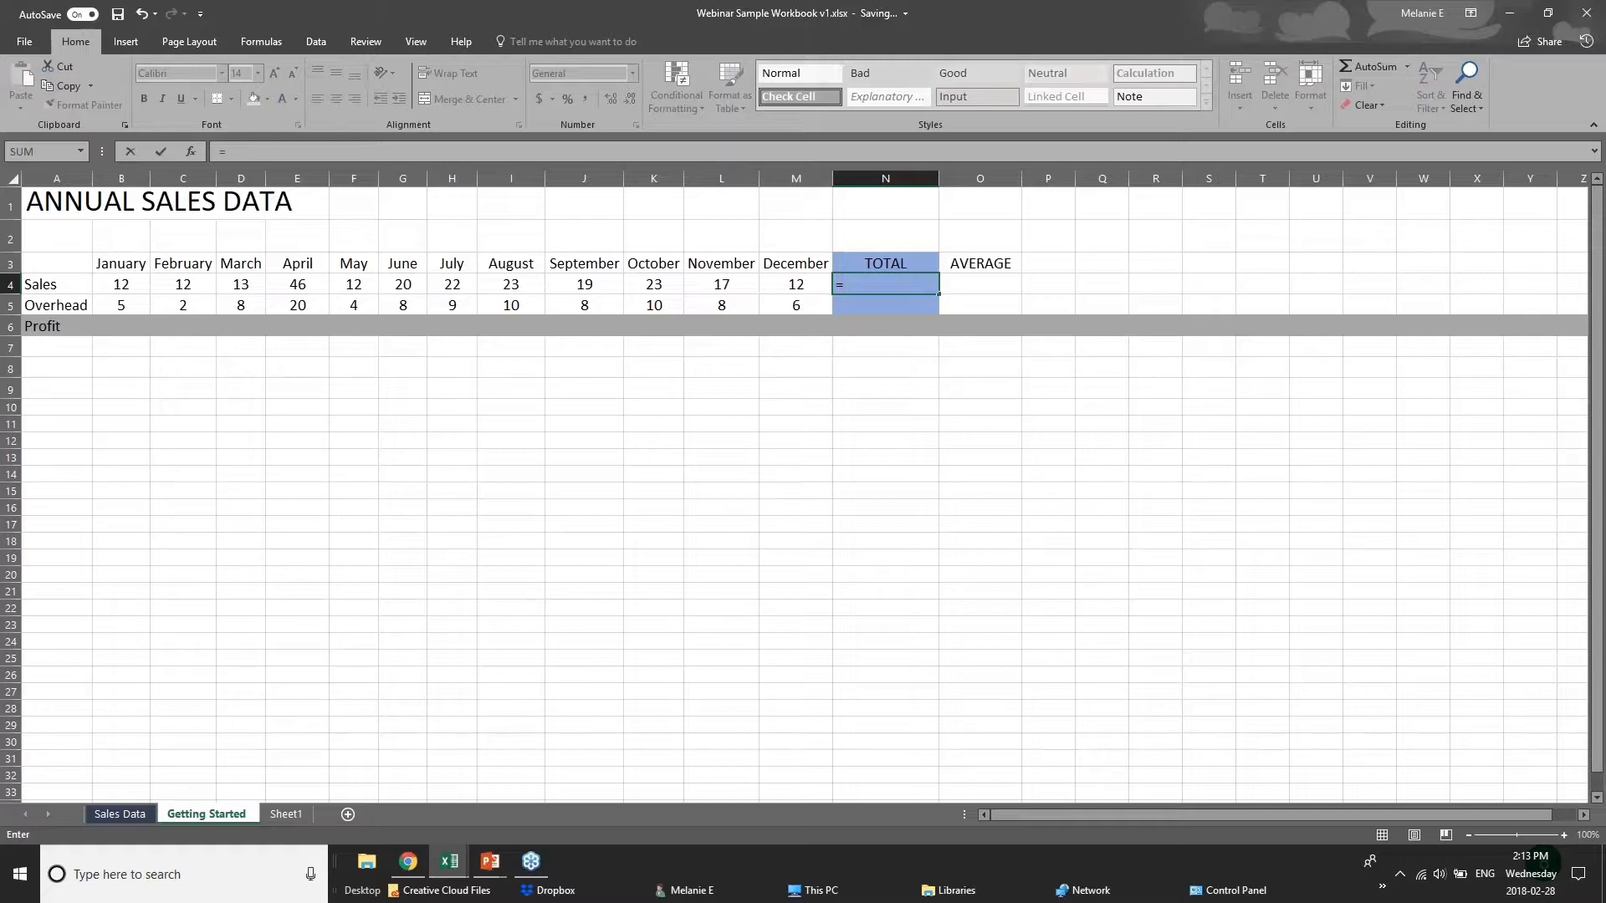
text(su)
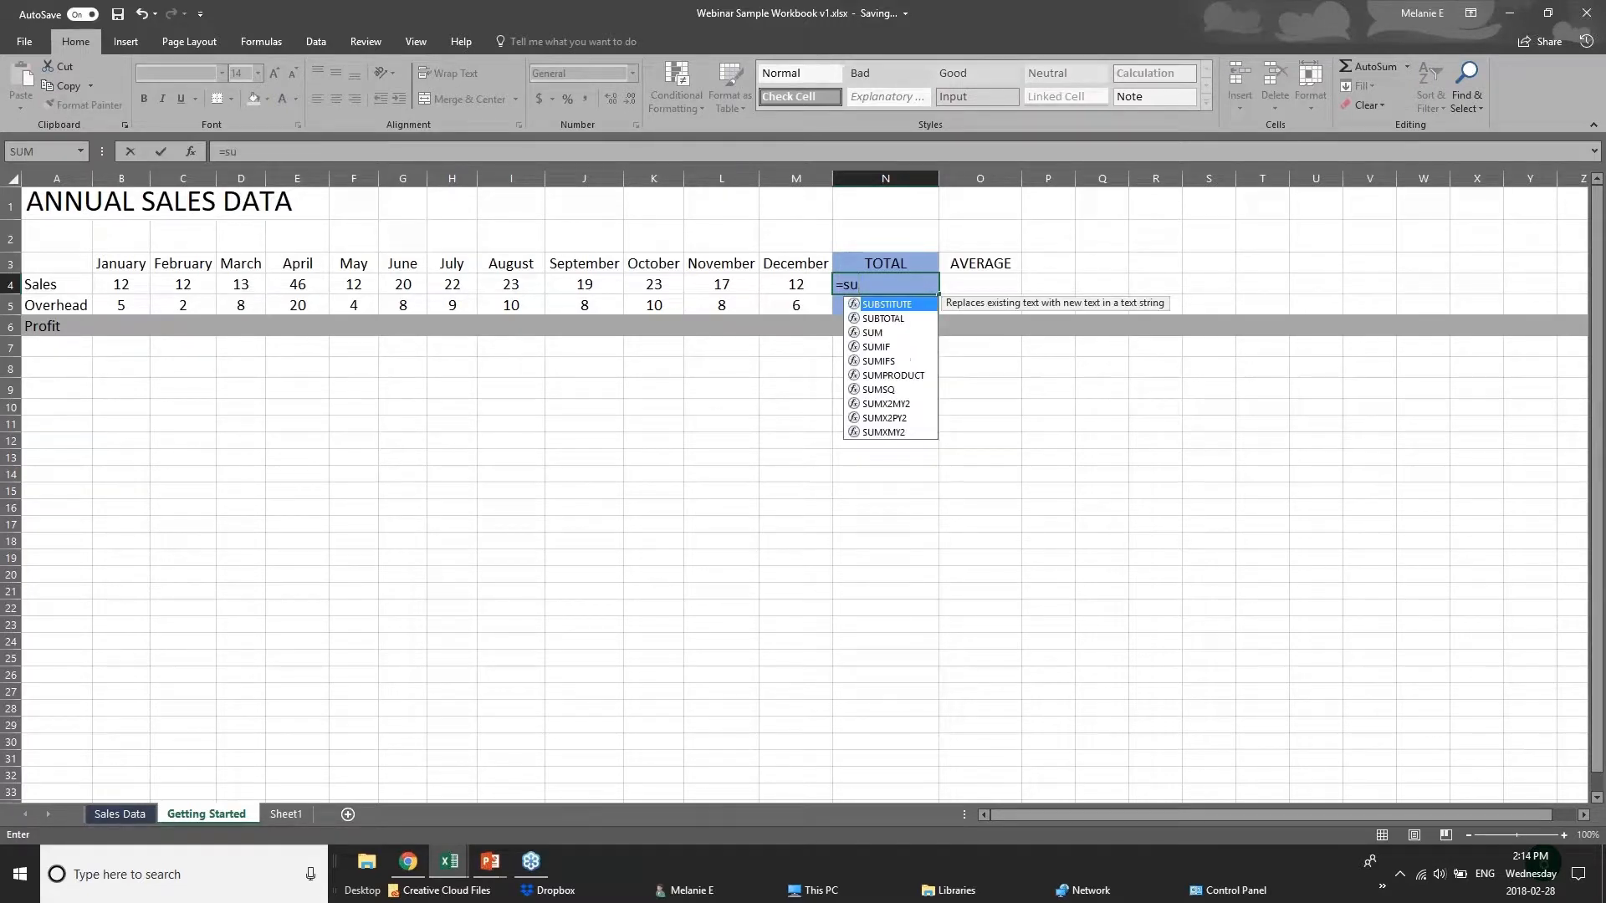
text(m)
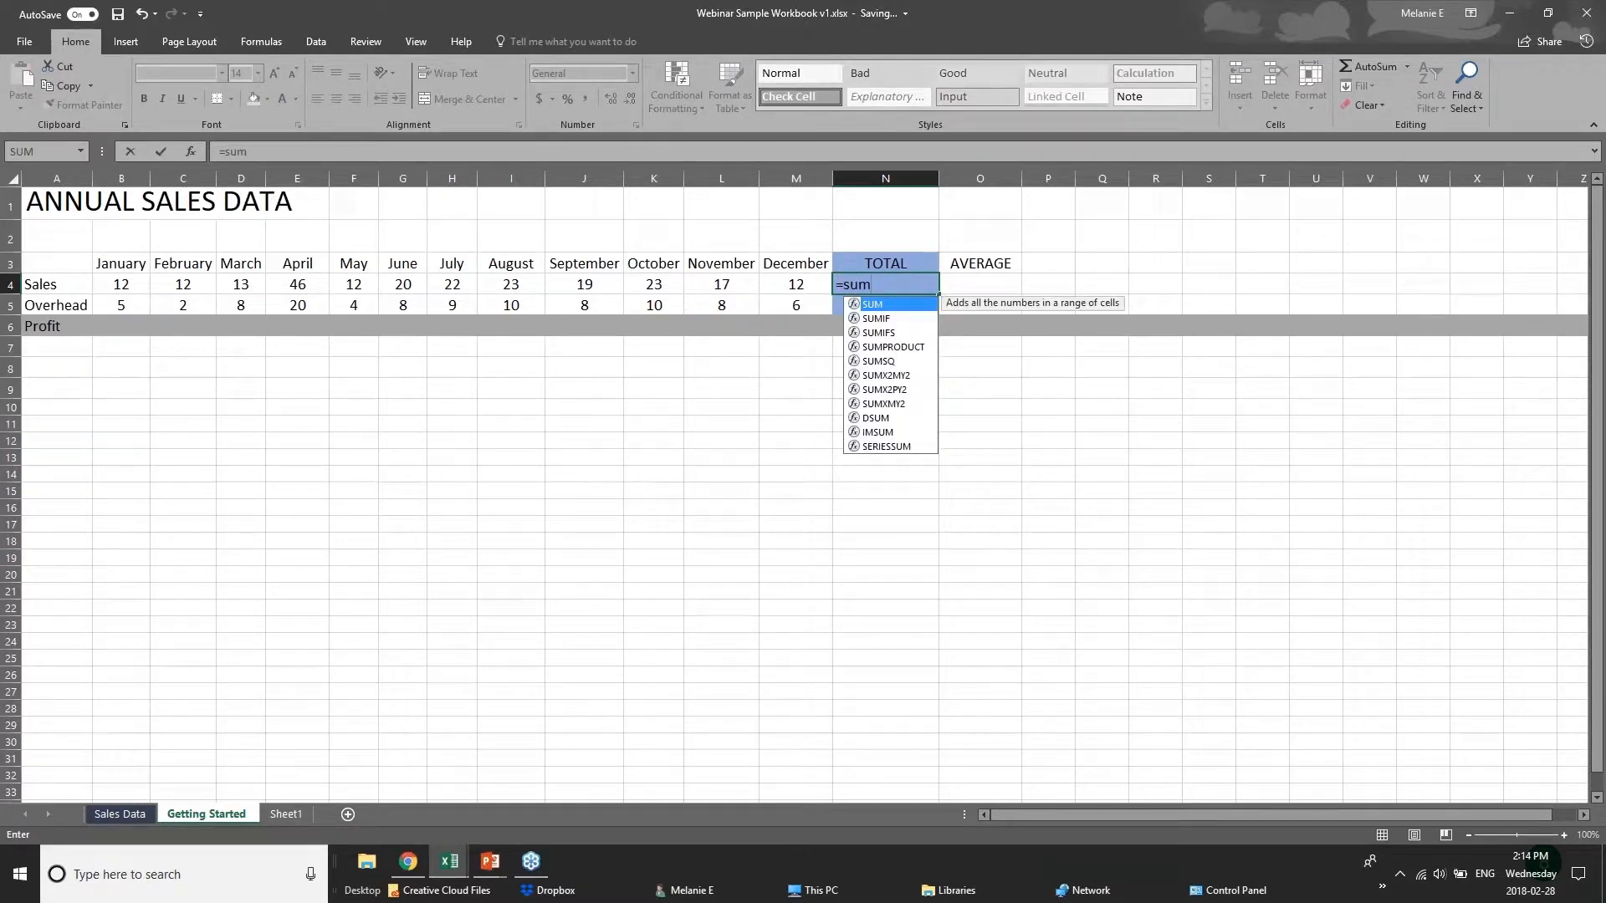
key(BackSpace)
key(BackSpace)
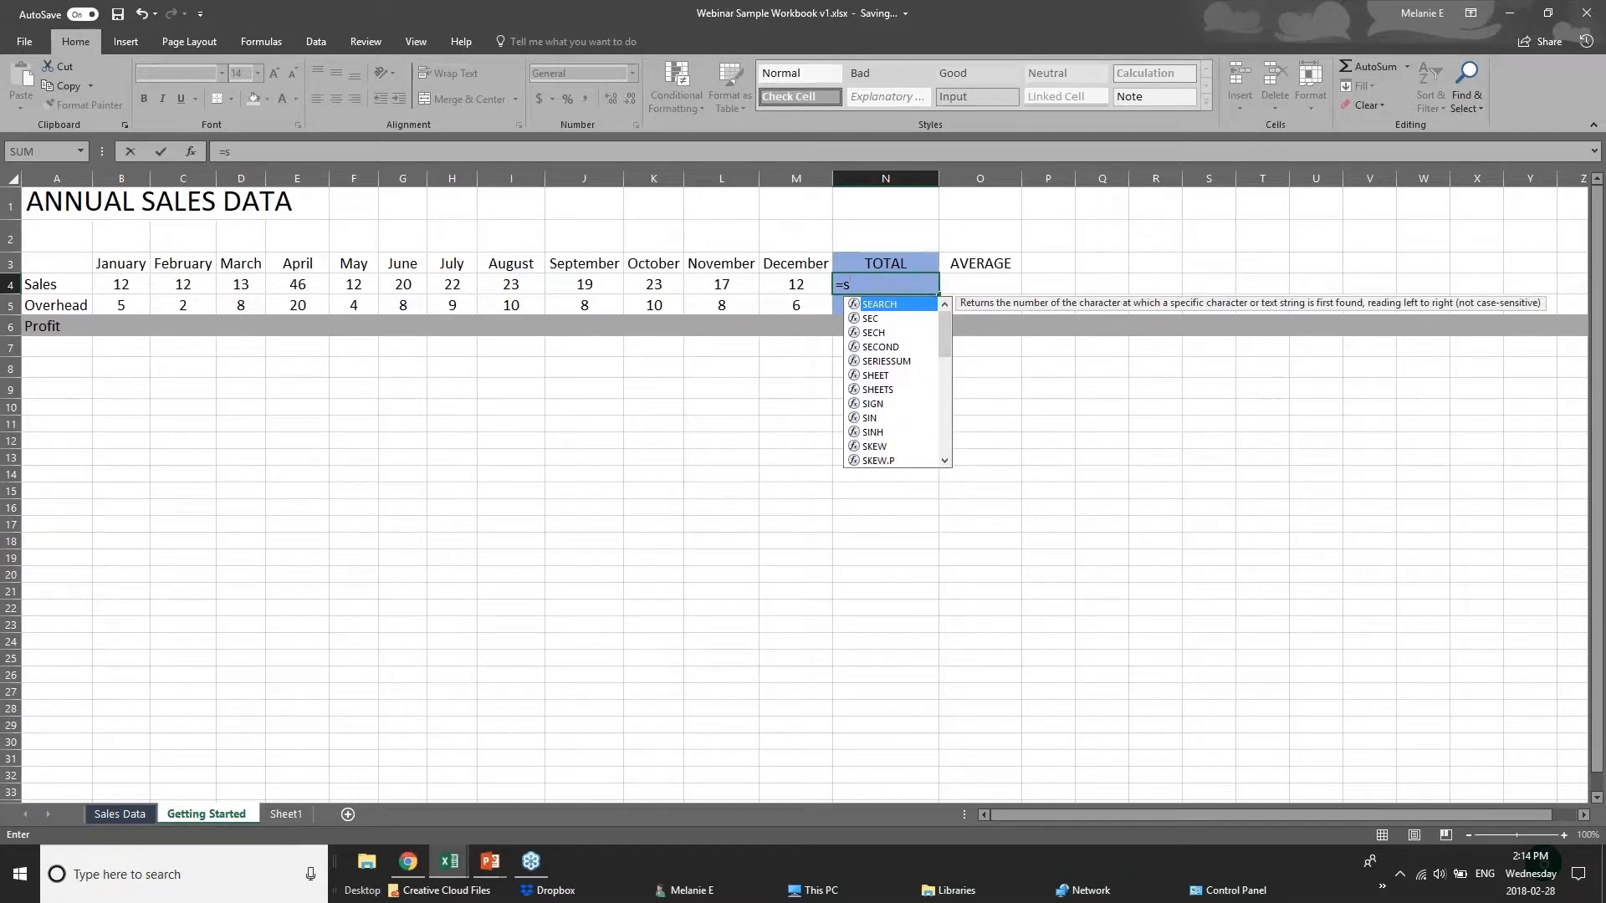
key(BackSpace)
text(sum)
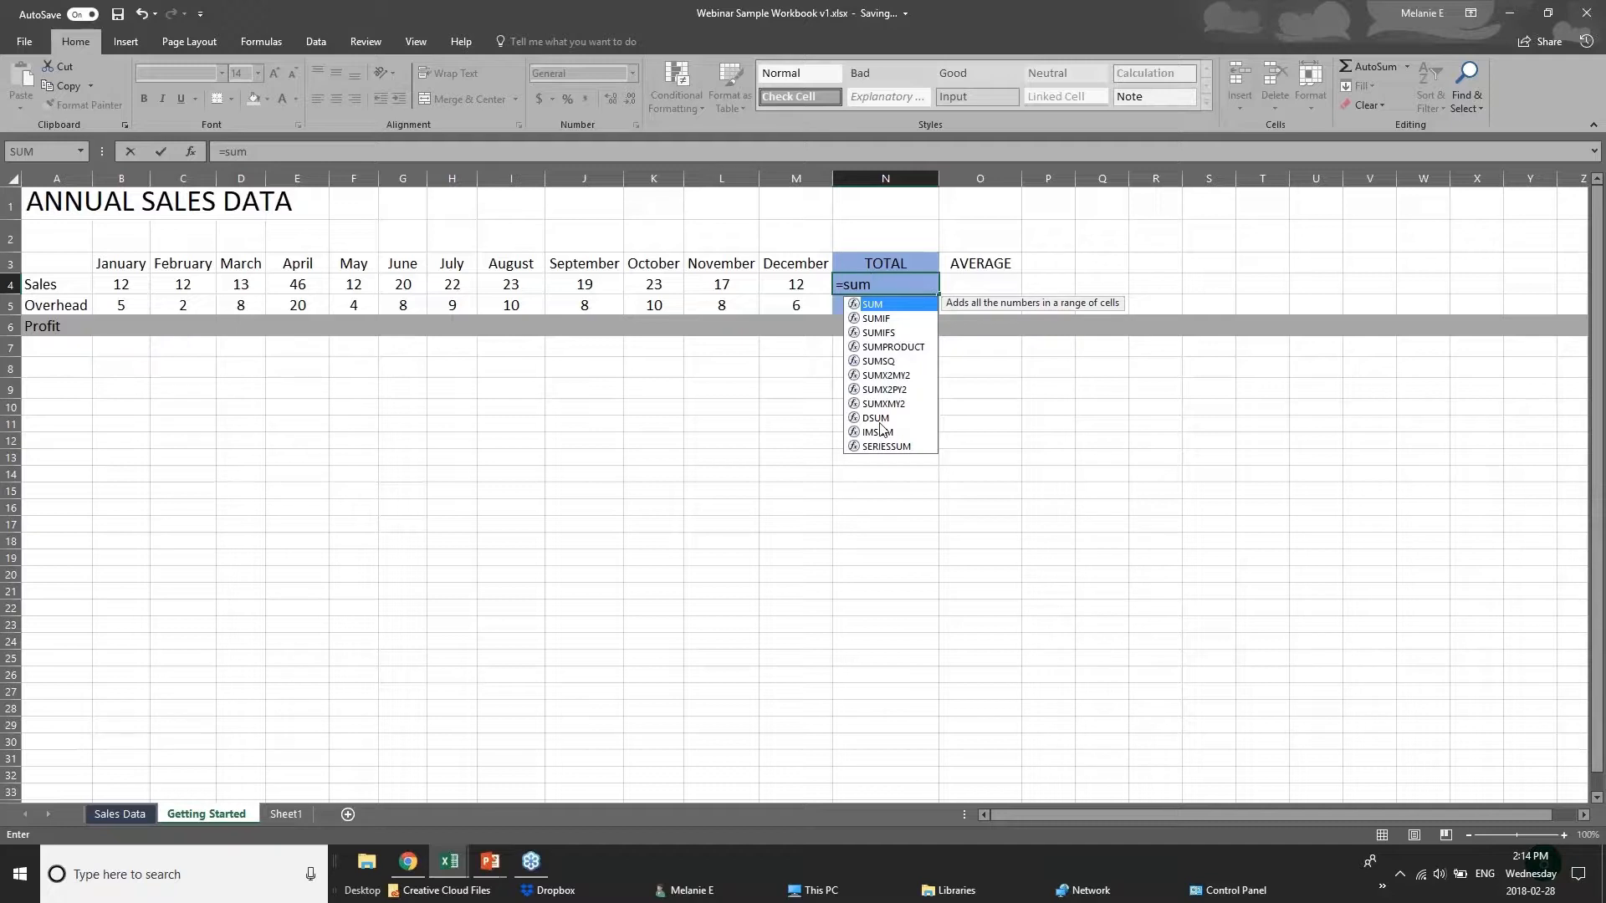
text(()
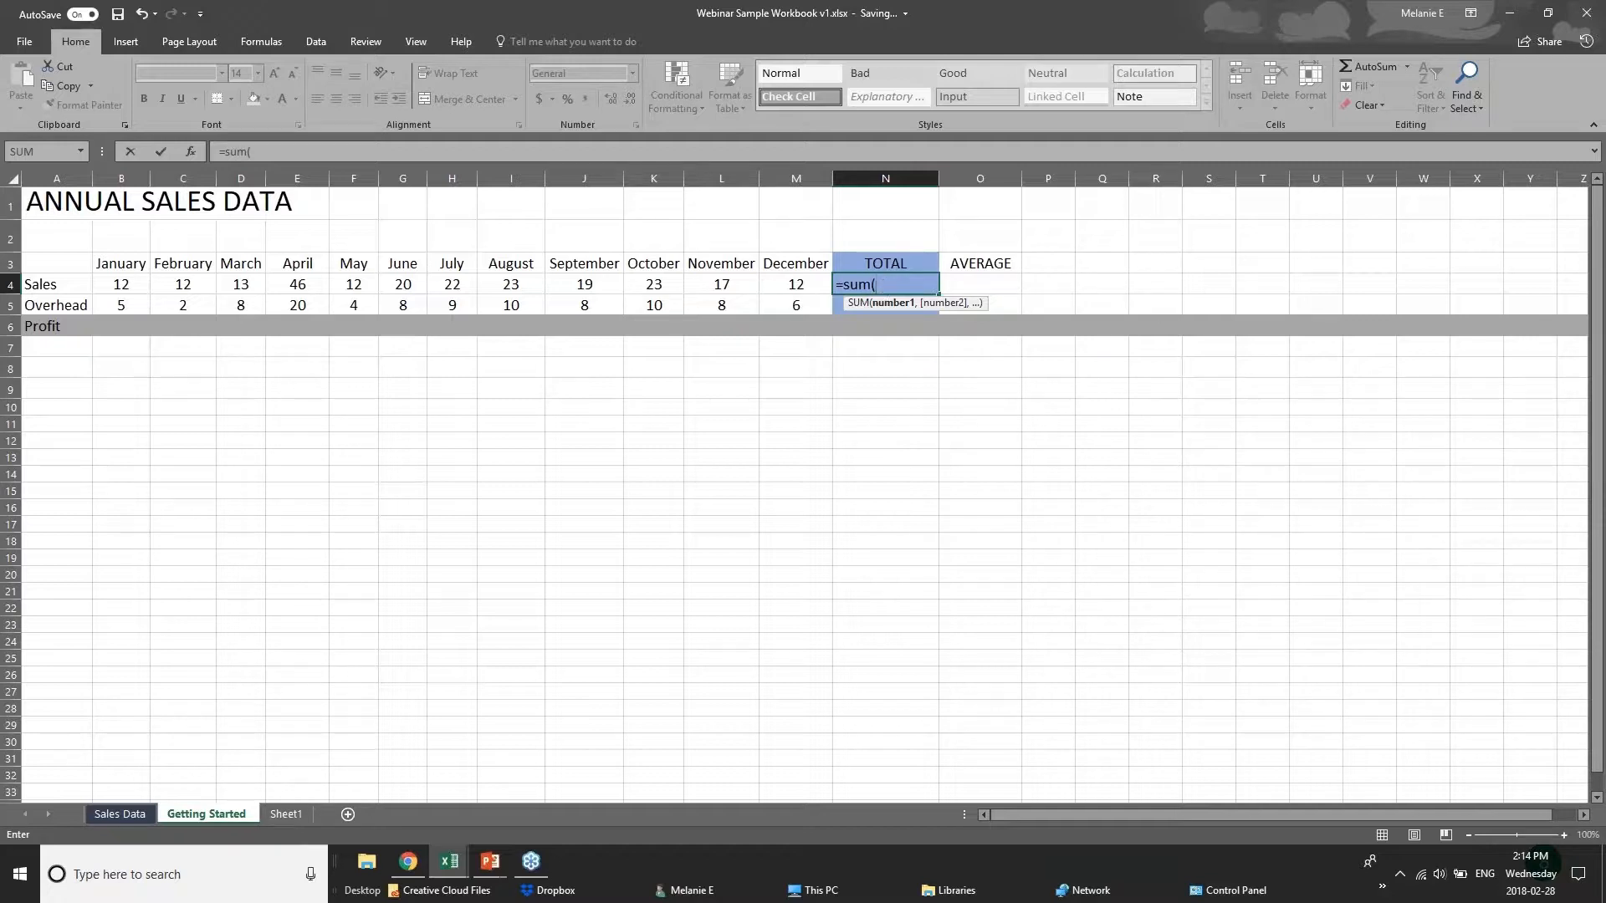
click(889, 281)
key(BackSpace)
key(BackSpace)
key(BackSpace)
key(BackSpace)
key(BackSpace)
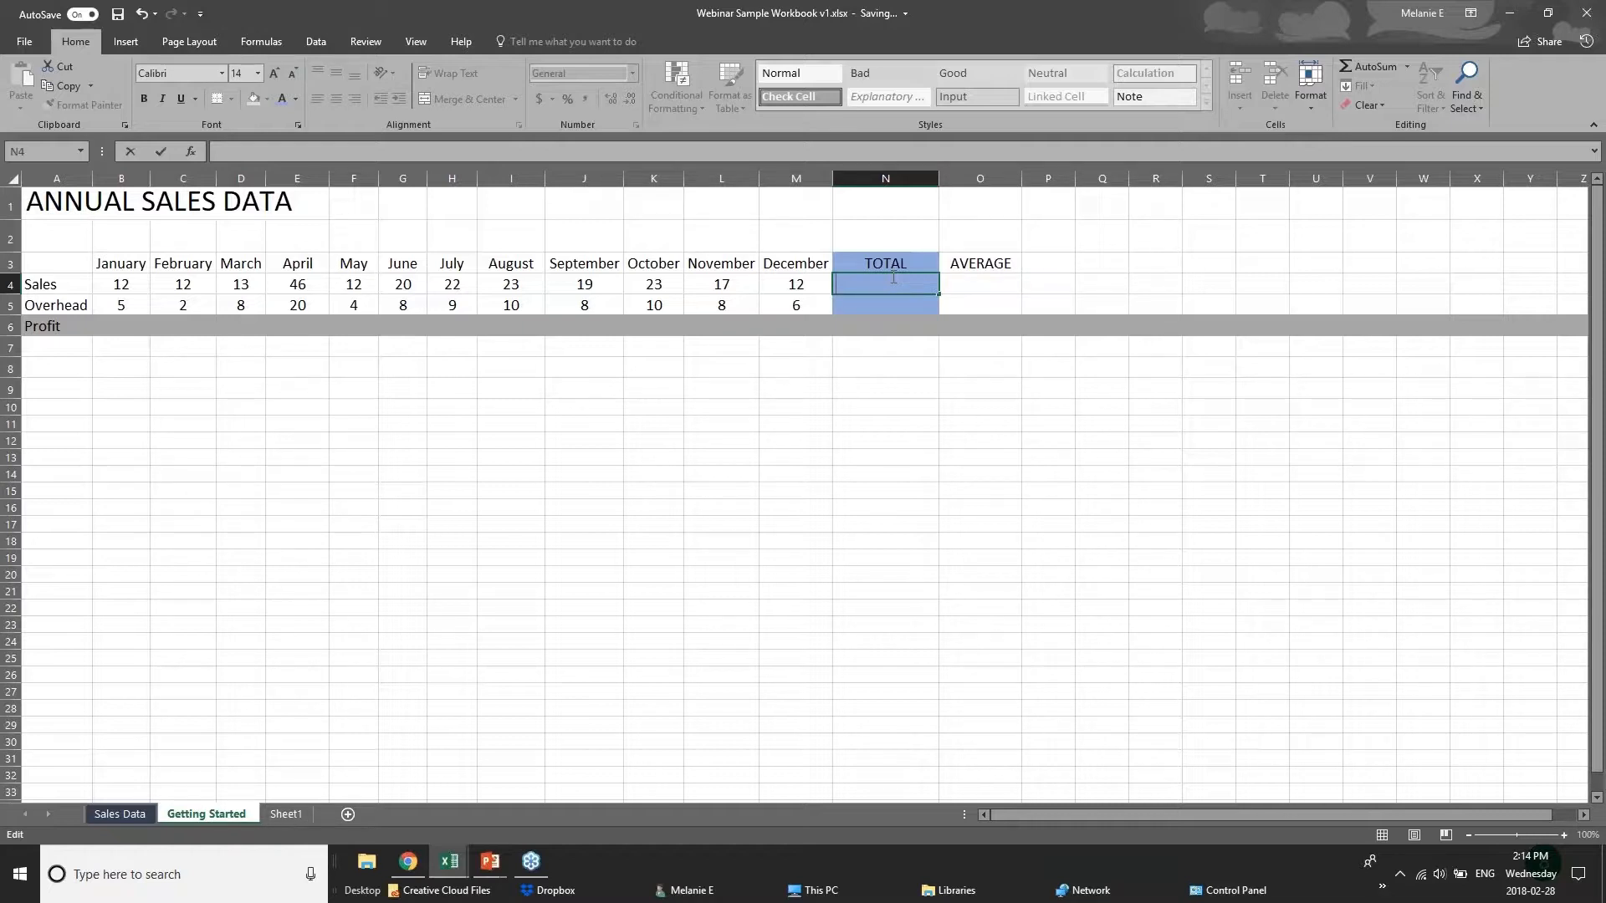
Enter the formula =12+12 in the Sales total cell N4.
text(=)
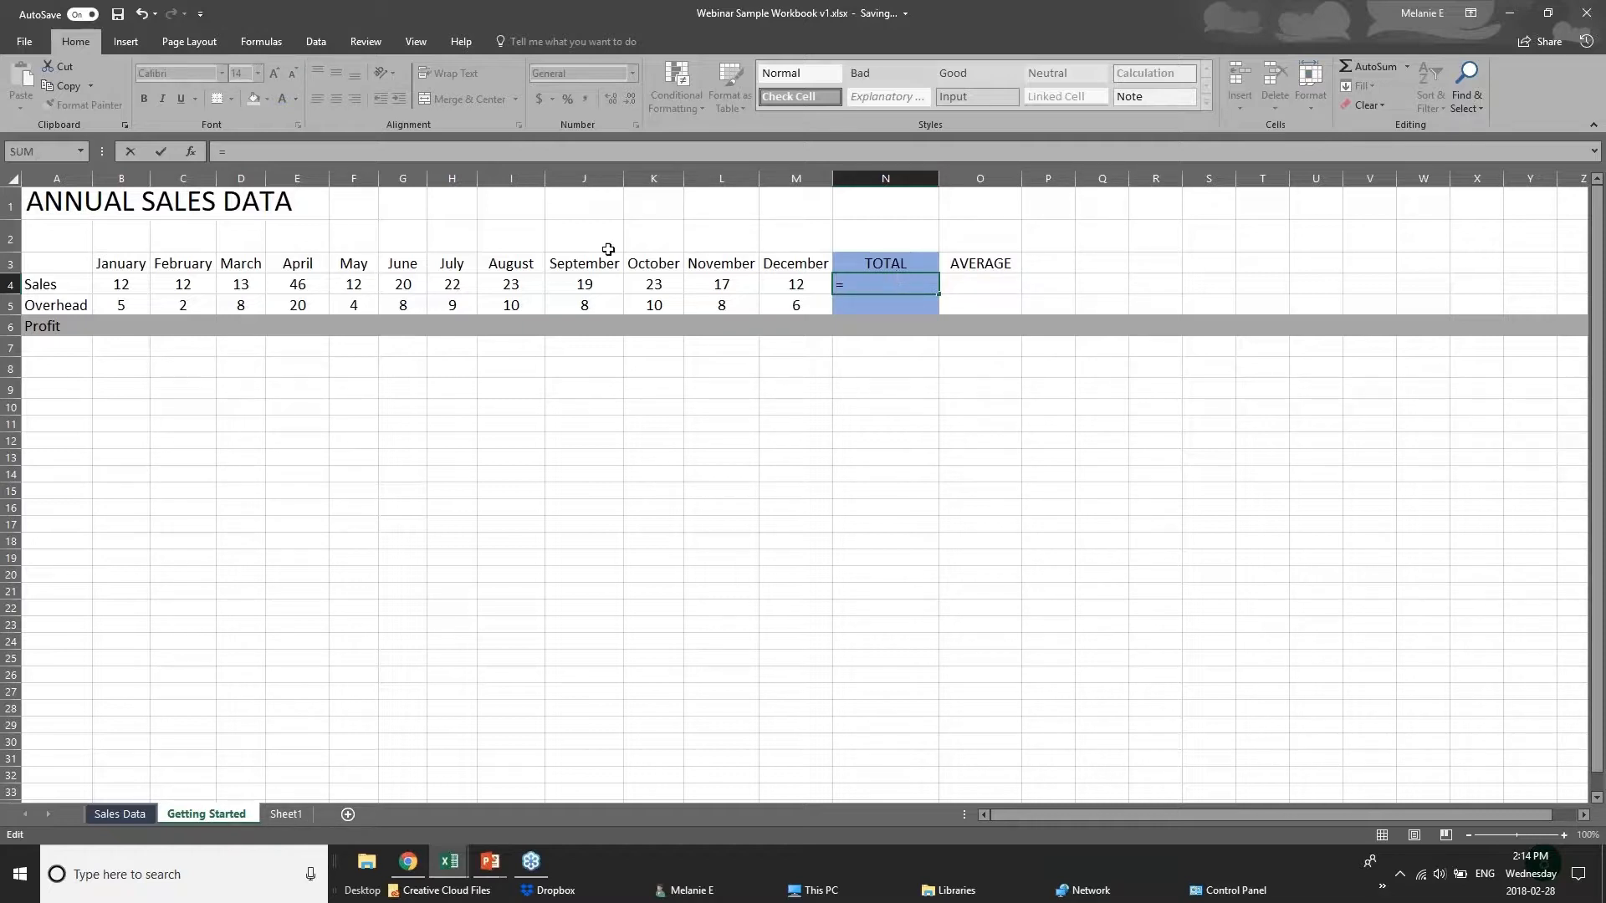
text(12=)
key(BackSpace)
text(+12)
click(131, 288)
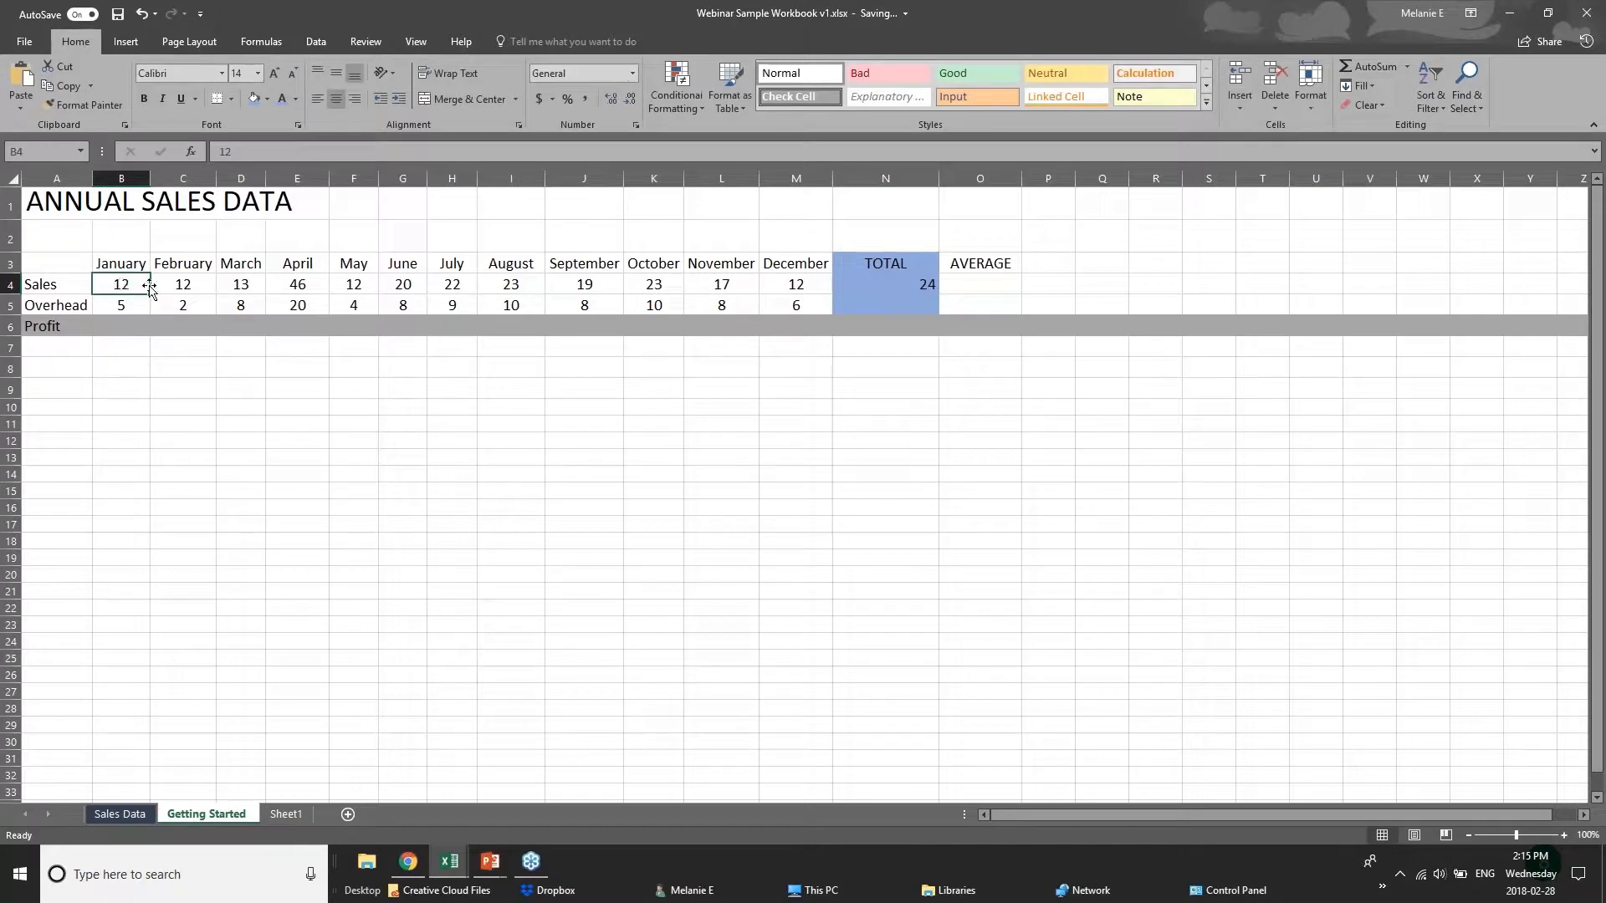
Compare the first monthly Sales cells with the typed-number formula in the total cell N4.
click(191, 286)
click(255, 288)
click(279, 289)
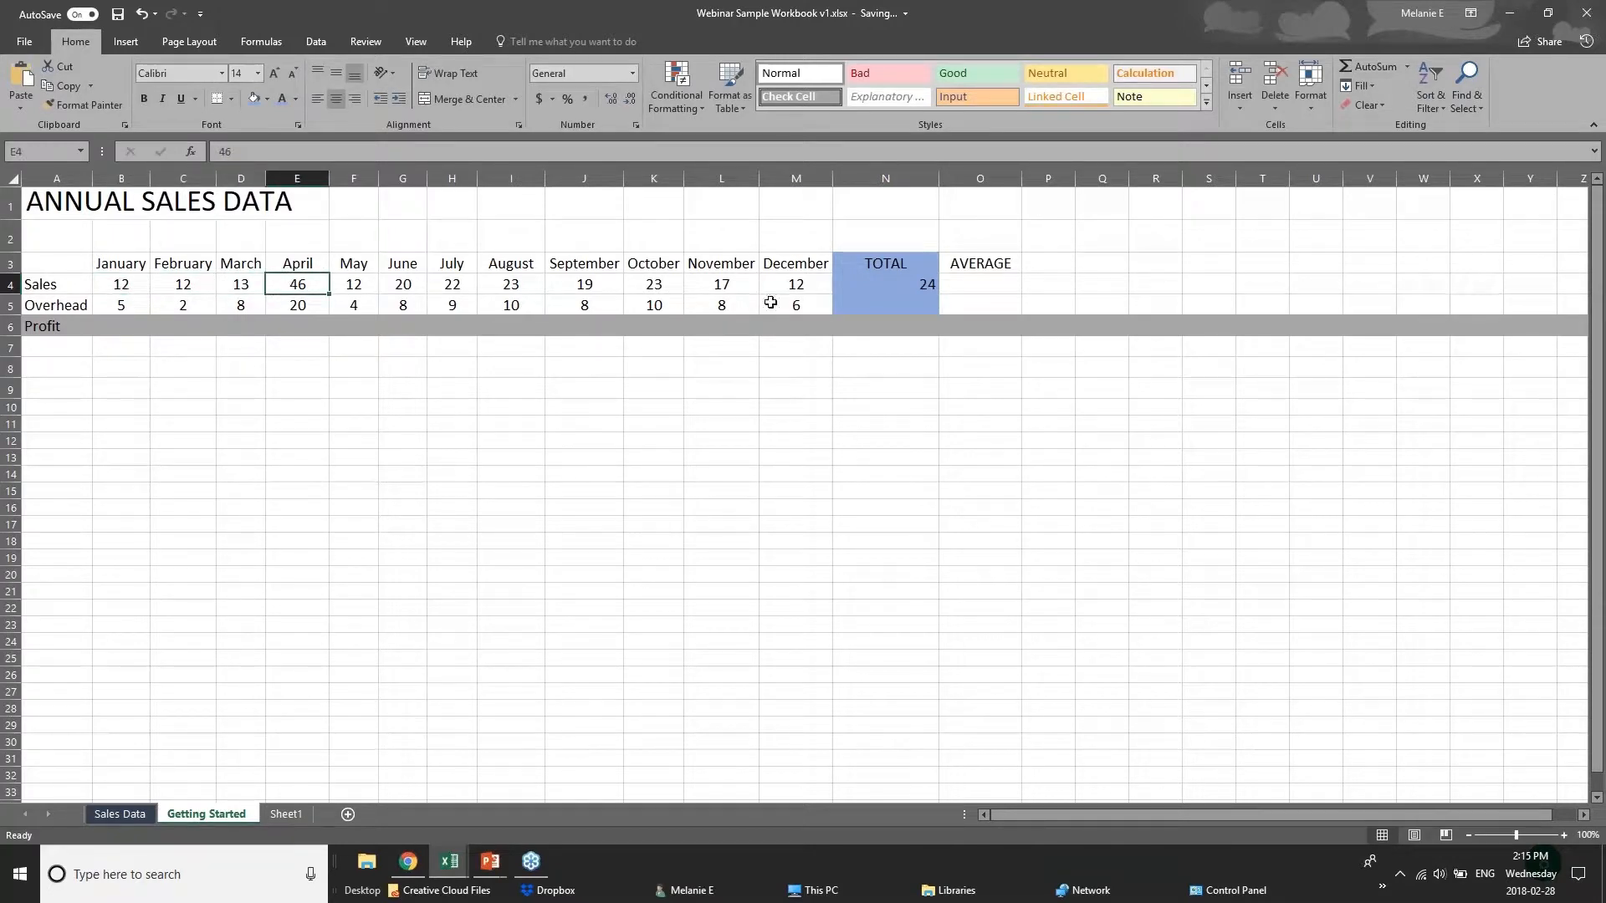
click(903, 284)
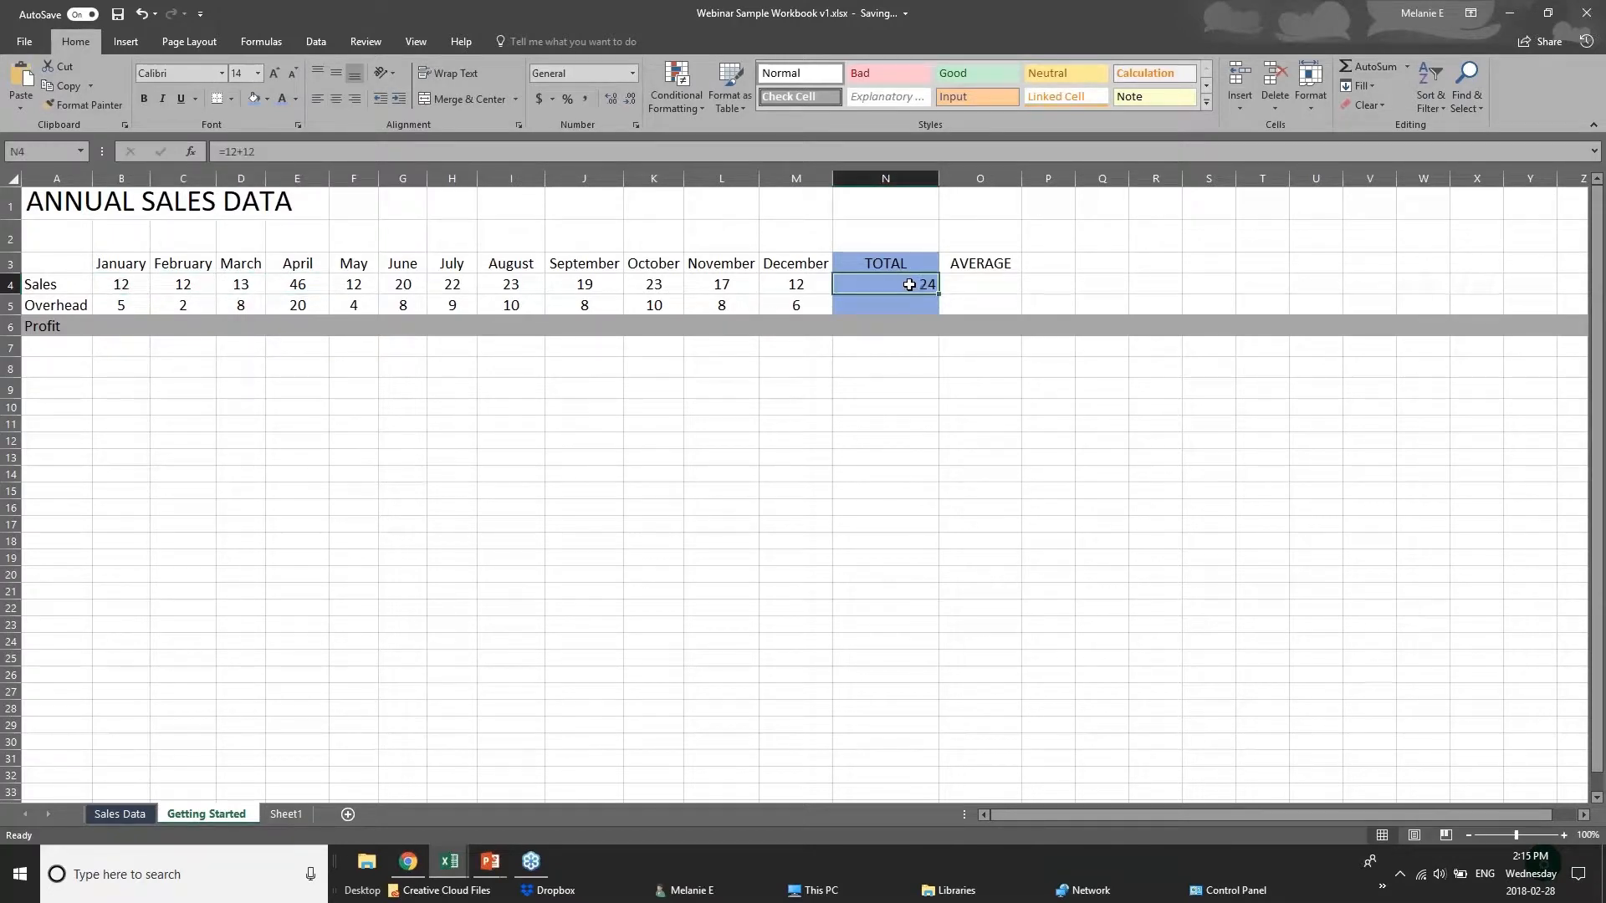
double_click(903, 285)
click(859, 397)
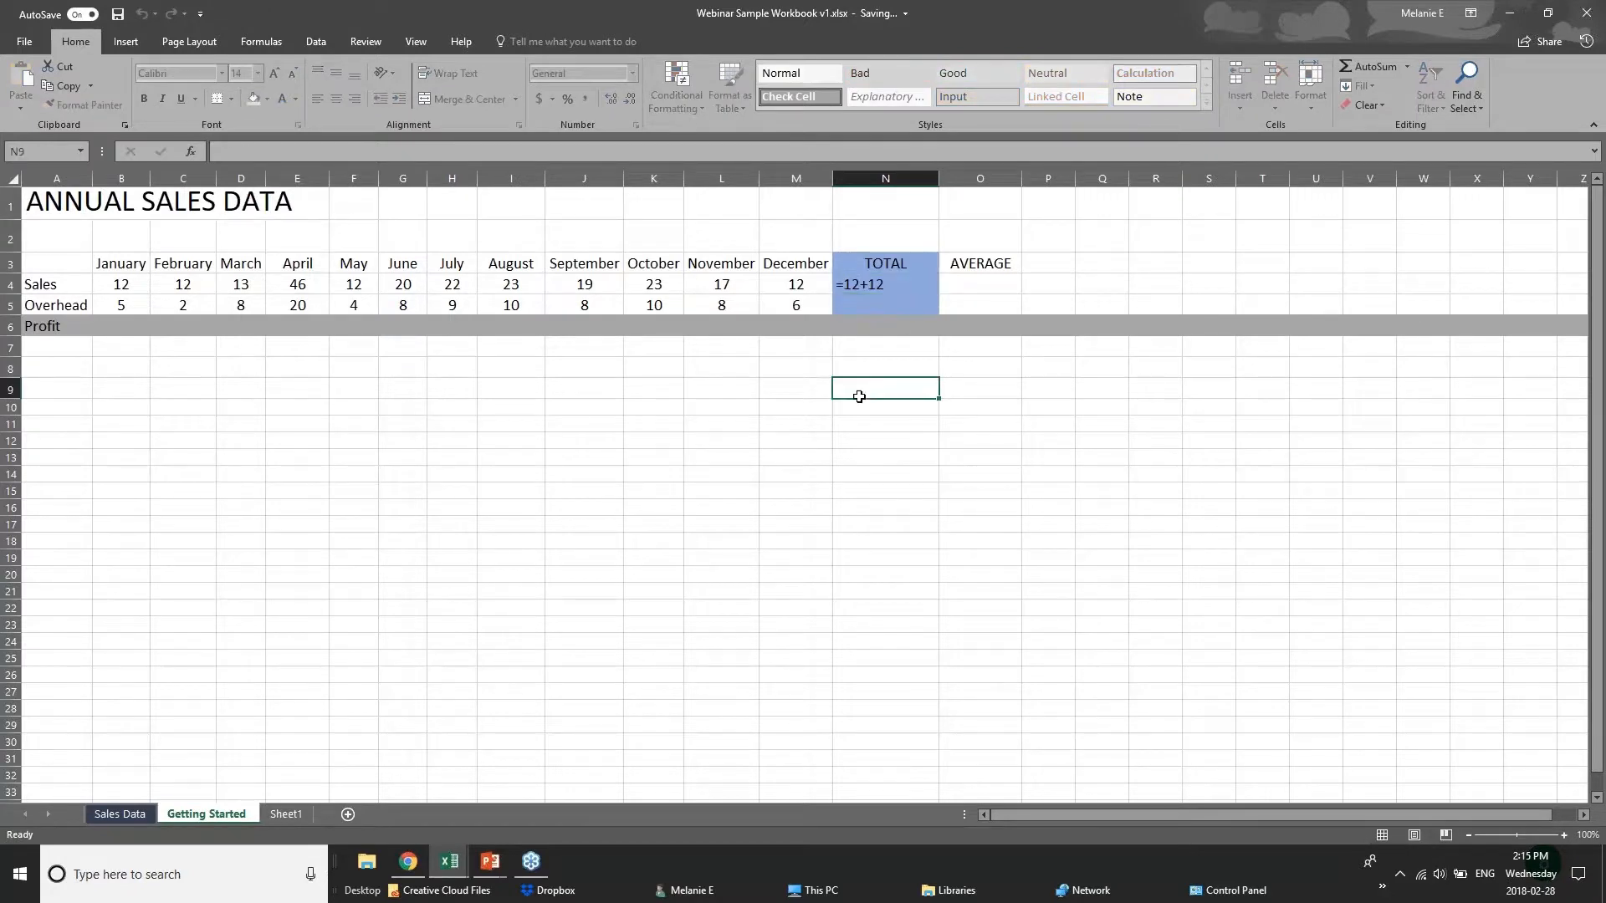
click(874, 286)
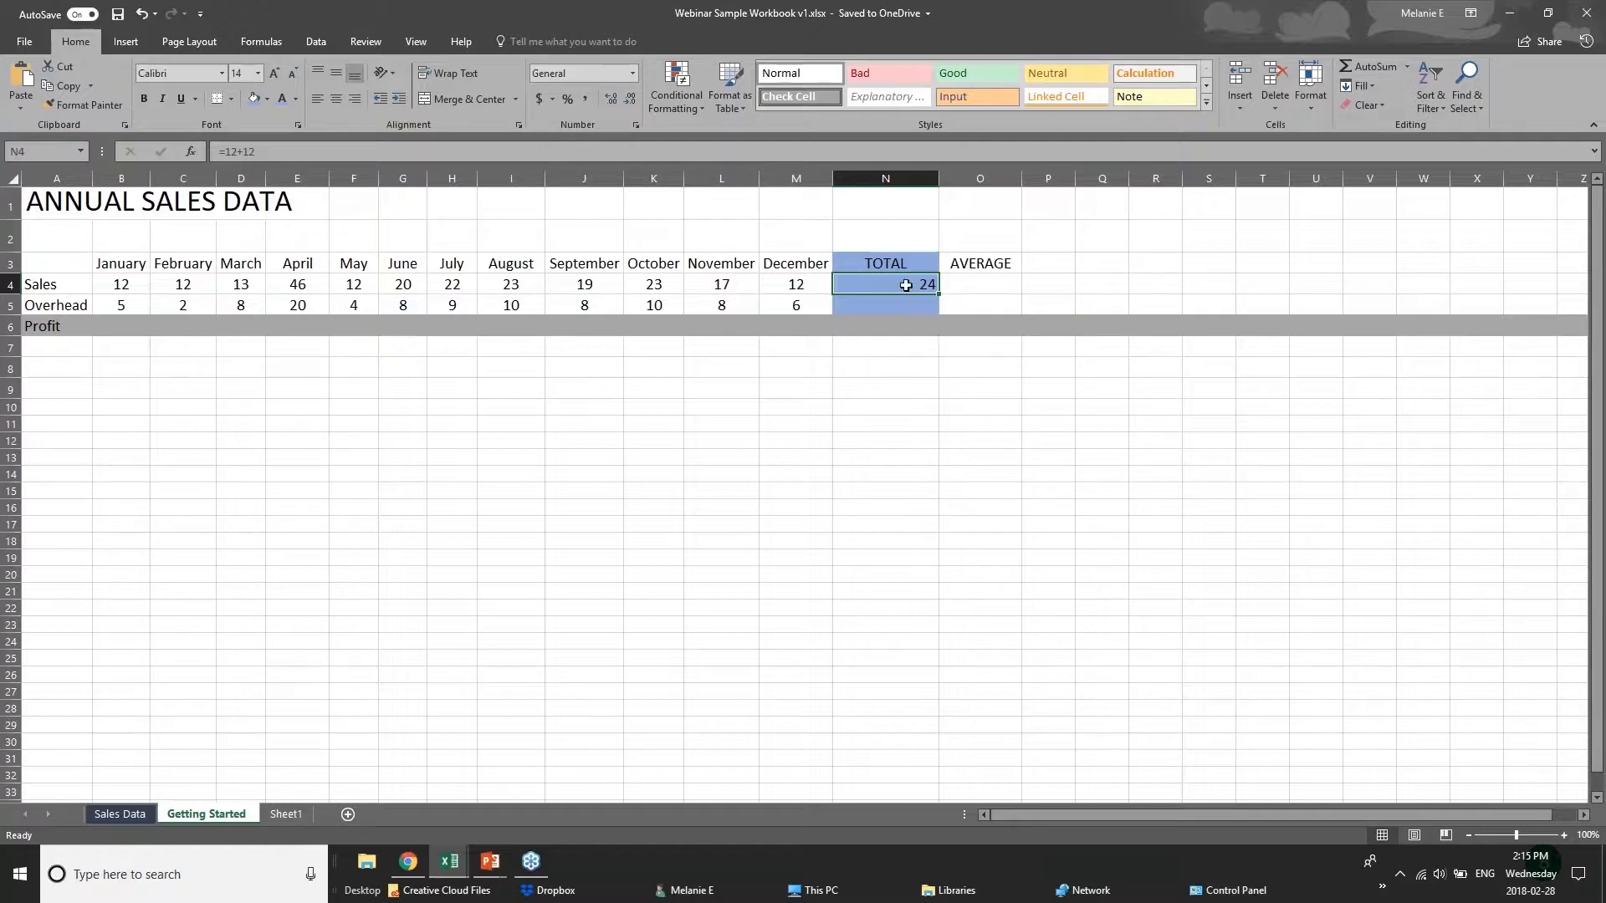
Replace the formula in the Sales total cell N4 with a SUM that adds the months individually, starting =sum(b4+c4+d4.
double_click(898, 295)
key(ctrl+z)
text(=)
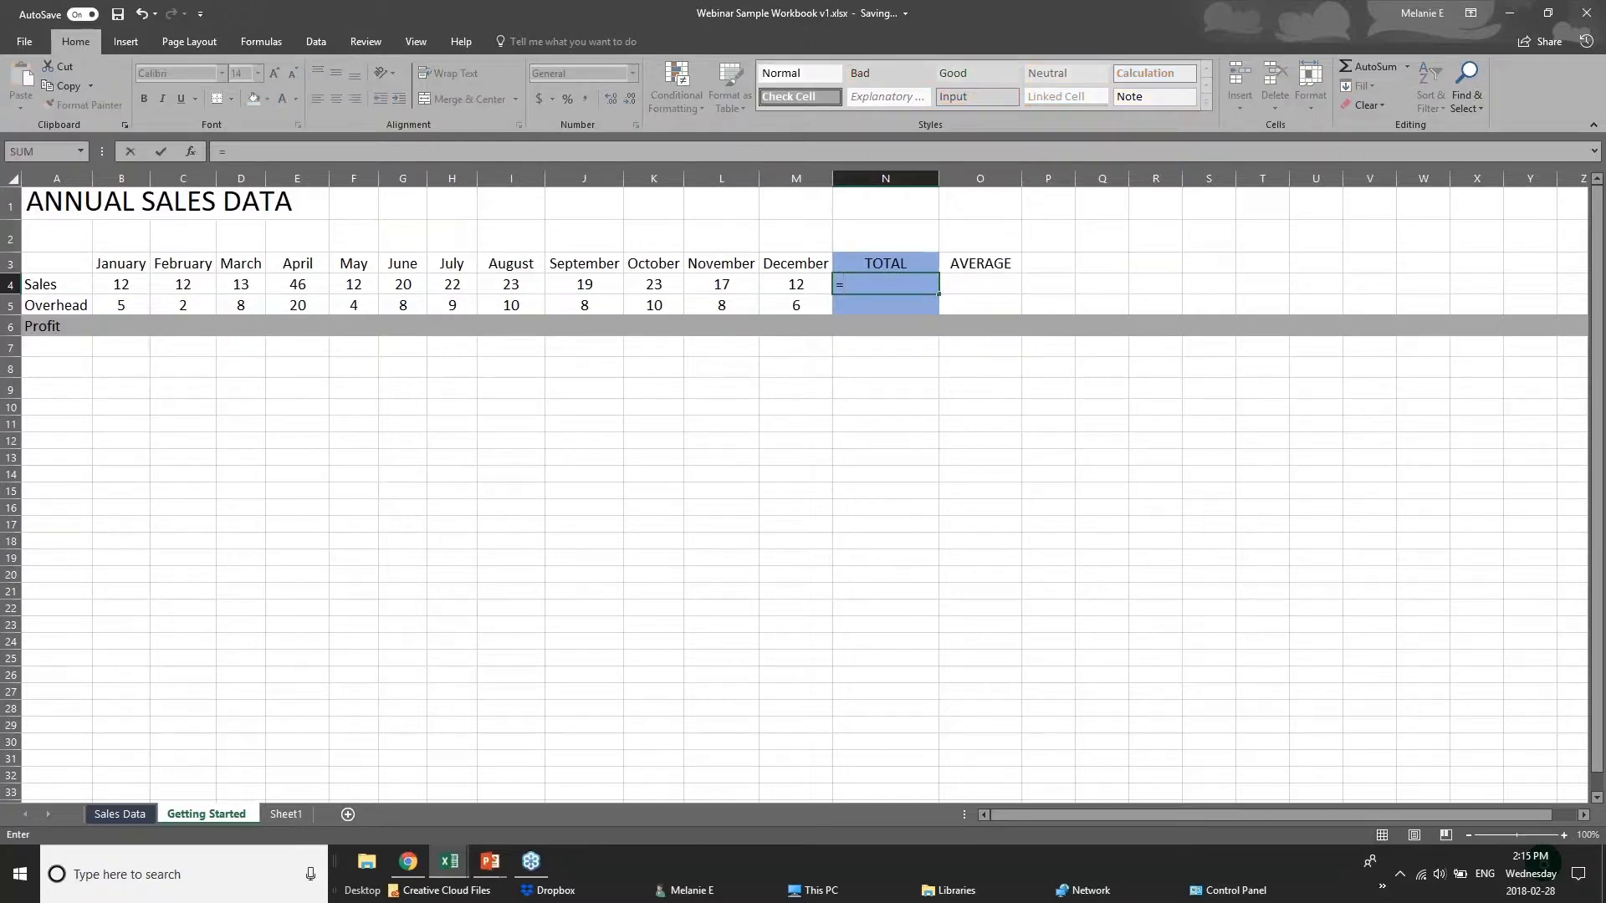
text(sum()
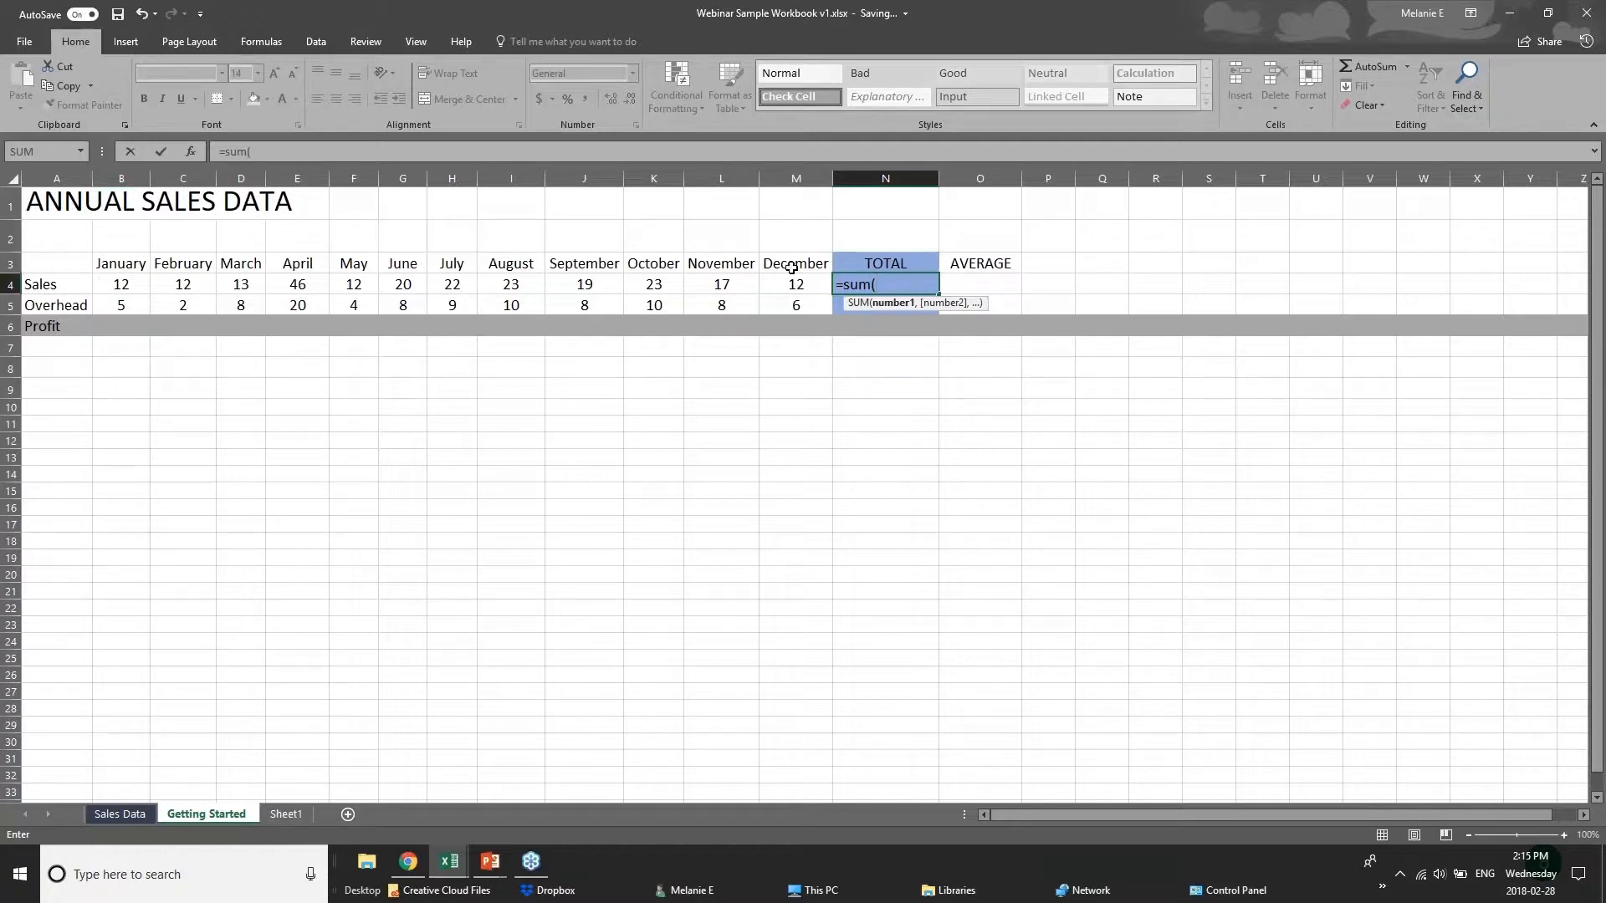
text(b4)
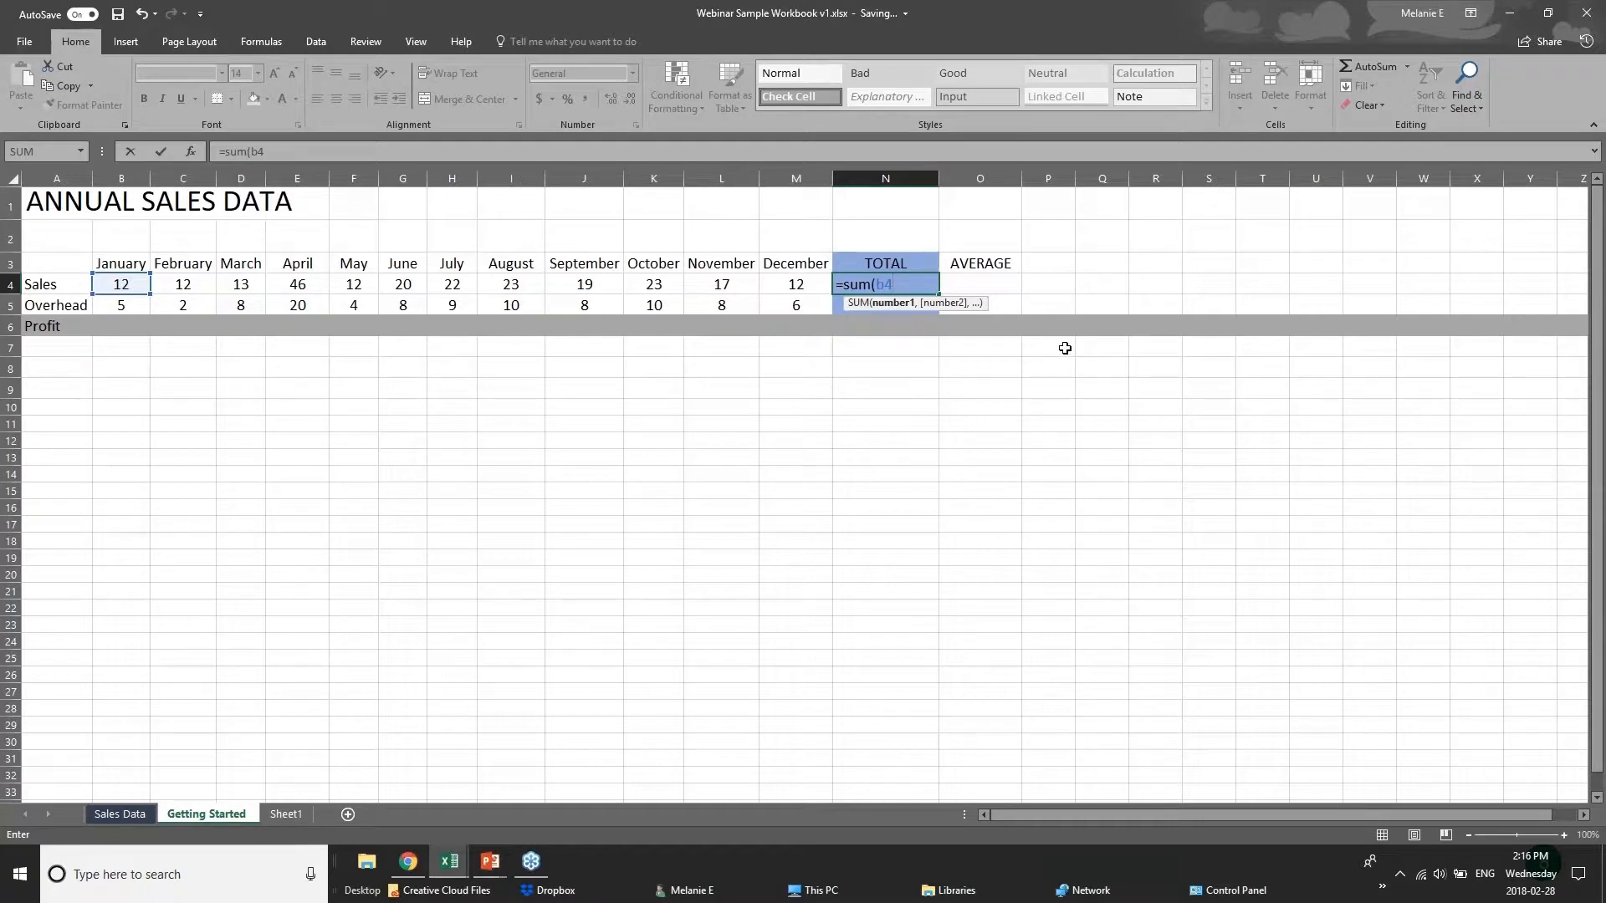
text(=)
key(BackSpace)
text(+c4+)
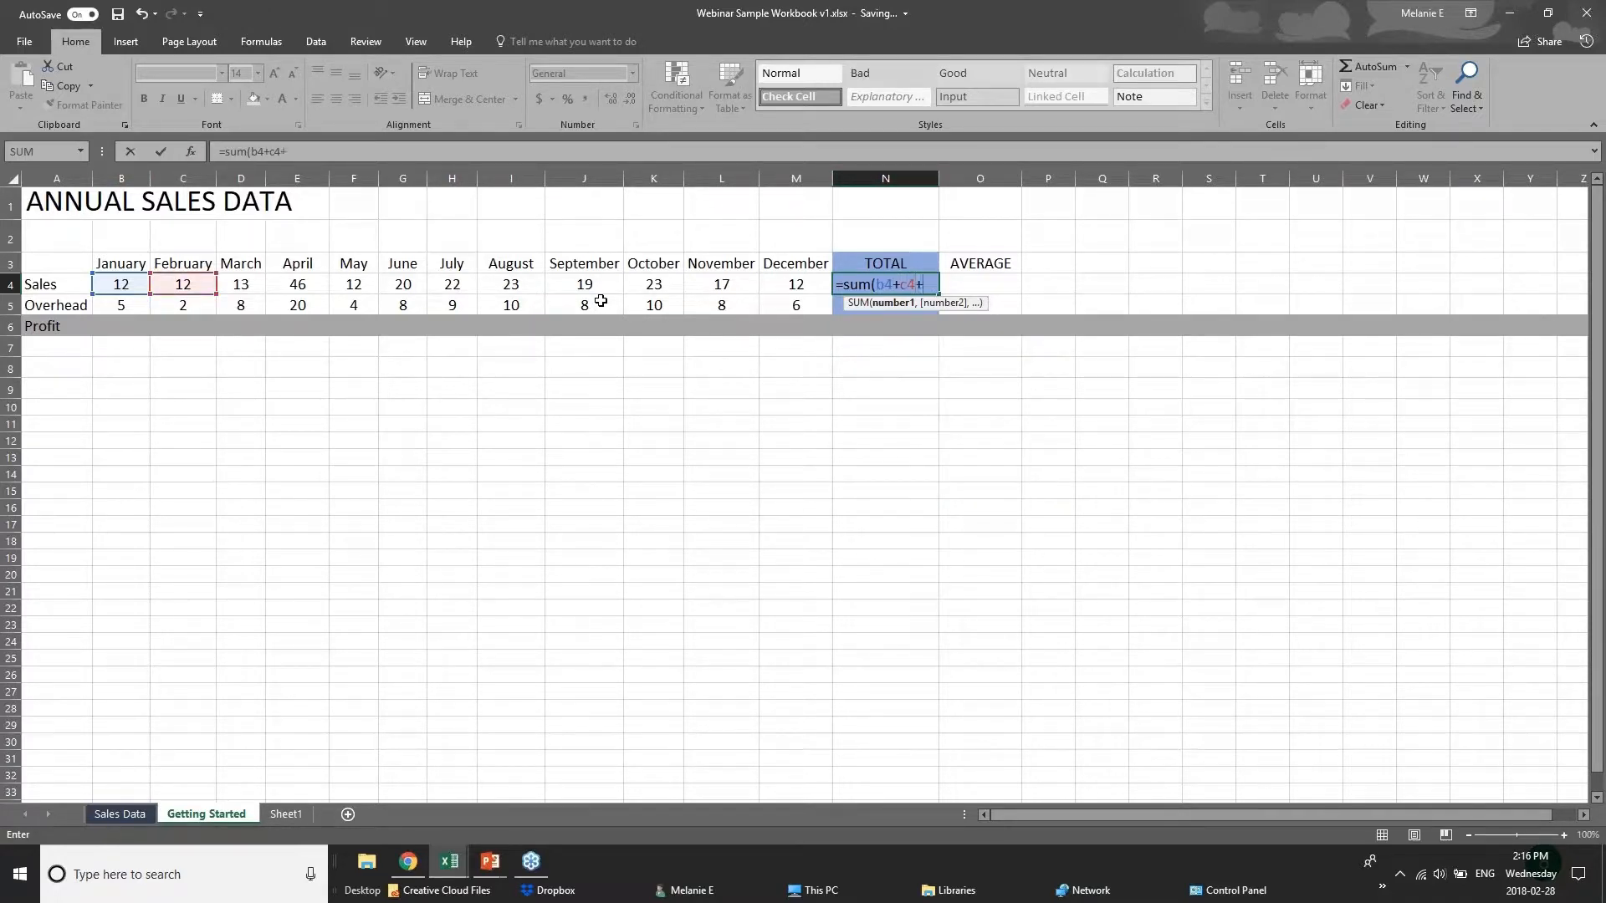
text(d)
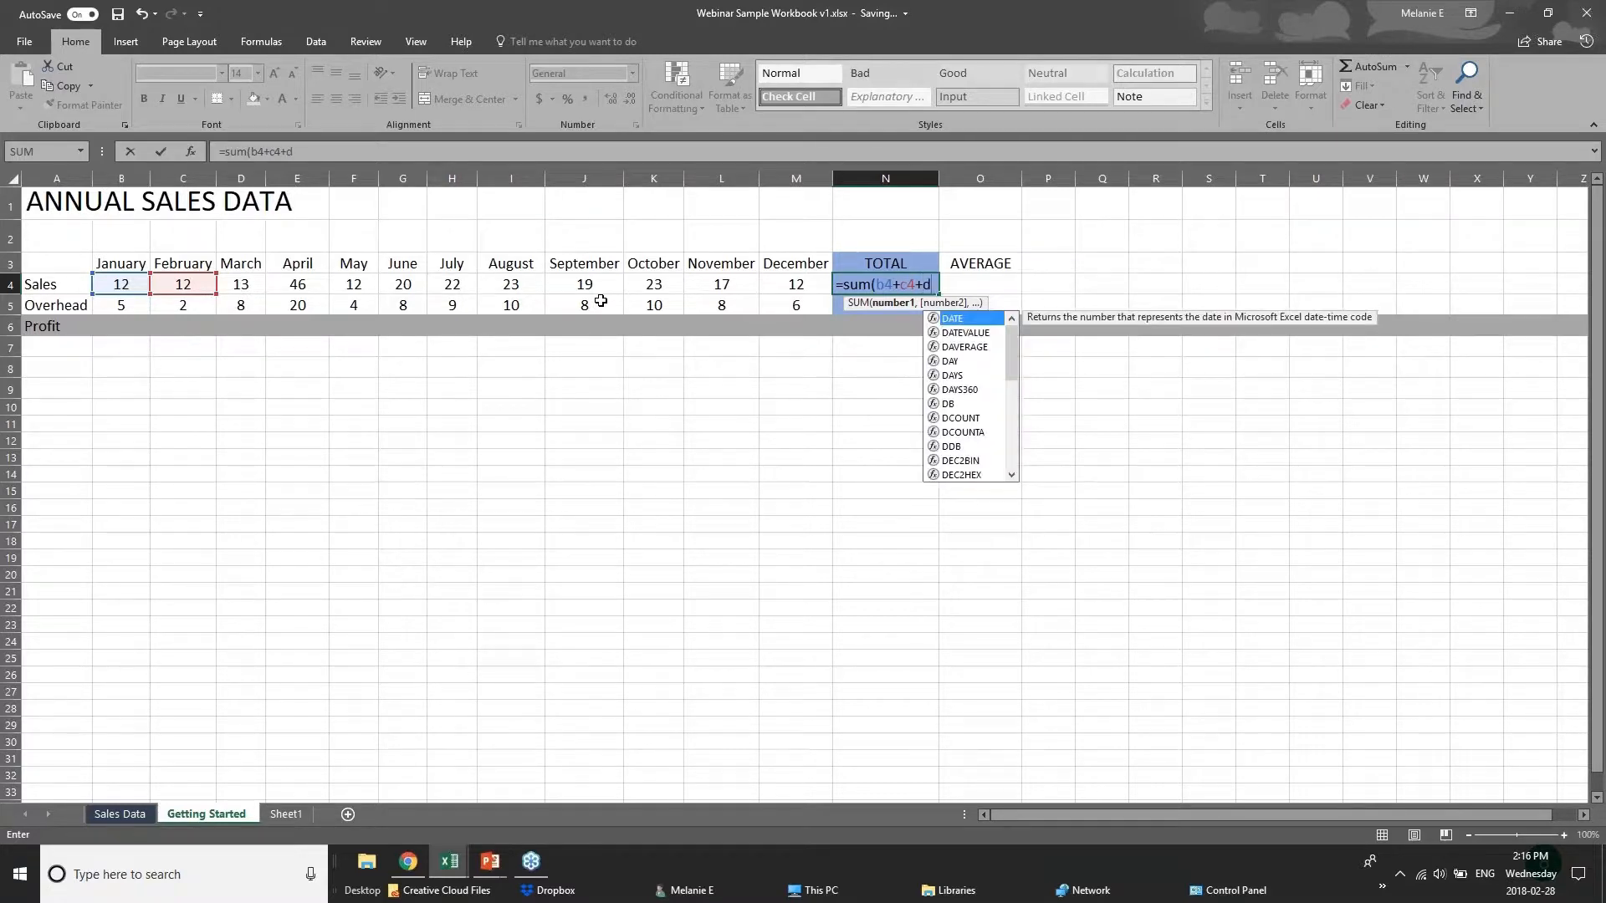
text(4)
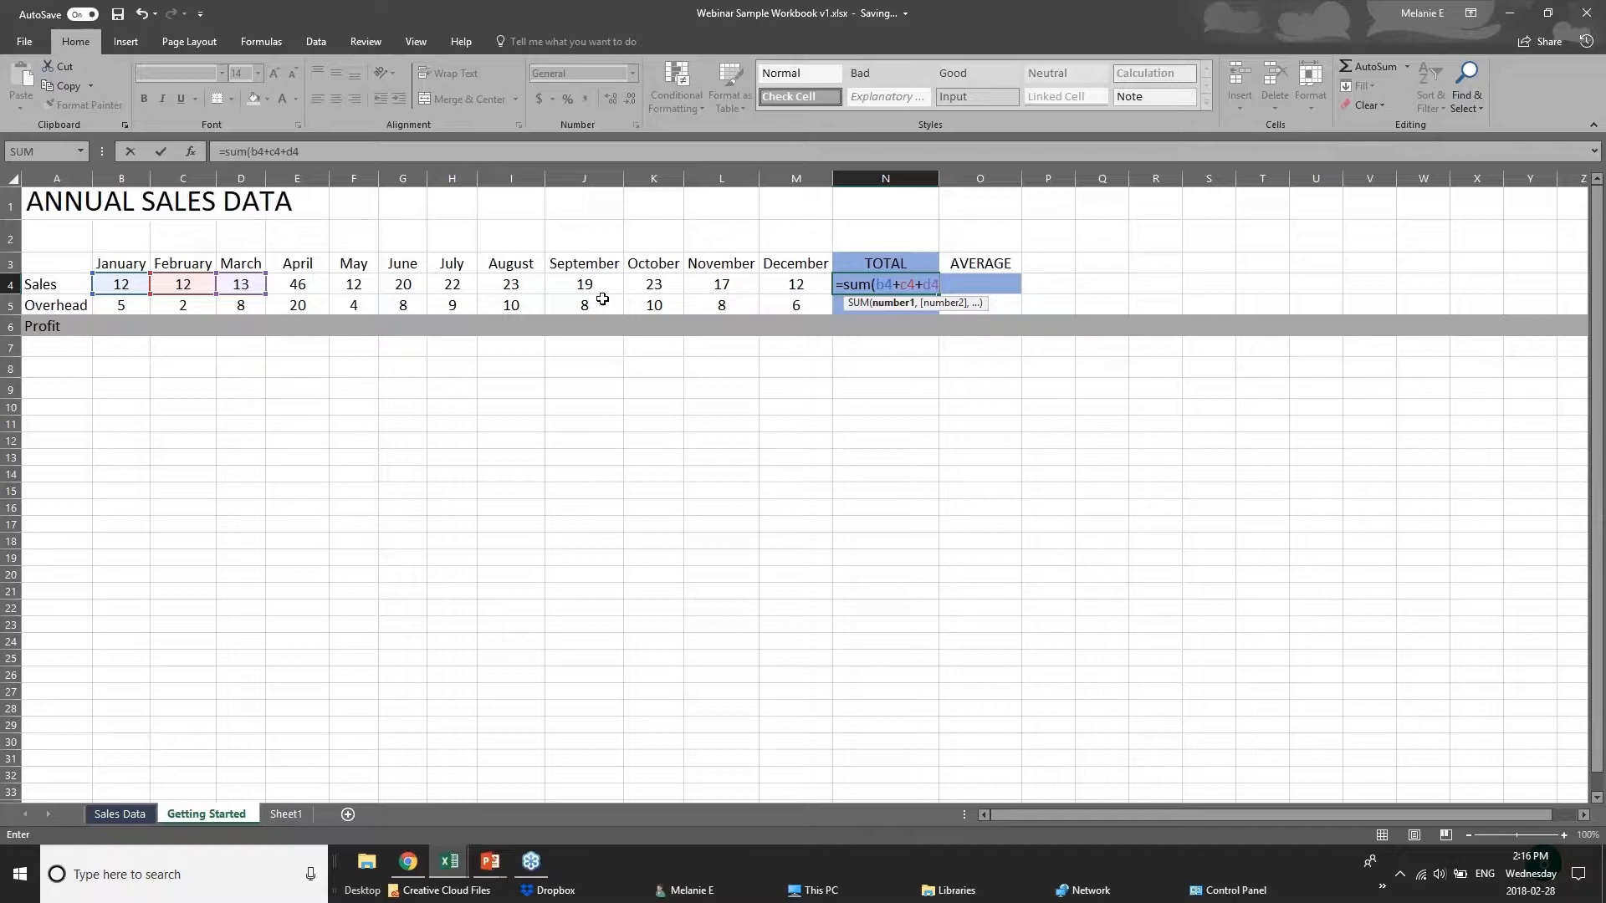
Swap the individual cell references in N4's SUM formula for the January to December Sales range B4:M4 and enter it.
key(BackSpace)
key(BackSpace)
key(BackSpace)
key(BackSpace)
key(BackSpace)
key(BackSpace)
key(BackSpace)
key(BackSpace)
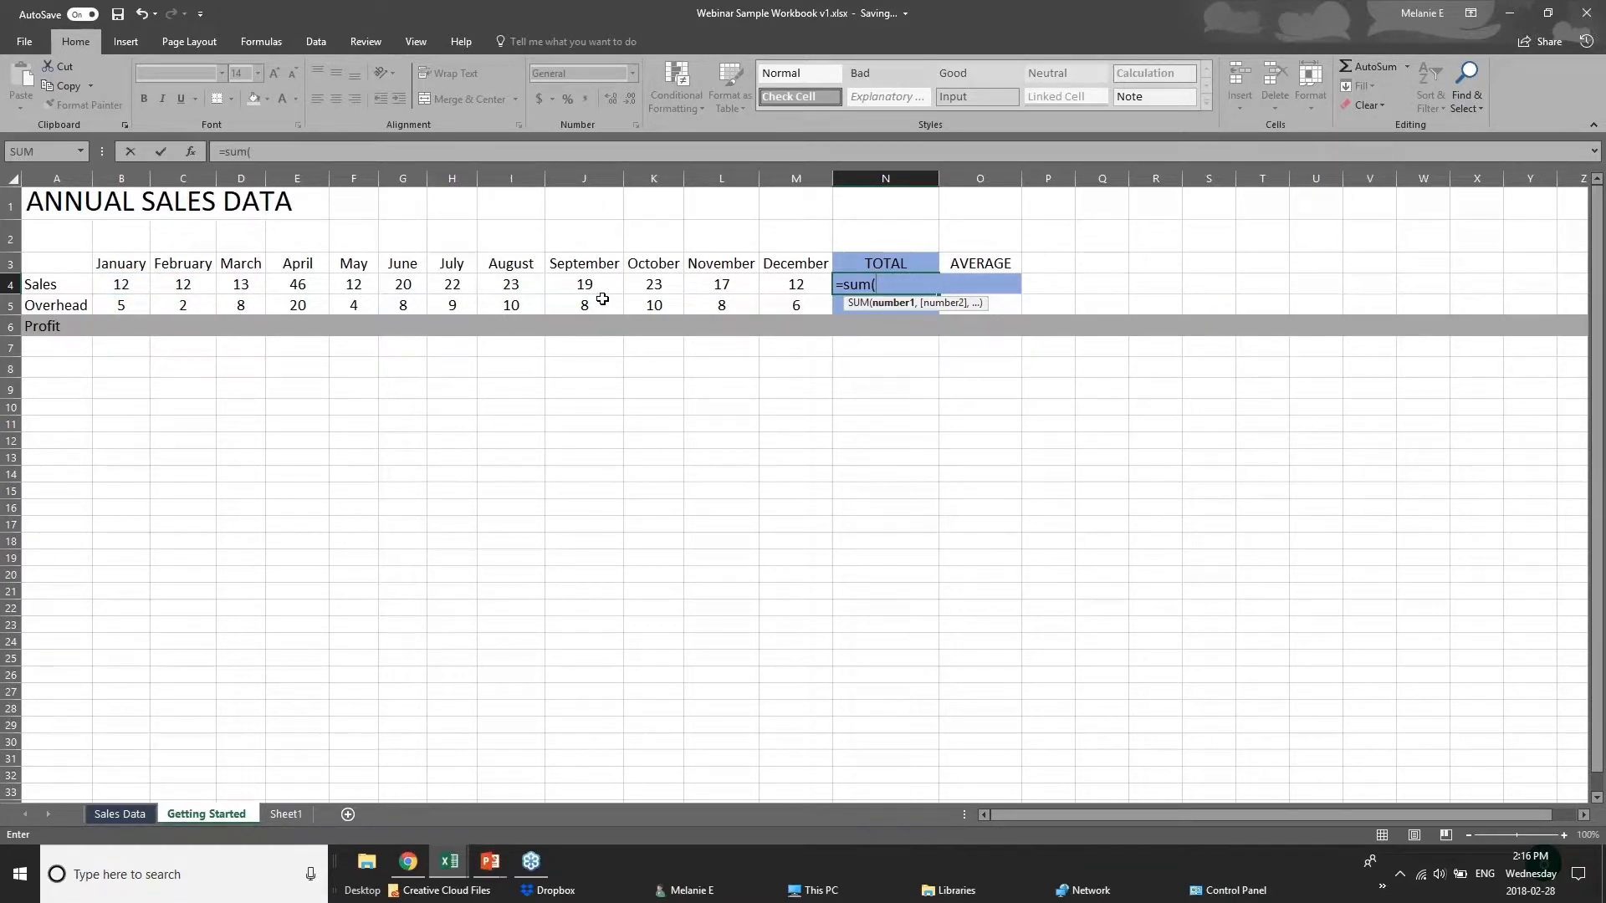
click(125, 287)
drag(125, 287, 776, 287)
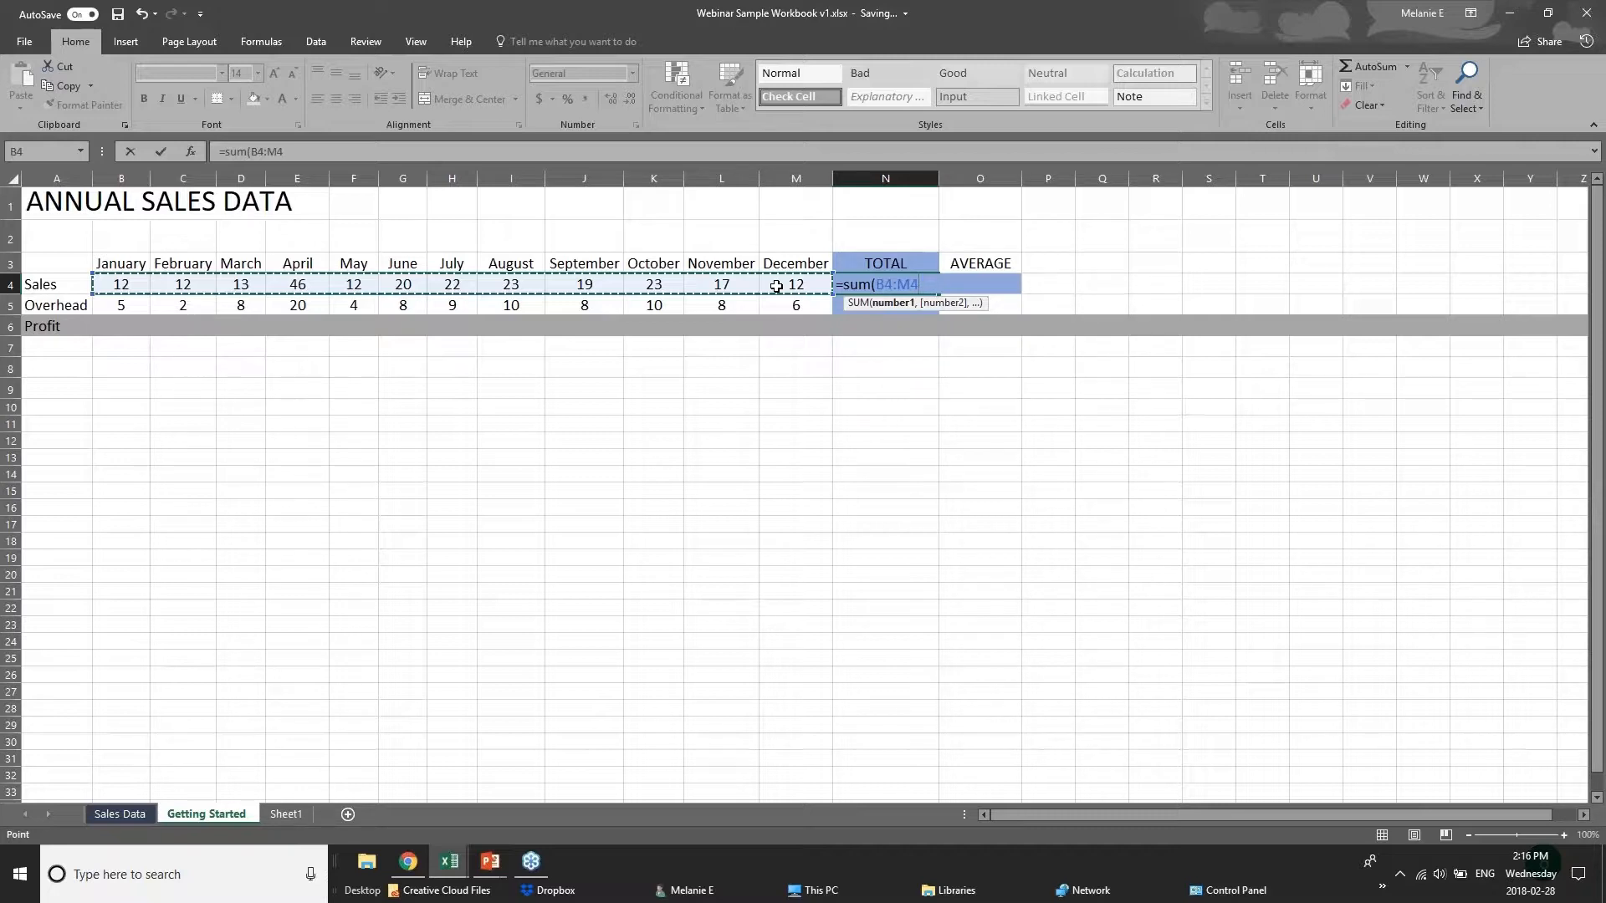
key(Return)
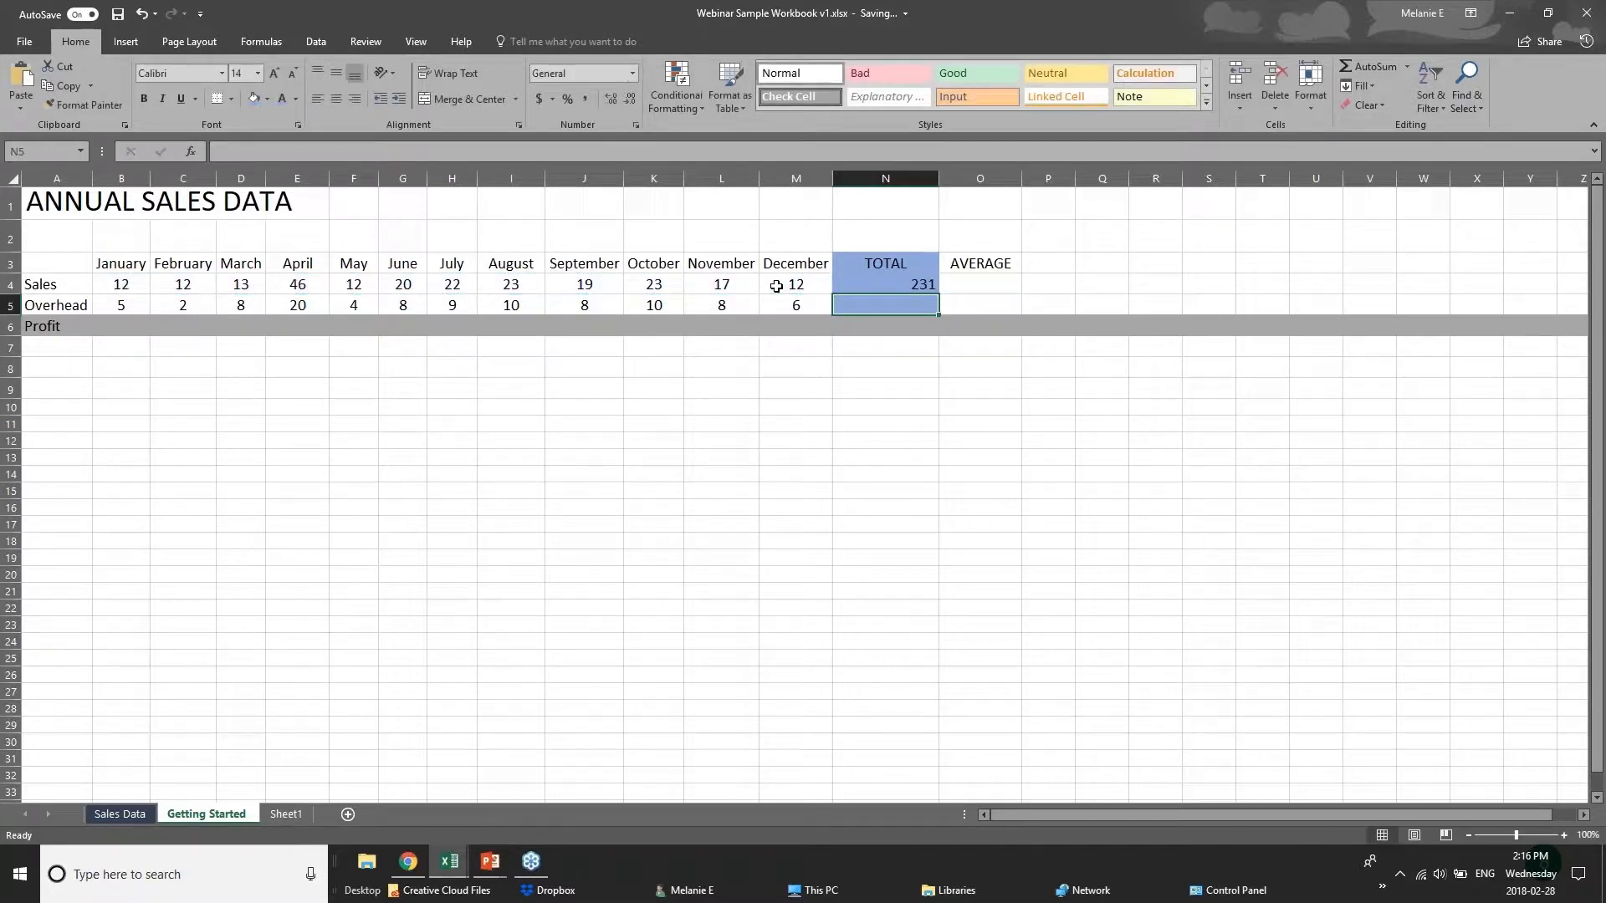
Clear the Sales total cell N4 and total B4:M4 there with AutoSum.
click(883, 287)
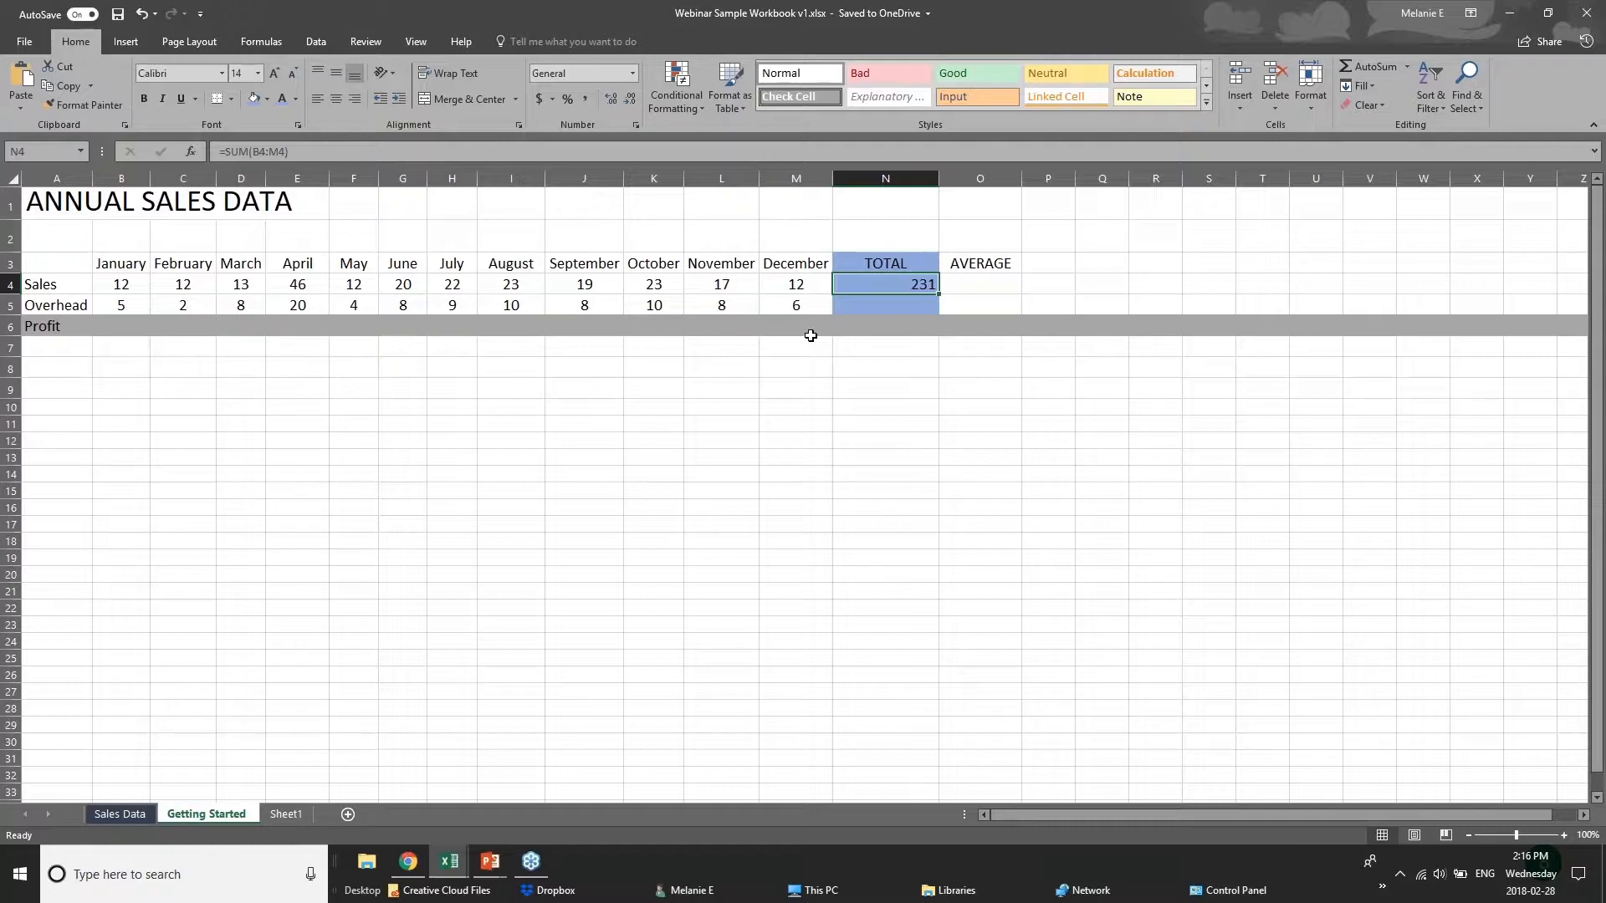
key(Delete)
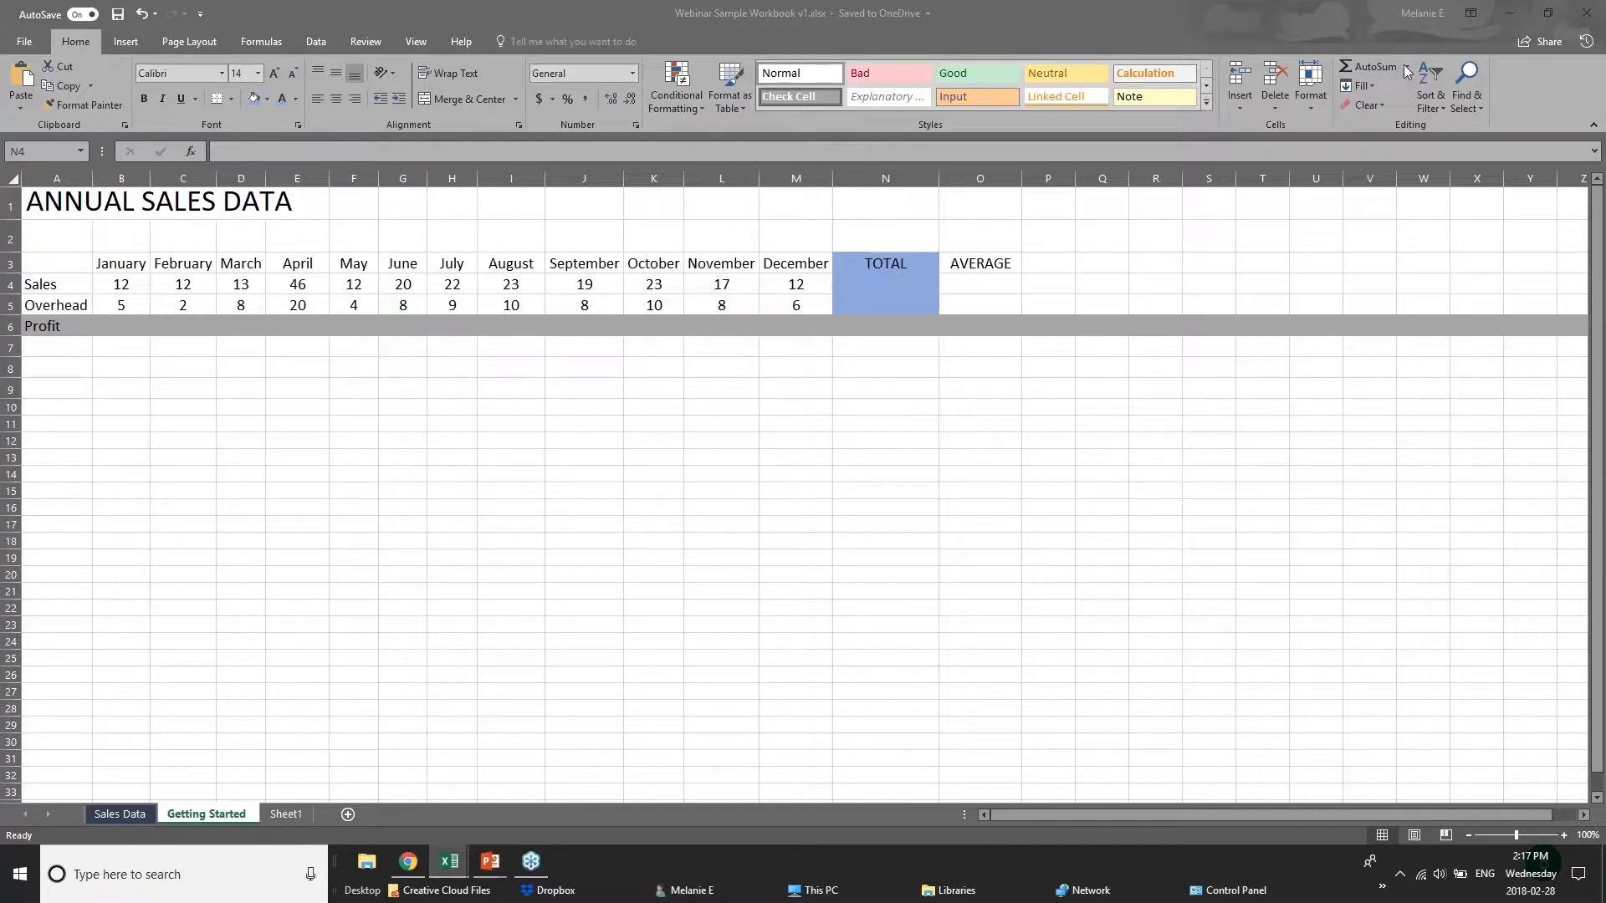
click(920, 291)
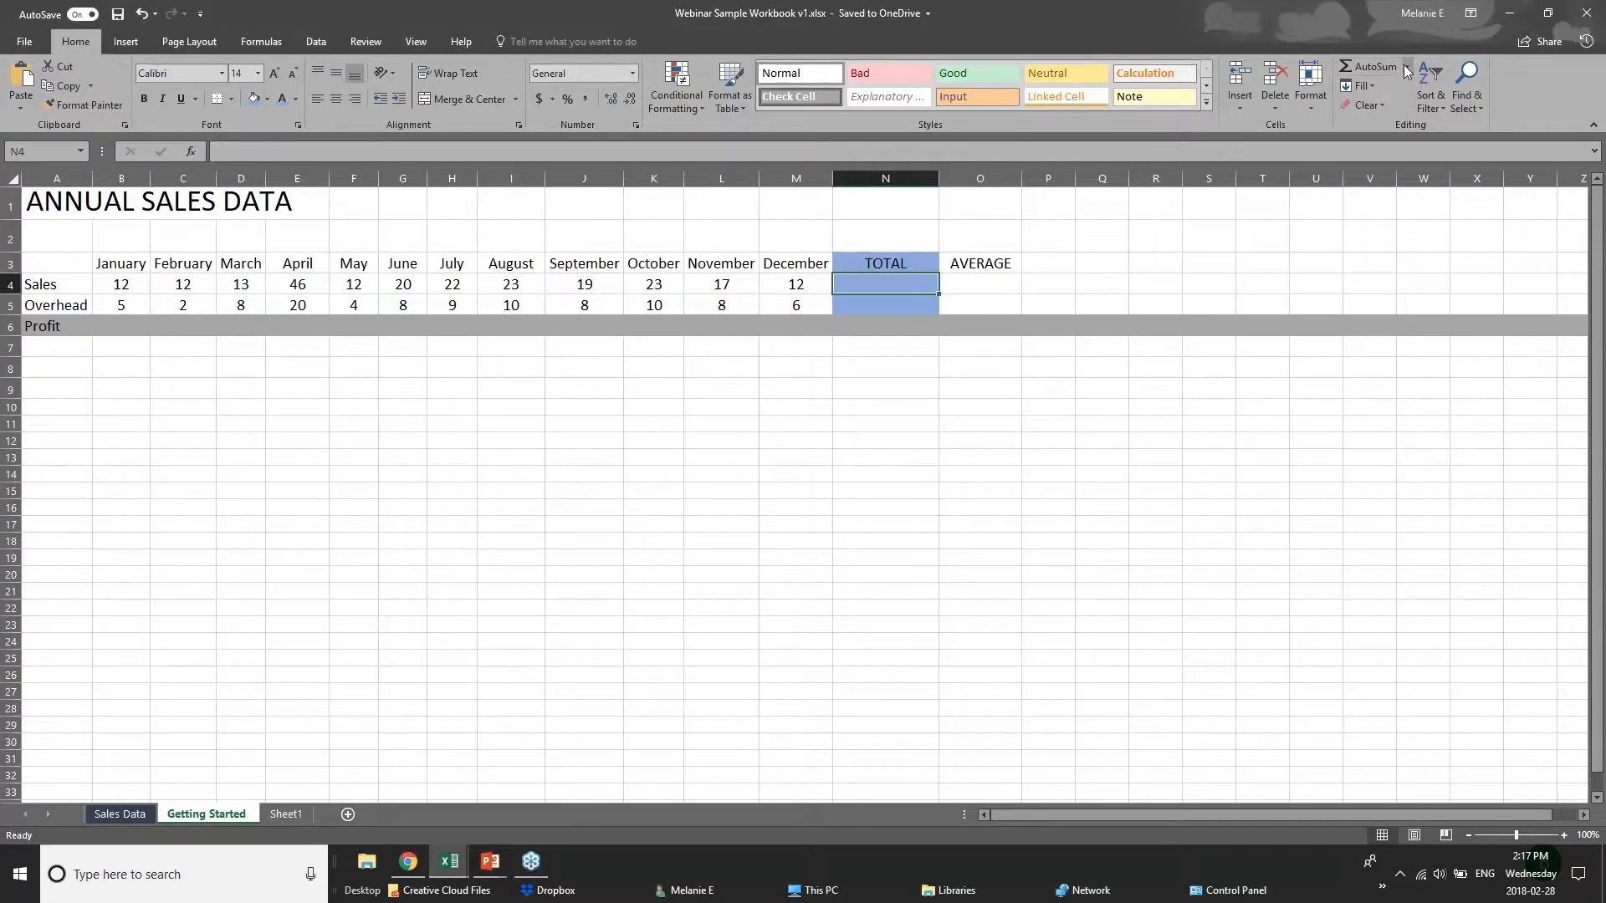
click(1358, 66)
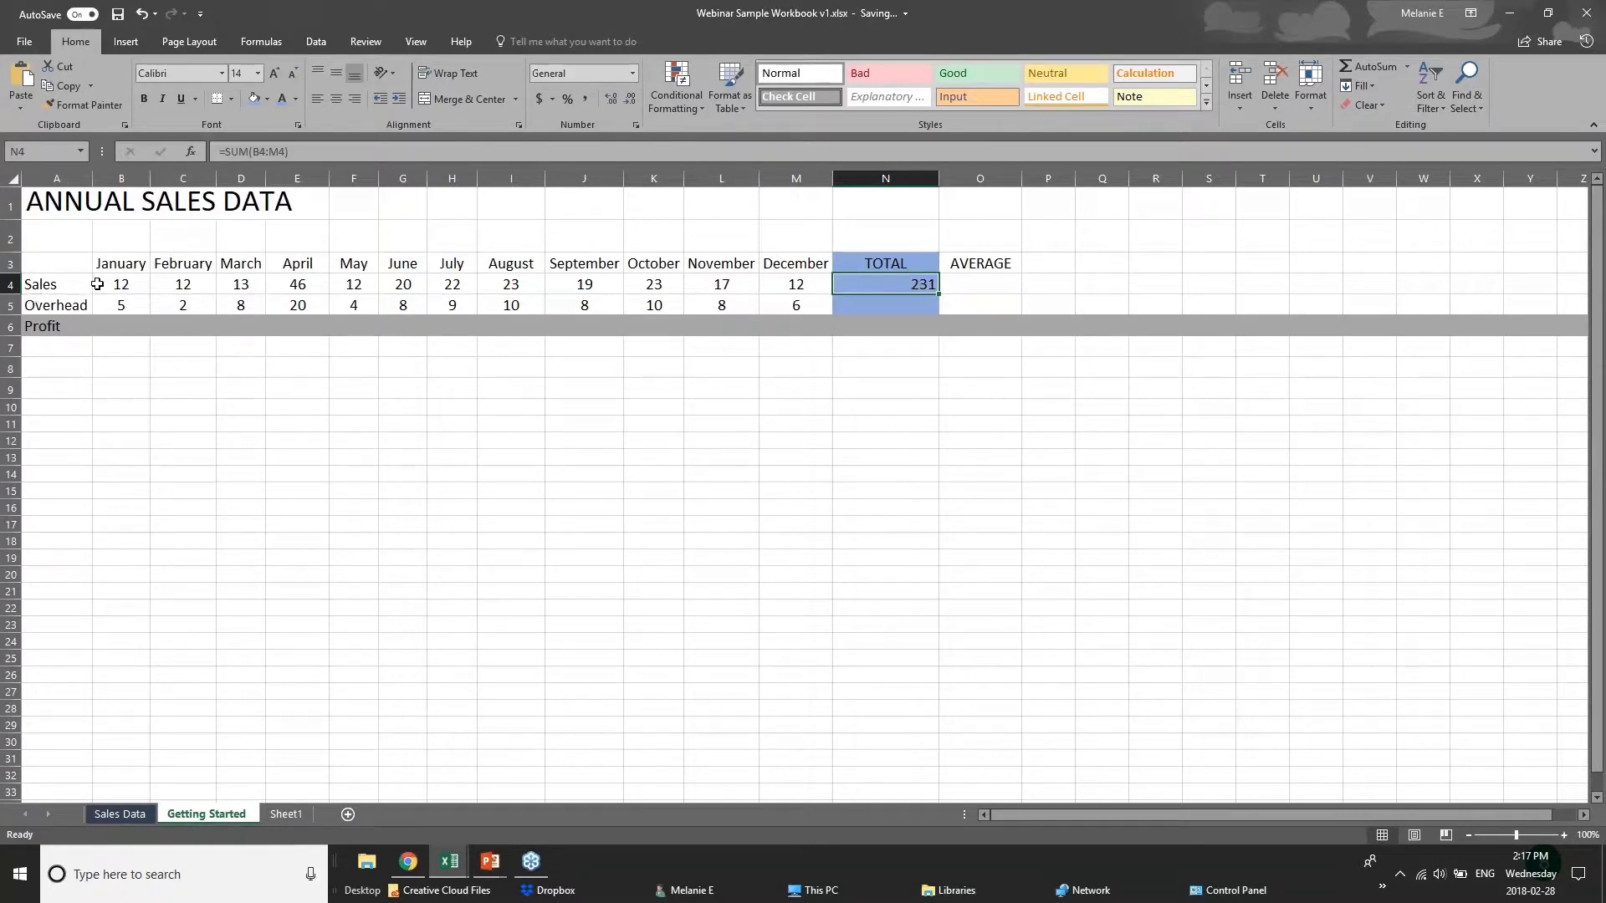
drag(112, 285, 842, 286)
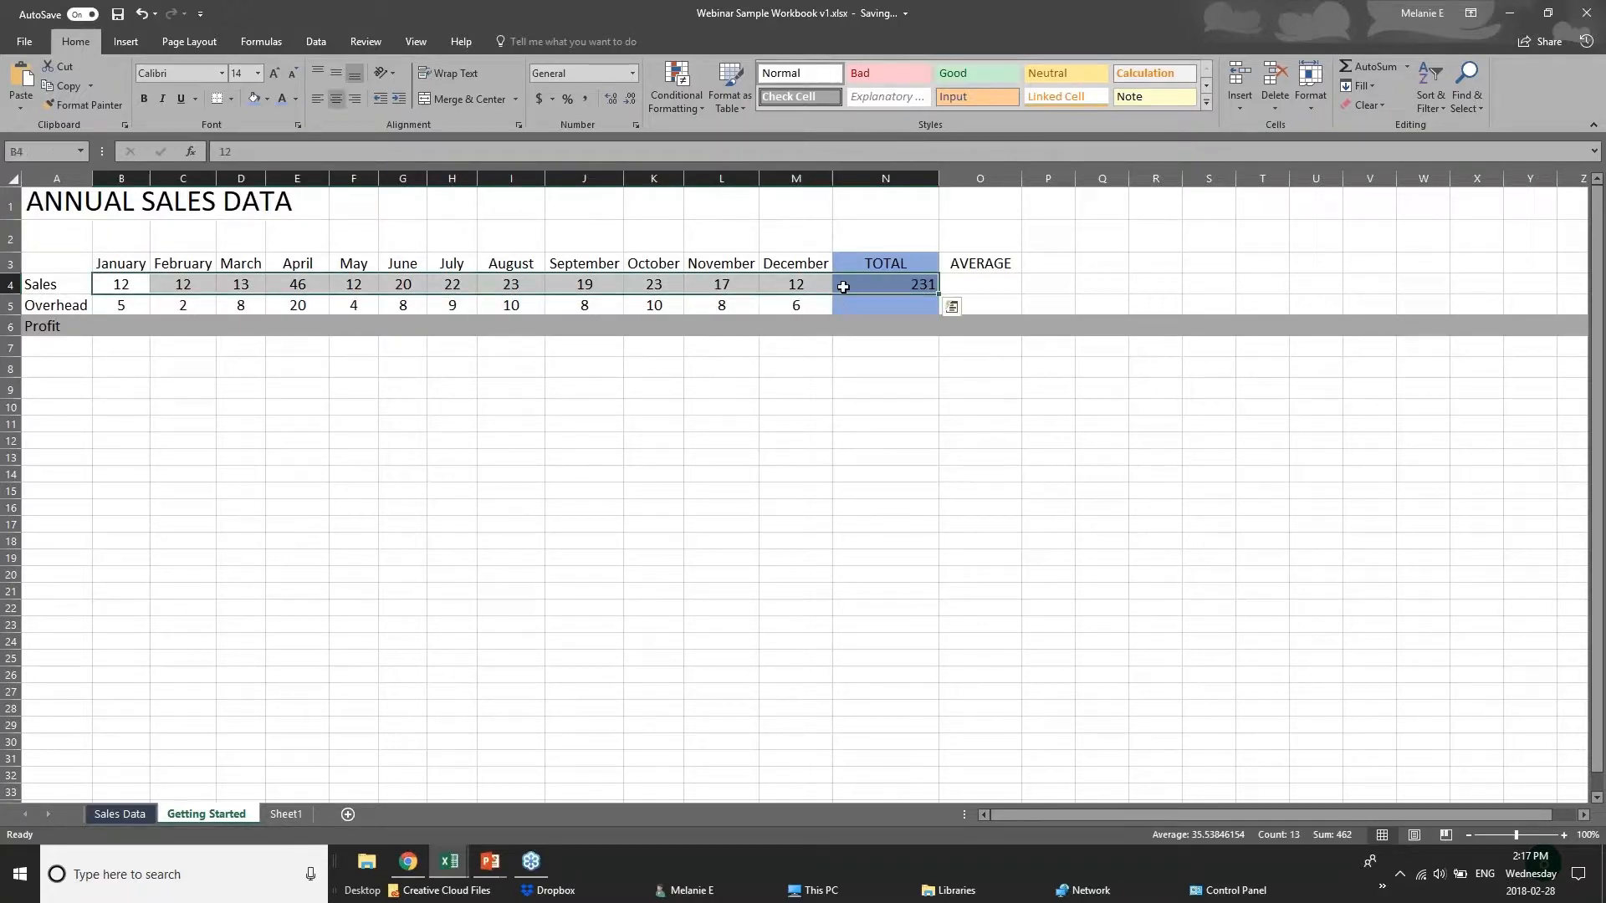
click(843, 286)
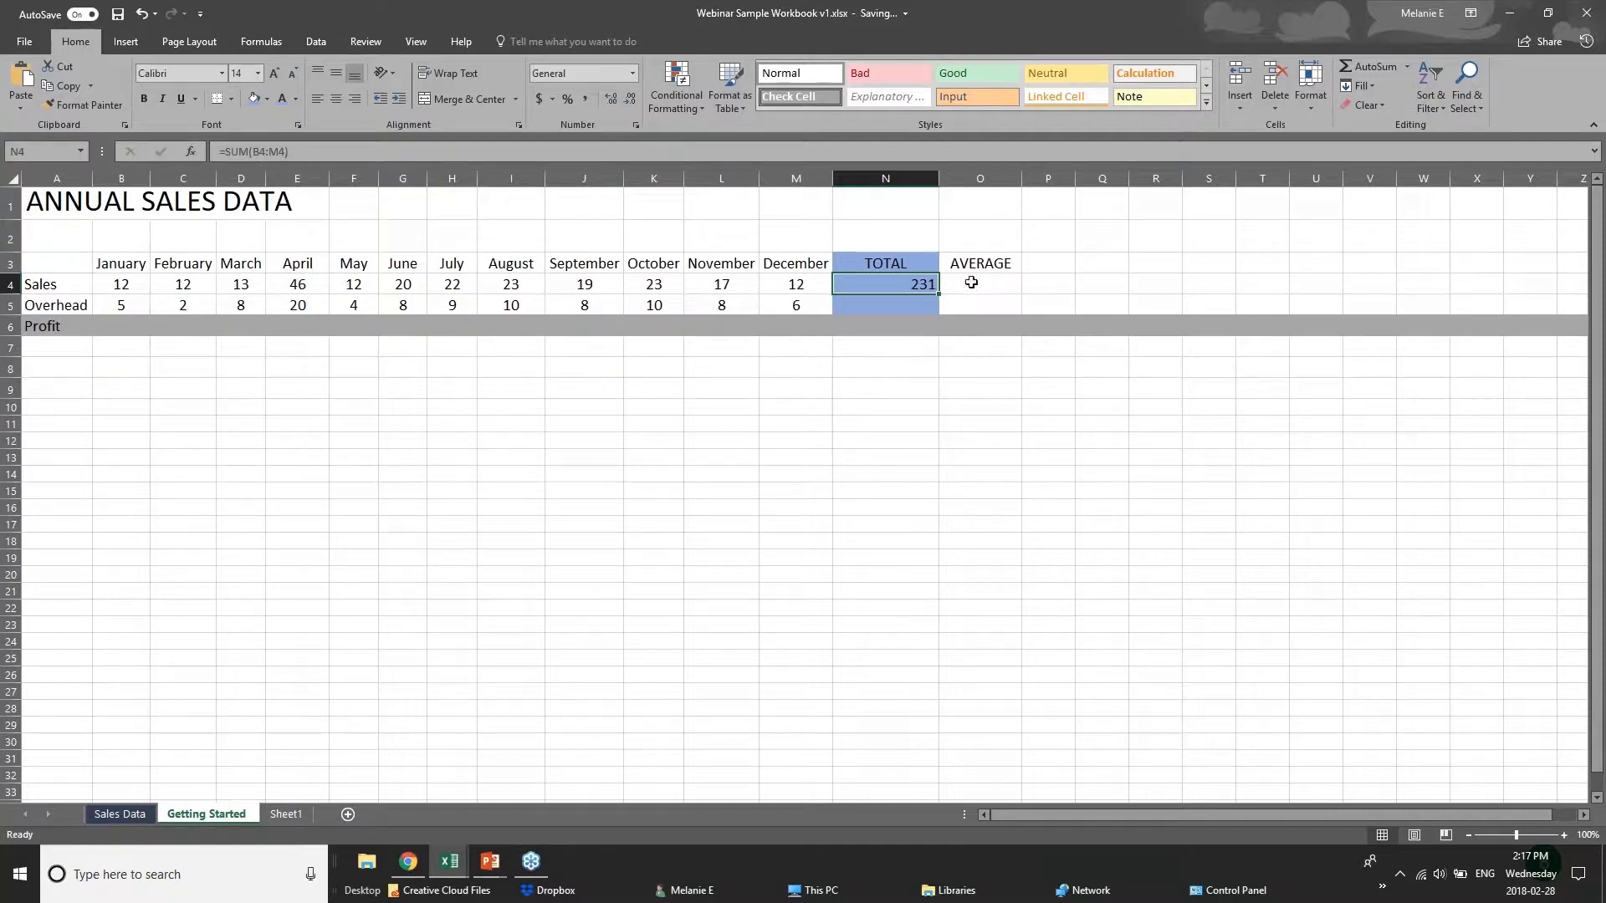
Try AutoSum in the Overhead total cell N5 and clear the cell again.
click(929, 308)
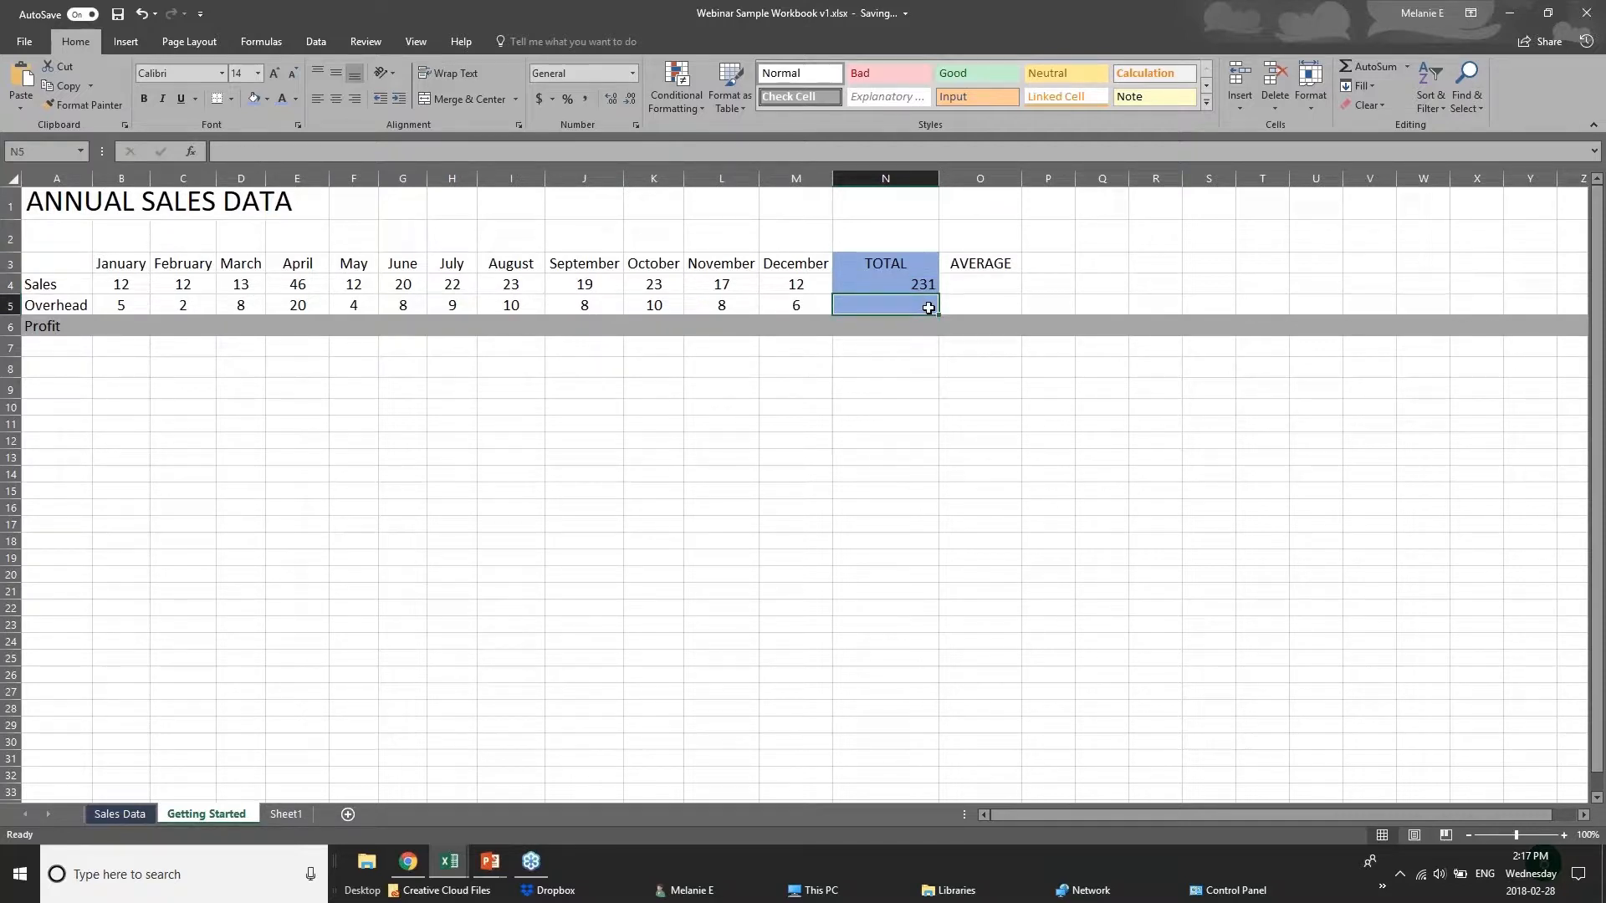
click(1376, 67)
click(1376, 67)
key(Delete)
Insert an AVERAGE formula in N5 covering the January to December Overhead range B5:M5.
click(1408, 68)
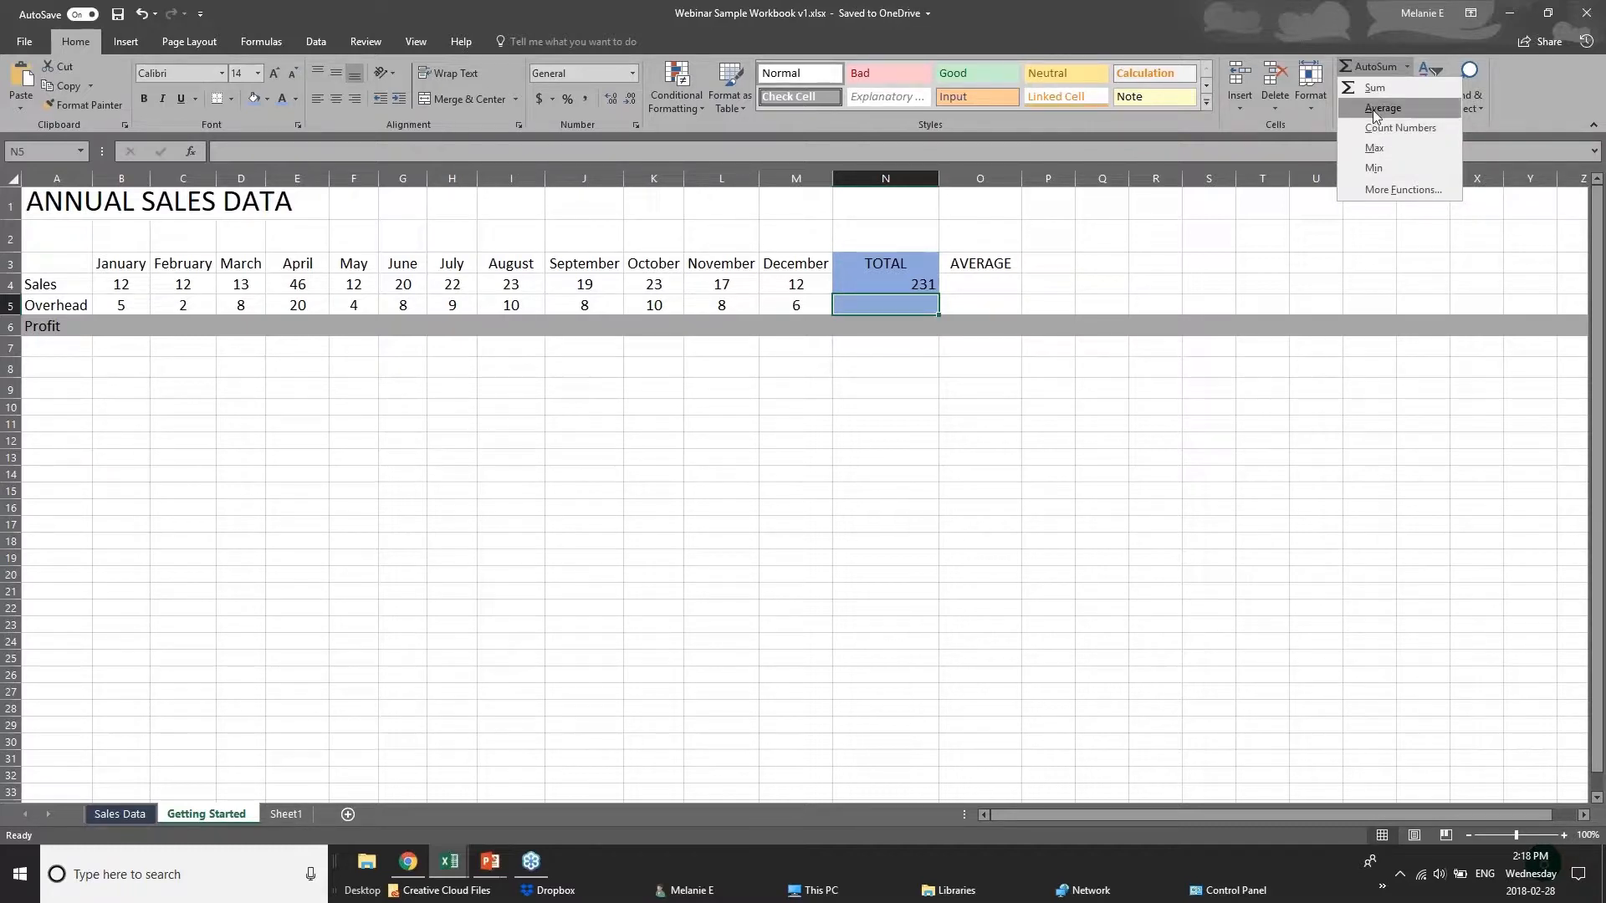
click(1373, 108)
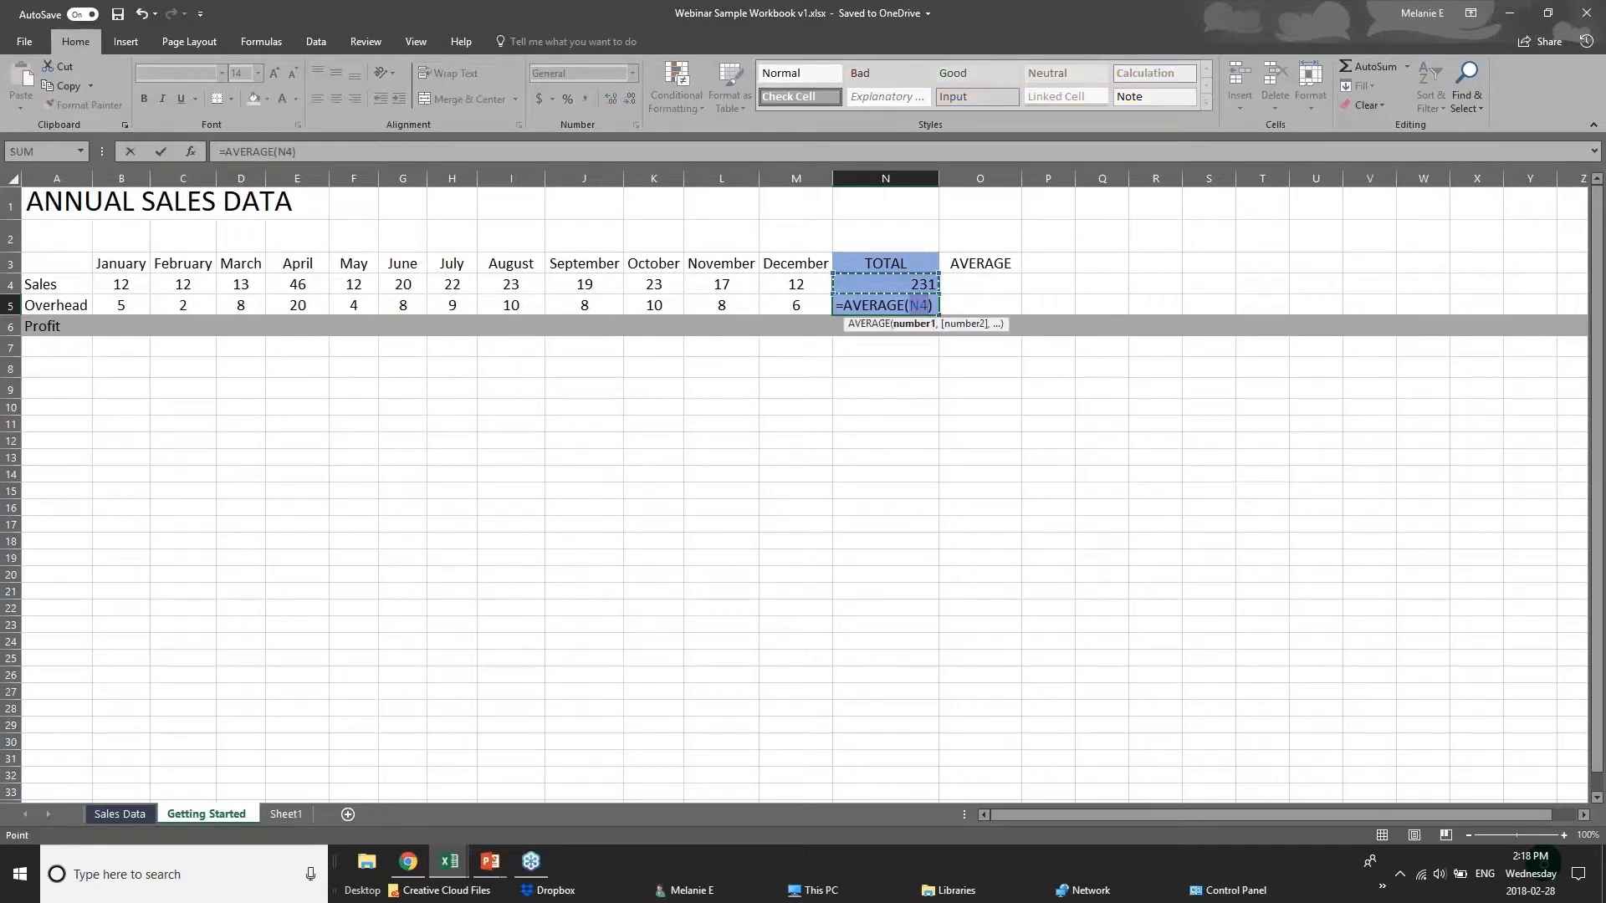
click(911, 305)
drag(113, 306, 803, 304)
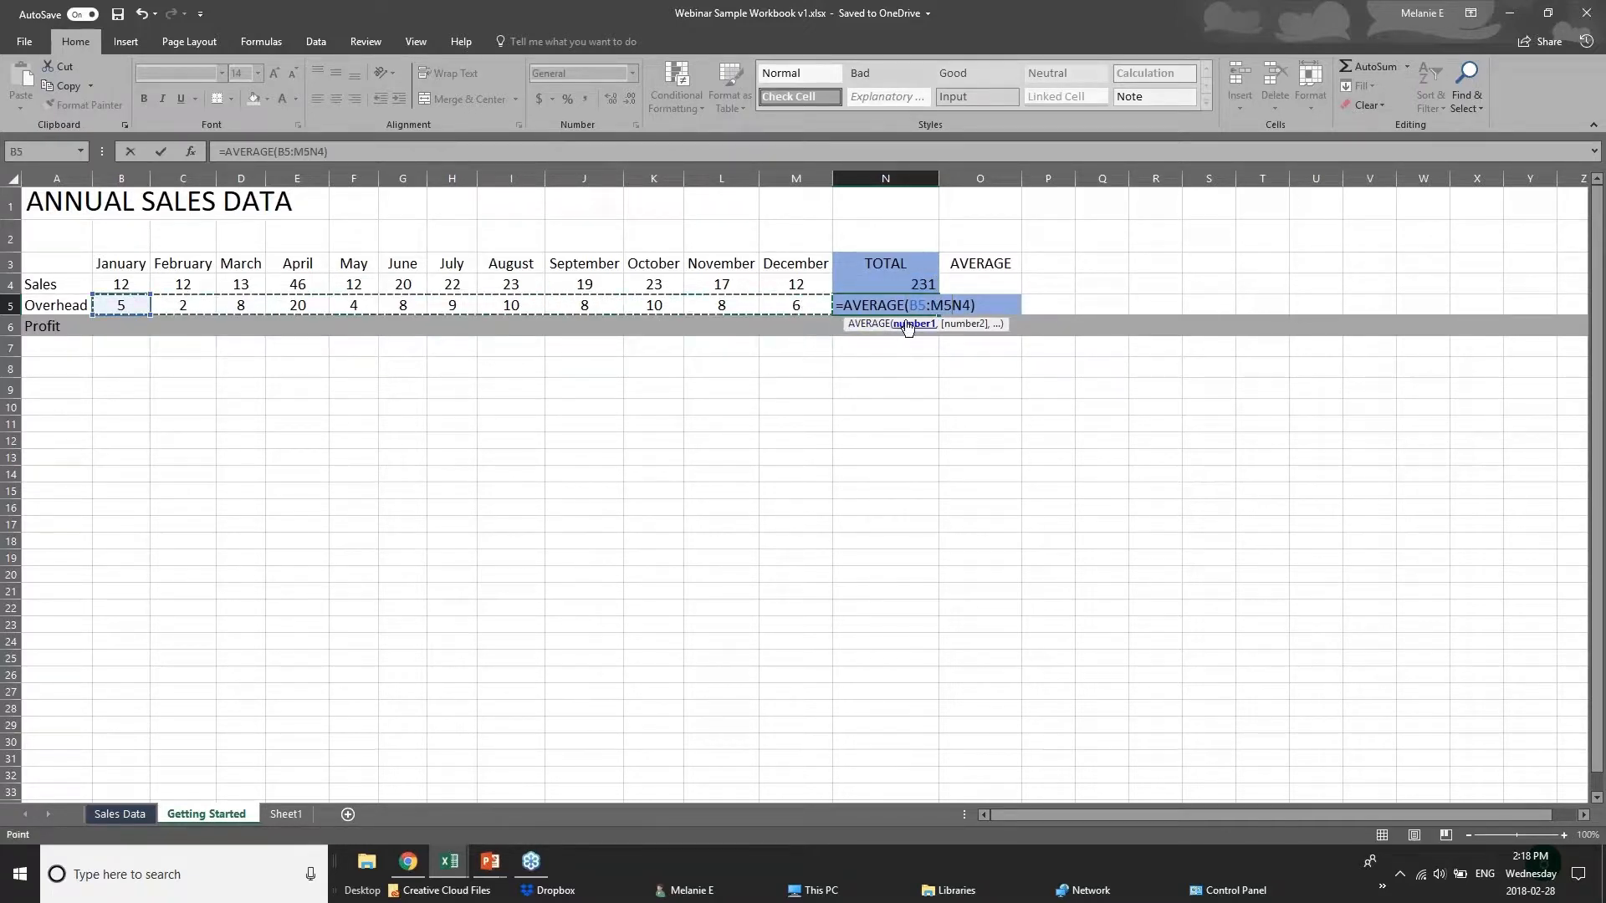
key(Delete)
key(Delete)
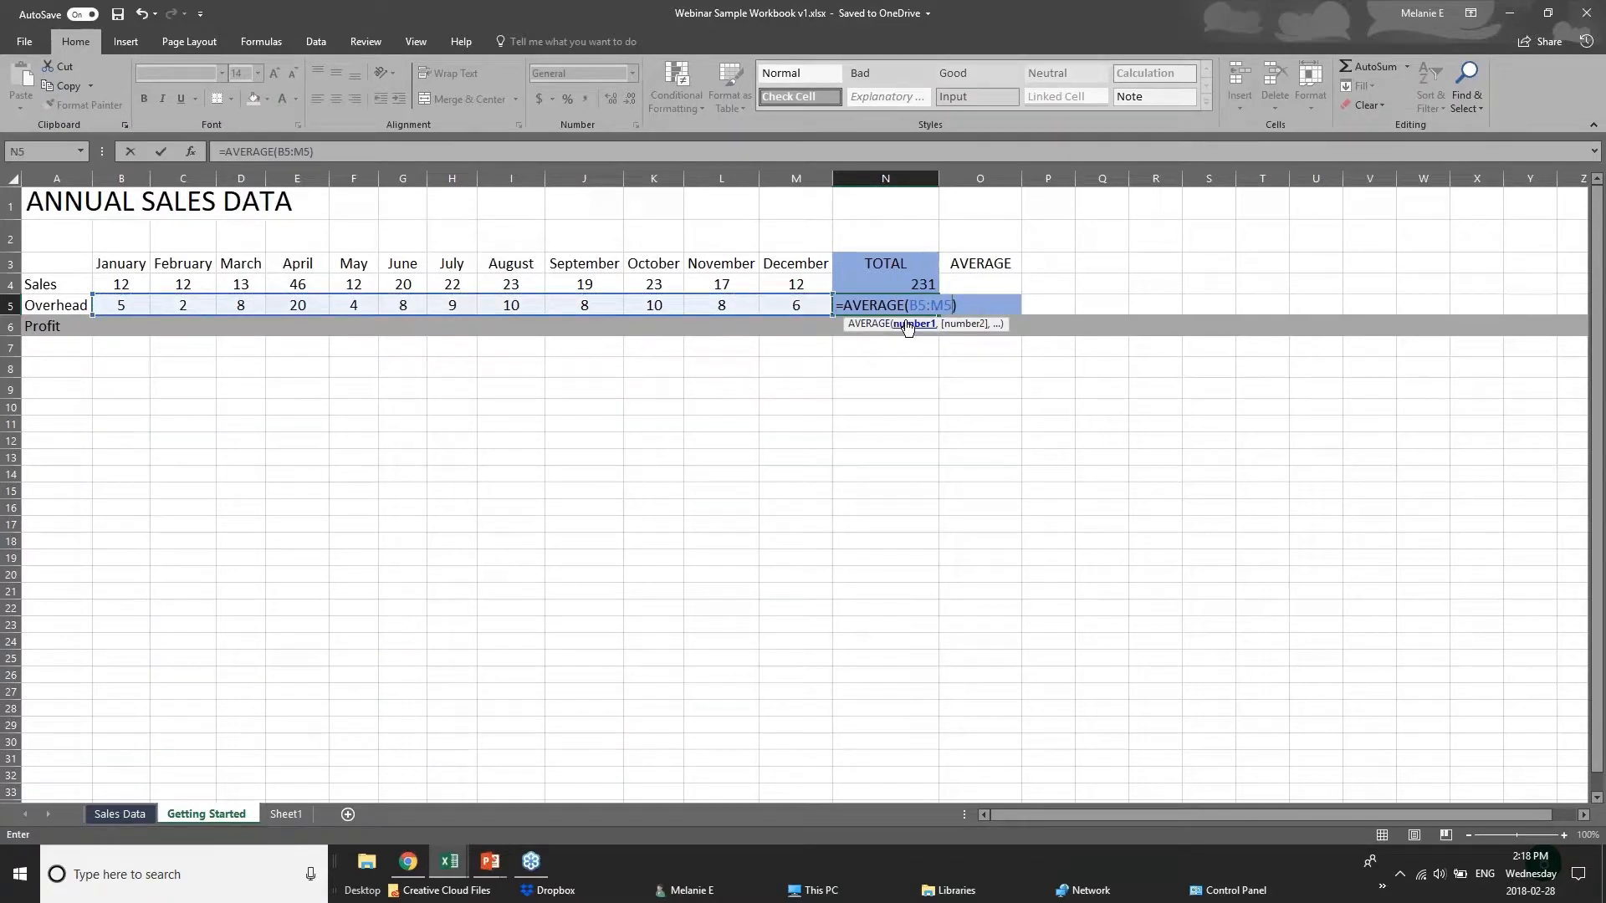
key(Return)
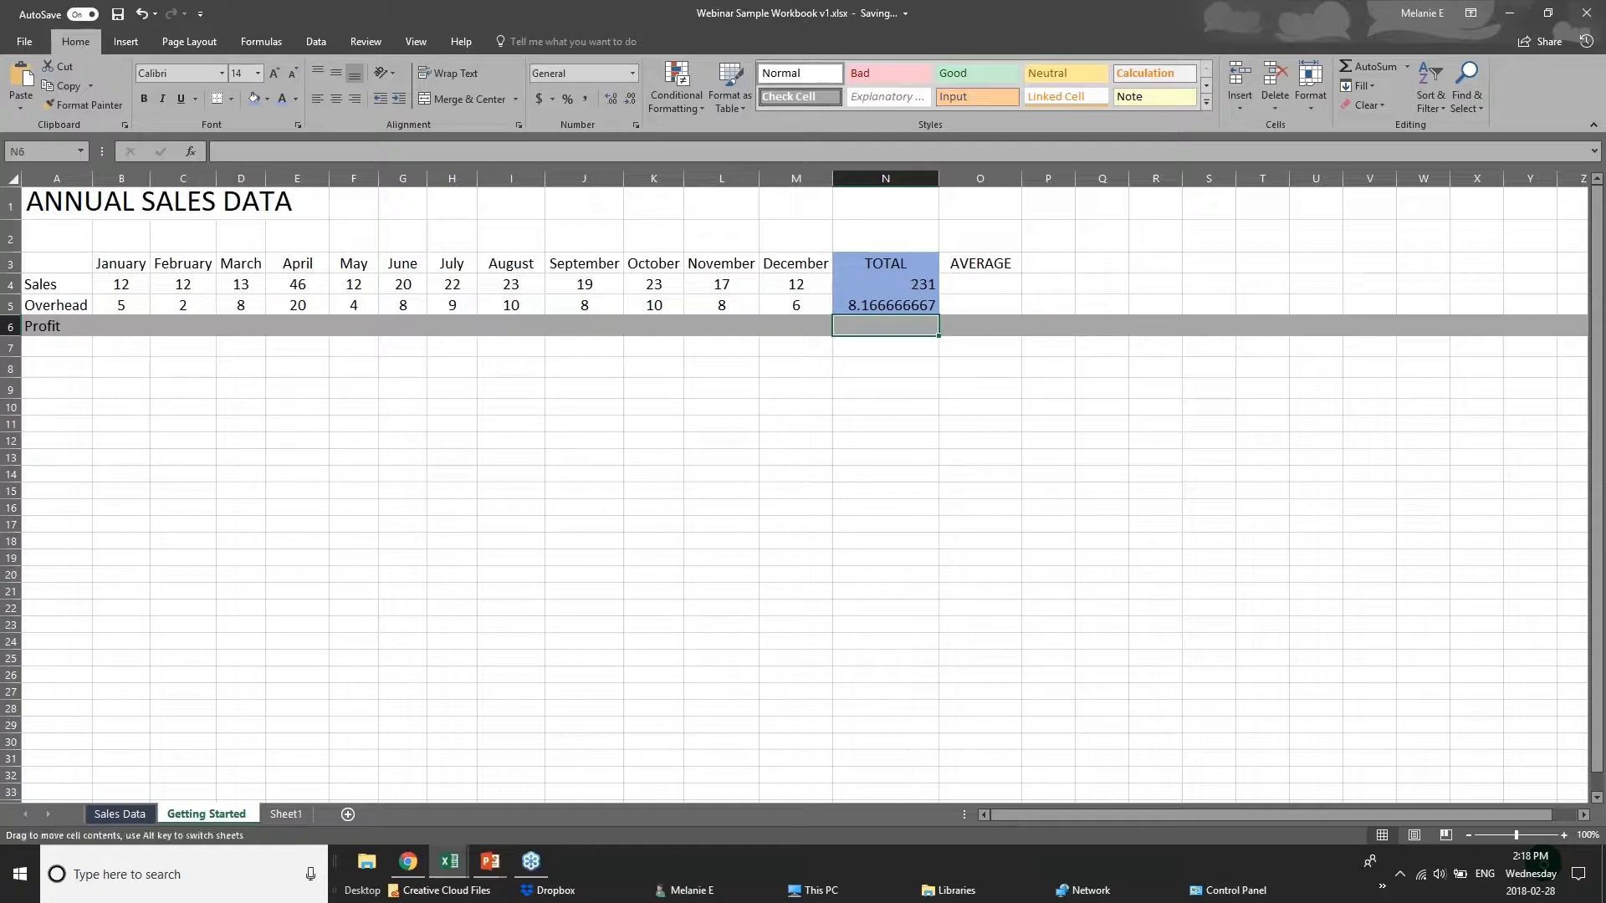
Check the average formula in N5 against the monthly Overhead cells it covers.
key(Up)
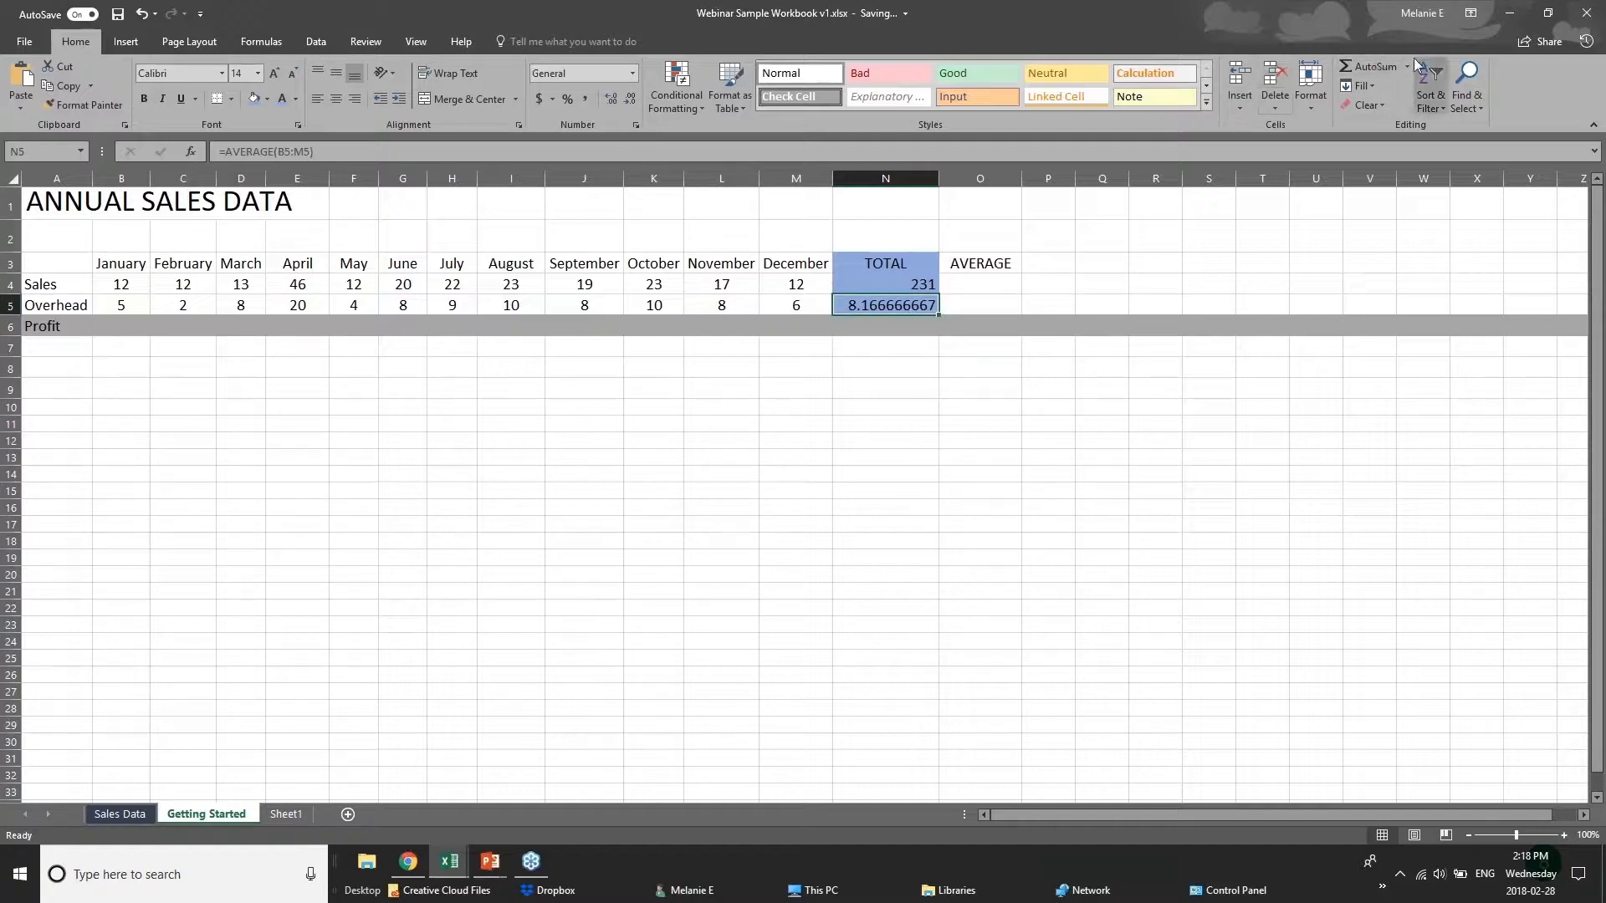
drag(126, 304, 828, 307)
click(860, 307)
click(117, 287)
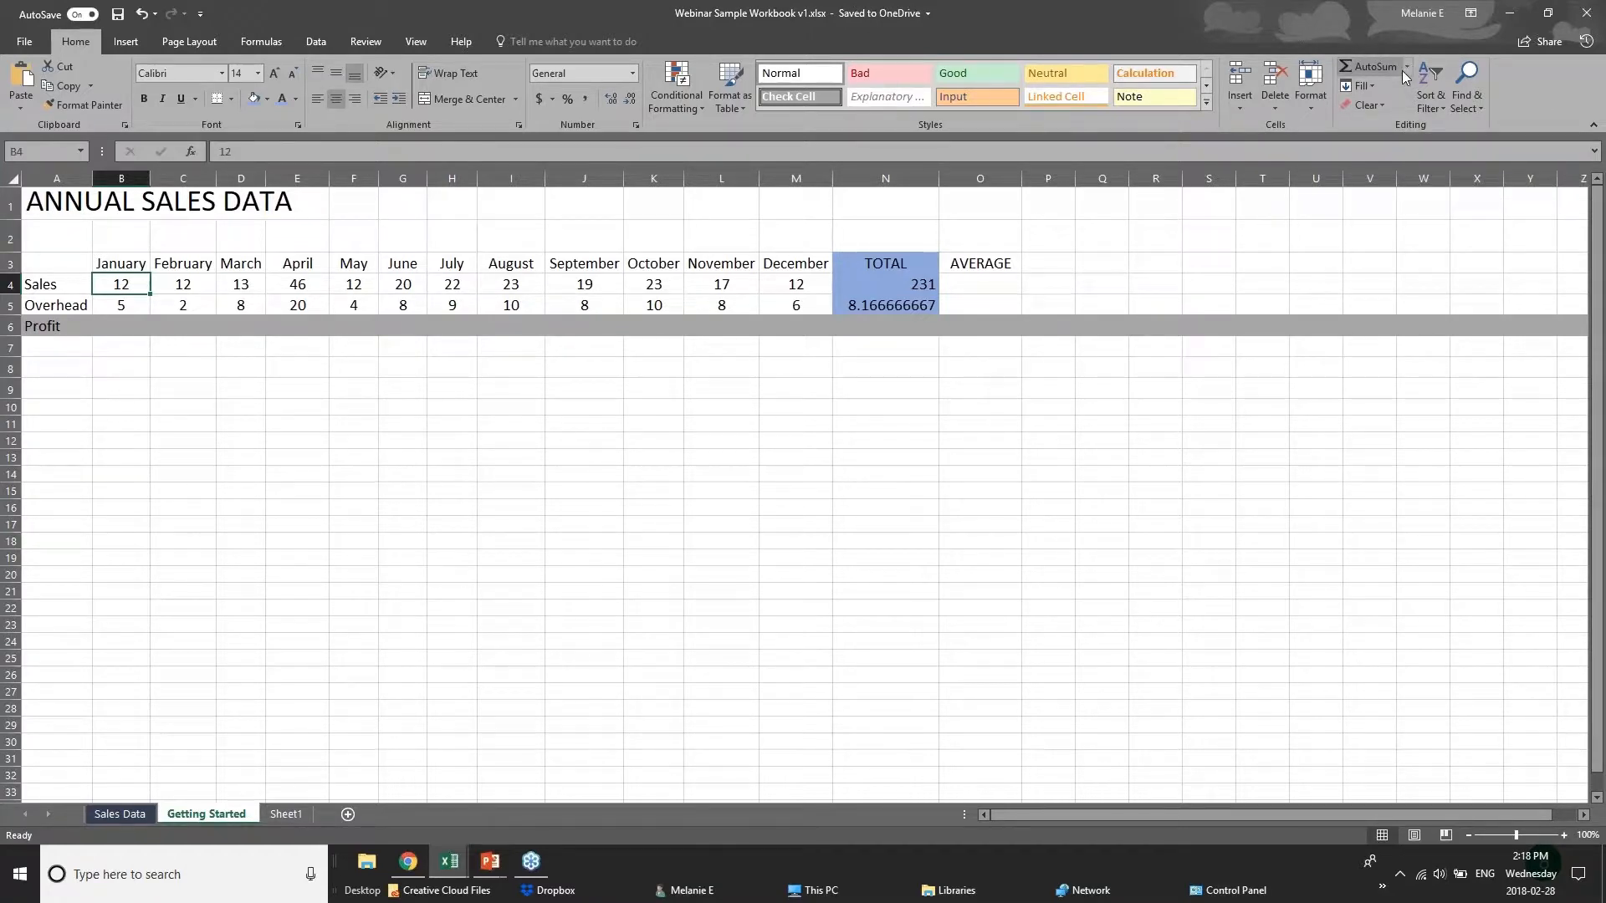
click(273, 42)
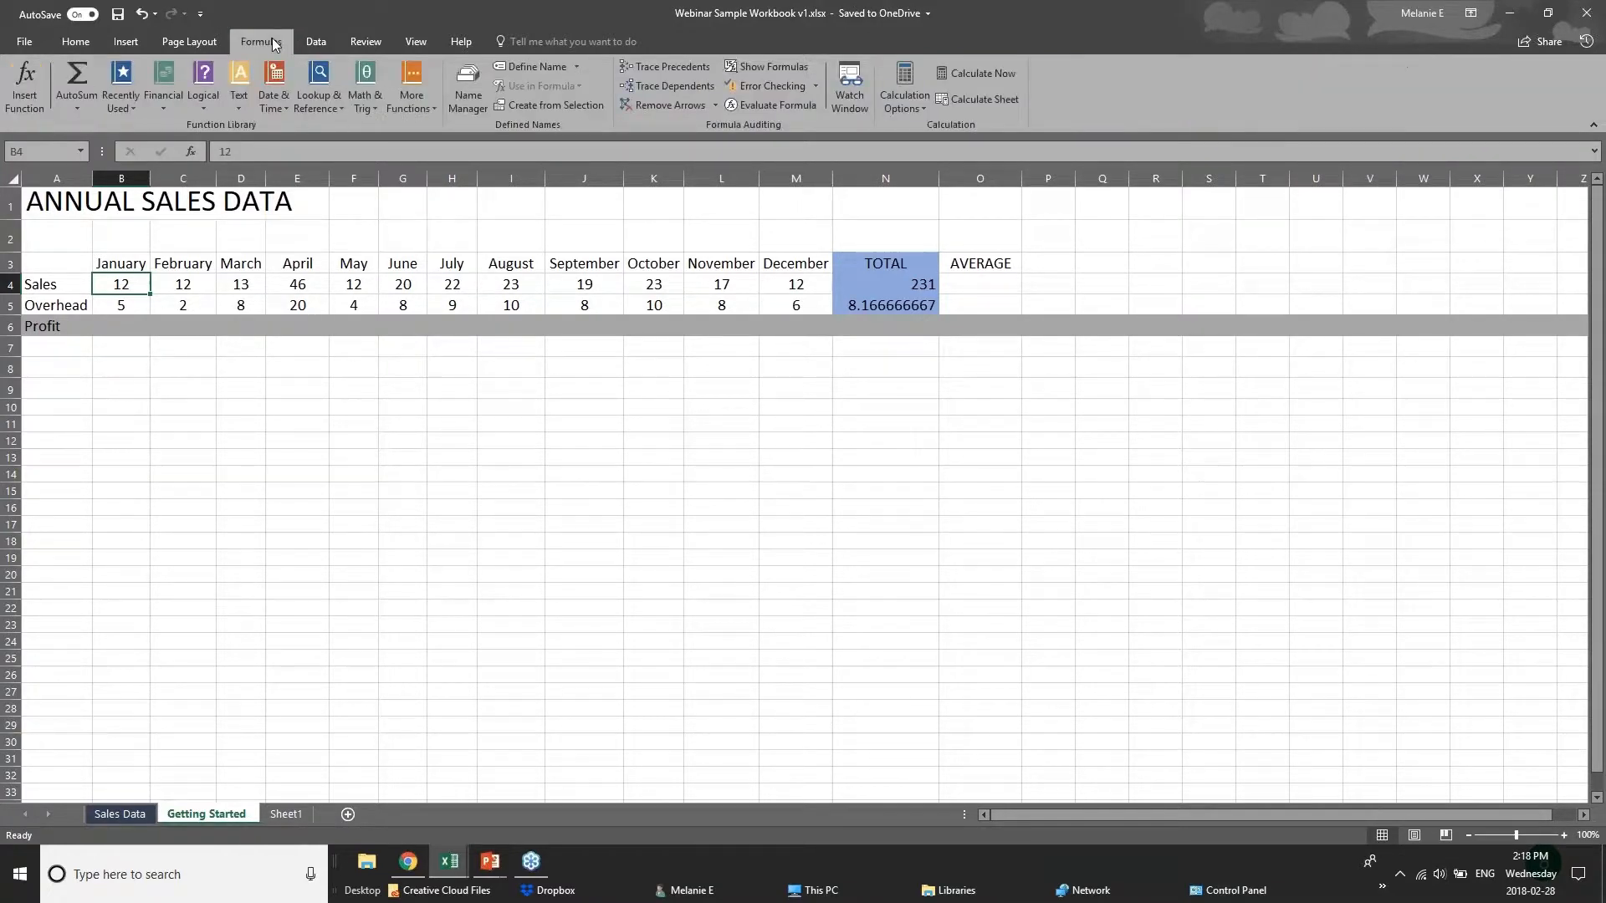
click(88, 112)
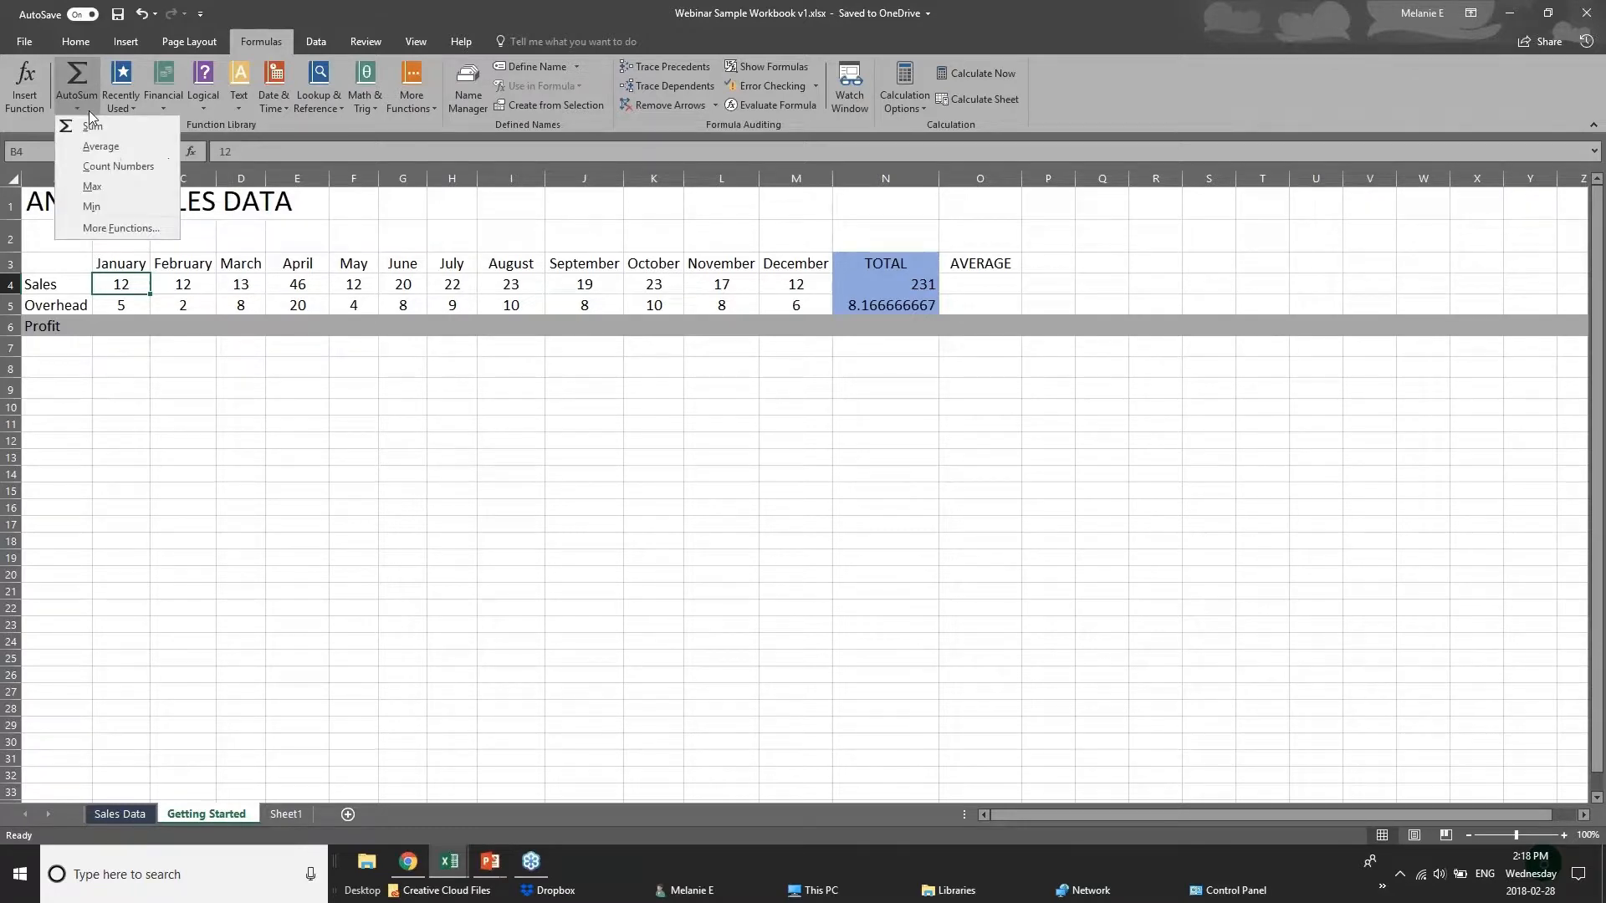
click(82, 74)
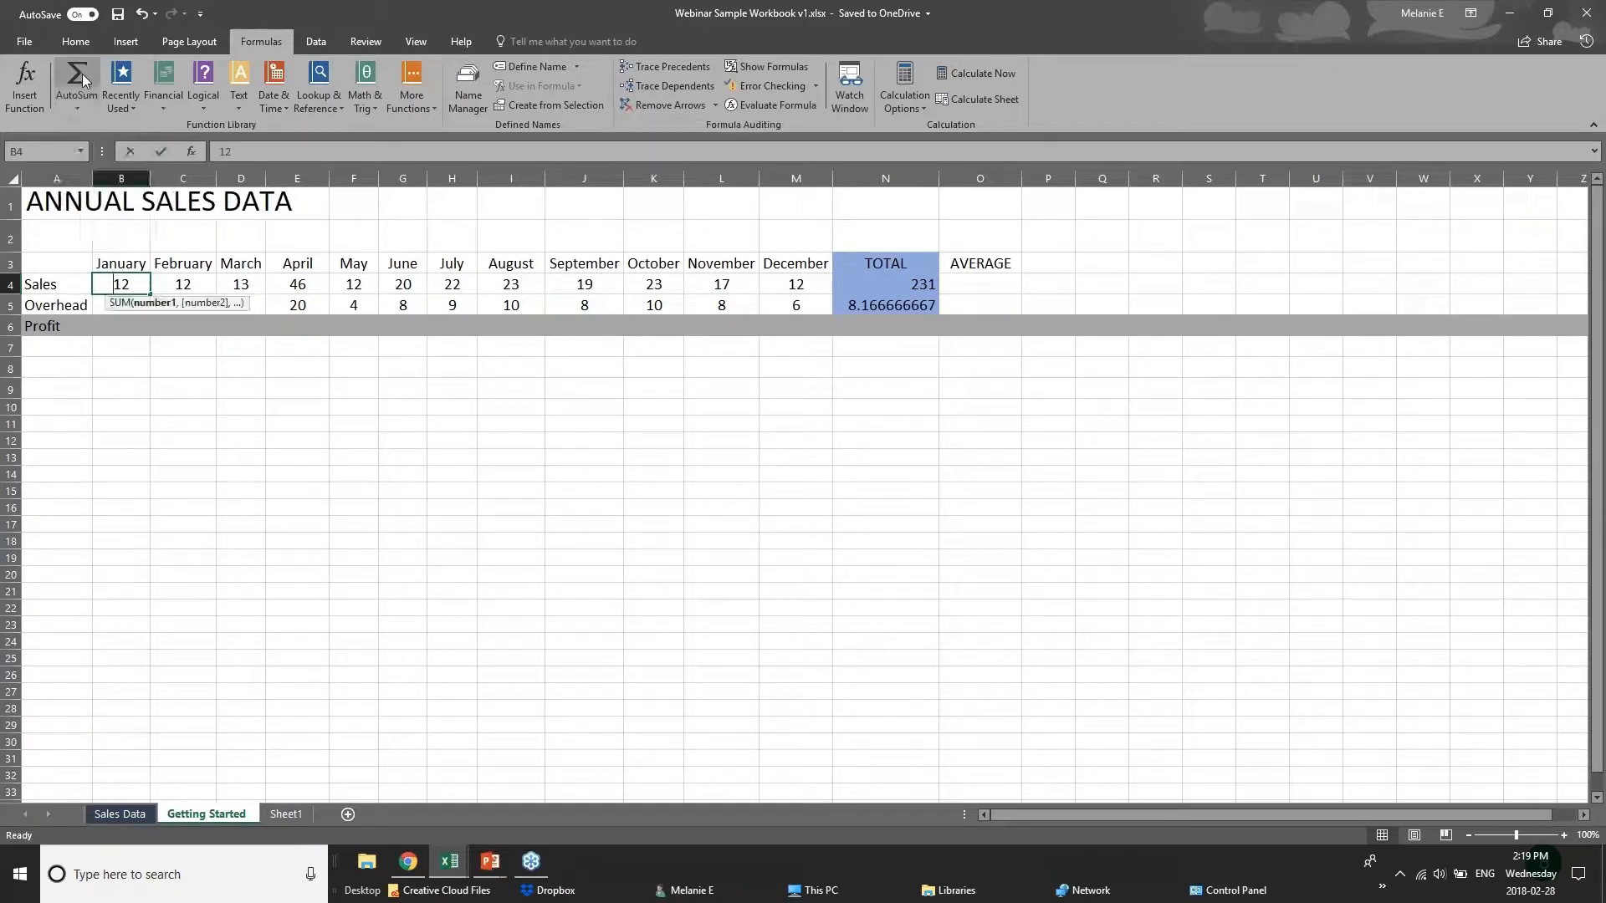
key(ctrl+z)
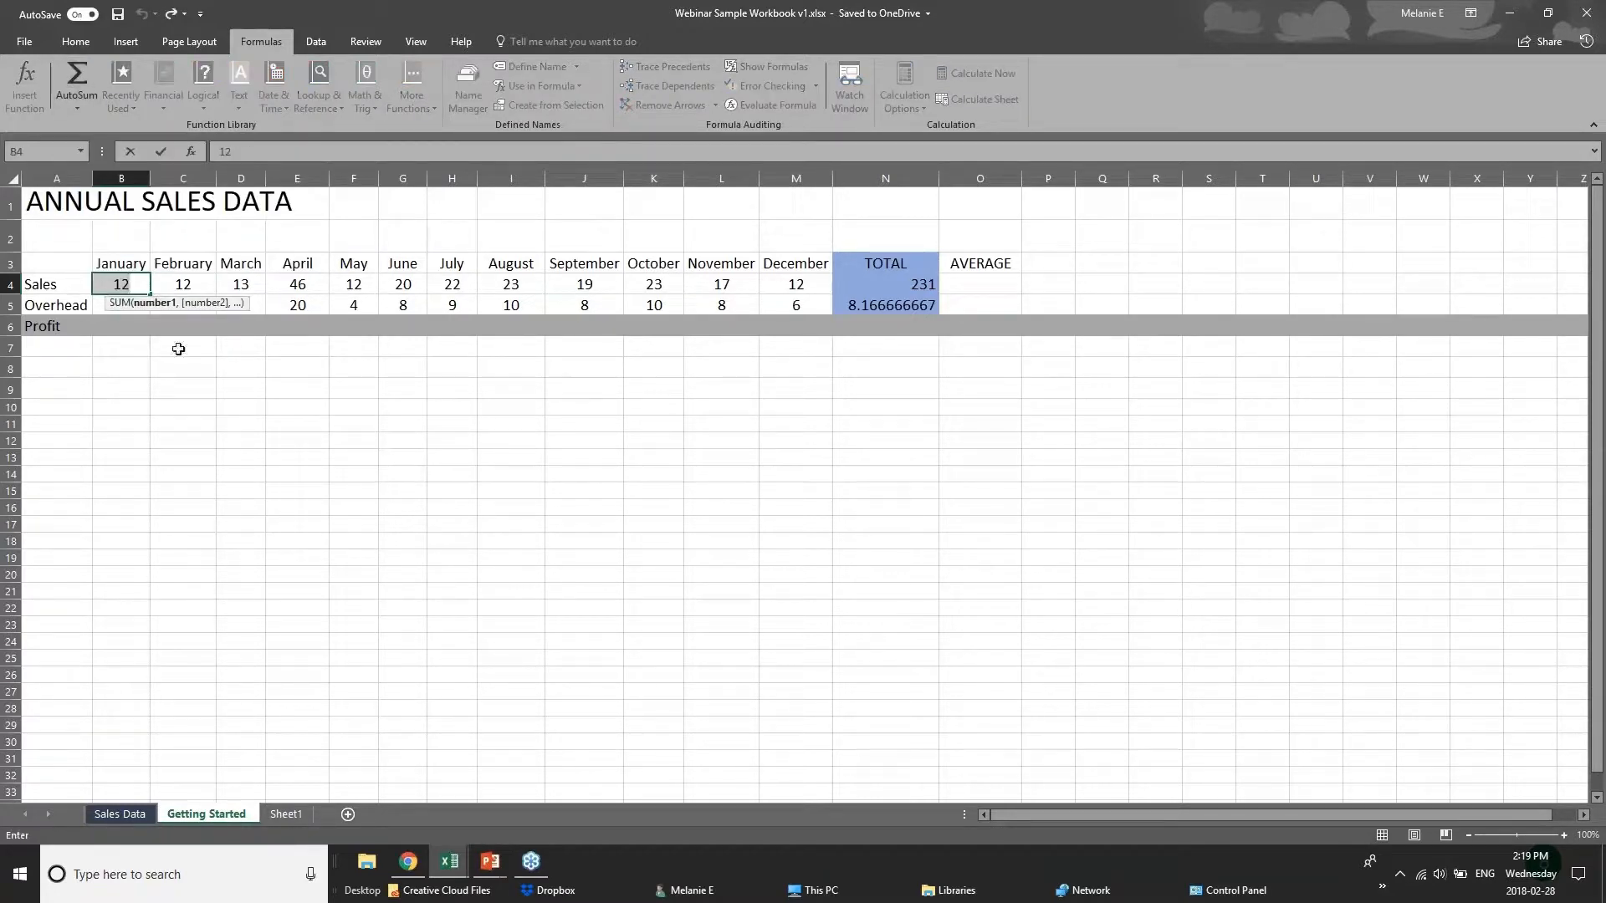
click(269, 439)
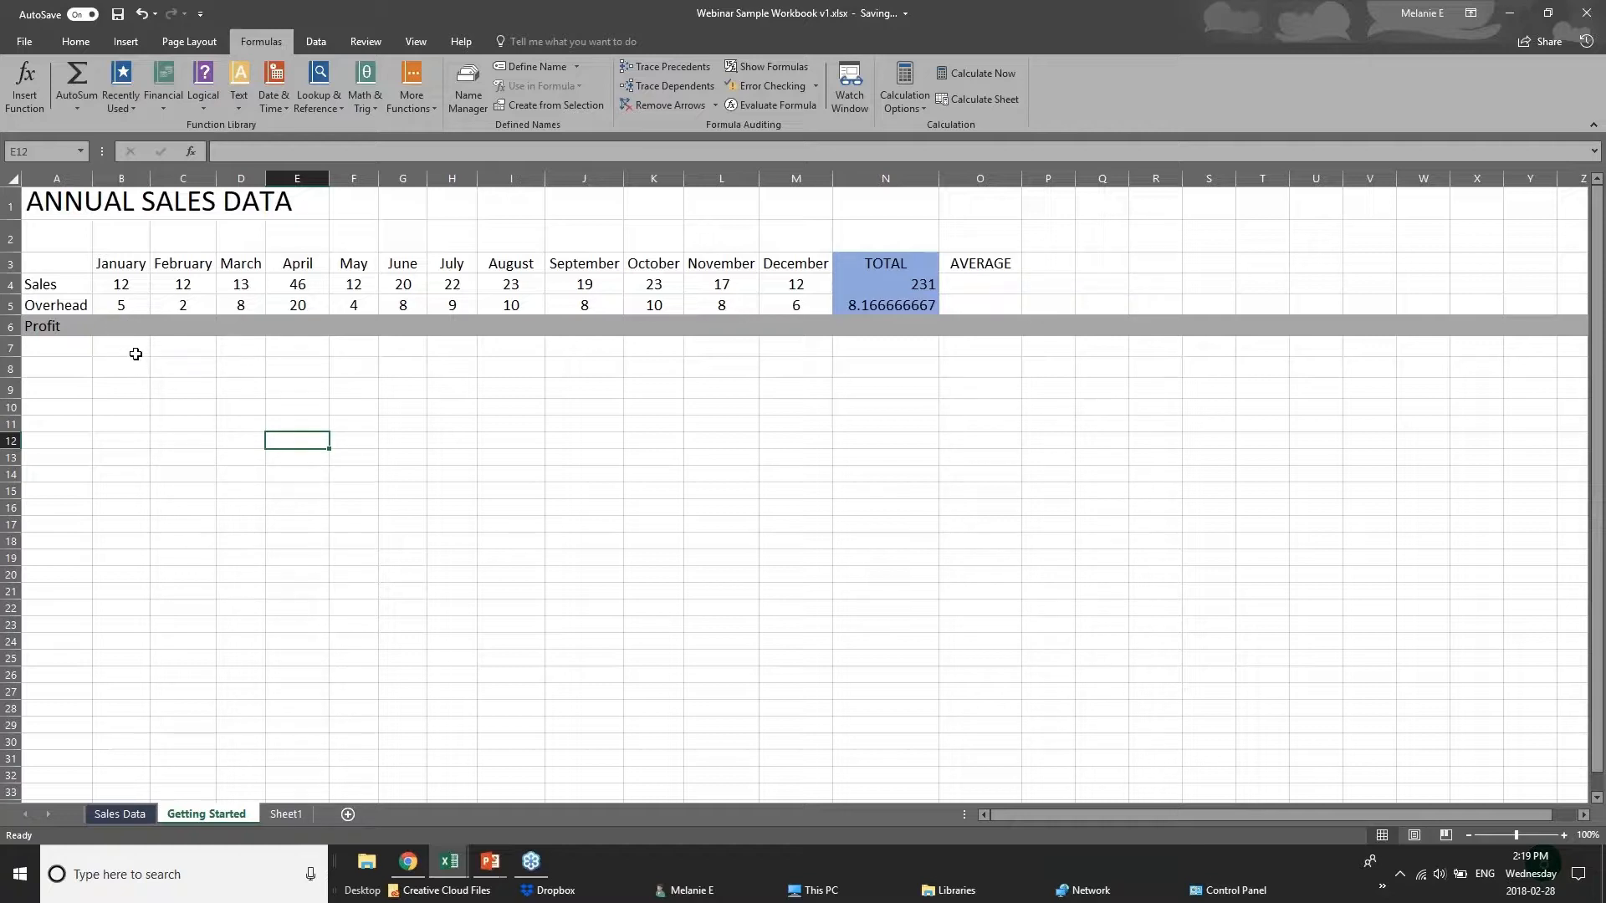
Examine the functions offered under AutoSum, Recently Used, Logical, Text, Date & Time, Lookup & Reference and Math & Trig.
click(136, 348)
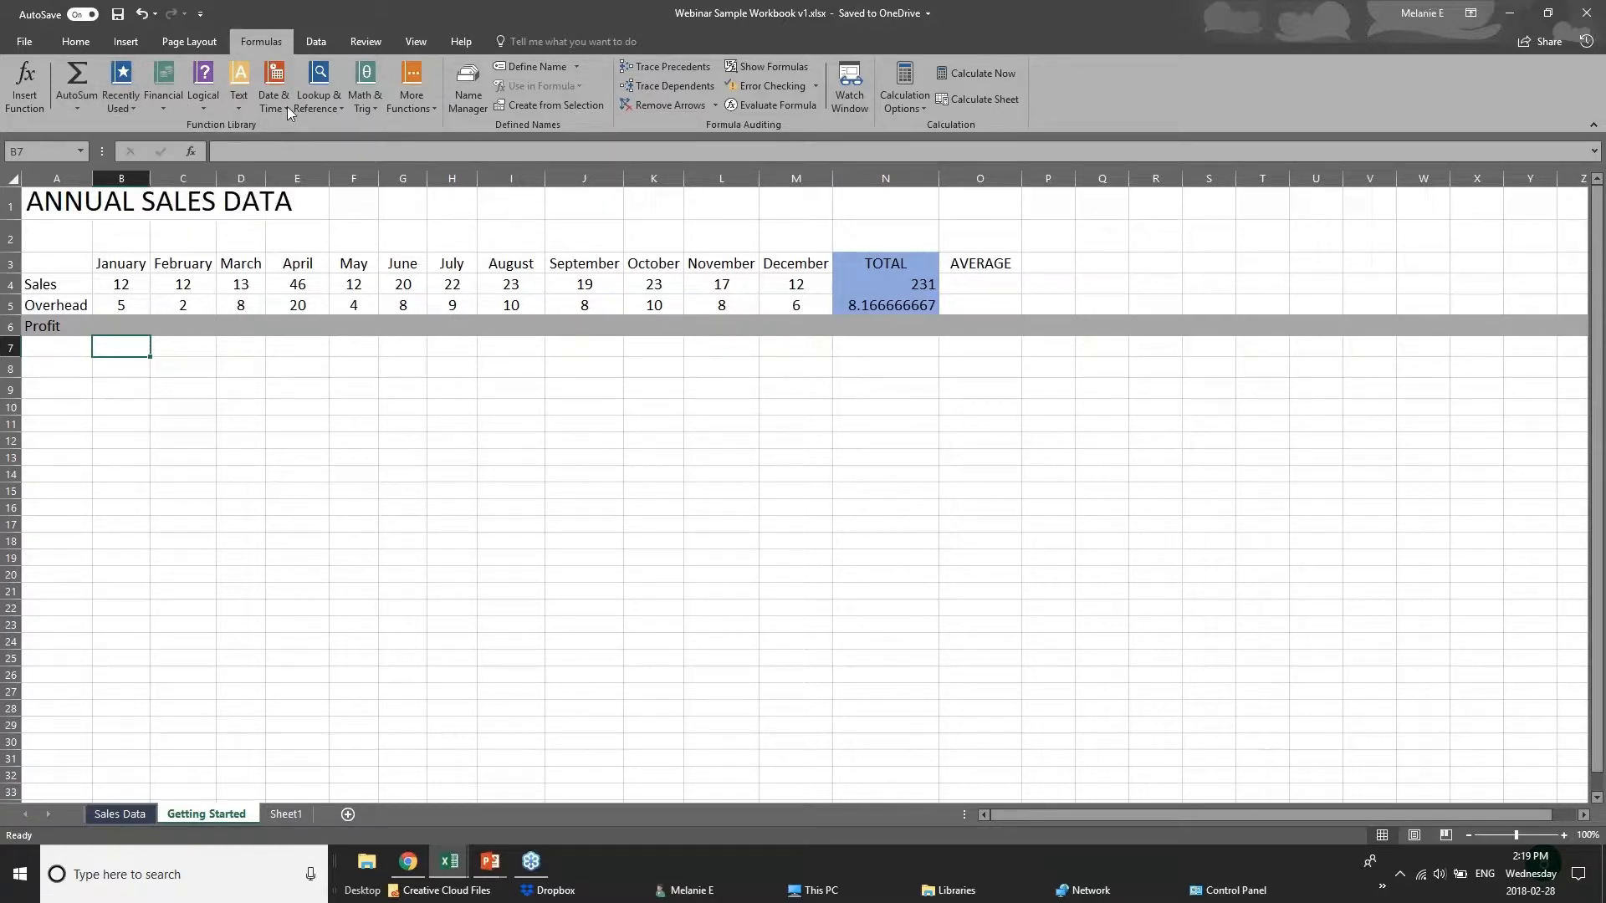
click(119, 107)
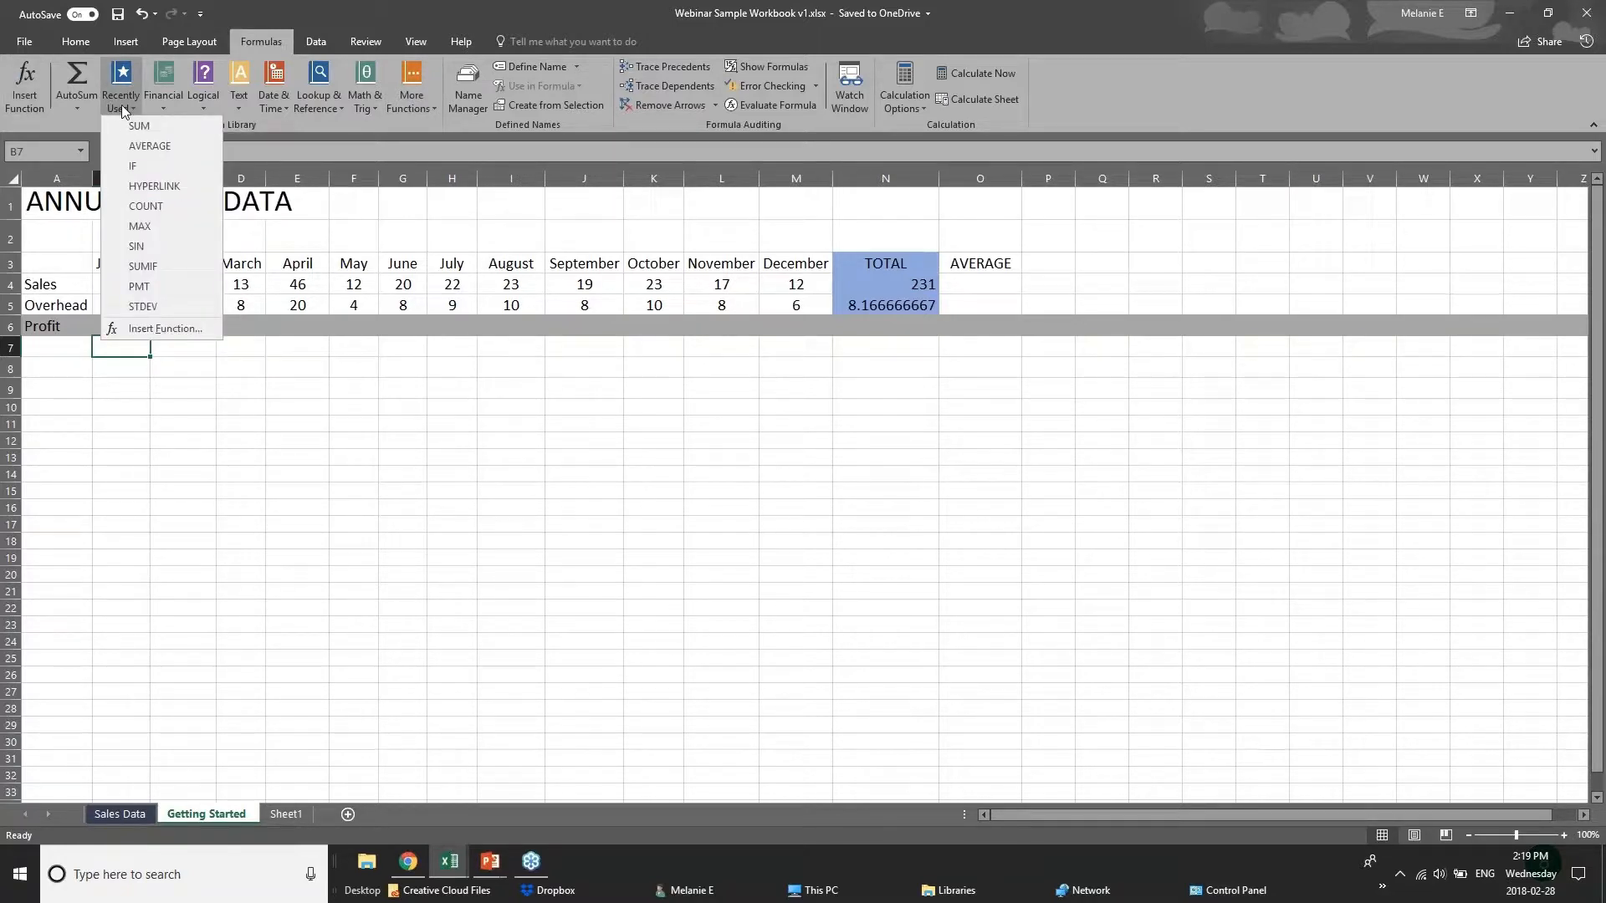
click(327, 118)
click(202, 105)
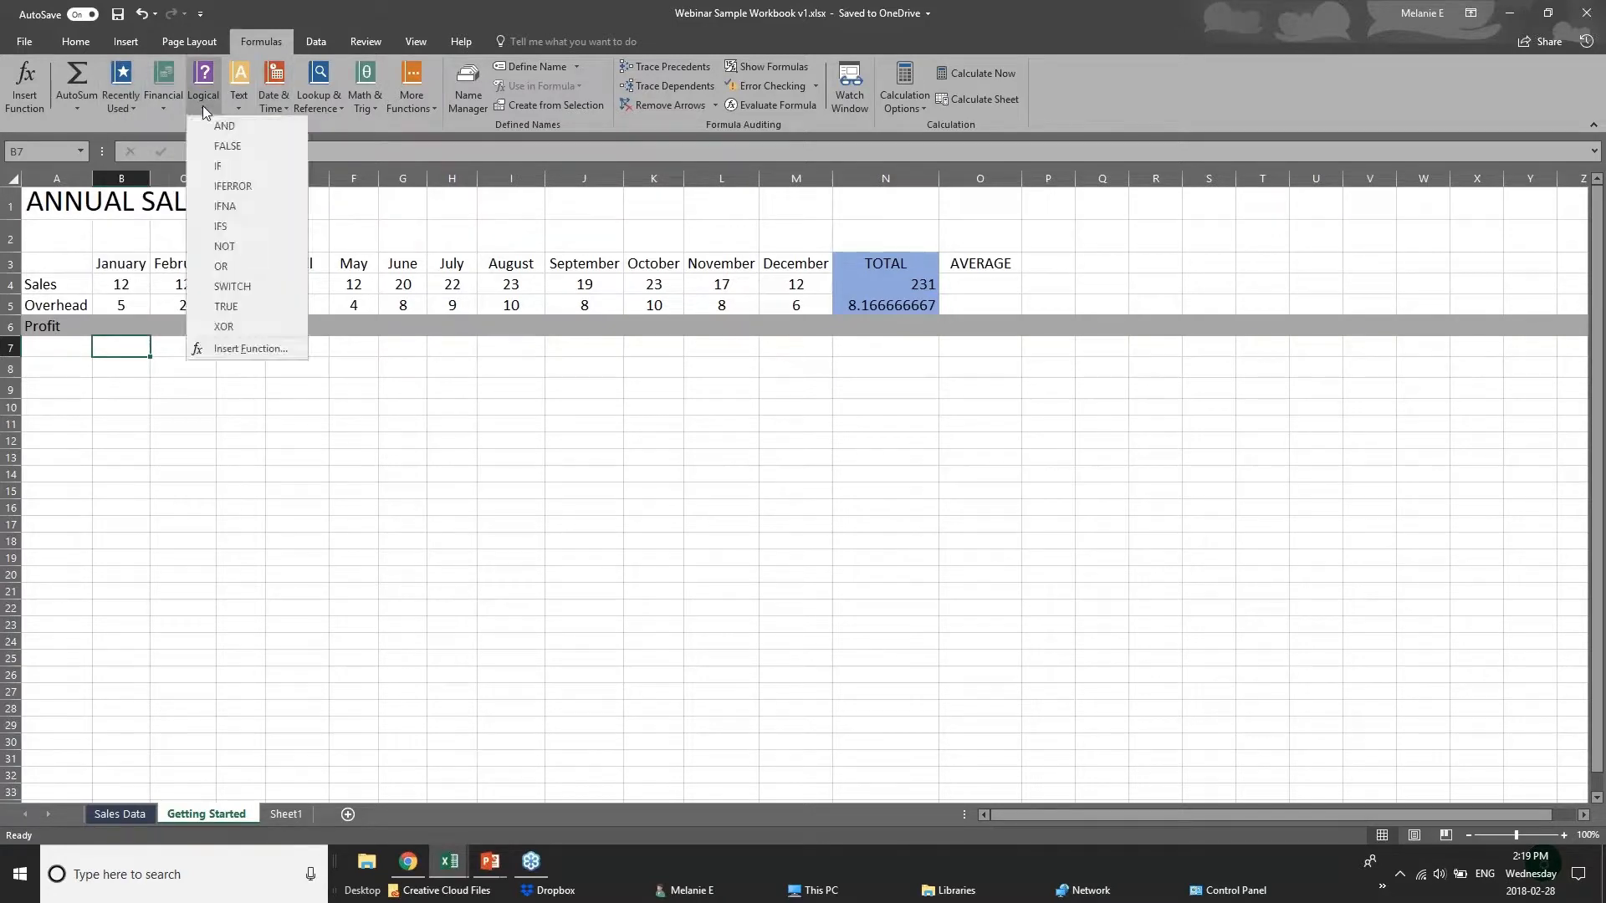
click(315, 124)
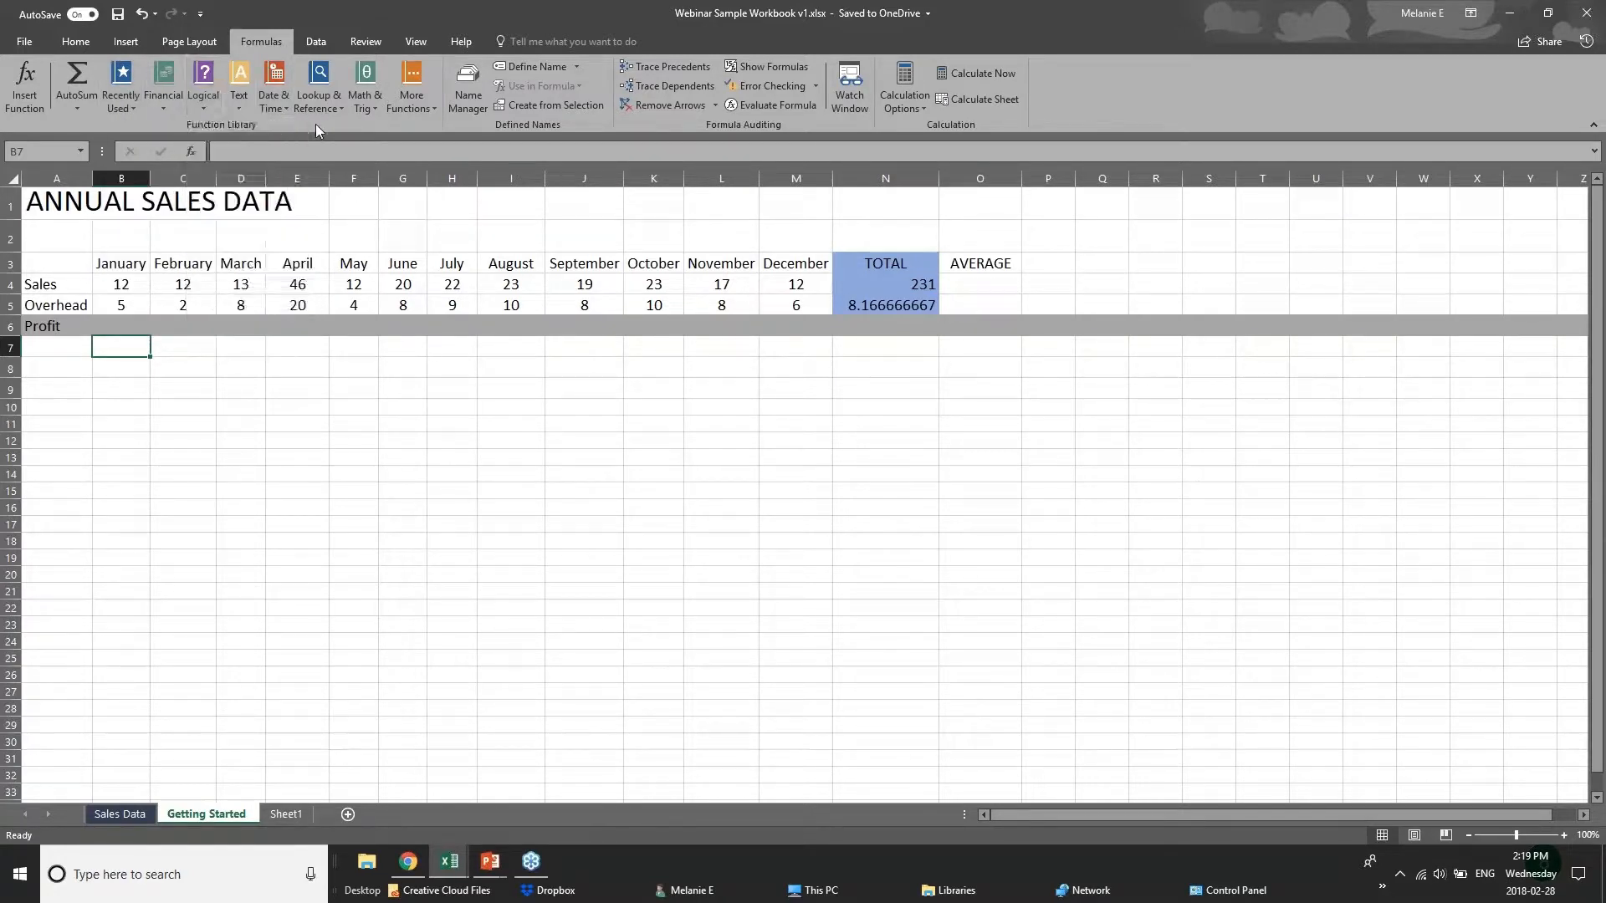
click(239, 112)
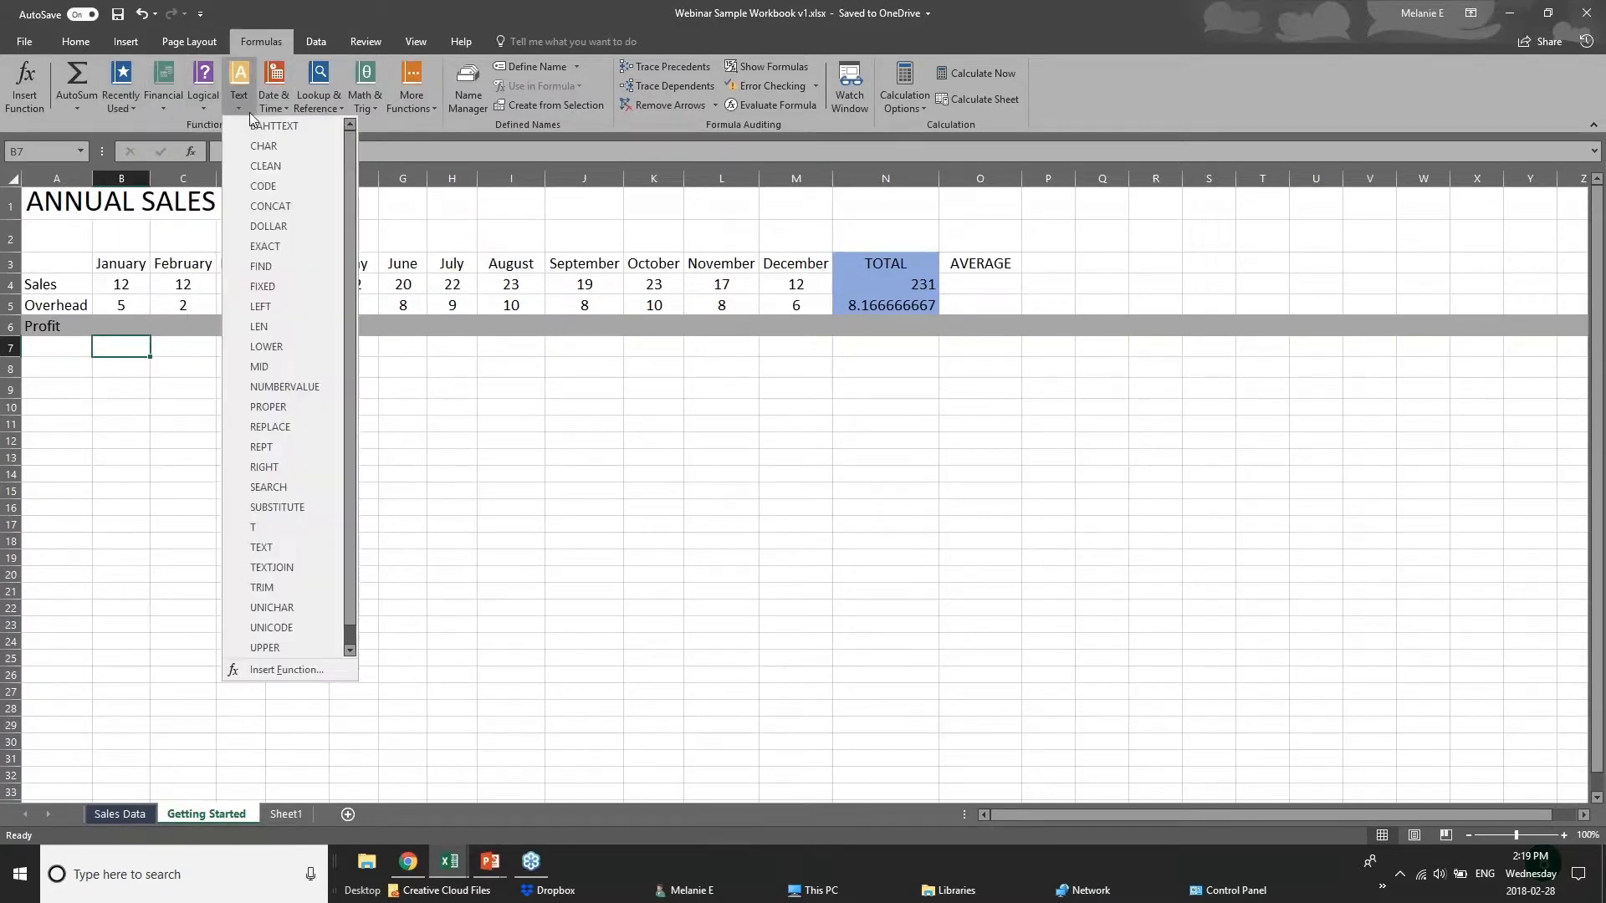
click(384, 128)
click(368, 107)
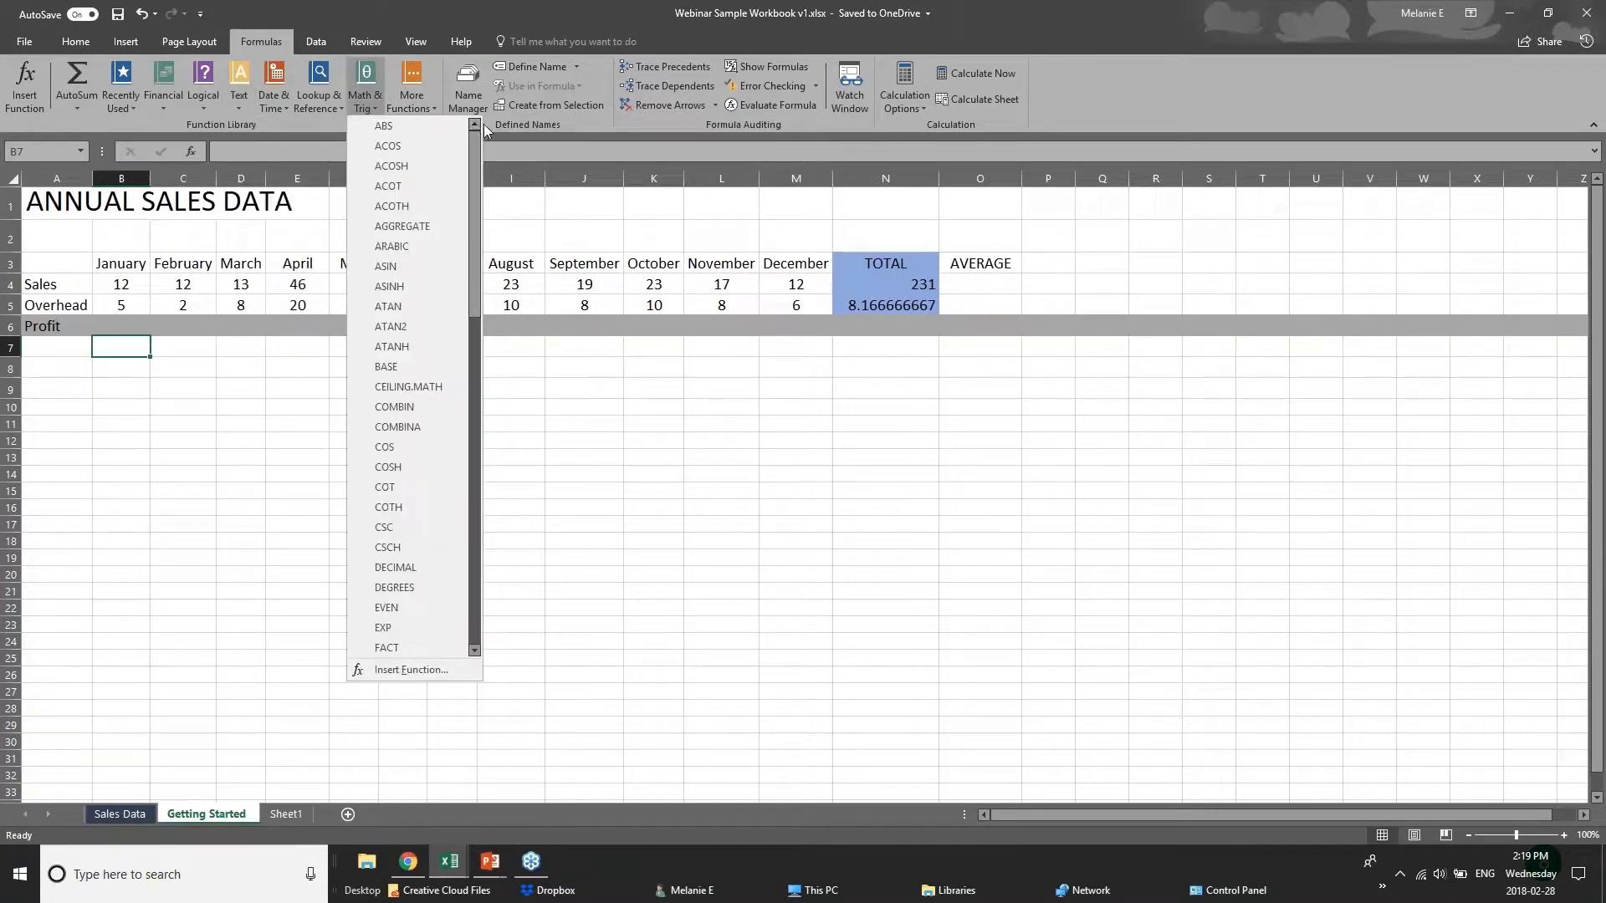
click(314, 108)
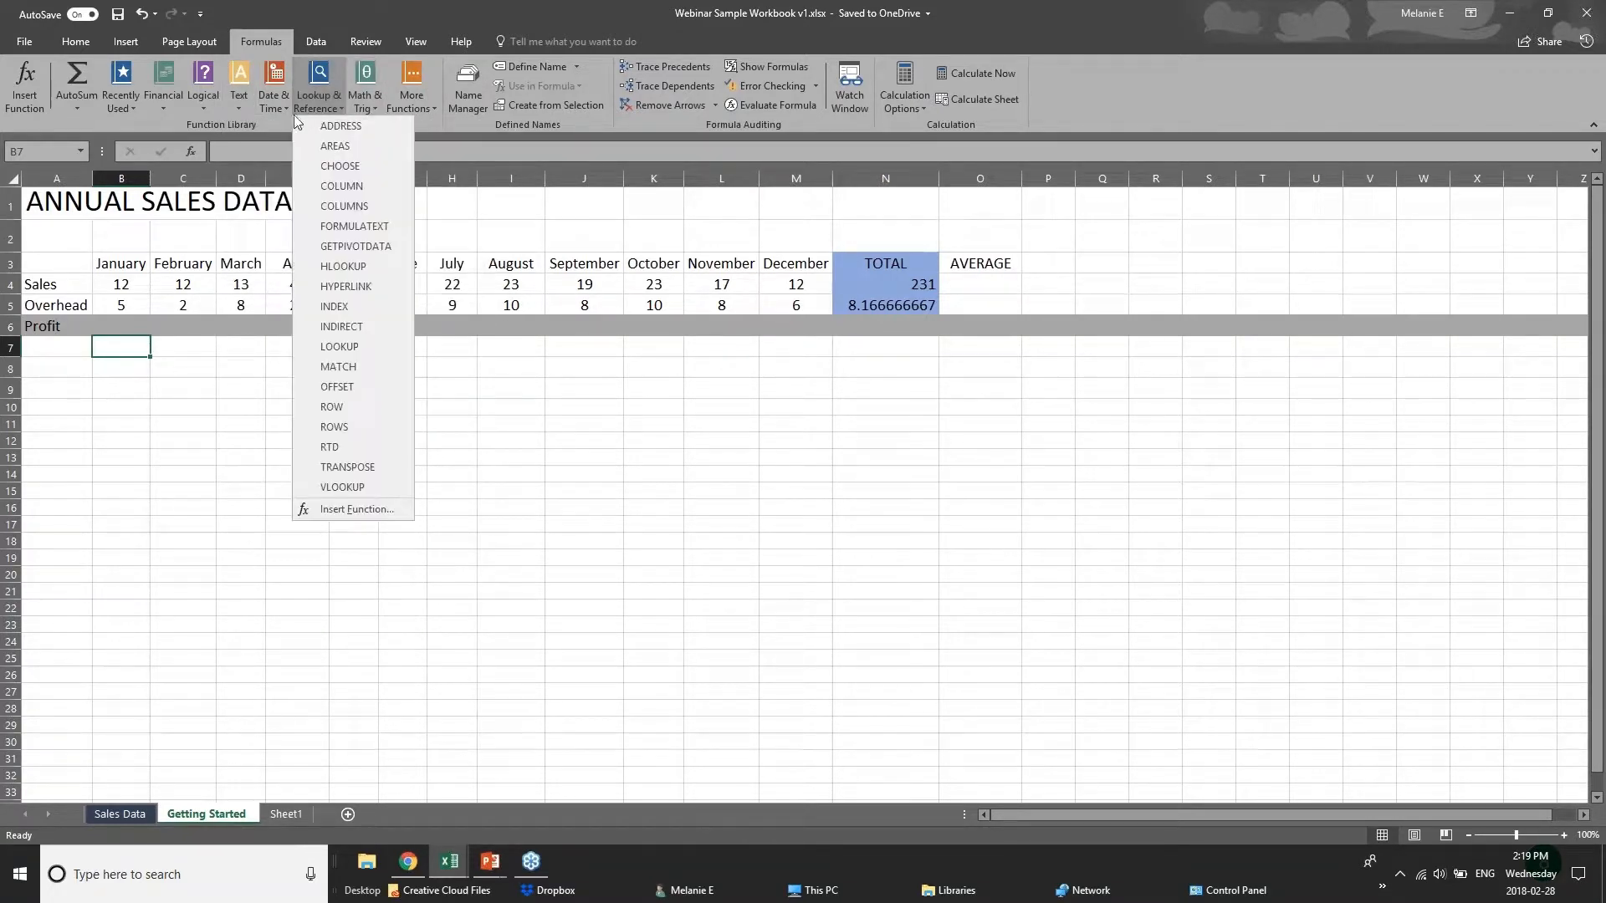
click(270, 114)
click(271, 109)
click(386, 122)
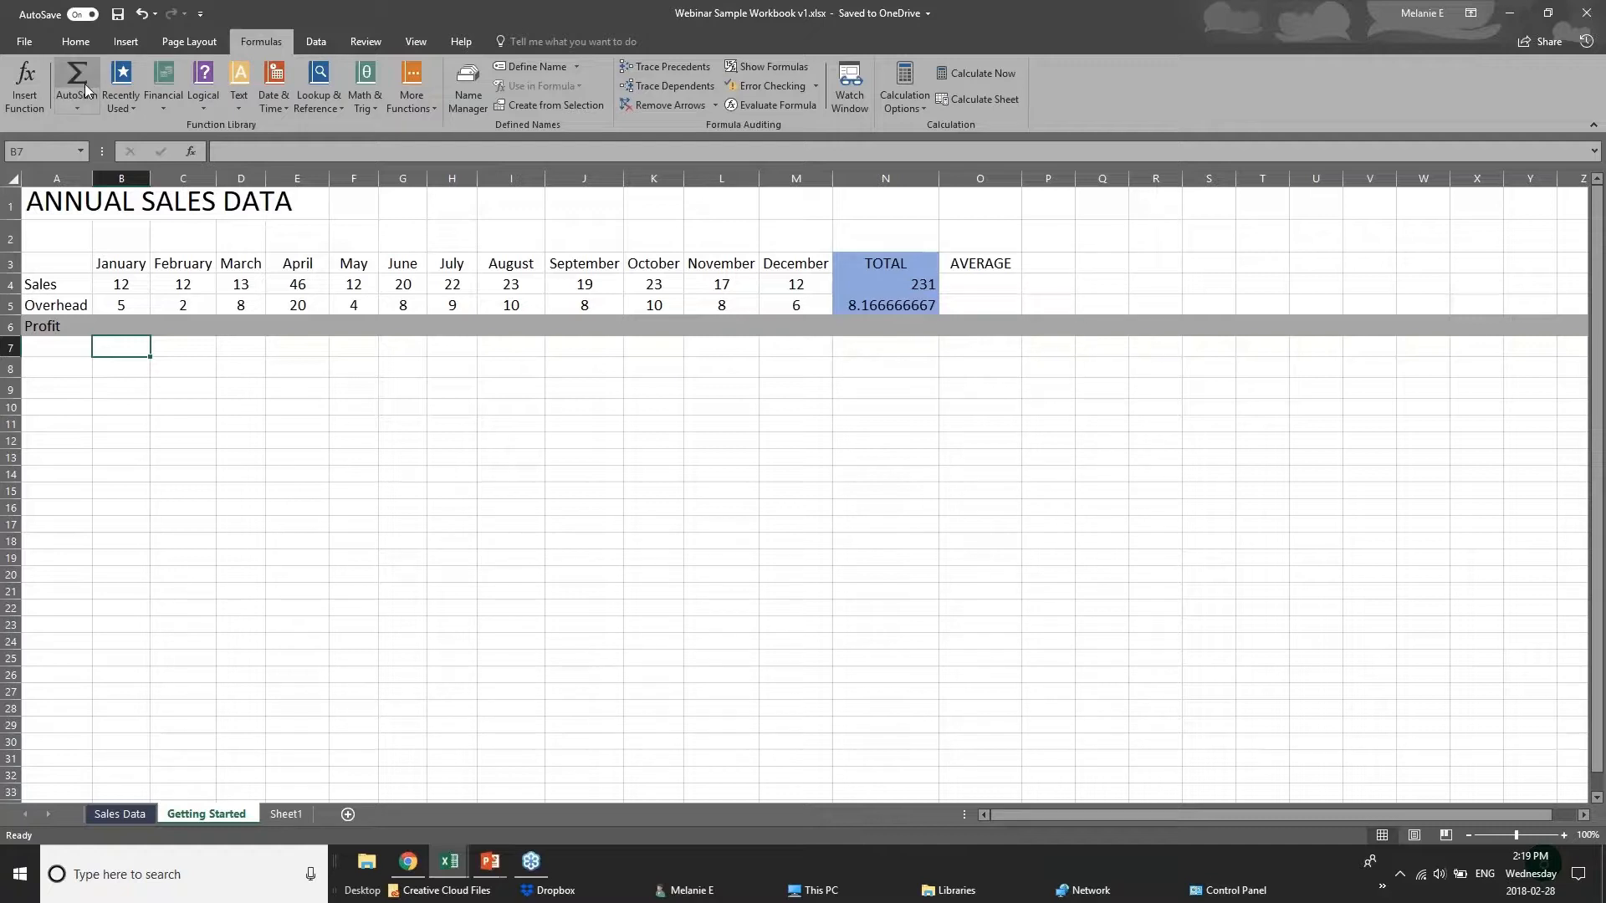
click(87, 107)
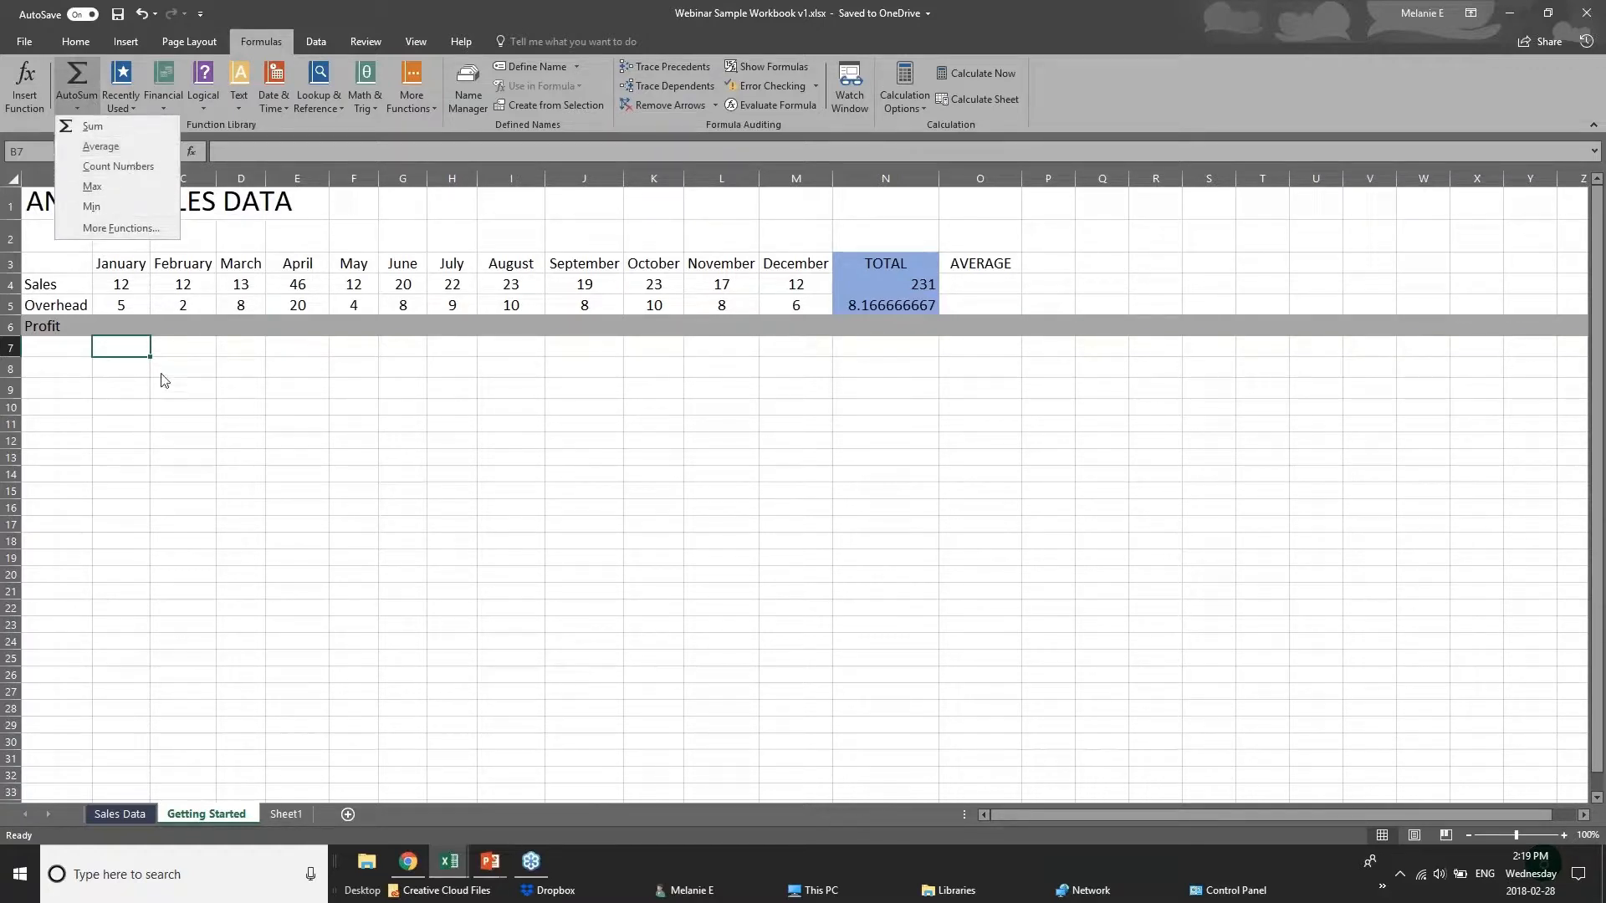
key(Escape)
Start a formula in the January Profit cell B6 below the Sales and Overhead figures.
click(133, 326)
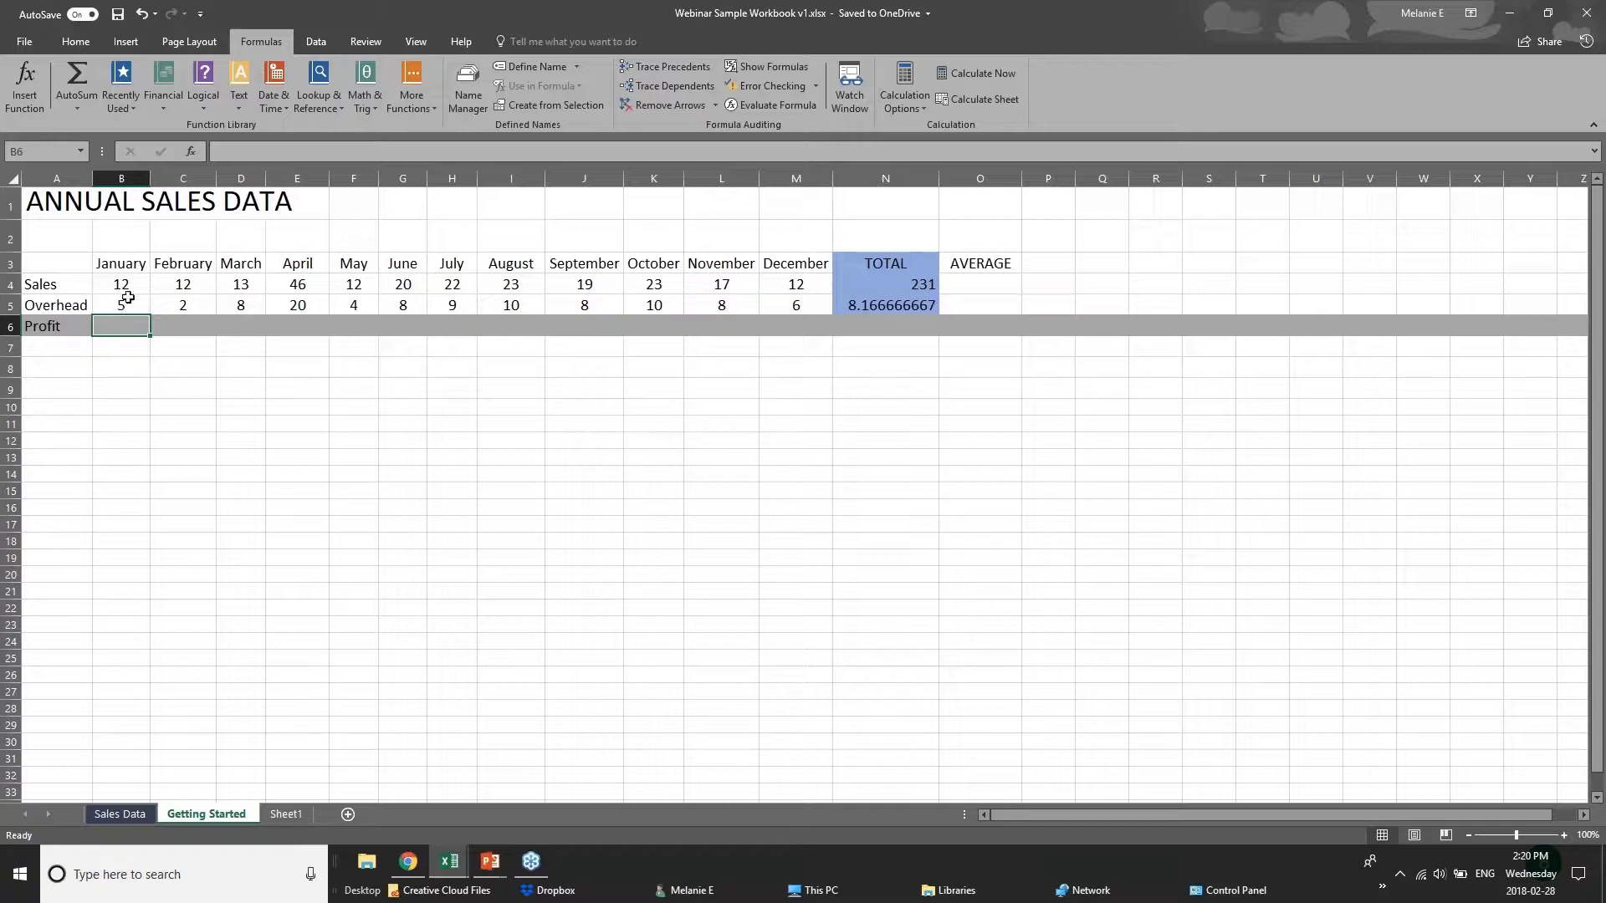
click(122, 291)
click(123, 305)
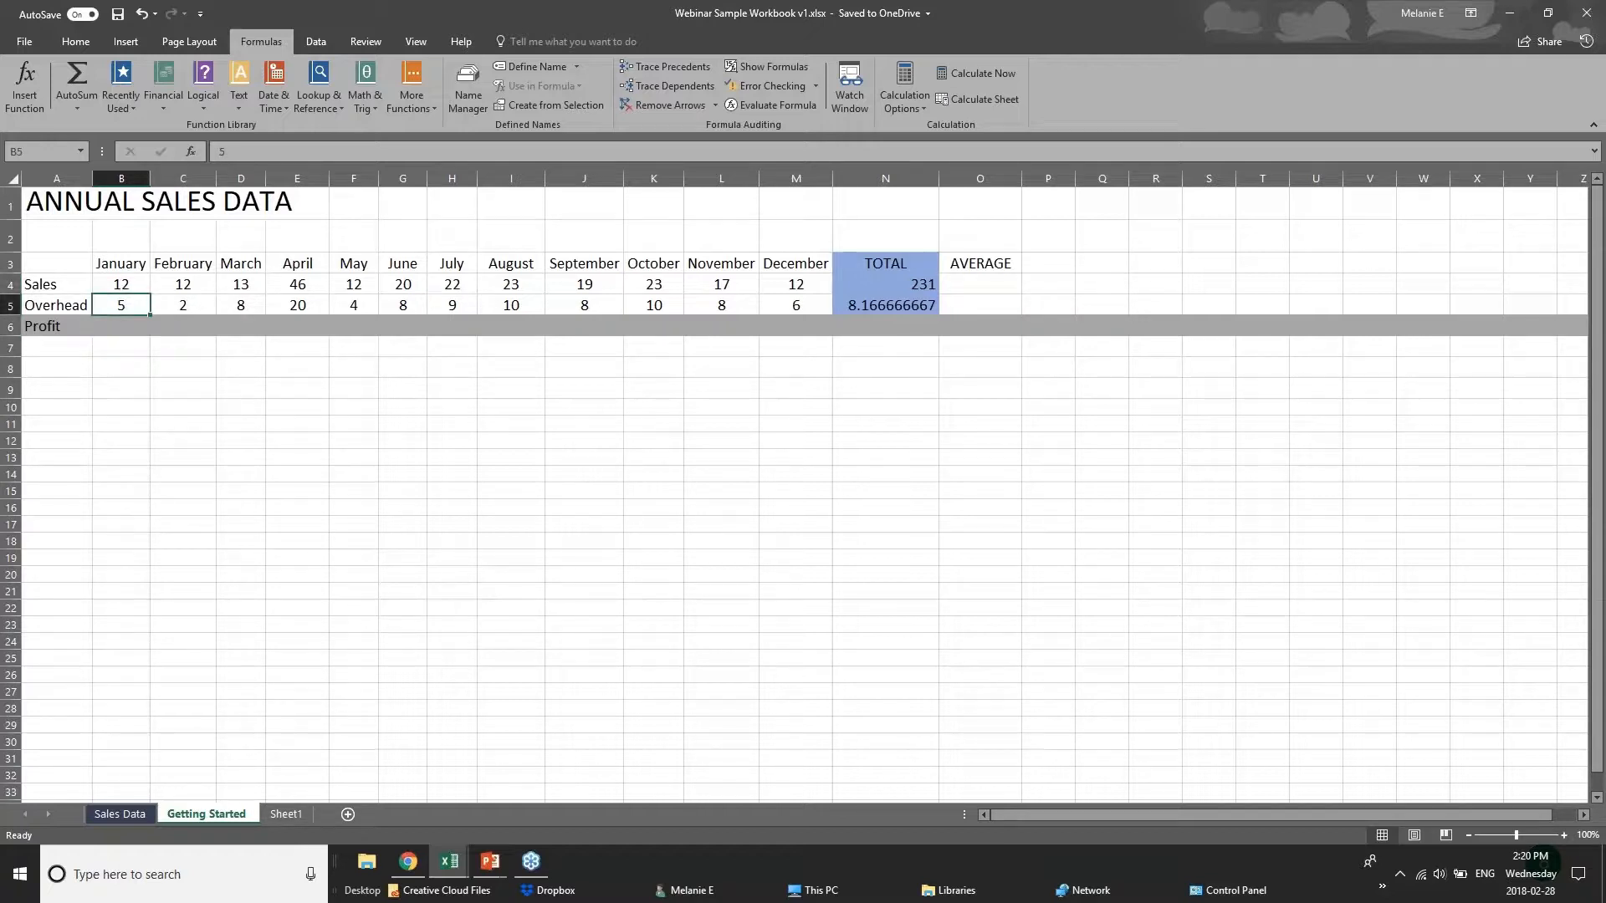
click(123, 324)
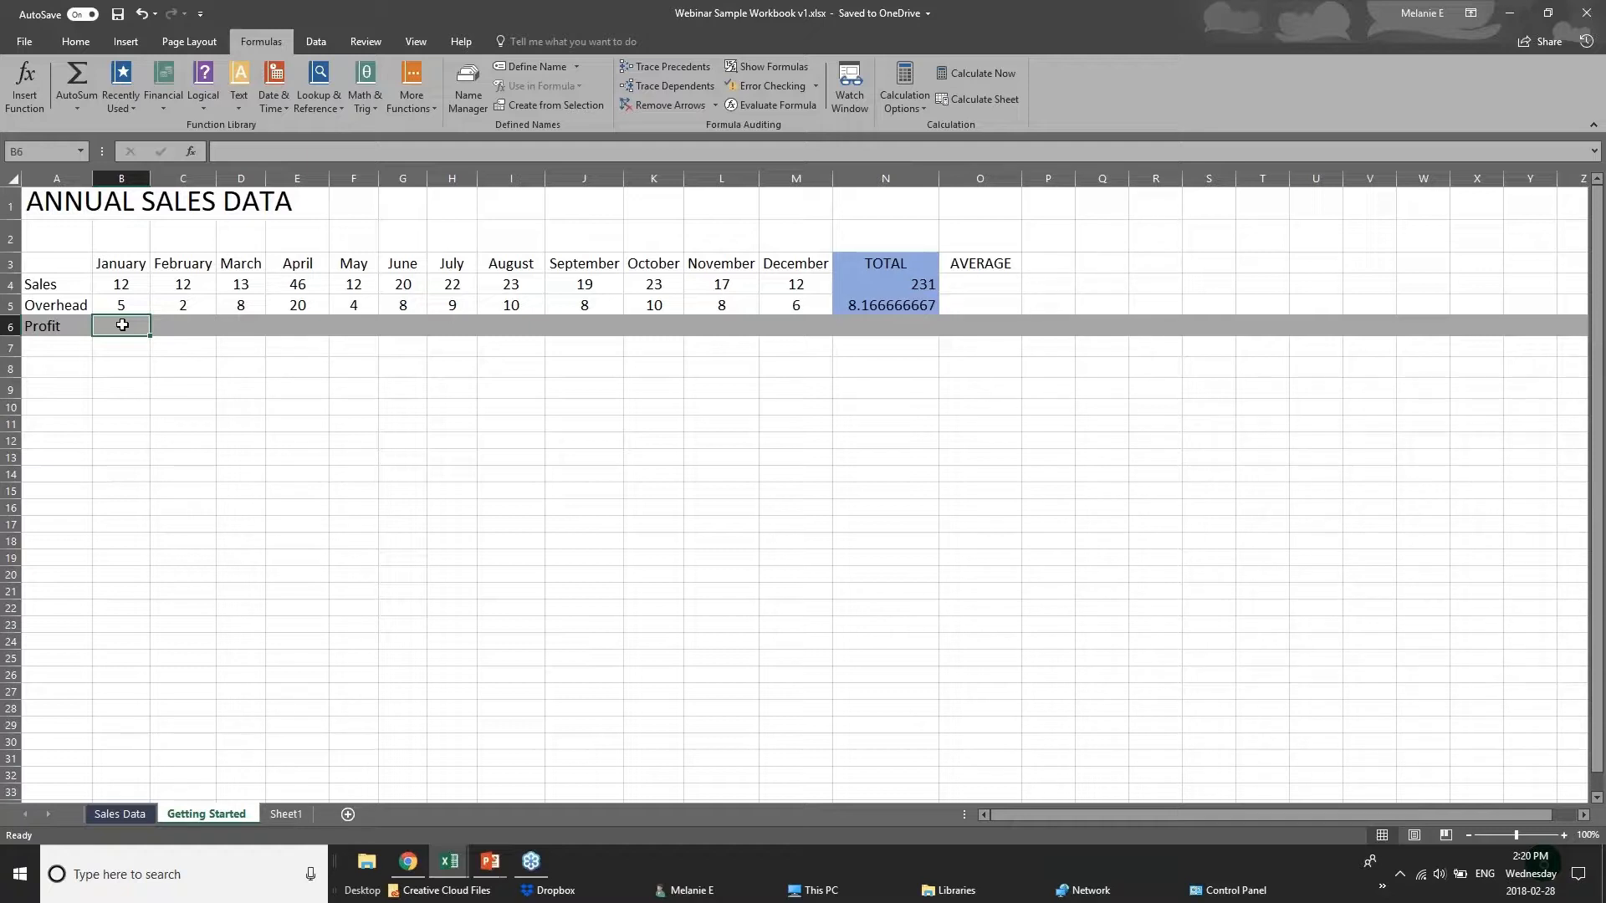
text(=)
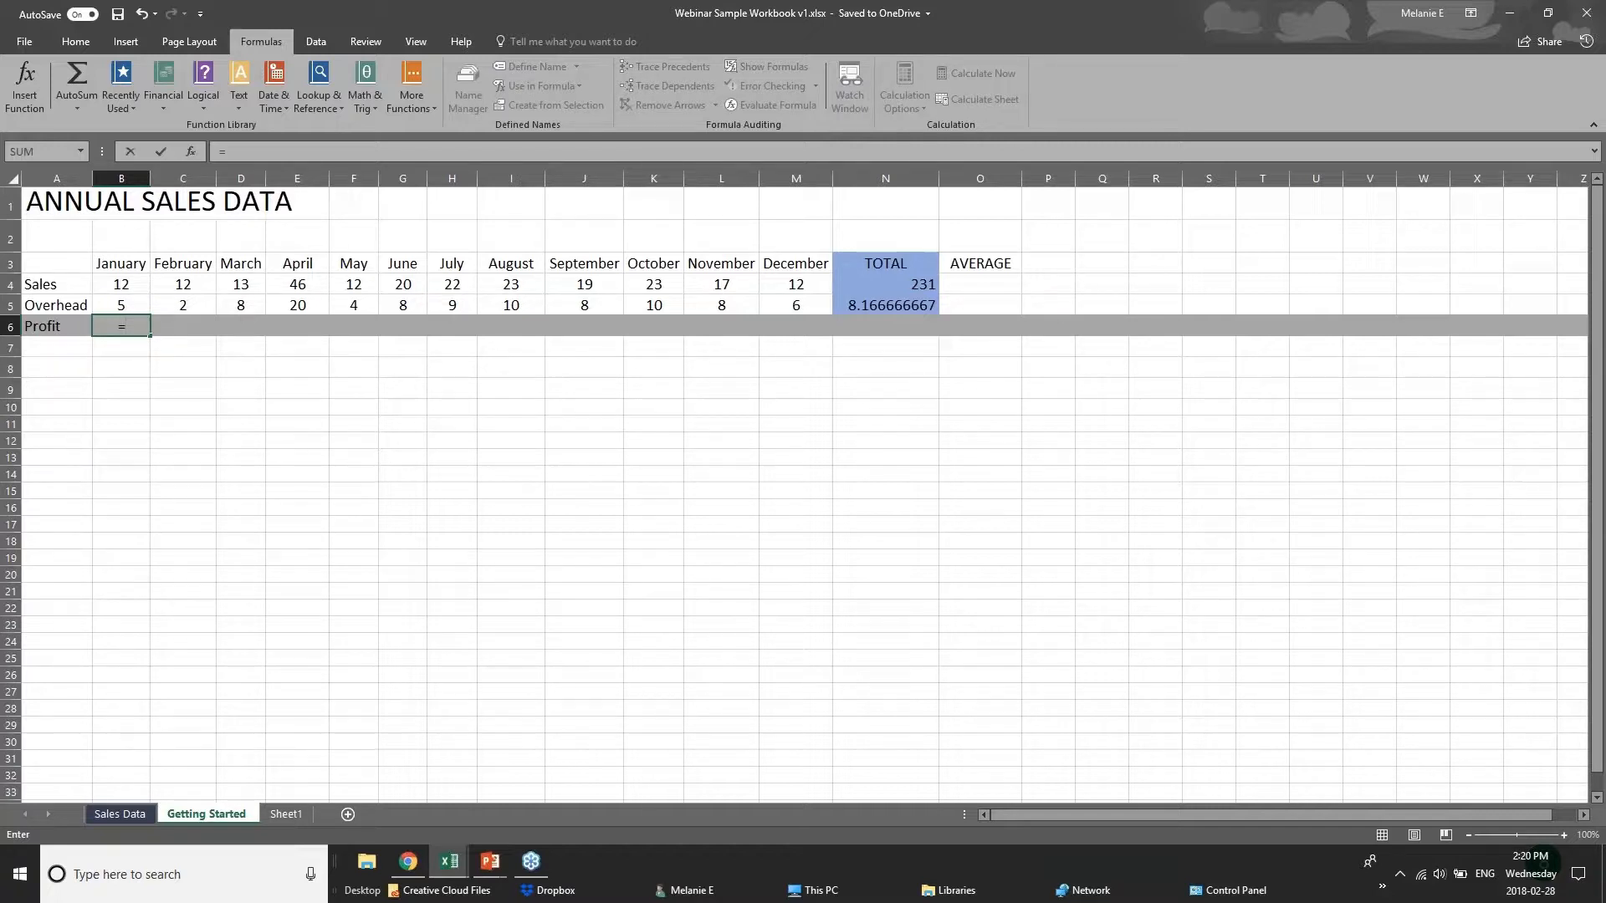
text(sub)
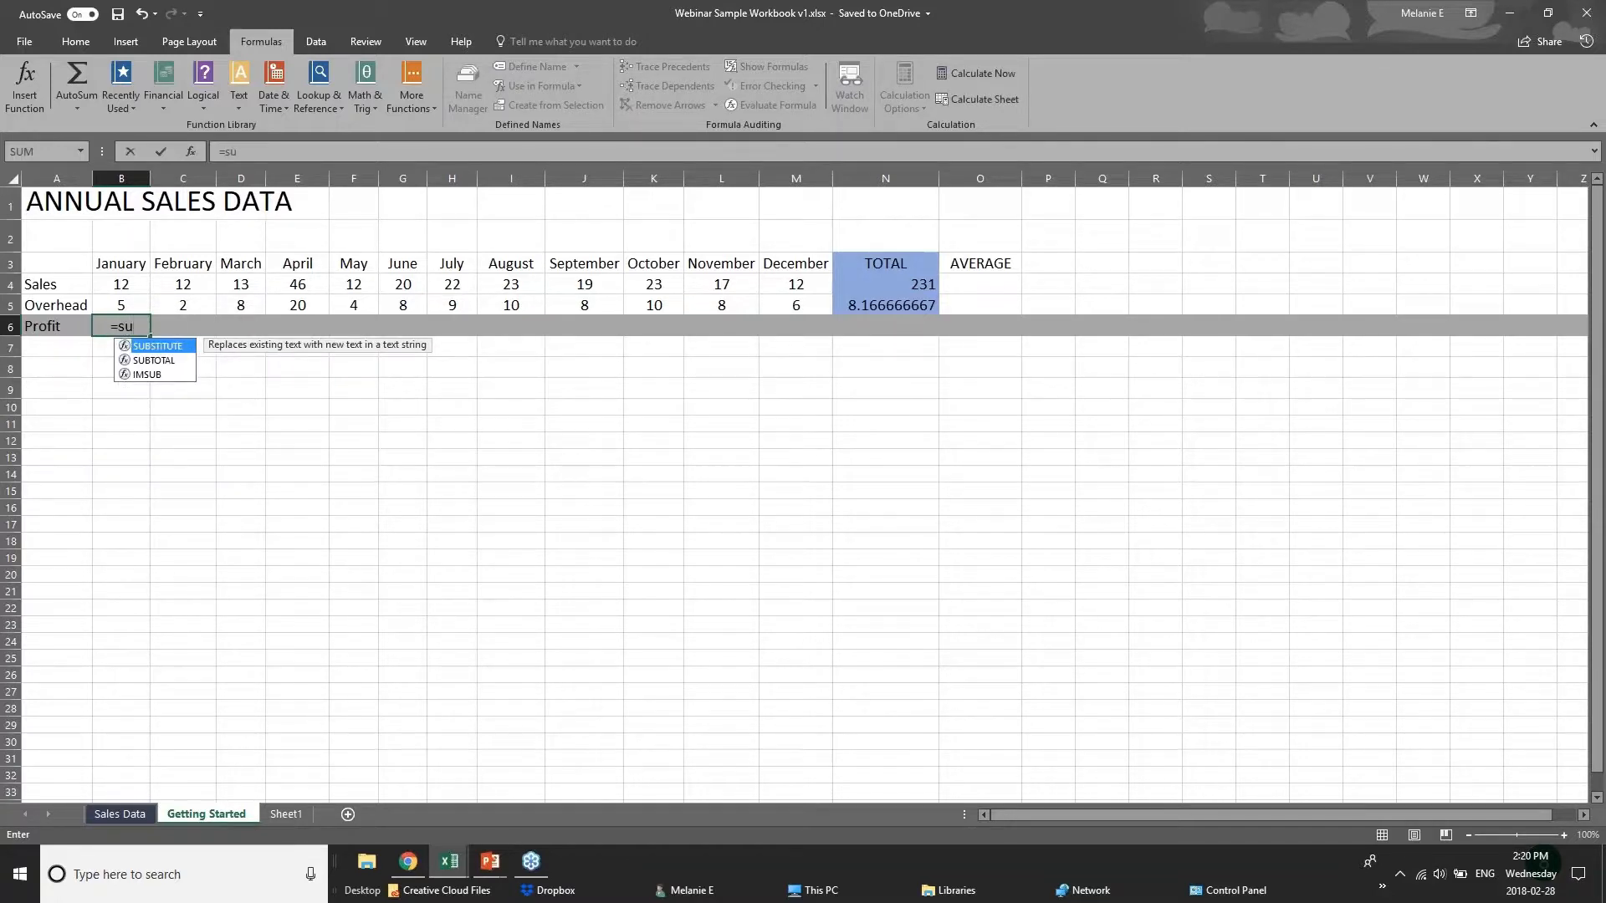
key(BackSpace)
text(ub)
key(BackSpace)
key(BackSpace)
key(BackSpace)
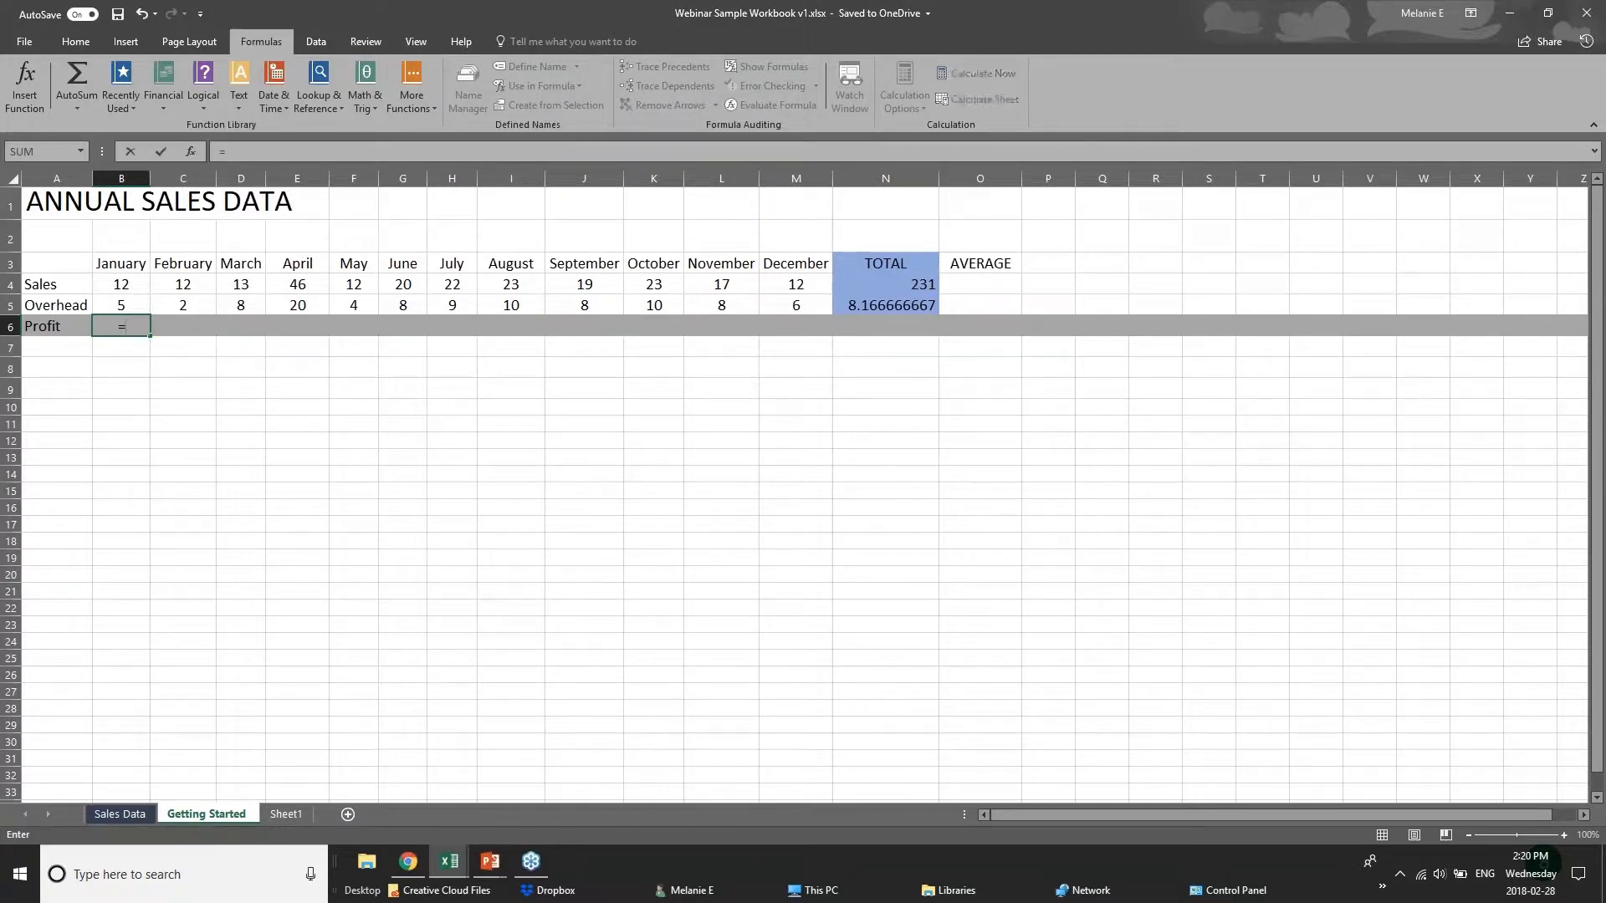
Complete the January profit formula in B6 as Sales minus Overhead, =B4-B5.
click(132, 282)
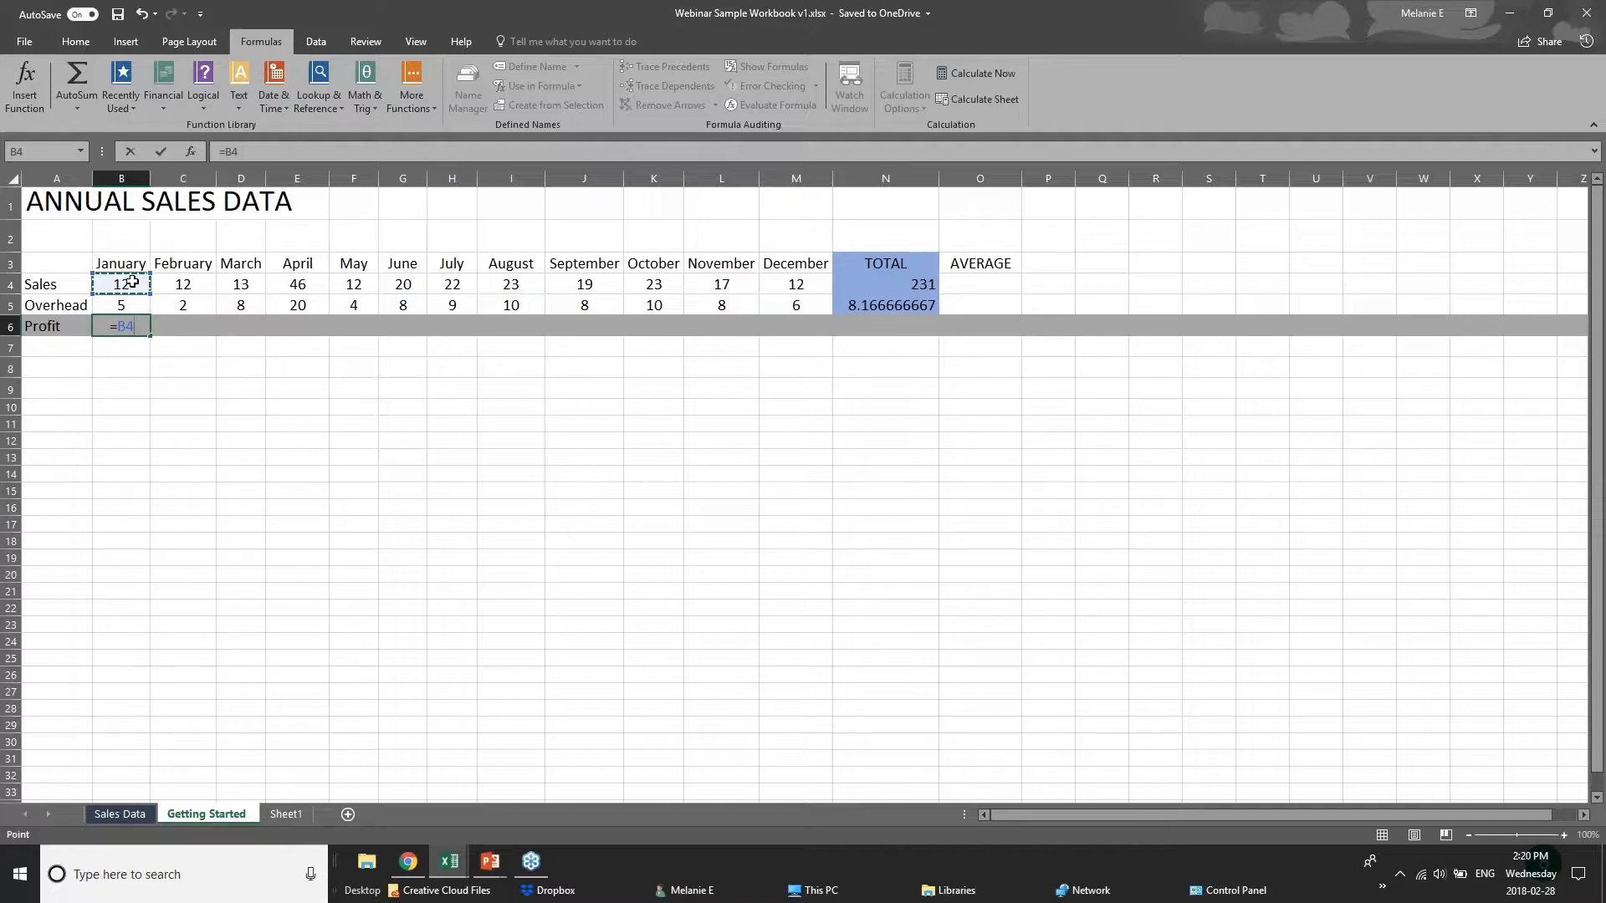
text(-)
click(136, 305)
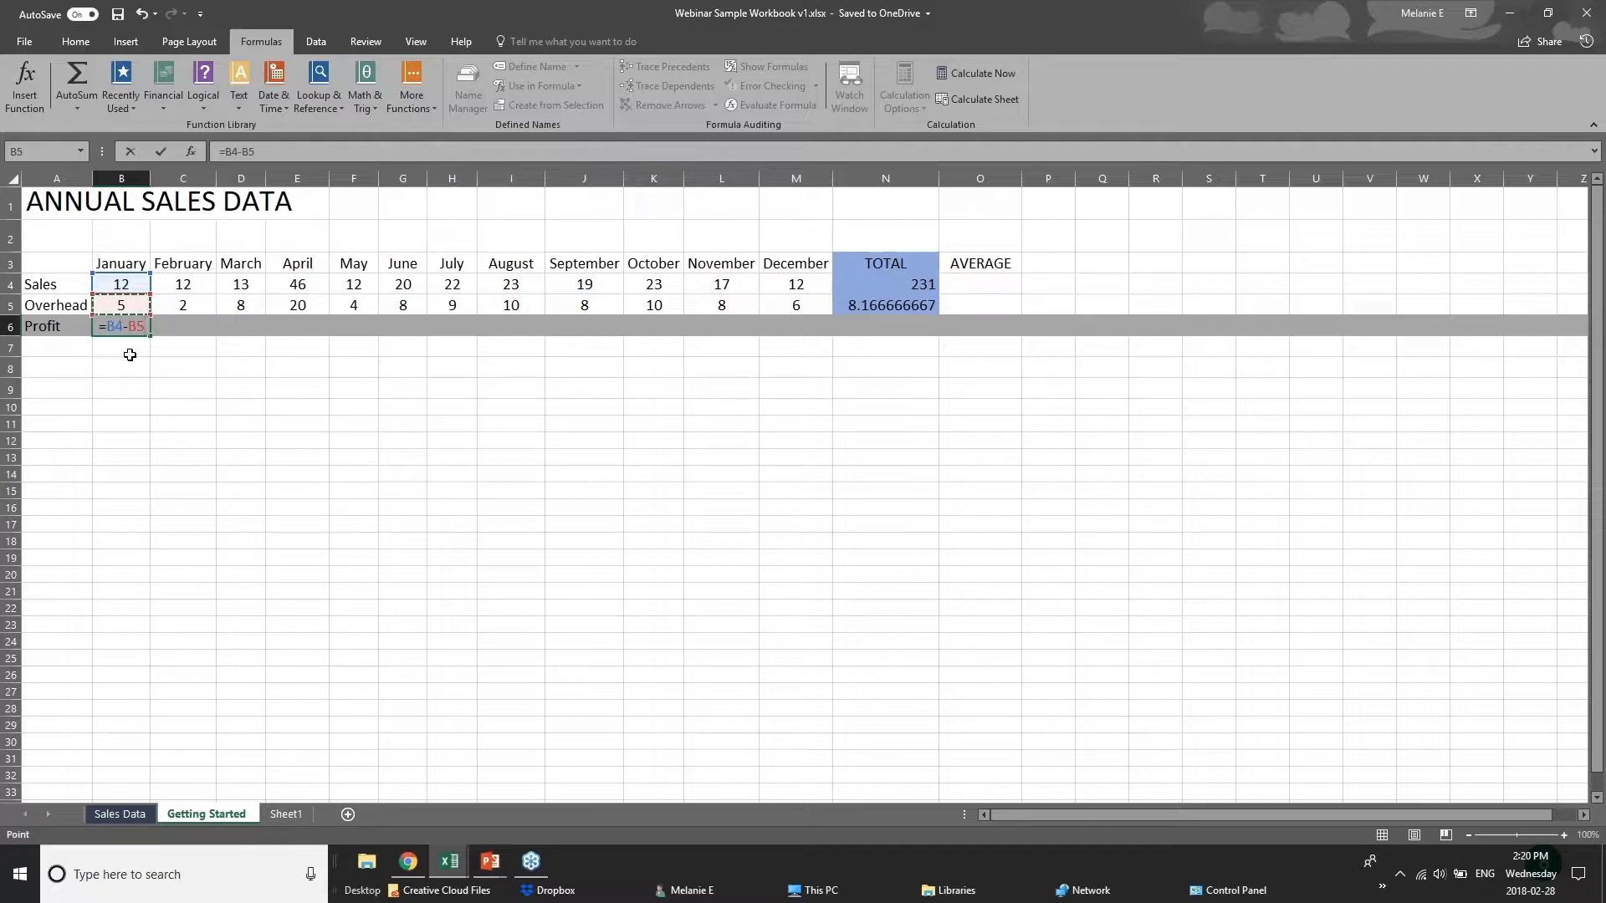
key(Return)
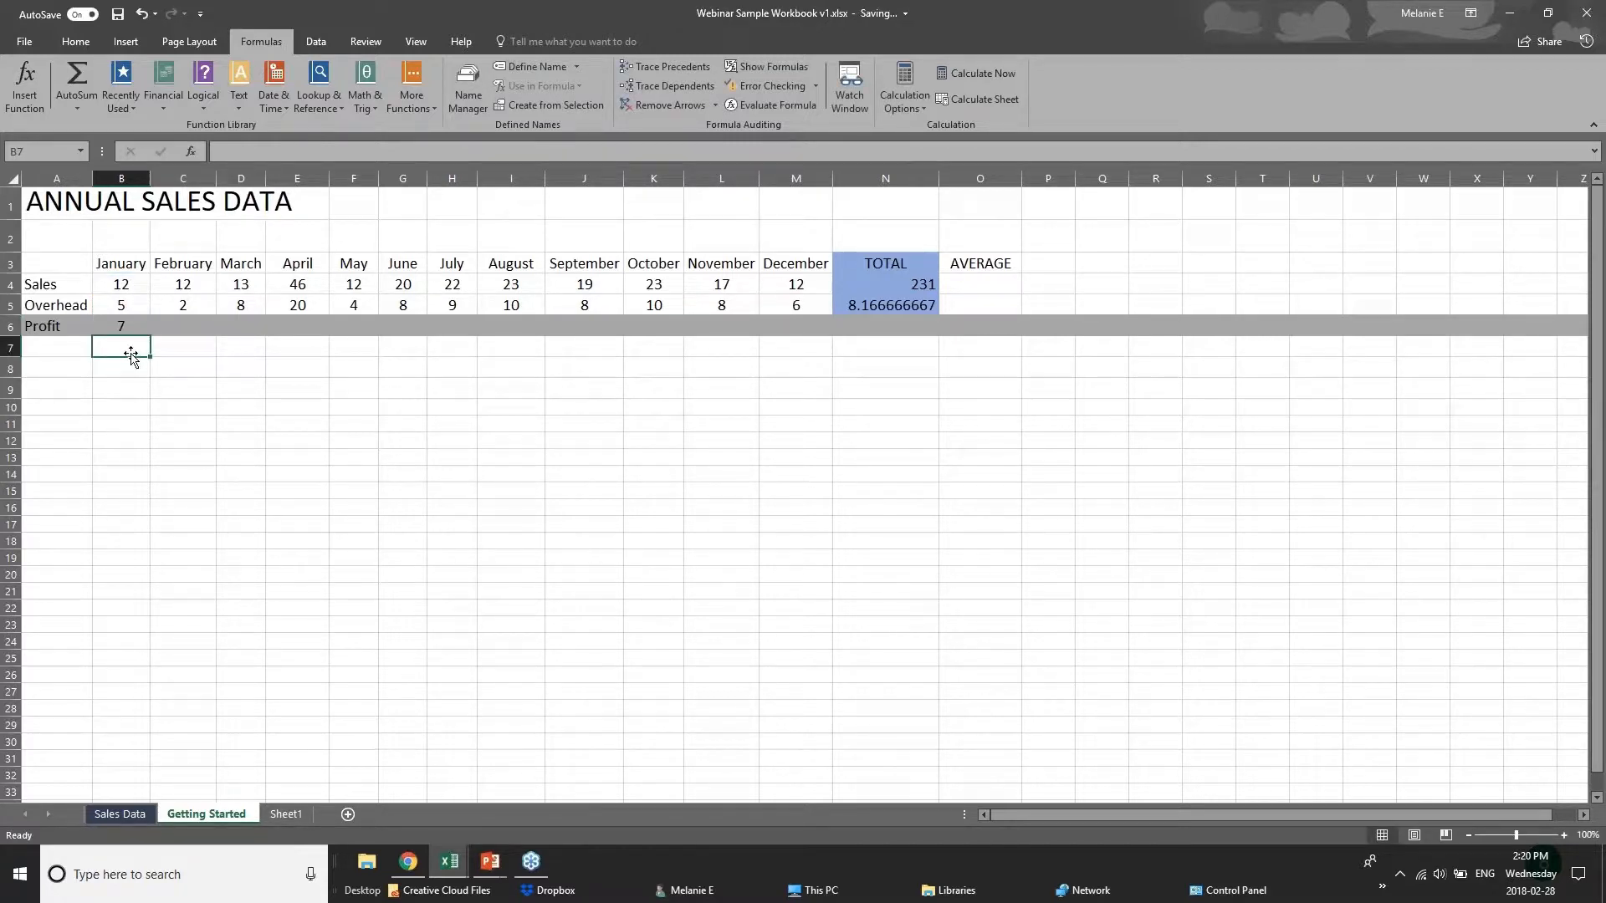
Copy the January profit formula into February's cell C6 as formula only, and fill it across the Profit row to December, M6.
click(121, 325)
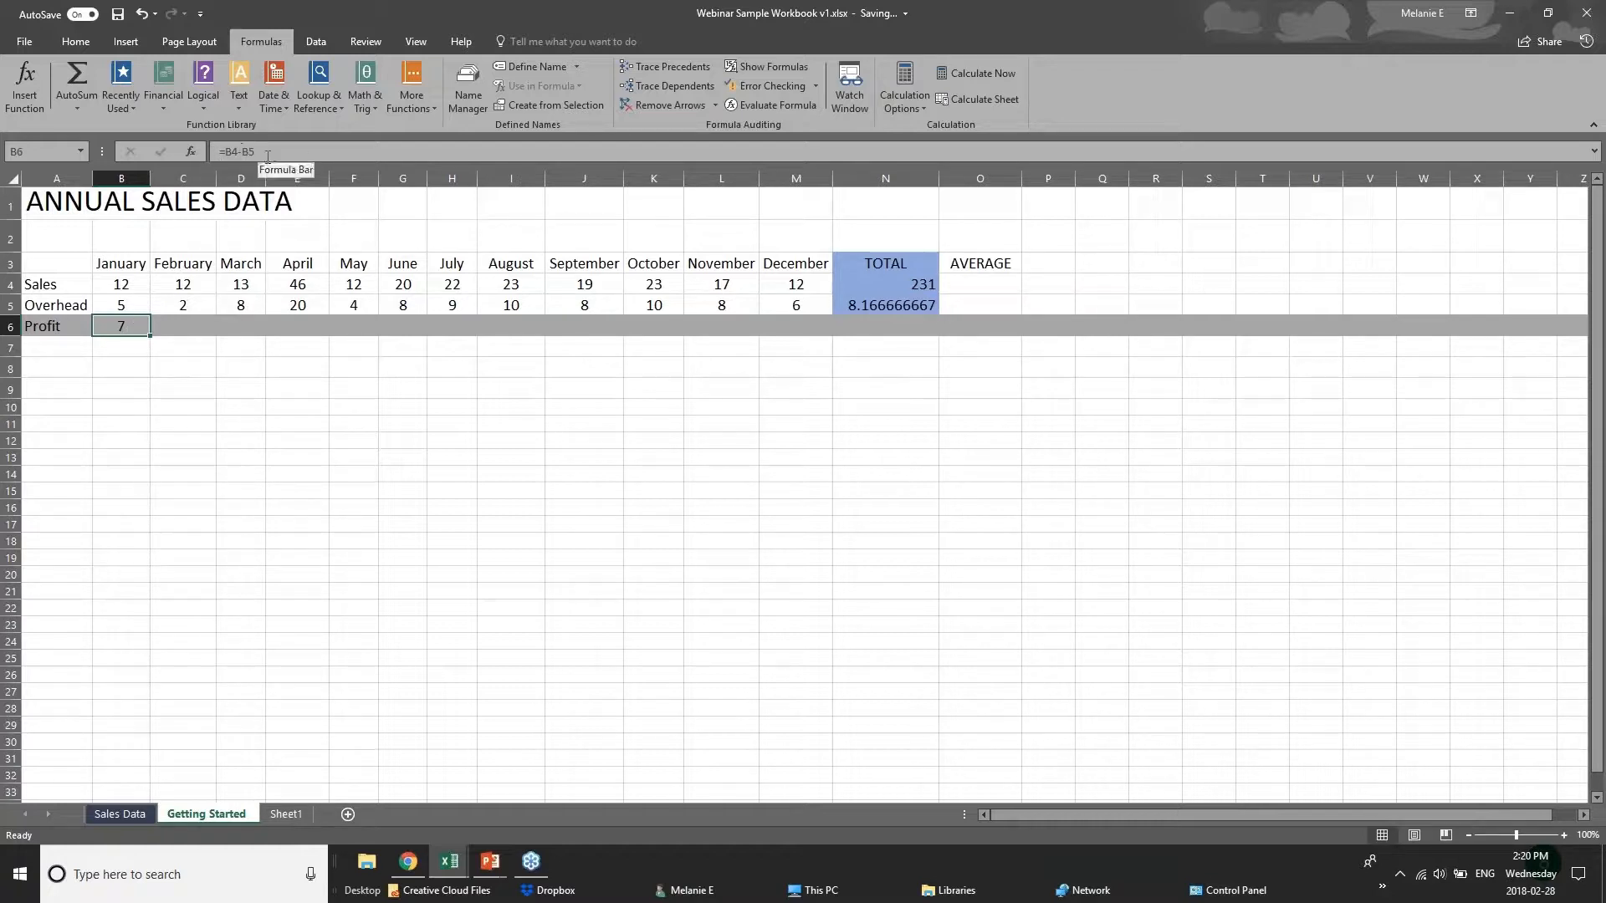
click(198, 323)
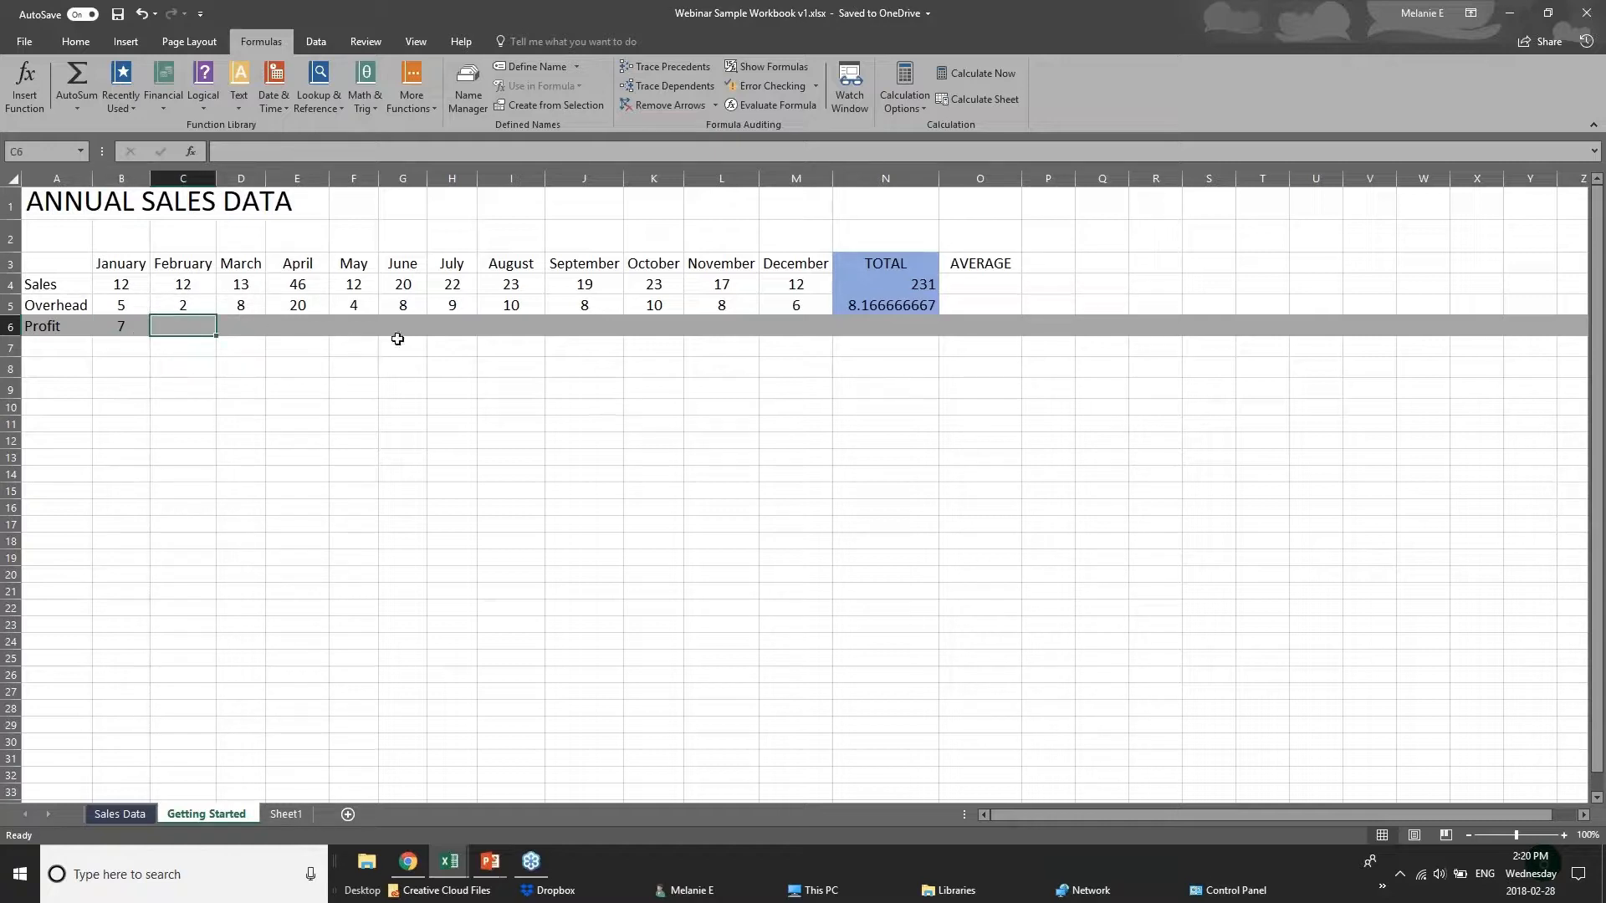
click(106, 326)
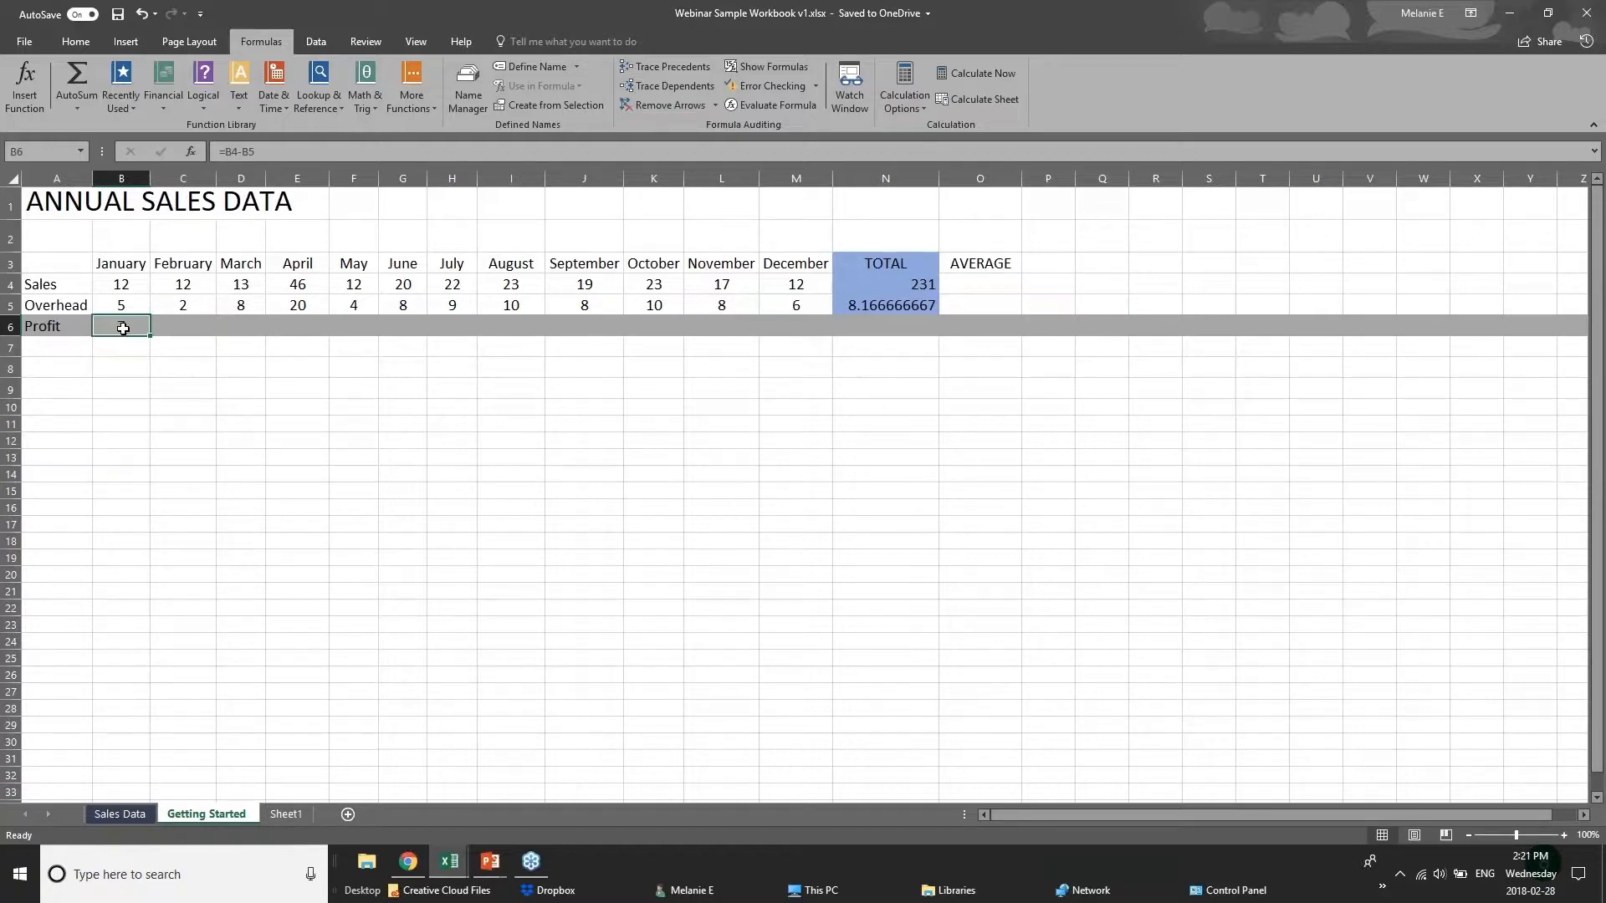
right_click(122, 329)
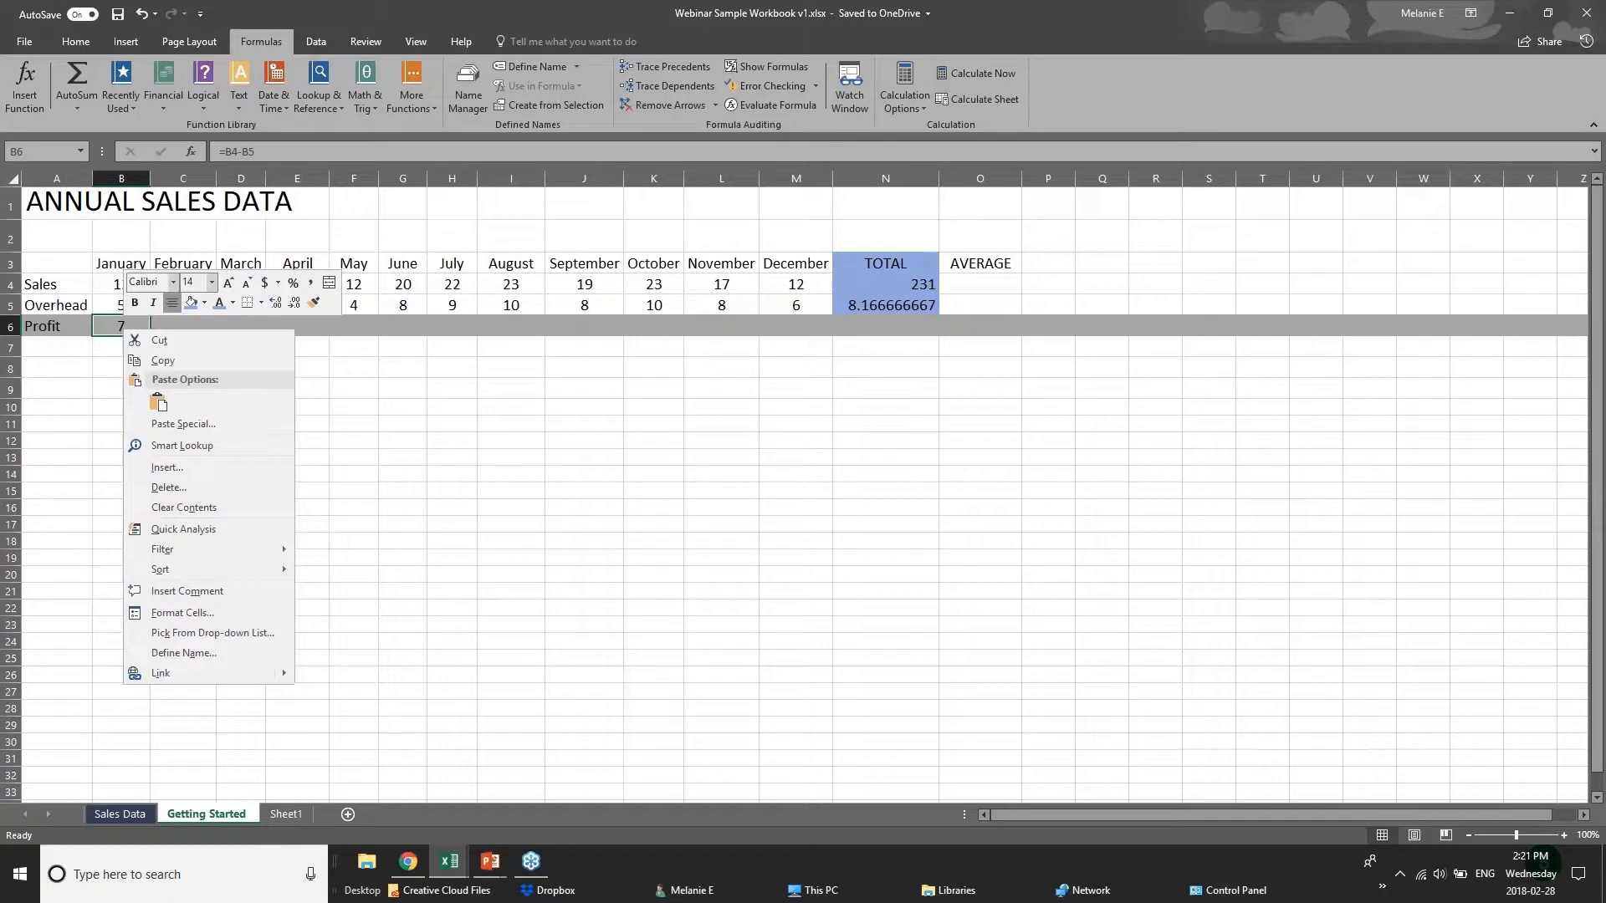
click(161, 361)
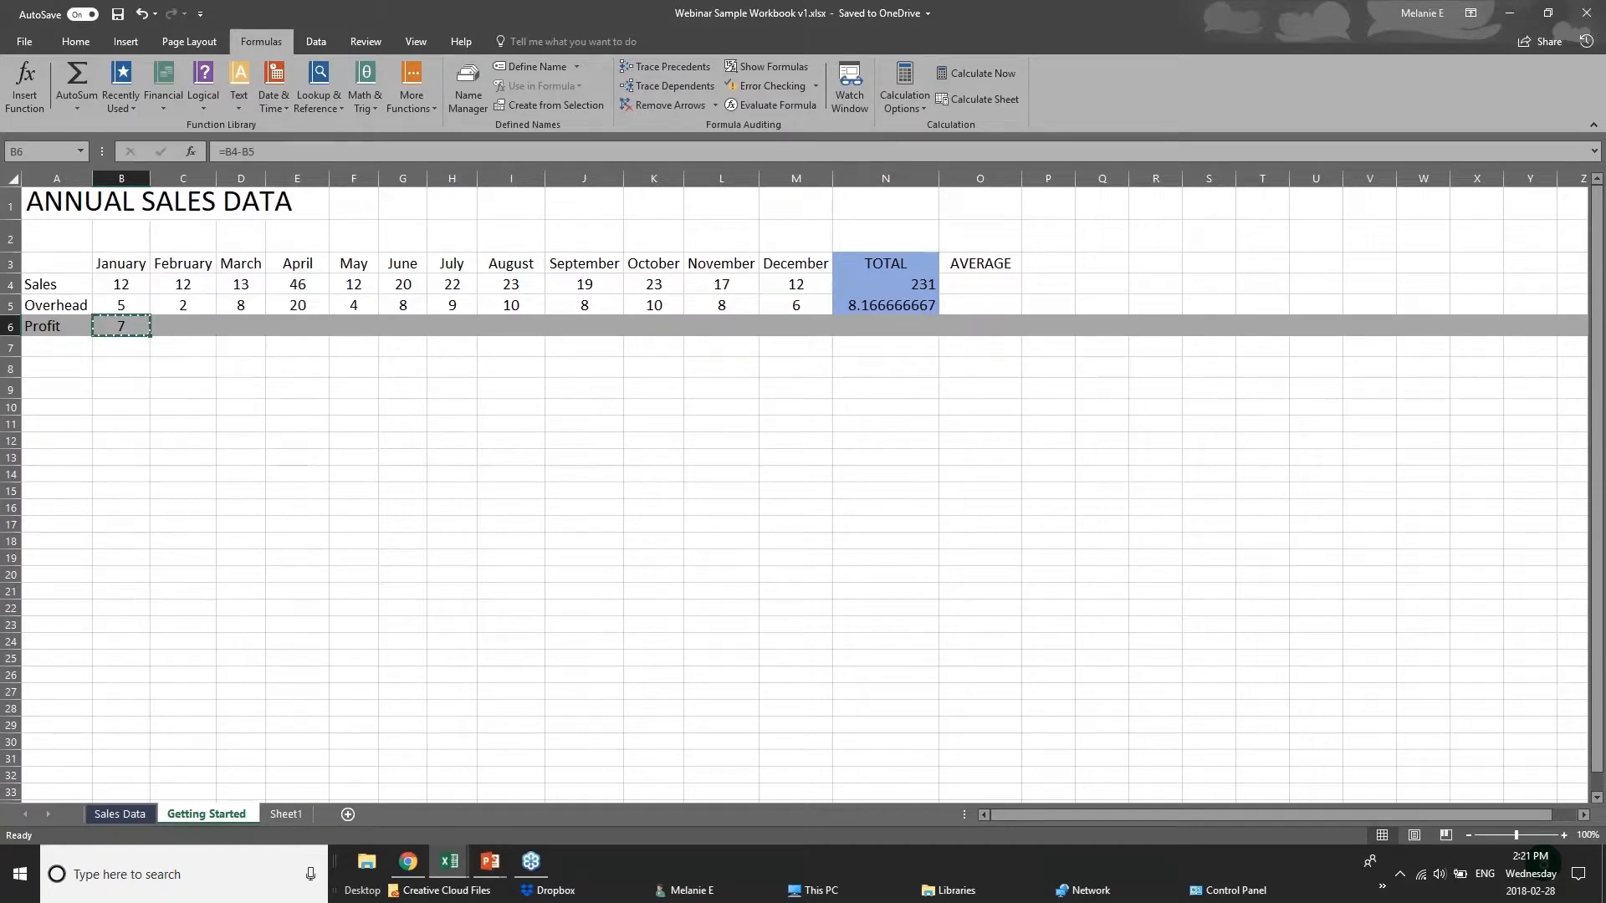
right_click(176, 328)
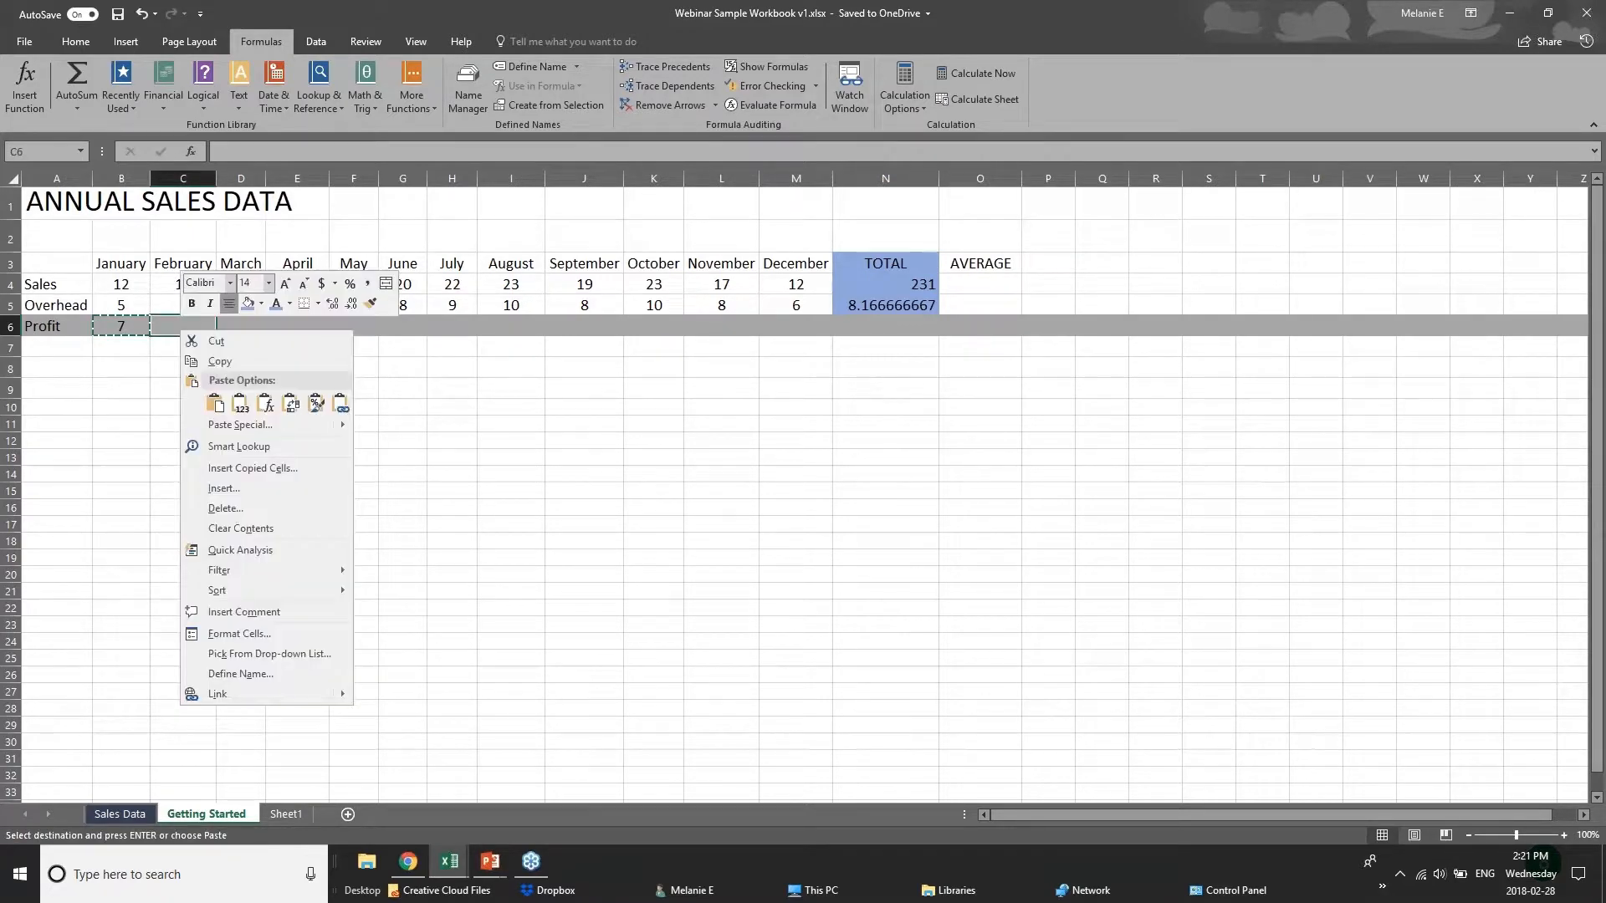
click(239, 405)
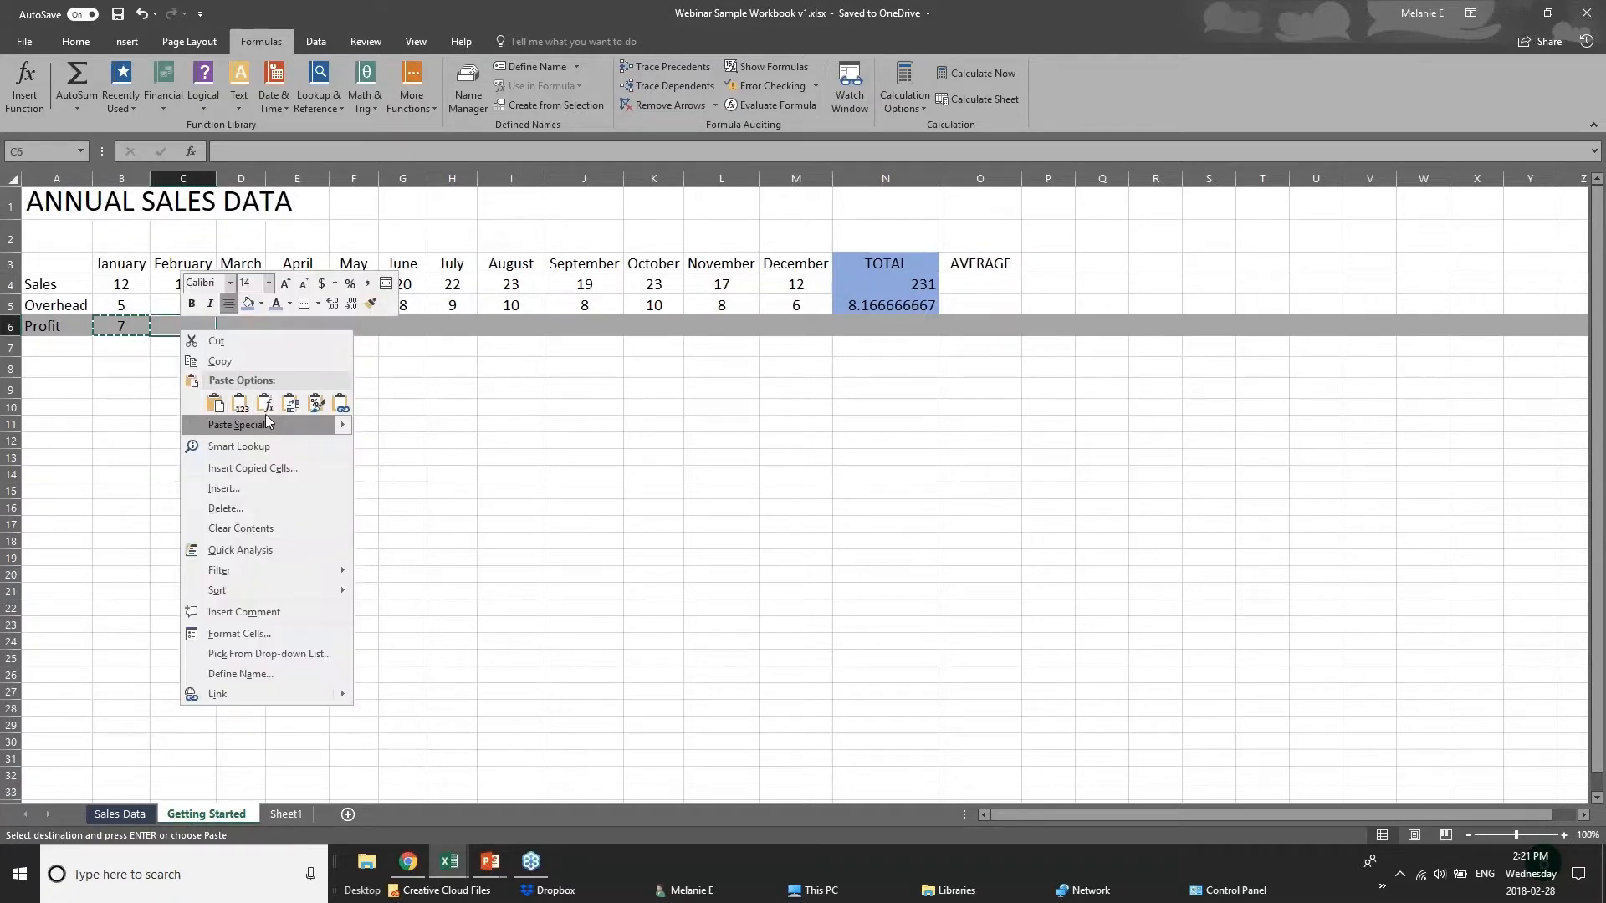
click(266, 405)
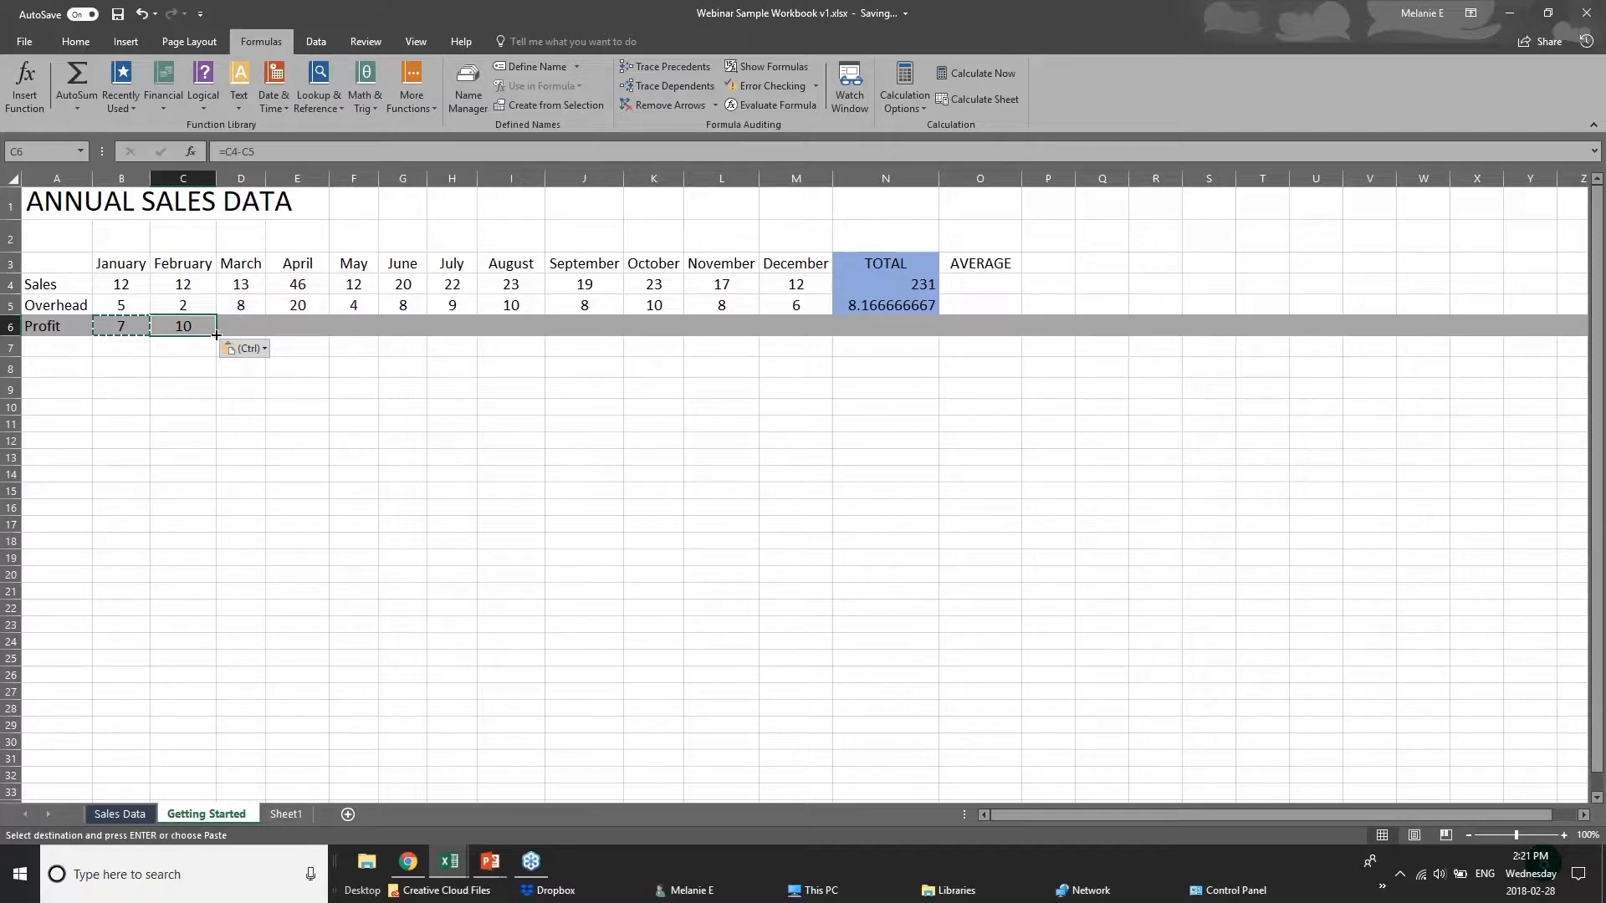
drag(214, 336, 807, 337)
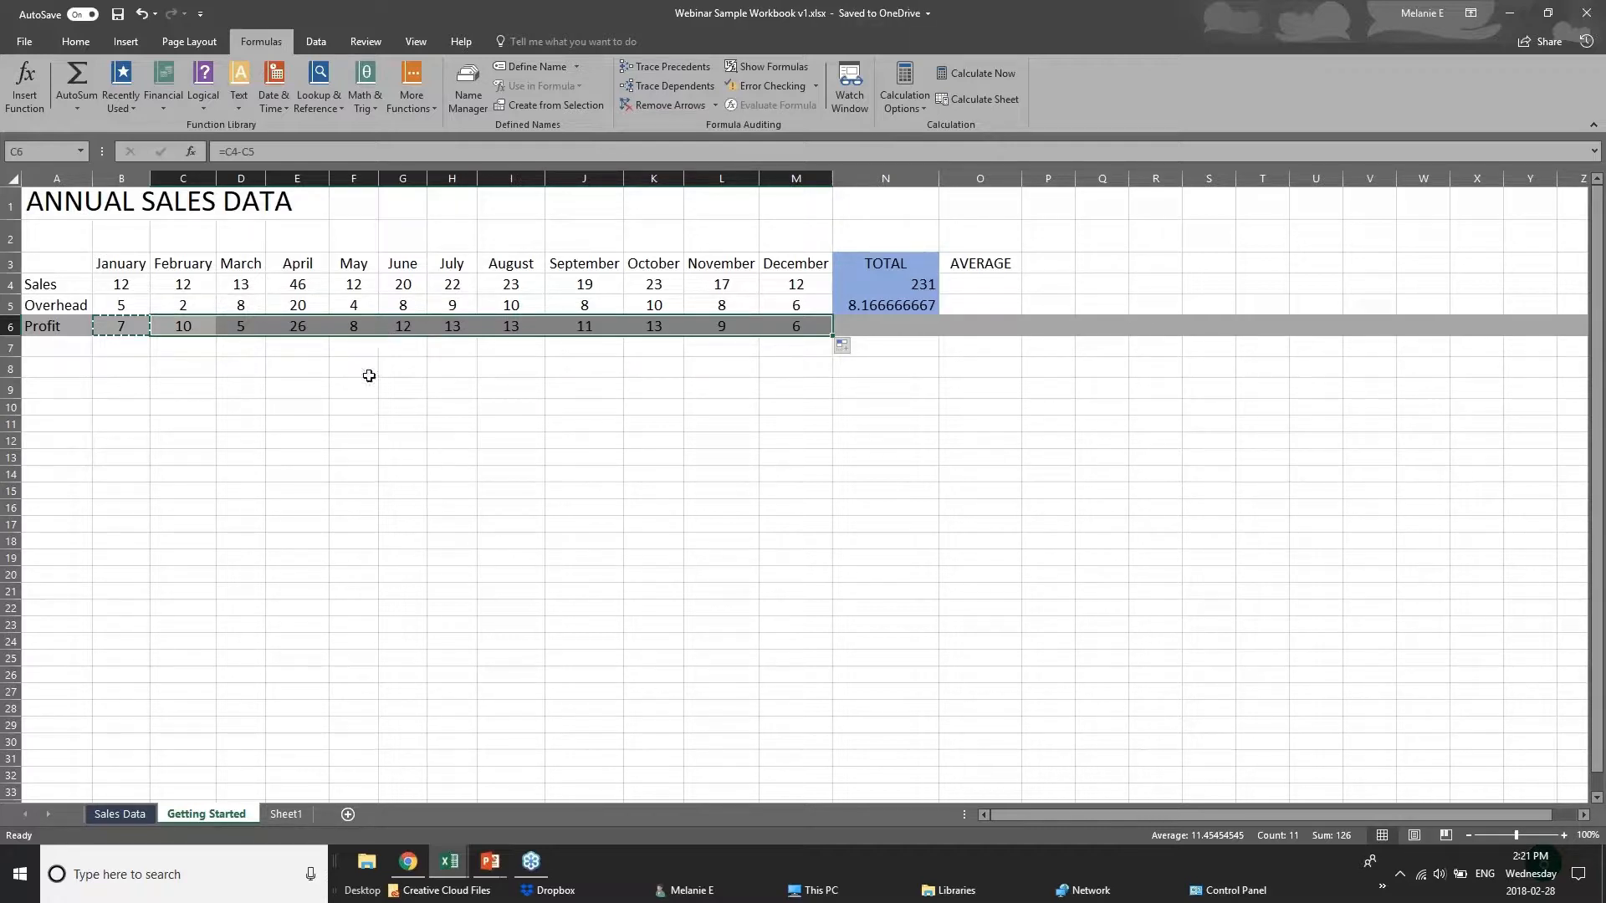
Finish reviewing the Profit row and switch to the PowerPoint slide titled Adding Formulas.
click(101, 282)
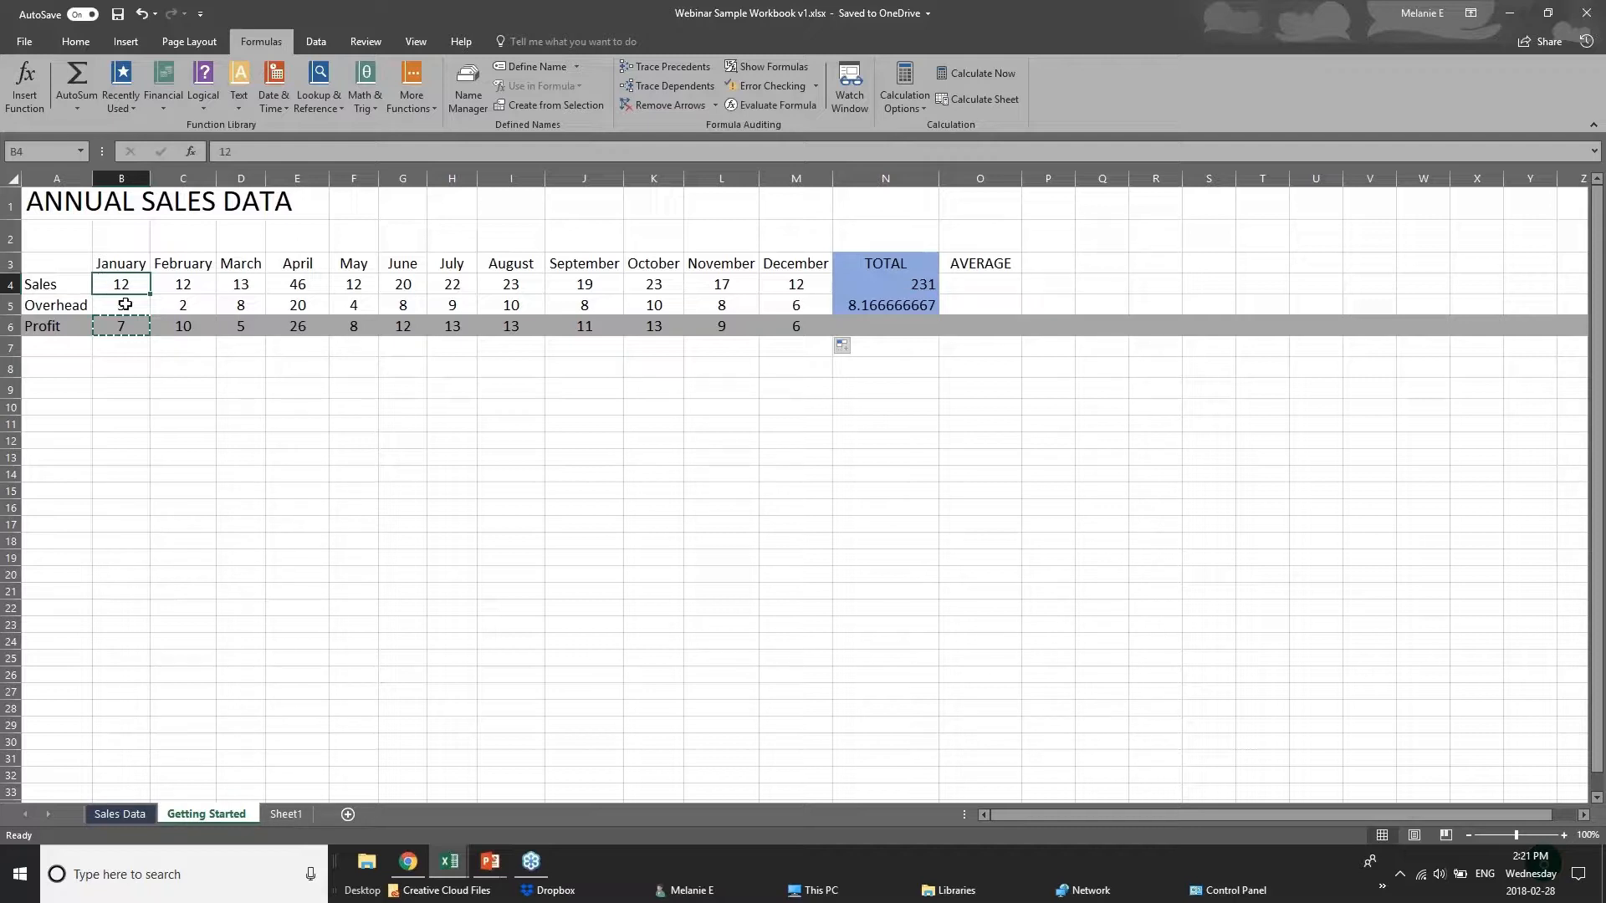
click(139, 344)
click(916, 327)
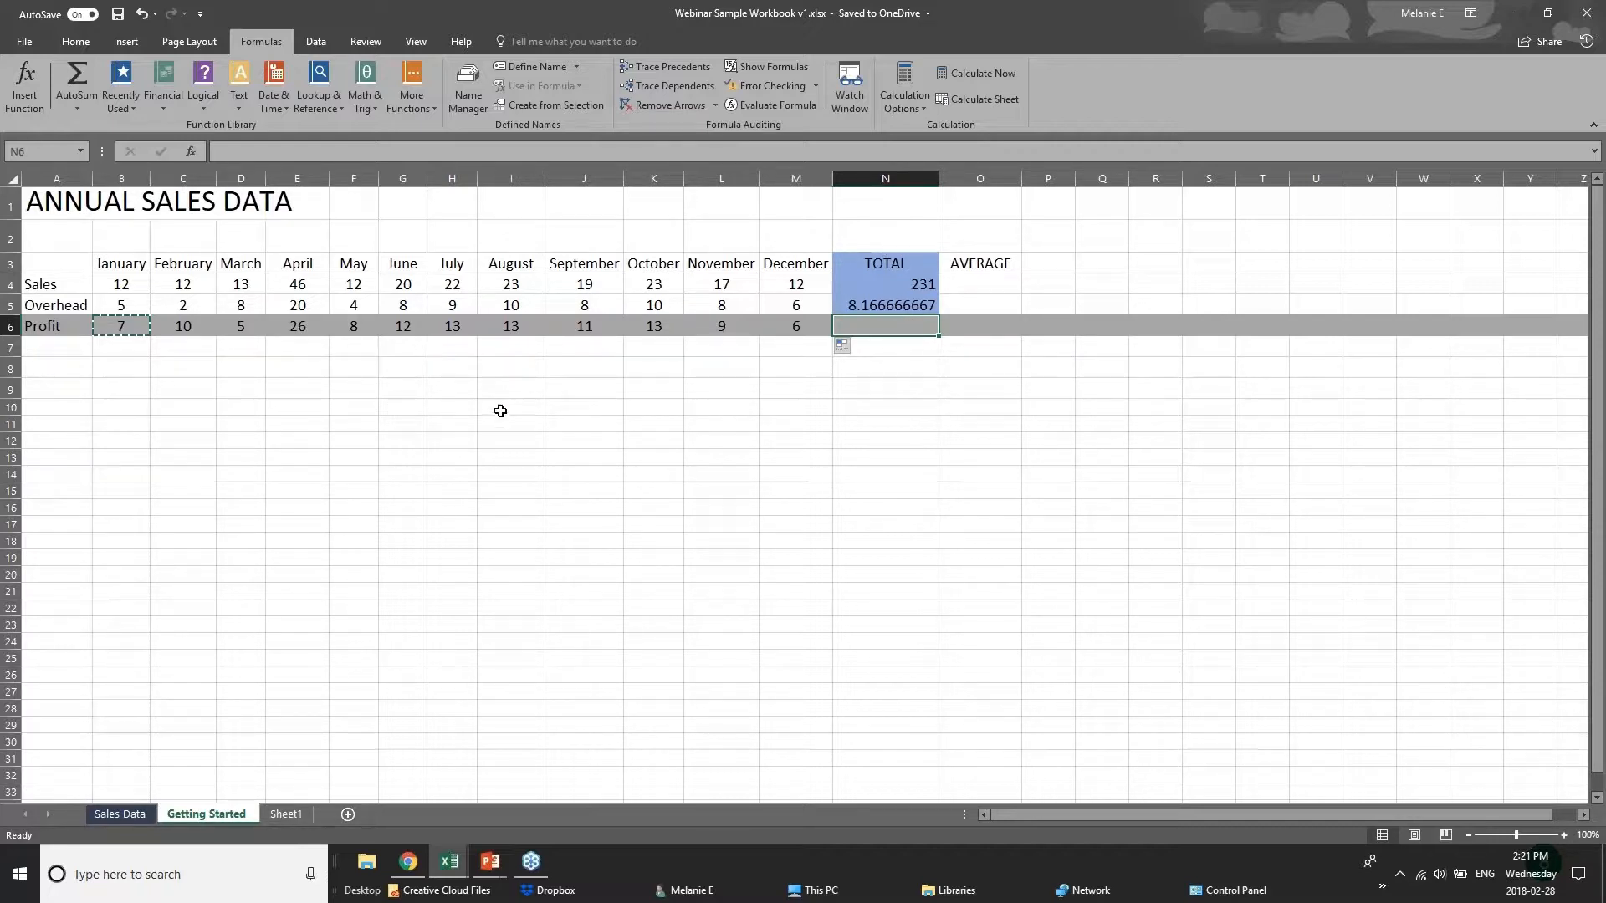
click(488, 861)
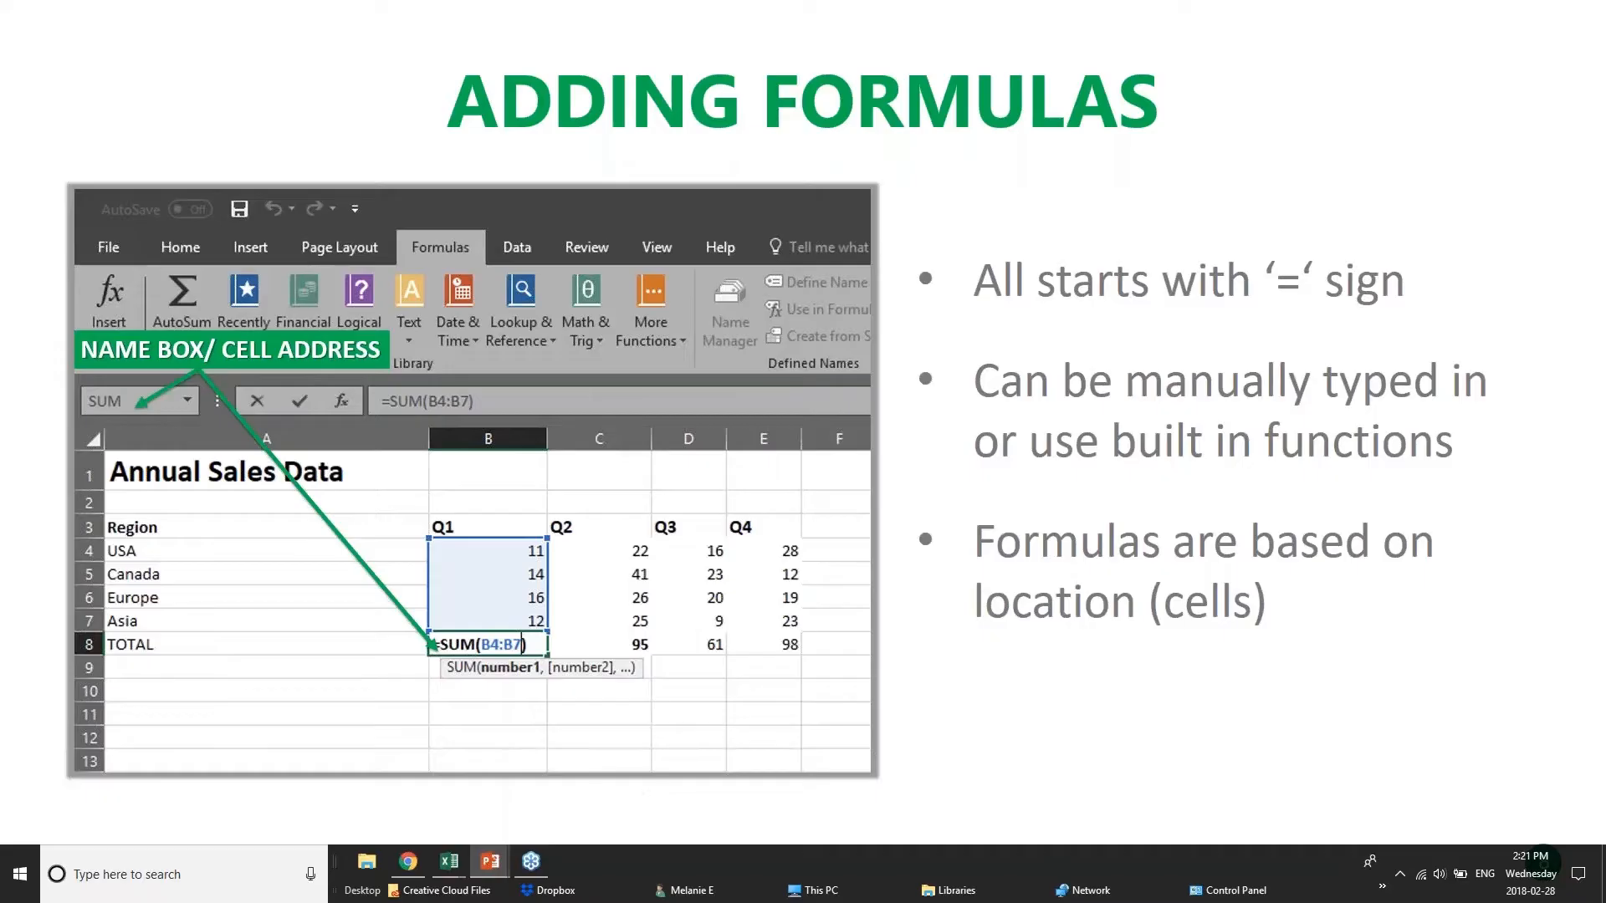
Advance to the Formatting Worksheets slide, and switch to Excel to view the Sales Data sheet of Webinar Sample Workbook v1.xlsx.
key(Right)
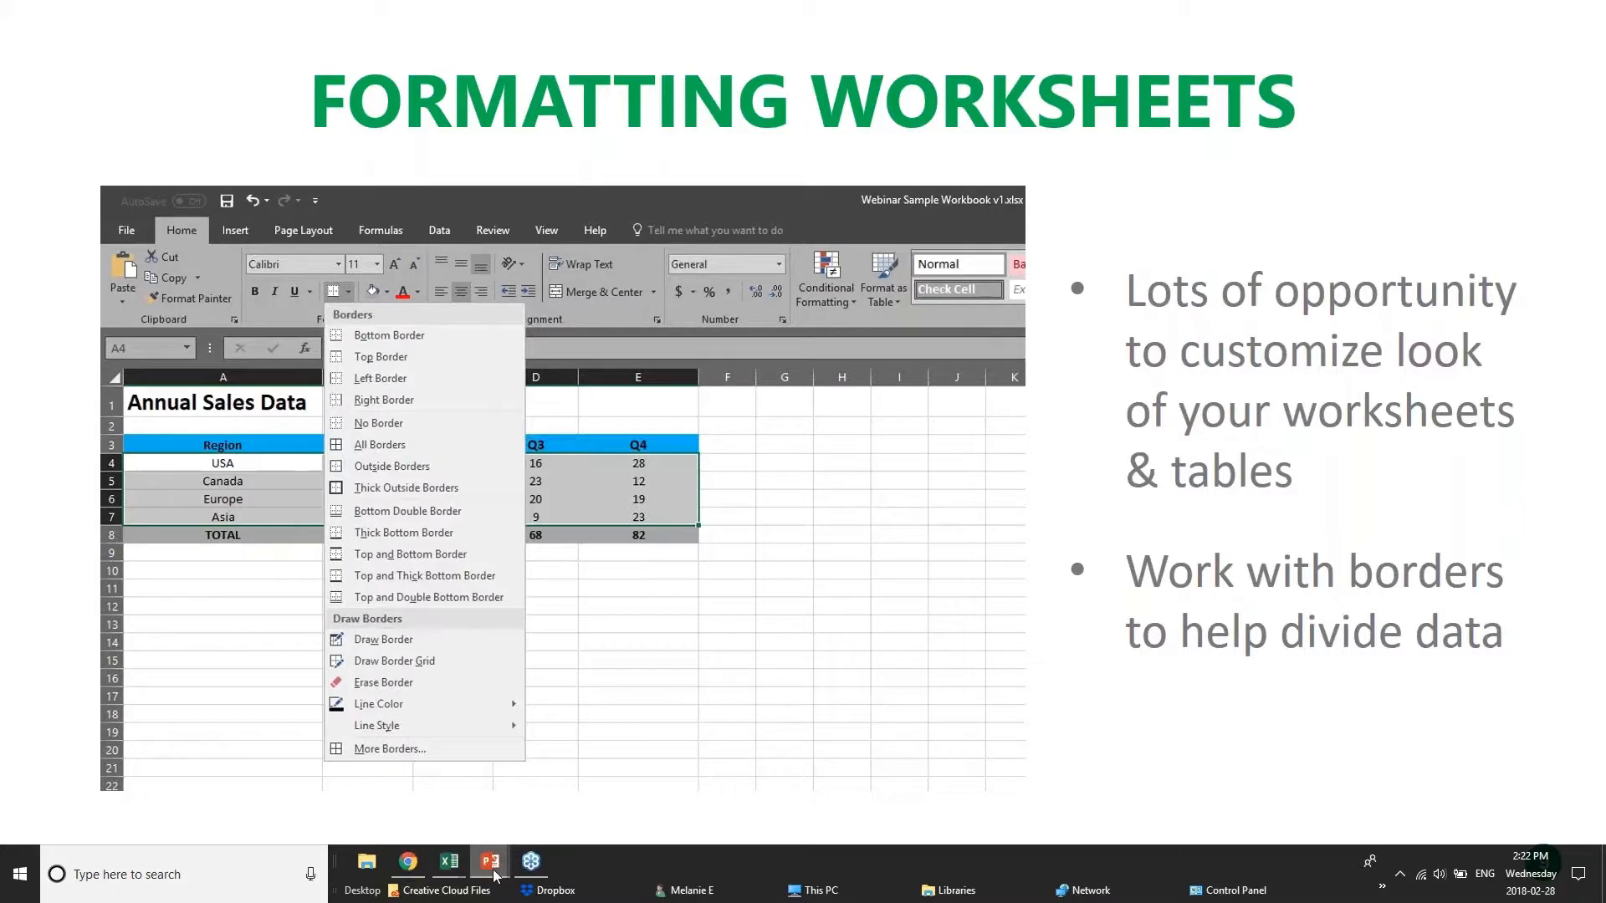
mouse_move(449, 861)
click(621, 771)
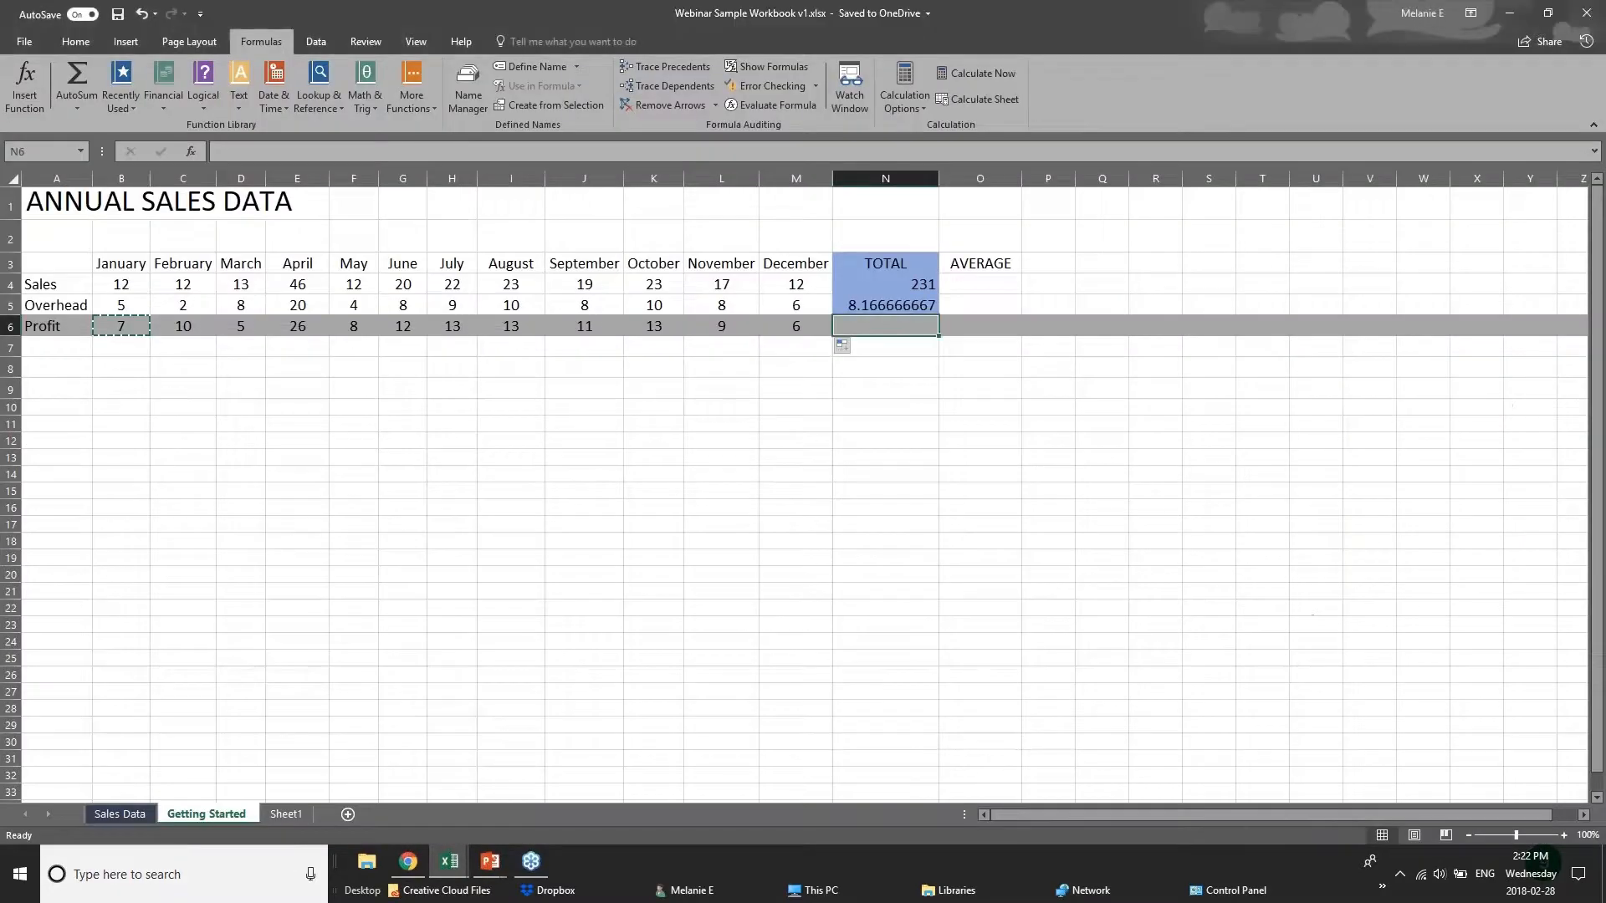
click(464, 387)
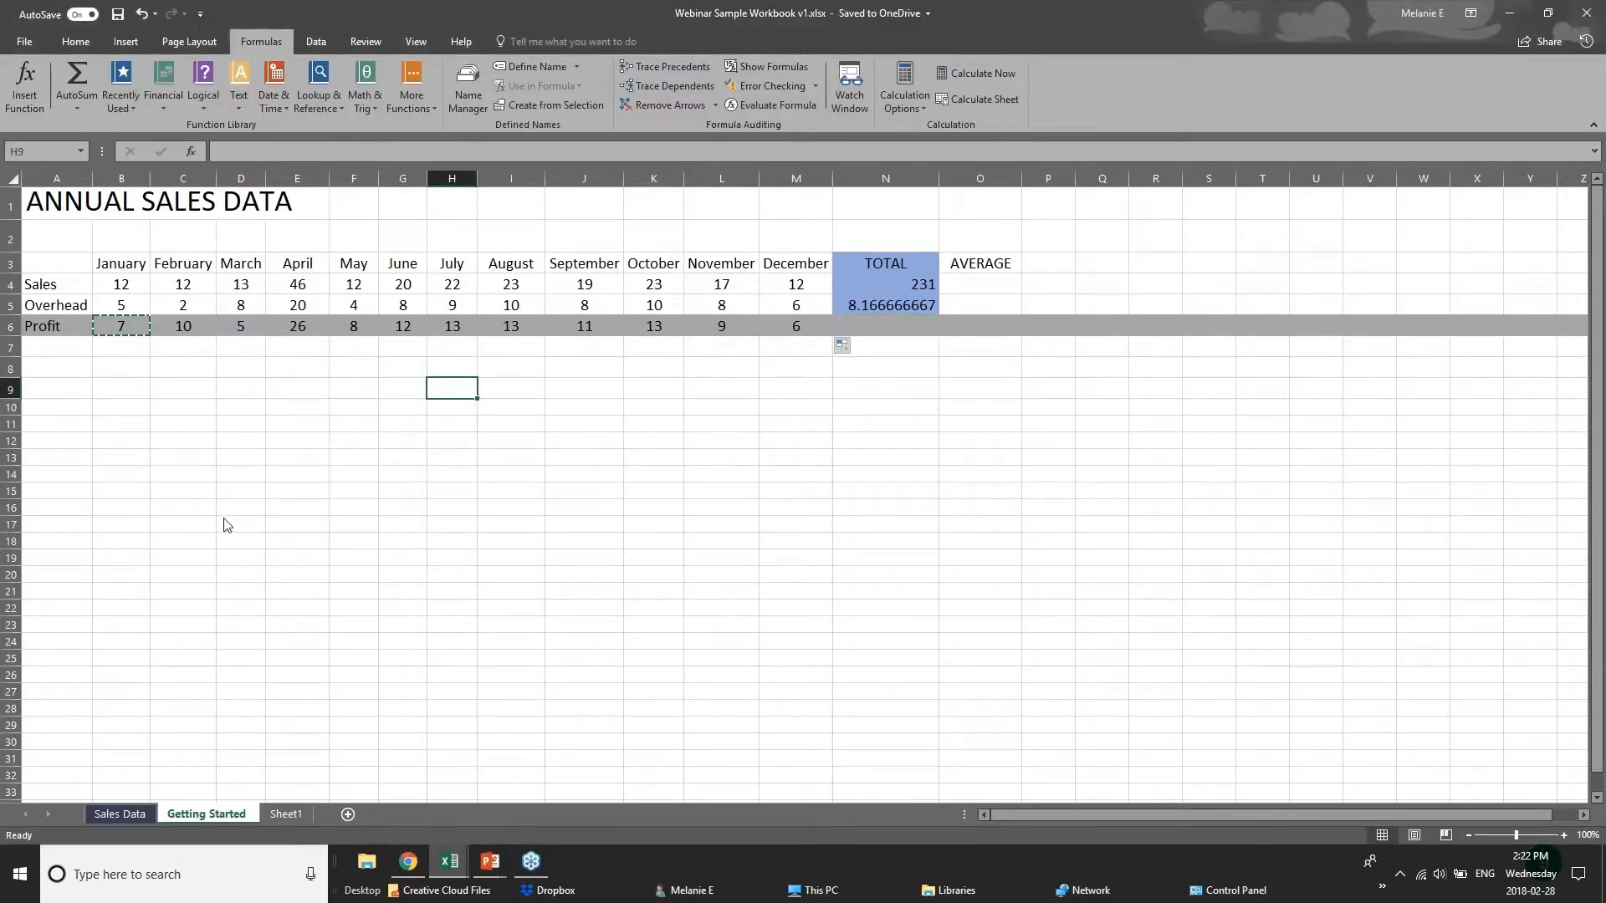
click(120, 814)
Switch to the pivotTables.xlsx workbook and look through the long list of sales records on the Creating sheet.
click(450, 861)
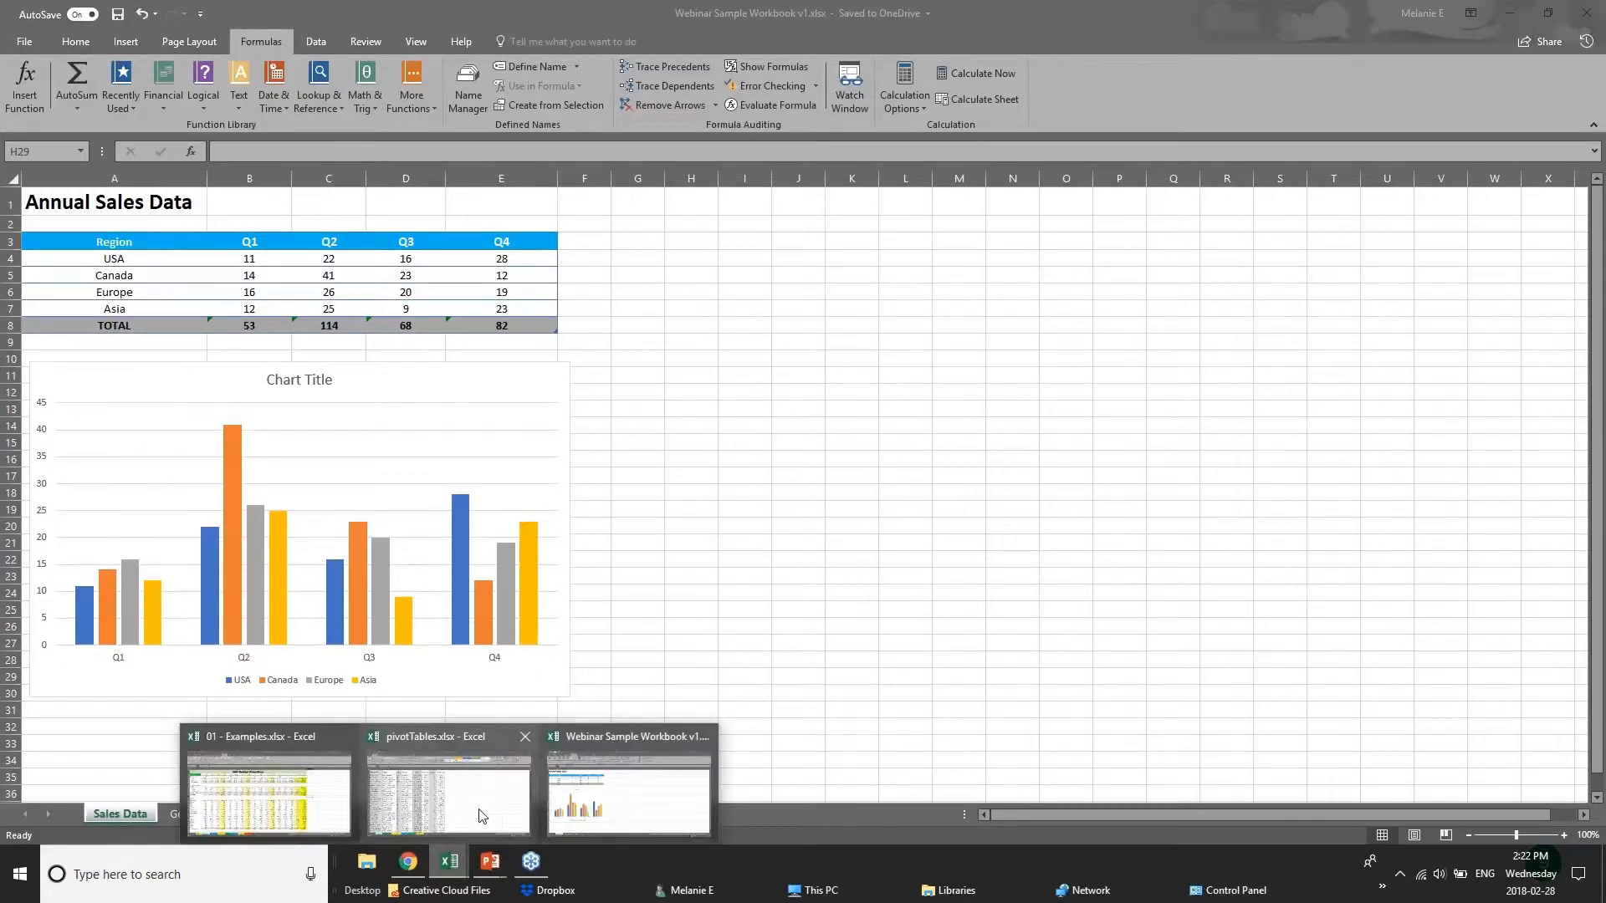
click(483, 816)
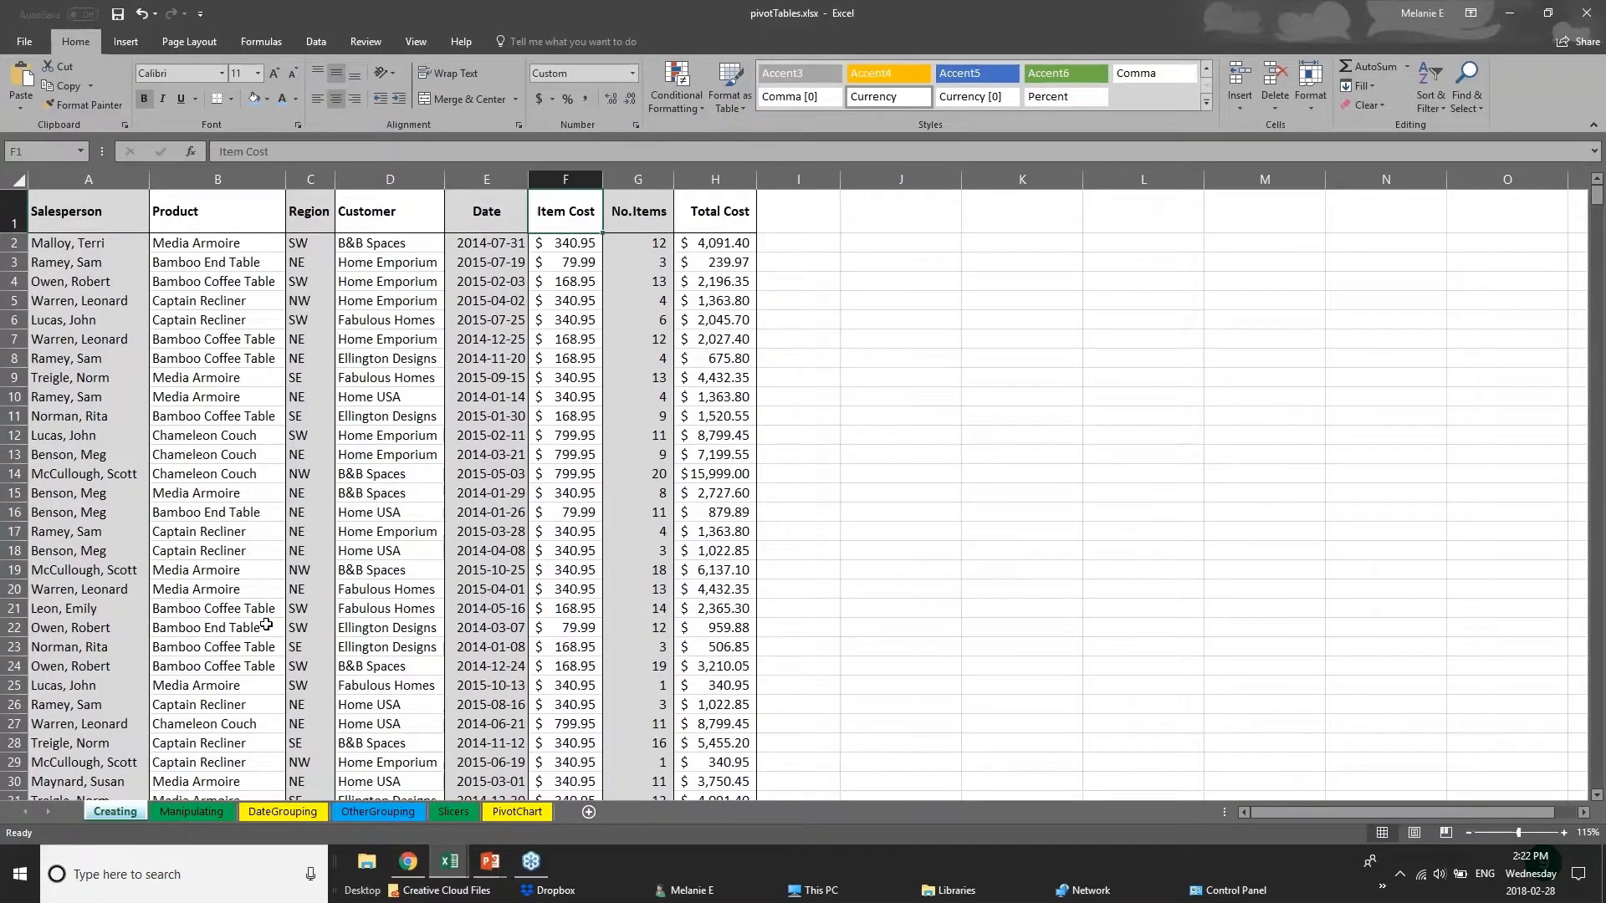
scroll(266, 625, down, 13)
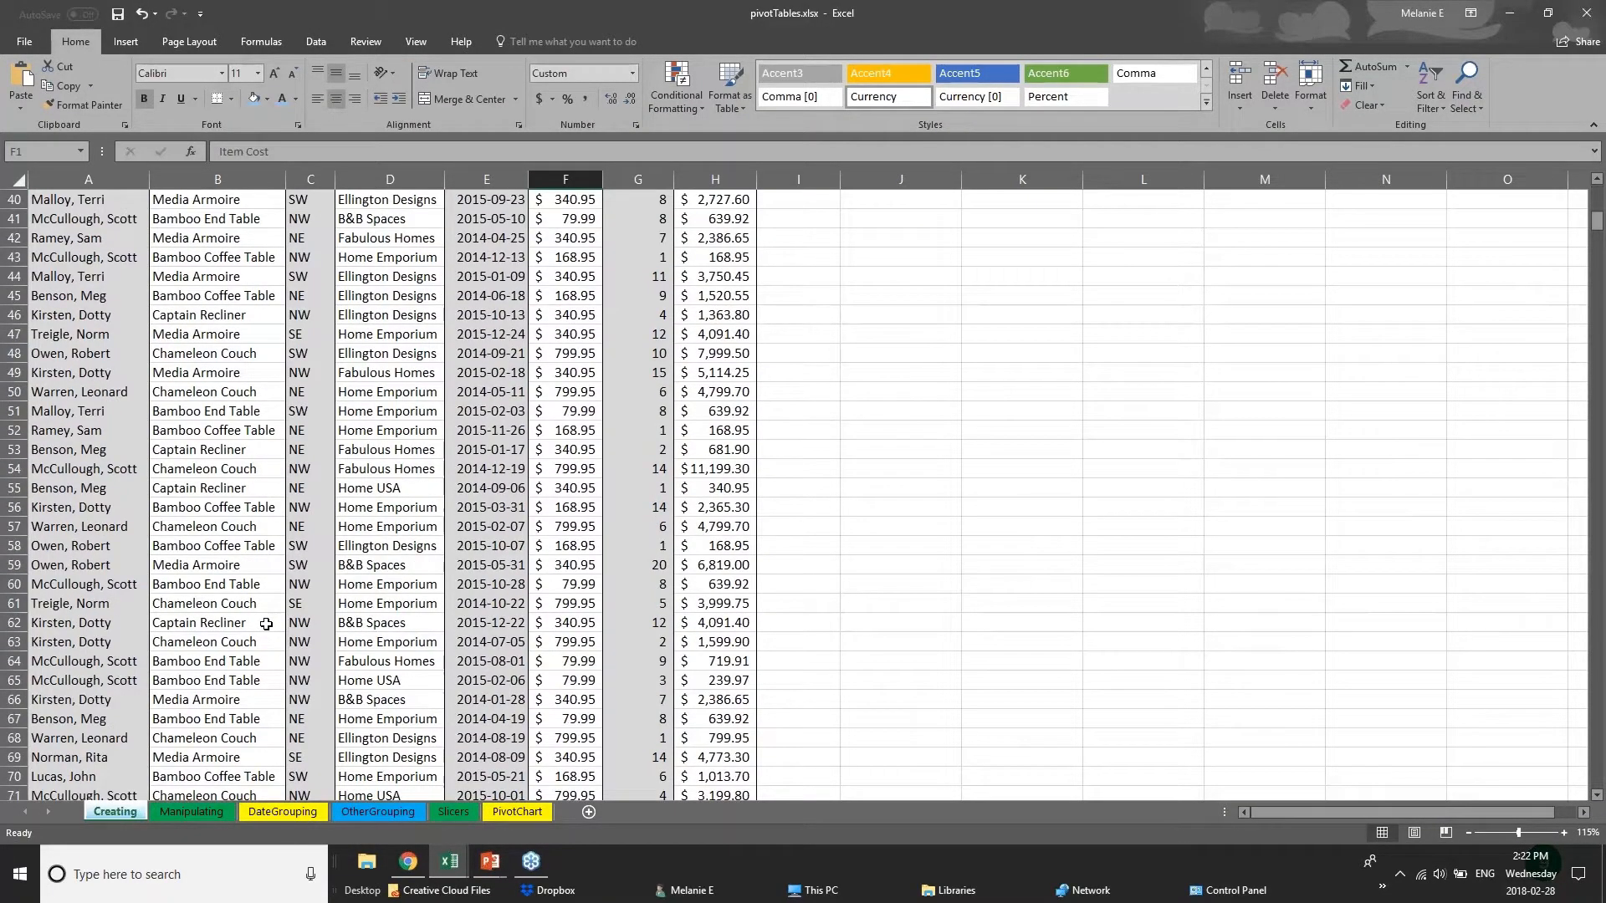
scroll(266, 624, down, 20)
scroll(315, 552, up, 20)
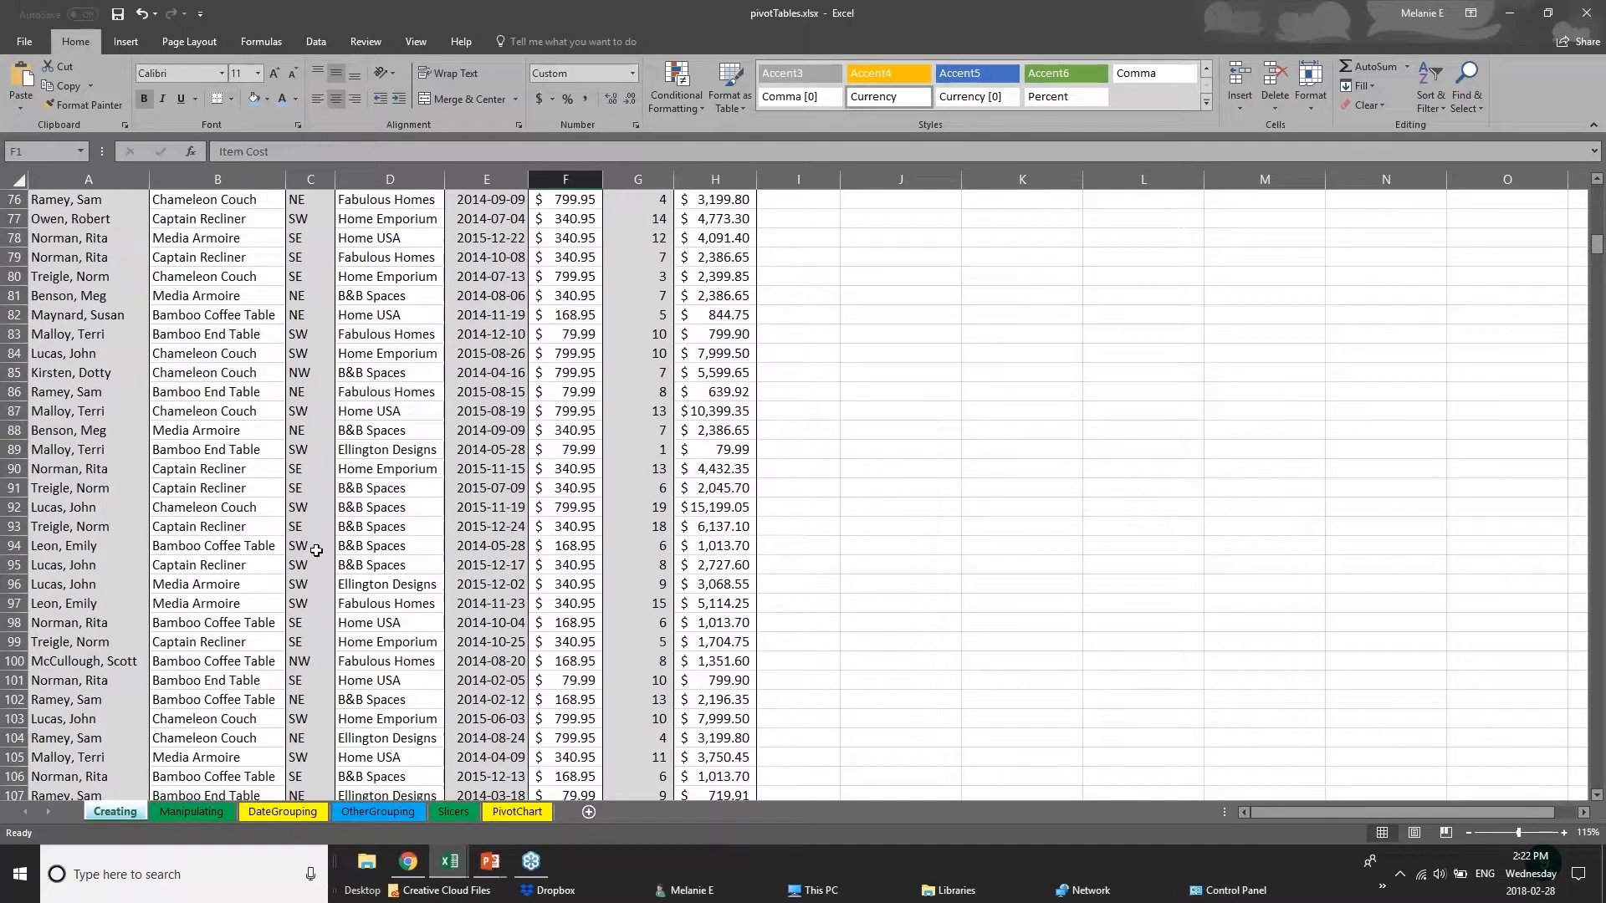
Highlight the data columns of the Creating sheet one after another, from Salesperson in column A to Total Cost in column H.
click(97, 265)
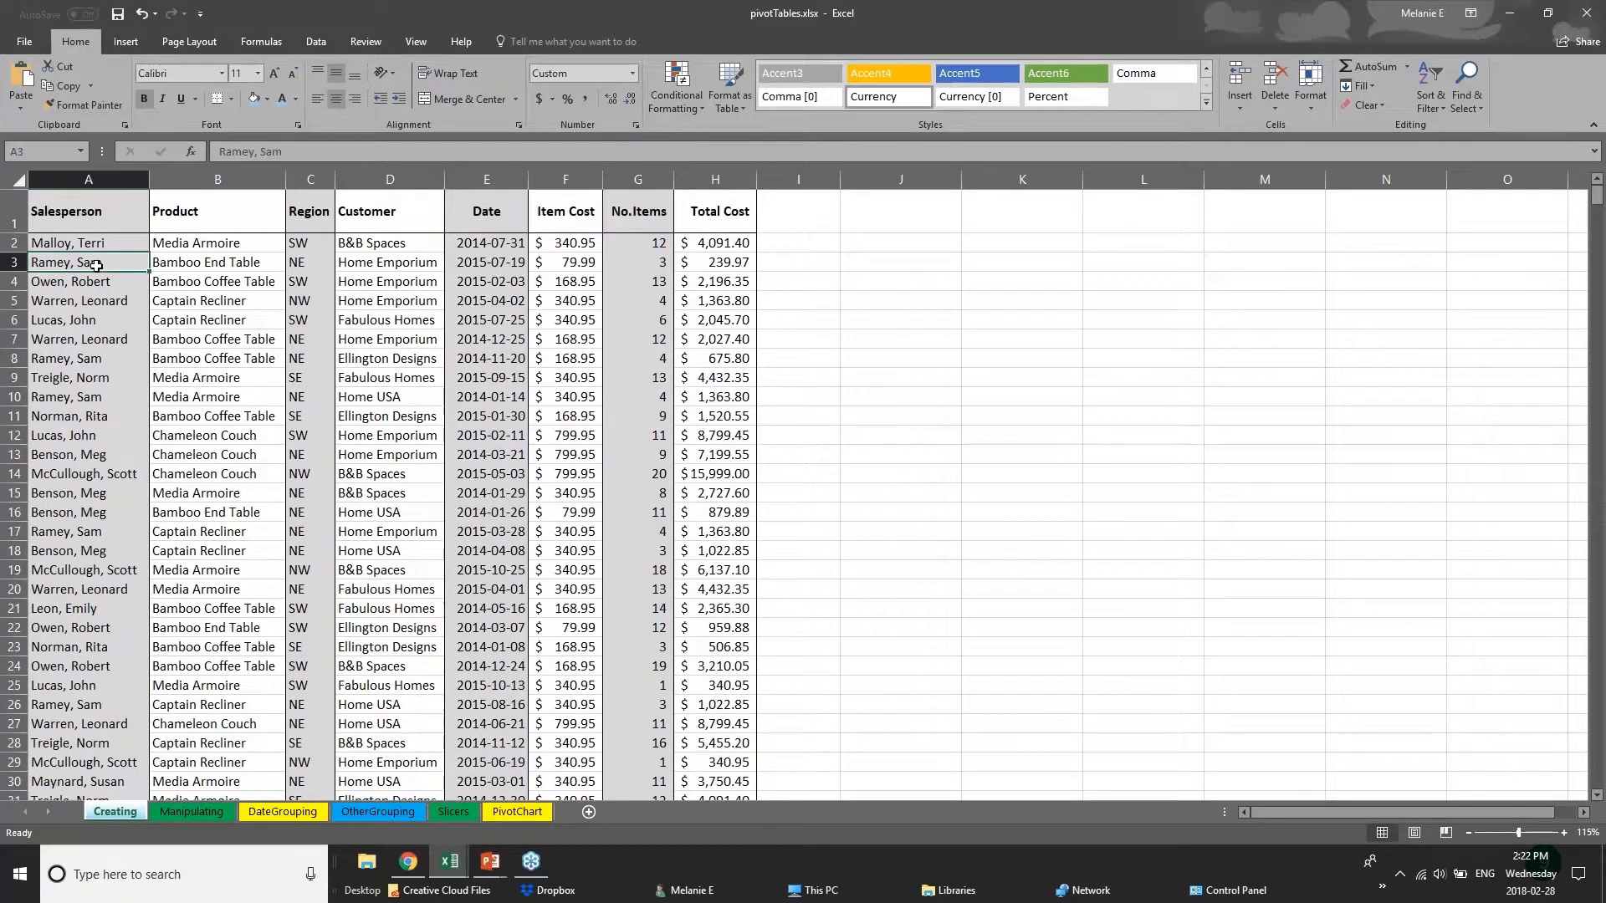
click(90, 173)
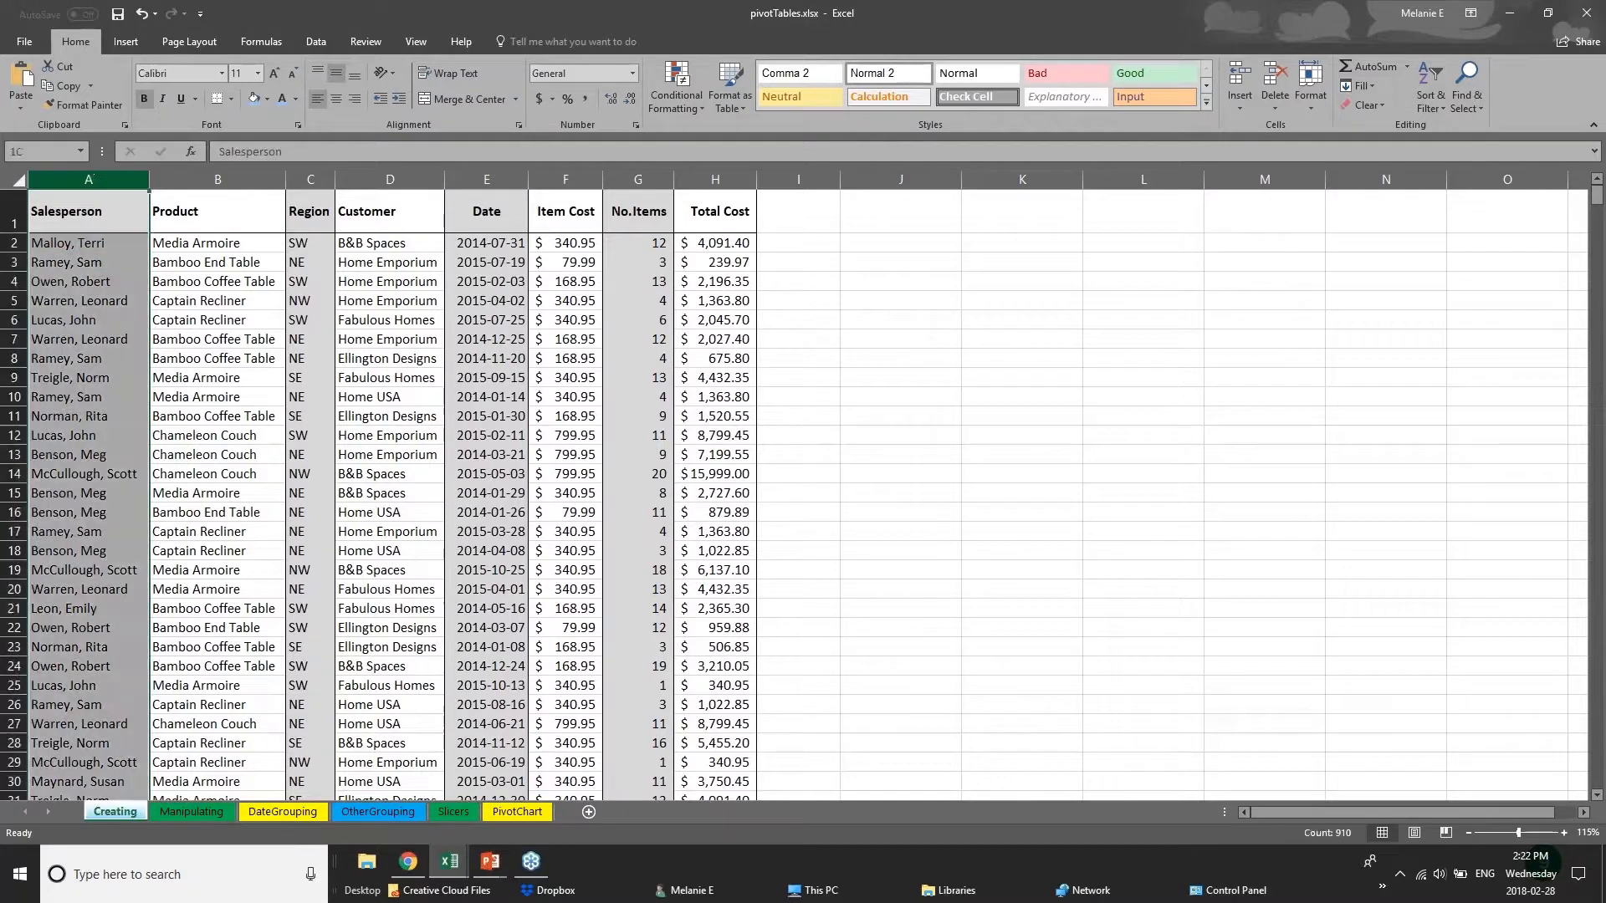
click(251, 178)
click(310, 177)
click(390, 177)
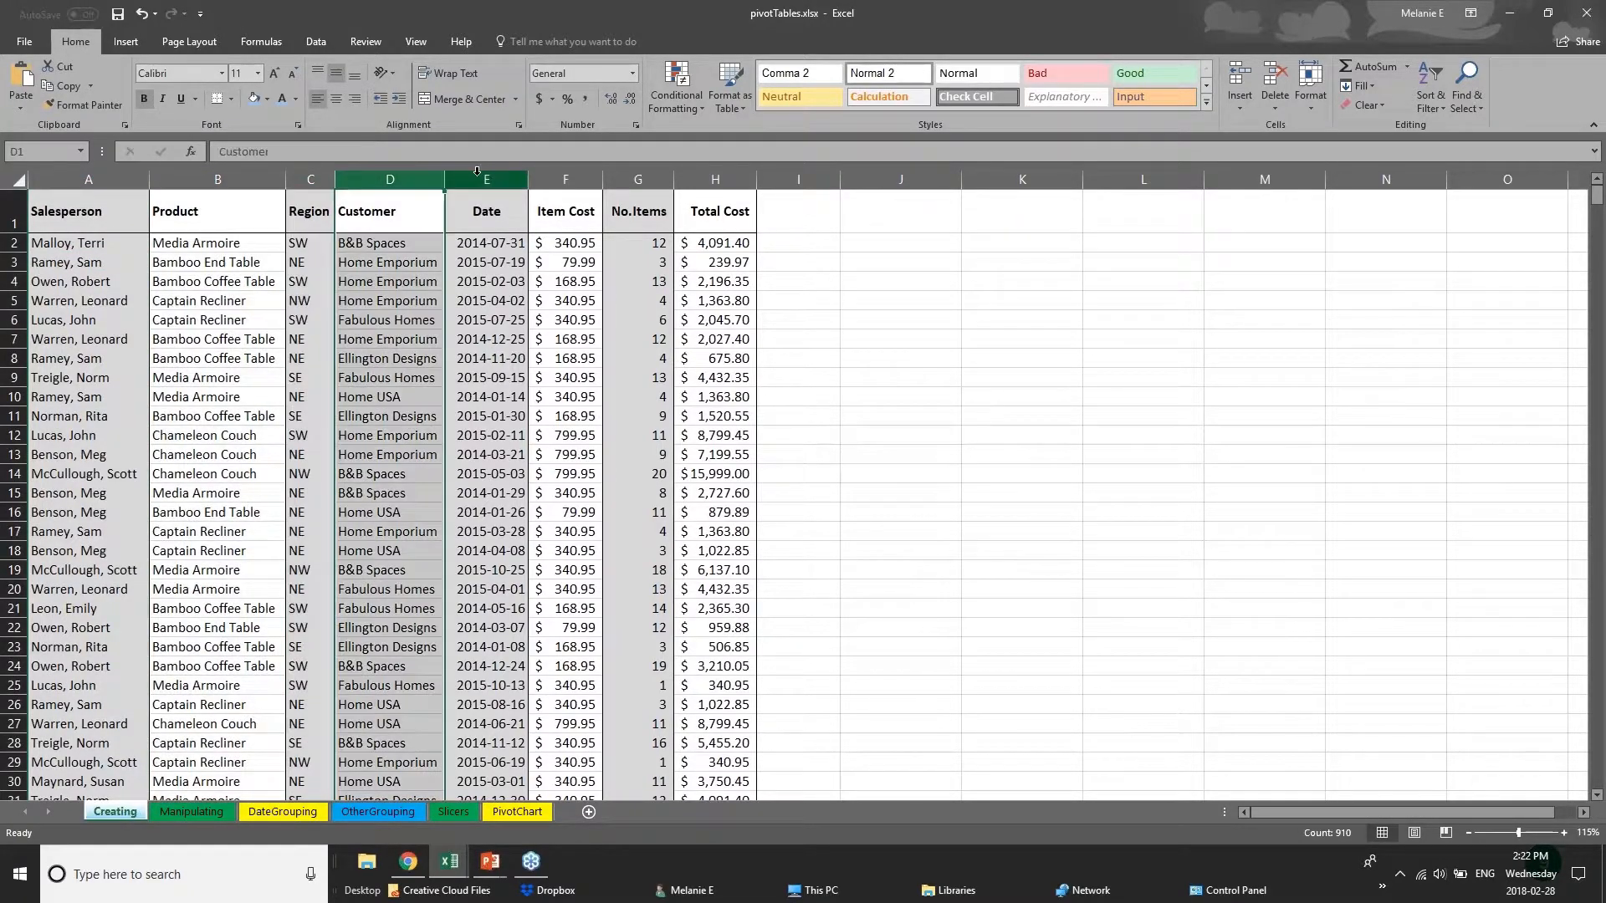
click(486, 177)
click(565, 178)
click(637, 177)
click(705, 177)
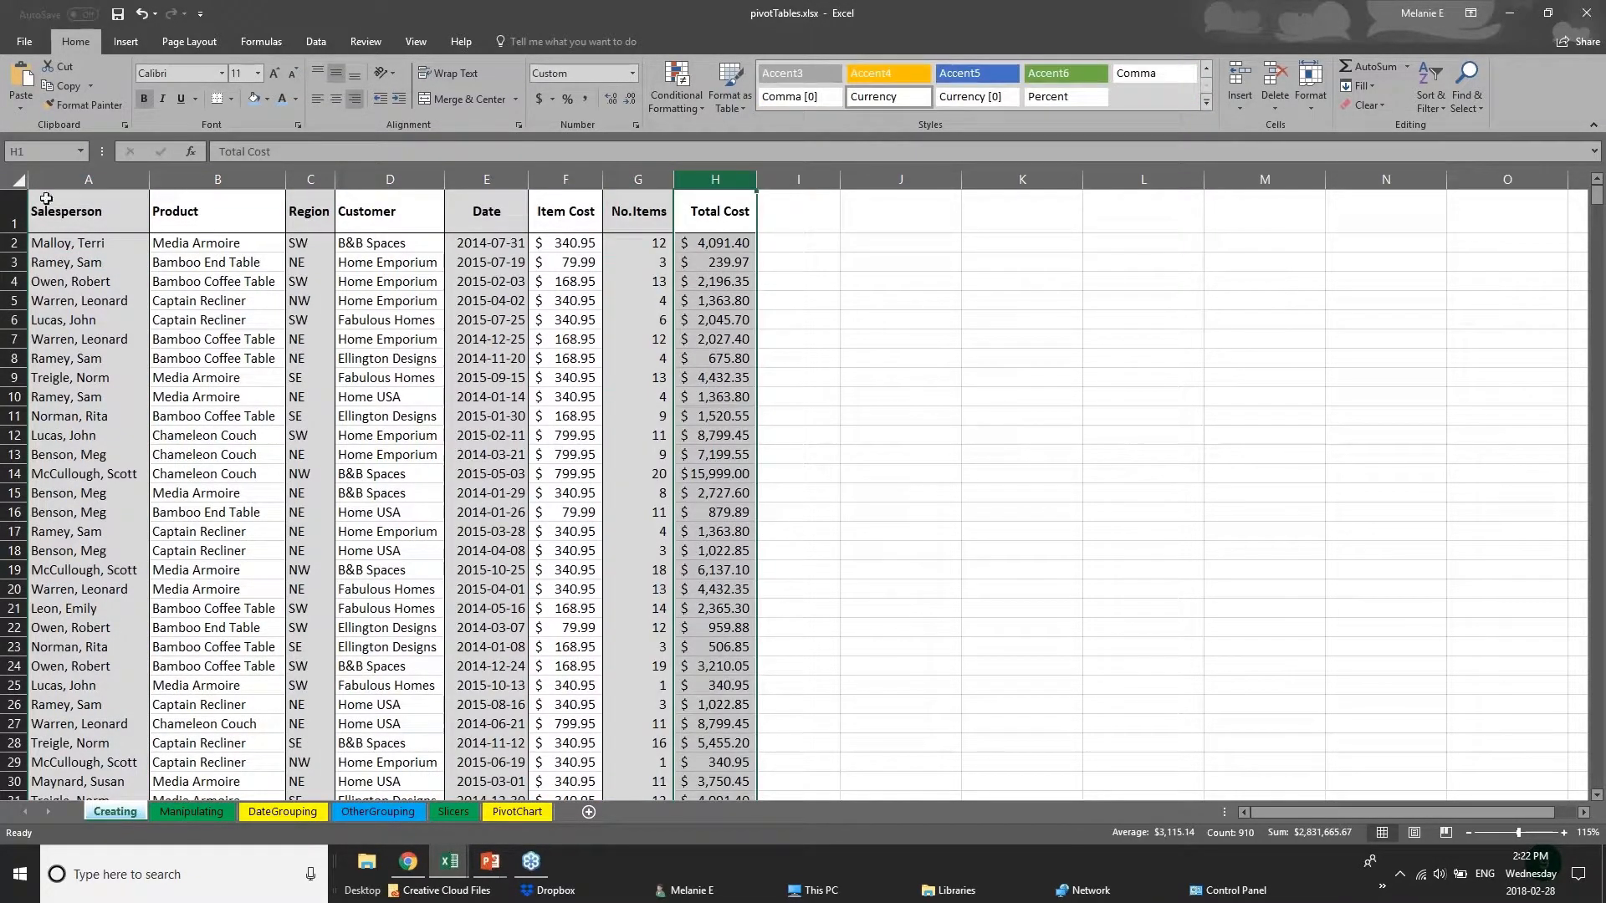
Fill the entire Salesperson column A with a light blue theme color.
click(90, 177)
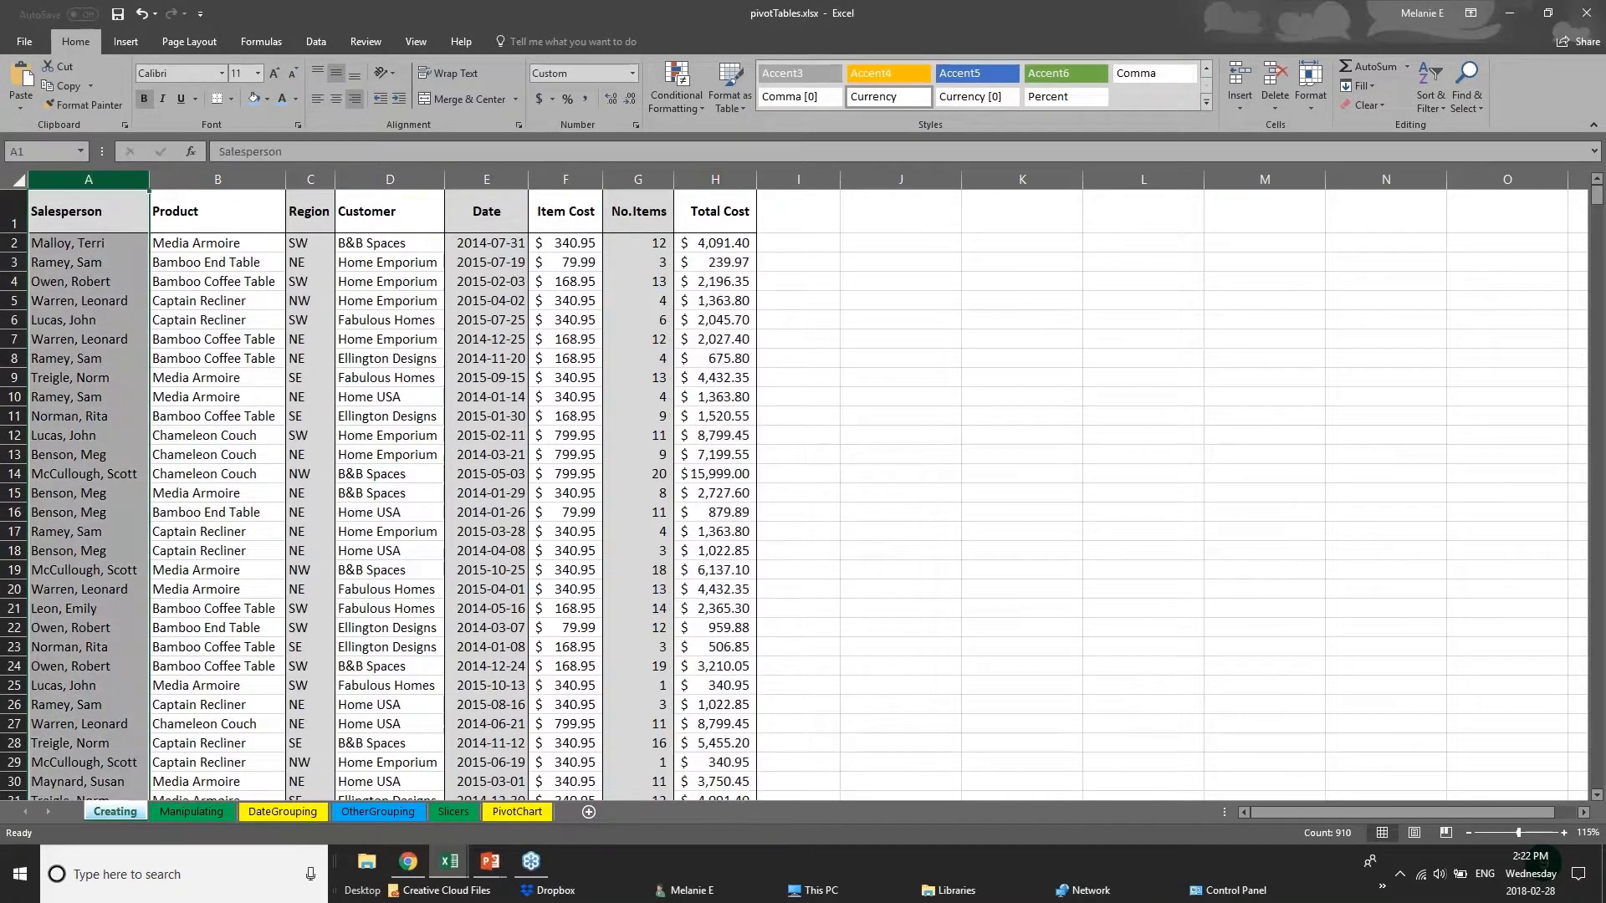
right_click(89, 176)
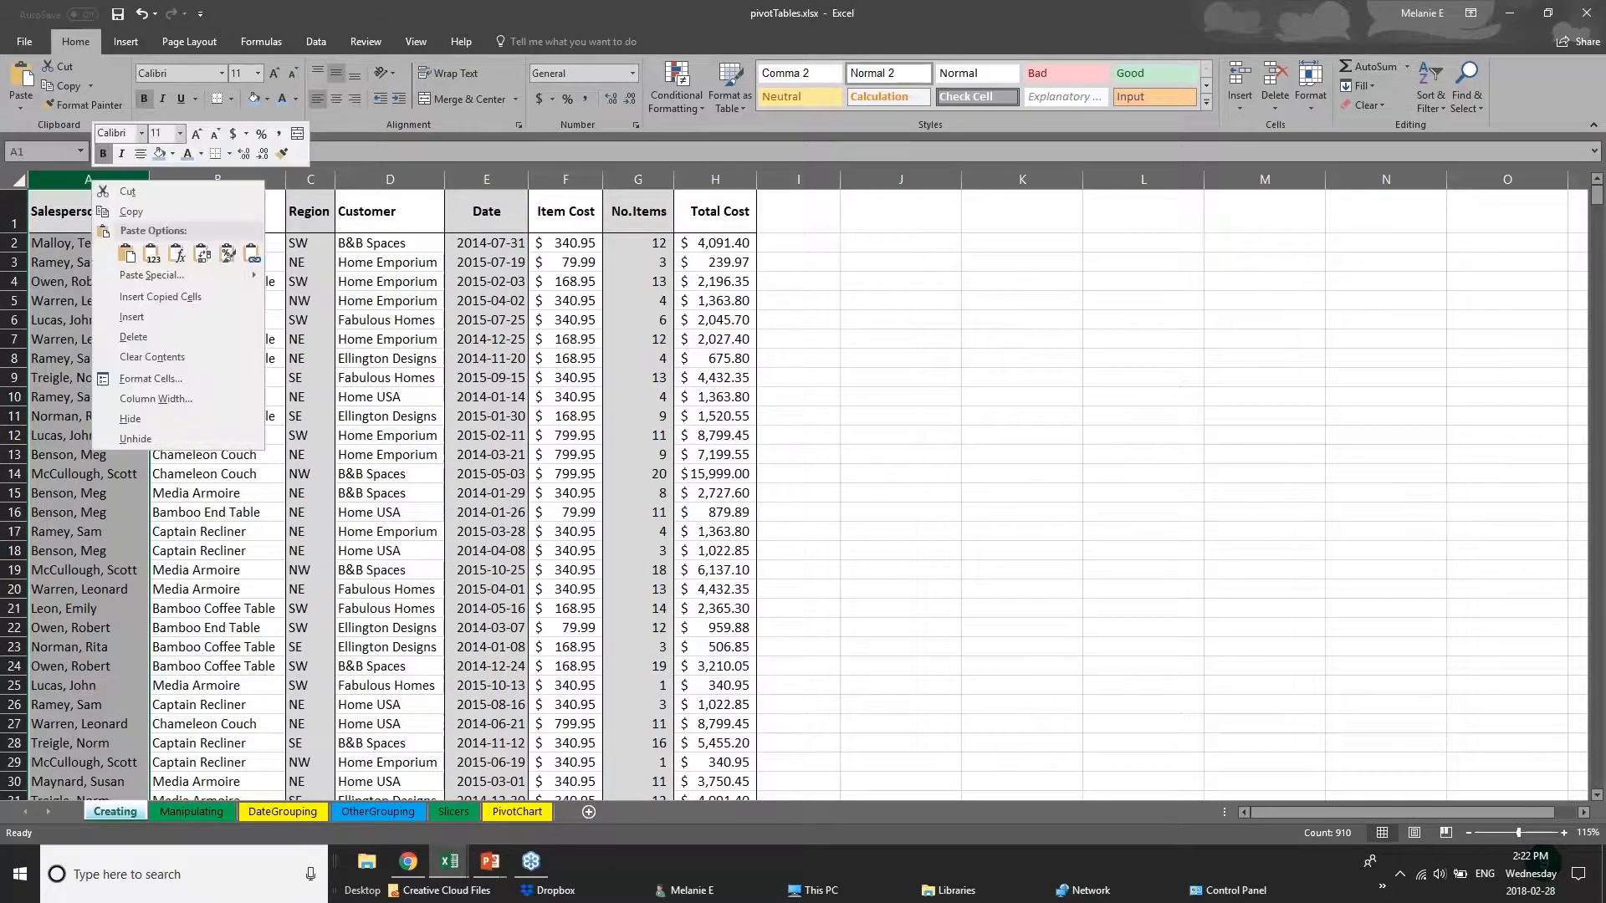
click(173, 155)
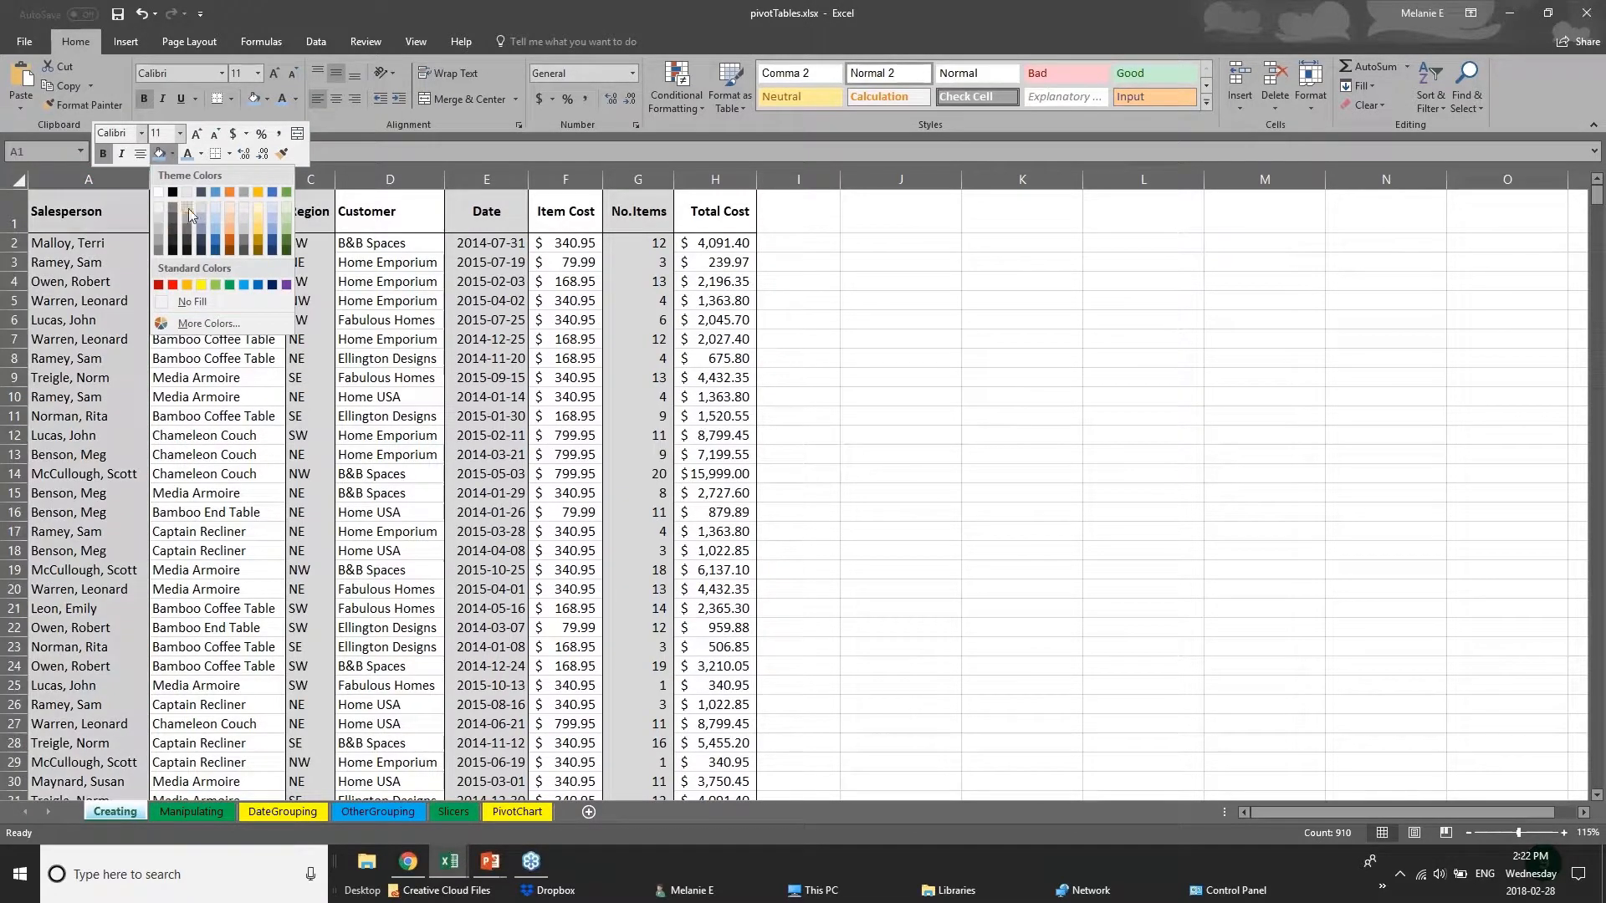
click(216, 238)
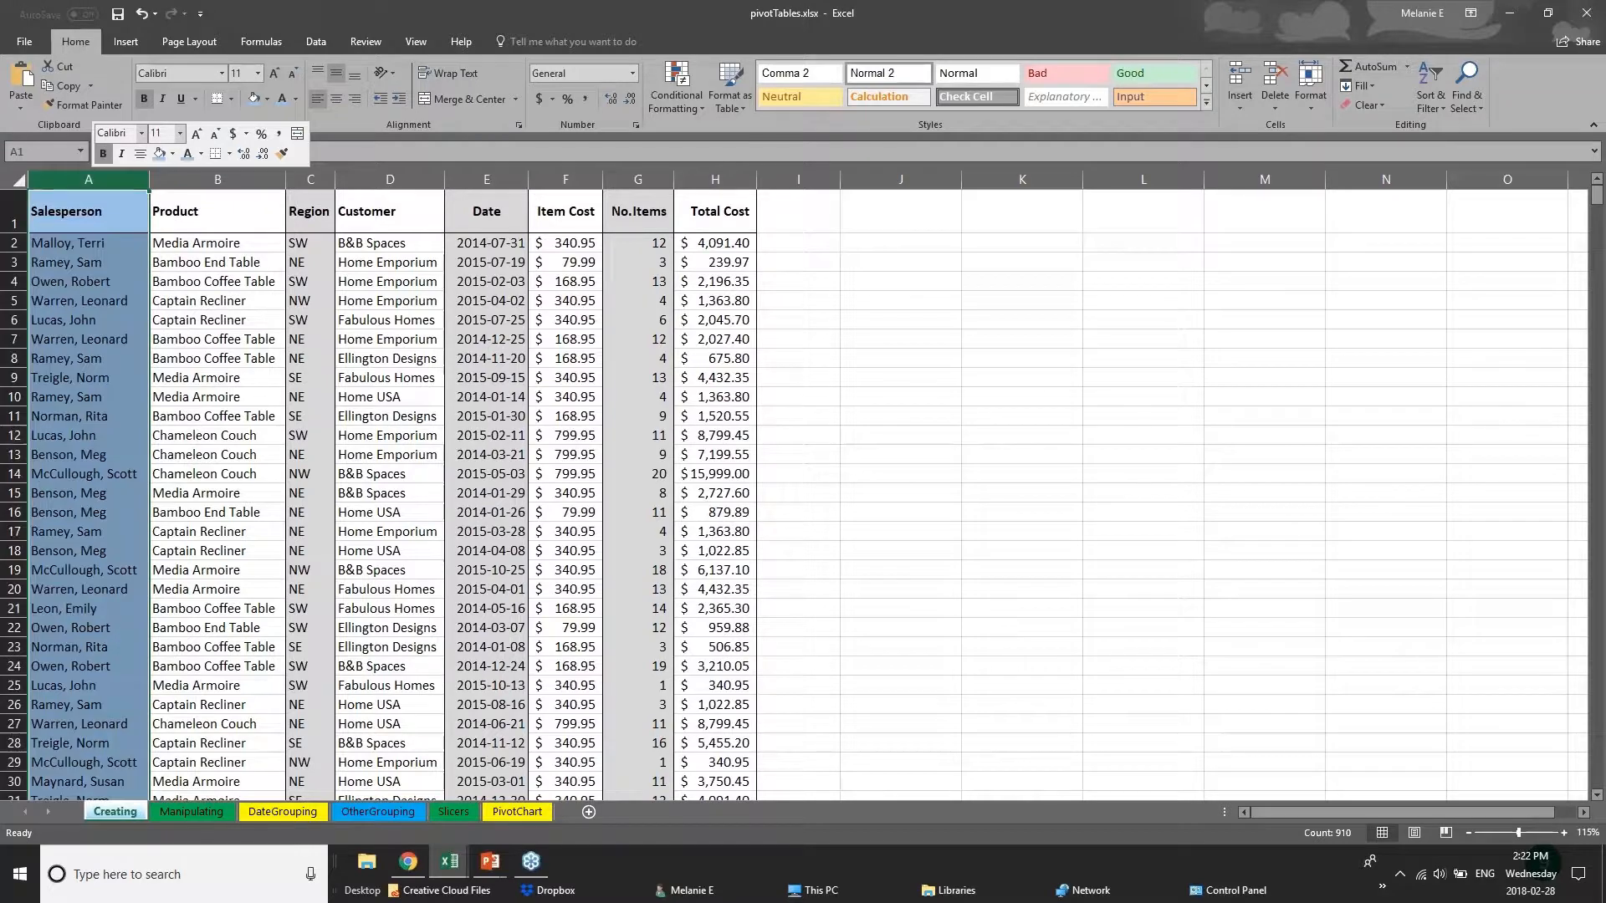
click(81, 265)
Apply a Thick Bottom Border to header row 1 of the Creating sheet.
drag(65, 230, 736, 217)
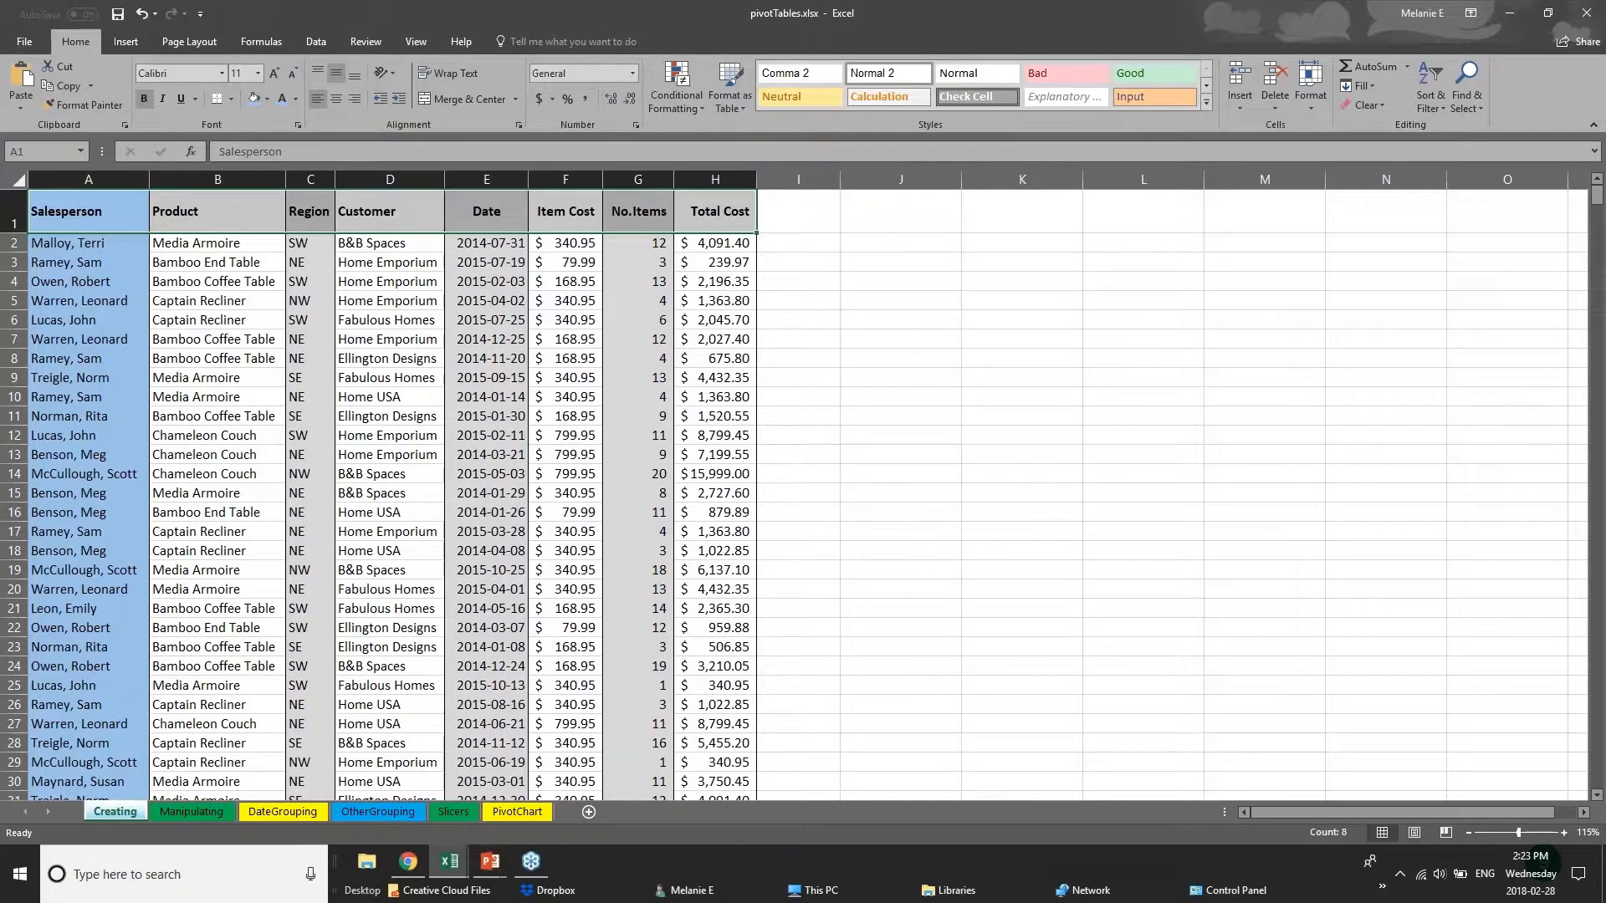
click(15, 216)
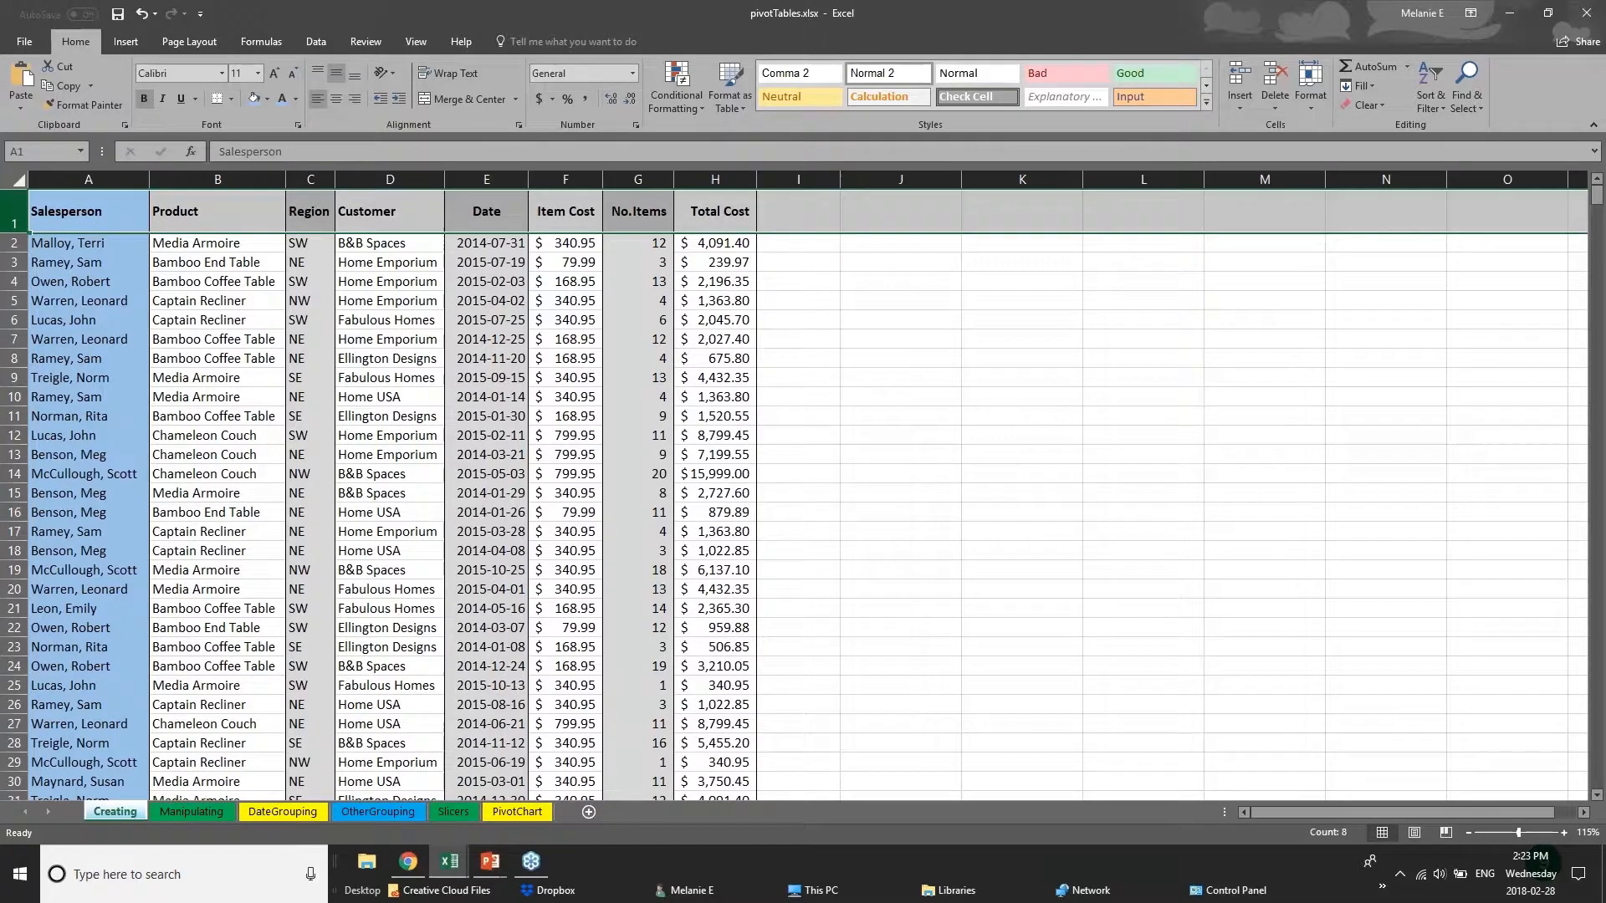
click(233, 99)
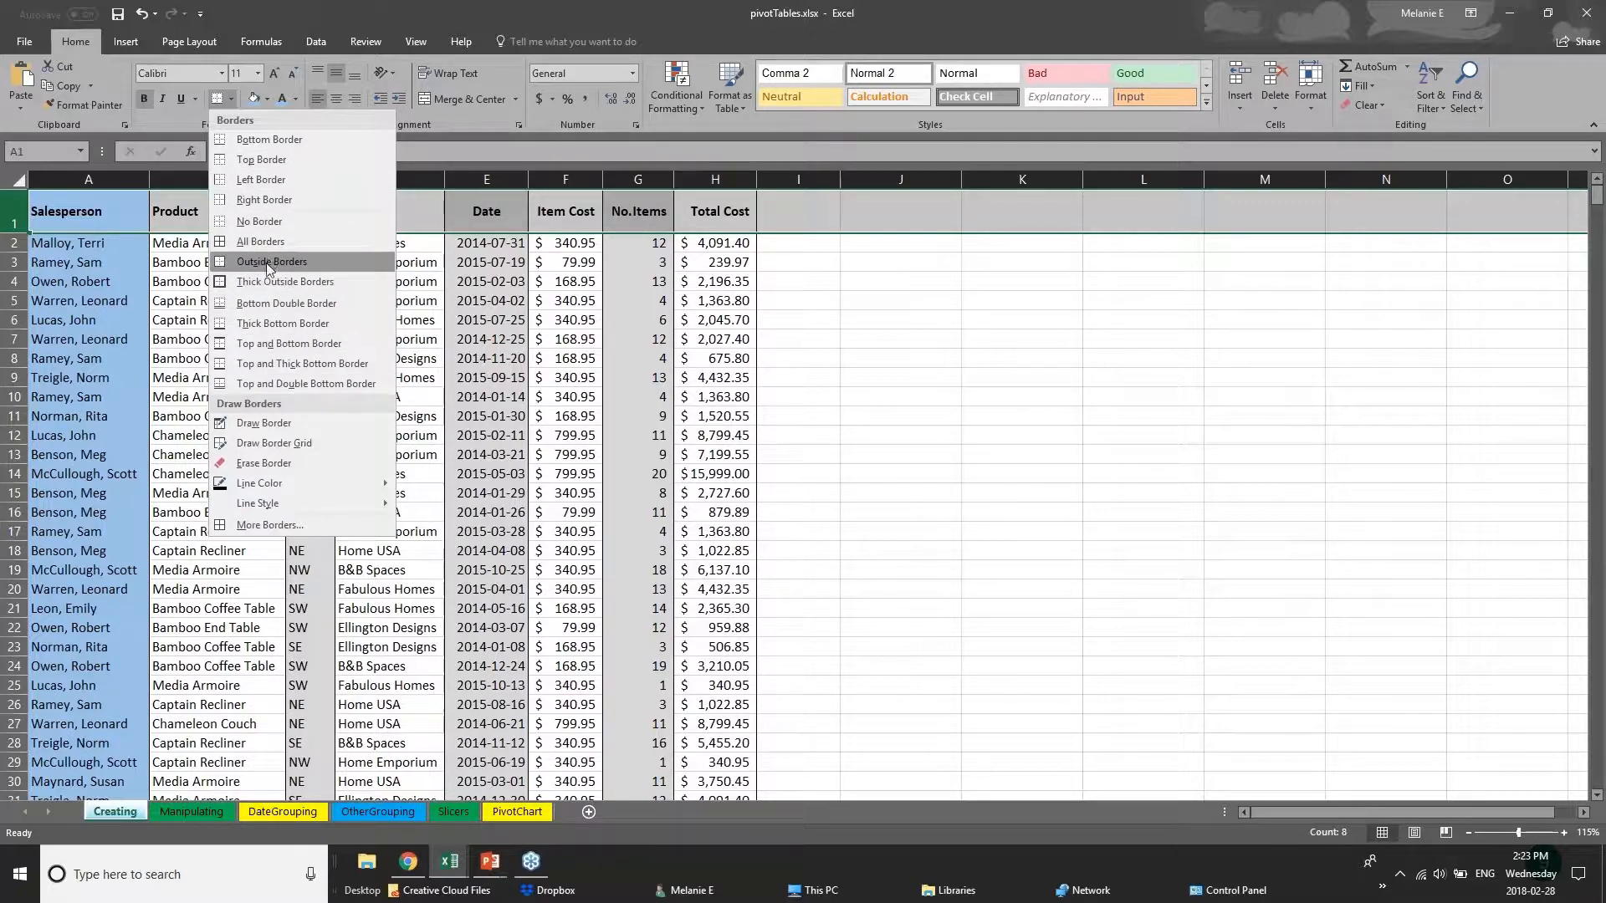
click(14, 211)
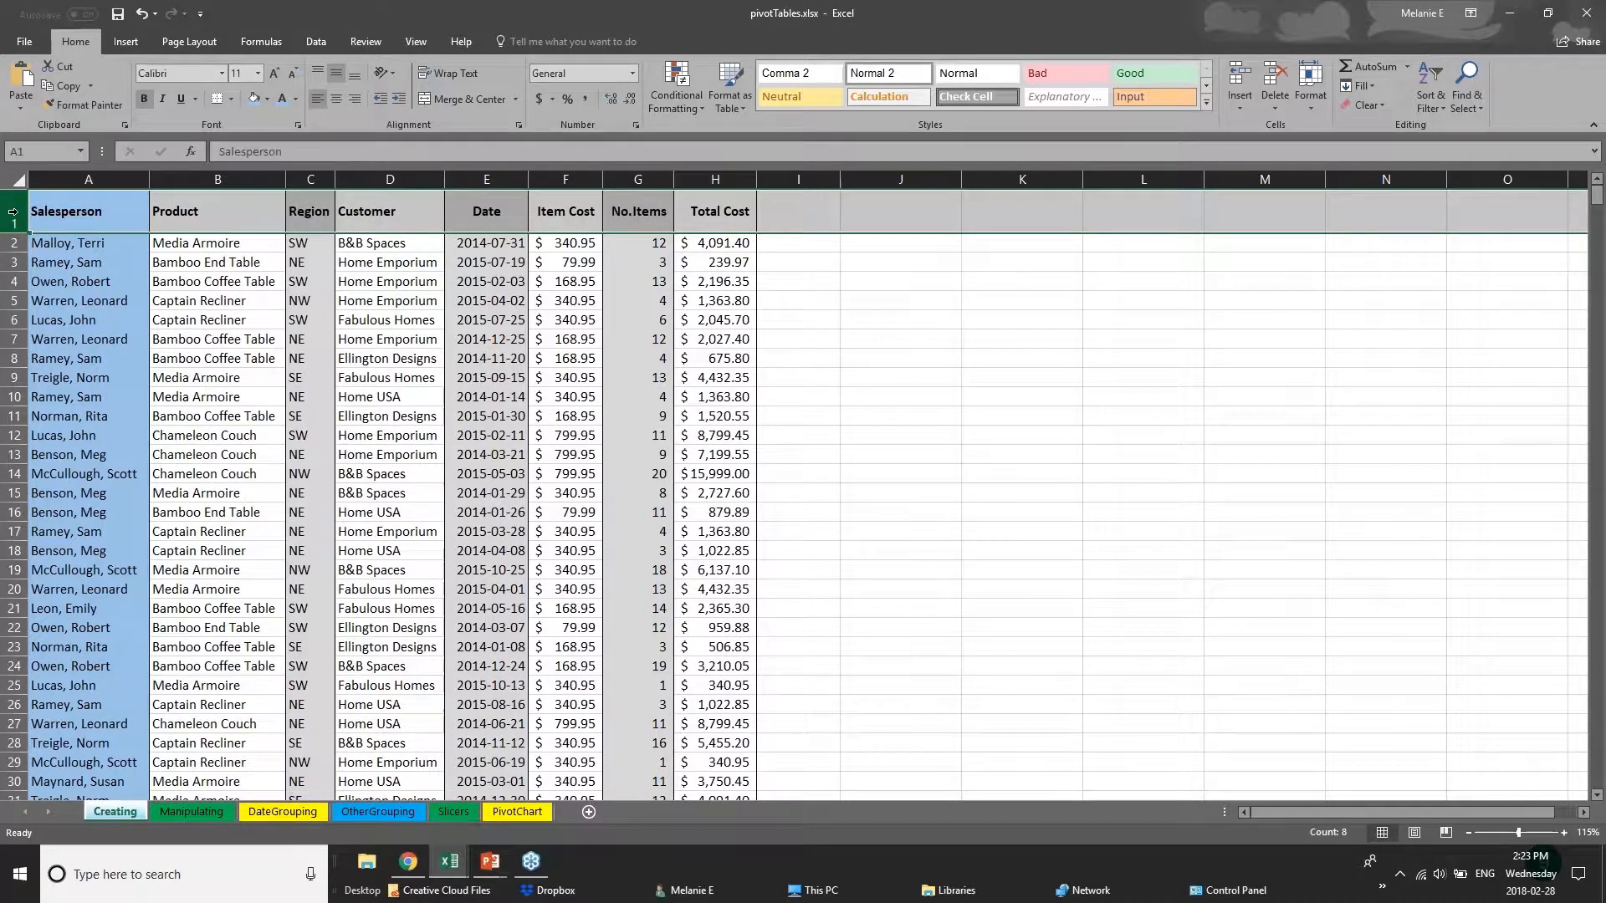
click(231, 98)
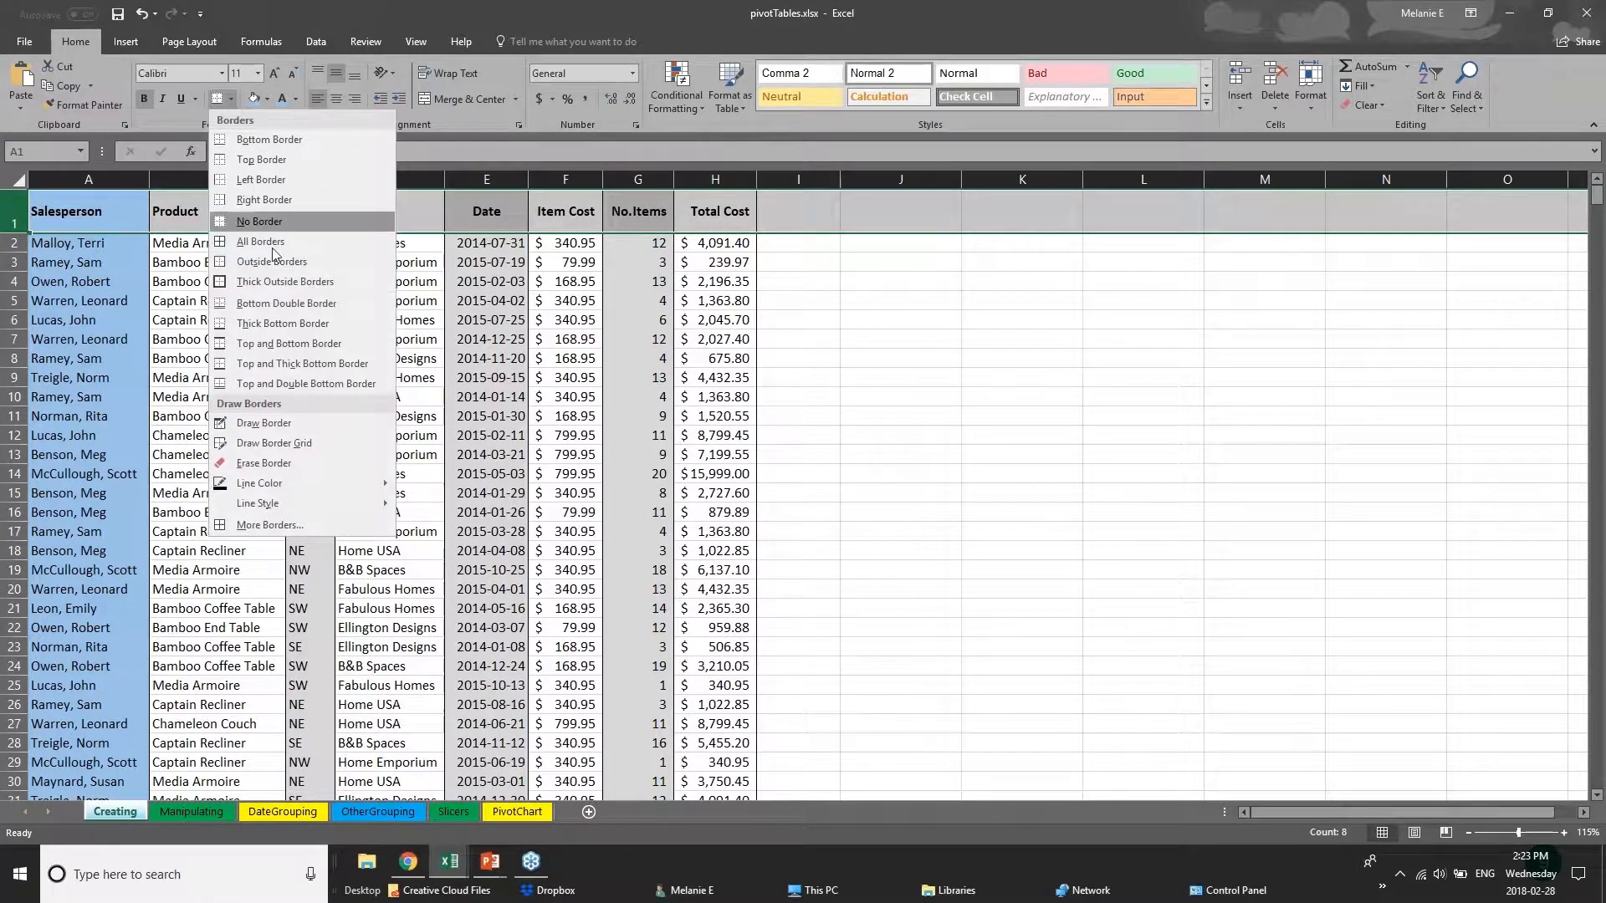
click(222, 331)
drag(98, 219, 721, 211)
click(375, 505)
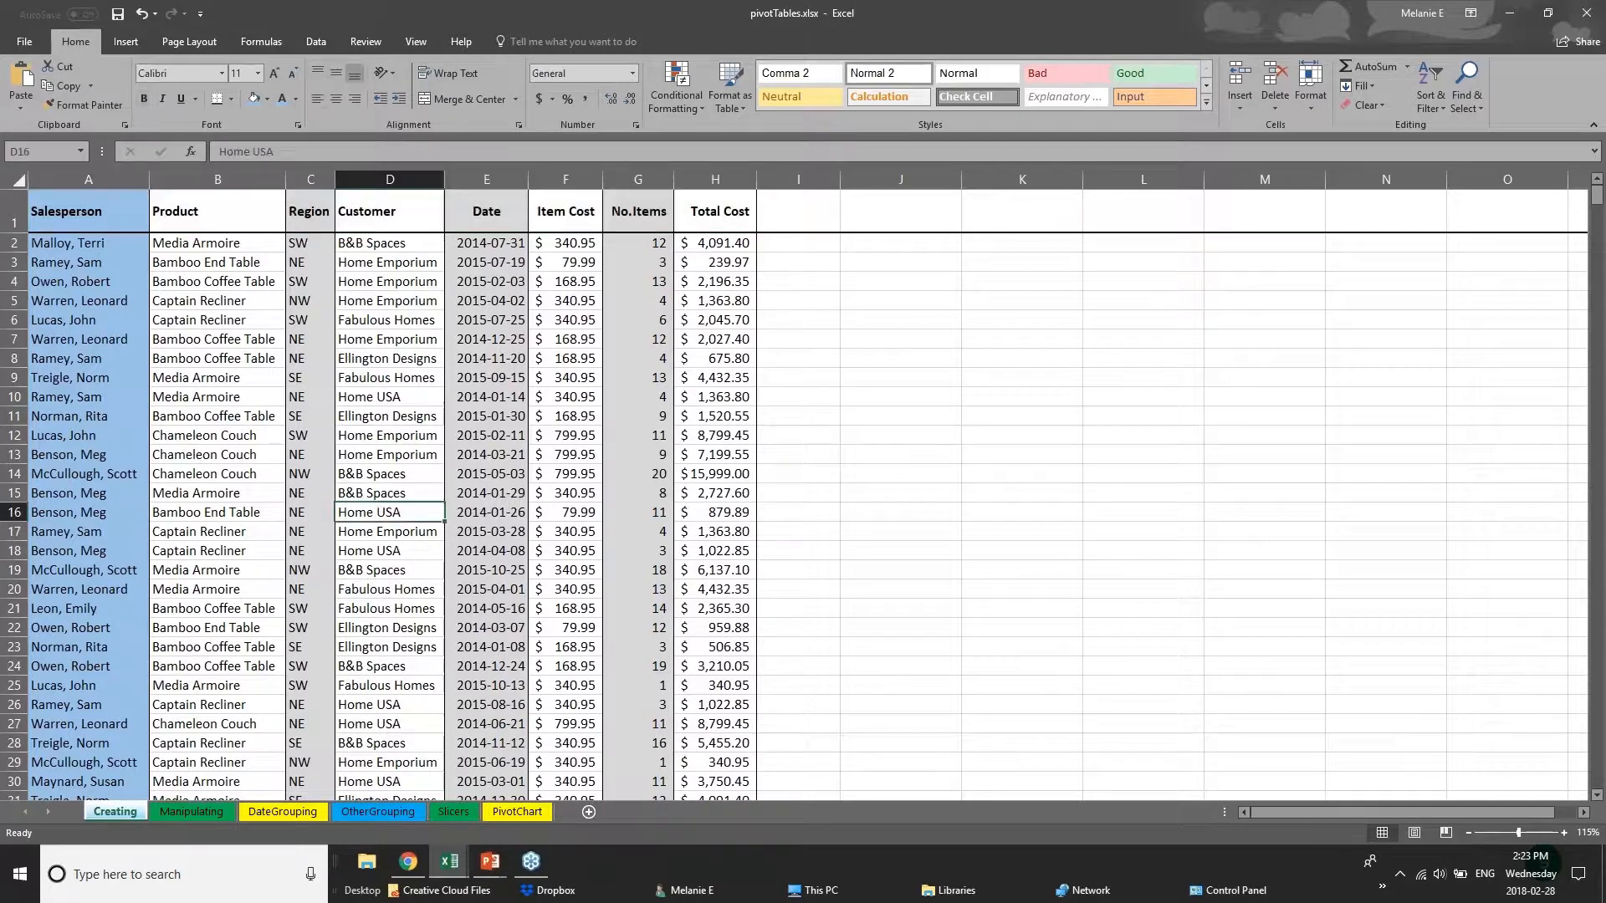
Look through the rest of the records and the Manipulating, DateGrouping, OtherGrouping, Slicers and PivotChart sheets.
scroll(115, 665, down, 14)
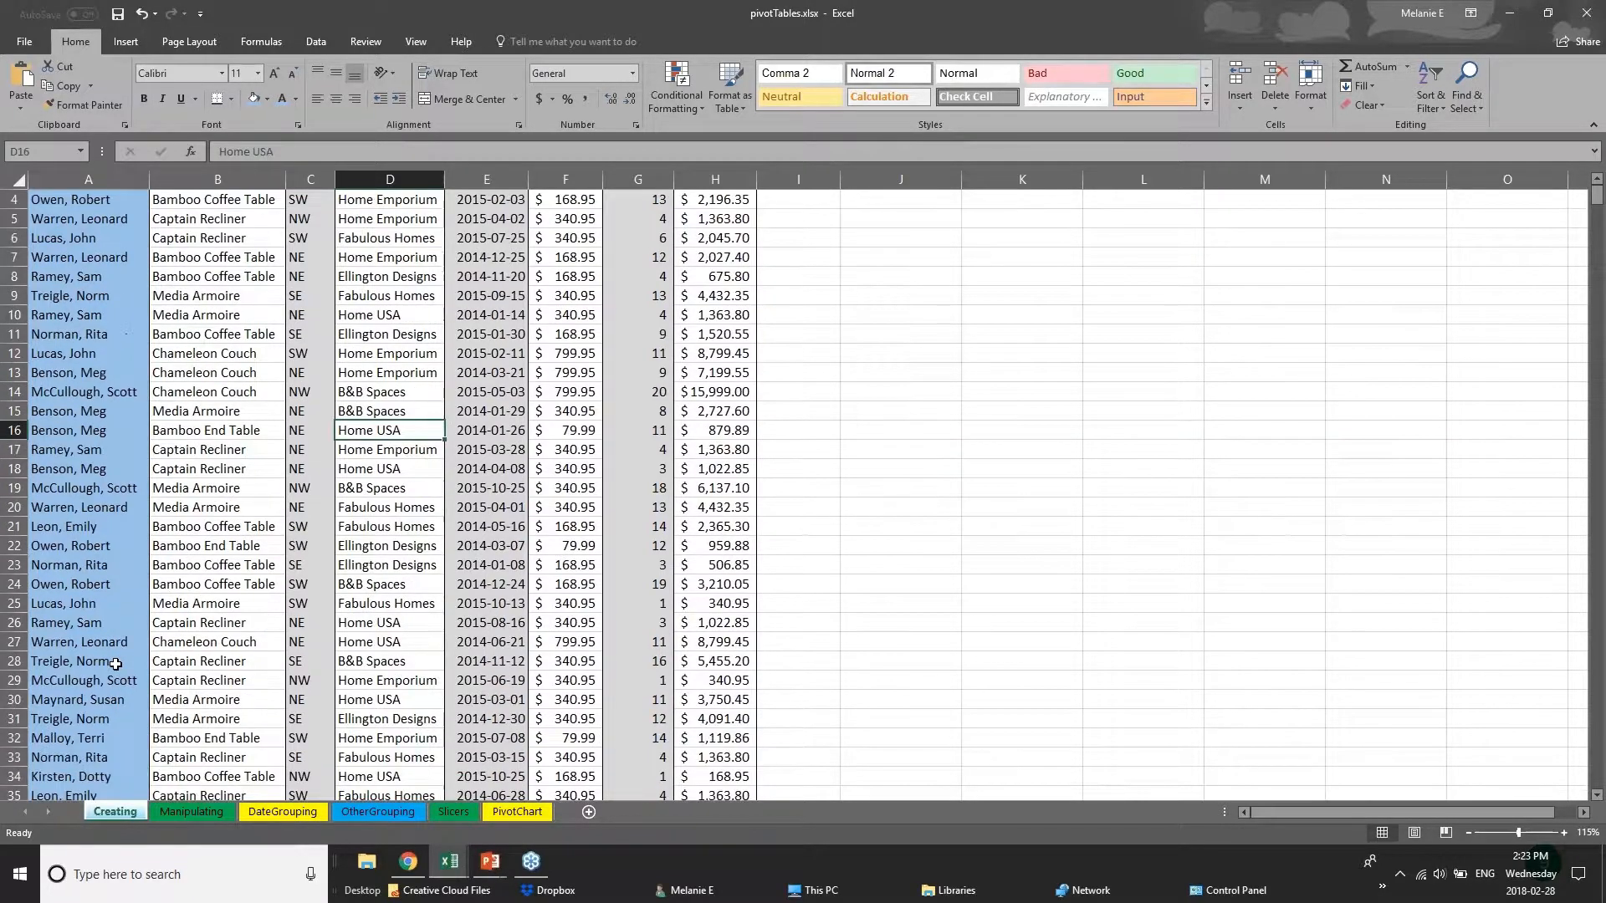
scroll(116, 665, down, 10)
click(200, 813)
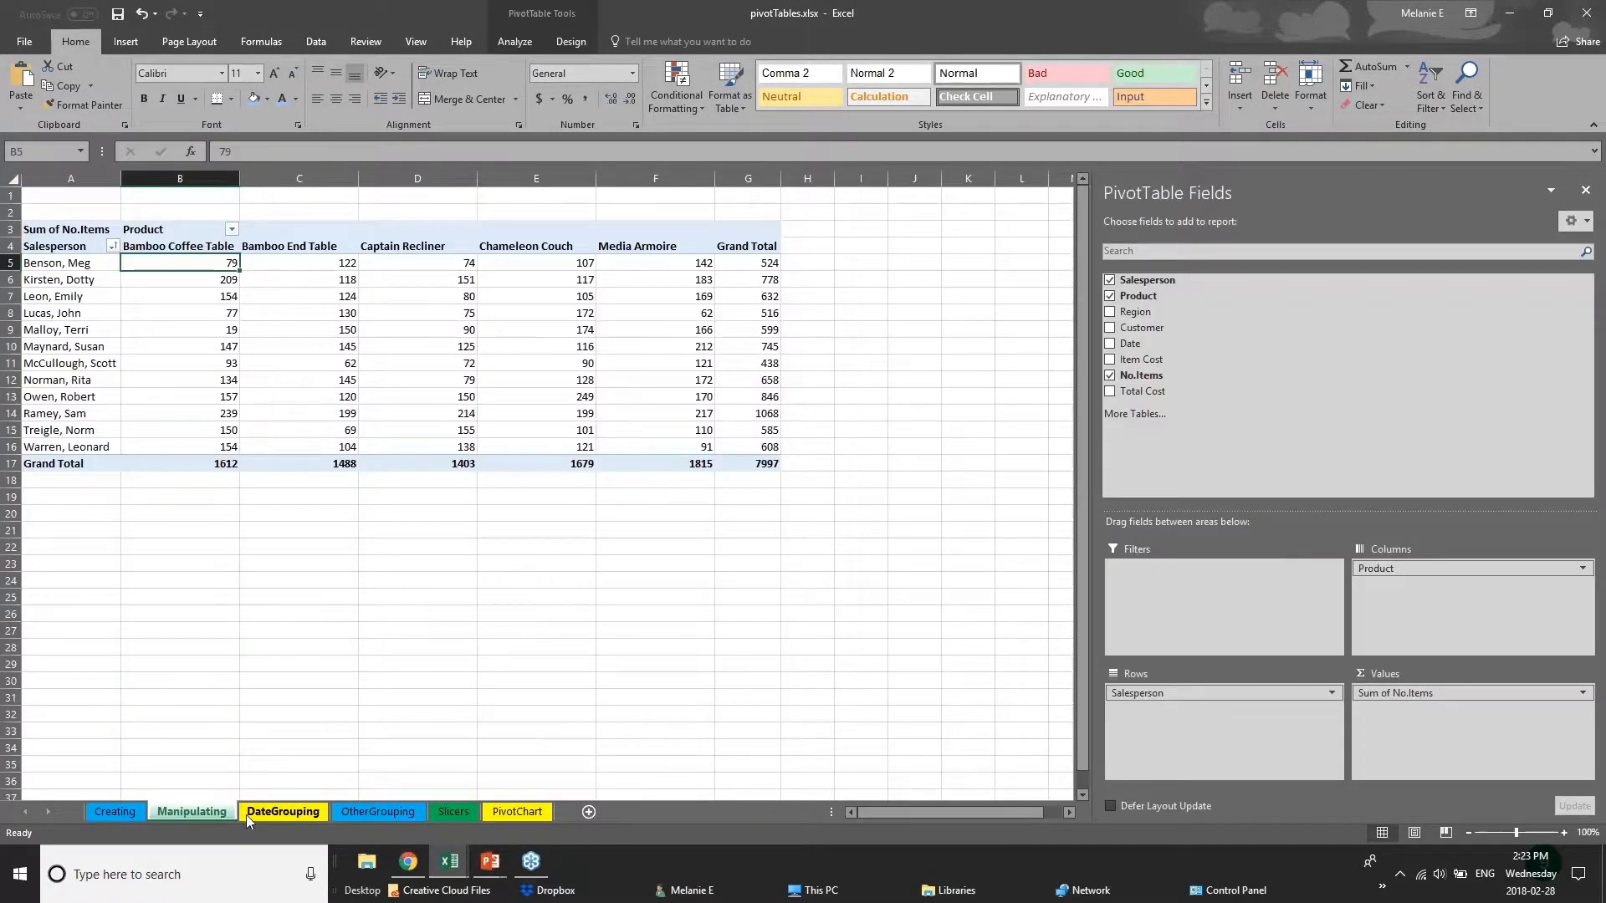
click(270, 813)
click(359, 813)
click(454, 813)
click(500, 812)
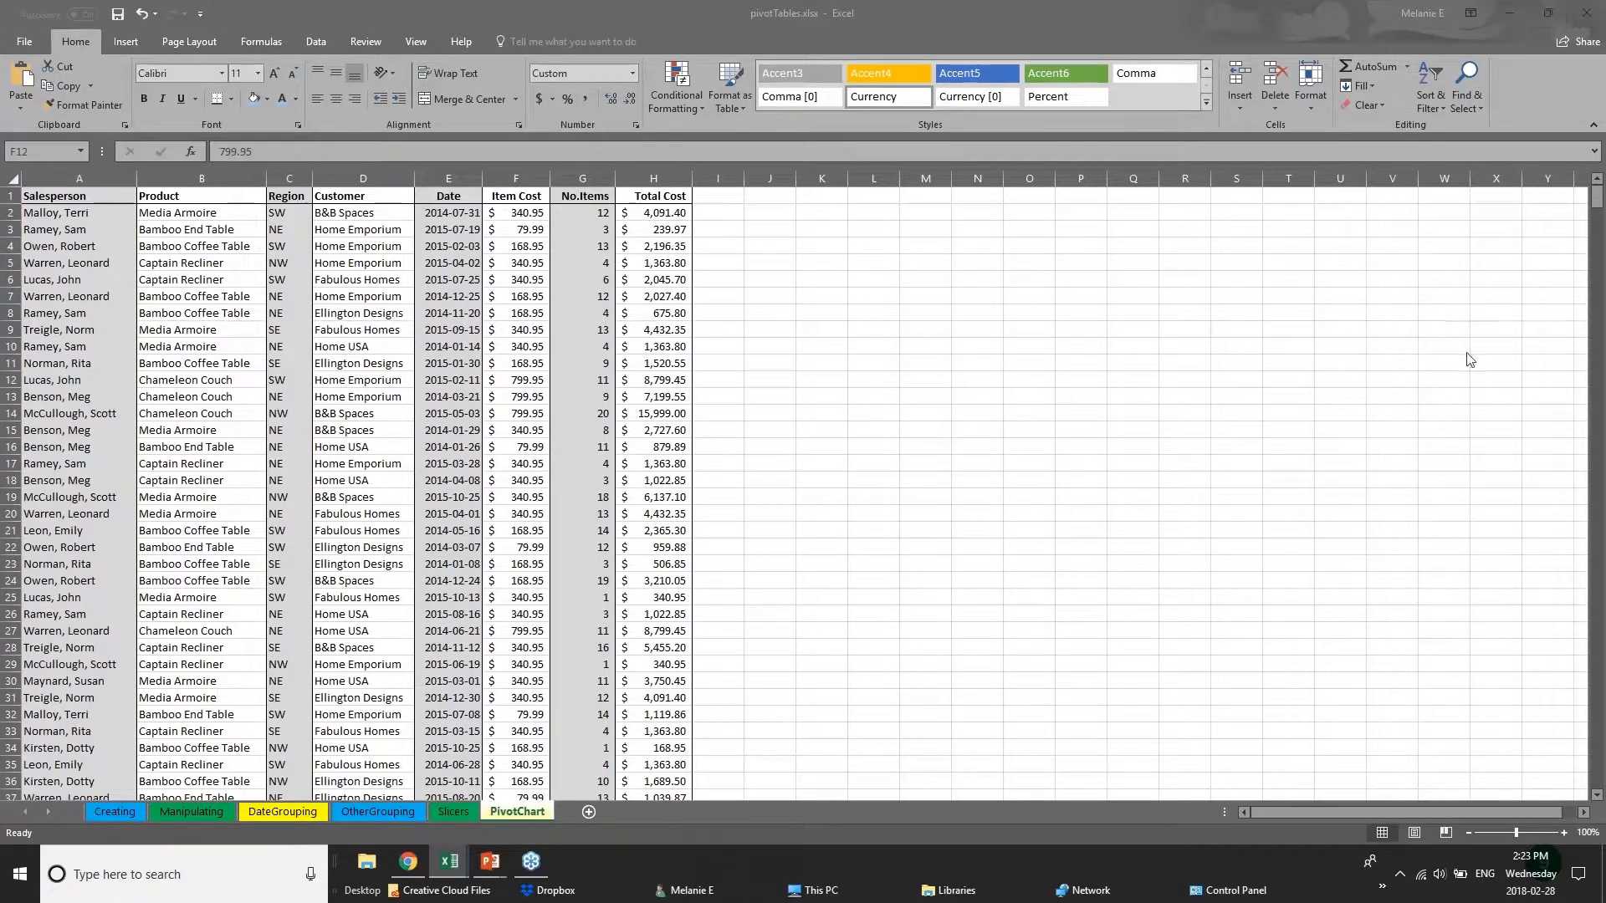
Switch to the 01 - Examples.xlsx workbook and highlight the 2017 Budget sheet's quarter columns, Gross Revenue row and month headings.
mouse_move(454, 863)
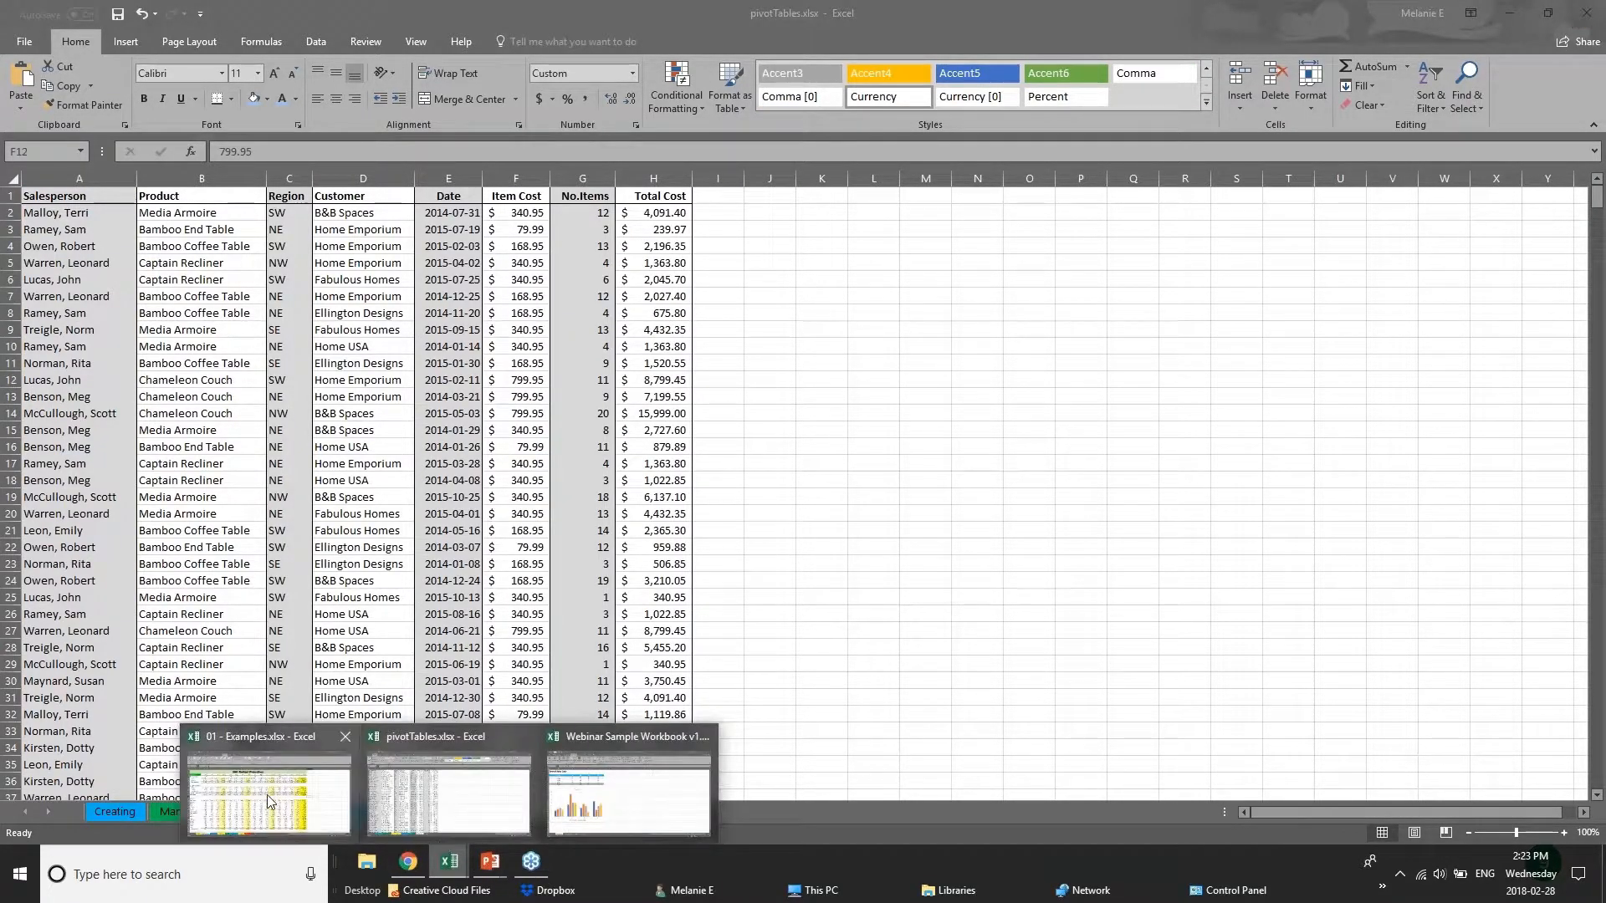
click(267, 795)
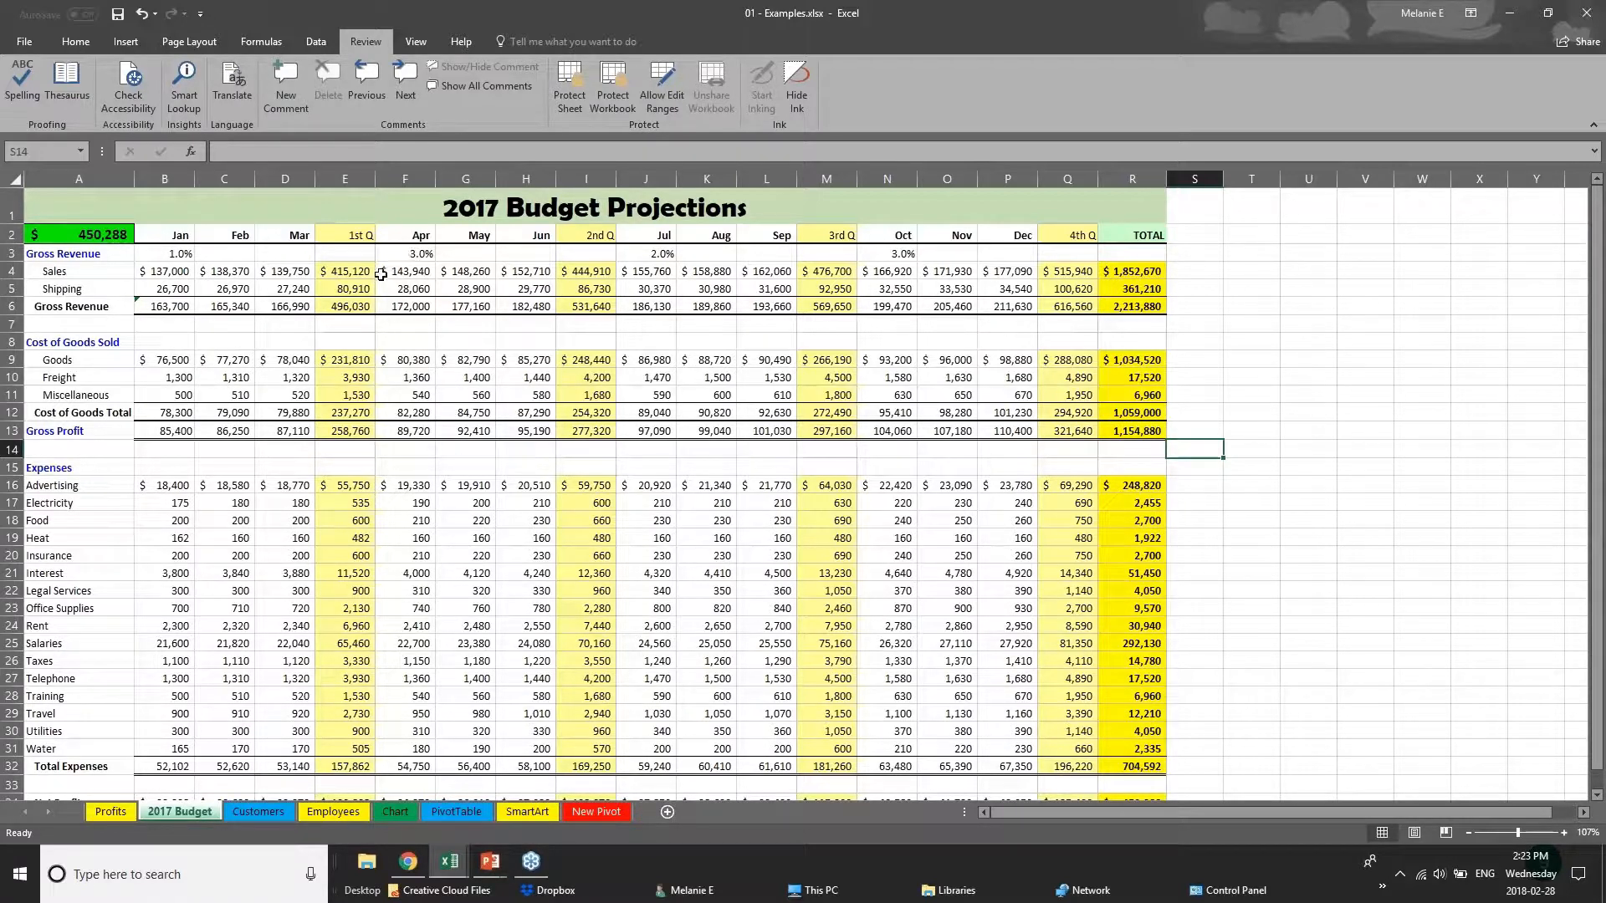
click(346, 176)
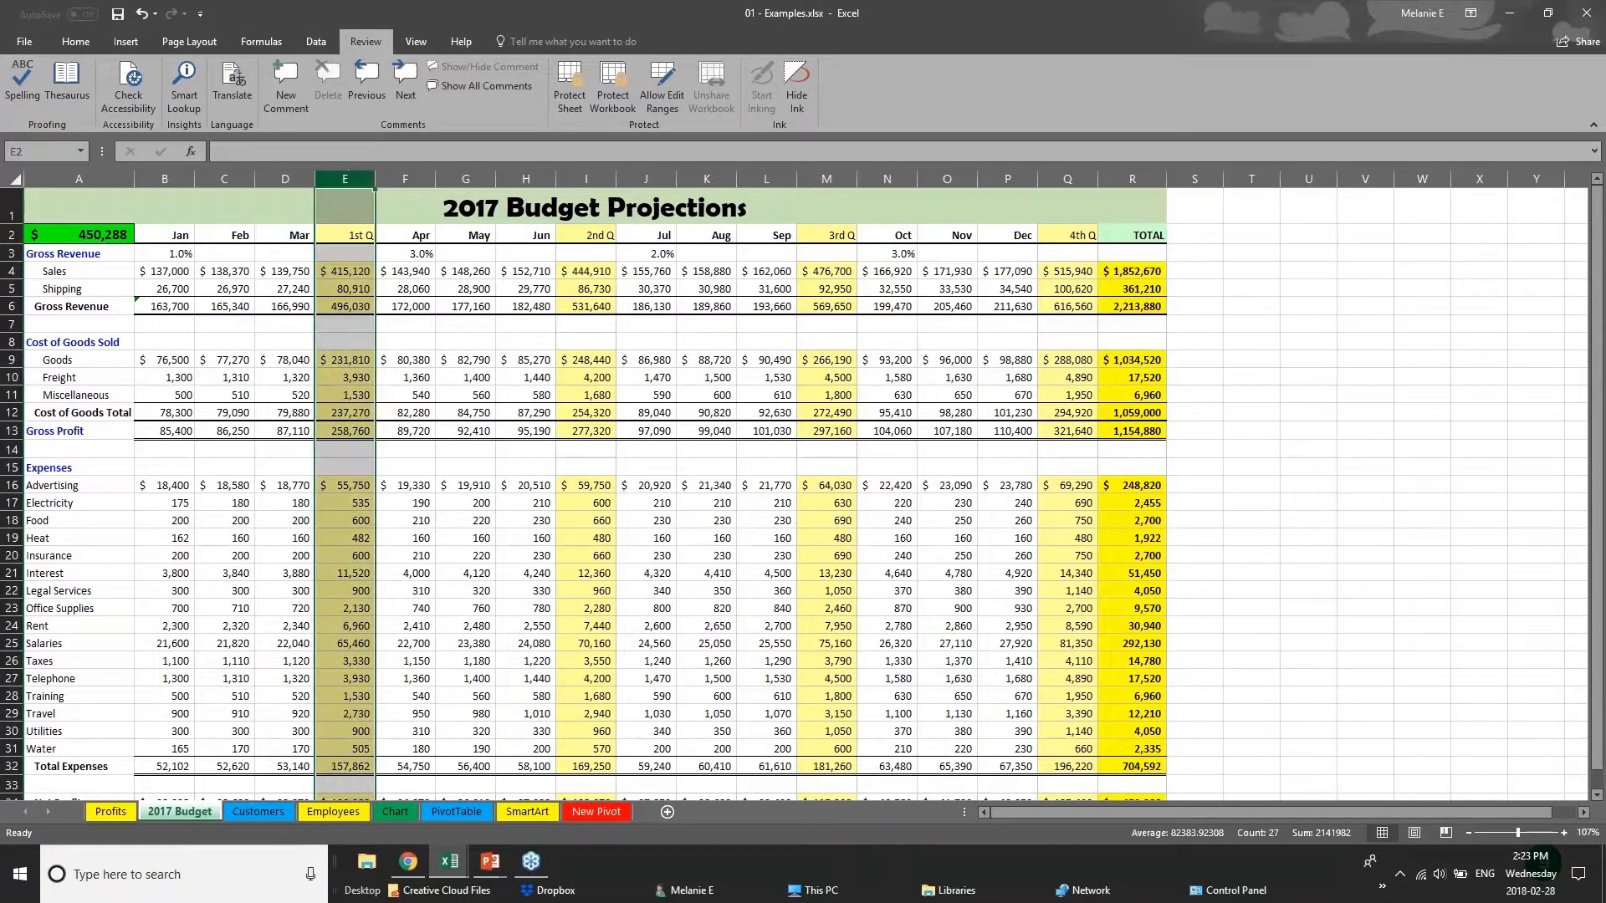
click(594, 174)
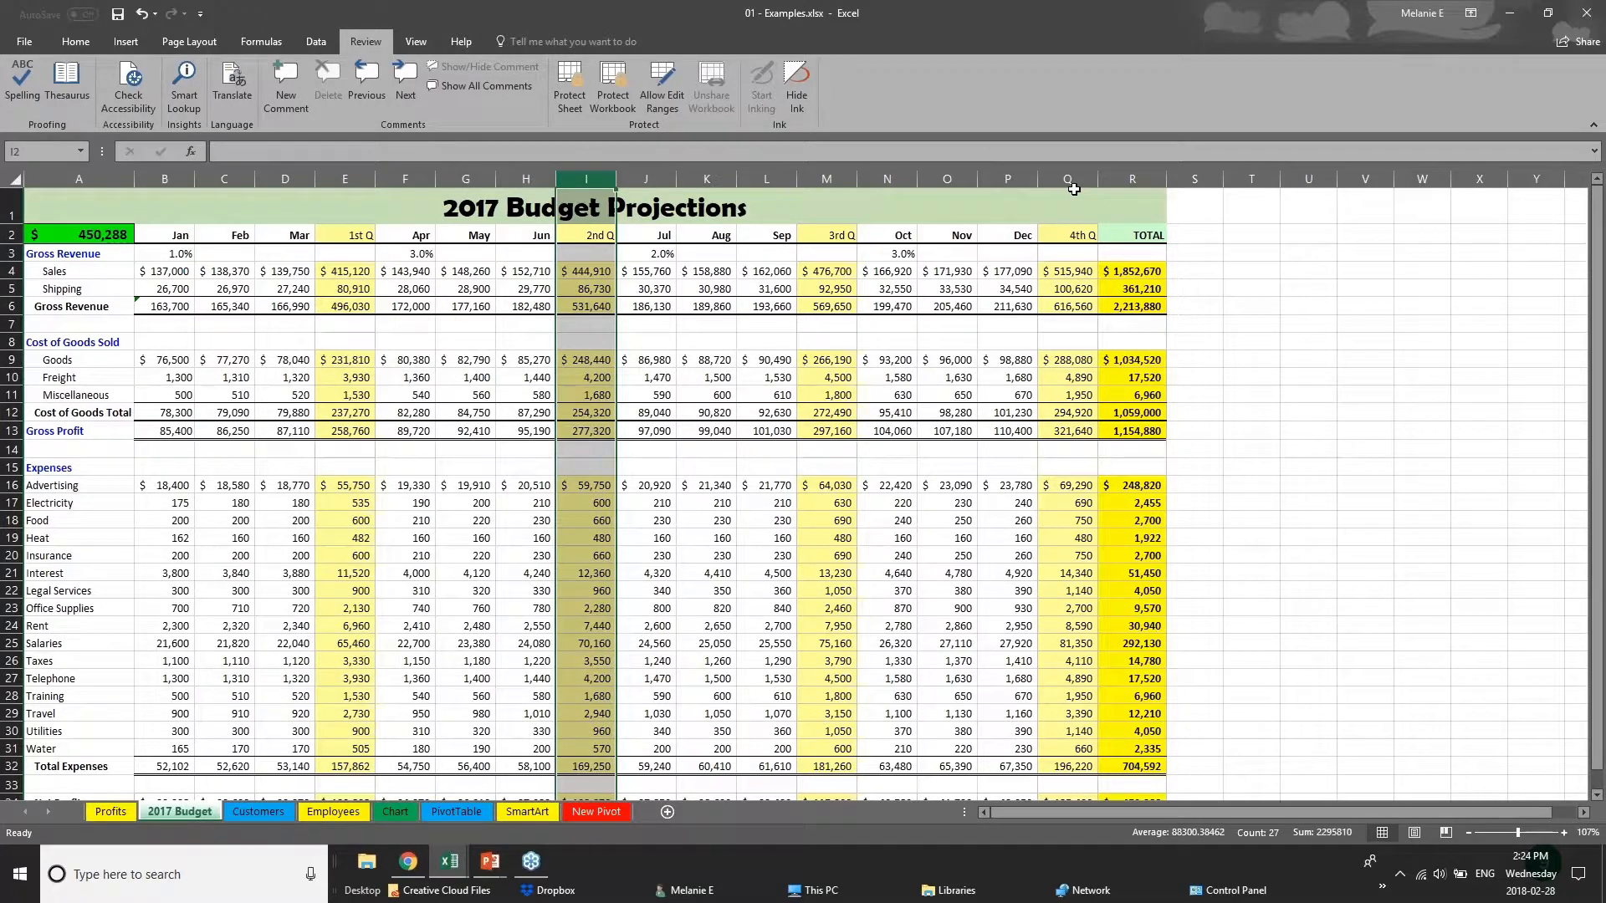
click(1069, 176)
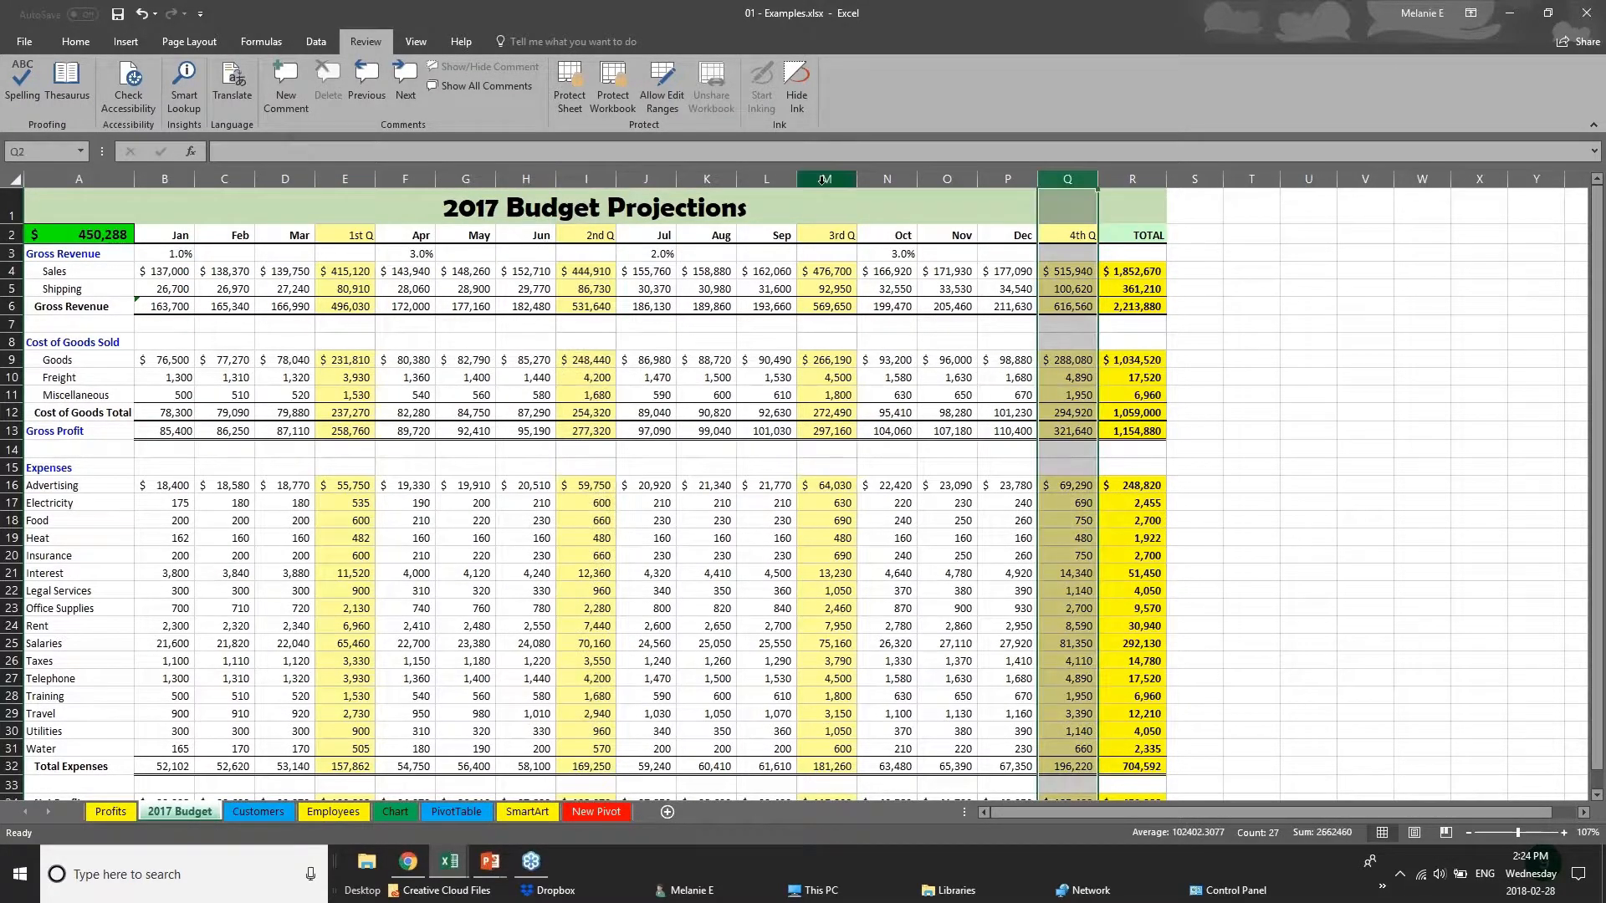
click(824, 178)
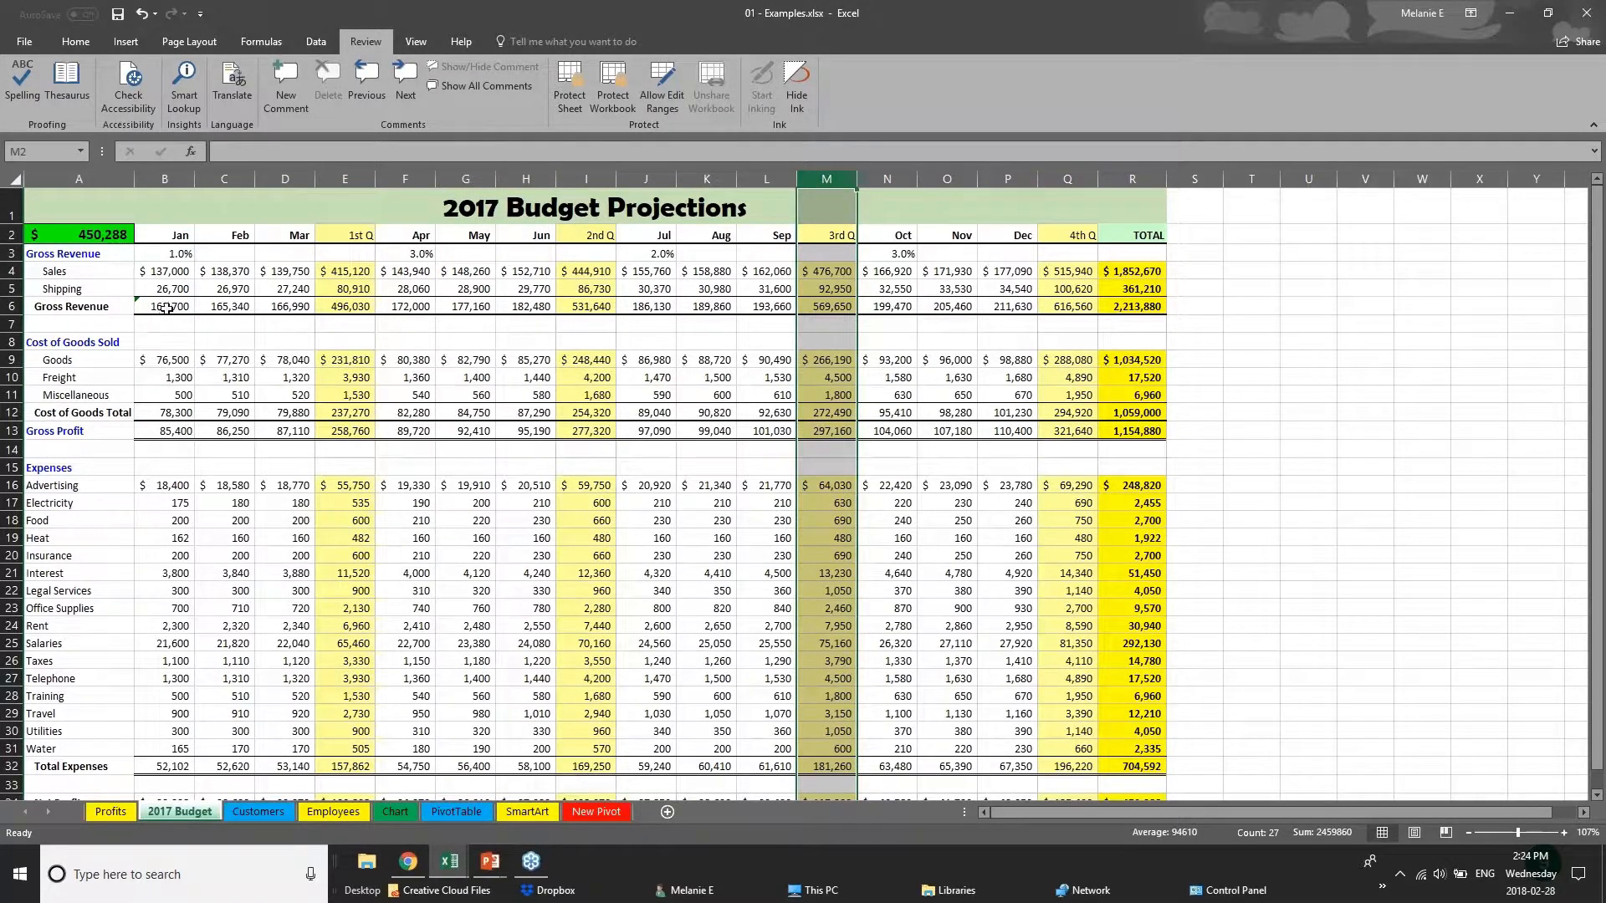
drag(167, 310, 1137, 306)
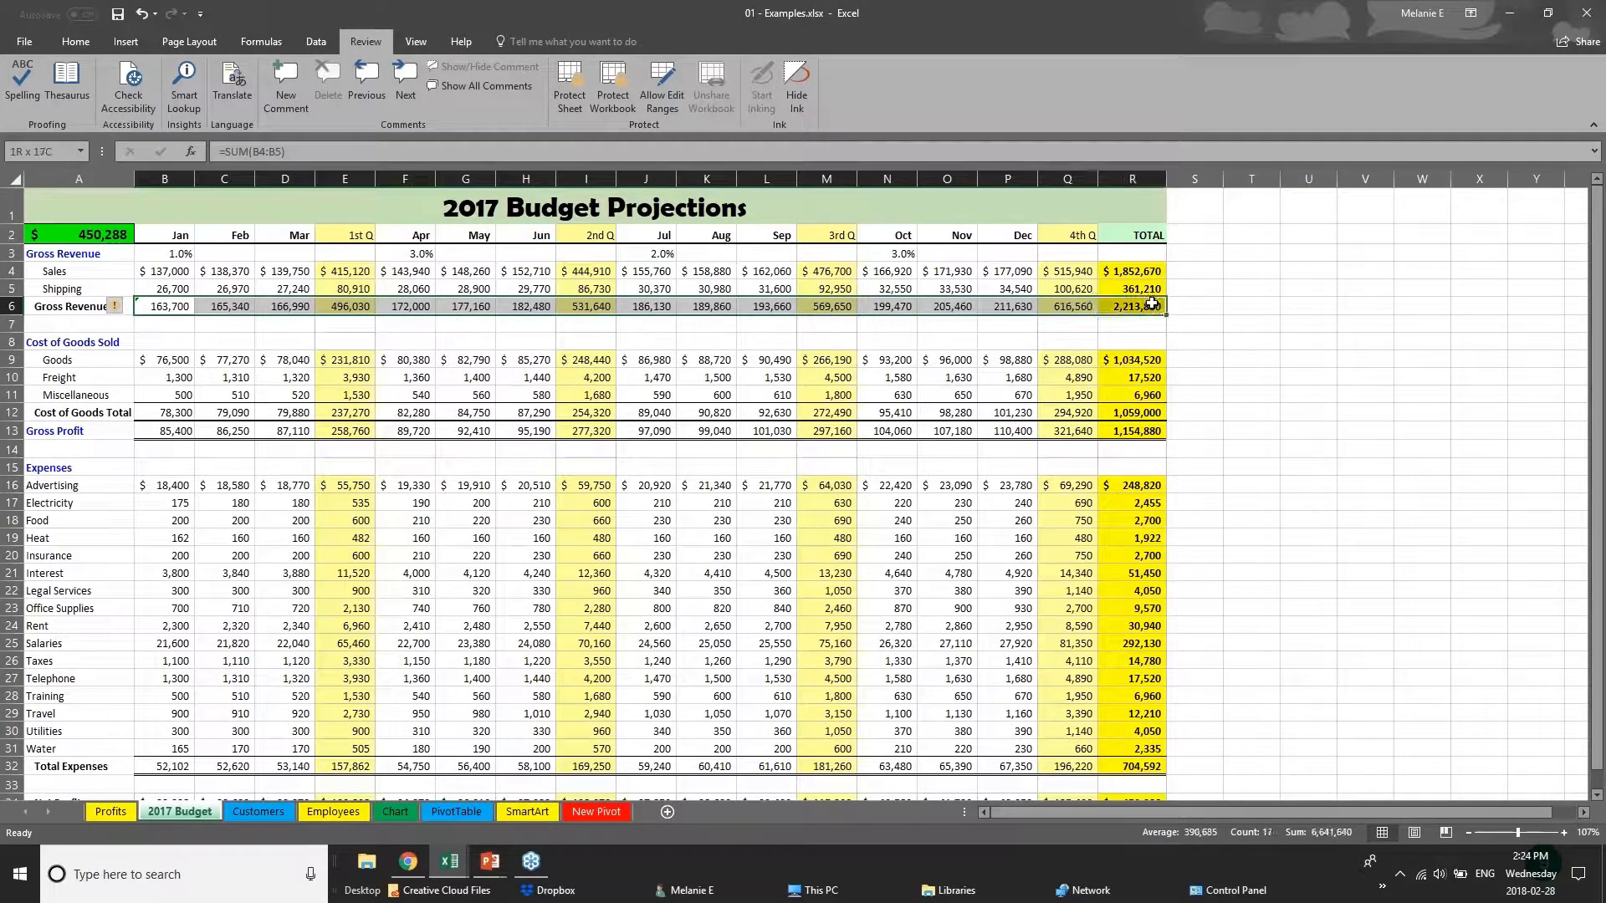
drag(186, 237, 1130, 232)
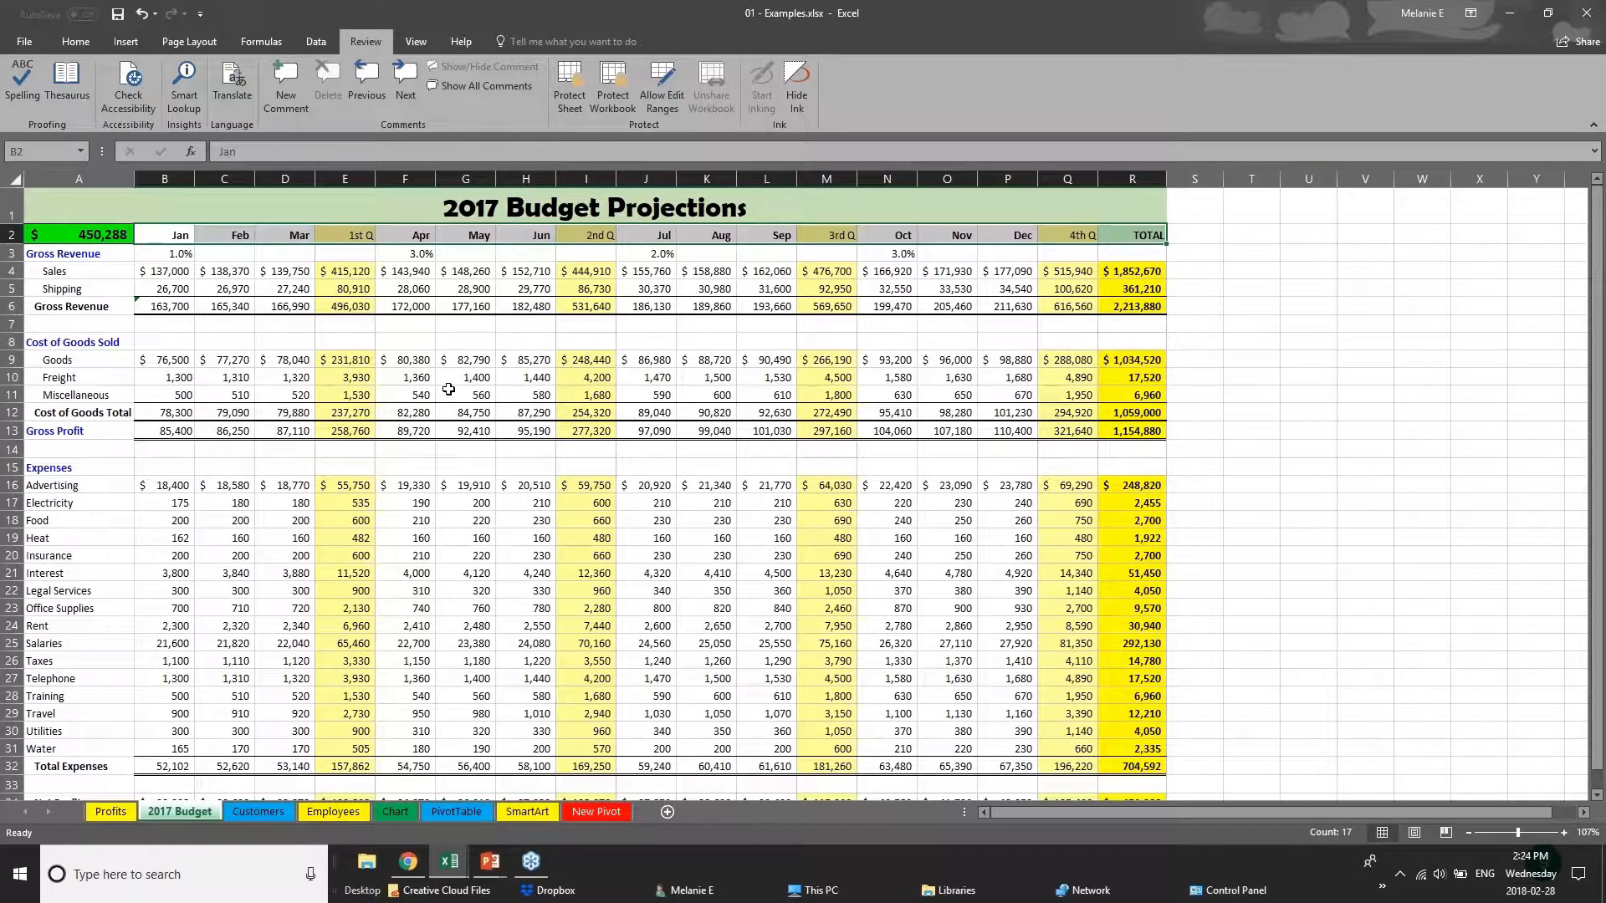
Remove the borders from the entire 2017 Budget sheet with the No Border option.
click(17, 180)
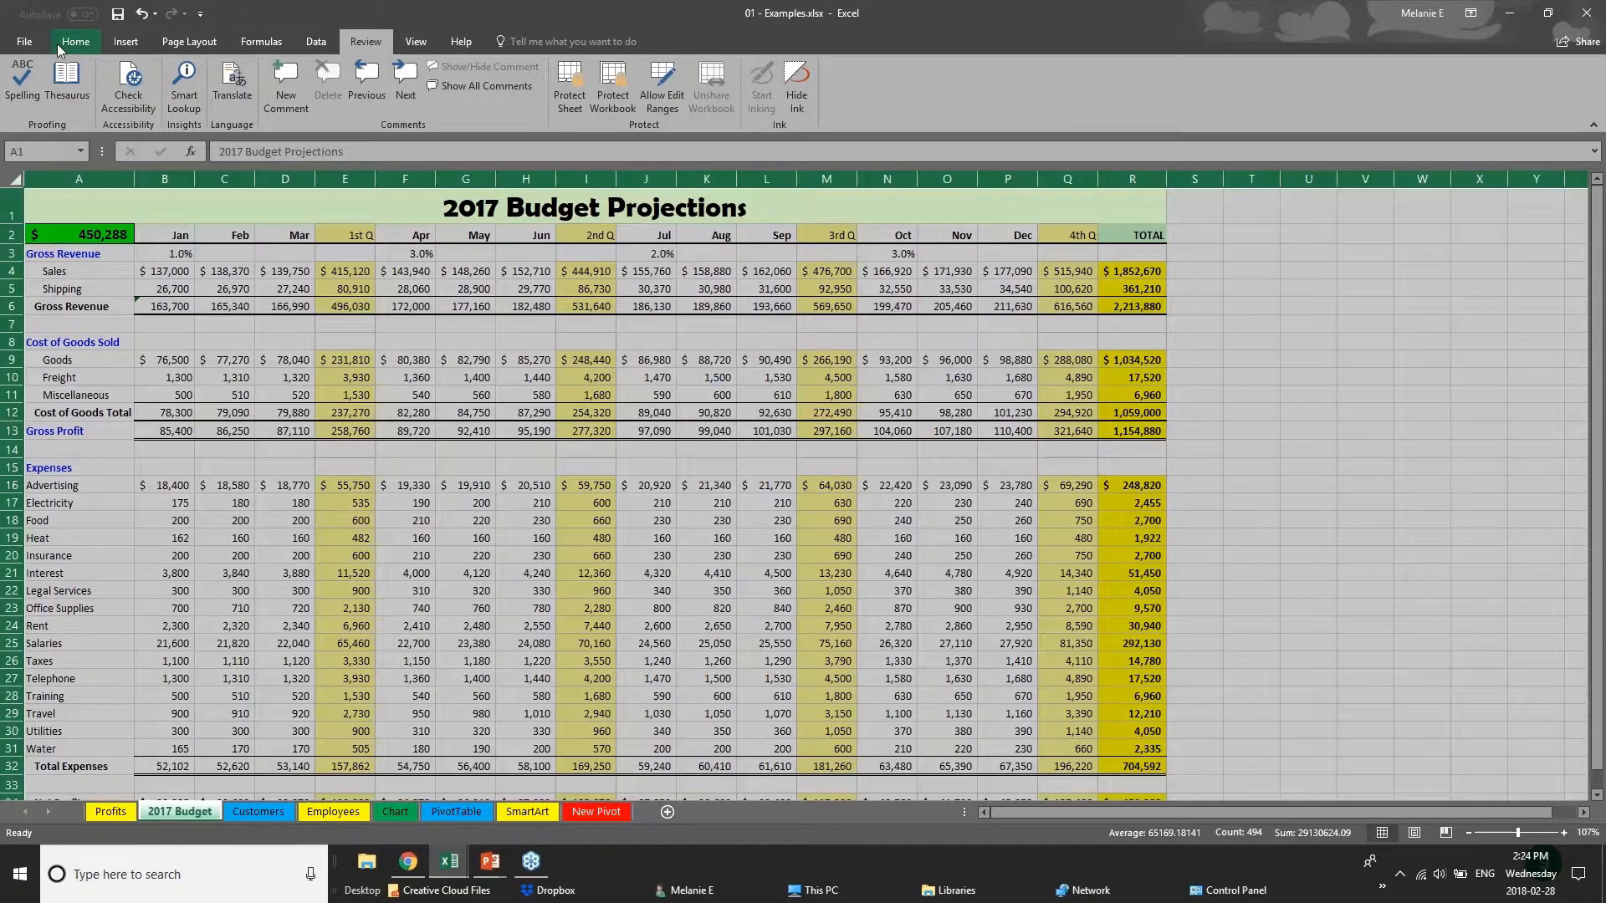
click(56, 43)
click(231, 100)
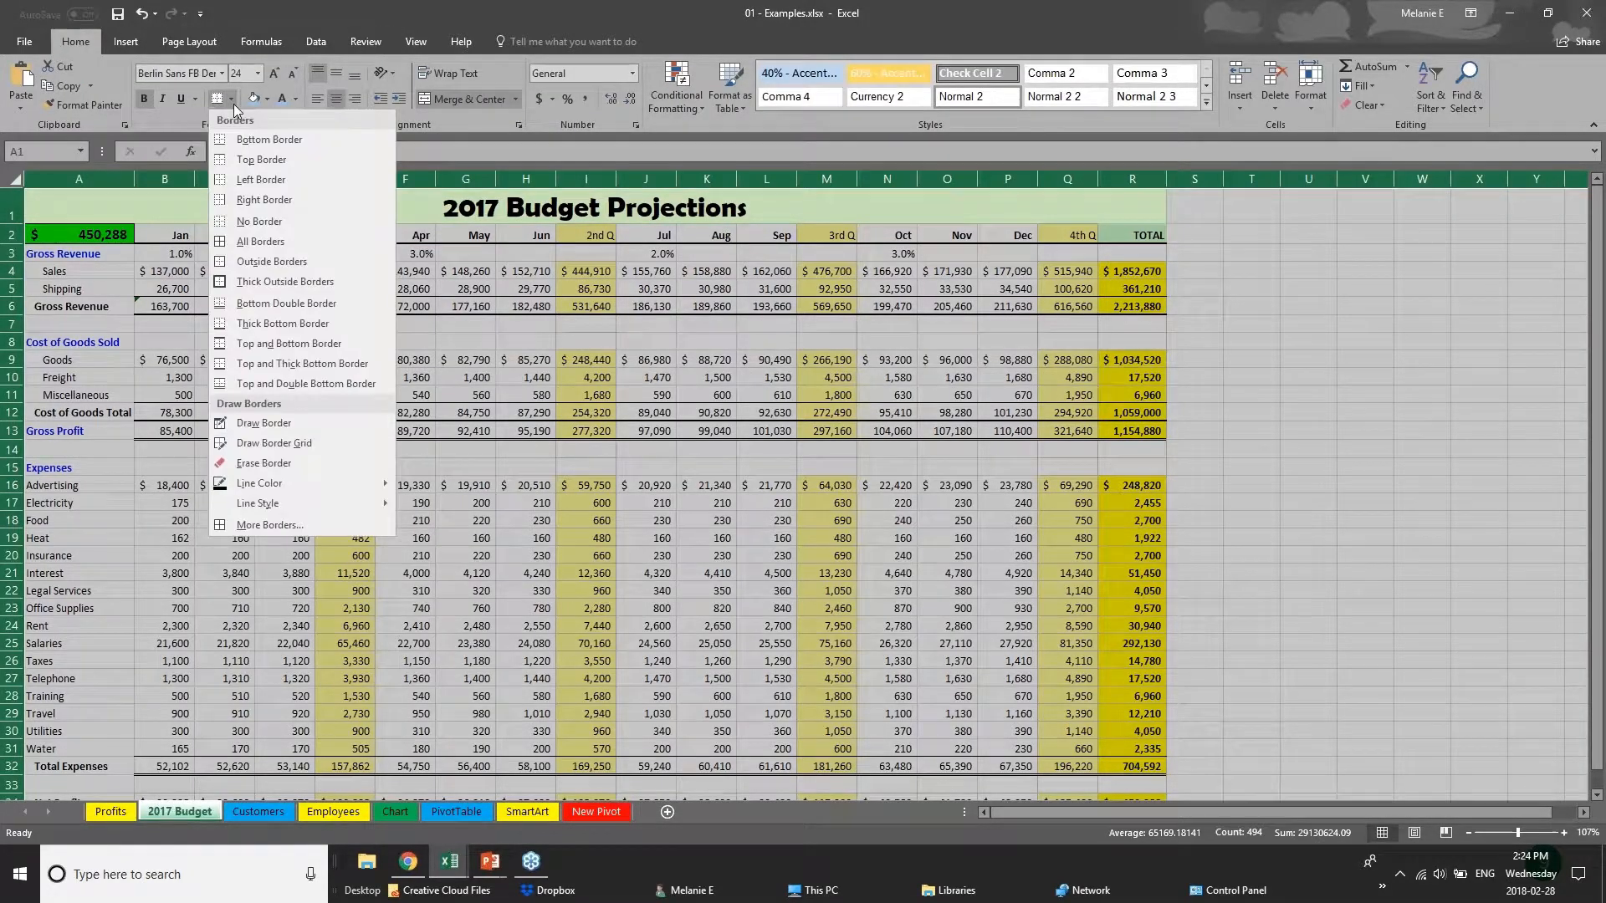
click(274, 222)
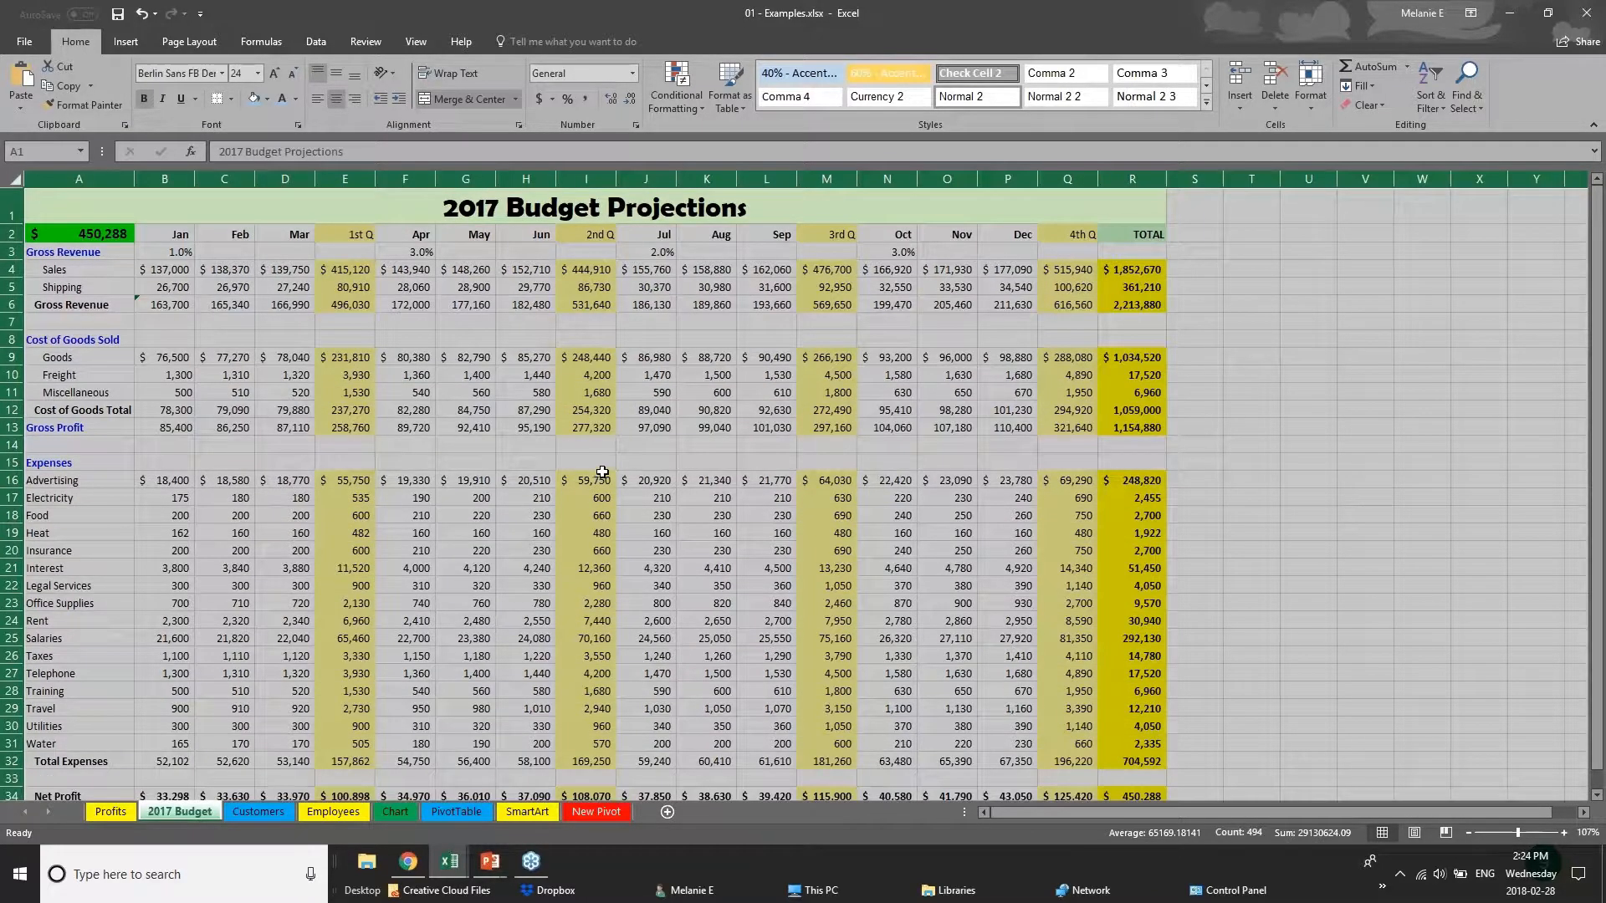
Apply a Top and Bottom Border to the month heading row, B2:R2, on the 2017 Budget sheet.
click(618, 456)
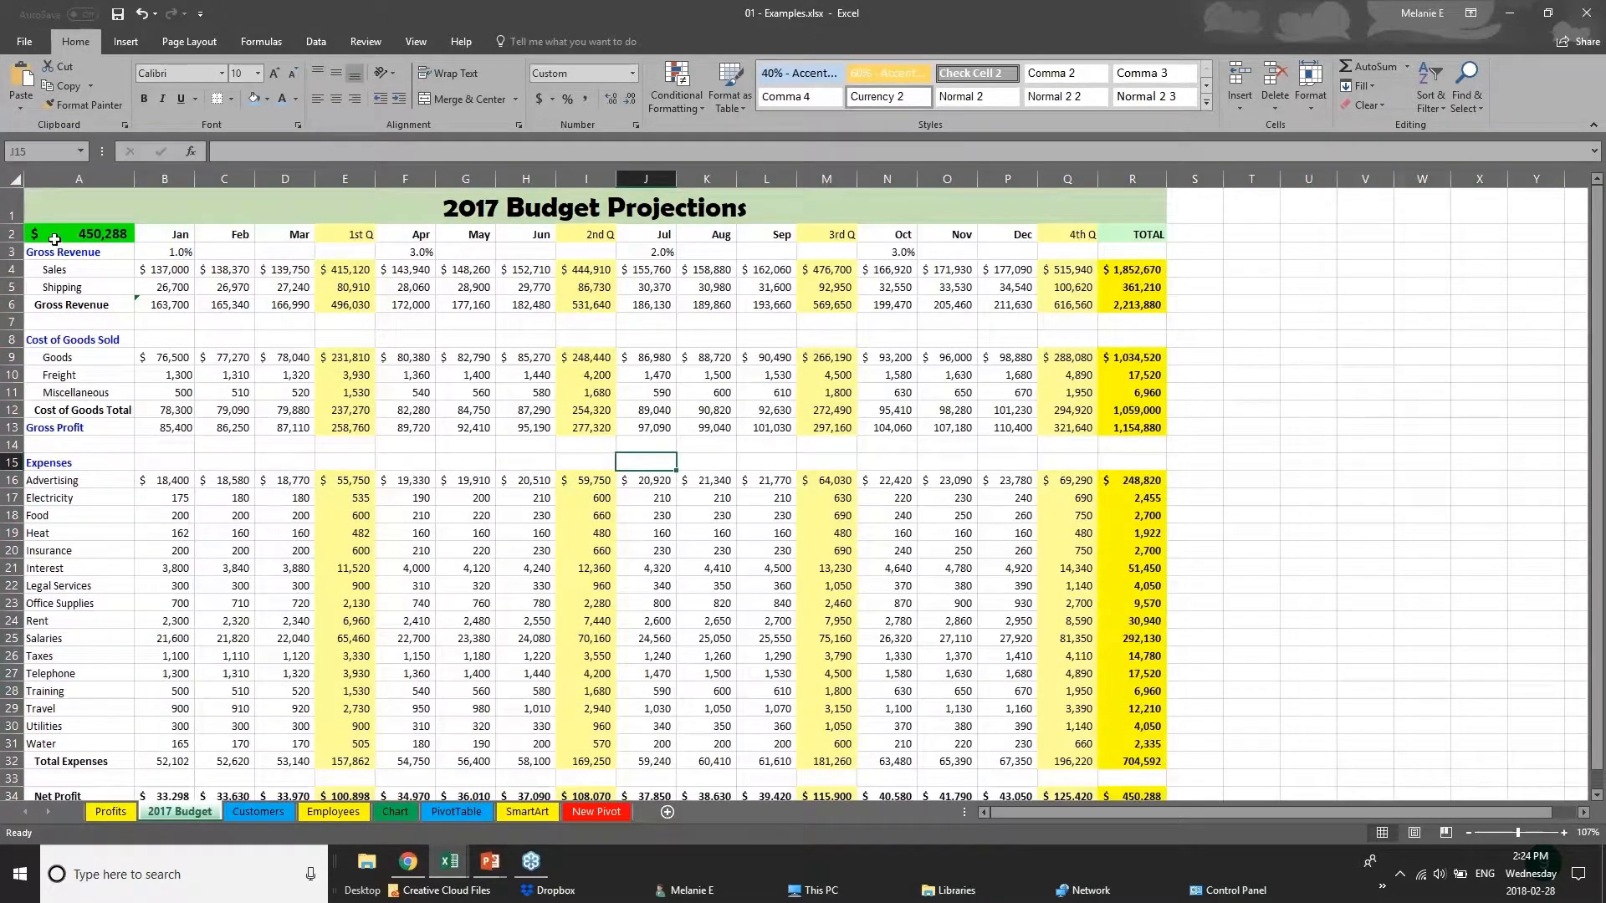
drag(176, 235, 1137, 235)
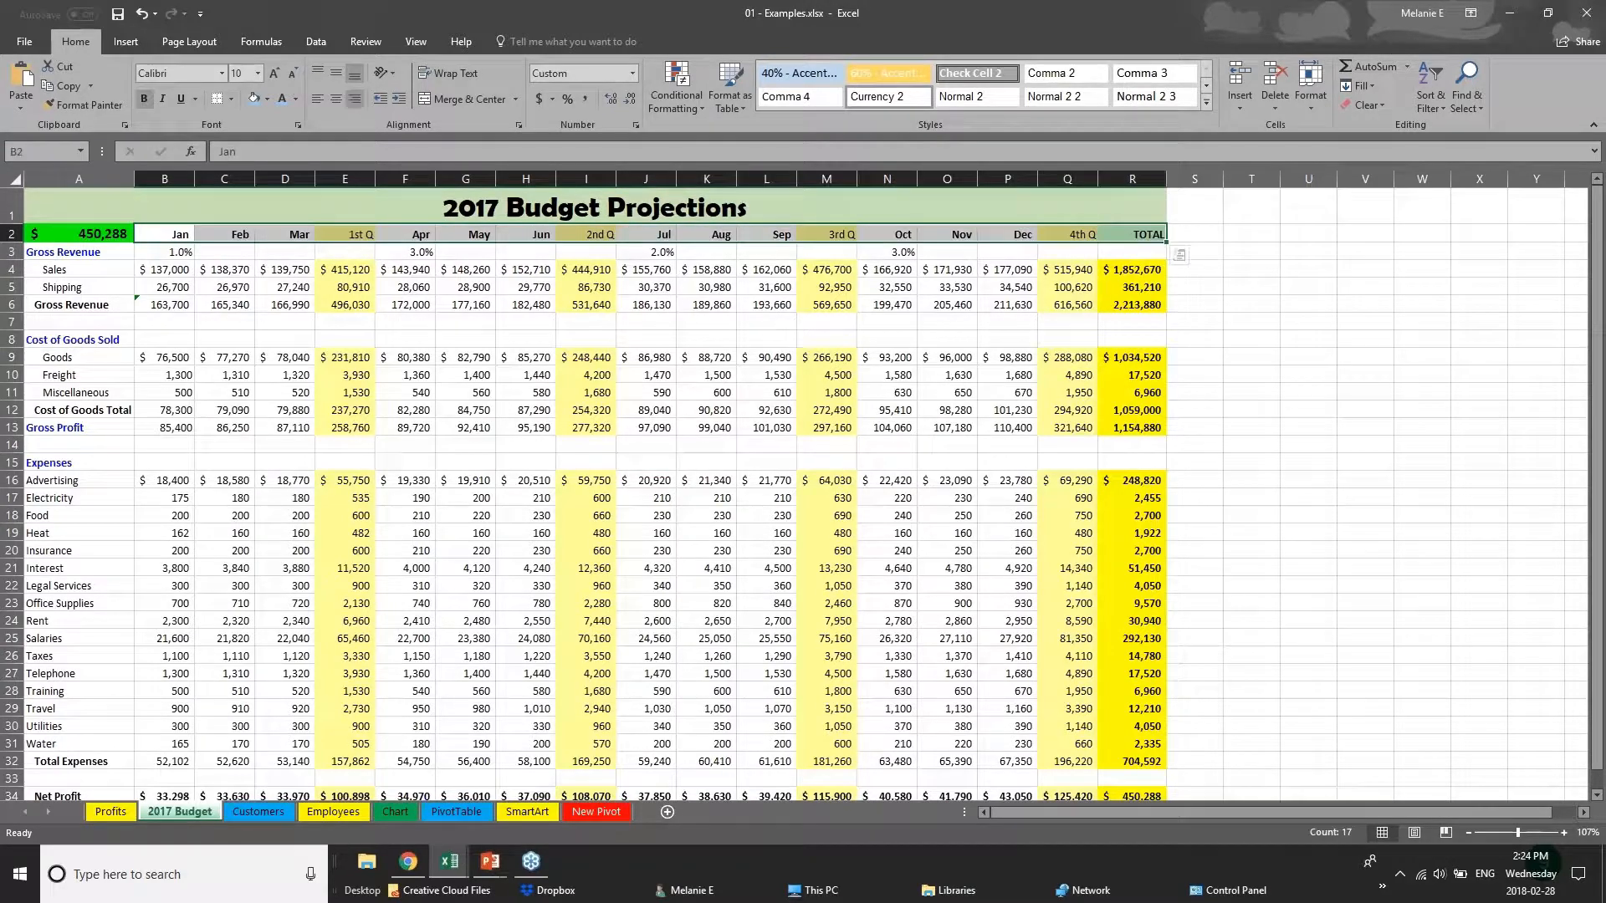
click(232, 99)
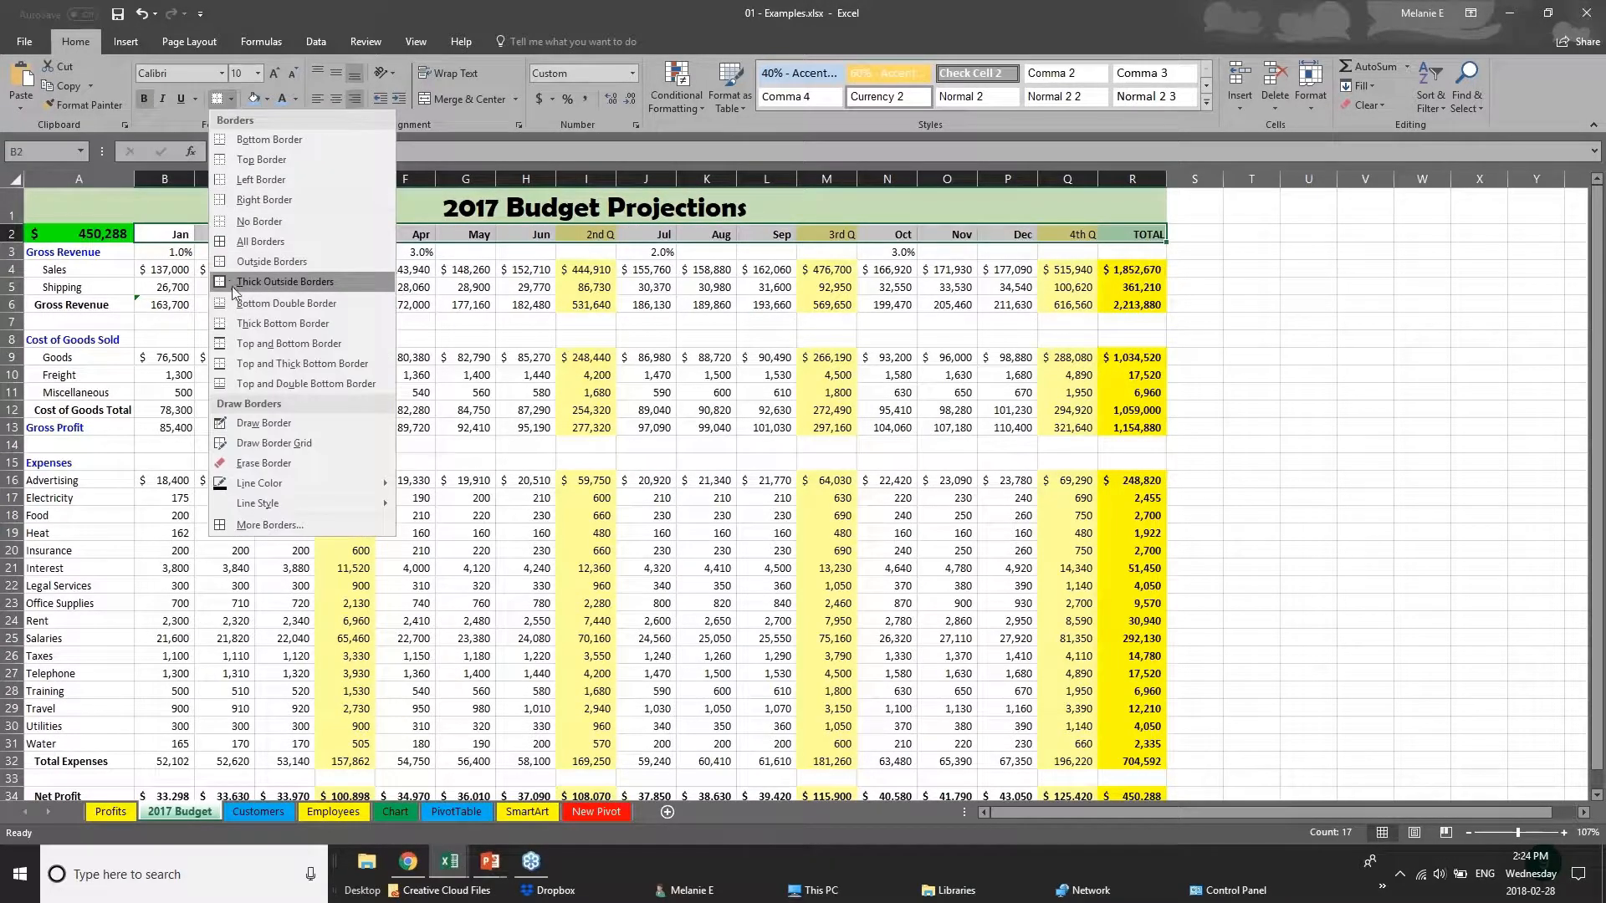
click(251, 347)
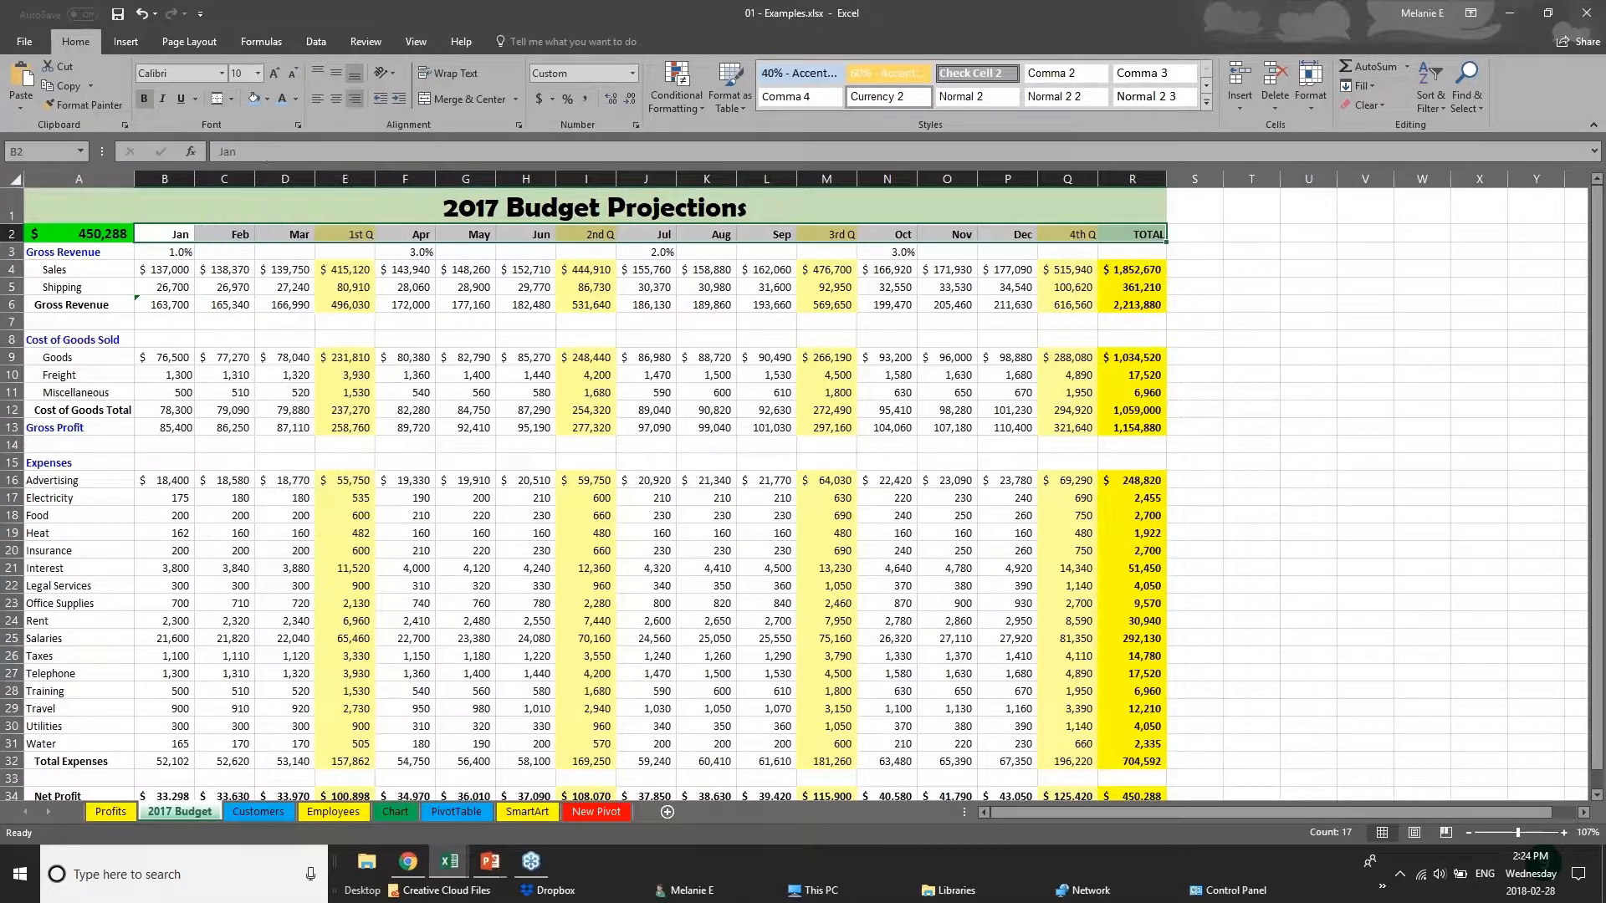
Fill the month heading row from Jan to TOTAL with light blue.
click(255, 102)
click(240, 392)
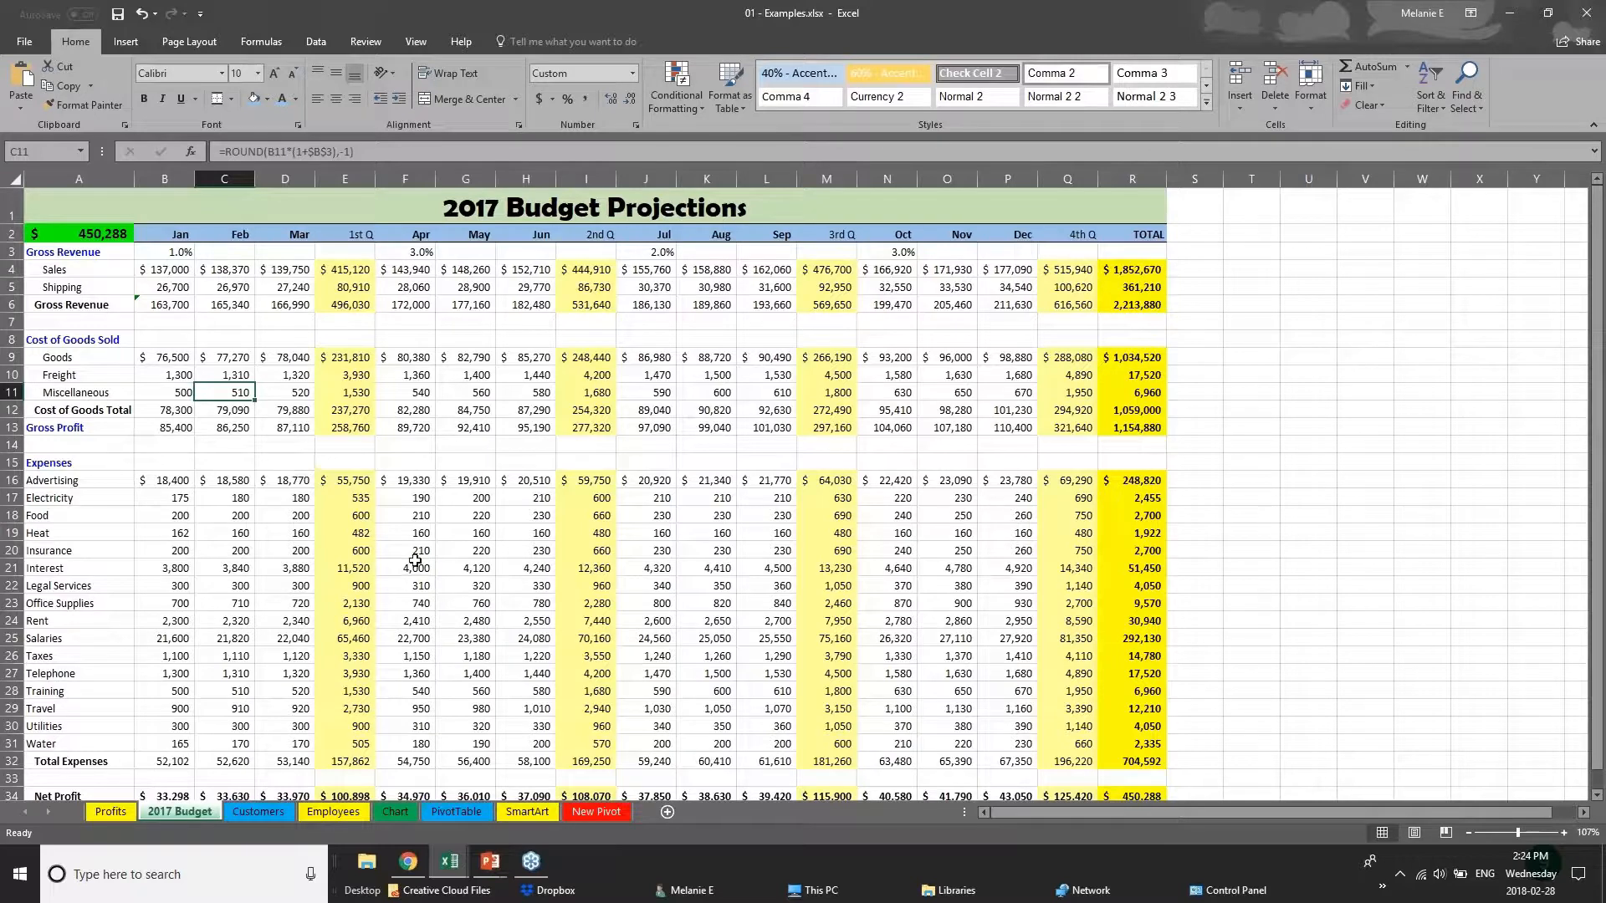
click(252, 300)
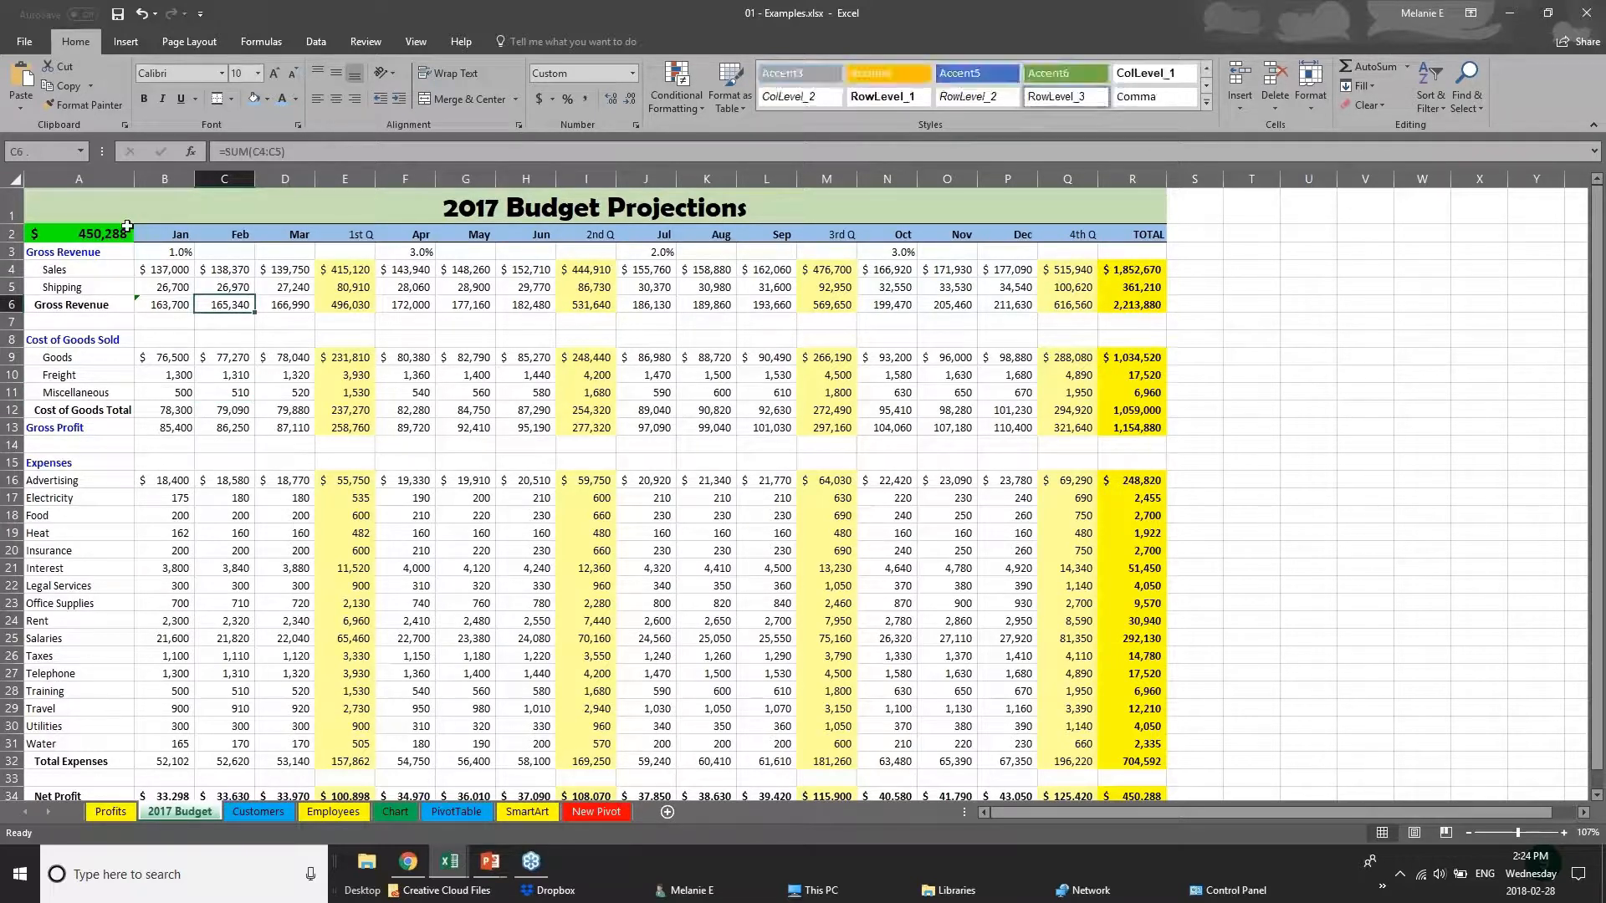
click(293, 215)
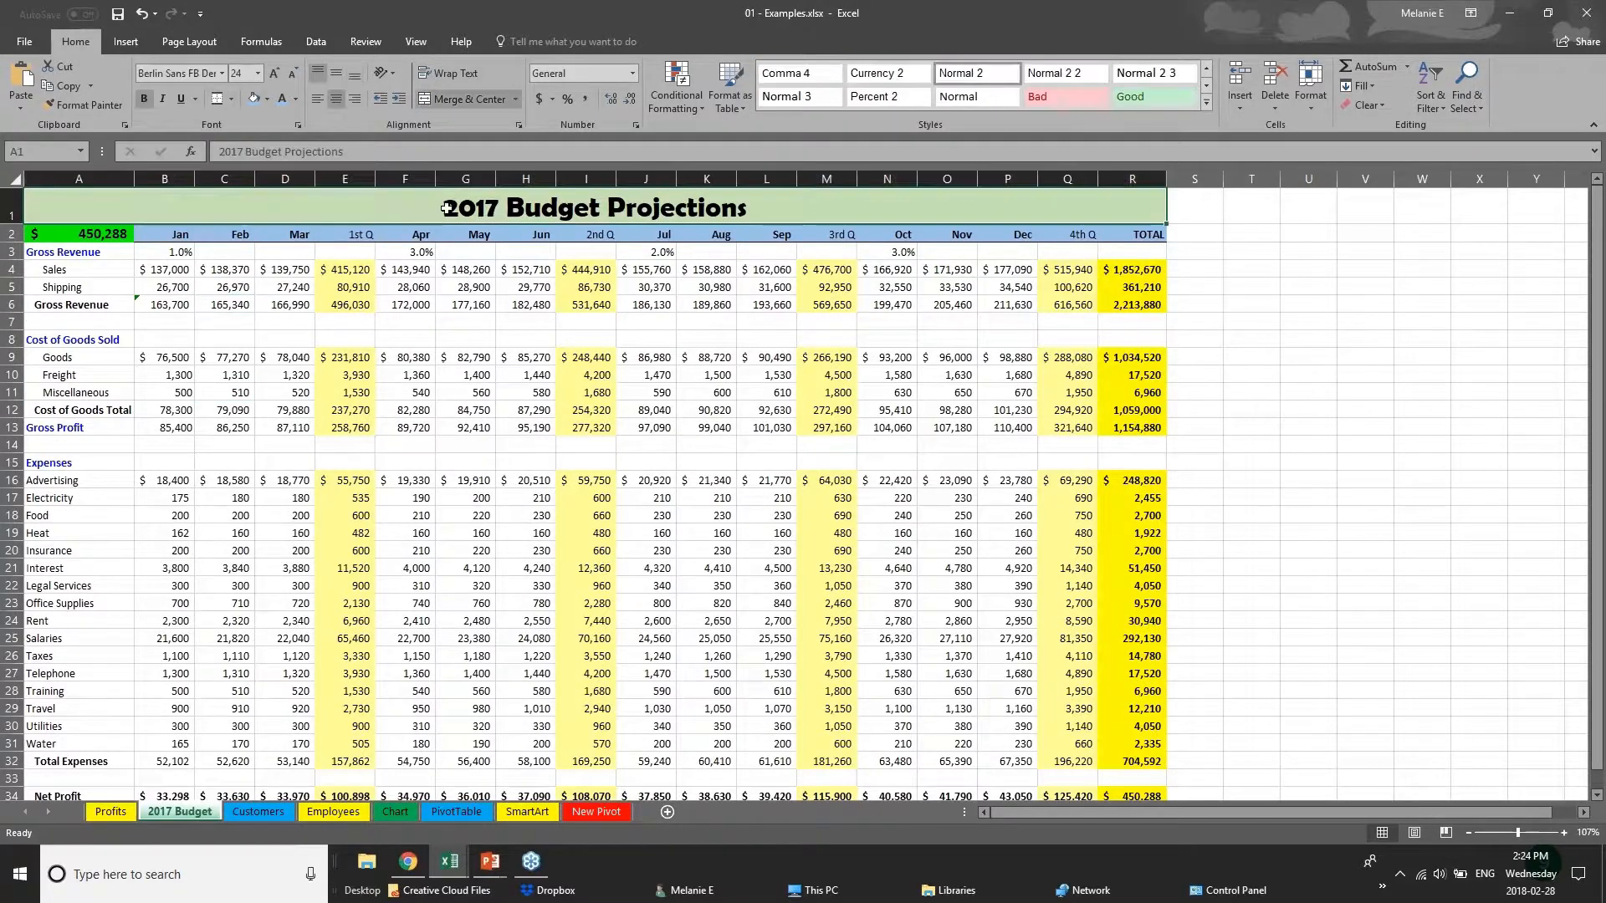
click(151, 270)
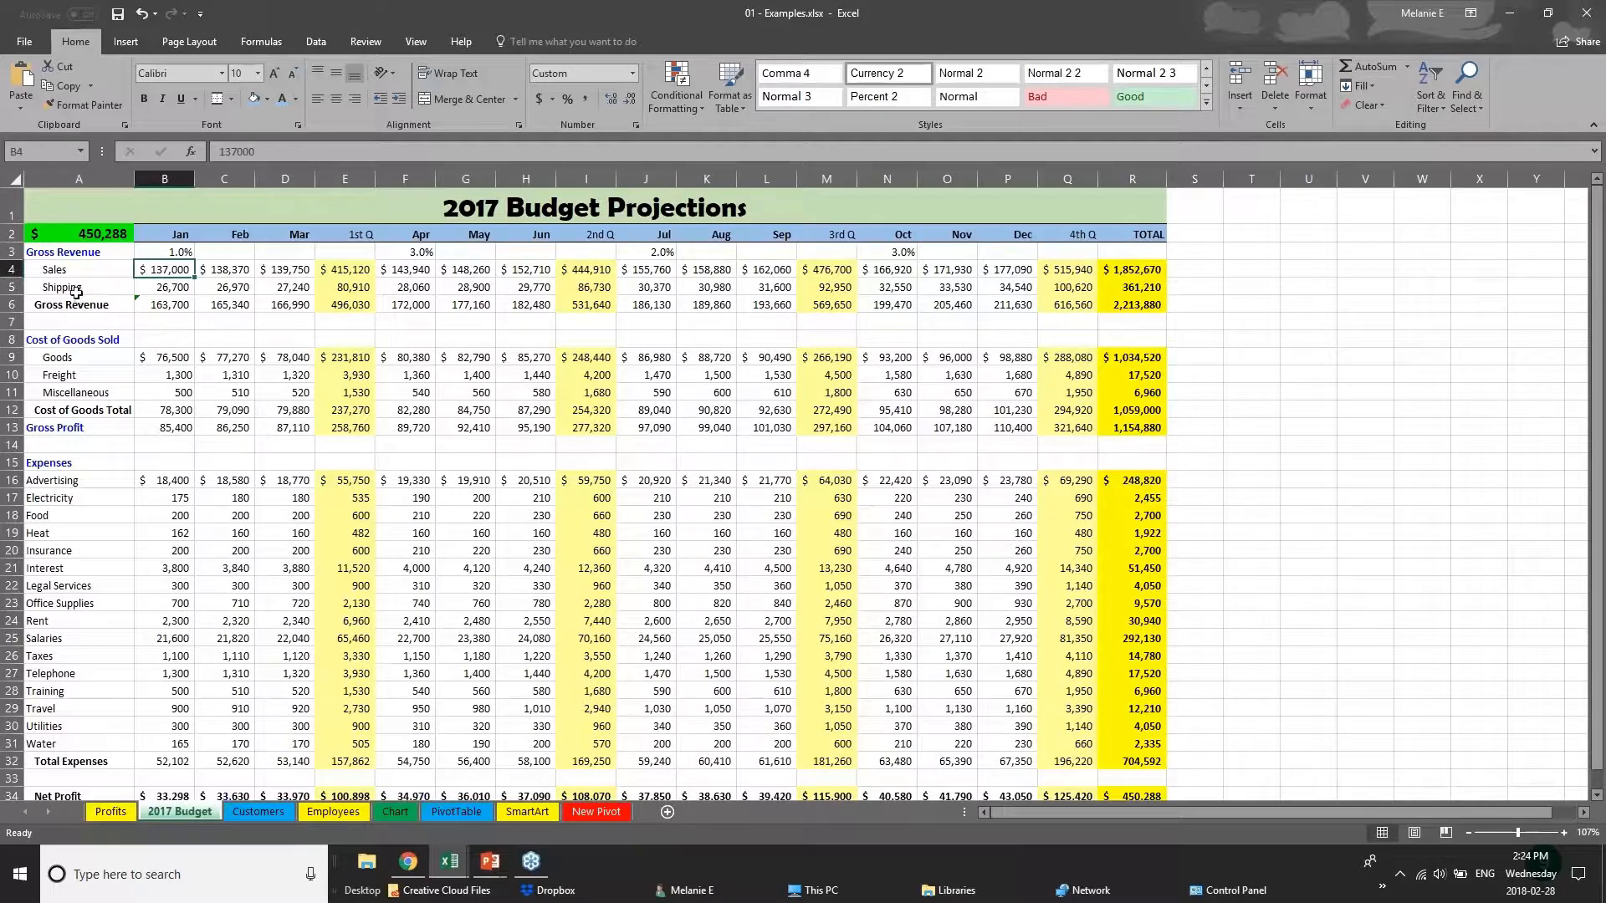
Change the font of the 2017 Budget Projections title to Arial.
click(393, 211)
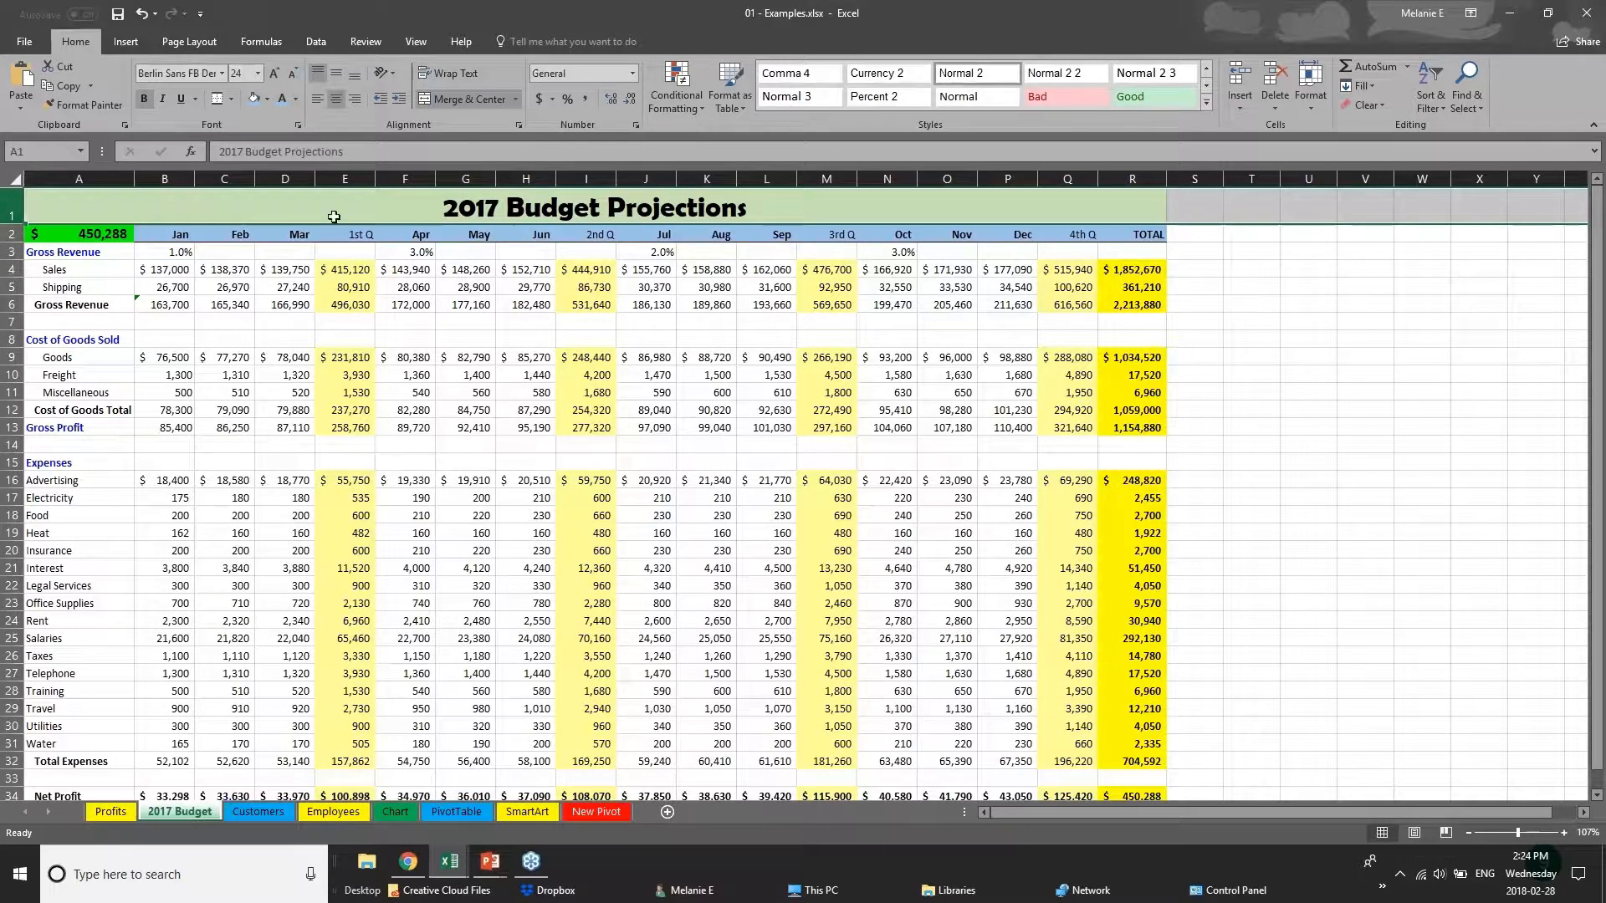
click(442, 209)
double_click(442, 209)
drag(442, 209, 749, 212)
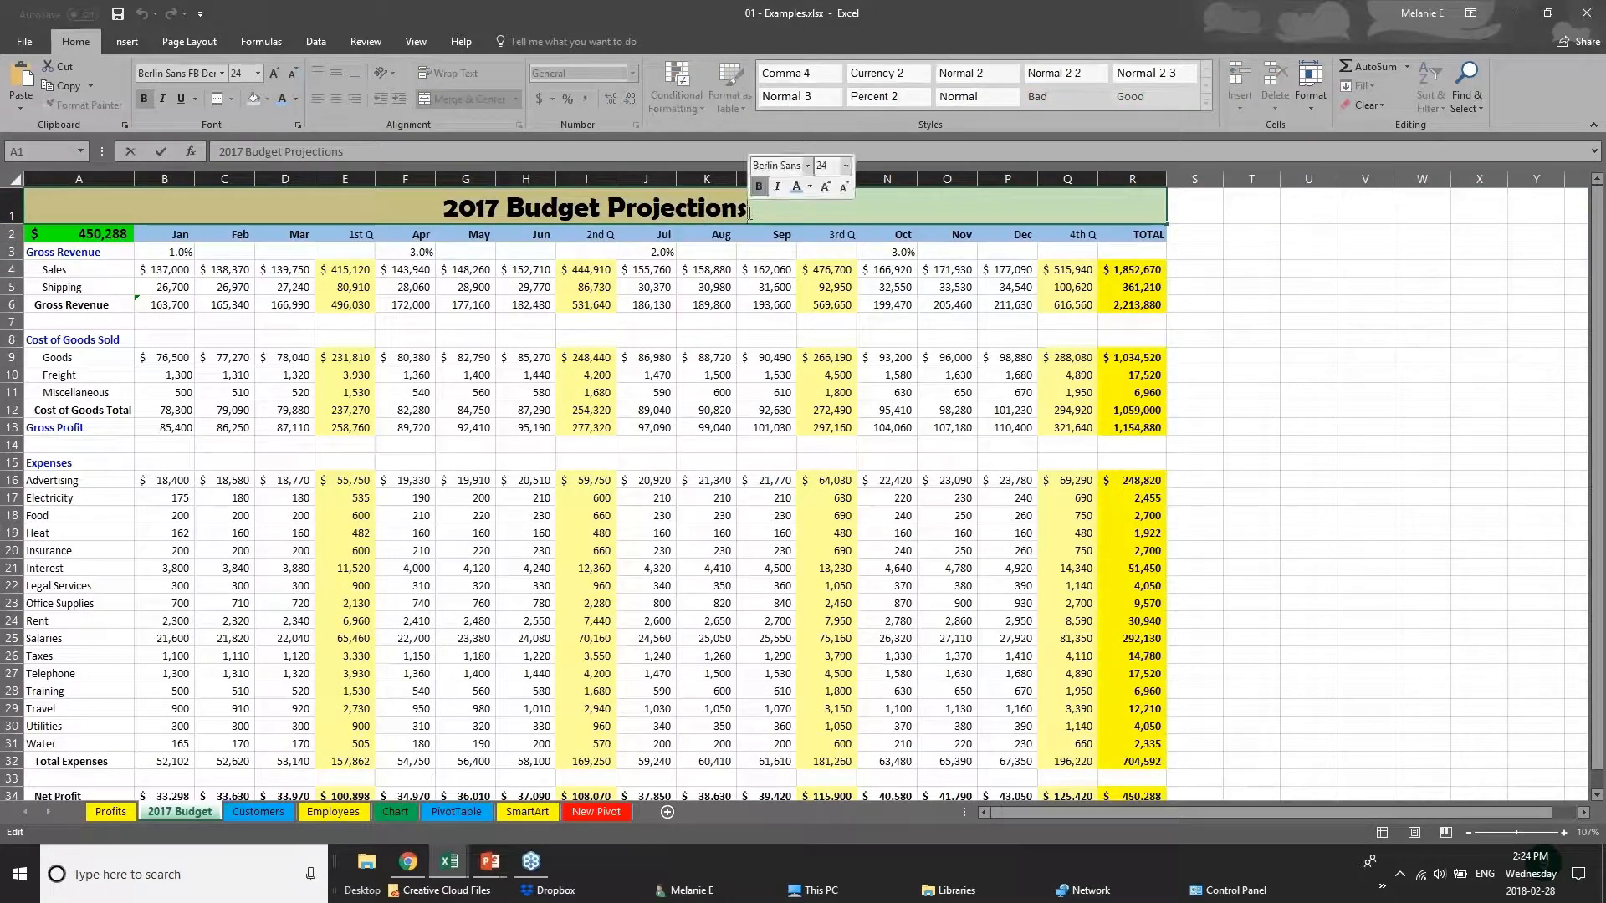
click(223, 74)
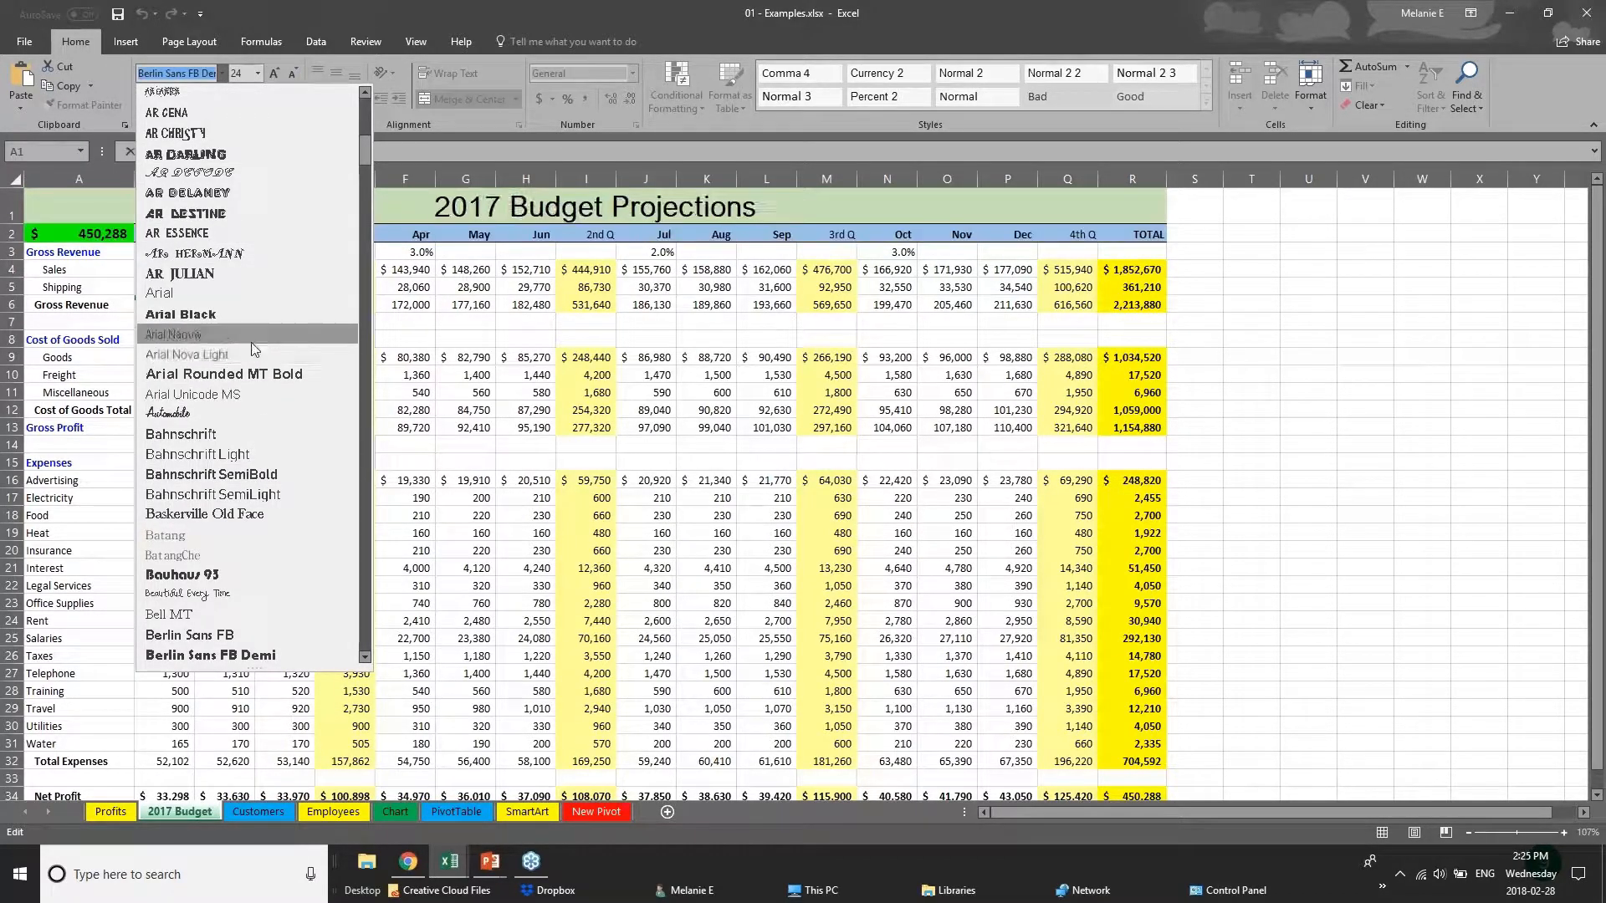
click(253, 294)
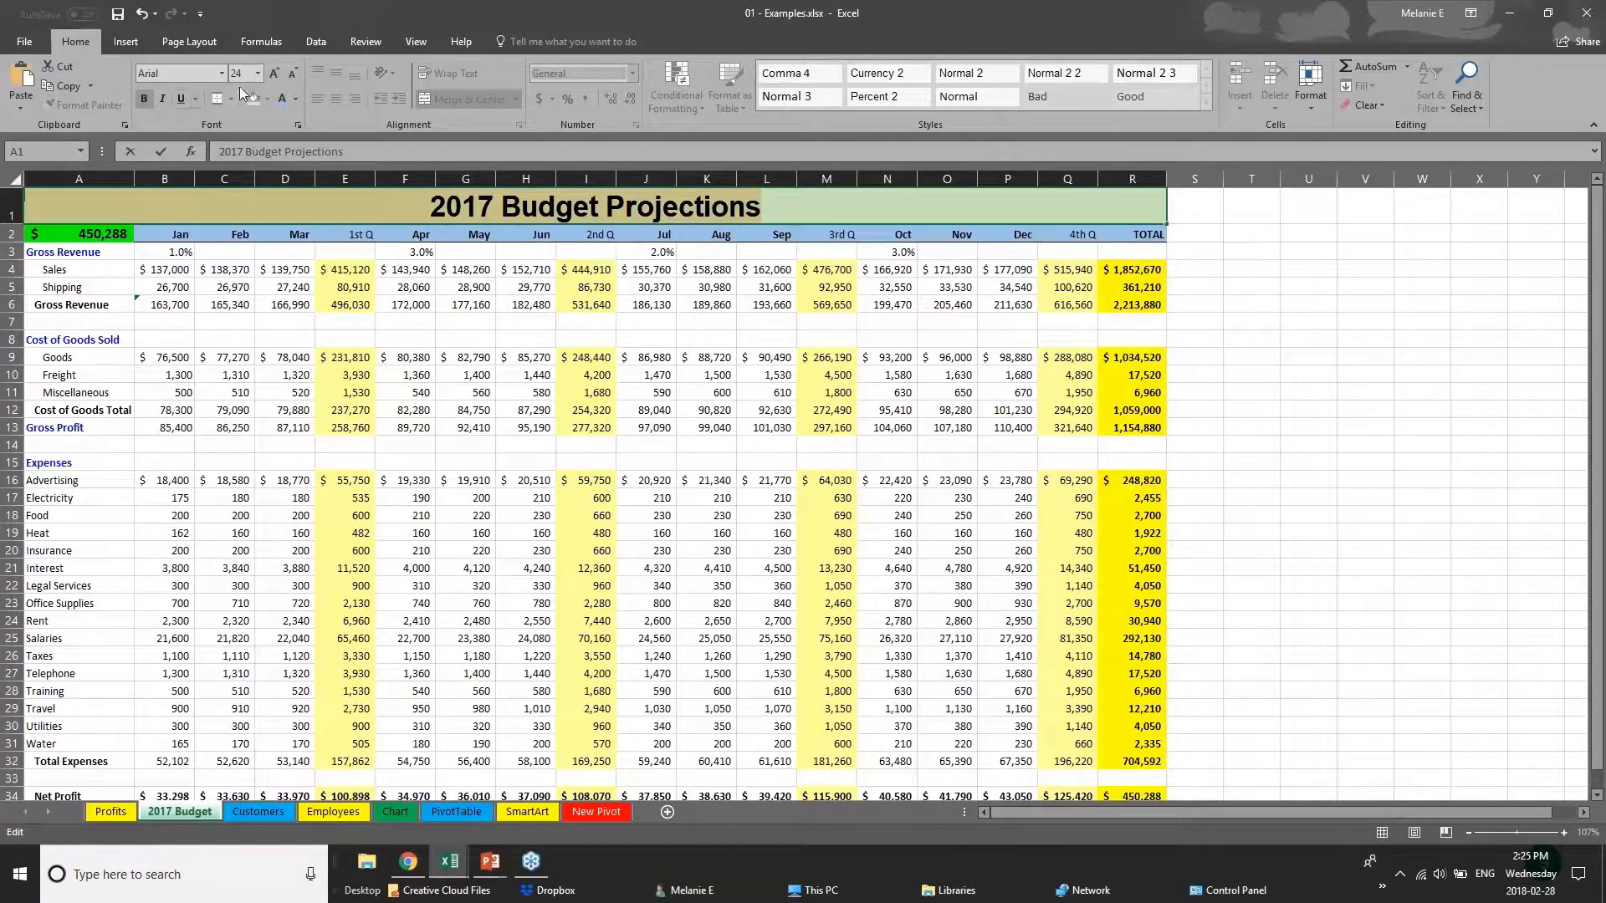
right_click(569, 209)
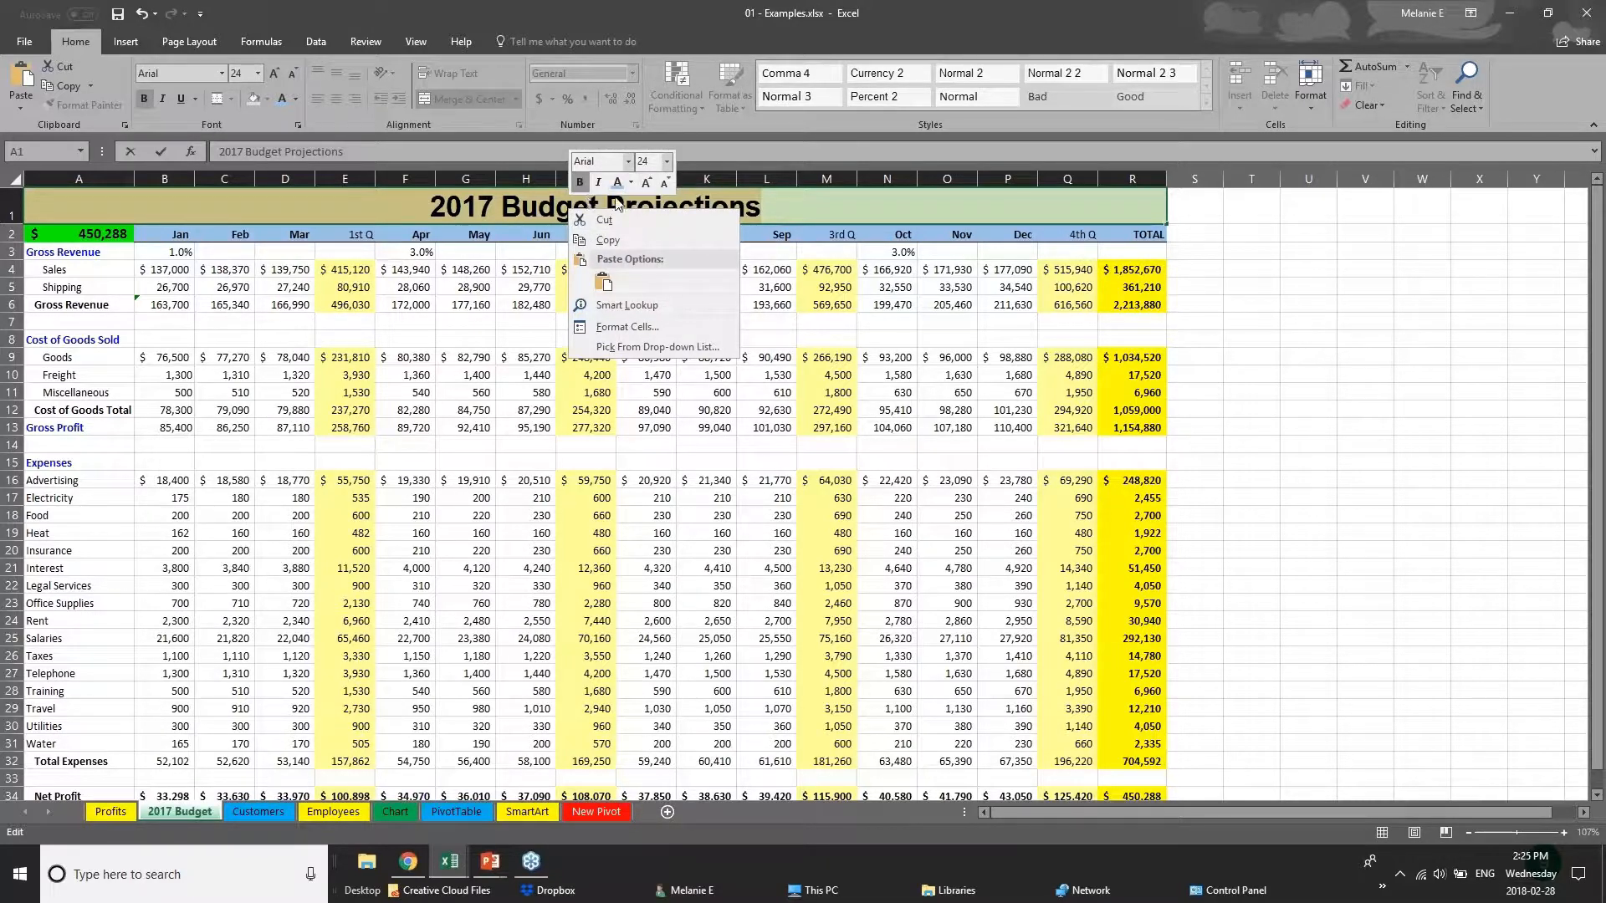
click(383, 209)
key(Escape)
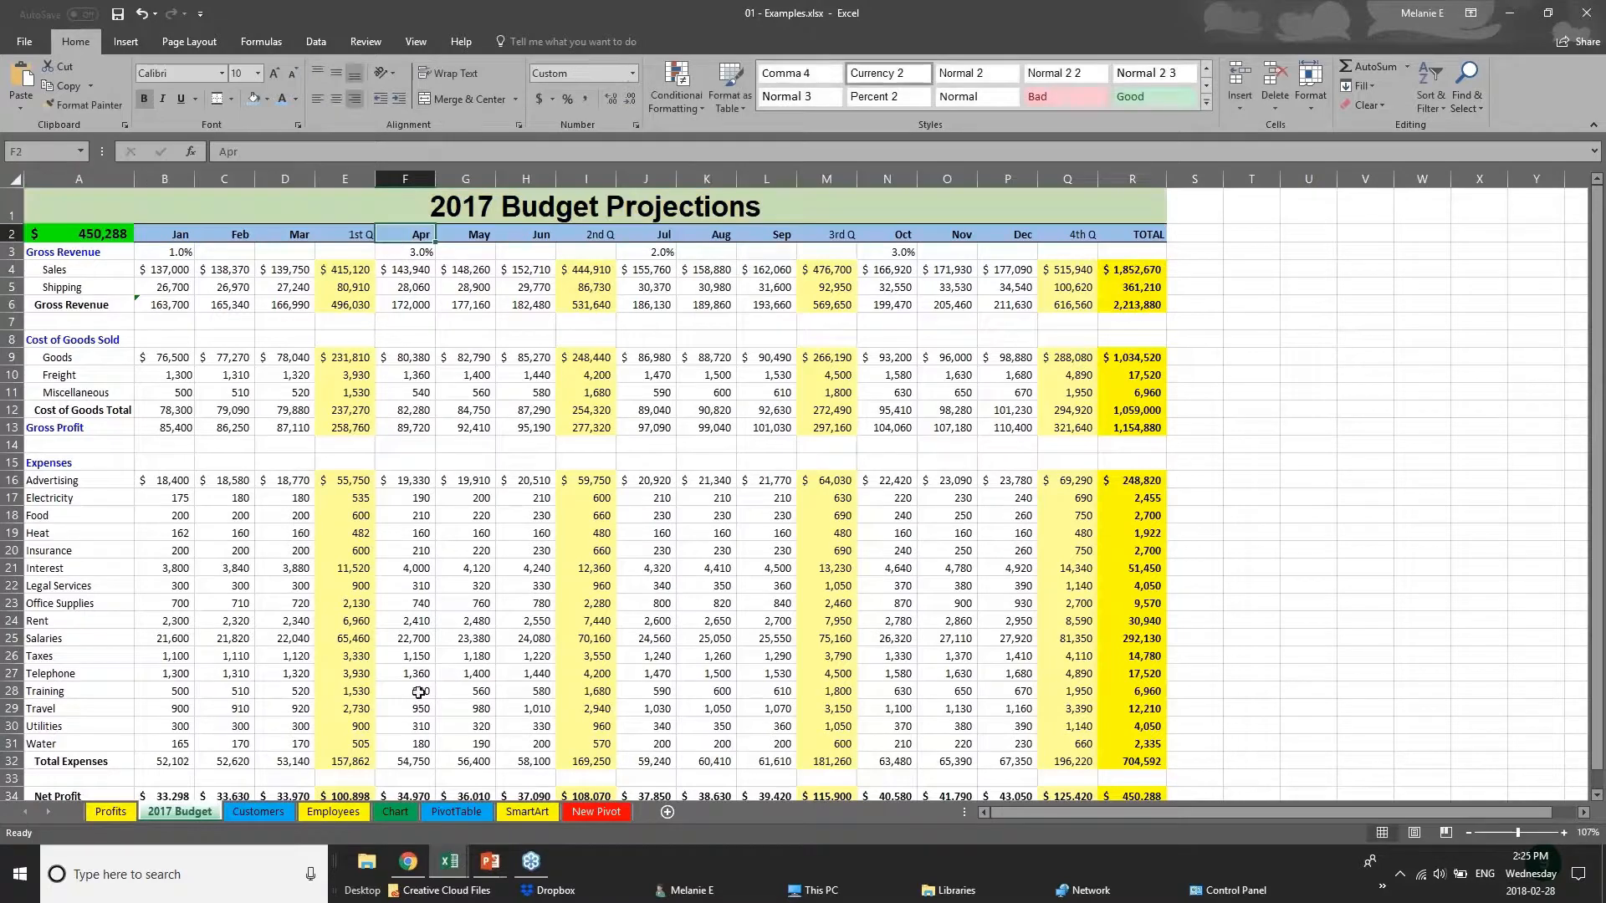
Fill the Net Profit row, A34:R34, with dark gray and make its text white.
click(422, 690)
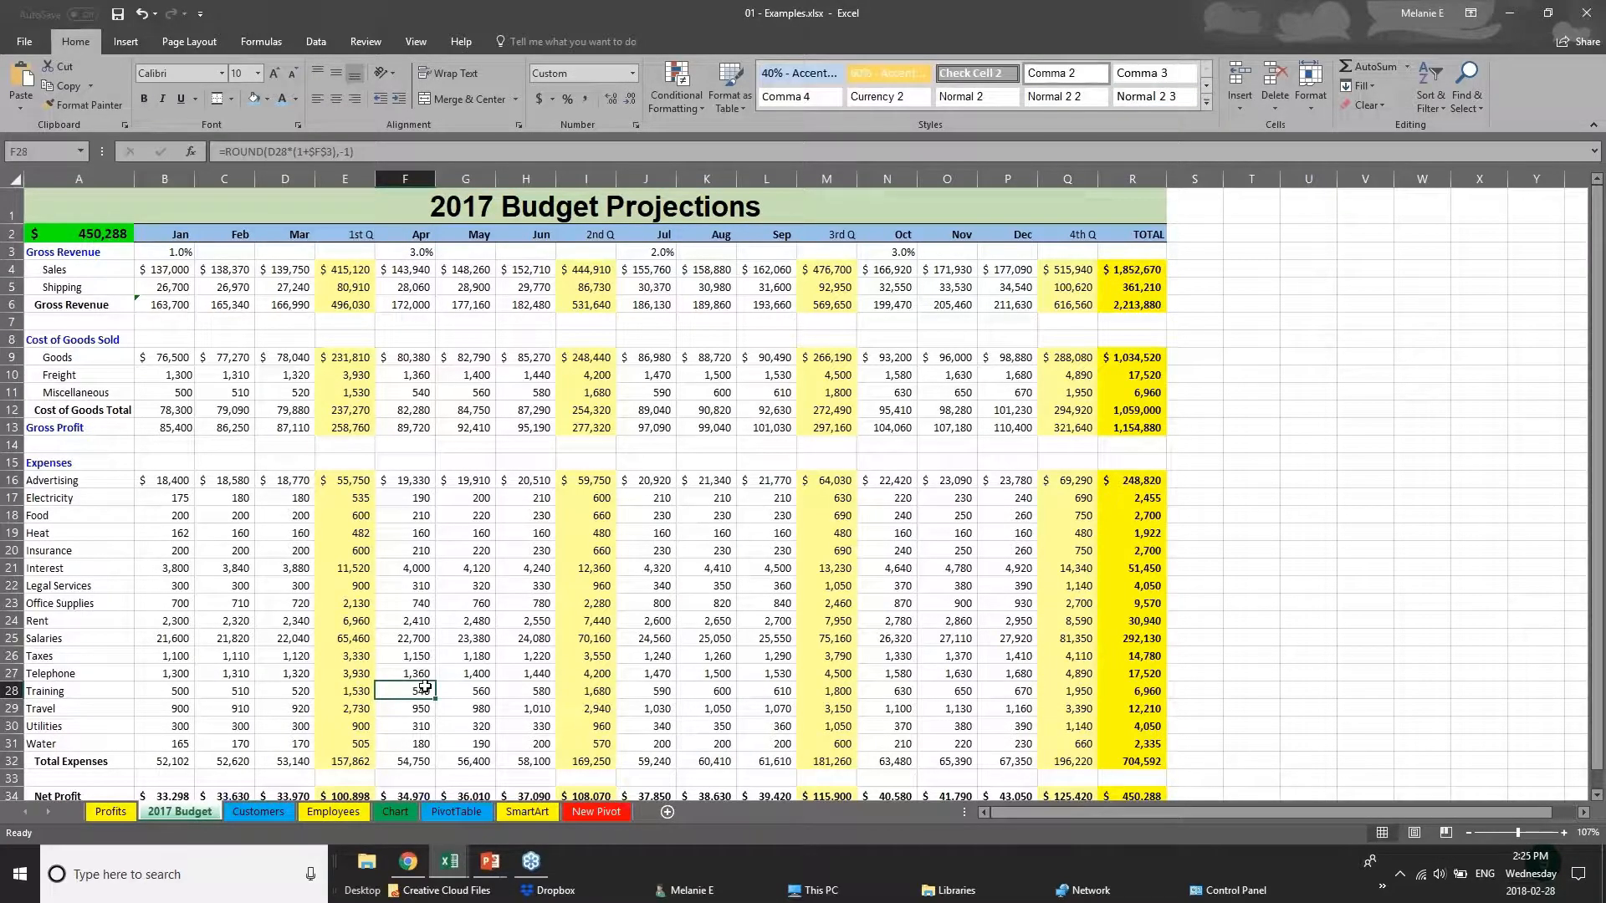
scroll(425, 686, down, 2)
scroll(425, 686, down, 1)
drag(1132, 619, 51, 619)
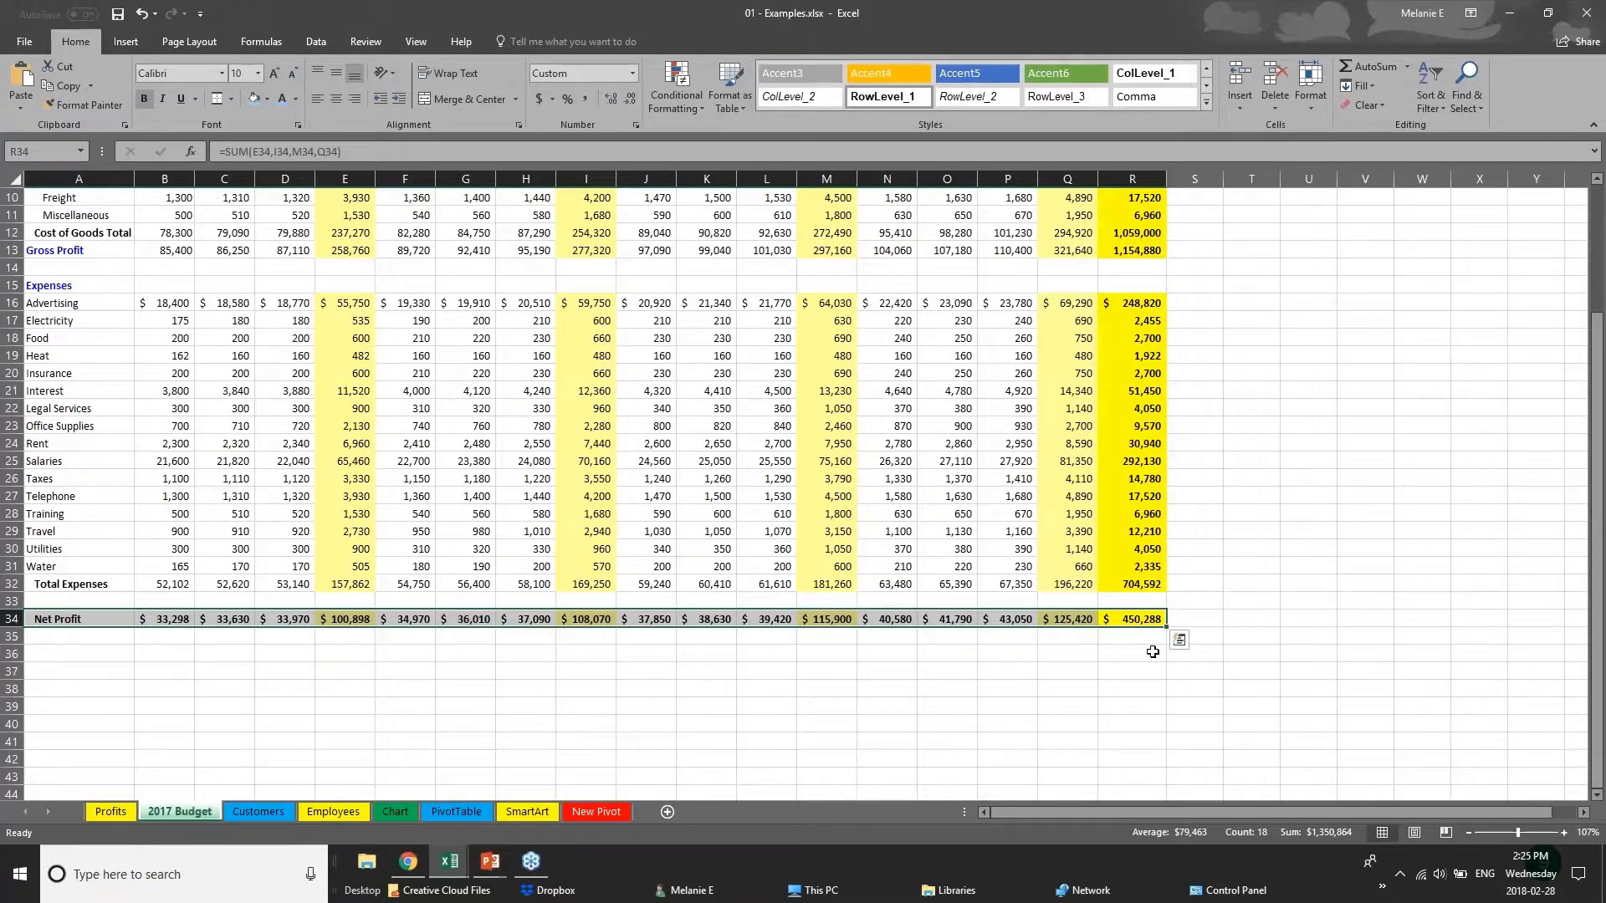
click(267, 98)
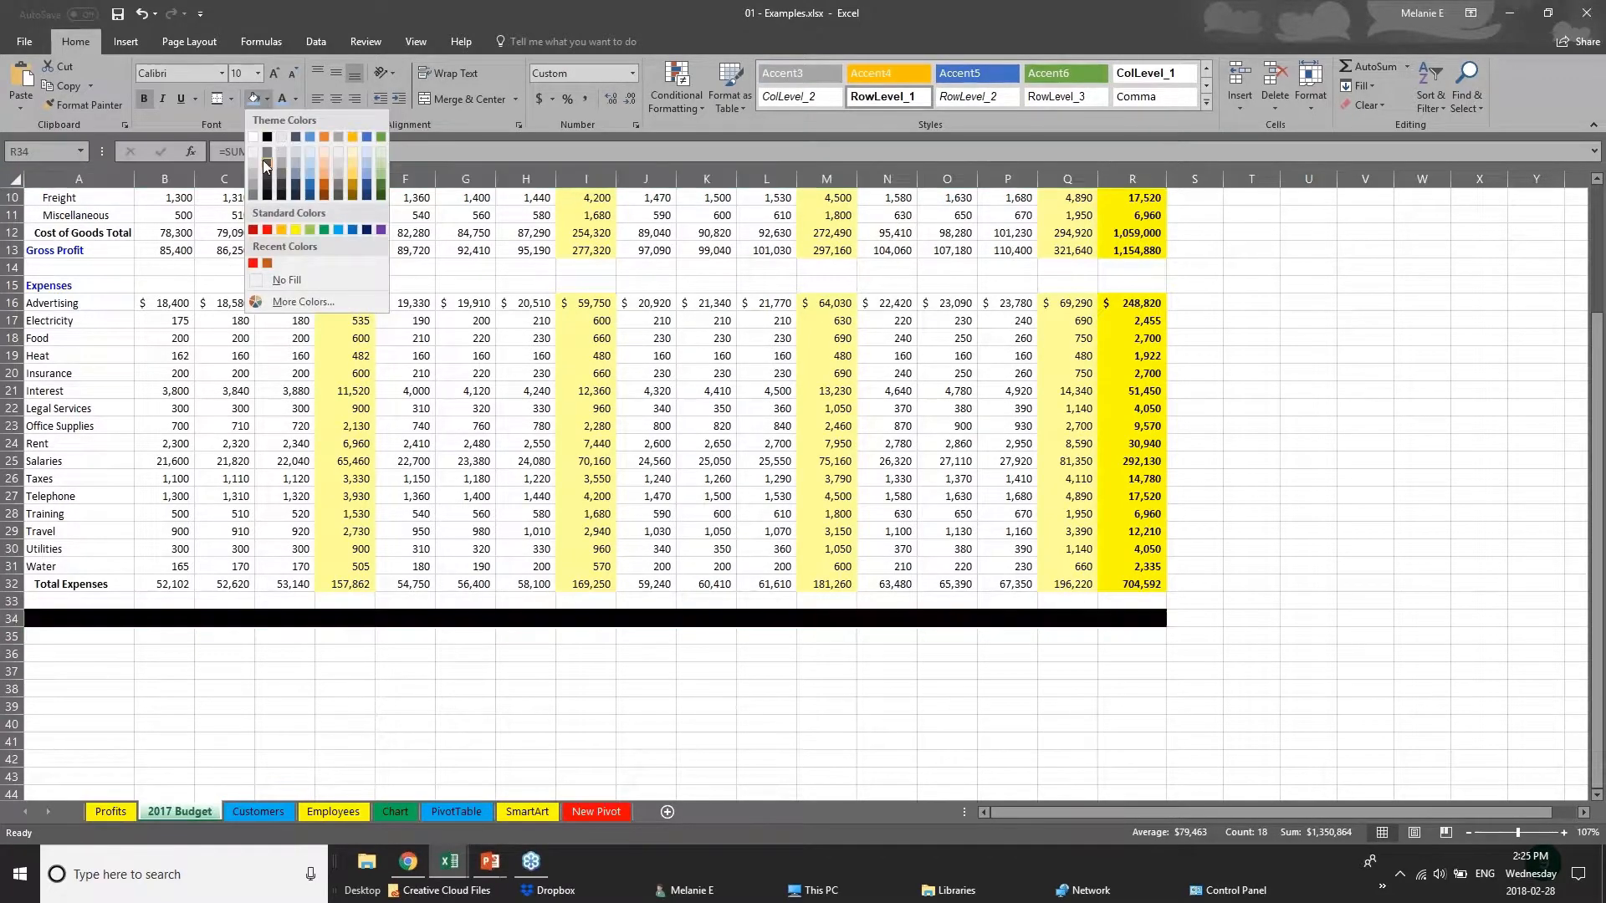
click(265, 156)
click(295, 99)
click(295, 171)
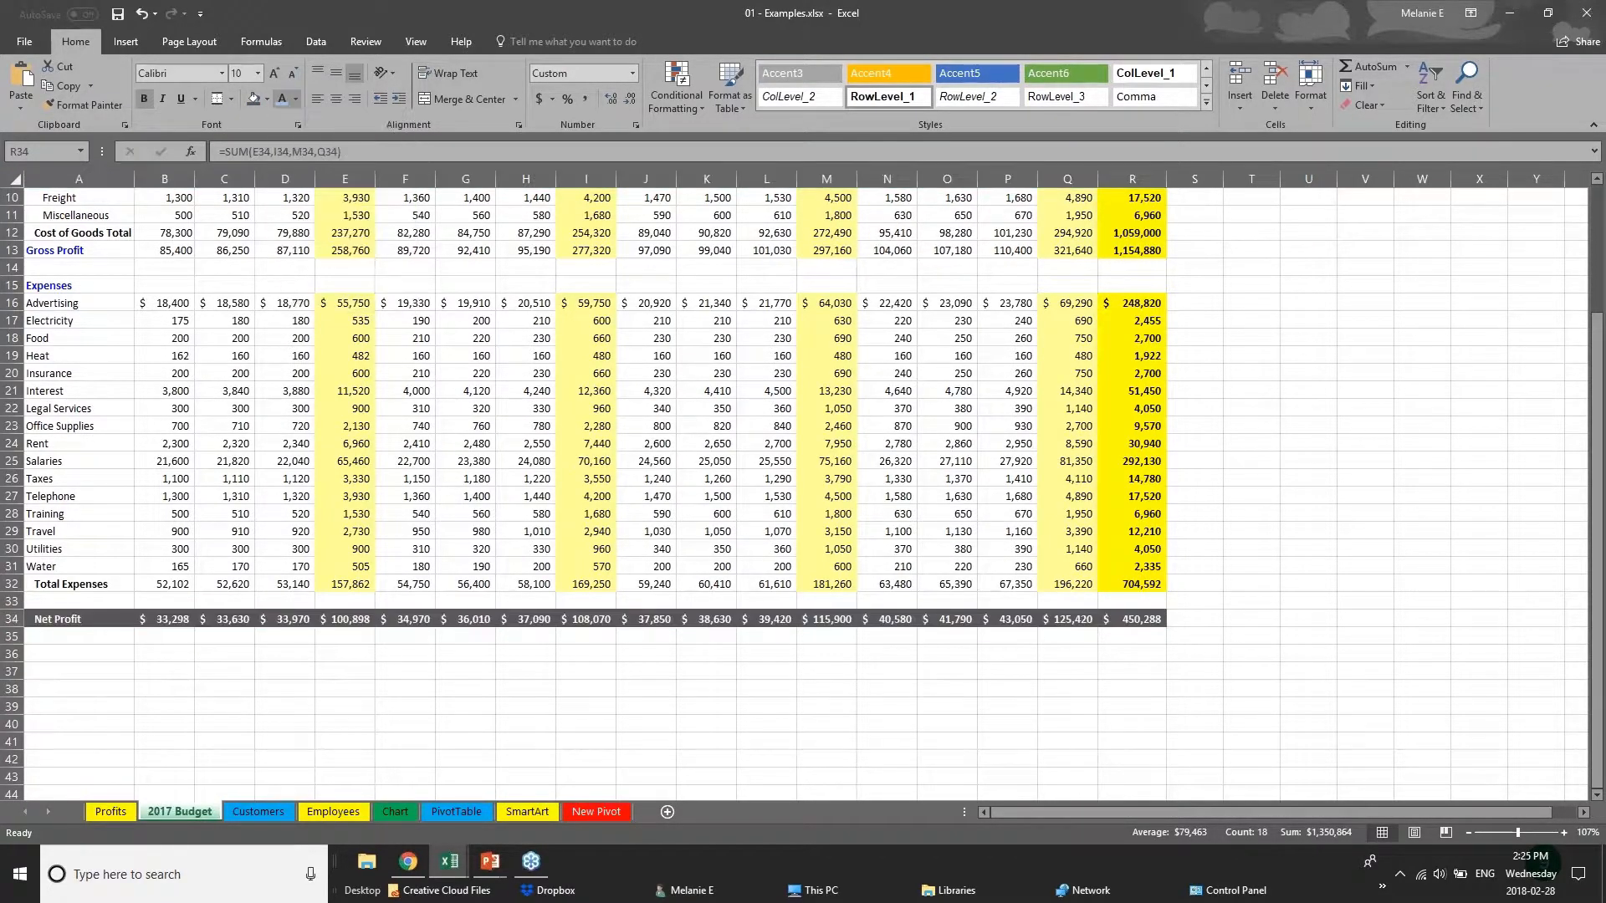
click(631, 656)
Switch to the PowerPoint presentation and show the Creating Charts slide.
scroll(632, 657, up, 1)
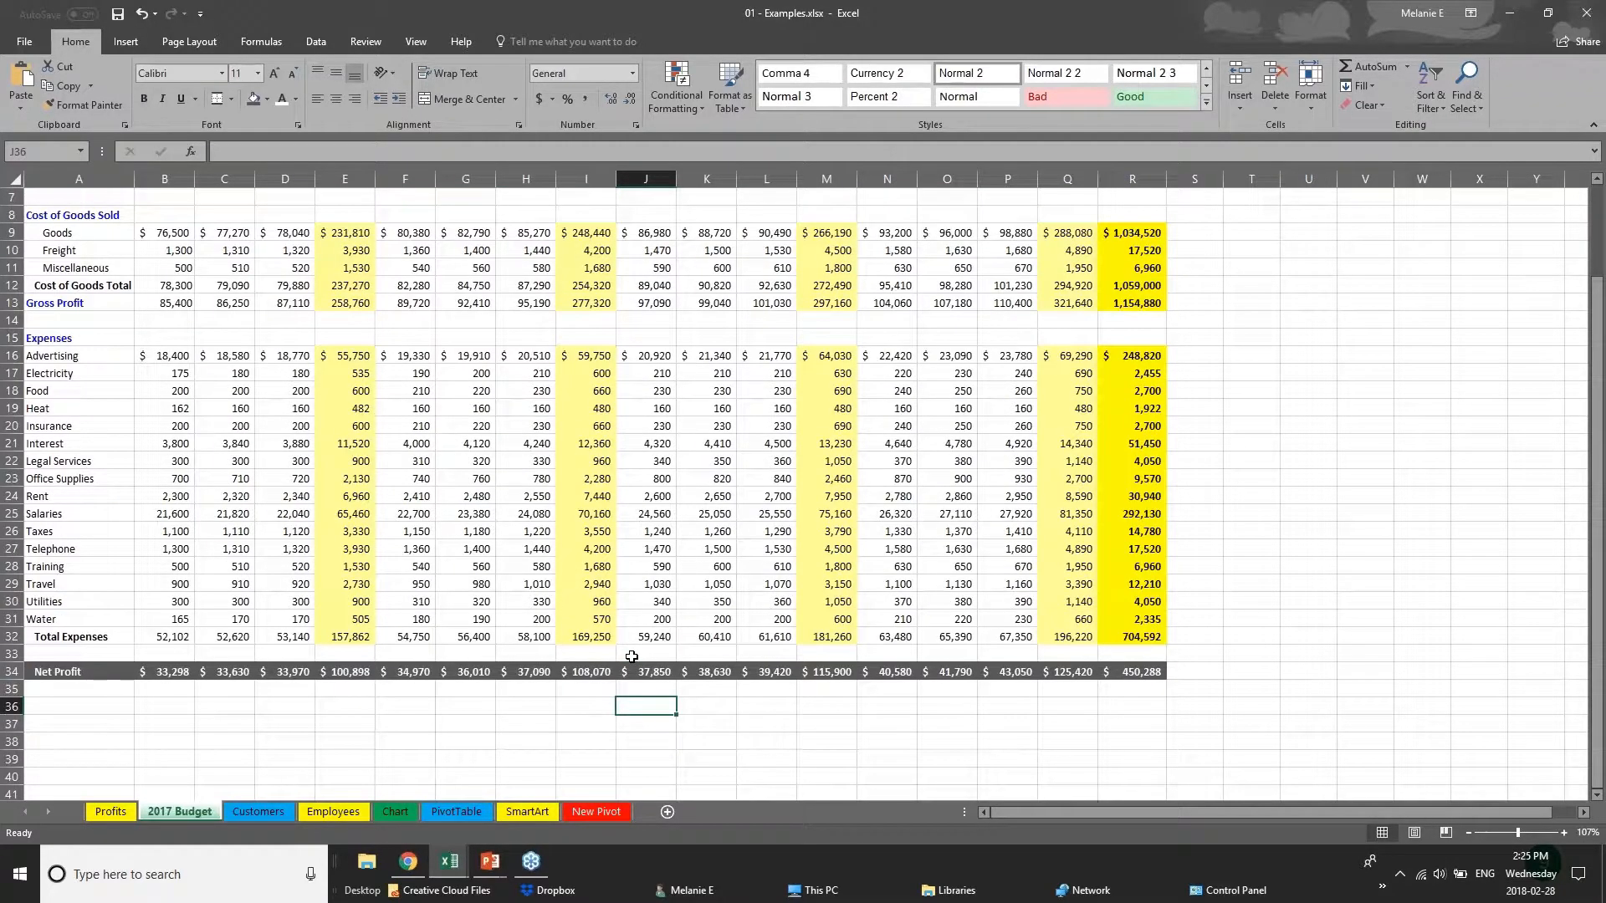
scroll(631, 657, up, 2)
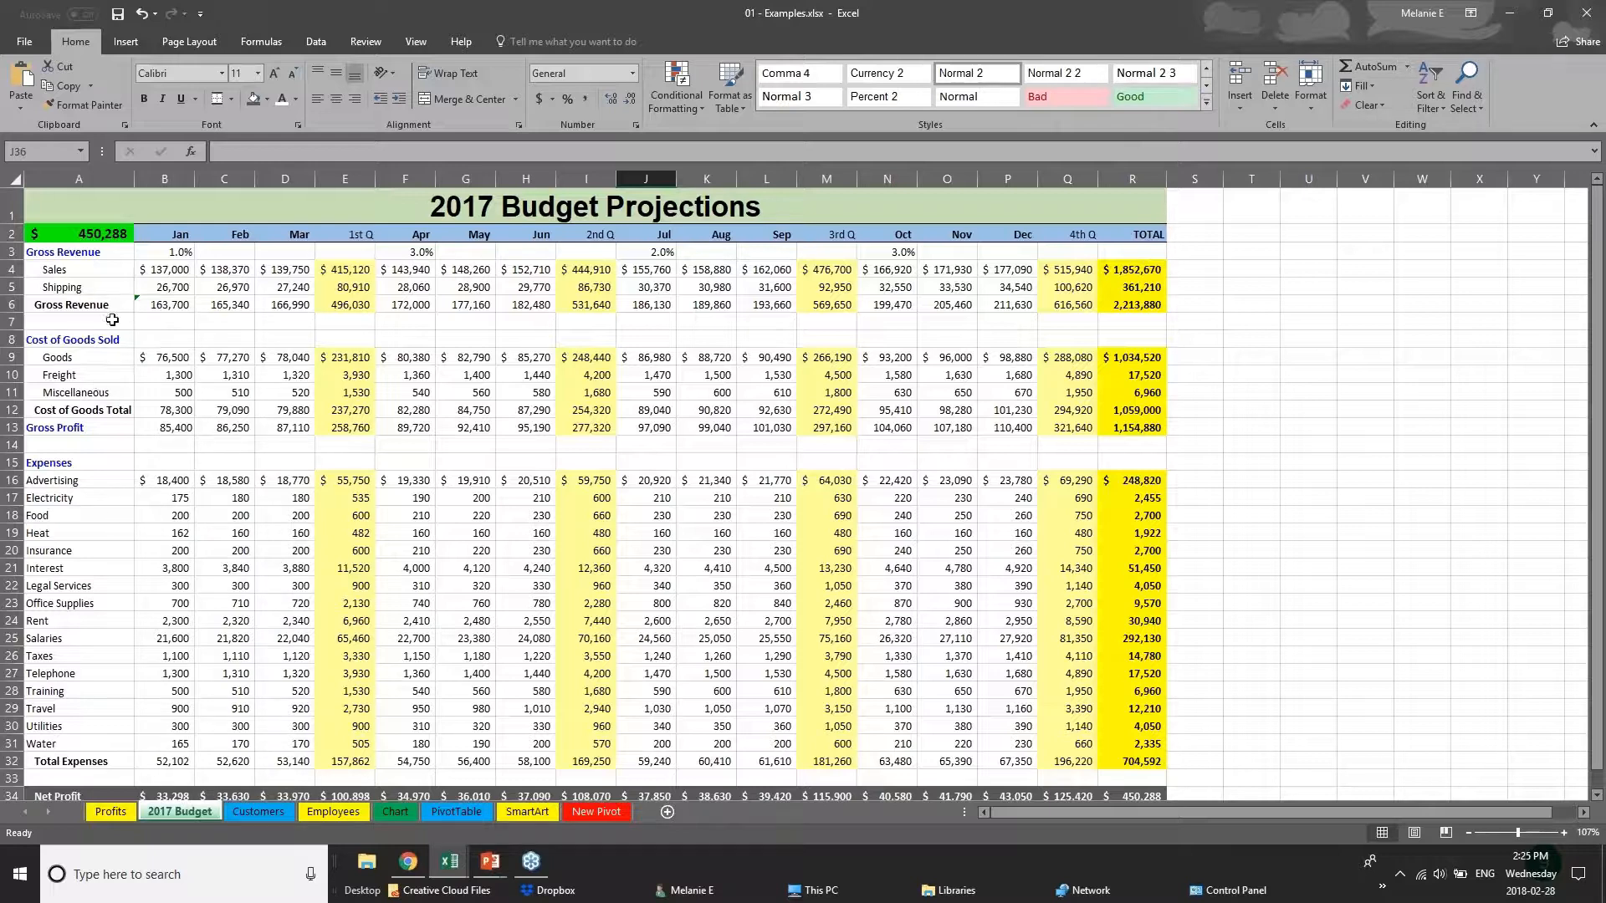
click(490, 861)
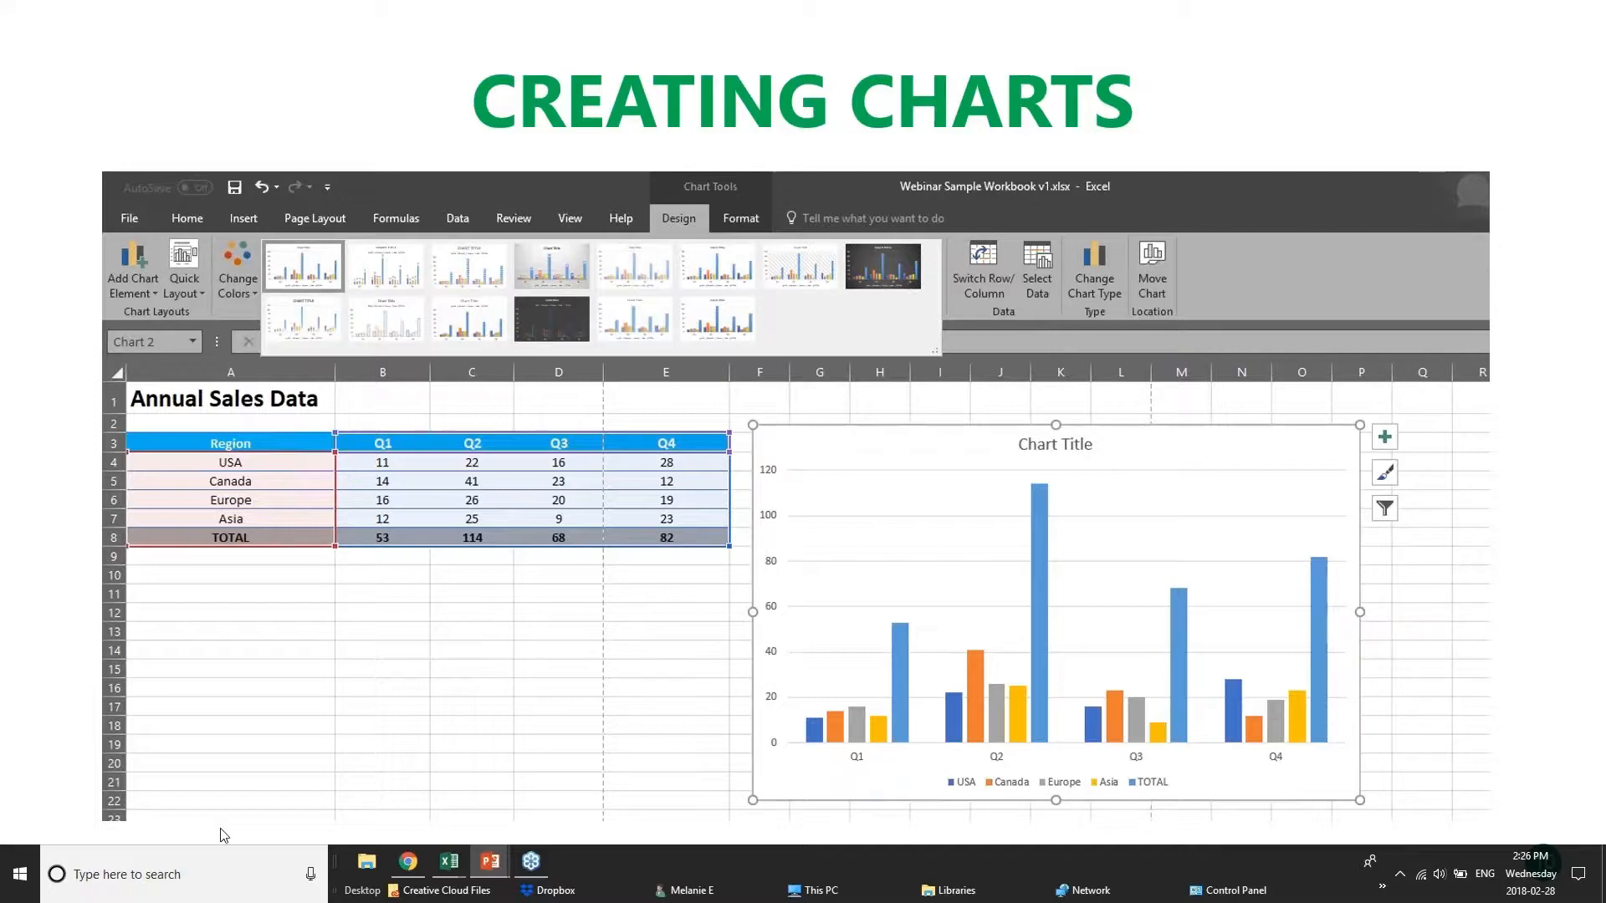
Switch to Webinar Sample Workbook v1.xlsx in Excel and examine the USA quarterly values and TOTAL row of the Sales Data table.
click(449, 862)
click(433, 273)
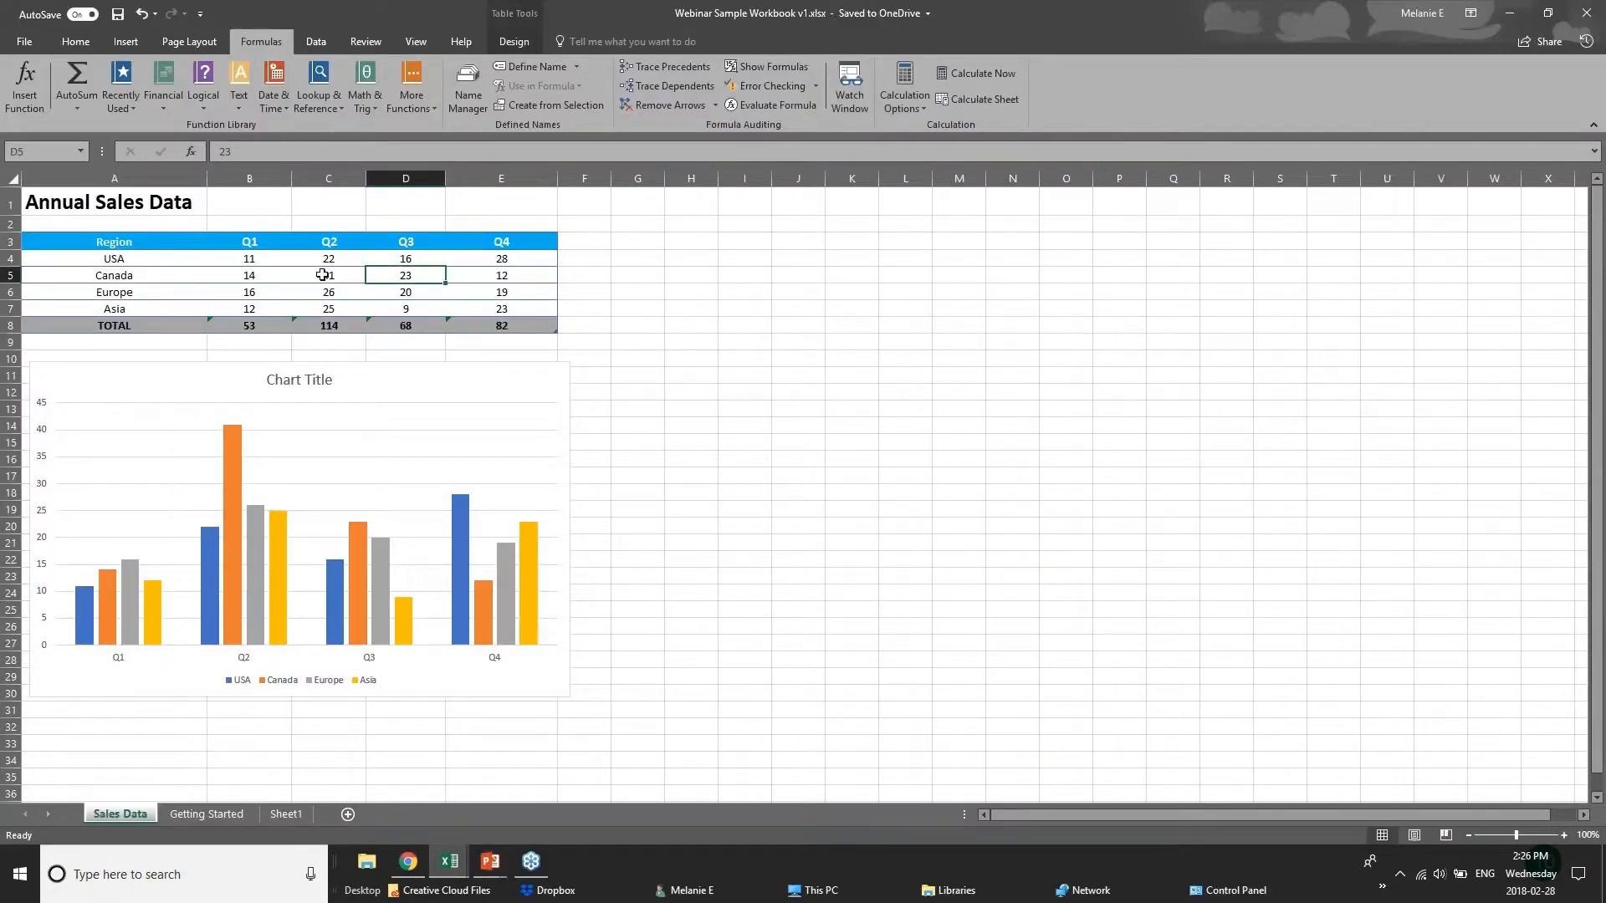
click(283, 265)
click(341, 262)
click(421, 261)
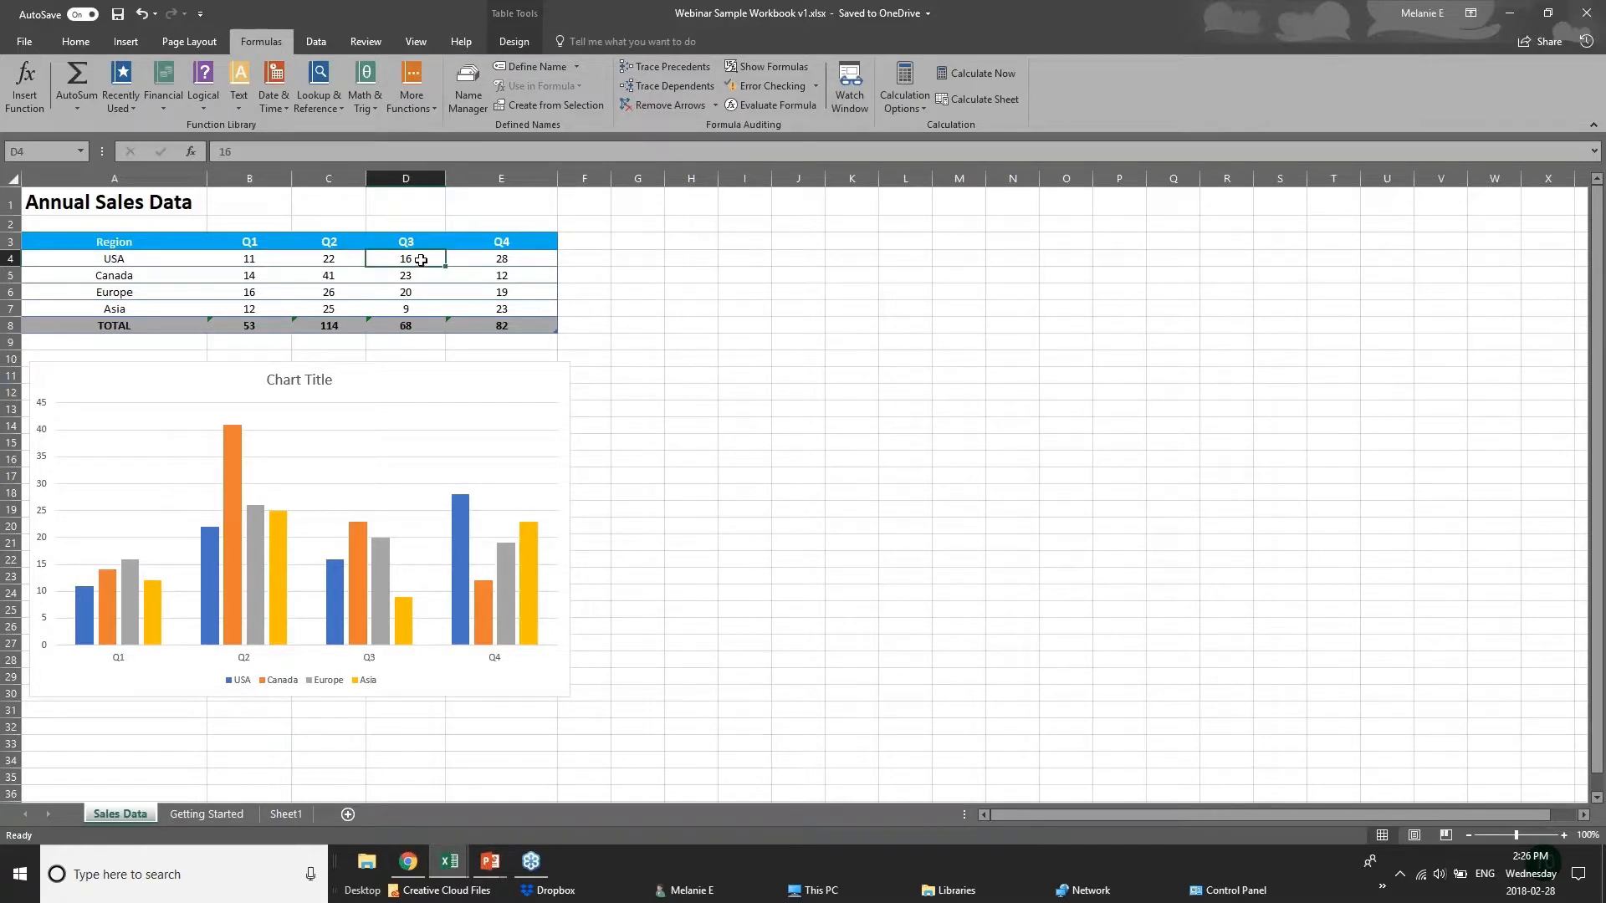
click(501, 256)
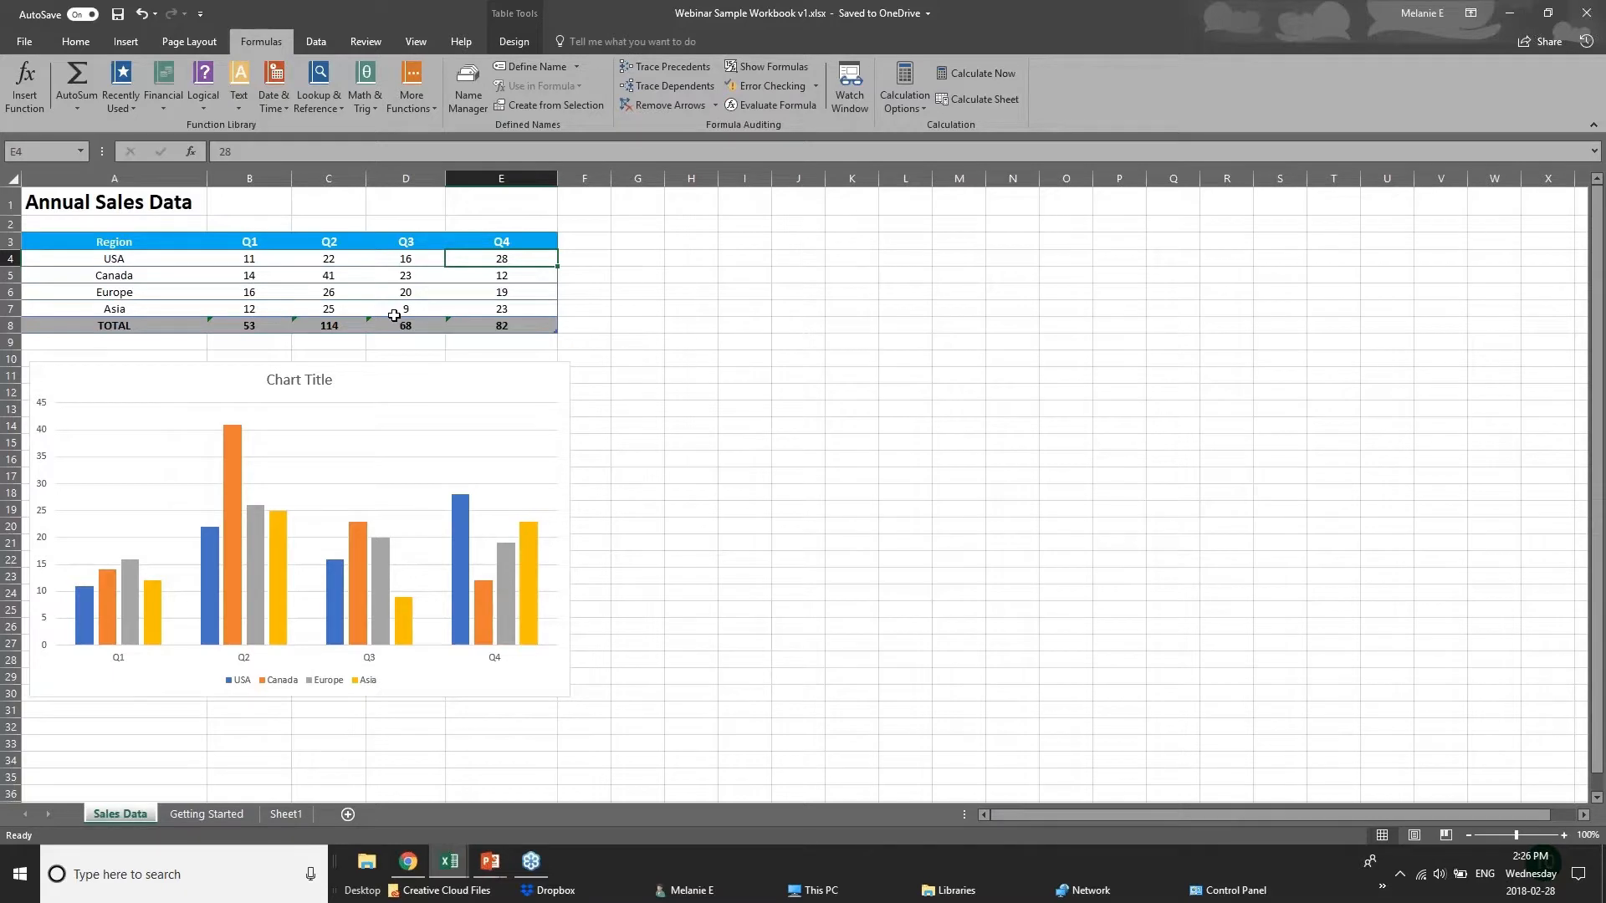
click(525, 325)
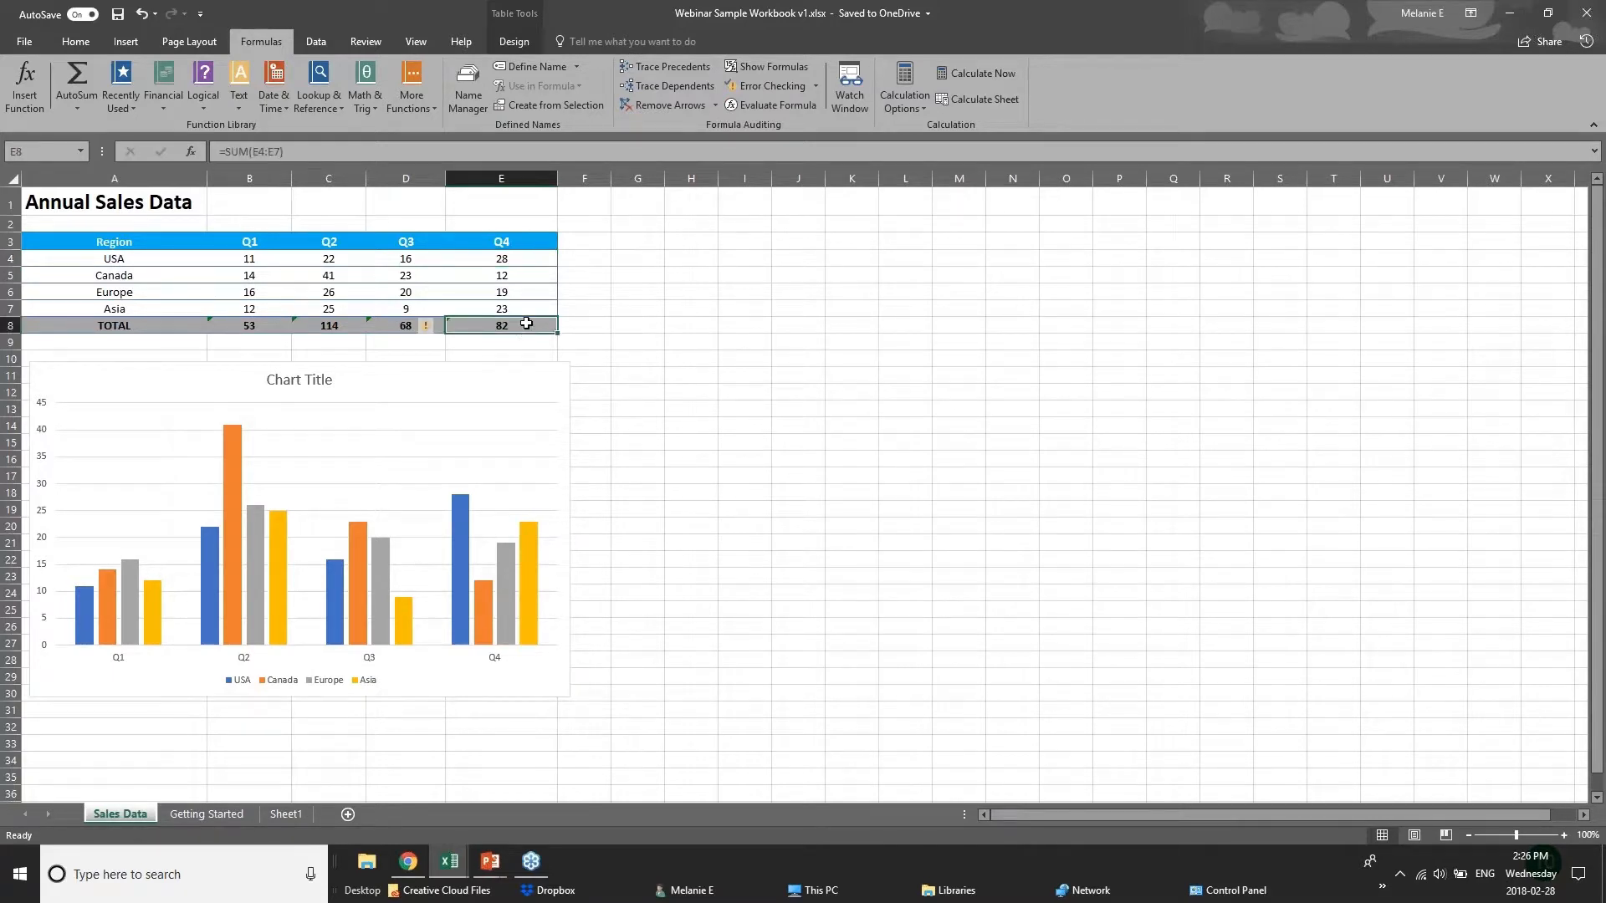
click(251, 326)
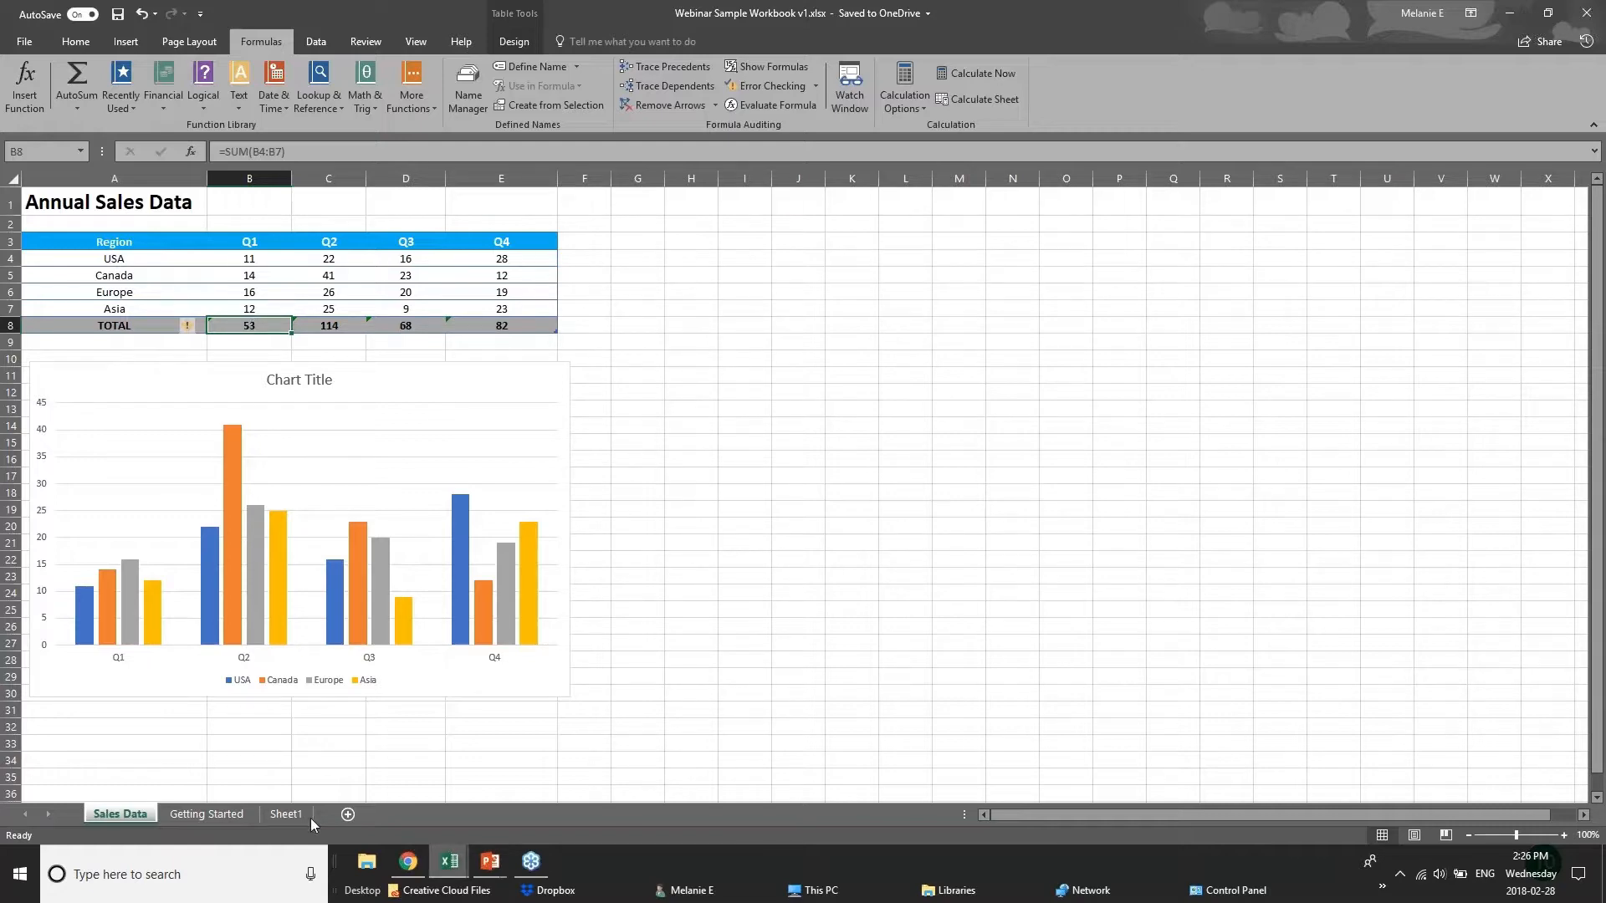
Switch to the 01 - Examples.xlsx workbook and open its Chart sheet.
click(443, 868)
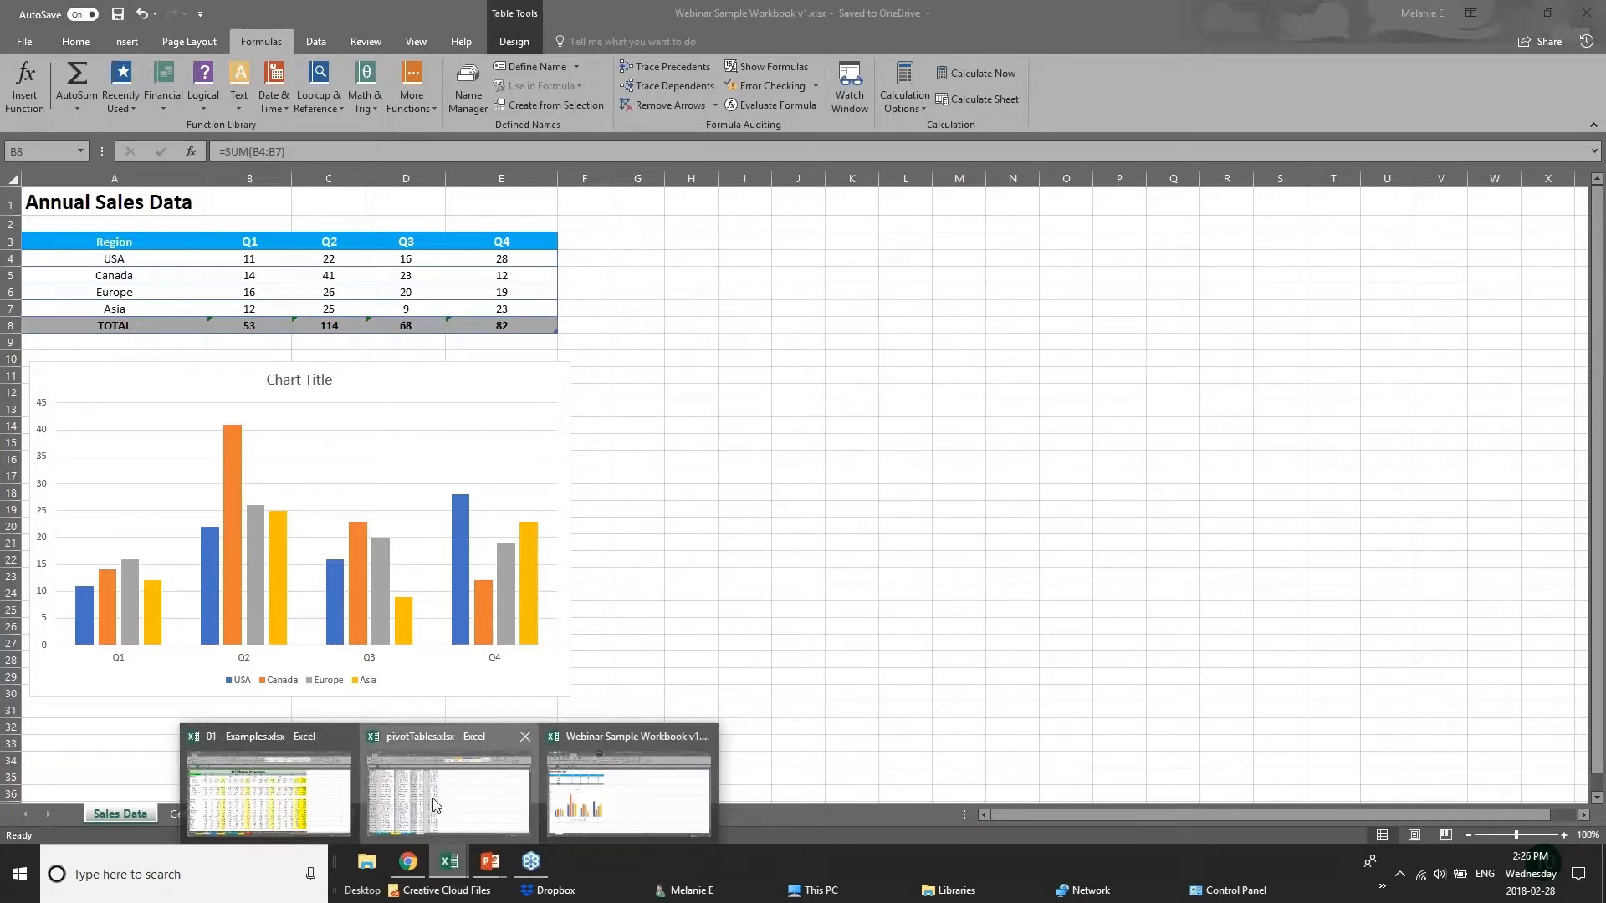
click(434, 805)
click(448, 870)
click(332, 816)
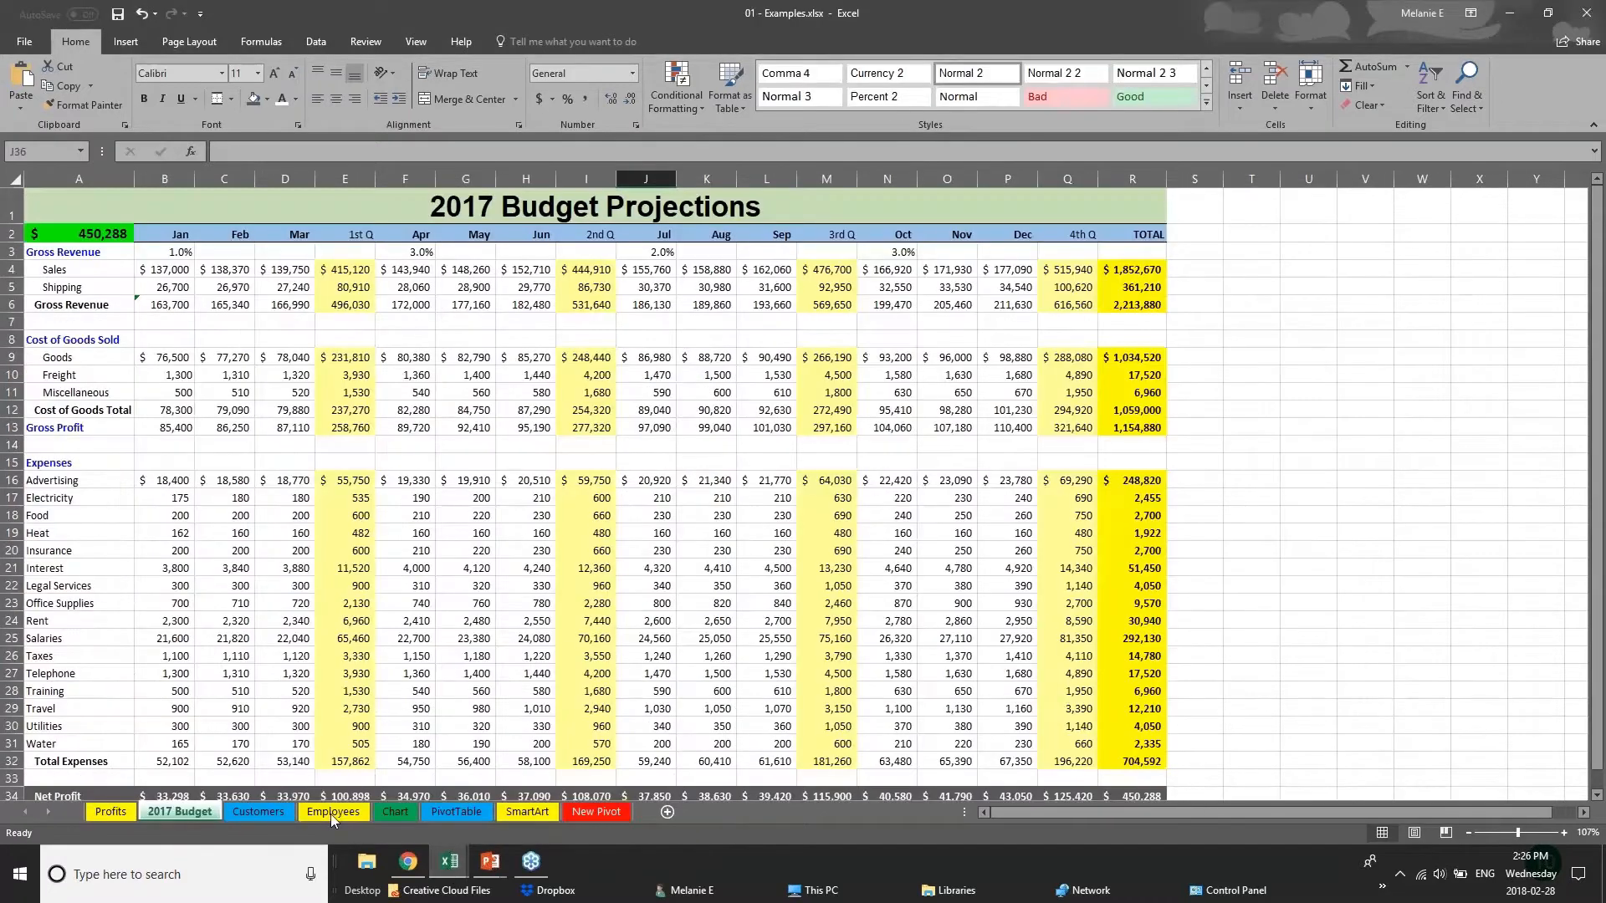
click(395, 812)
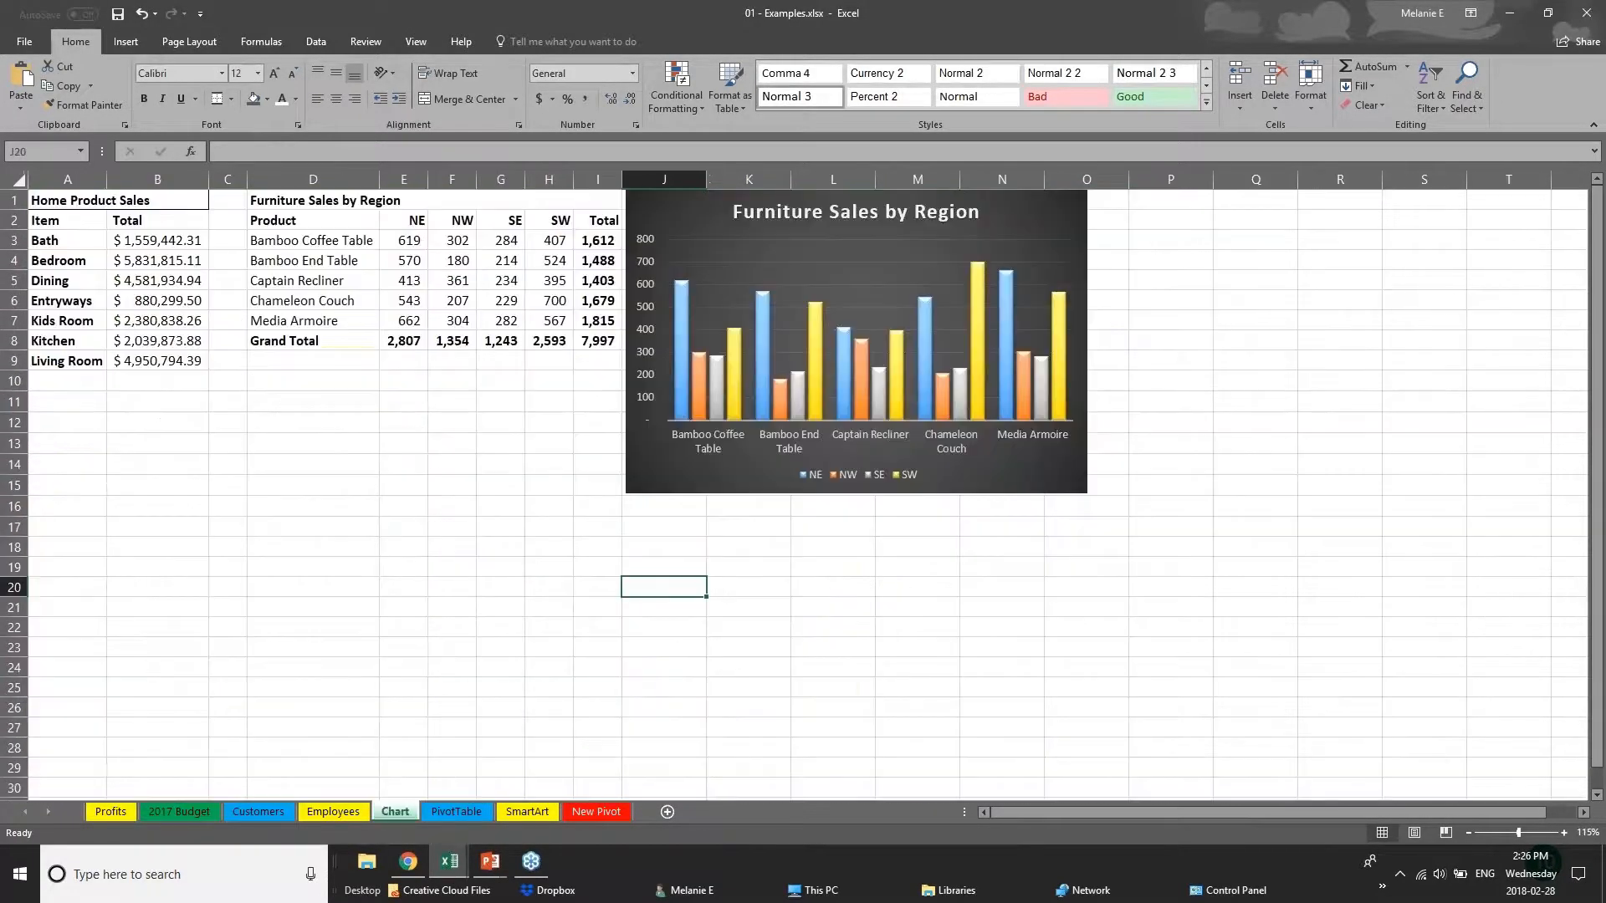
Move the Furniture Sales by Region chart away from the data table and delete it.
drag(979, 485, 1269, 529)
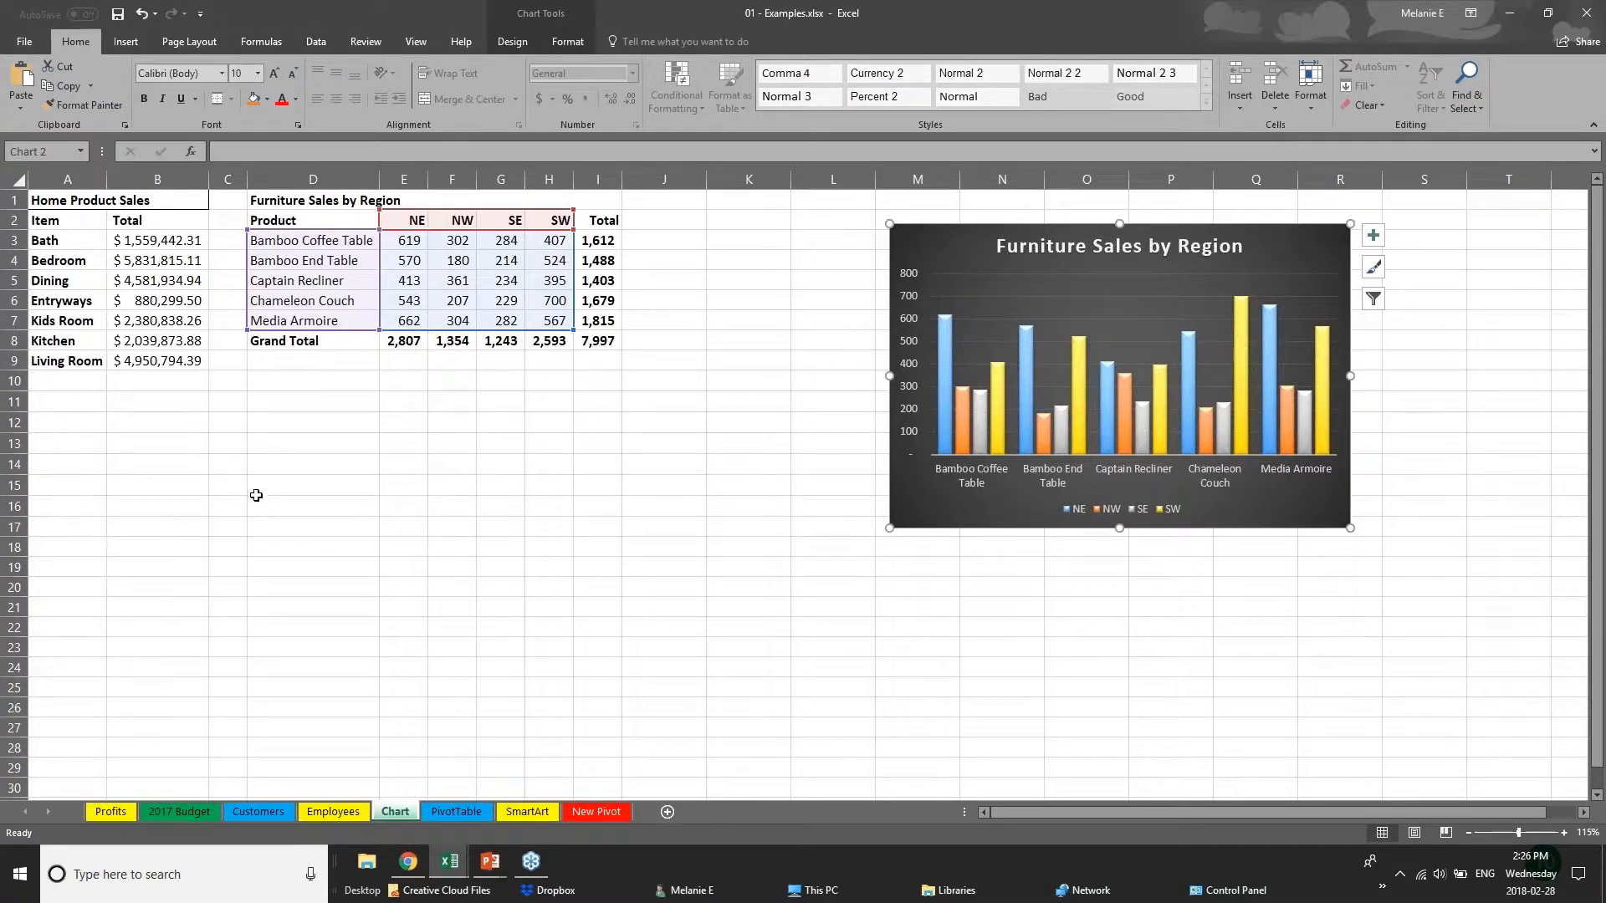
drag(1033, 522, 1203, 516)
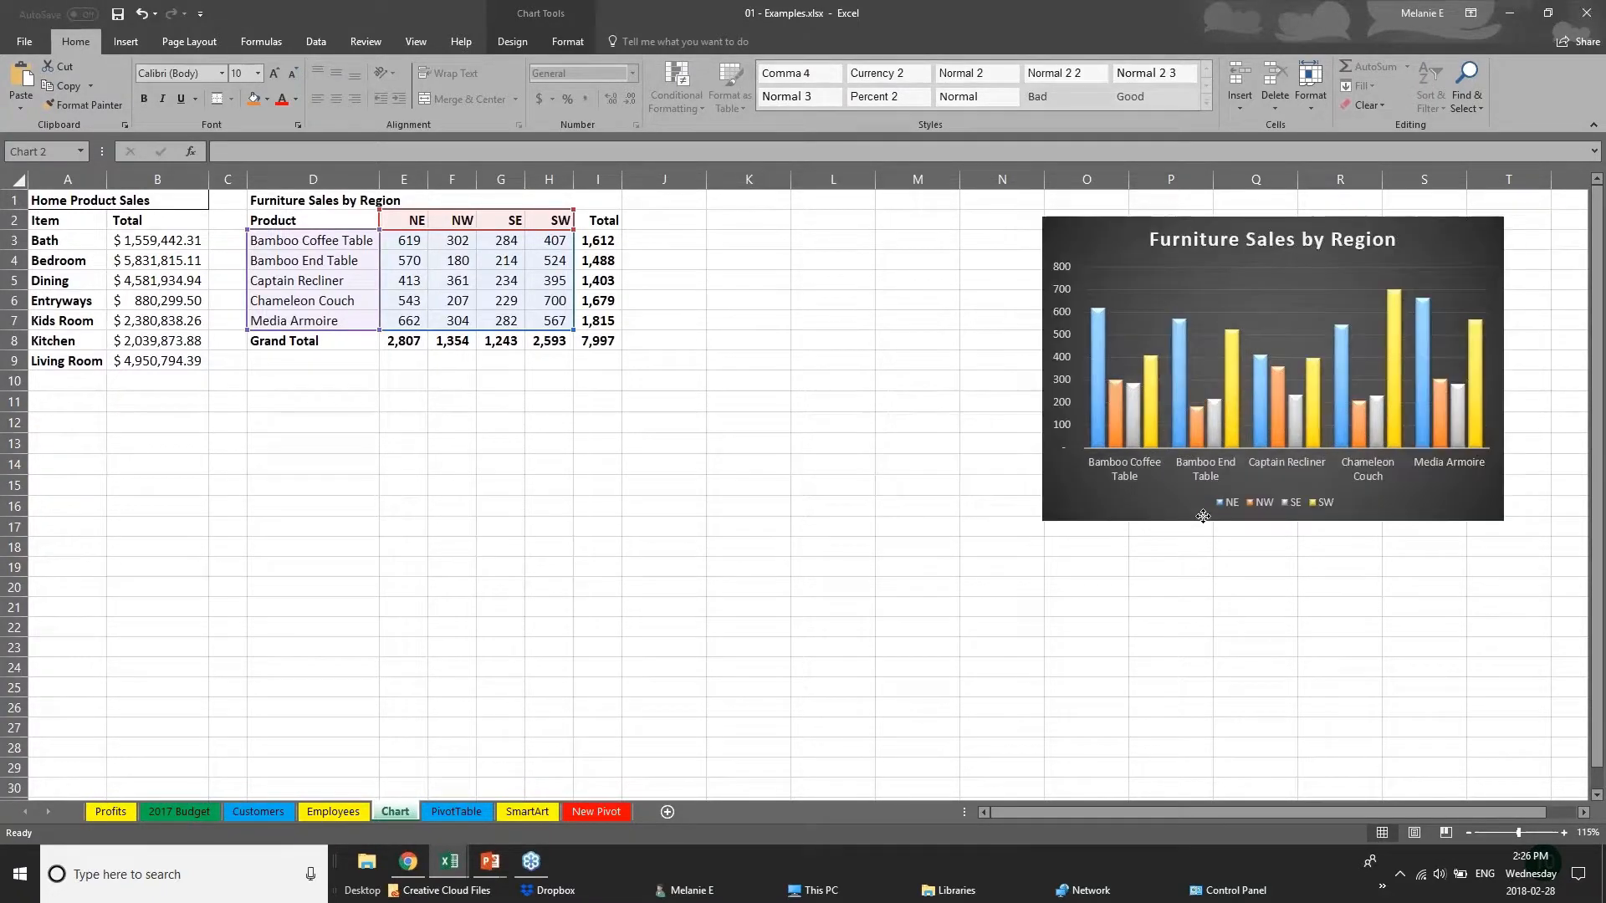
key(Delete)
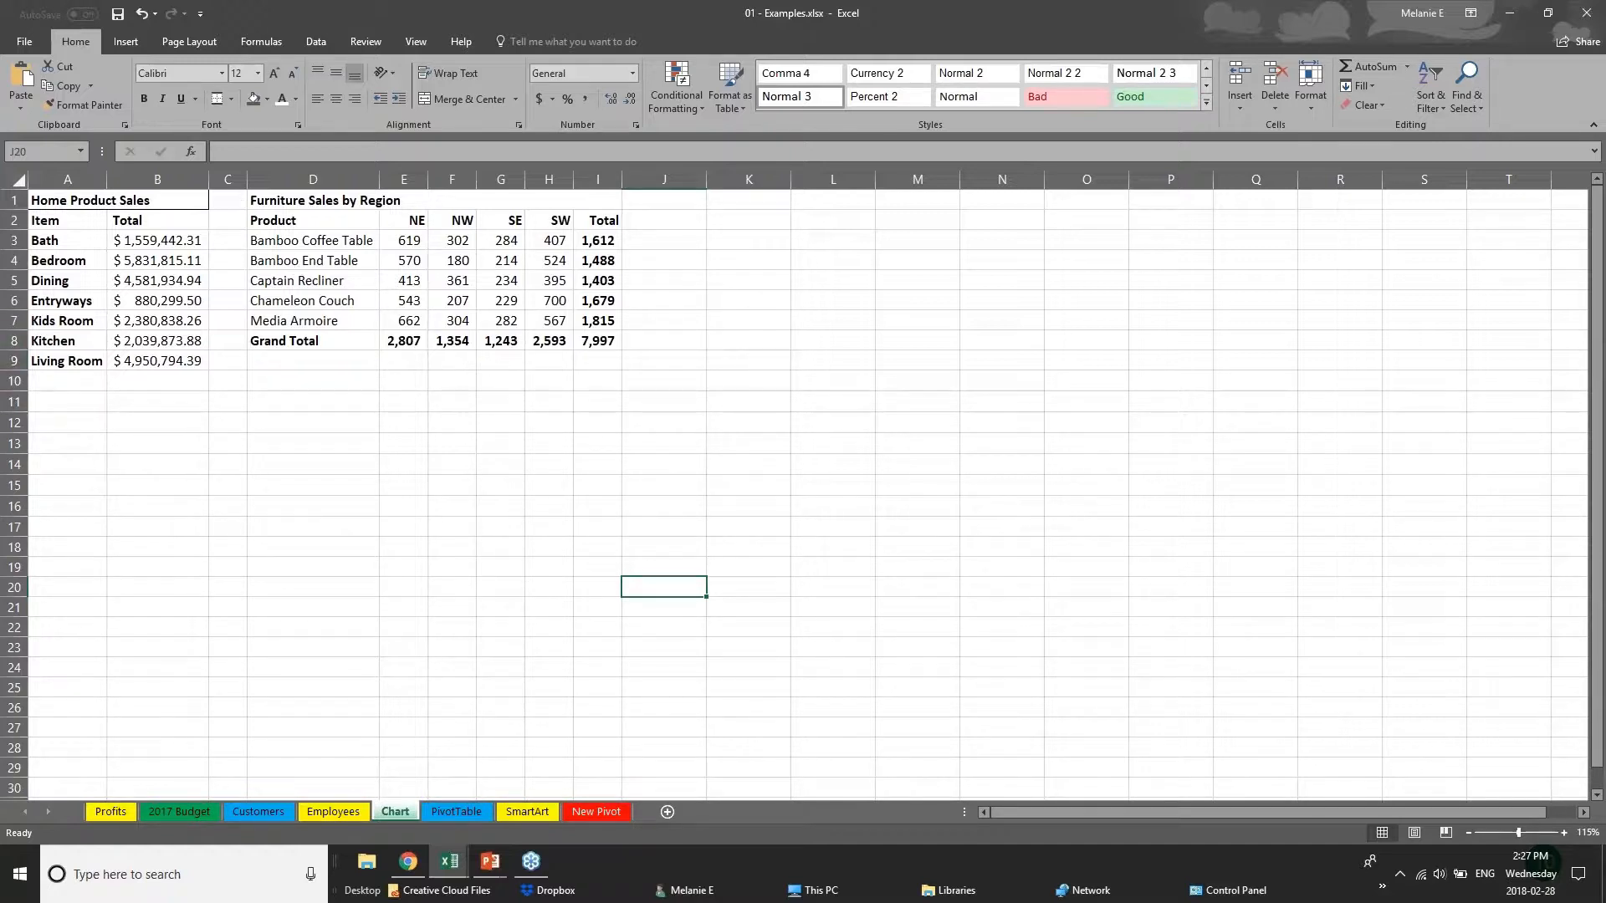
Highlight the Total column and the Grand Total row of the Furniture Sales by Region table.
click(293, 219)
click(432, 452)
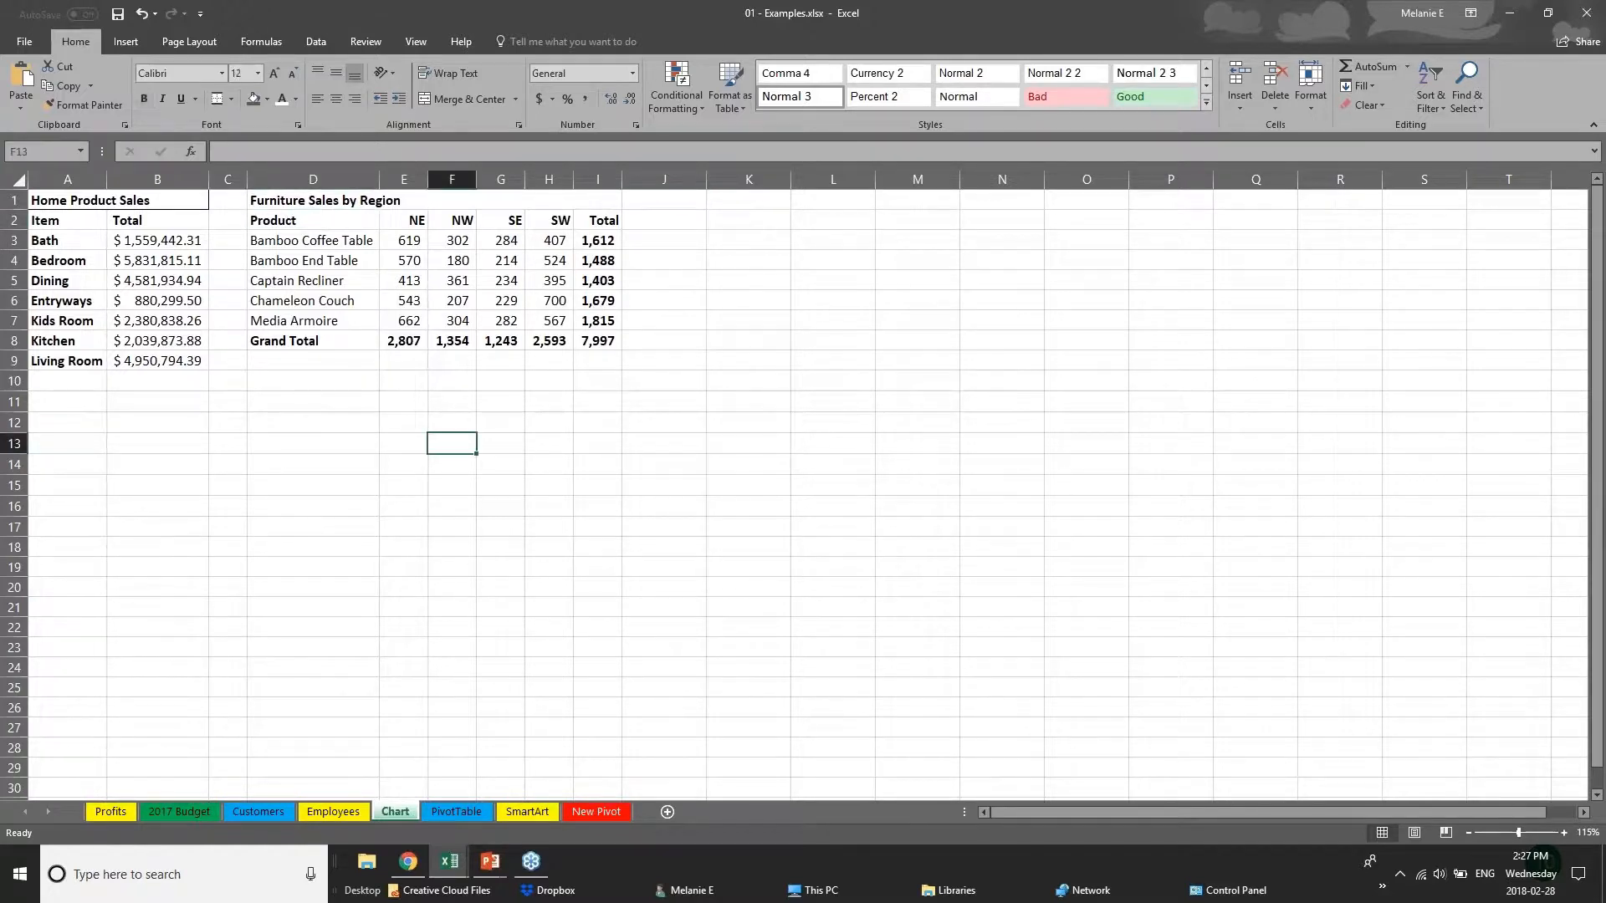
drag(598, 241, 610, 334)
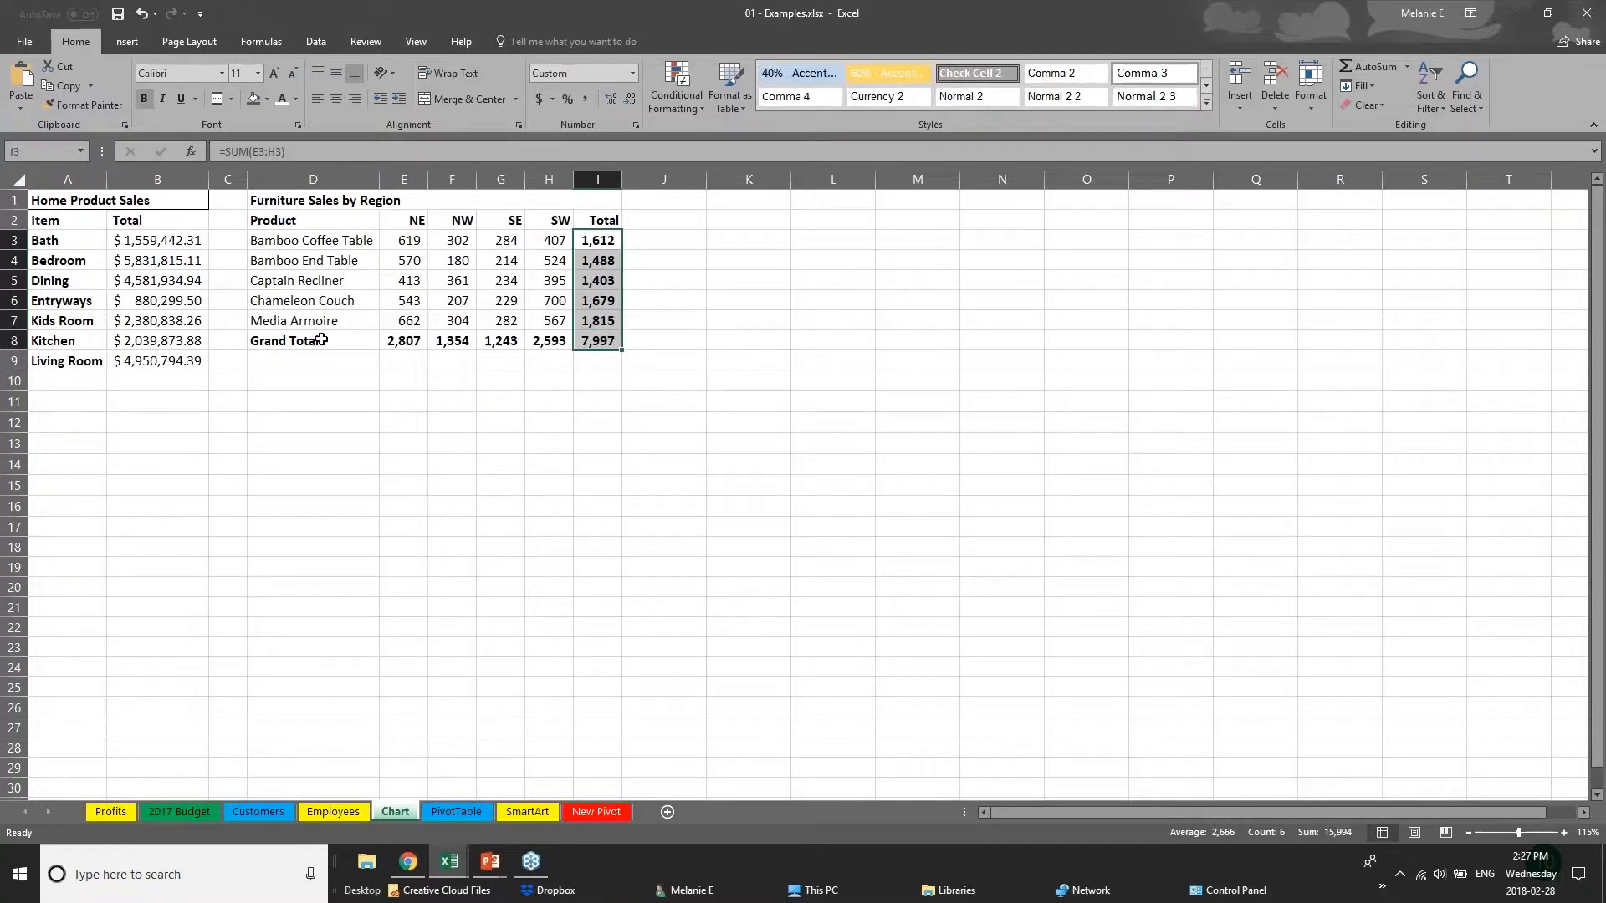
drag(322, 339, 603, 341)
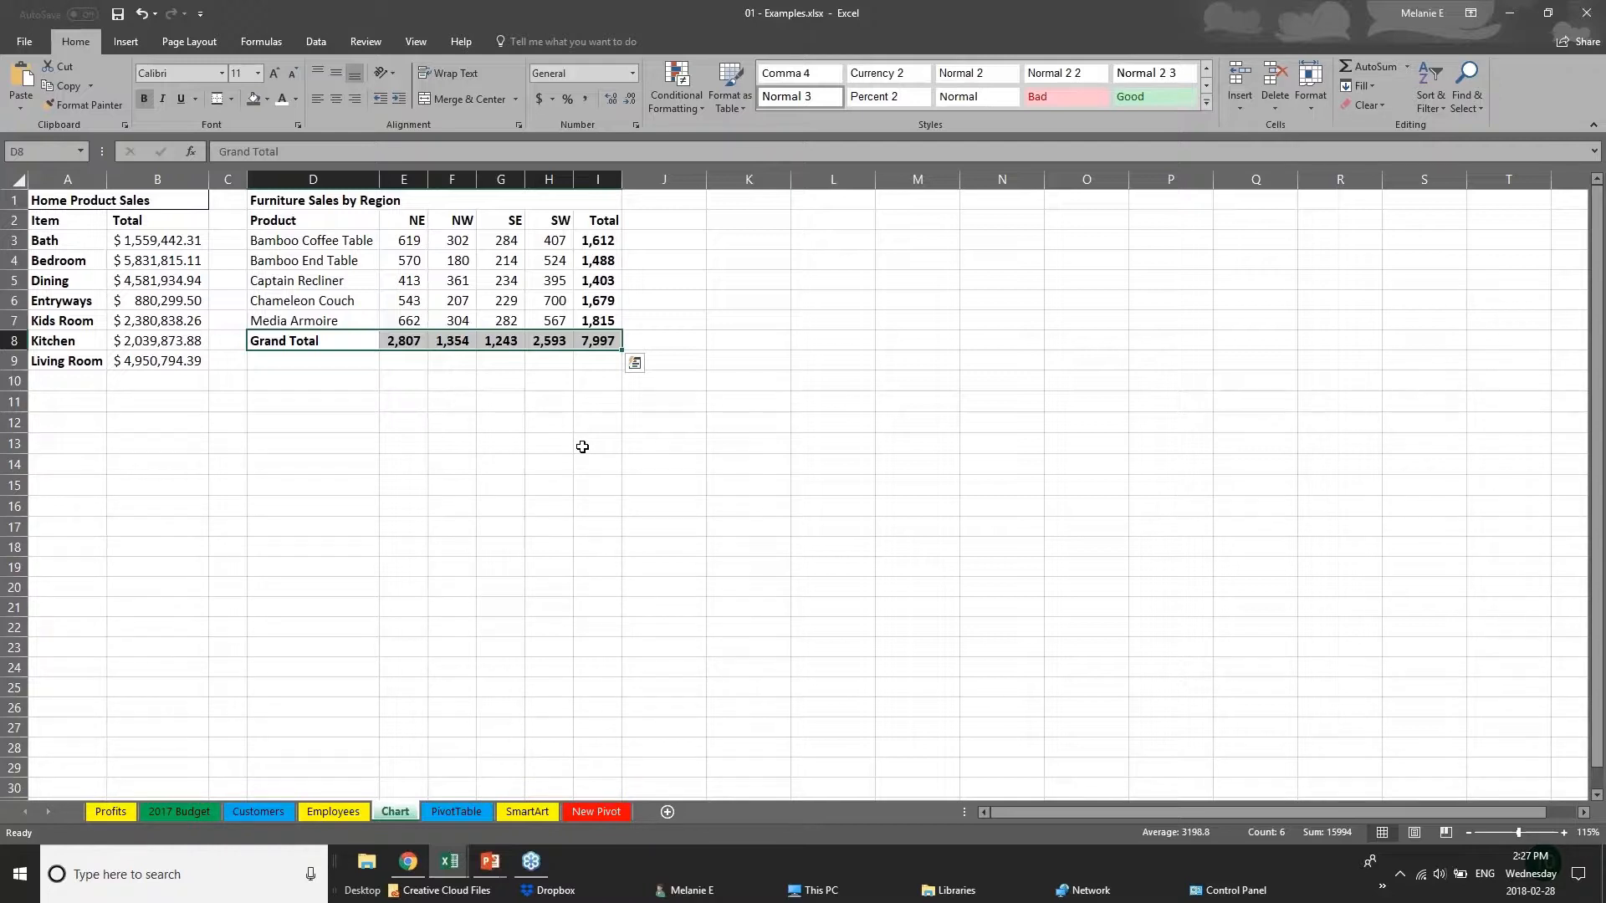
Select the product and region data in D2:H7 without totals and look through the hierarchy and column chart types.
click(416, 428)
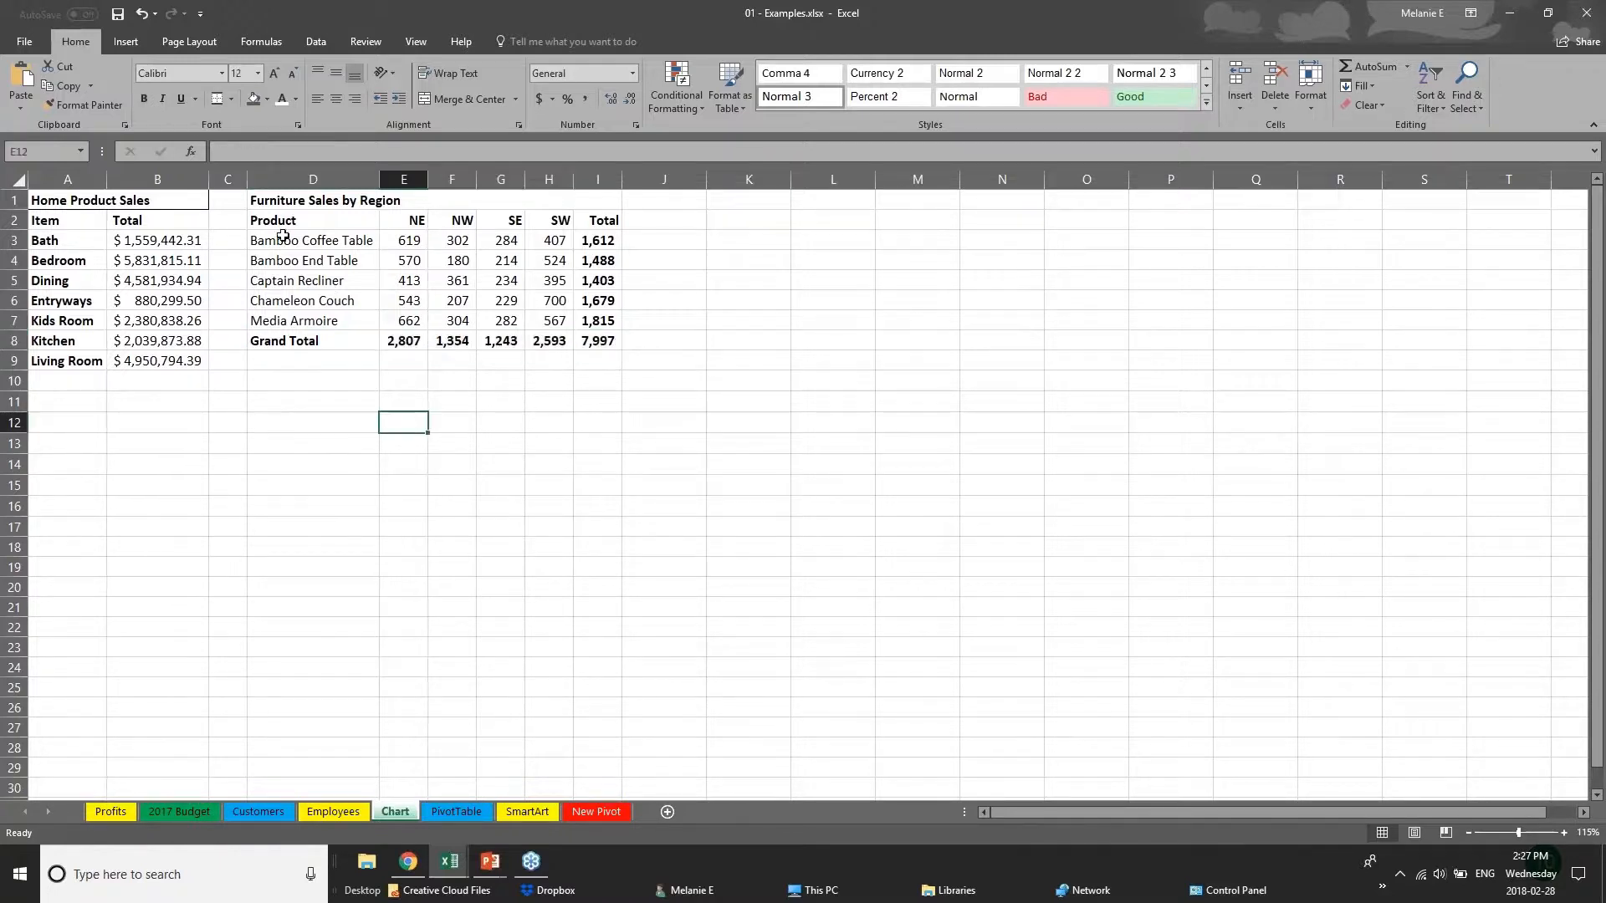
drag(268, 218, 562, 321)
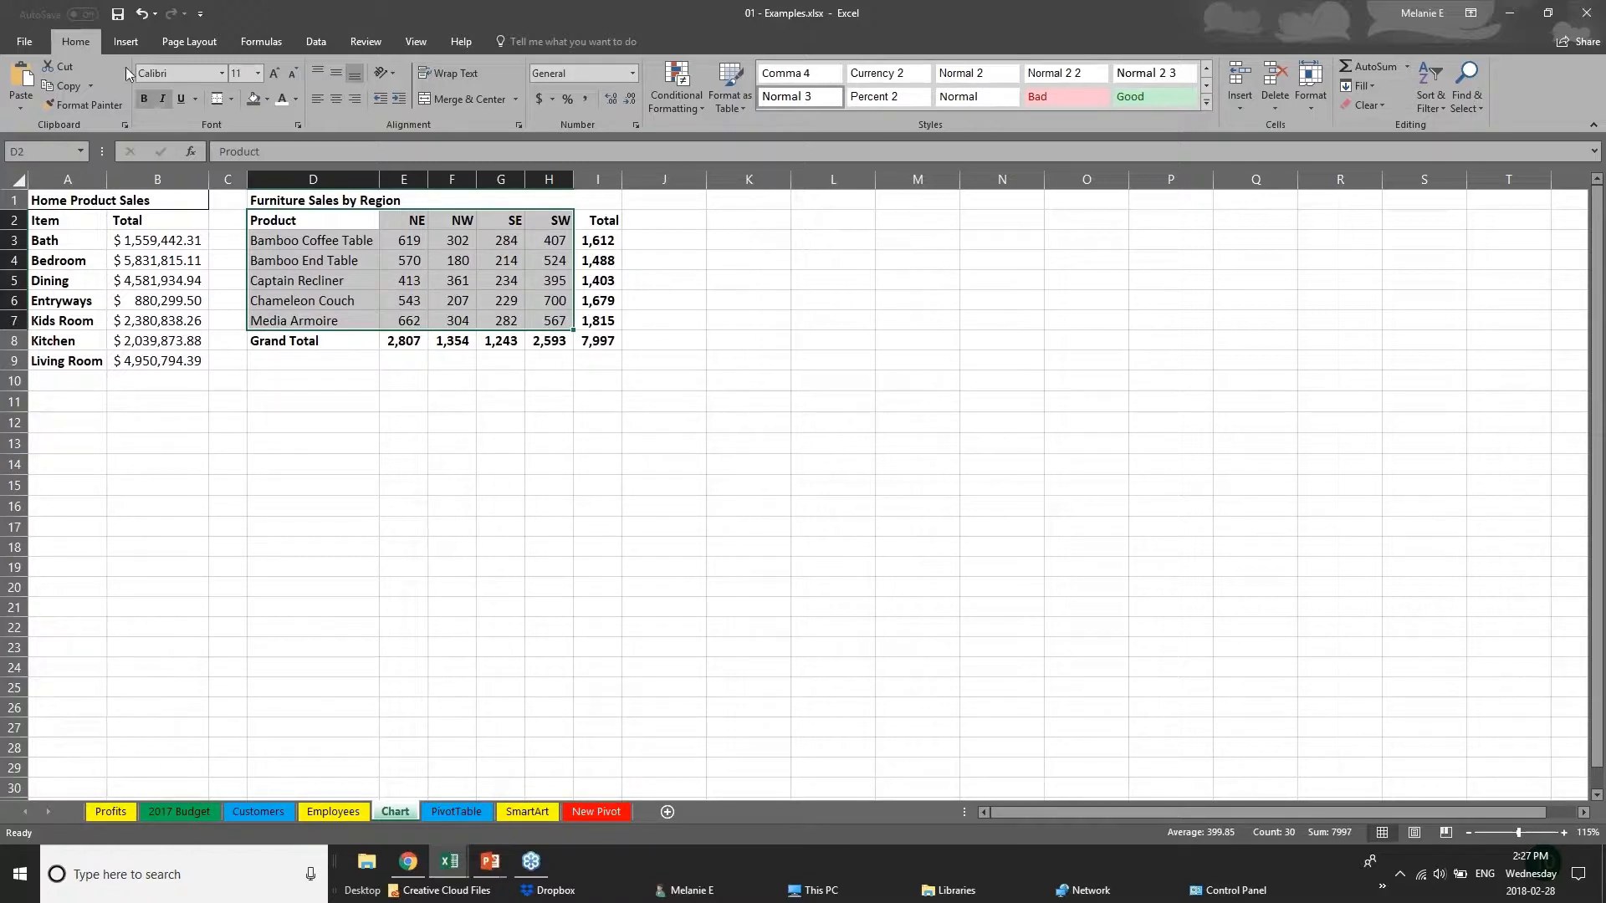
click(126, 42)
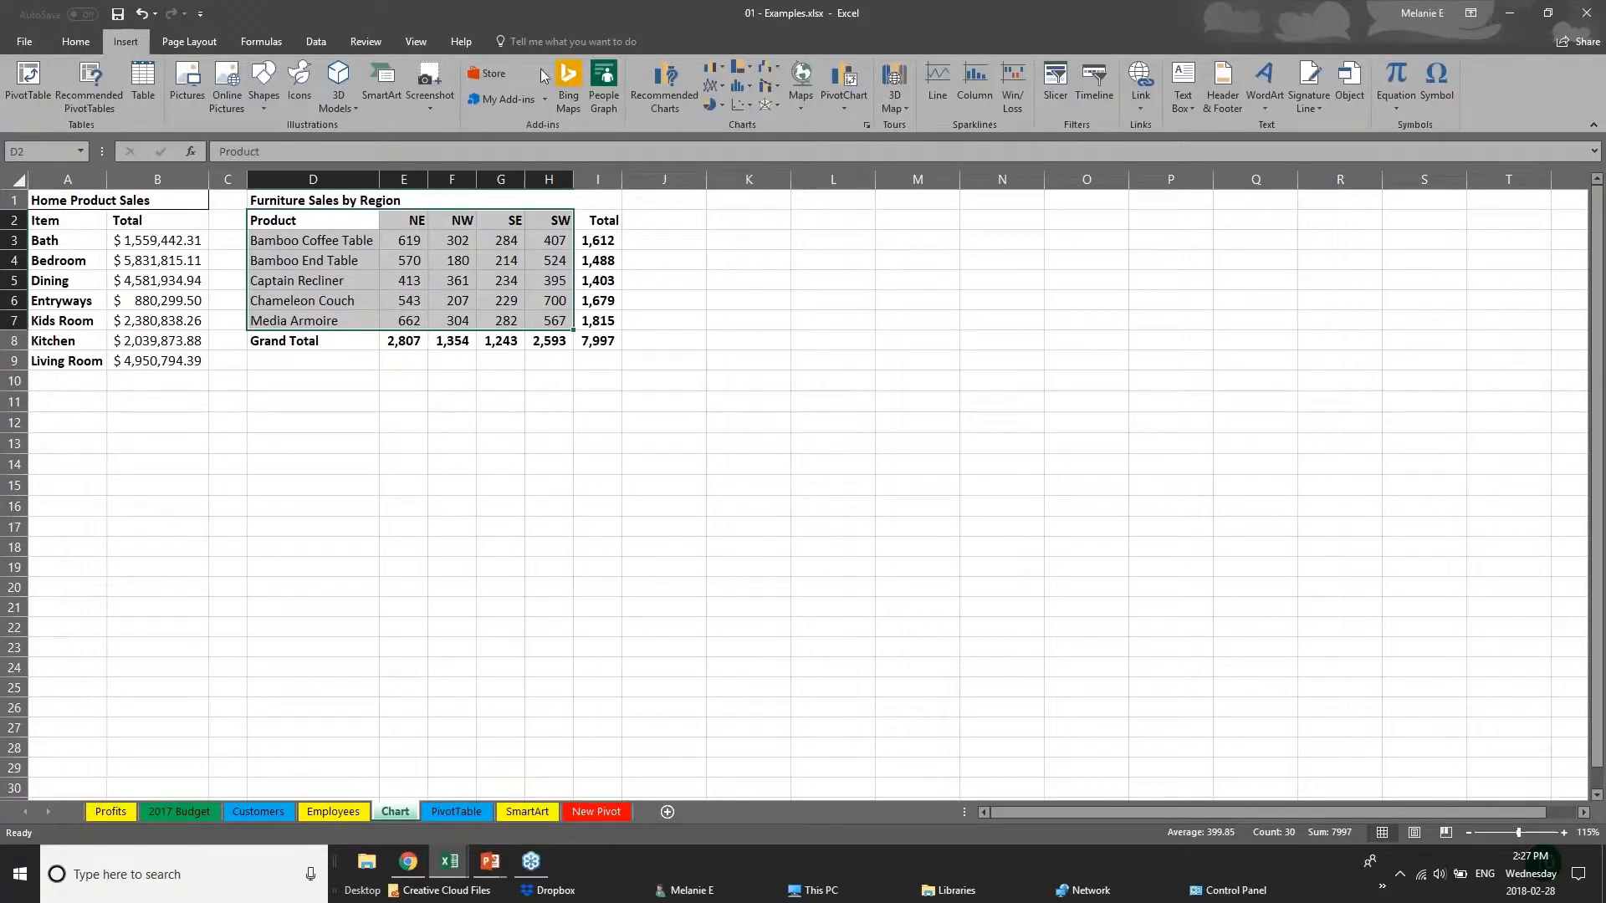
click(748, 69)
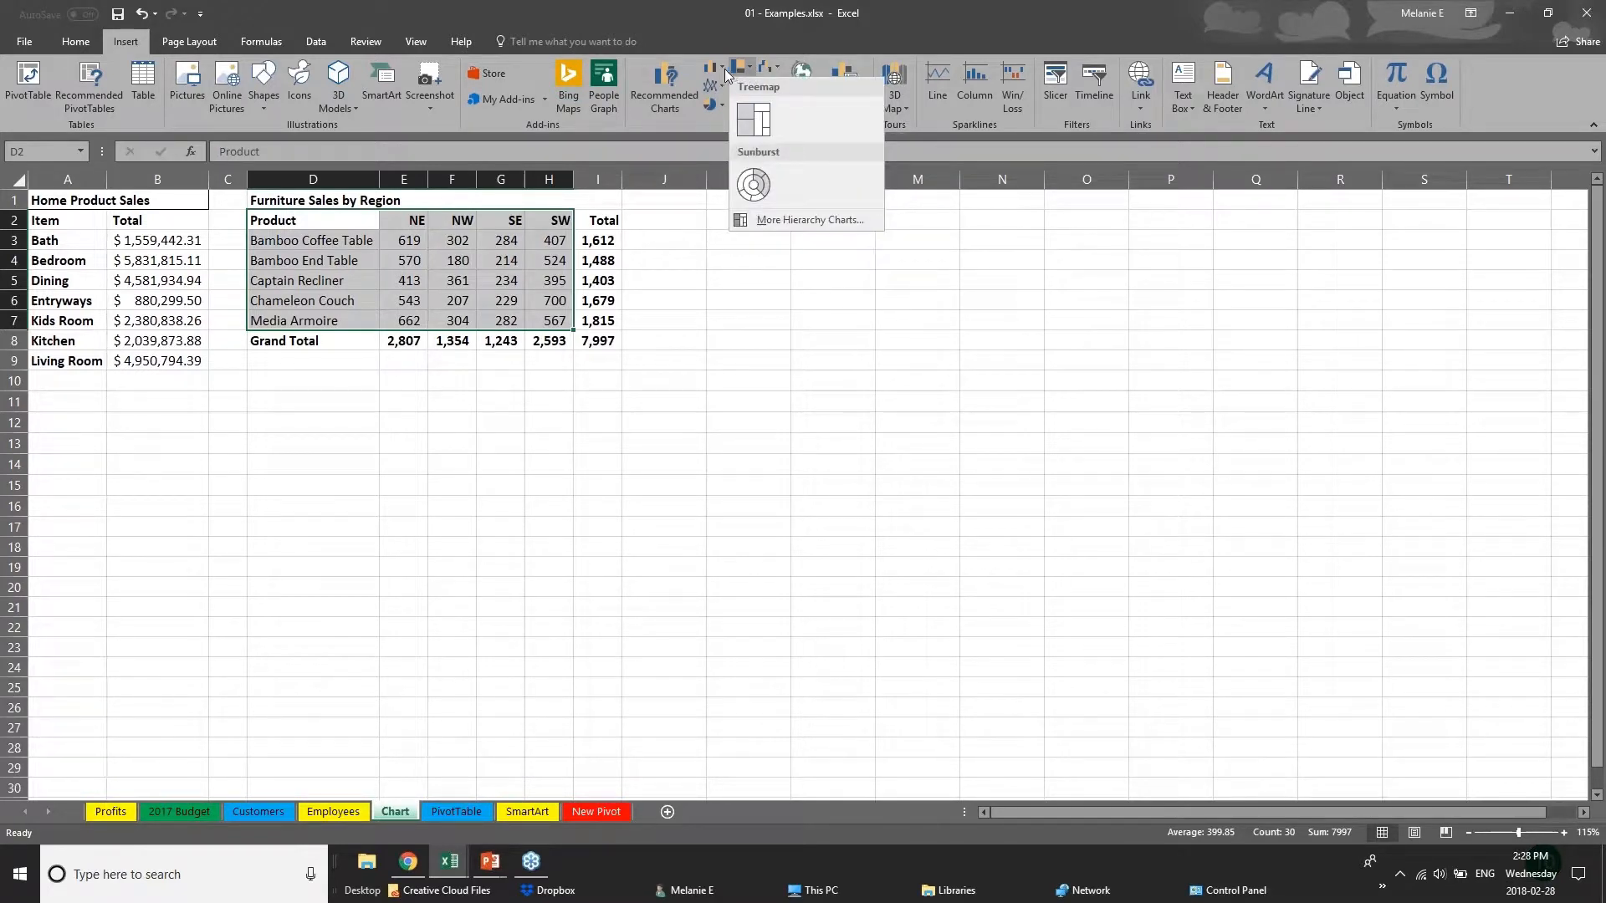
click(724, 70)
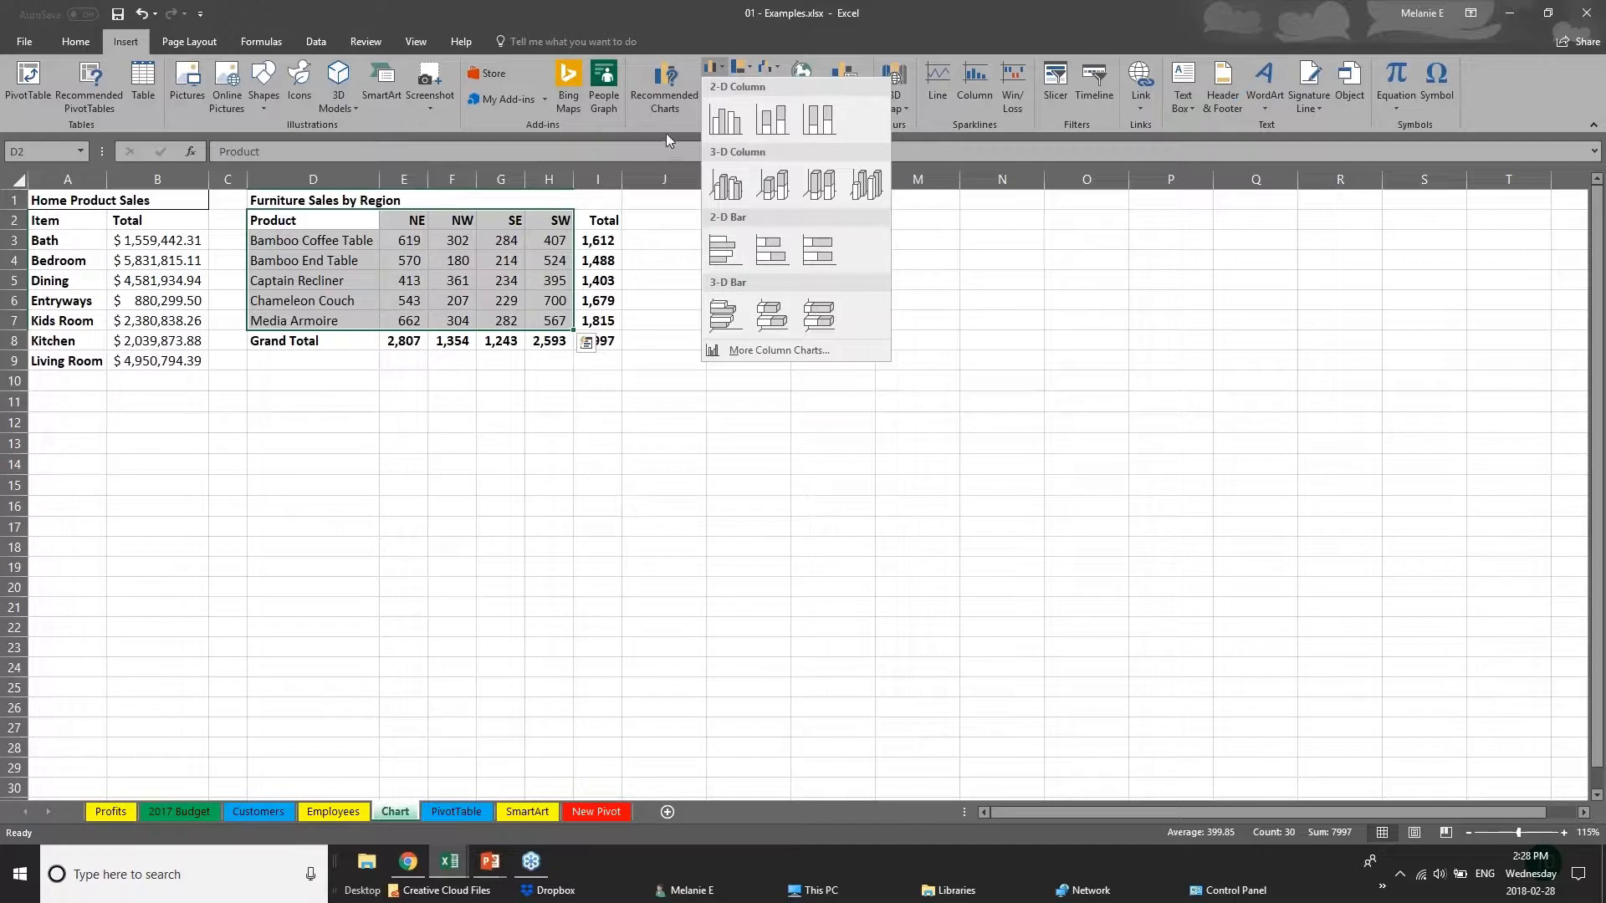
Browse the recommended charts for the selected data, previewing the stacked bar, clustered column and stacked column suggestions.
click(644, 93)
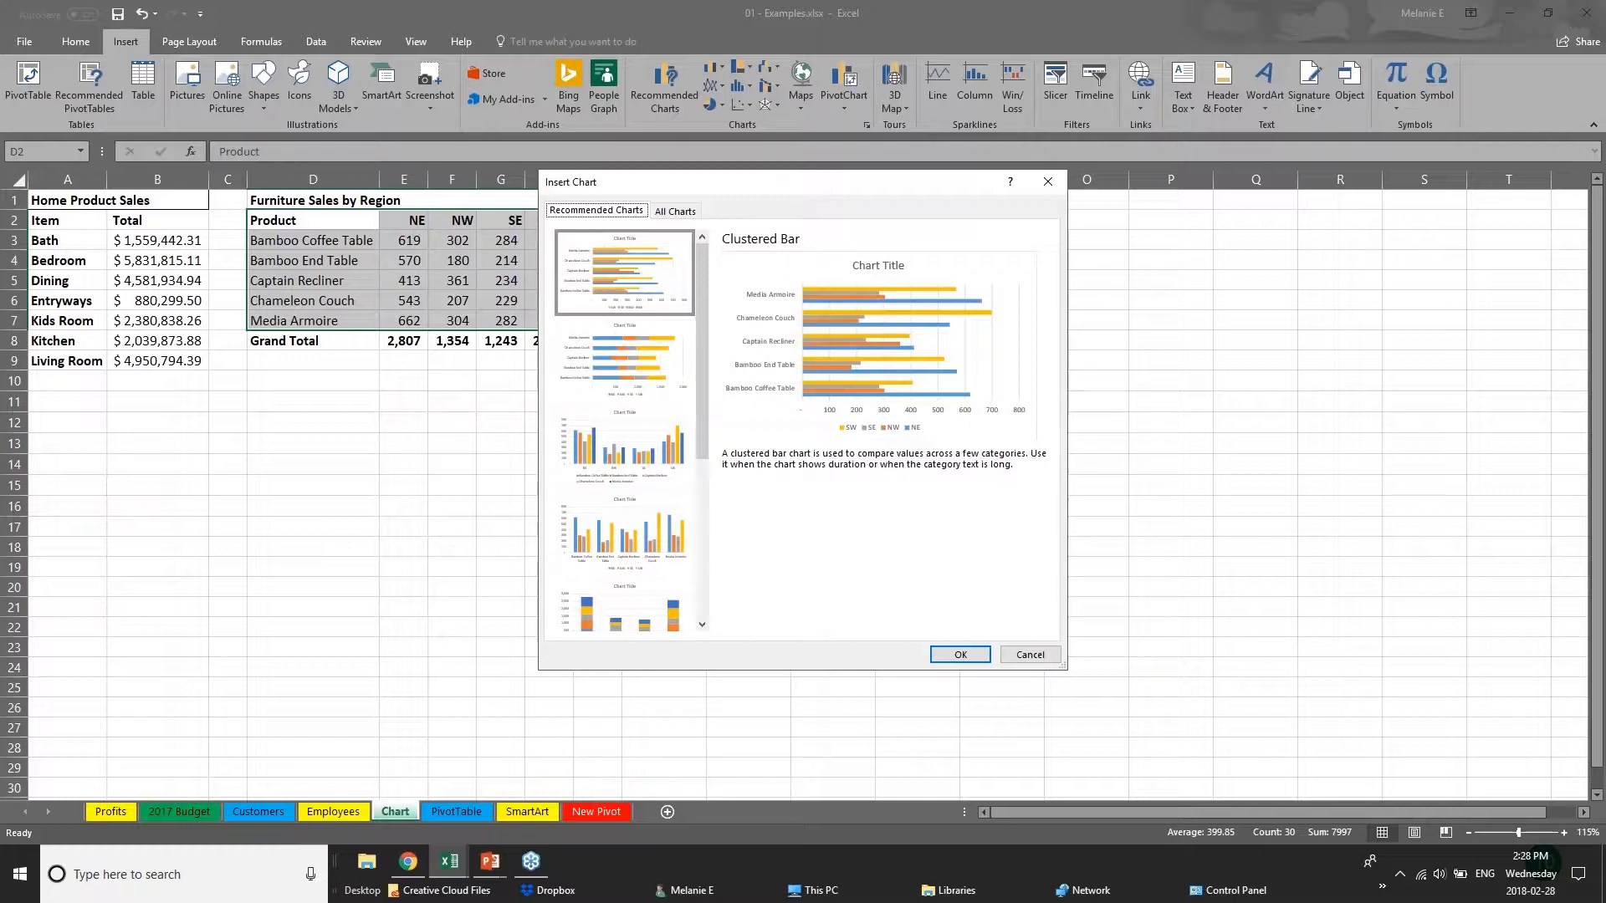
click(625, 387)
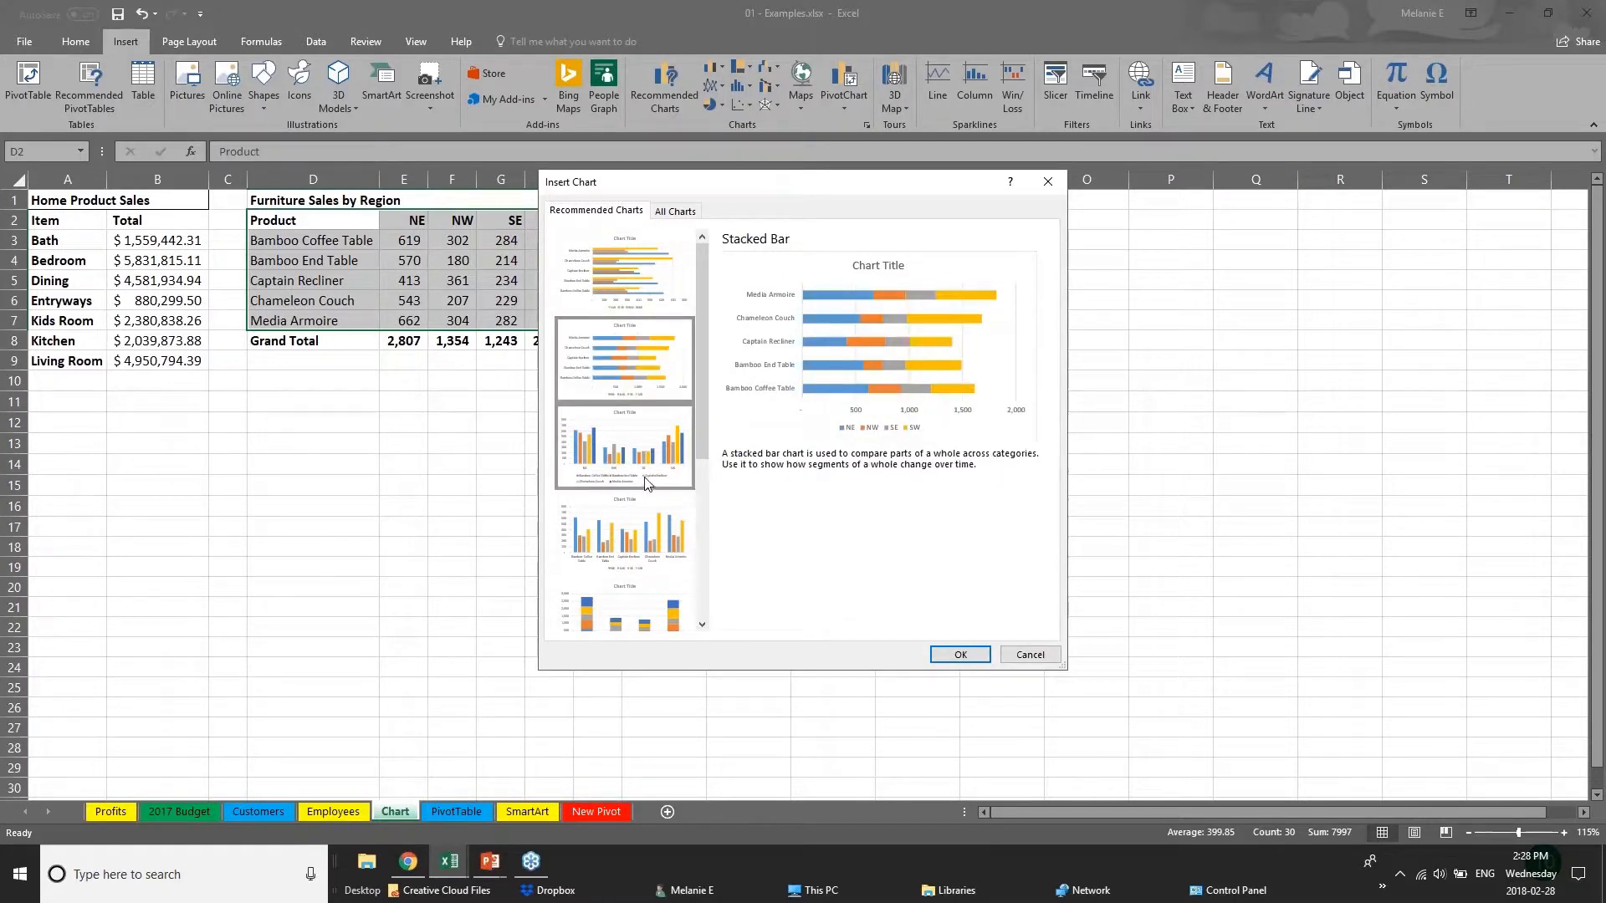
click(653, 481)
click(671, 557)
click(661, 607)
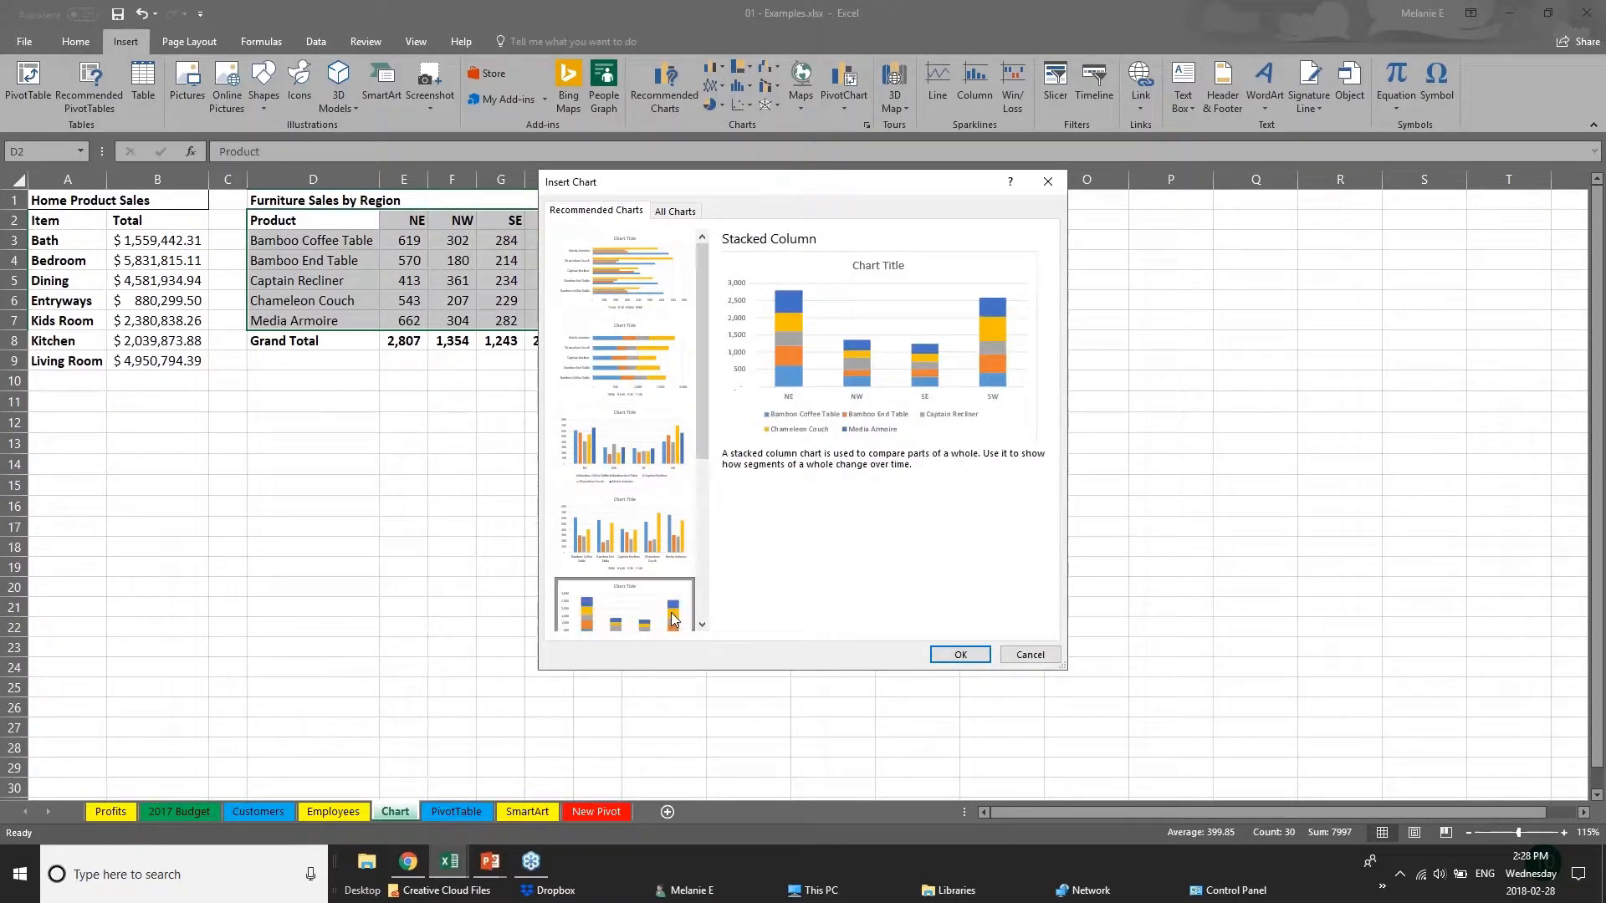
scroll(701, 443, down, 1)
drag(701, 442, 718, 582)
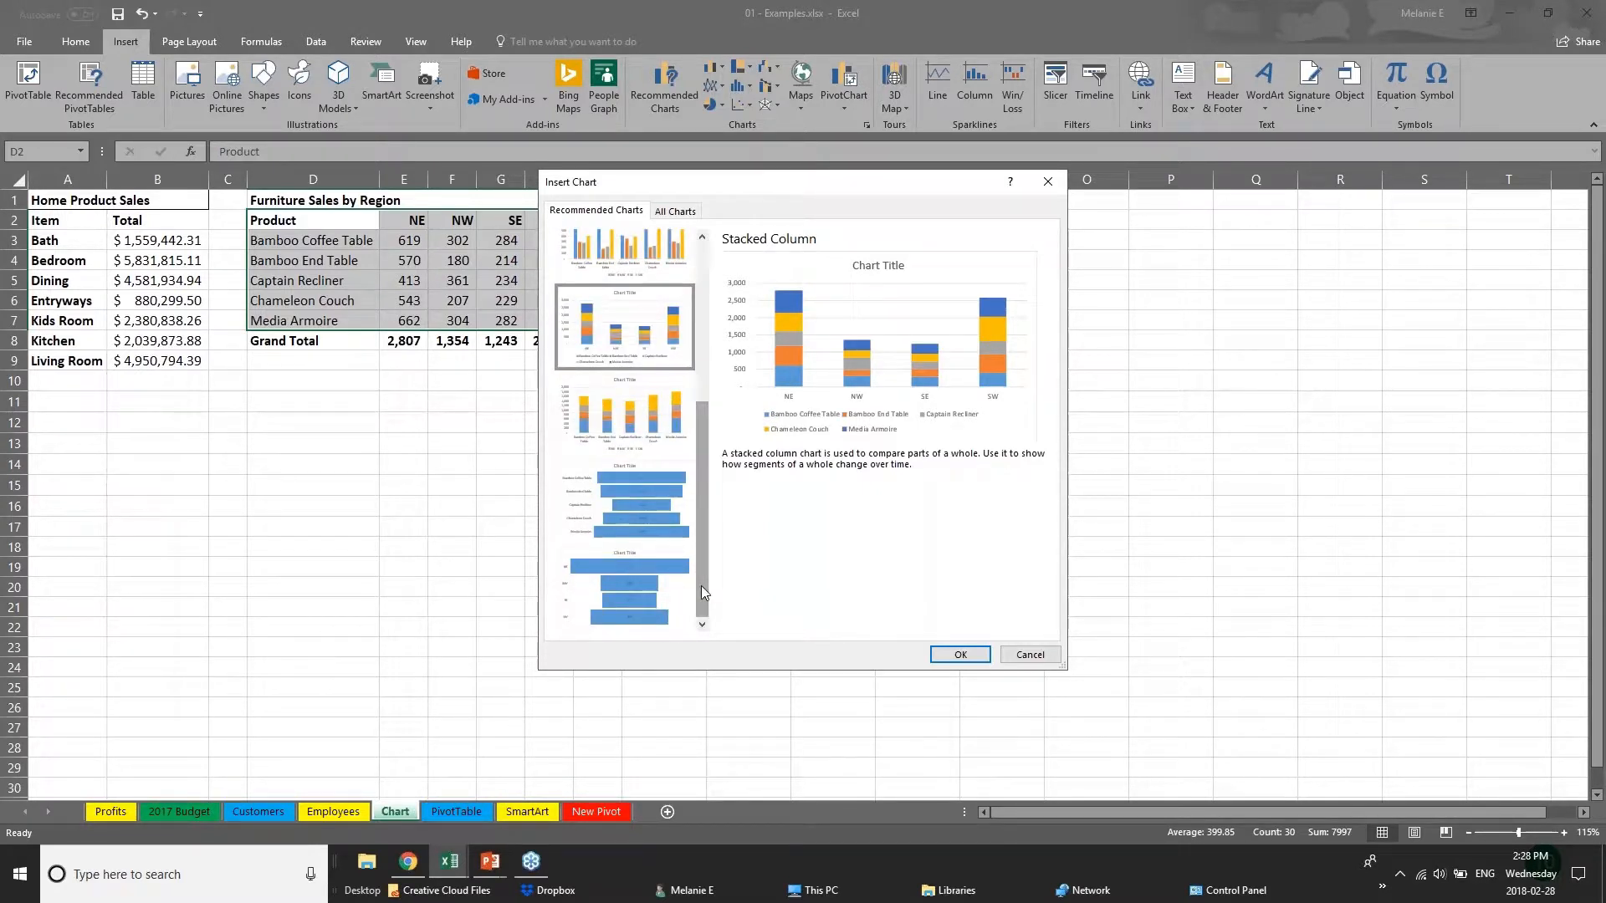
drag(699, 555, 699, 393)
click(674, 270)
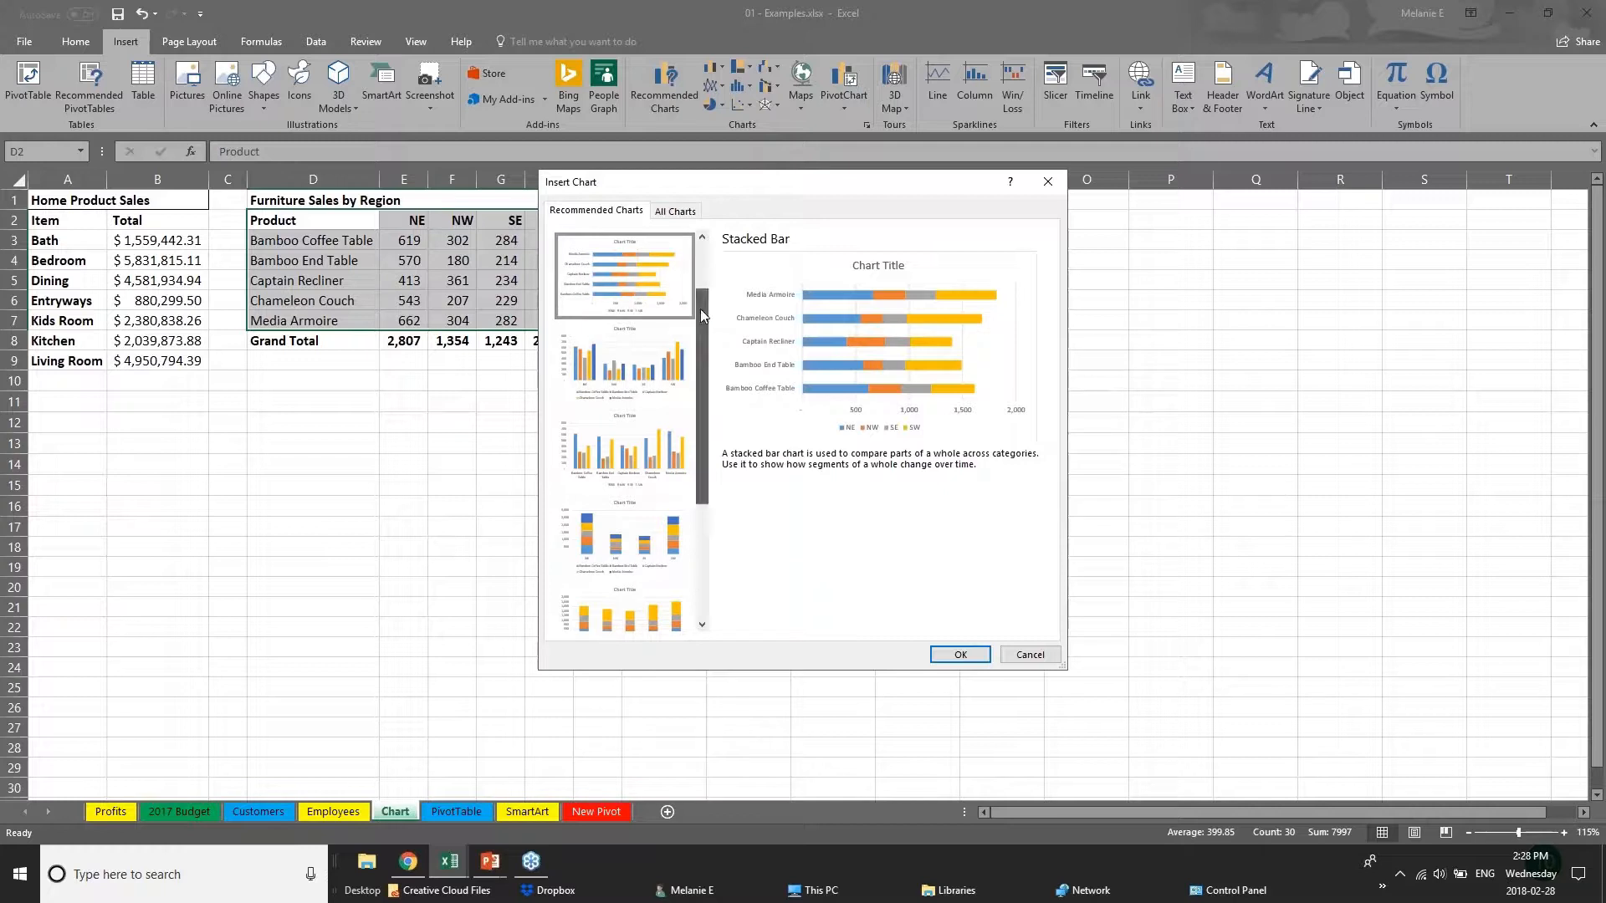
drag(700, 309, 700, 263)
Insert the recommended Clustered Bar chart and enlarge it beside the table to cover about J2 to R23.
click(609, 278)
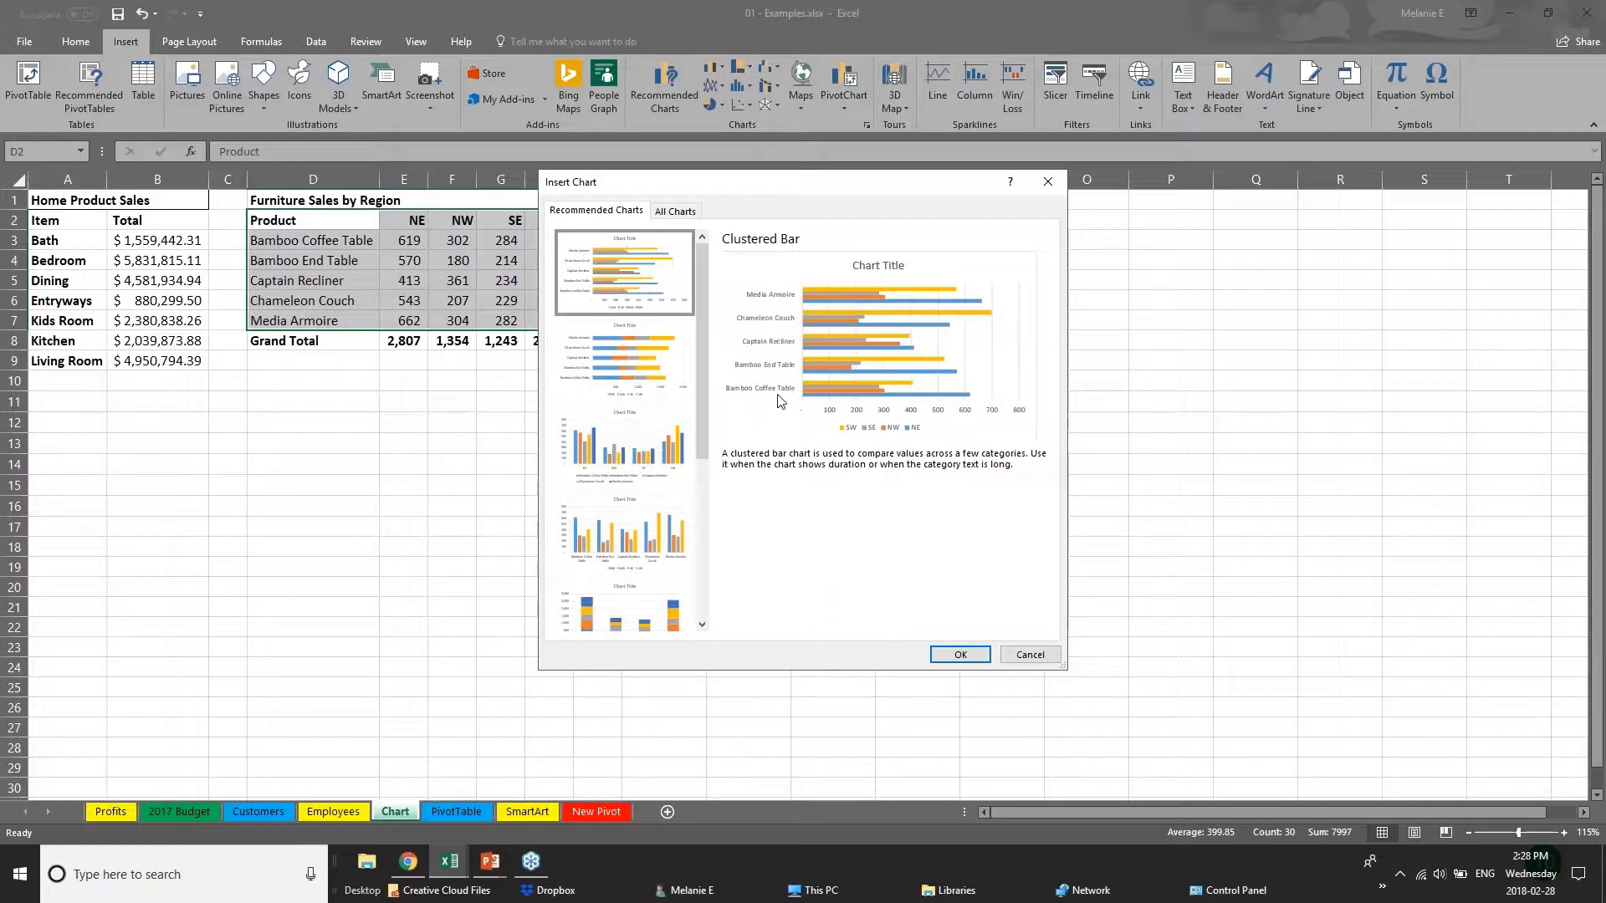
click(960, 654)
drag(882, 367, 957, 235)
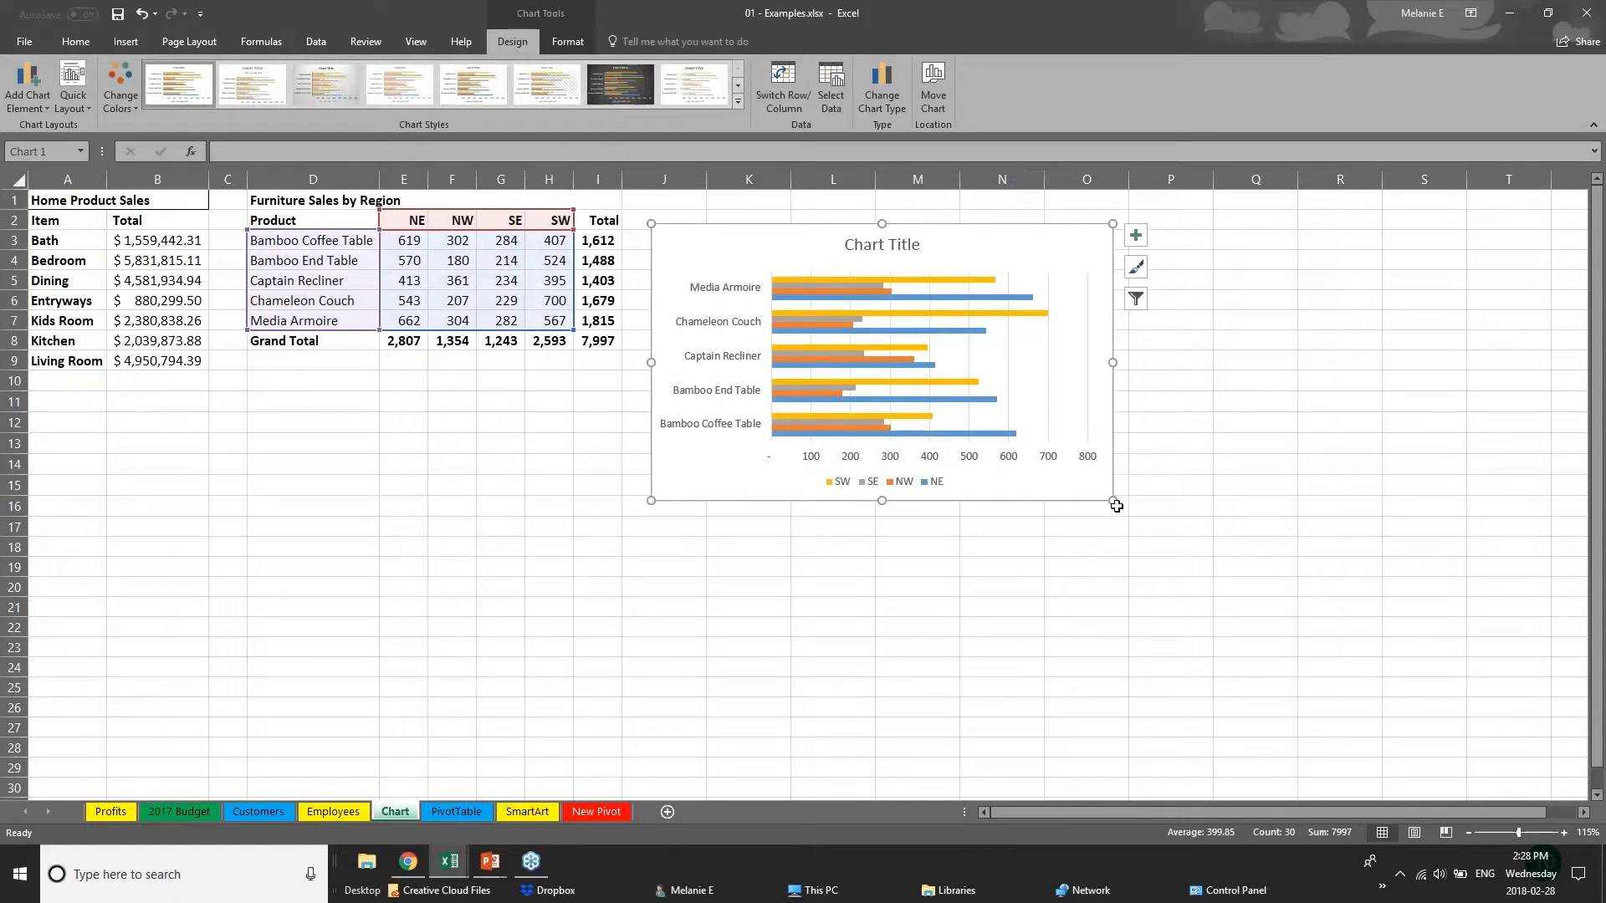
drag(1113, 501, 1327, 653)
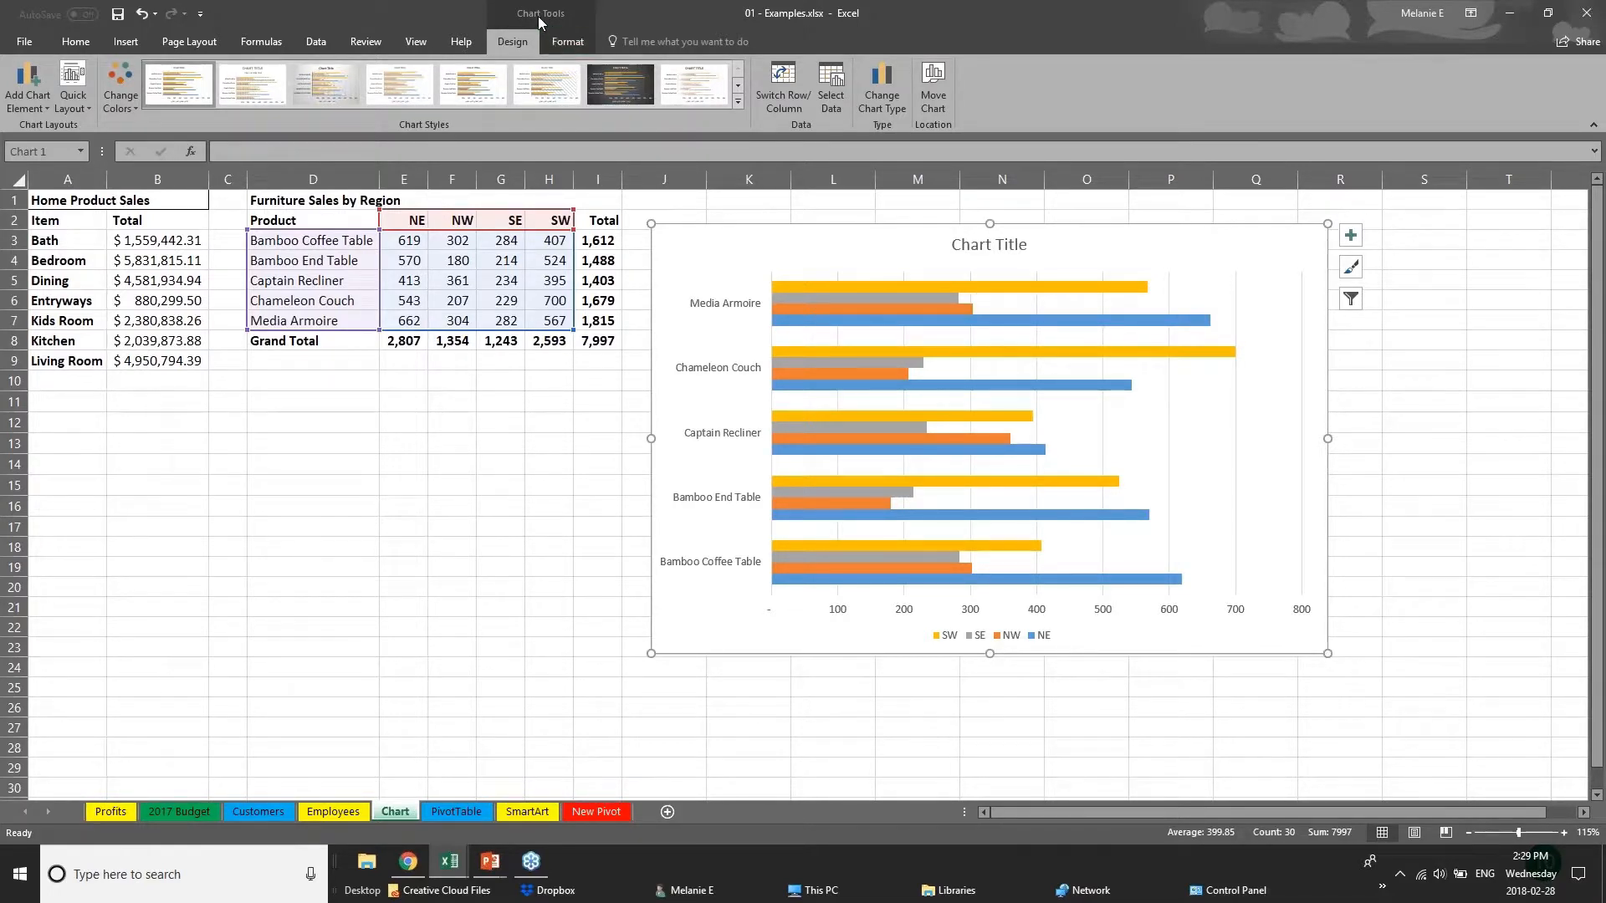
Try a monochromatic orange palette on the chart and recolour its bars with the colorful green, blue and yellow palette.
click(418, 581)
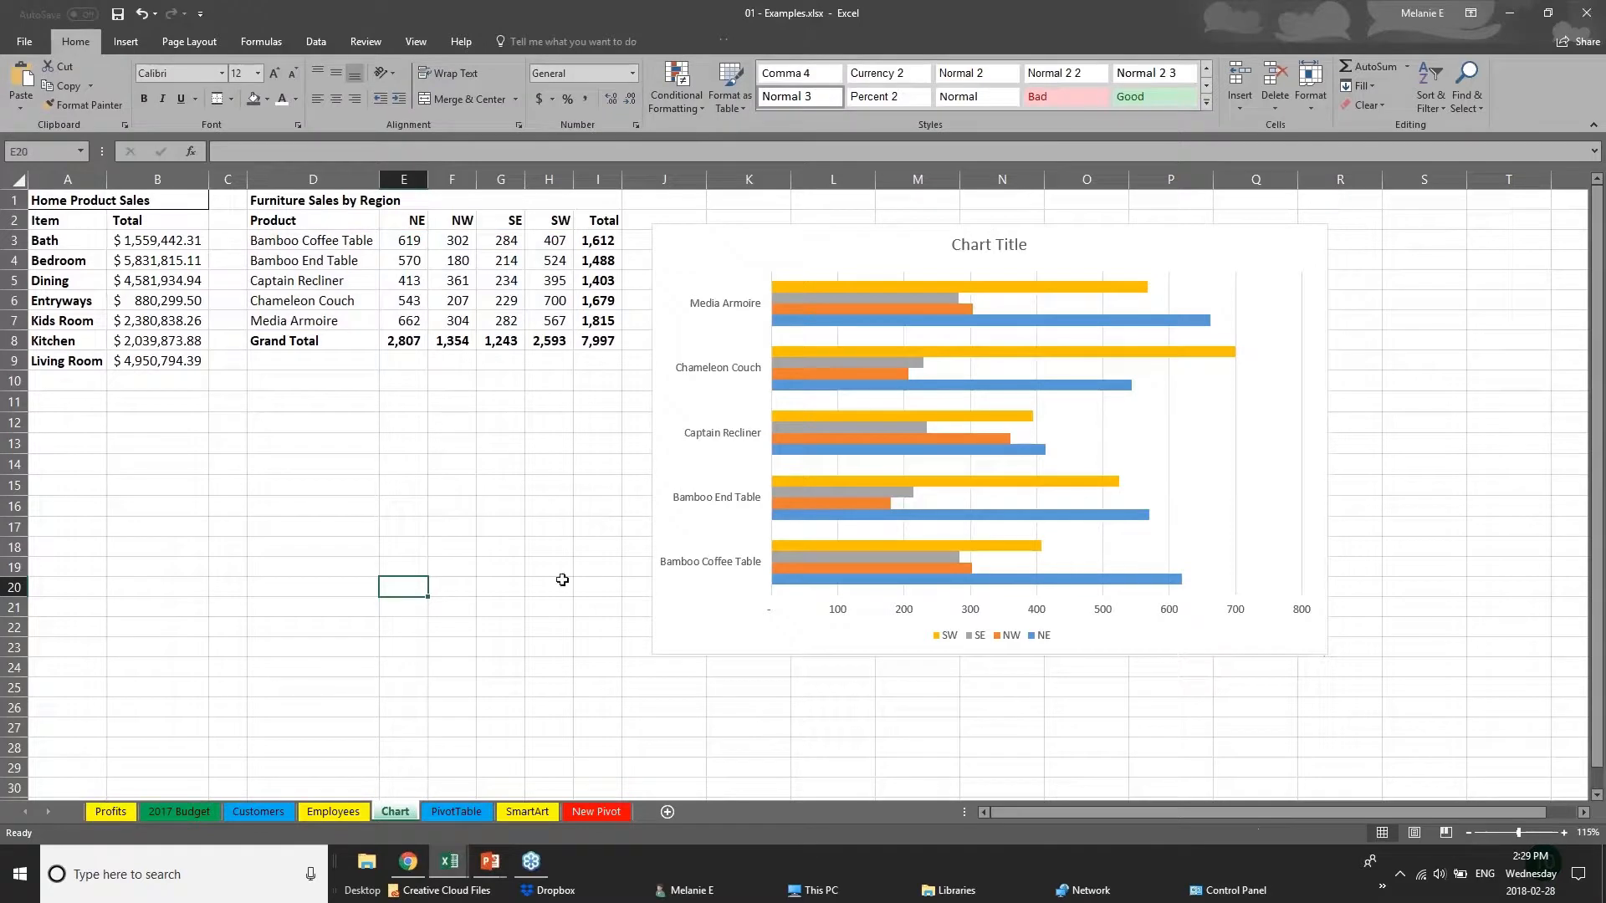
click(745, 591)
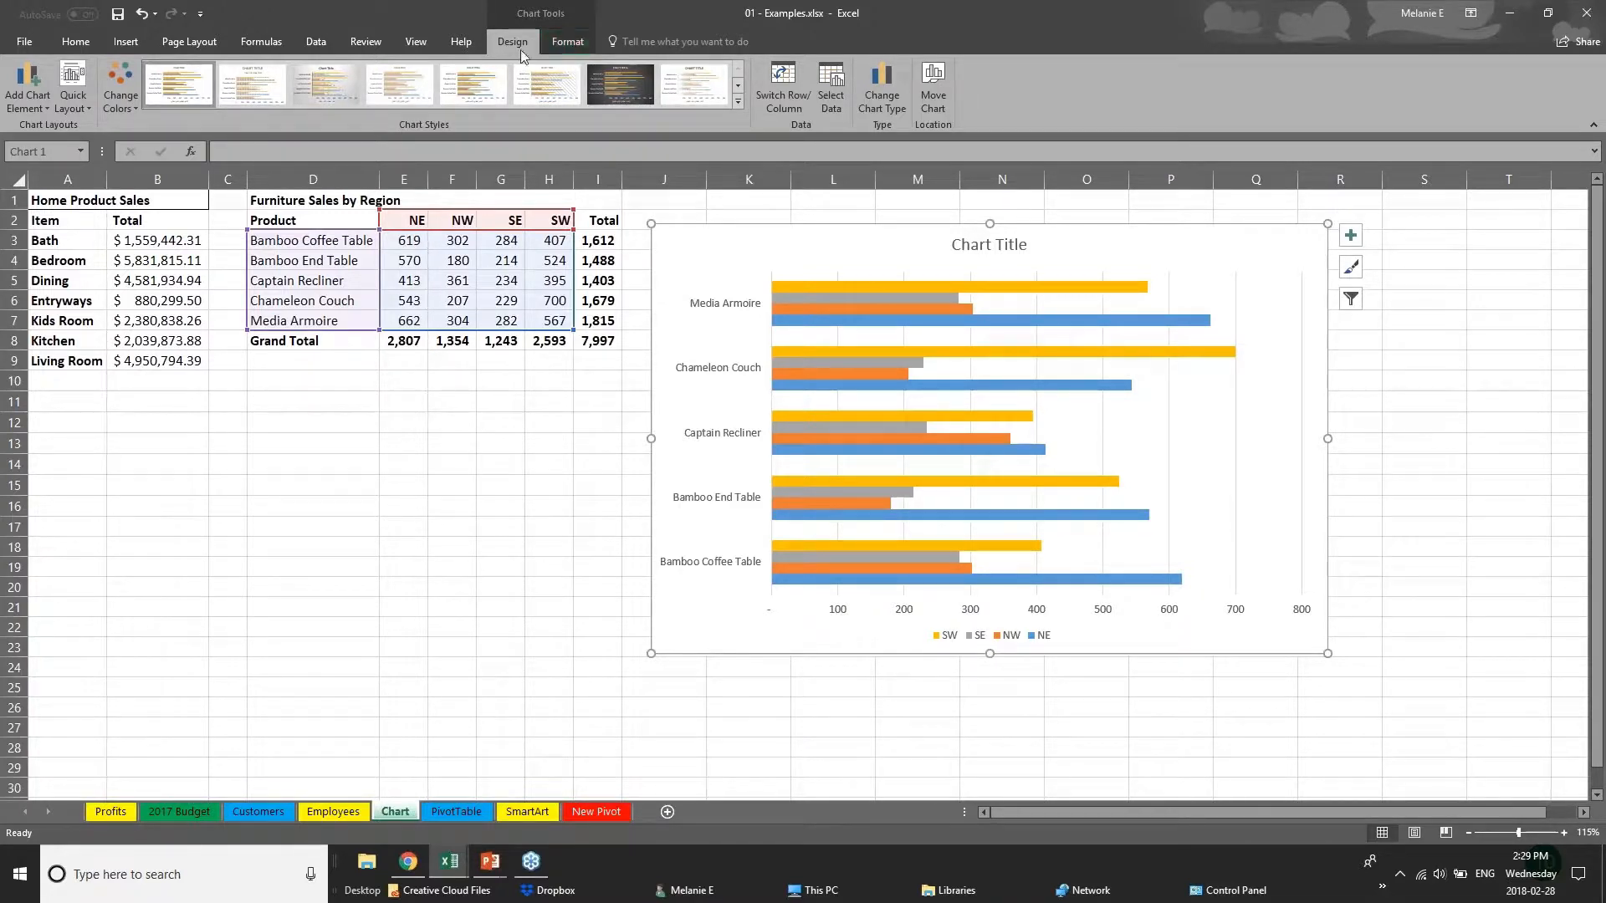
click(121, 95)
click(172, 276)
click(178, 295)
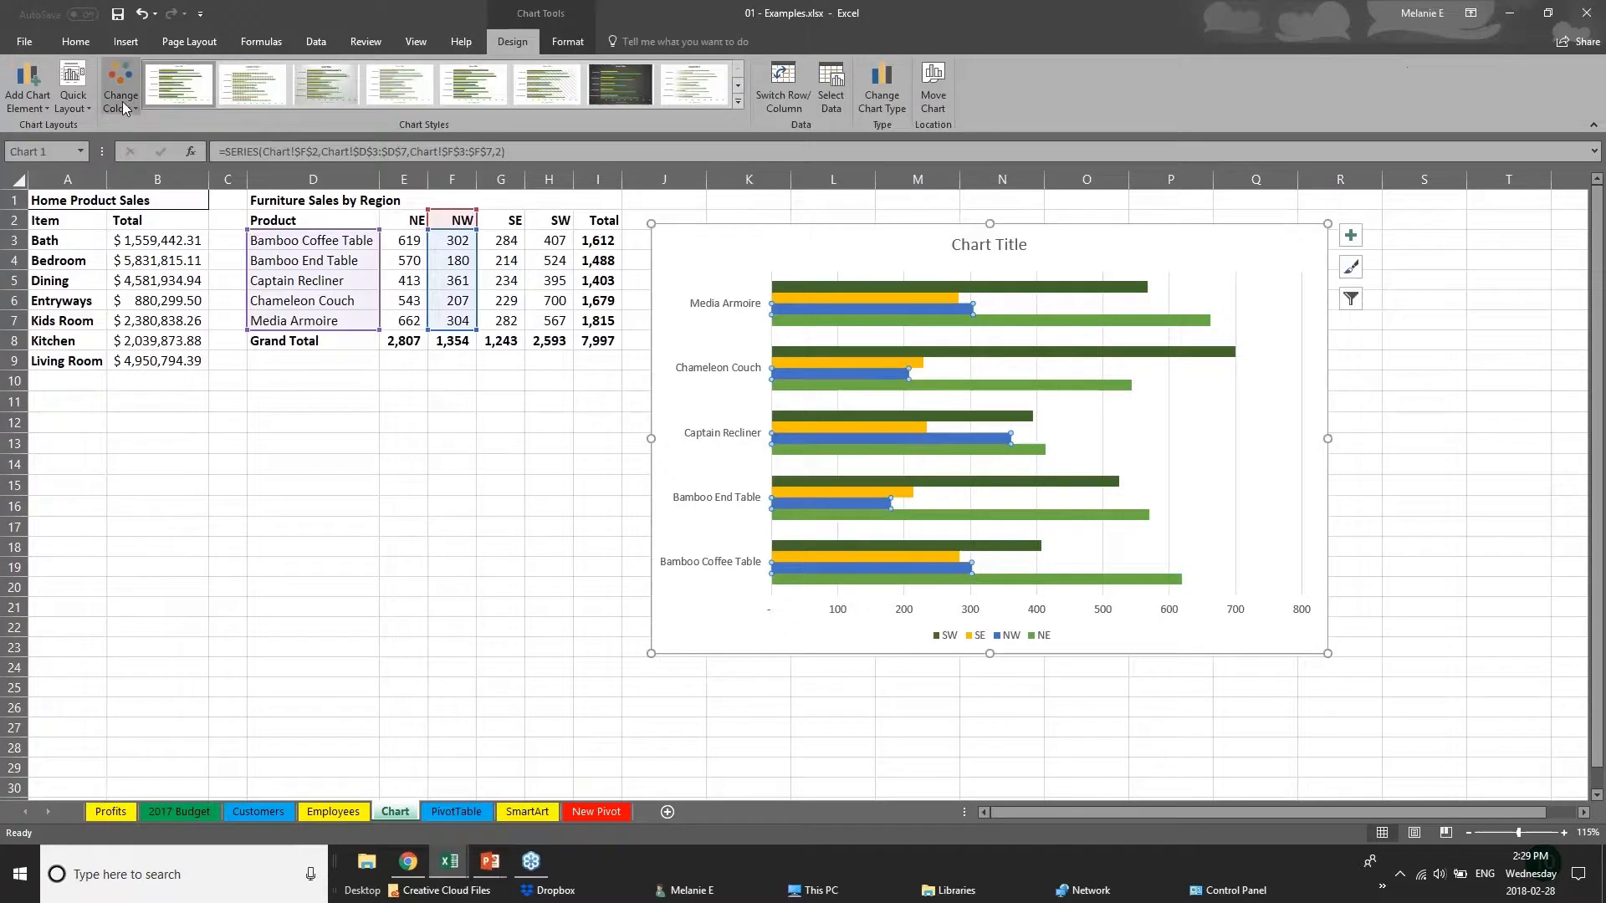
click(122, 102)
click(164, 293)
click(133, 96)
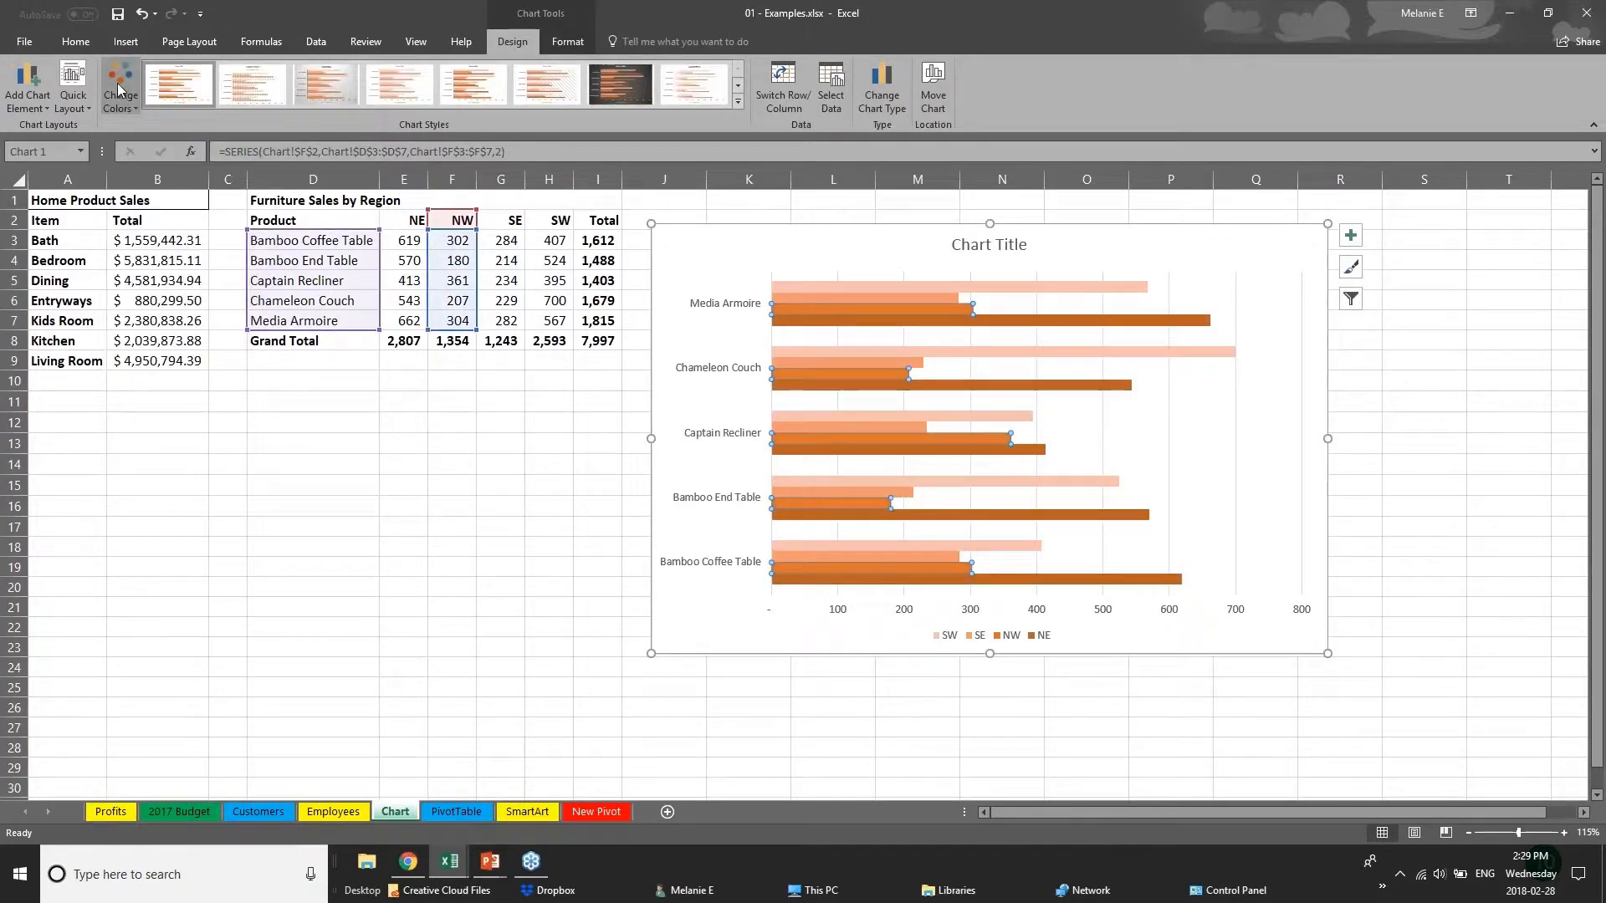
click(168, 184)
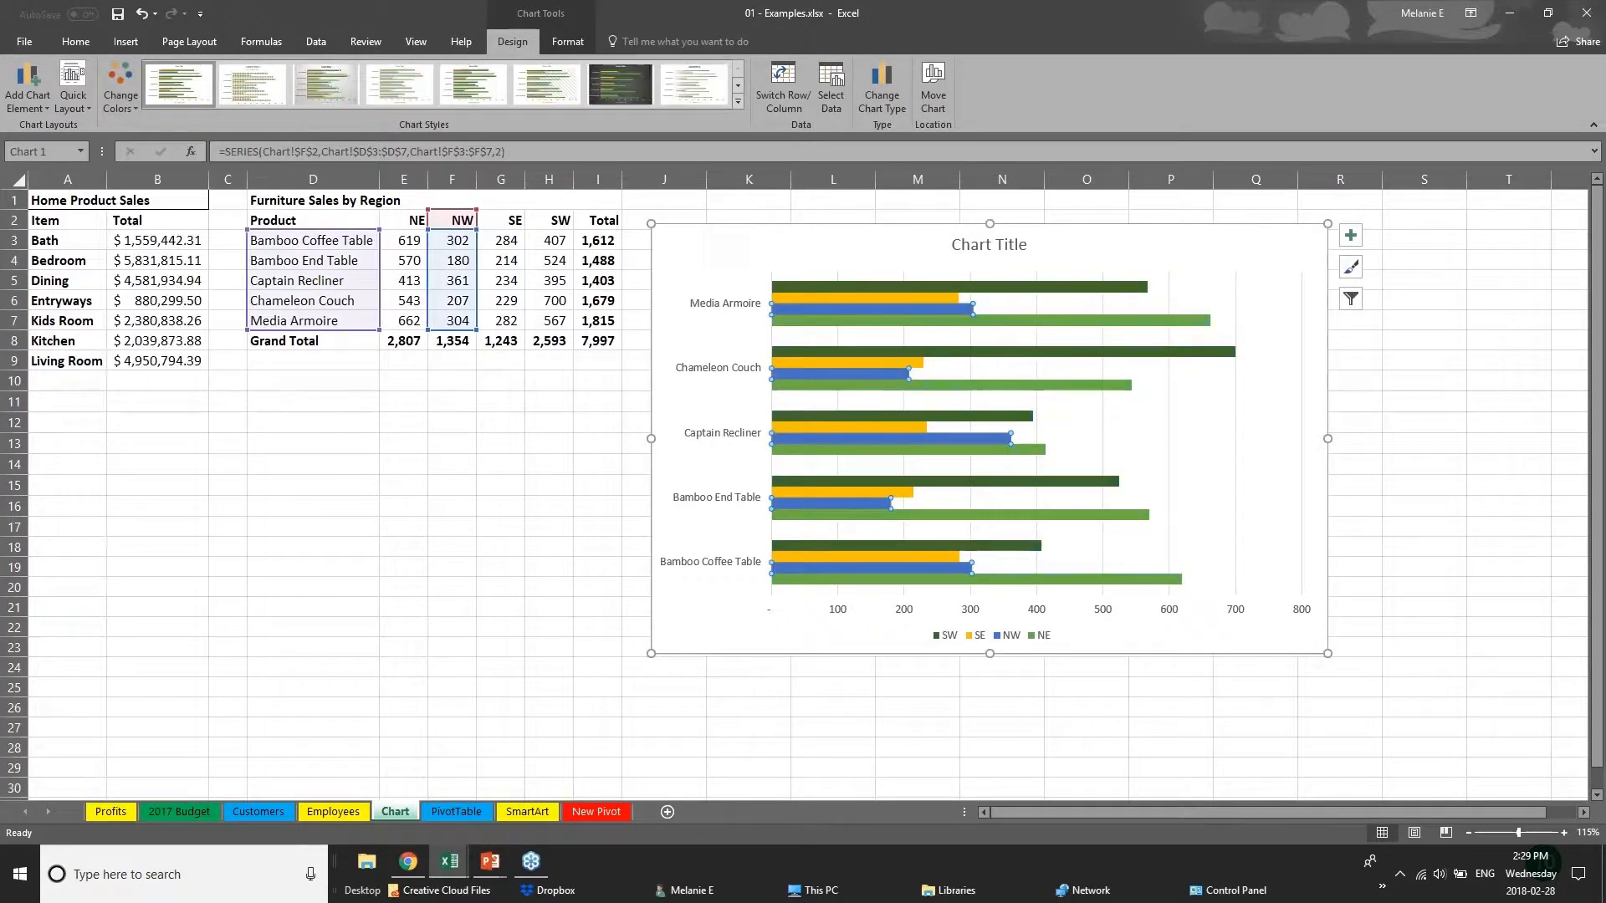
Try several chart styles, including the grey gradient background, and apply the one with an uppercase title and fading gradient bars.
click(738, 101)
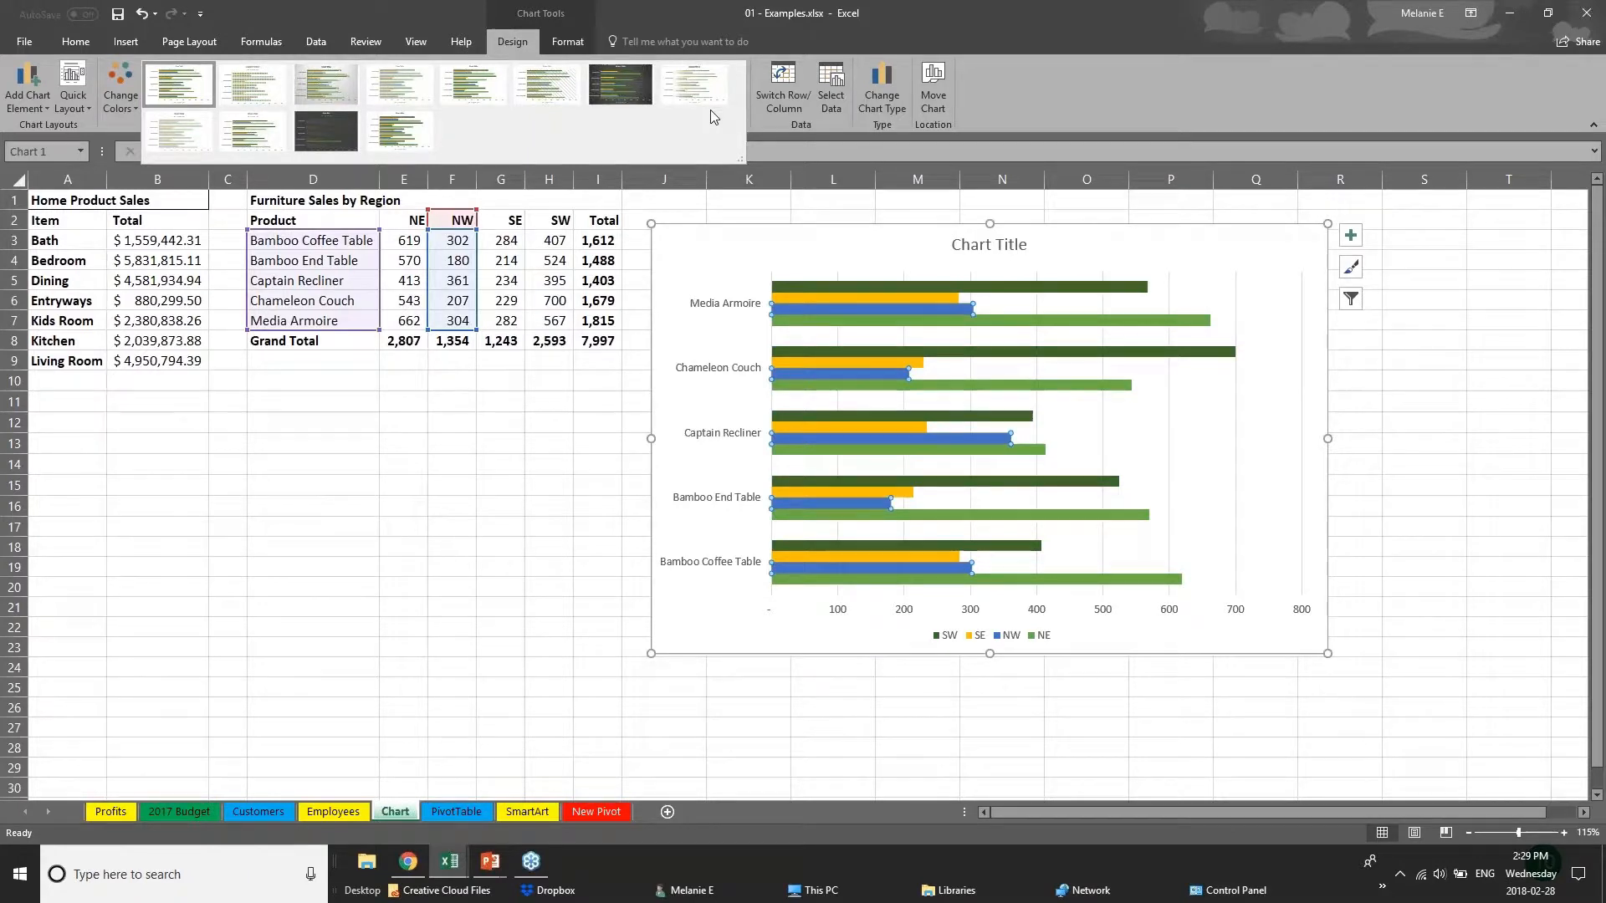
click(325, 83)
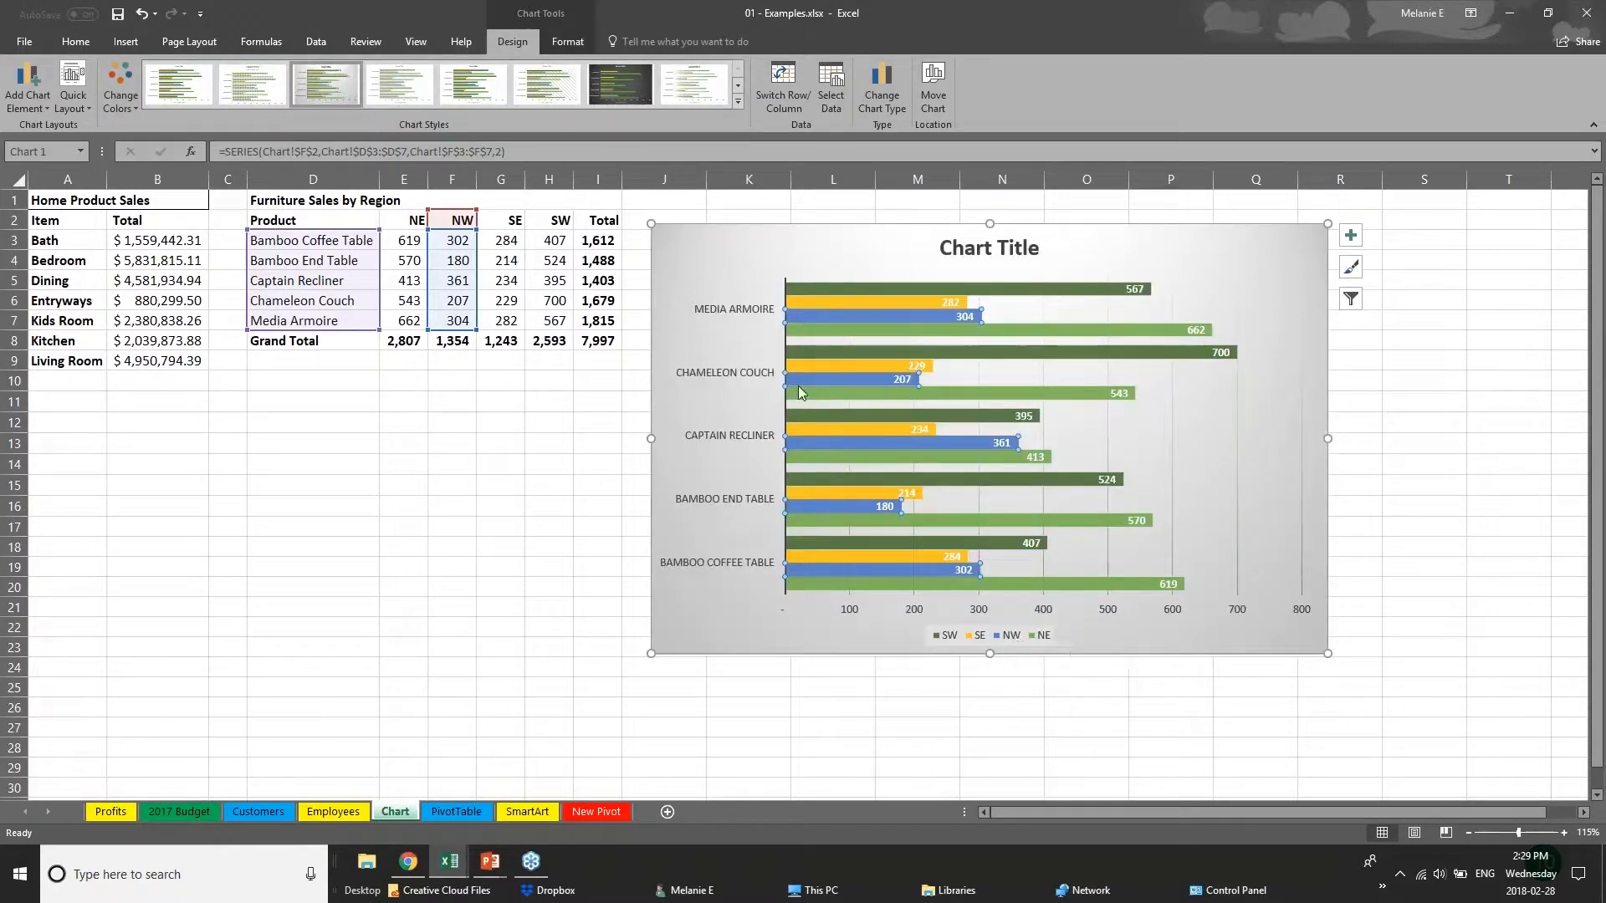
click(473, 84)
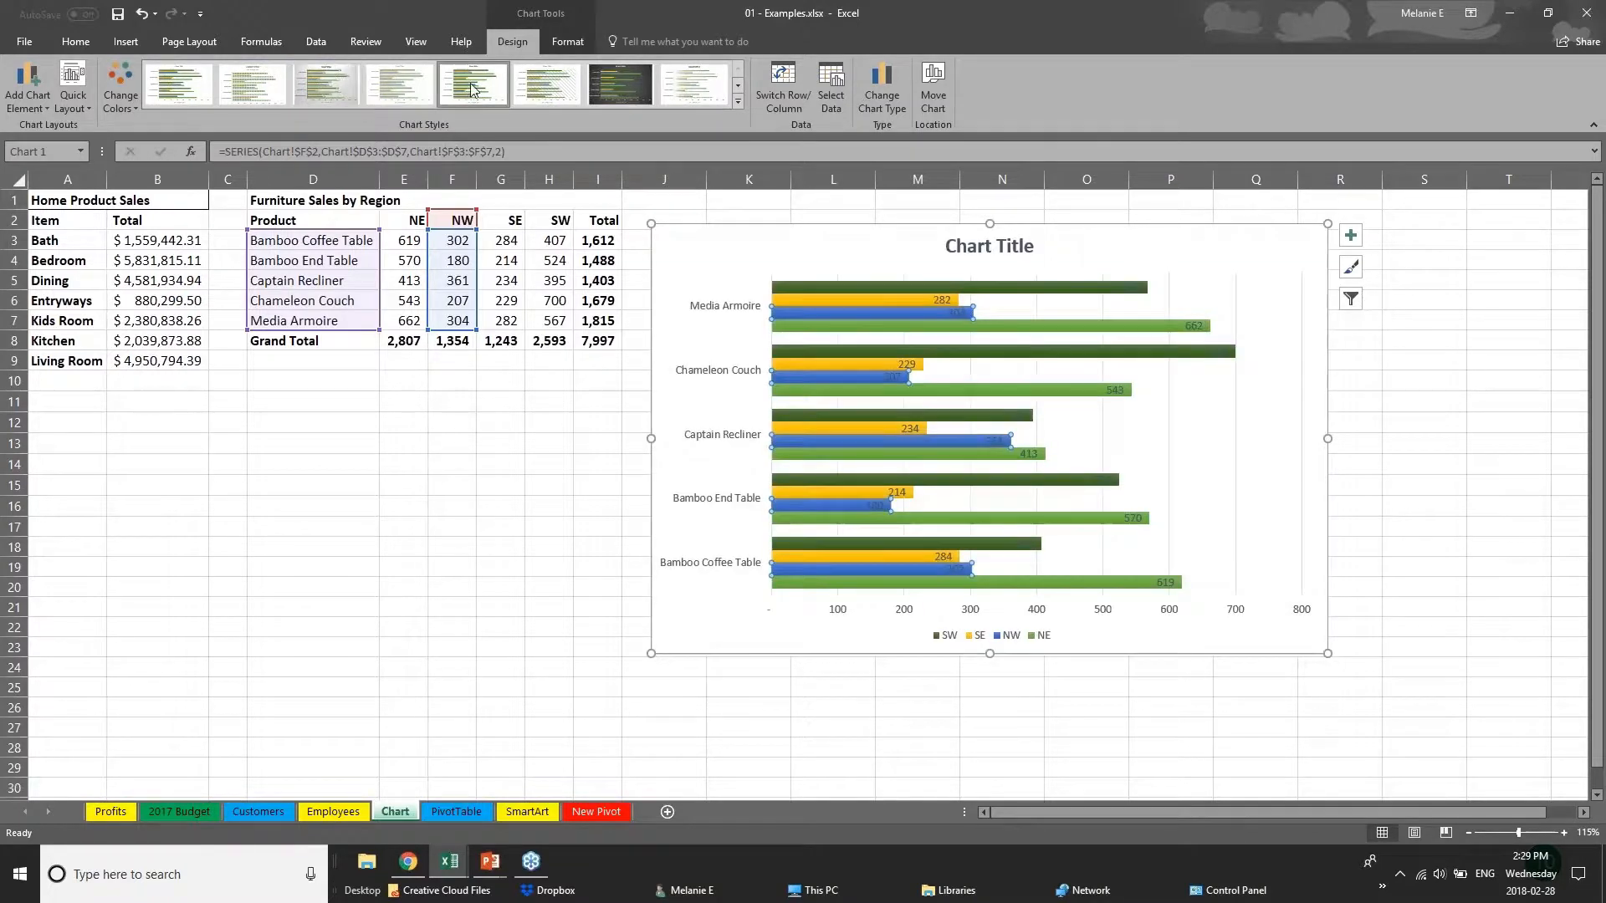
click(699, 90)
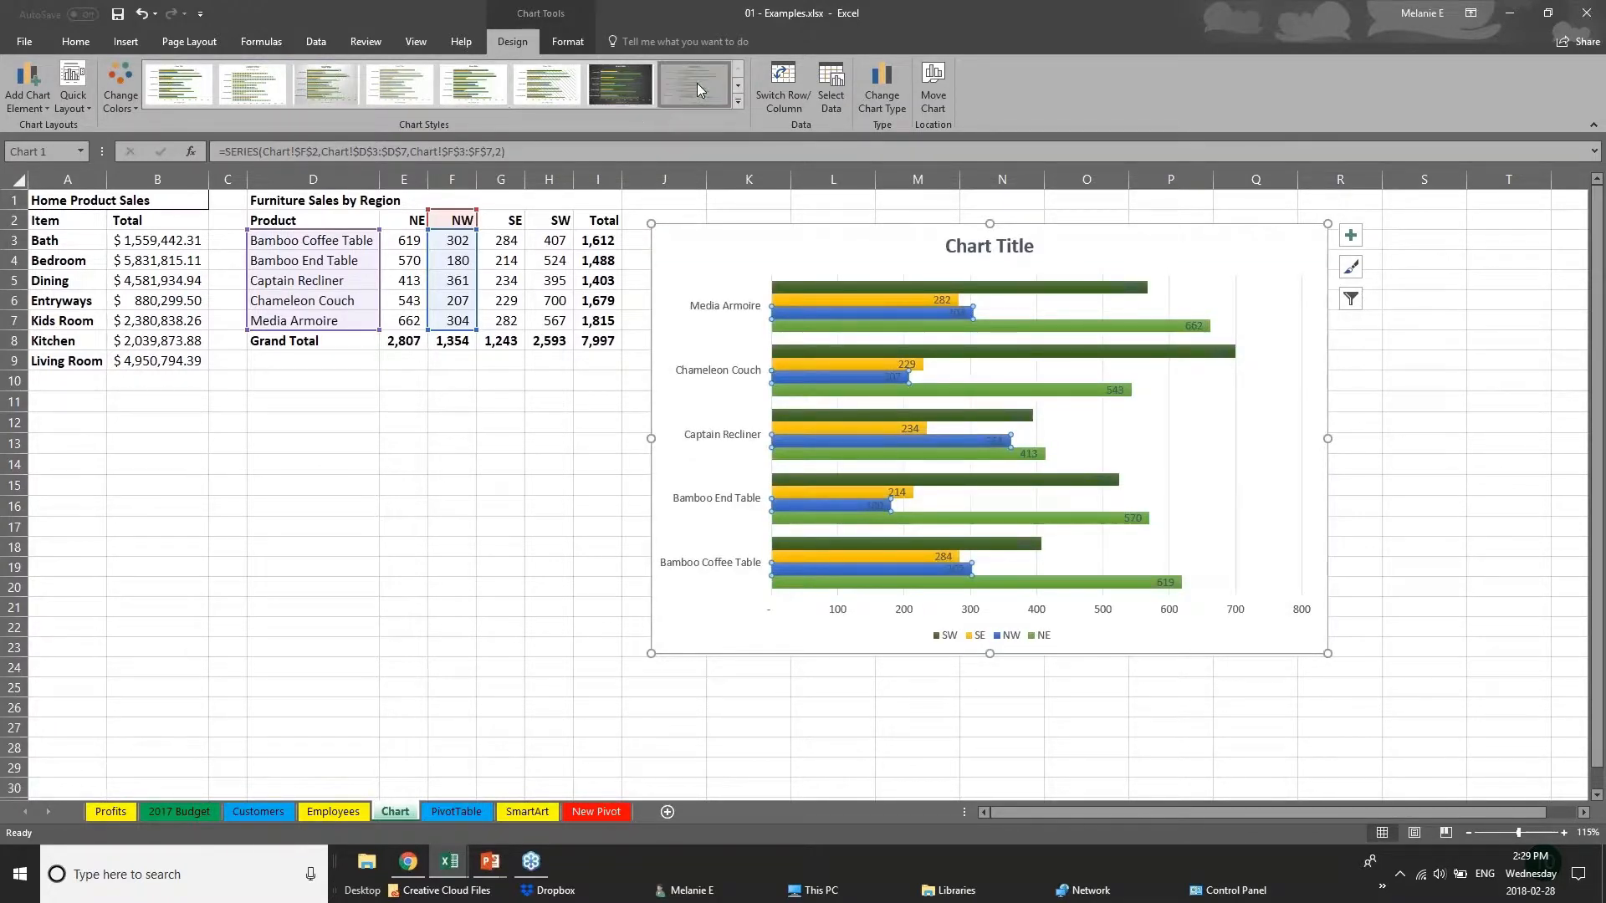
click(738, 101)
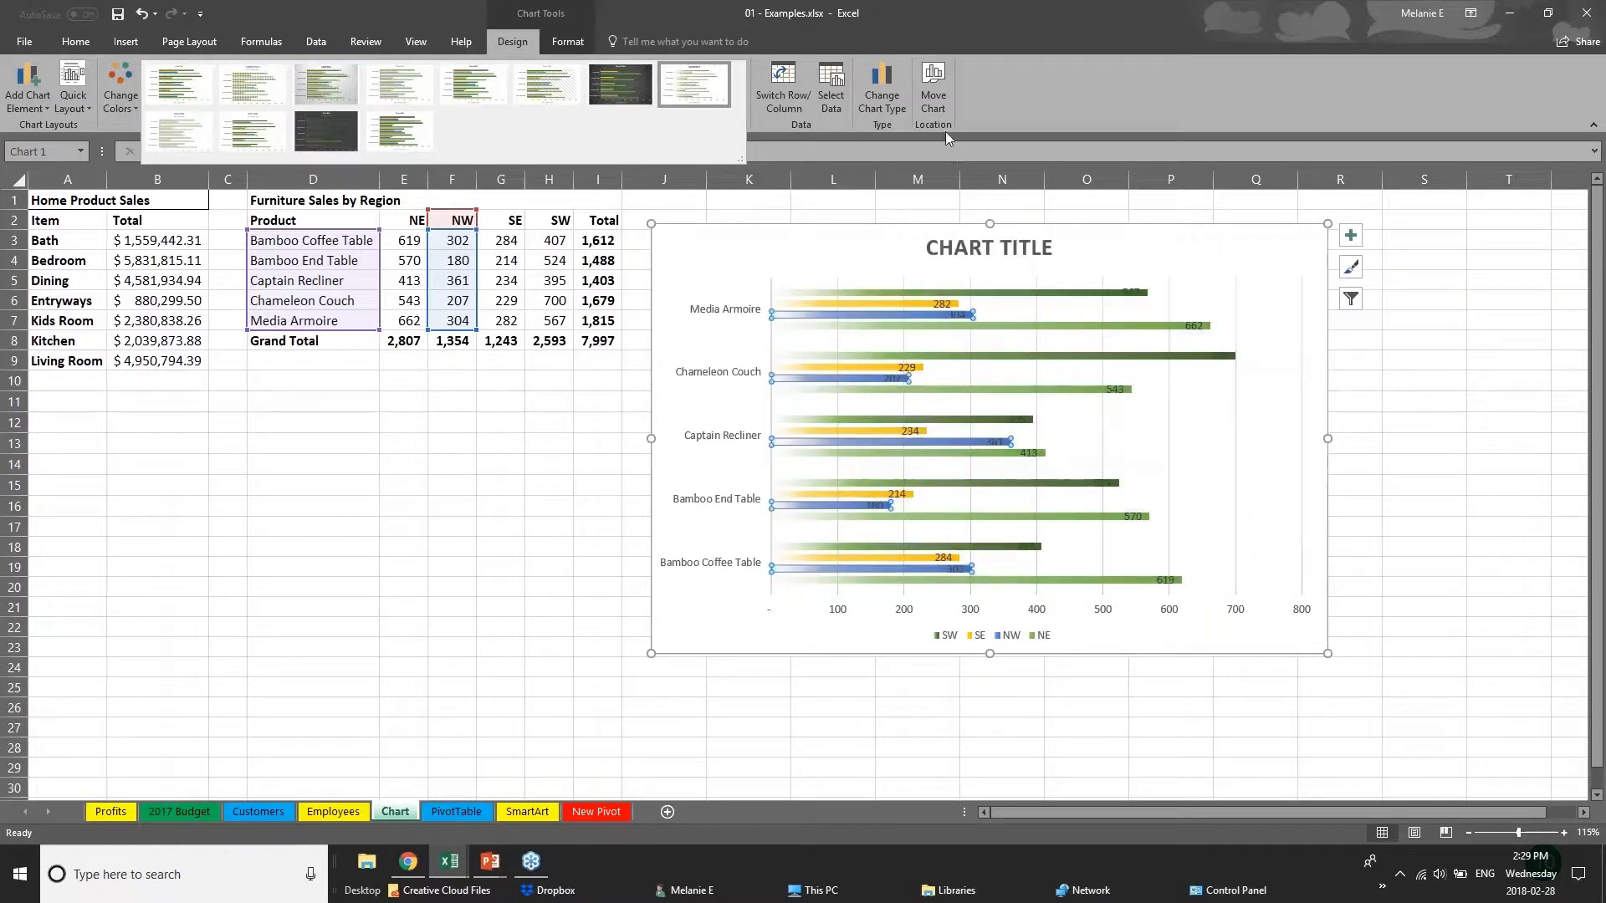
Fill the SW series bars in the chart with a dark orange theme color.
click(576, 44)
click(575, 42)
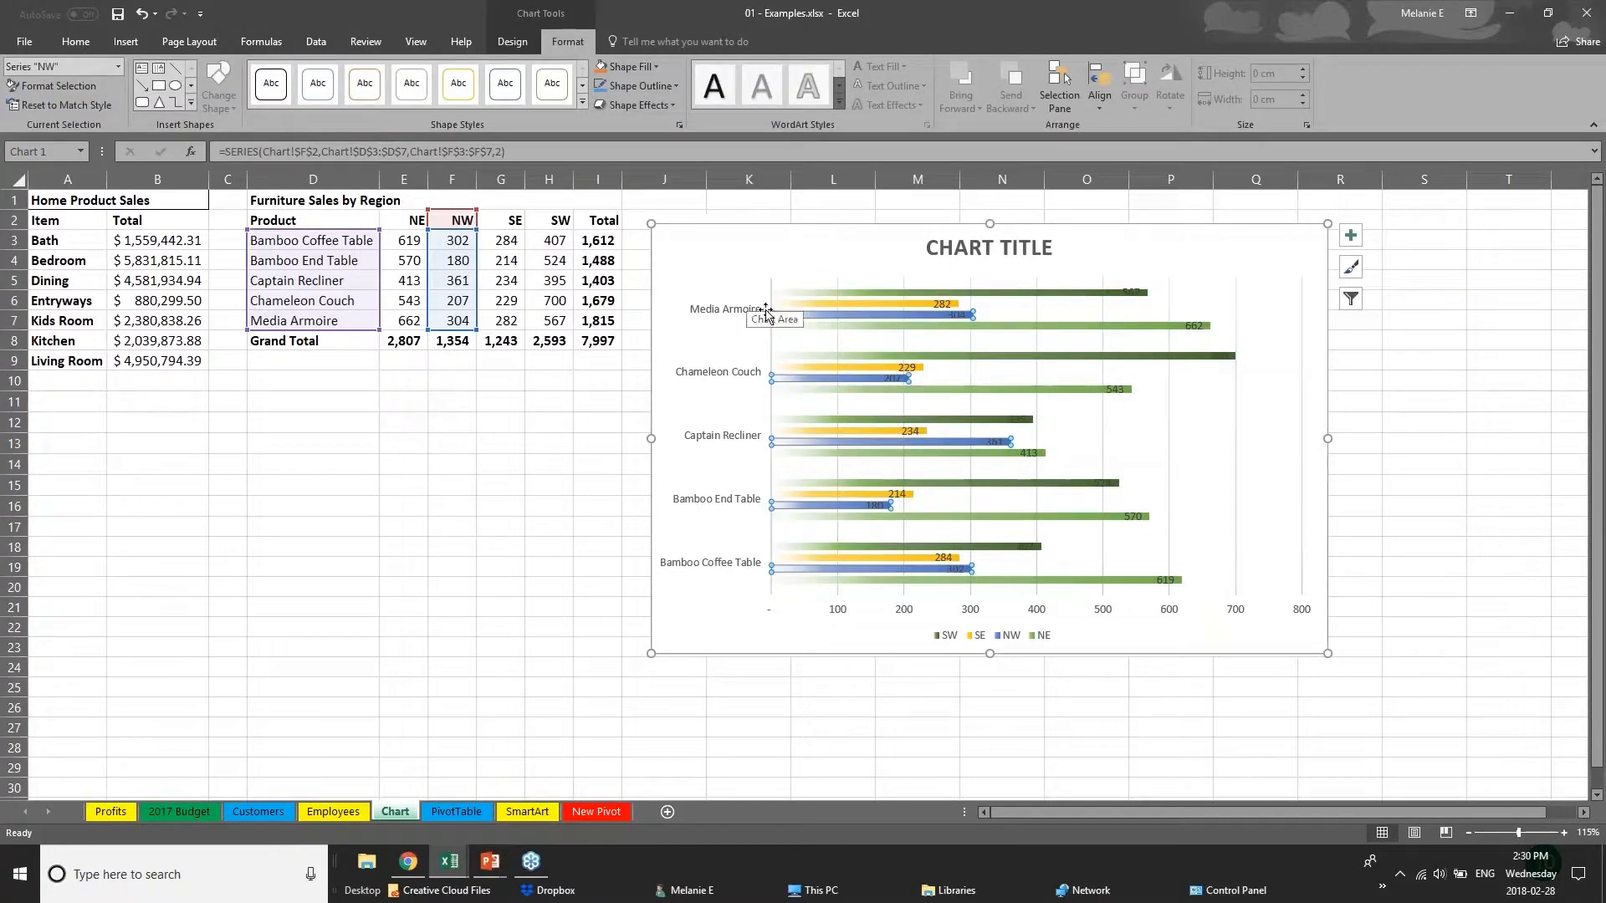
click(852, 306)
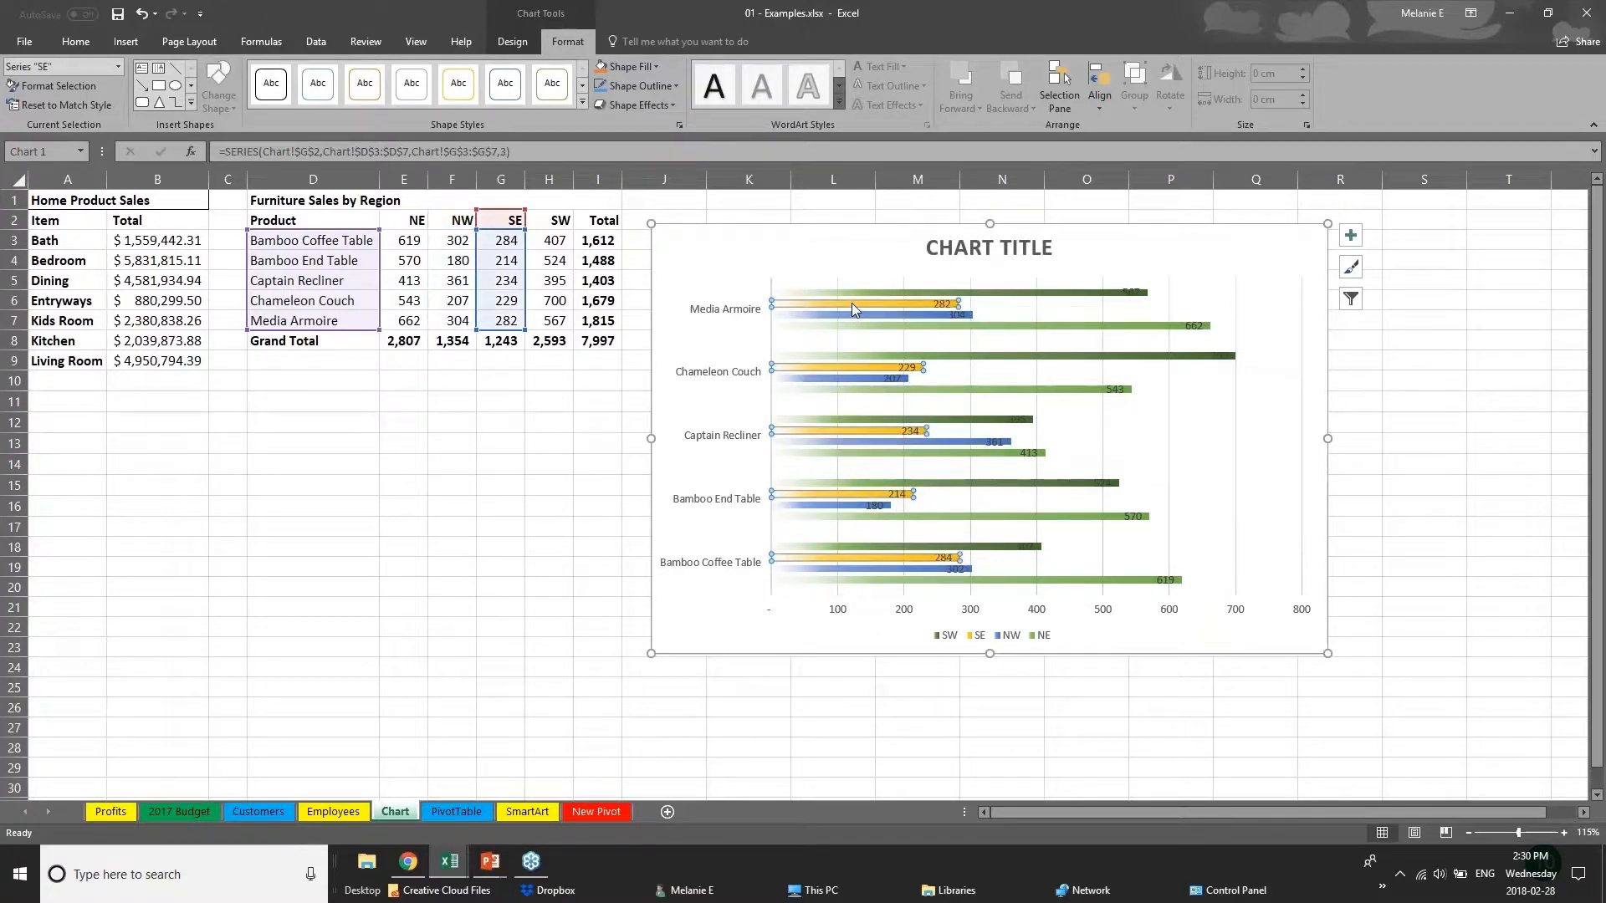
click(855, 292)
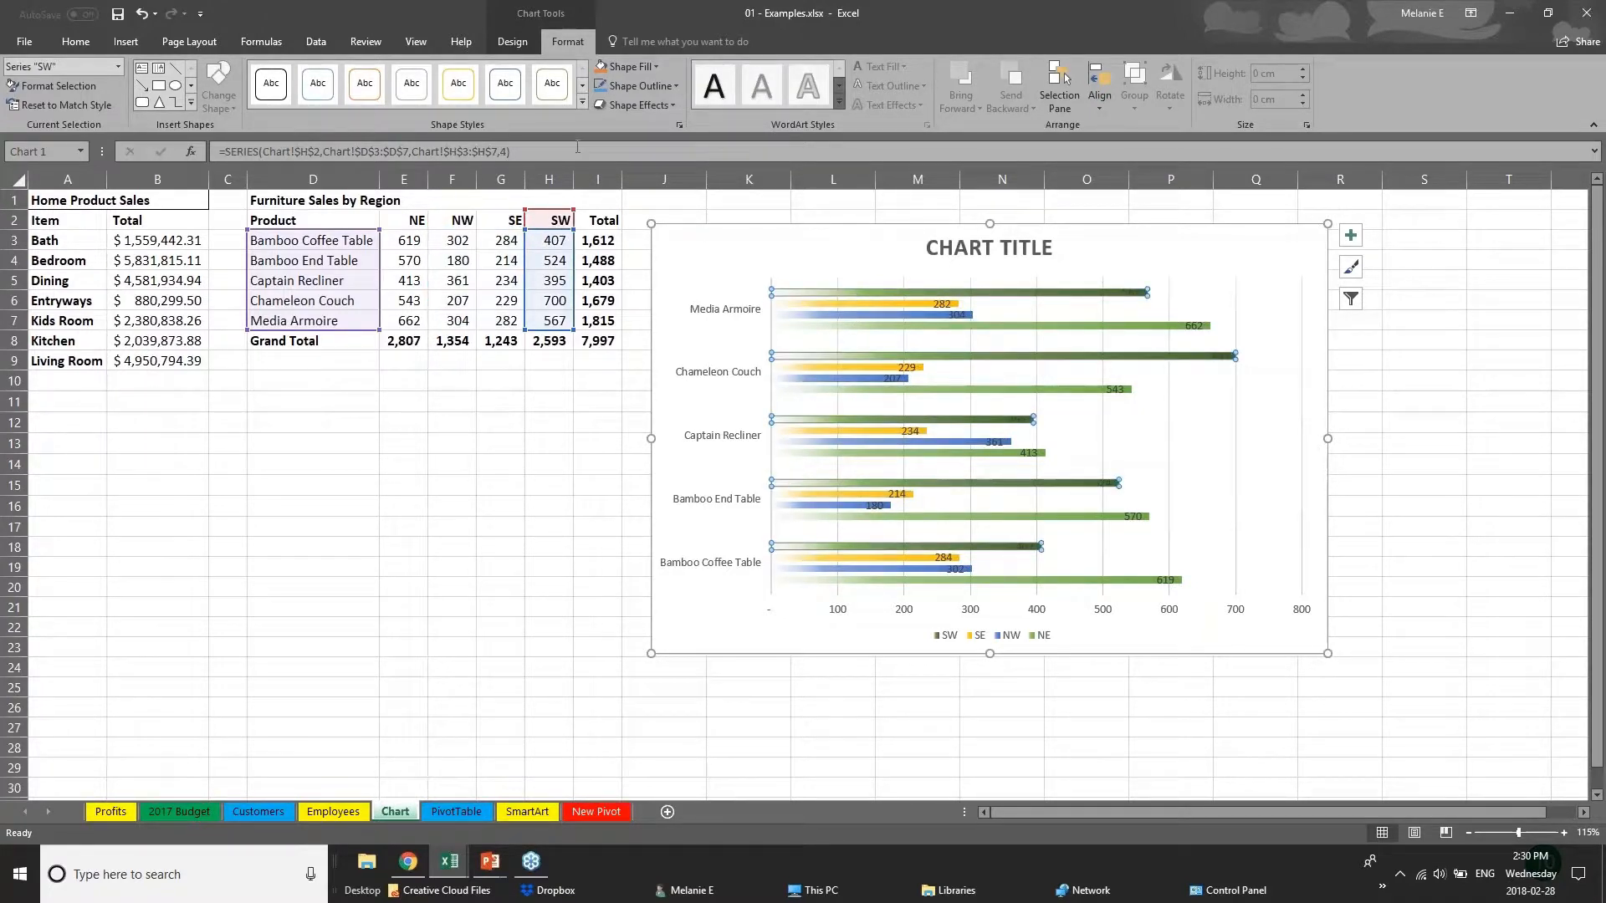
click(631, 67)
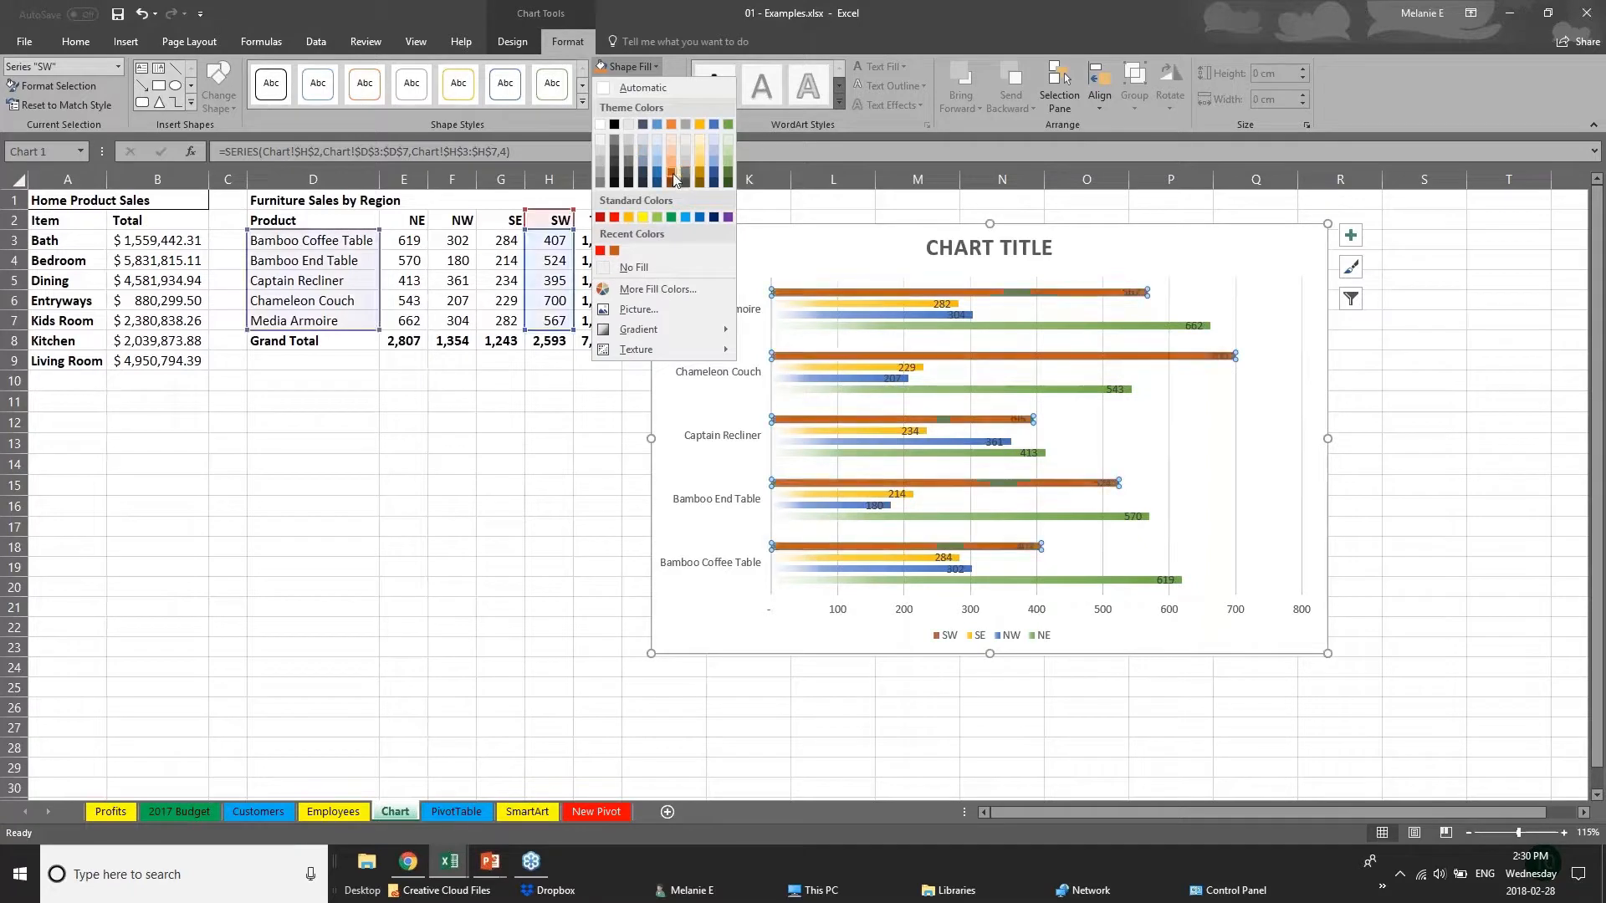
click(670, 172)
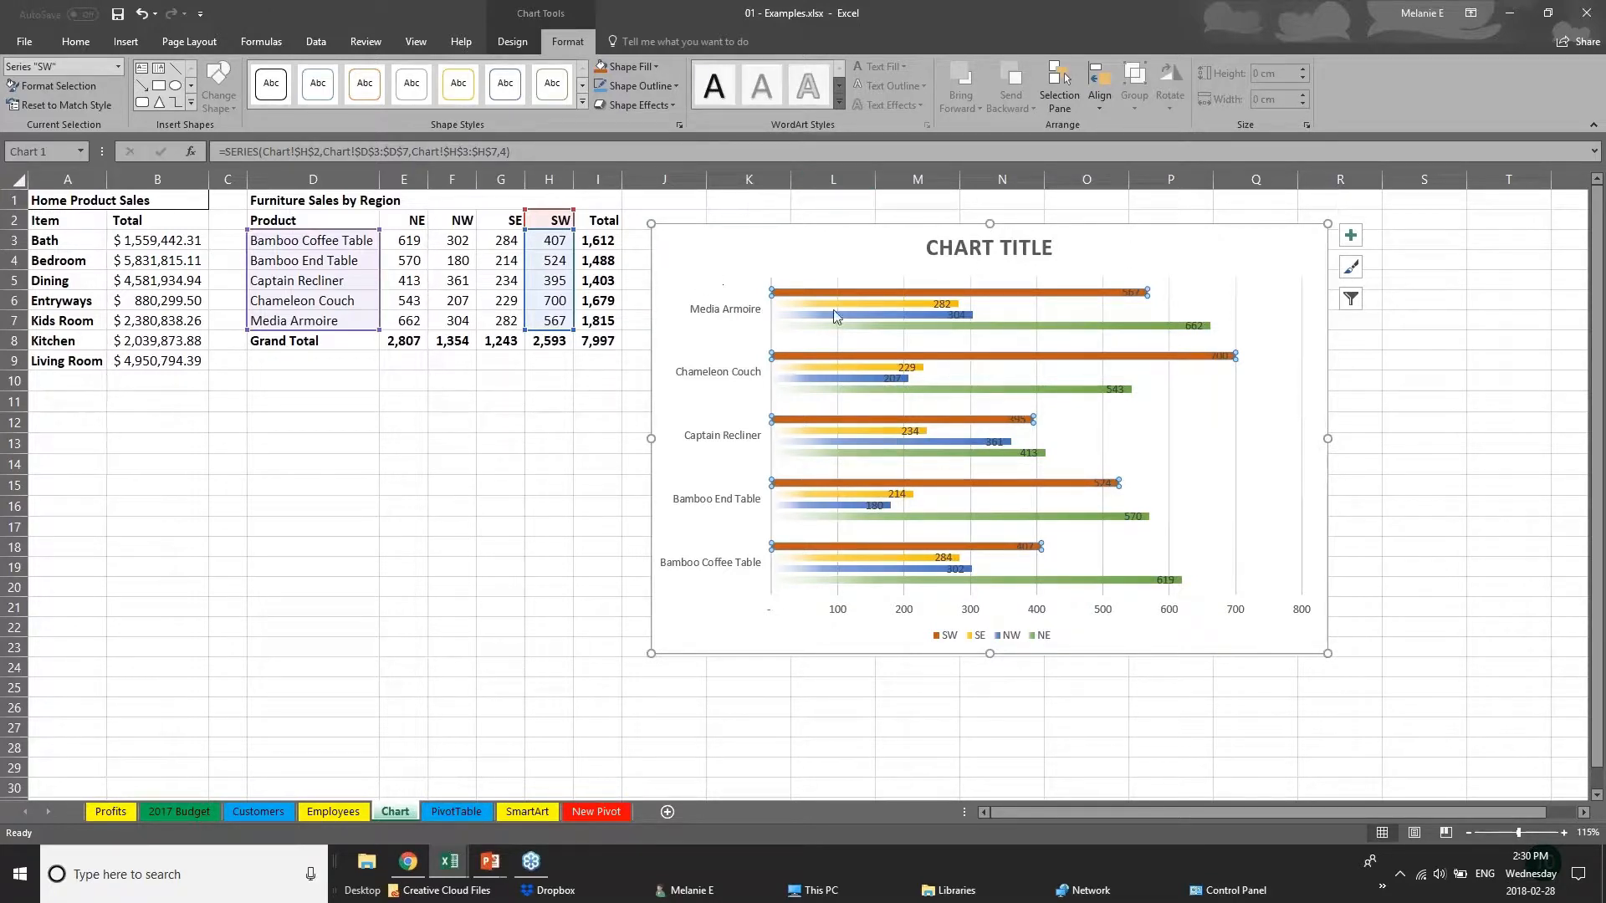
Replace the placeholder chart title with SALES DATA.
click(966, 247)
triple_click(966, 247)
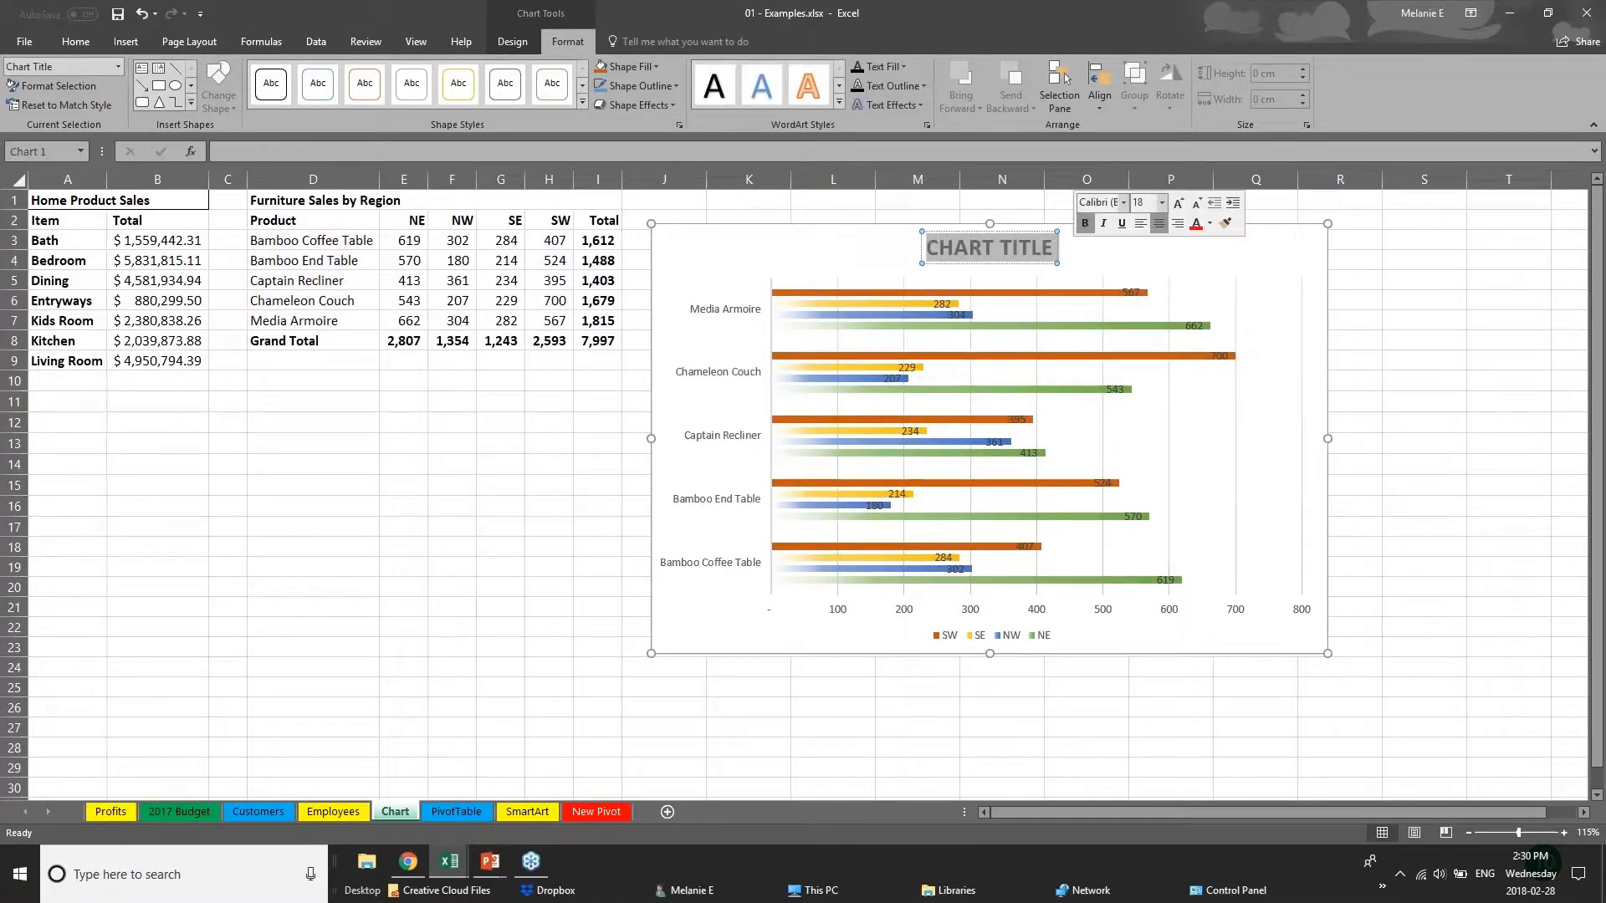
text(SALE)
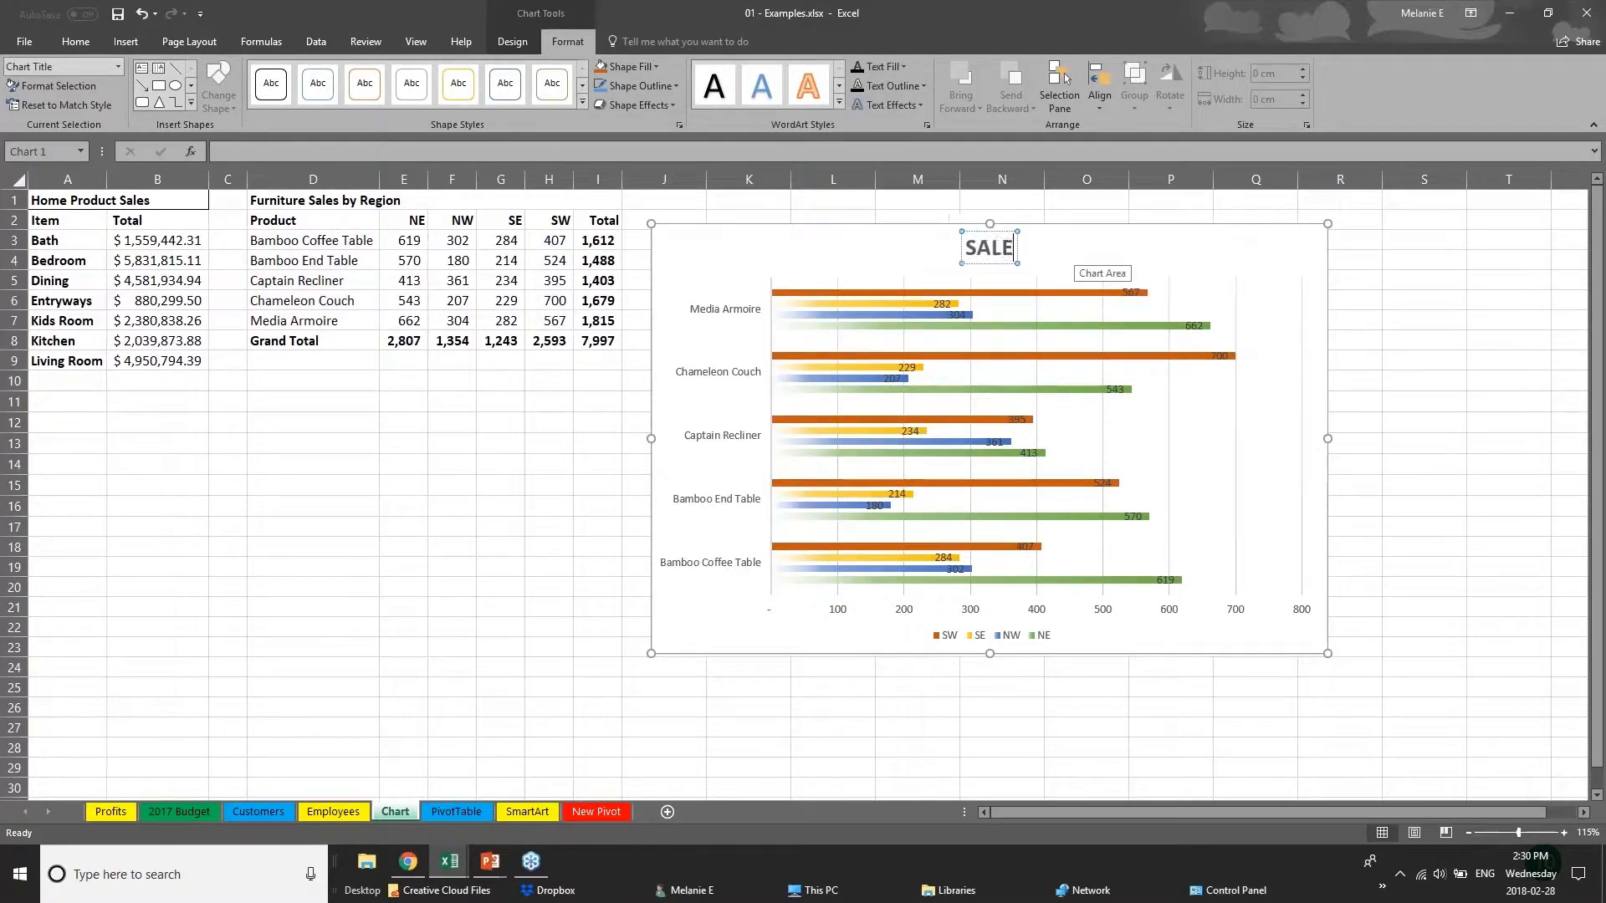
text(S D)
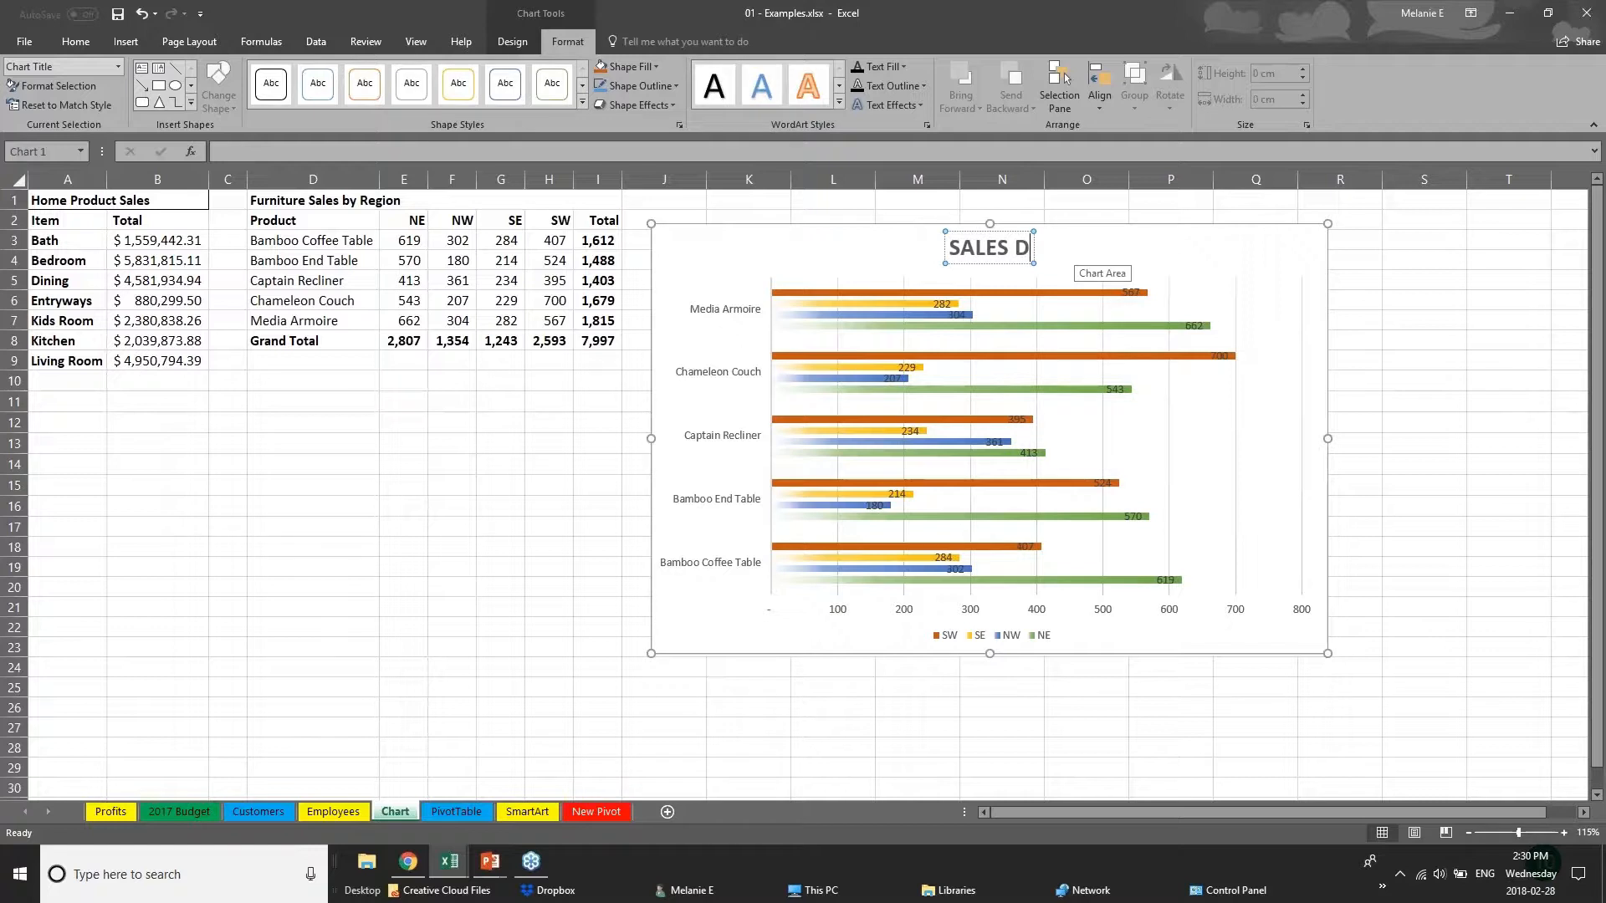
text(ATA)
click(840, 617)
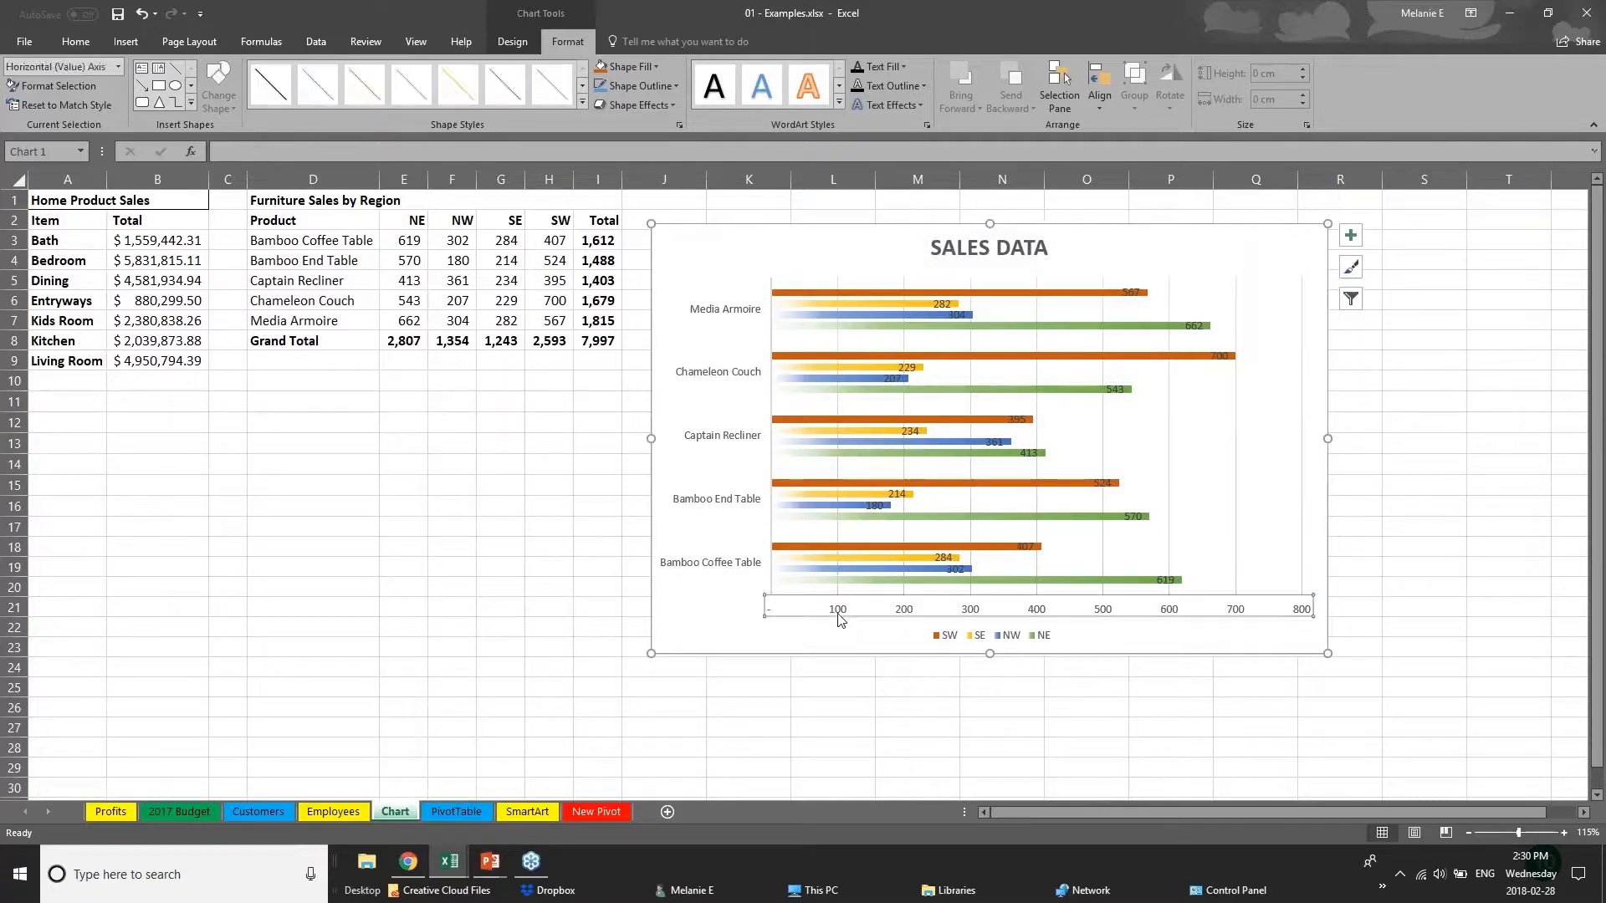
Increase the font size of the product names on the vertical axis by two steps.
click(758, 501)
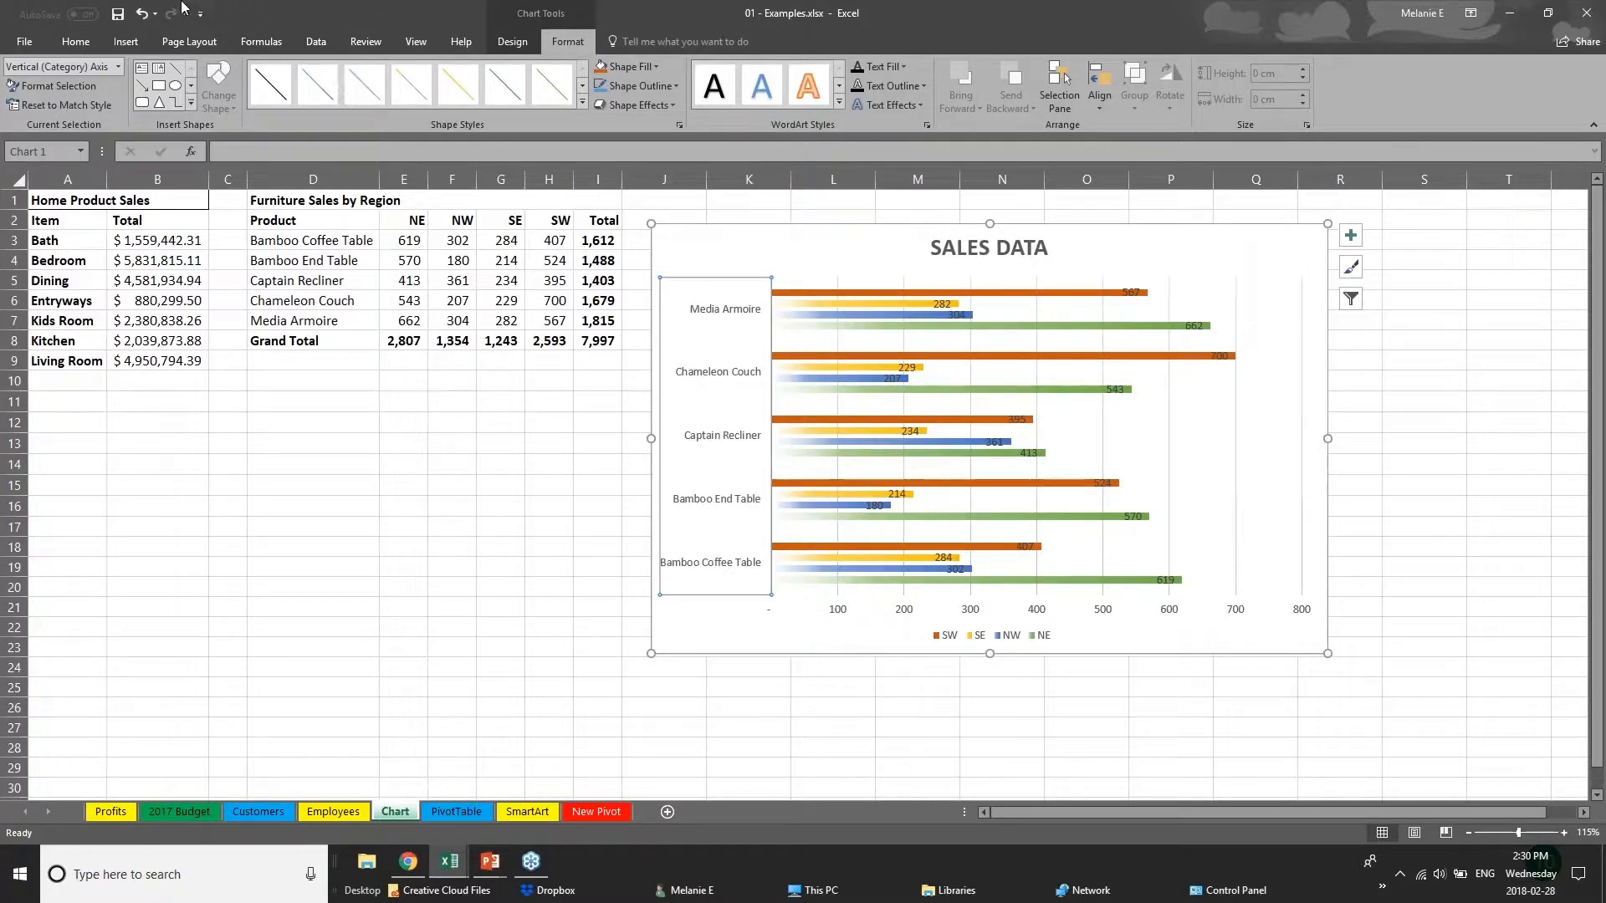
click(75, 41)
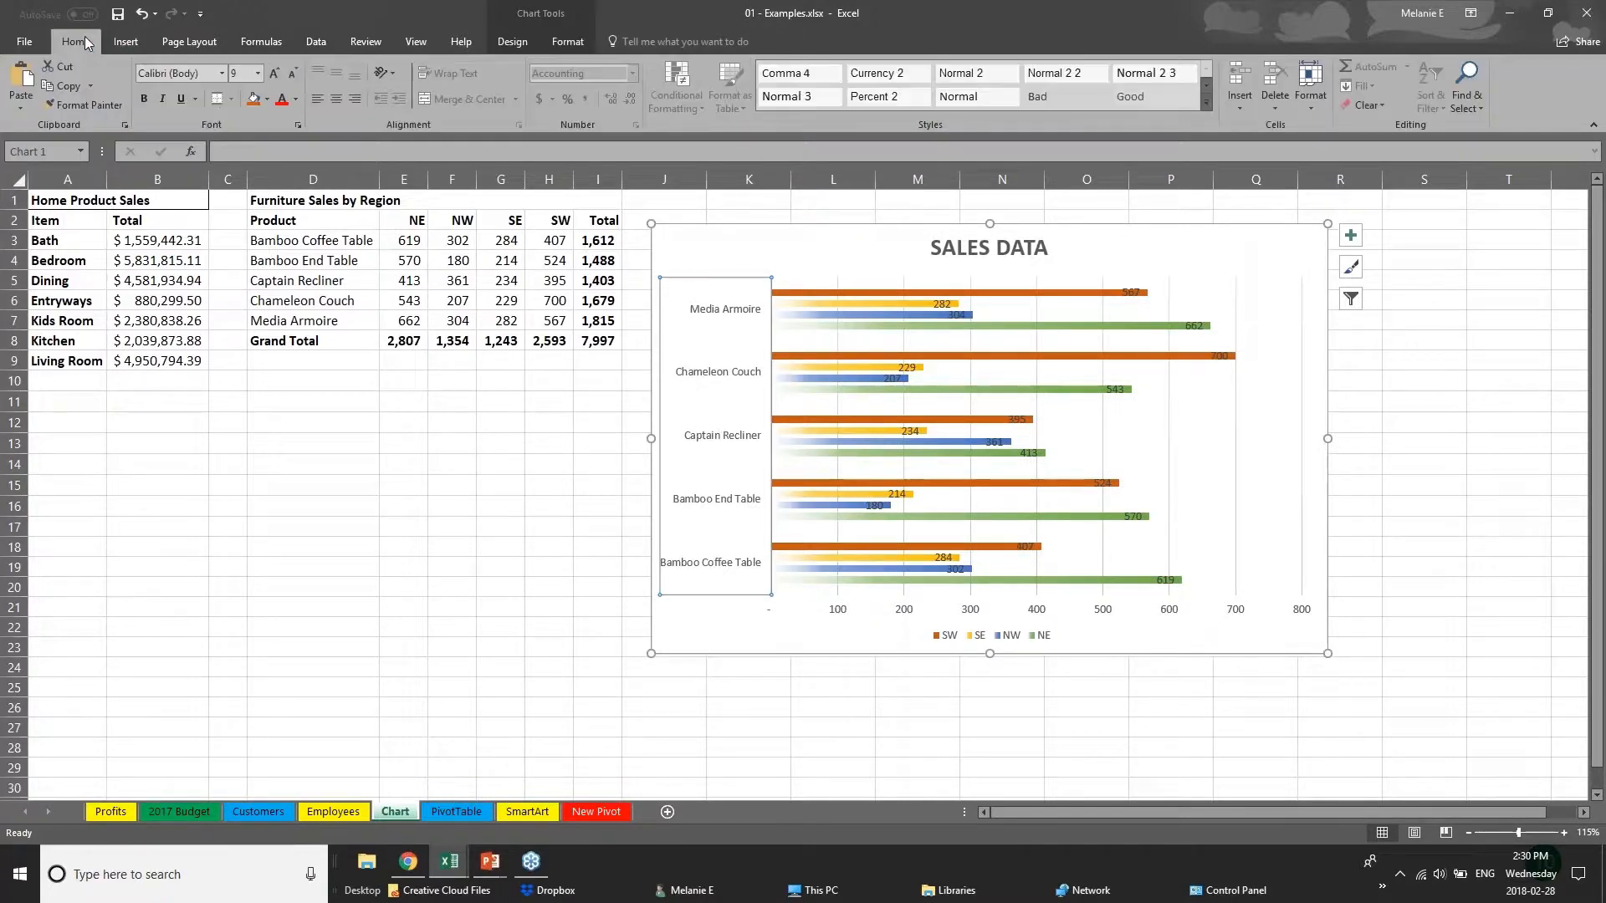
click(275, 73)
click(275, 74)
click(275, 74)
click(870, 610)
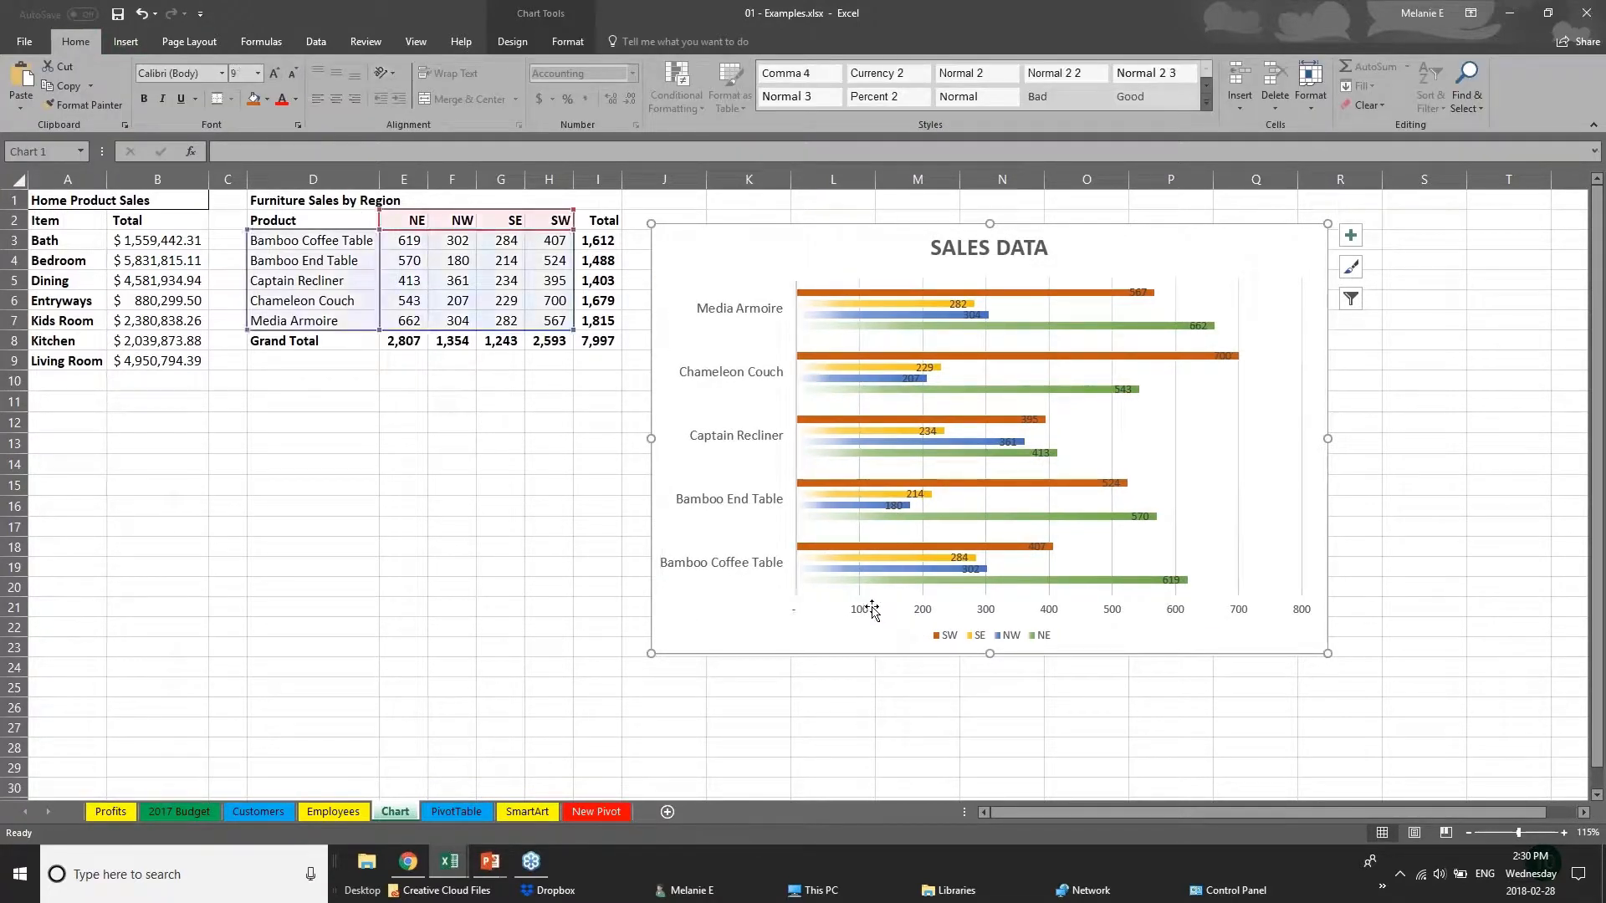
Move the SW data label of the Chameleon Couch bar just past the bar's end.
click(868, 612)
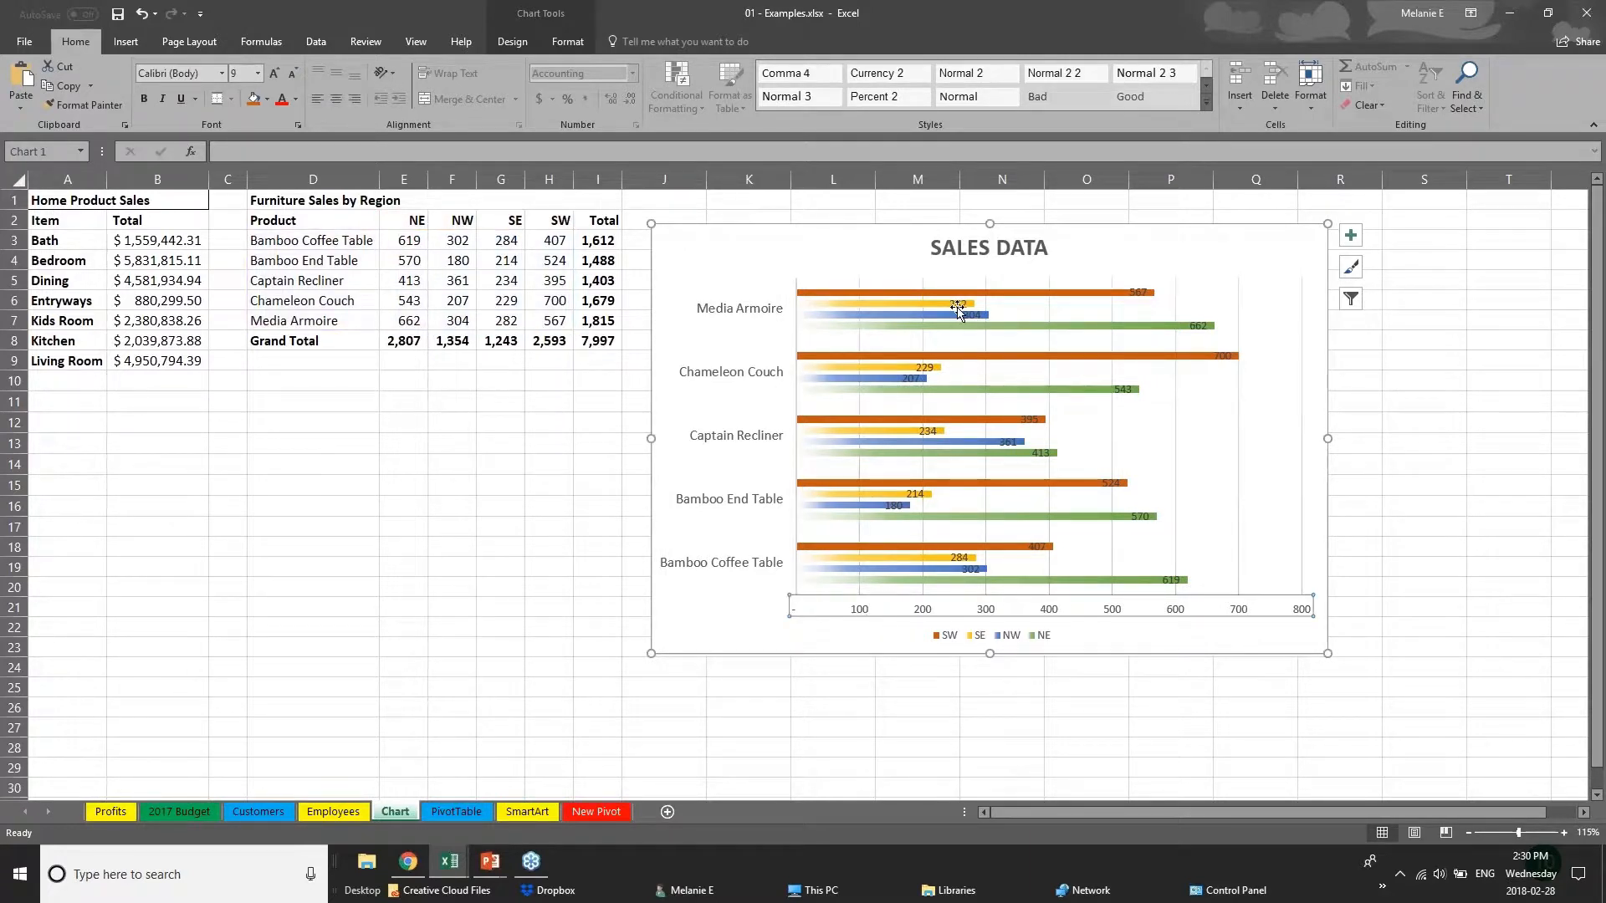
click(1137, 292)
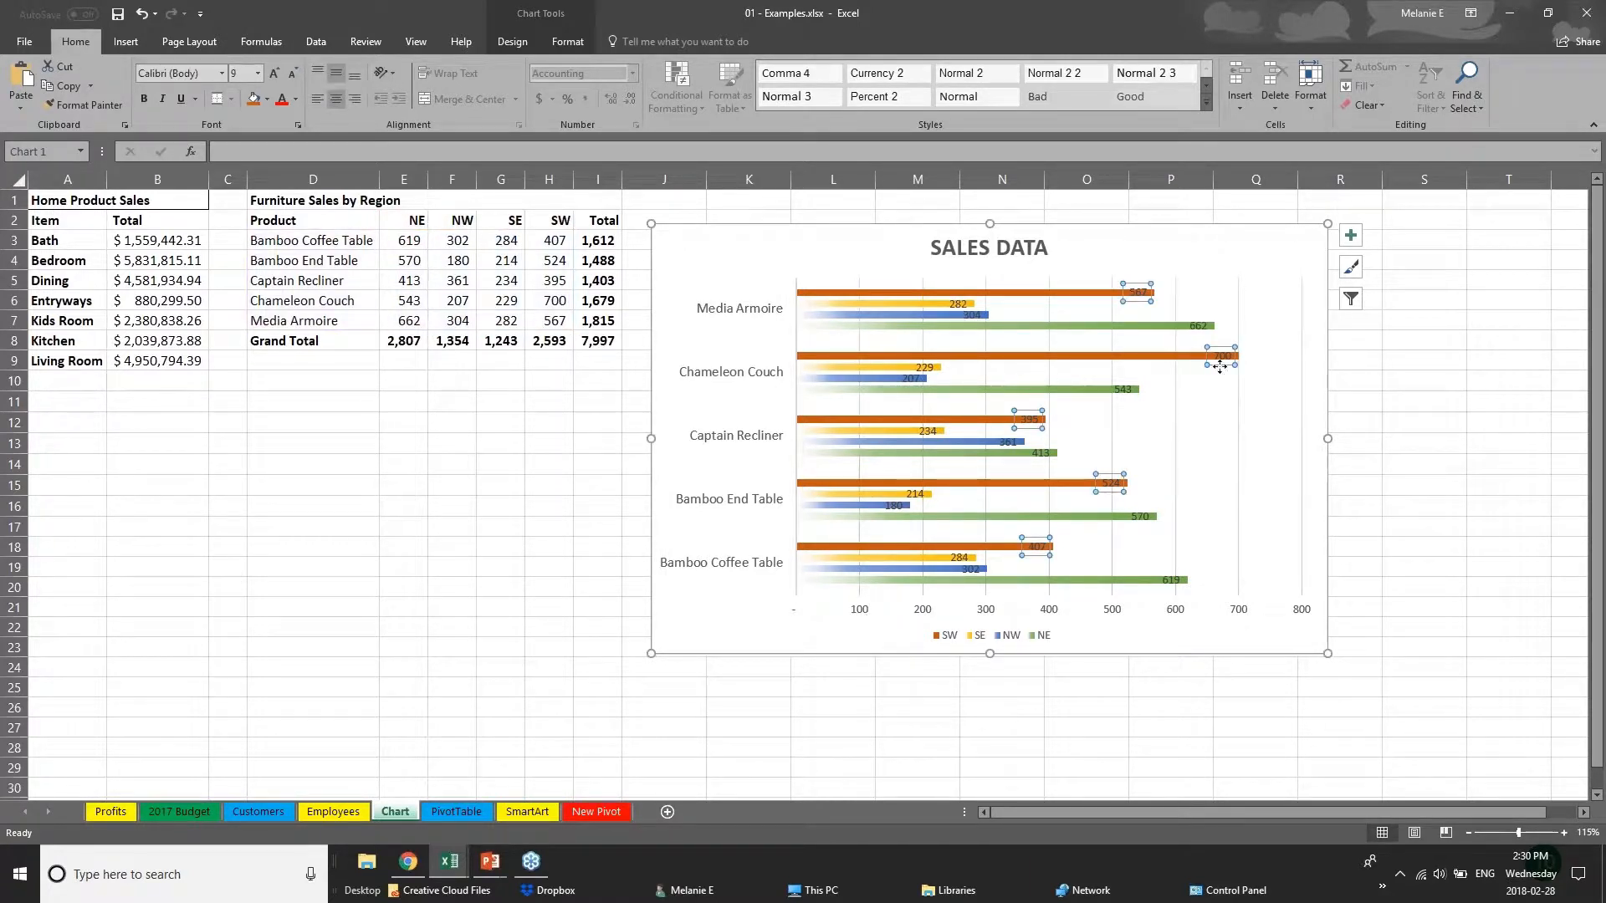
drag(1221, 356, 1258, 356)
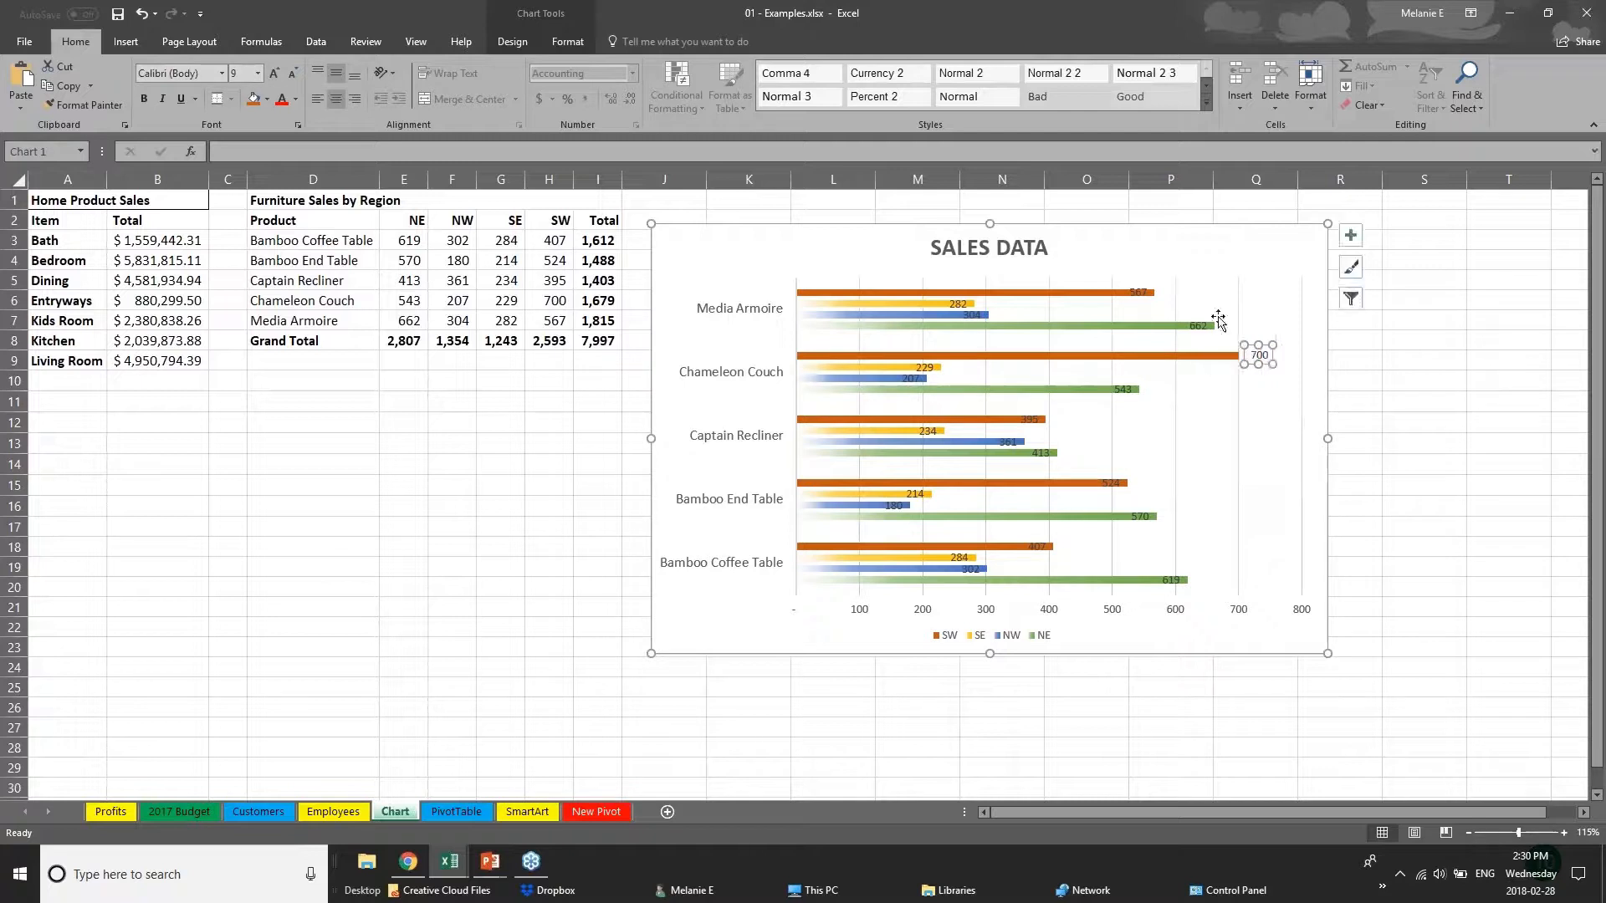
click(1140, 296)
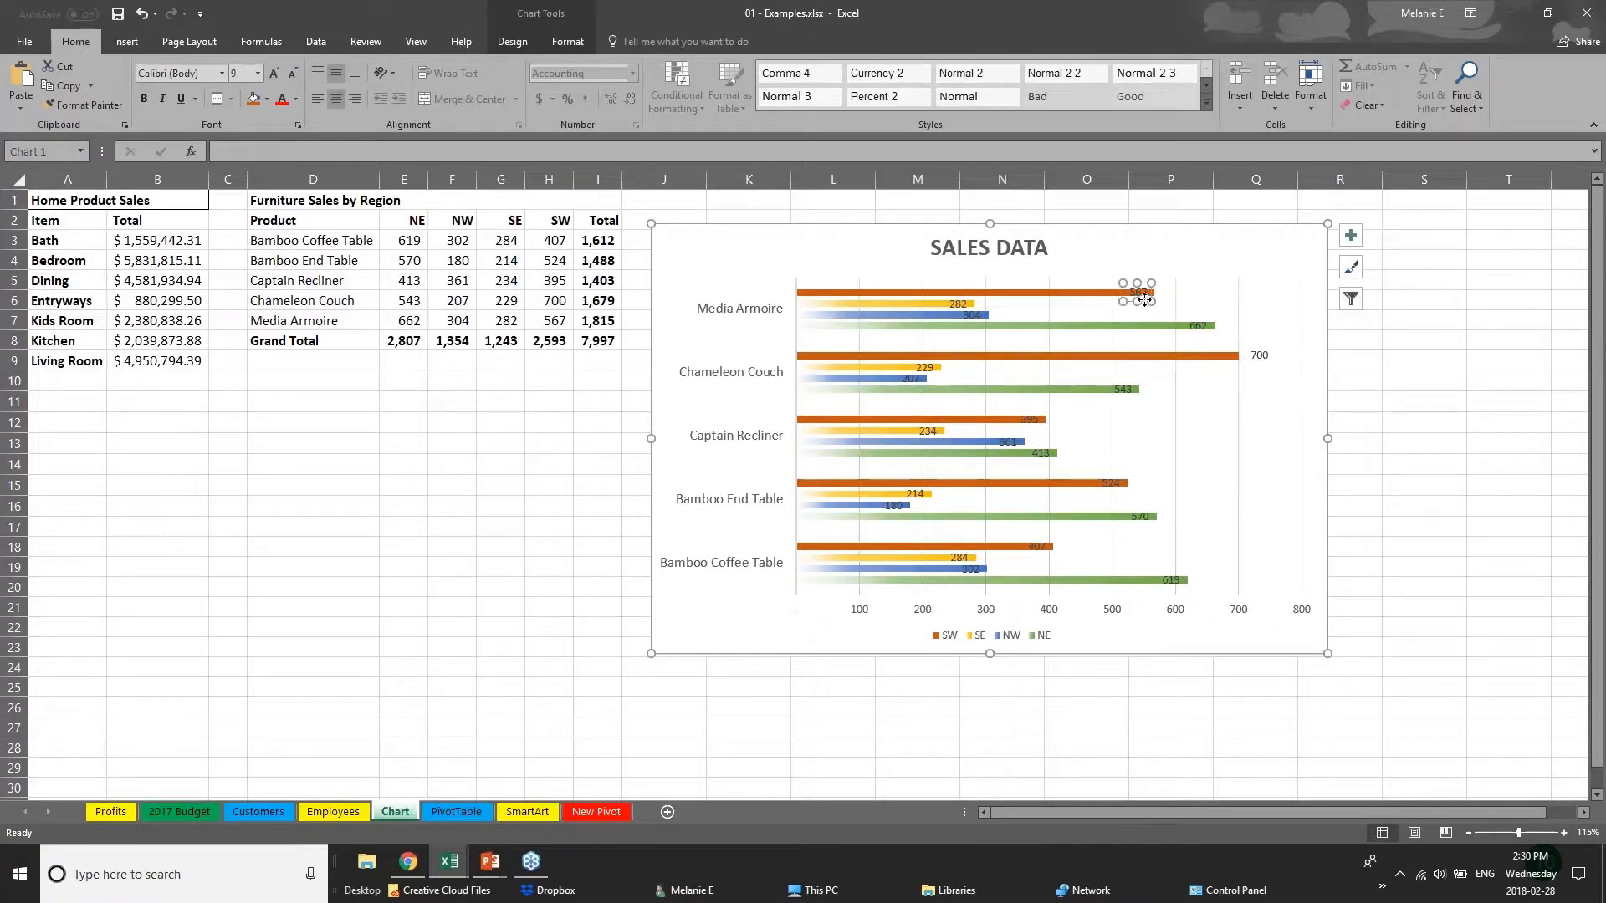
click(1143, 290)
Delete the chart's horizontal value axis and display the chart design options.
click(1037, 613)
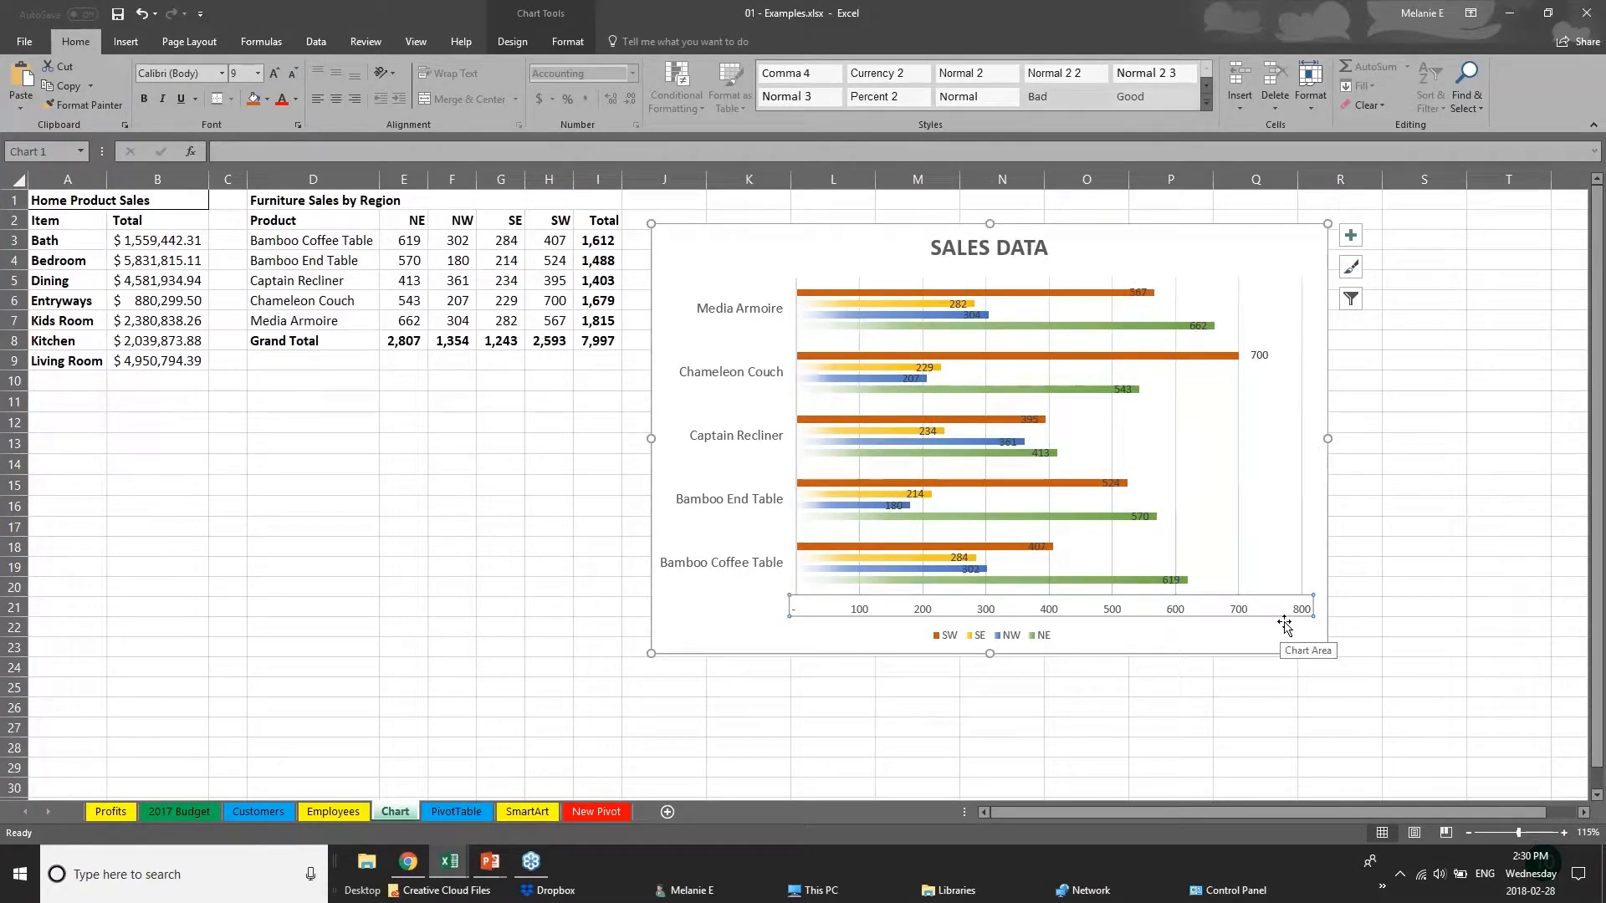
key(Delete)
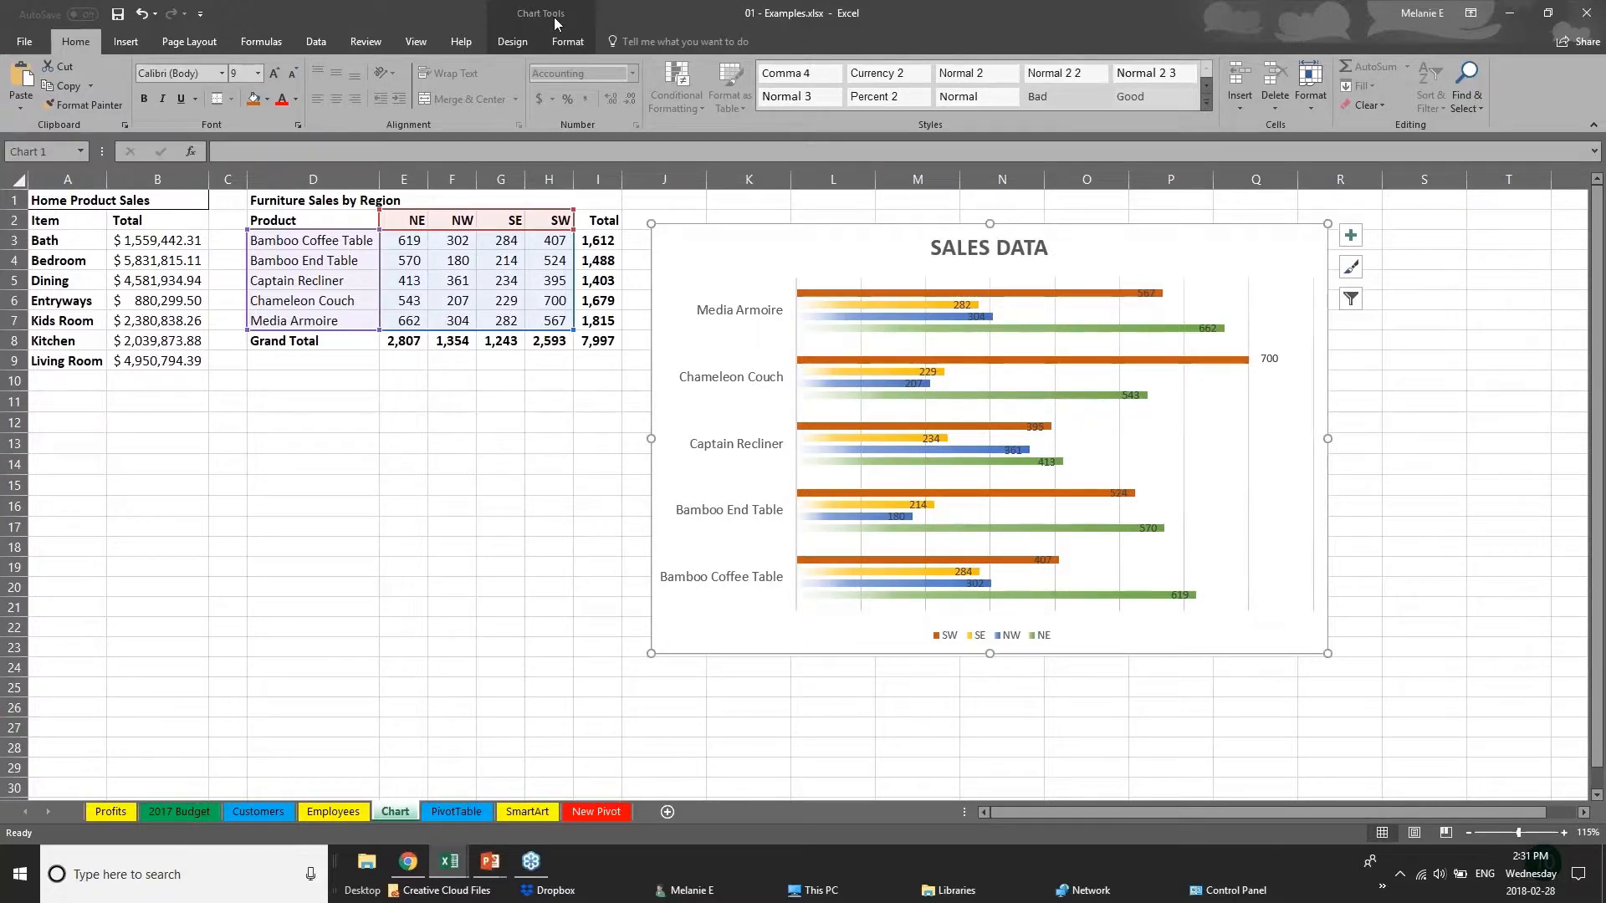
click(512, 41)
click(568, 43)
click(530, 41)
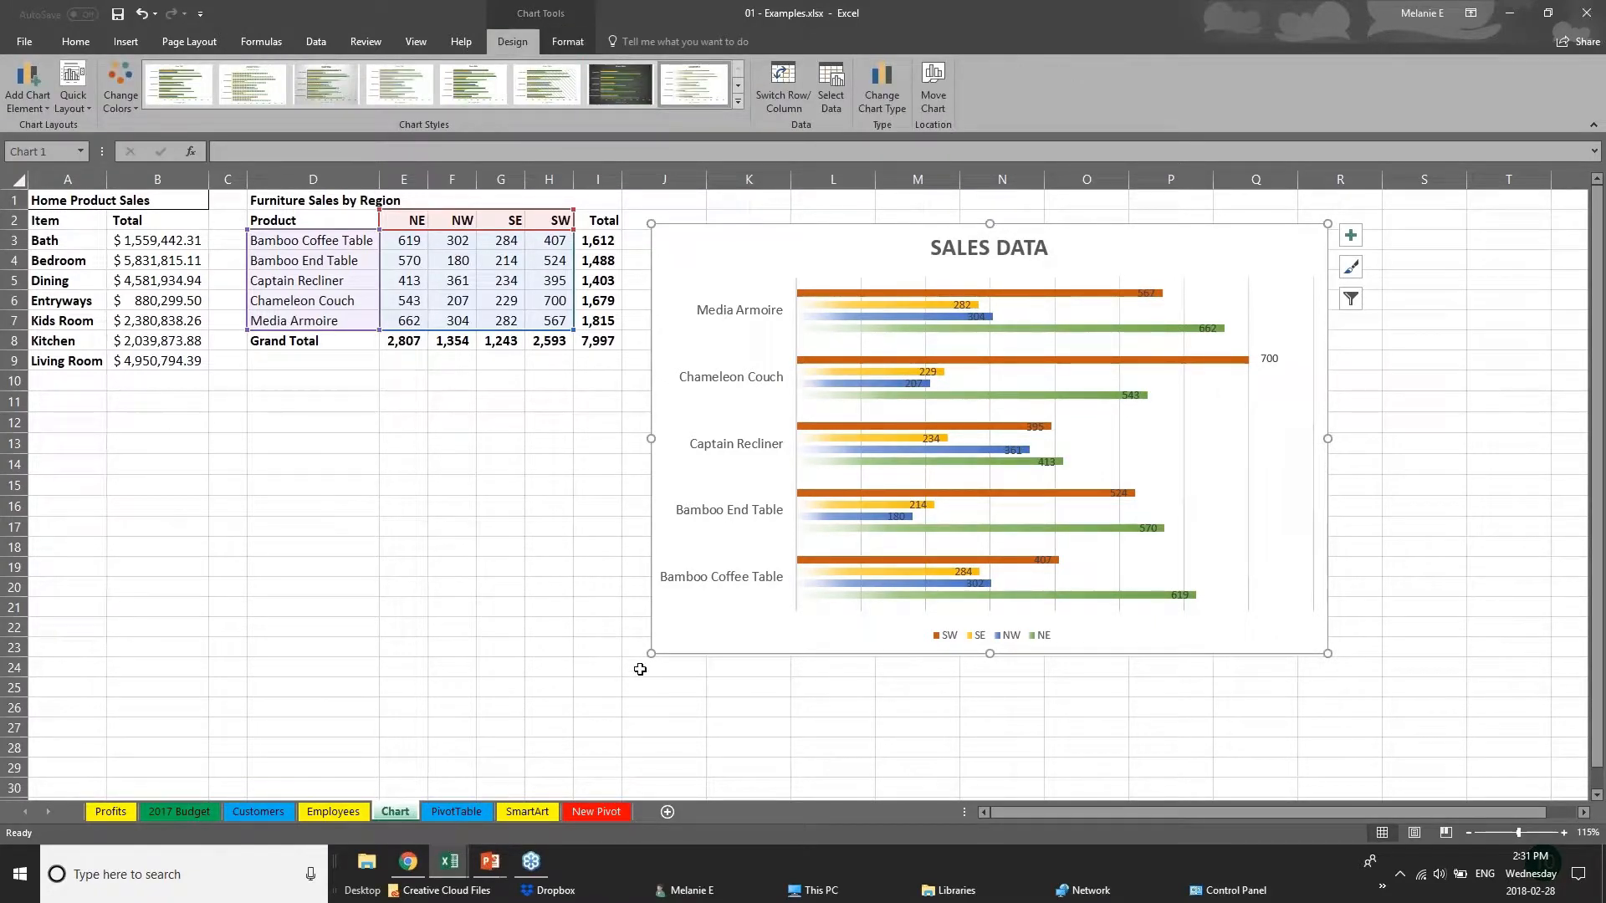
Select the SW and NW bar series in turn to highlight their source ranges in the data table.
click(510, 243)
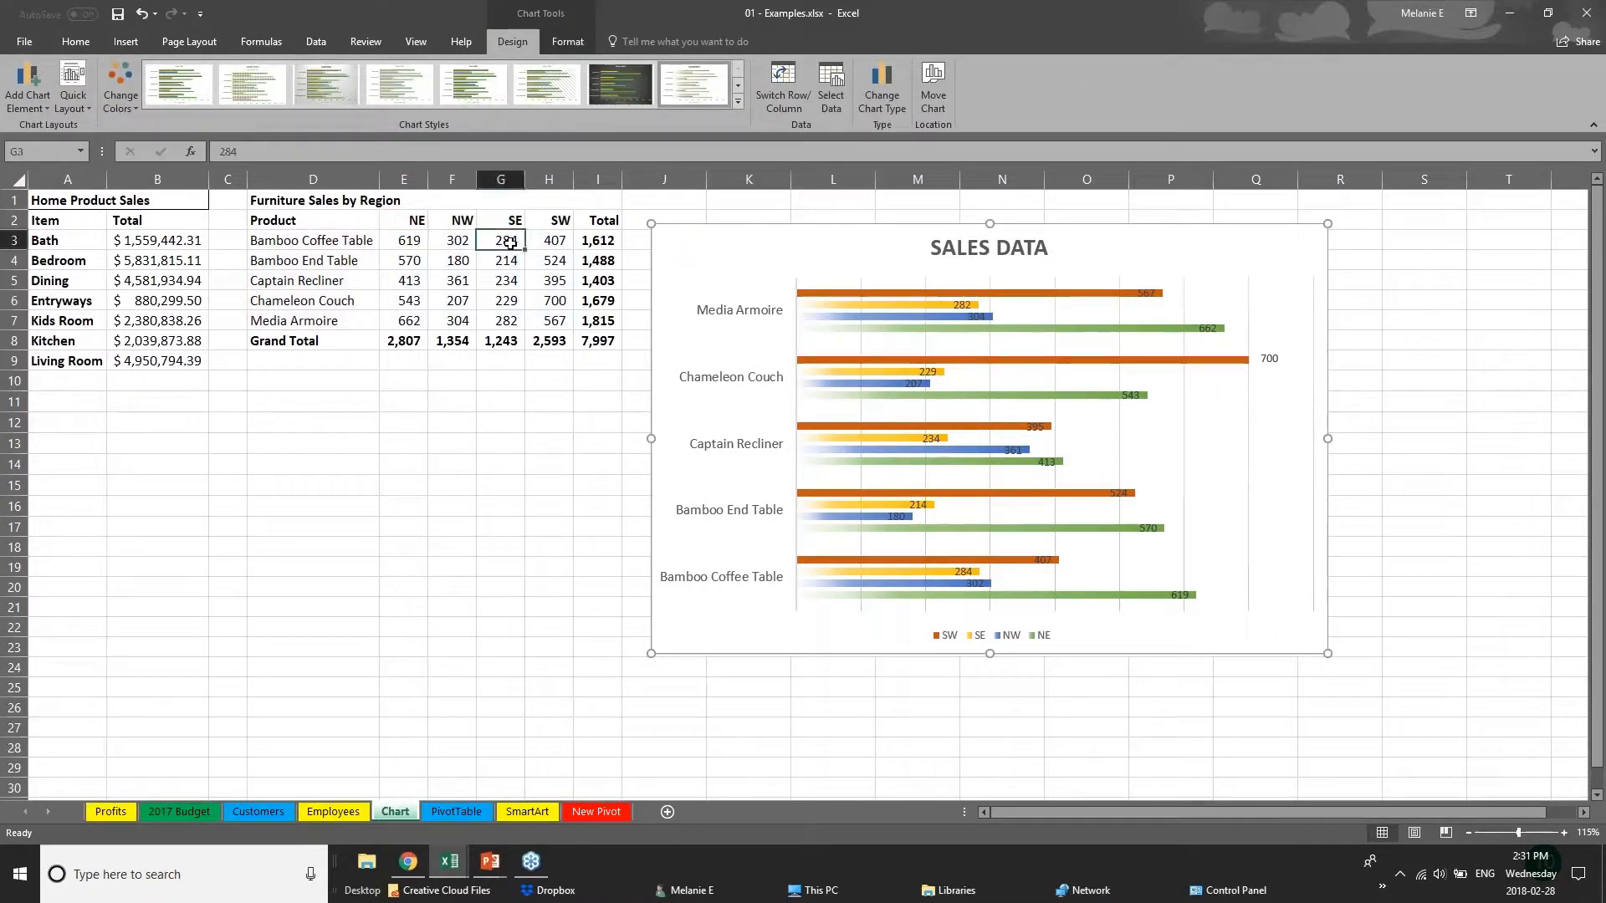
click(794, 292)
click(900, 293)
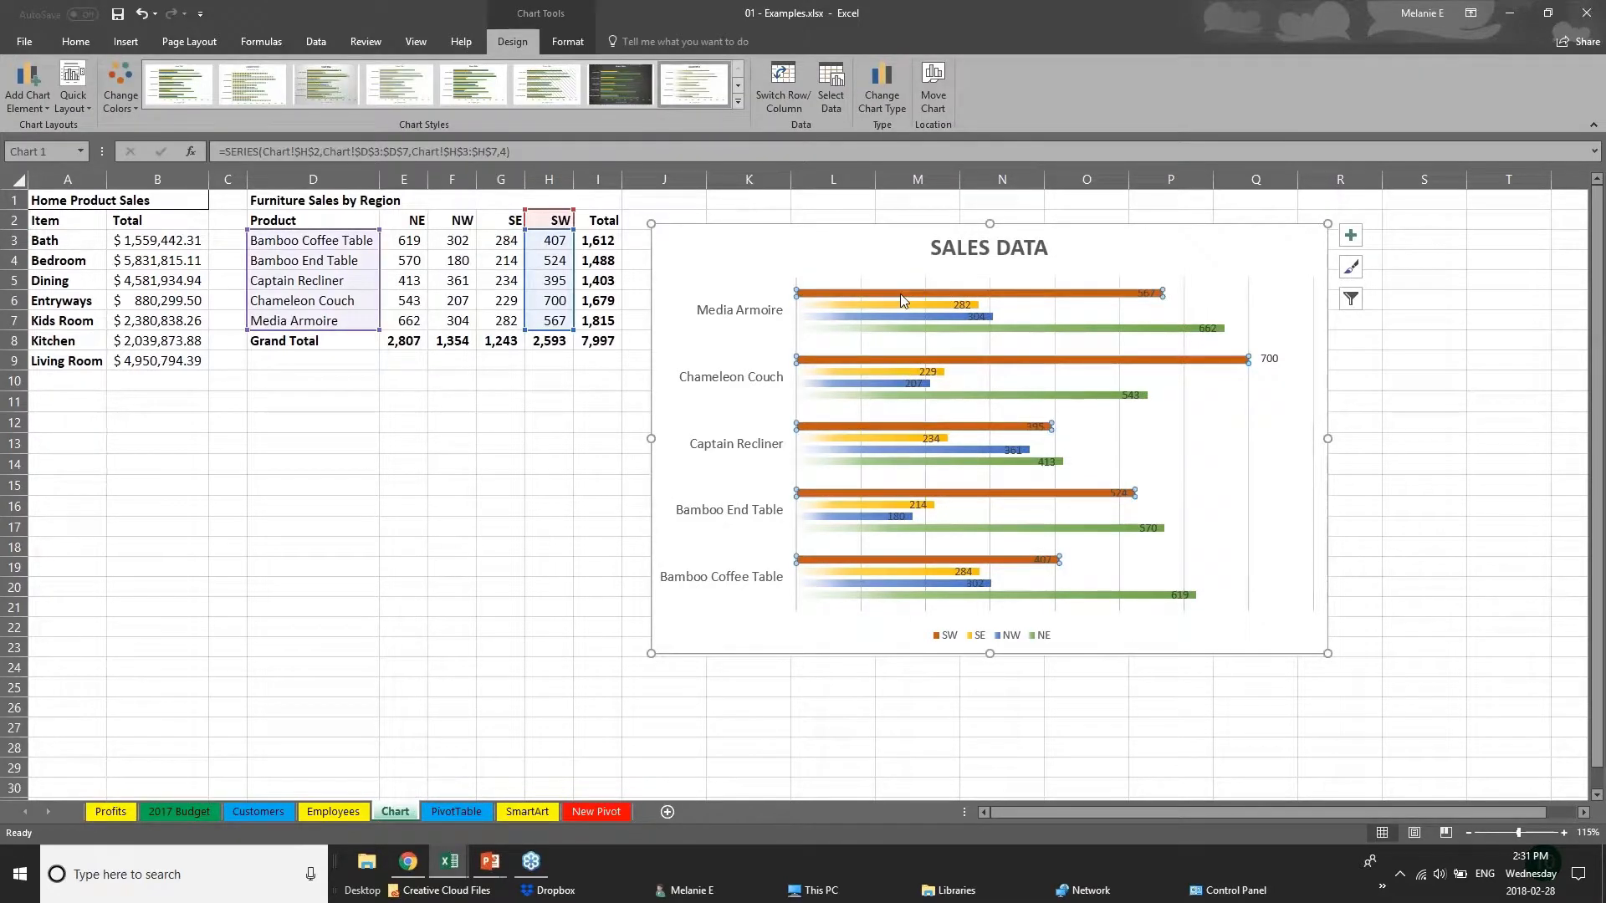
click(918, 316)
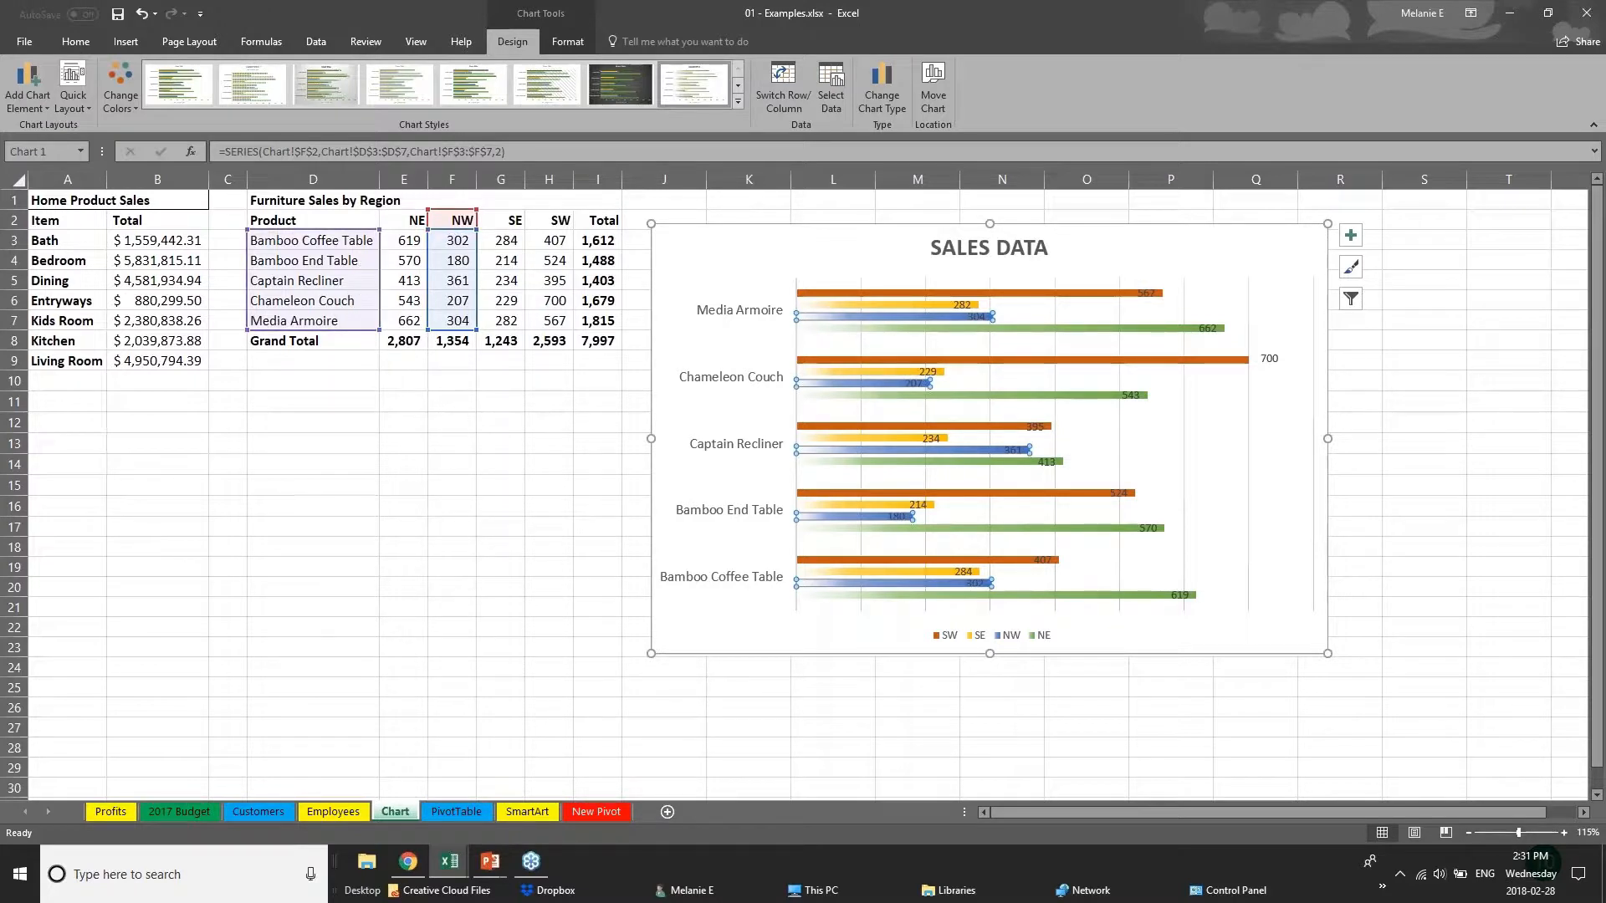
Change the NW sales value of the Bamboo End Table in cell F4 to 181.
double_click(450, 260)
double_click(450, 260)
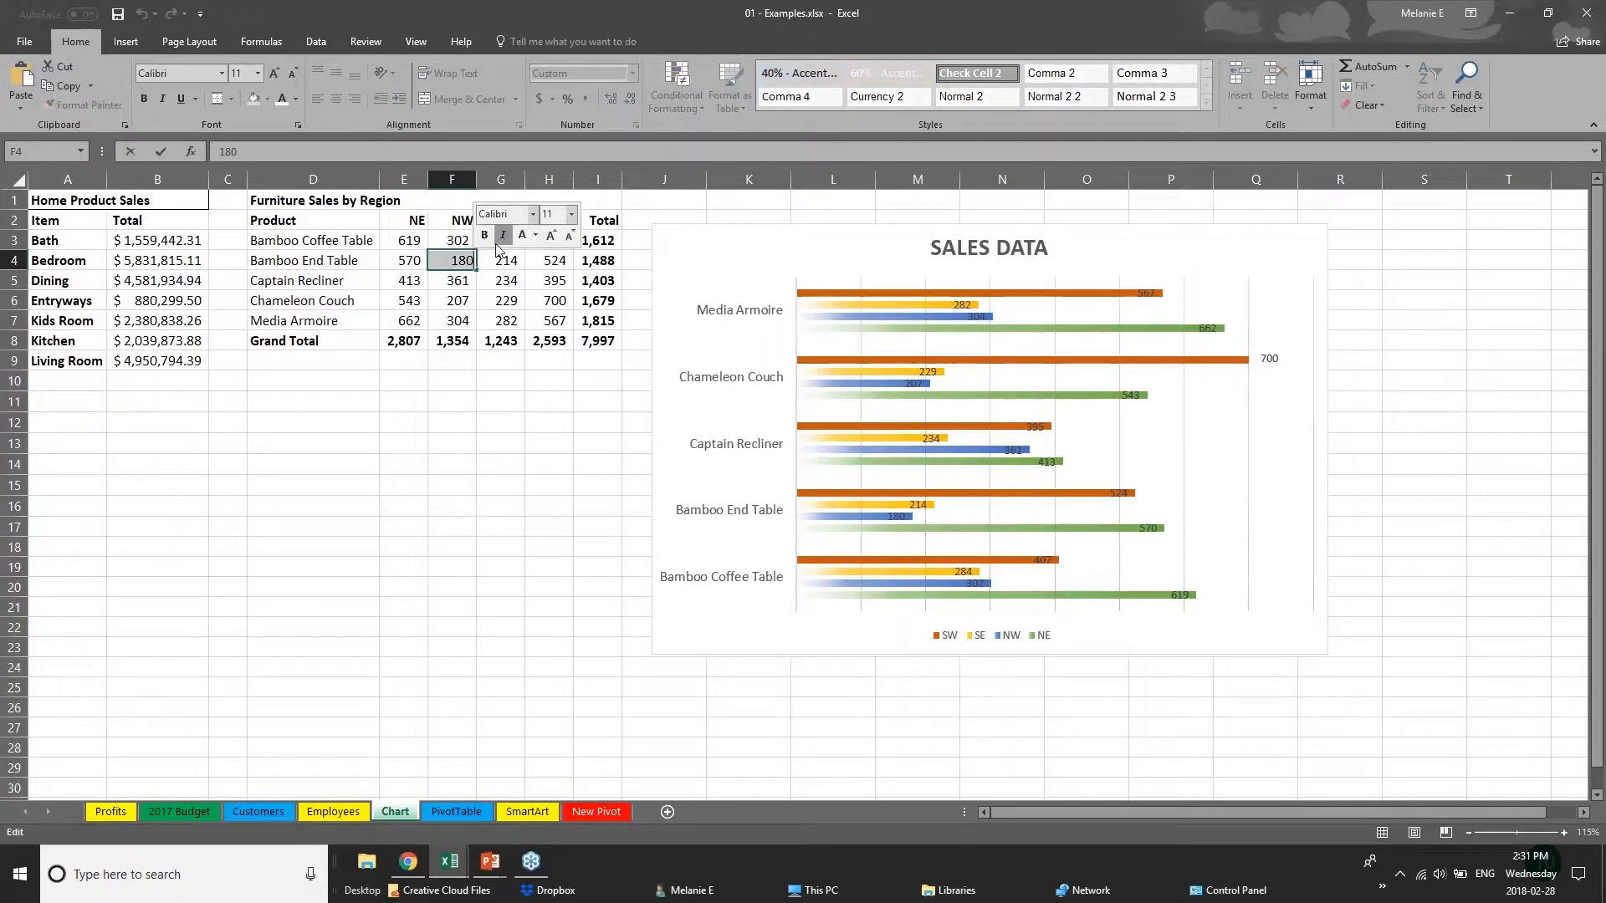
text(181)
key(Return)
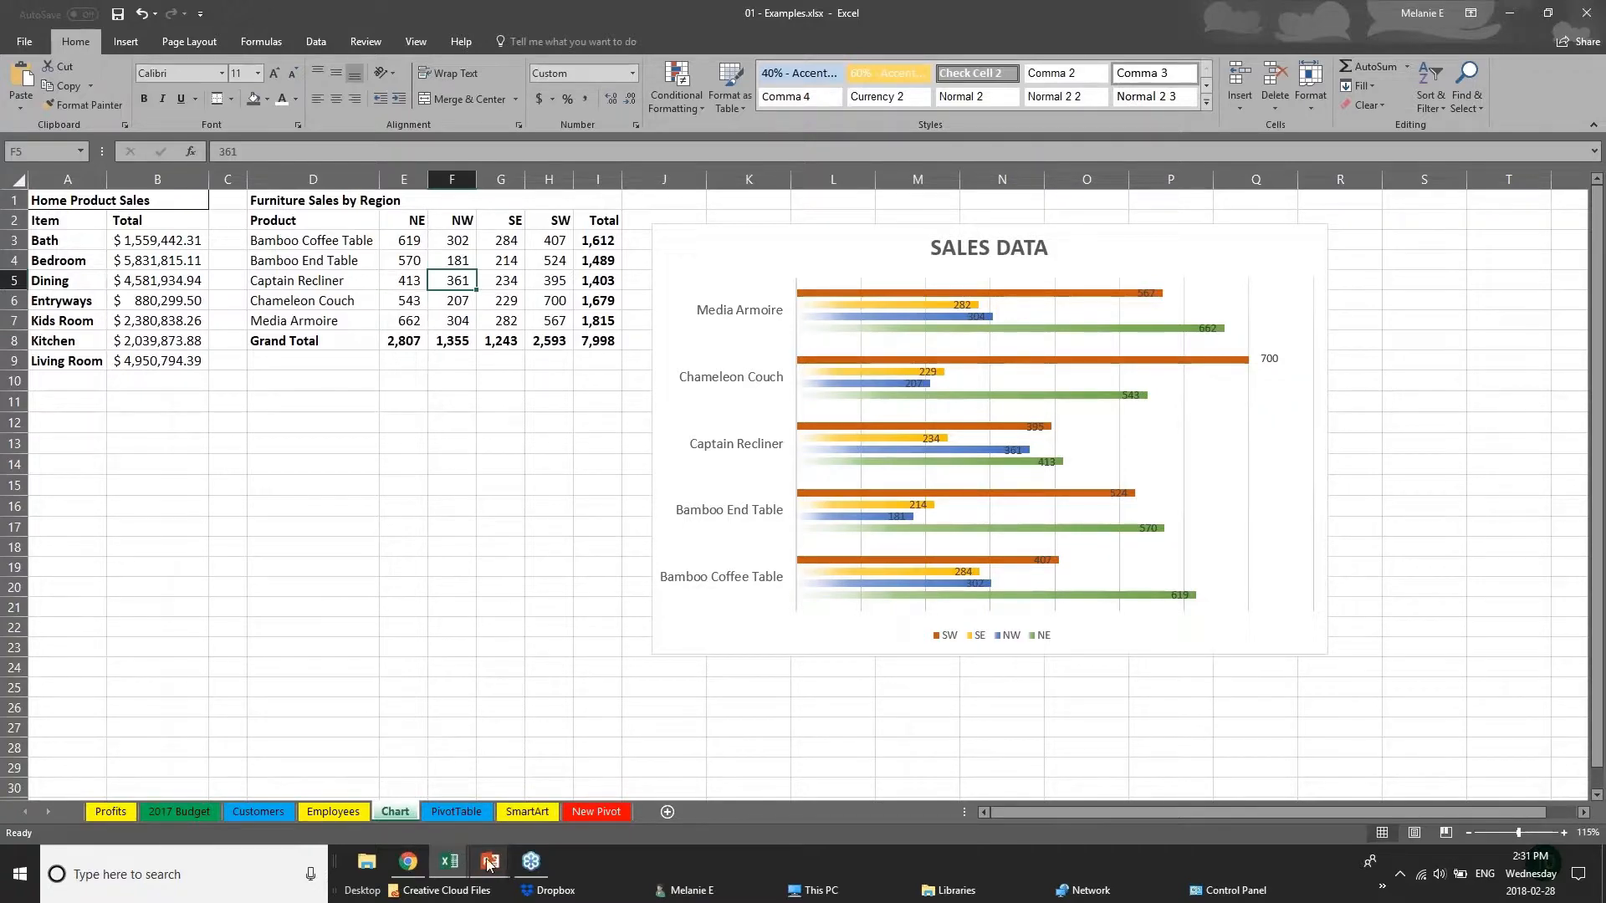
Switch to the PowerPoint slide show and advance to the Creating Tables slide.
mouse_move(489, 864)
click(577, 787)
key(Right)
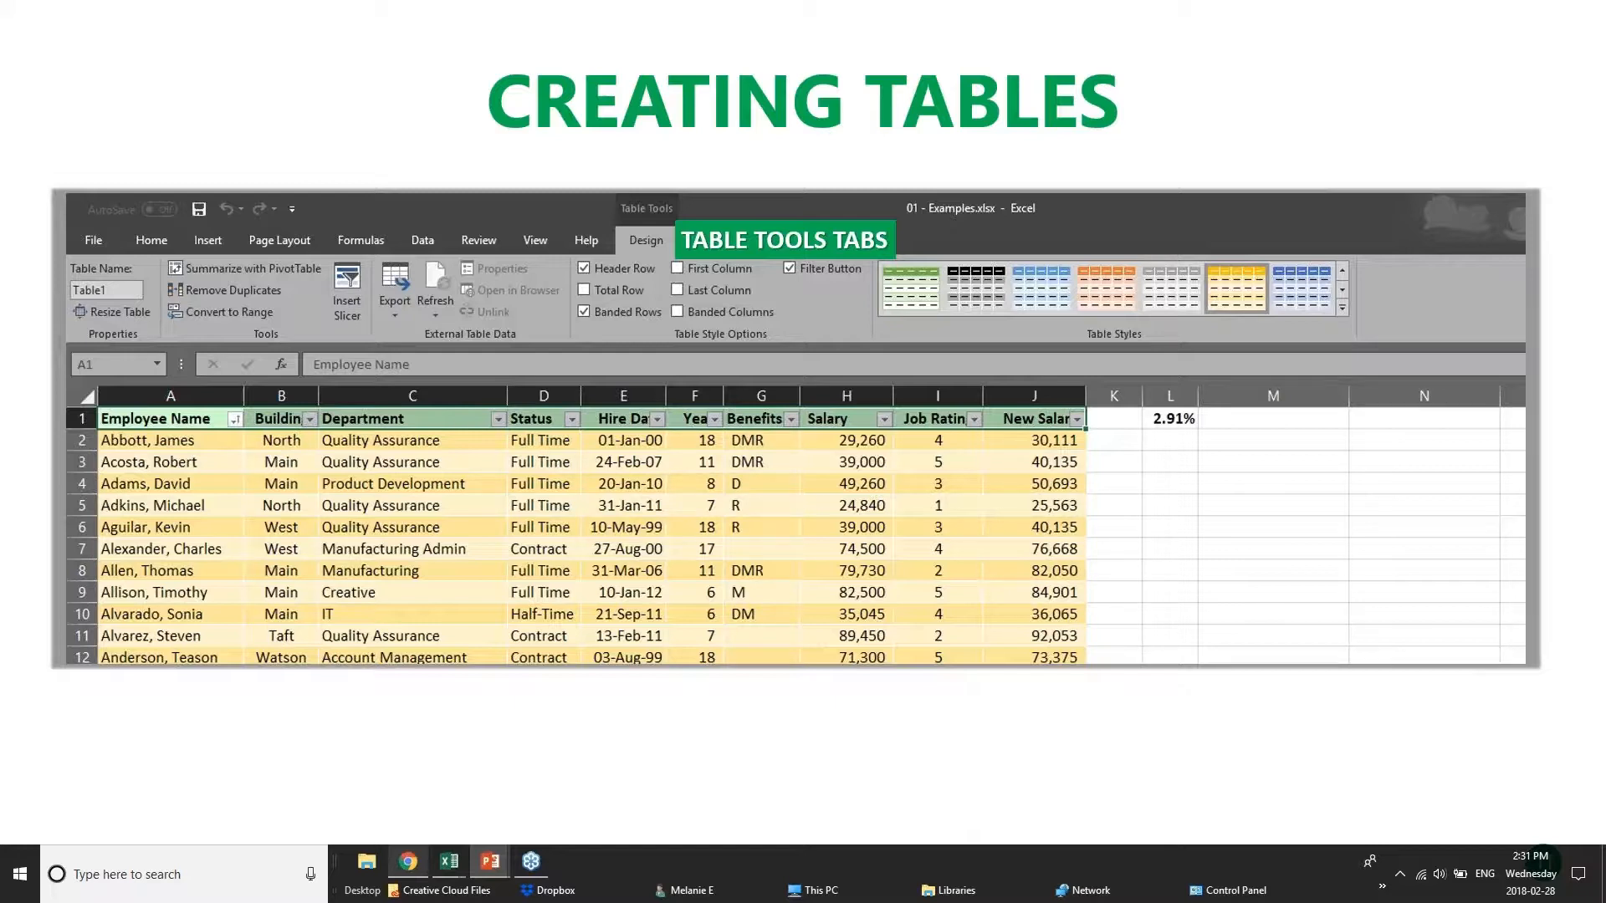
Switch back to Excel, look at the Webinar Sample Workbook and pivotTables.xlsx, and open the Customers sheet of 01 - Examples.xlsx.
mouse_move(440, 880)
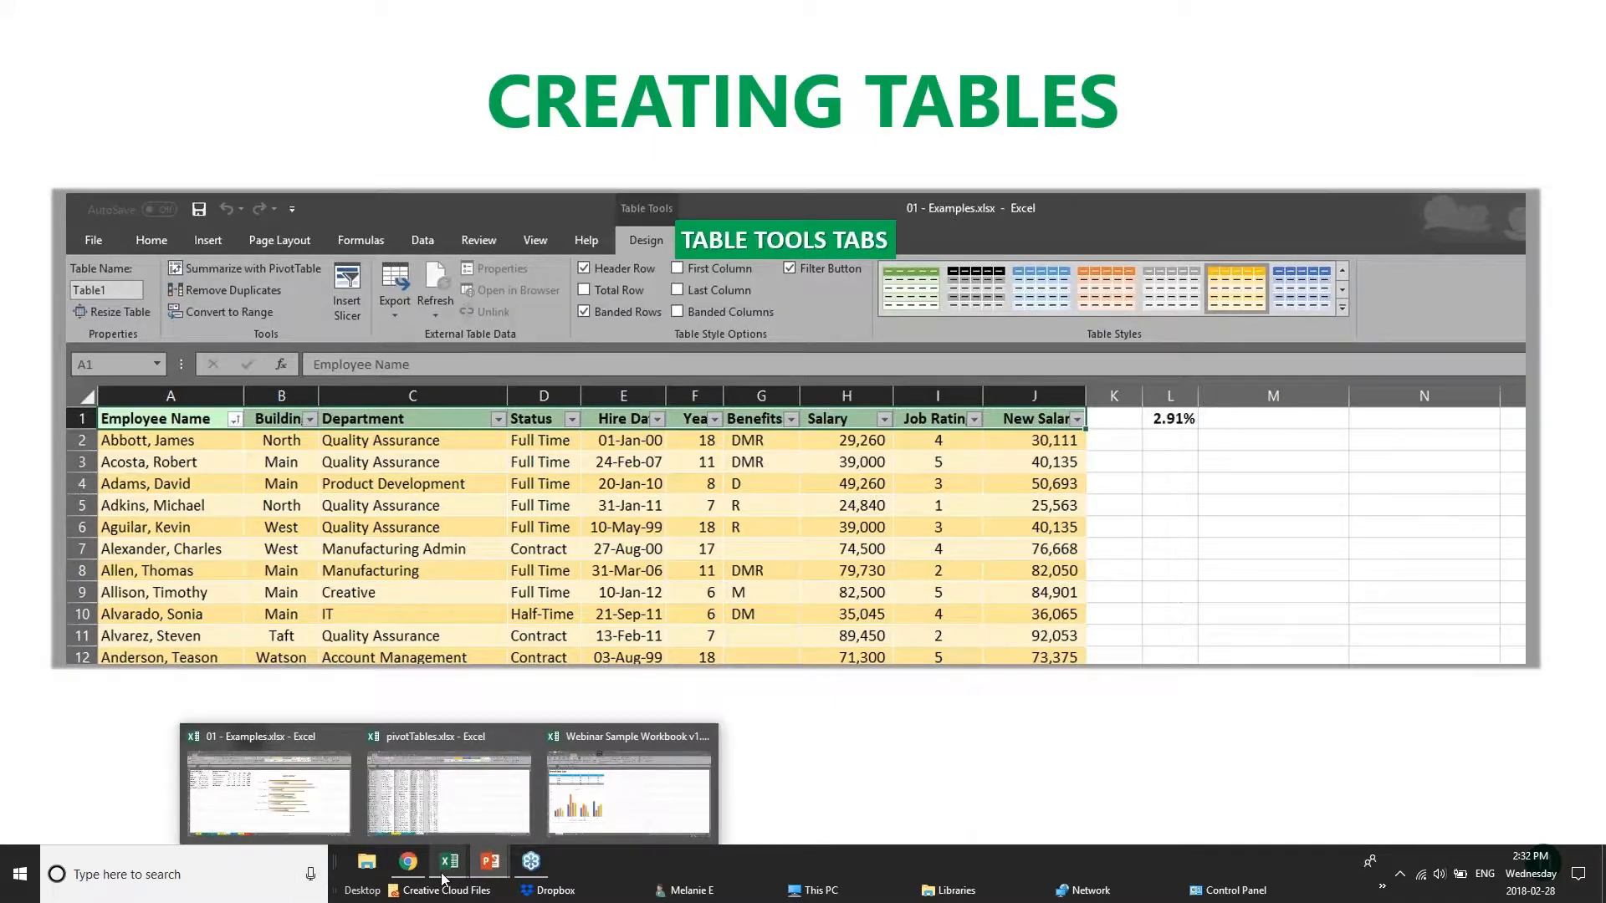
click(611, 792)
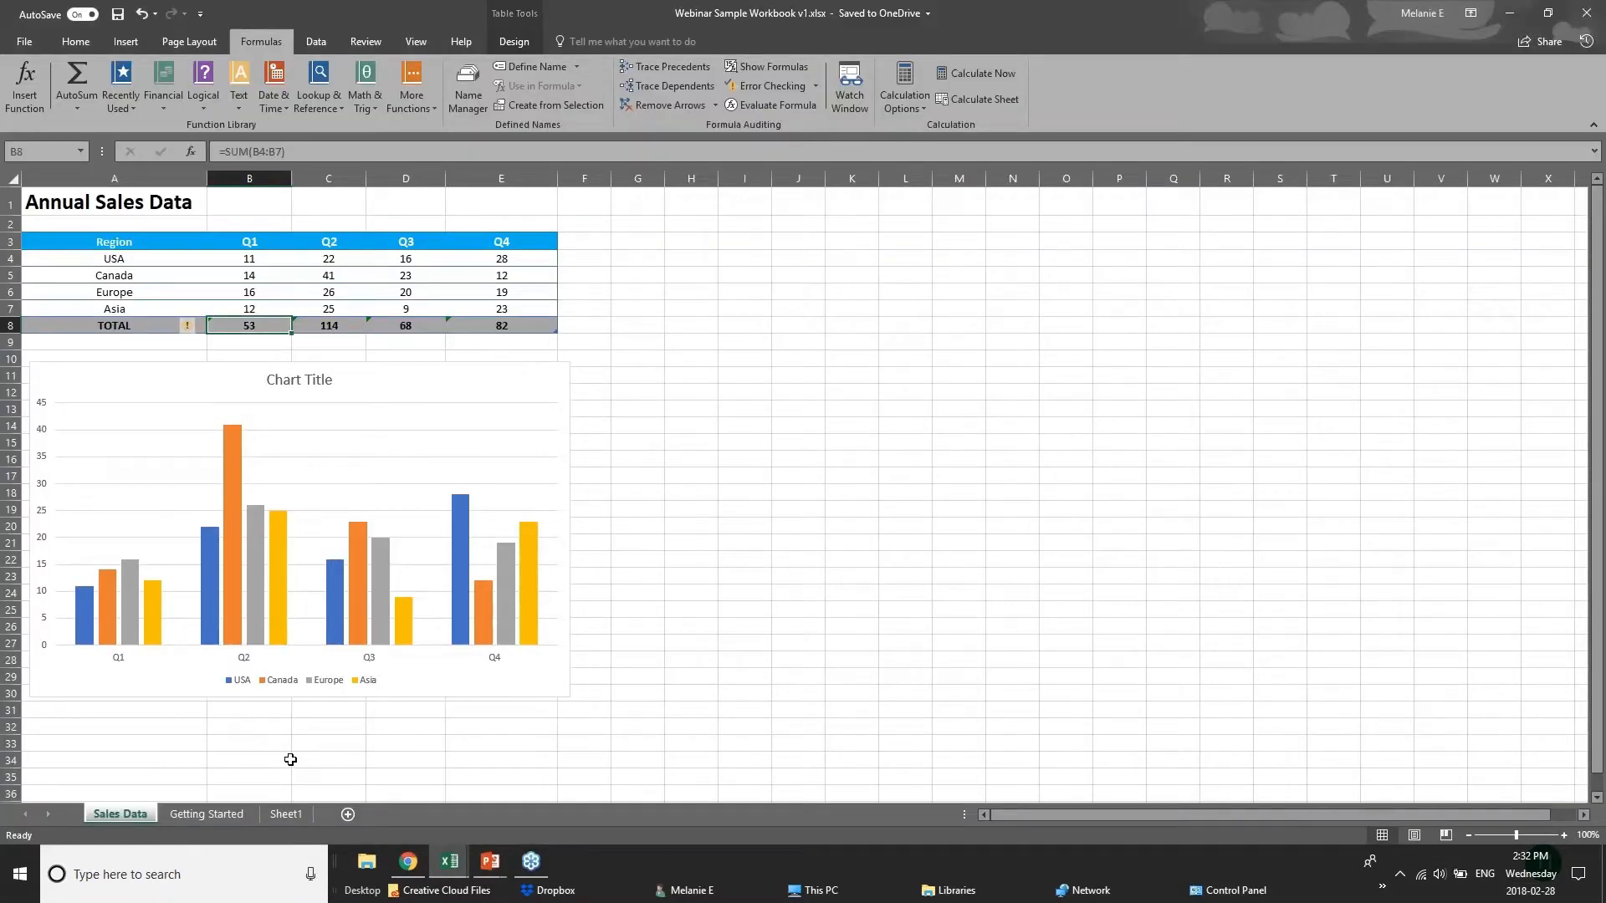
click(450, 863)
click(380, 804)
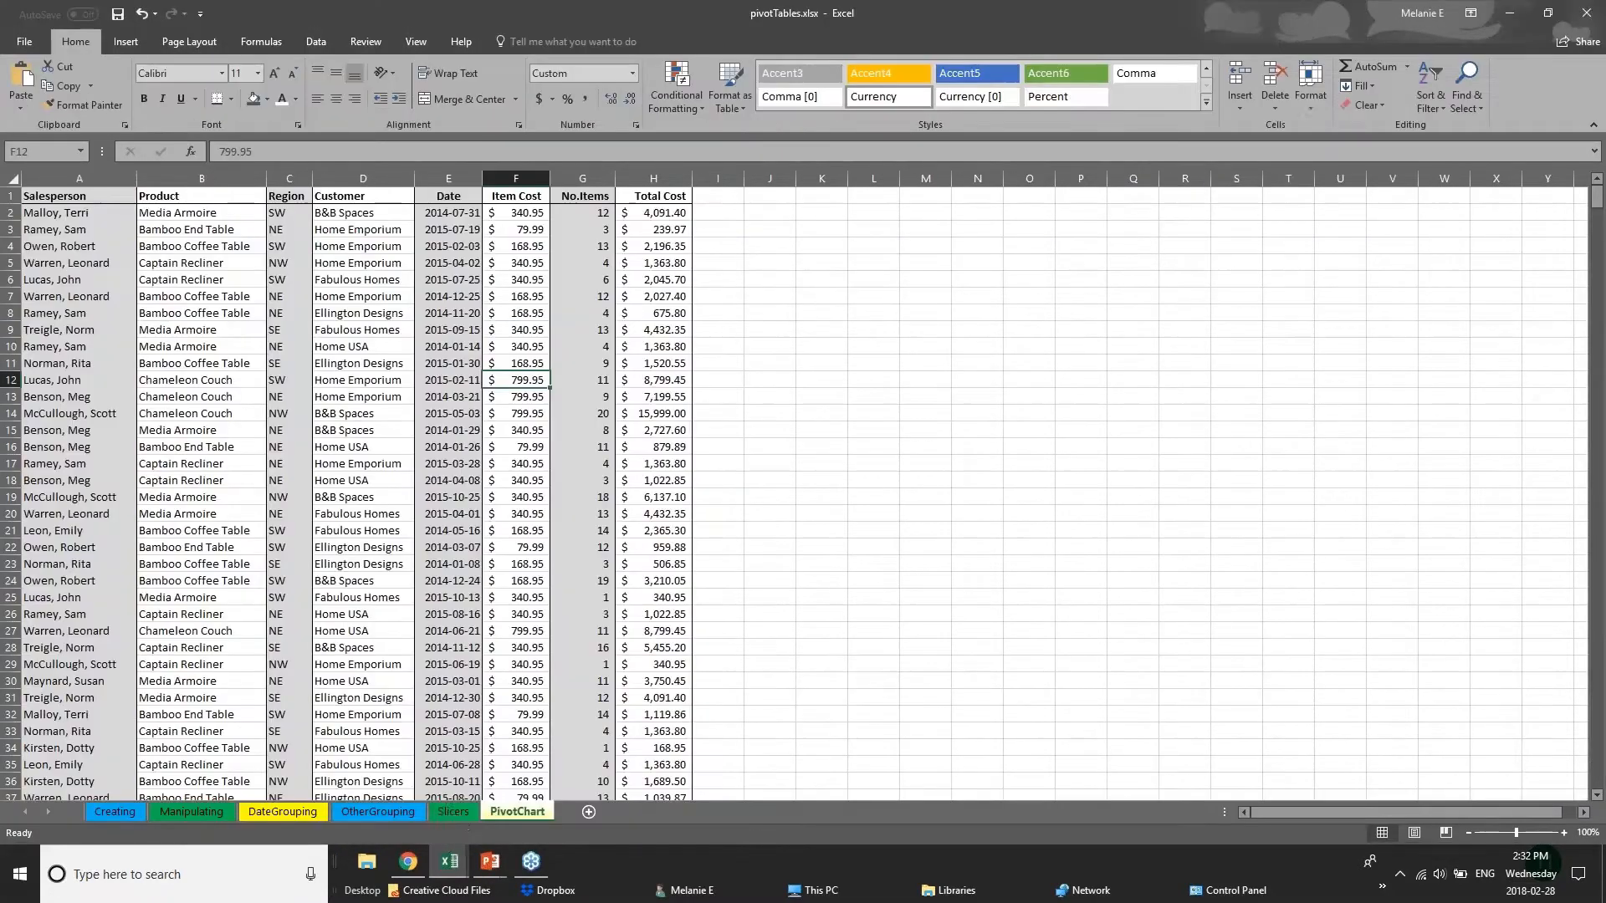
click(447, 863)
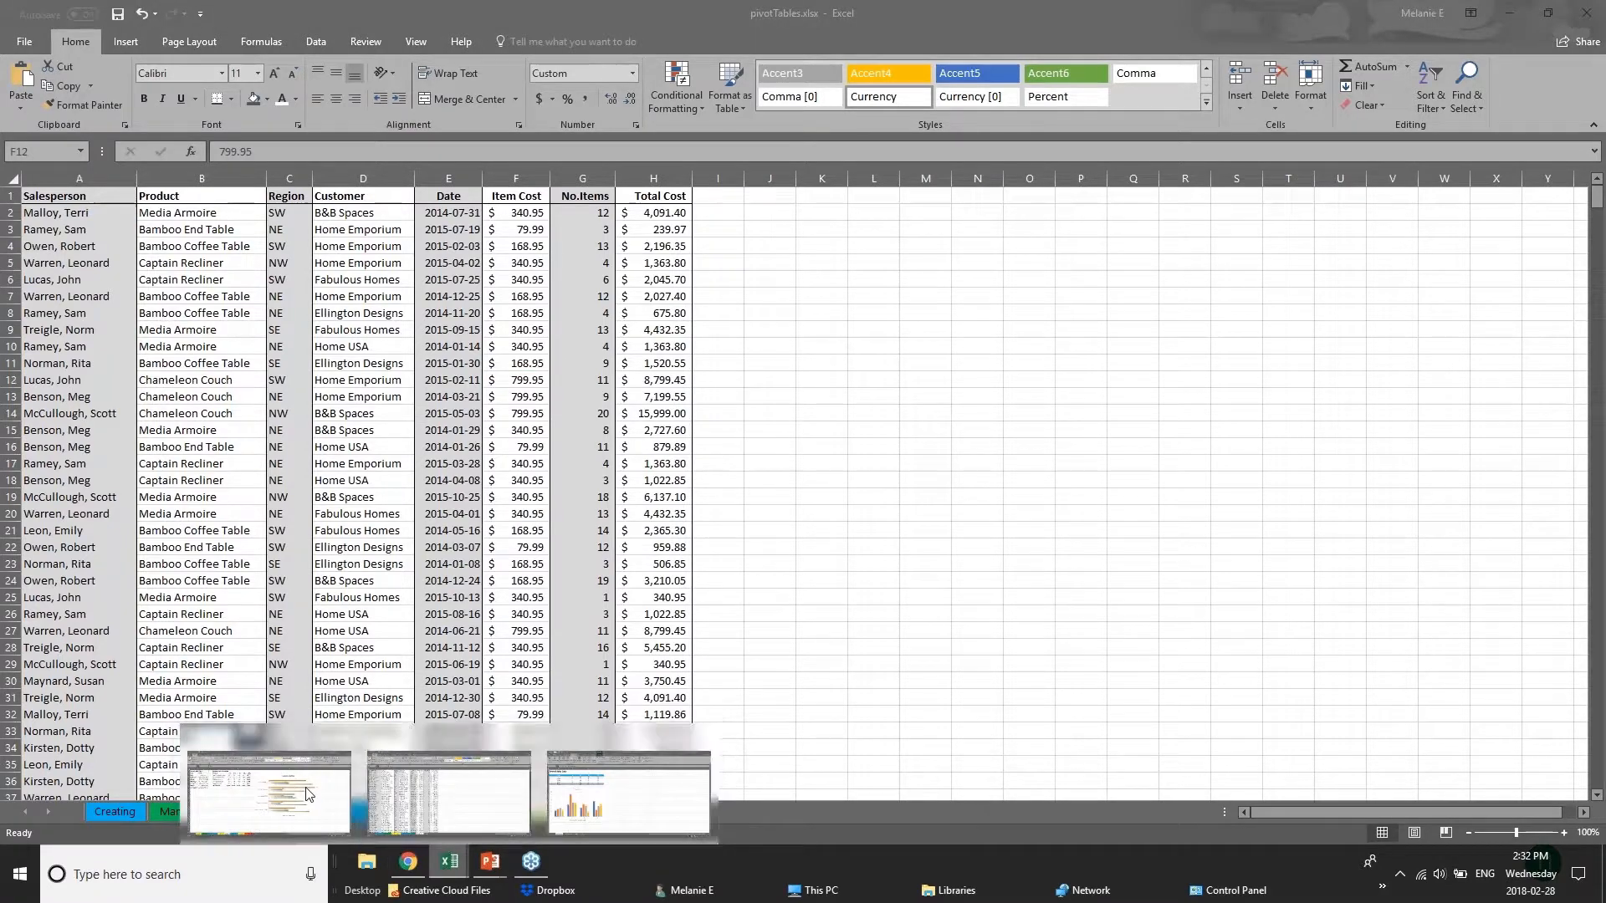
click(439, 778)
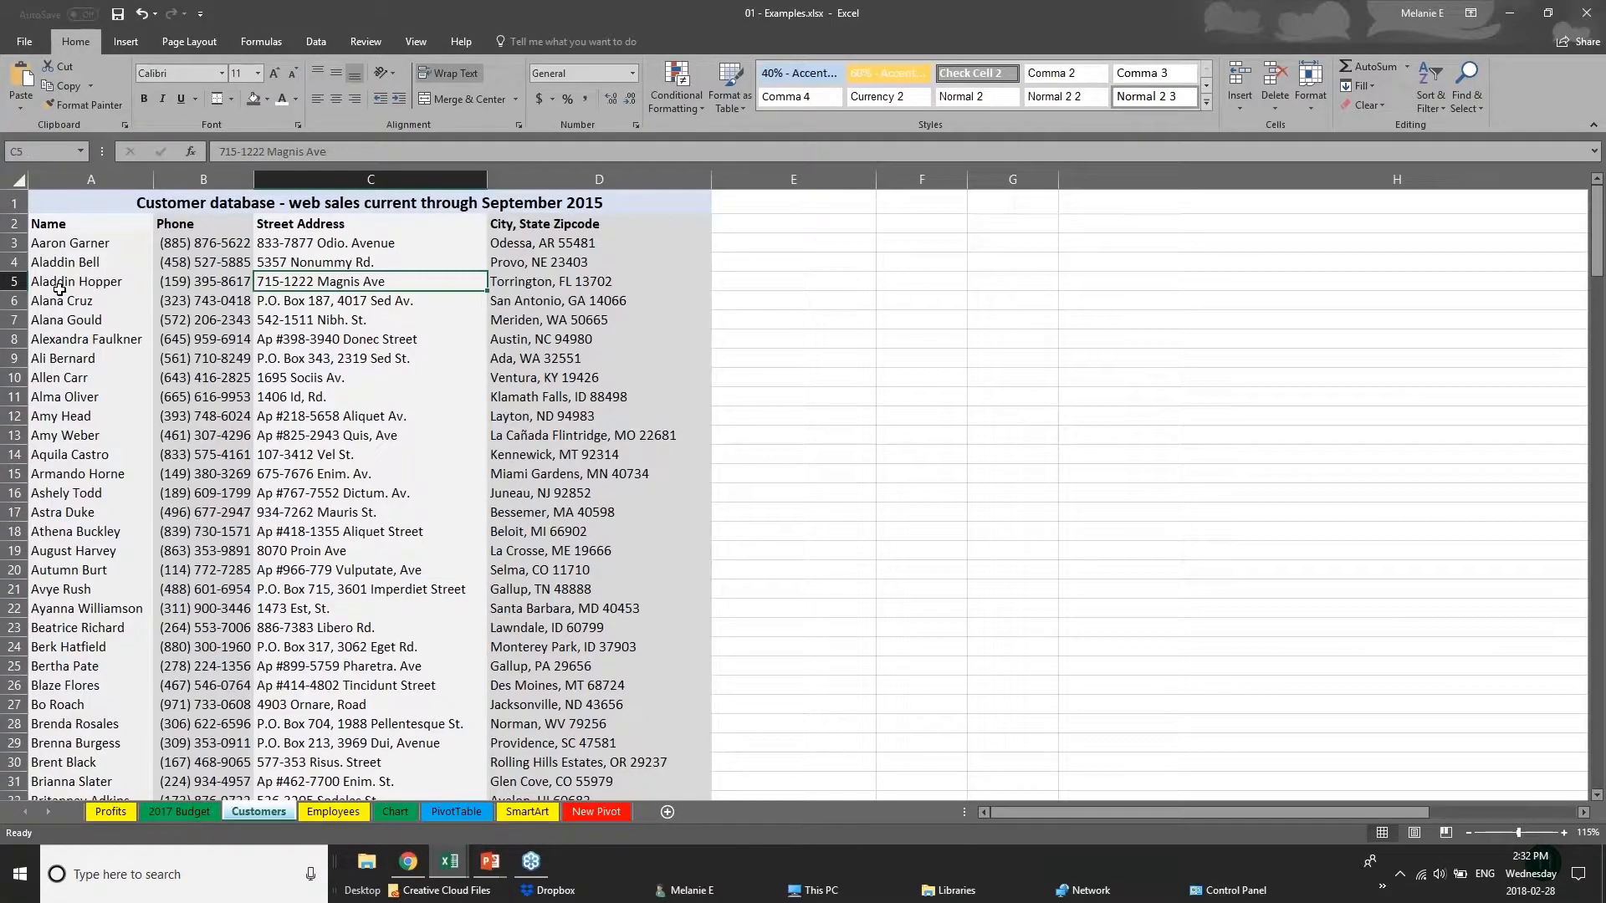
Look through the customer database from its header row down to the last records and return to the start.
click(42, 224)
scroll(174, 382, down, 20)
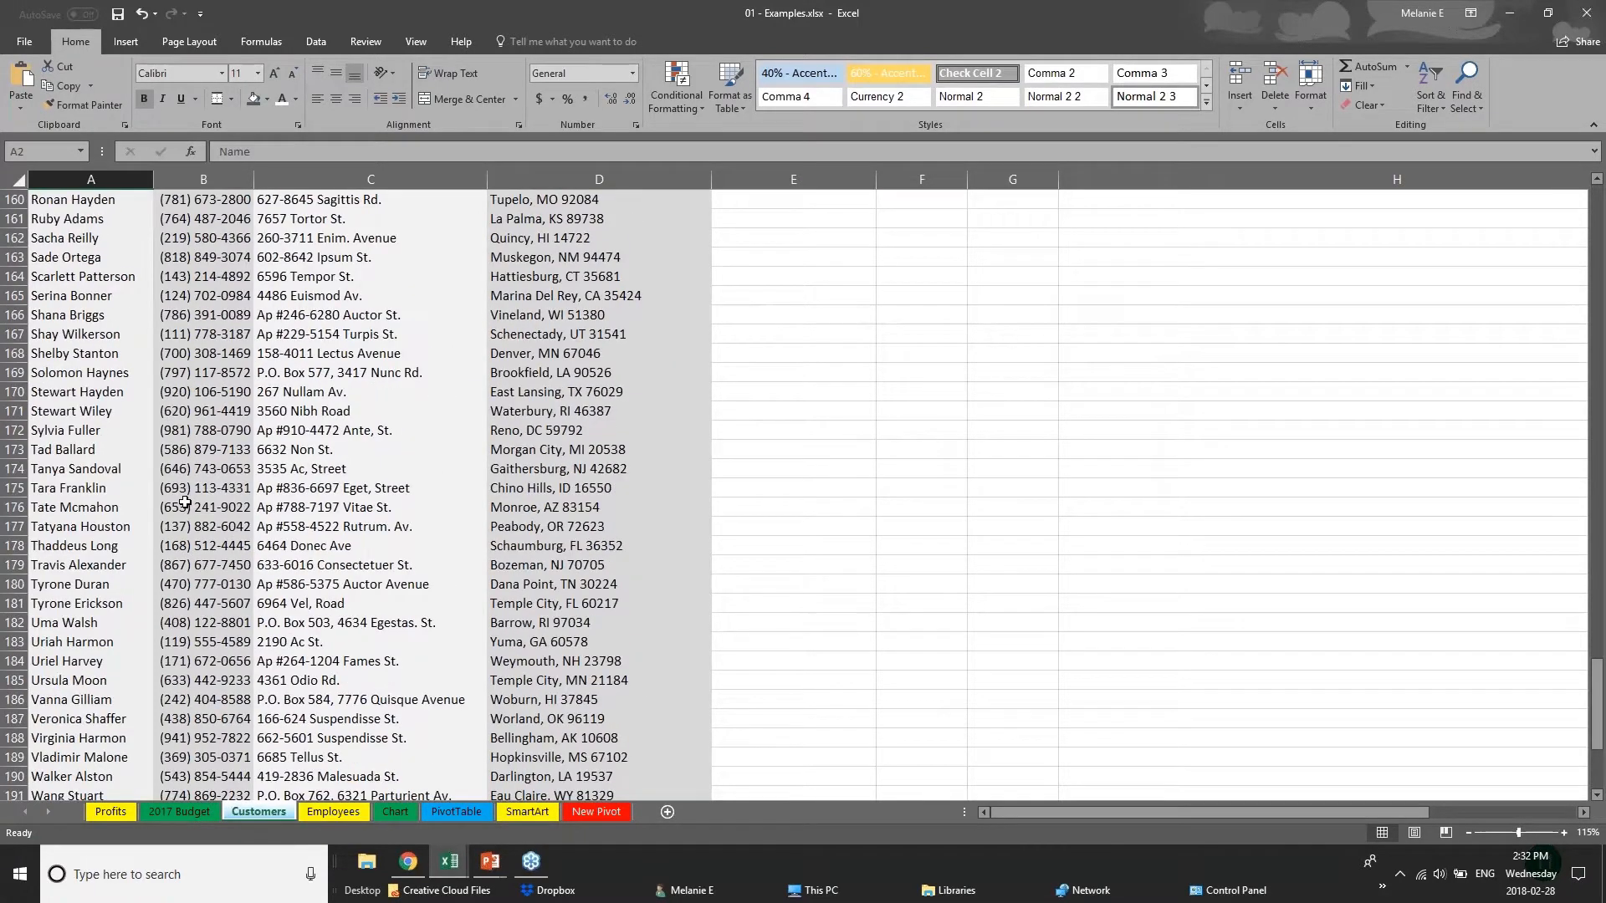
scroll(184, 503, down, 3)
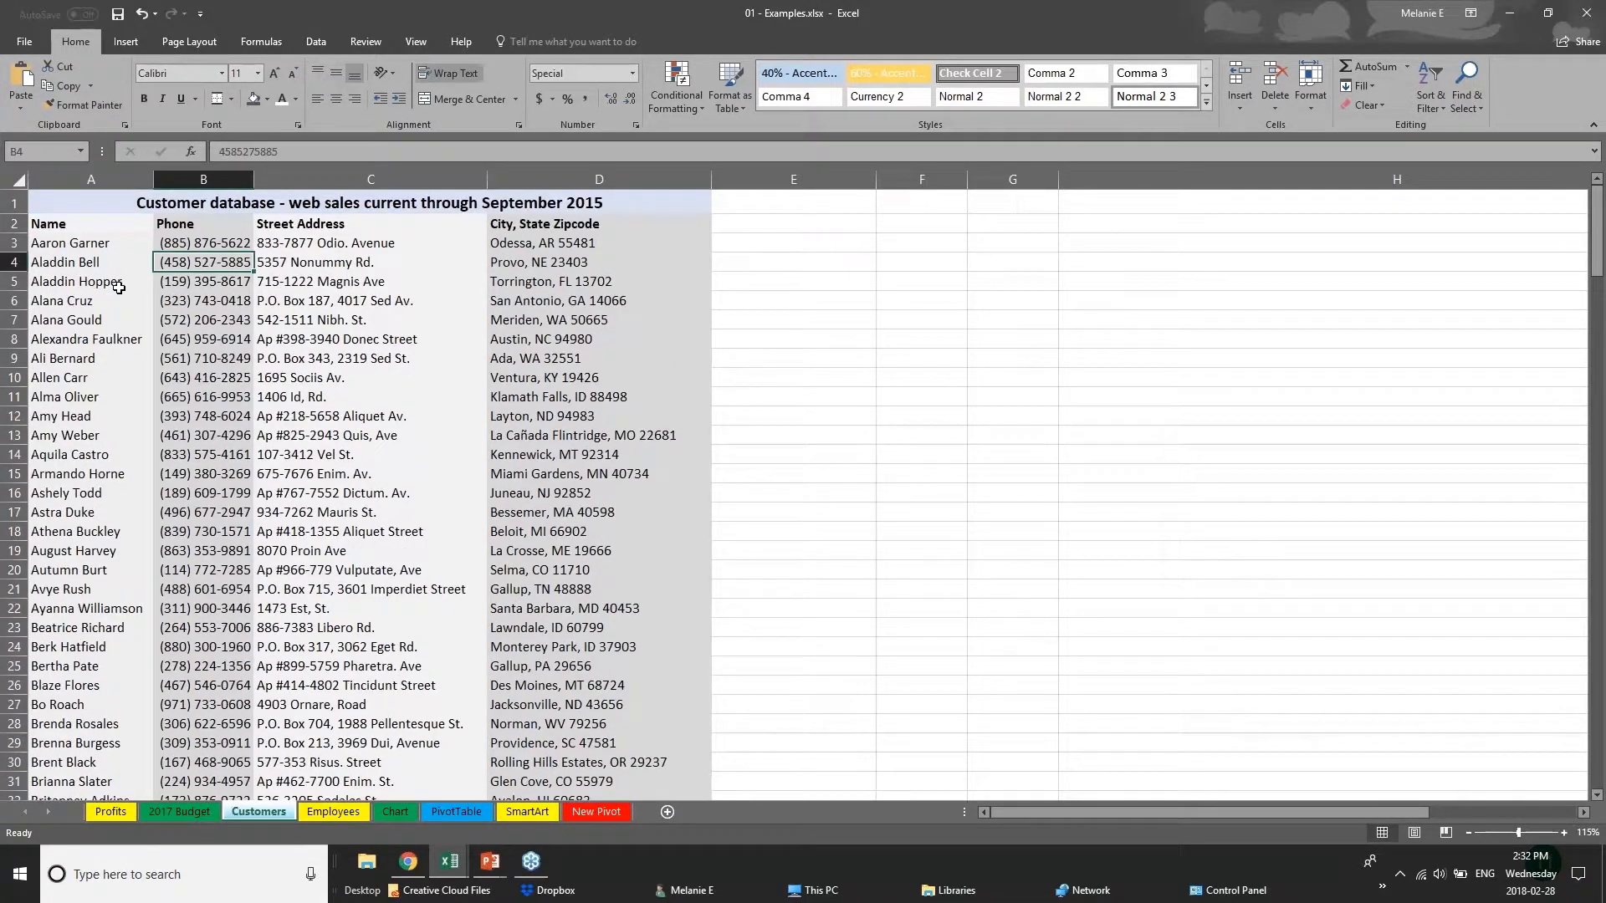
click(119, 285)
scroll(66, 557, down, 2)
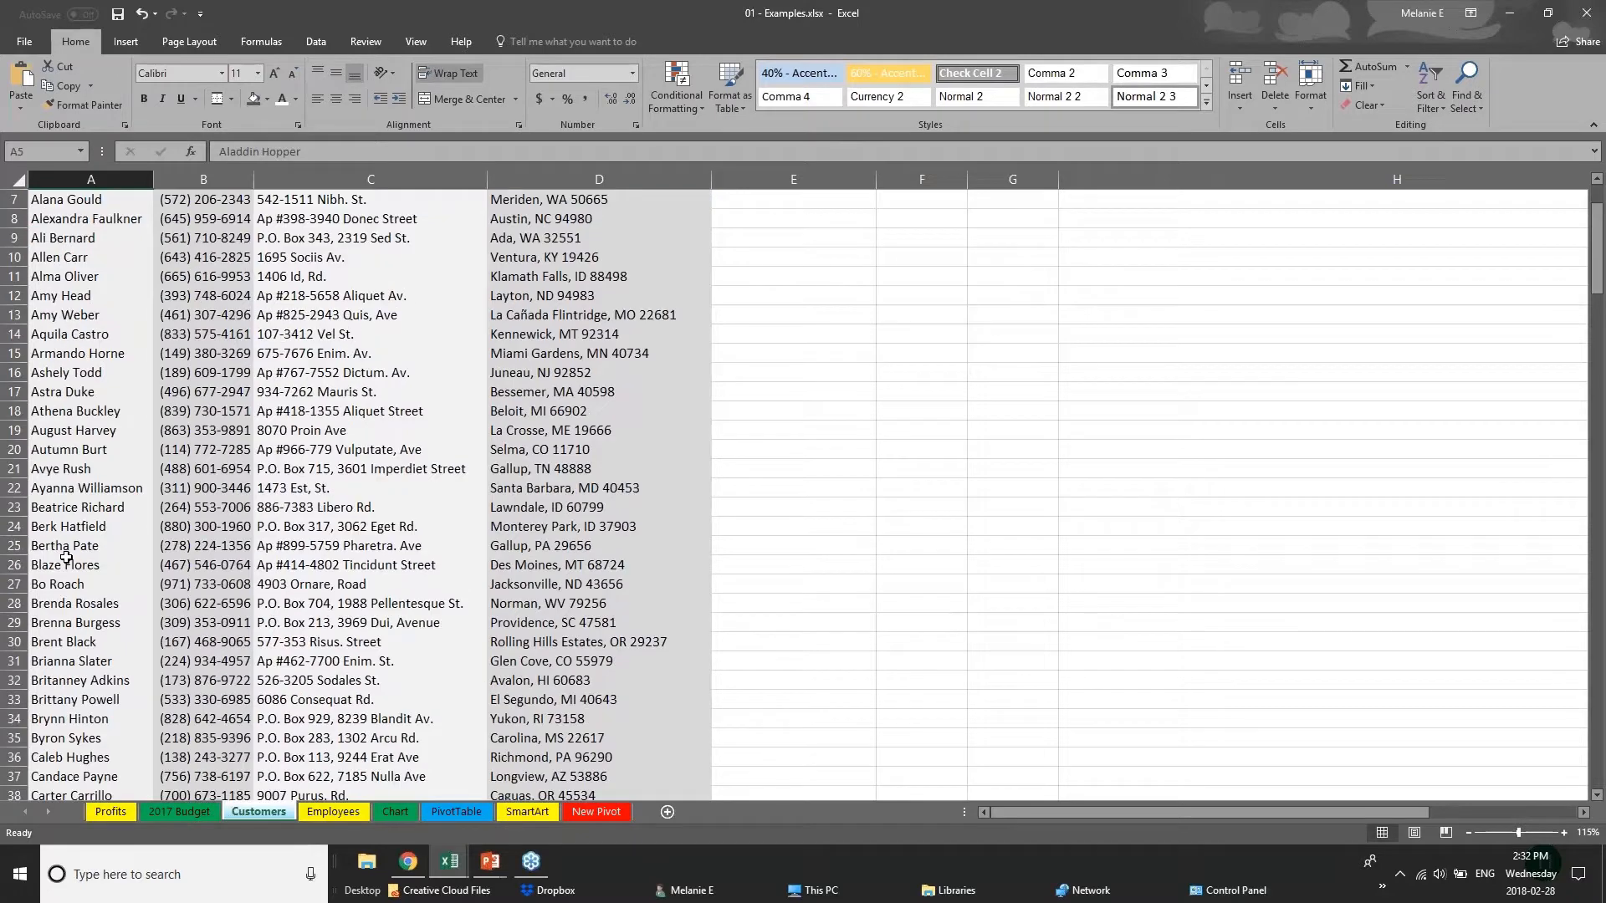
scroll(66, 552, up, 2)
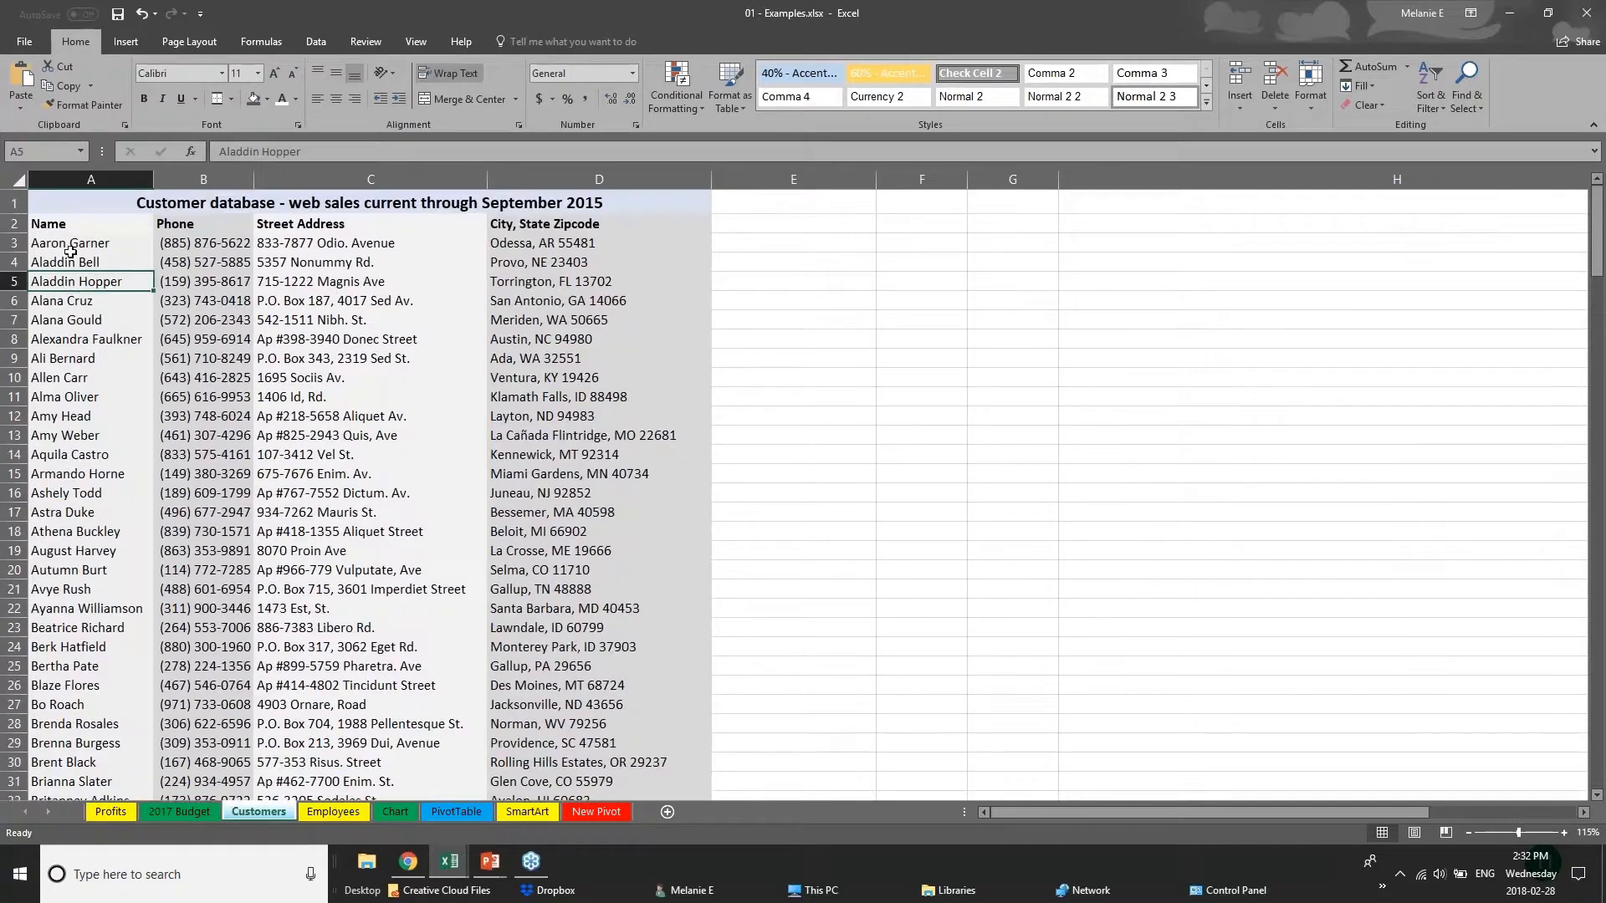
Try to convert the entire Customers sheet into a table with headers.
click(18, 181)
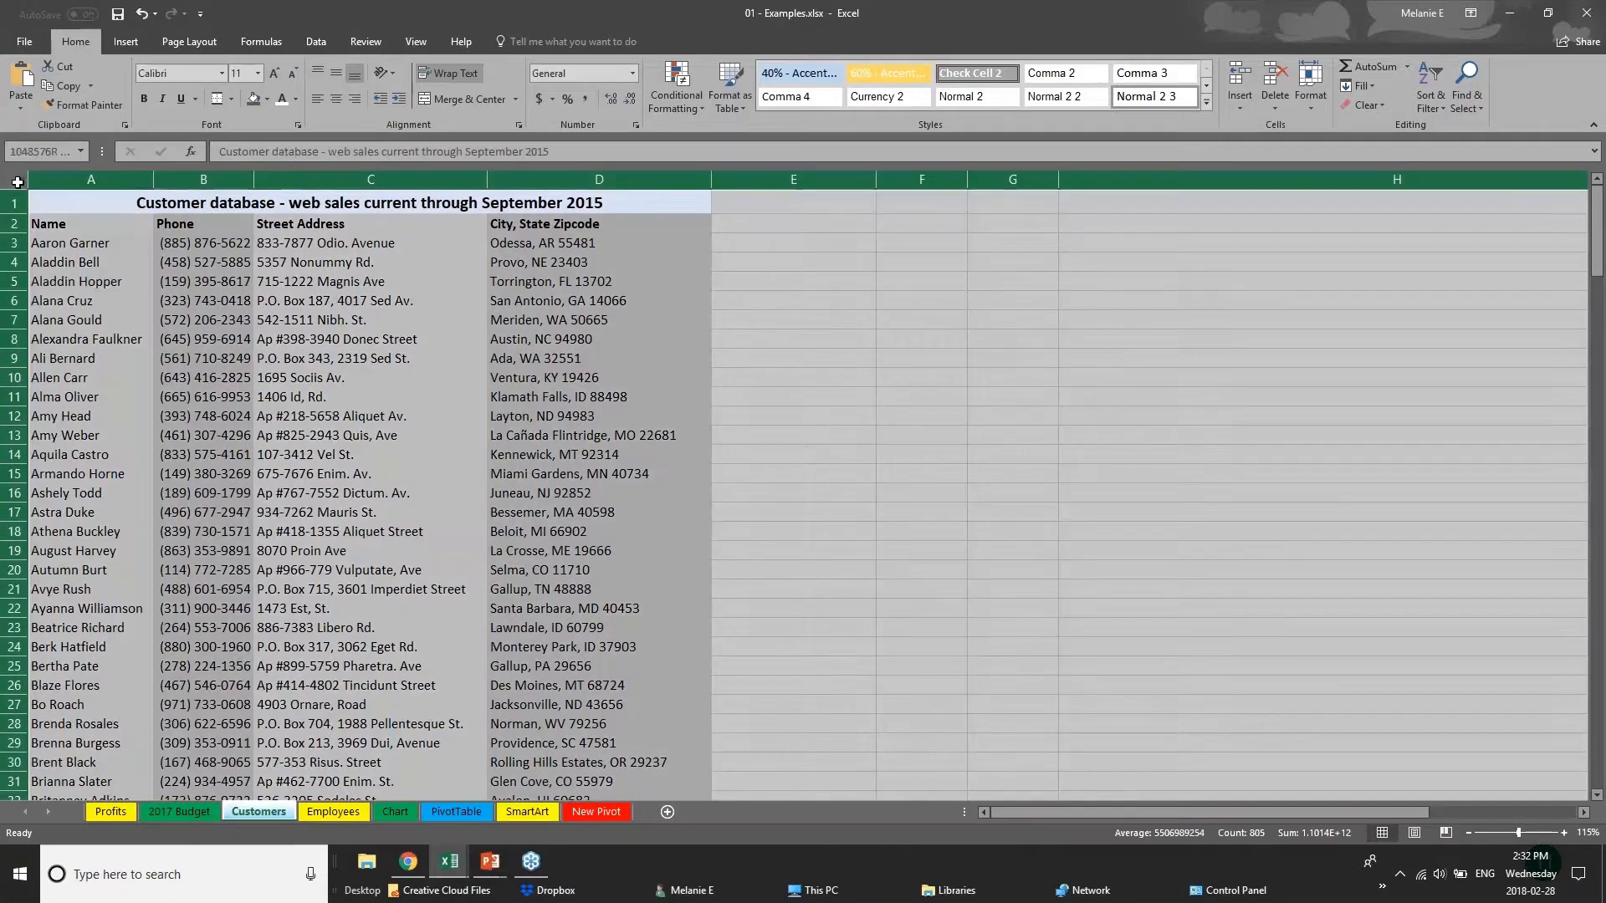
click(125, 41)
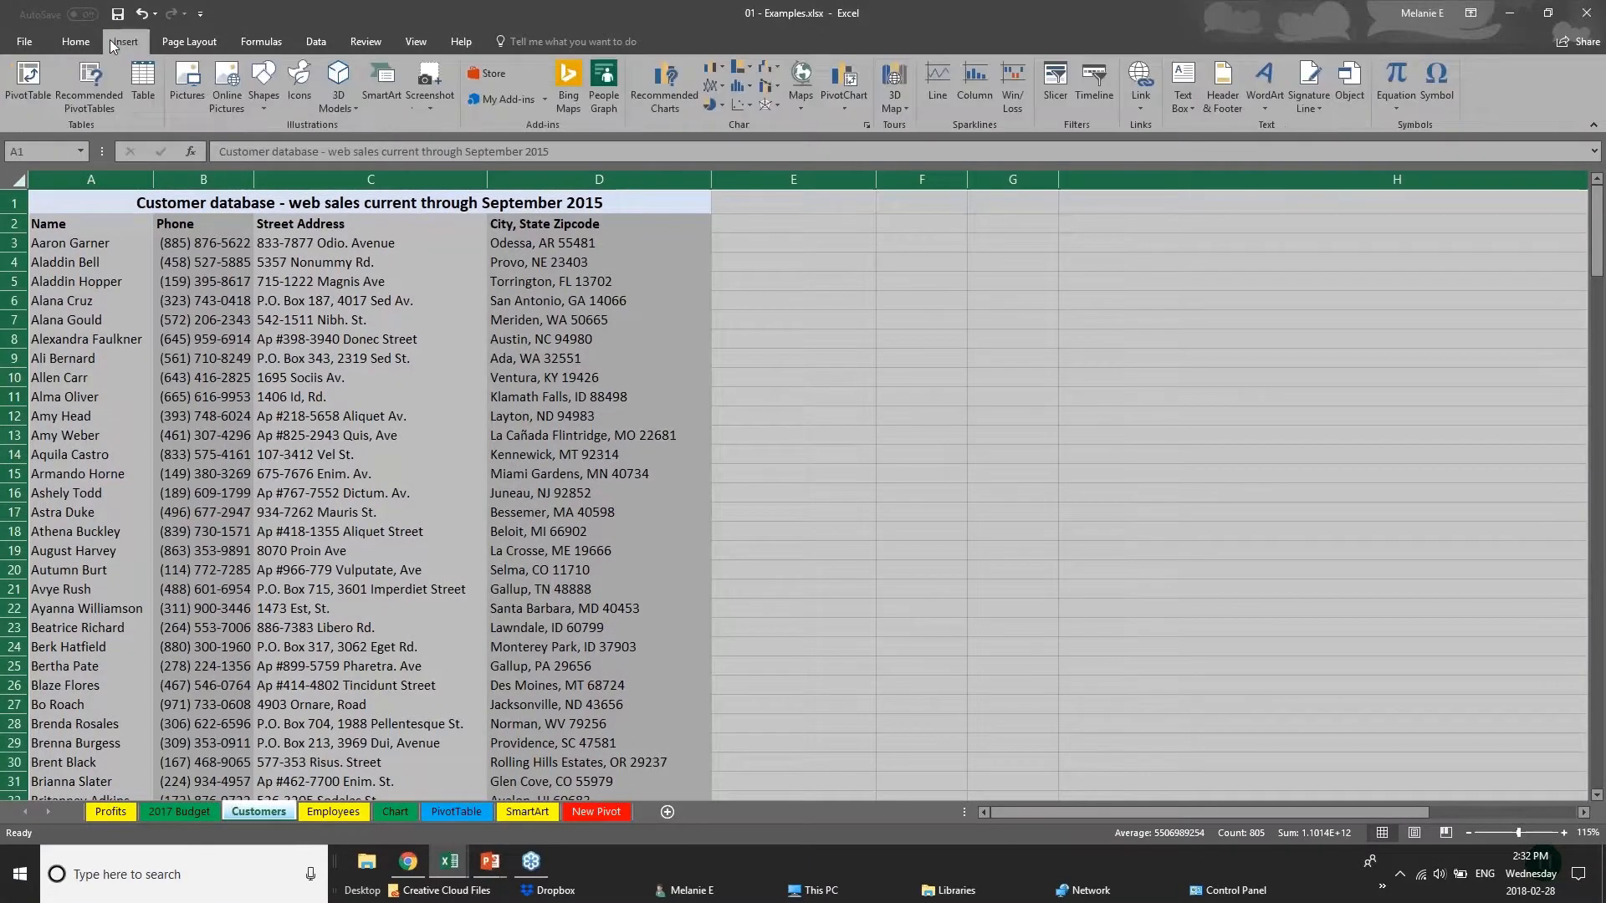
click(144, 88)
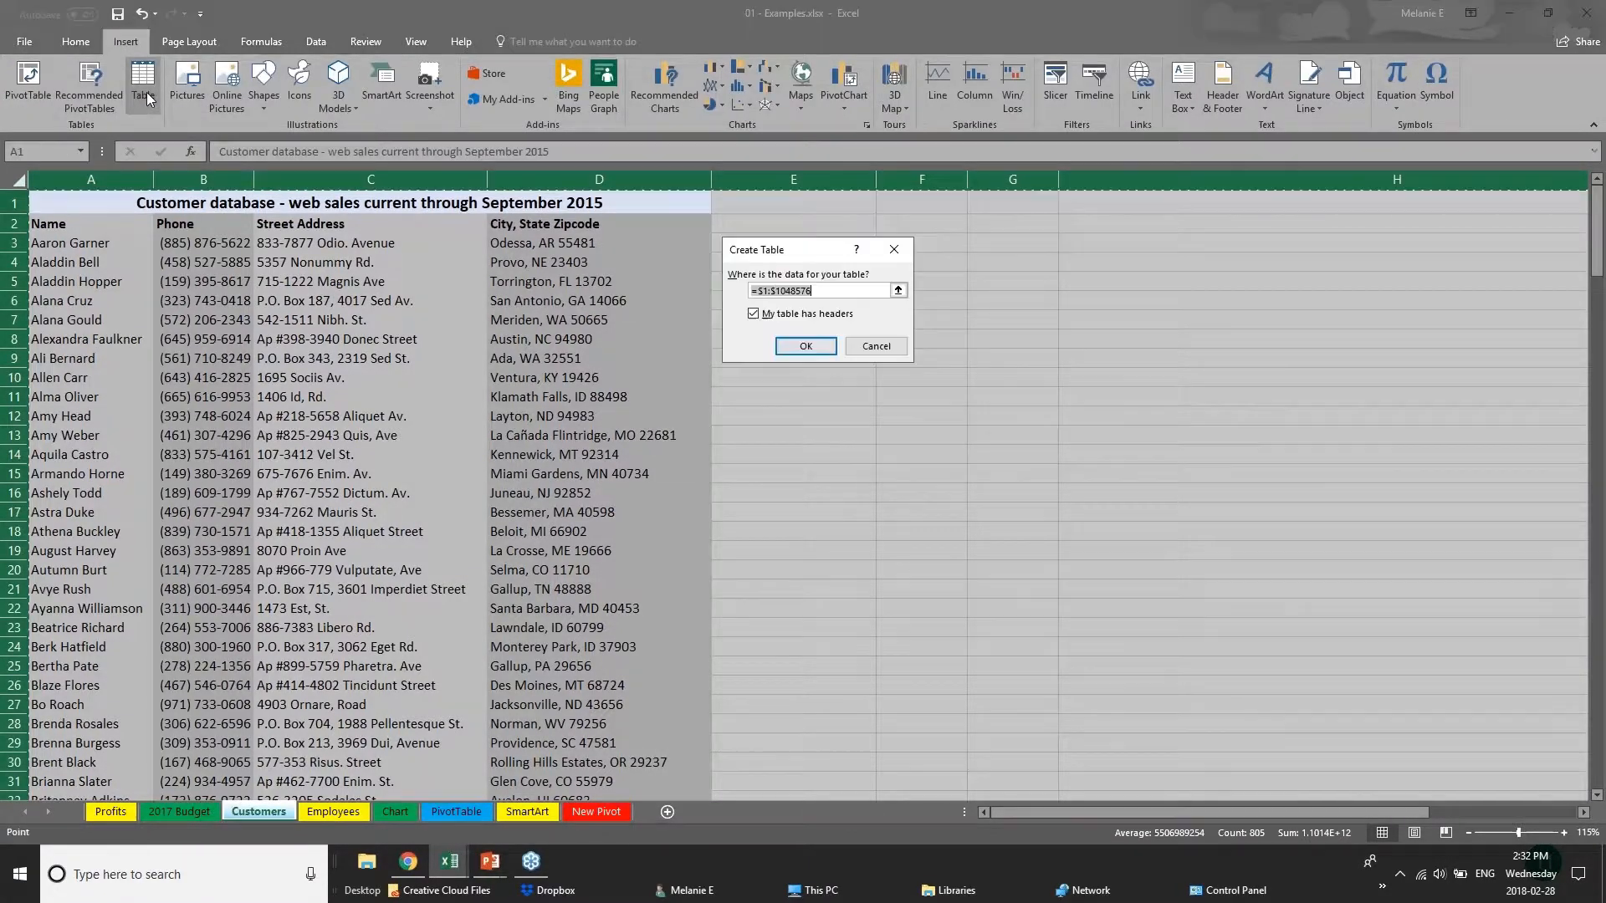
click(805, 346)
click(771, 344)
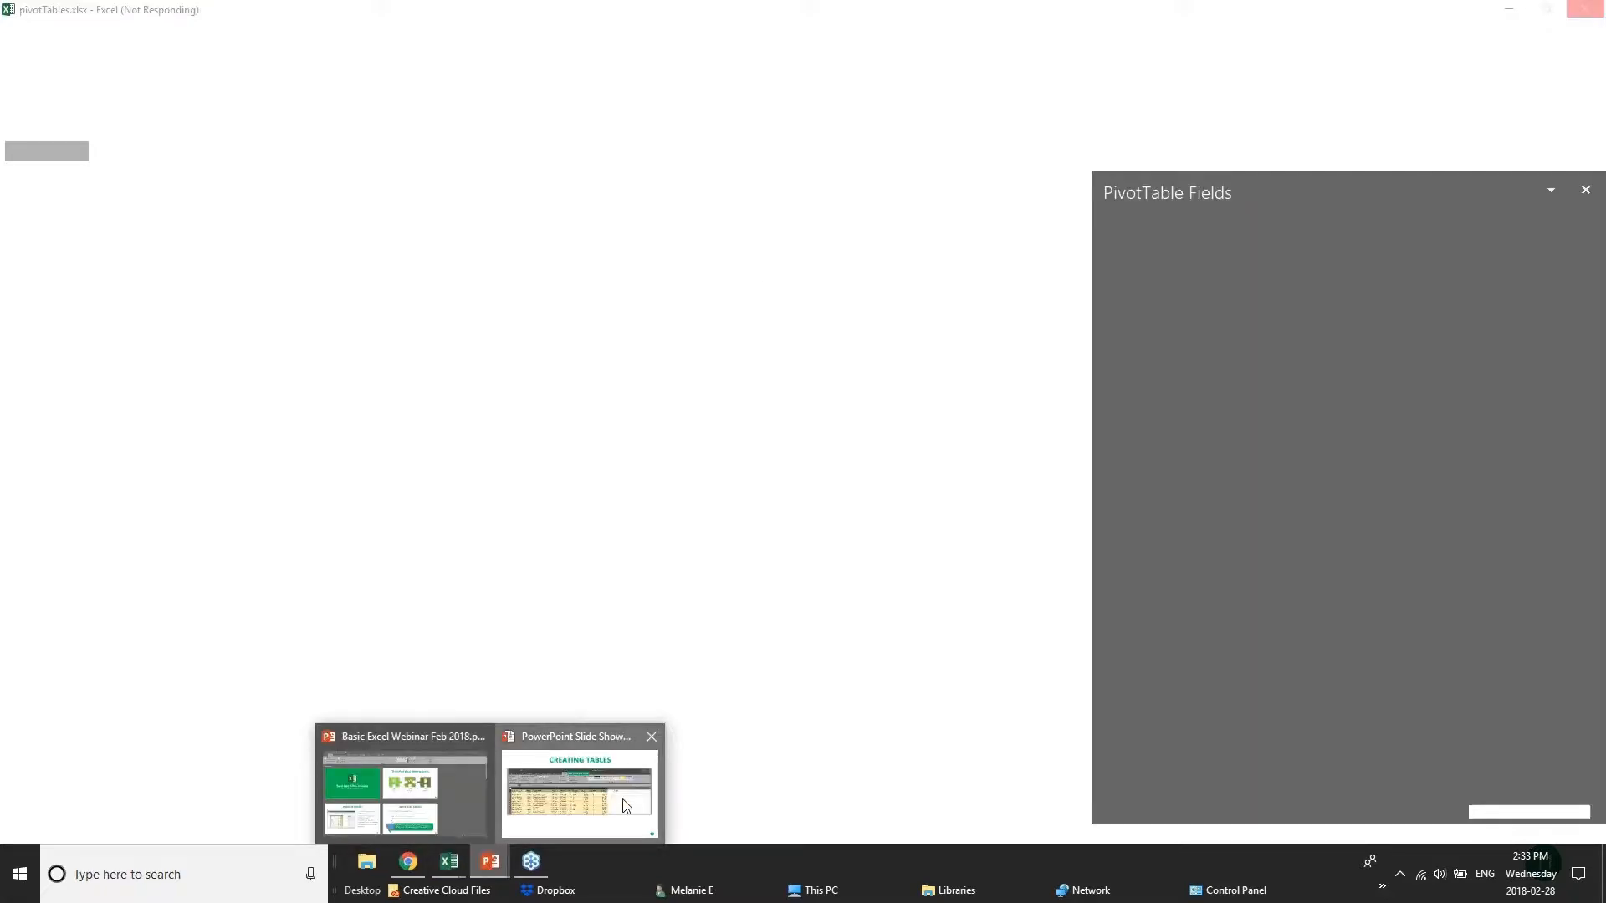
Show the Creating Tables slide in PowerPoint, and return to the 01 - Examples.xlsx workbook in Excel.
click(623, 805)
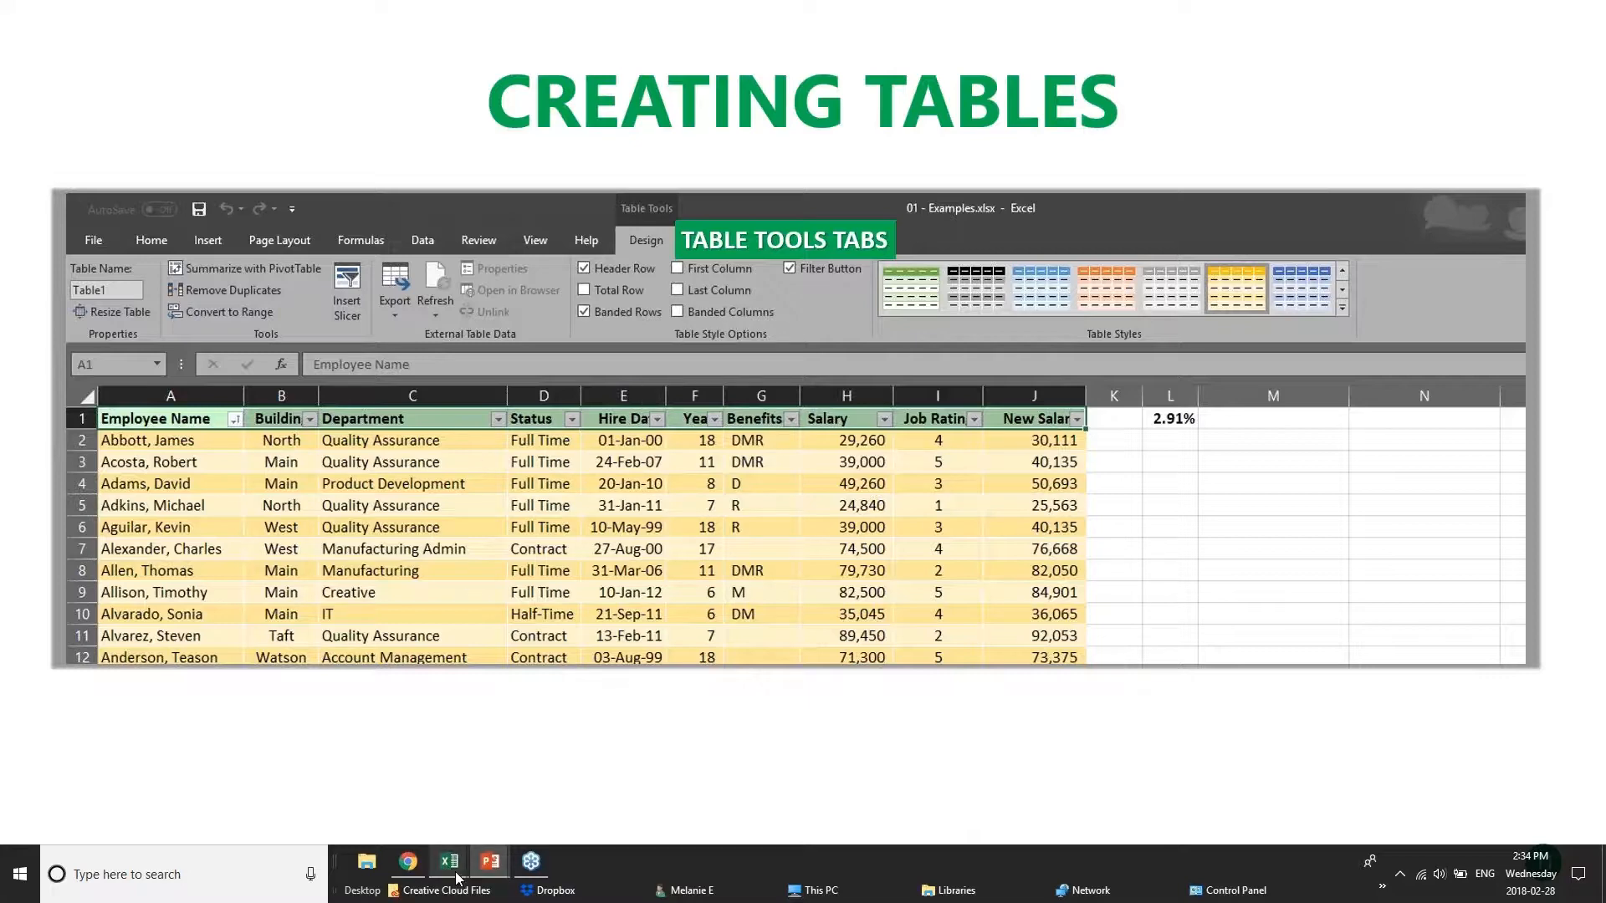
mouse_move(453, 872)
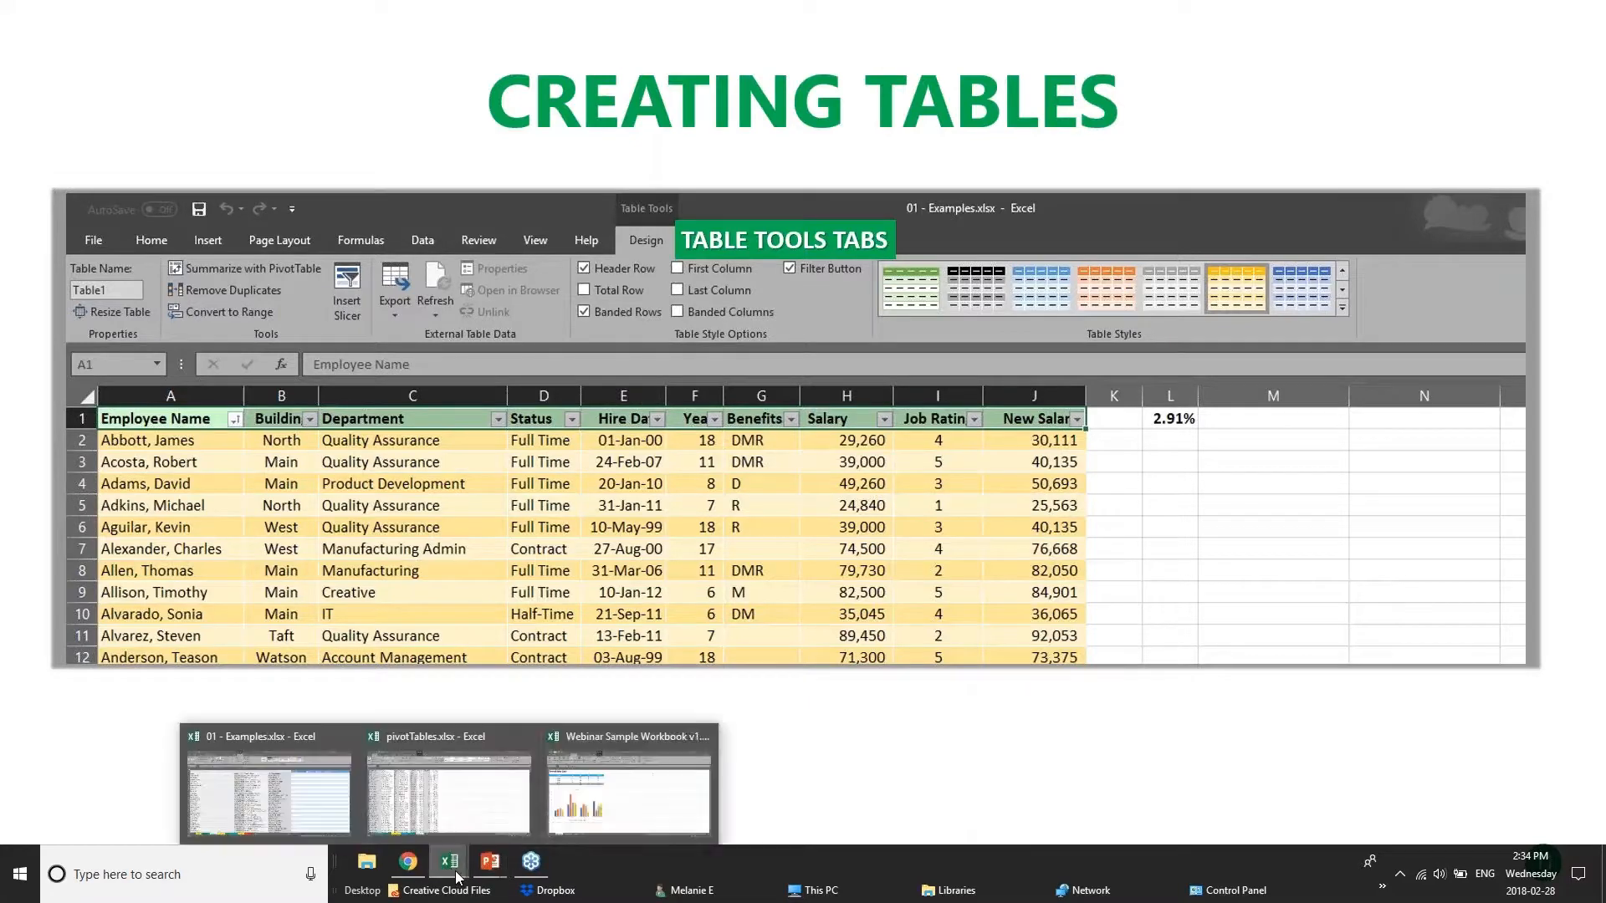
click(386, 786)
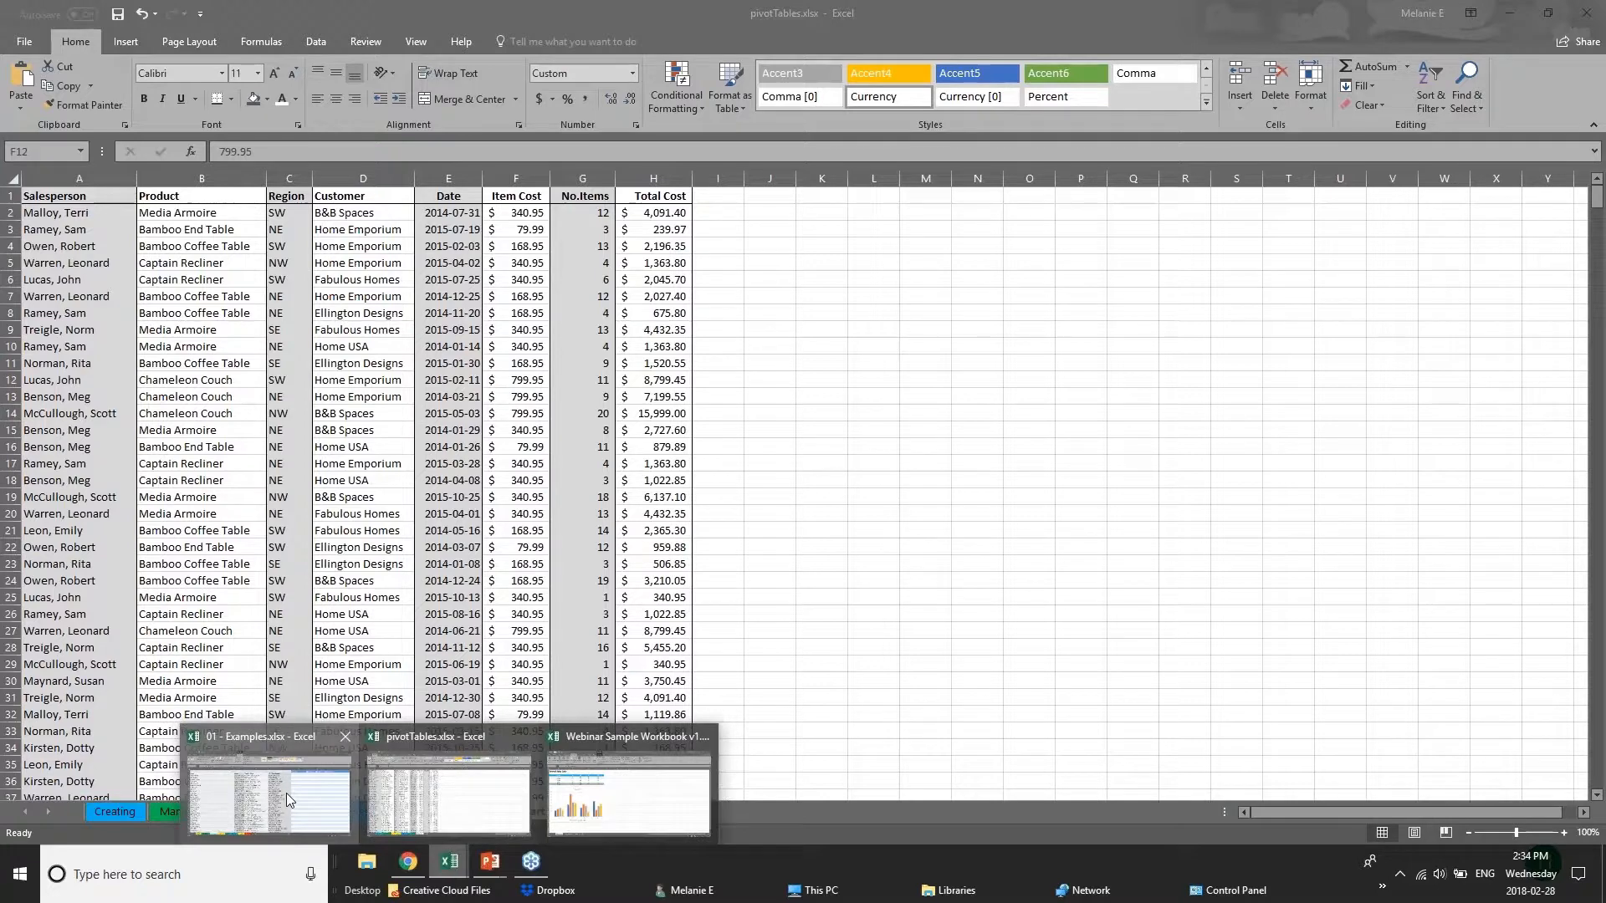
click(286, 793)
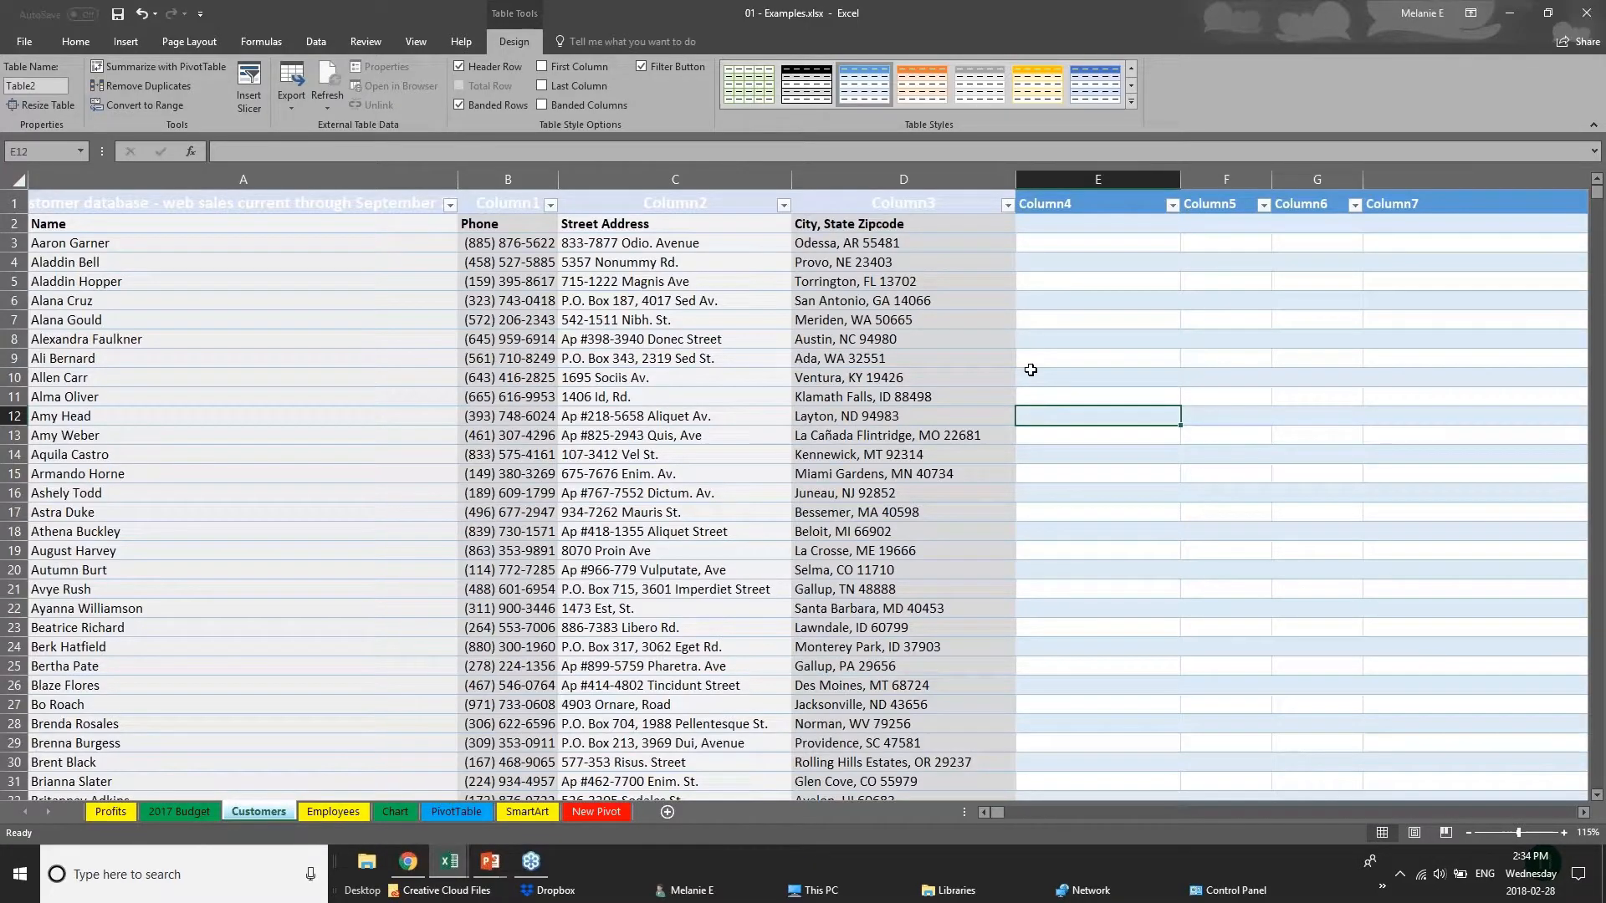
Undo the conversion of the Customers sheet into a table.
click(17, 179)
mouse_move(449, 862)
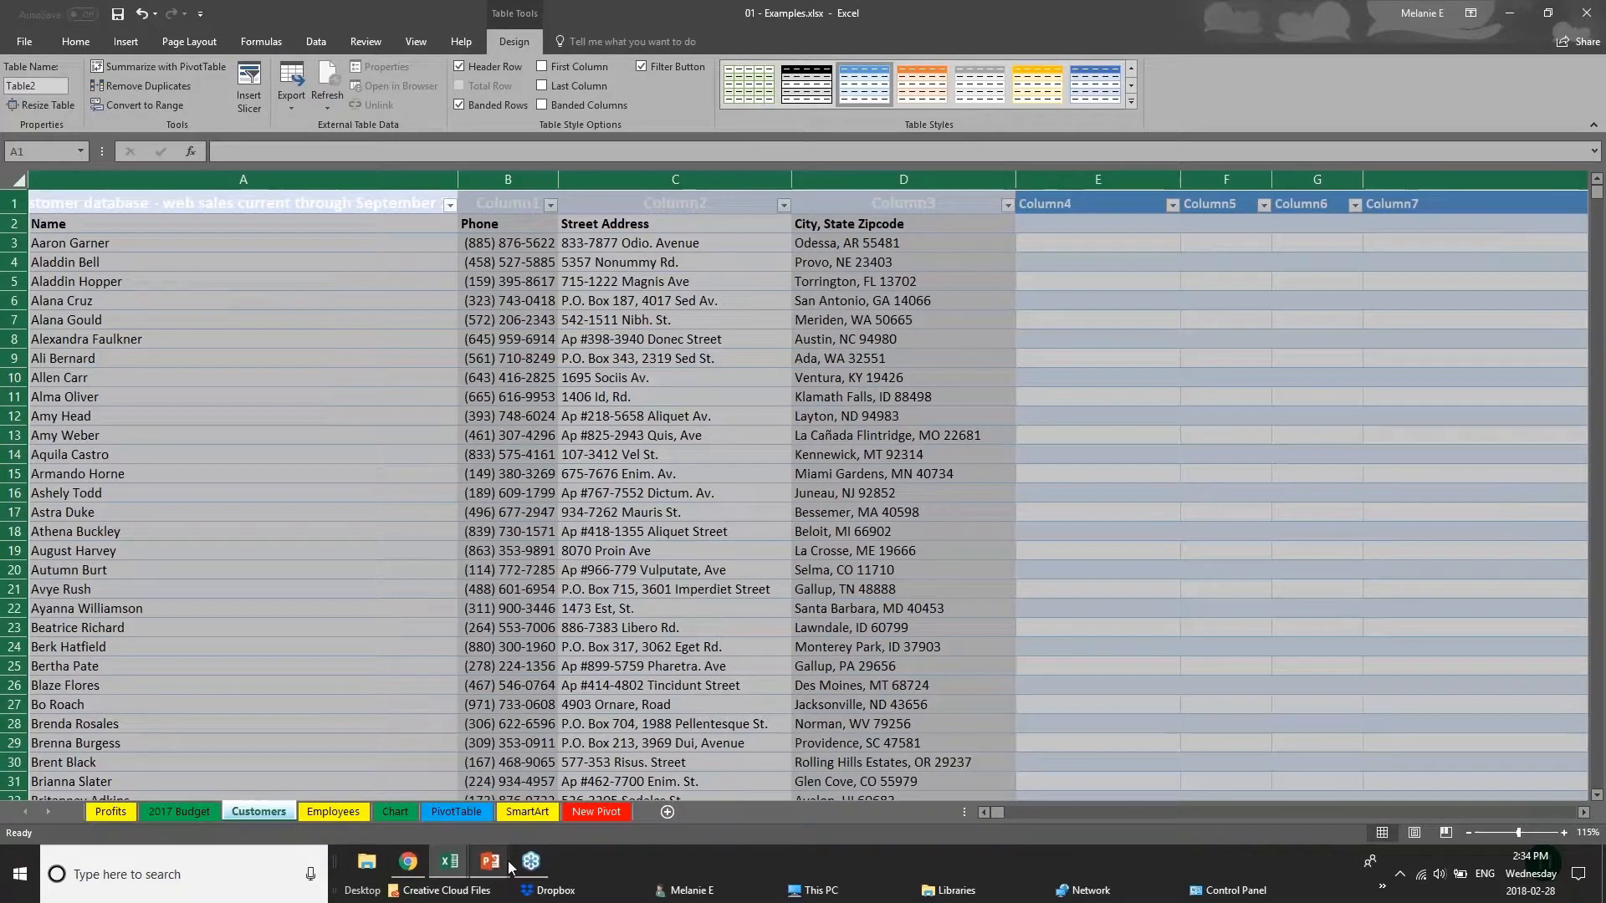
key(ctrl+z)
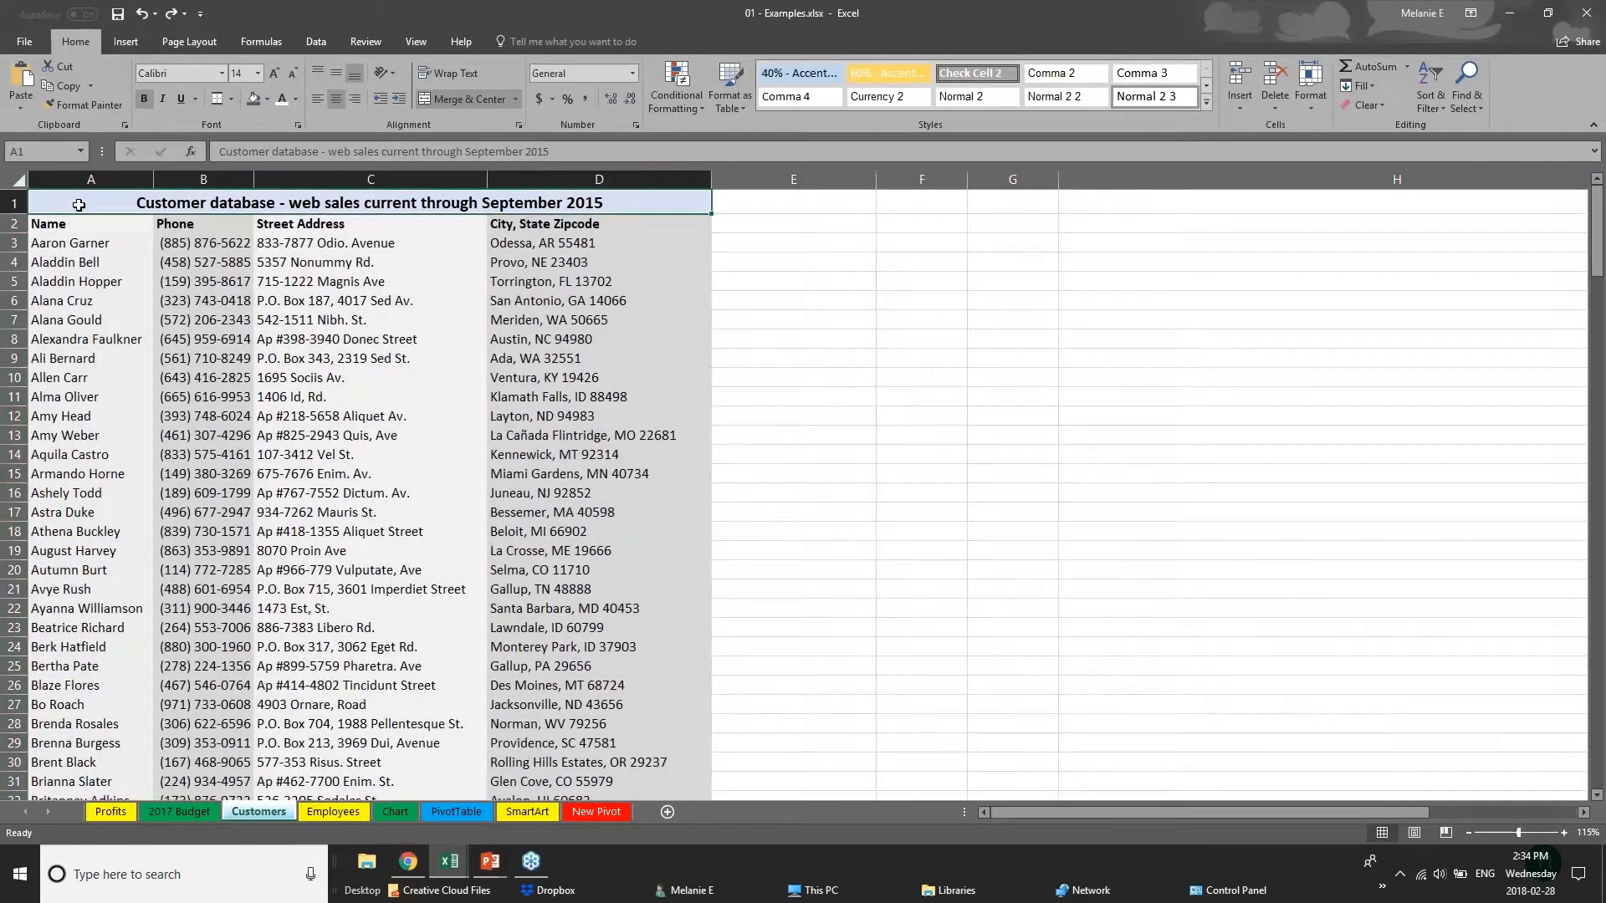
Try to convert only the title row A1:D1 of the Customers sheet into a table without headers, and undo it.
click(83, 206)
click(17, 181)
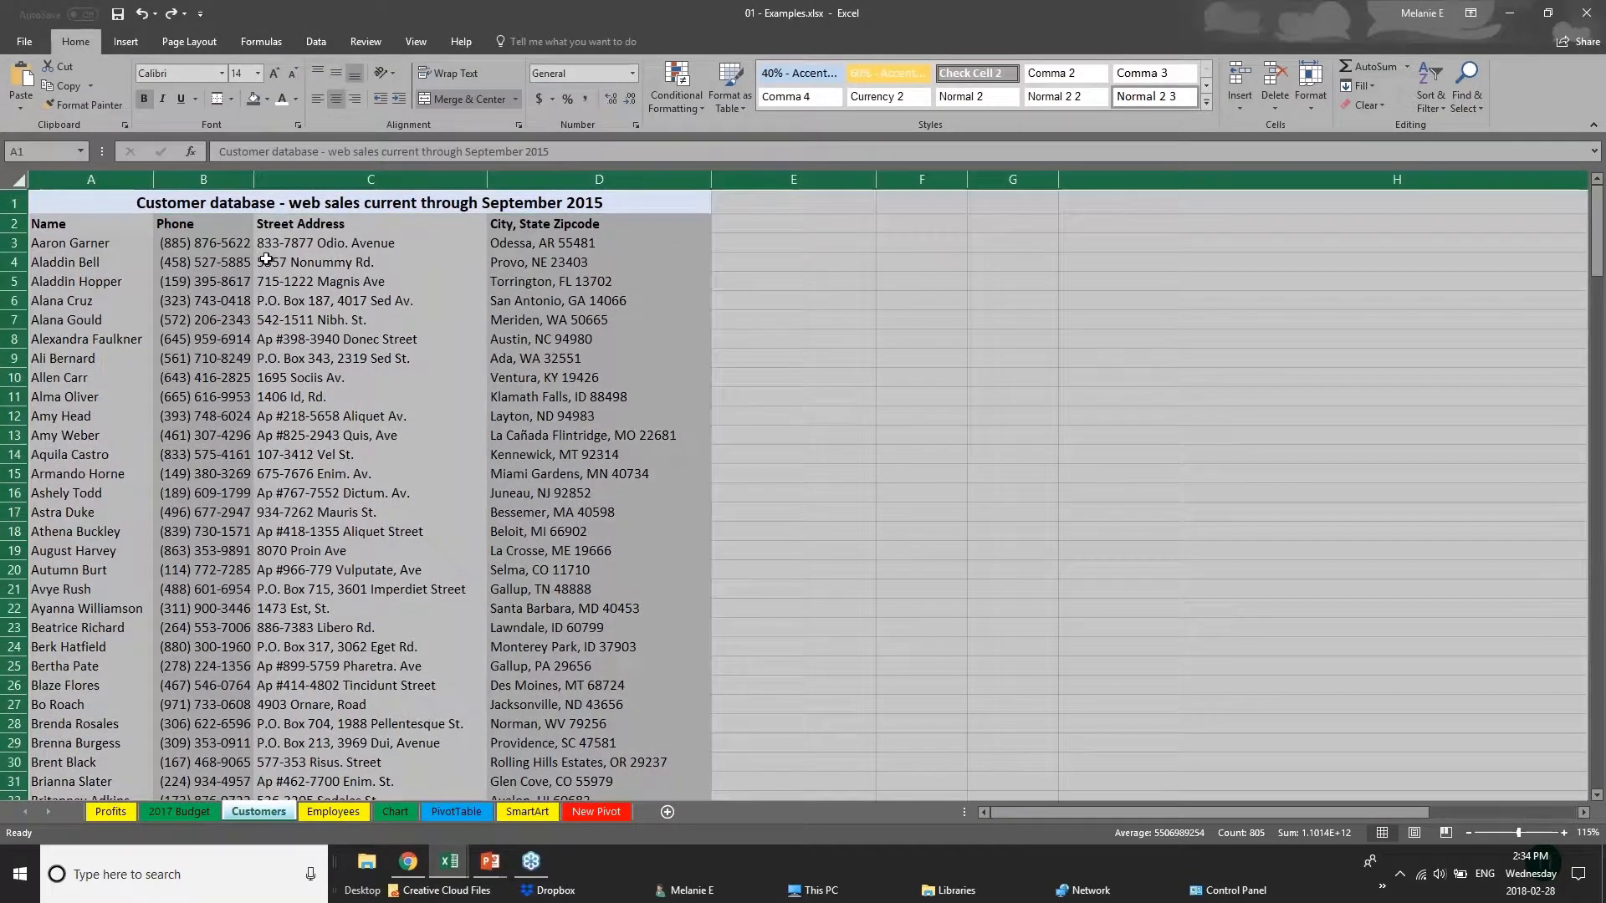
click(266, 260)
click(76, 209)
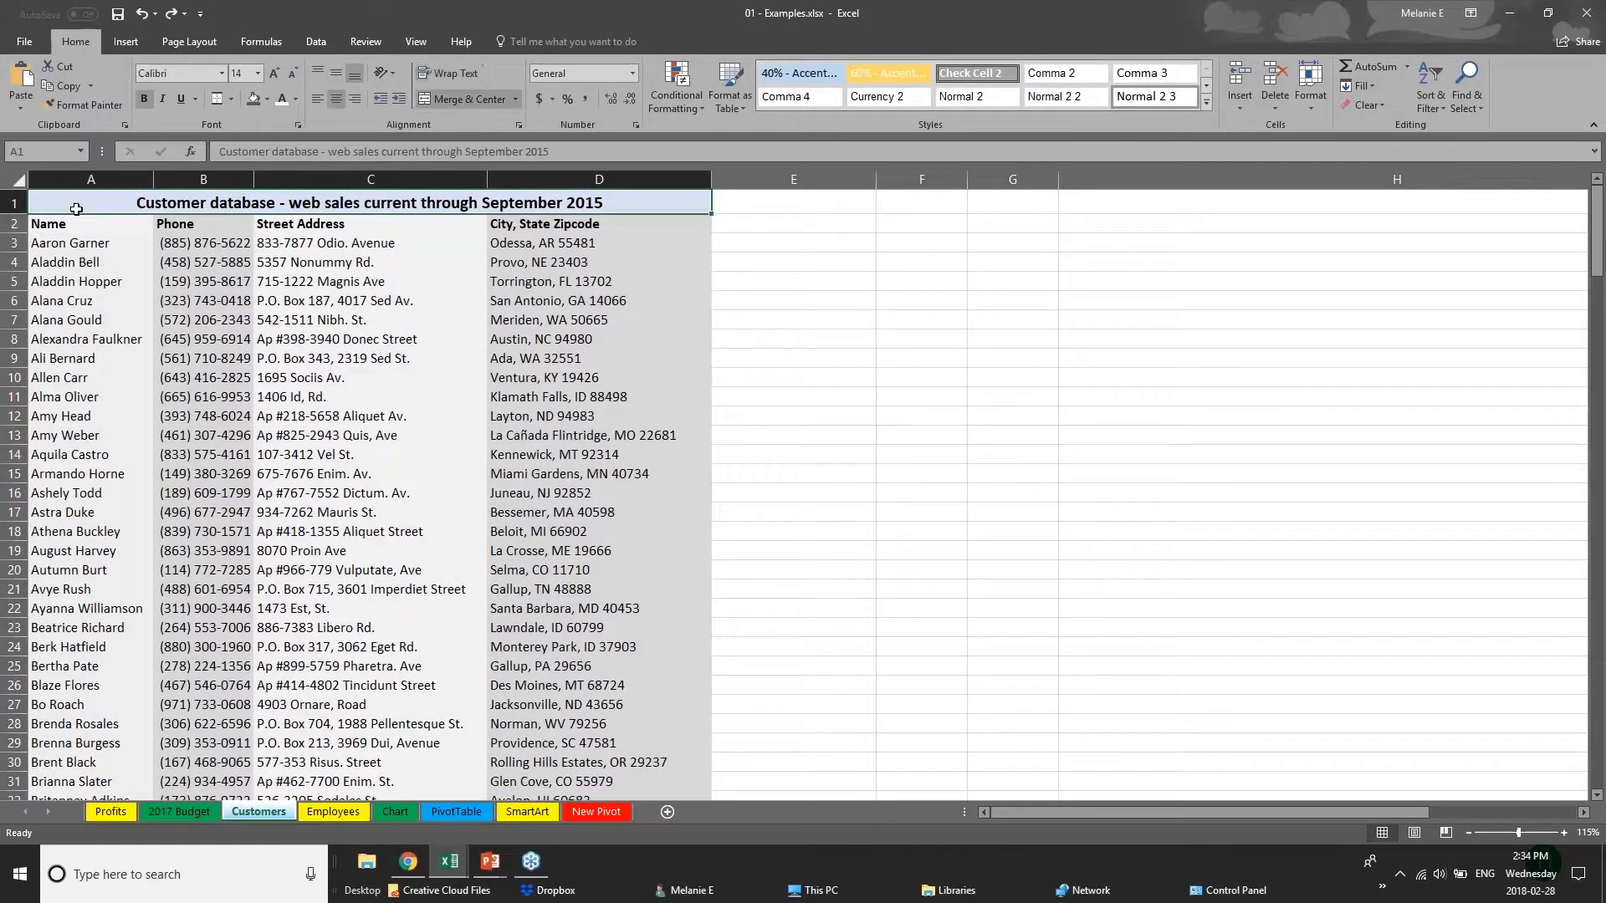
click(125, 42)
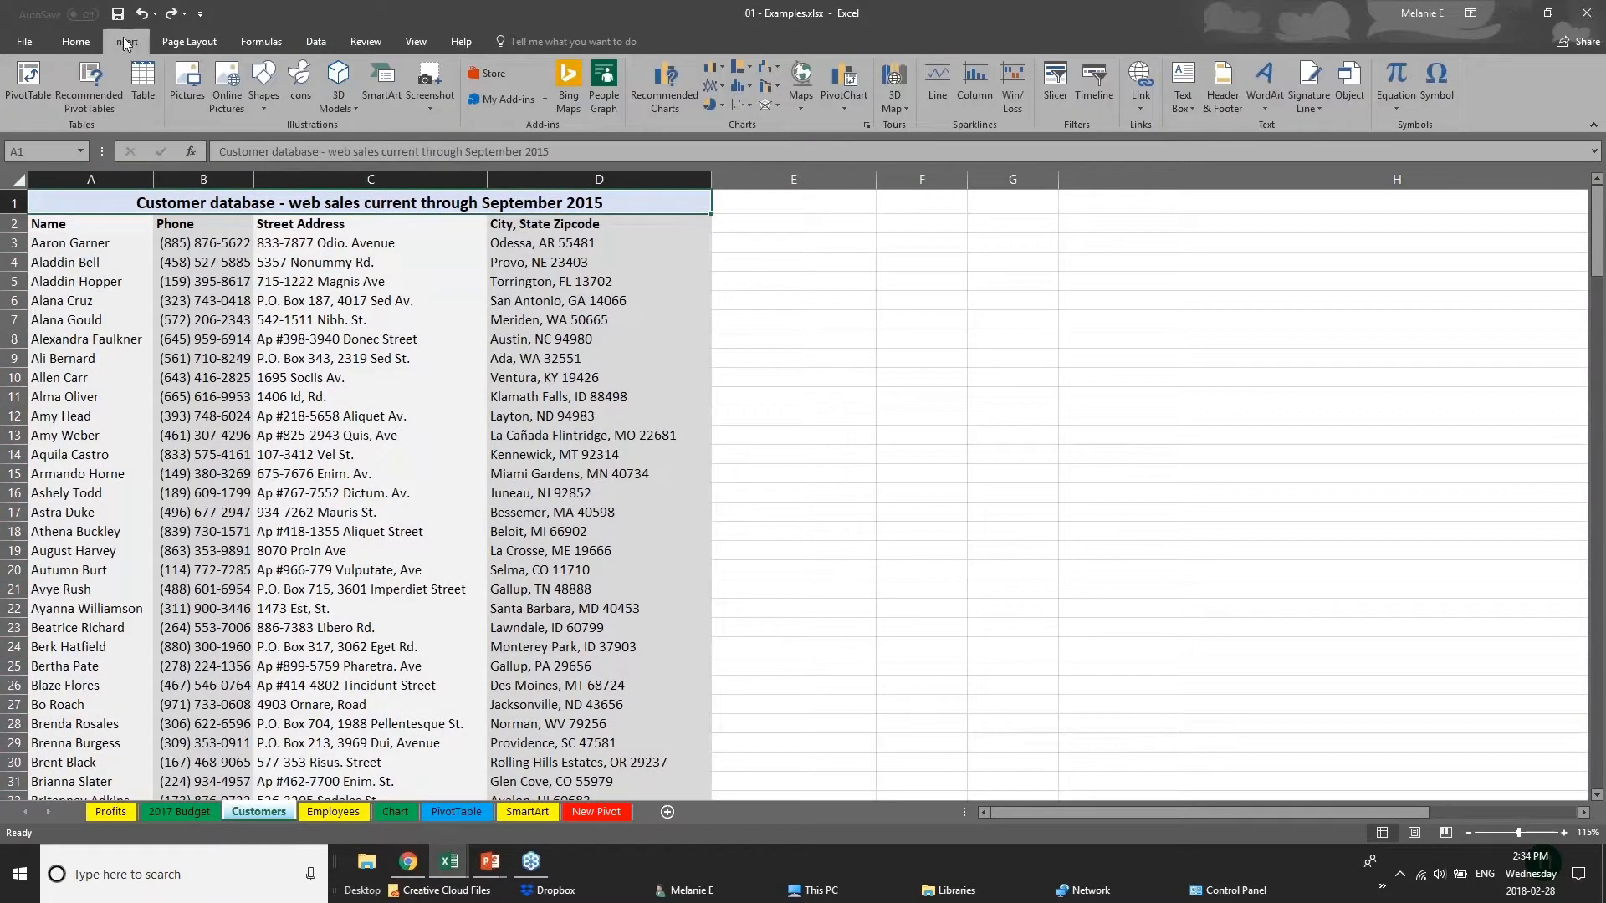
click(139, 93)
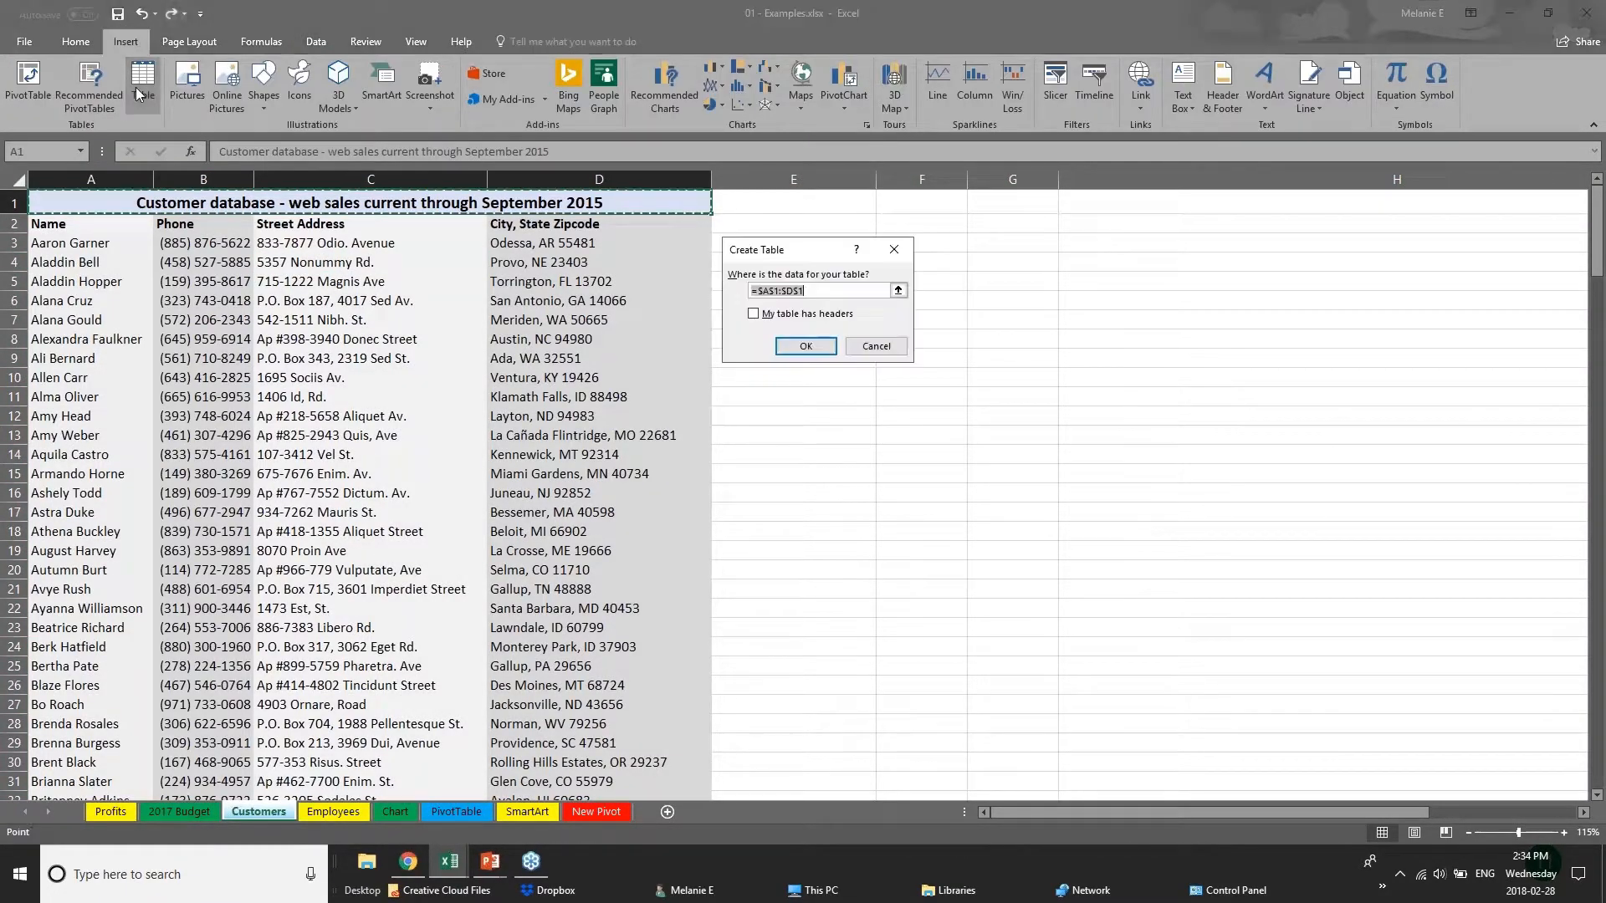
click(803, 346)
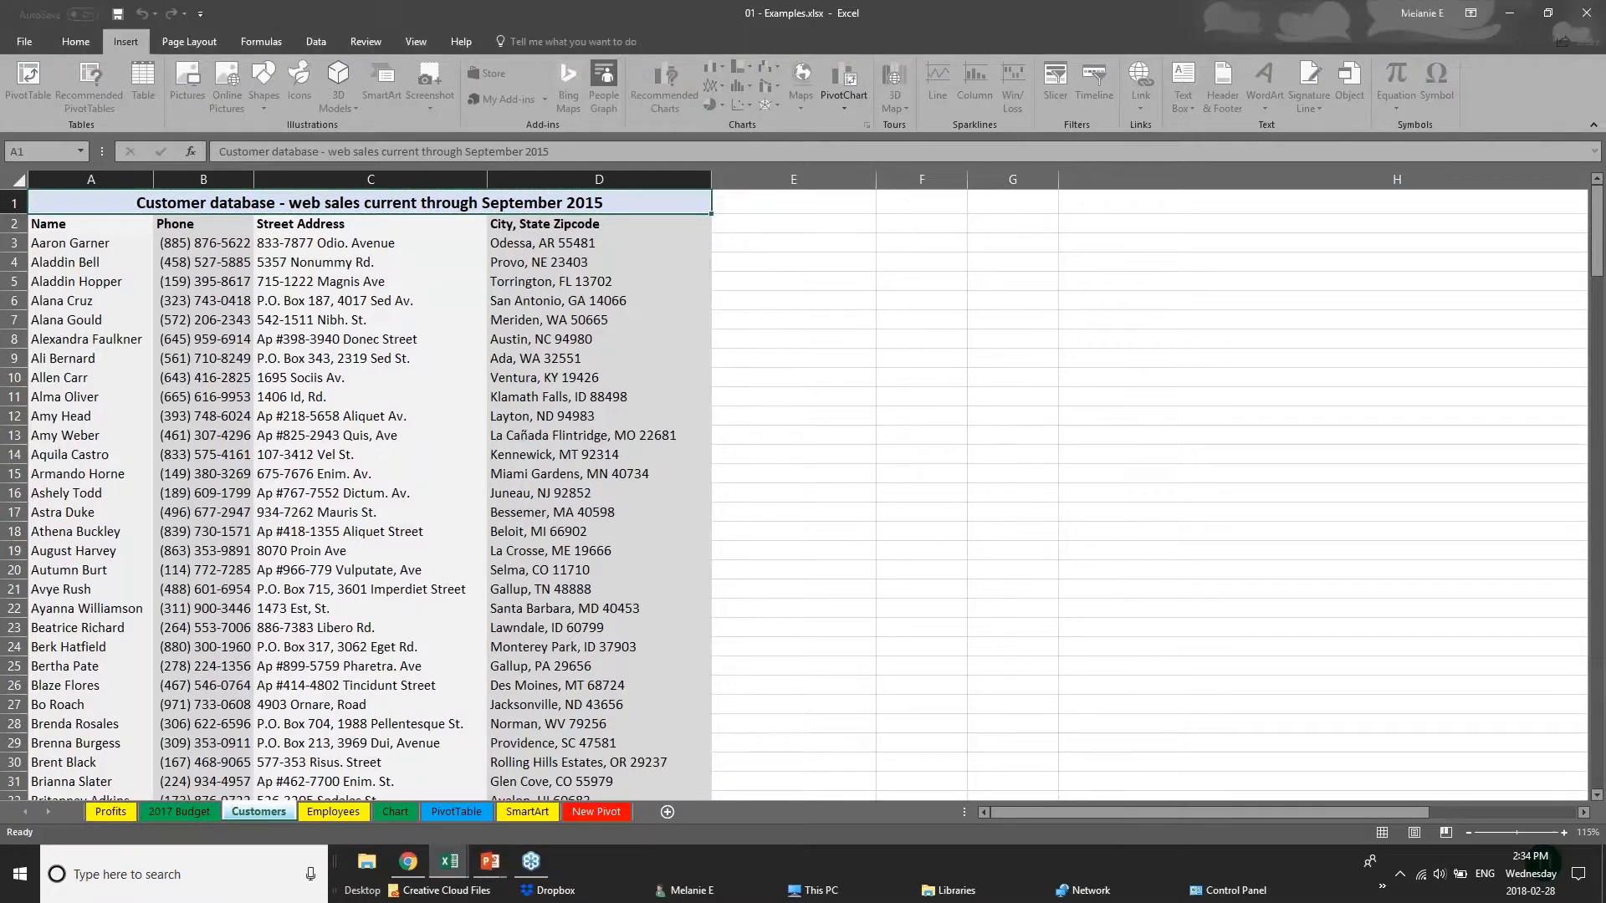
key(ctrl+z)
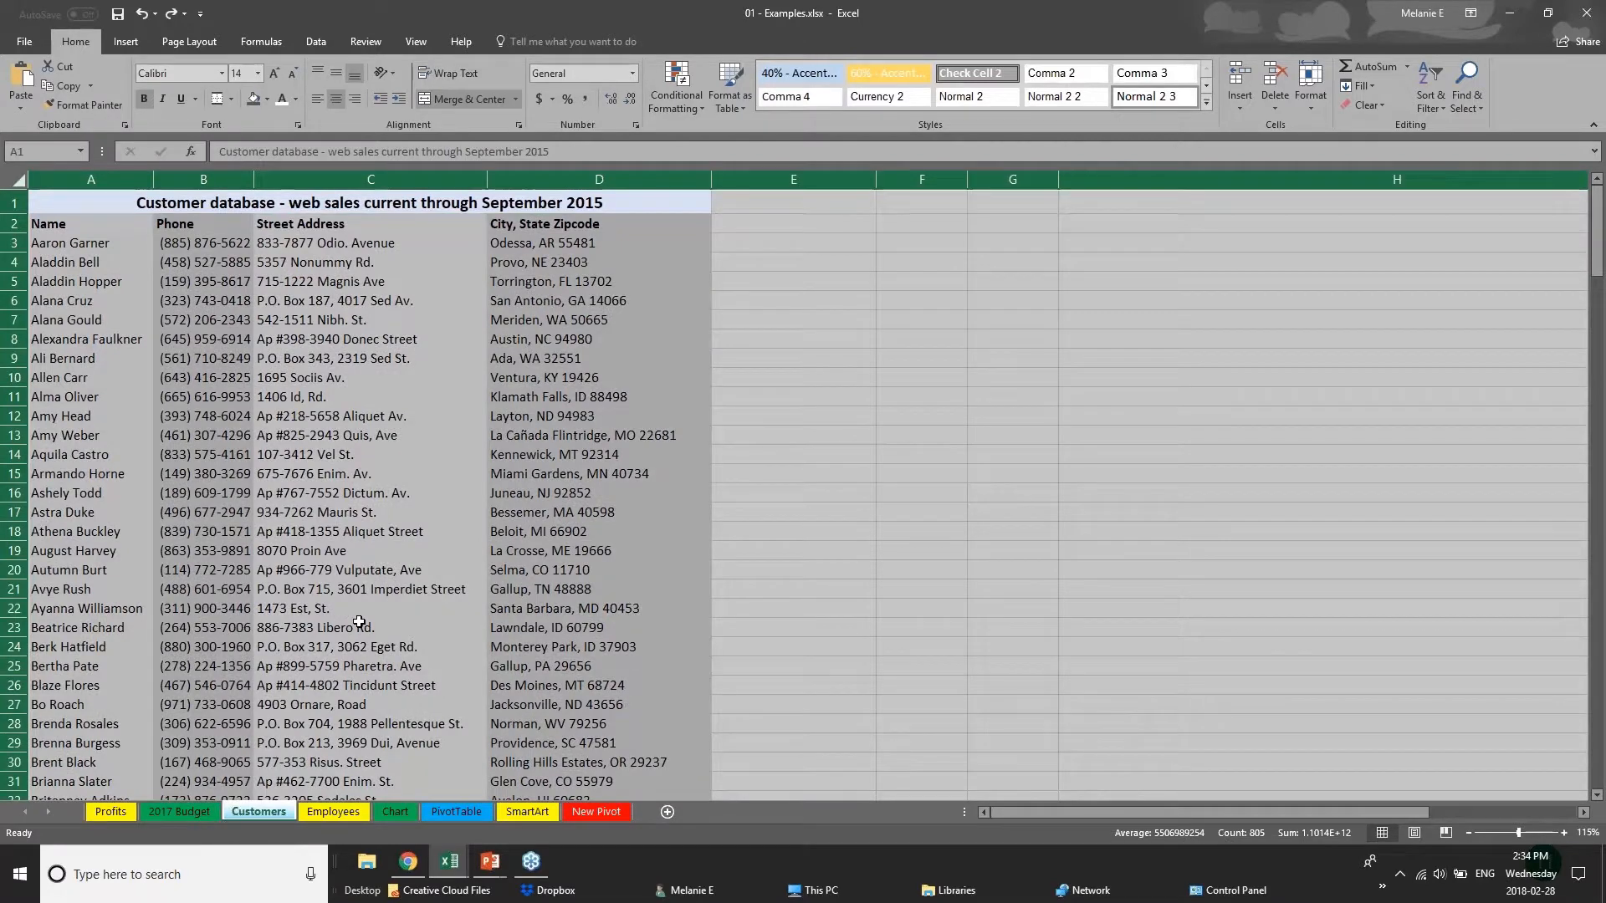
click(339, 626)
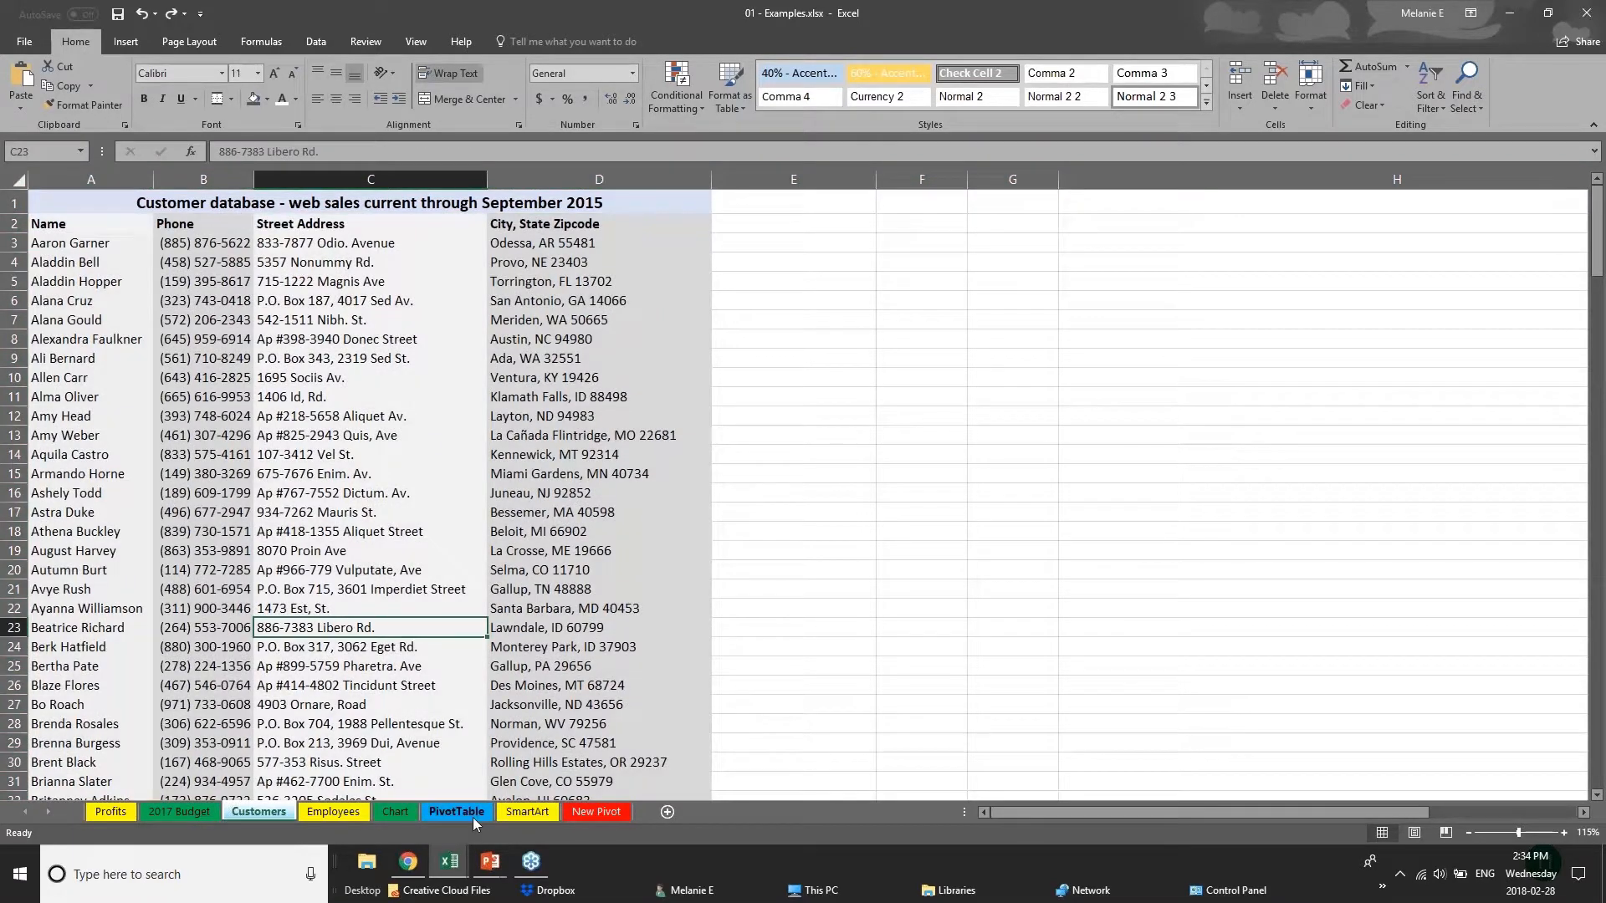
Convert the Furniture Sales by Region range D1:I8 on the Chart sheet into a table with headers.
click(410, 818)
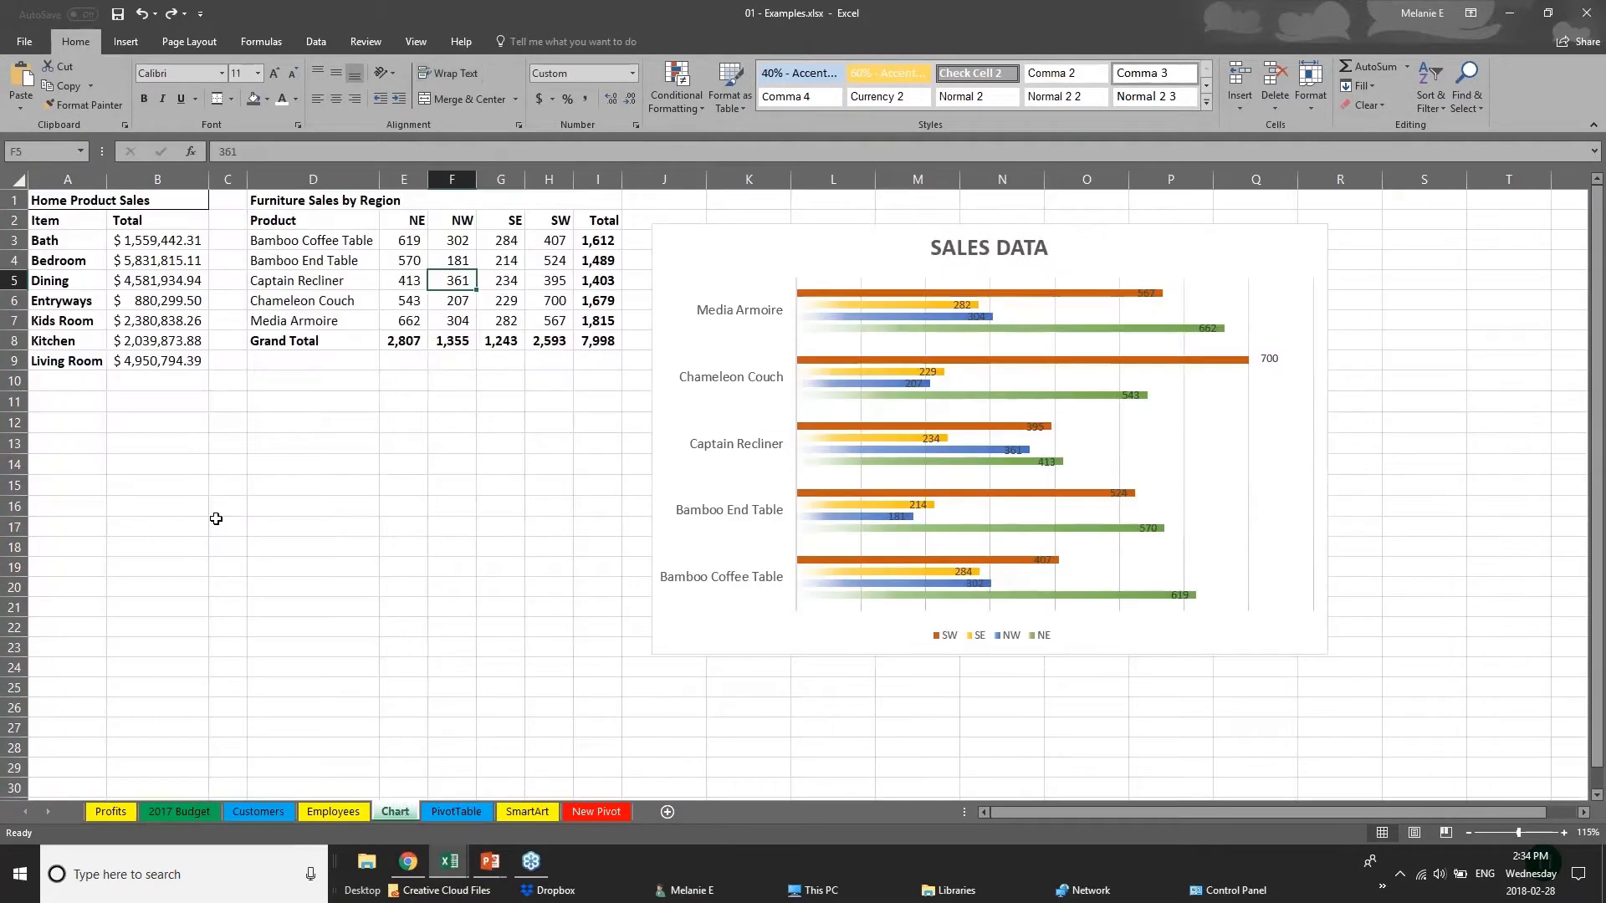
click(299, 205)
drag(299, 206, 602, 341)
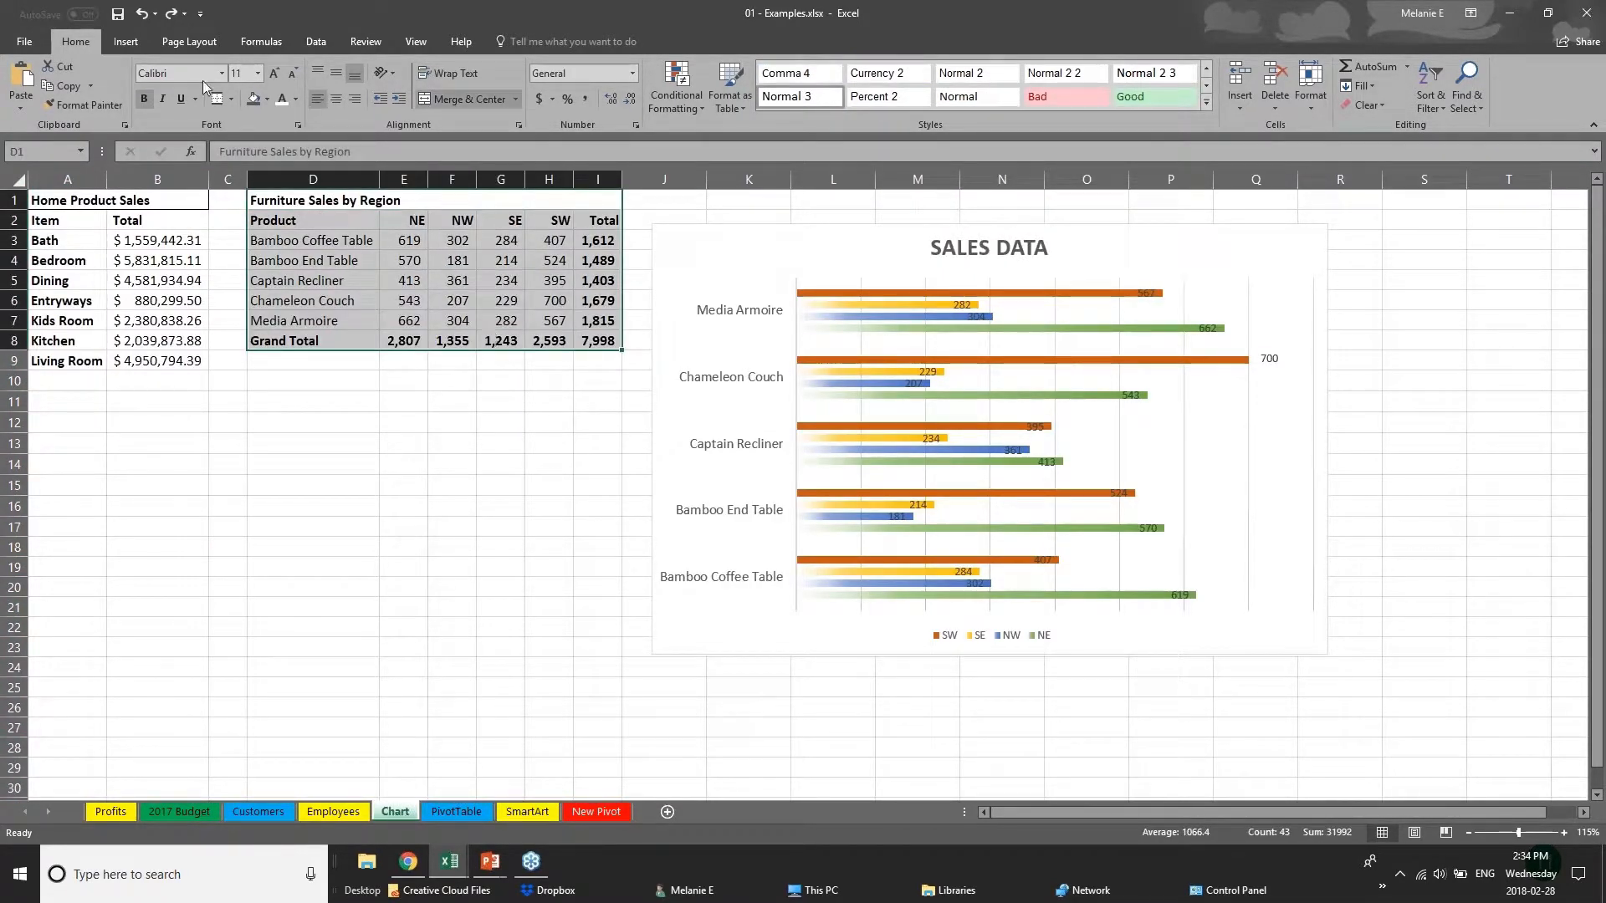
click(124, 42)
click(143, 84)
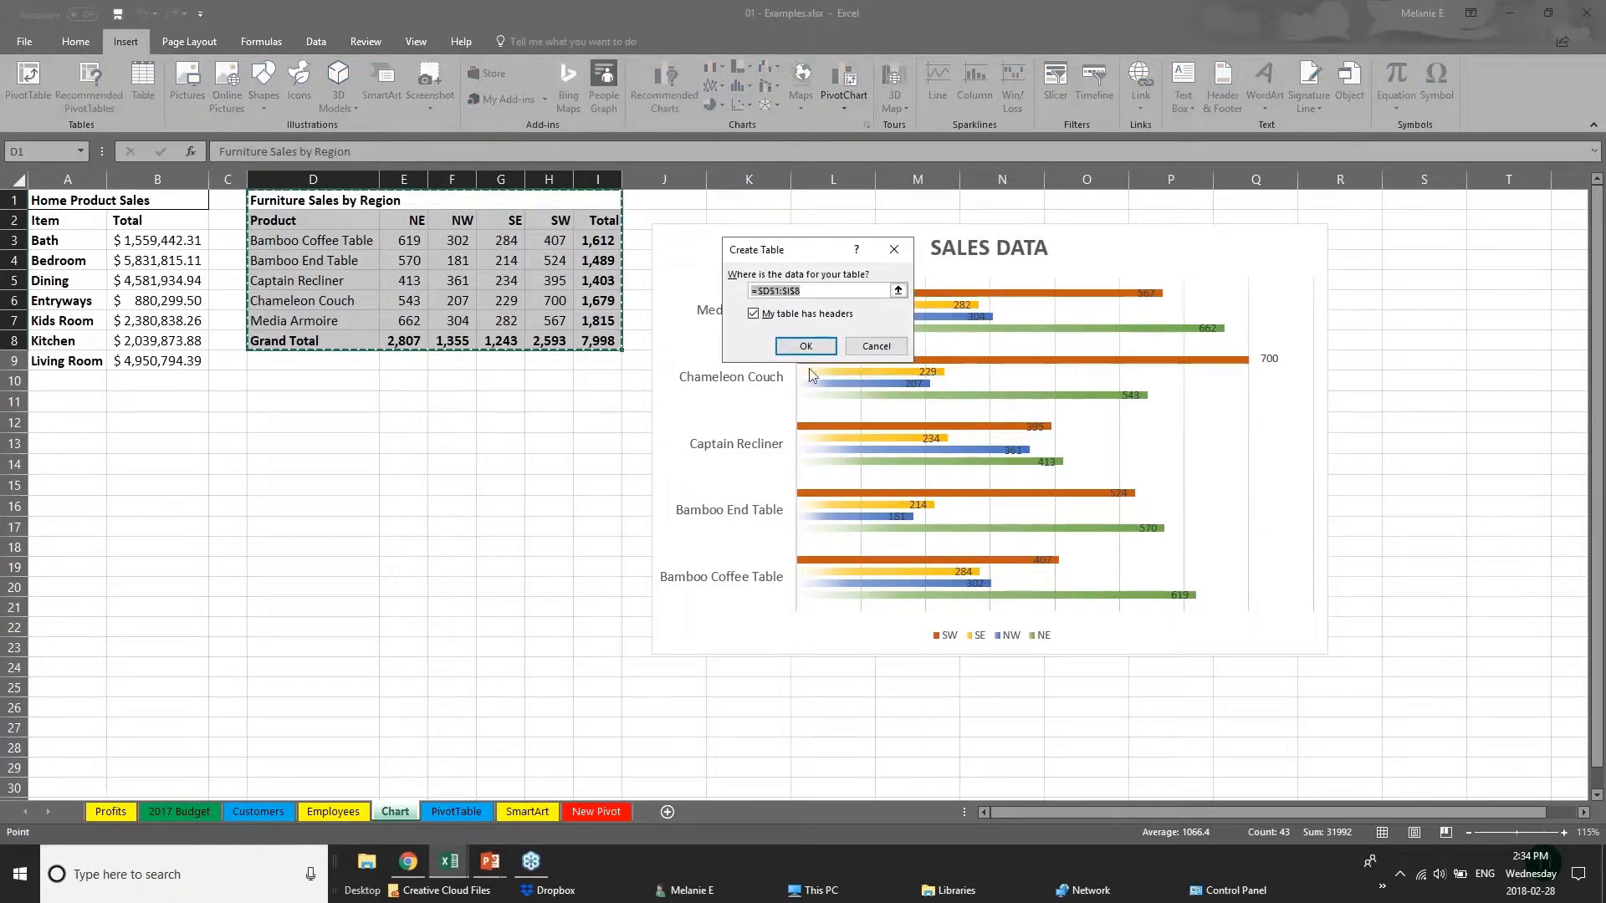
key(Return)
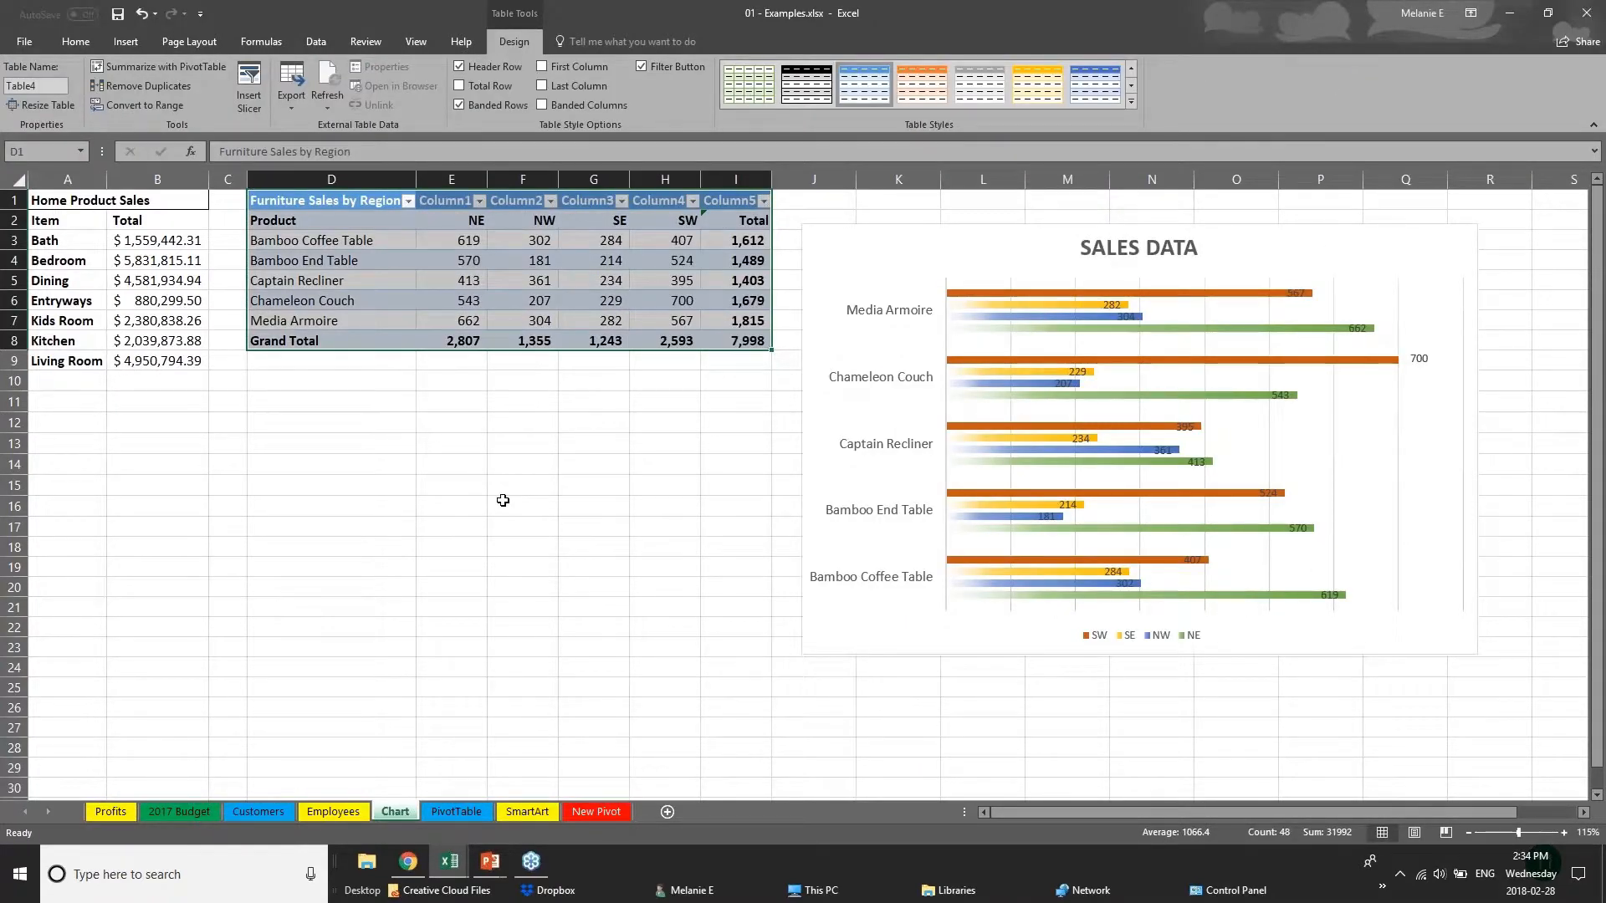
Apply the Medium table style with an orange header and gray banded rows to the furniture sales table.
click(522, 506)
drag(359, 208, 757, 350)
click(1130, 102)
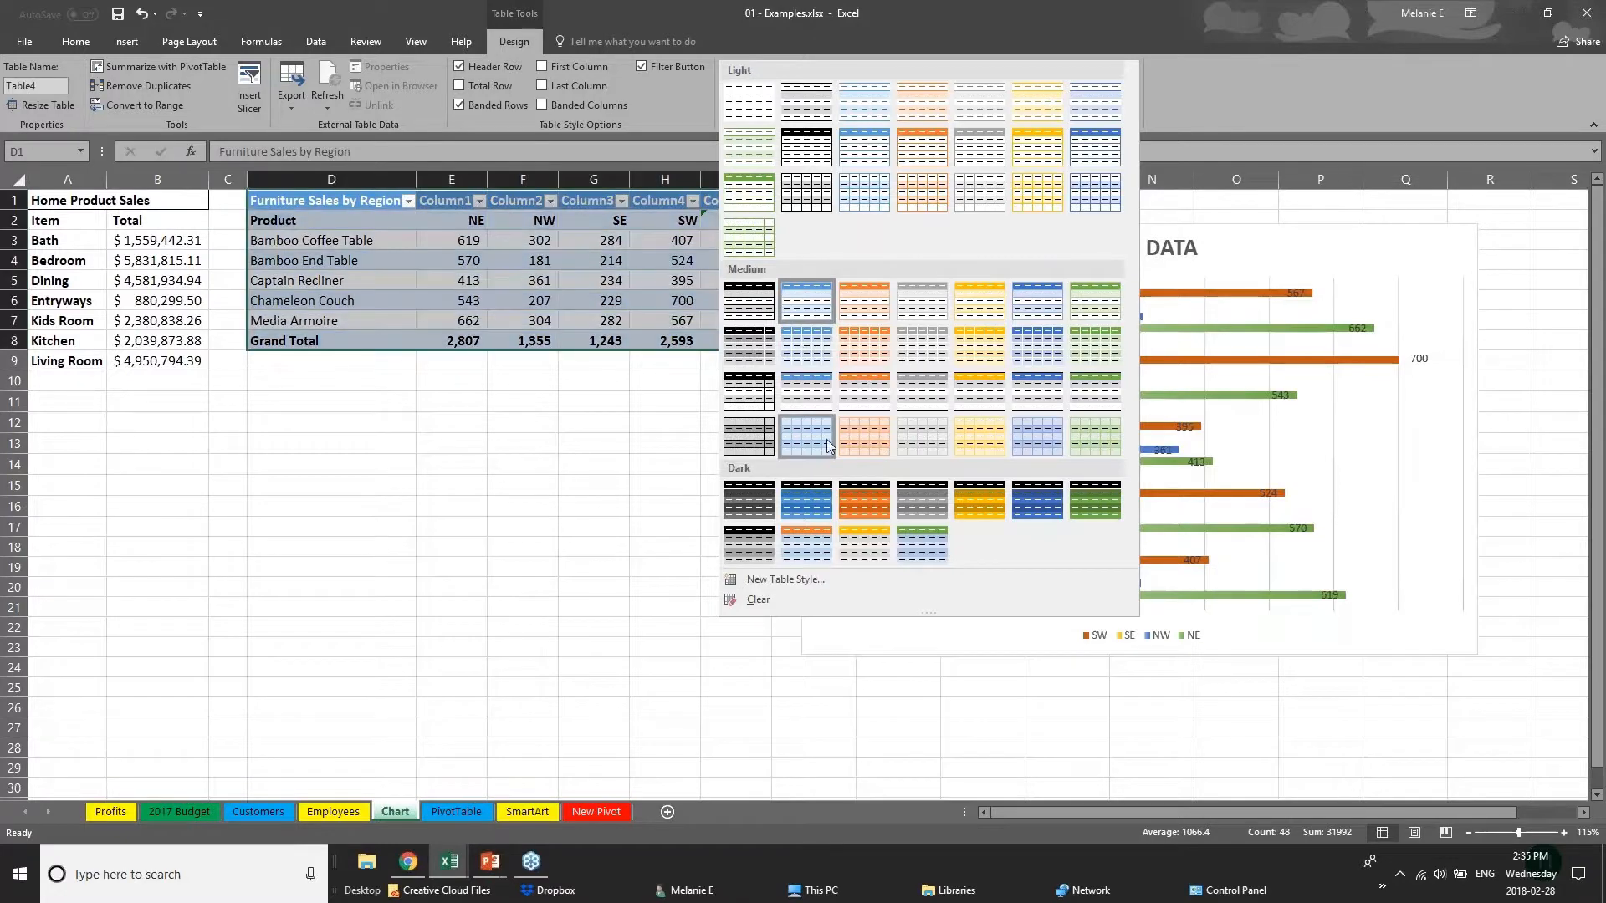
click(874, 404)
Turn on First Column emphasis for the product names in the furniture sales table.
click(378, 341)
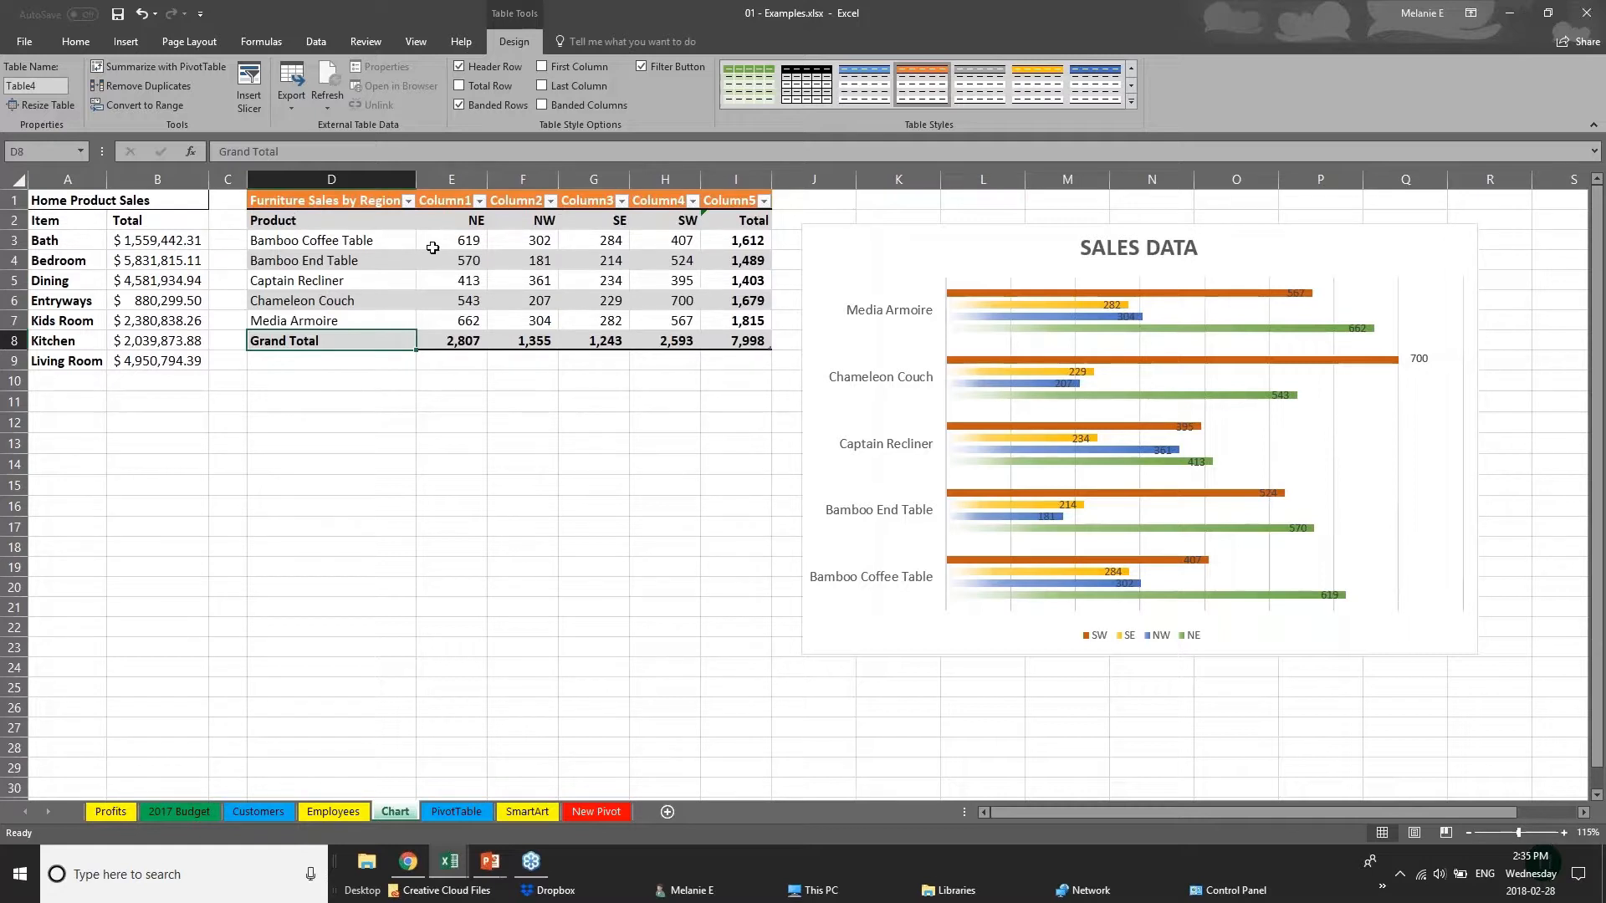
click(307, 220)
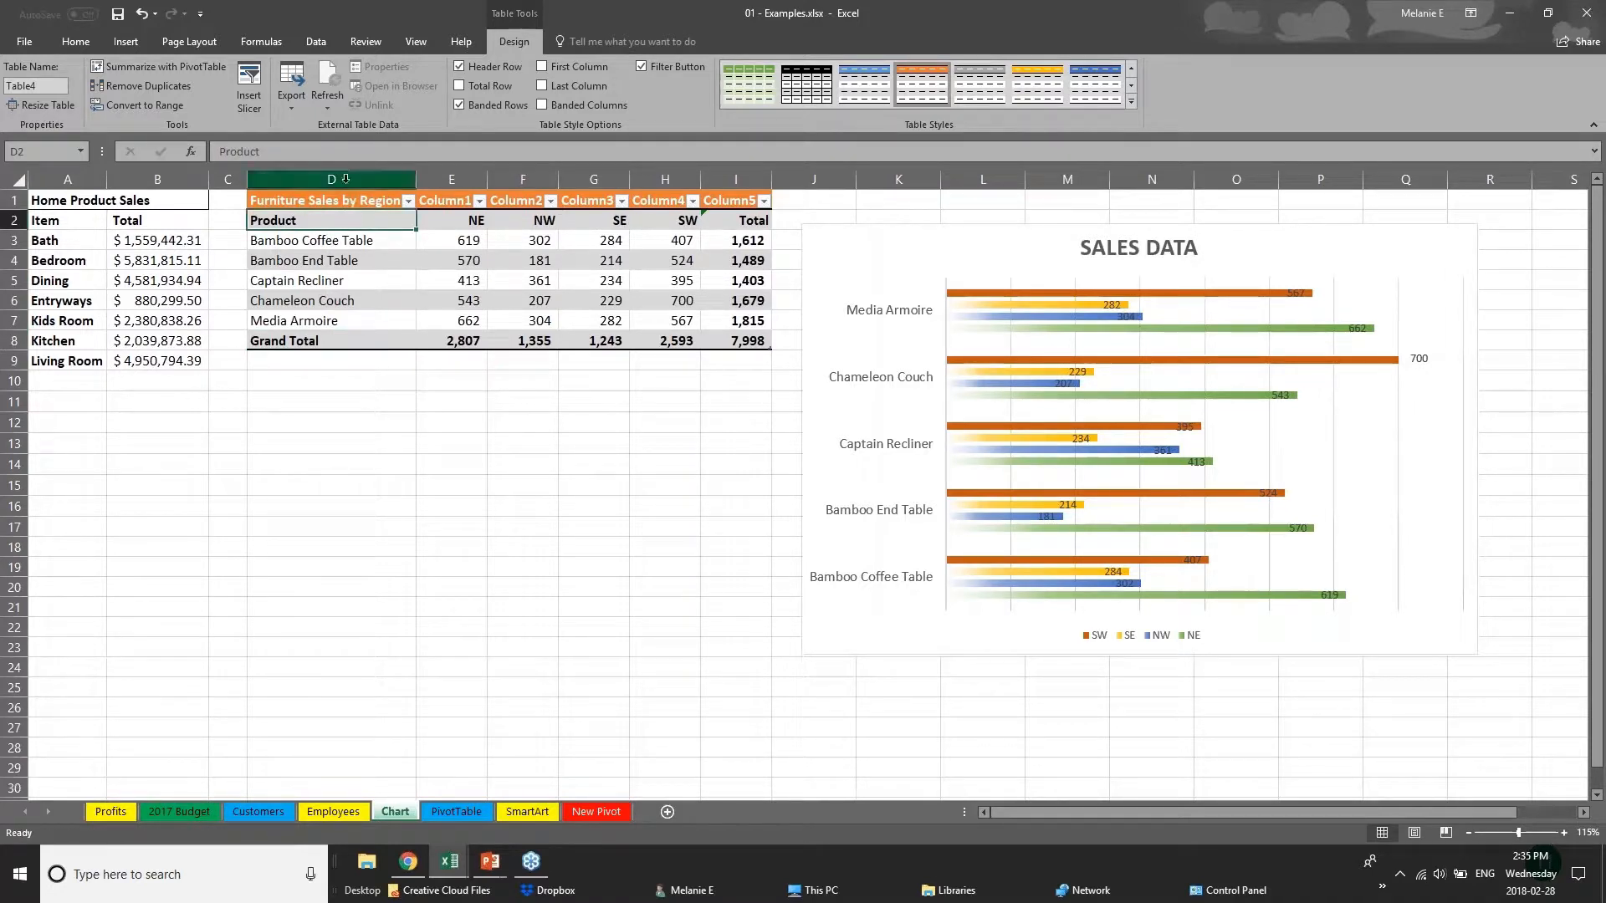
drag(349, 222, 354, 321)
click(543, 67)
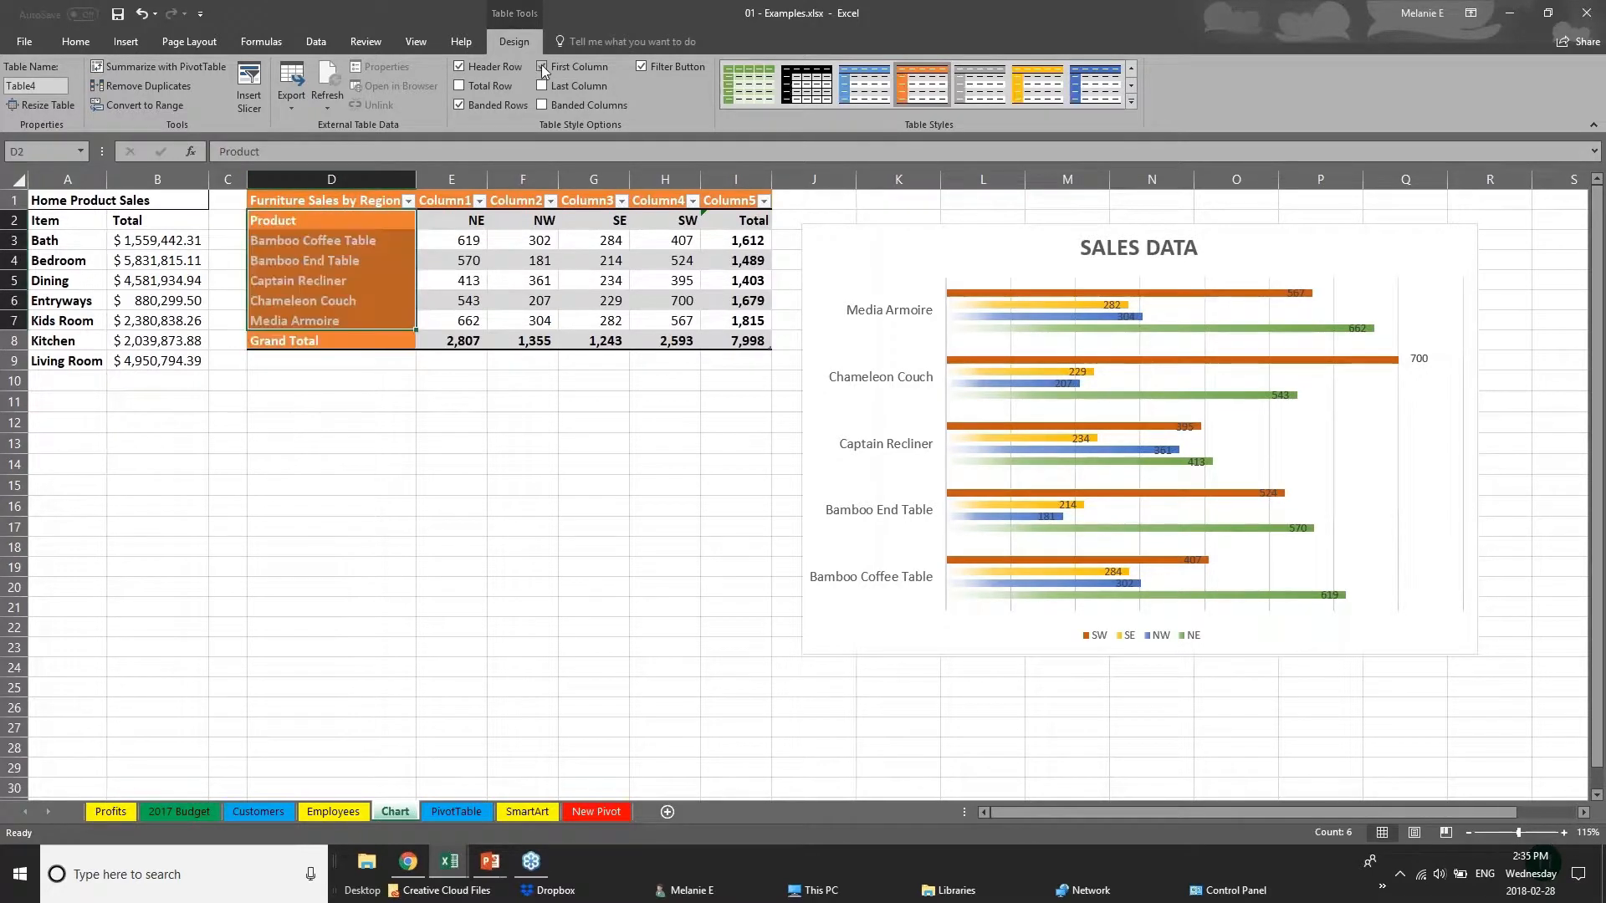
click(427, 464)
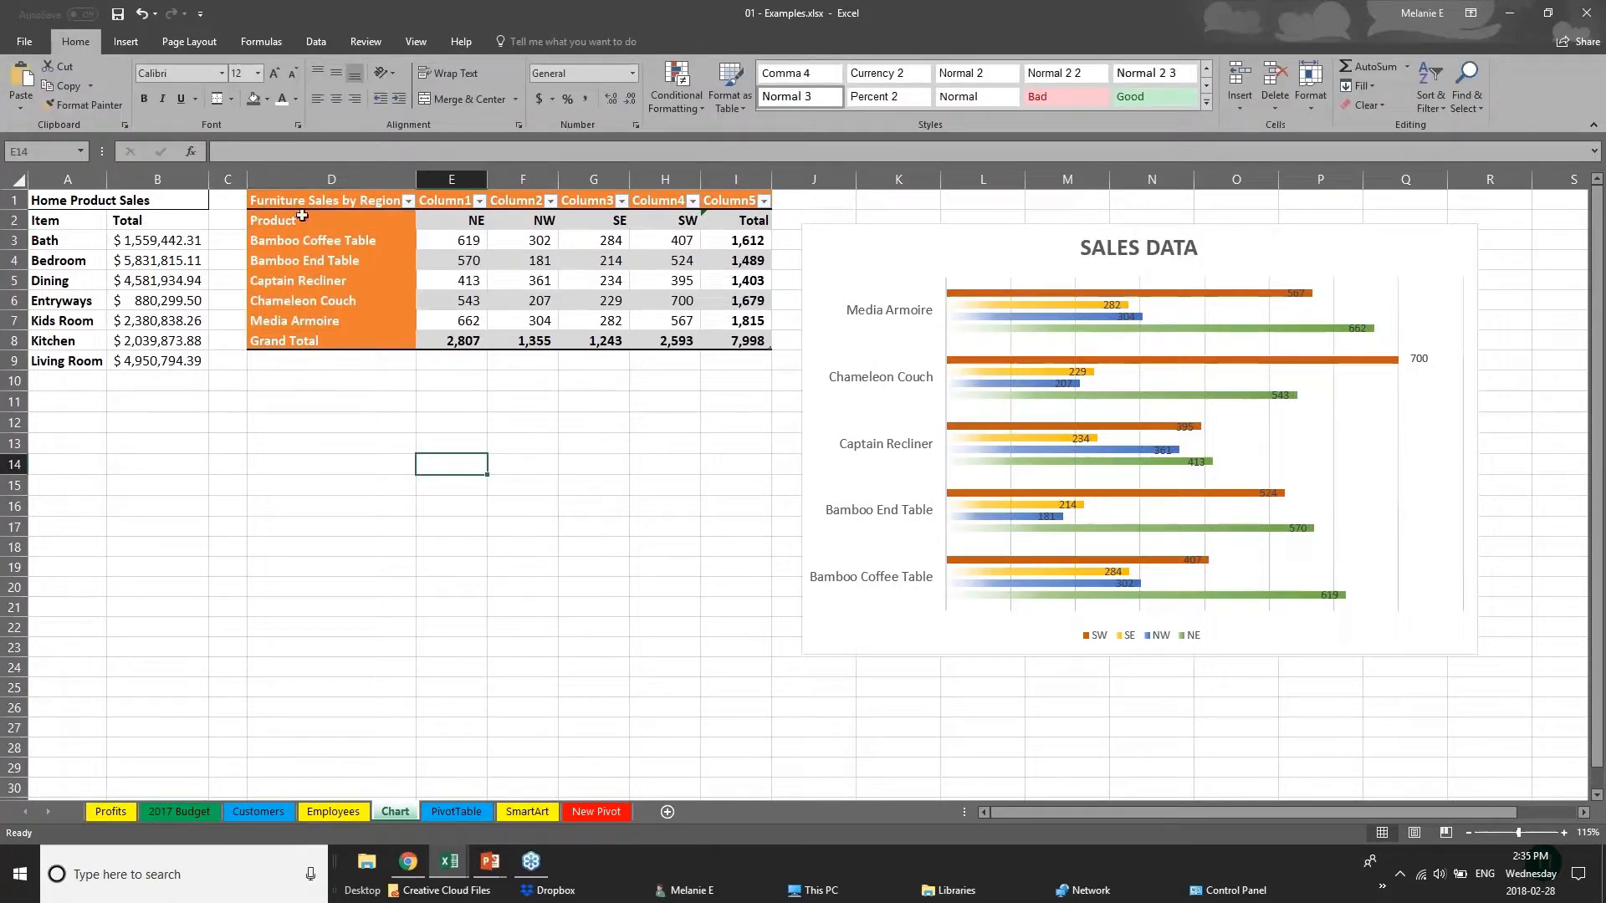
click(302, 205)
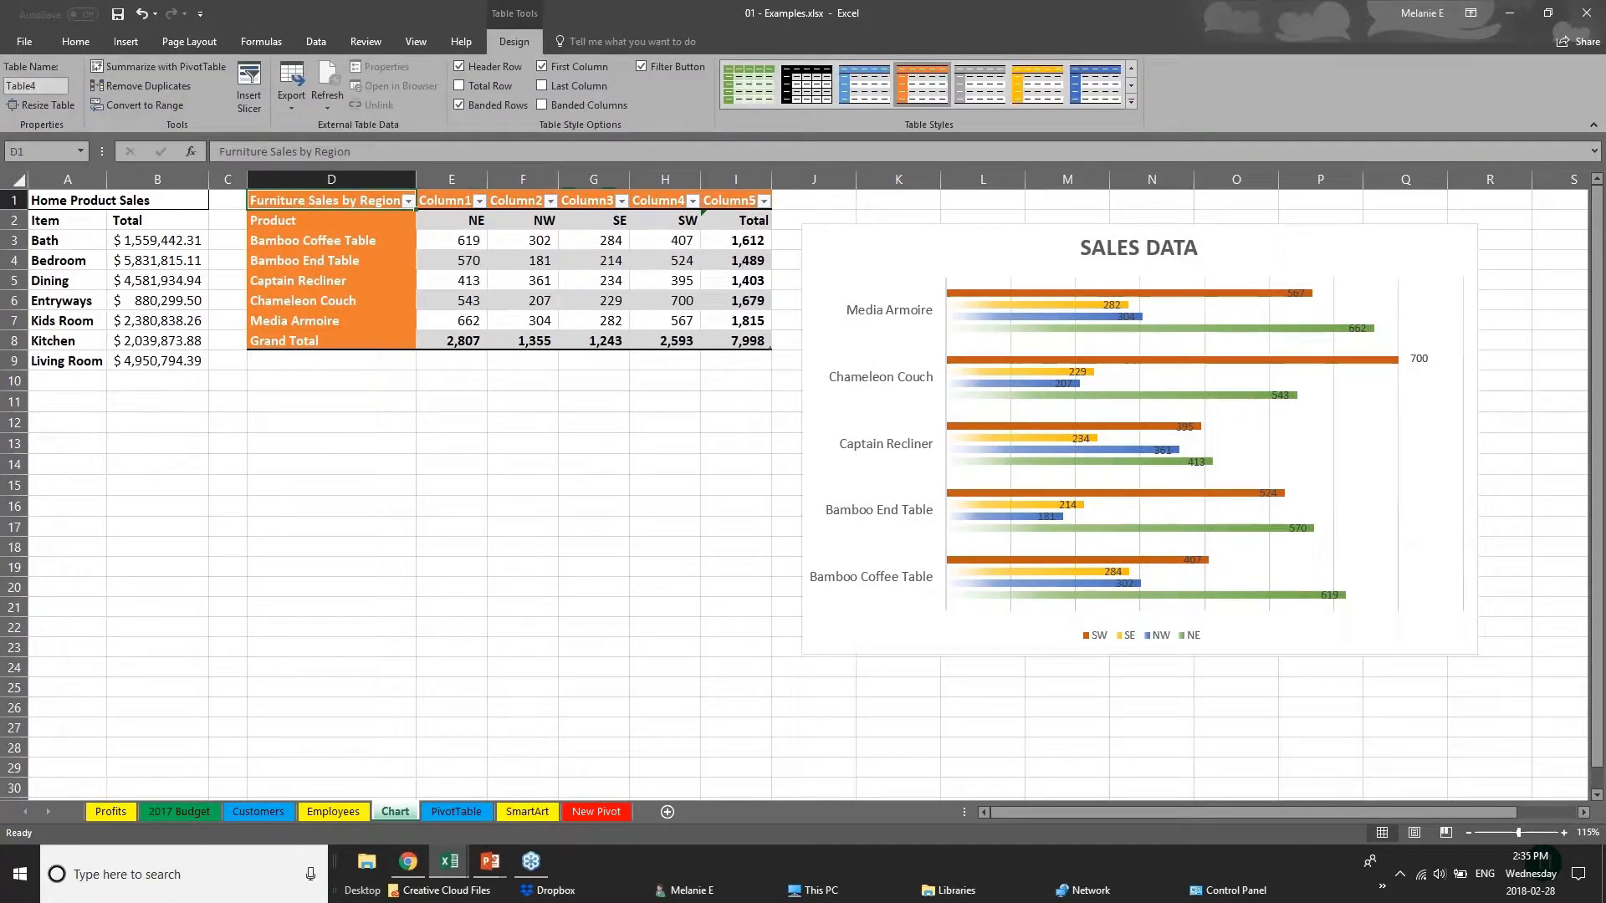
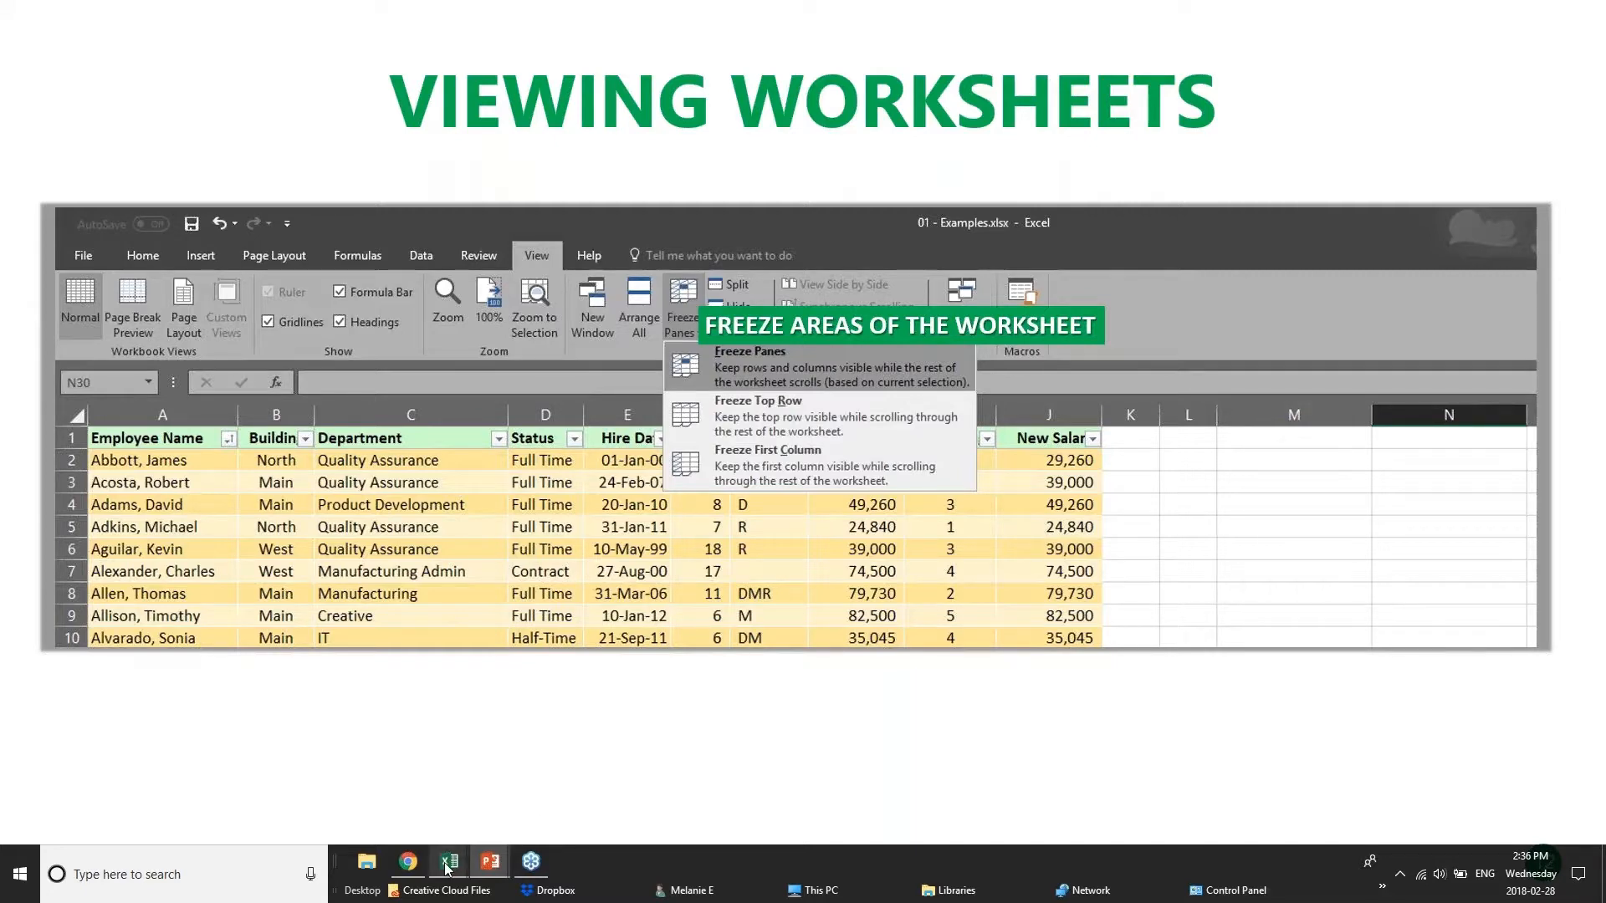
Switch to the pivotTables.xlsx workbook in Excel and look through the long sales list on the PivotChart sheet, ending back at its header row.
mouse_move(447, 870)
click(429, 806)
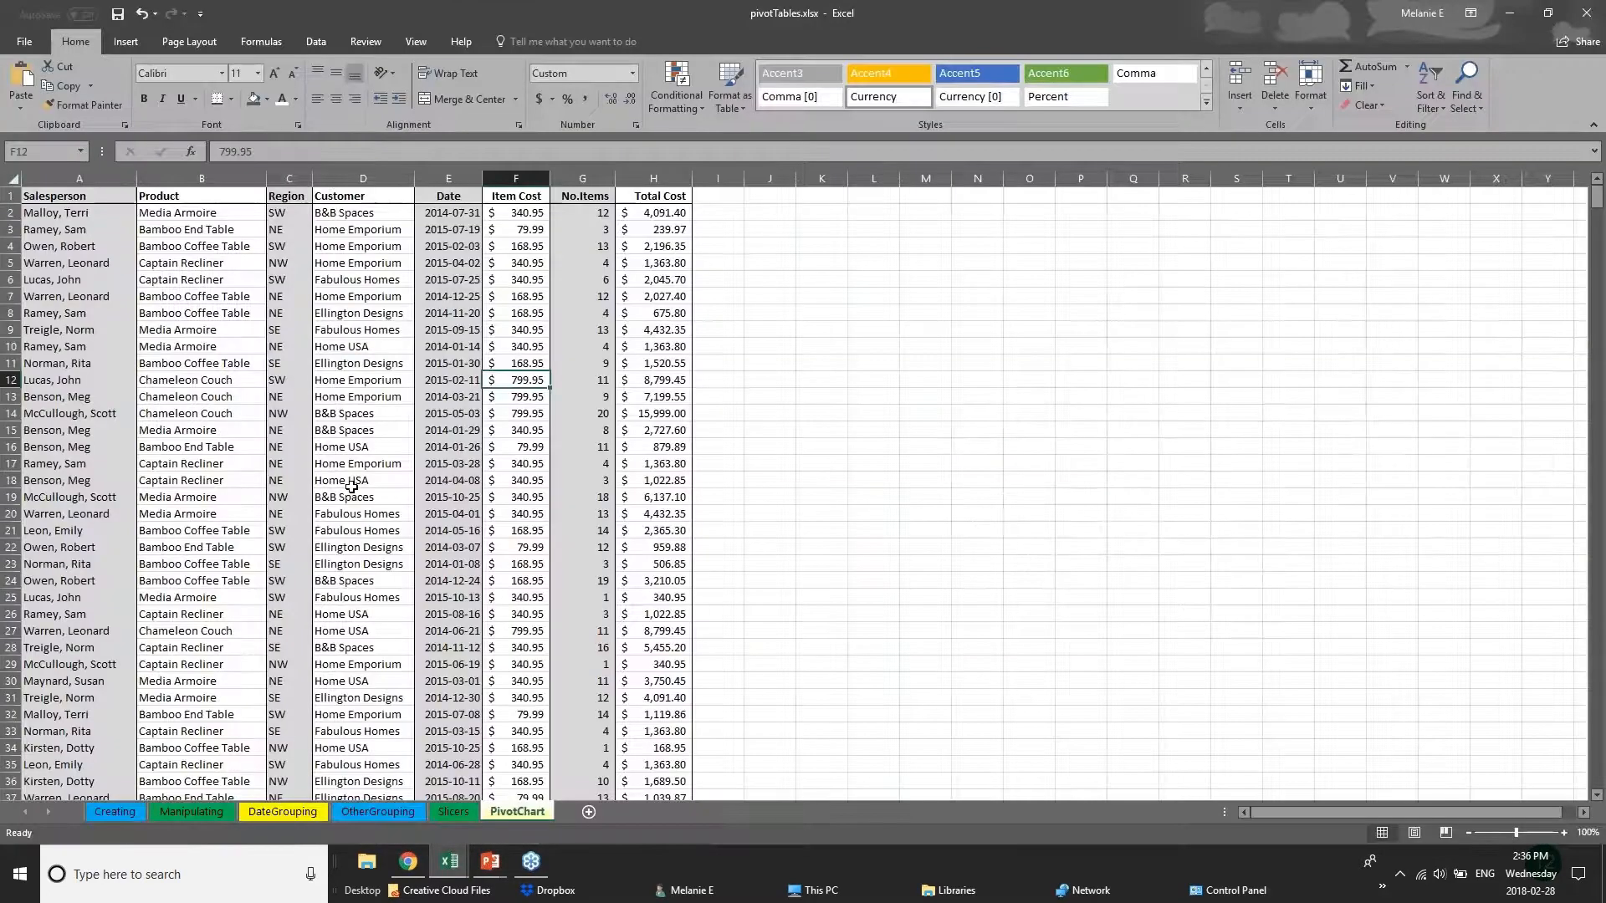
scroll(351, 487, down, 20)
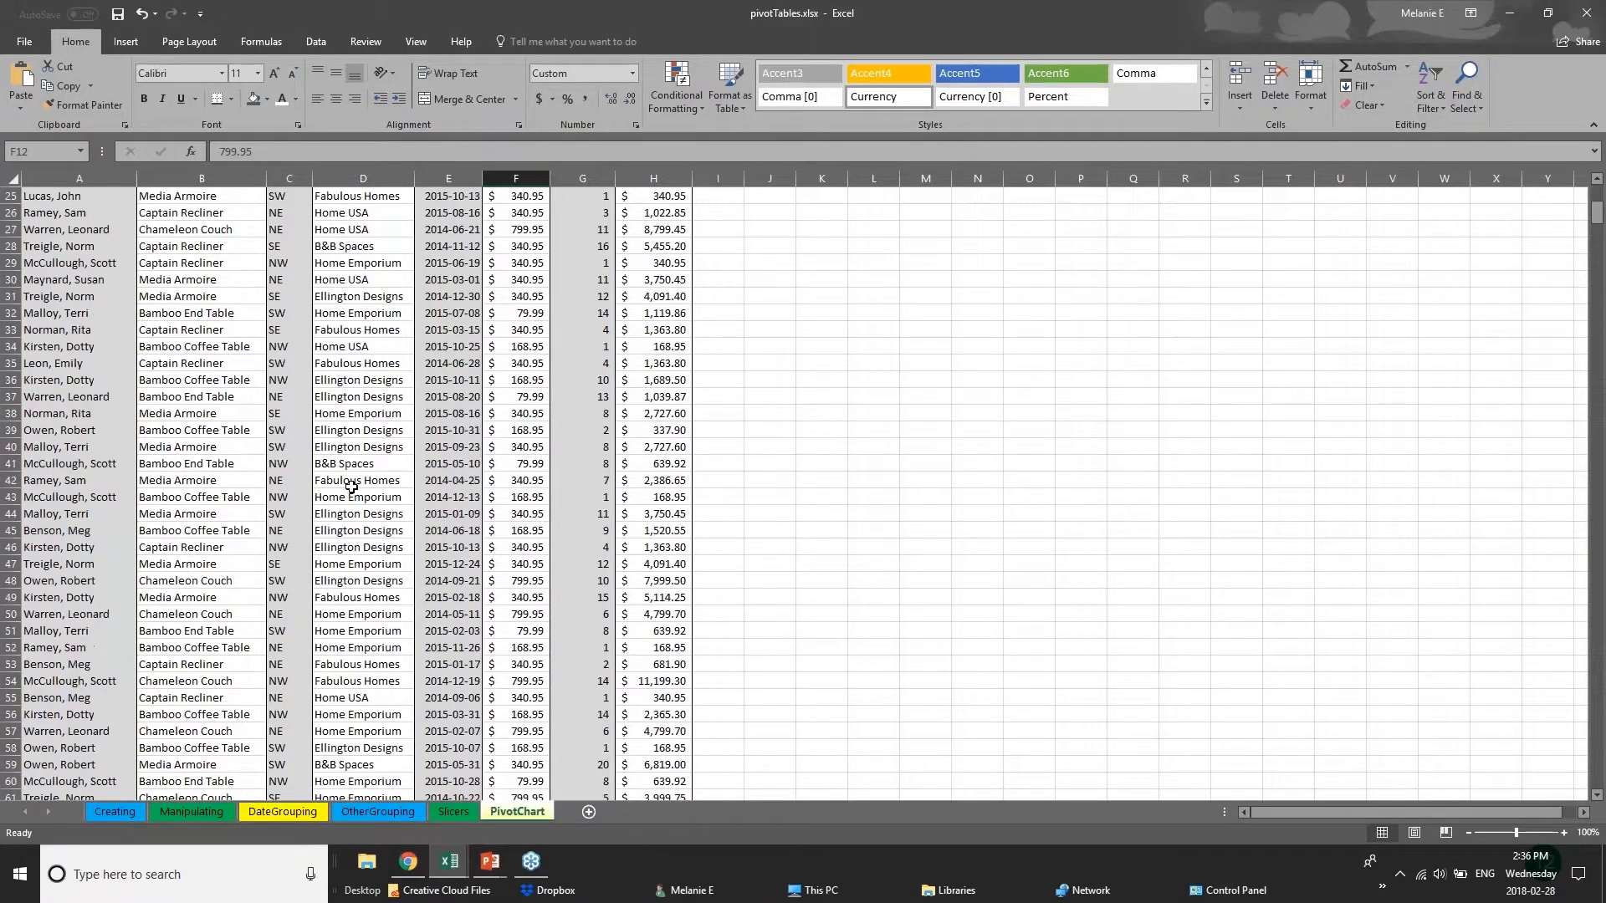
scroll(349, 486, up, 4)
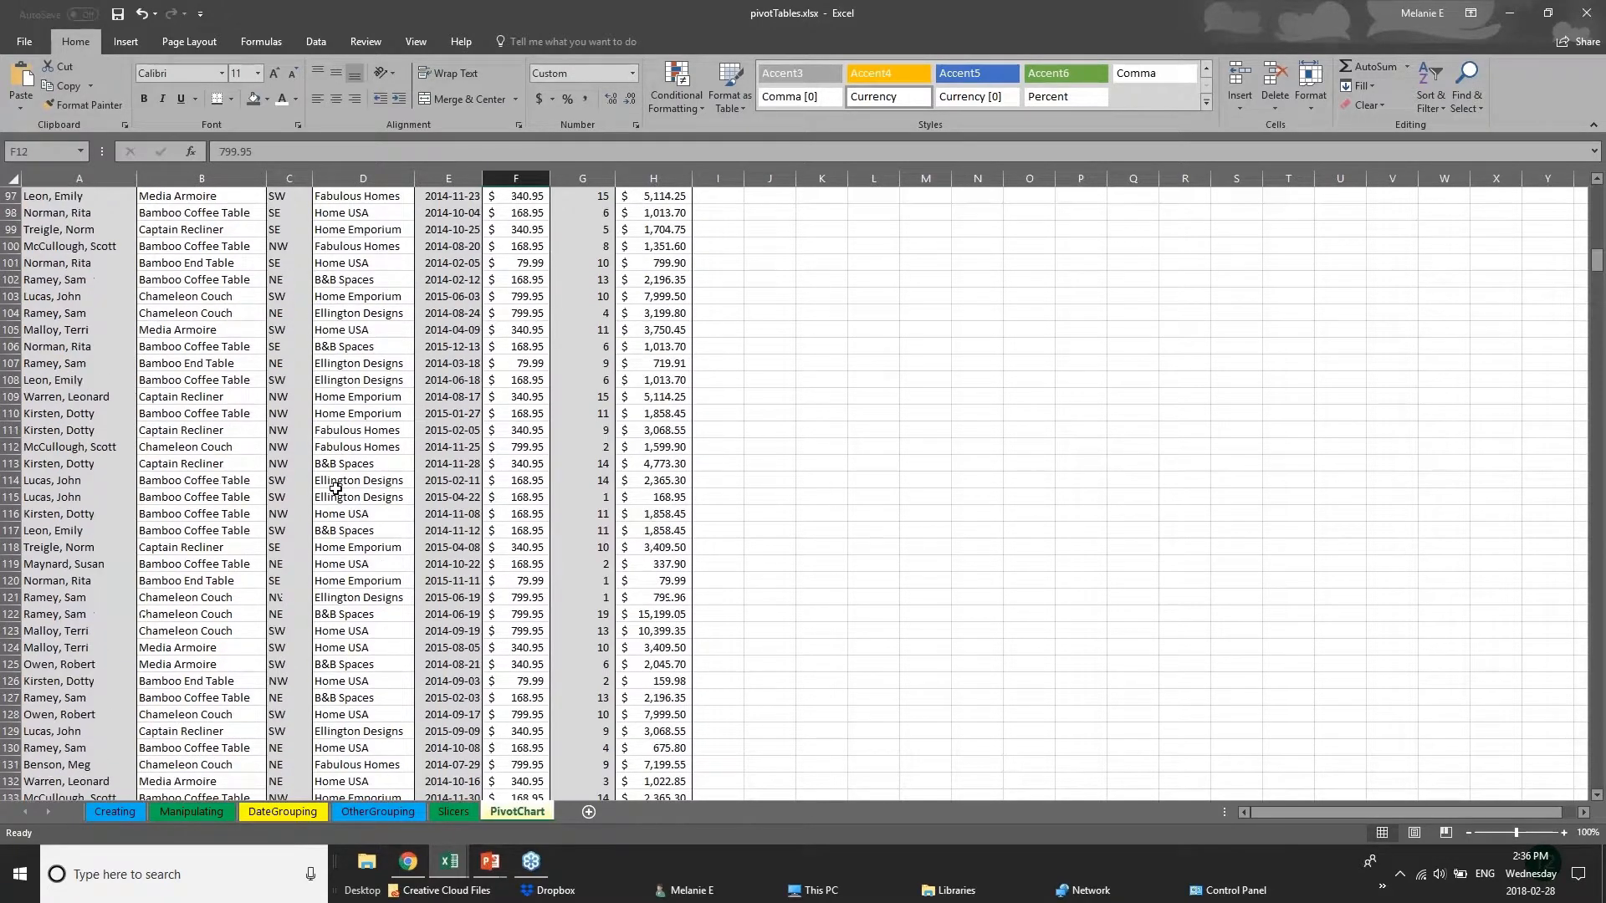
scroll(335, 488, up, 6)
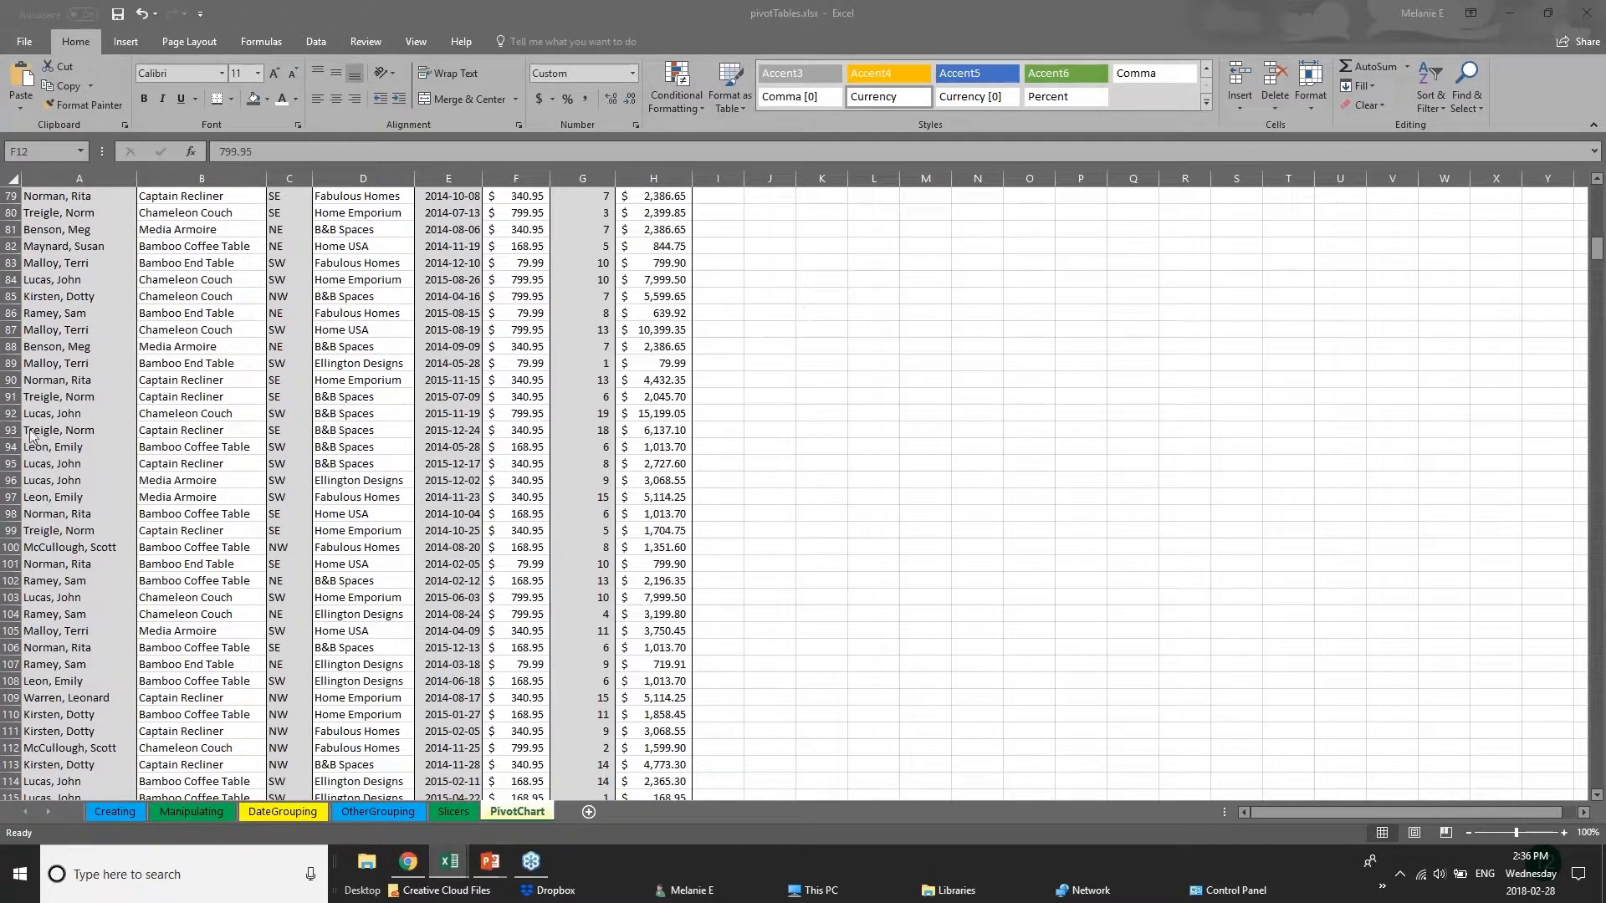
drag(1595, 249, 1596, 181)
drag(1595, 240, 1597, 433)
click(93, 378)
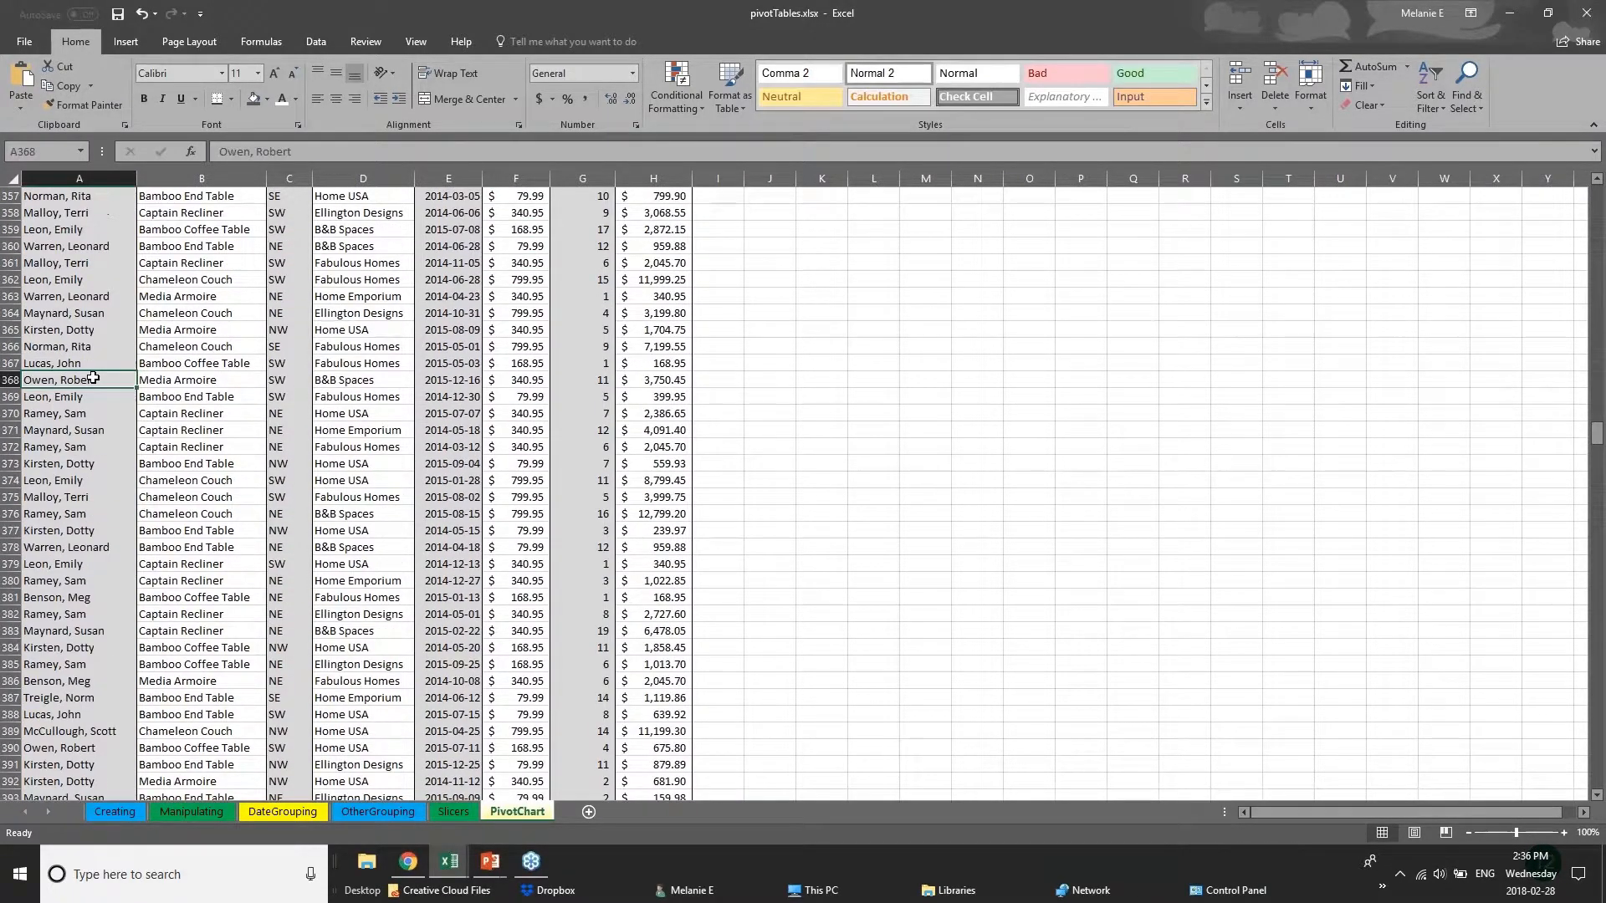
click(231, 366)
click(245, 403)
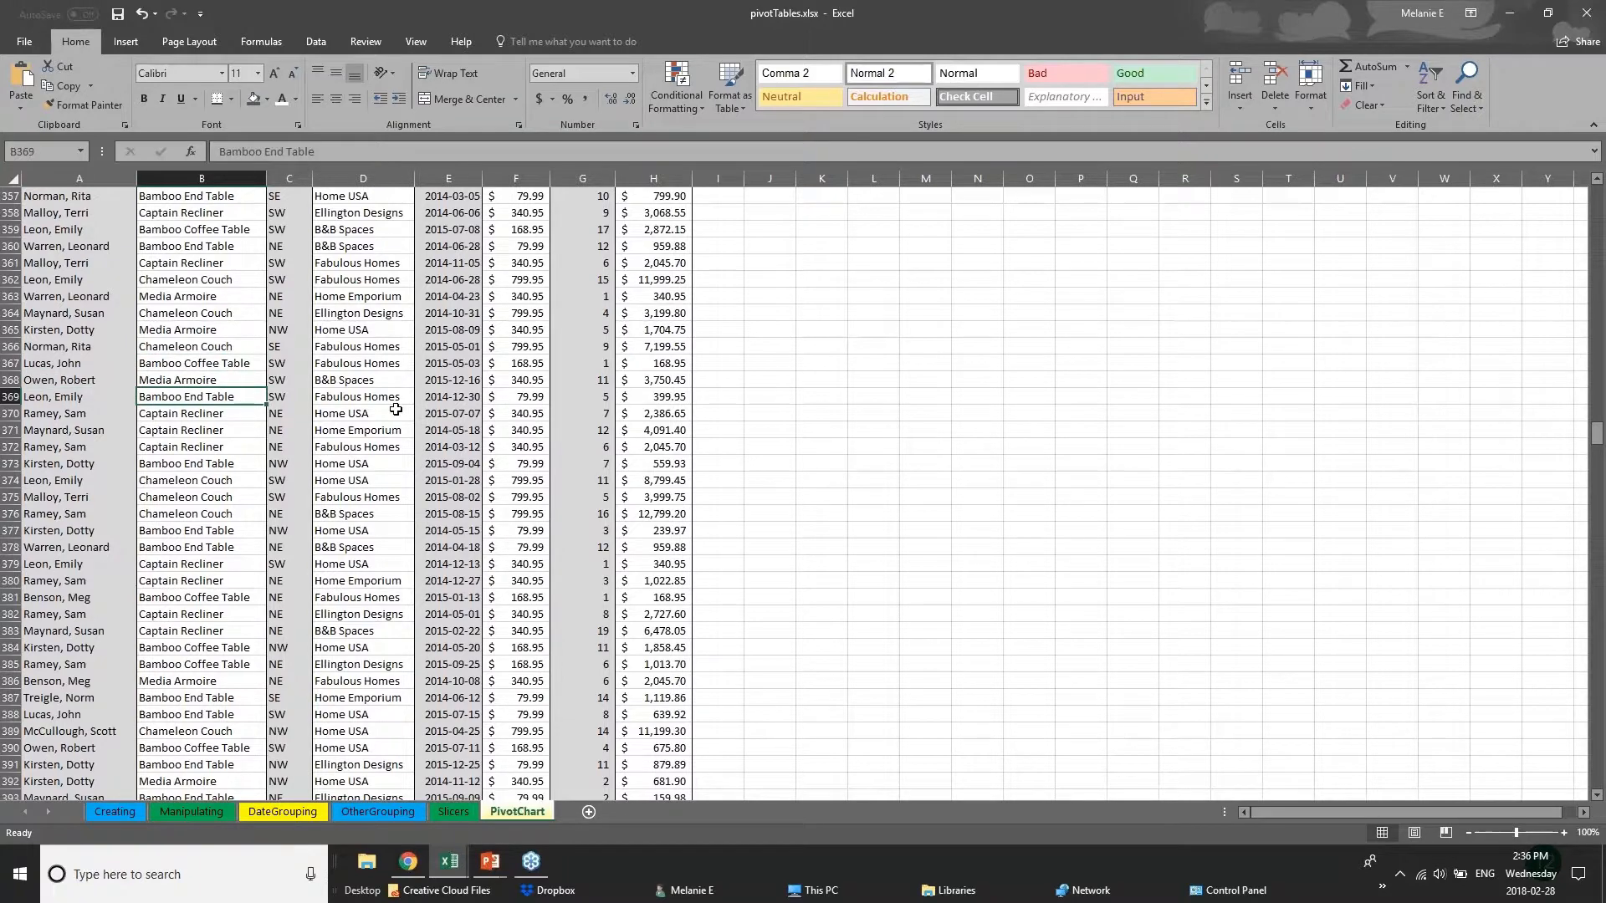
click(396, 410)
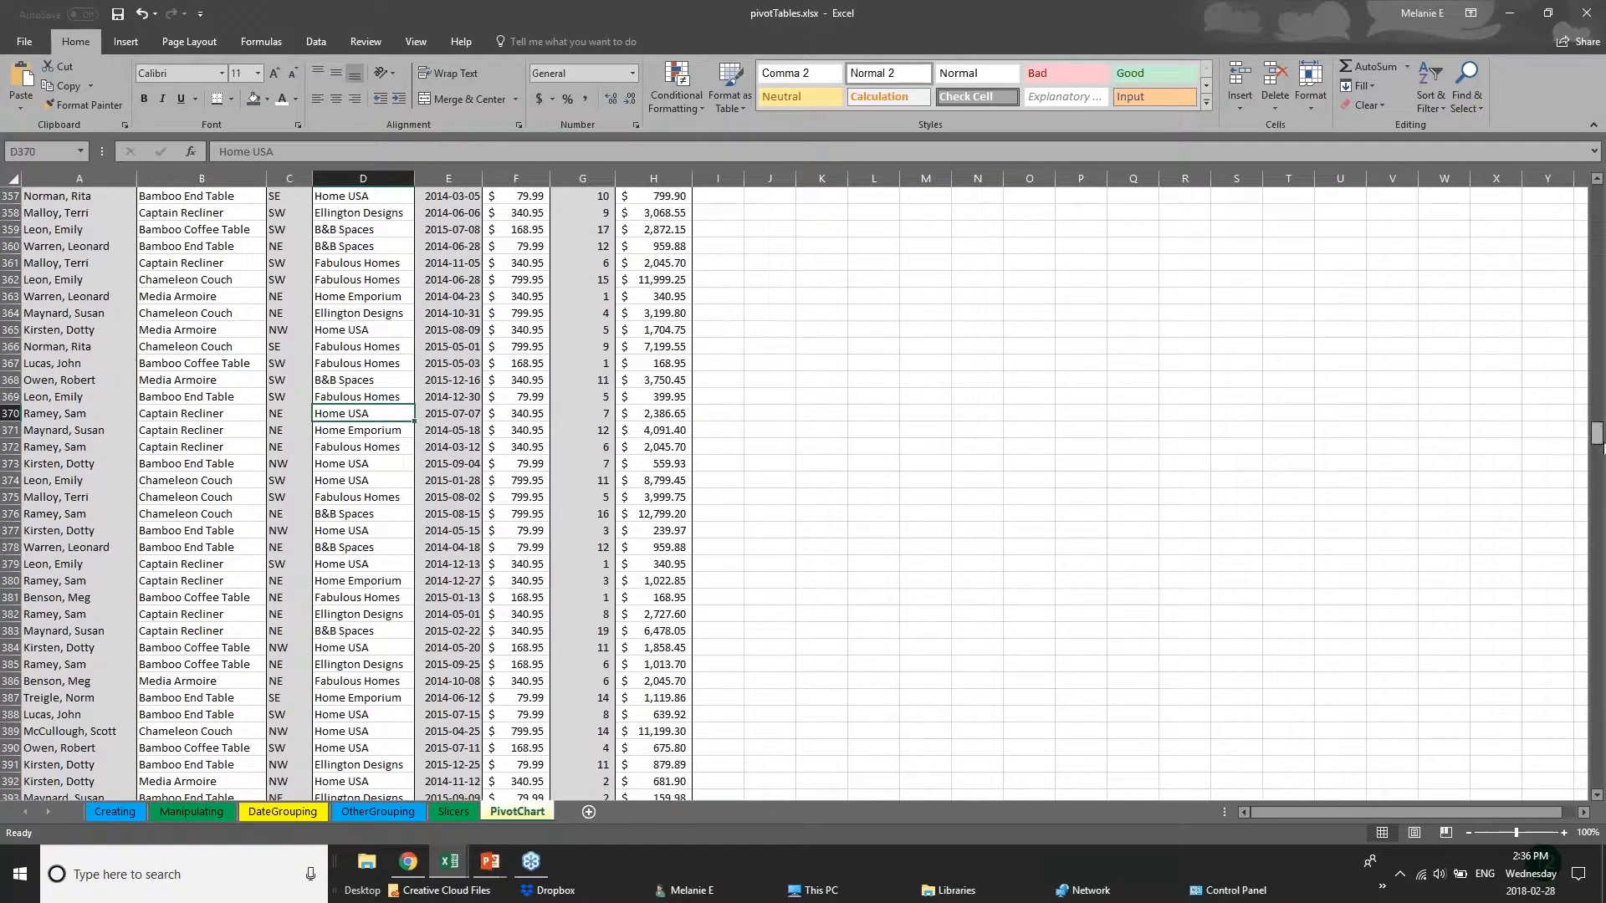
drag(1595, 430, 1596, 194)
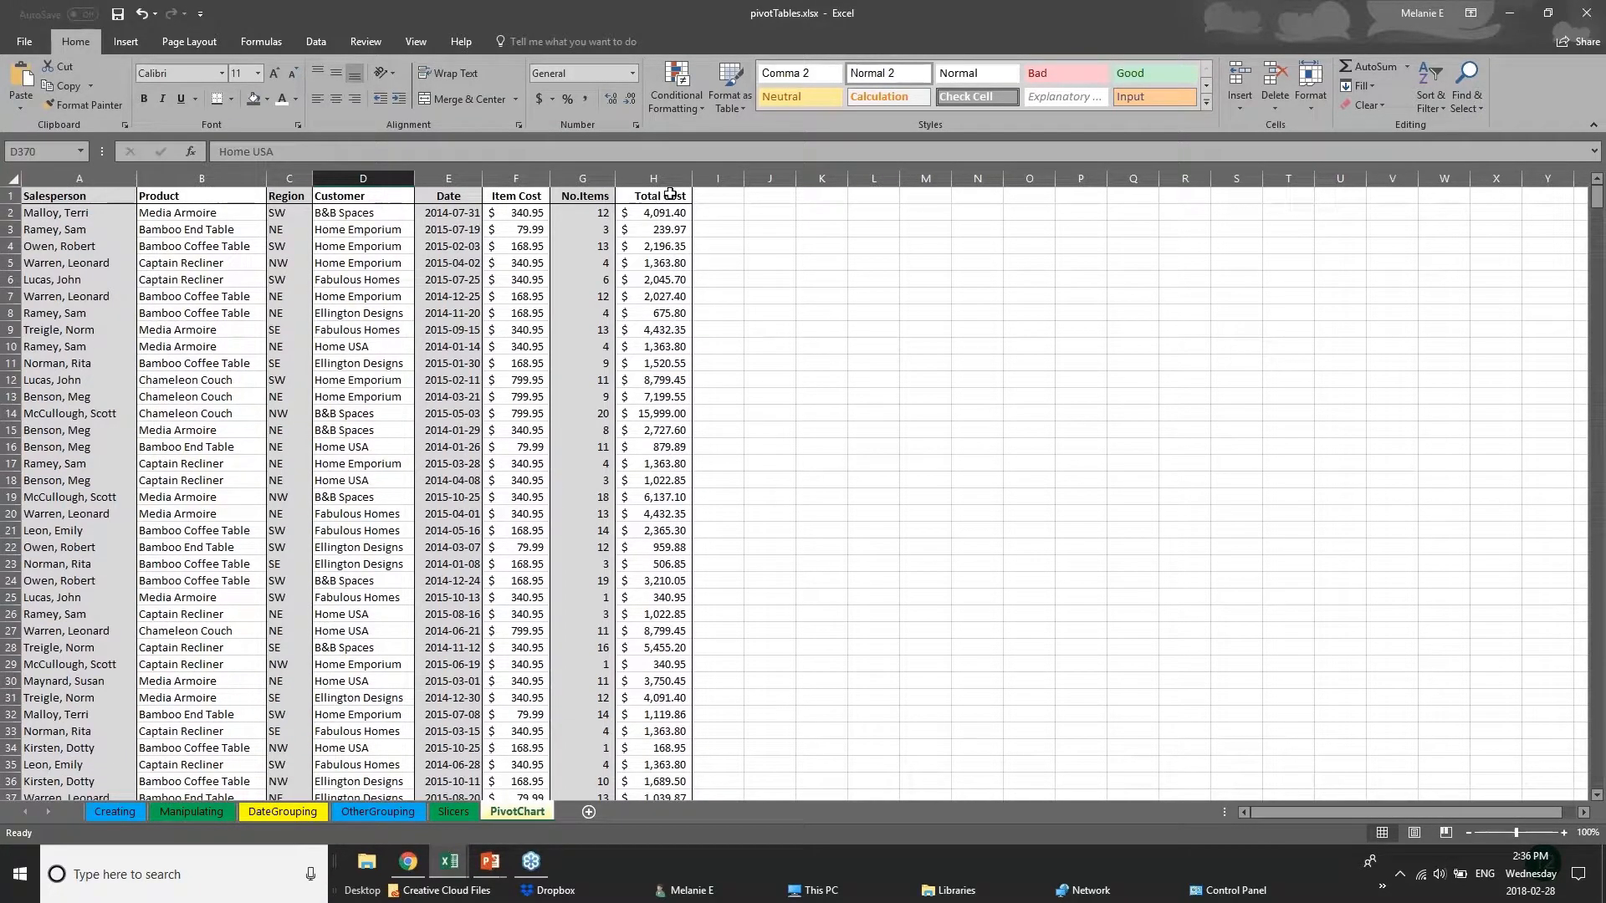
Select header row 1 and review the available options for freezing panes.
click(11, 196)
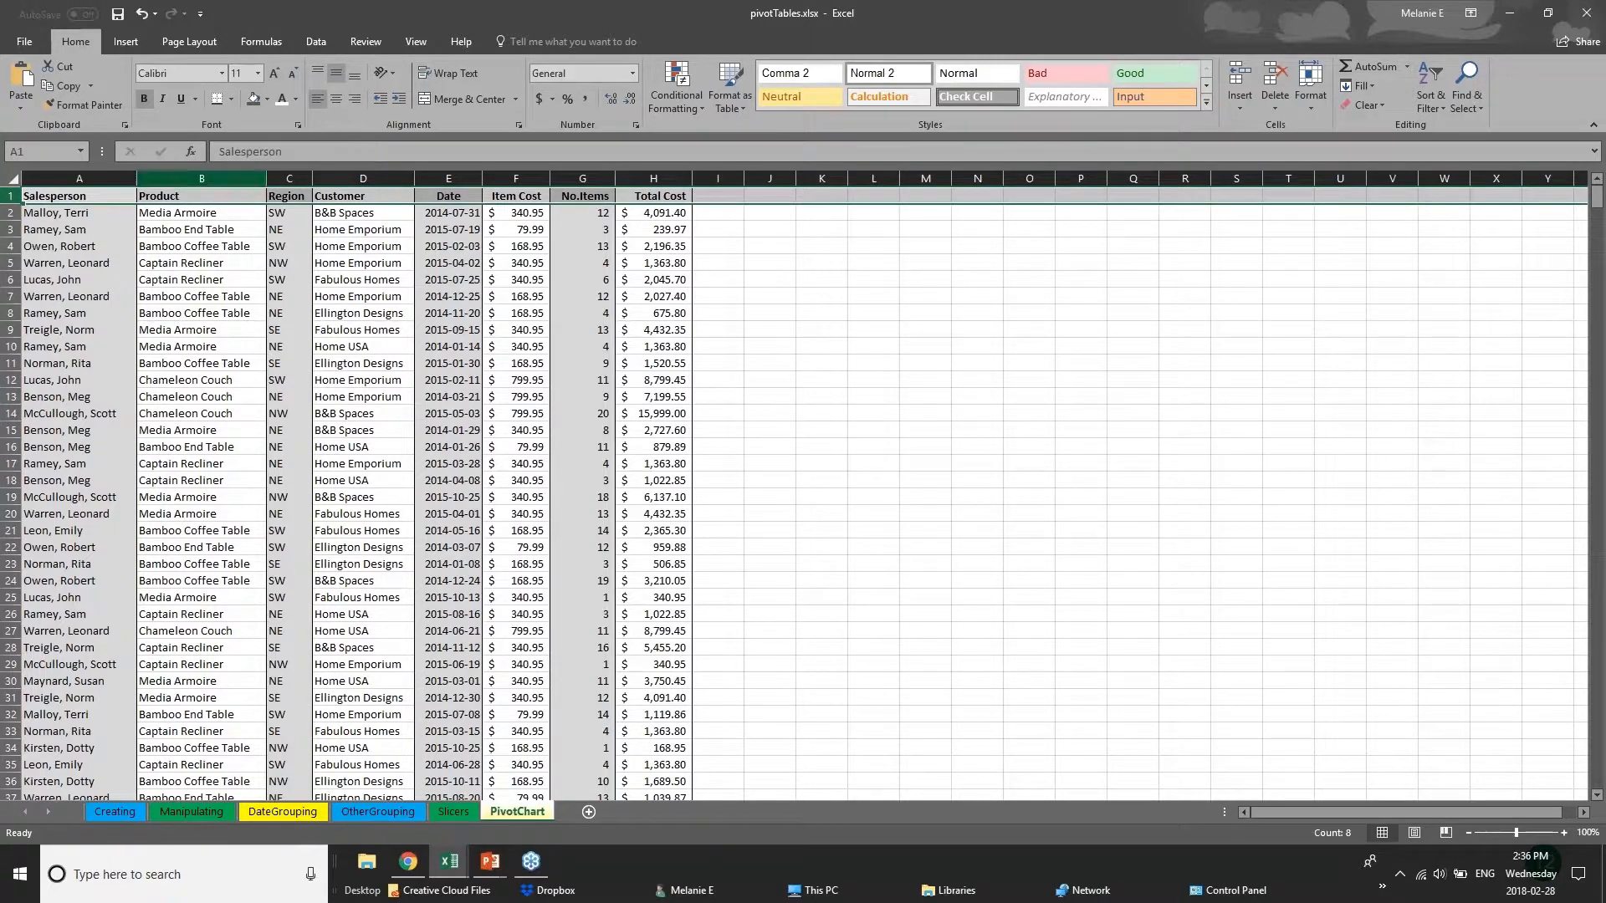
click(416, 41)
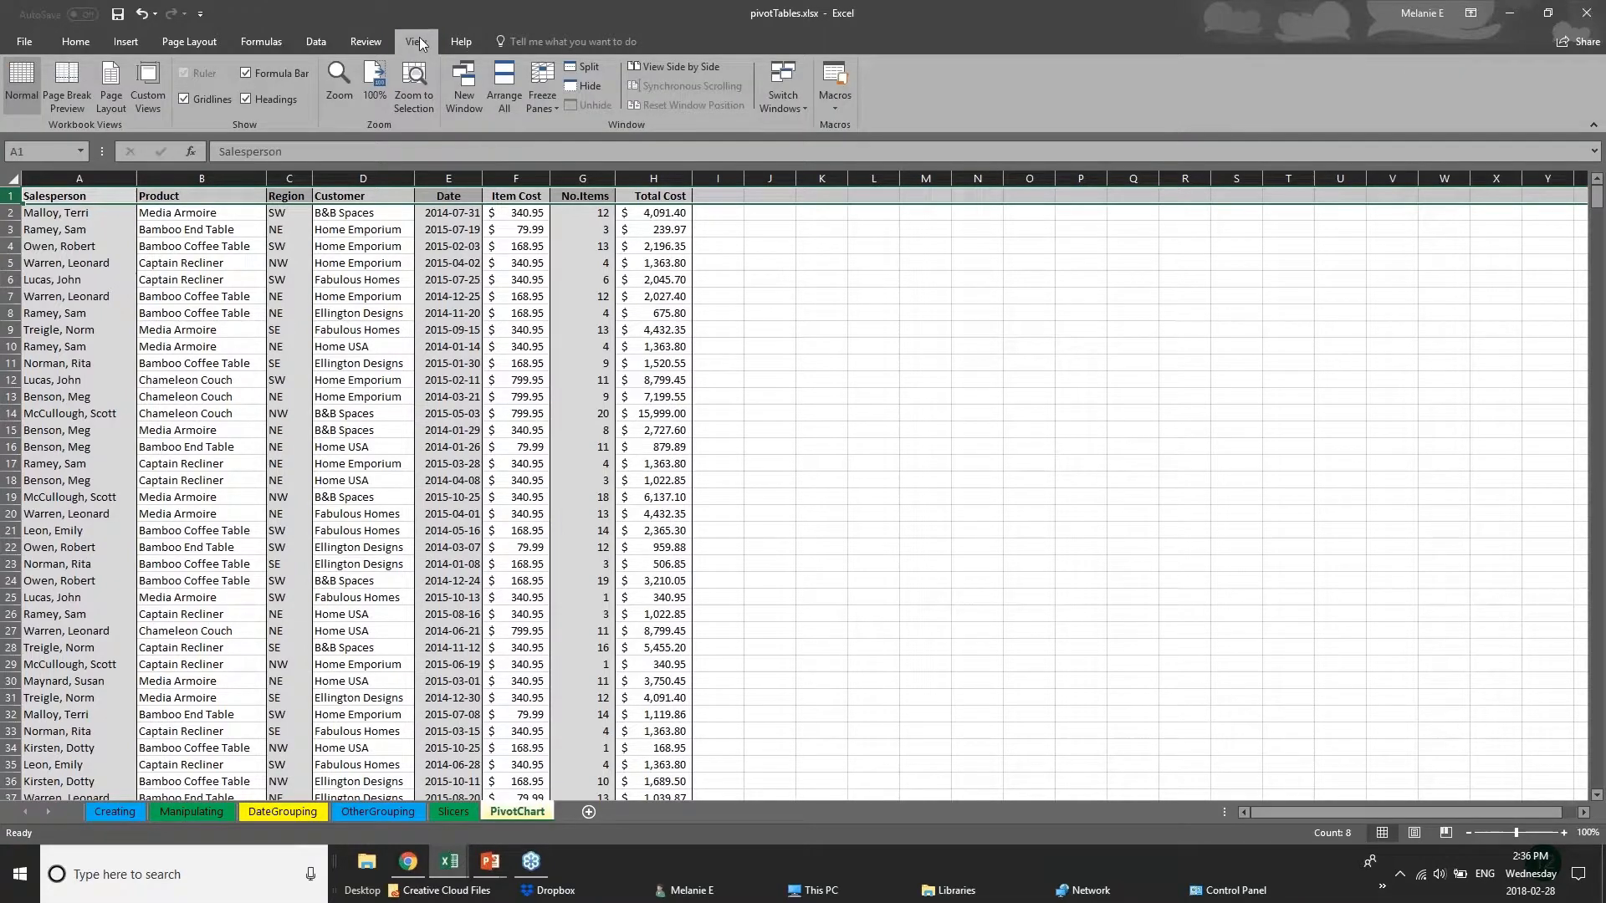
click(544, 103)
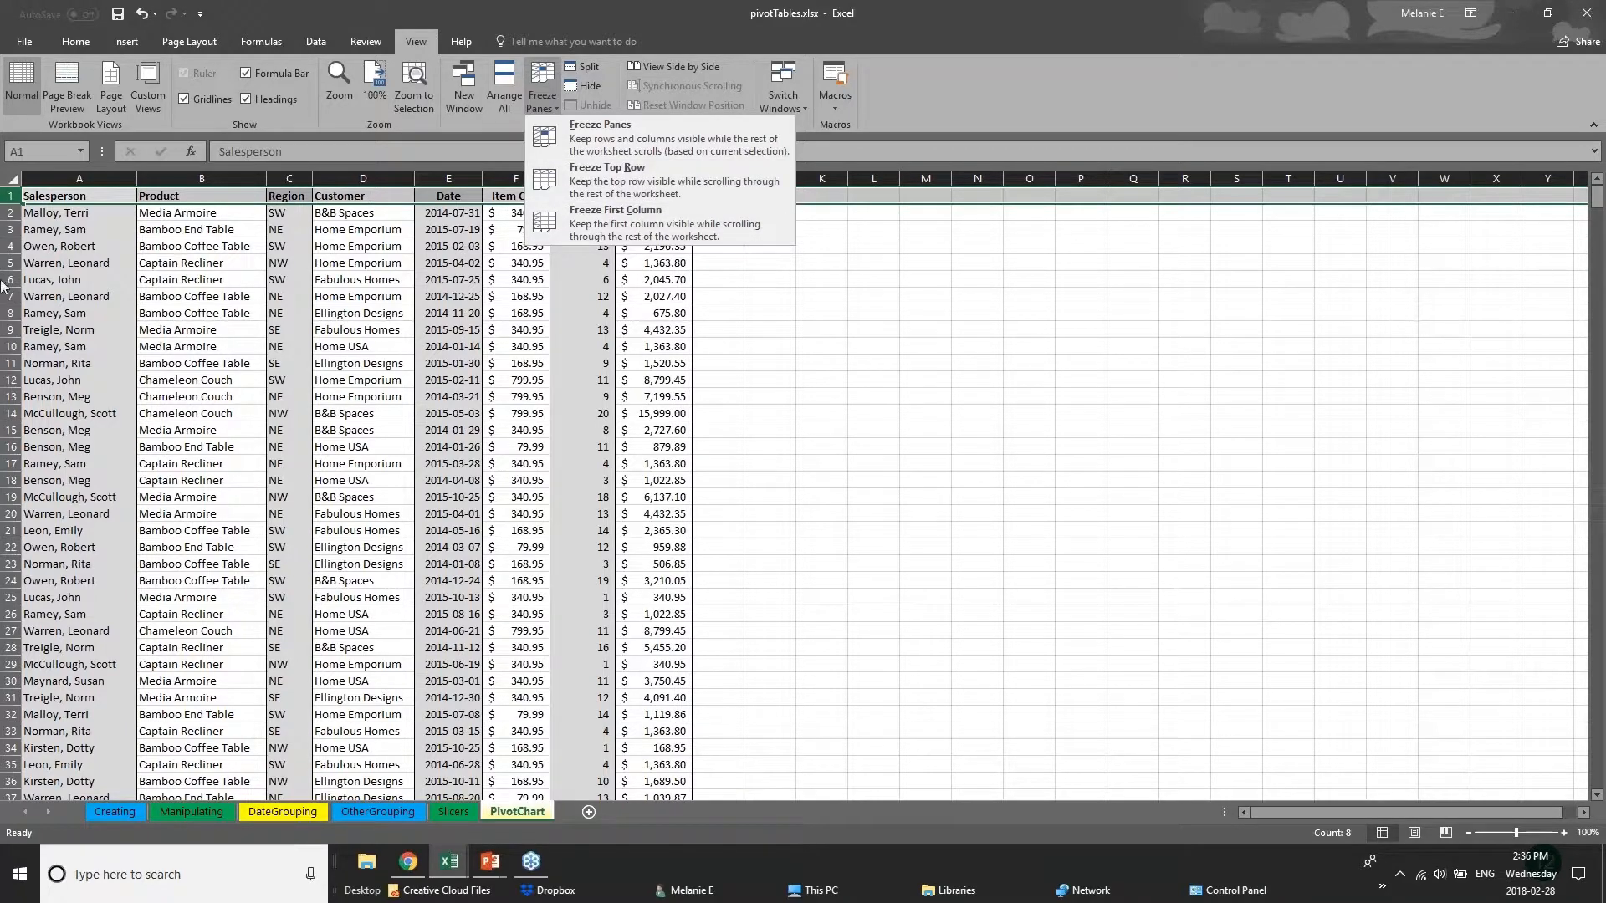
click(61, 262)
Freeze the first column, Salesperson, on the PivotChart sheet.
click(81, 177)
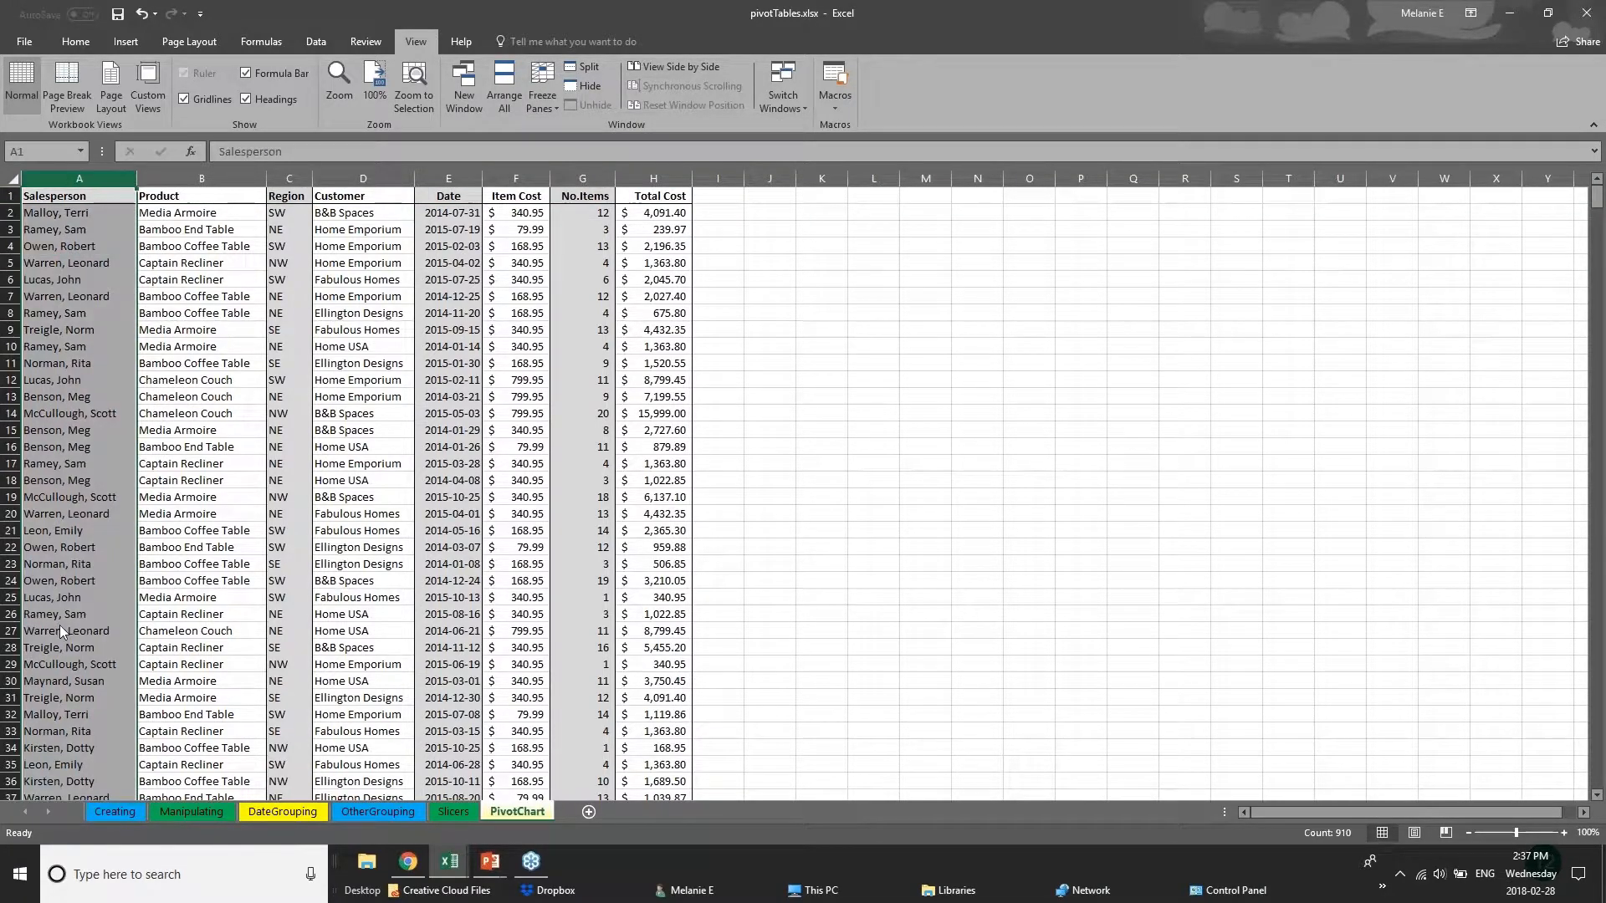
click(536, 88)
click(586, 209)
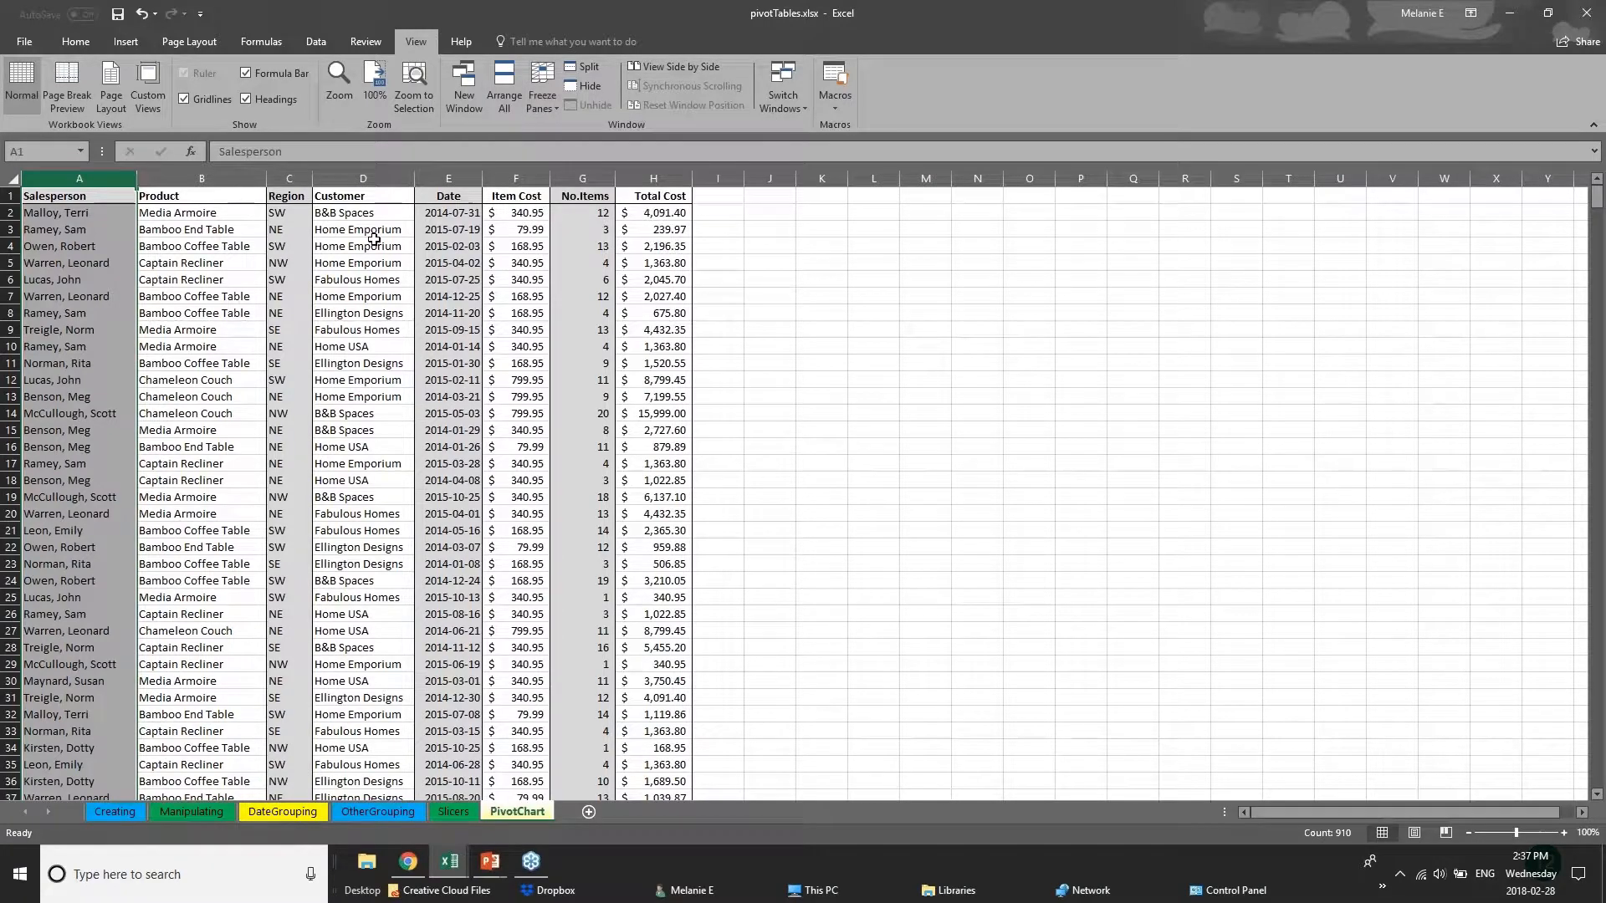
Widen the Total Cost, No.Items and Item Cost columns so the data extends beyond the window's width.
drag(693, 178, 1419, 229)
drag(615, 178, 1004, 205)
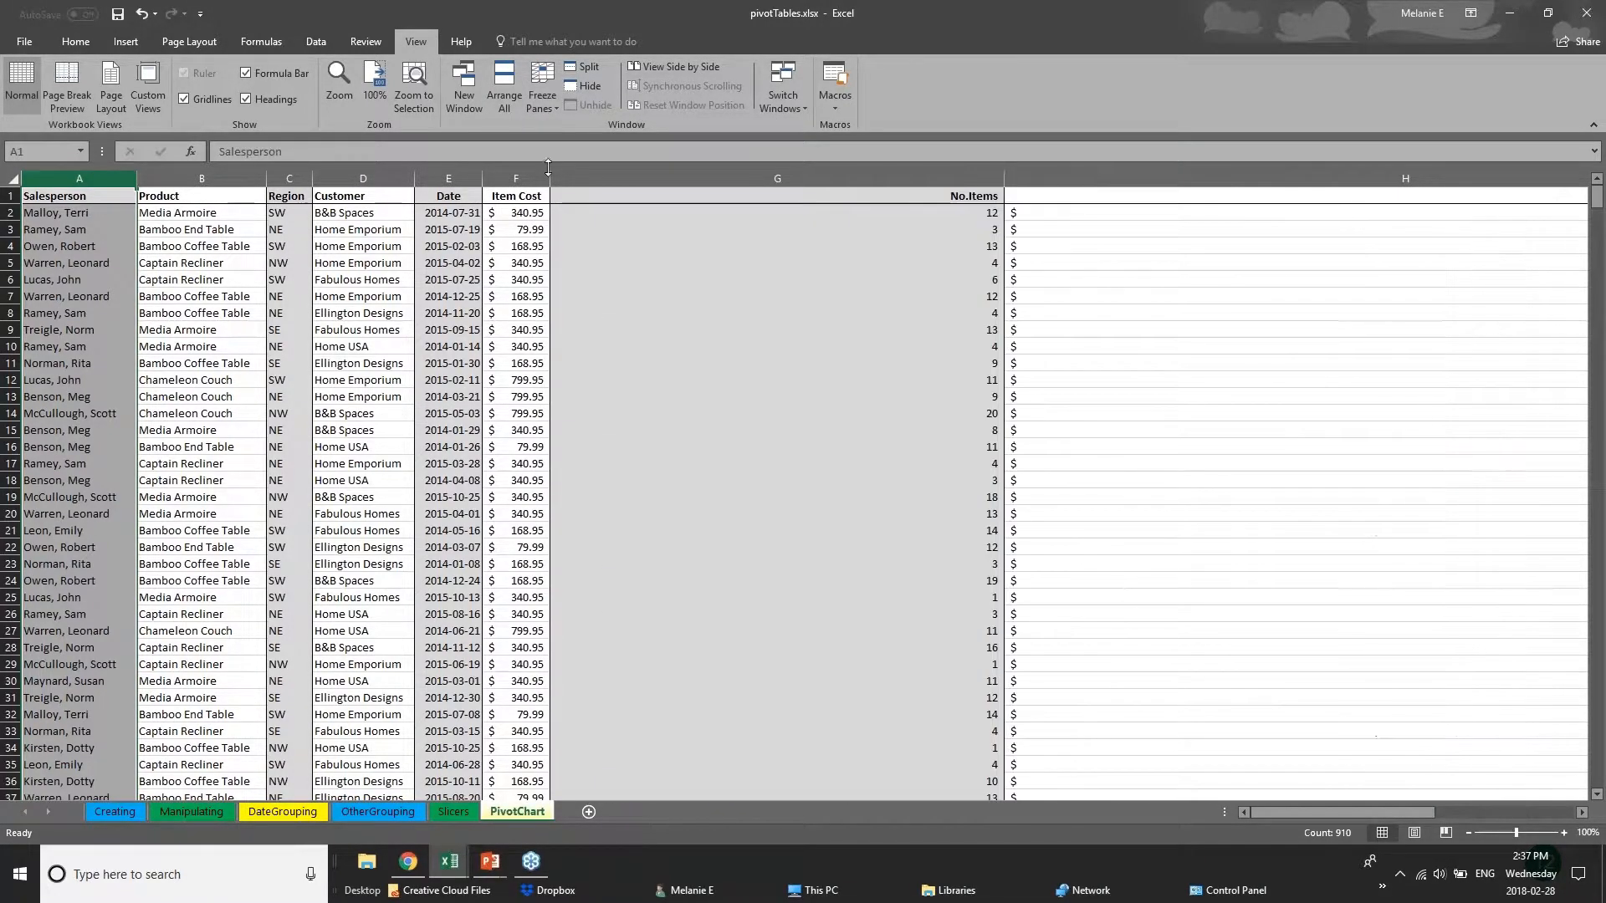
drag(548, 178, 682, 178)
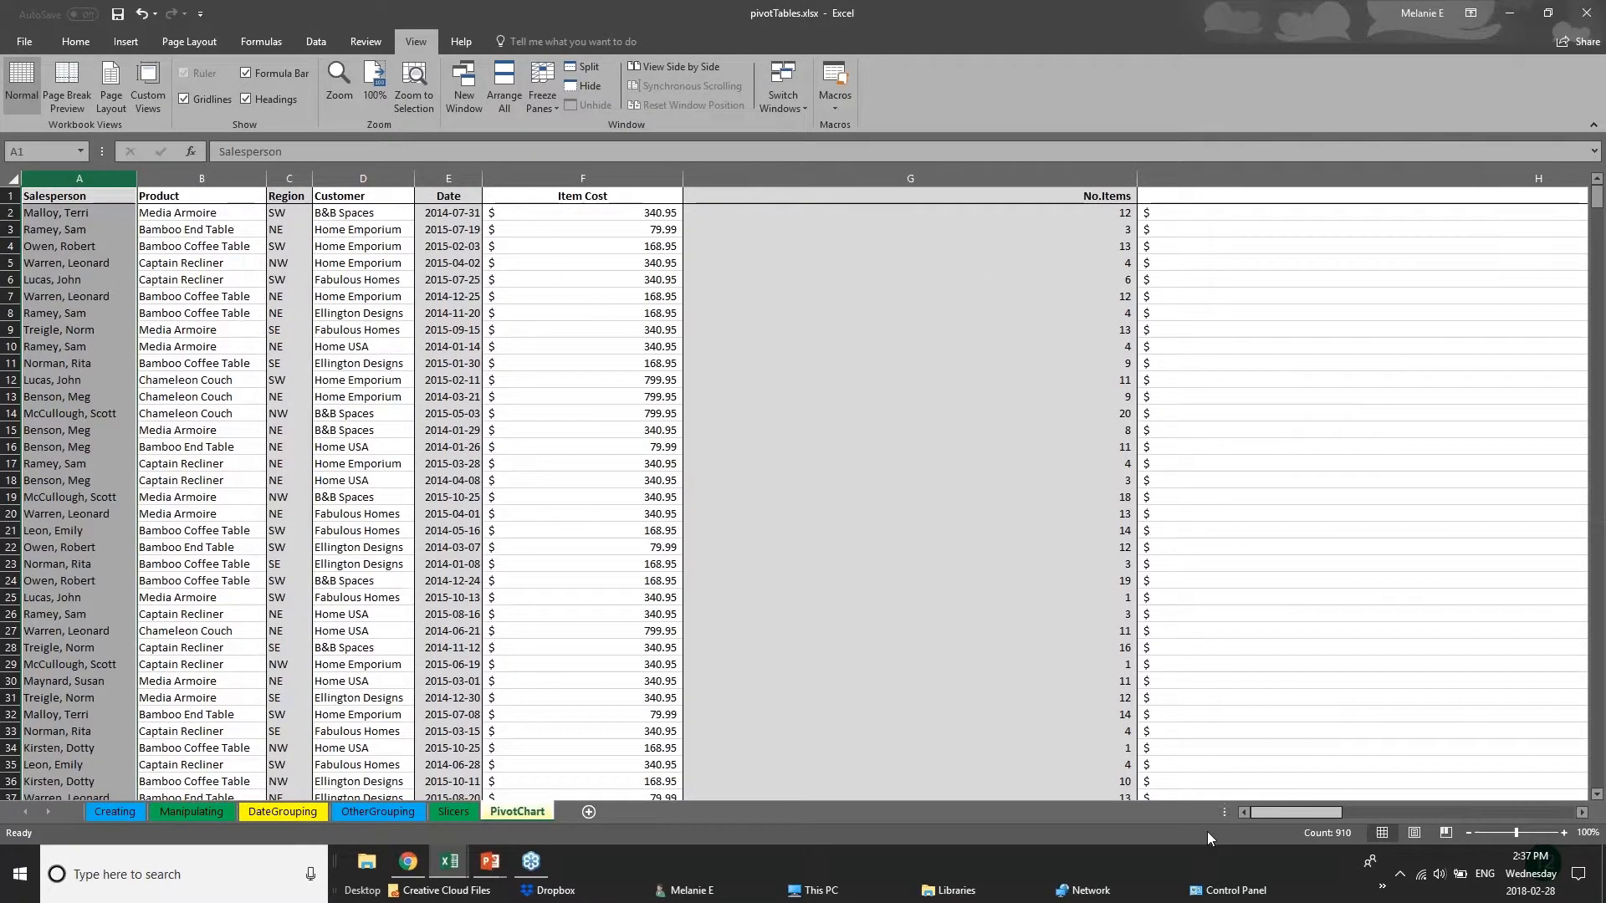
Freeze the top row containing the column headers of the sales list.
click(12, 196)
click(554, 105)
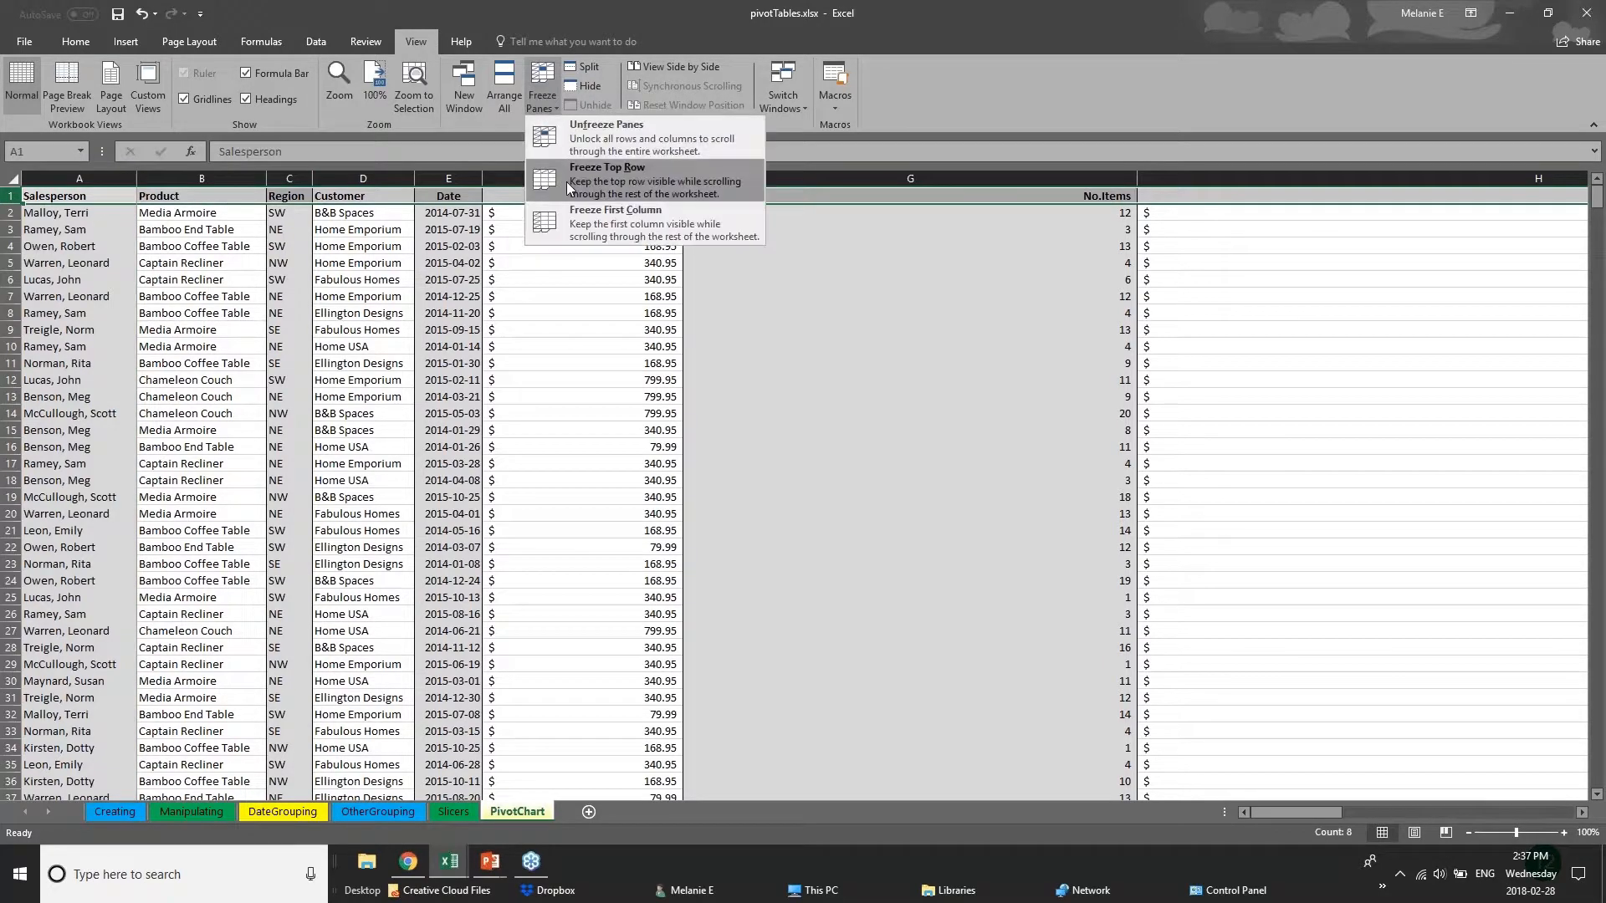
click(575, 171)
Examine how the header row behaves while moving down and up through the sales records.
click(746, 497)
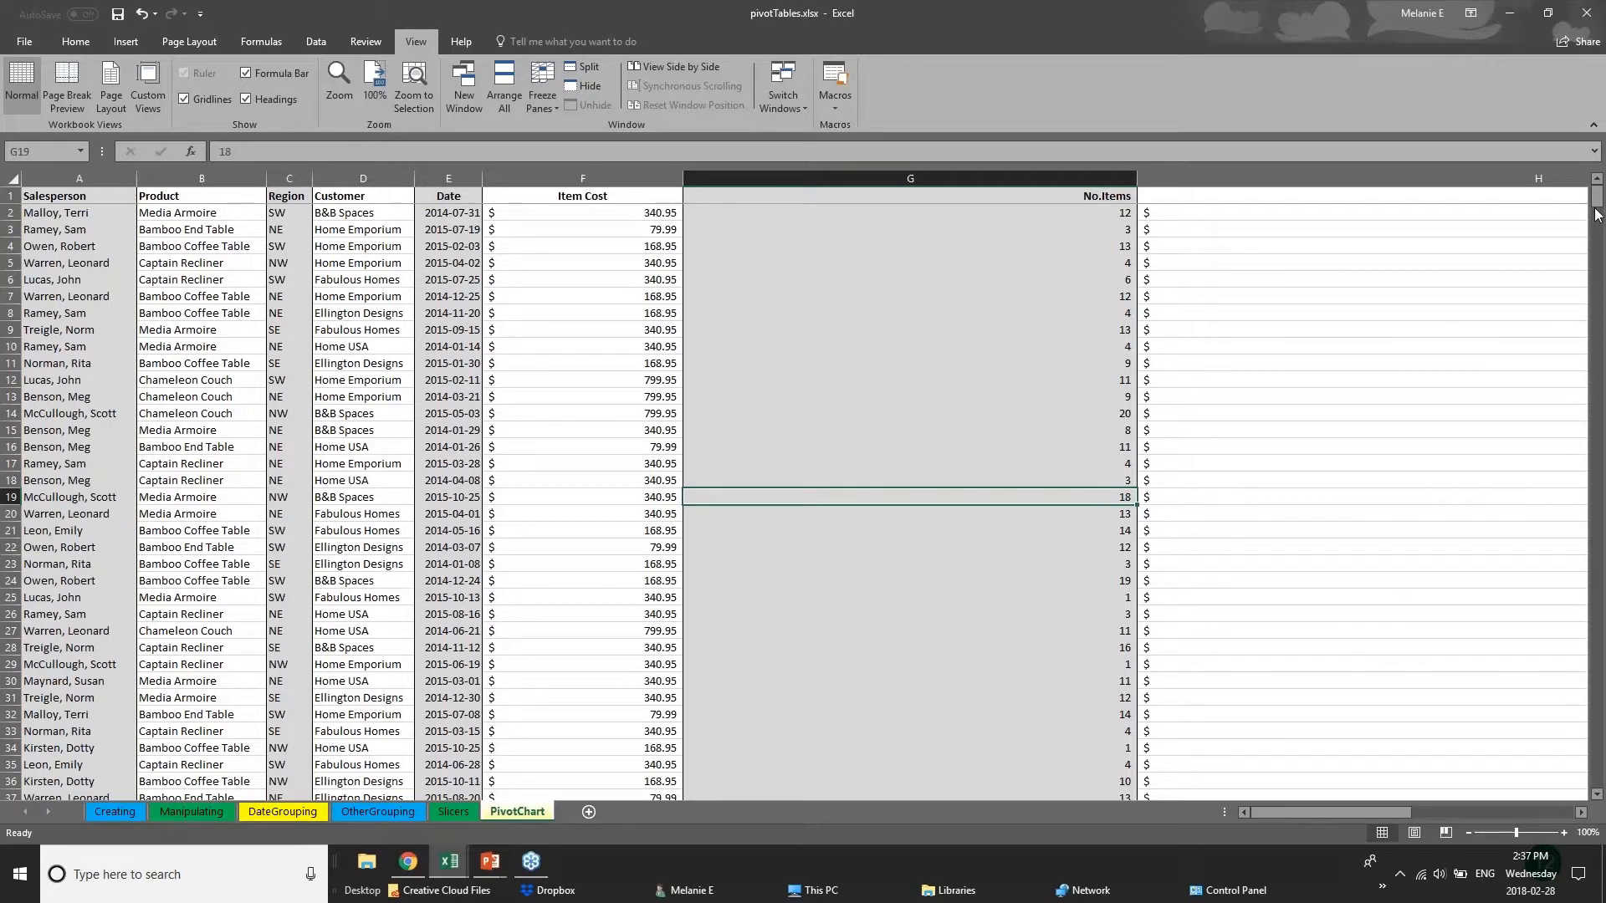
mouse_move(1598, 201)
mouse_down()
mouse_move(1600, 508)
mouse_move(1598, 199)
mouse_up()
click(107, 195)
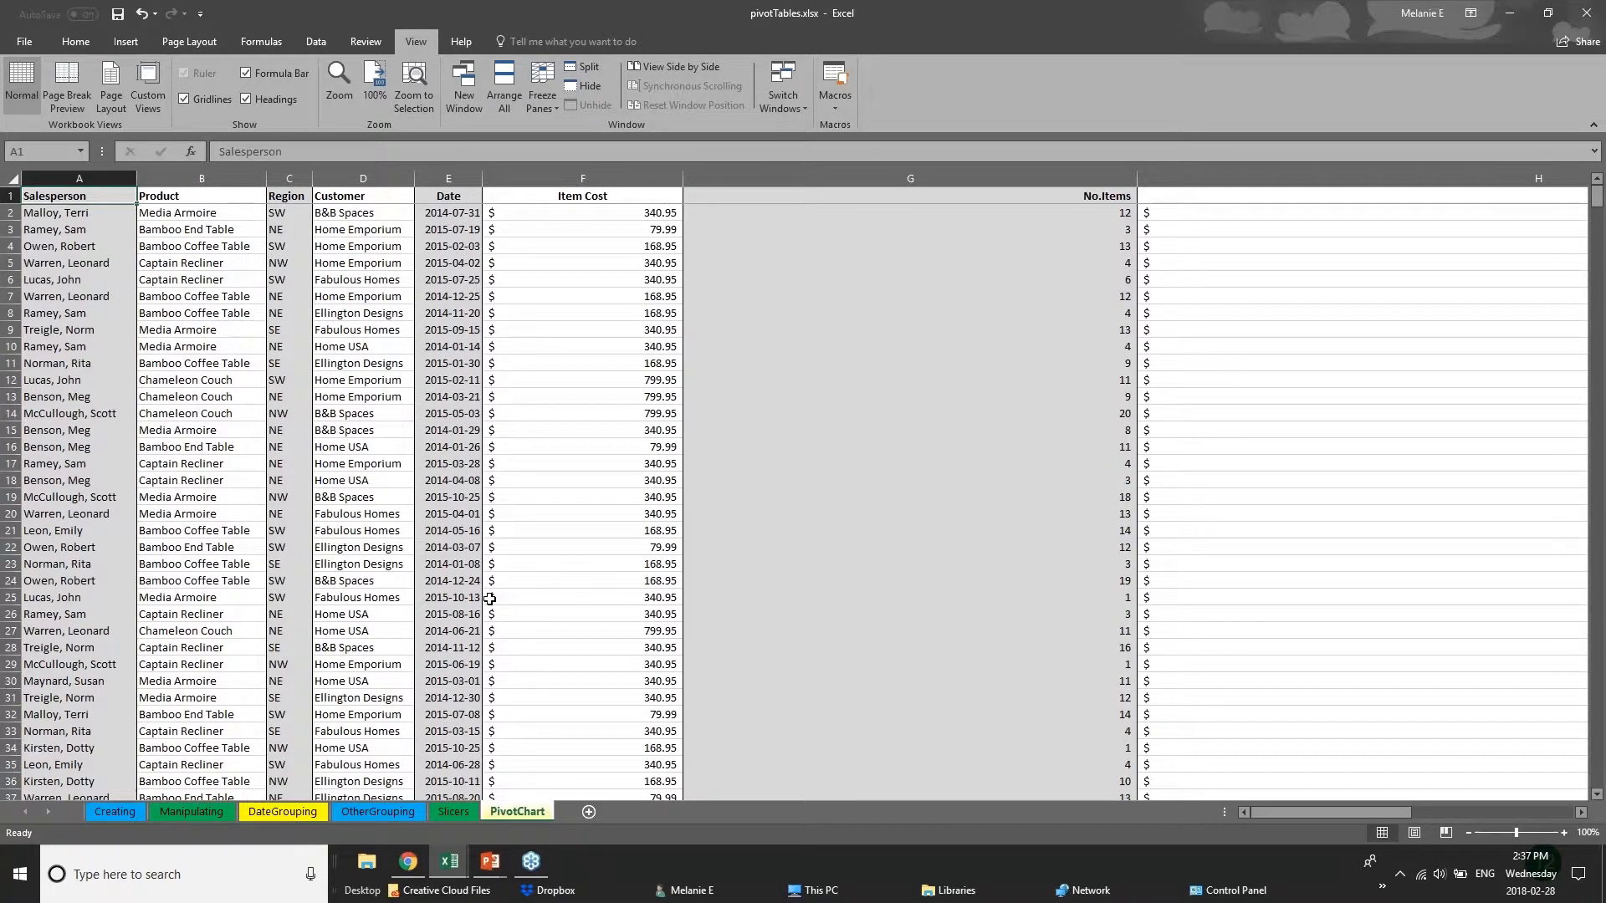
click(513, 515)
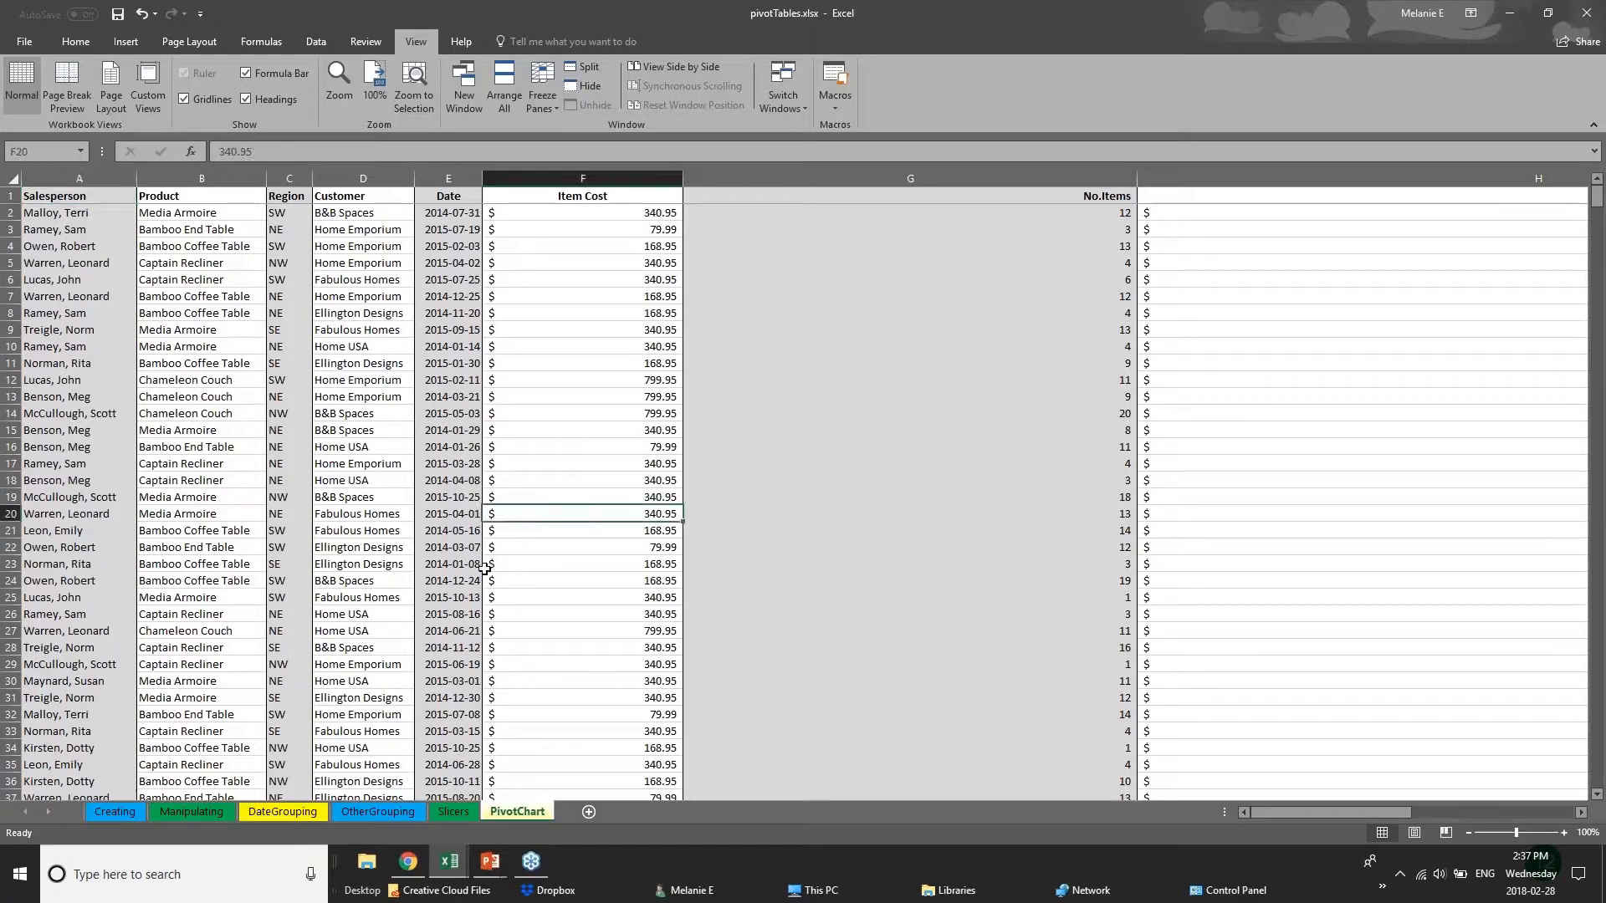
scroll(484, 569, down, 6)
scroll(484, 569, up, 4)
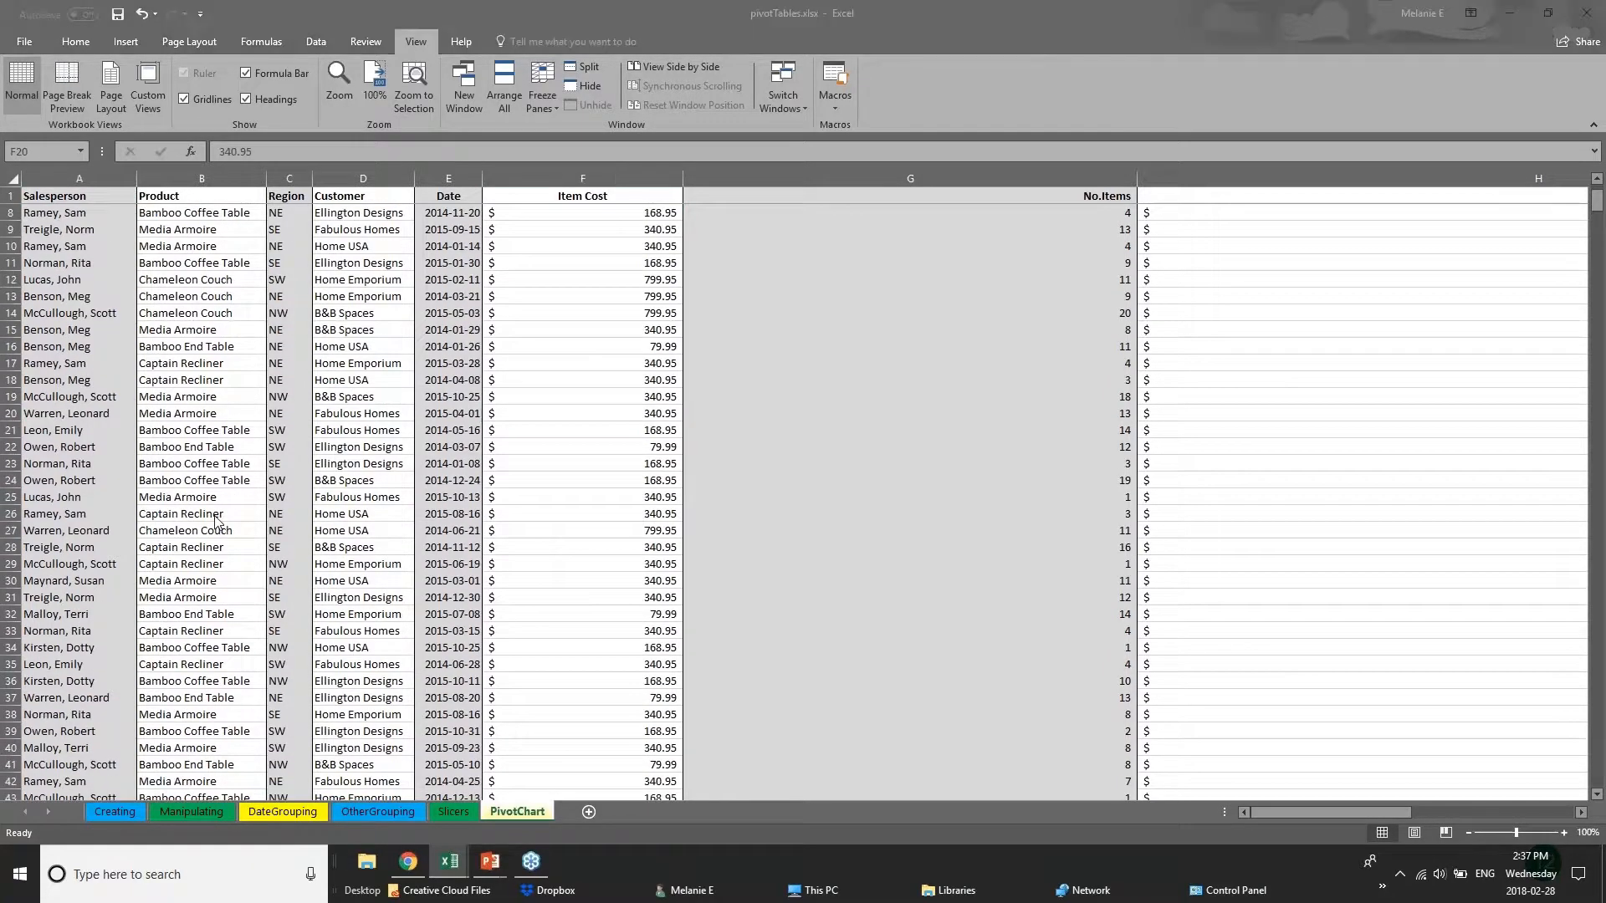
click(366, 564)
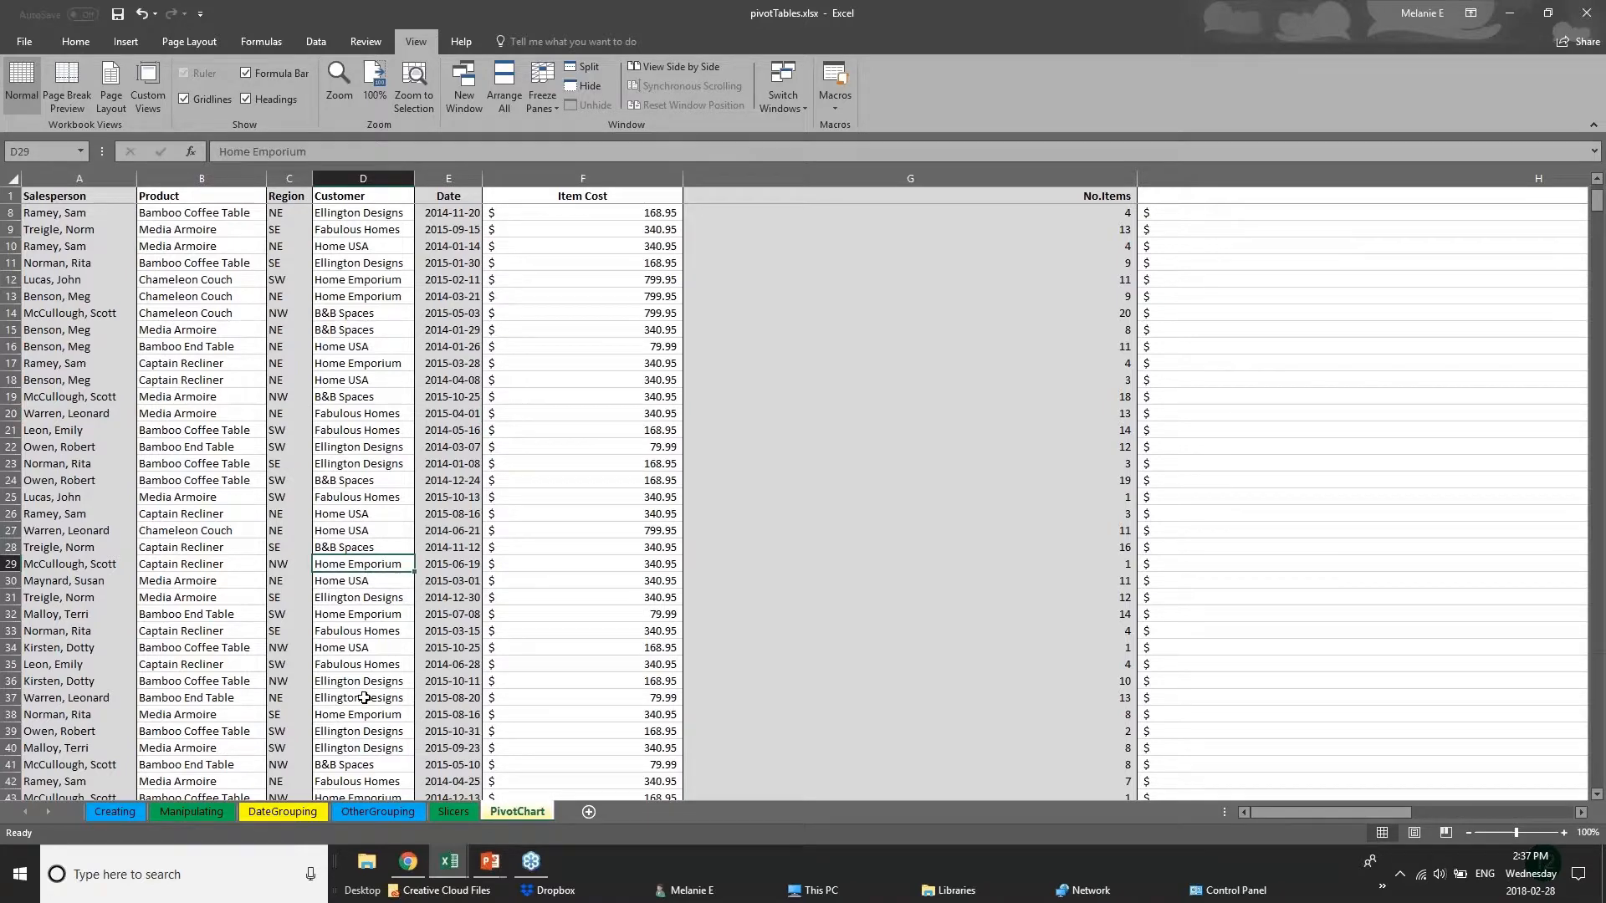
scroll(173, 579, down, 12)
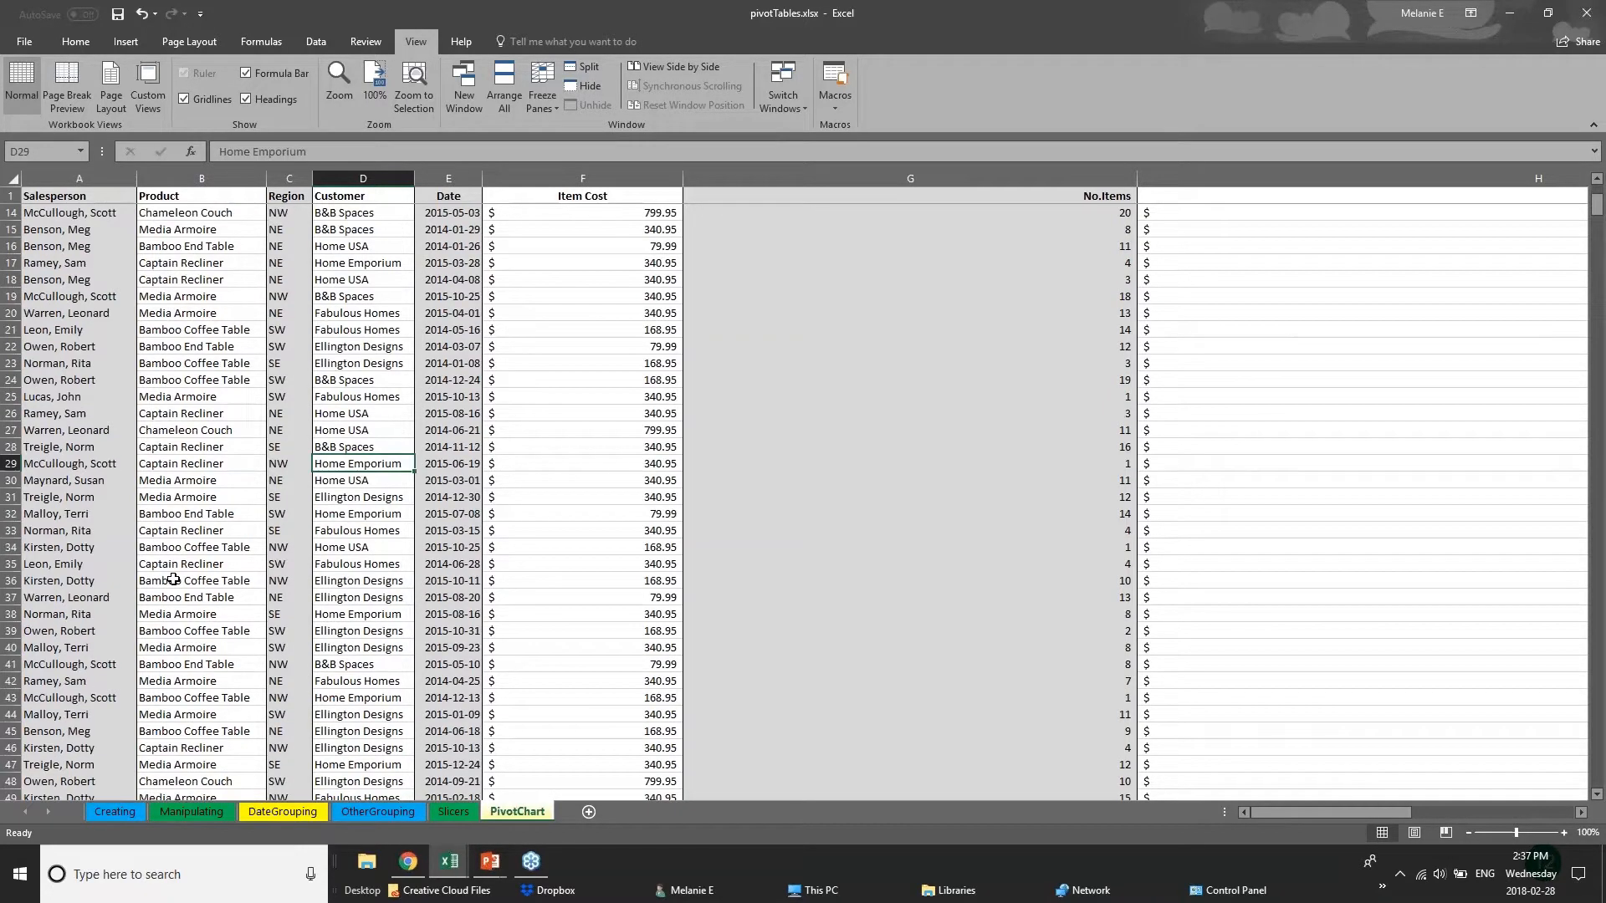
scroll(173, 580, down, 2)
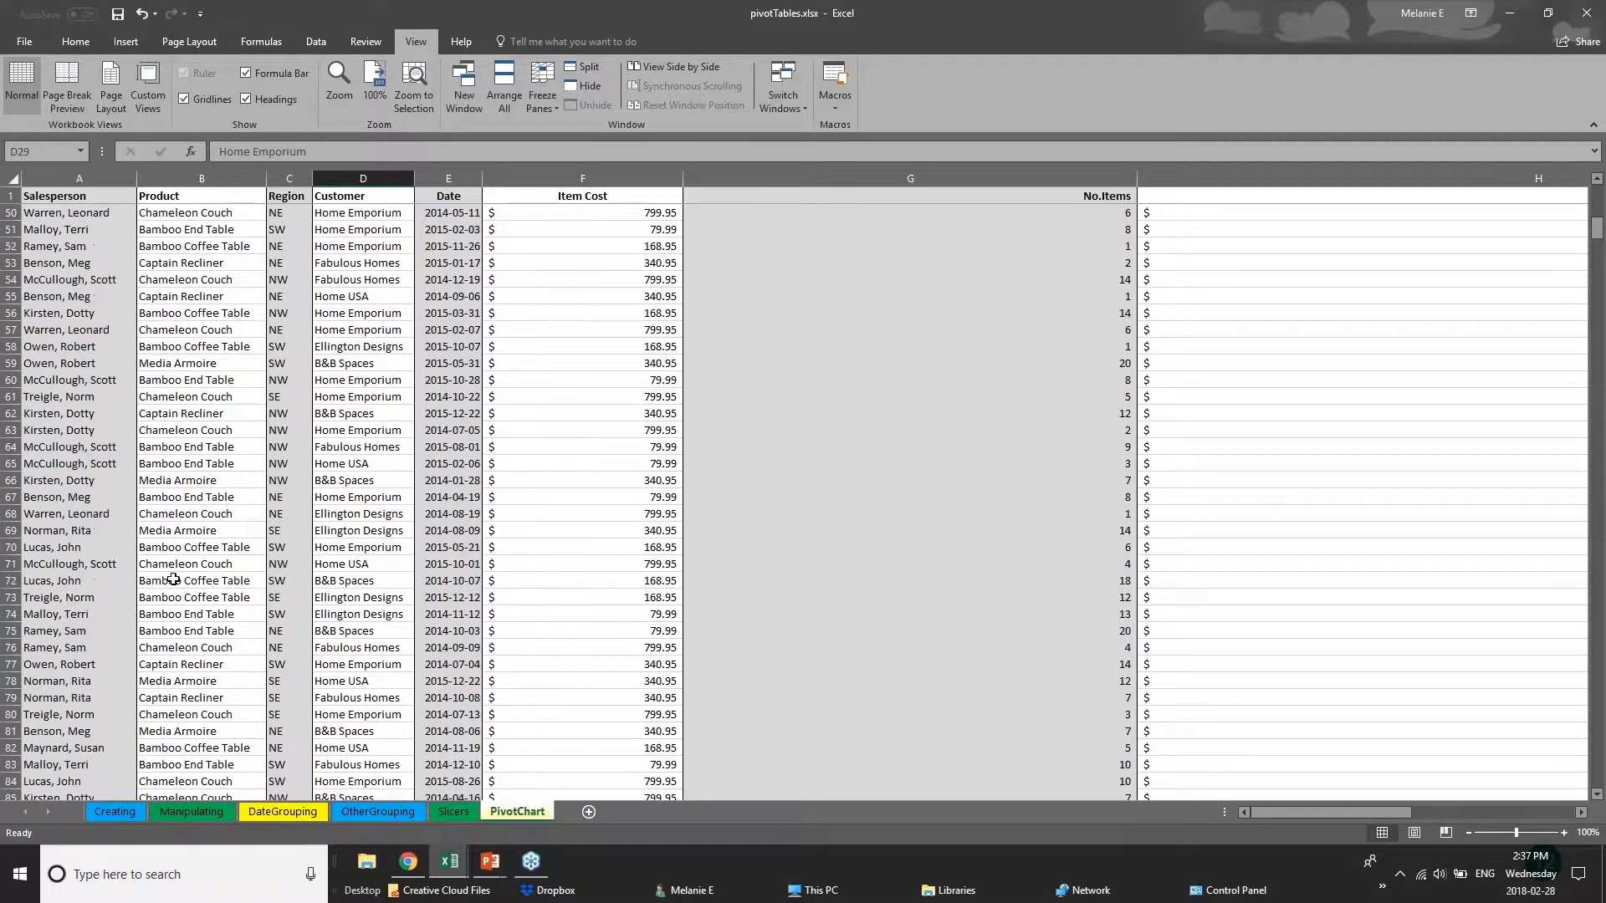
scroll(82, 637, up, 9)
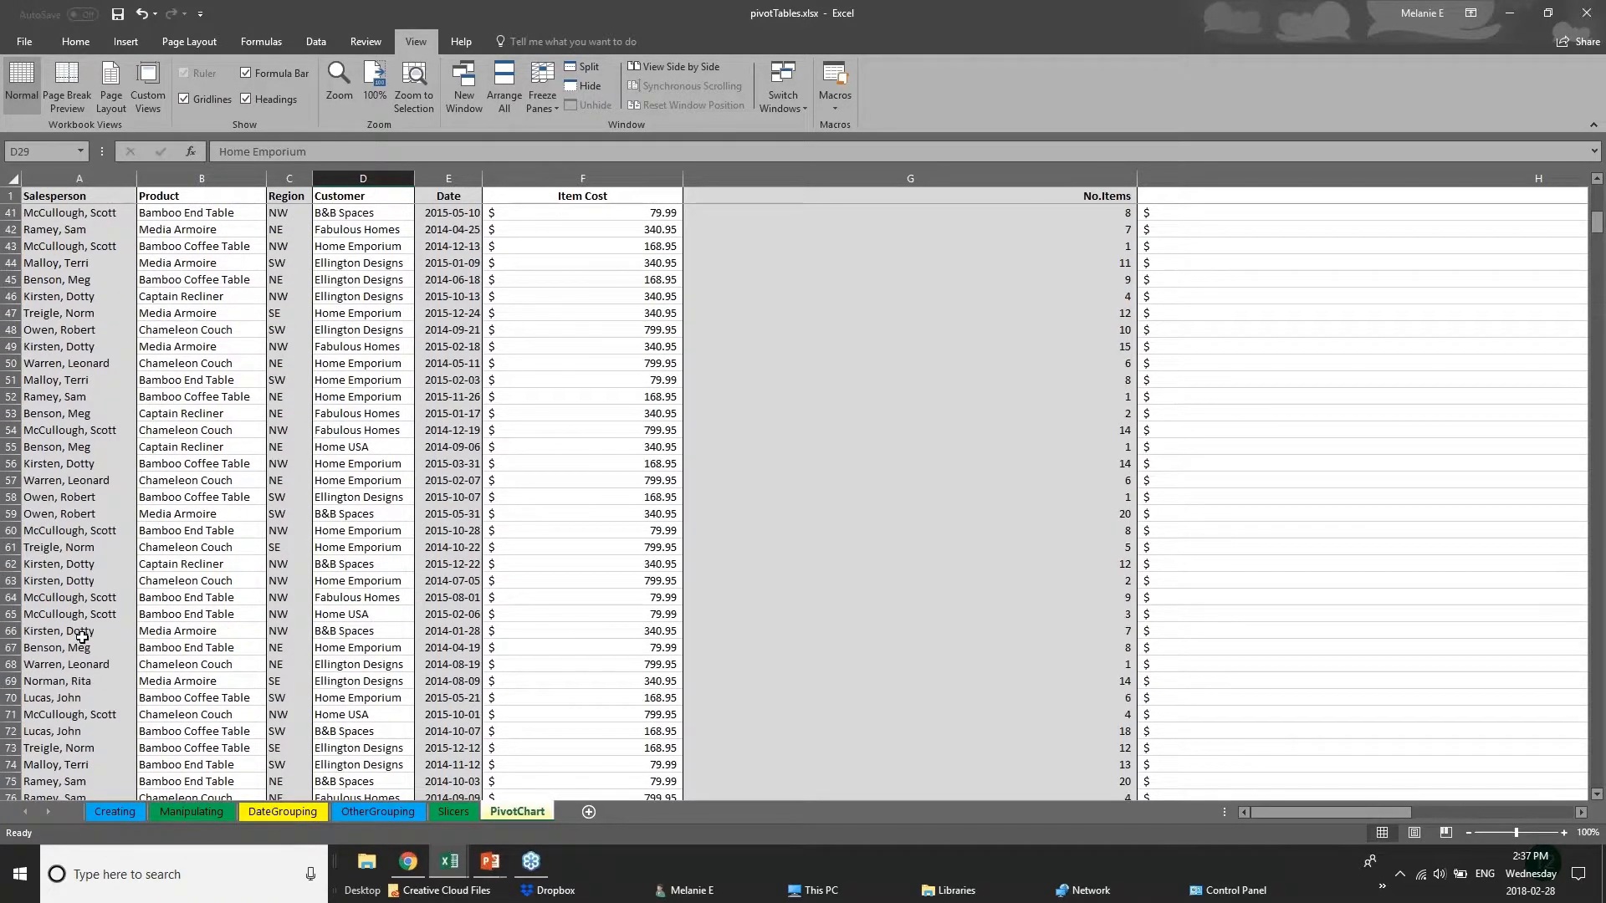
Narrow the Item Cost and No.Items columns so that the Total Cost values fit in the window.
scroll(86, 647, up, 2)
drag(682, 178, 597, 178)
drag(1052, 178, 735, 165)
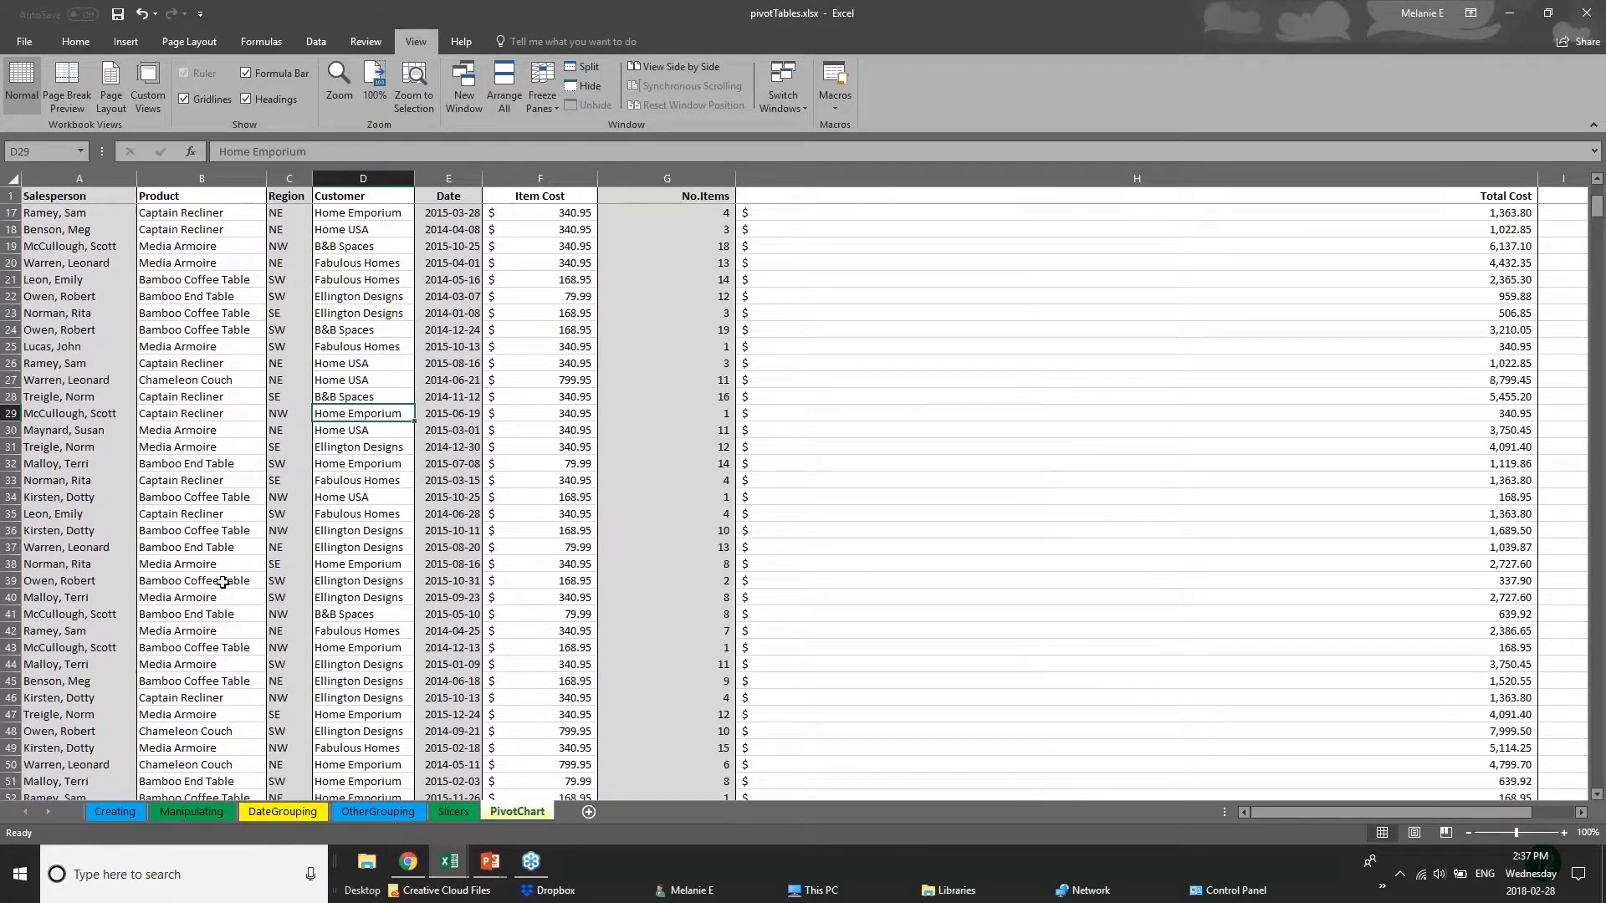
Split the sheet window with row 110 selected and look through the records beneath the header row.
scroll(139, 666, down, 20)
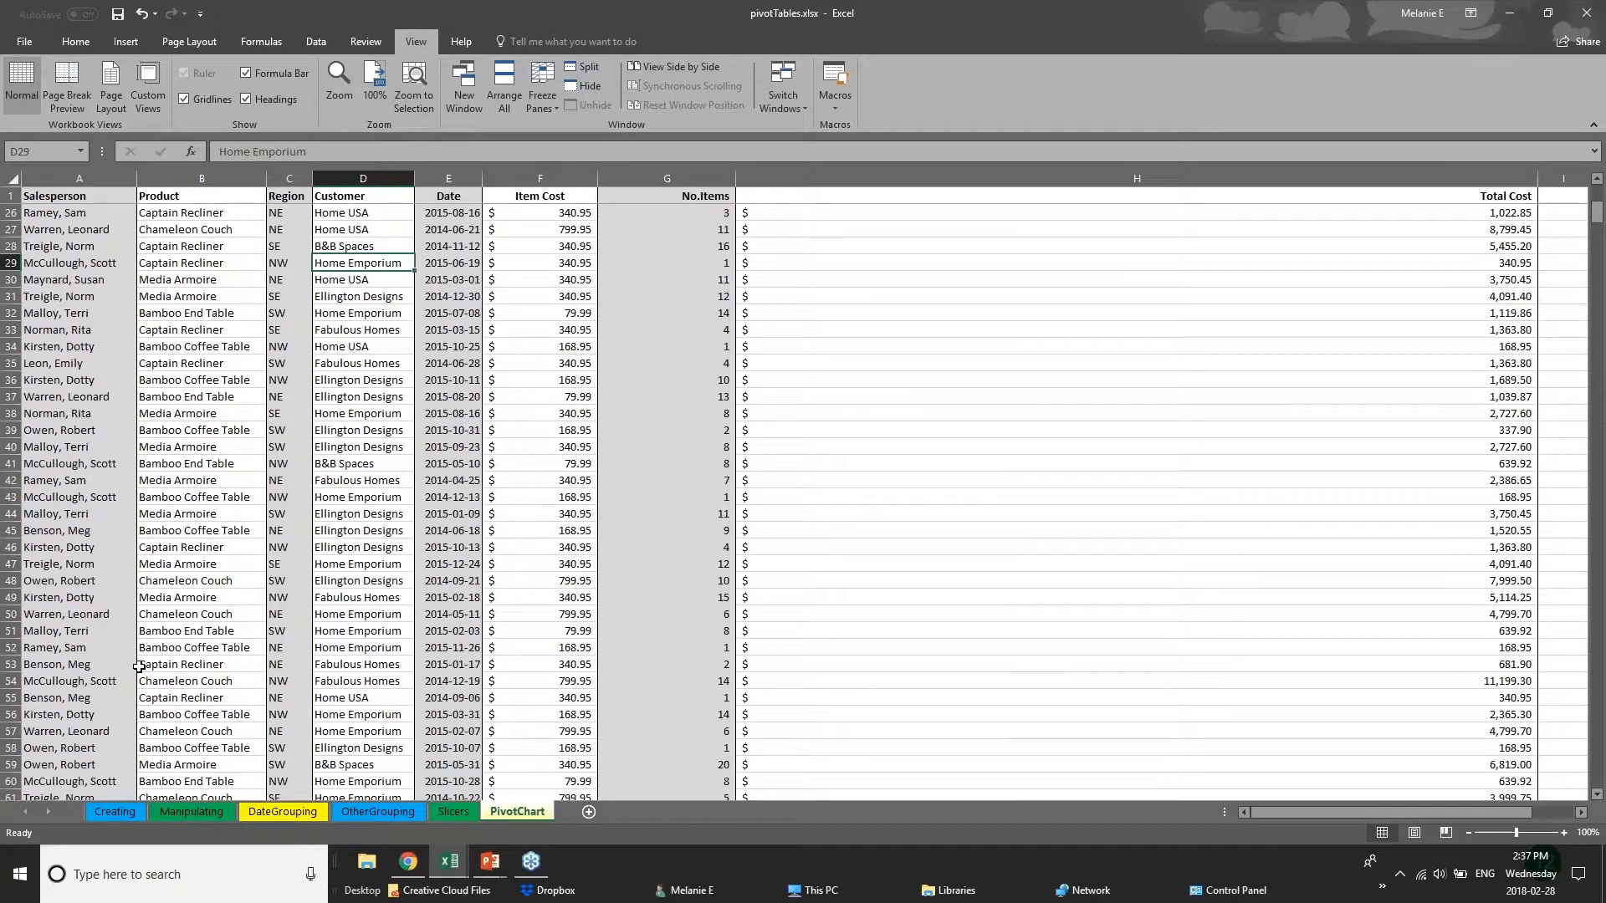
scroll(159, 732, down, 2)
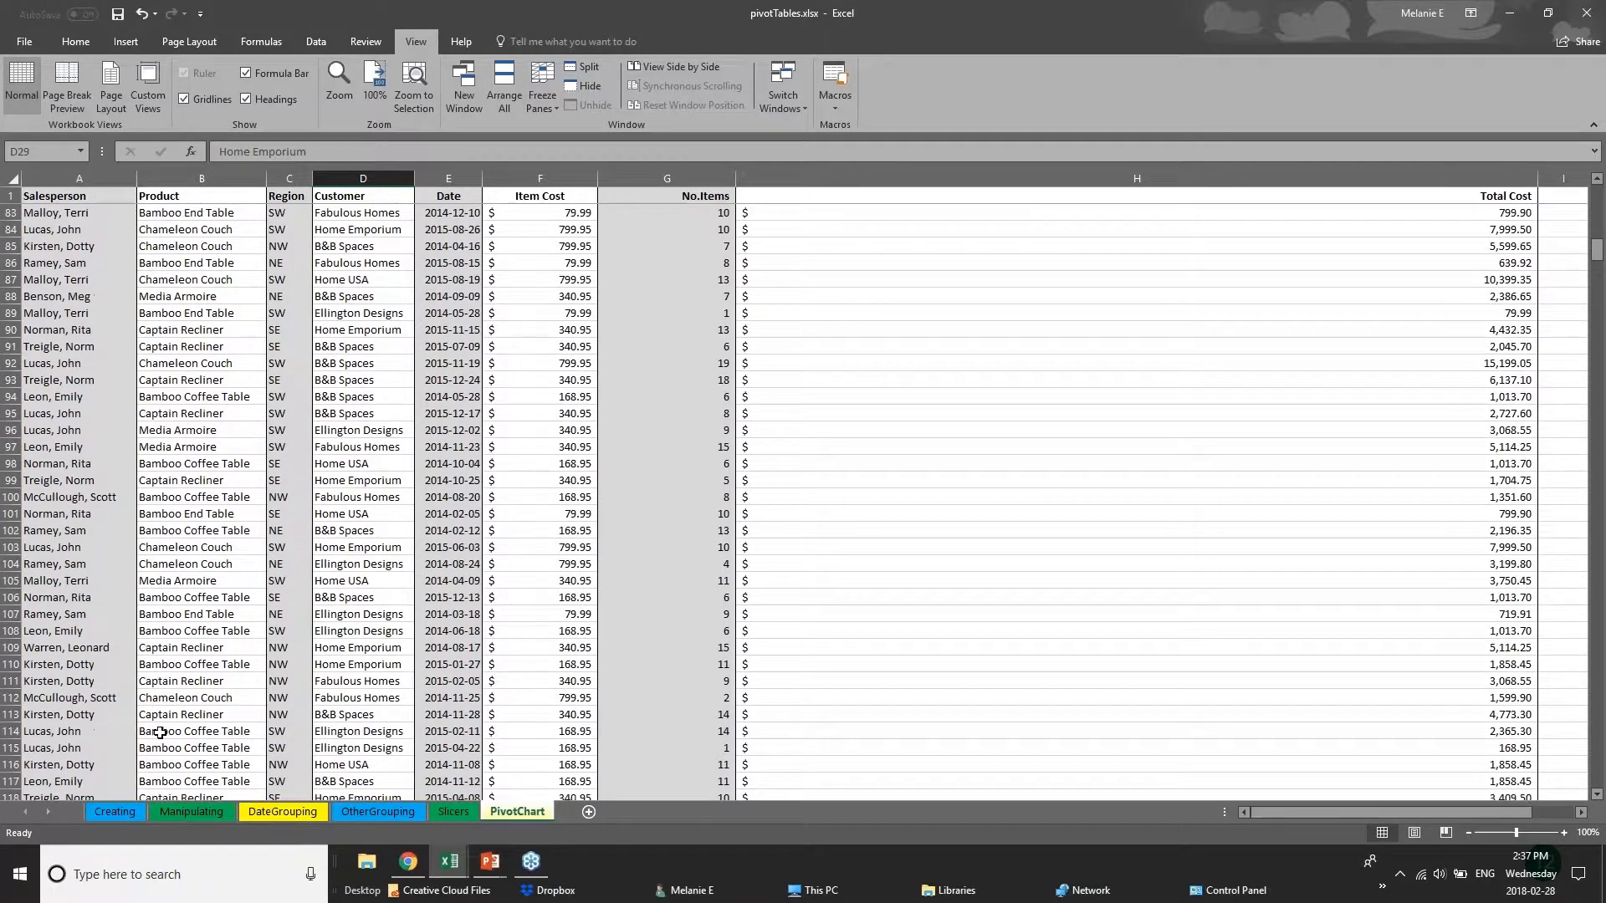
click(11, 614)
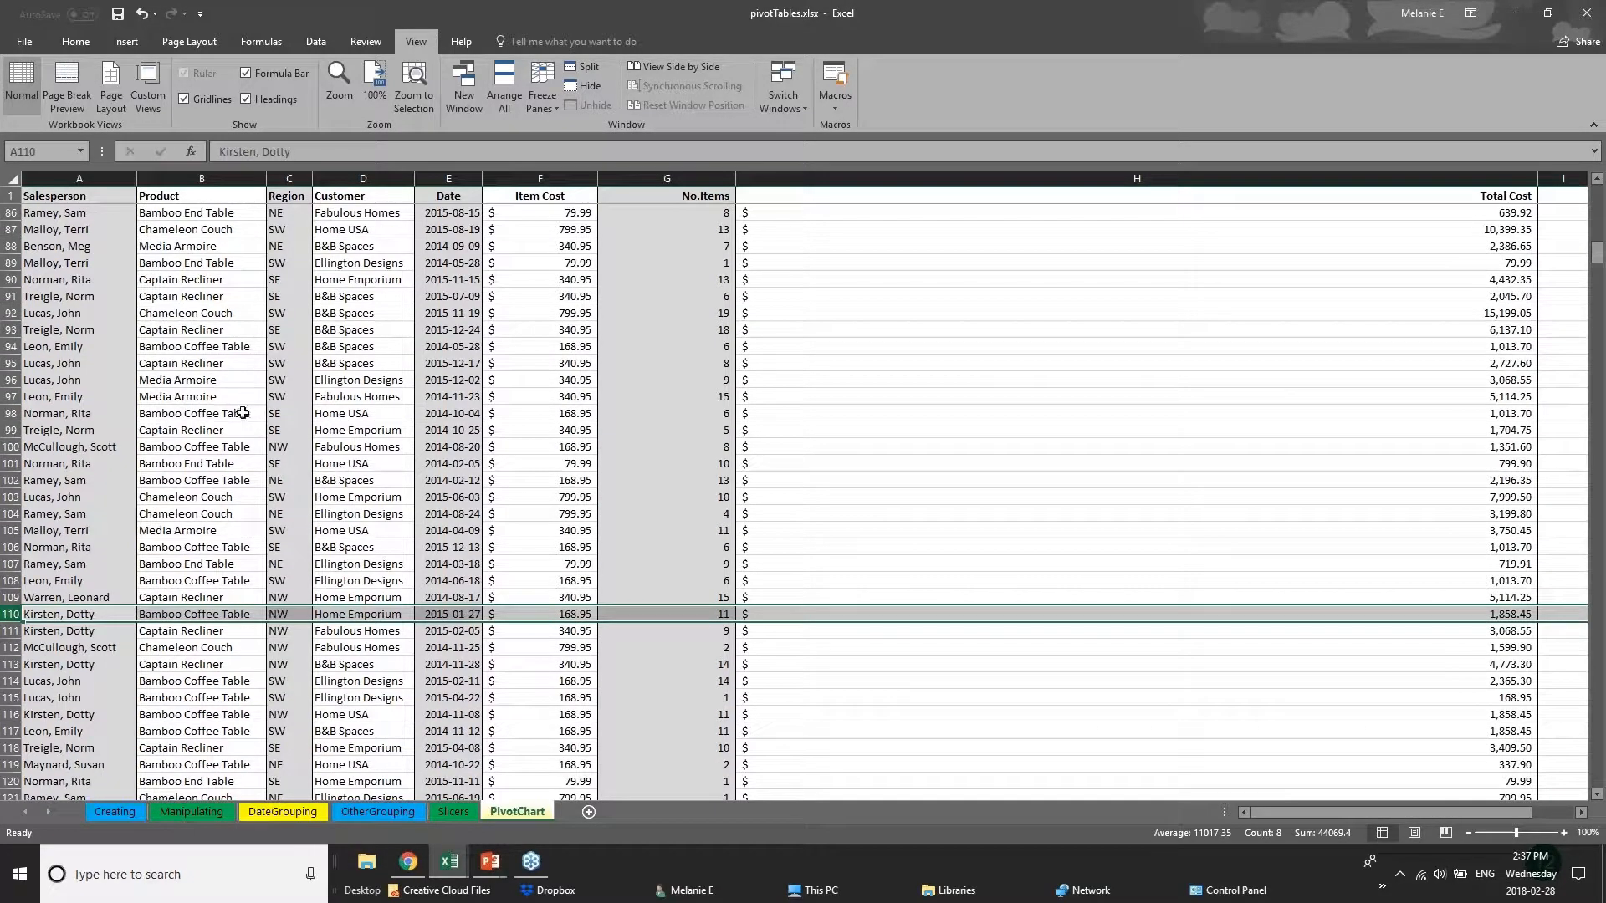
click(573, 72)
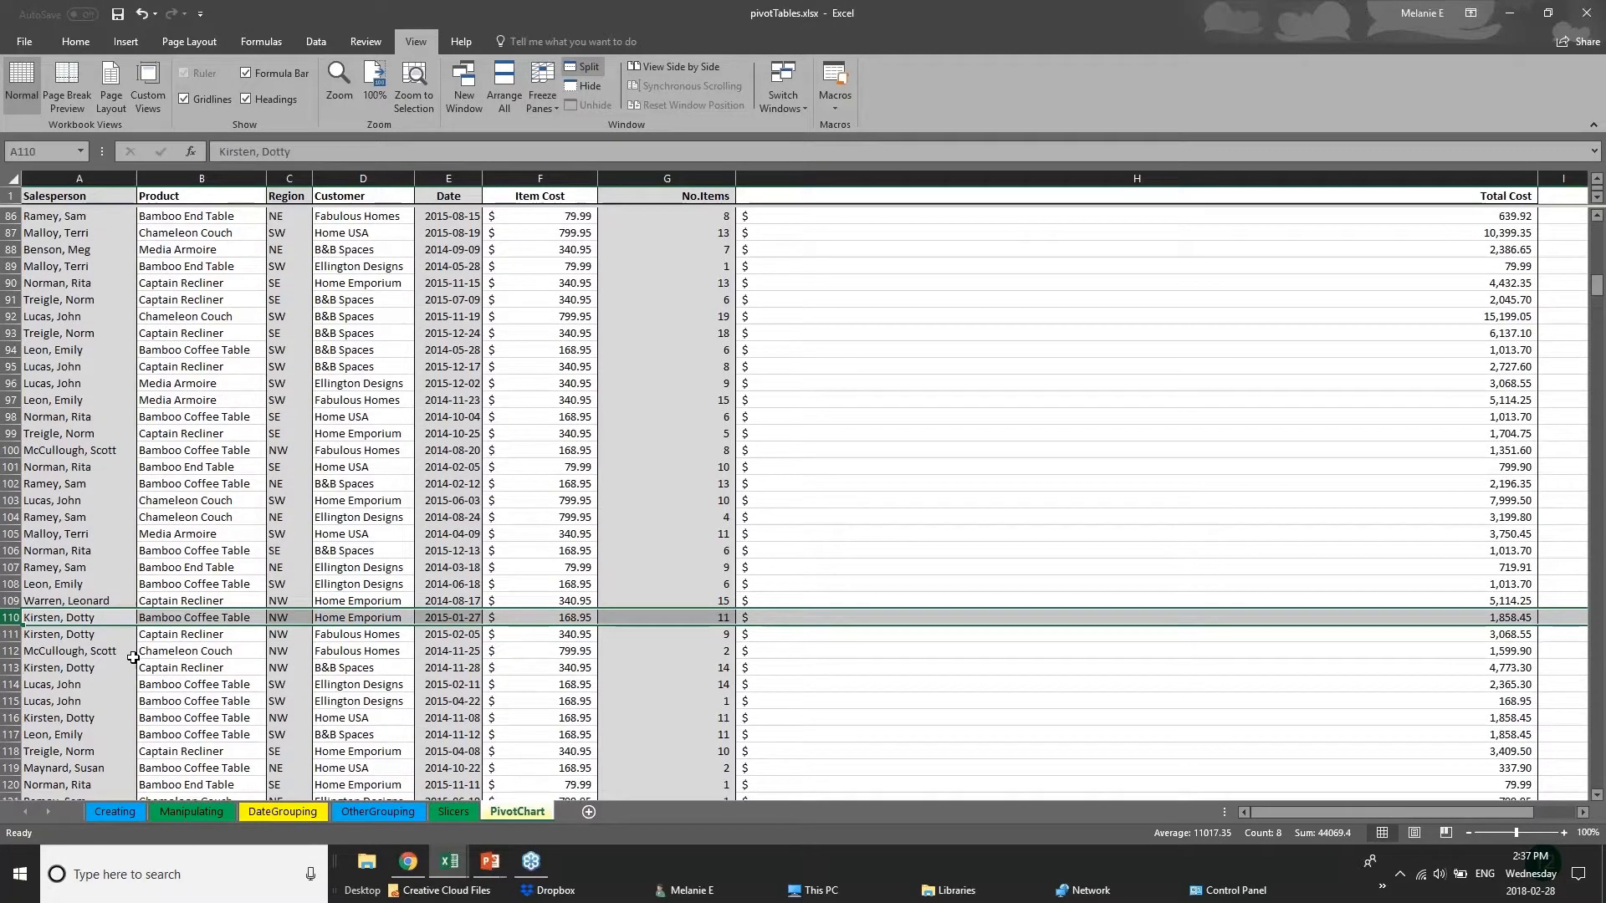
click(694, 549)
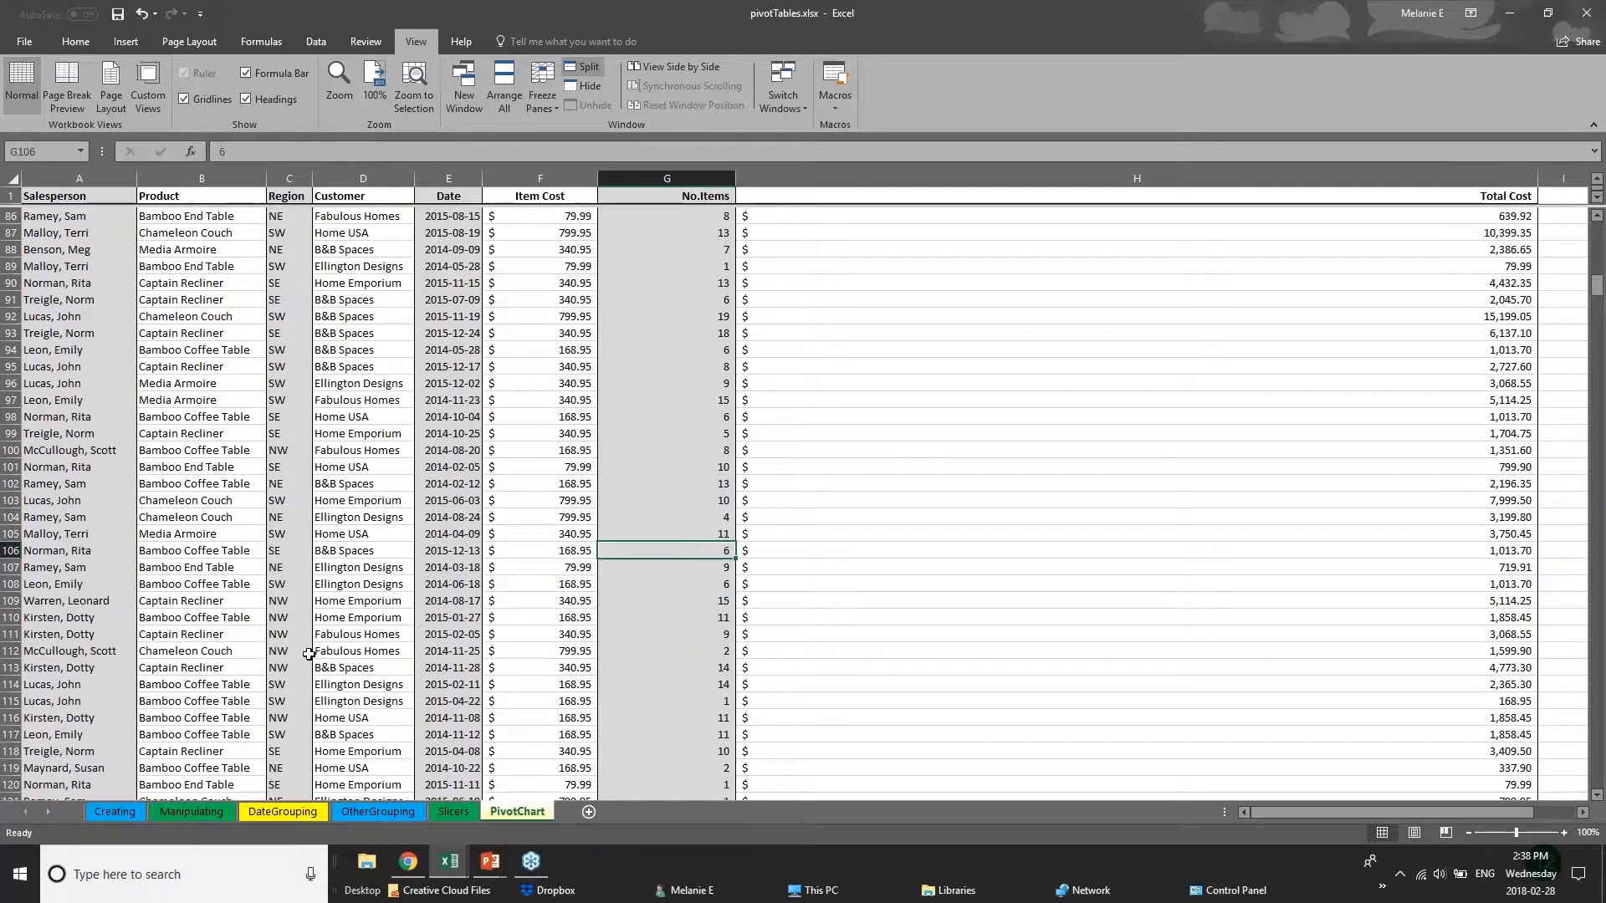
scroll(309, 653, down, 1)
scroll(308, 653, down, 7)
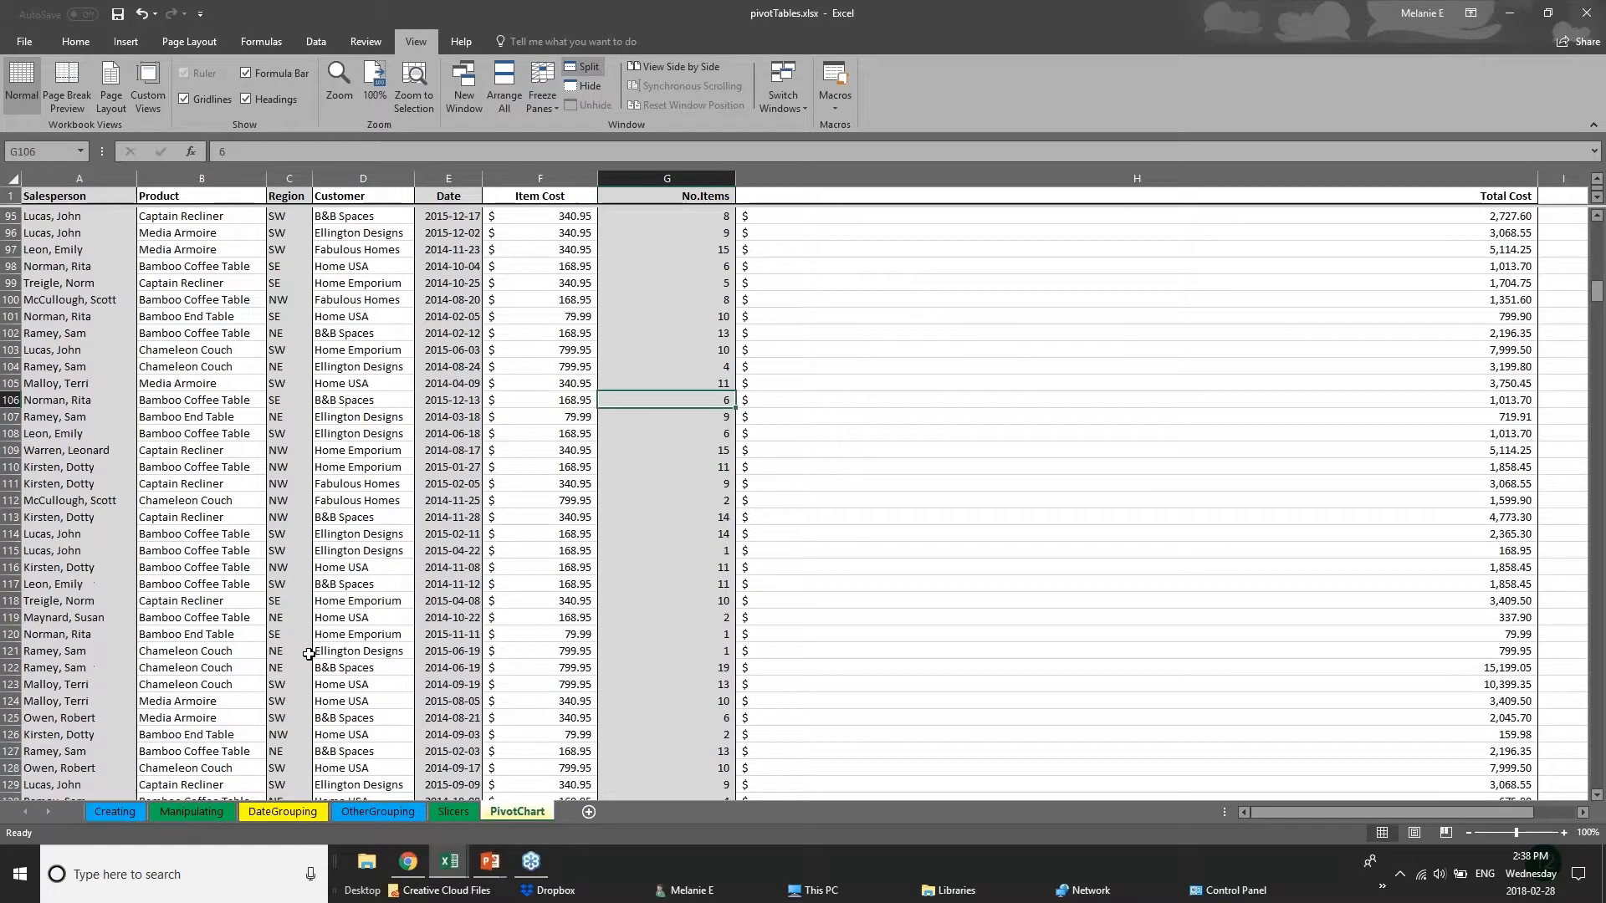
scroll(309, 654, up, 7)
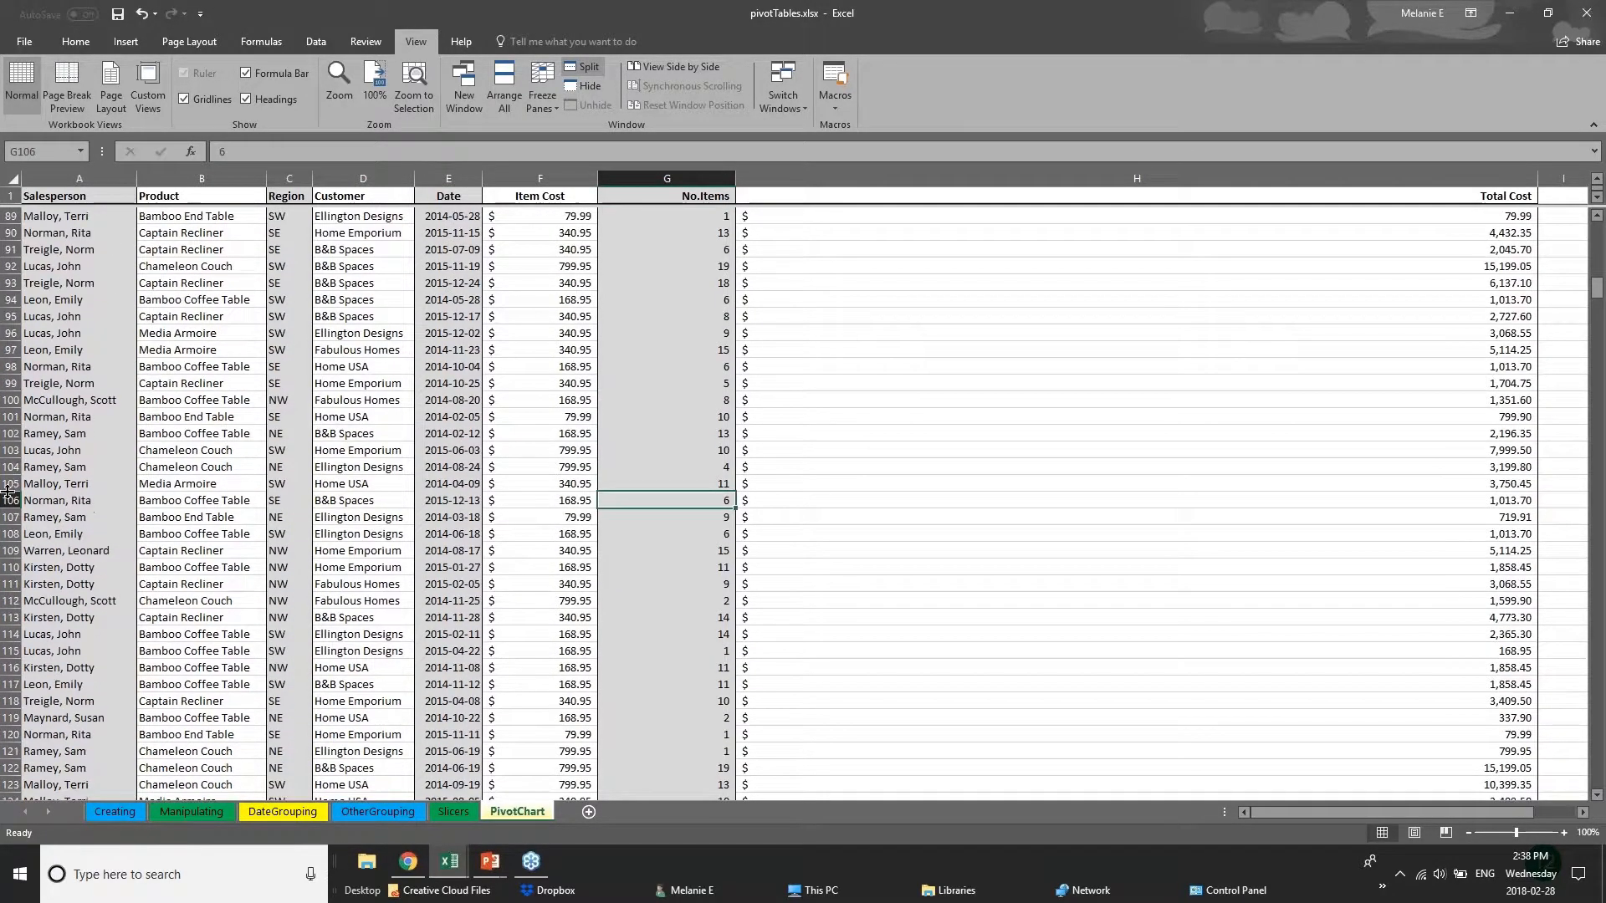
Select row 106 and redo the split, dividing the sheet into four panes between rows 18 and 19 and columns G and H.
click(10, 500)
click(584, 69)
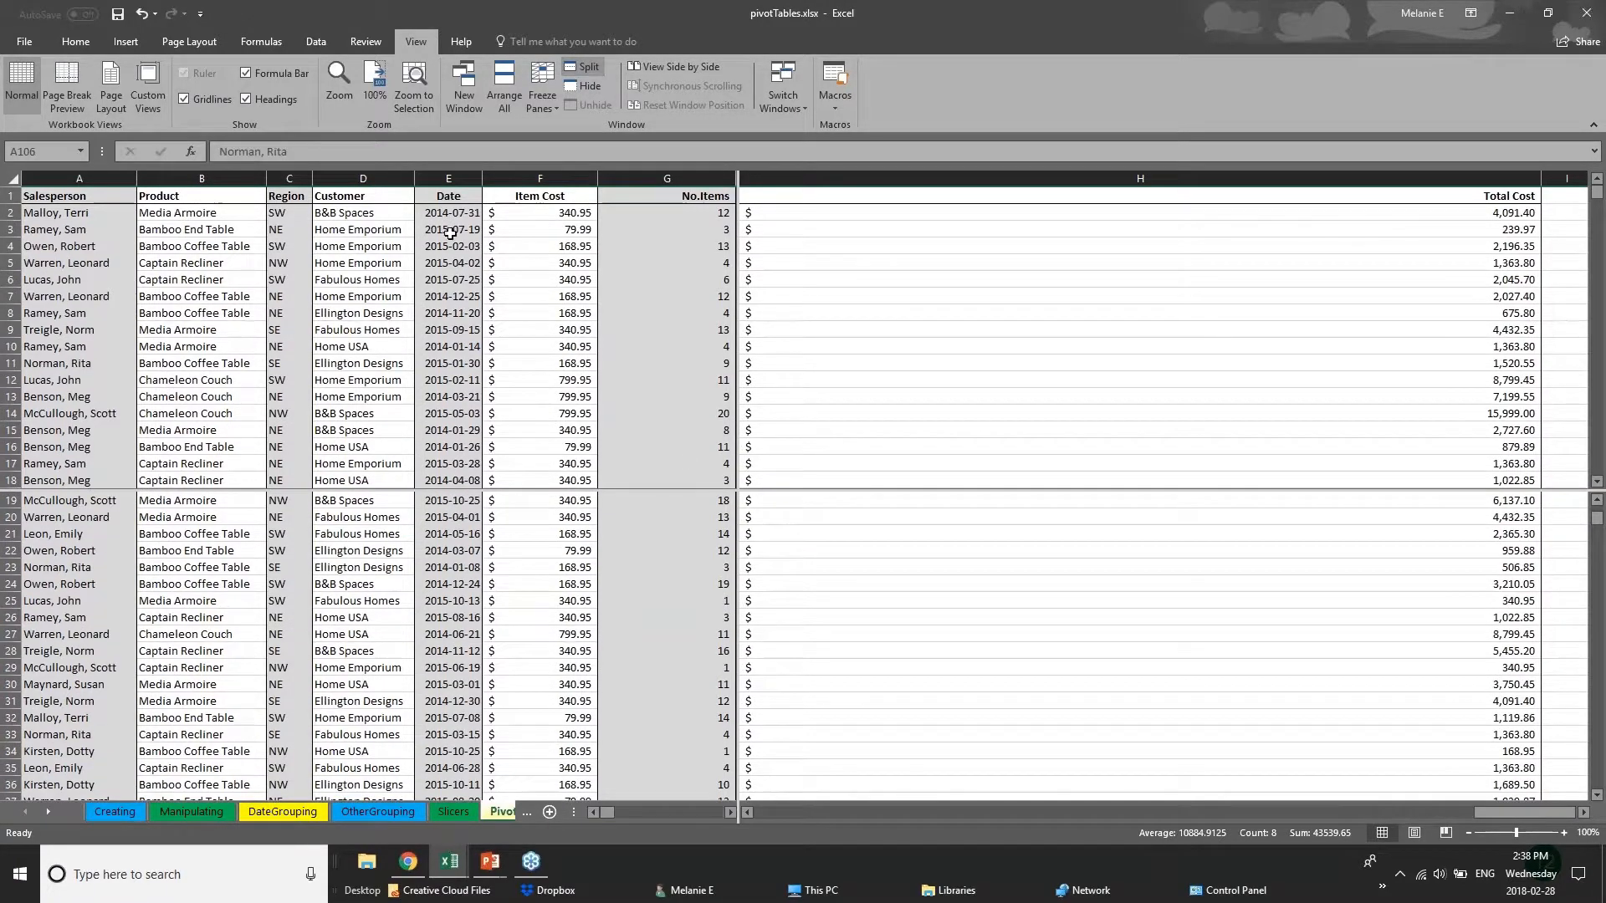
Review the available Freeze Panes options with cell G19 selected, leaving the four-pane split as it is.
click(692, 497)
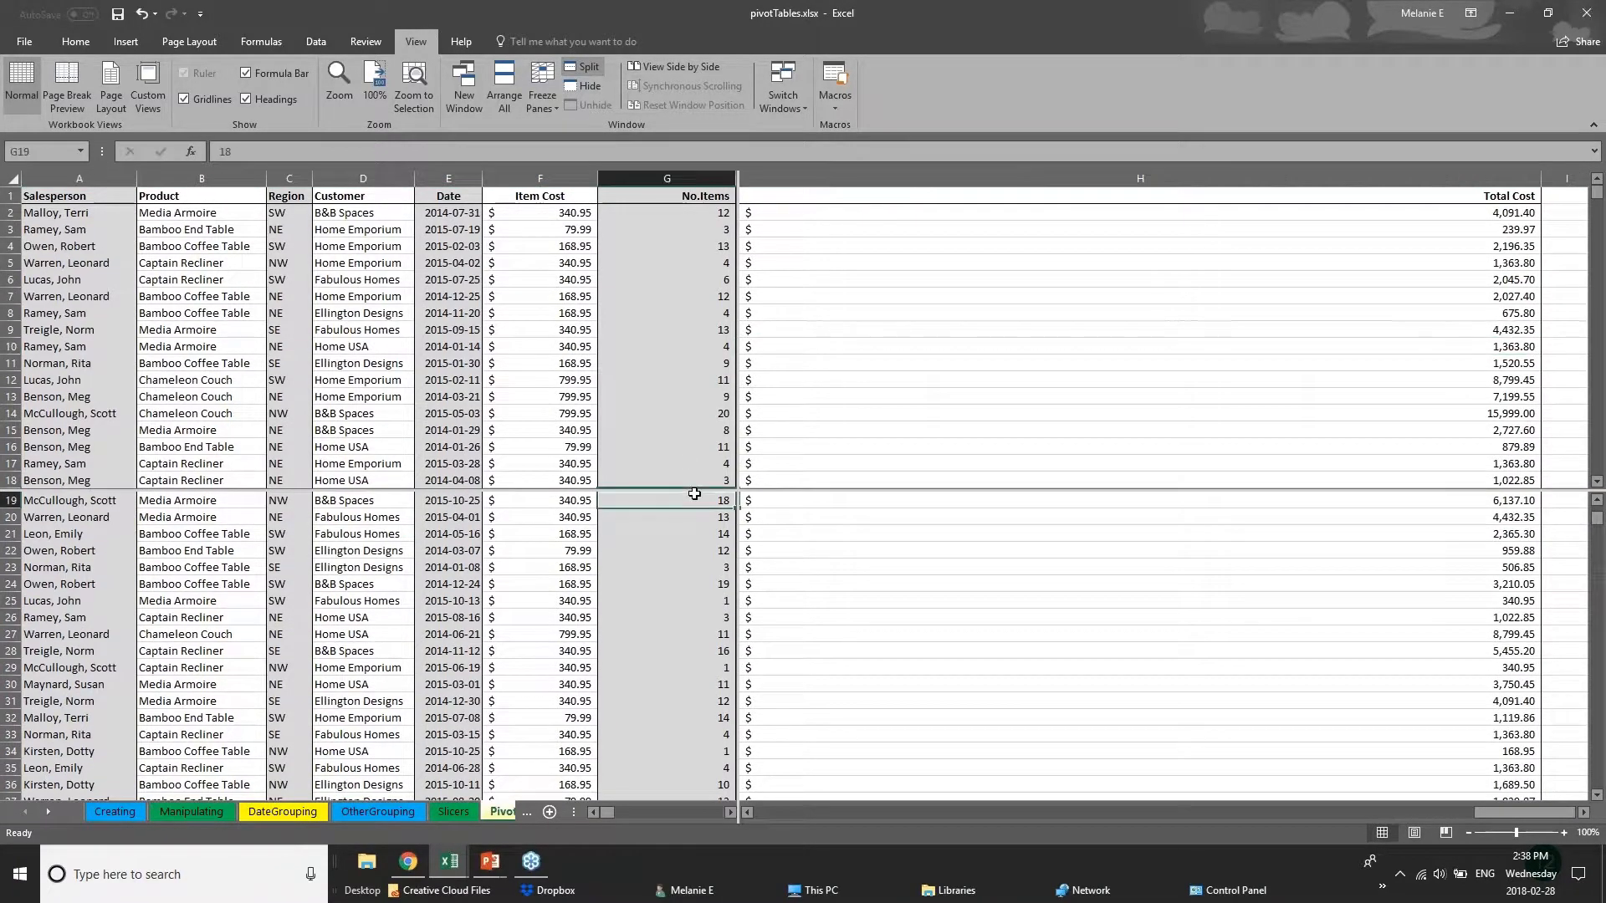
click(543, 92)
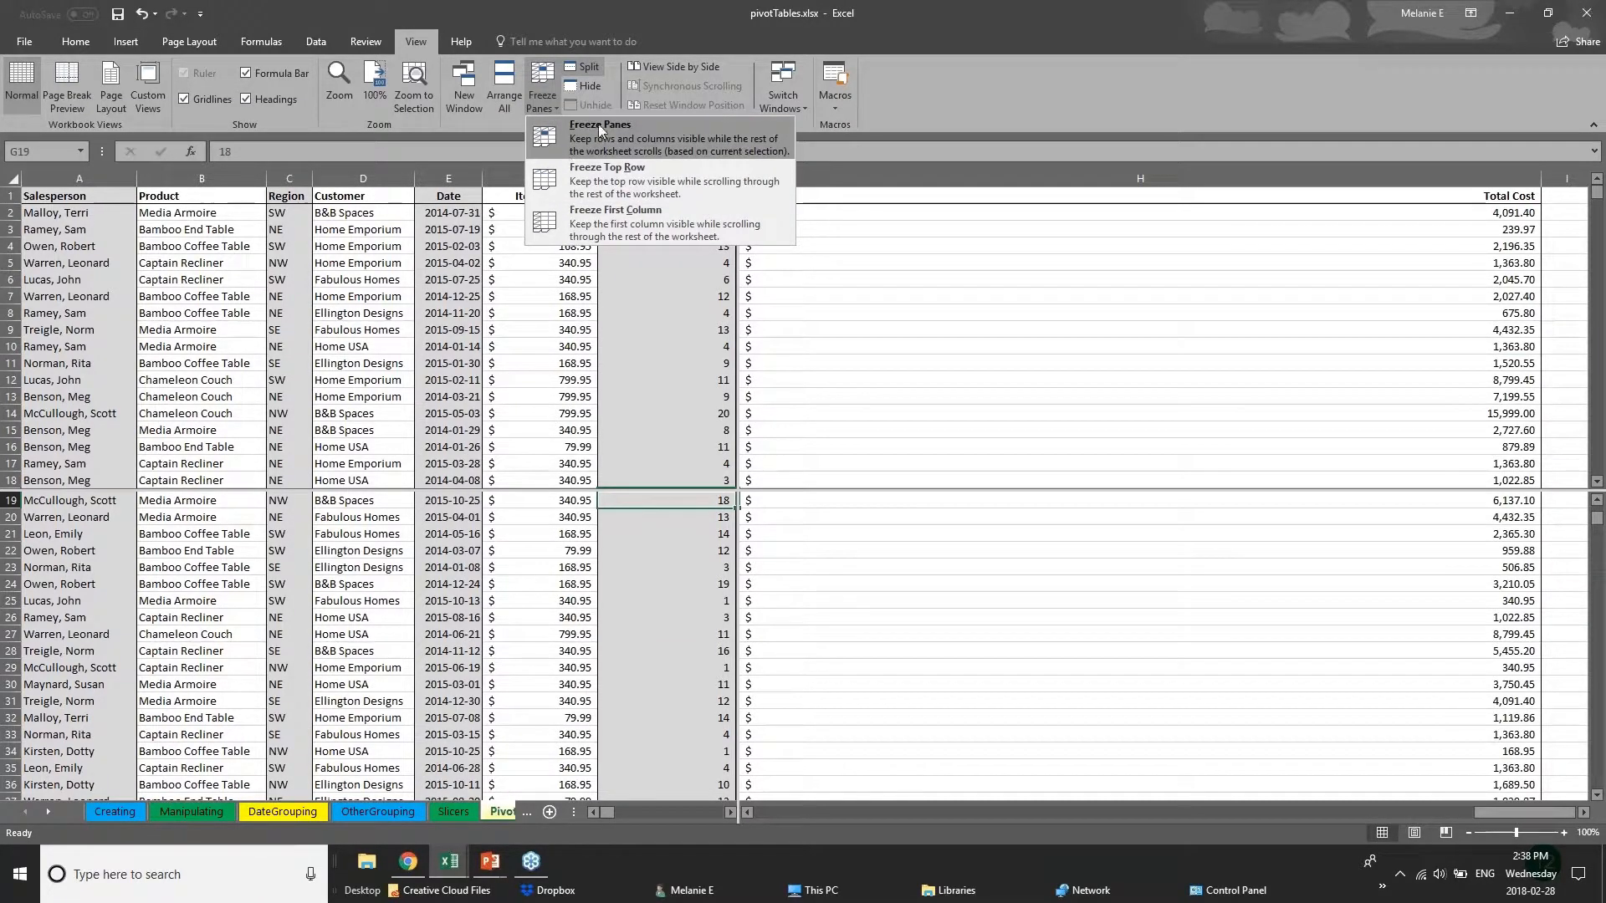
click(895, 219)
Look through the sales records in the lower panes to see how they move independently of the upper panes.
scroll(664, 653, up, 6)
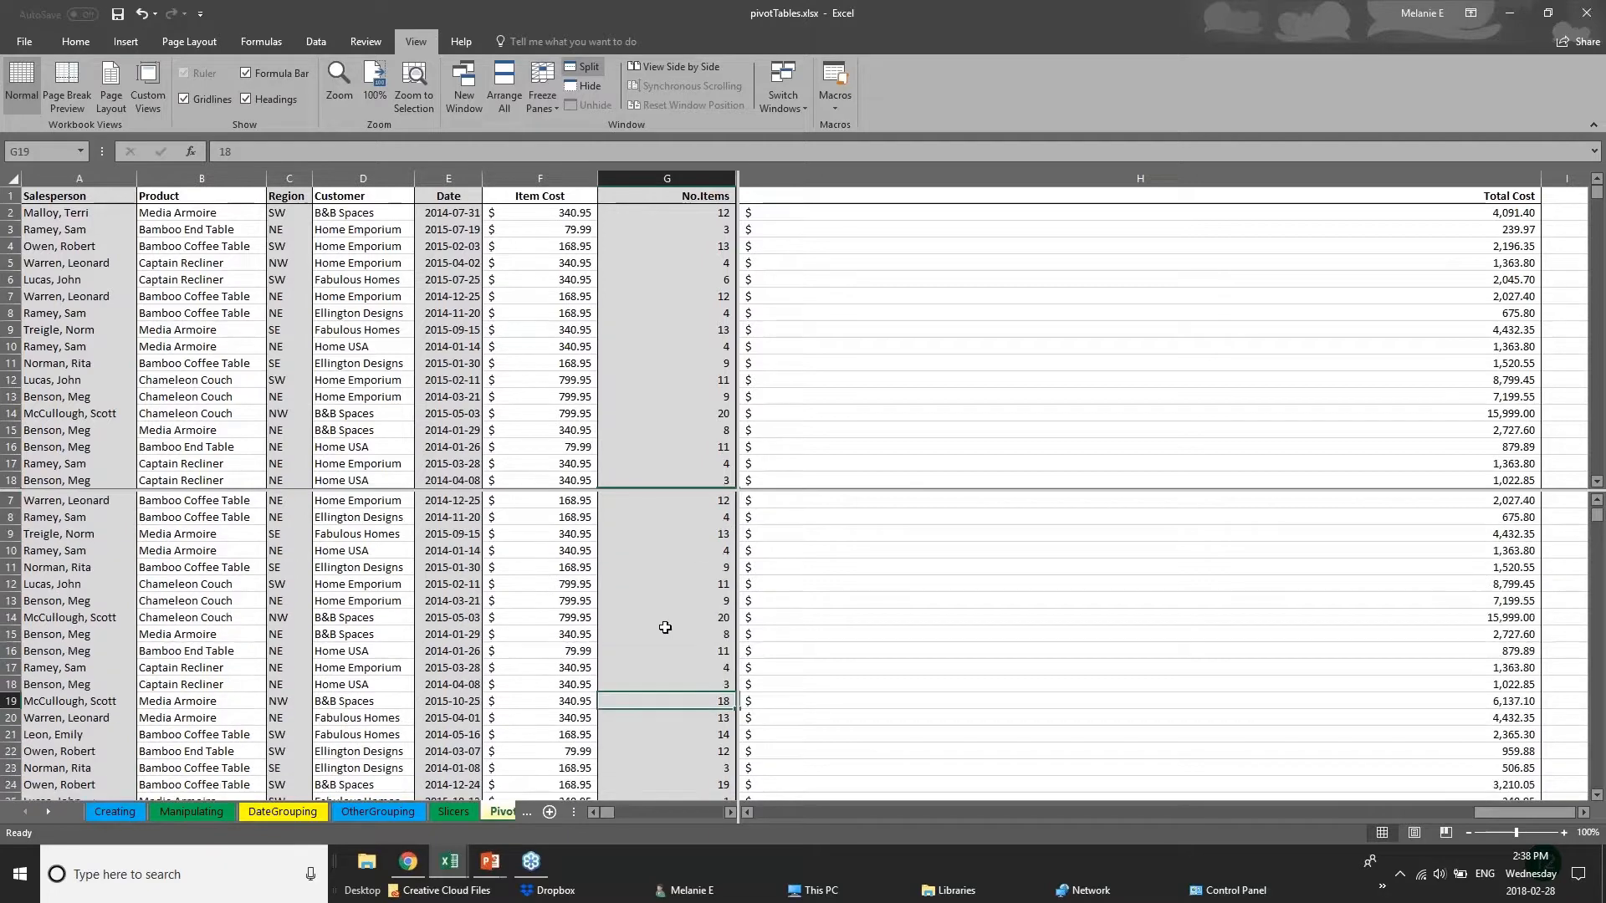
scroll(664, 670, down, 7)
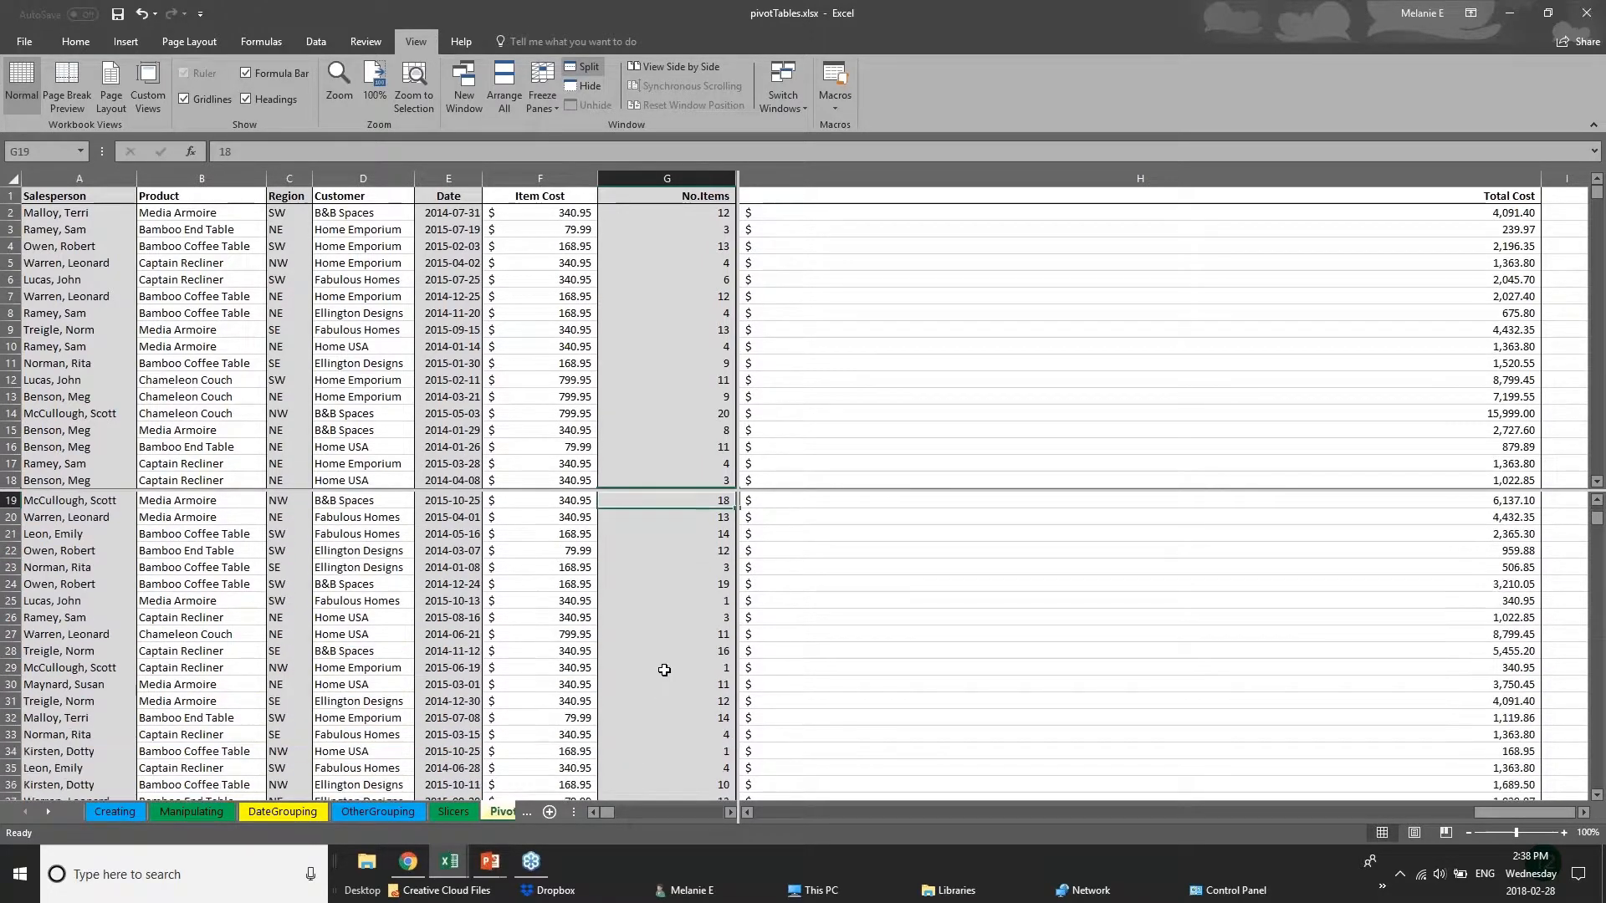
scroll(664, 670, up, 7)
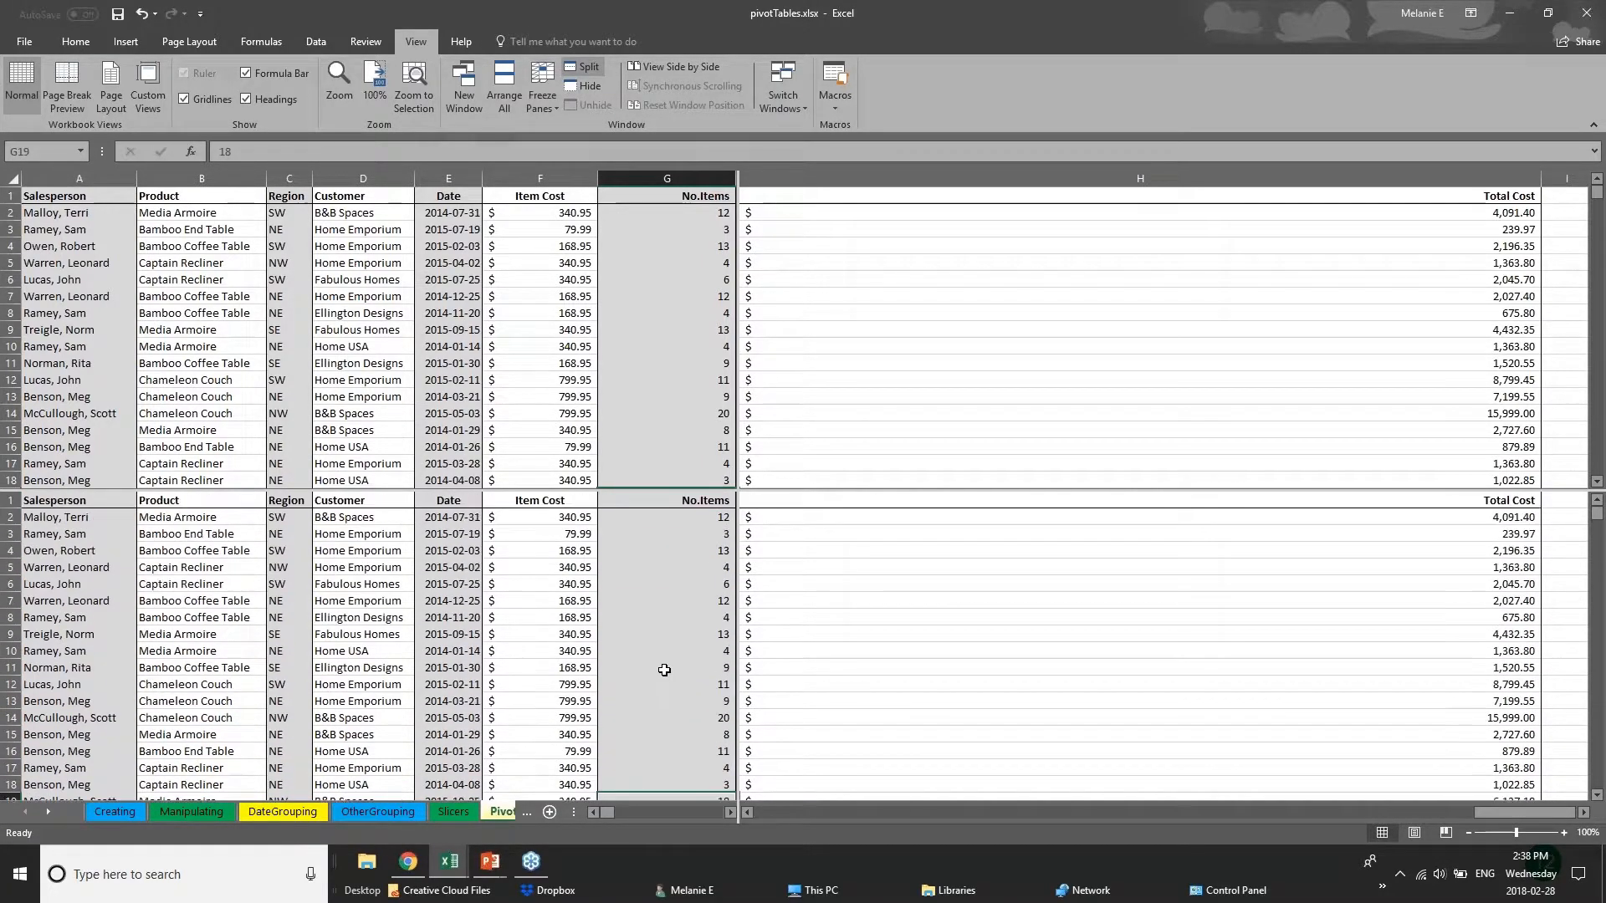
scroll(664, 670, down, 13)
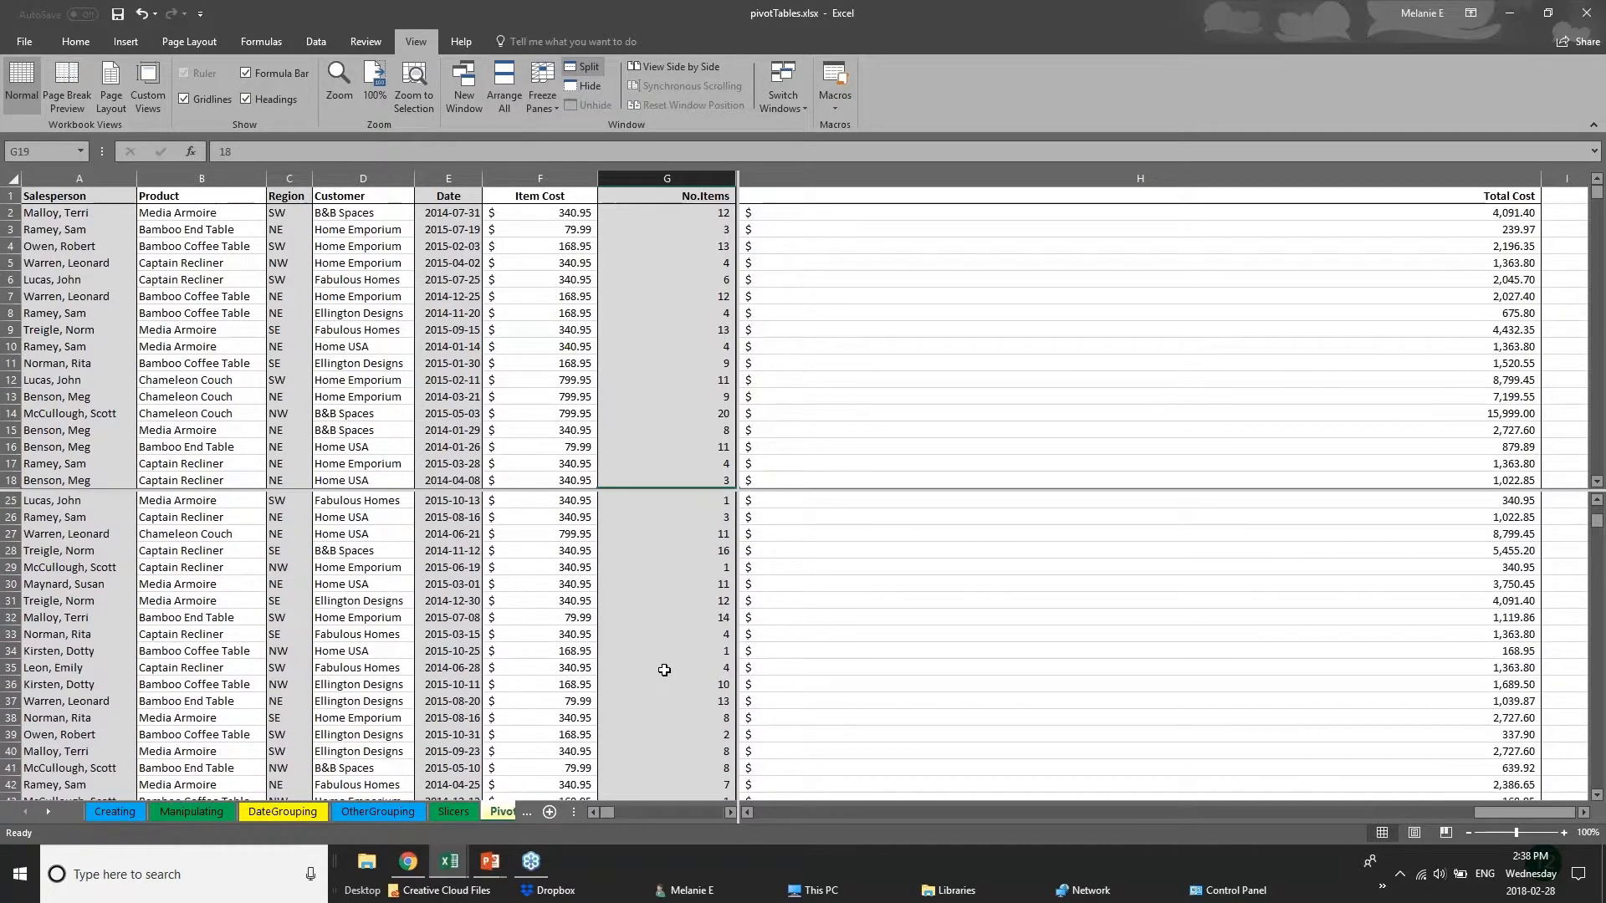
scroll(664, 670, down, 20)
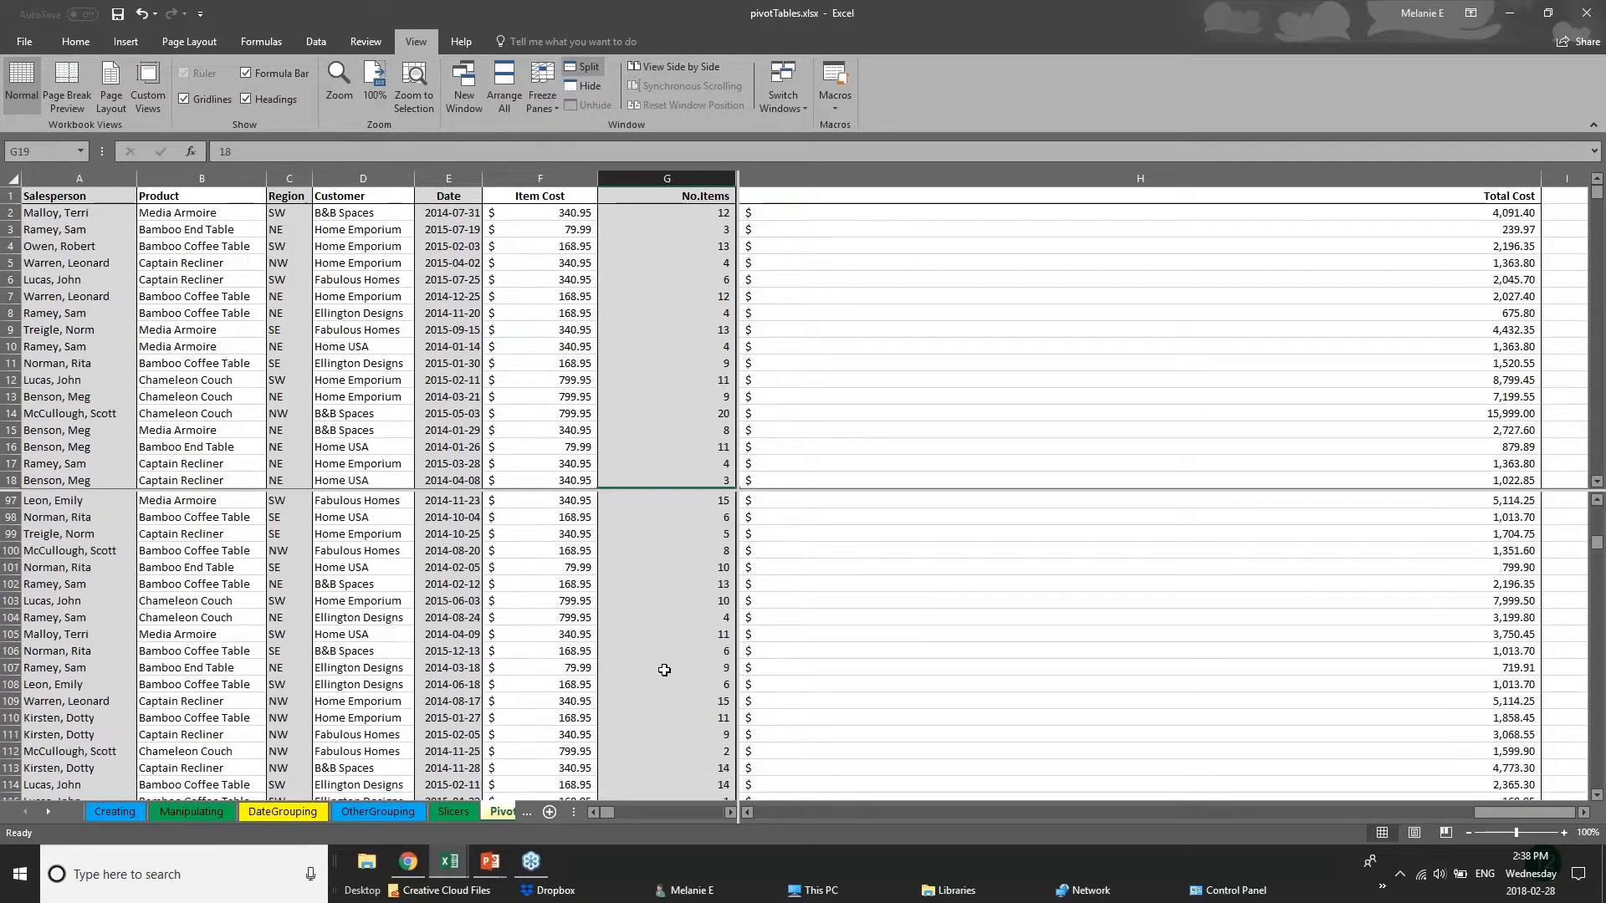
scroll(664, 669, up, 4)
Look through the records in the upper panes, and select the Salesperson cell in row 97 of the lower pane.
click(634, 312)
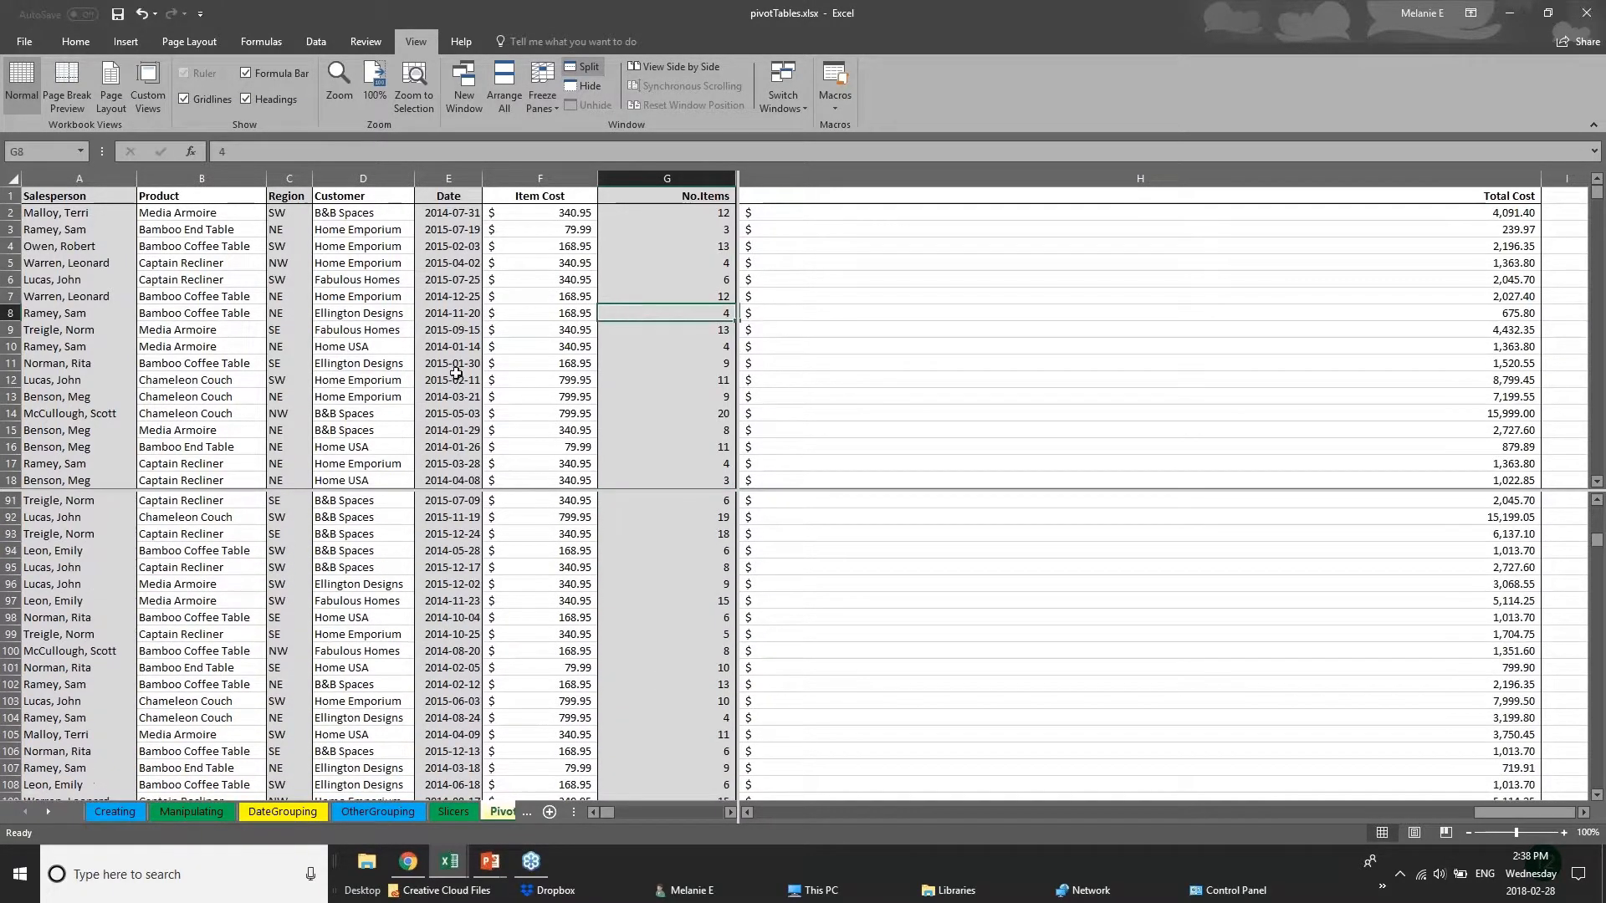
click(455, 373)
scroll(456, 373, down, 15)
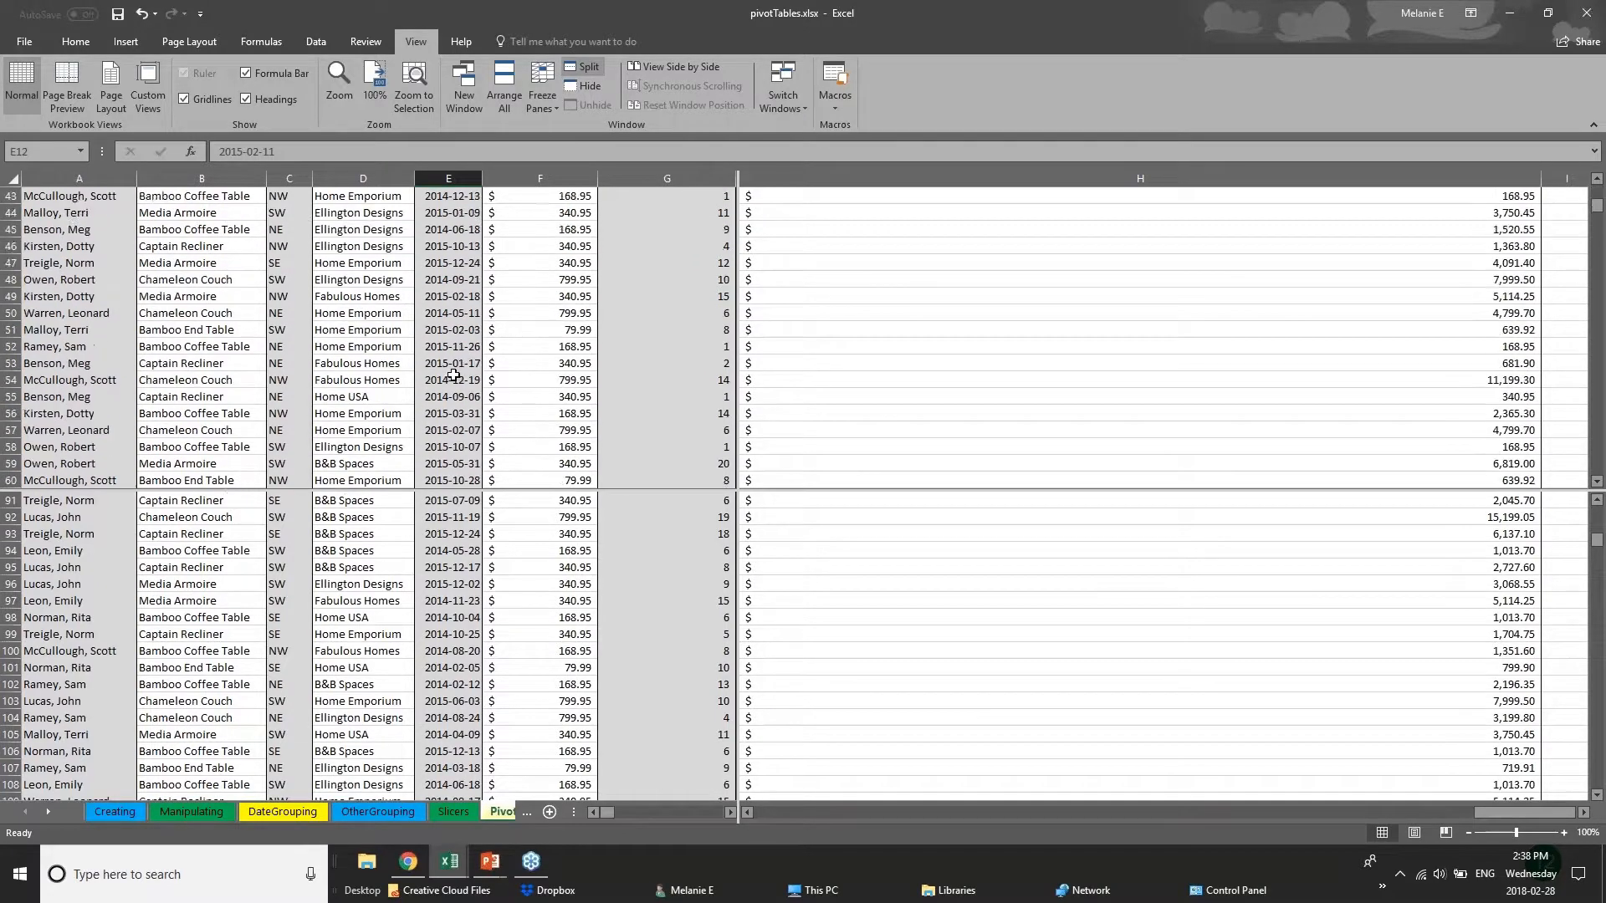
click(289, 329)
click(30, 341)
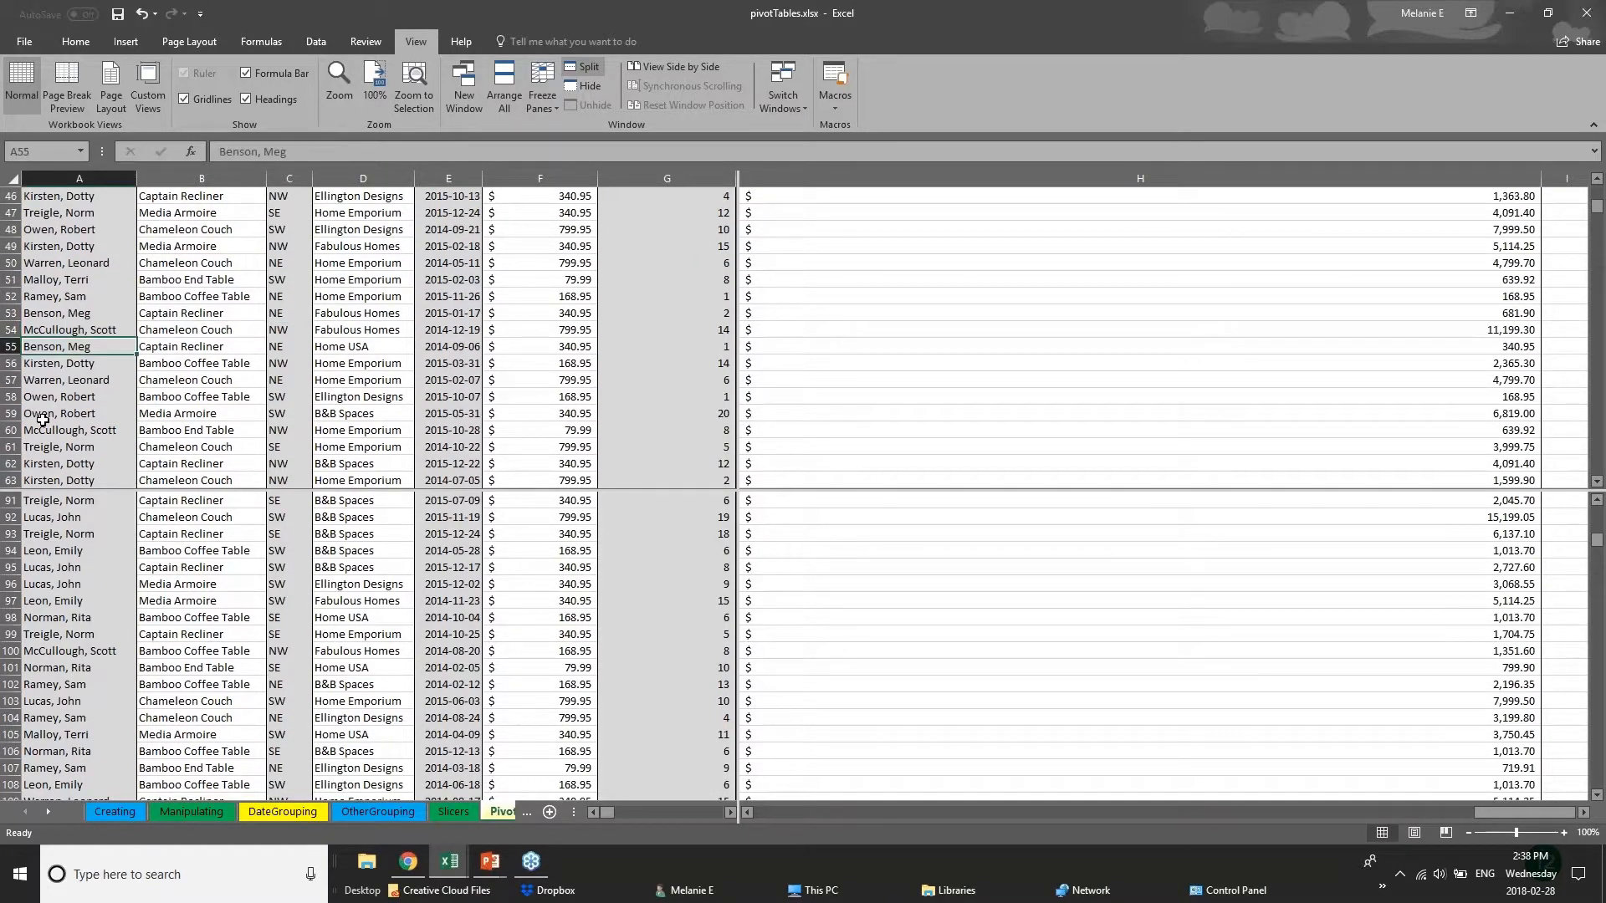
scroll(99, 418, up, 4)
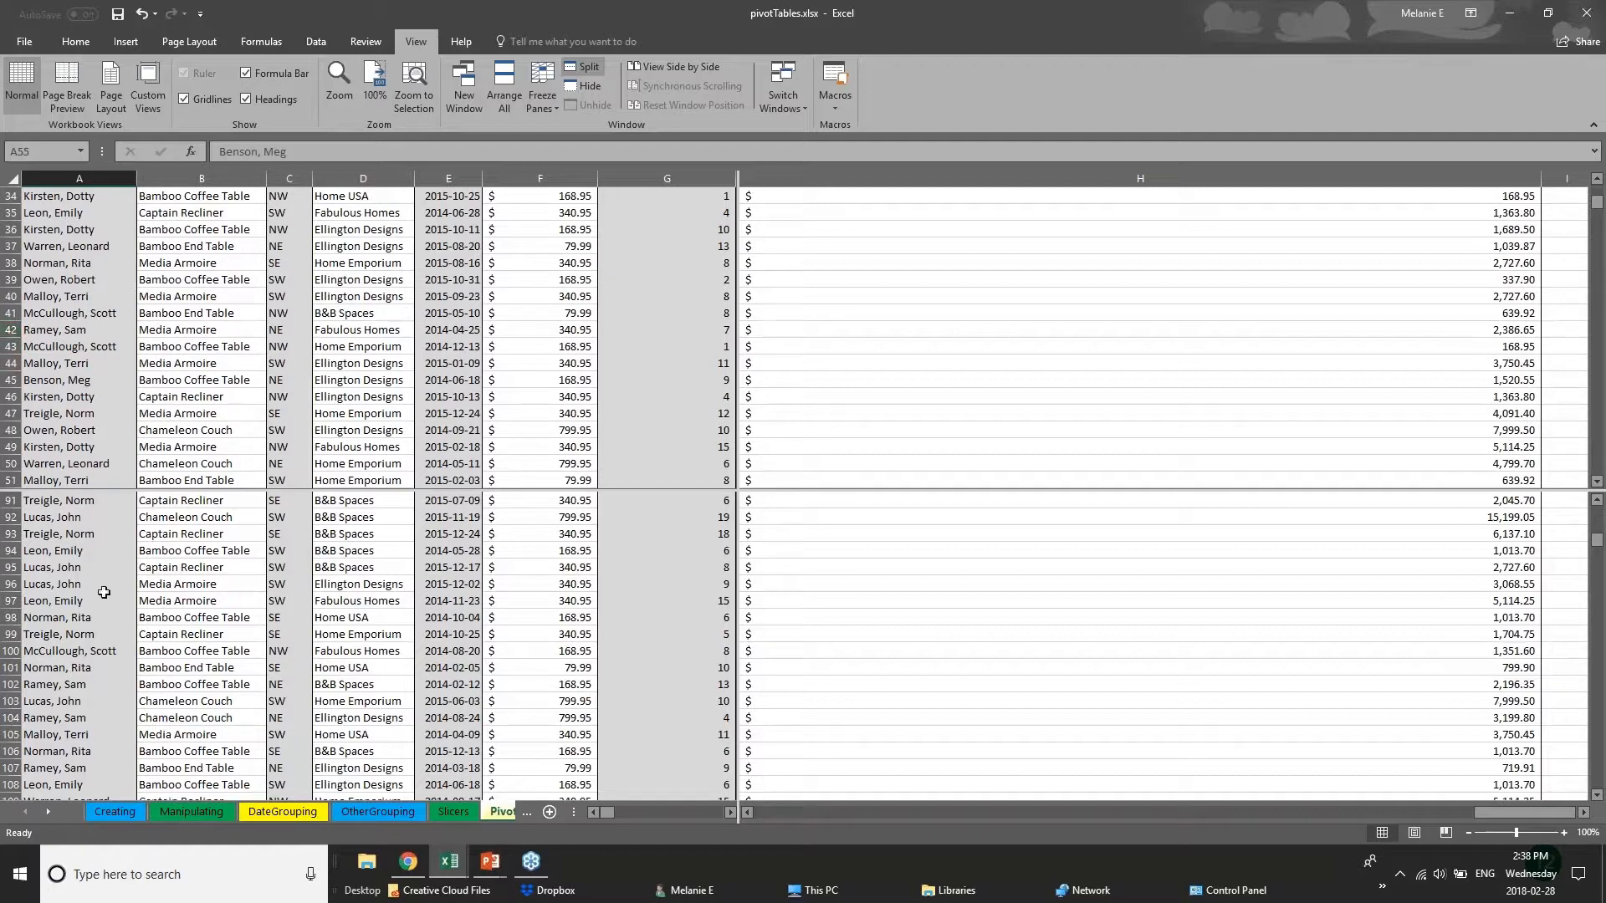
click(17, 600)
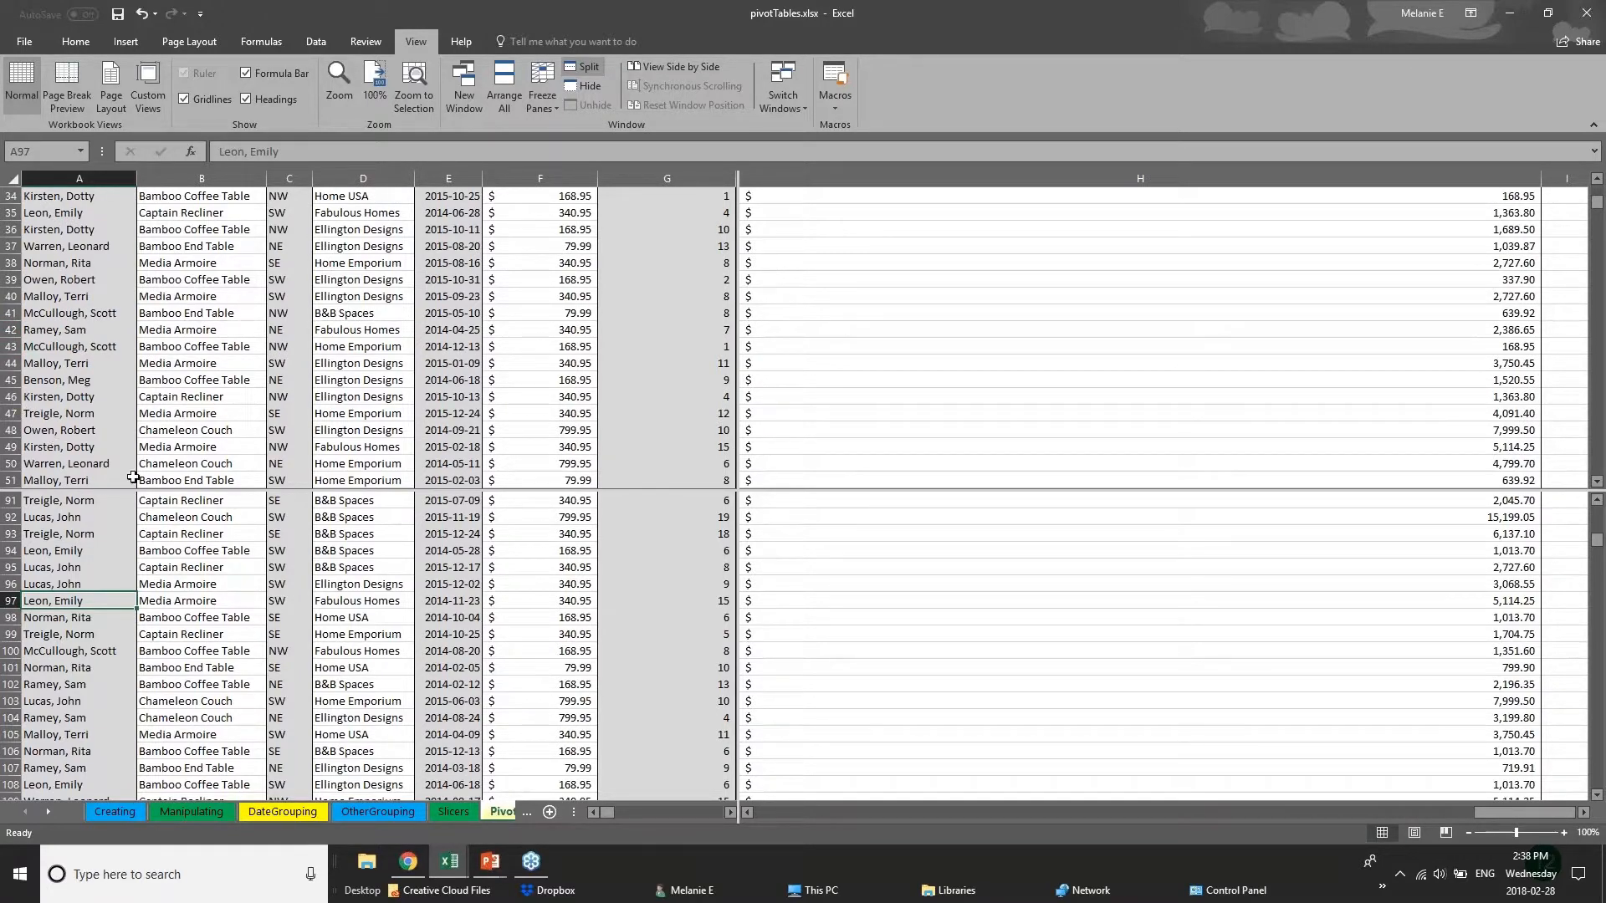
View the OtherGrouping and DateGrouping sheets, and return to the split PivotChart sheet to look through its lower records.
click(503, 815)
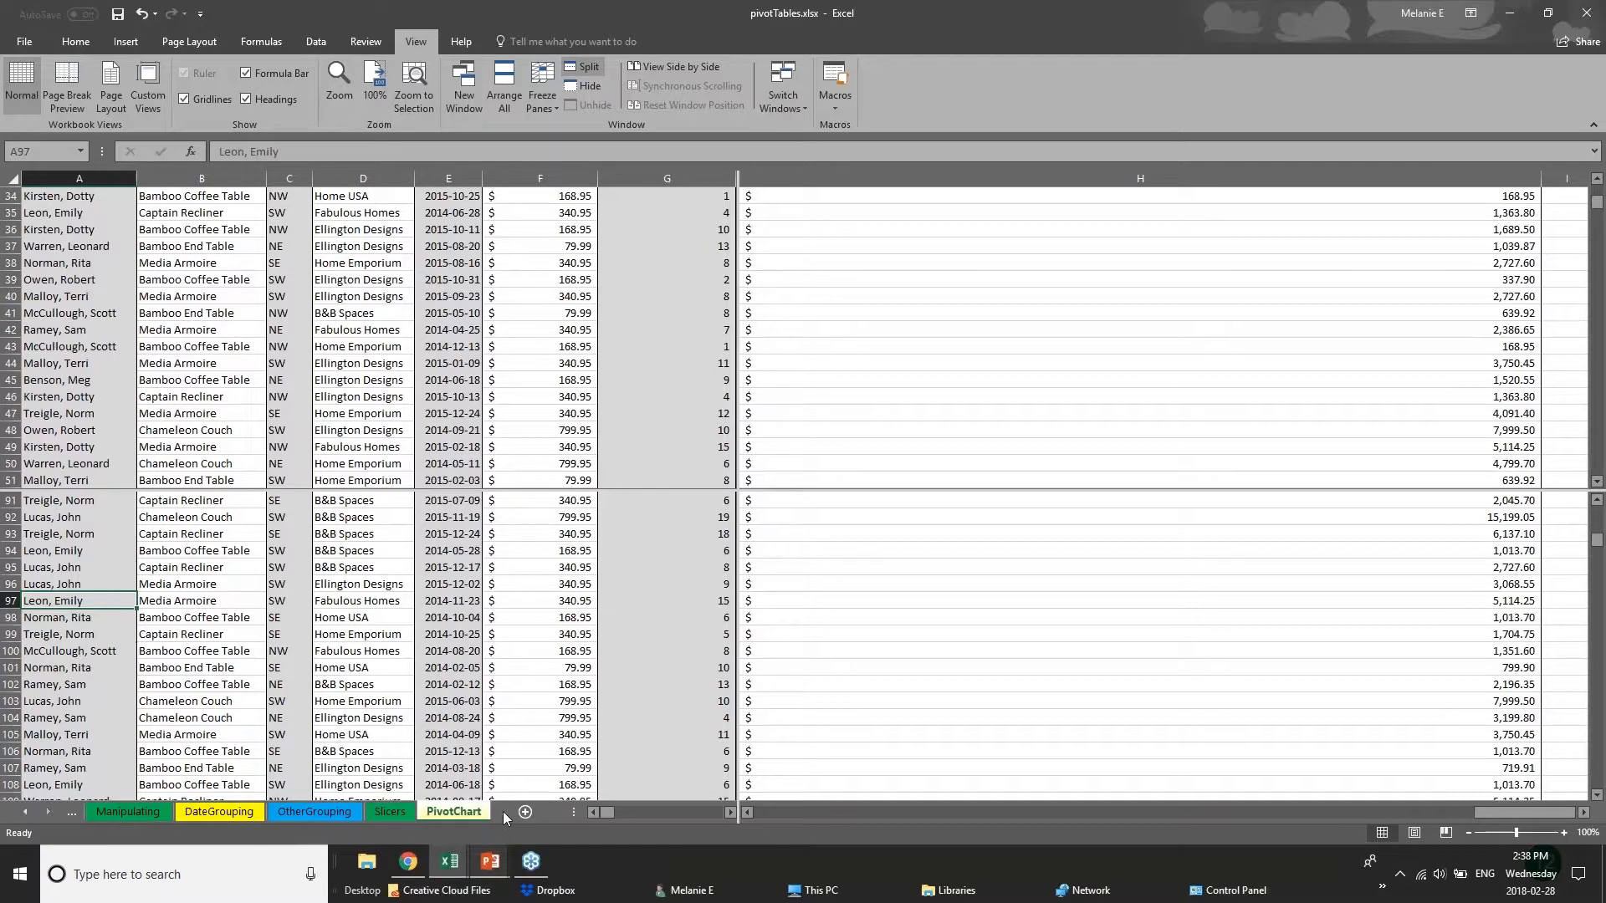
click(346, 813)
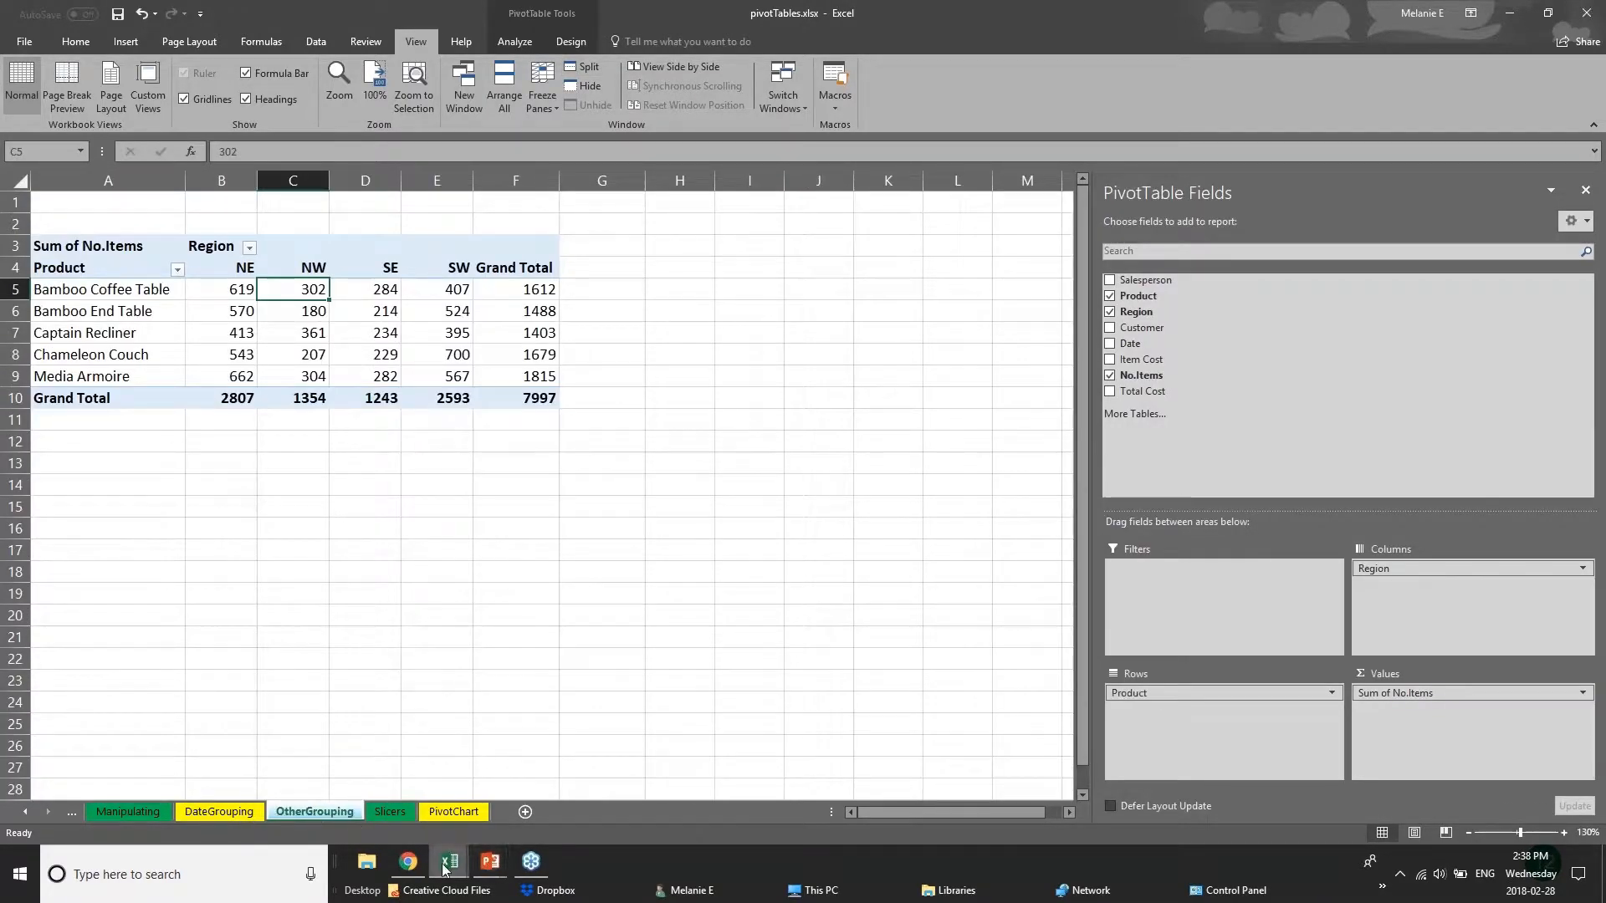
click(138, 818)
click(184, 815)
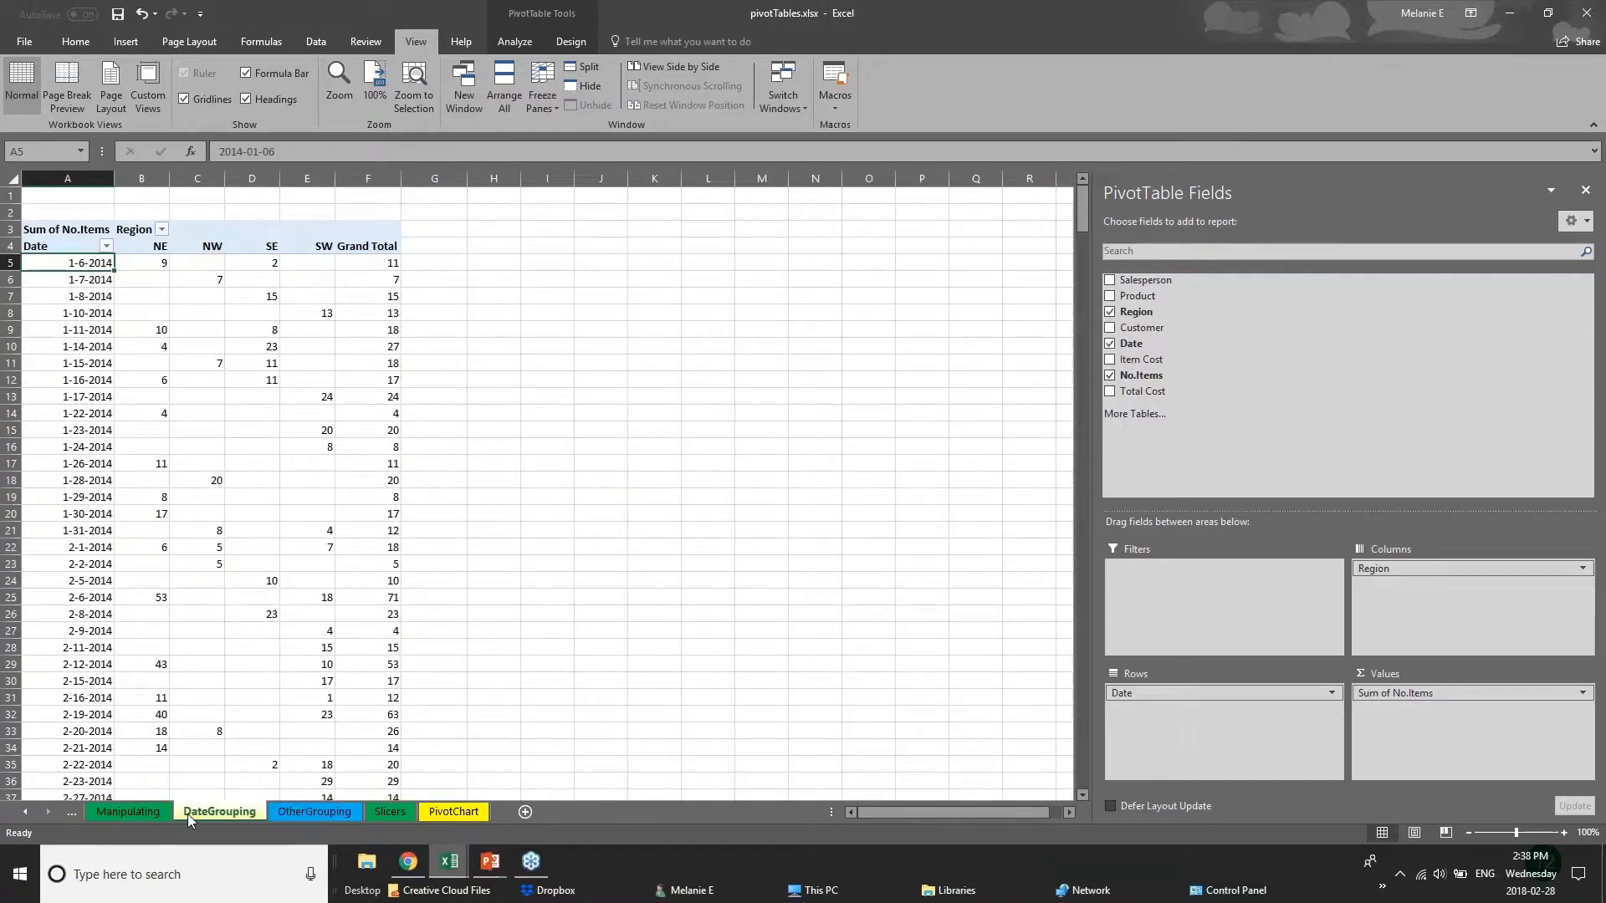
click(299, 819)
click(451, 813)
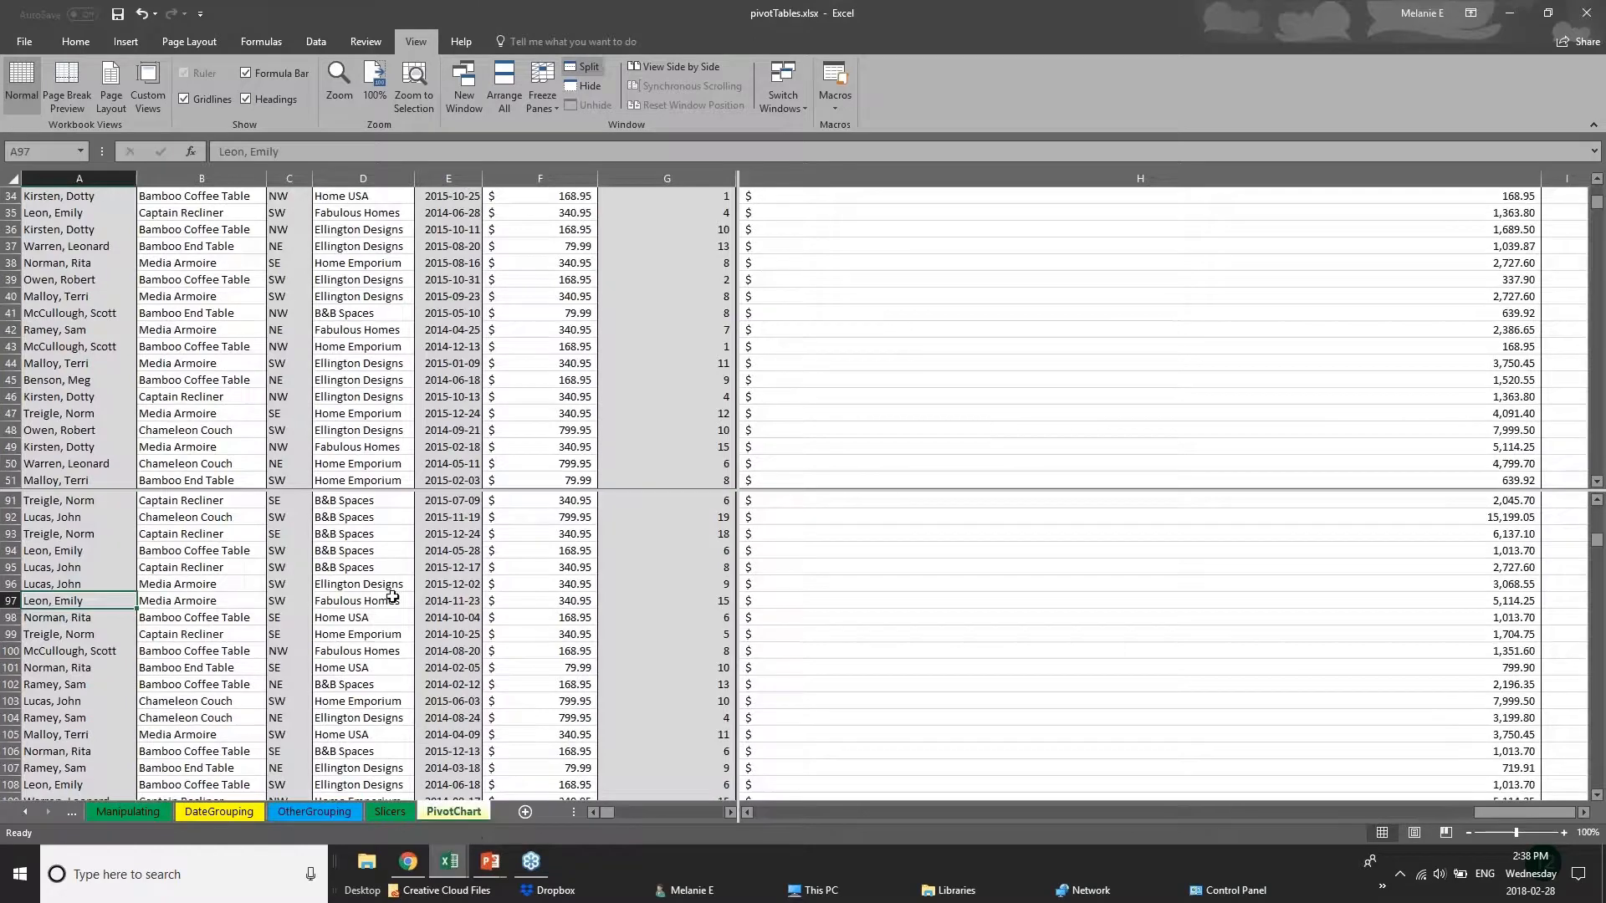
scroll(392, 596, down, 3)
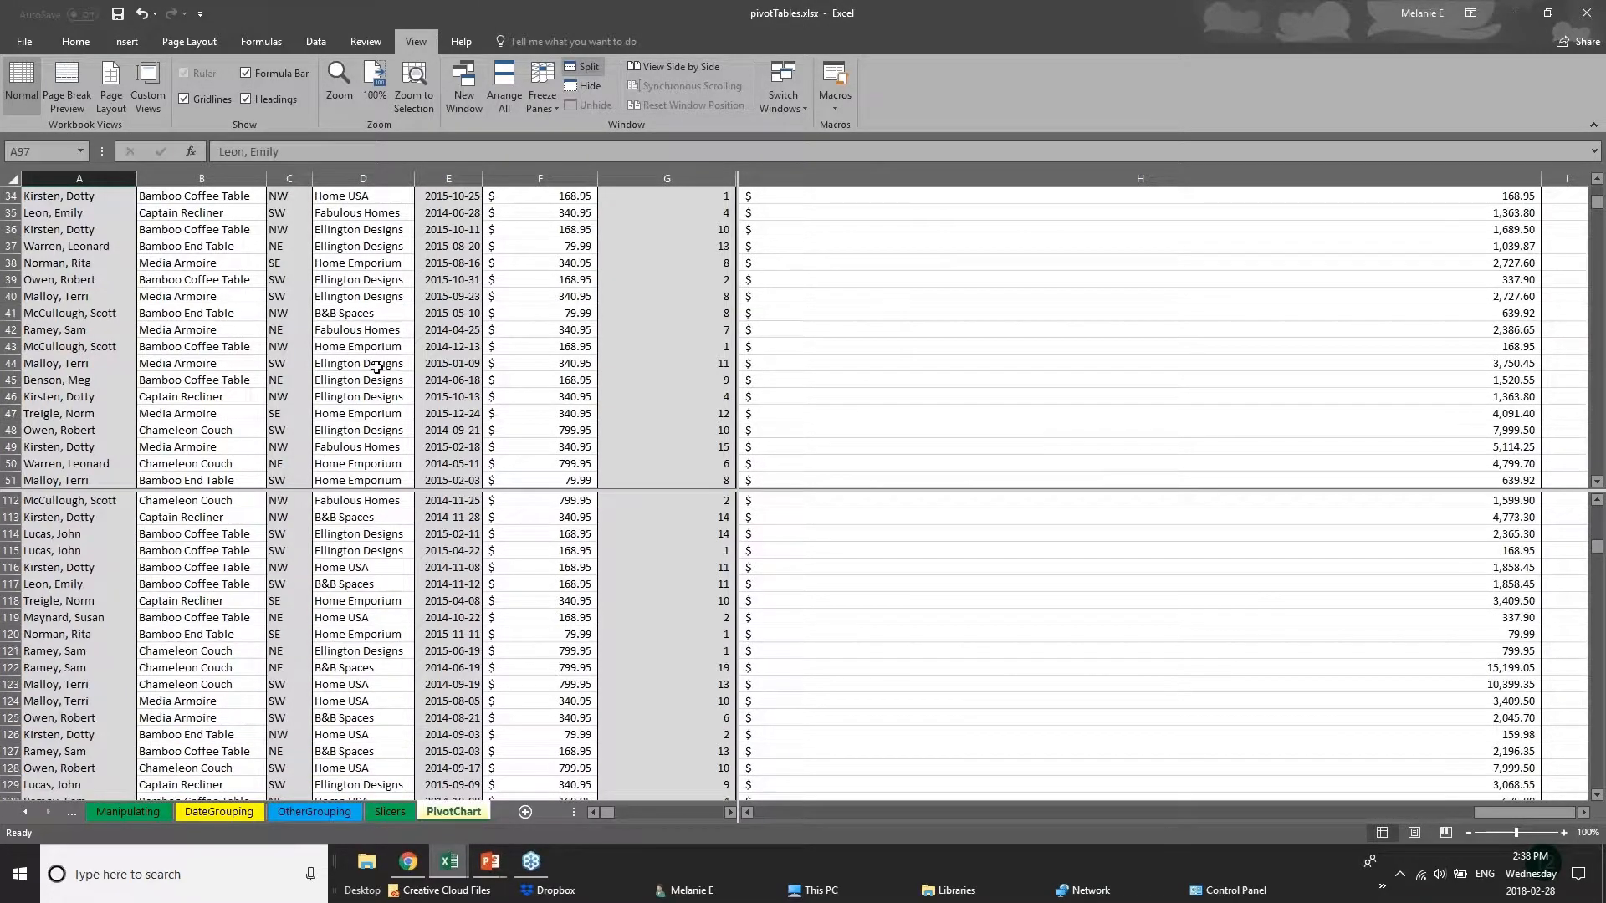
scroll(390, 569, up, 8)
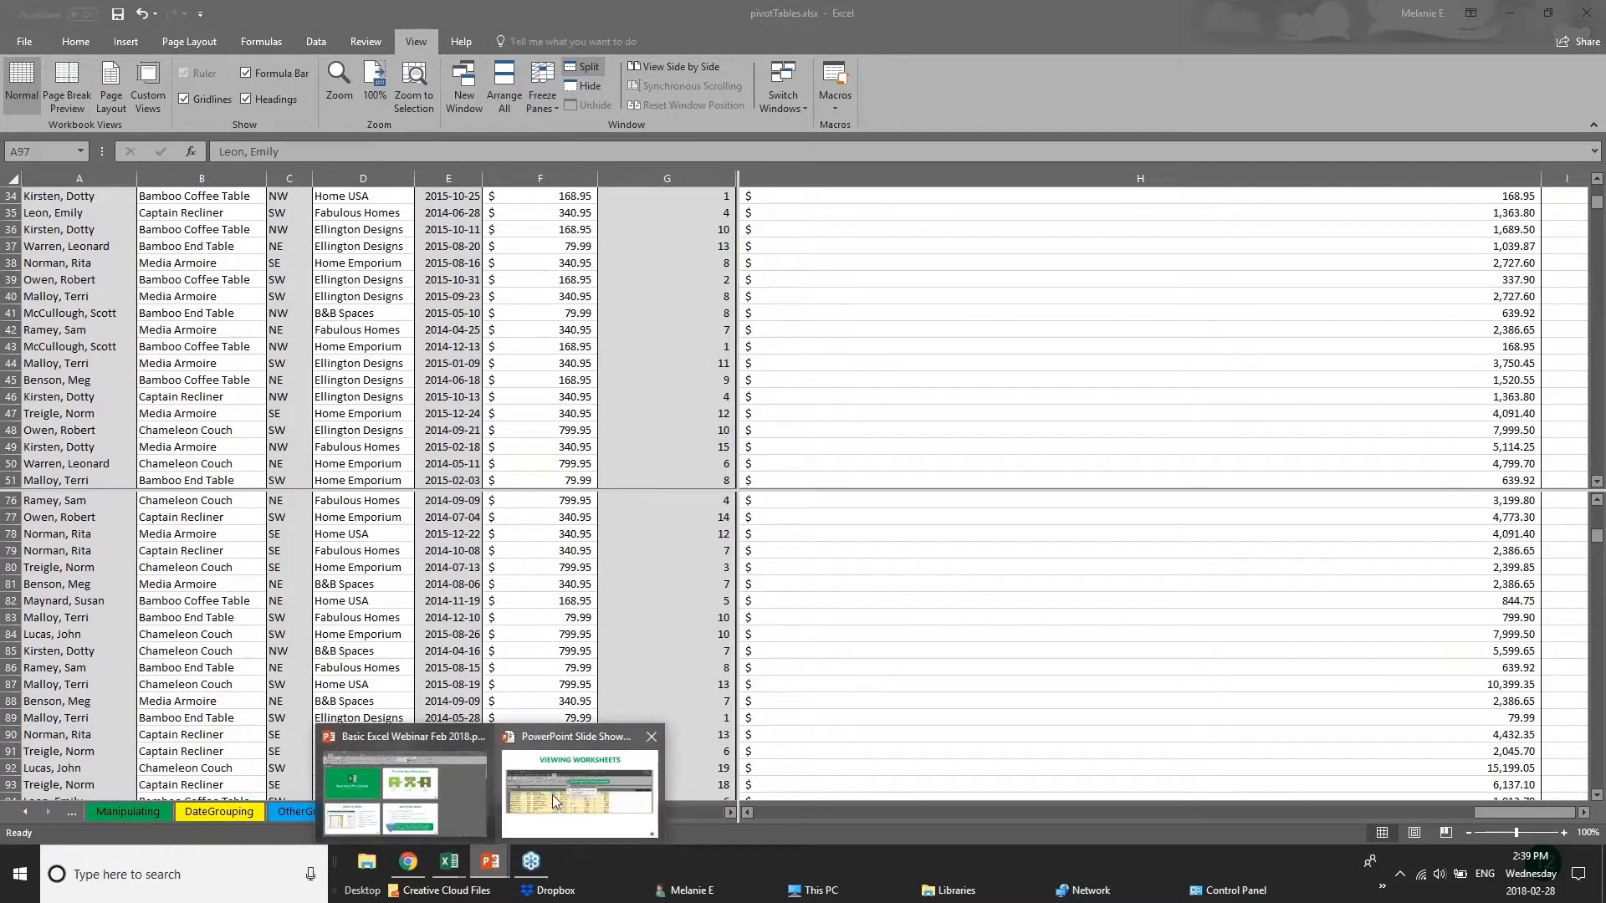
Switch to the PowerPoint slide show to present the Saving & Printing slide, and return to the pivotTables workbook in Excel.
click(552, 795)
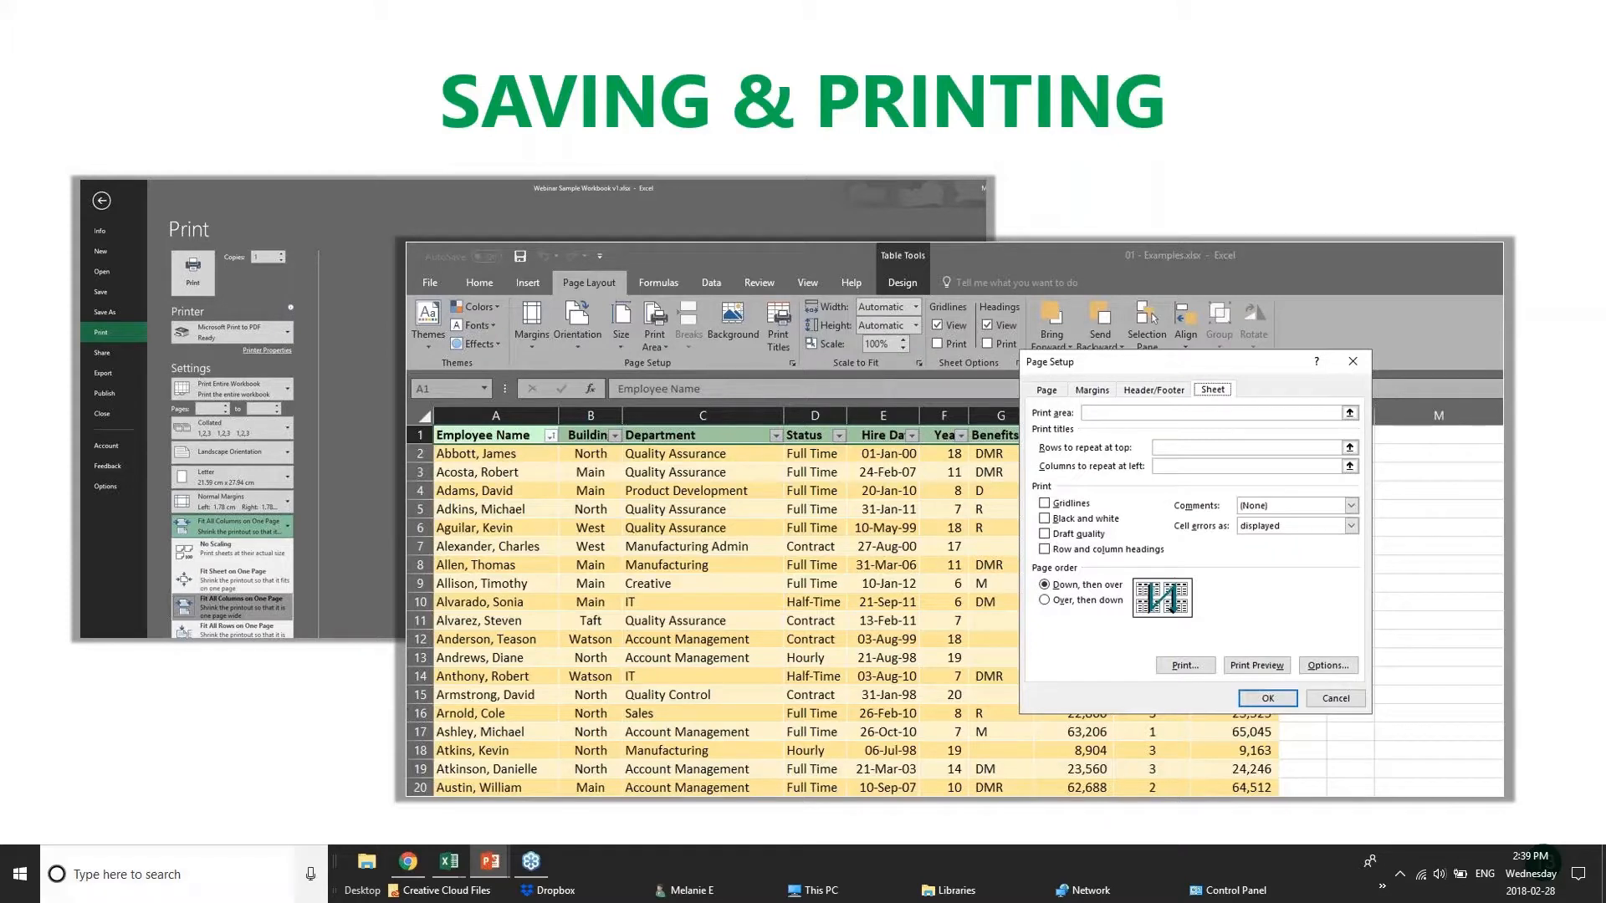
mouse_move(448, 866)
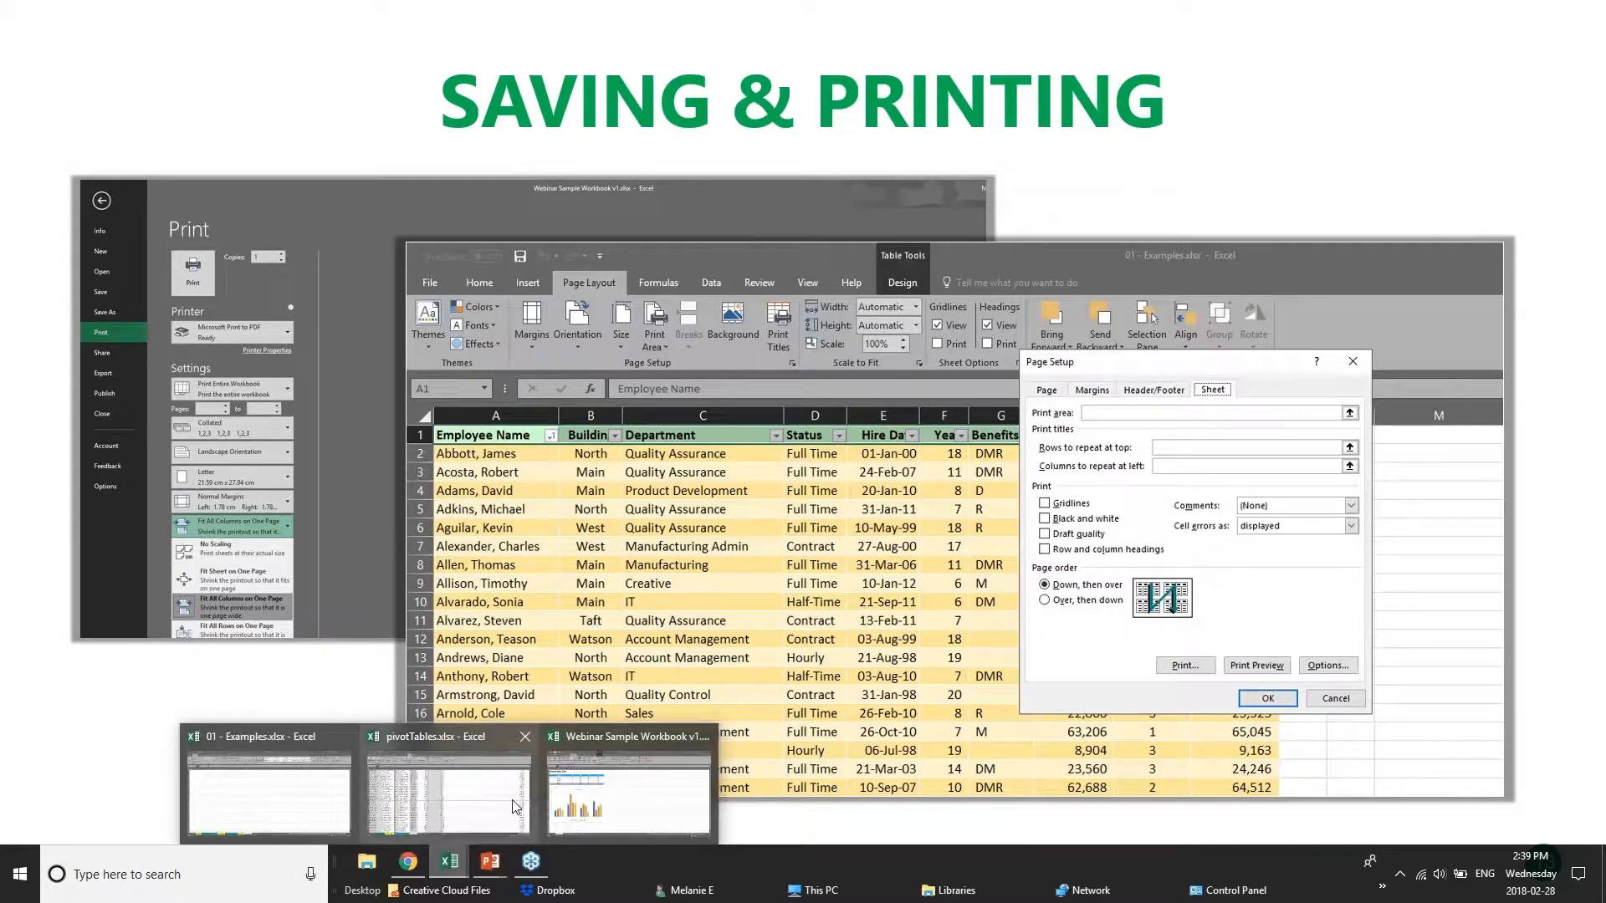
click(483, 801)
Look through the OtherGrouping, DateGrouping and Manipulating sheets for suitable content to print.
scroll(291, 473, down, 17)
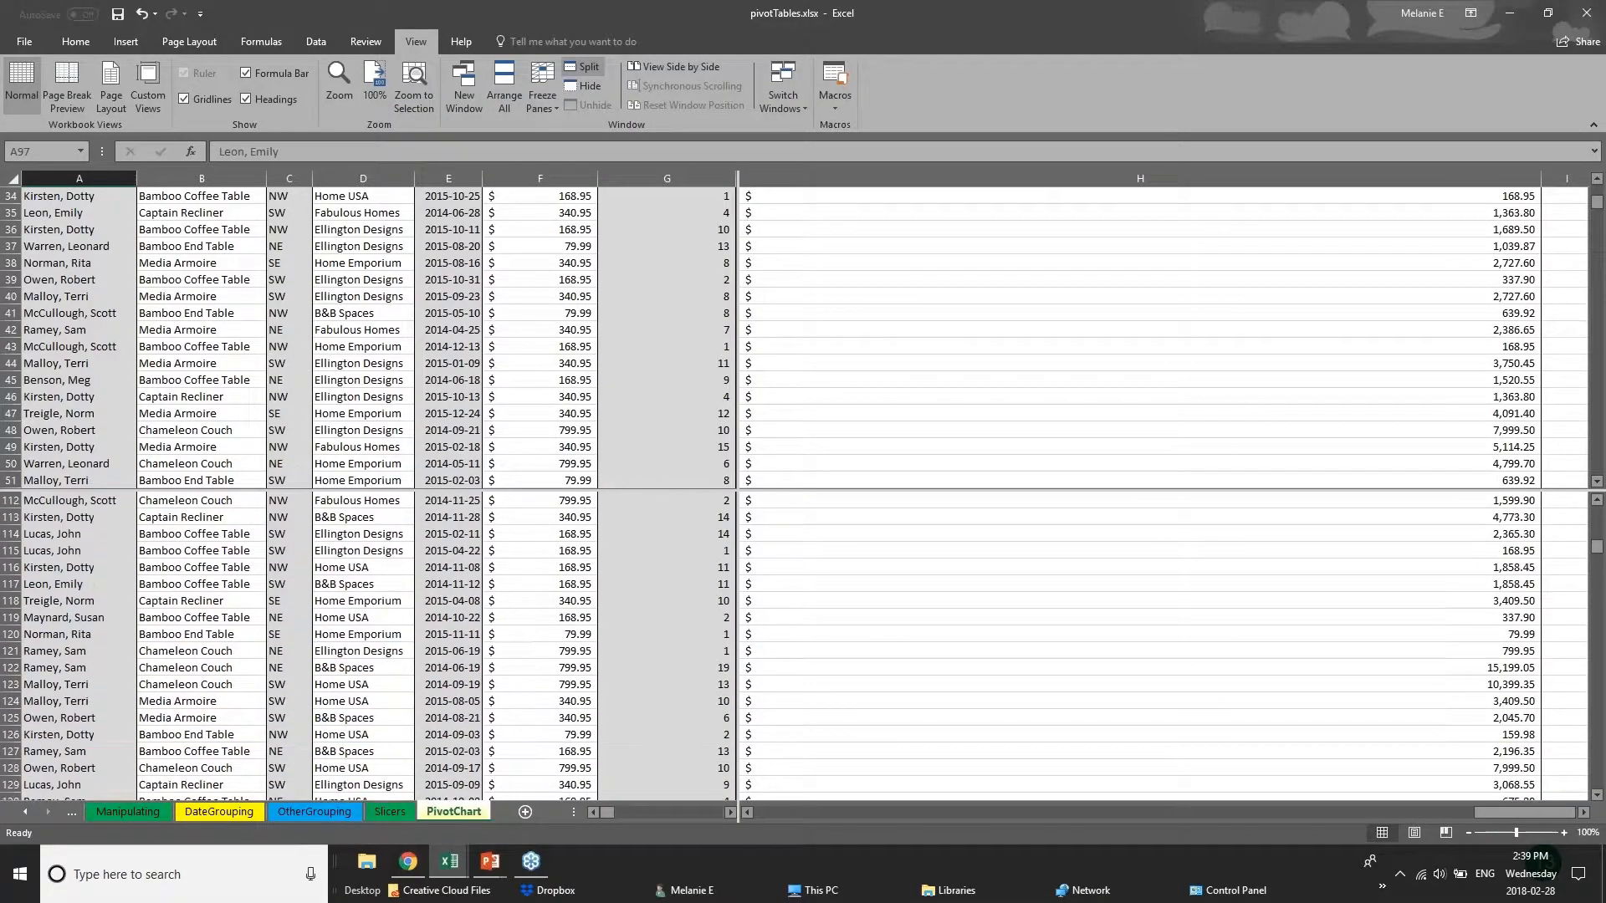
click(316, 813)
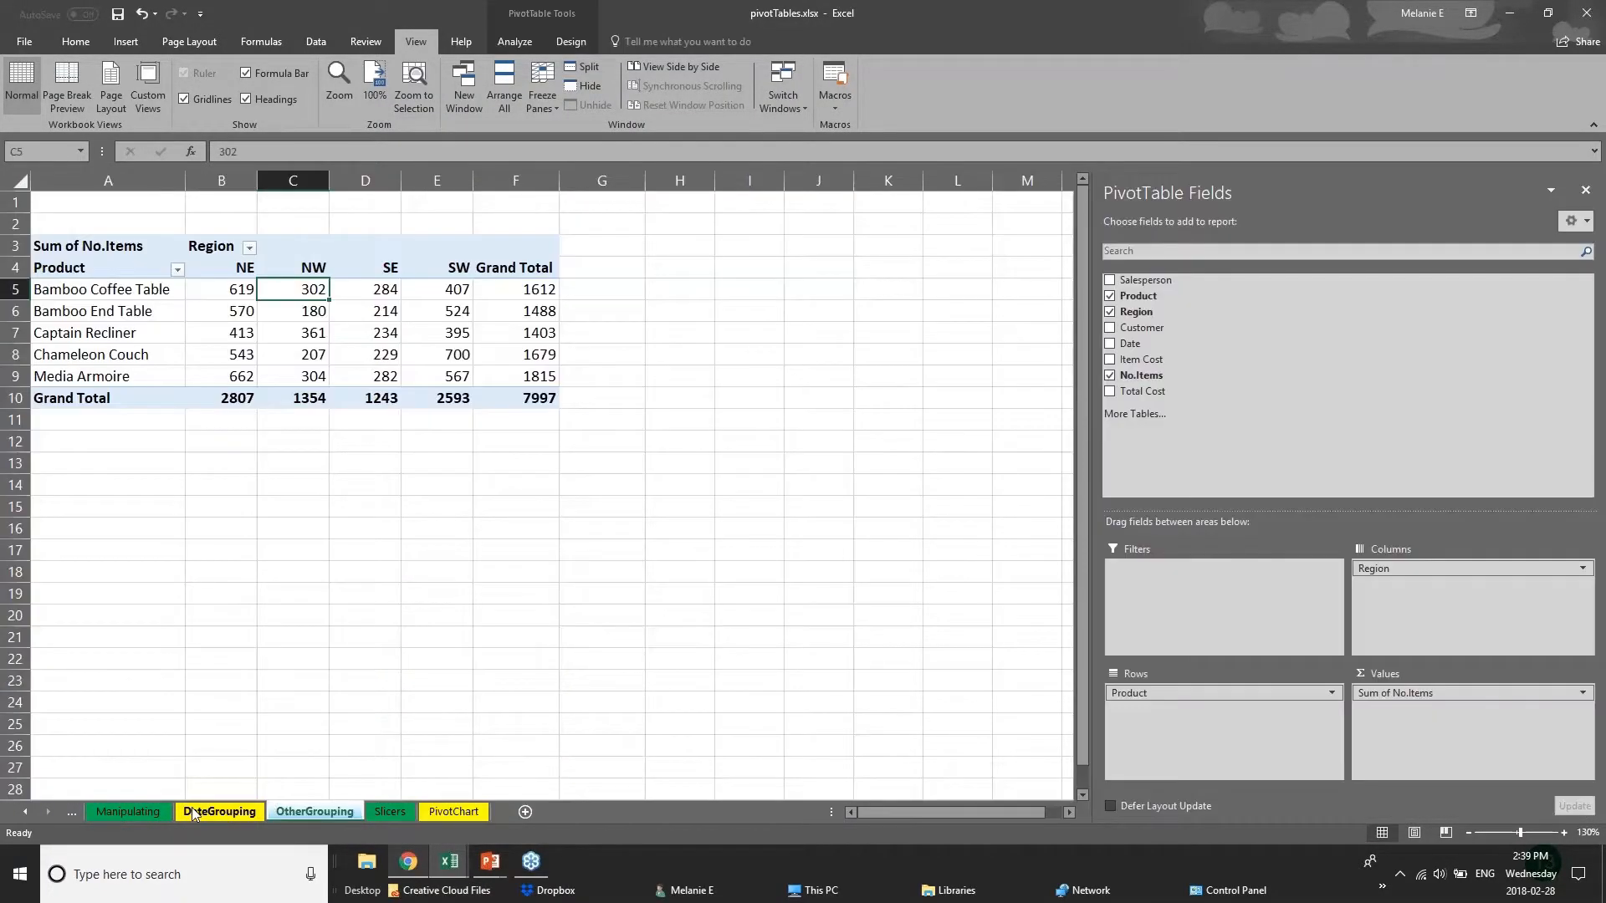
click(196, 813)
click(153, 812)
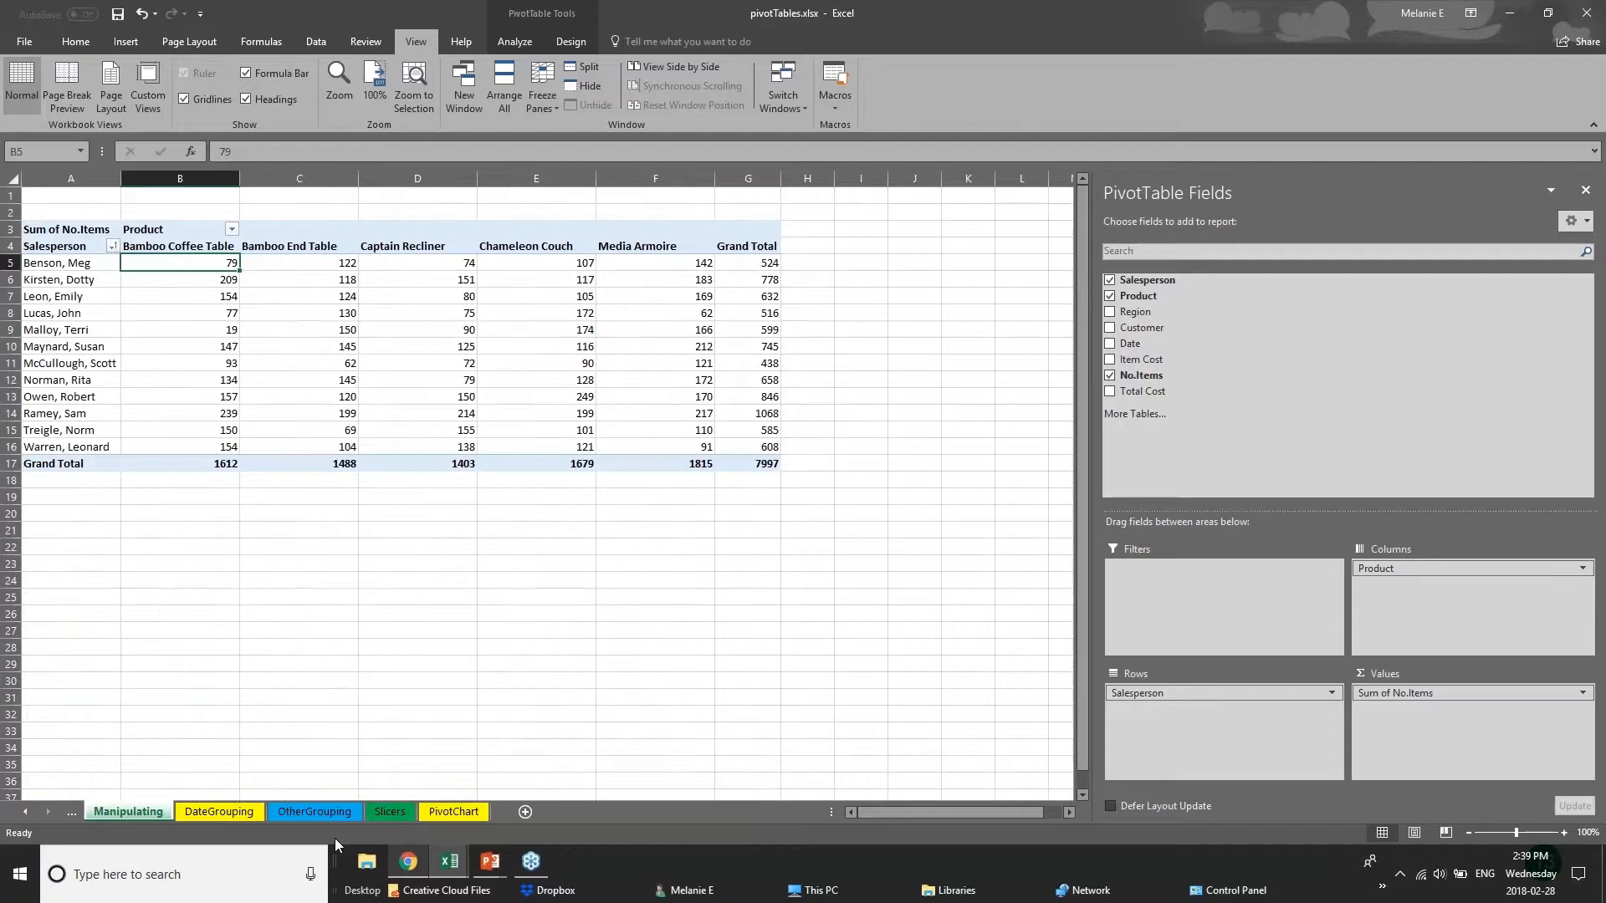
Switch to the 01 - Examples workbook and display its 2017 Budget sheet.
click(458, 870)
click(300, 781)
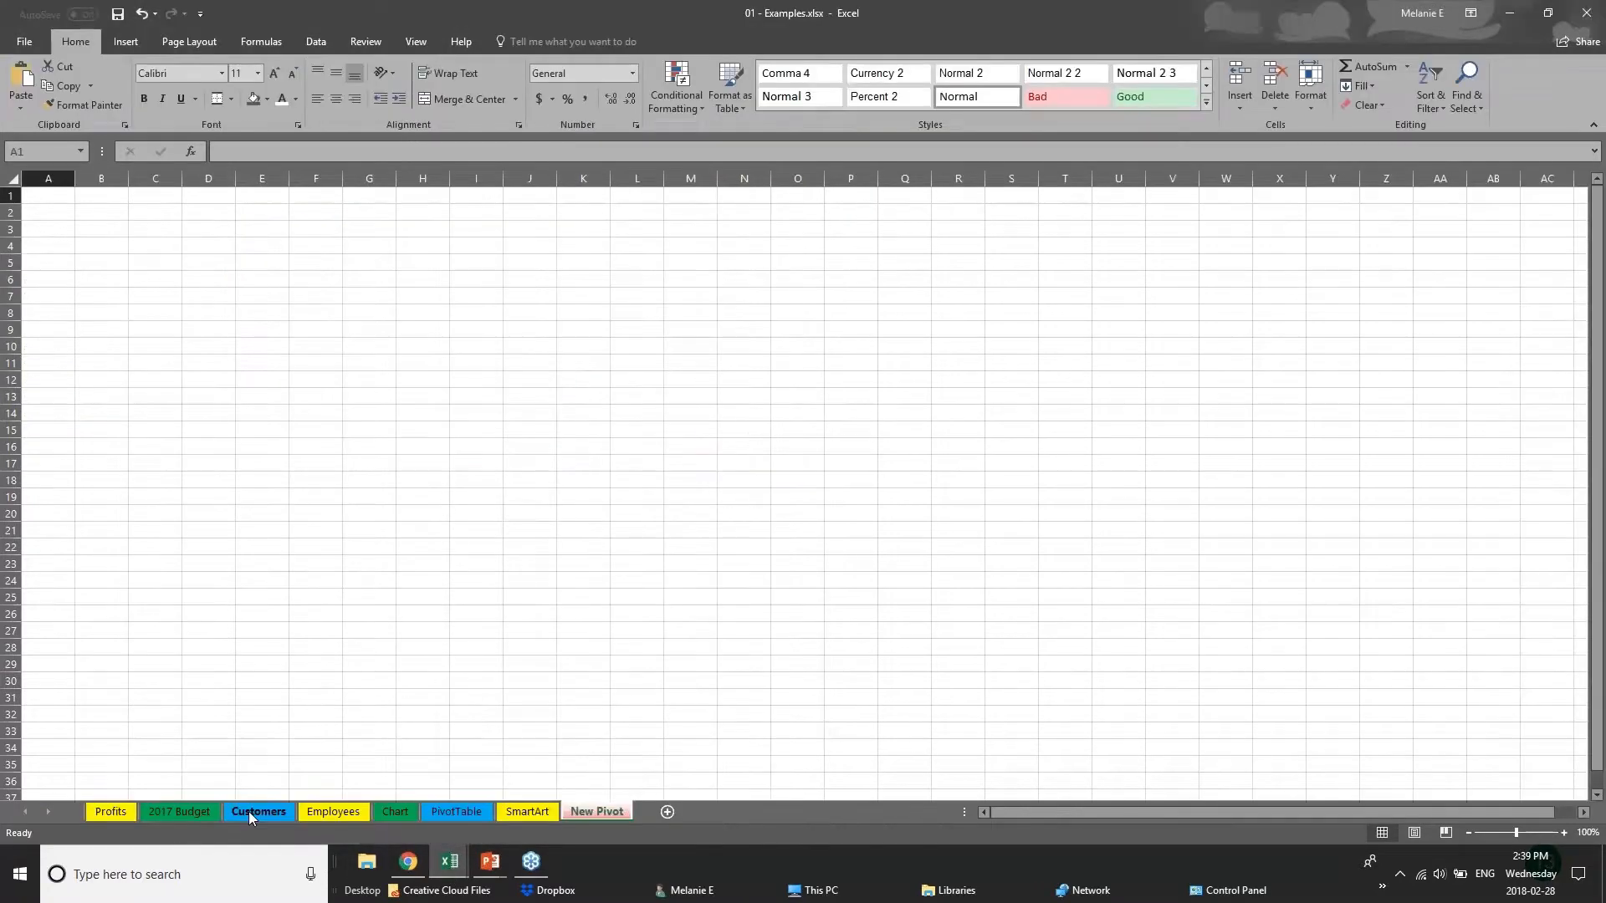
click(248, 811)
click(179, 811)
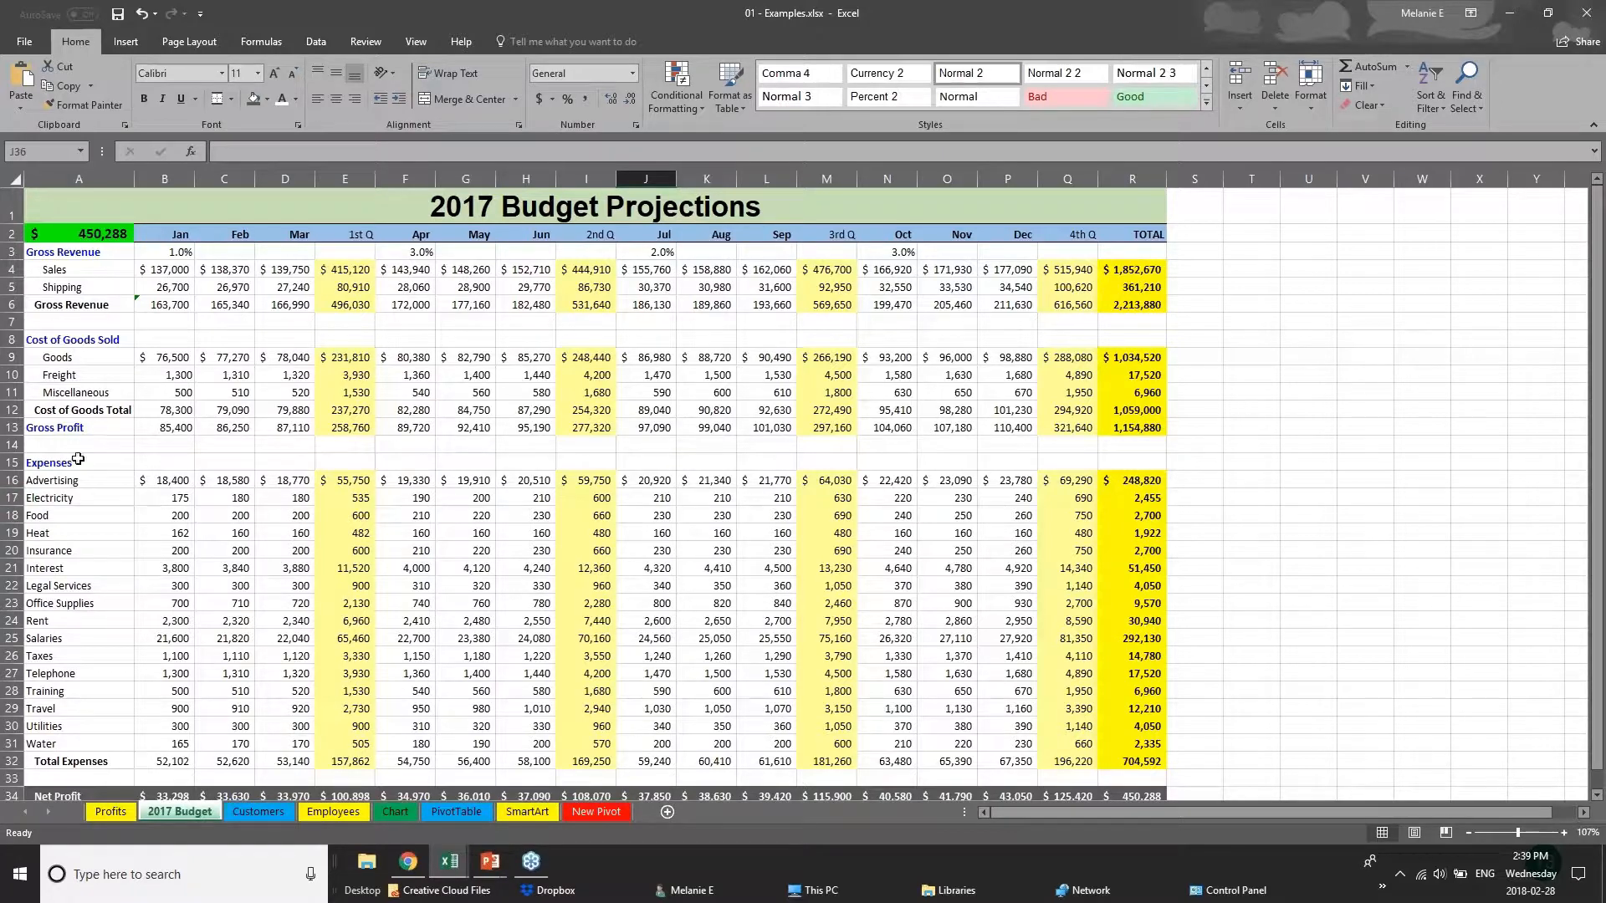
Save the 01 - Examples workbook and view the locations and file type offered by Save As.
click(18, 49)
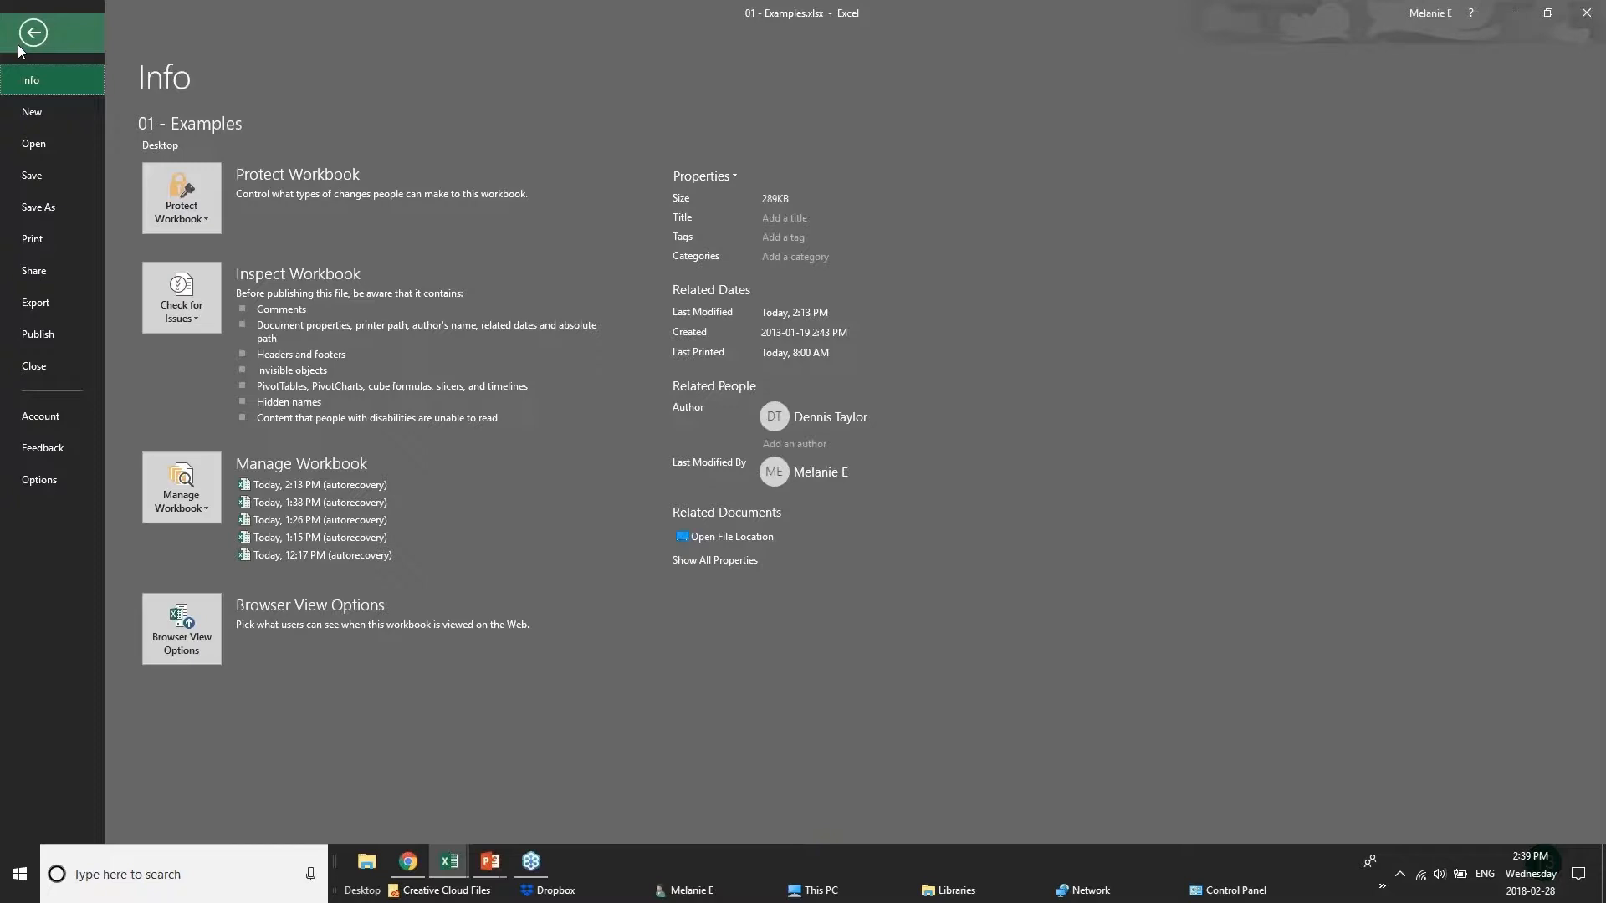
click(67, 179)
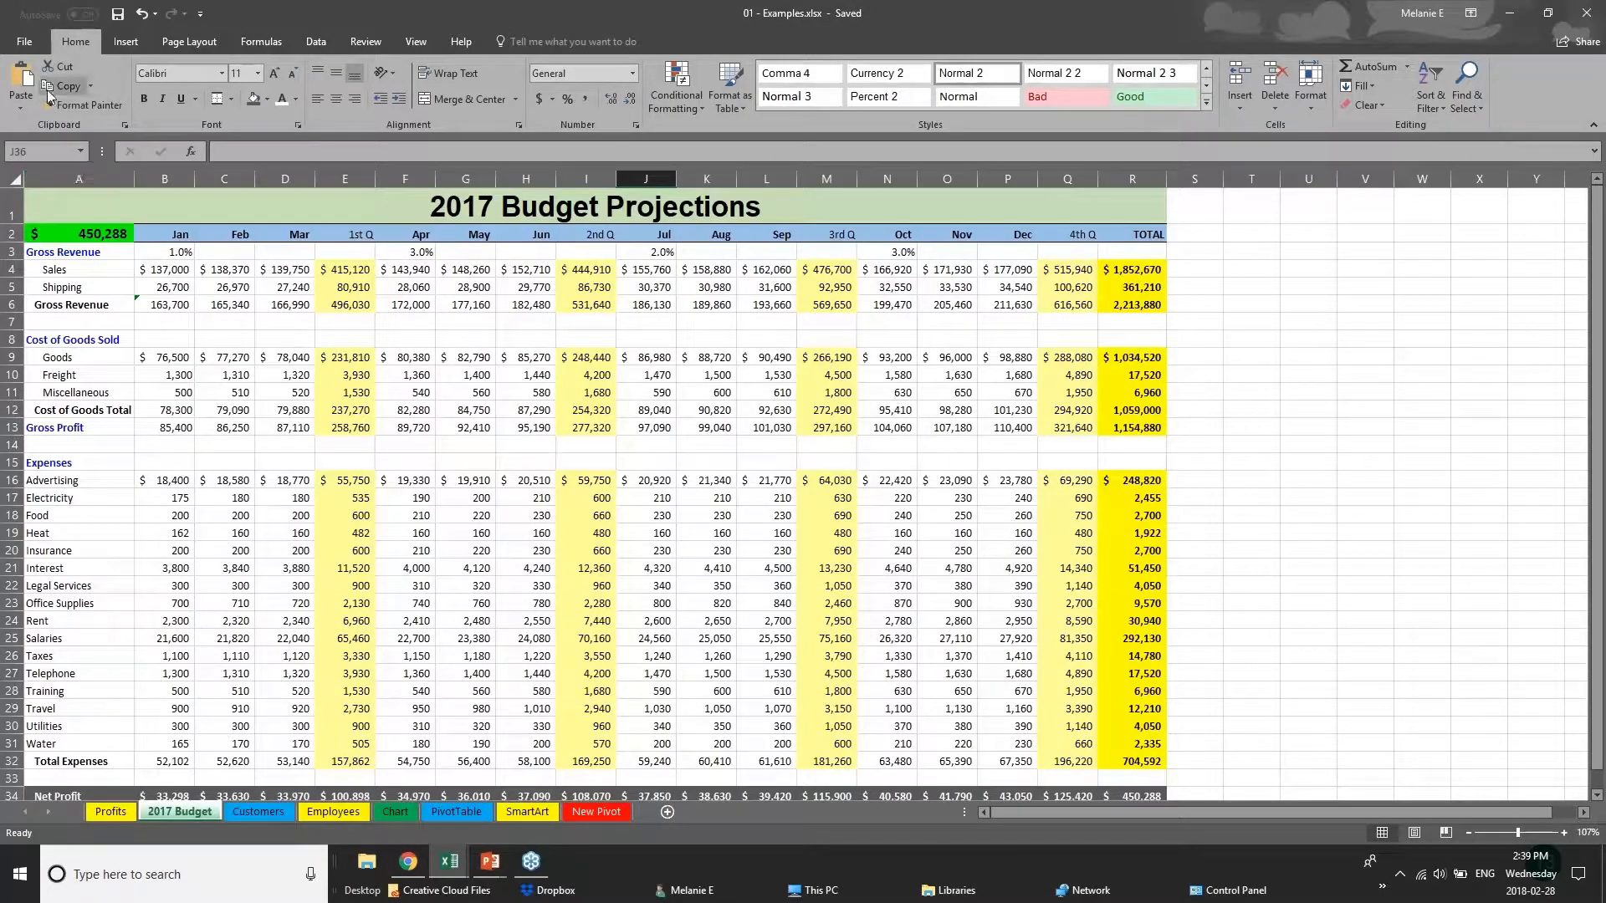
click(18, 42)
click(40, 219)
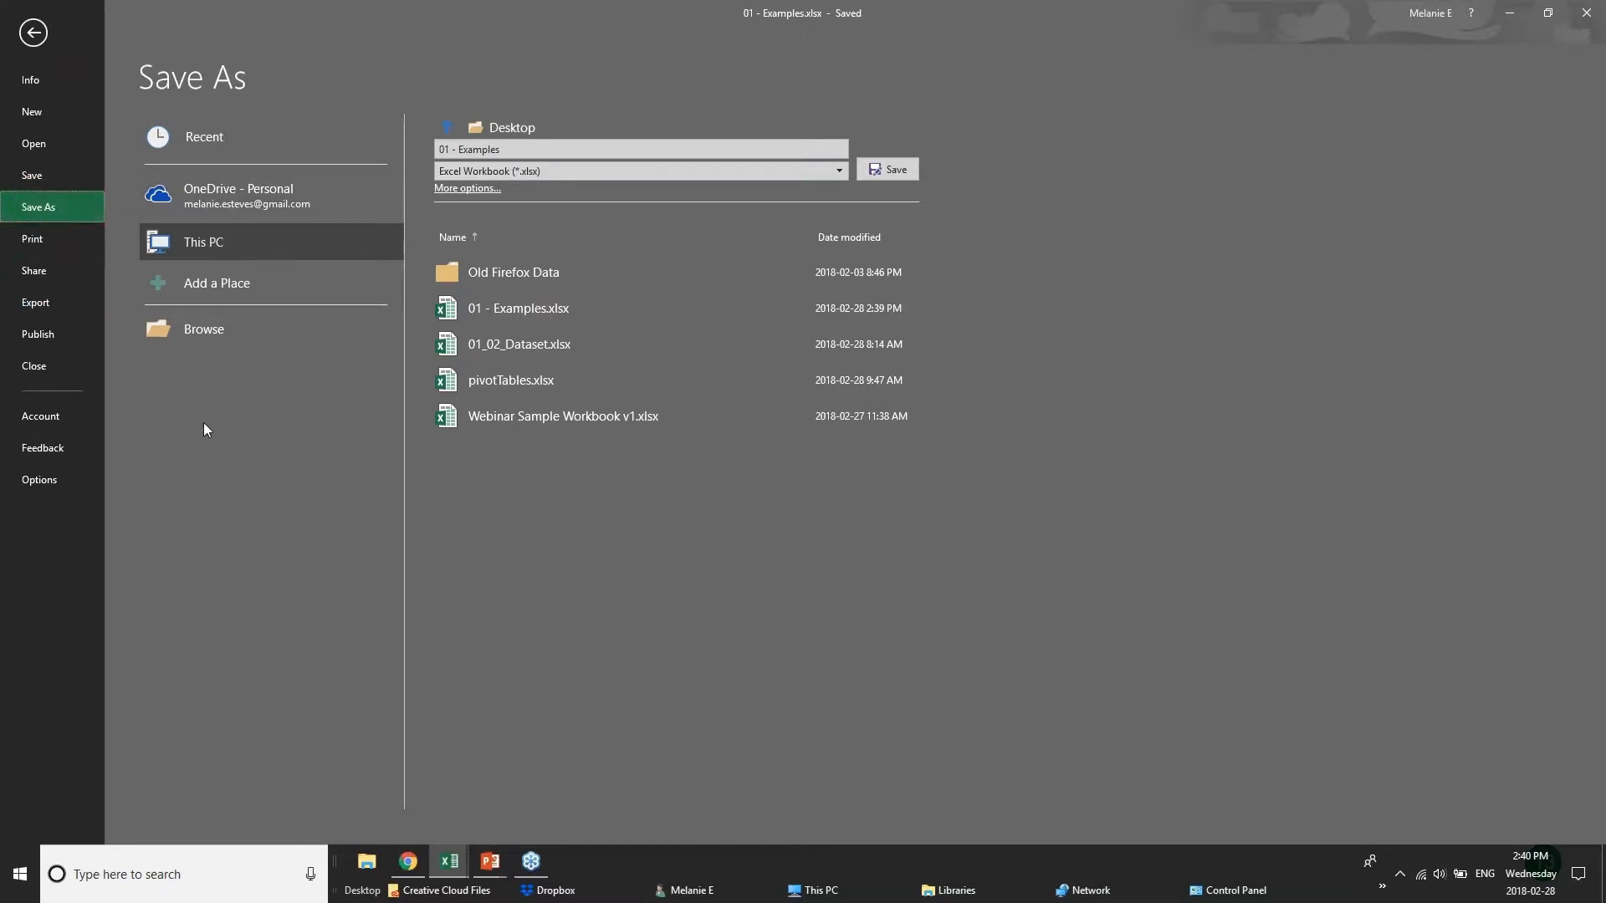
Open the print settings for the 2017 Budget sheet and choose Microsoft Print to PDF as the printer.
click(33, 240)
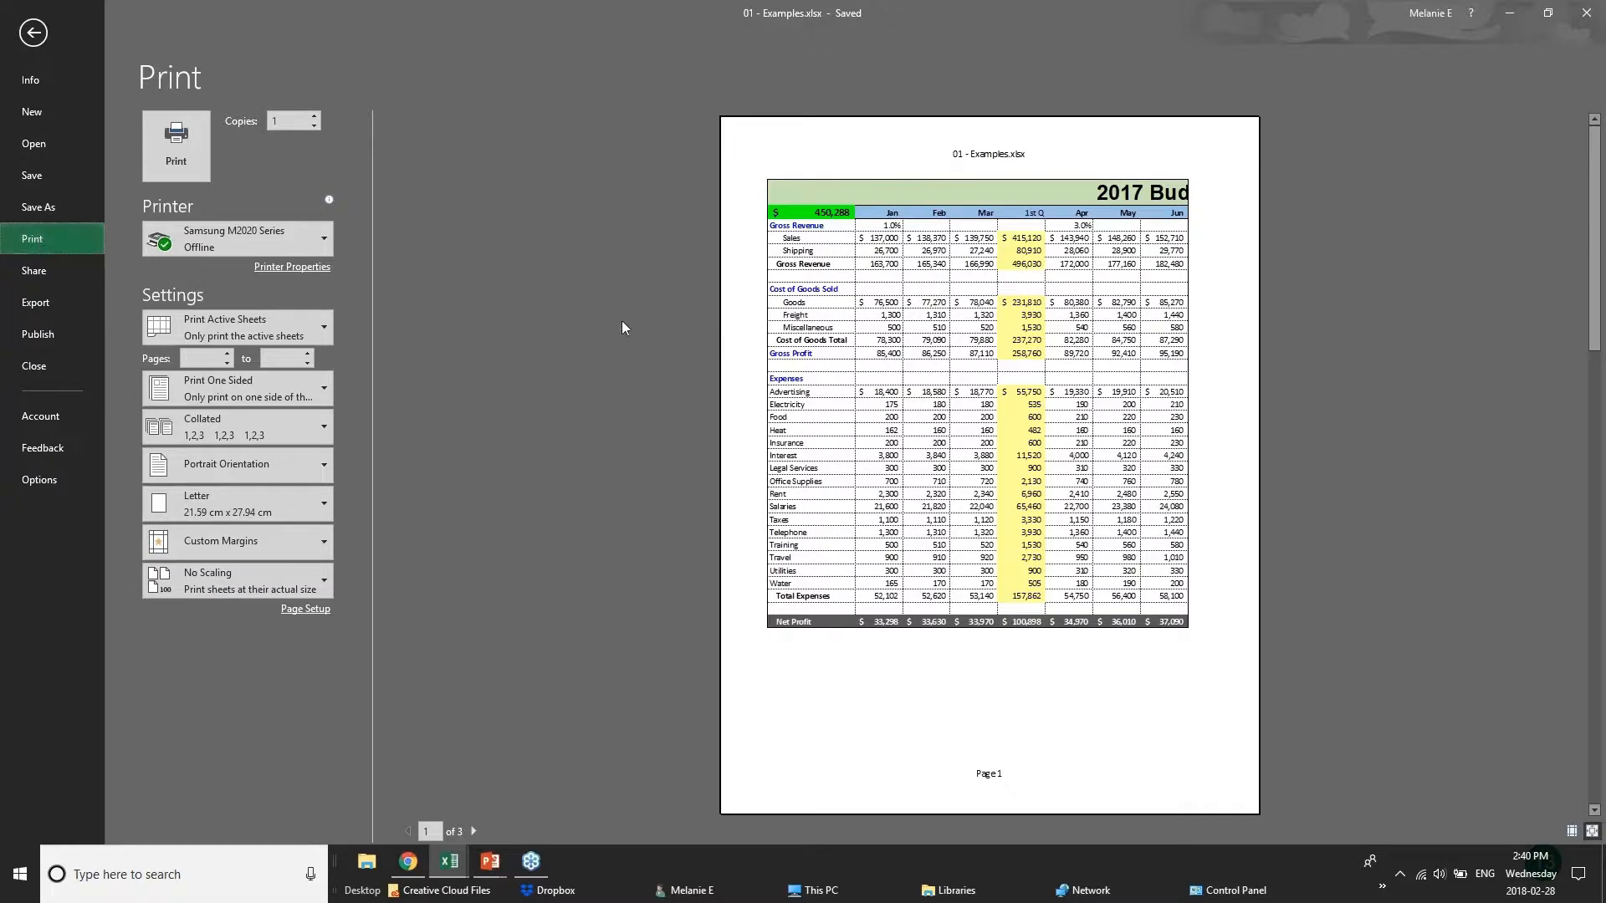
mouse_move(292, 243)
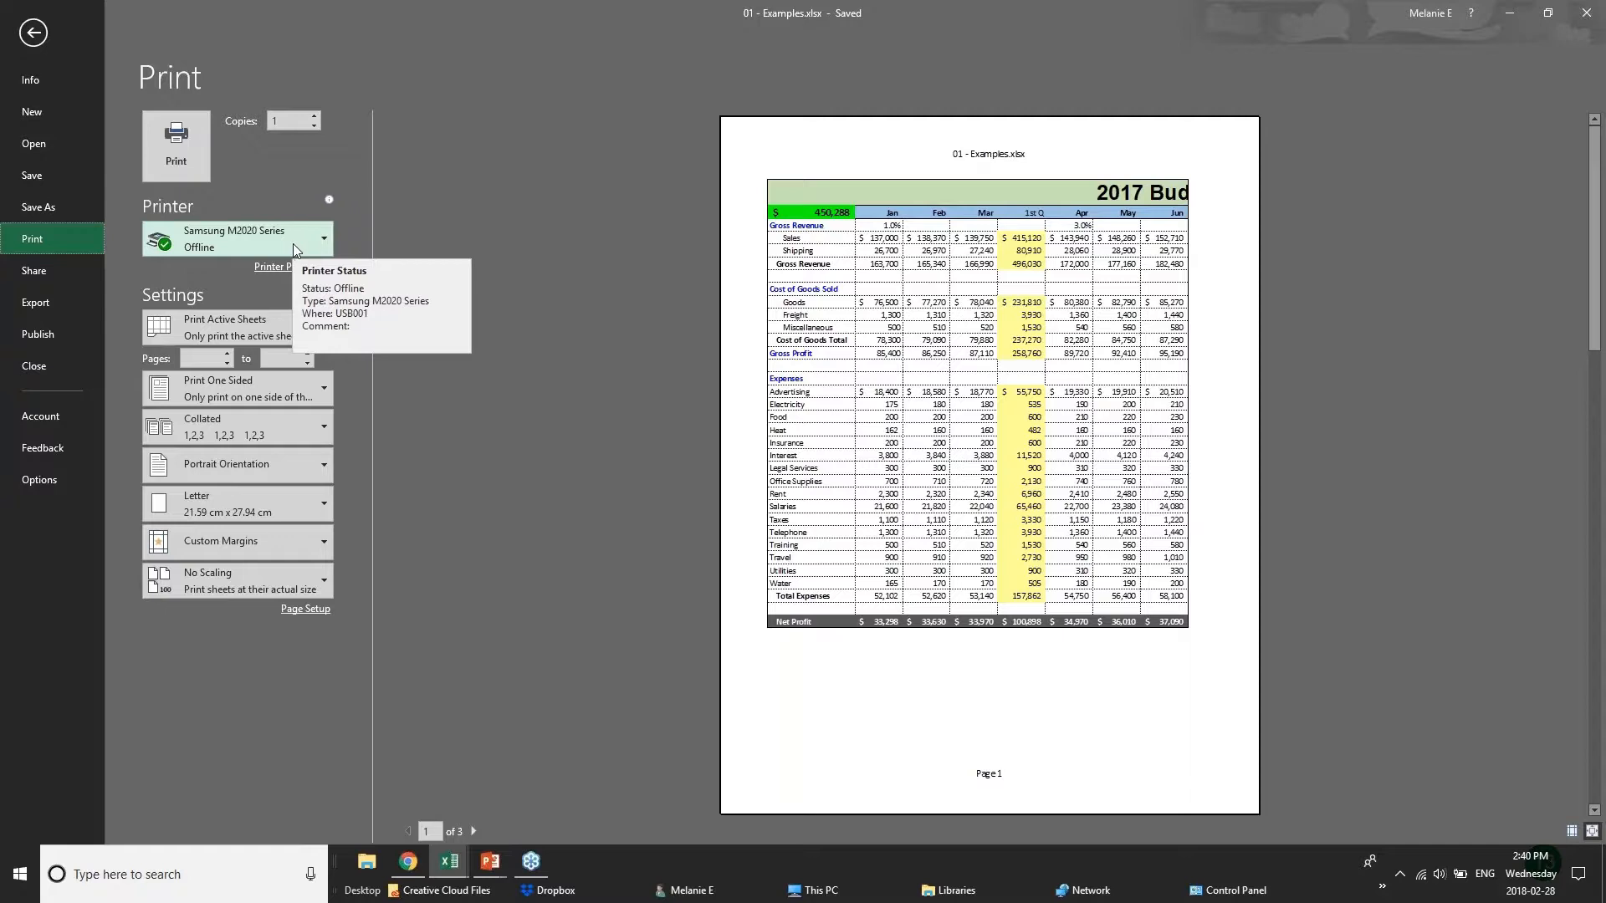
click(293, 243)
click(289, 318)
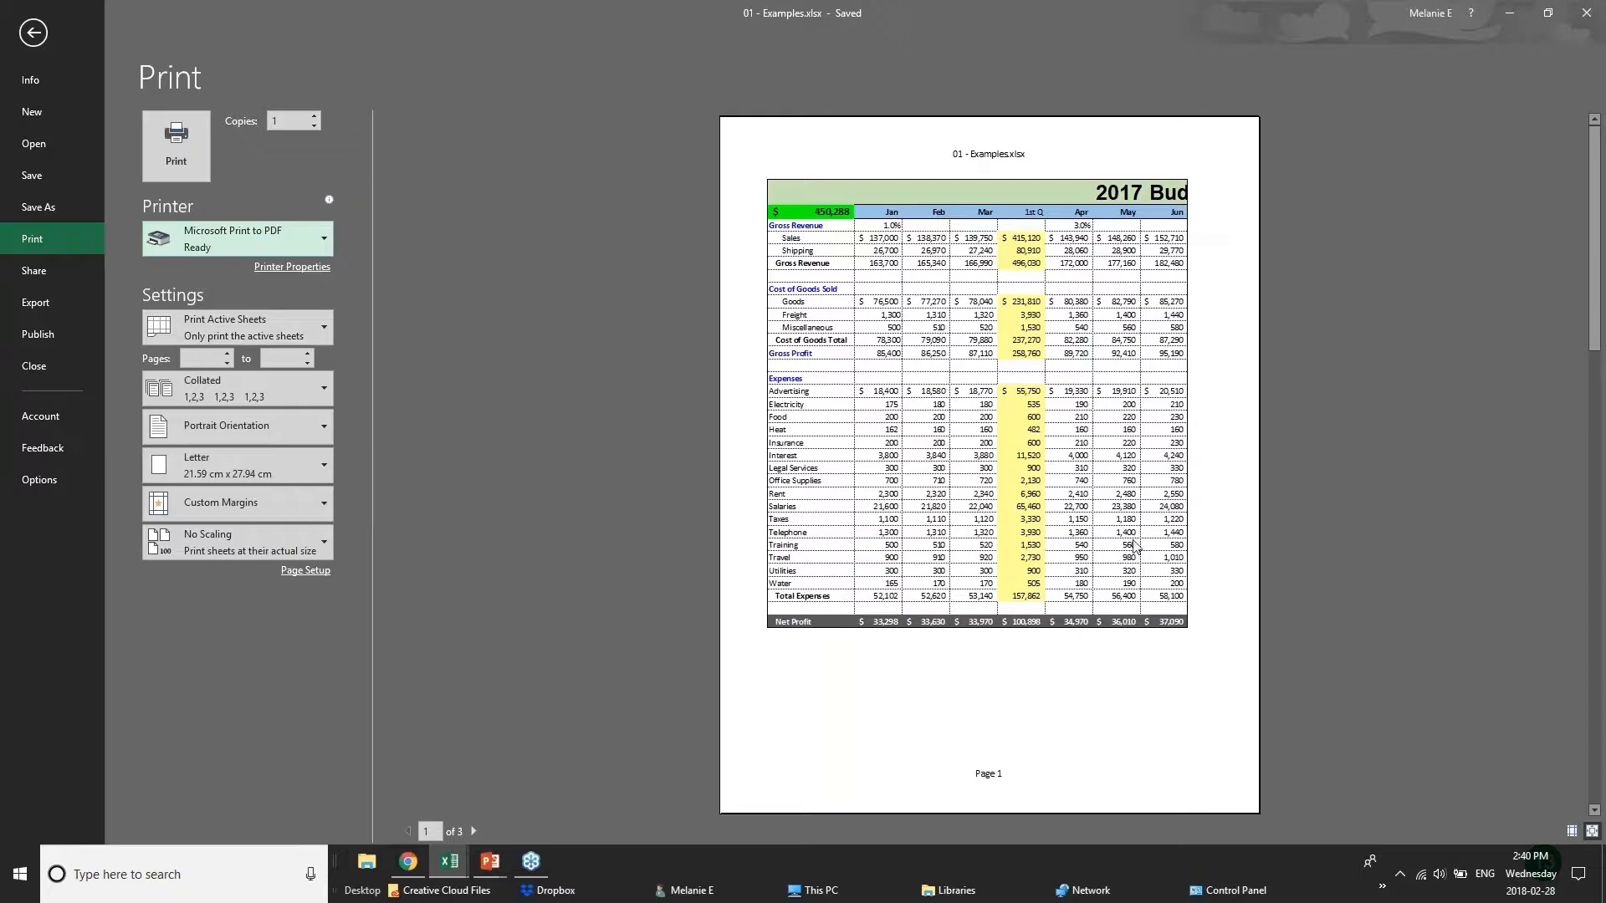
Examine how the budget is divided across the print preview pages, going to the last page and back to the first.
click(474, 831)
click(474, 832)
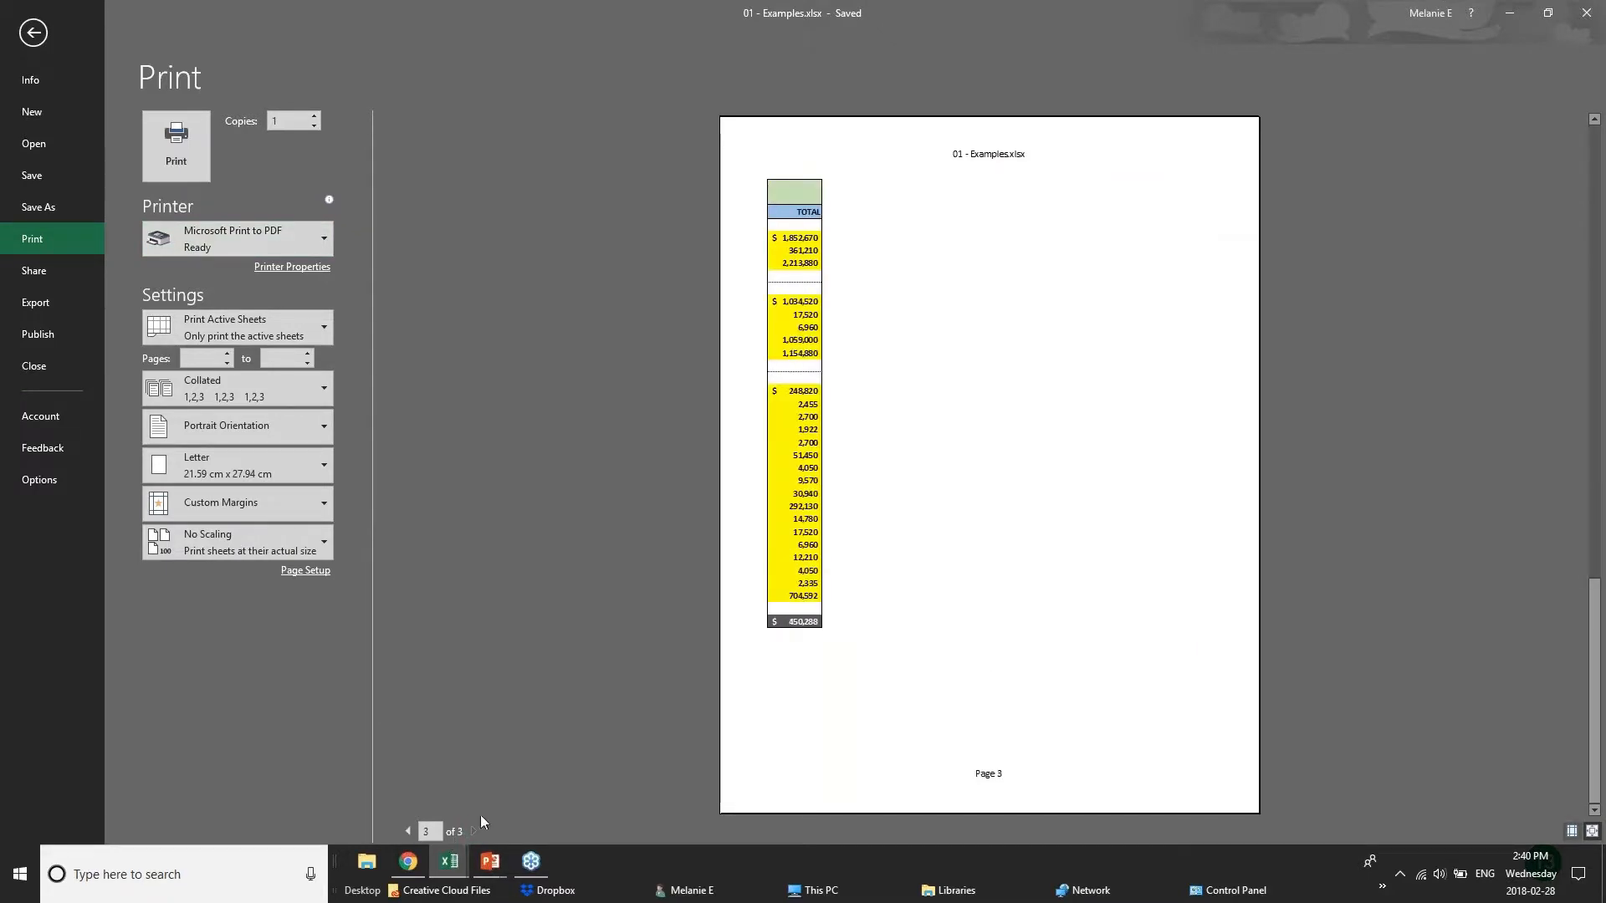
click(408, 831)
click(408, 832)
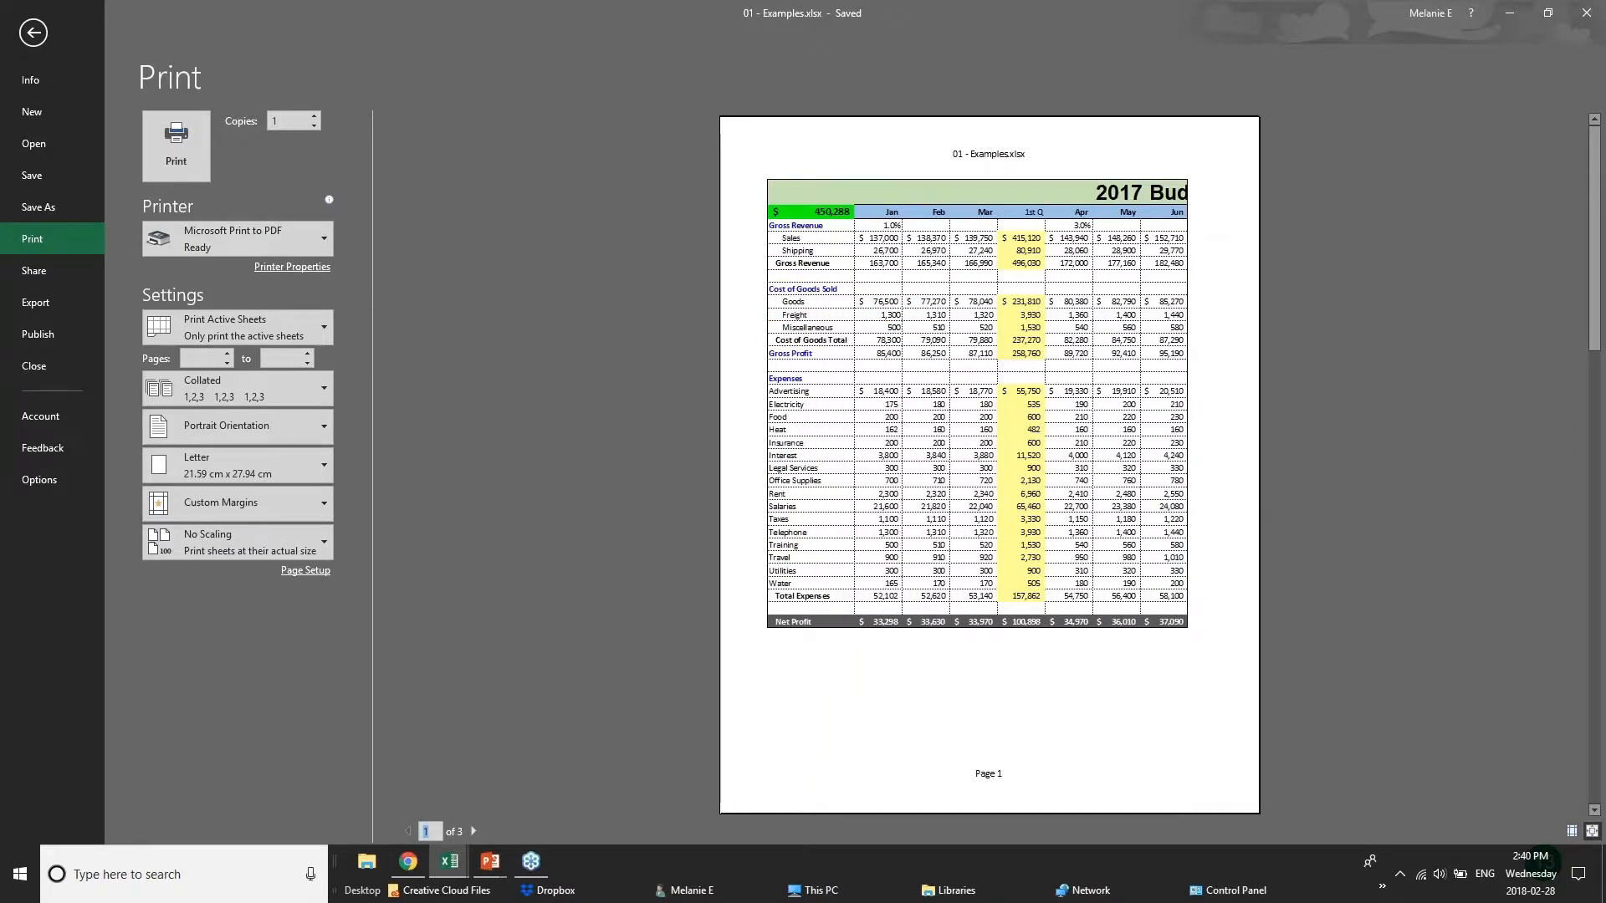
Set the printout of the 2017 Budget sheet to landscape orientation.
click(301, 432)
click(238, 496)
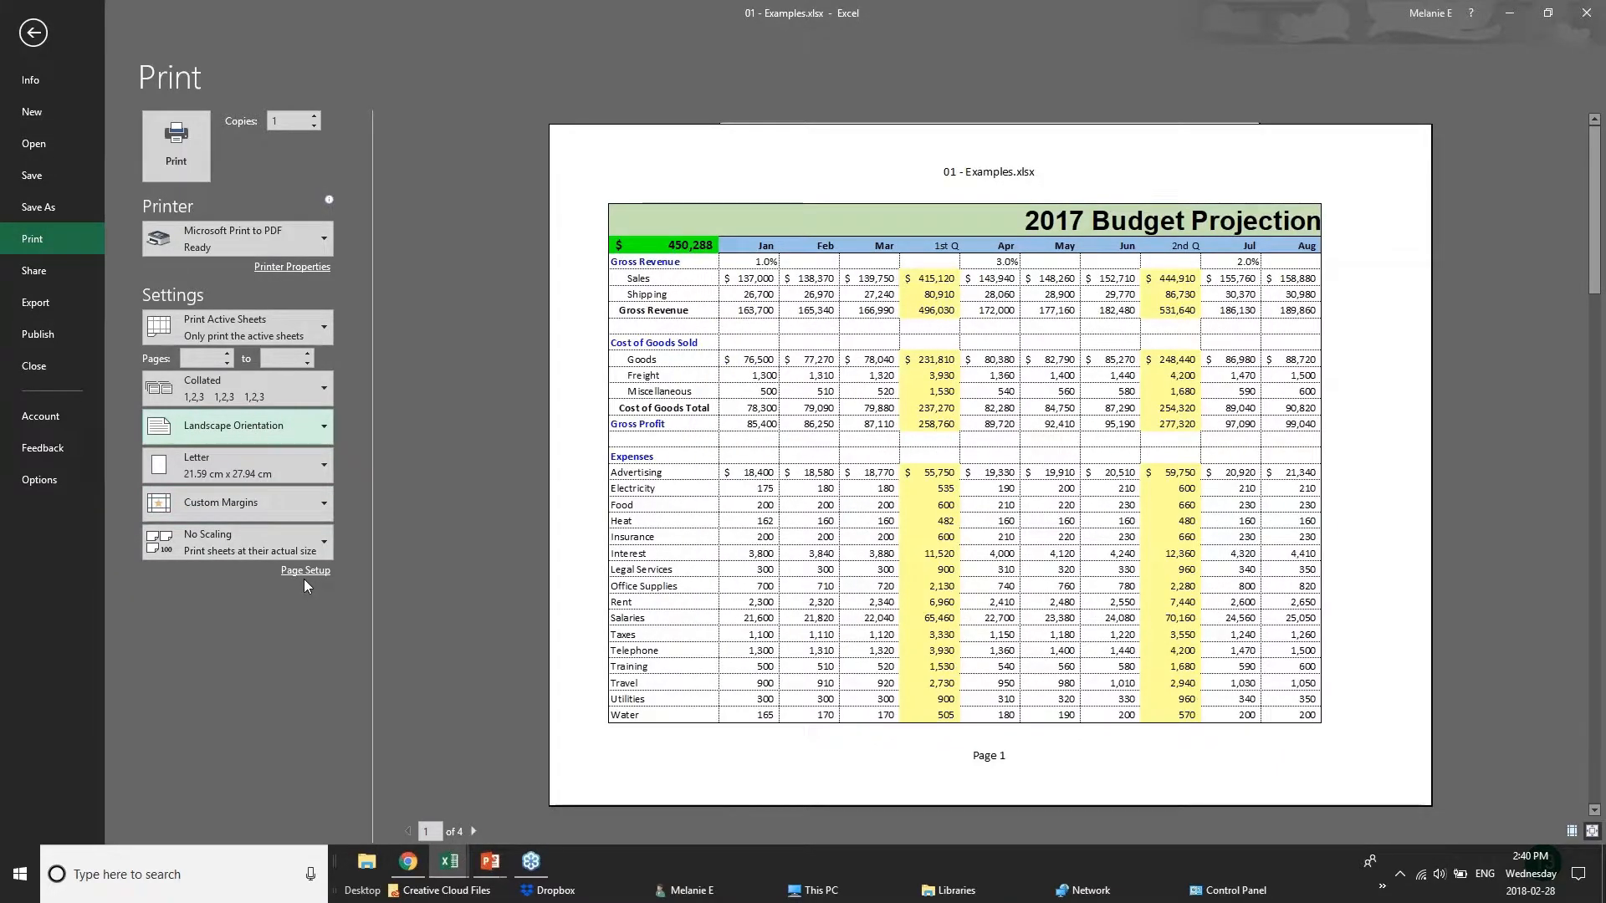
Preview printing only the current selection, and restore the setting to print active sheets.
click(322, 321)
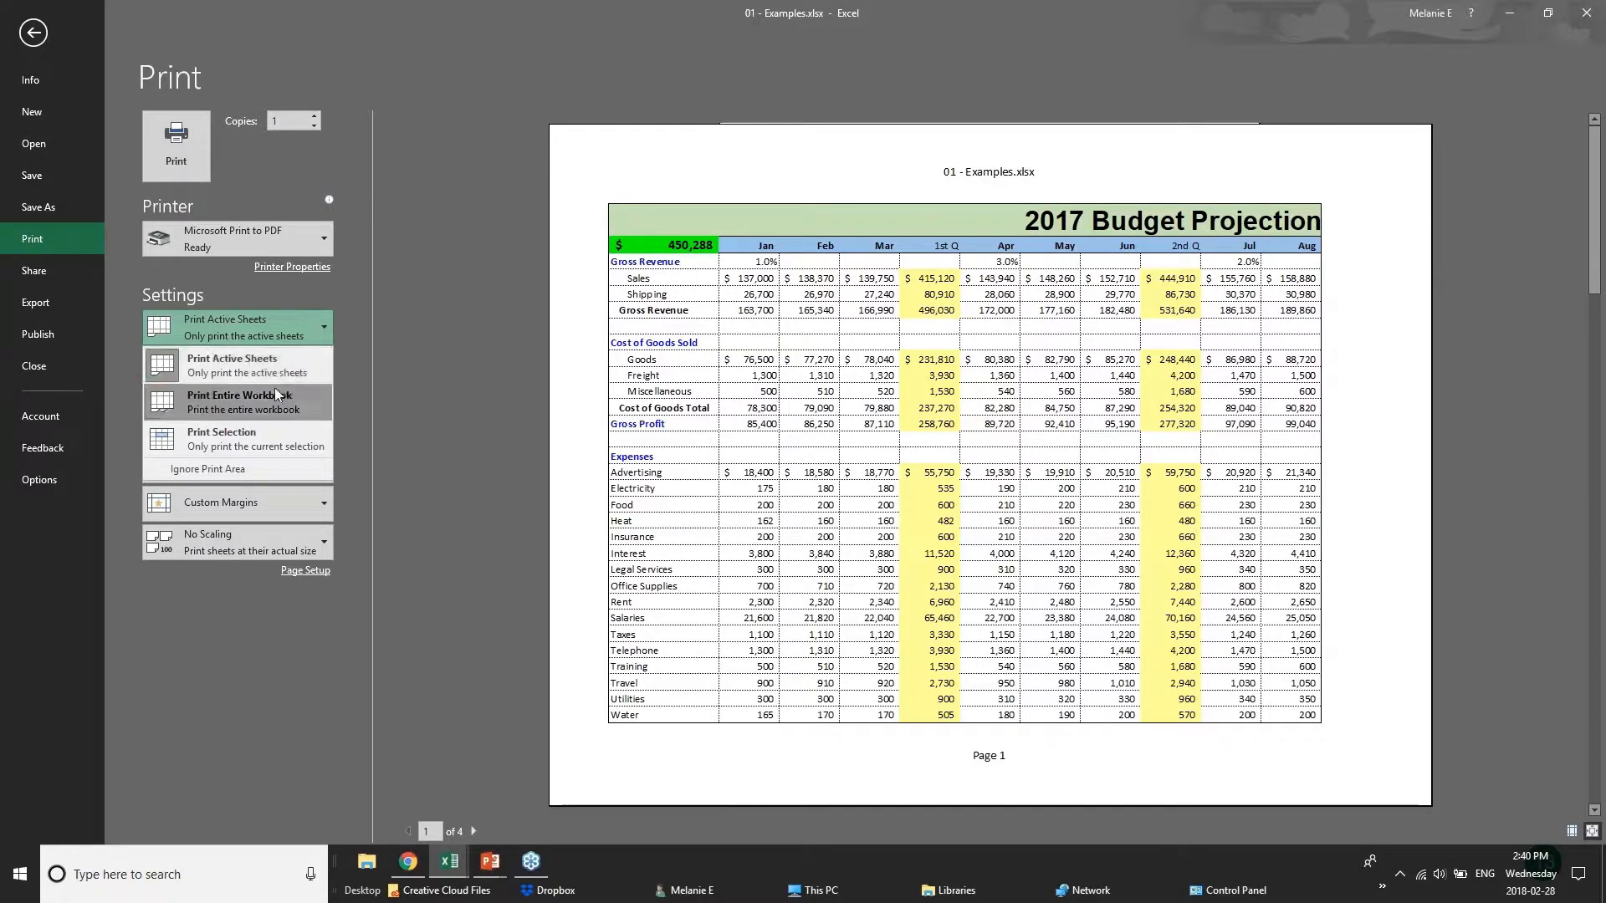
click(278, 437)
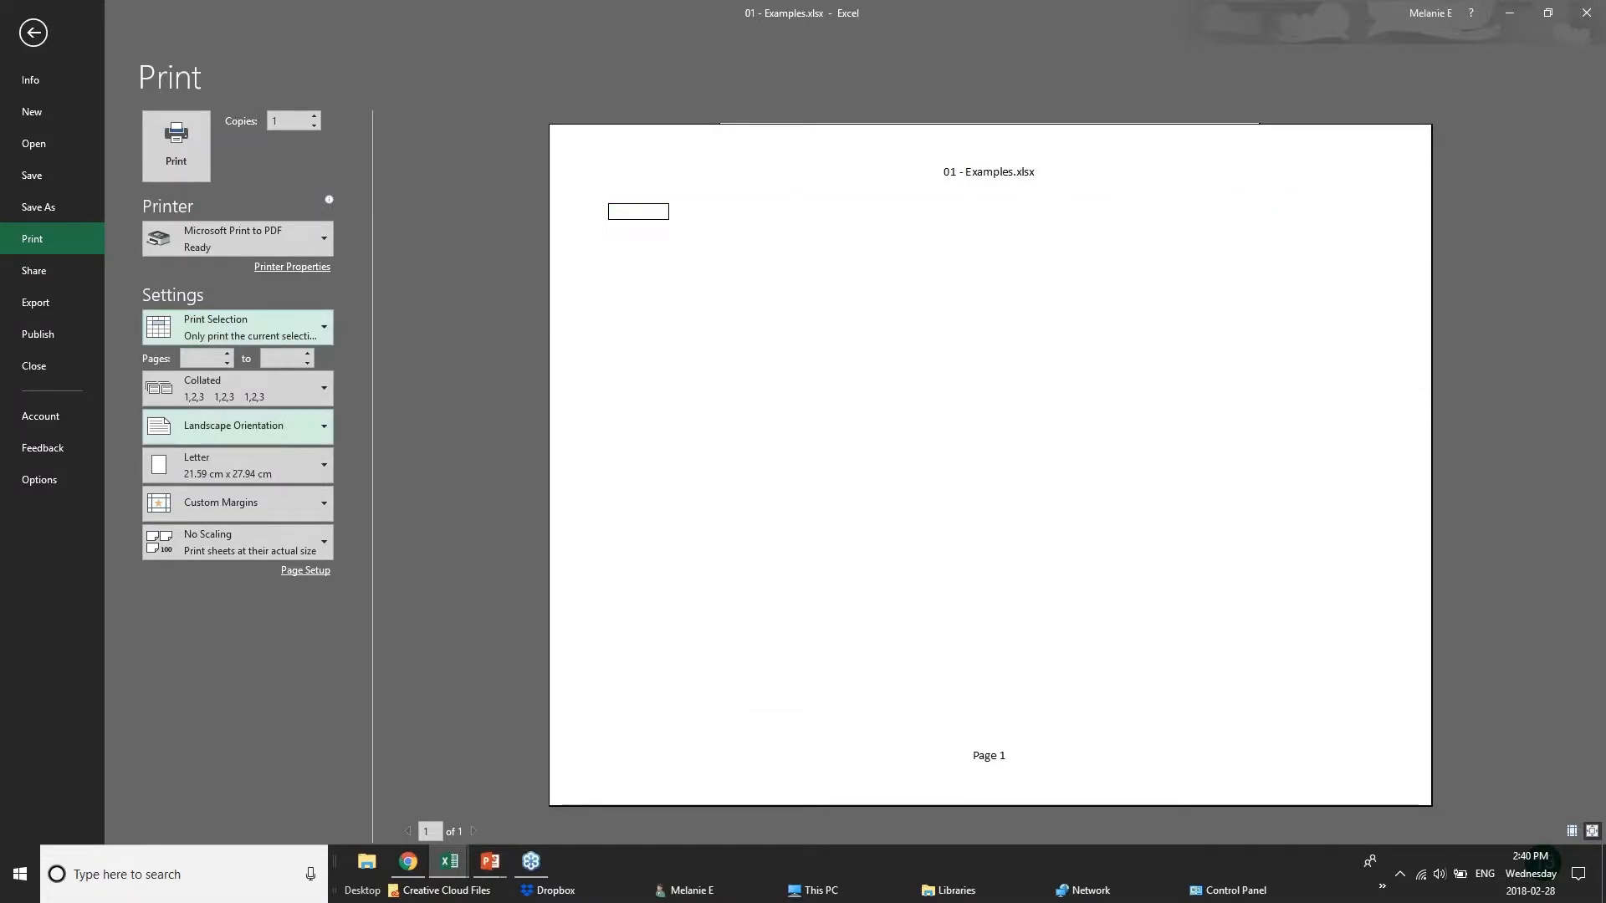
click(288, 317)
click(267, 379)
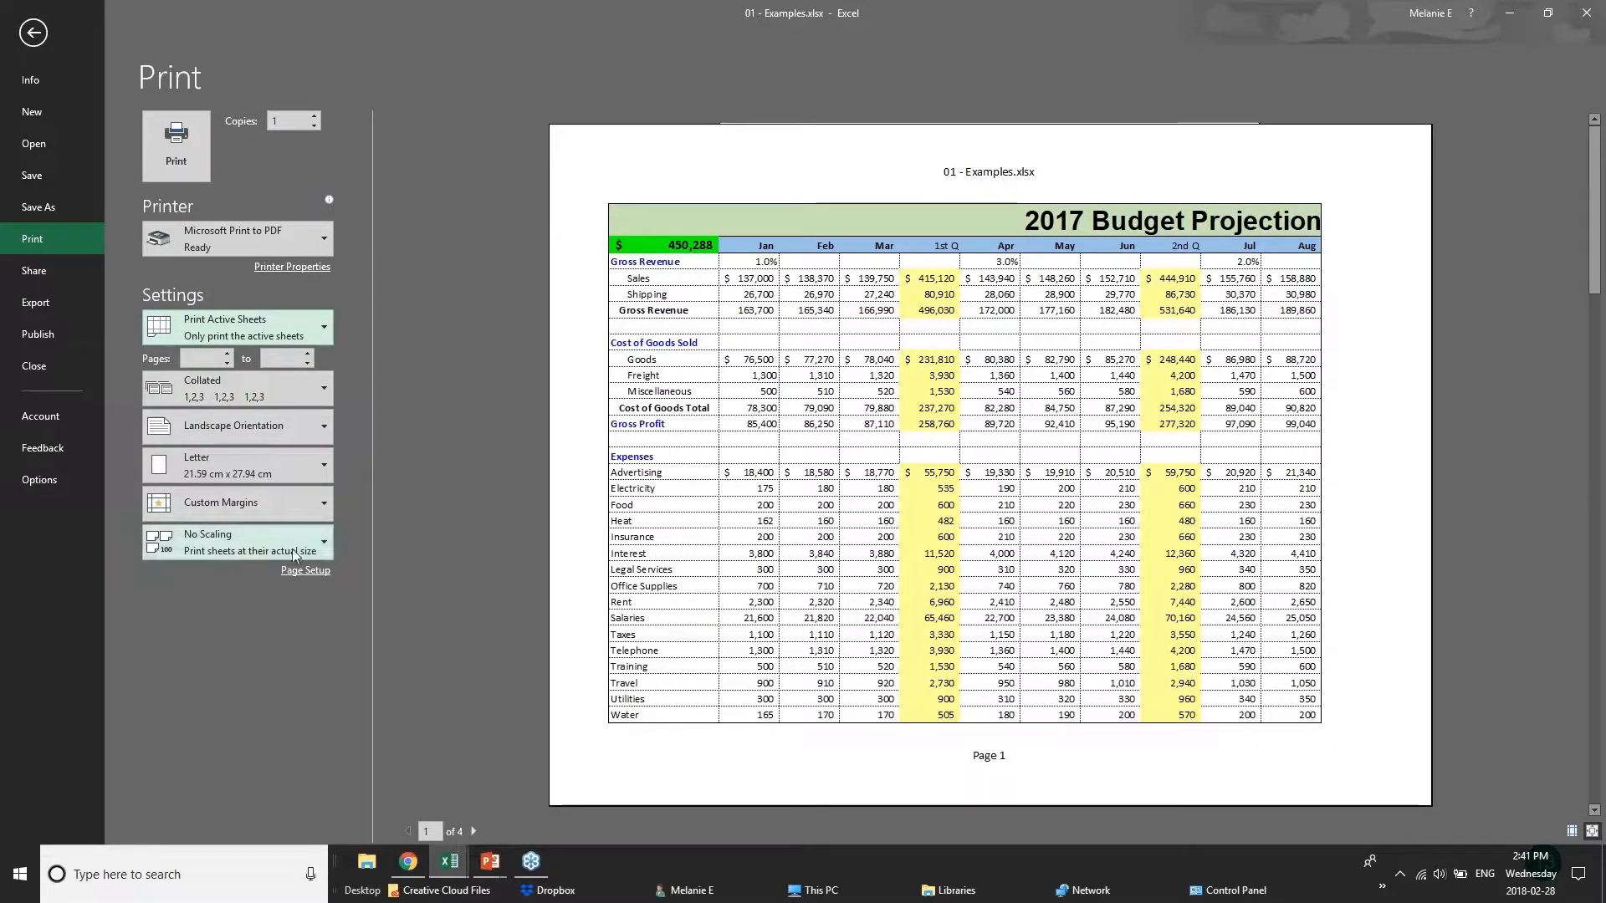
Apply narrow margins and set the page scaling to fit 1 page wide by 1 tall.
click(311, 503)
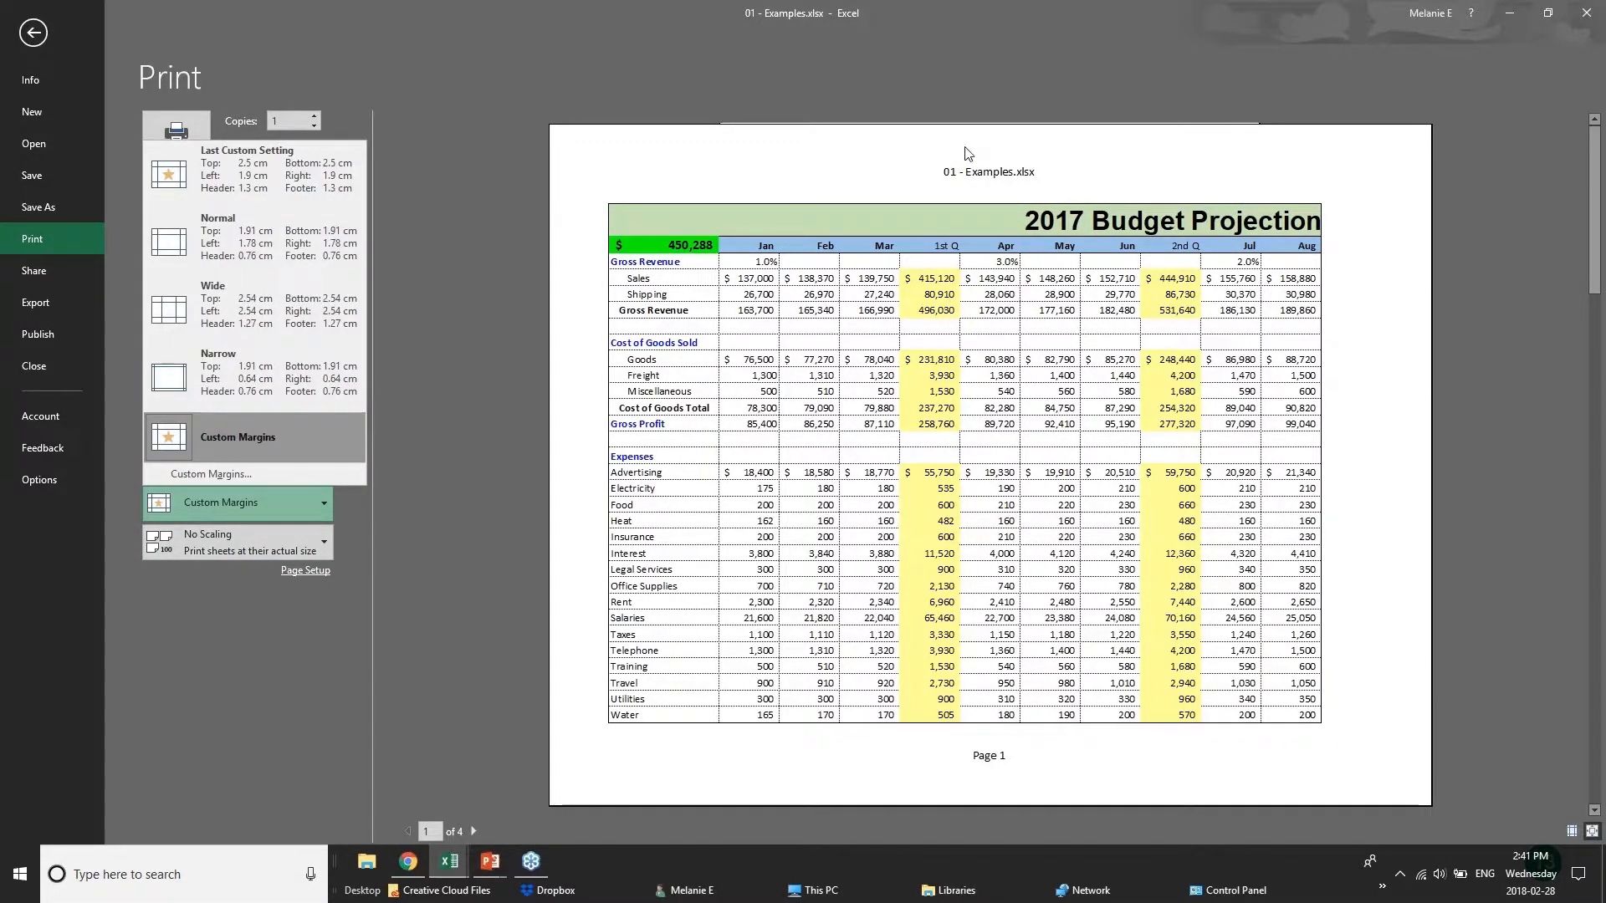
click(253, 362)
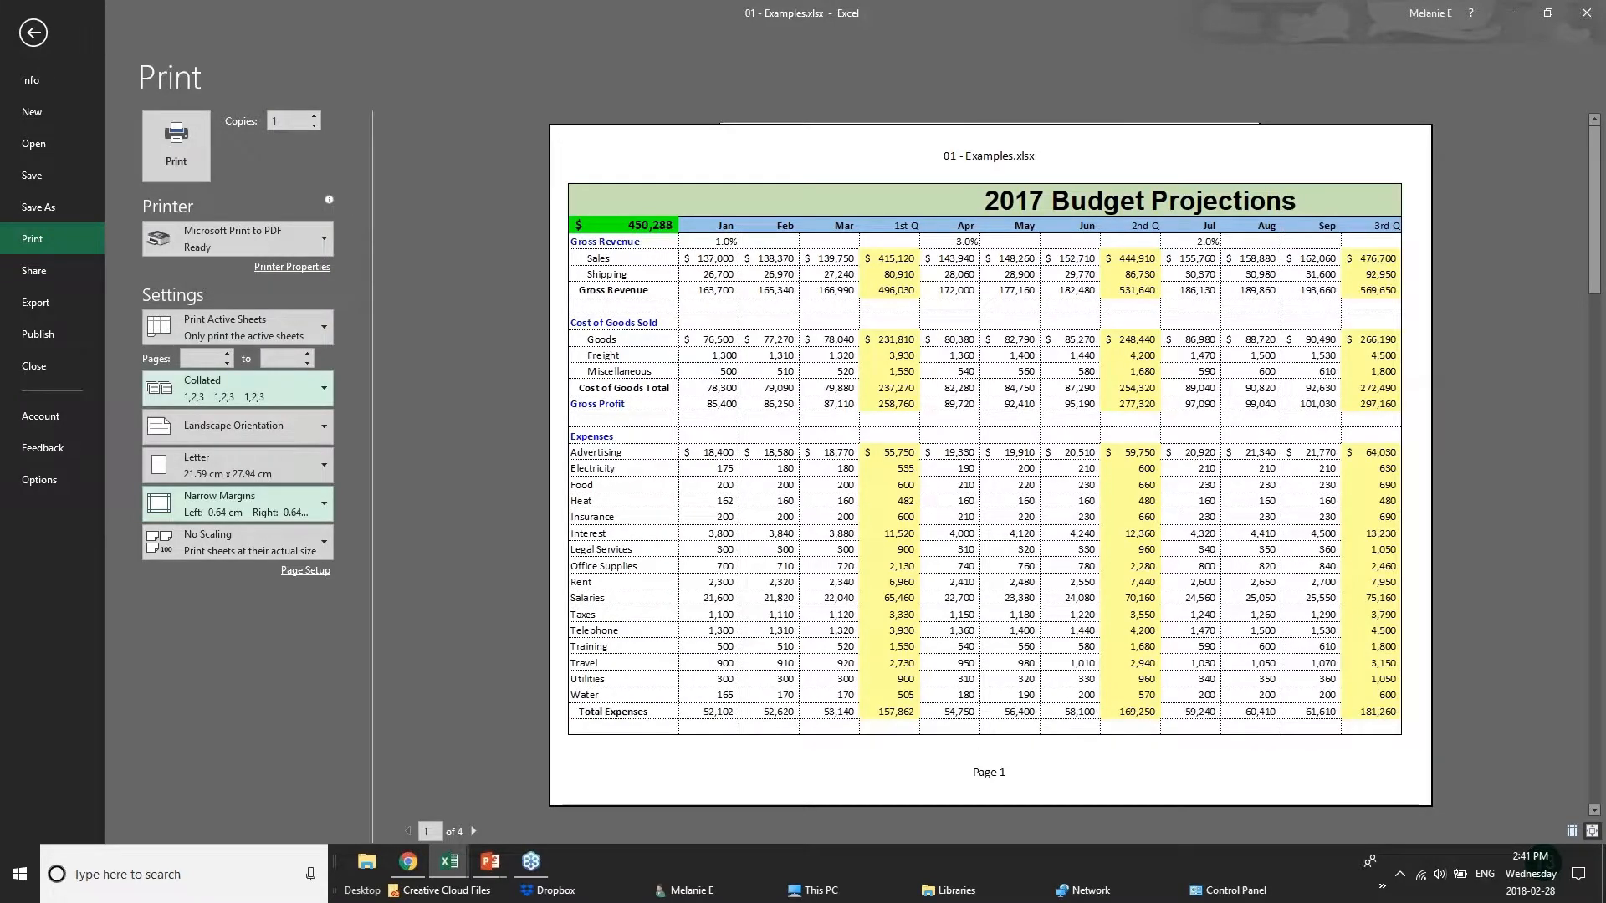
click(301, 575)
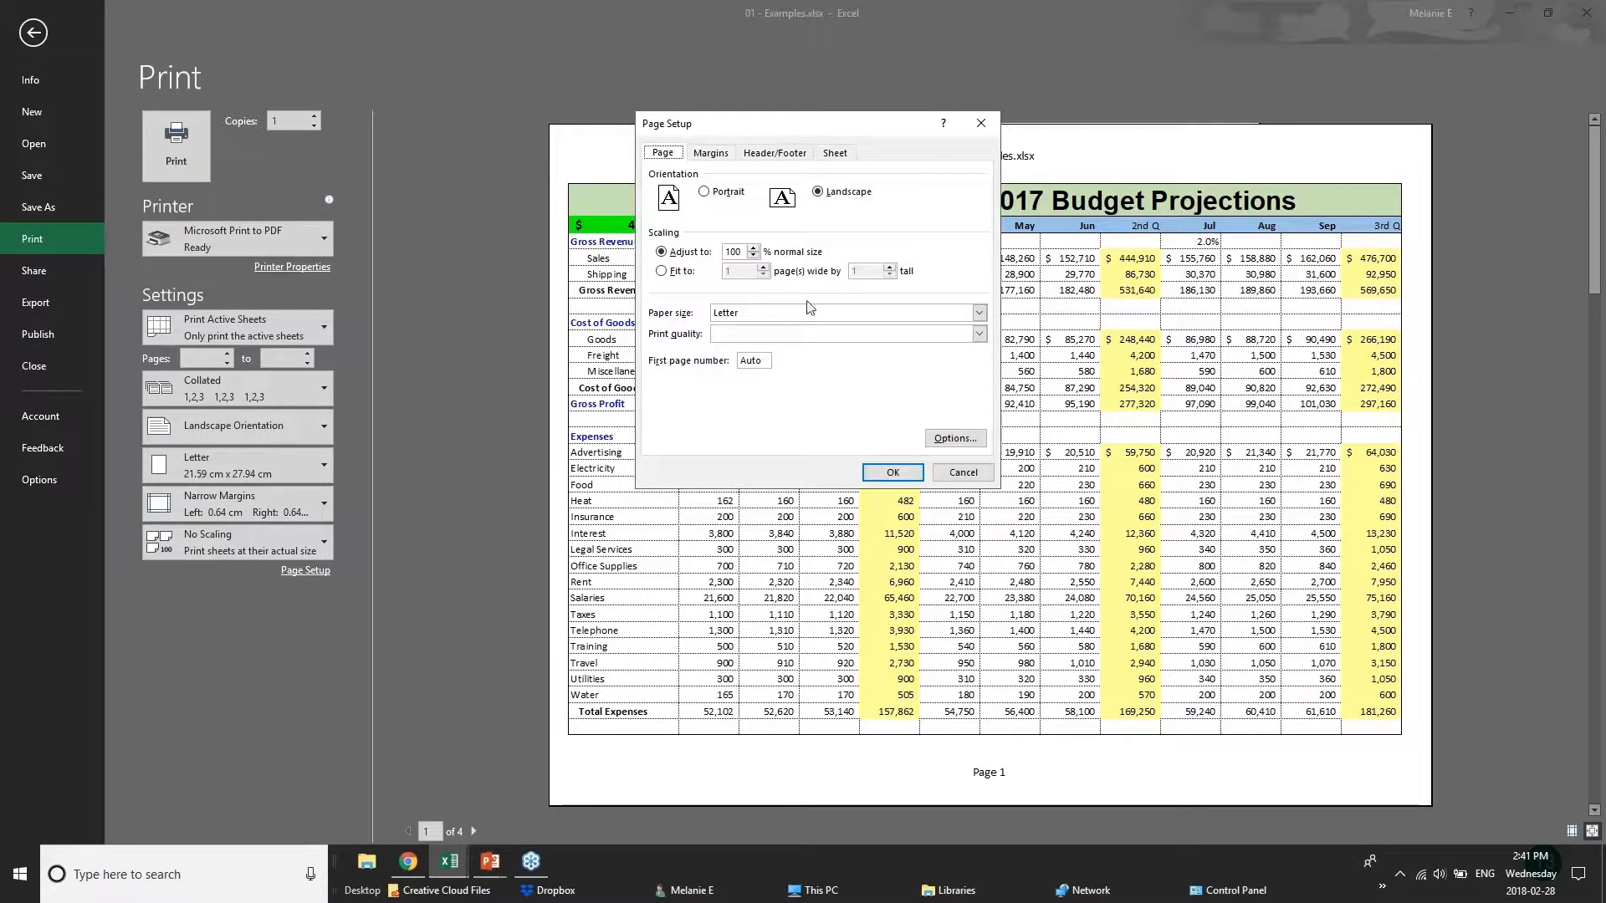
click(756, 255)
click(753, 248)
click(673, 271)
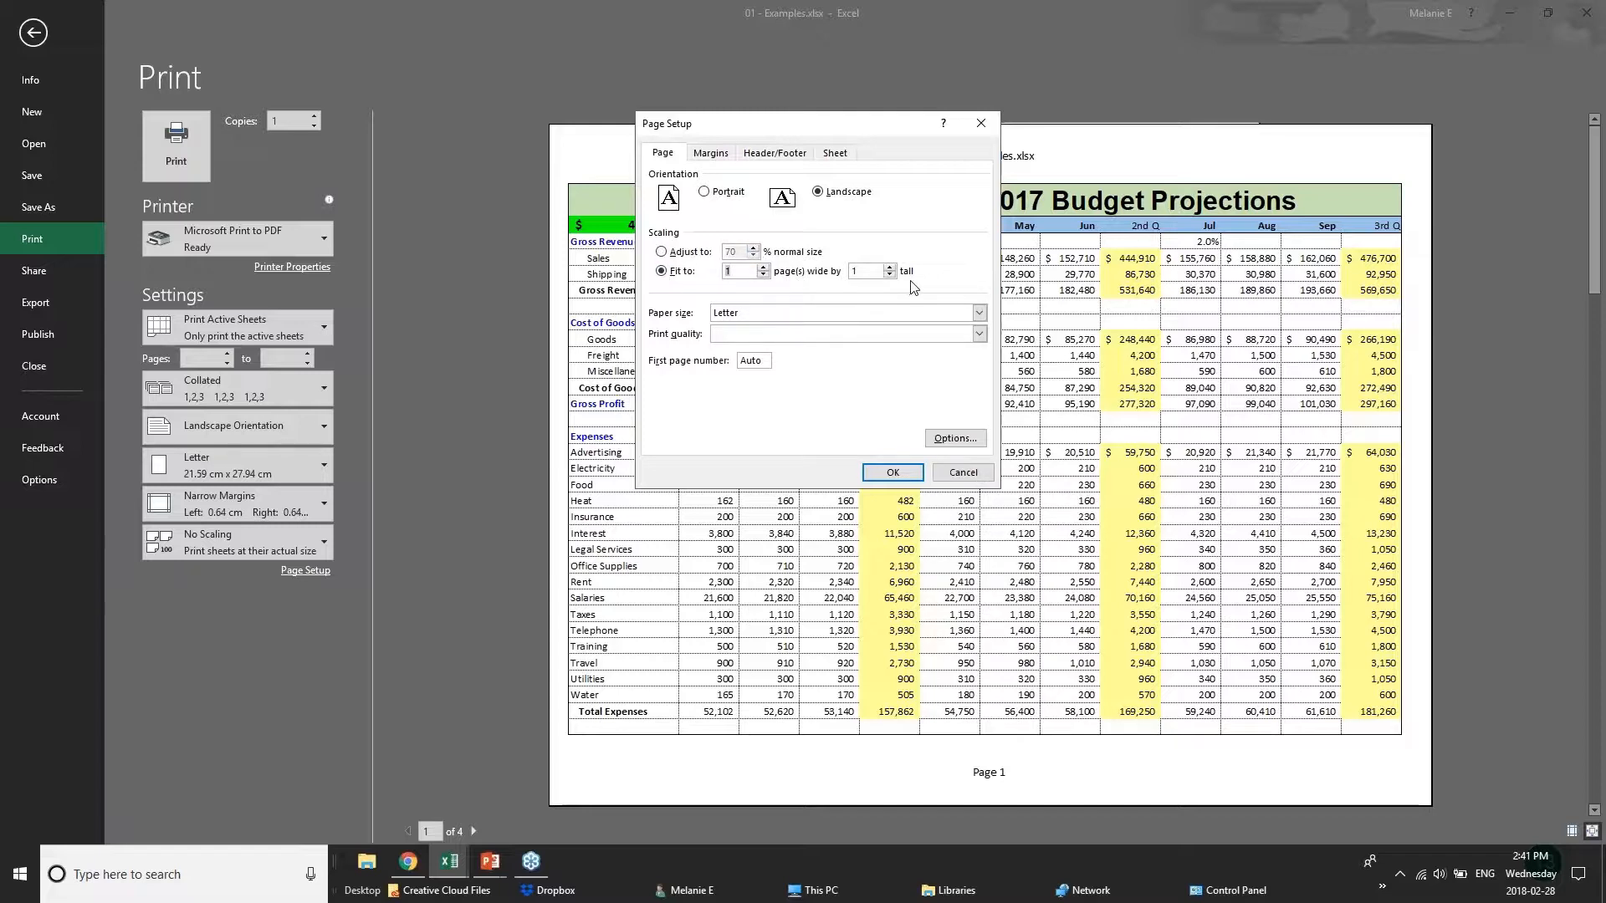
Start a custom page header with BUDGET PROJECTIONS in its left section.
click(715, 155)
click(773, 155)
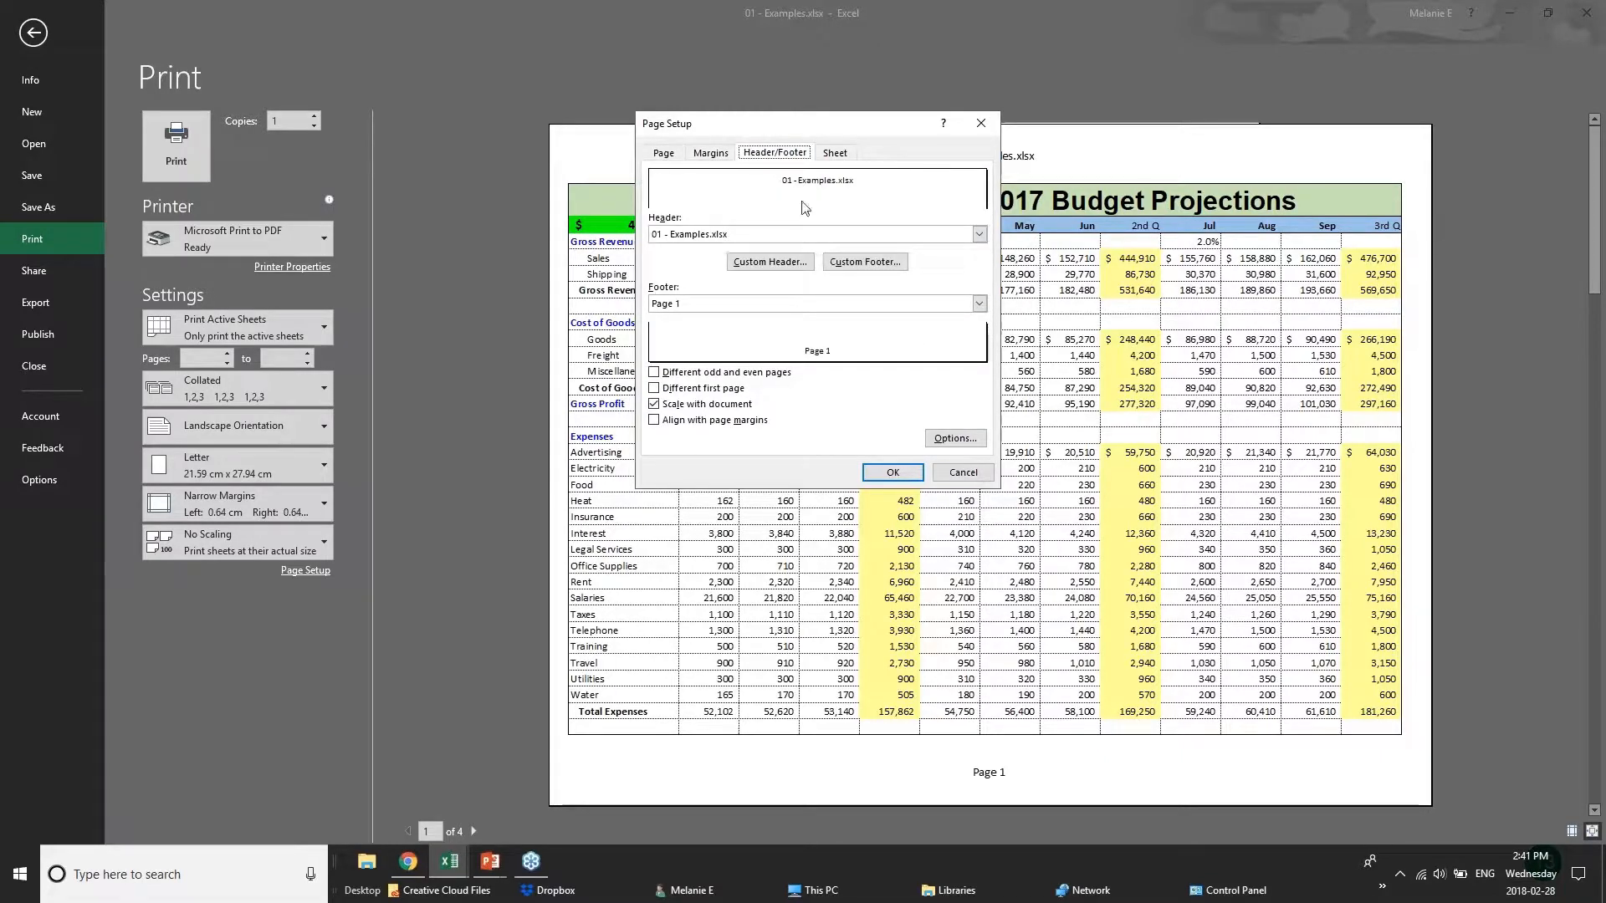
click(750, 235)
click(750, 235)
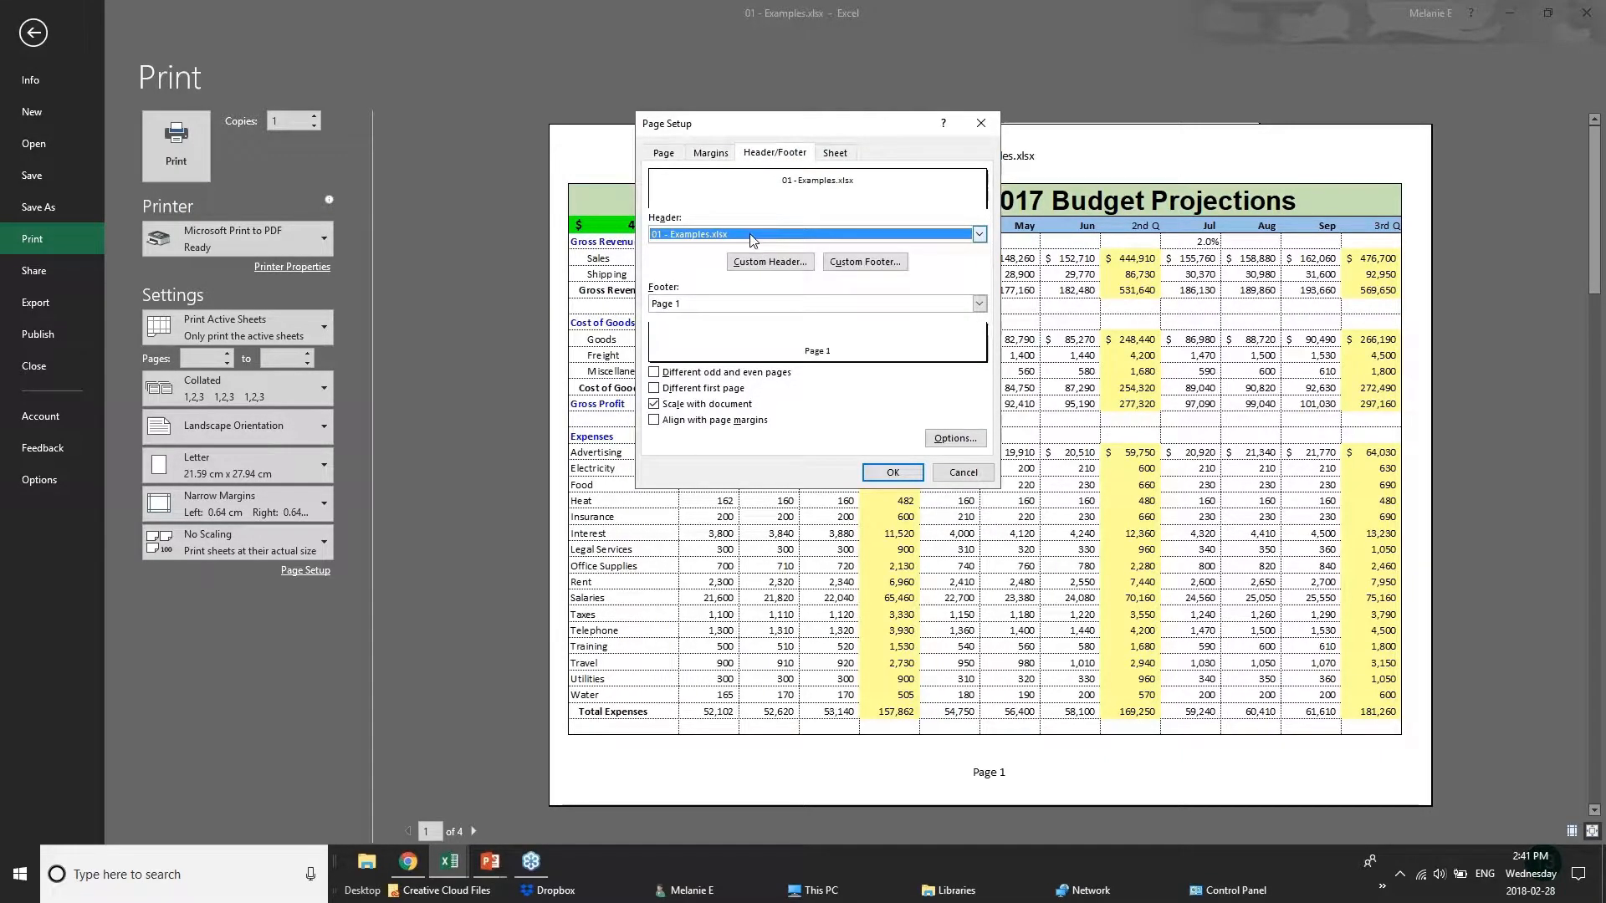
click(761, 265)
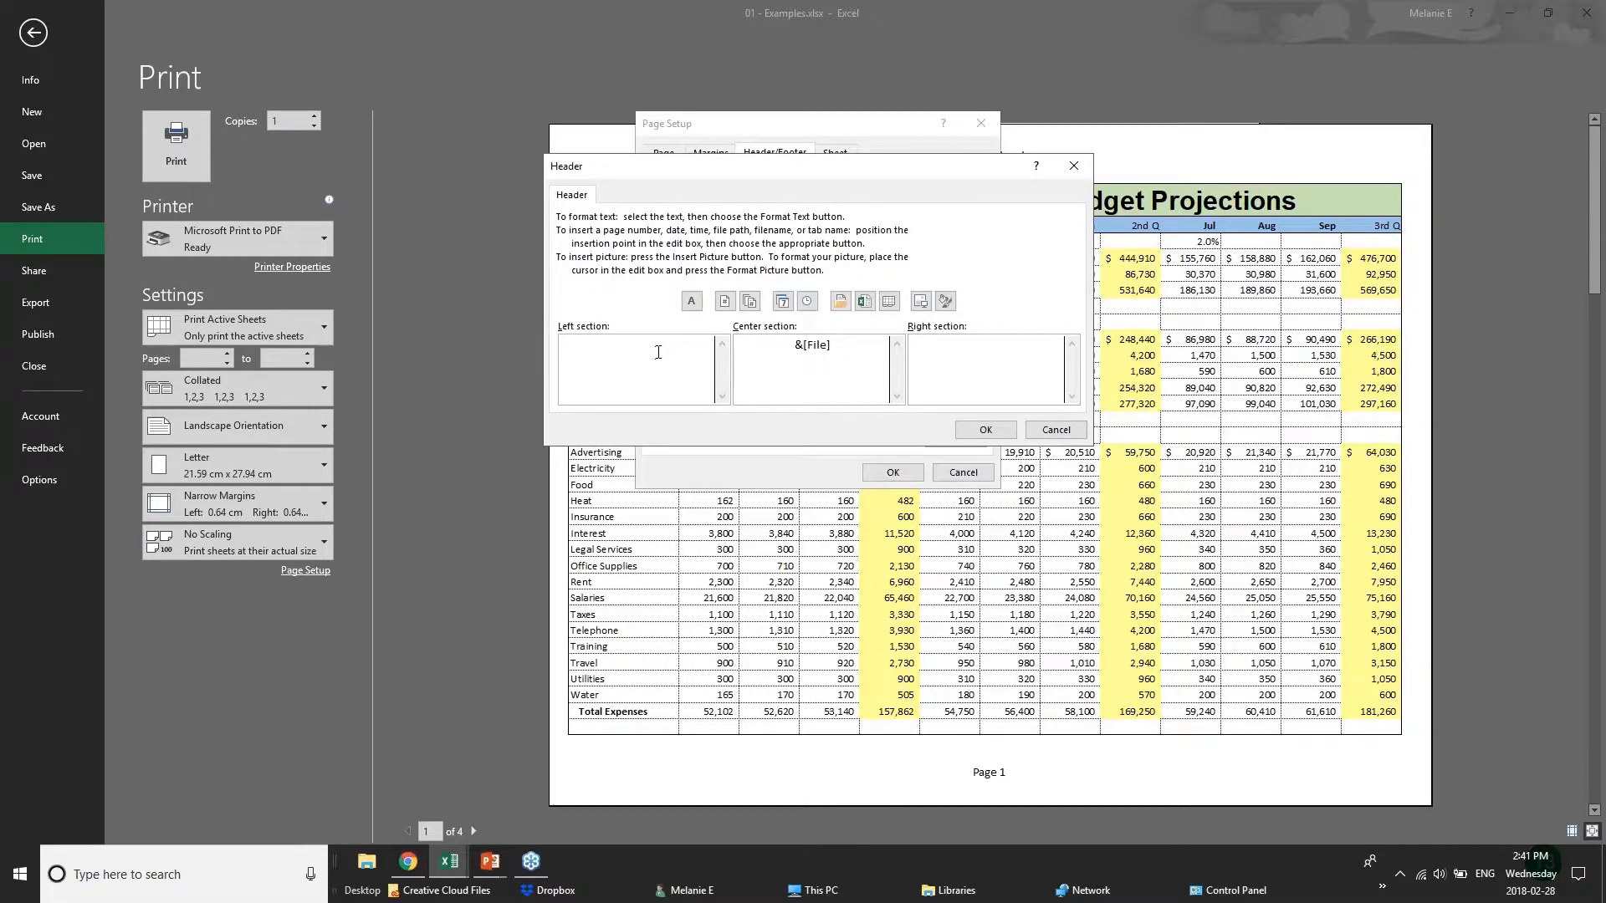
text(BUDGET PROD)
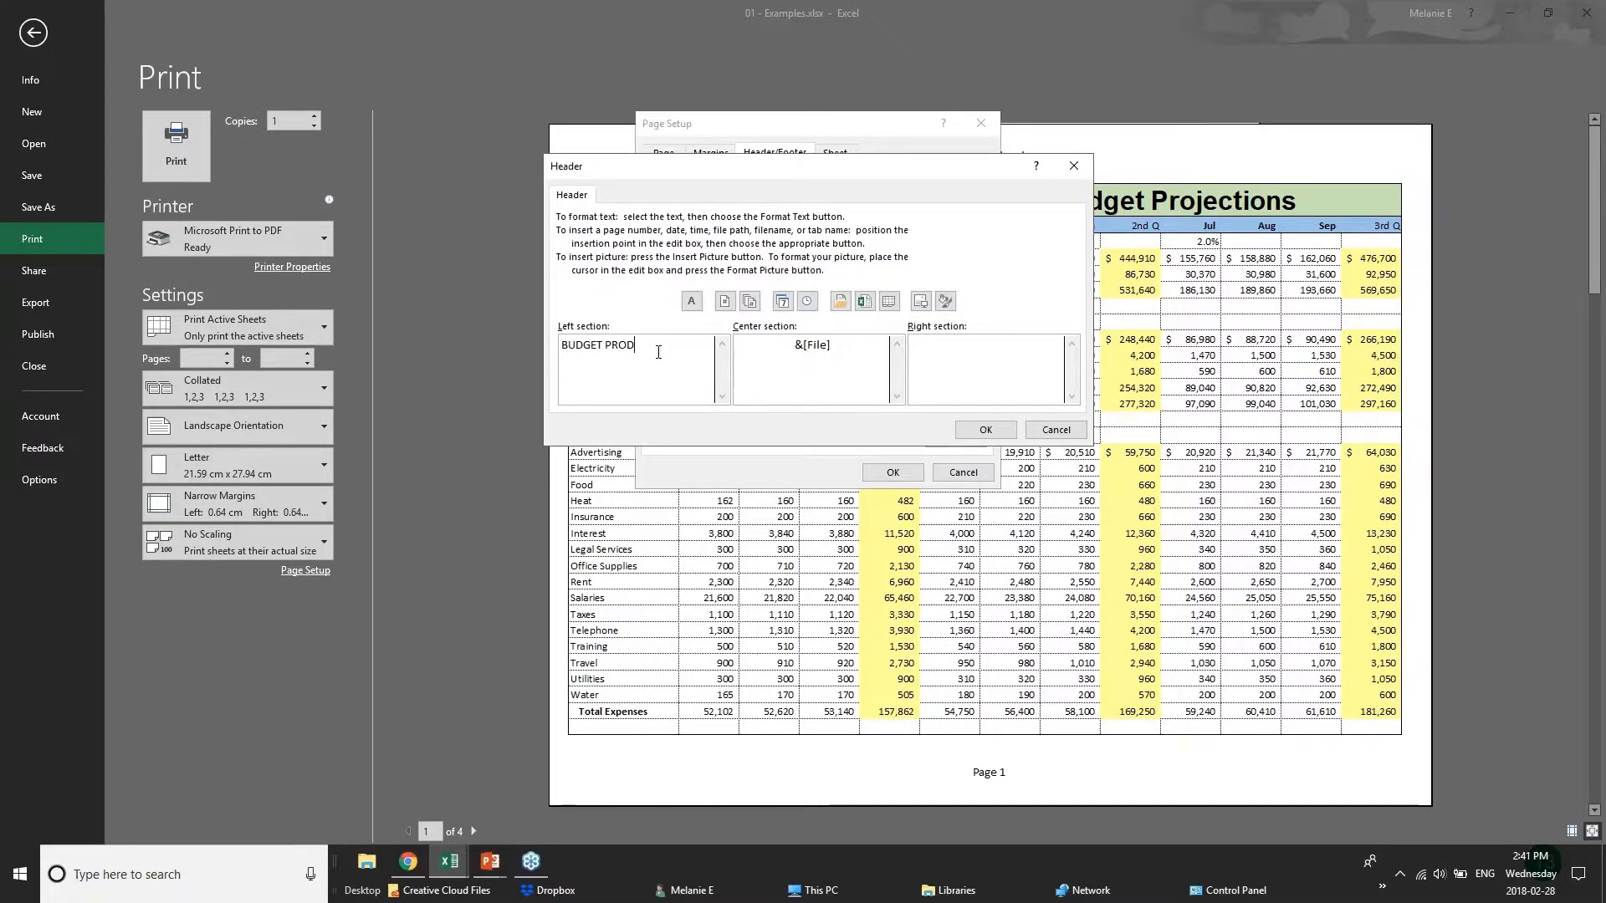
key(BackSpace)
text(JECTIONS)
Replace the file name code in the header's center section with CONFIDENTIAL and apply the page setup.
drag(830, 344, 735, 342)
text(CONFIDENTIAL)
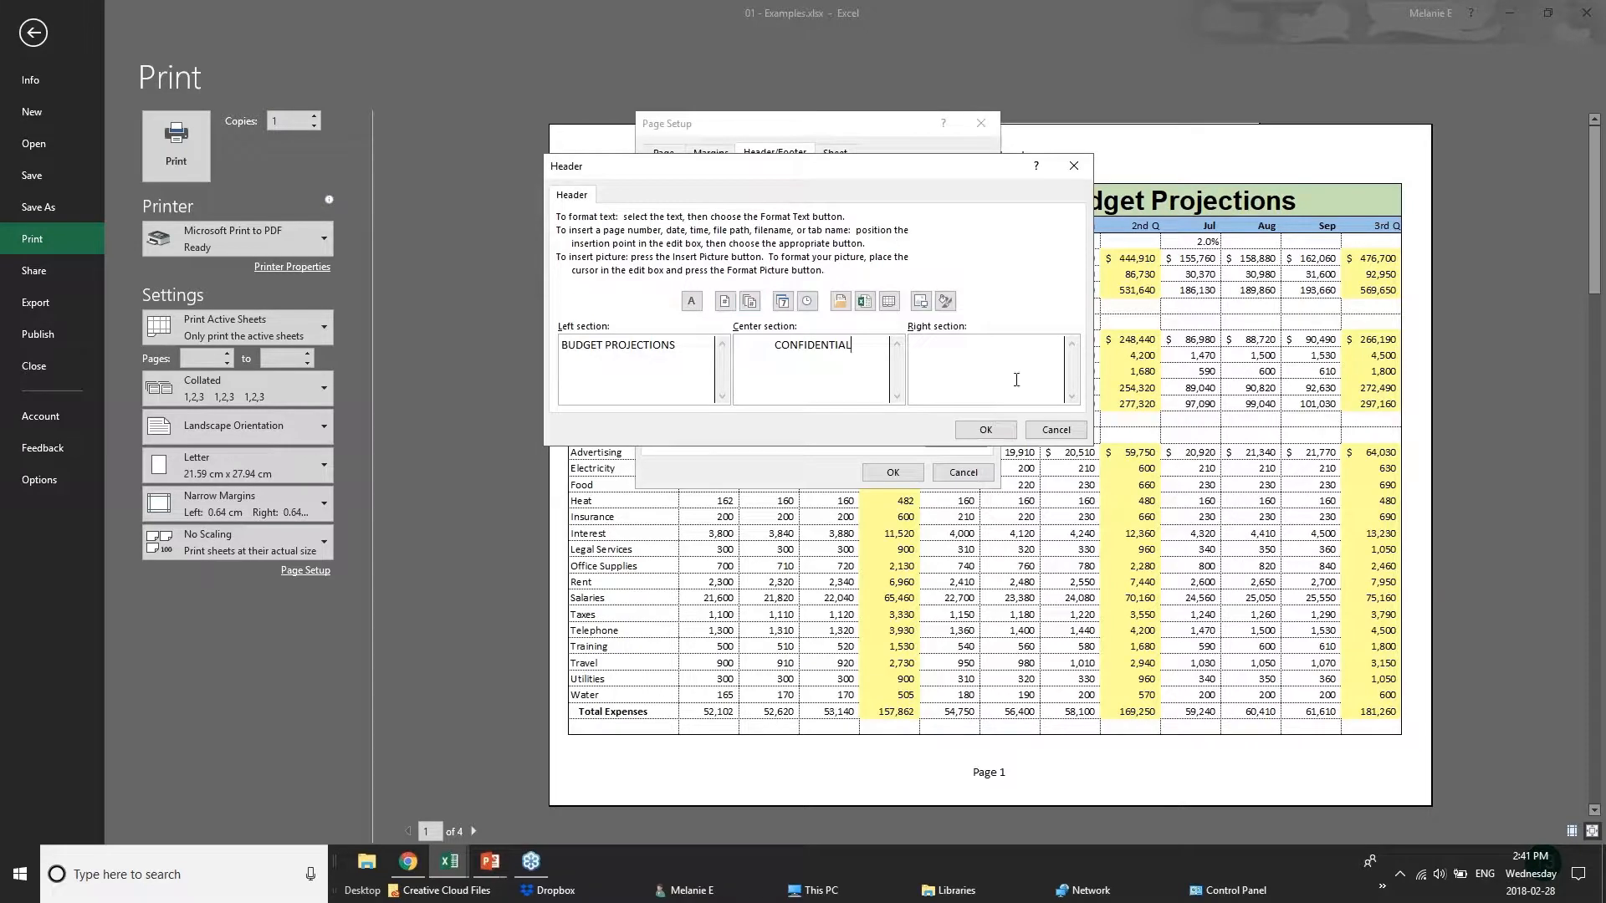
click(1028, 356)
click(985, 430)
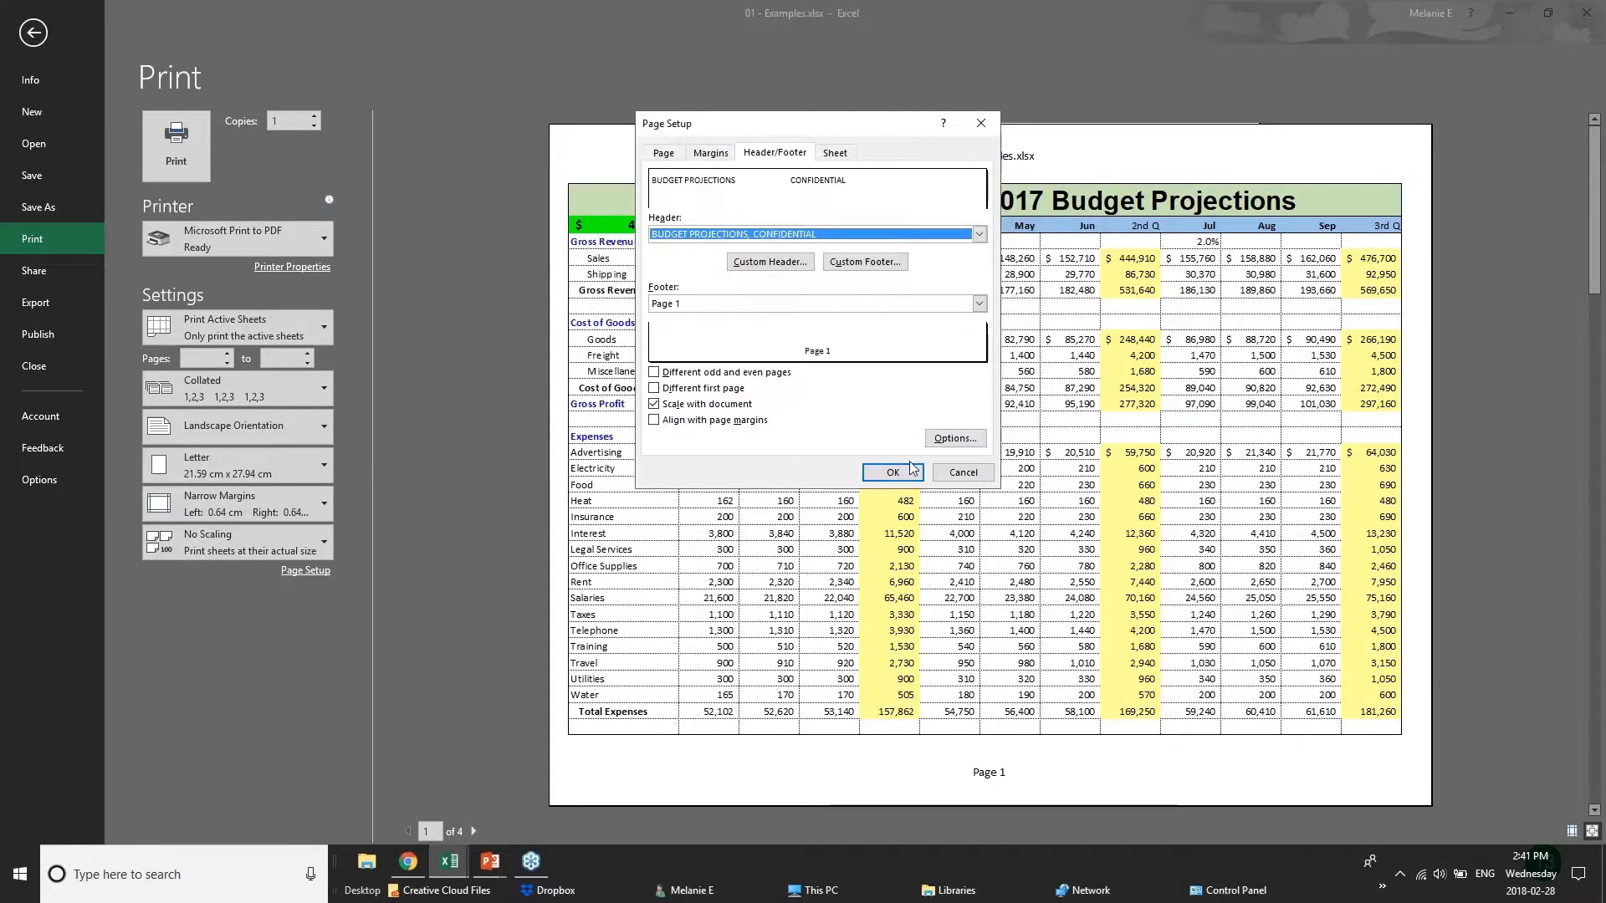
click(894, 473)
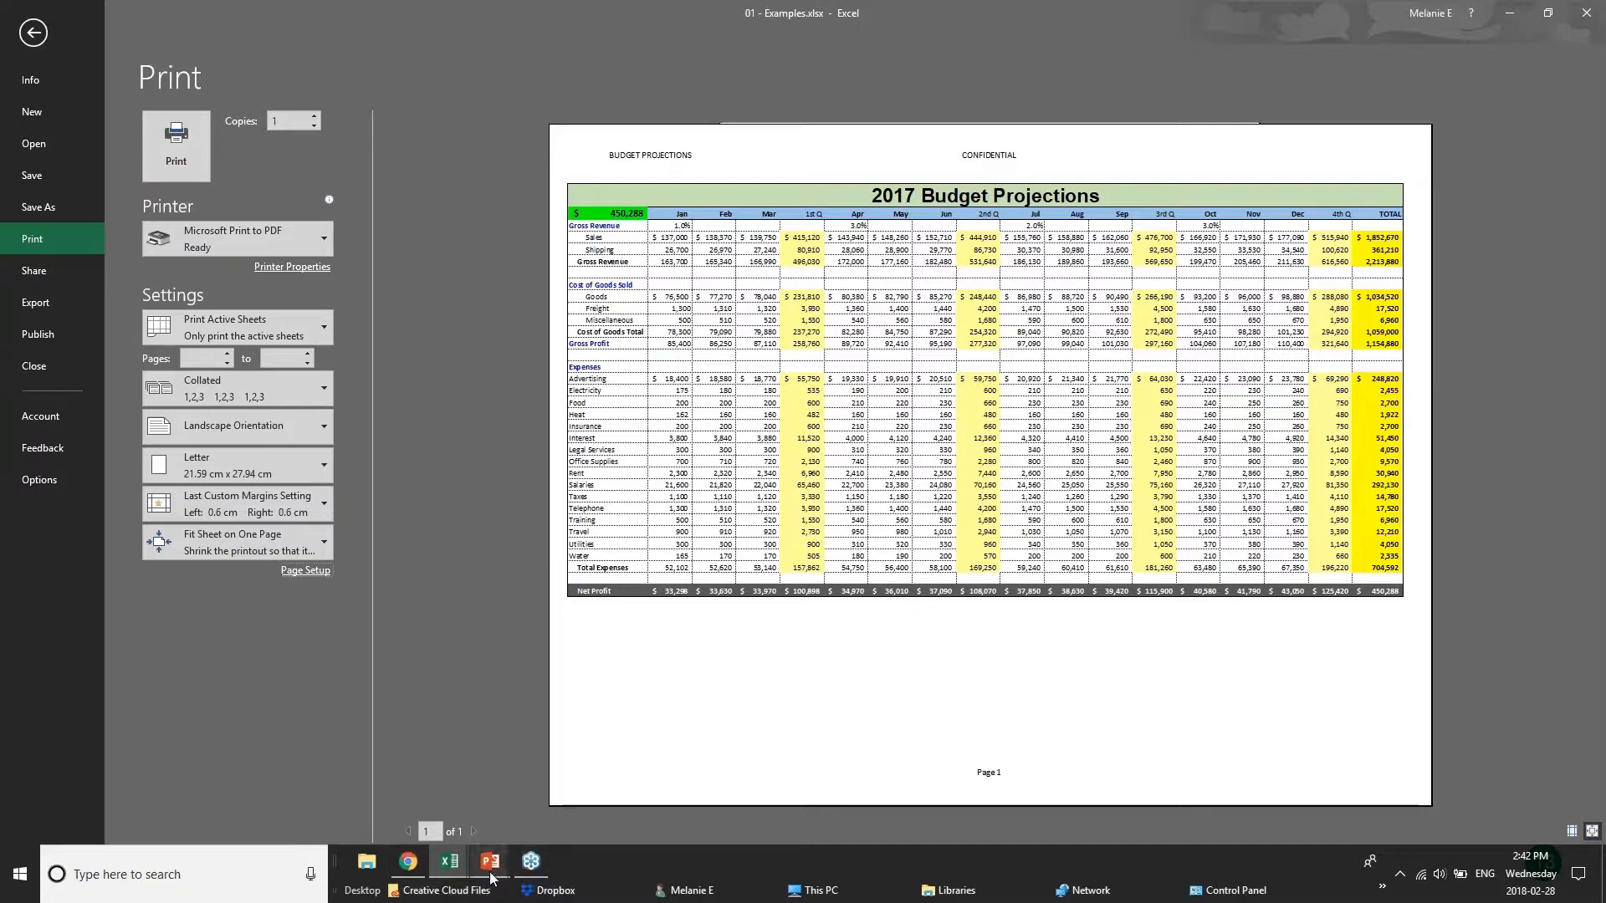
Switch to the PowerPoint slide show for the Sharing & Security slide, and return to the 01 - Examples workbook in Excel.
mouse_move(486, 872)
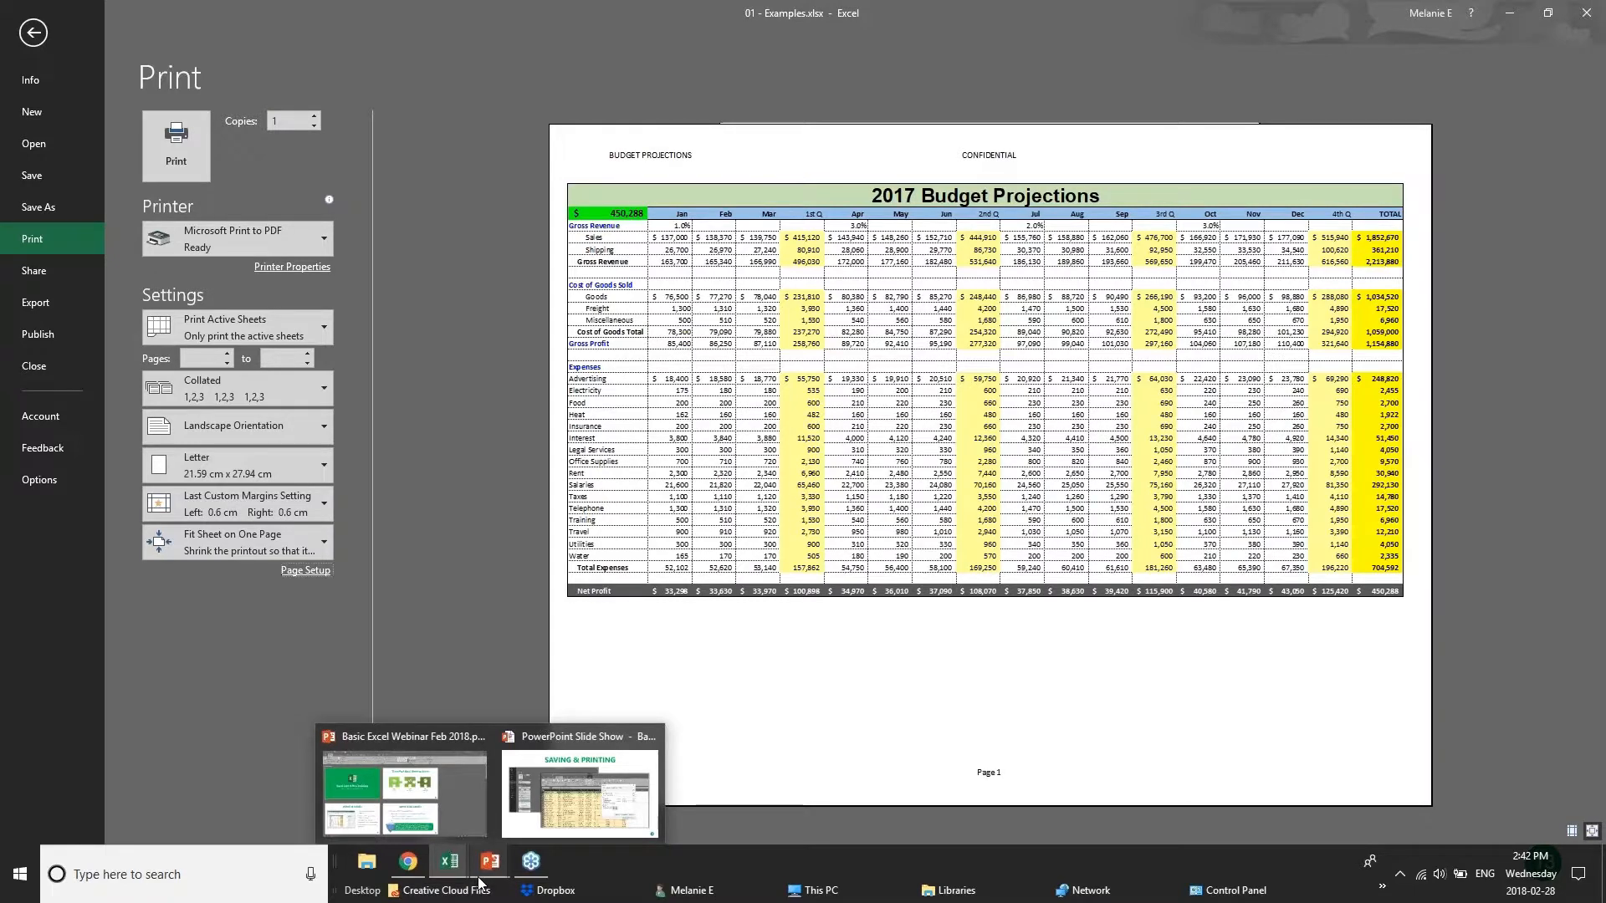
click(480, 877)
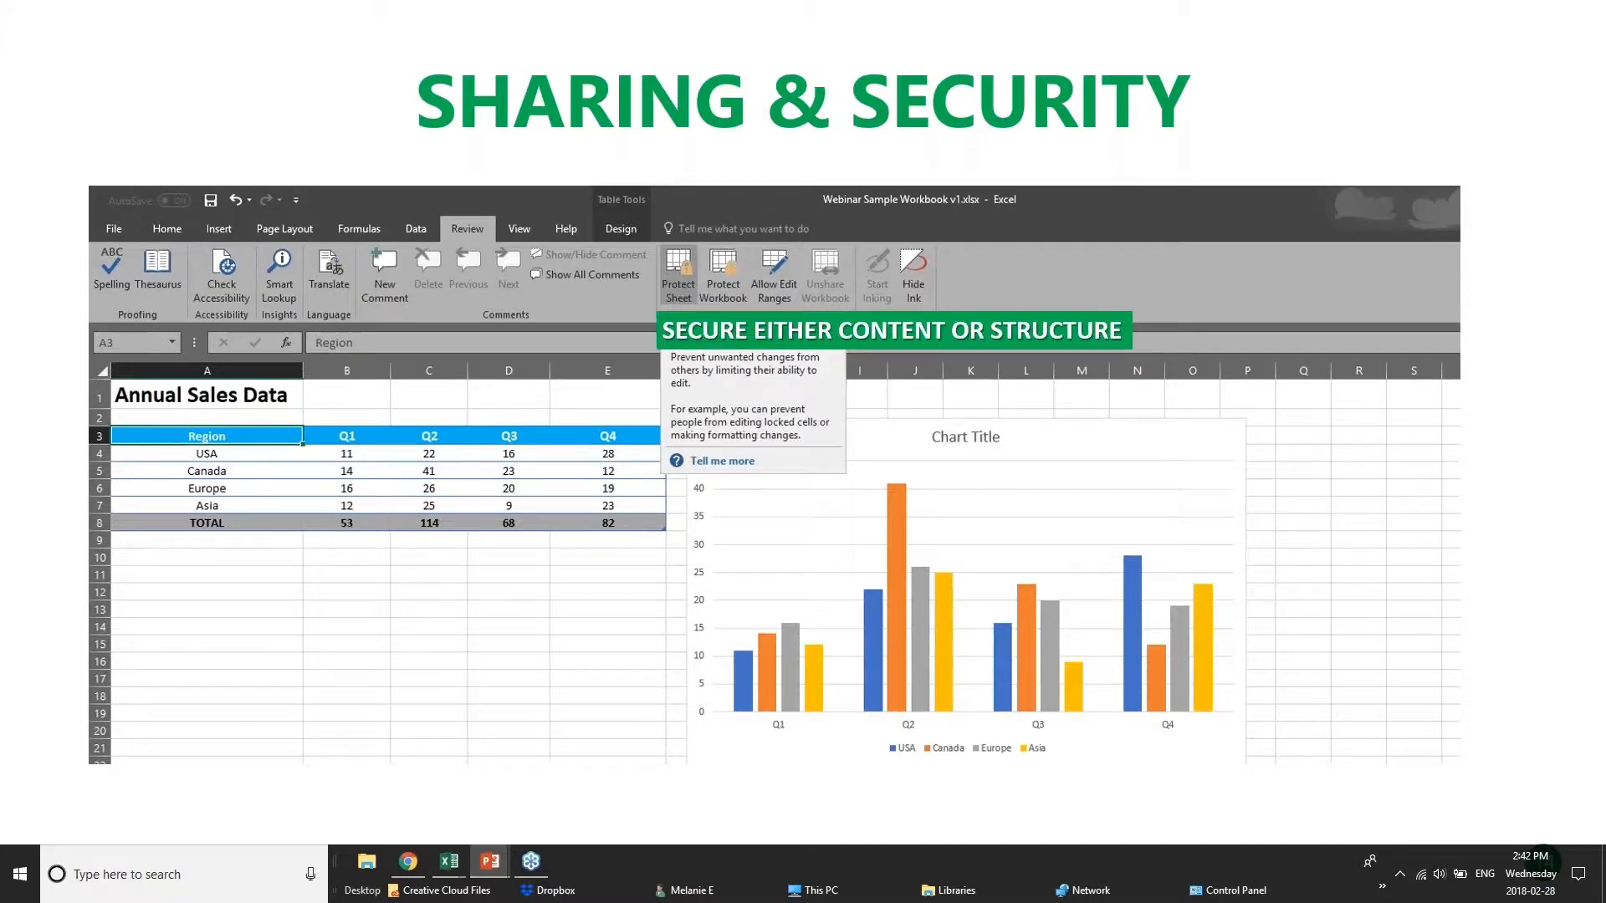
click(409, 860)
mouse_move(434, 864)
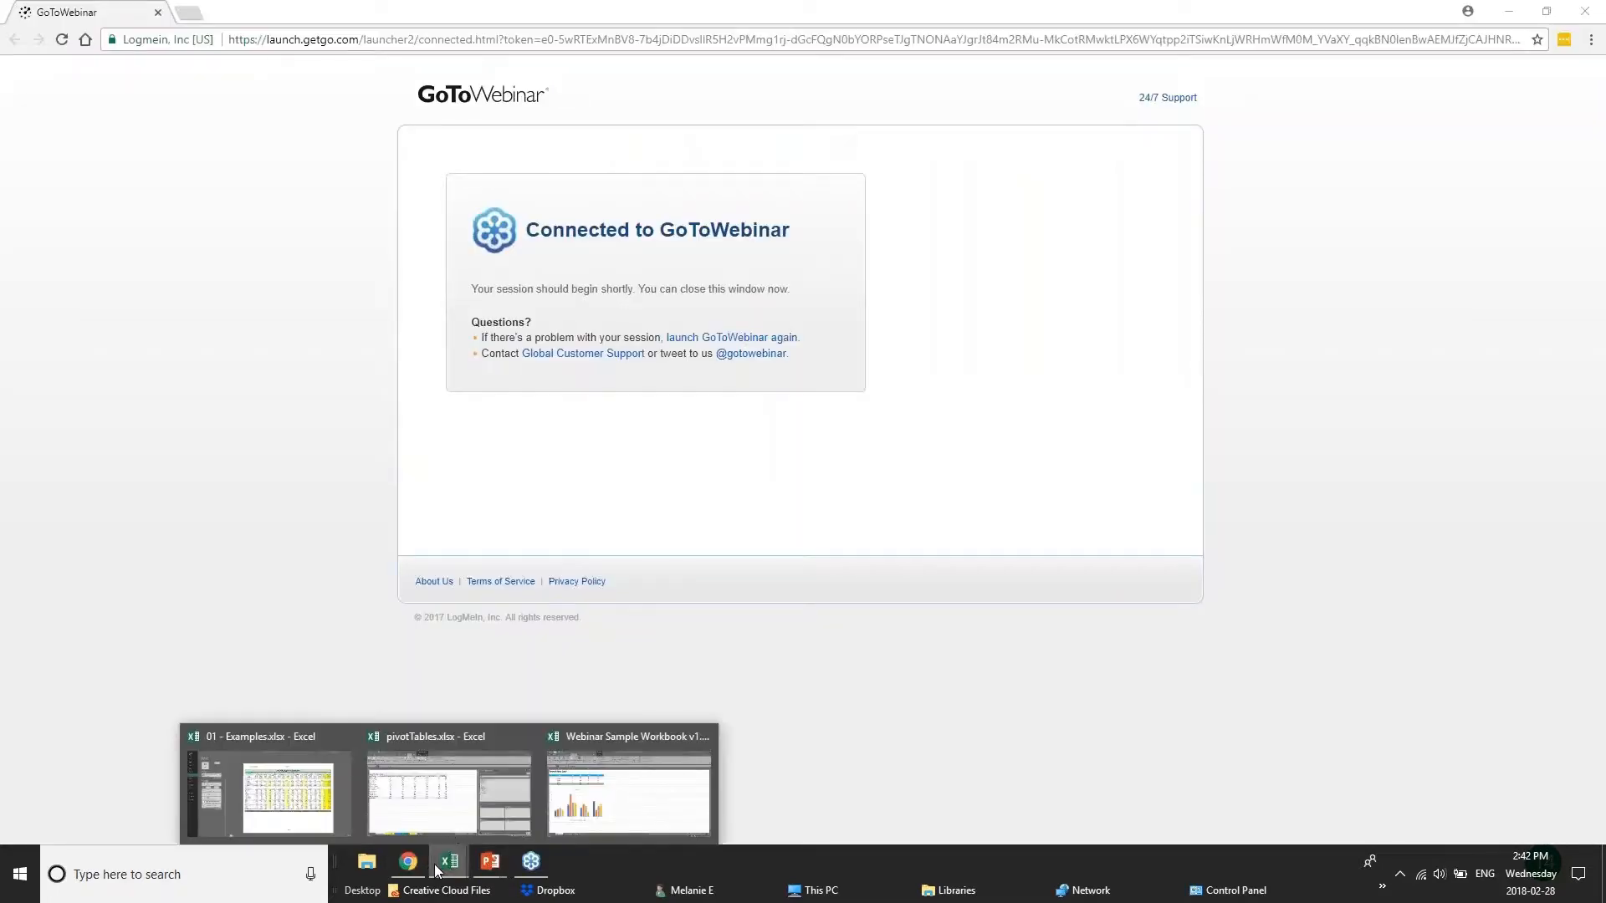
click(458, 794)
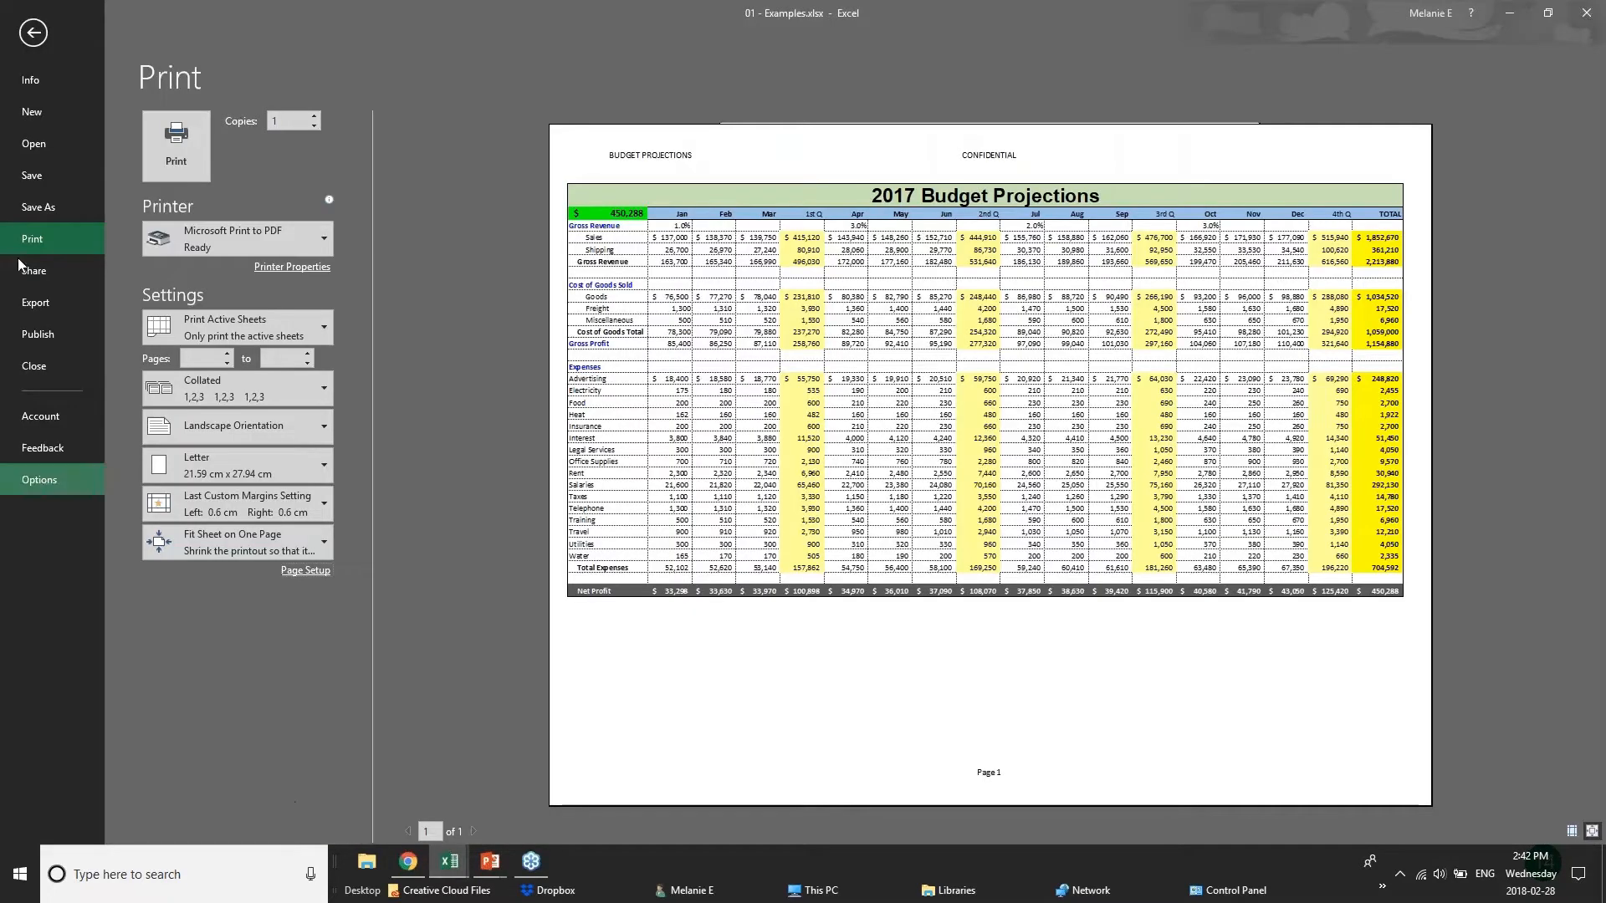
View the password and read-only options under the Save As general options, and return to the worksheet without saving.
click(33, 30)
click(27, 42)
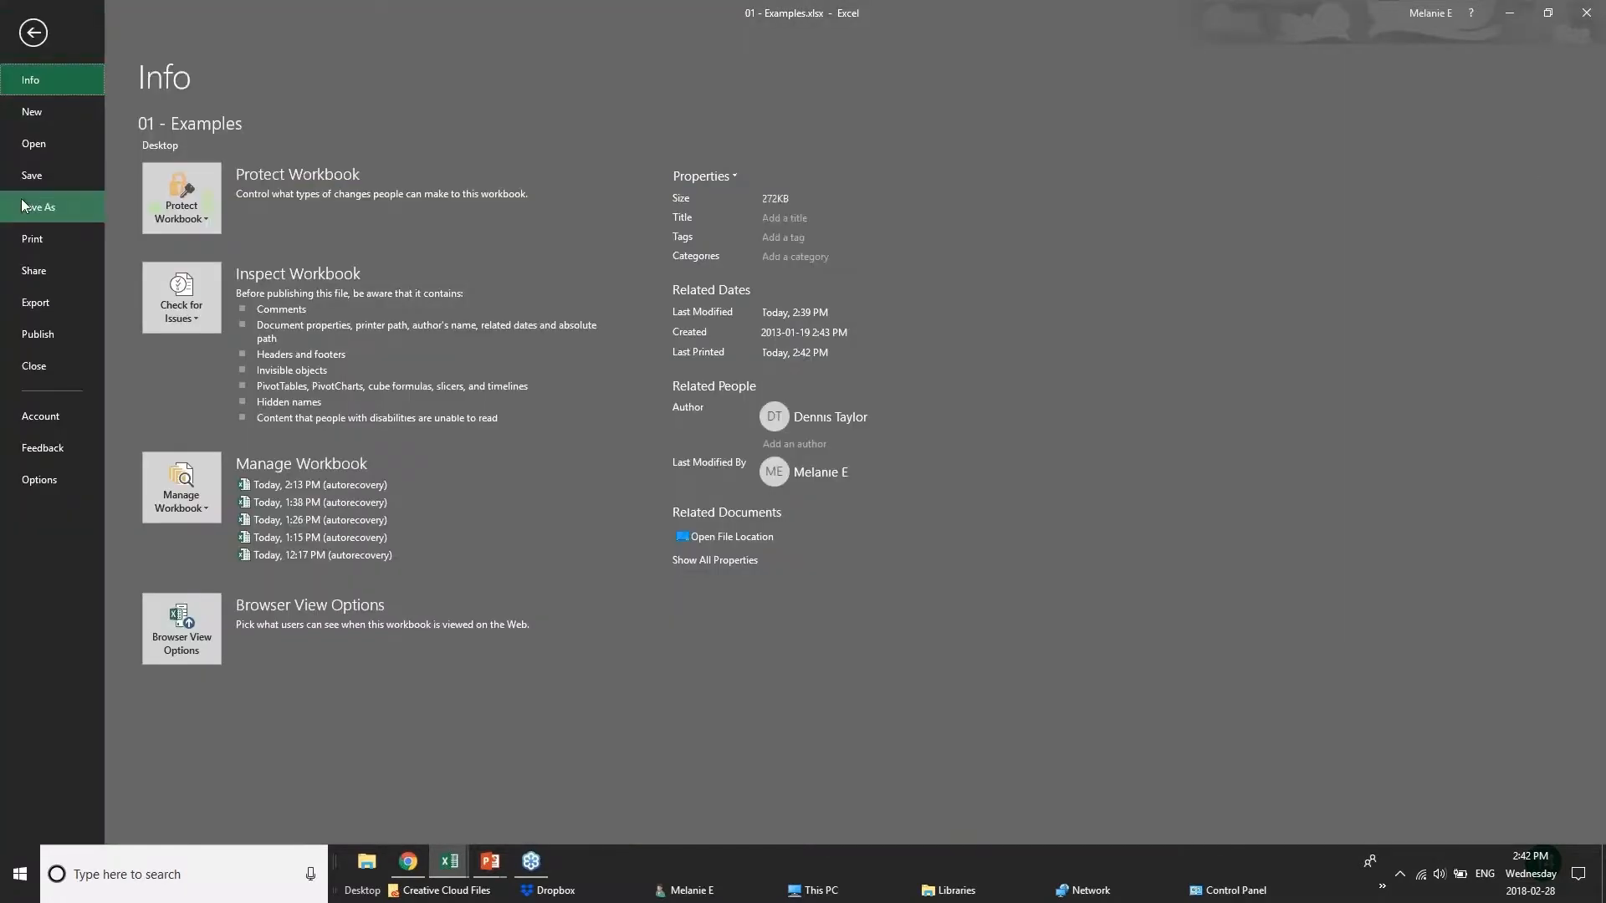
click(29, 206)
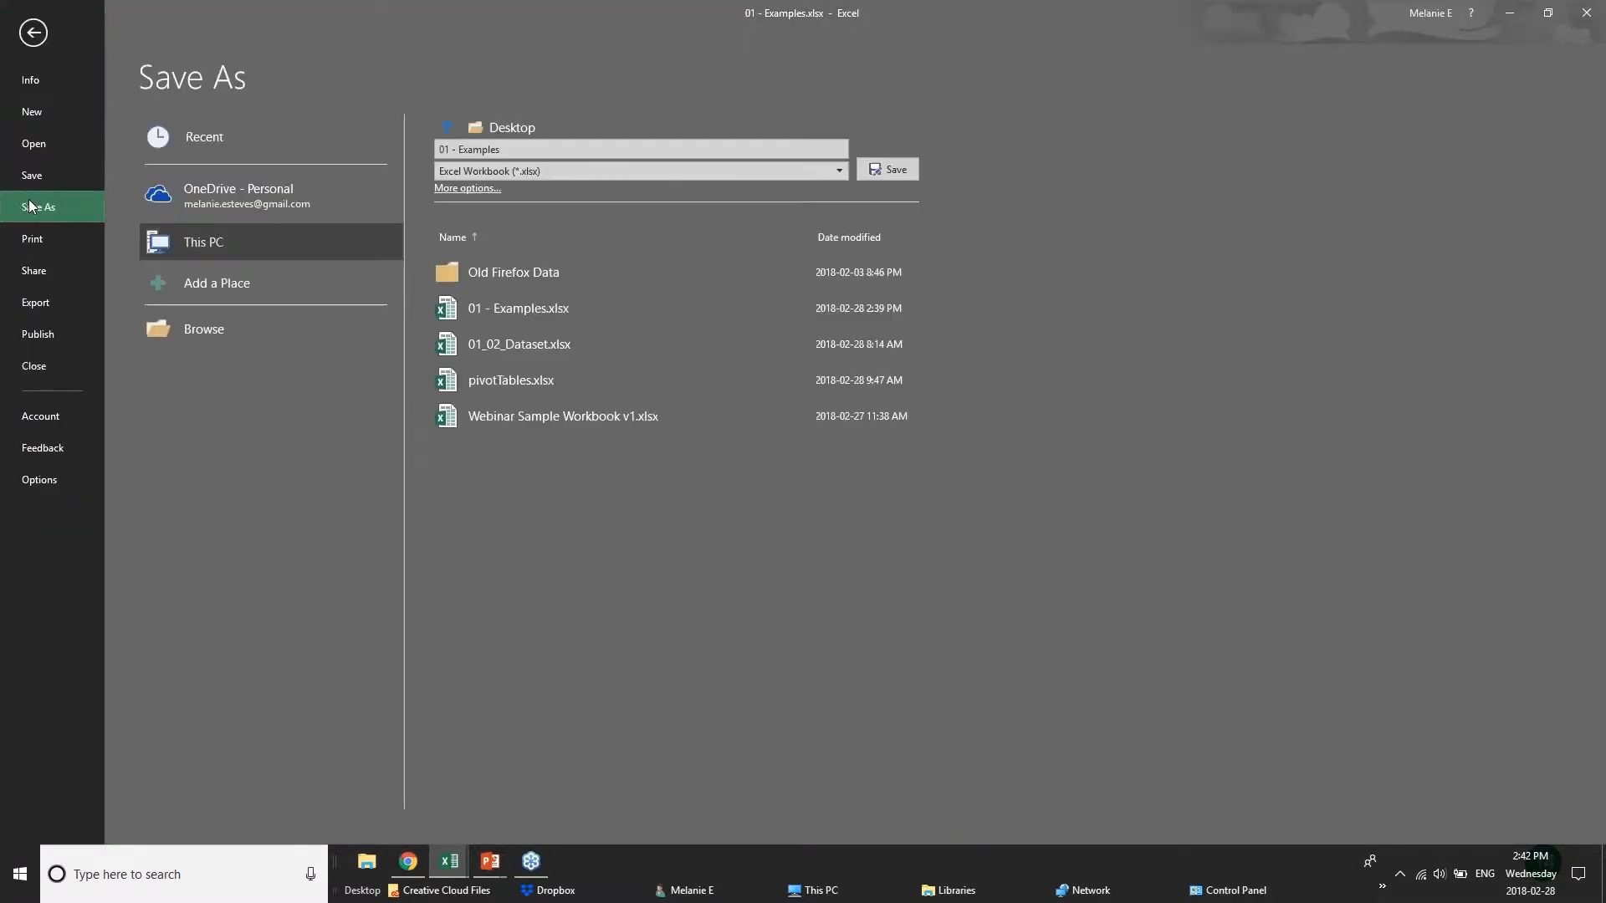
click(200, 209)
click(268, 234)
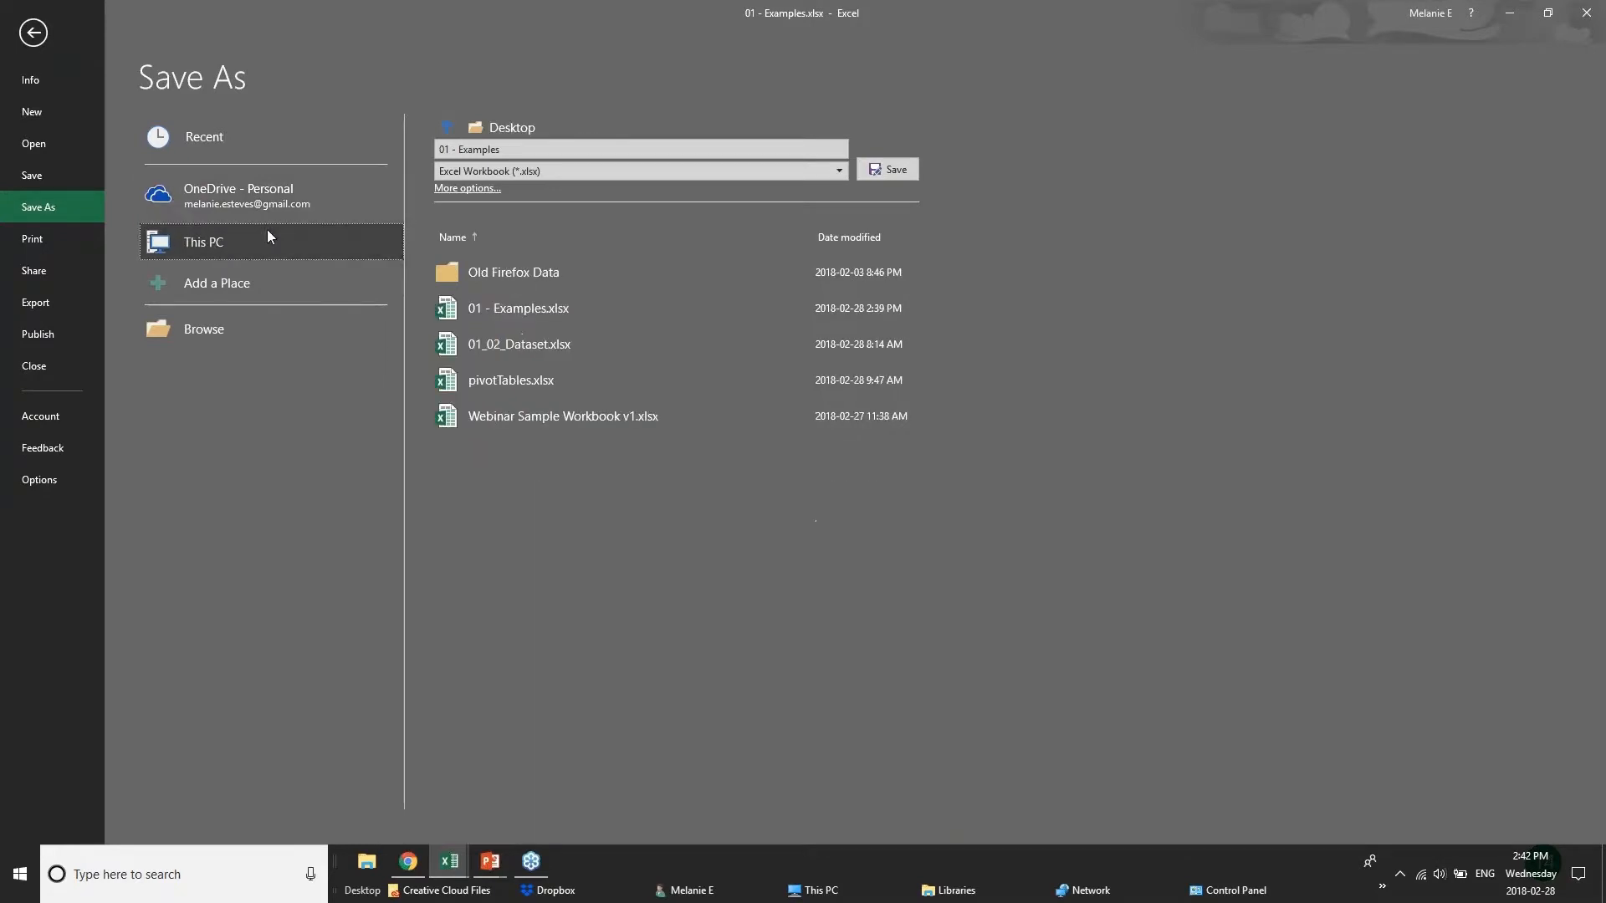
click(450, 189)
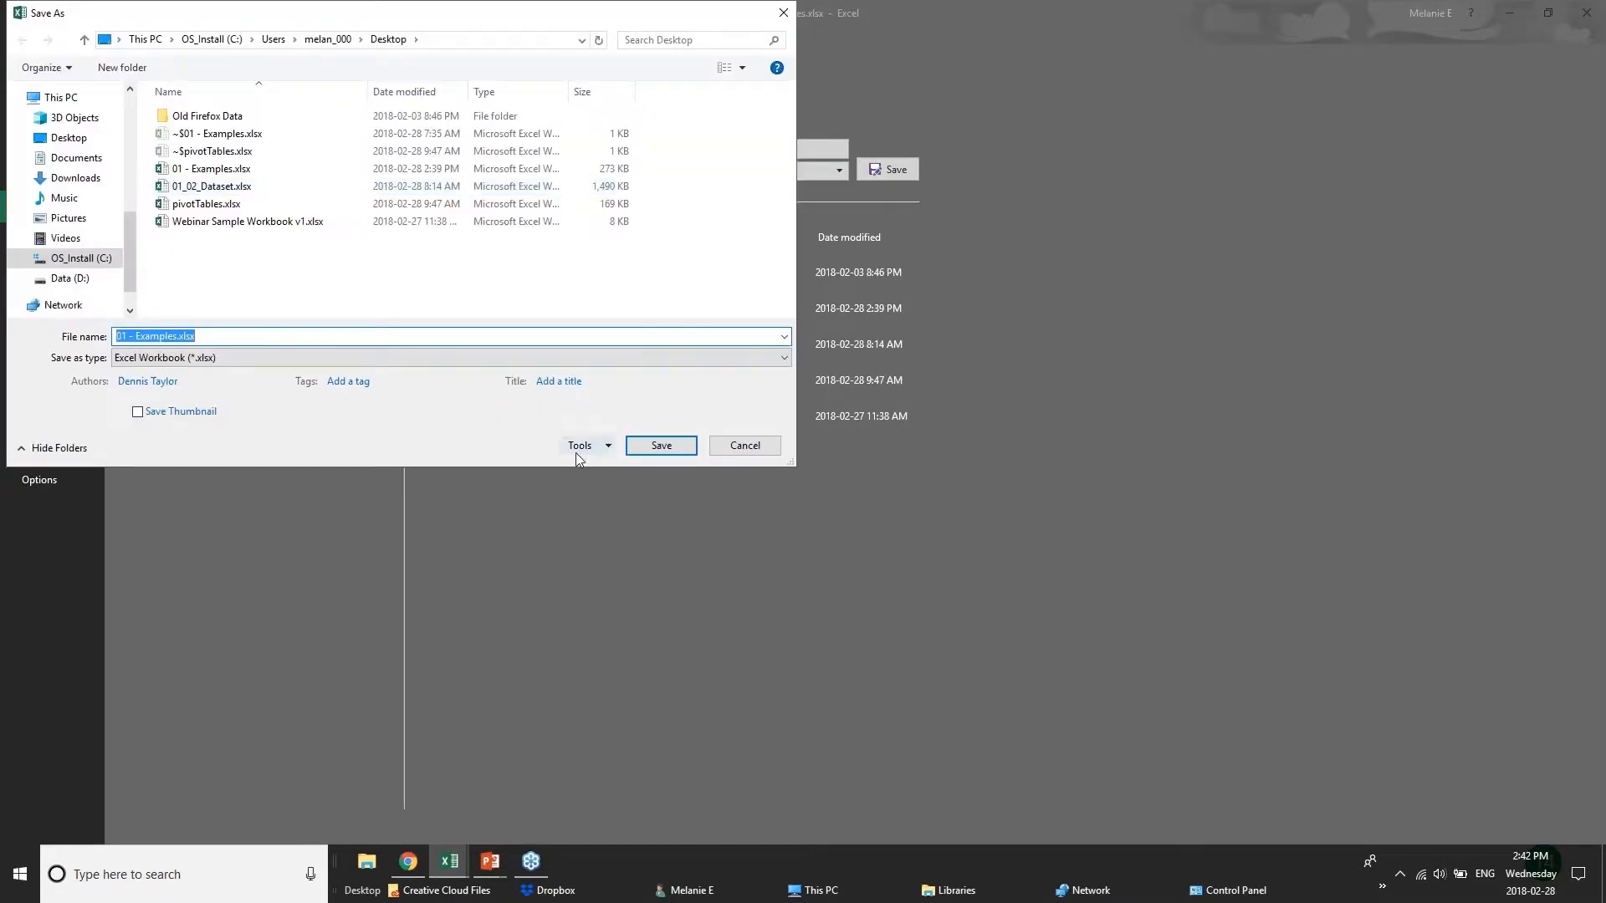
click(577, 450)
click(619, 500)
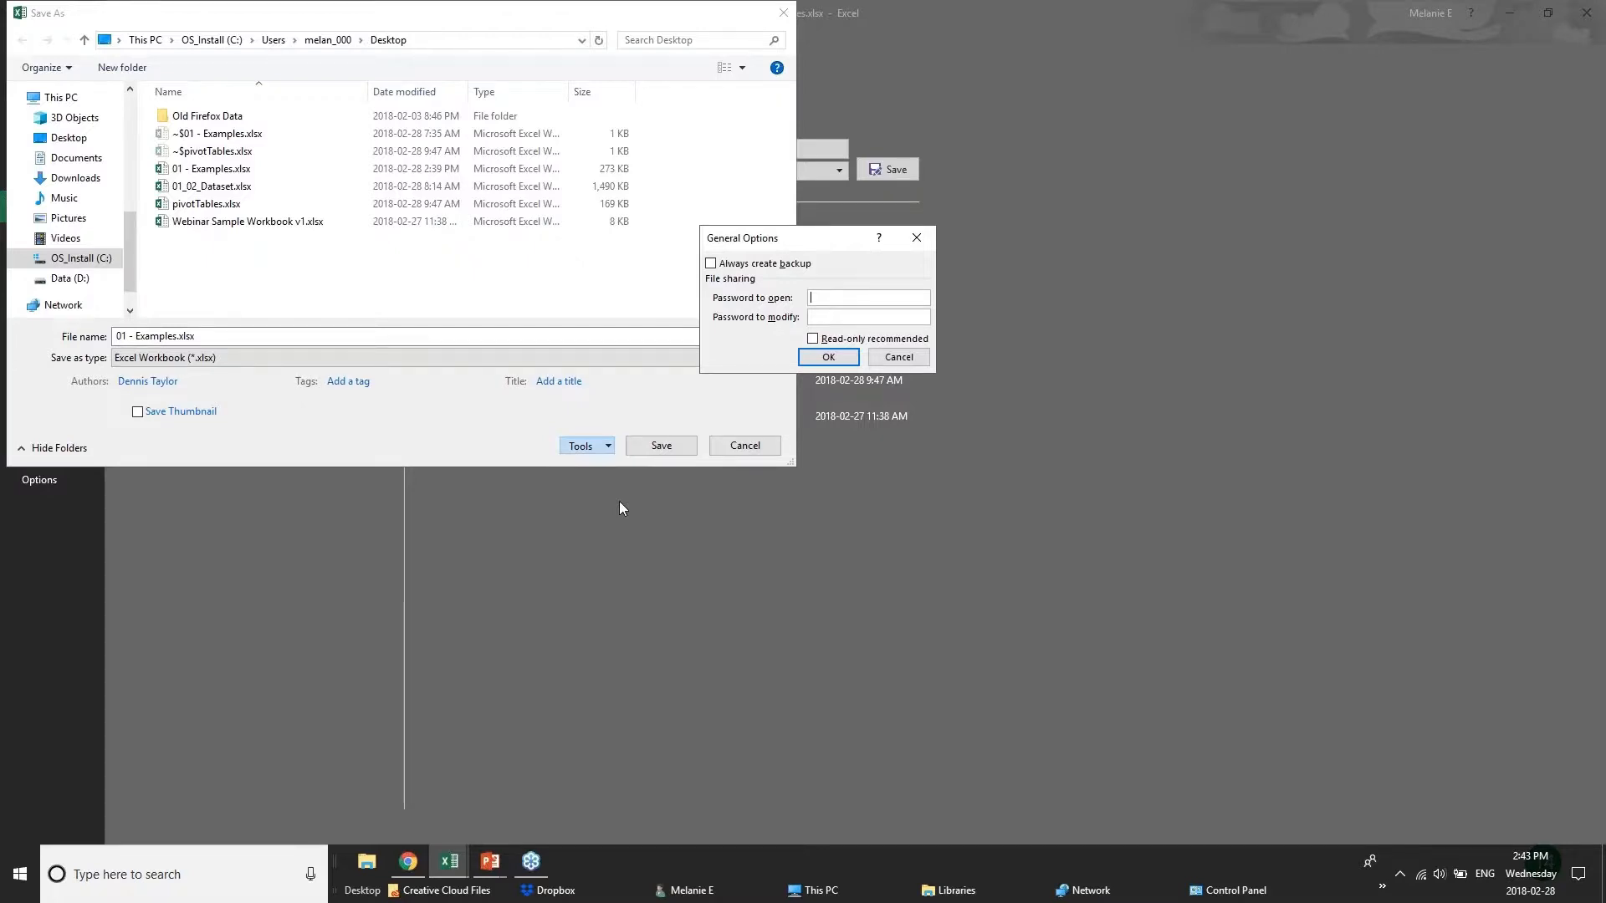
click(899, 357)
click(743, 446)
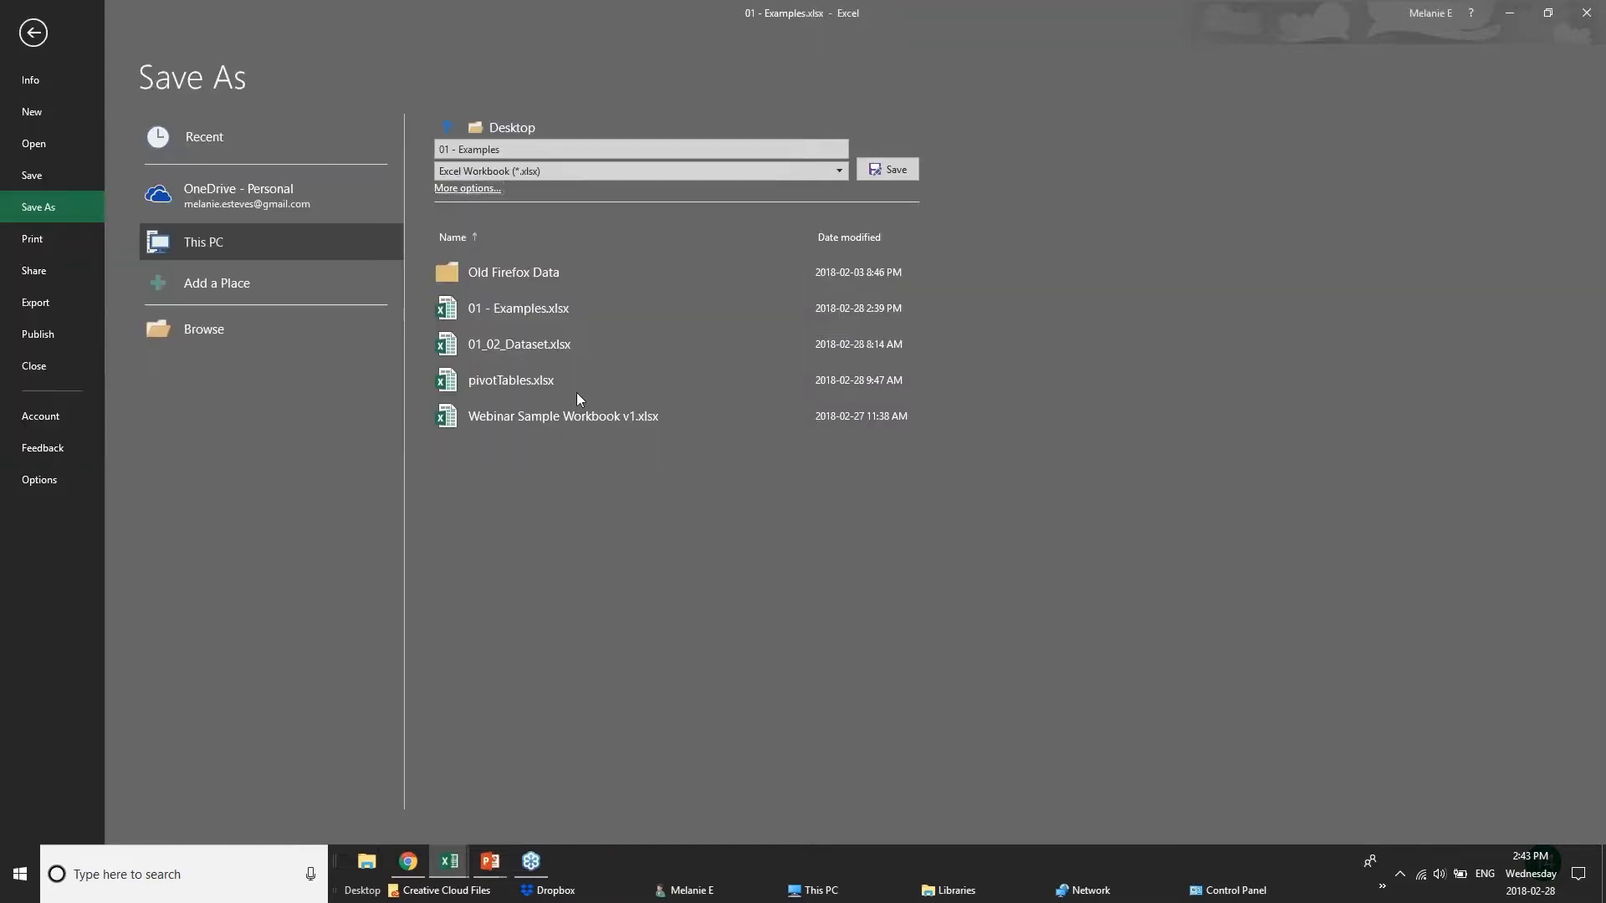
click(34, 32)
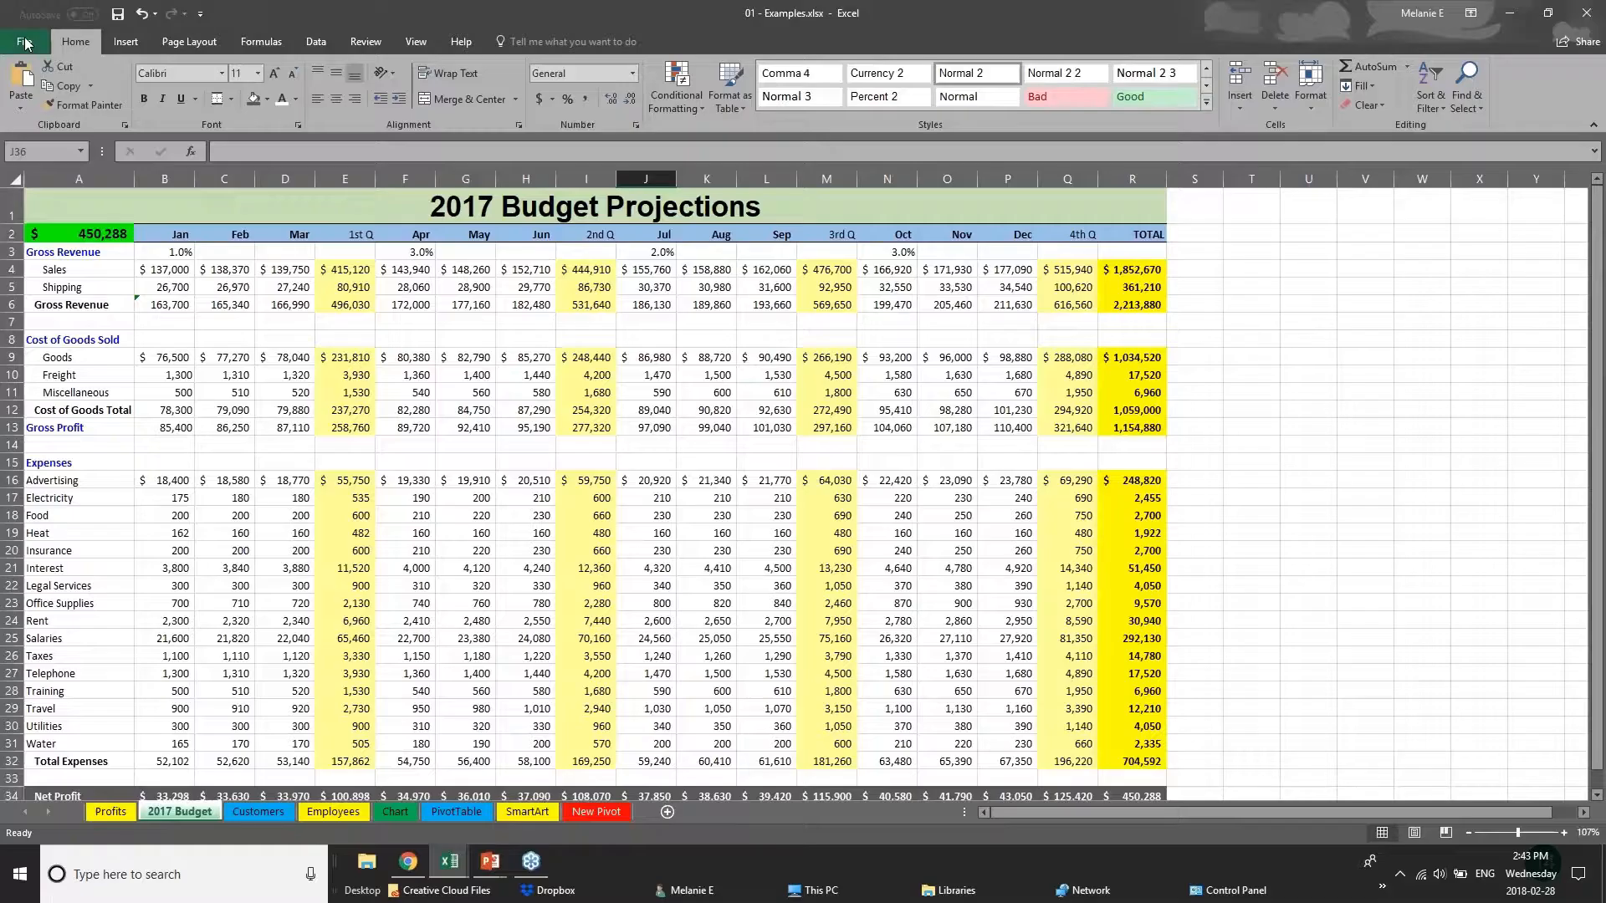
click(208, 455)
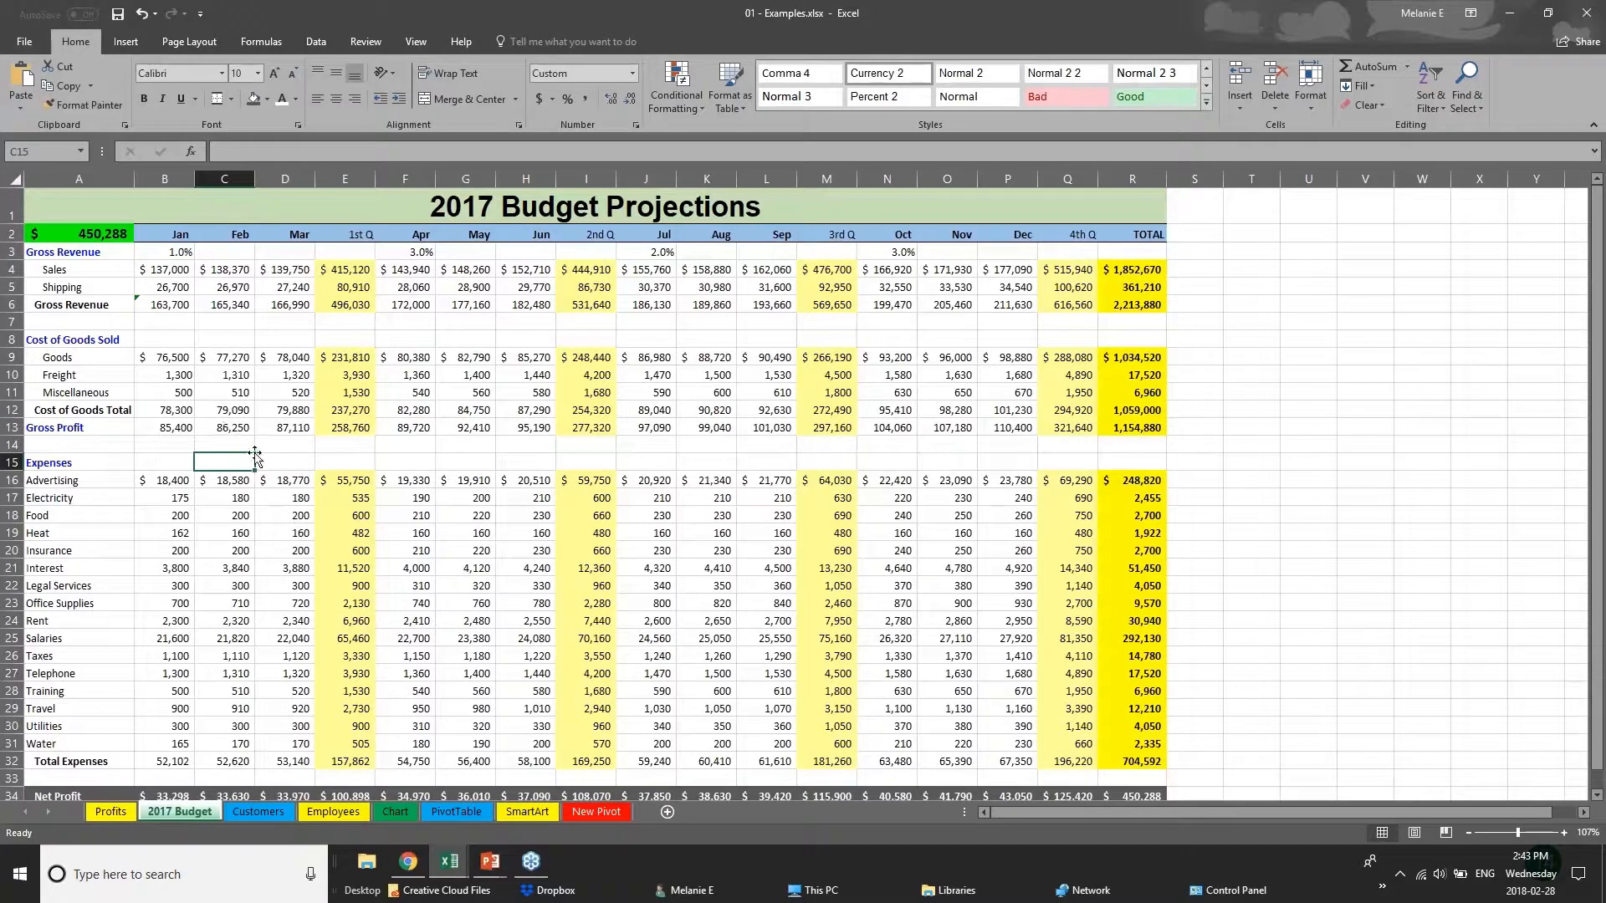
drag(254, 455, 347, 440)
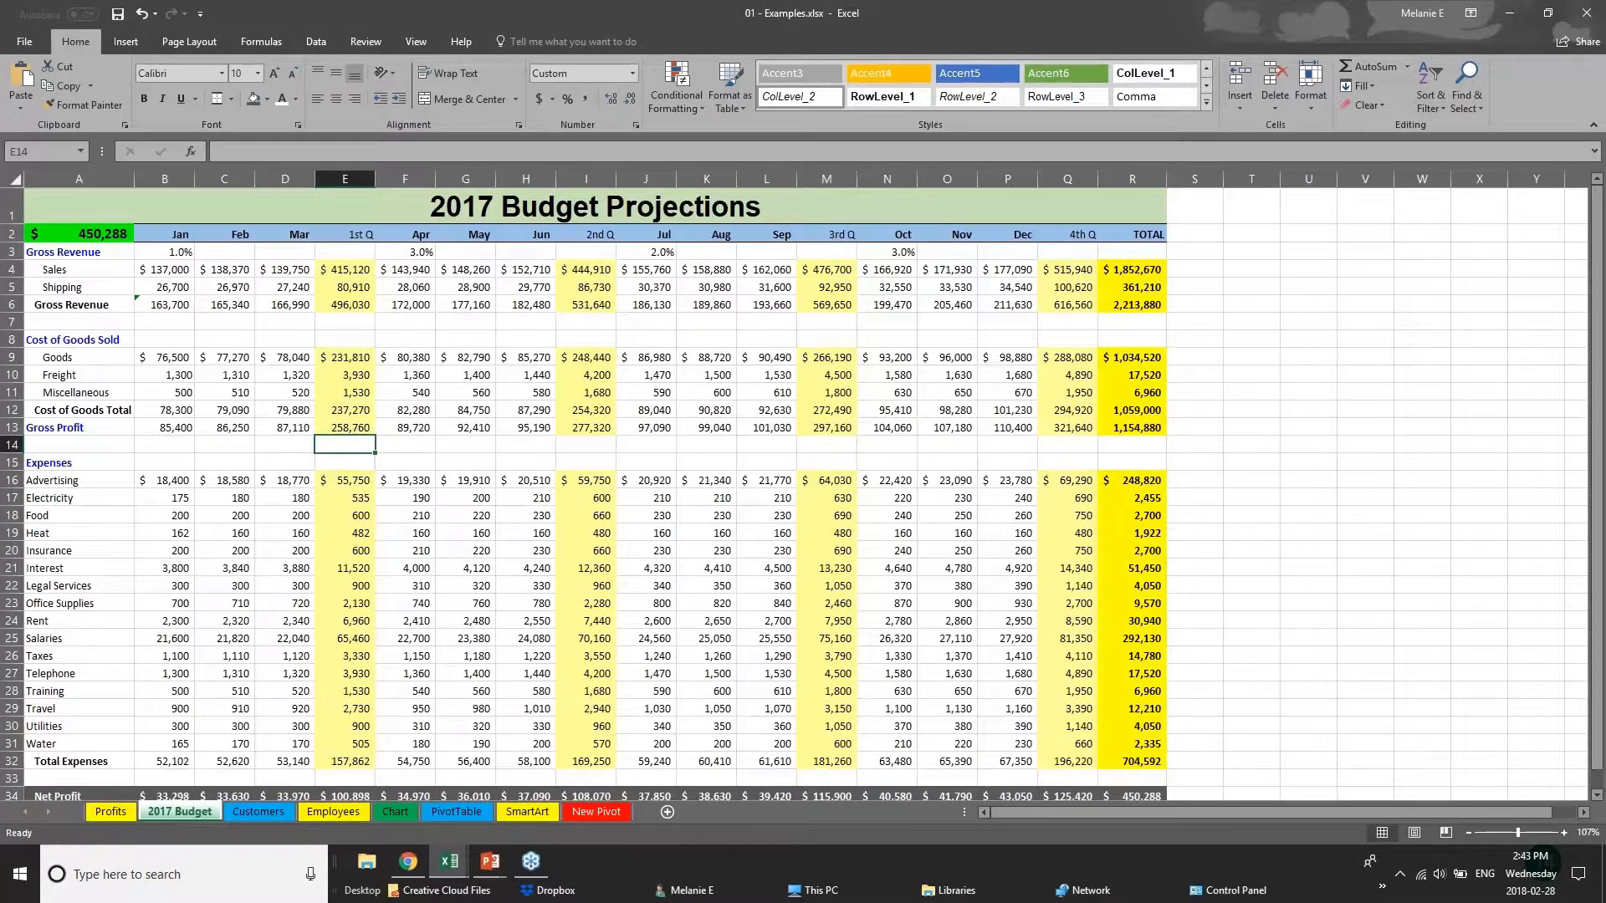
click(356, 425)
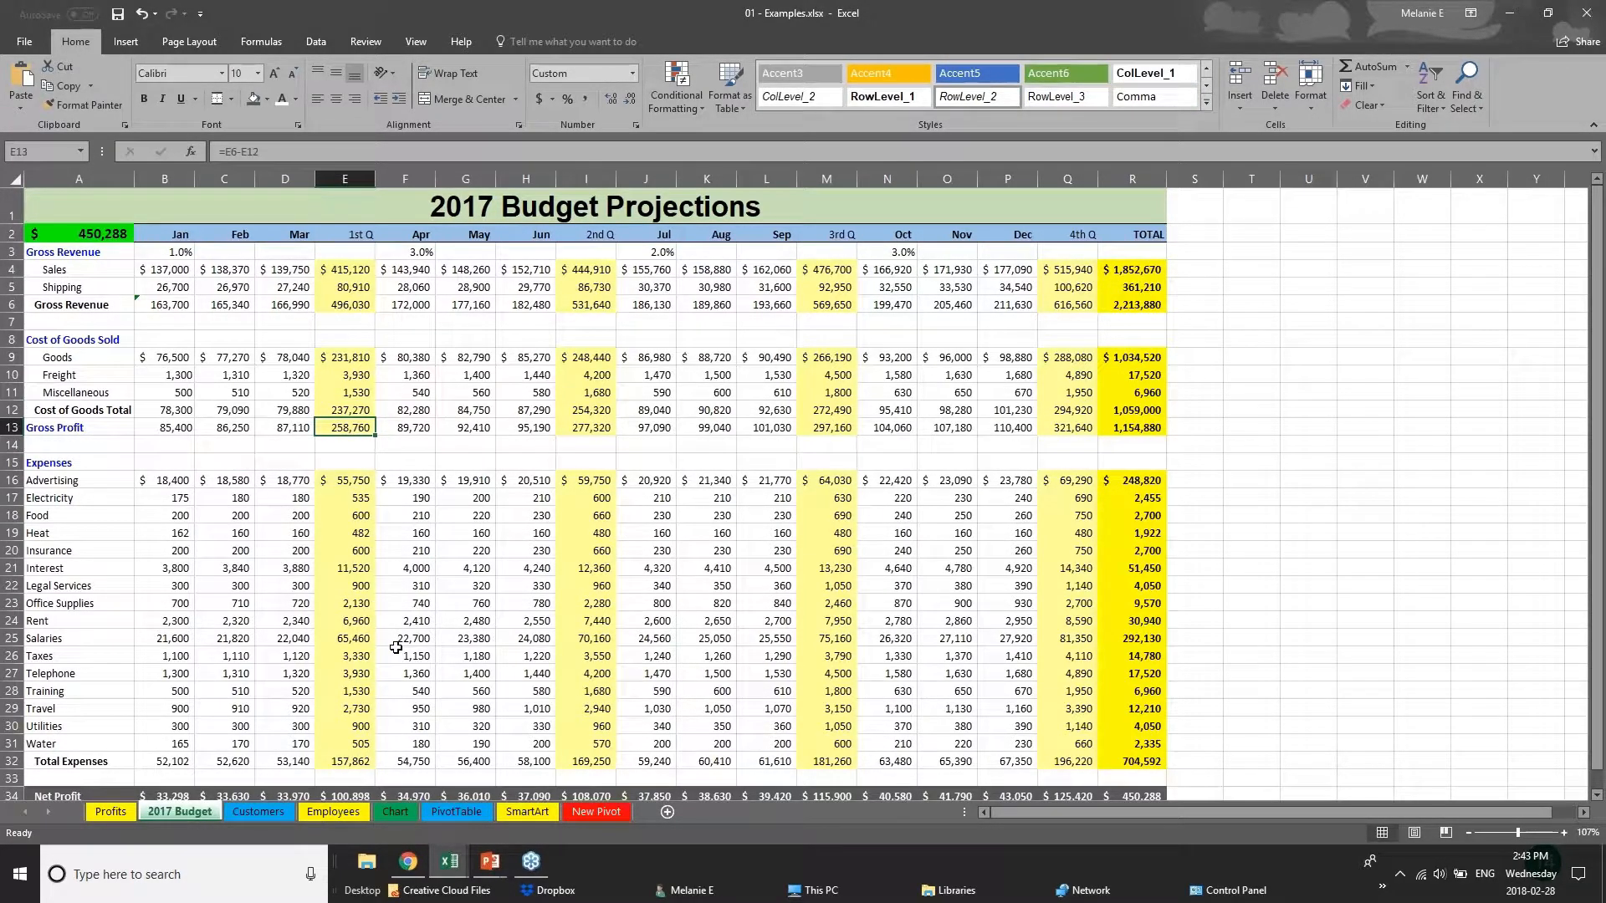
Display the Employees sheet from its header row.
click(237, 806)
click(348, 814)
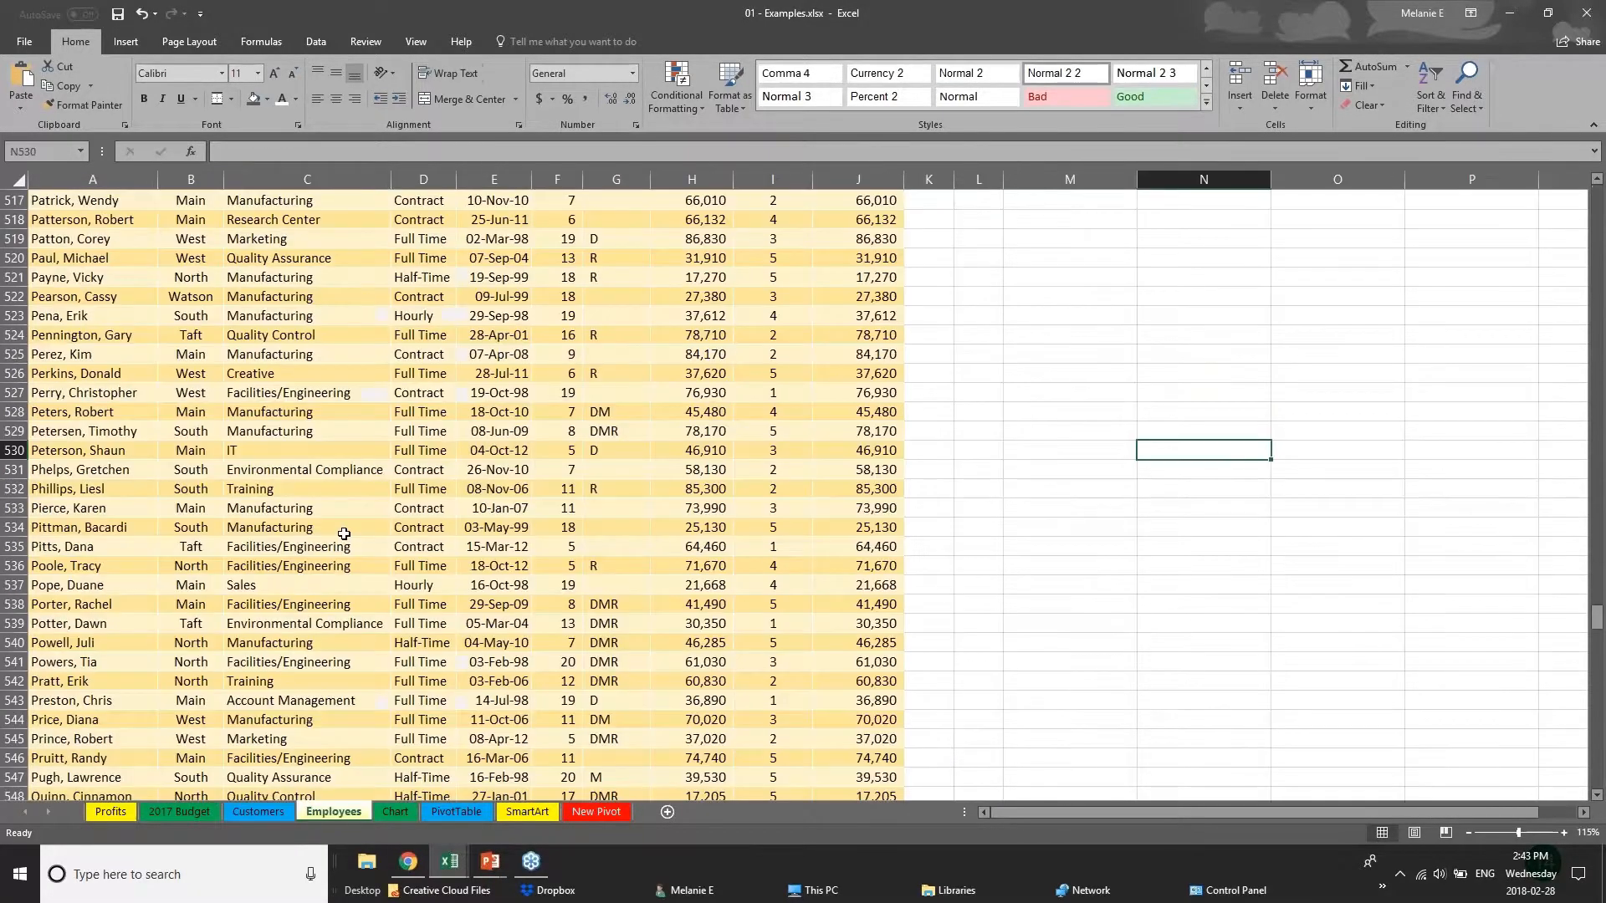
scroll(344, 533, up, 20)
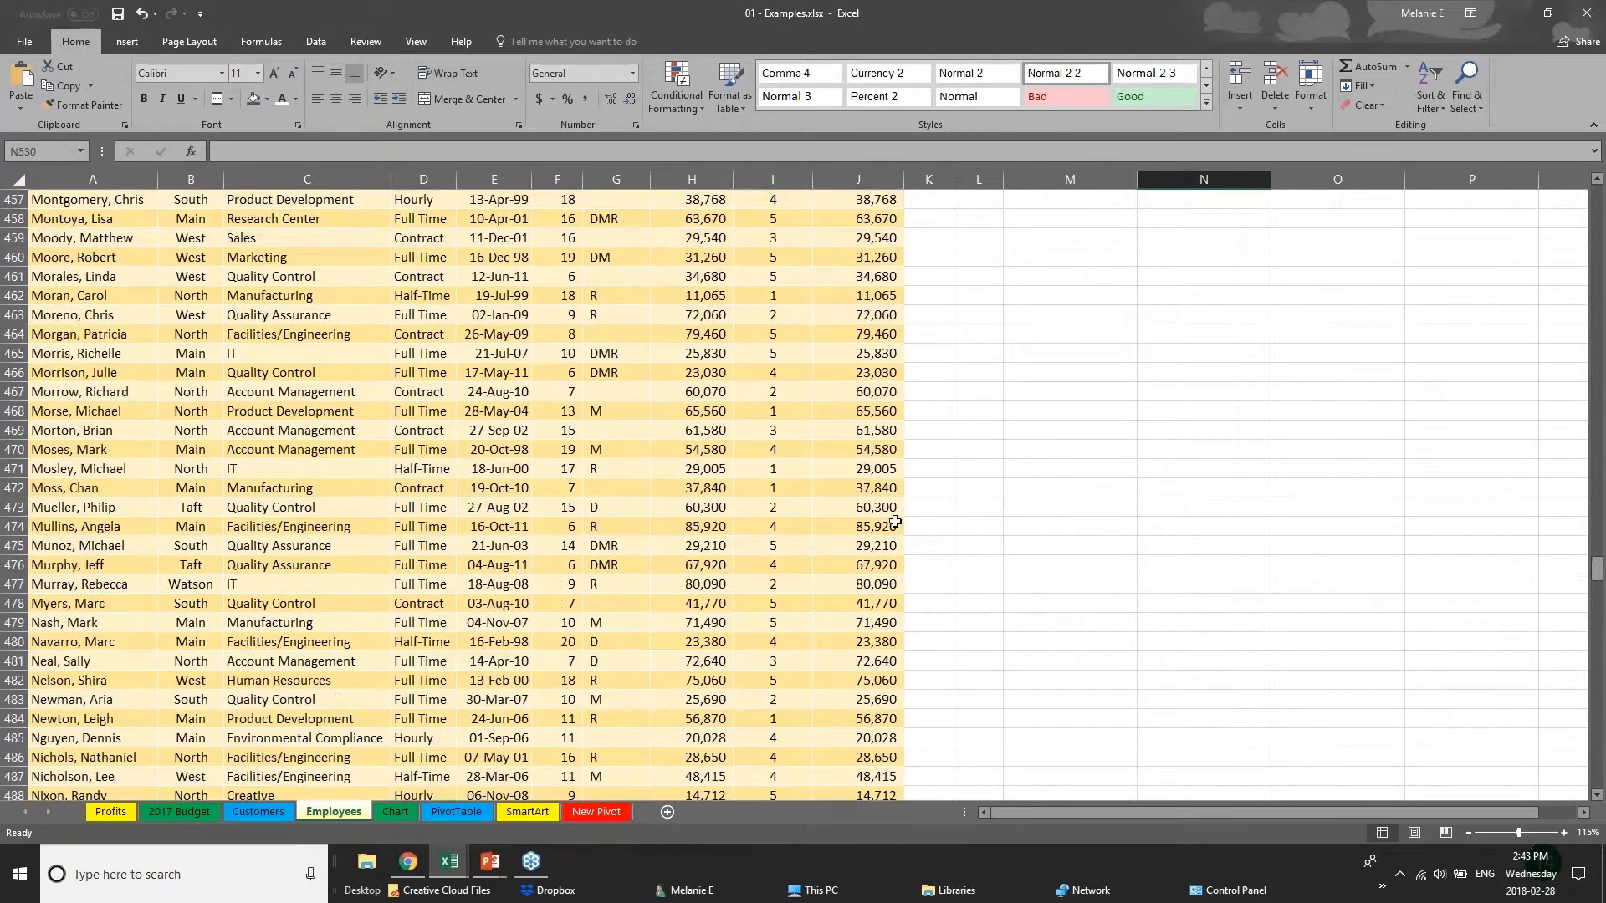
drag(1597, 570, 1597, 196)
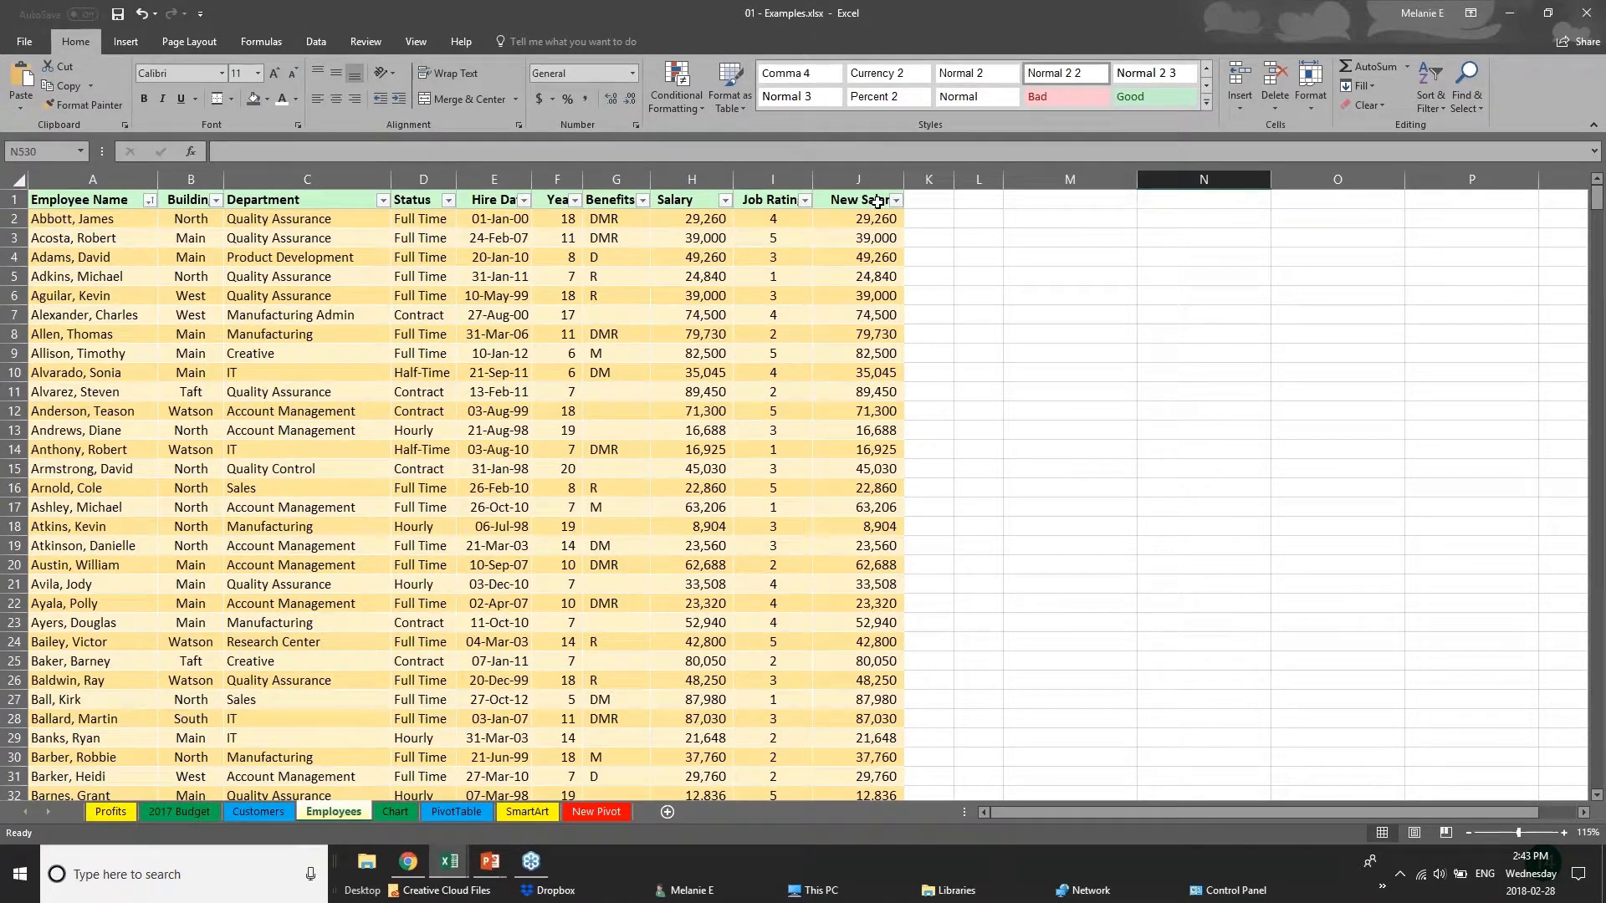
Inspect the first employee's Salary entry and the formula behind the matching New Salary cell.
click(691, 220)
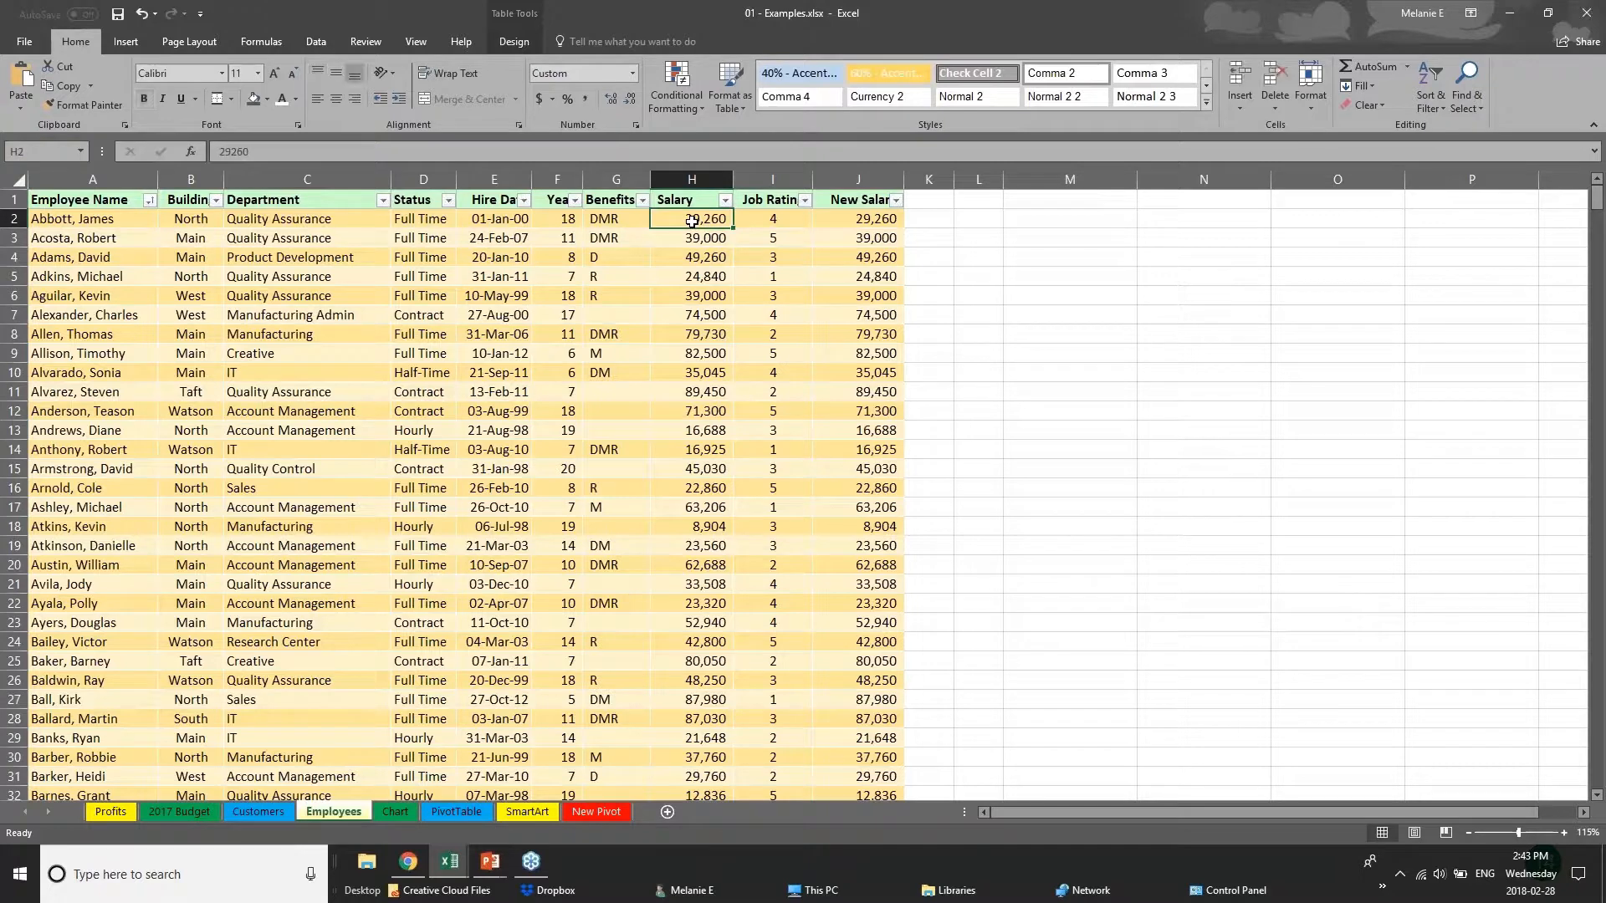
click(878, 221)
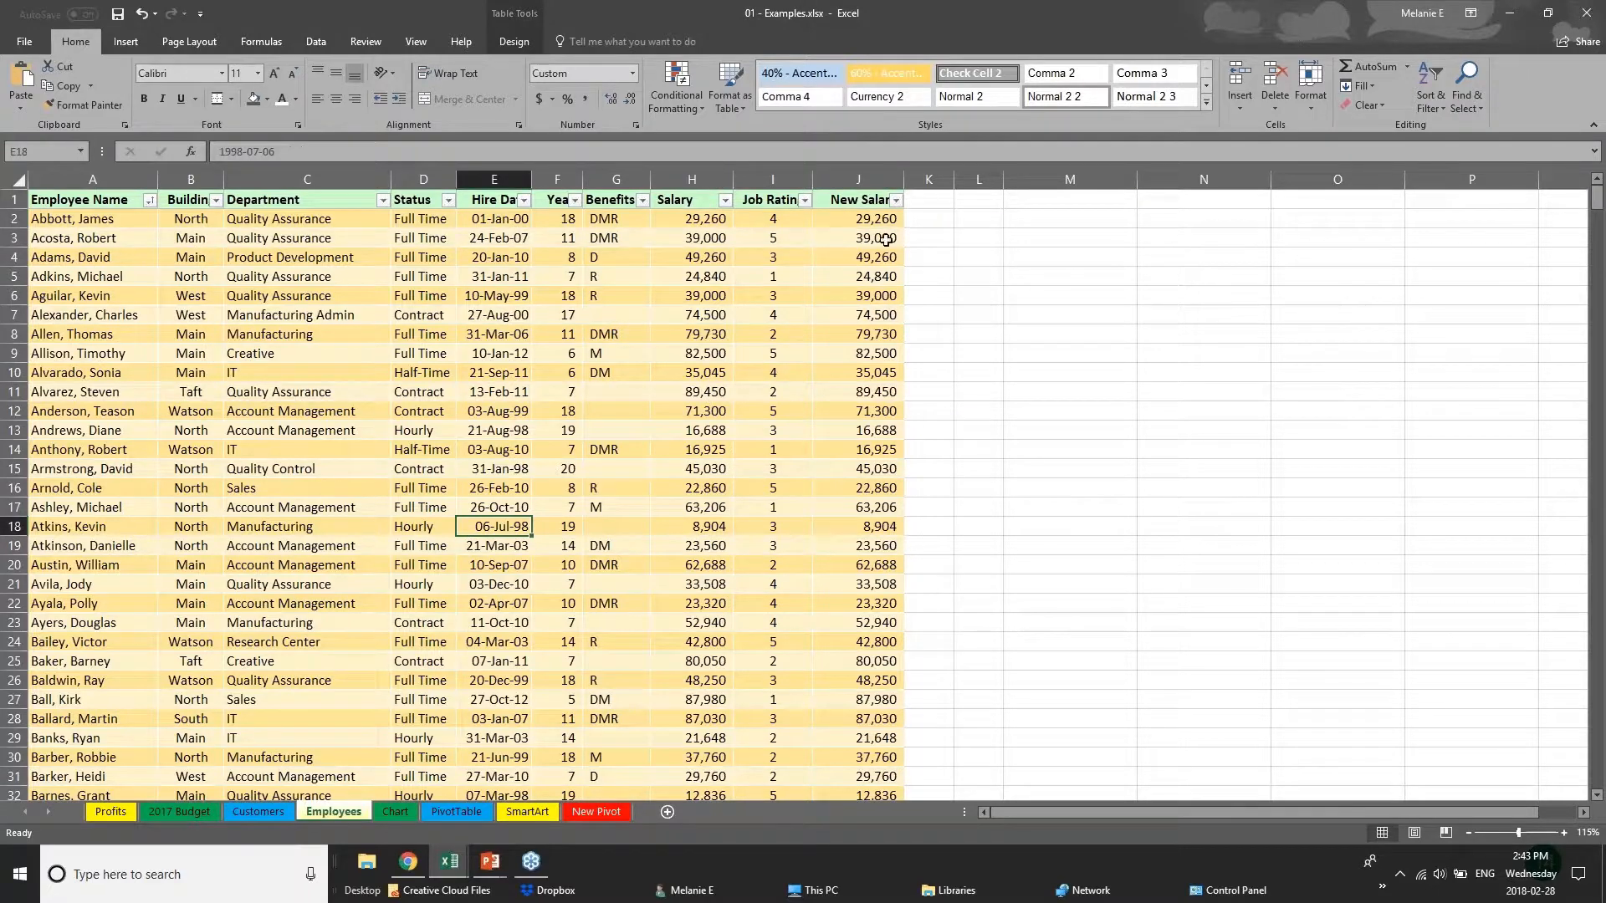
click(849, 203)
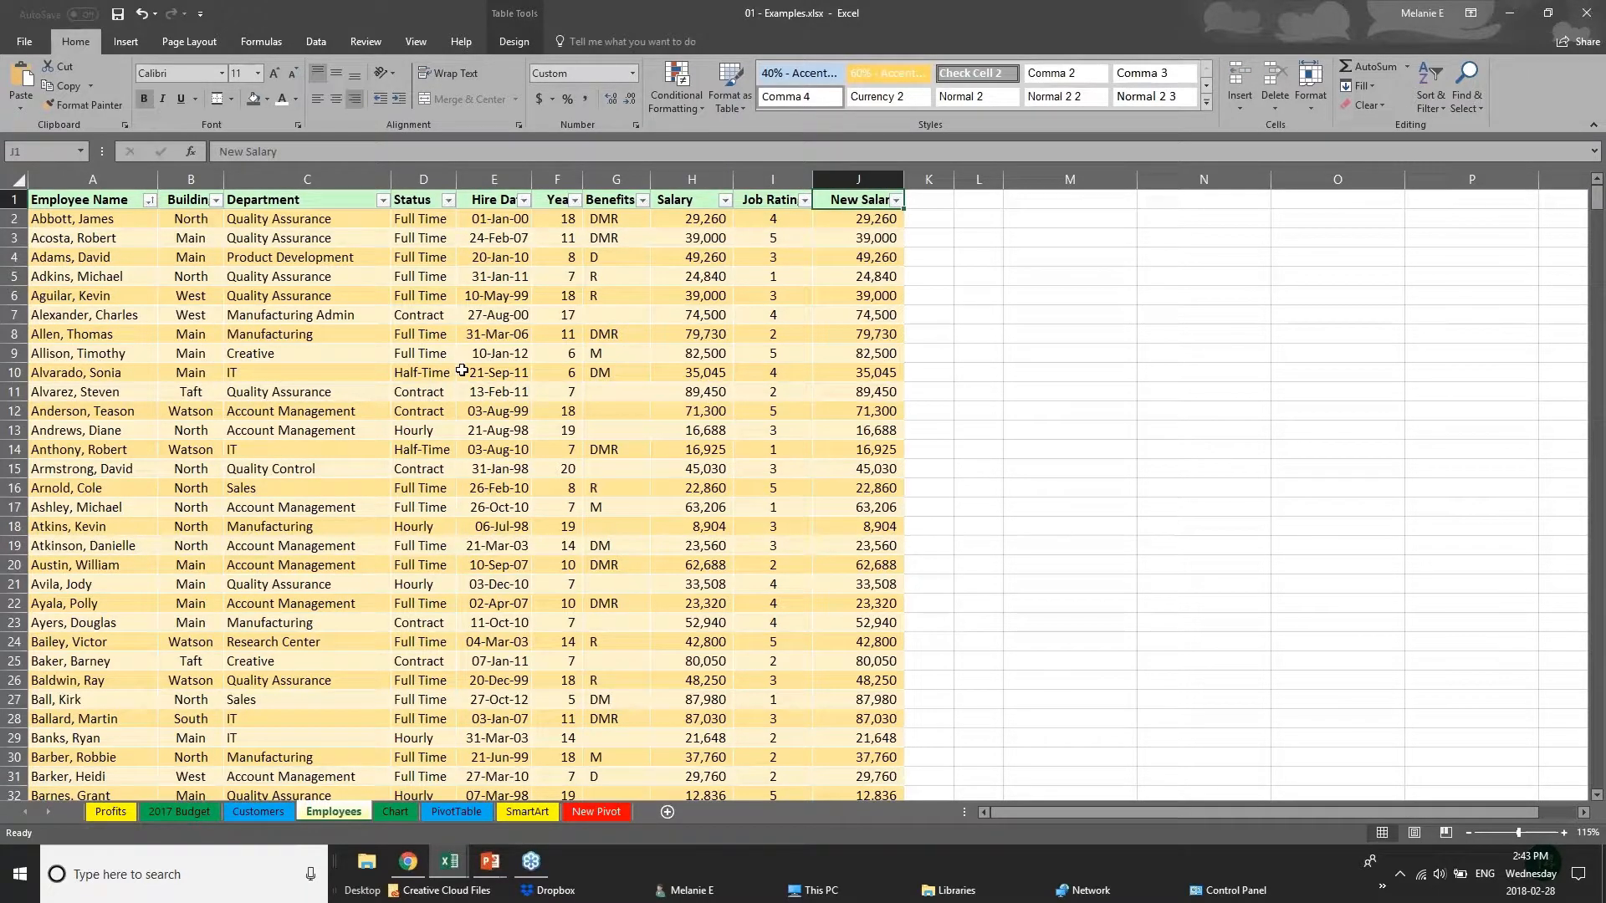
Inspect the New Salary formulas in rows 2 and 4, display the review commands, and select cells J1:J11.
click(888, 221)
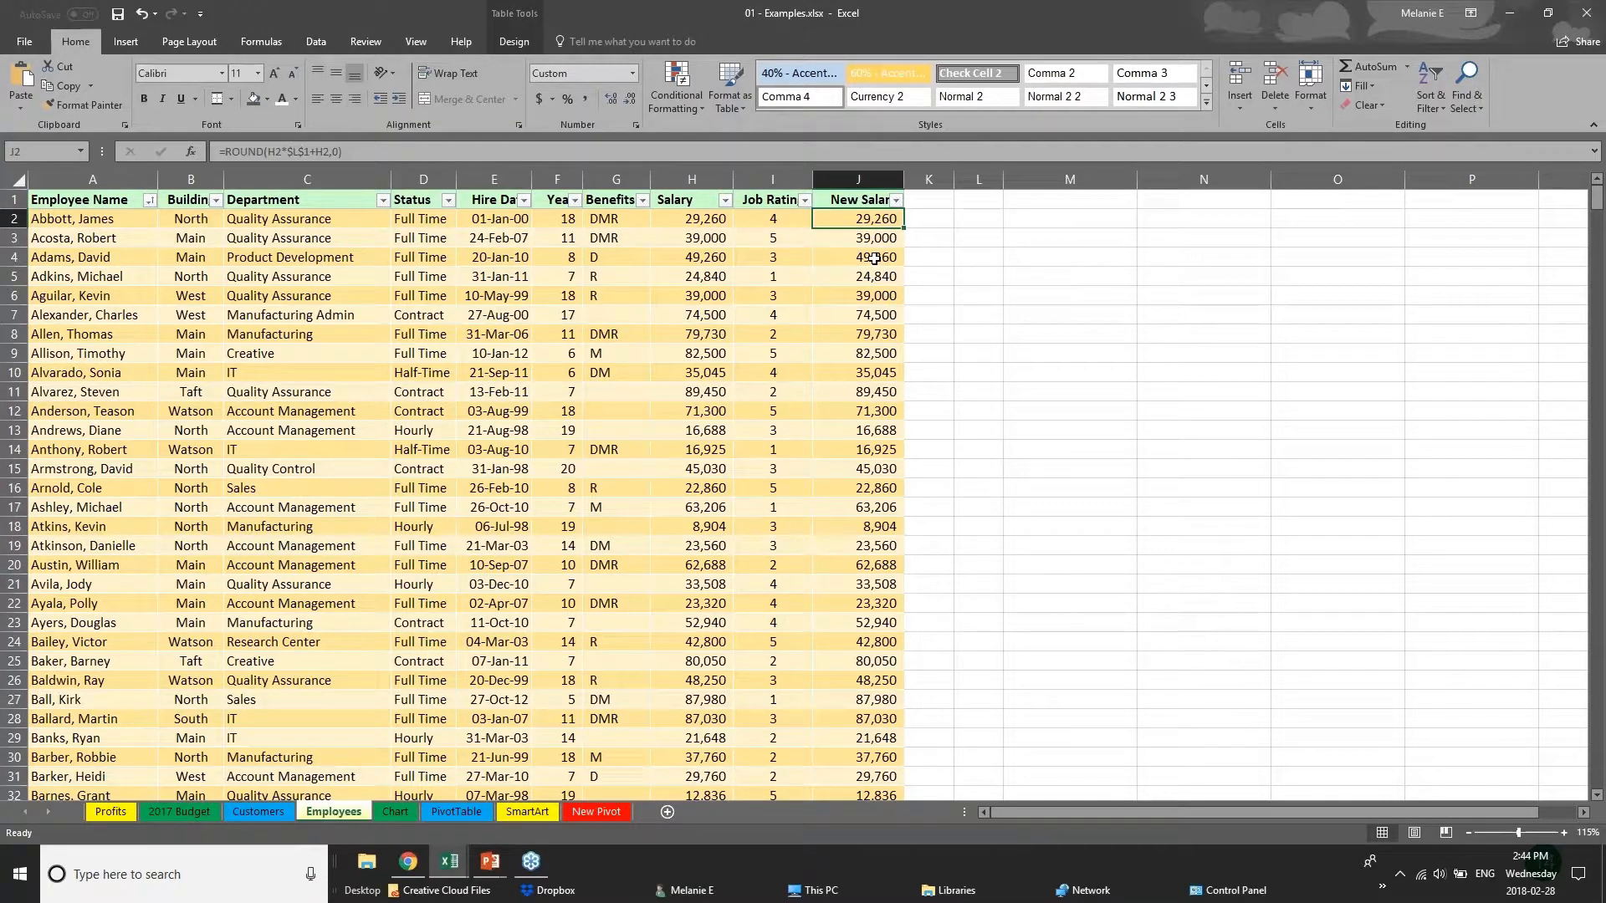
click(877, 252)
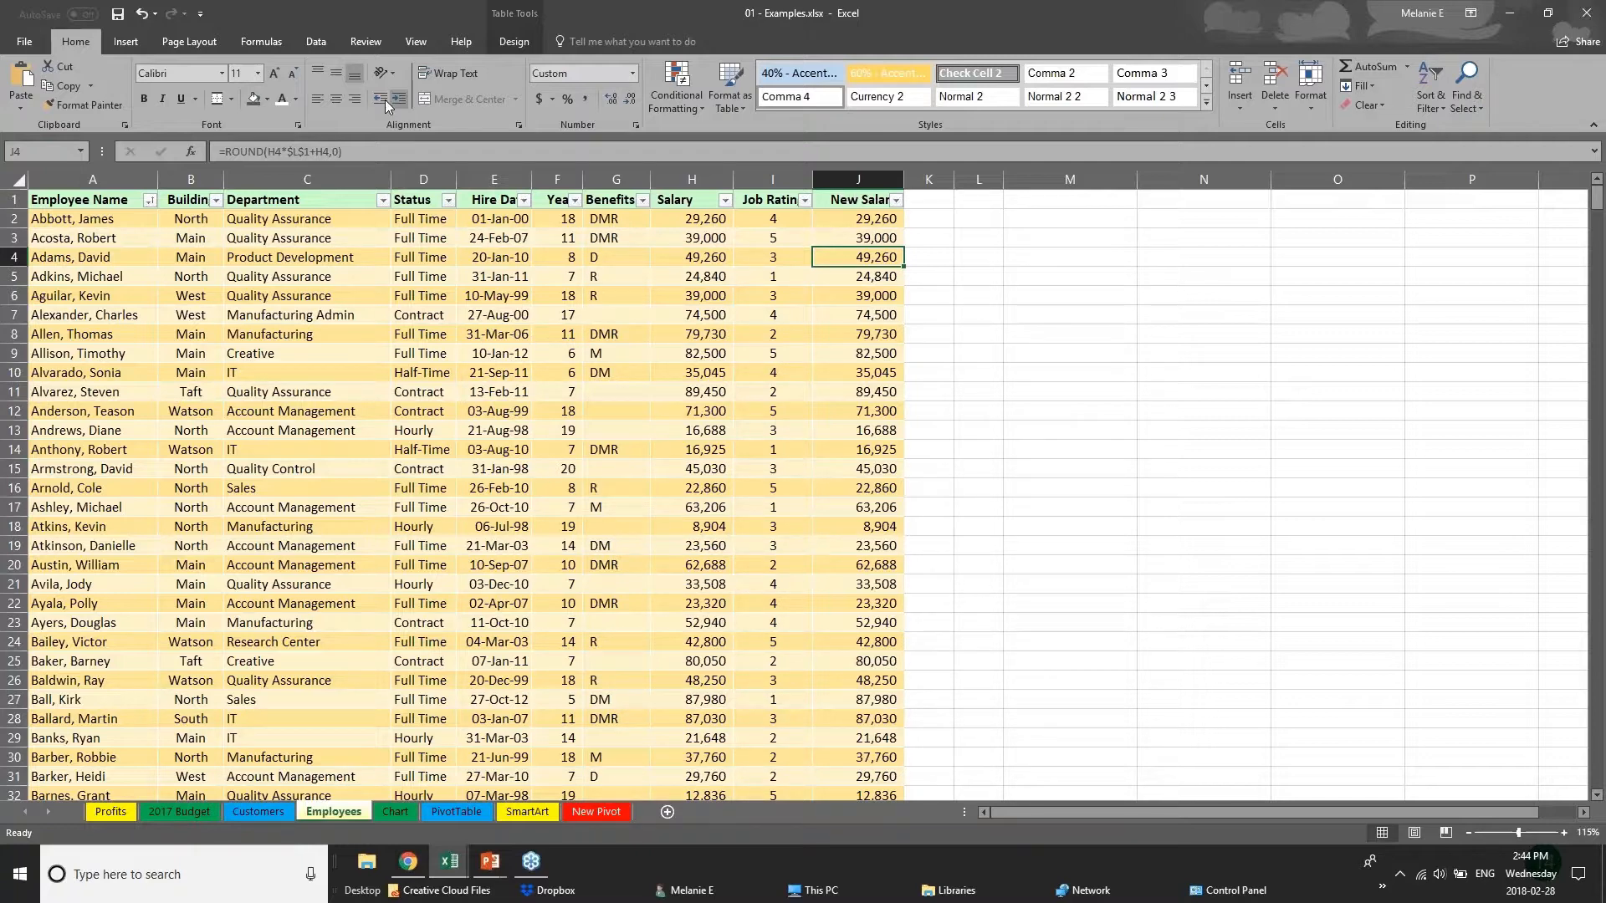
click(382, 47)
click(692, 219)
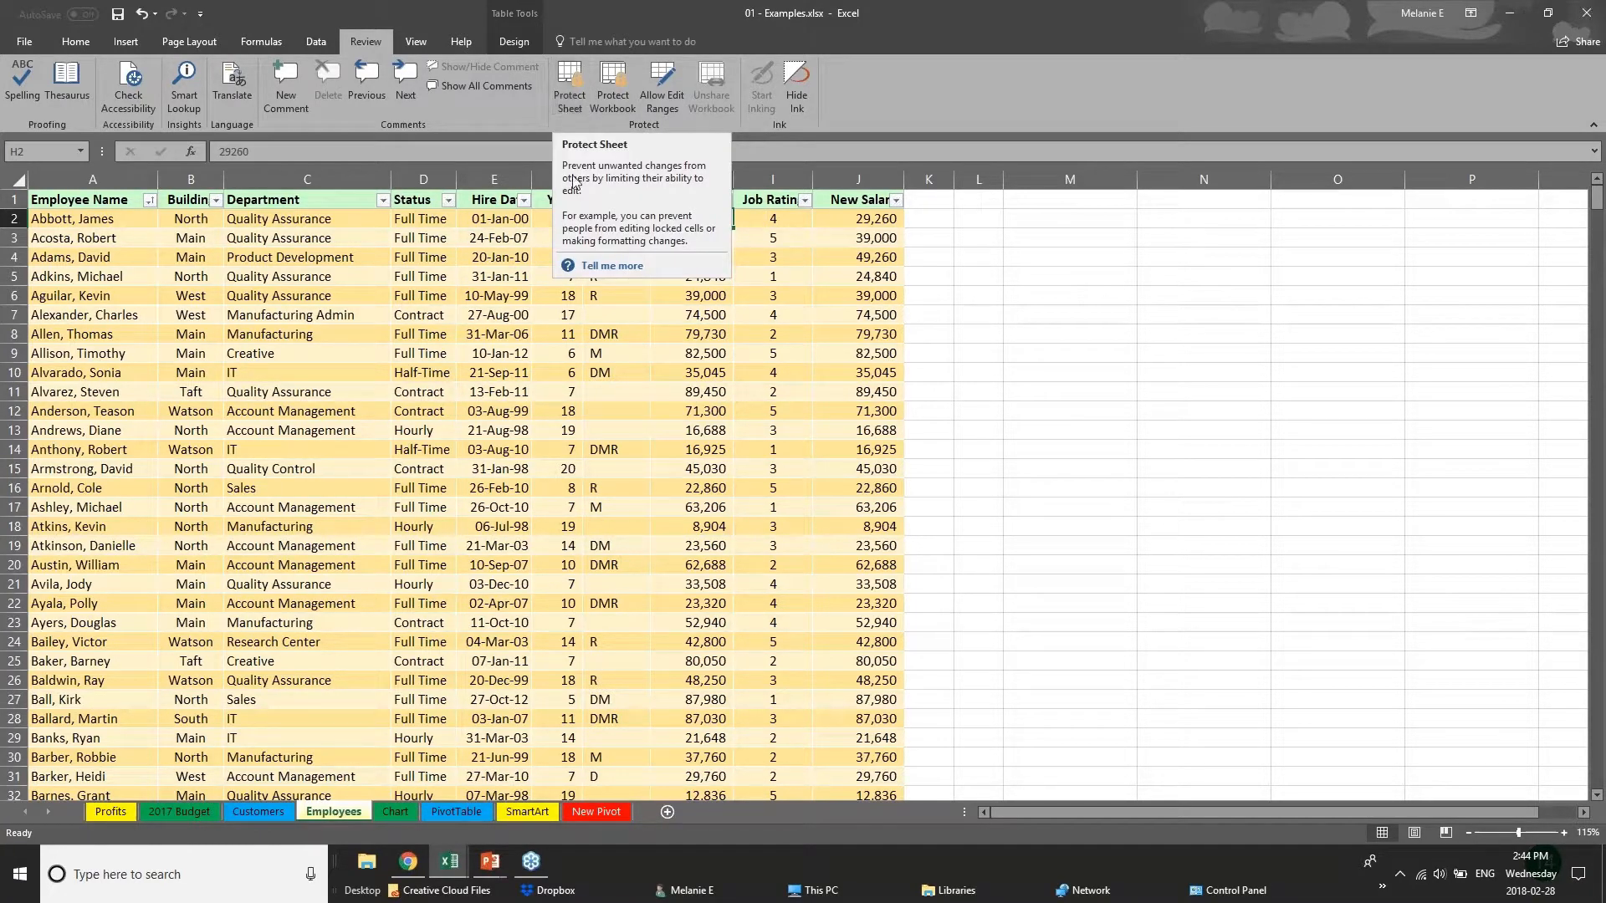
click(872, 200)
drag(872, 200, 901, 414)
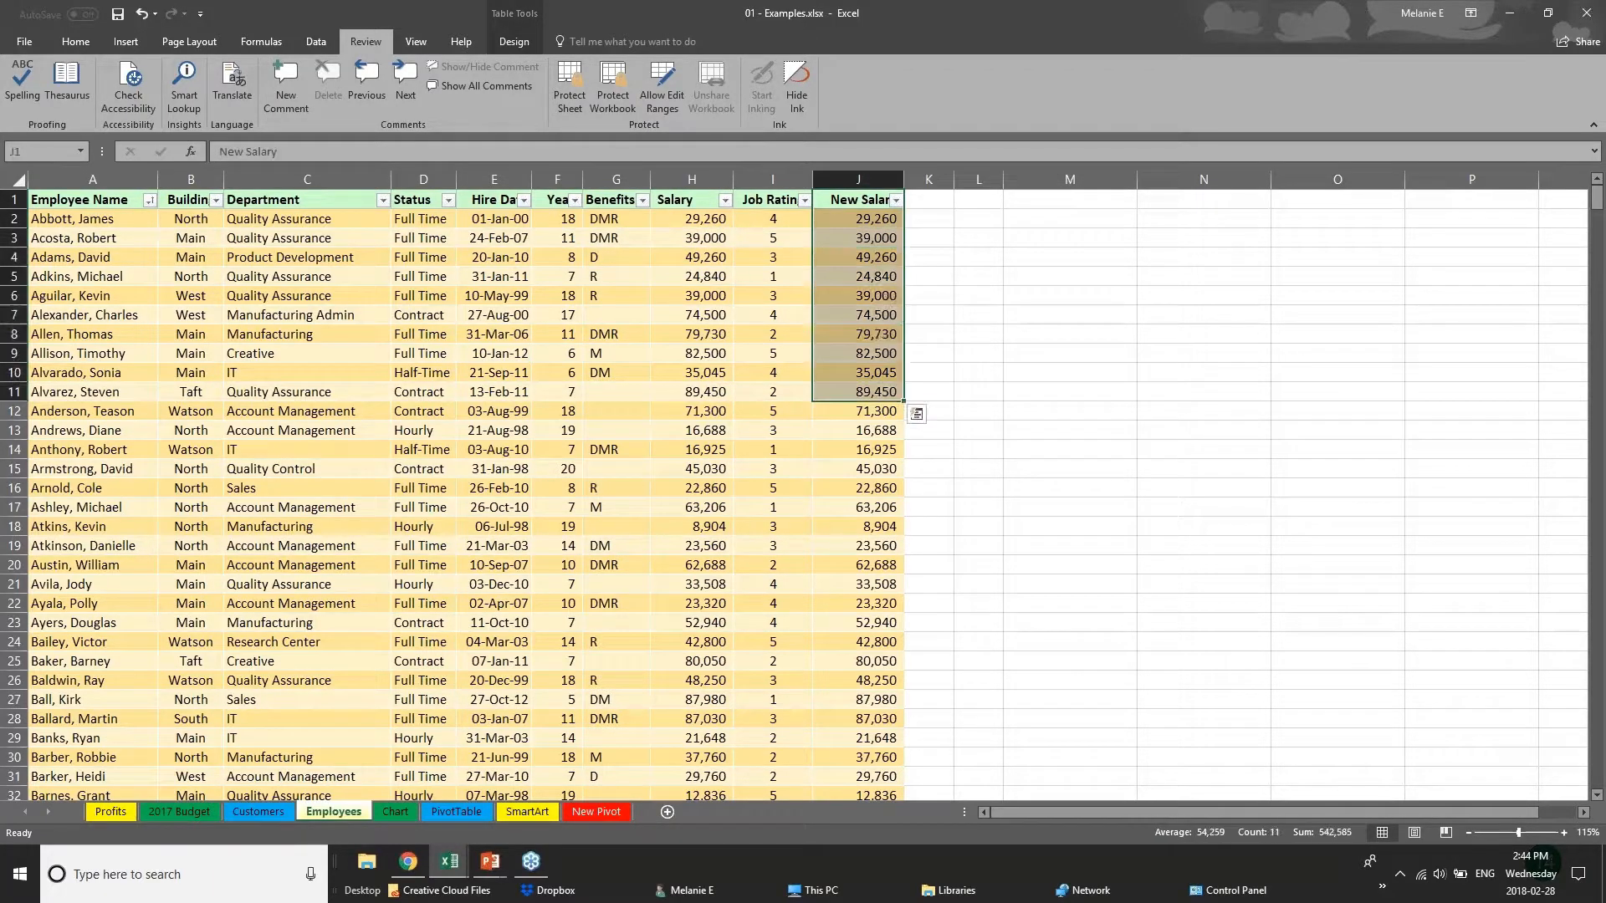
Select the Salary column, start protecting the sheet with an unprotect password, and cancel the protection.
click(694, 179)
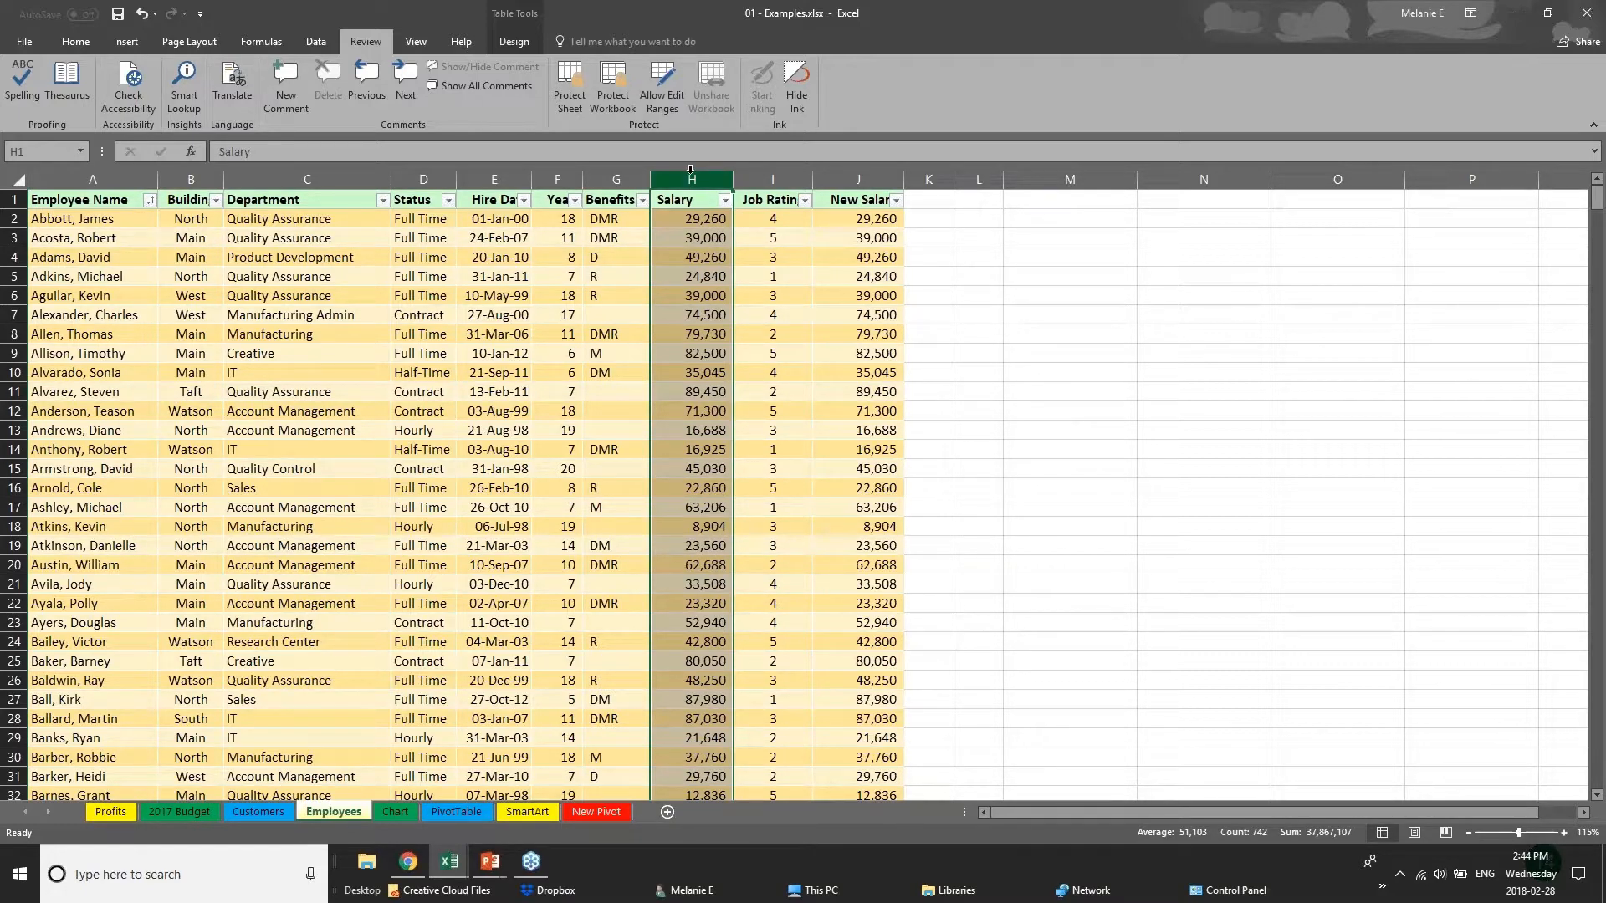
click(565, 101)
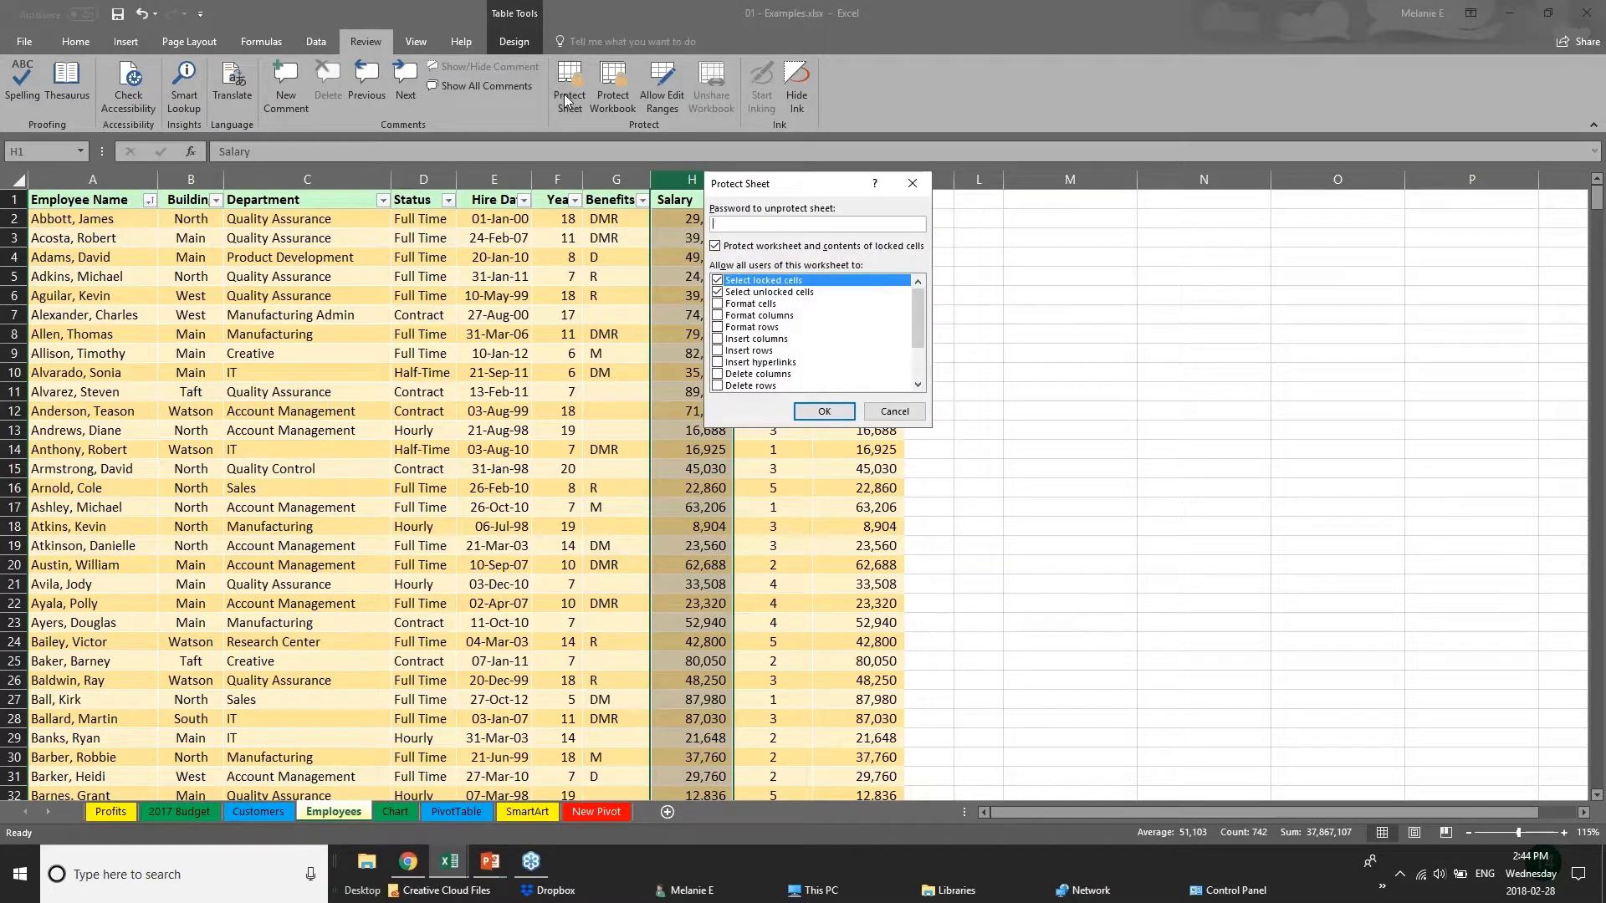
text(p)
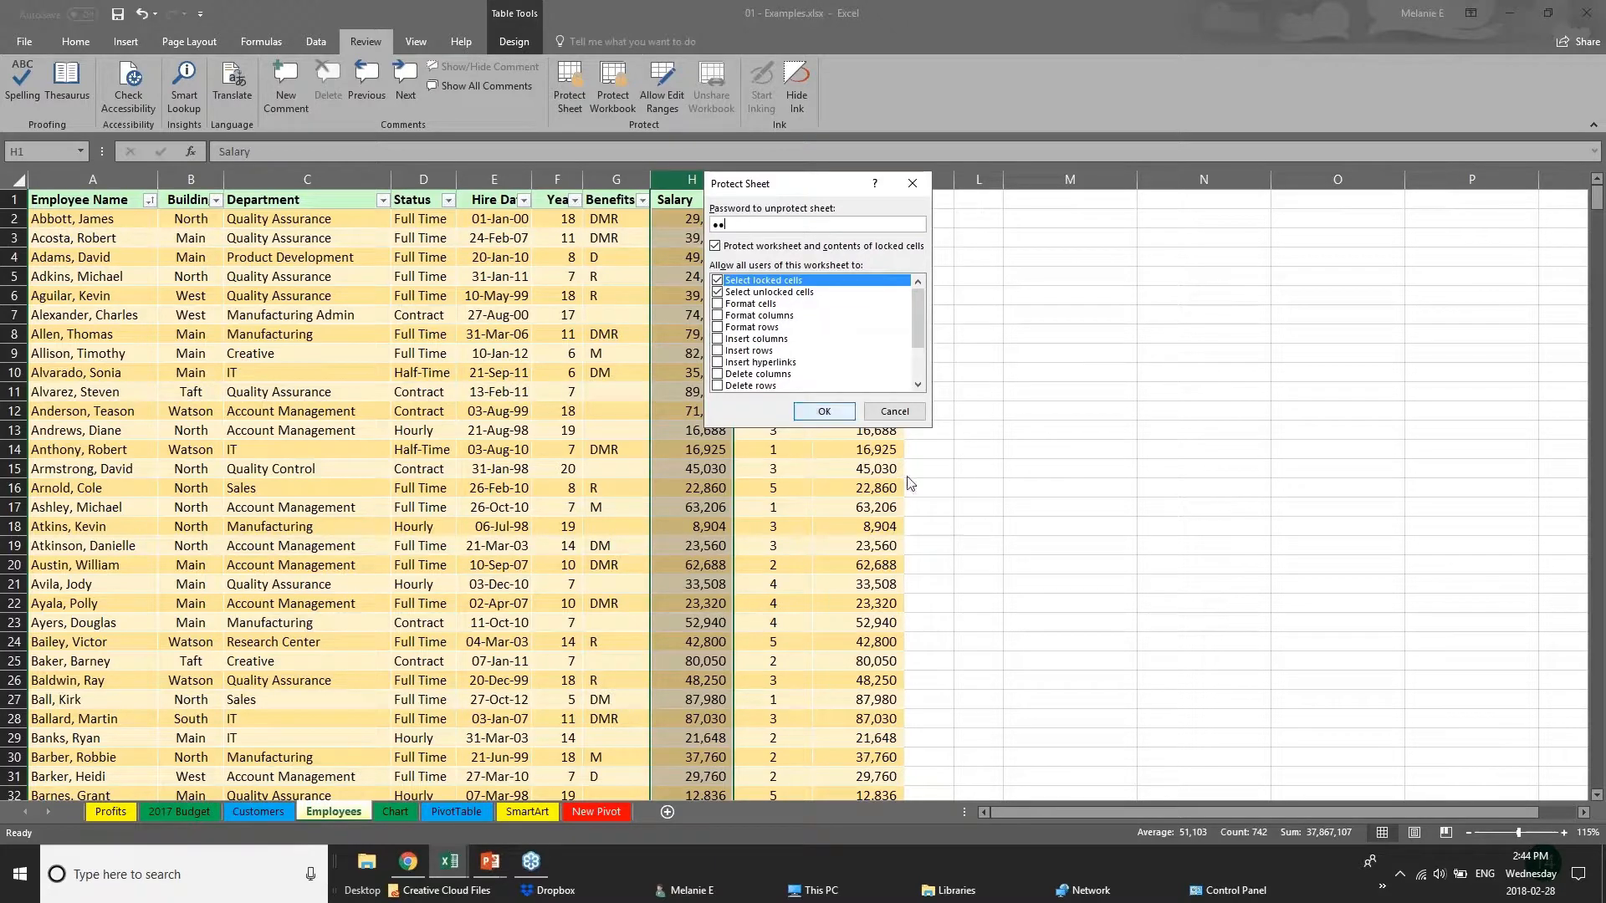
click(894, 410)
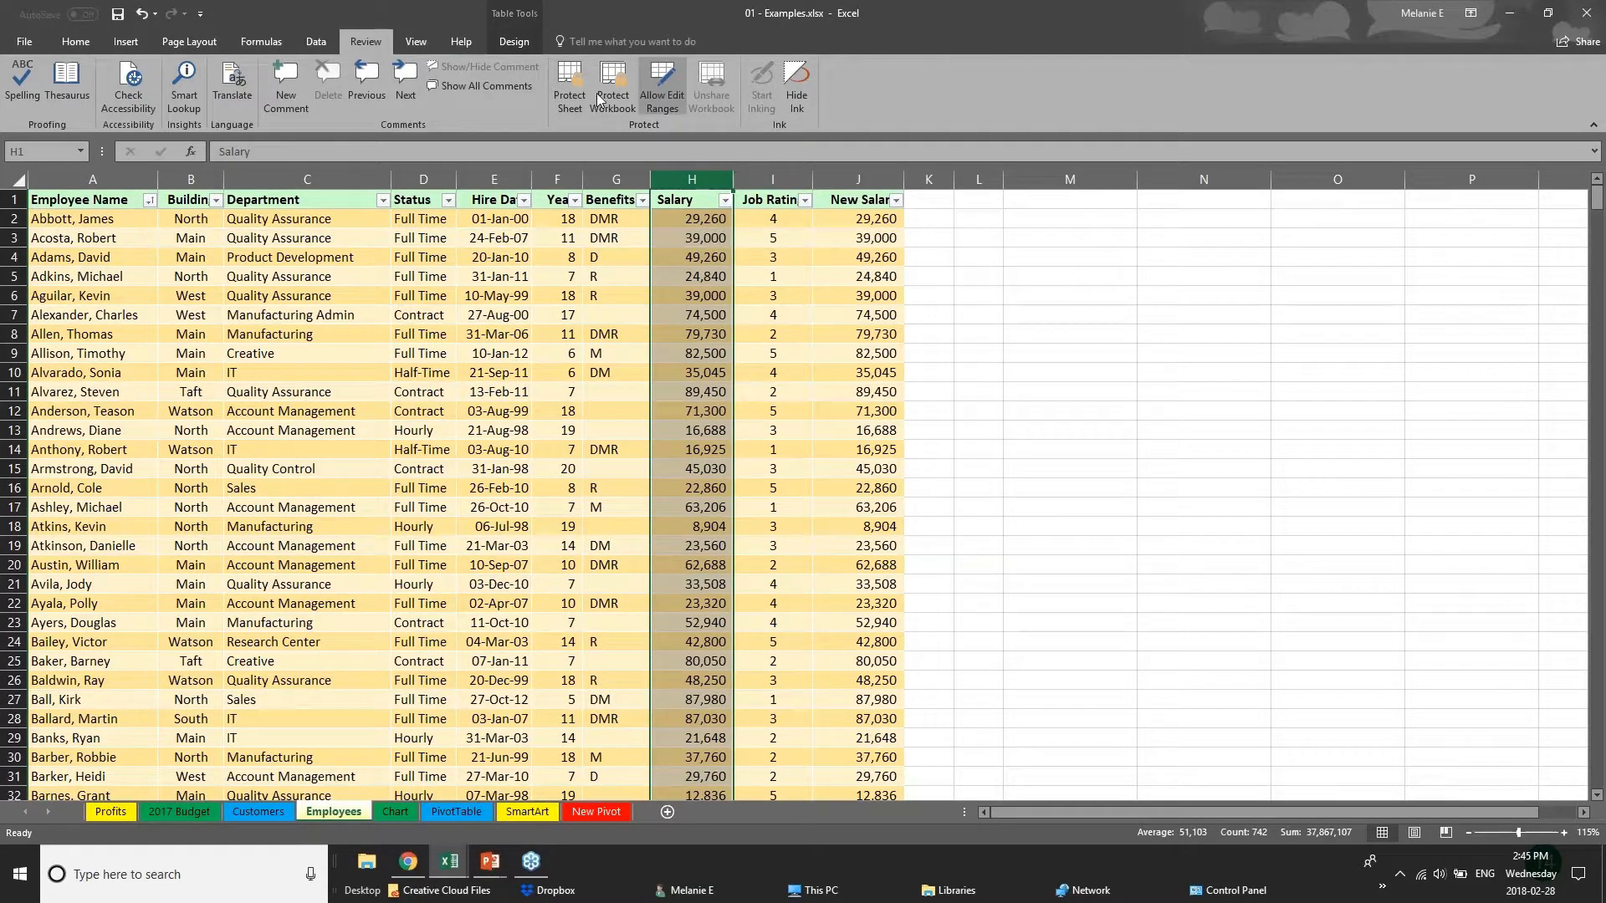
click(470, 678)
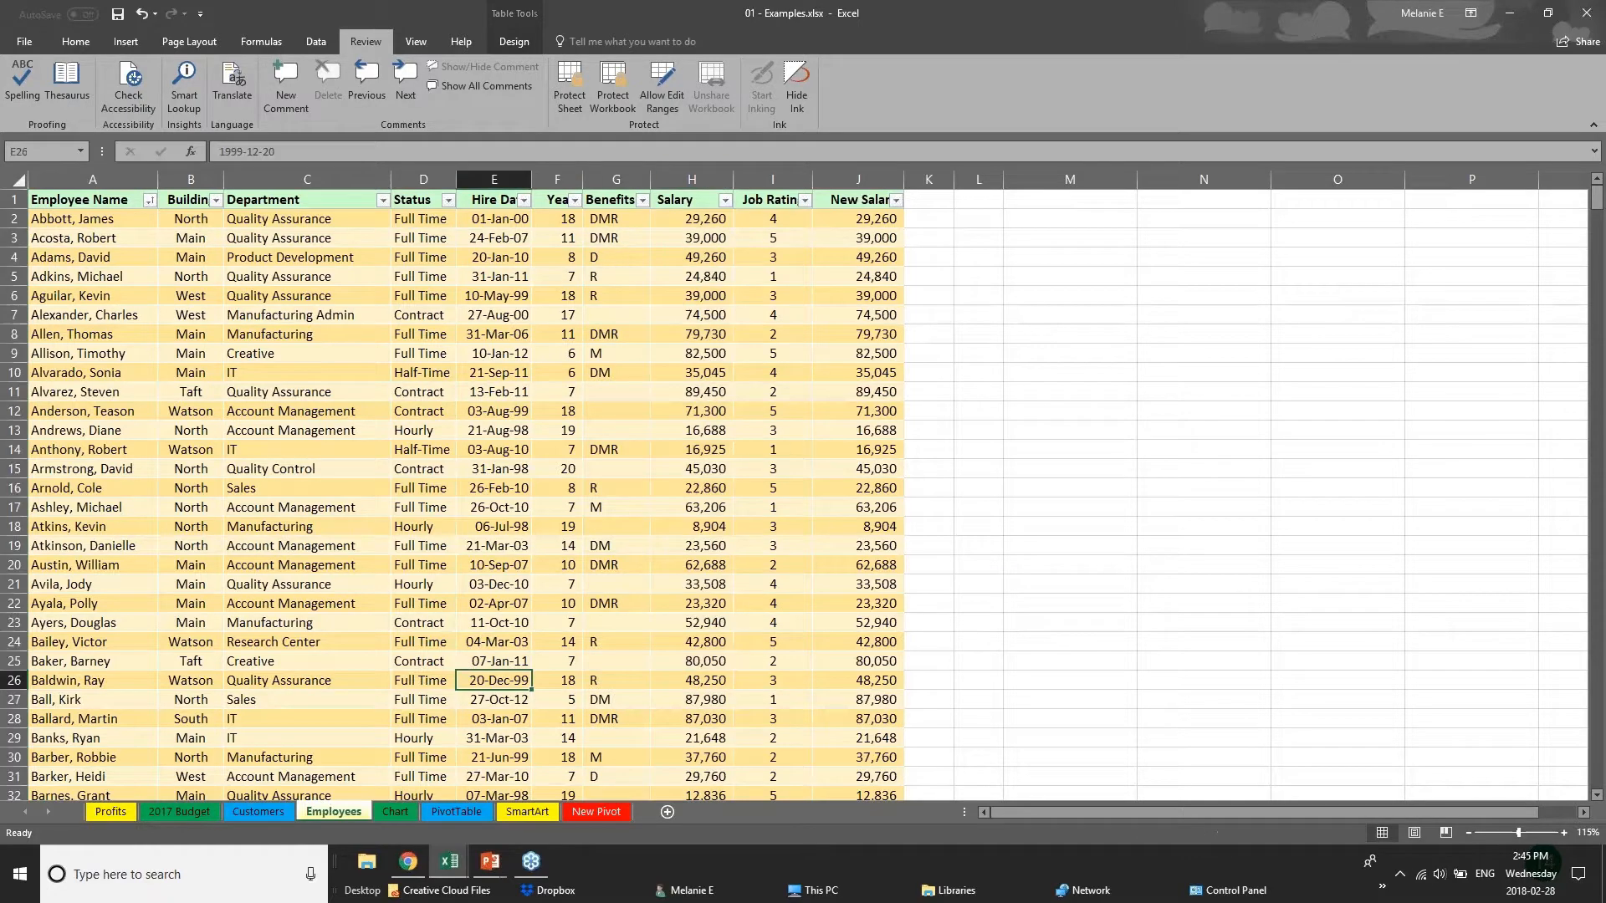
Try sheet protection with an unprotect password, disallowing Select locked cells and allowing Edit objects, and cancel it.
click(572, 107)
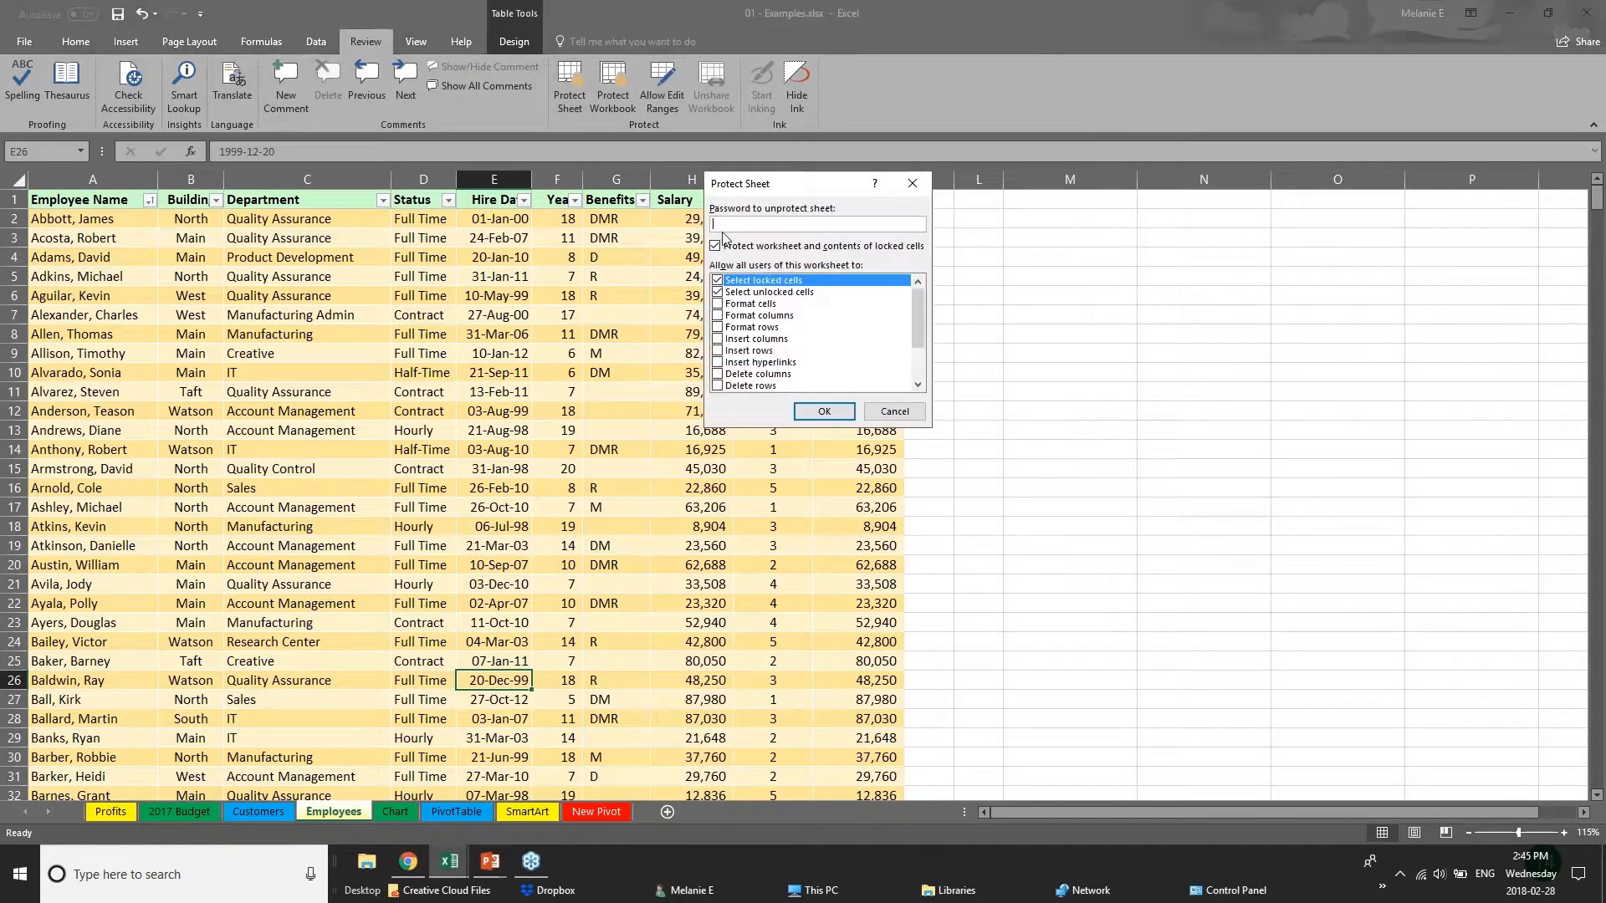
click(717, 292)
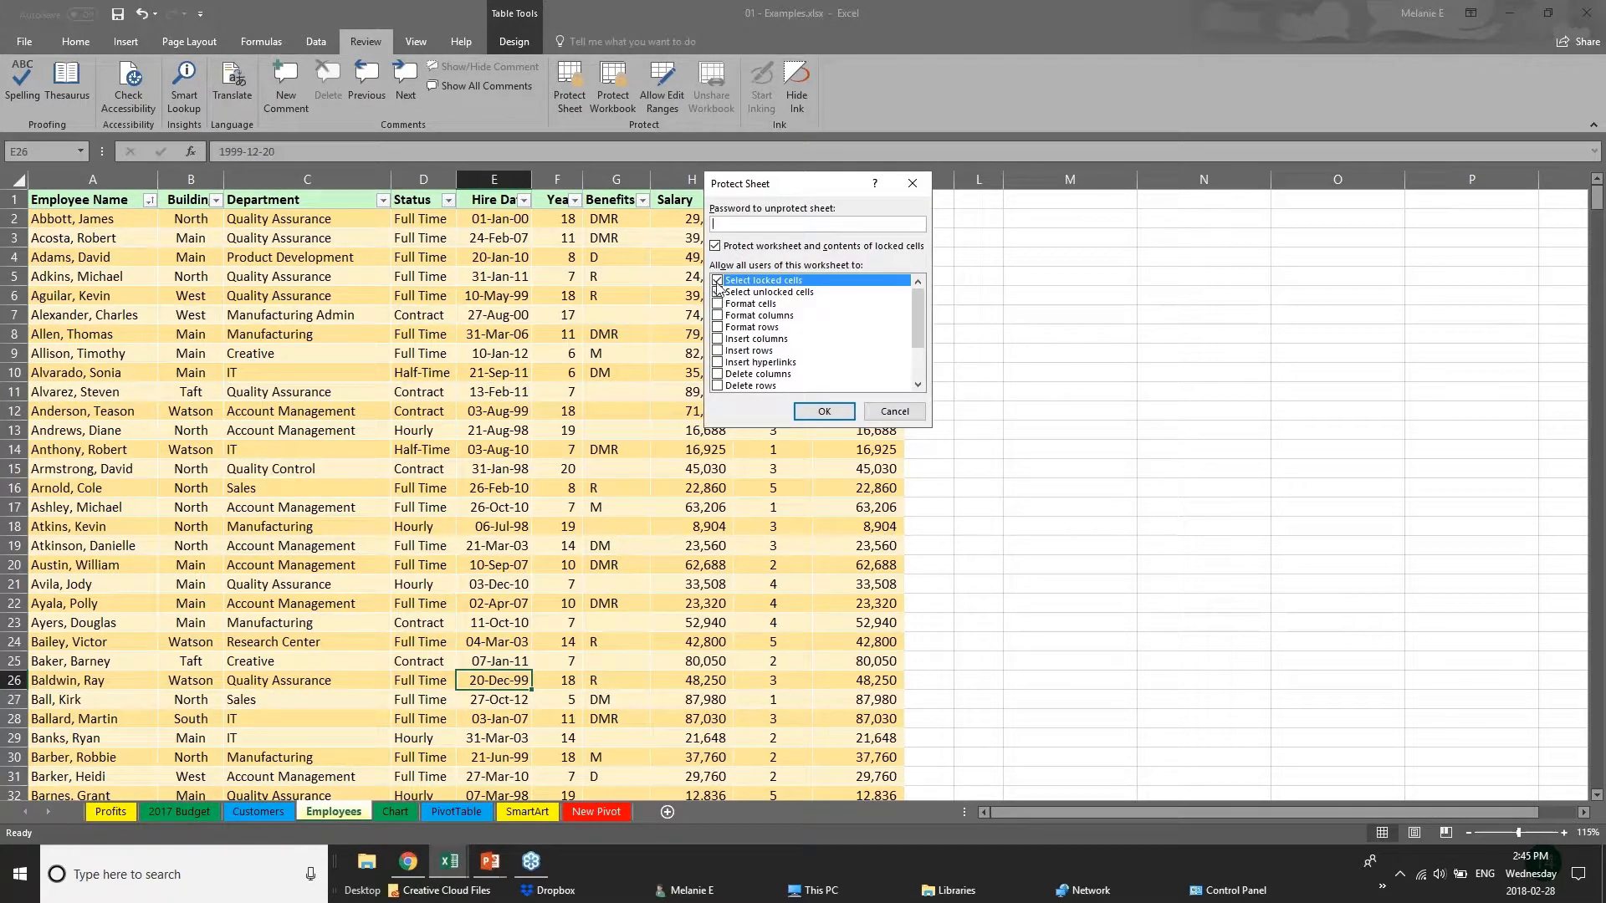
click(739, 226)
text(••)
click(717, 281)
drag(912, 328, 918, 381)
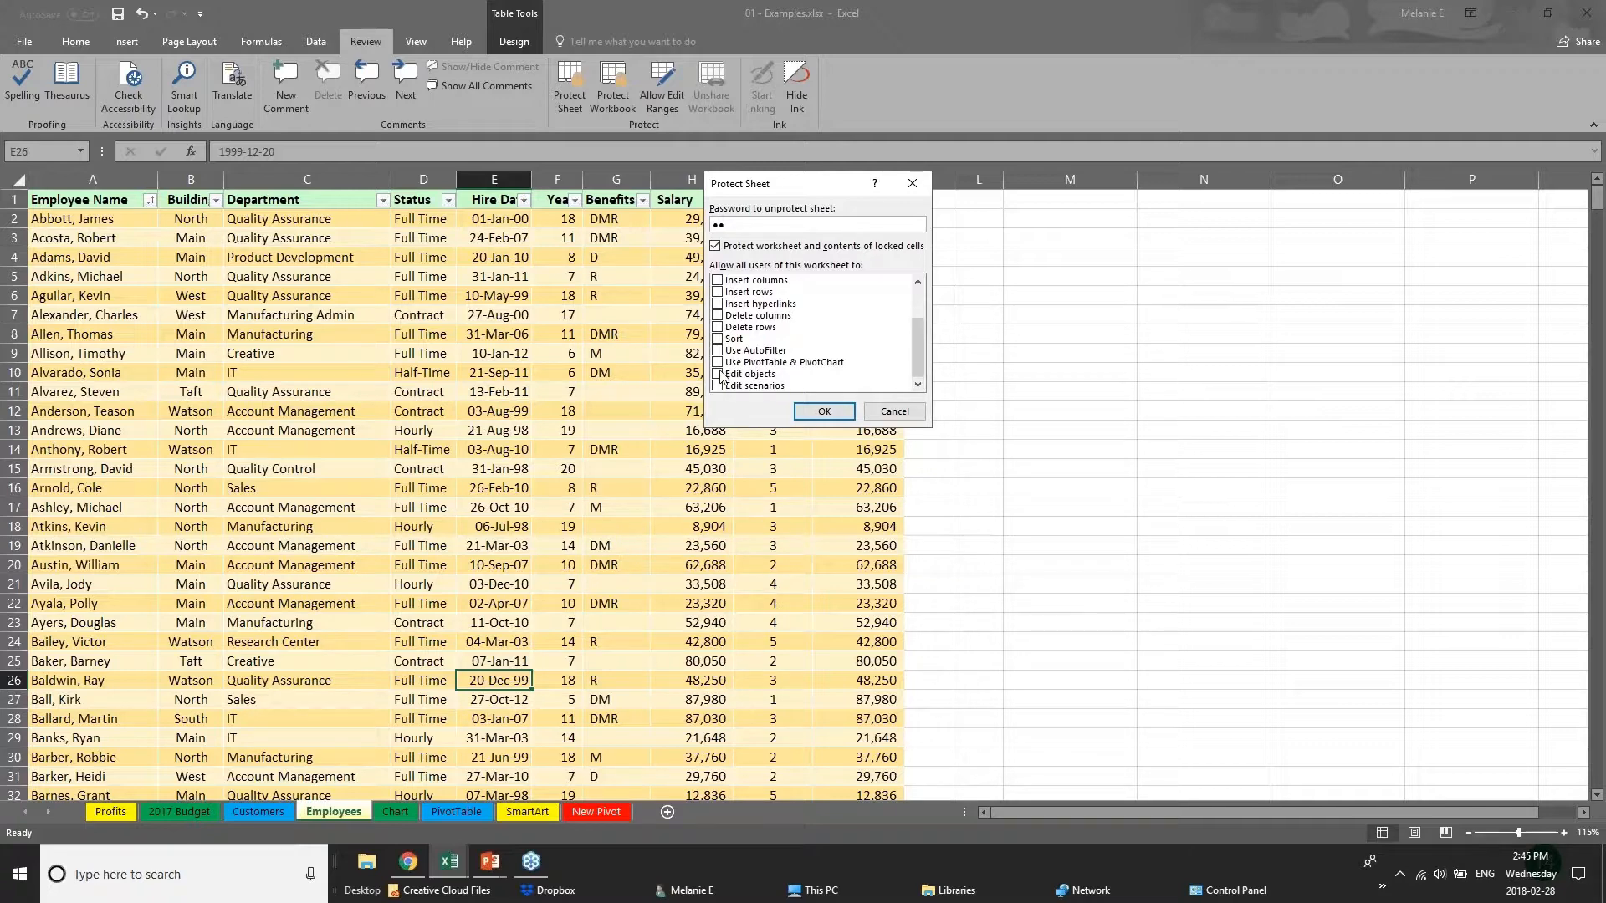
click(717, 374)
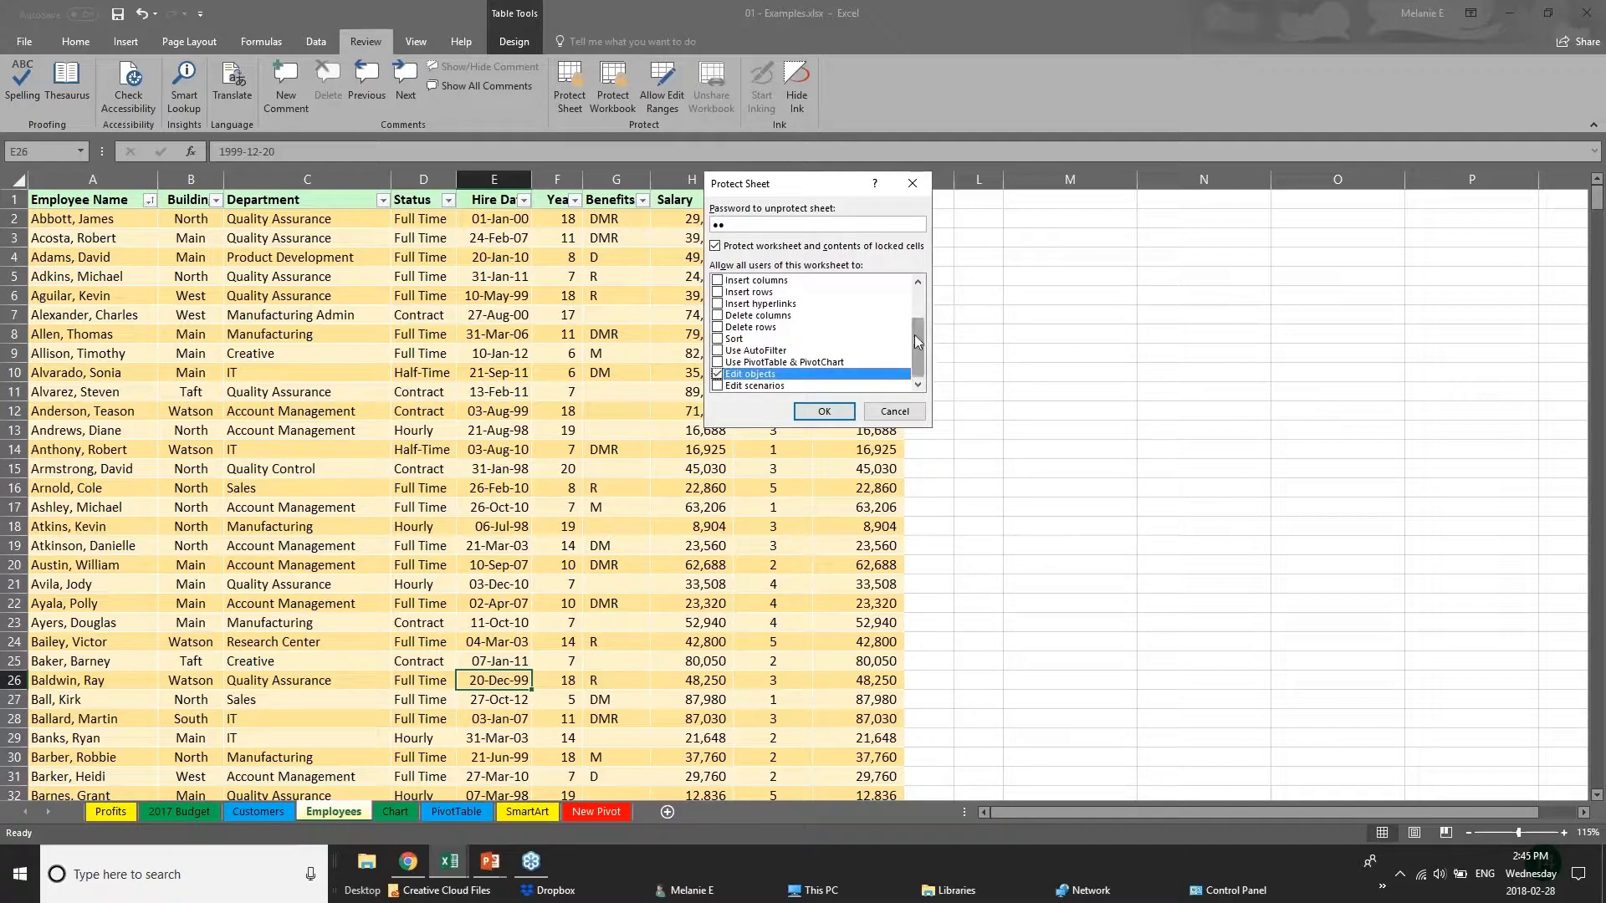
drag(911, 342, 910, 306)
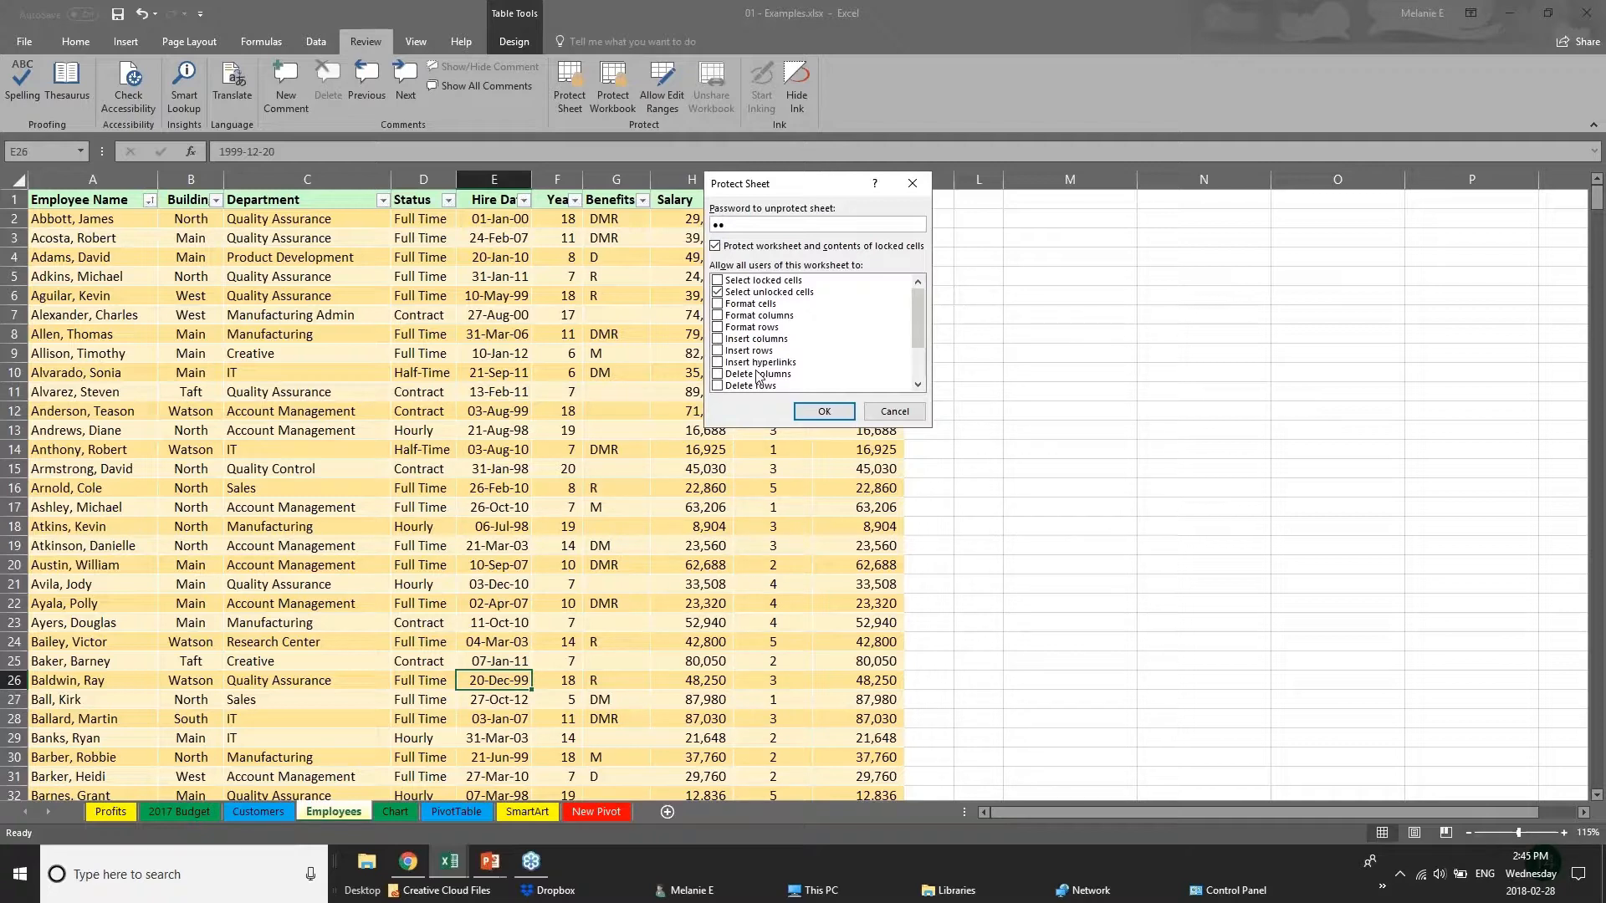
click(876, 409)
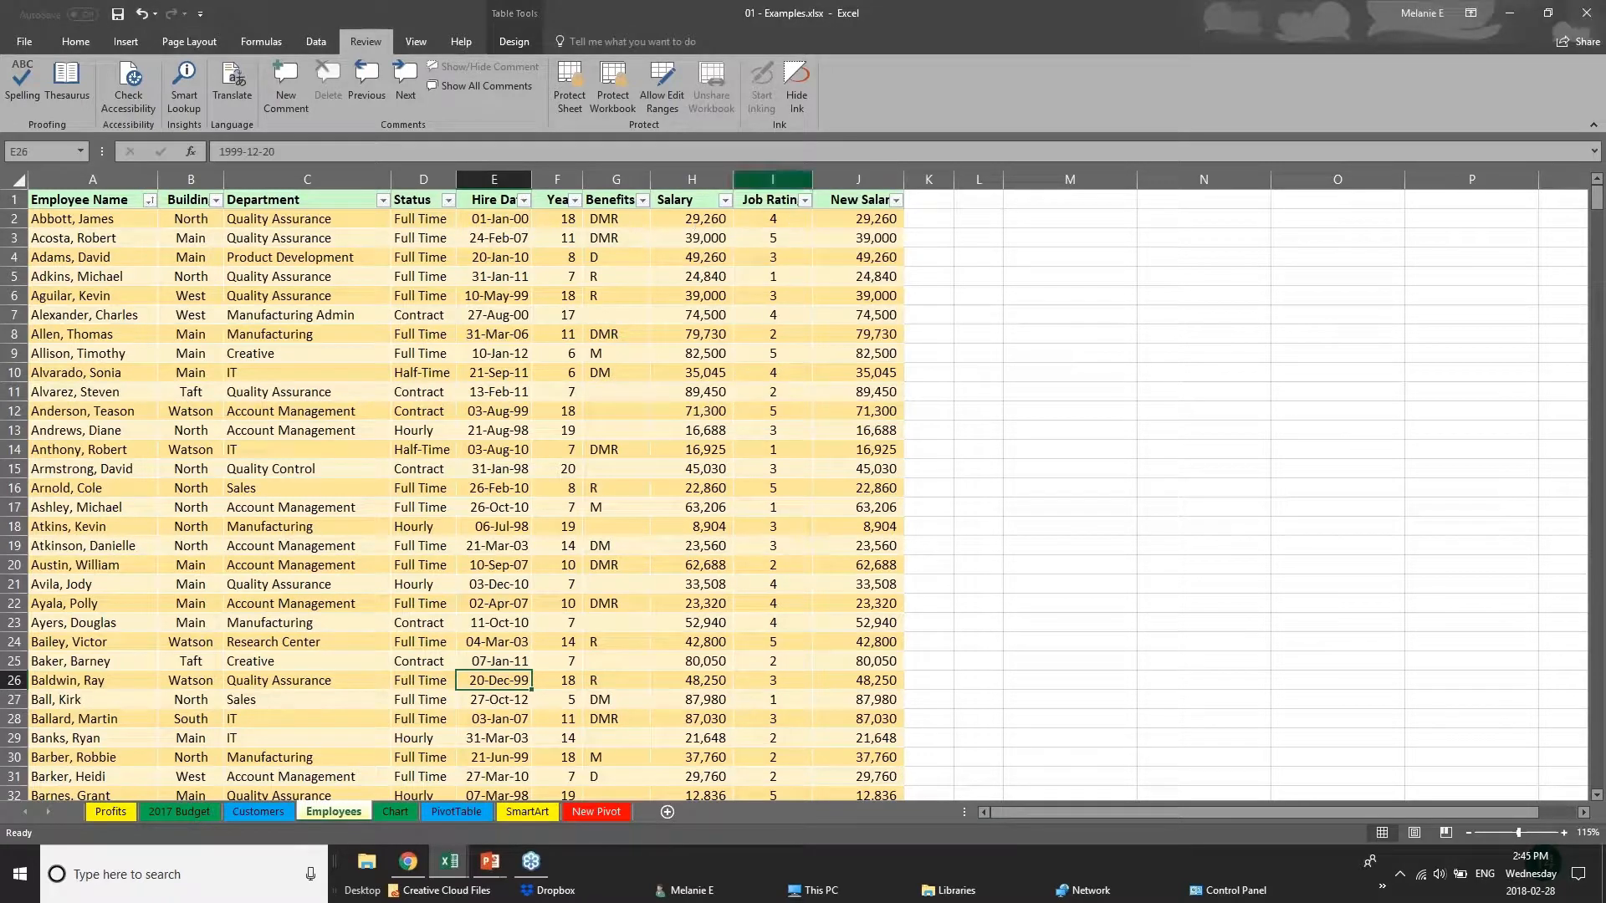
View the workbook structure protection options and close them without applying protection.
click(696, 358)
click(680, 299)
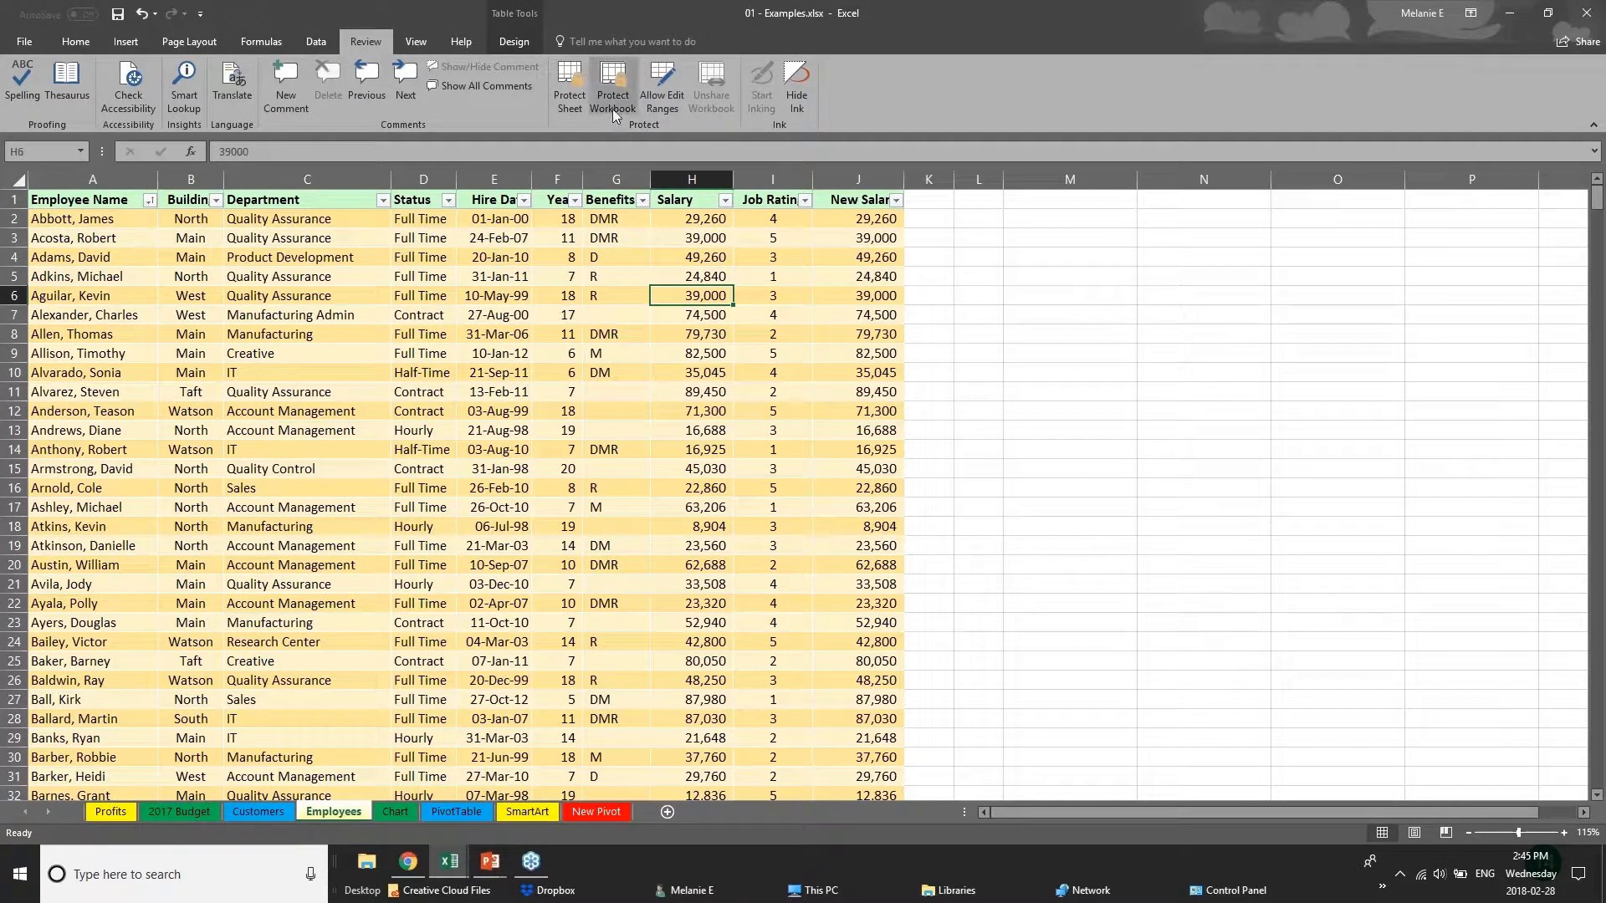
click(612, 109)
key(Escape)
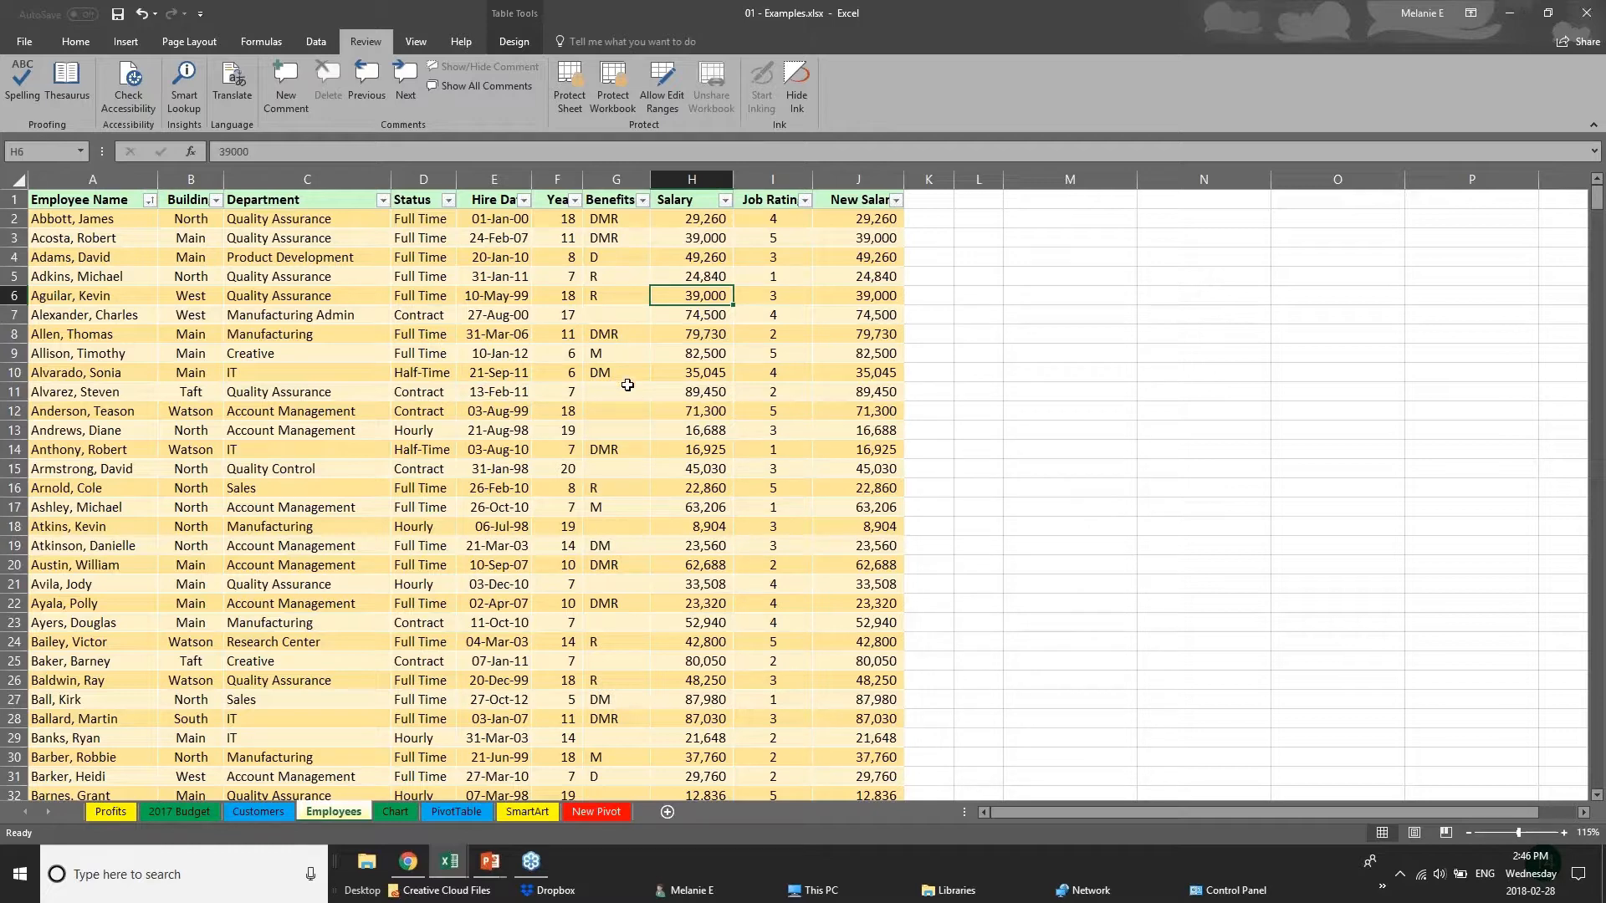
Hide the Salary column and the New Salary column on the Employees sheet.
click(493, 179)
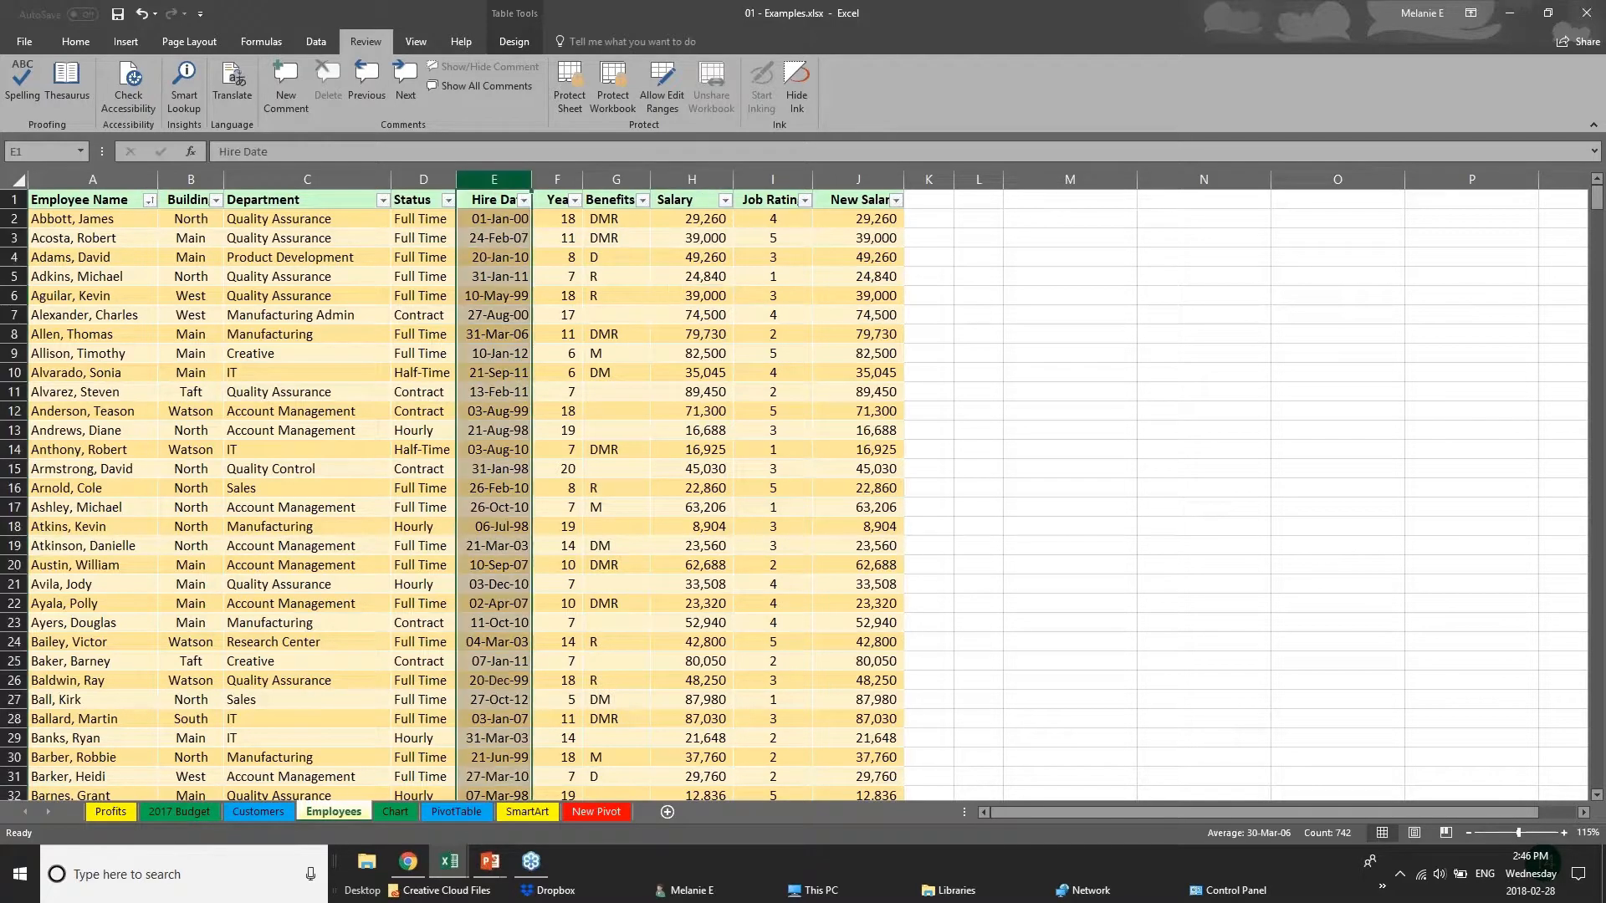
click(557, 179)
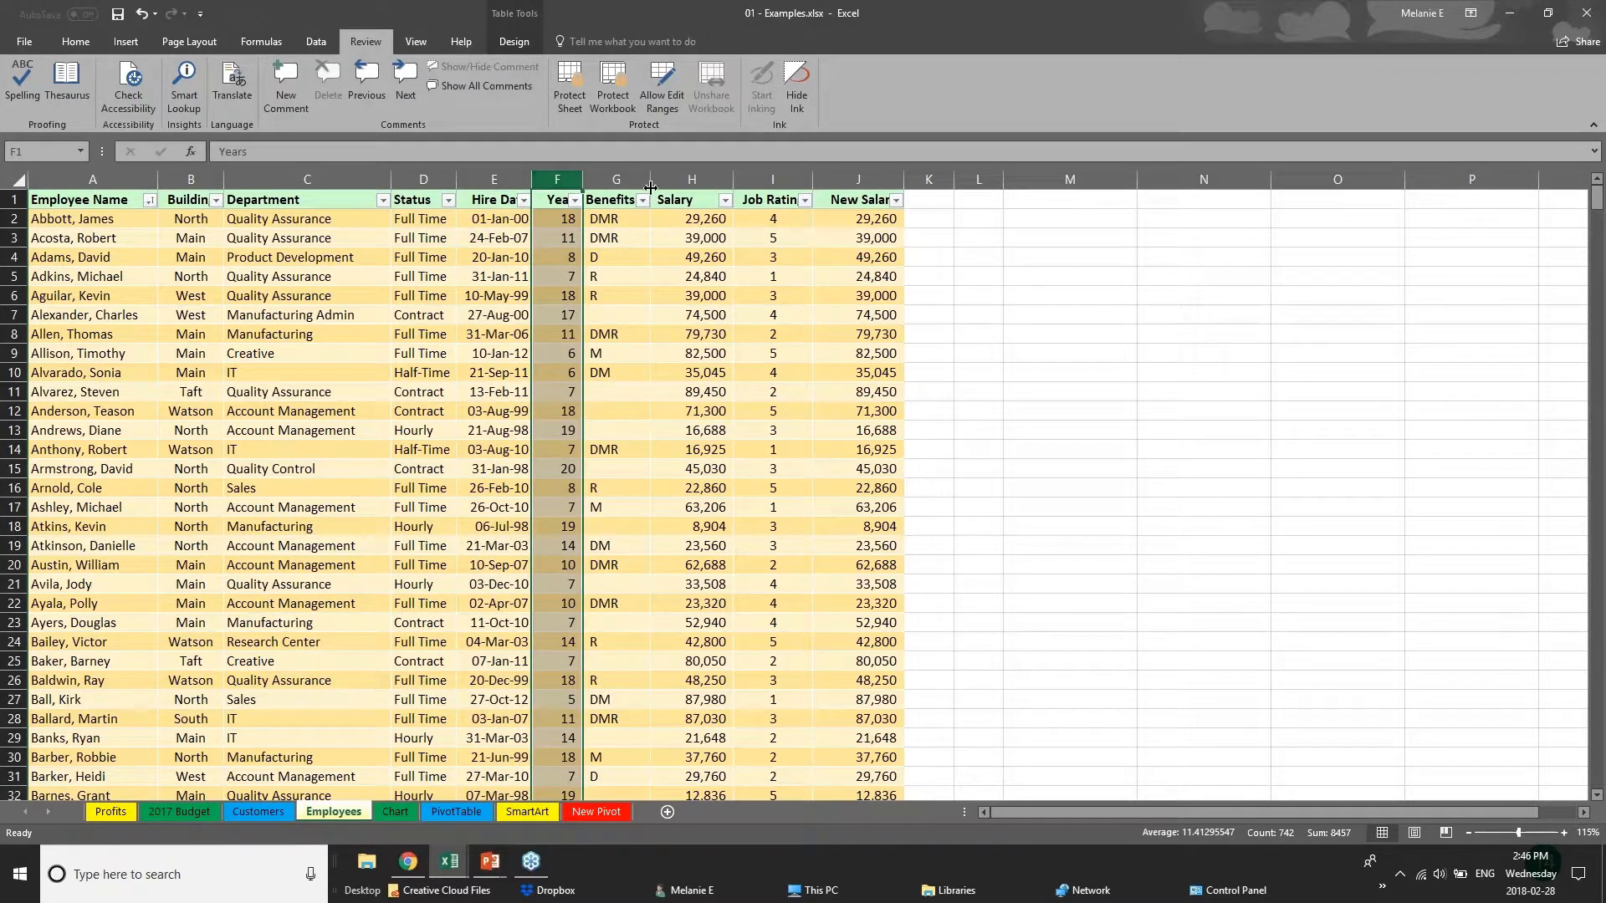
click(694, 179)
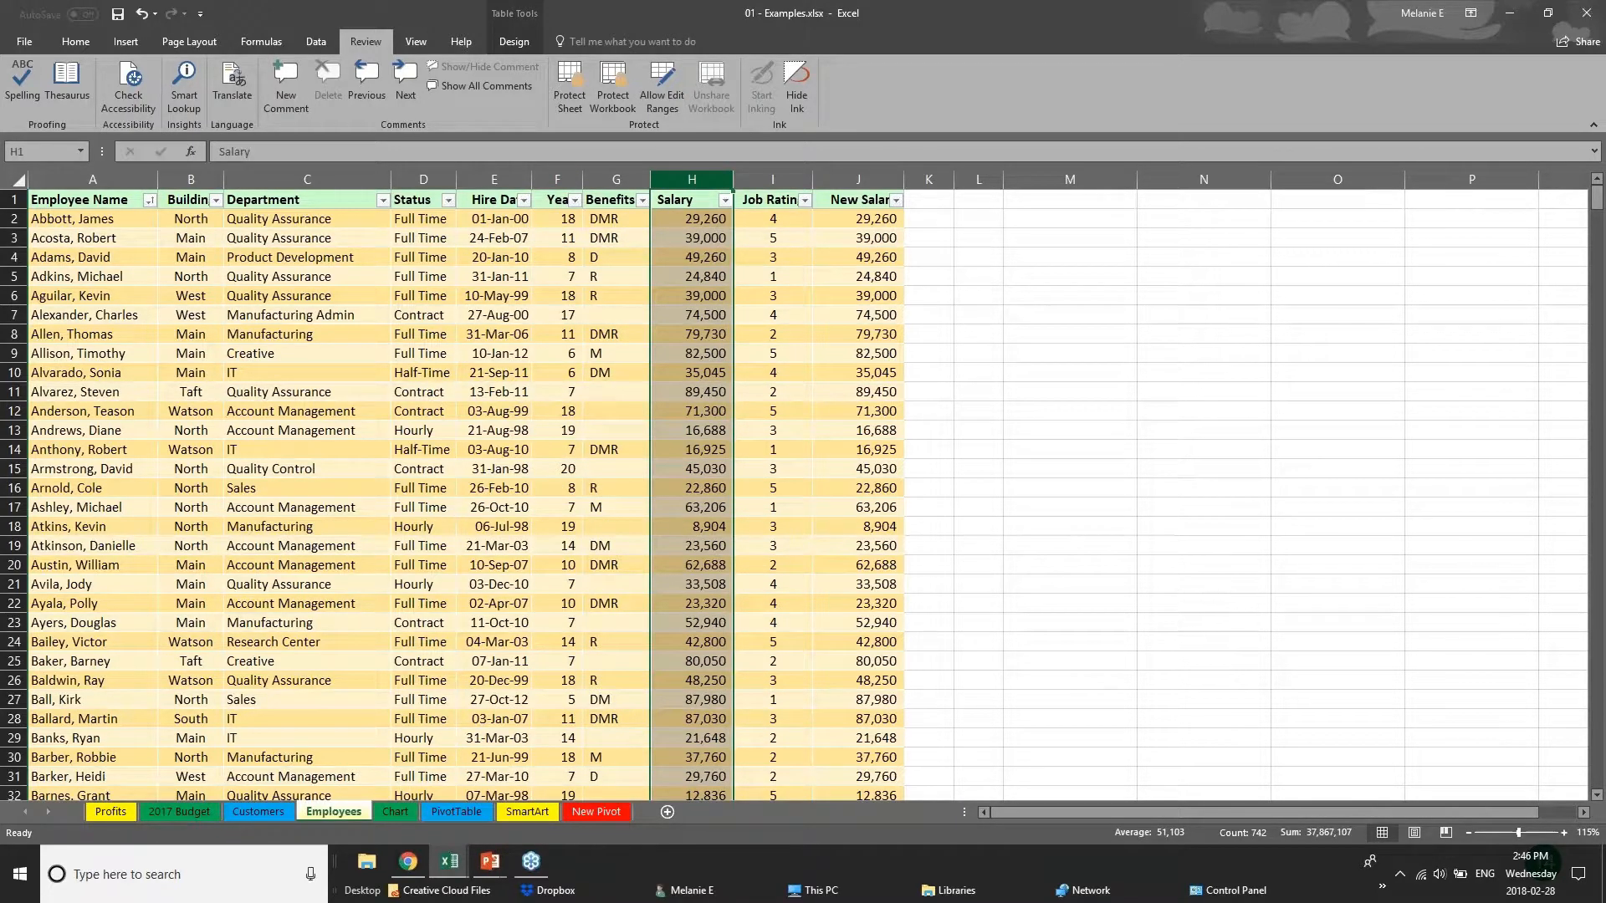
right_click(700, 182)
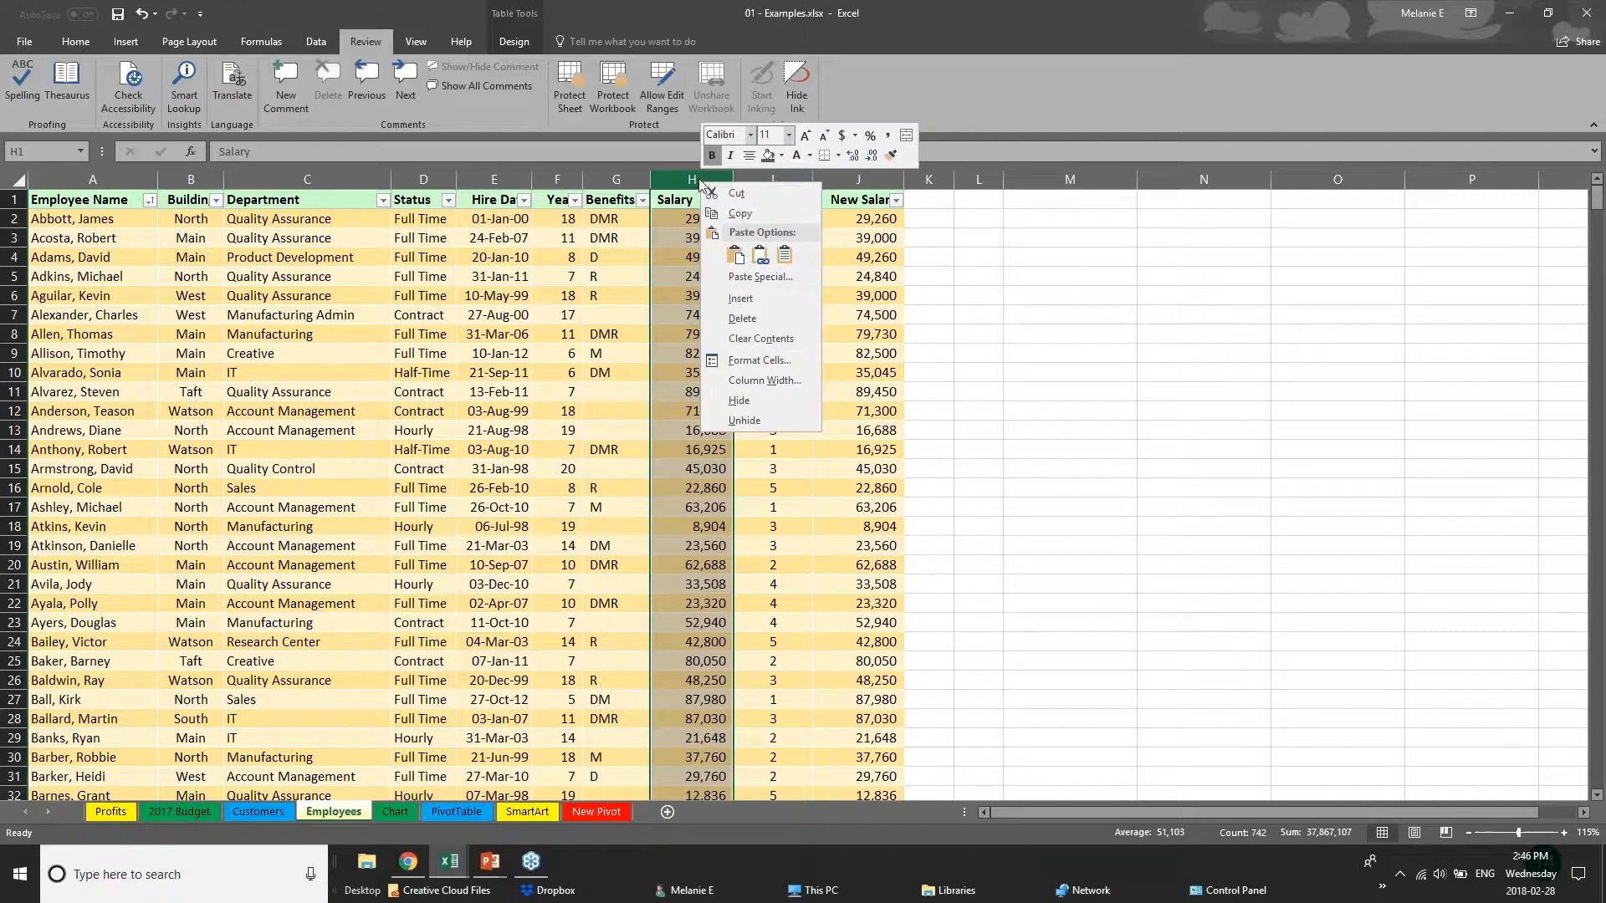
click(740, 401)
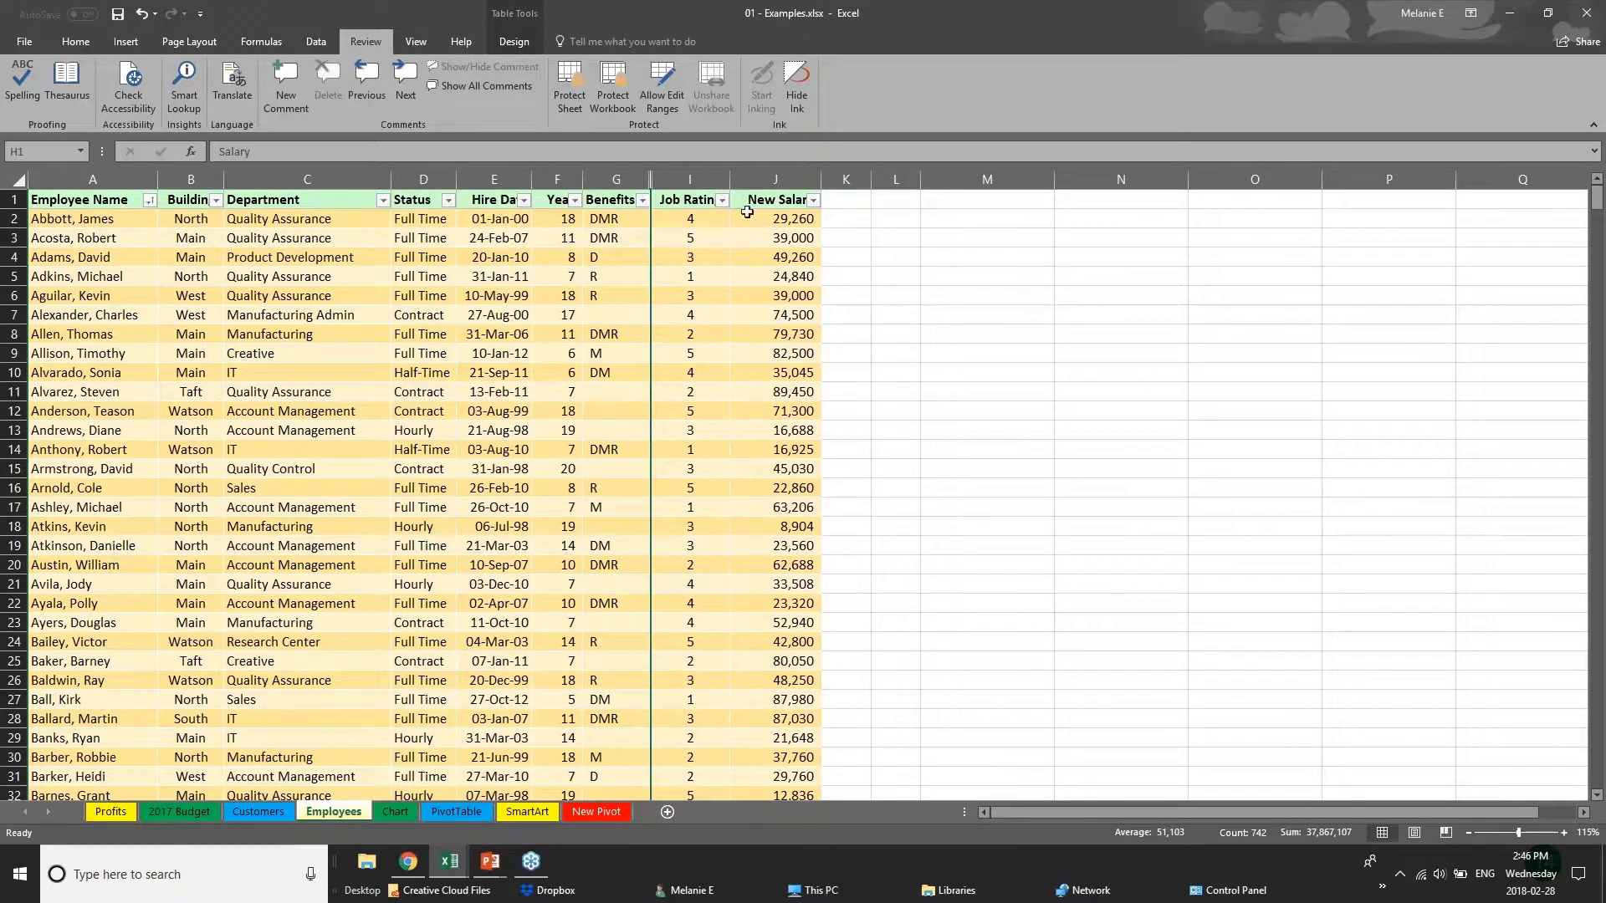
click(774, 179)
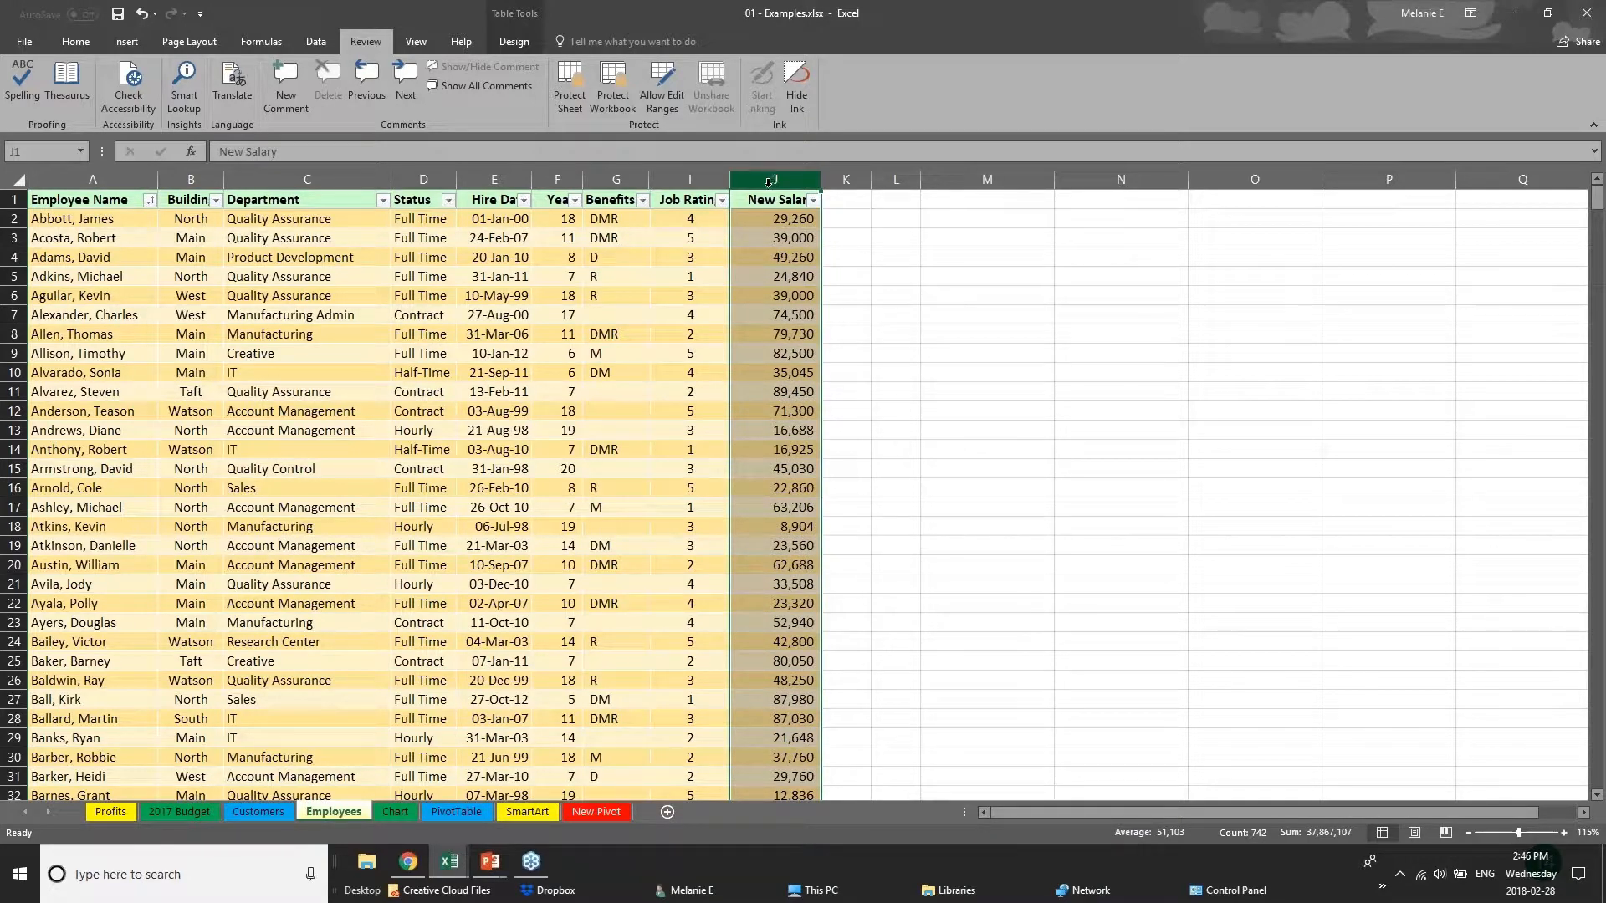
right_click(768, 182)
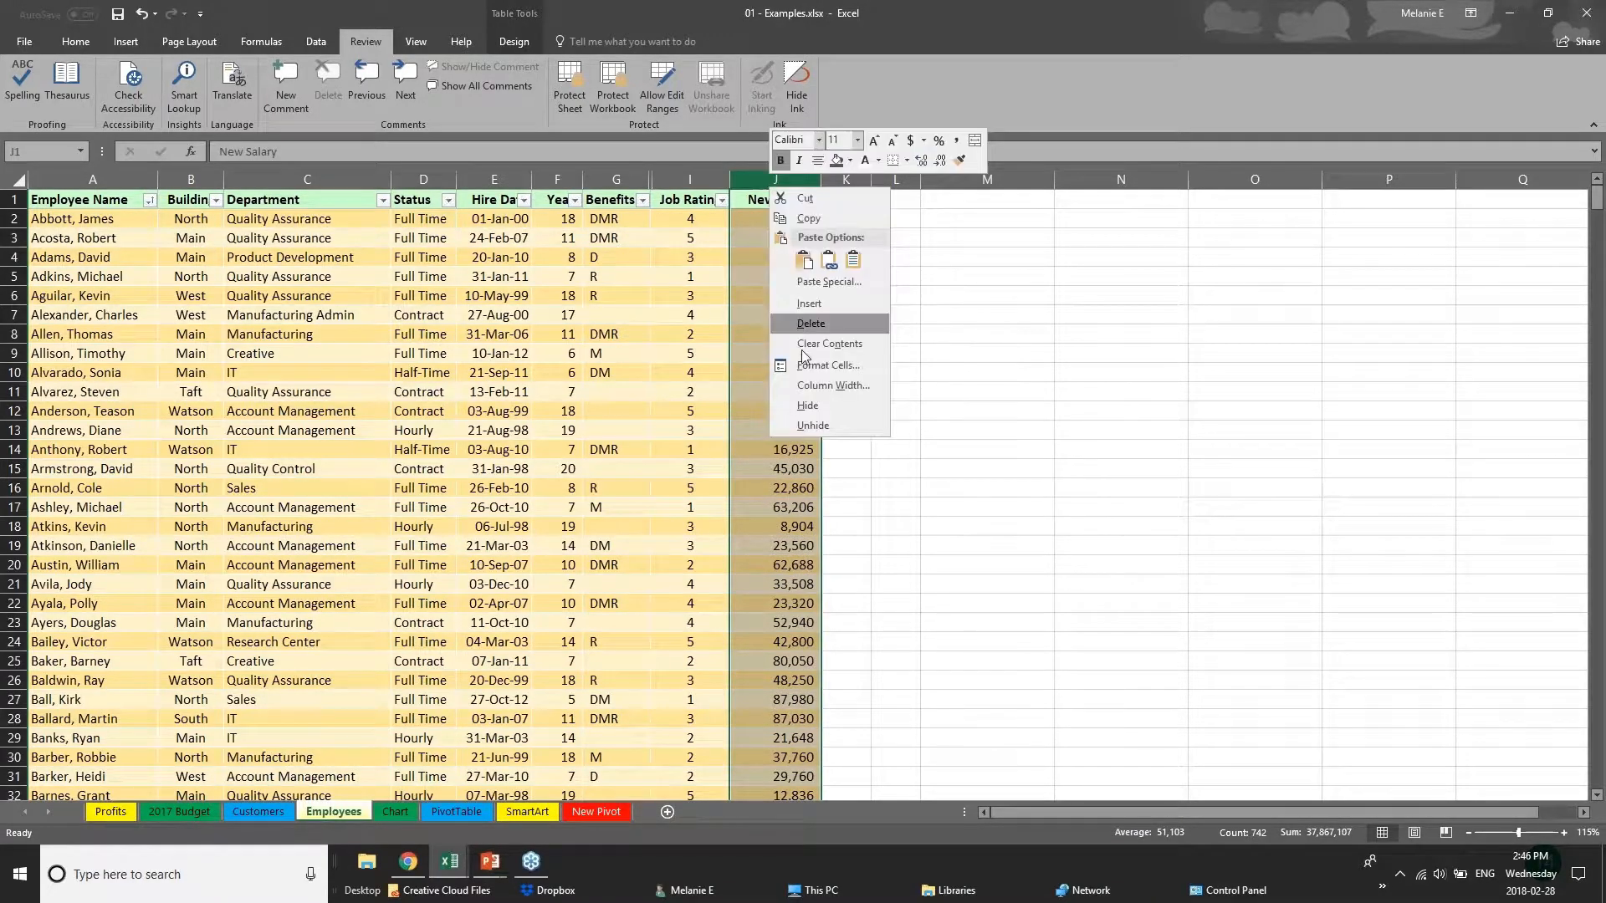
click(811, 405)
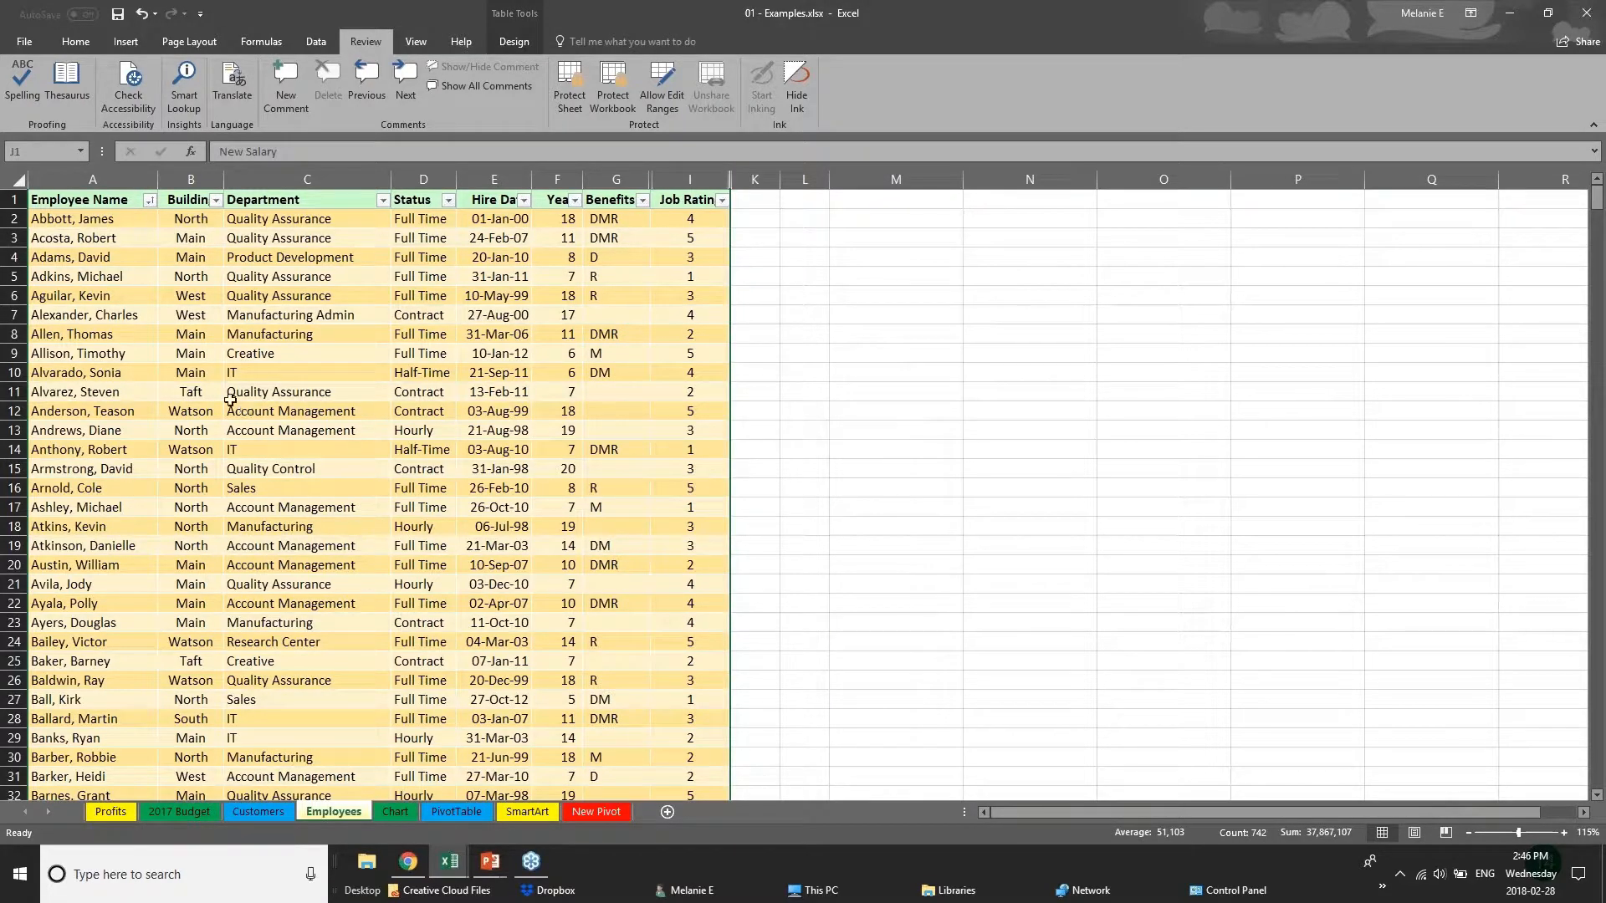
Protect the workbook's structure with a password, and reenter the password to confirm it.
click(621, 83)
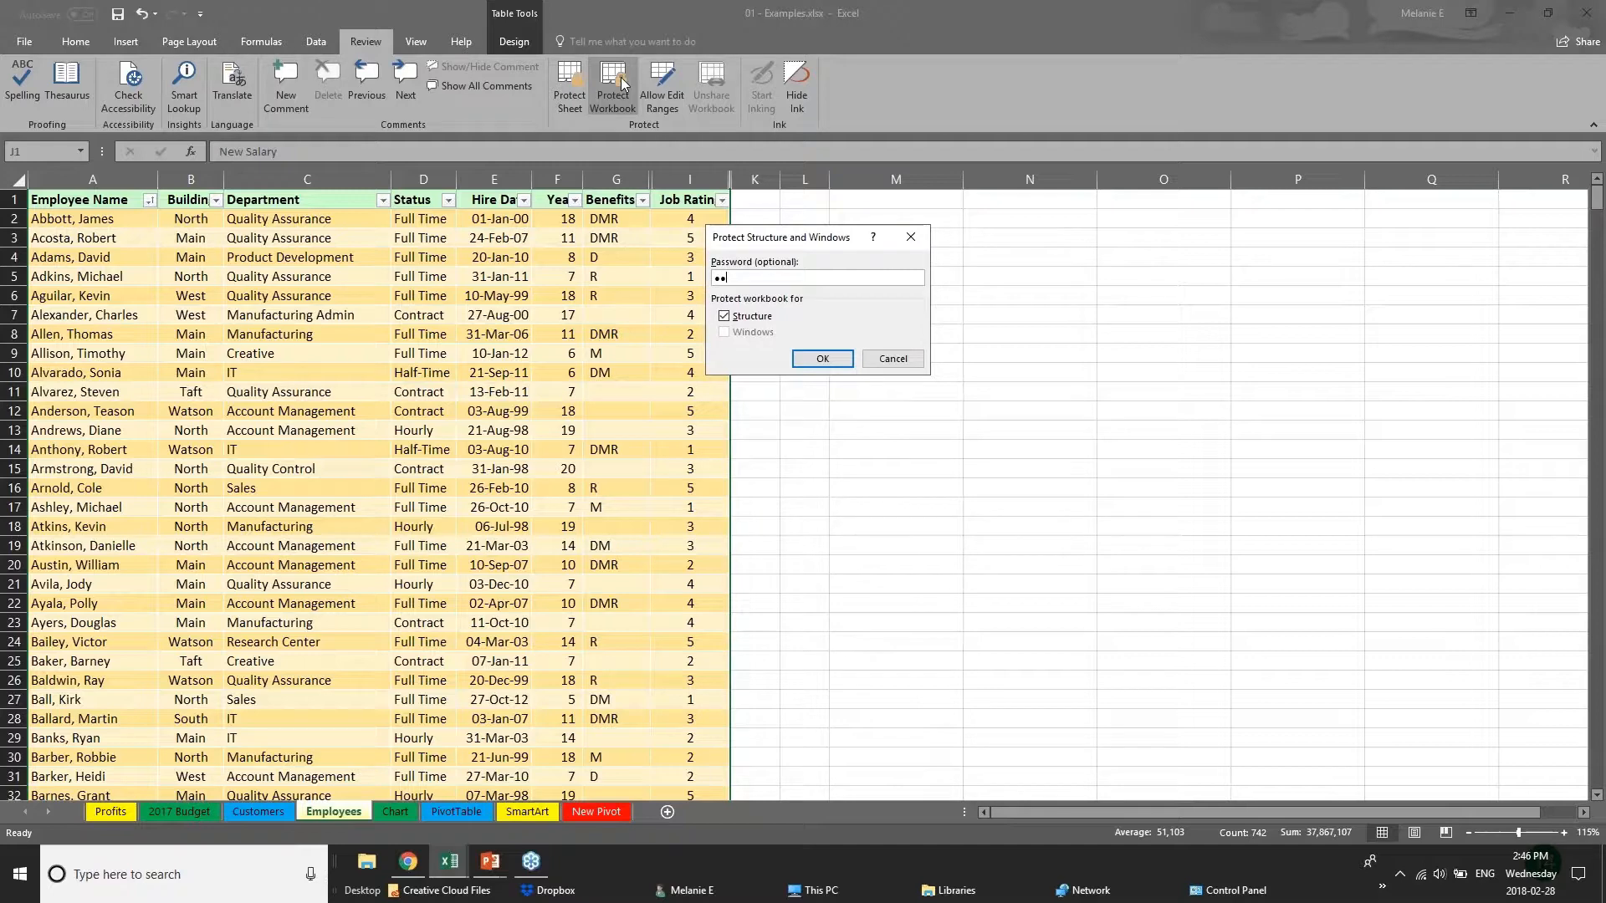
key(Return)
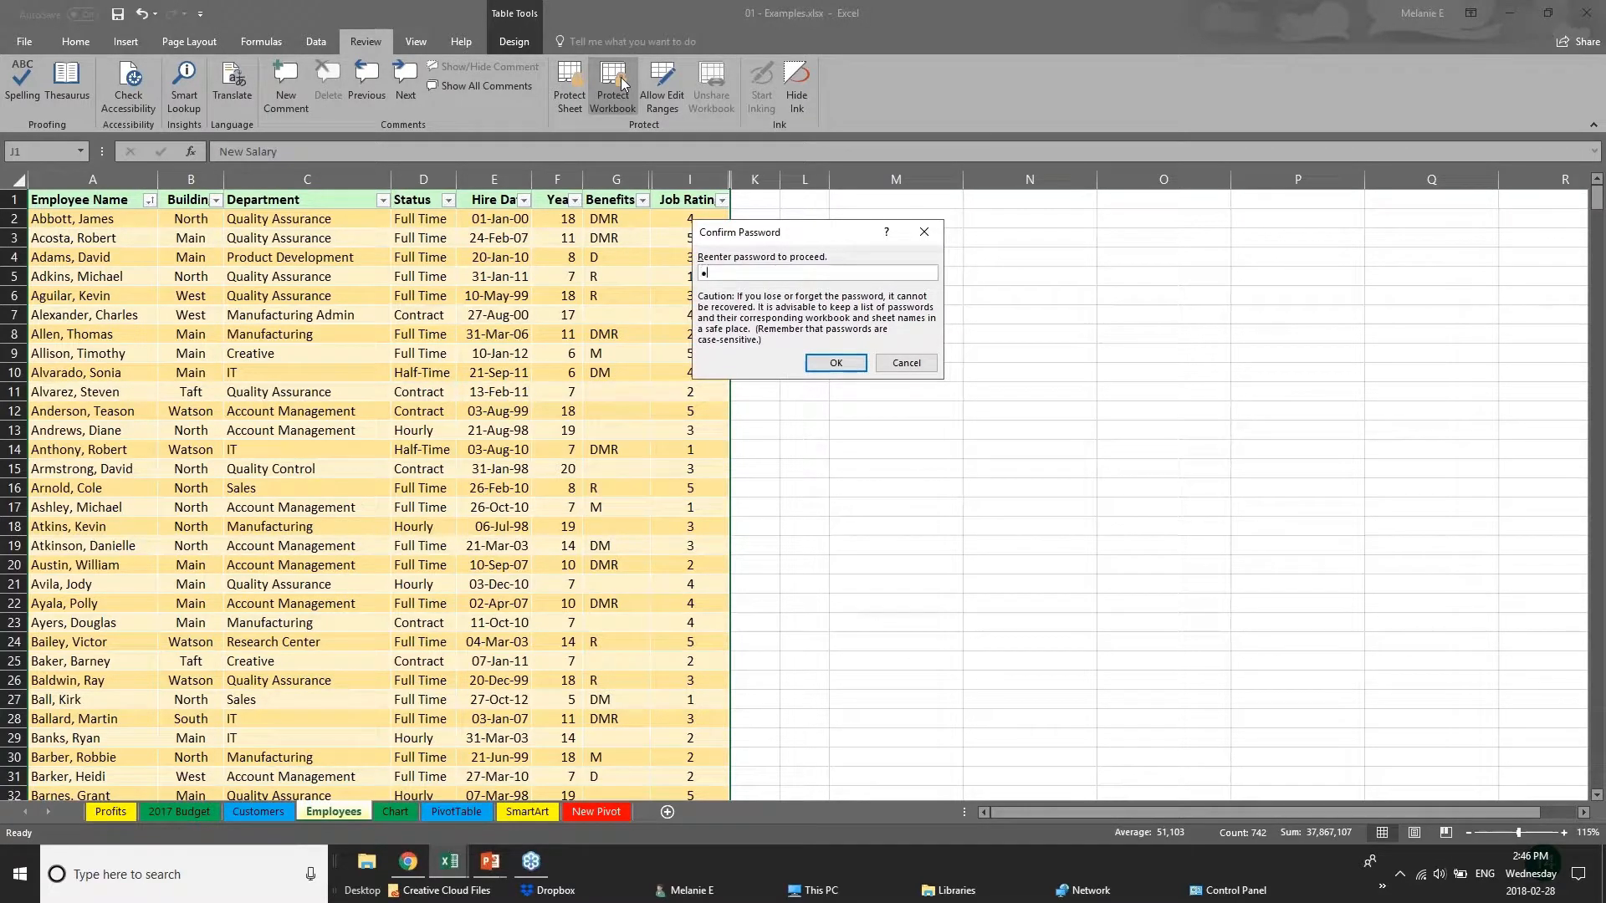
text(•••)
key(Return)
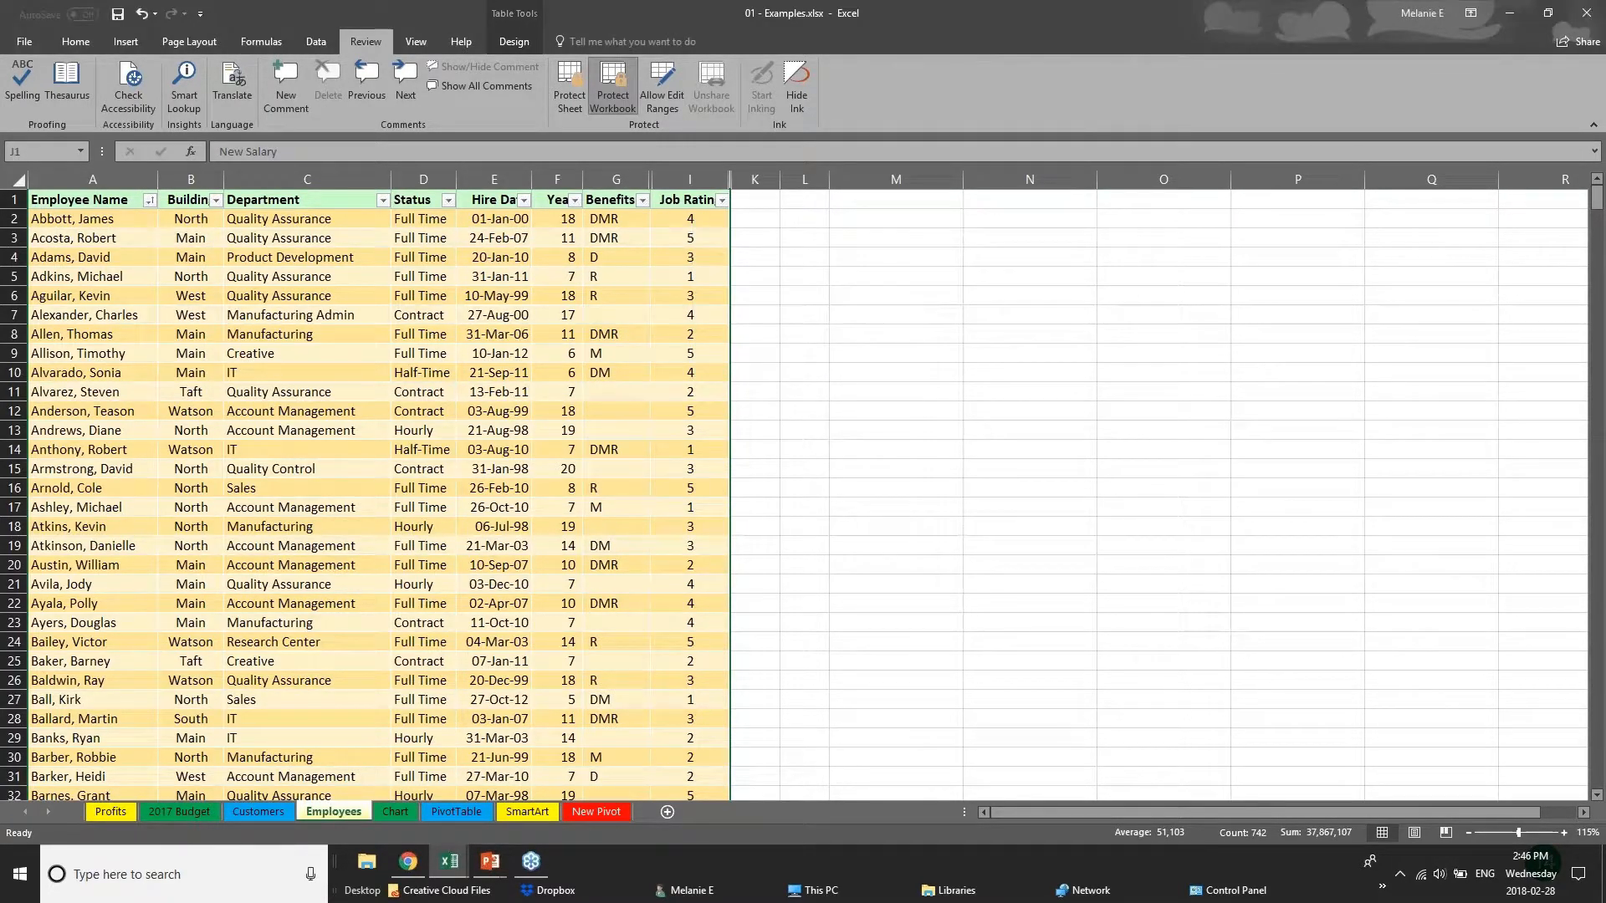
Check cell access across the Employees table under workbook protection by selecting various cells and the Benefits column.
click(533, 352)
click(624, 333)
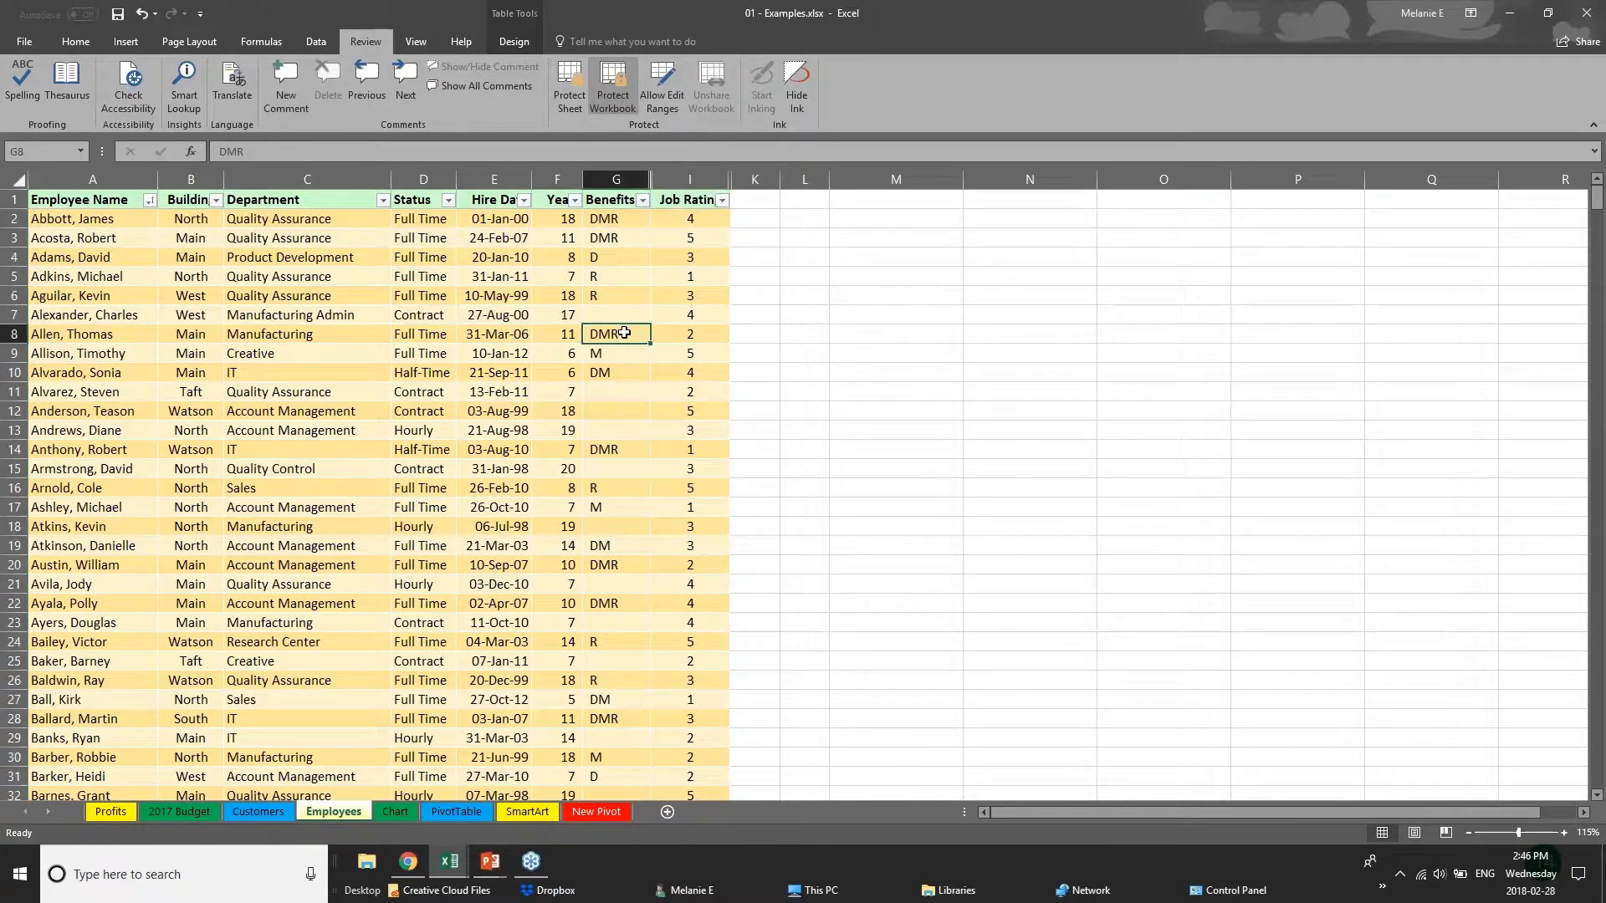
click(207, 216)
click(197, 296)
click(32, 584)
click(236, 451)
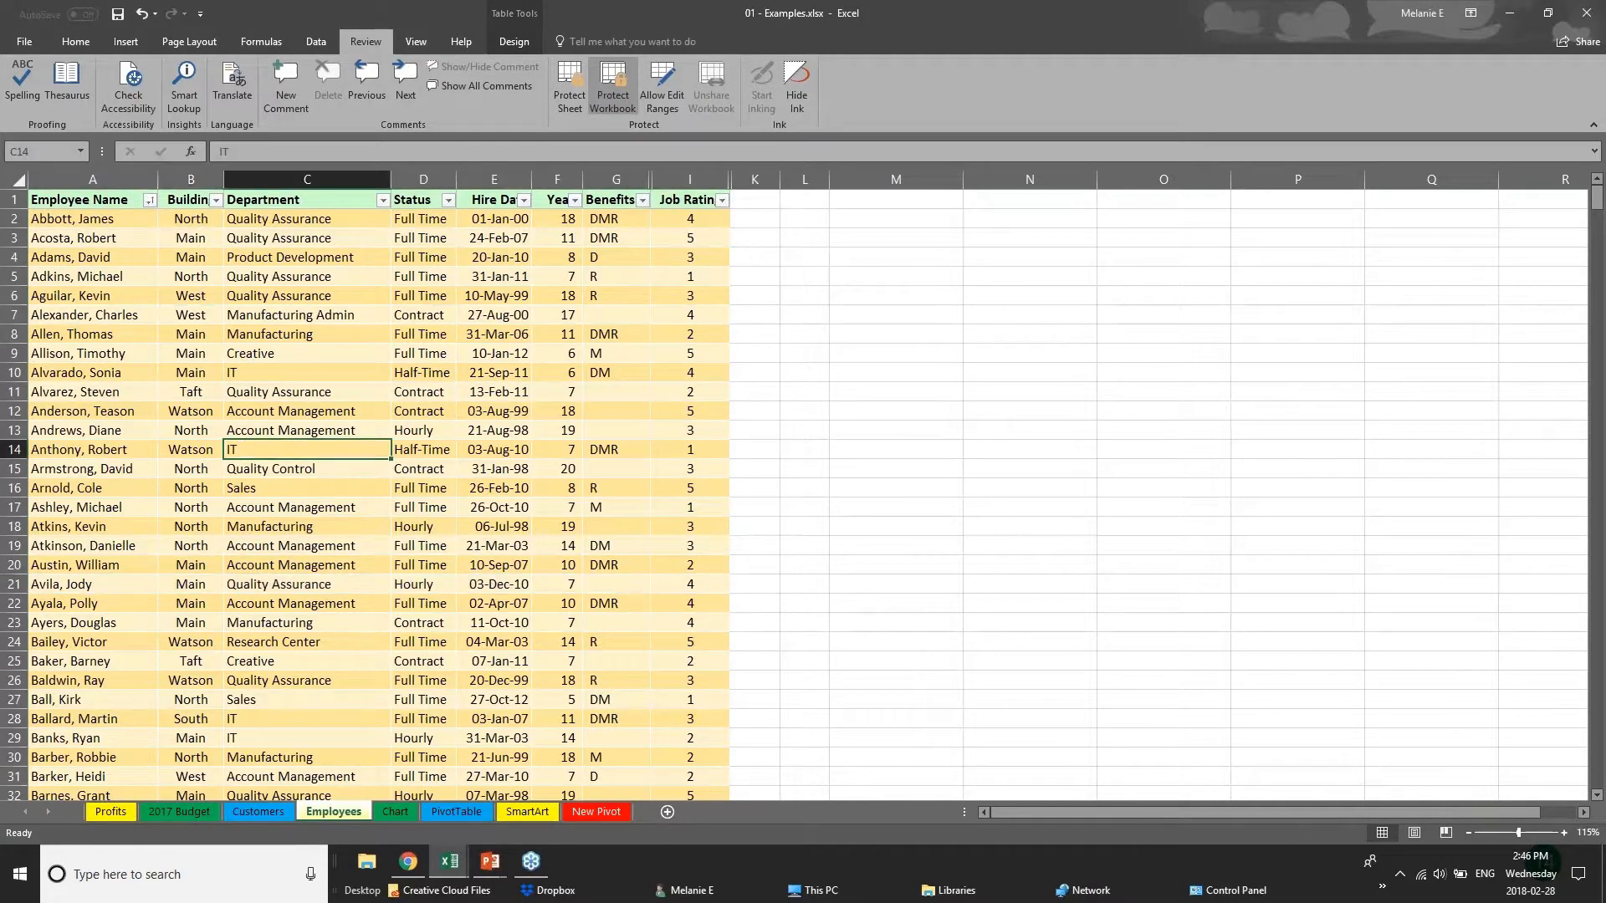
click(166, 377)
click(475, 467)
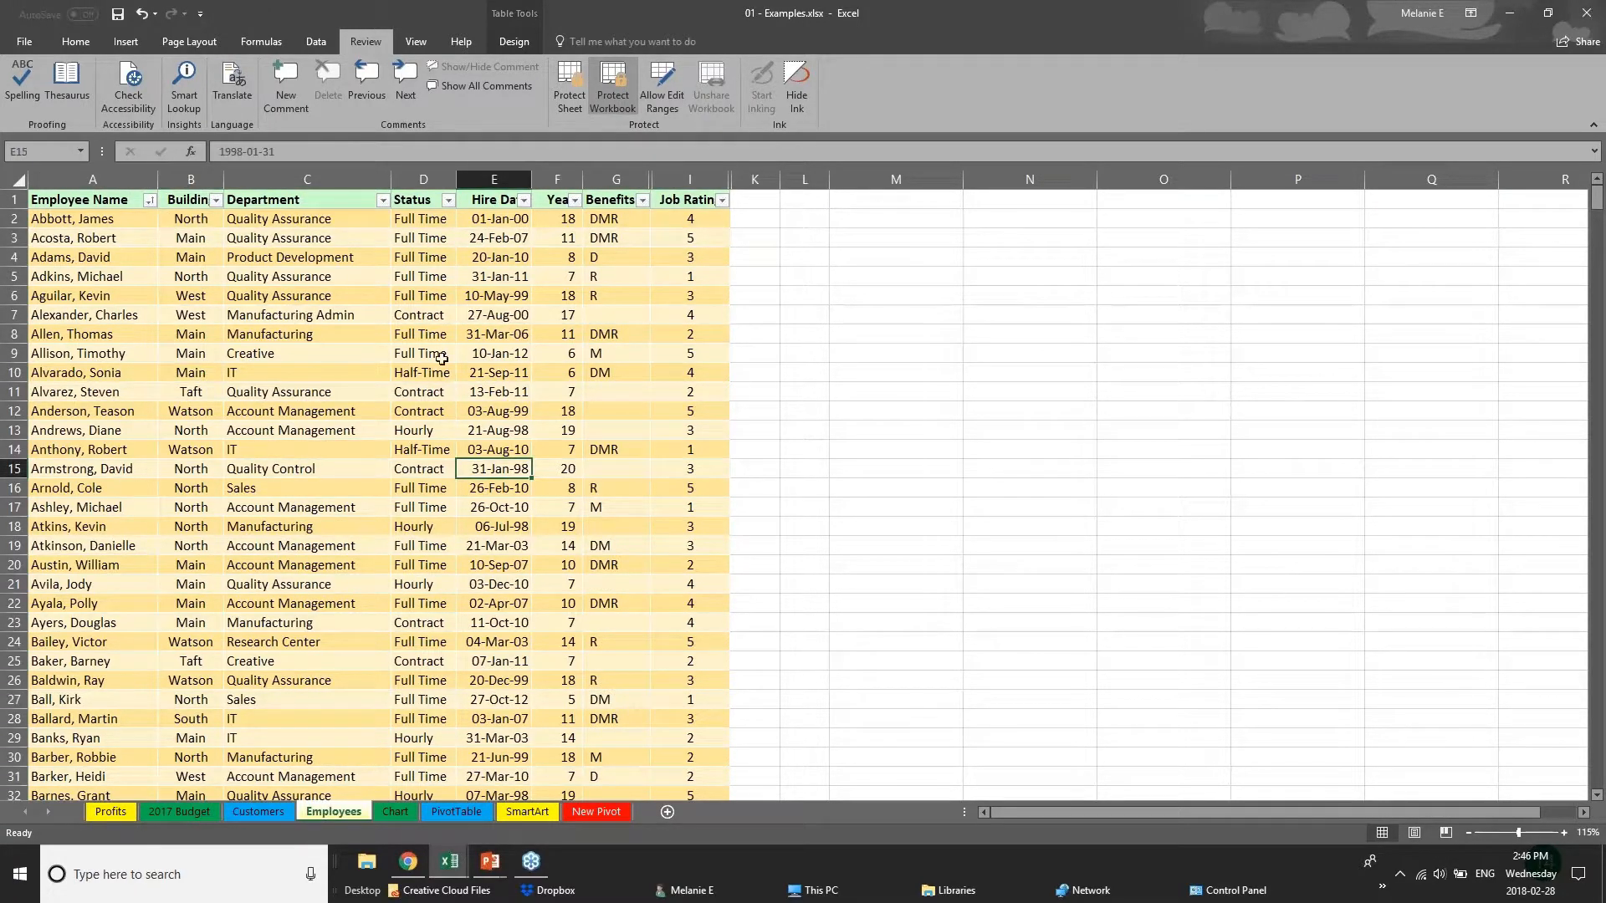
click(616, 179)
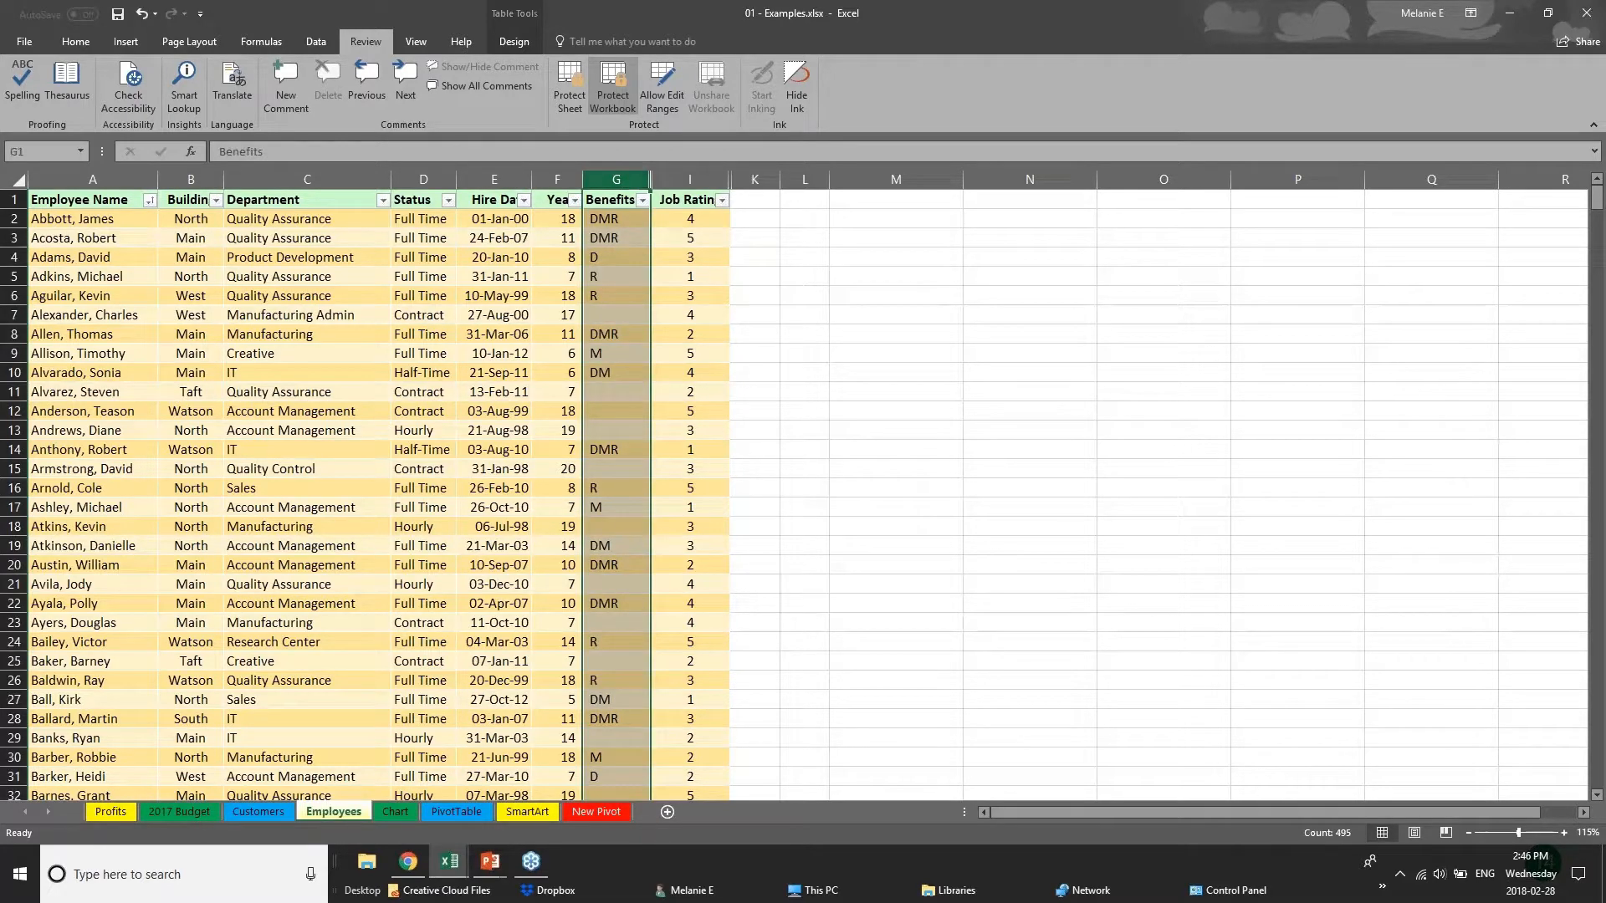
click(501, 277)
click(420, 353)
click(280, 412)
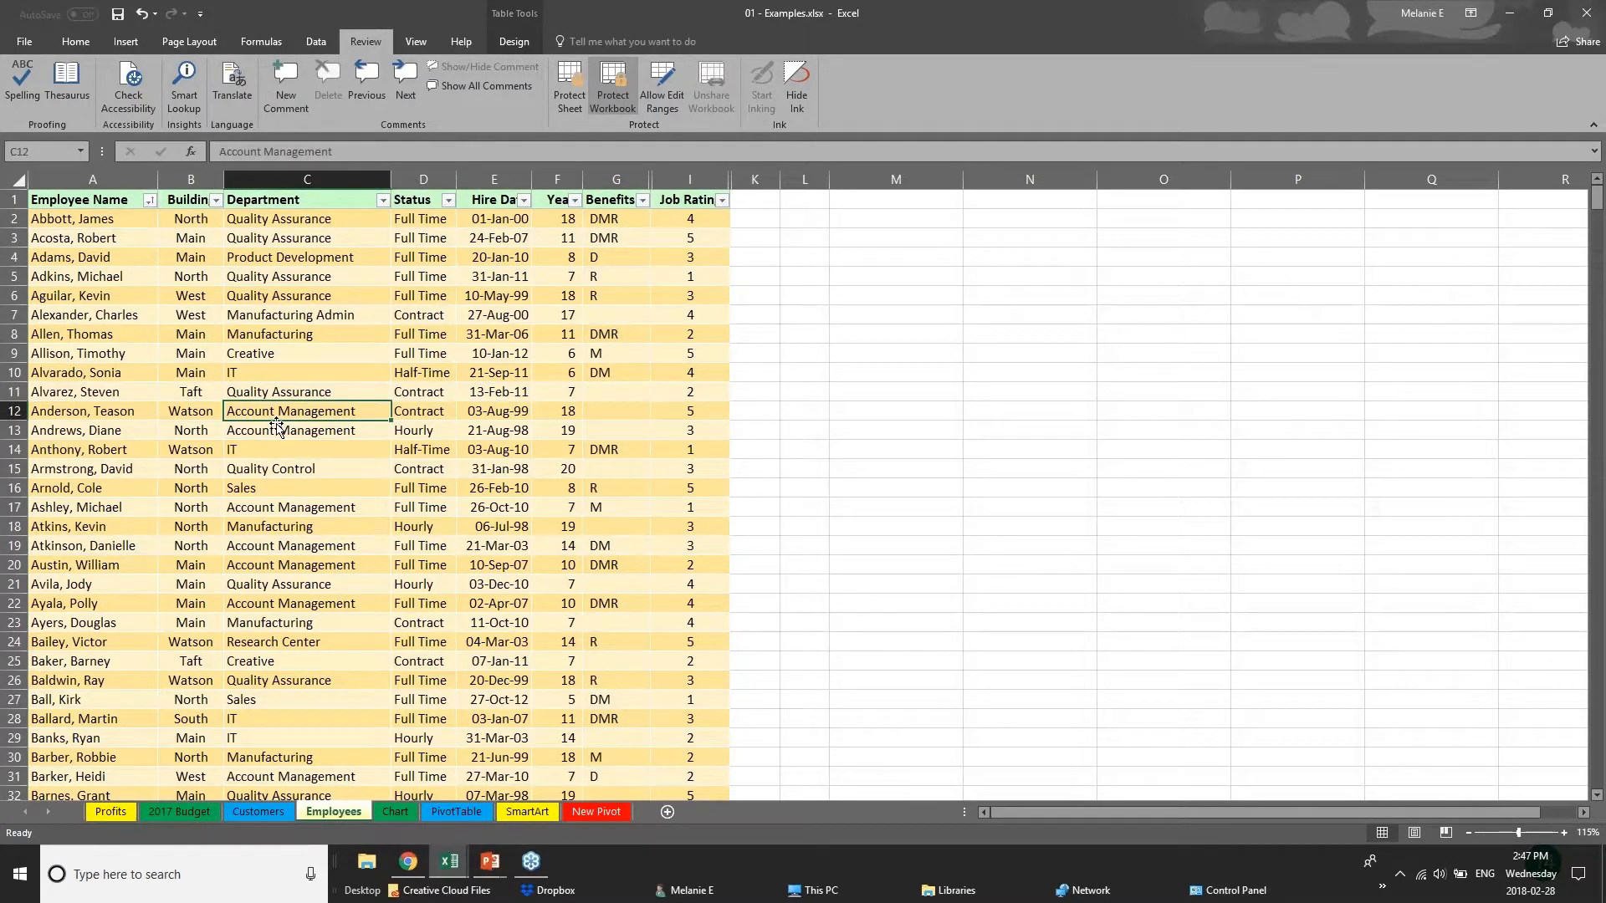
scroll(278, 428, down, 11)
scroll(277, 435, up, 11)
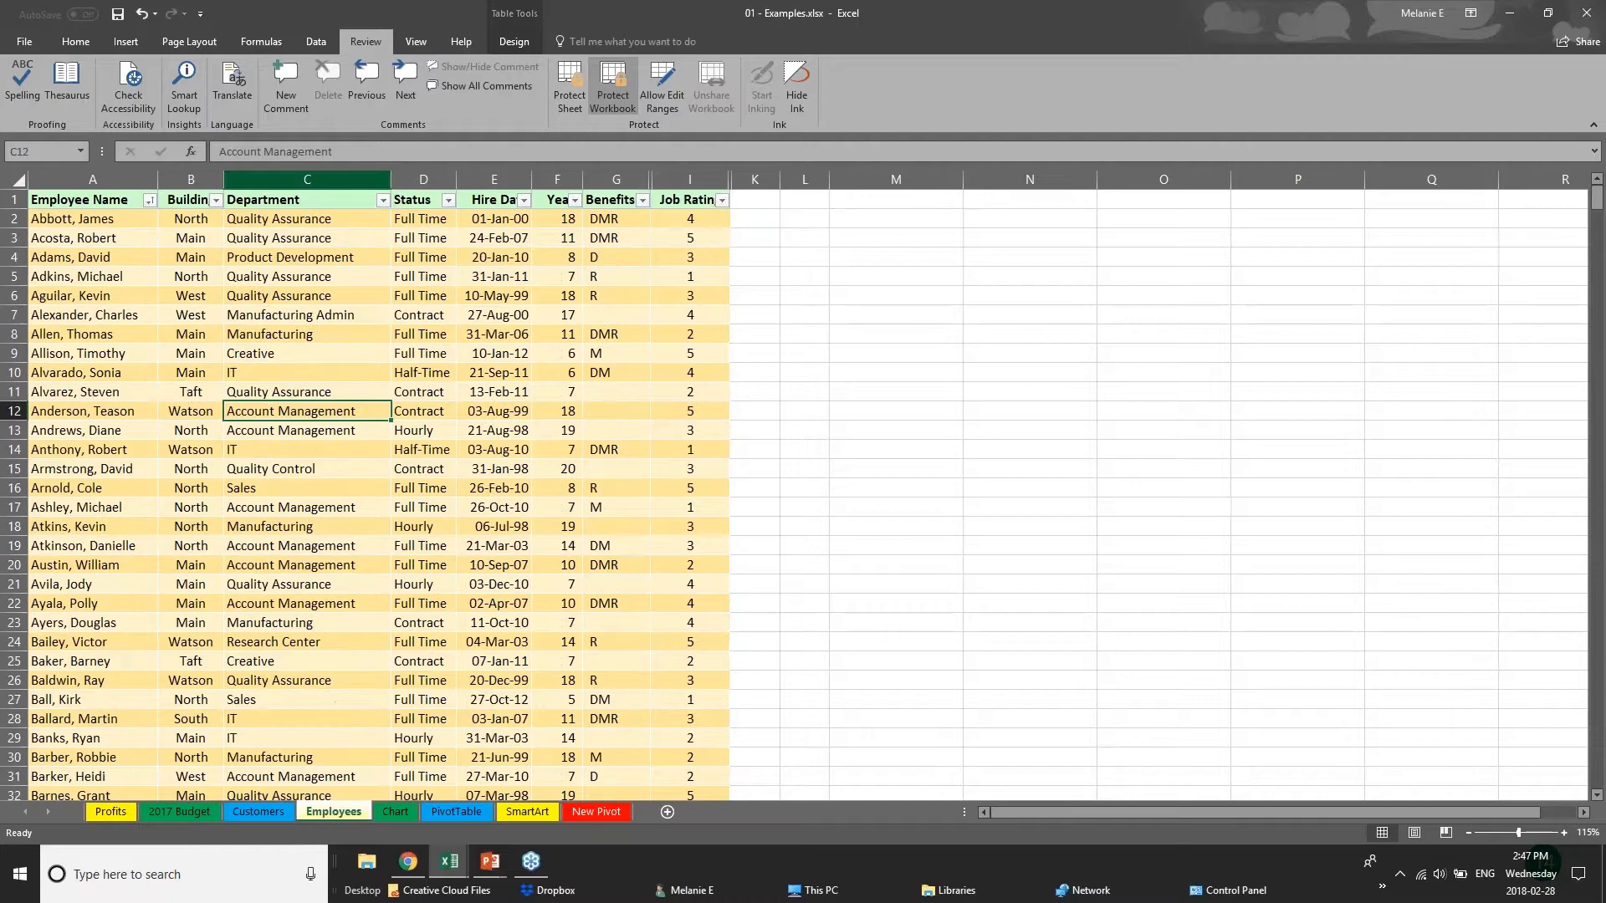
Examine which column commands, including Hide and Unhide, are available for the Department, Status and Years columns.
right_click(306, 177)
key(Escape)
right_click(420, 179)
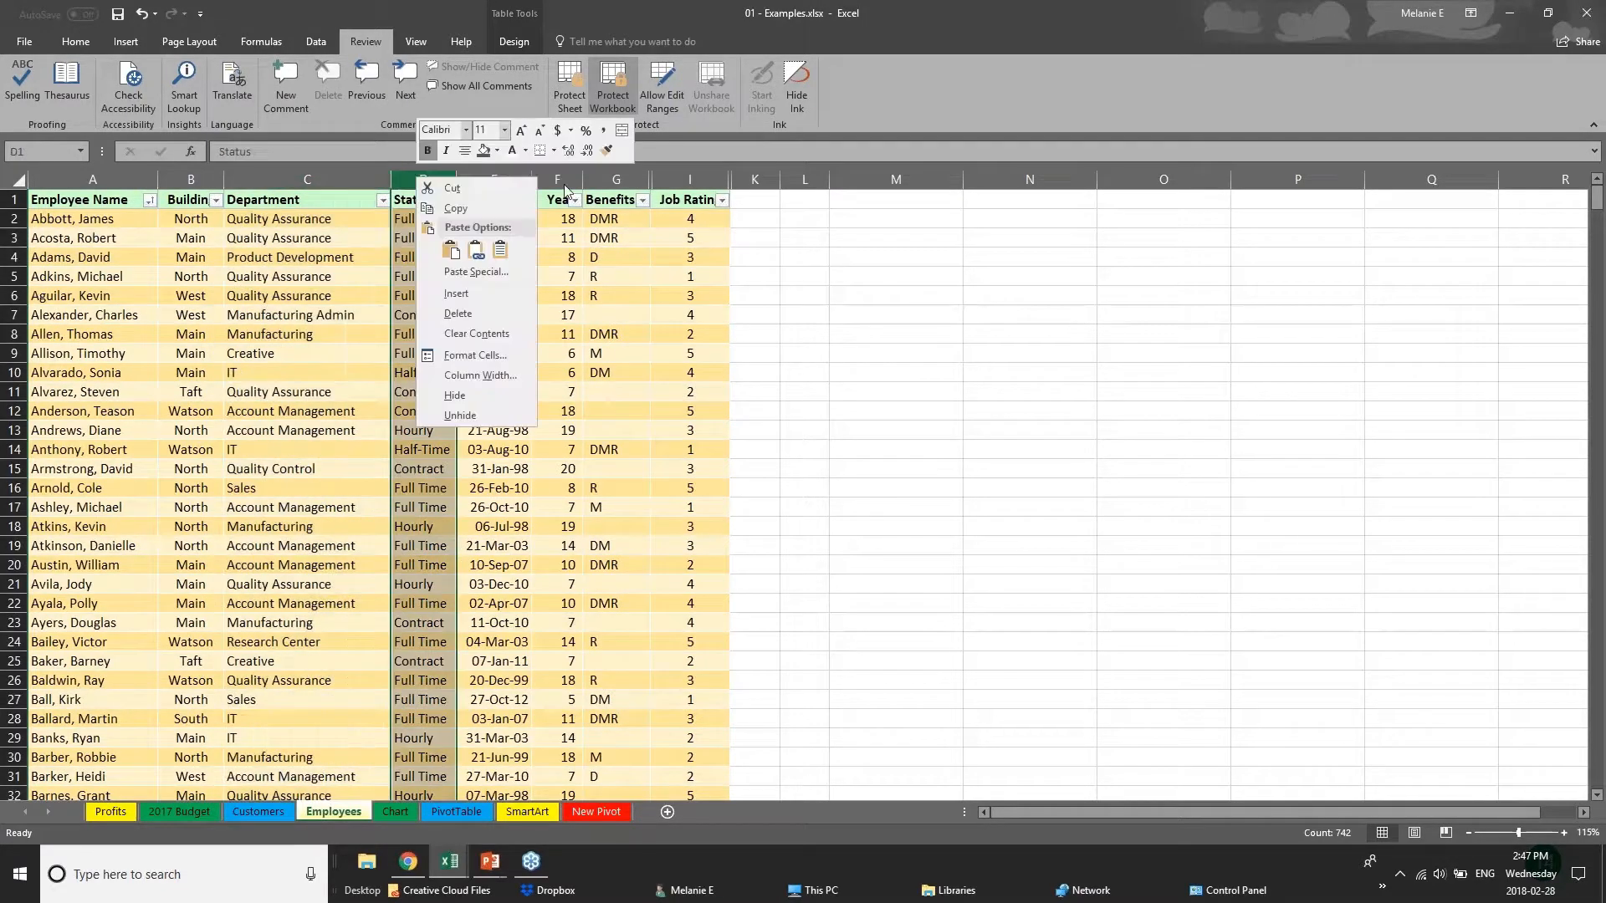
key(Escape)
right_click(566, 180)
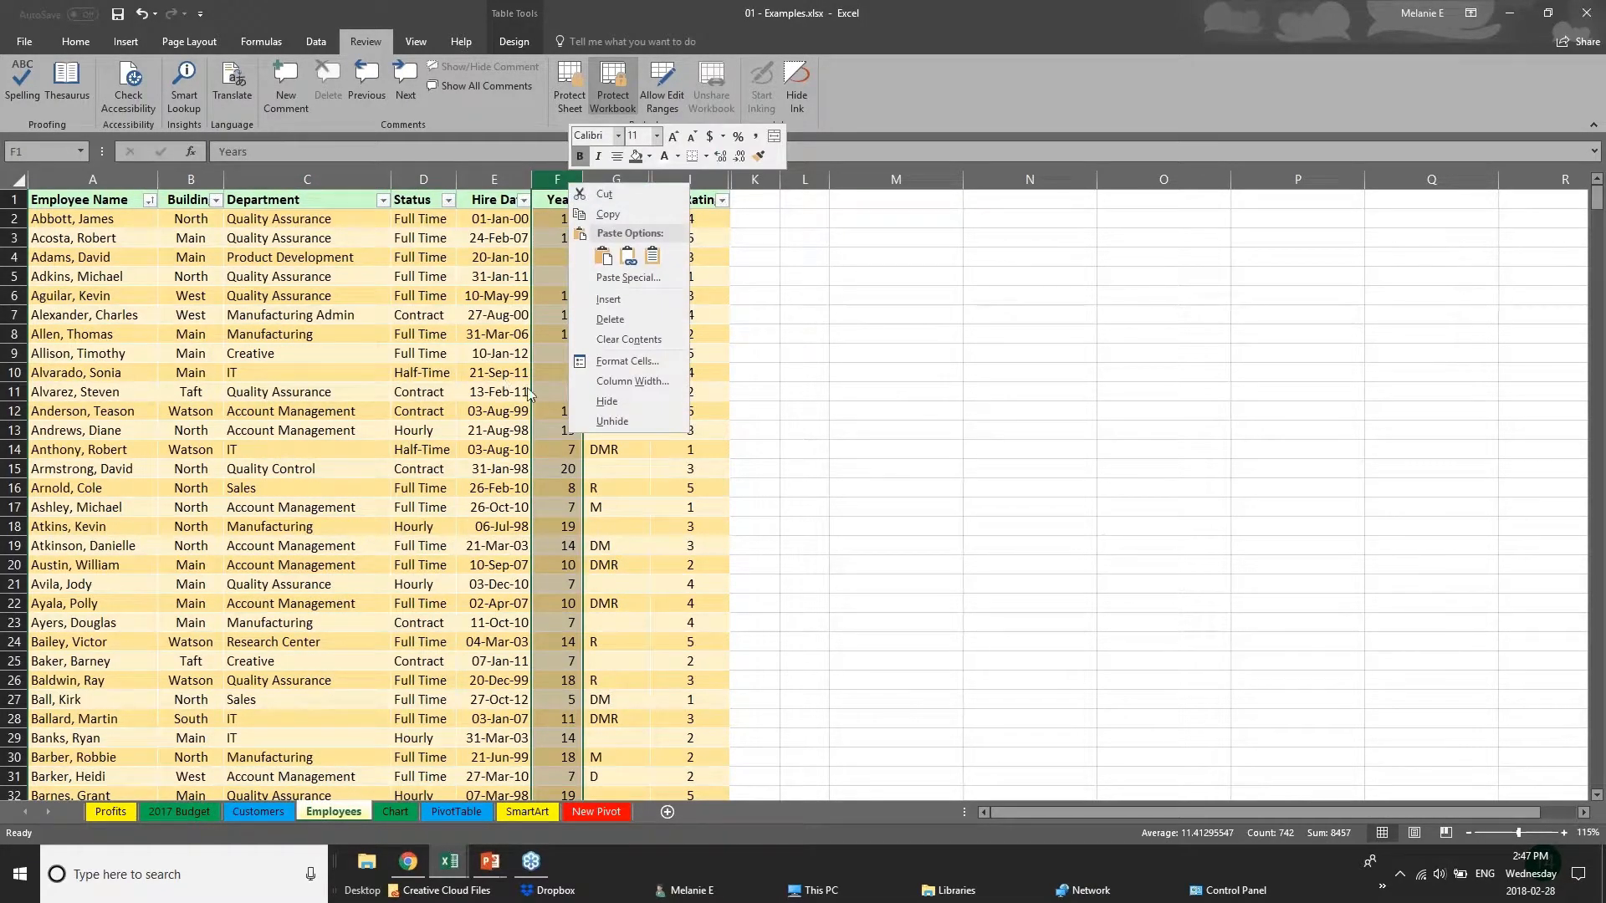
key(Escape)
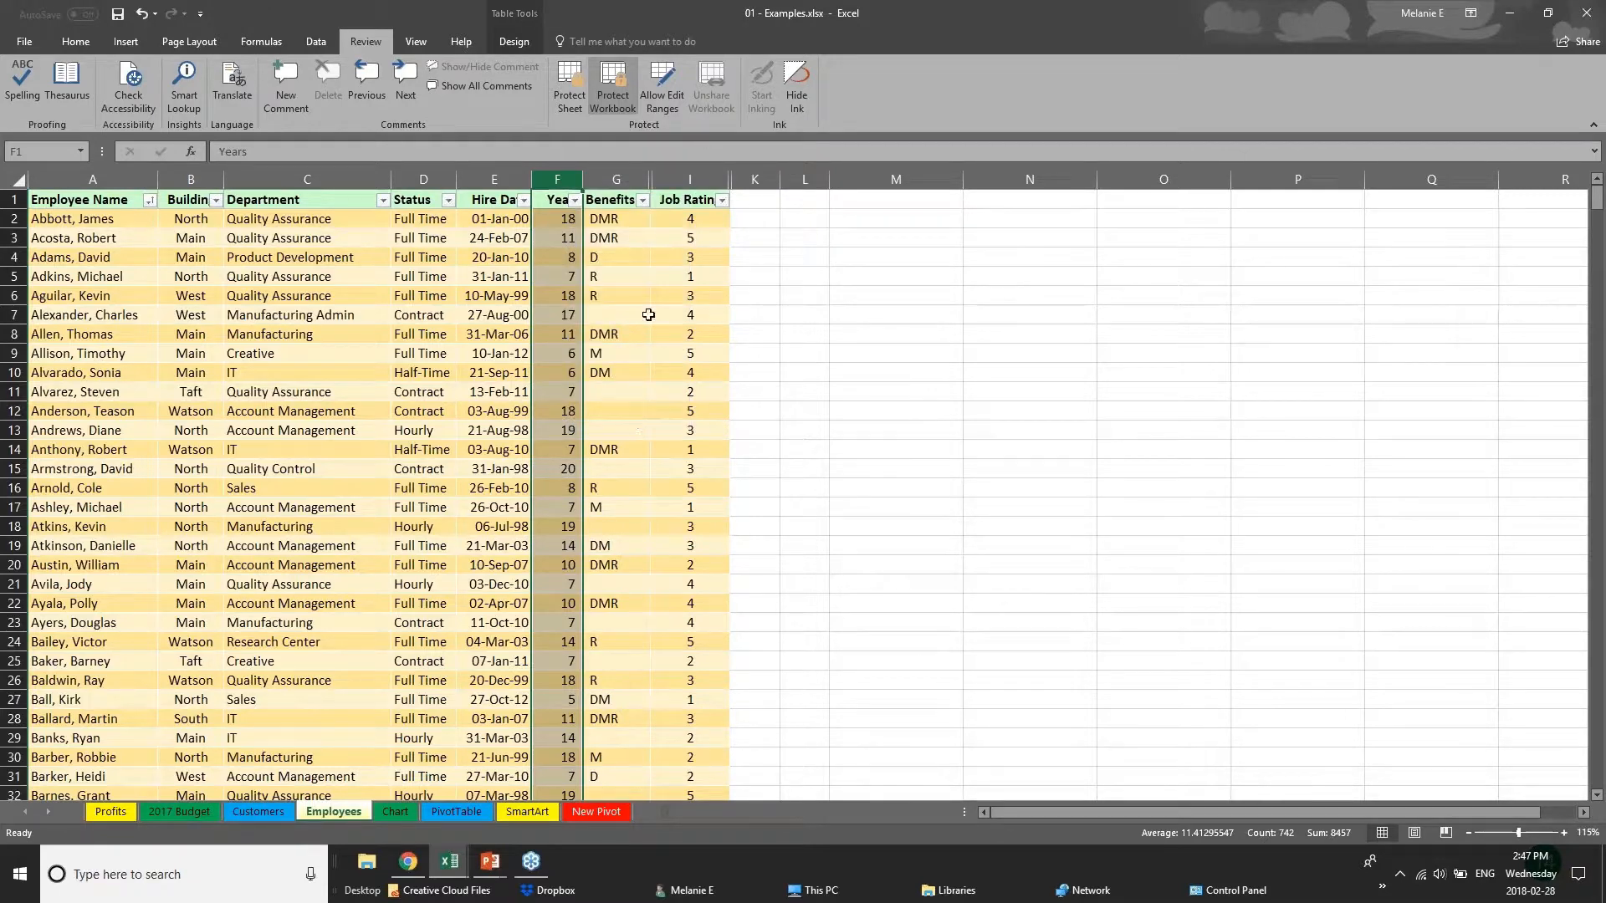
Examine the column commands available for the Benefits column, and check that the Department, Status and Hire Date columns can be selected.
right_click(623, 179)
key(Escape)
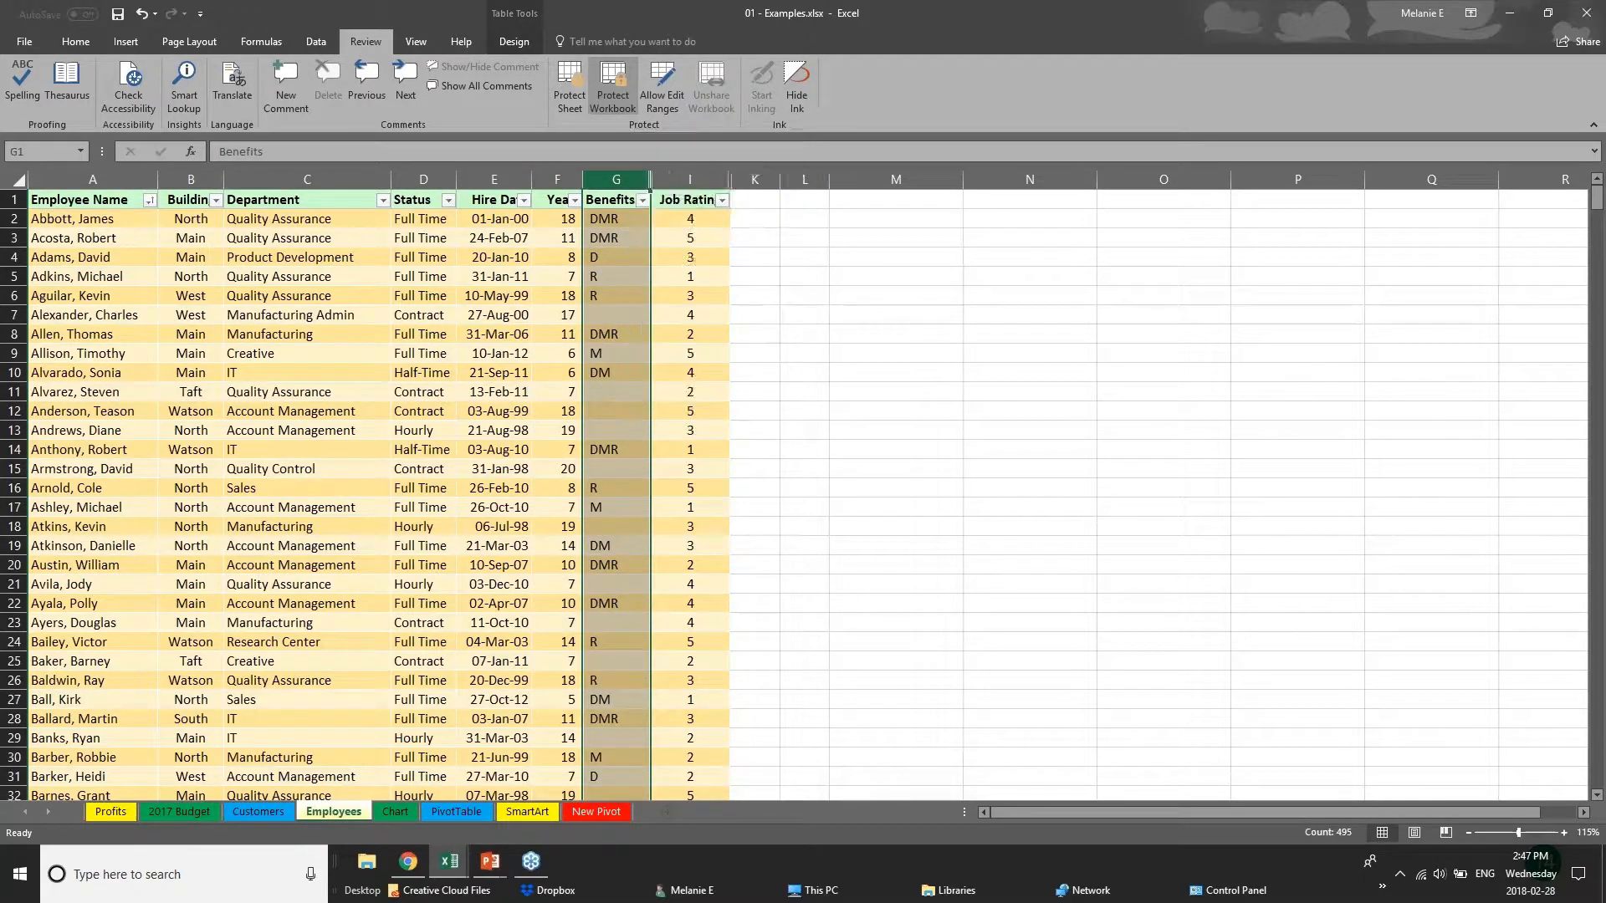
right_click(599, 175)
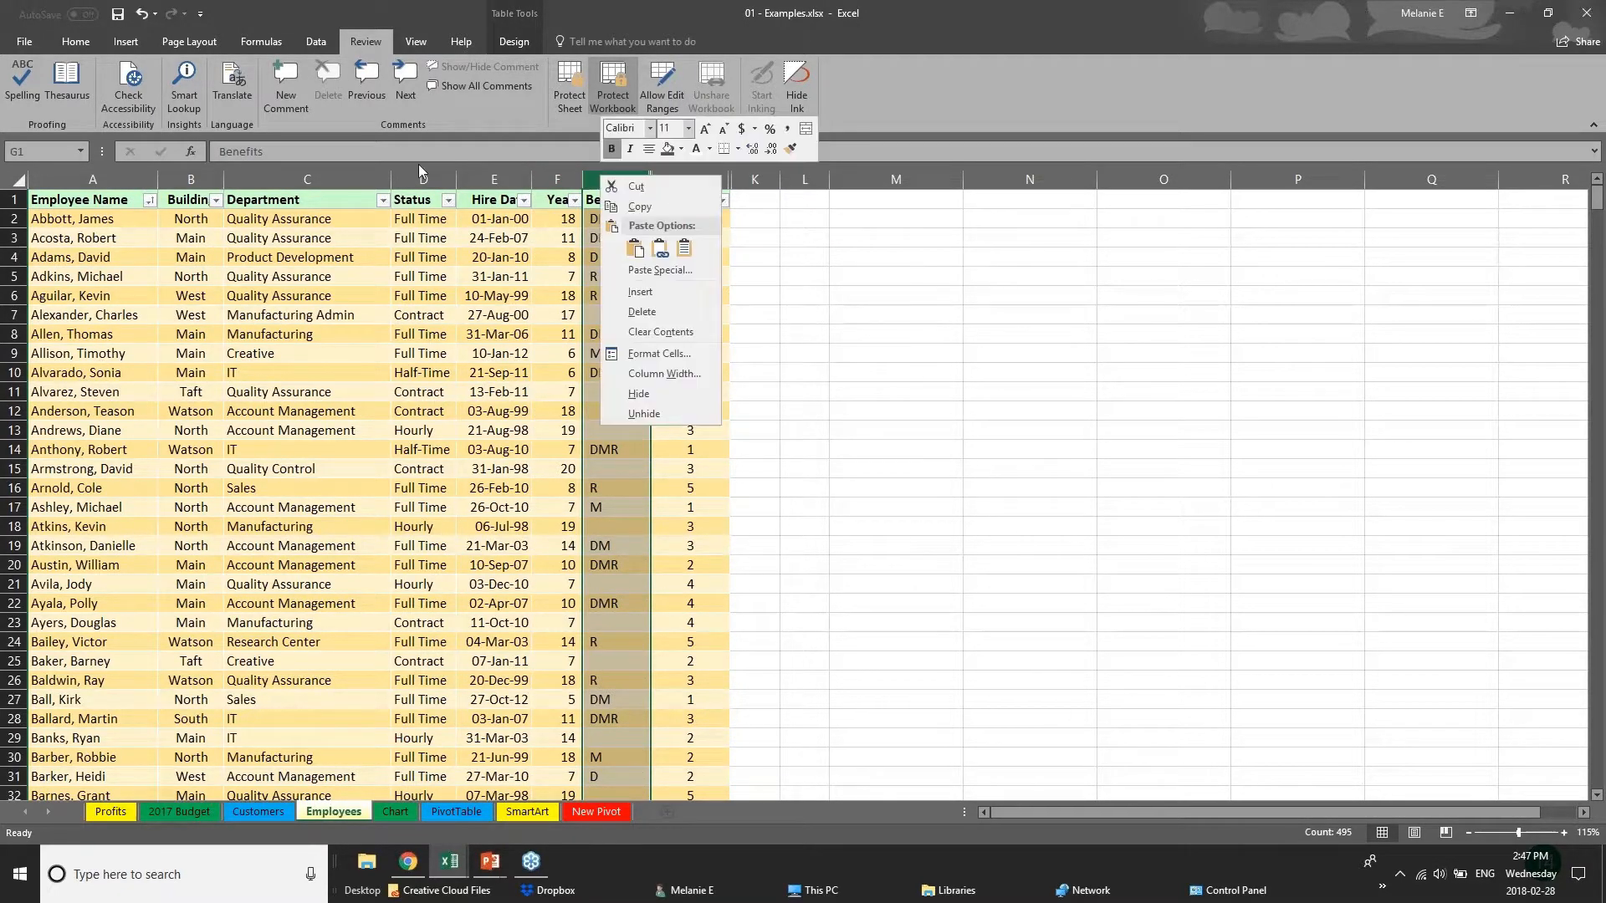
key(Escape)
click(307, 179)
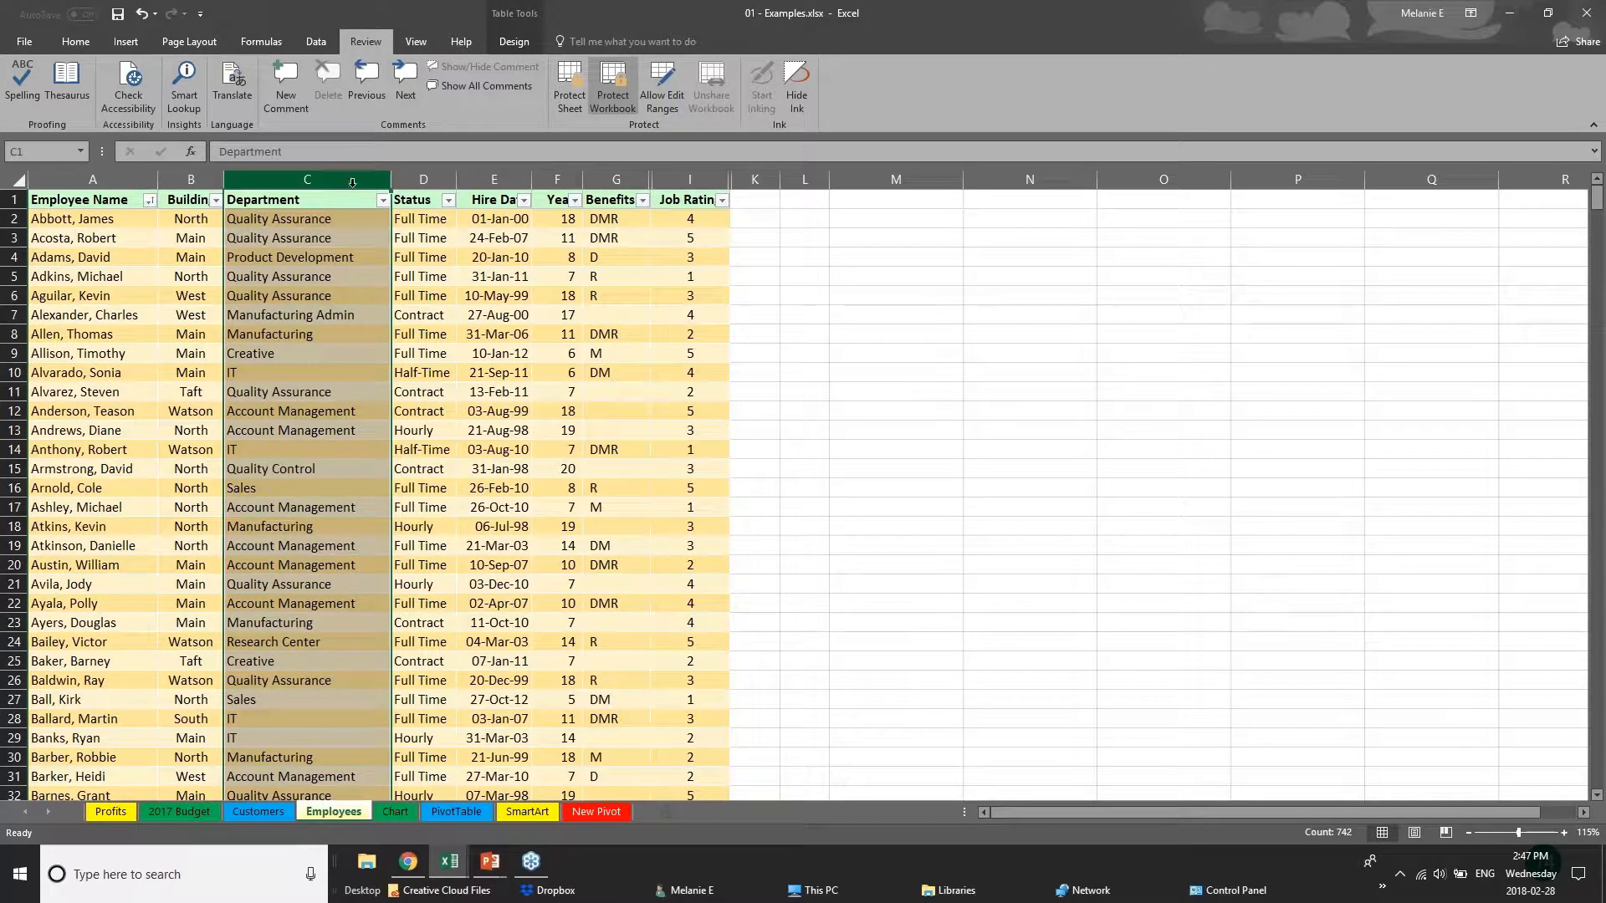
click(423, 179)
click(494, 179)
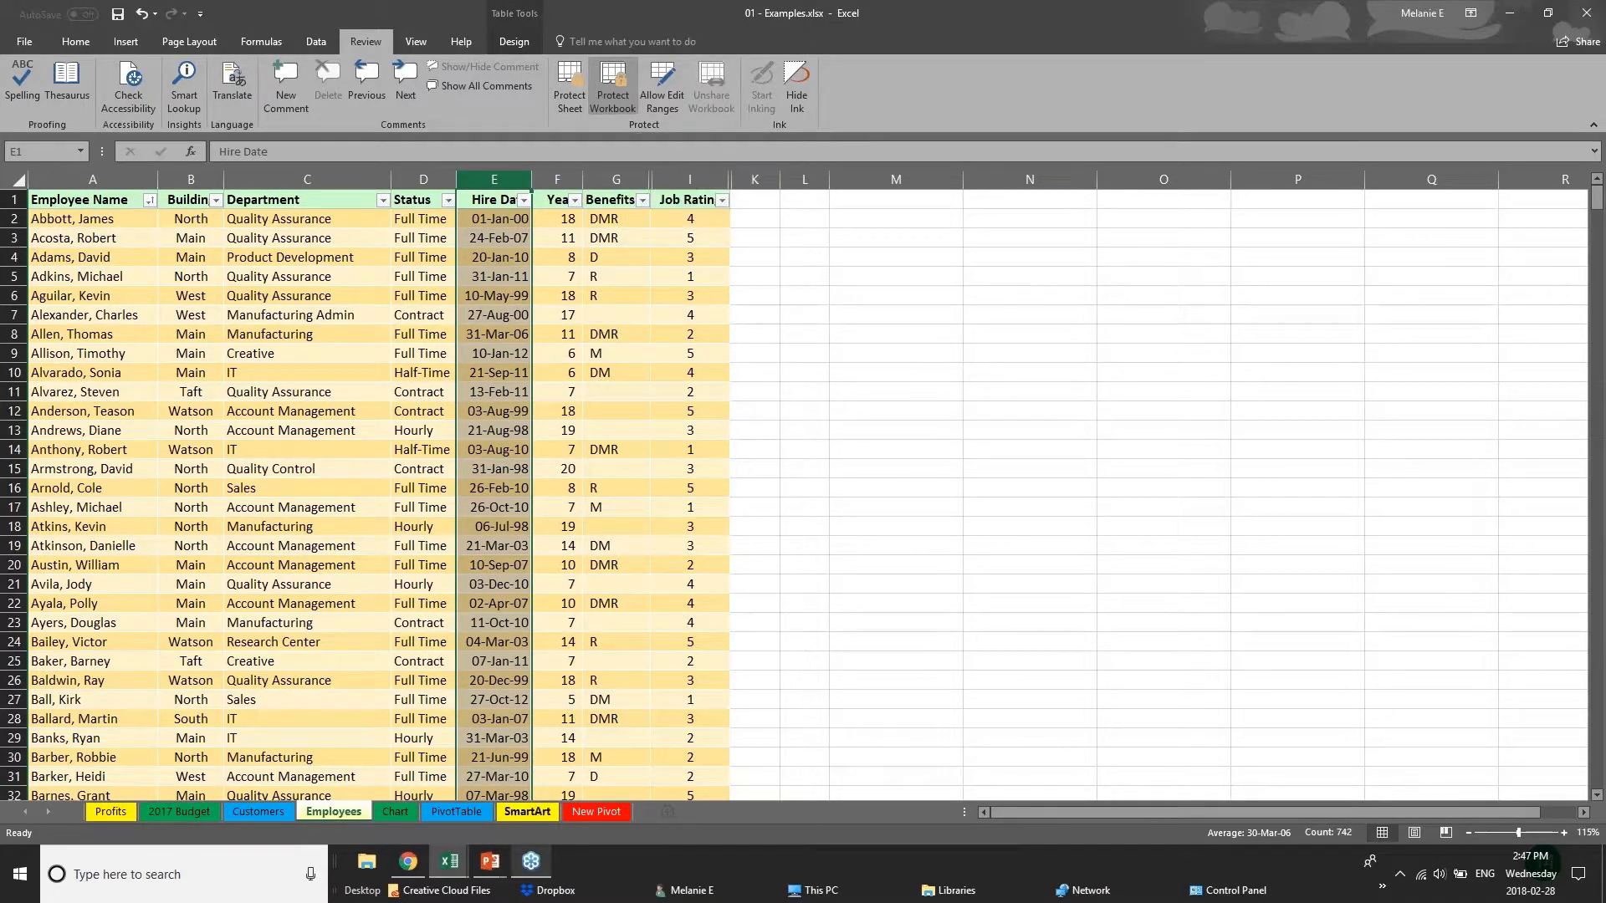
Browse the 2017 Budget, Chart, PivotTable and Customers sheets, and examine which sheet commands are available for the Employees sheet.
click(181, 814)
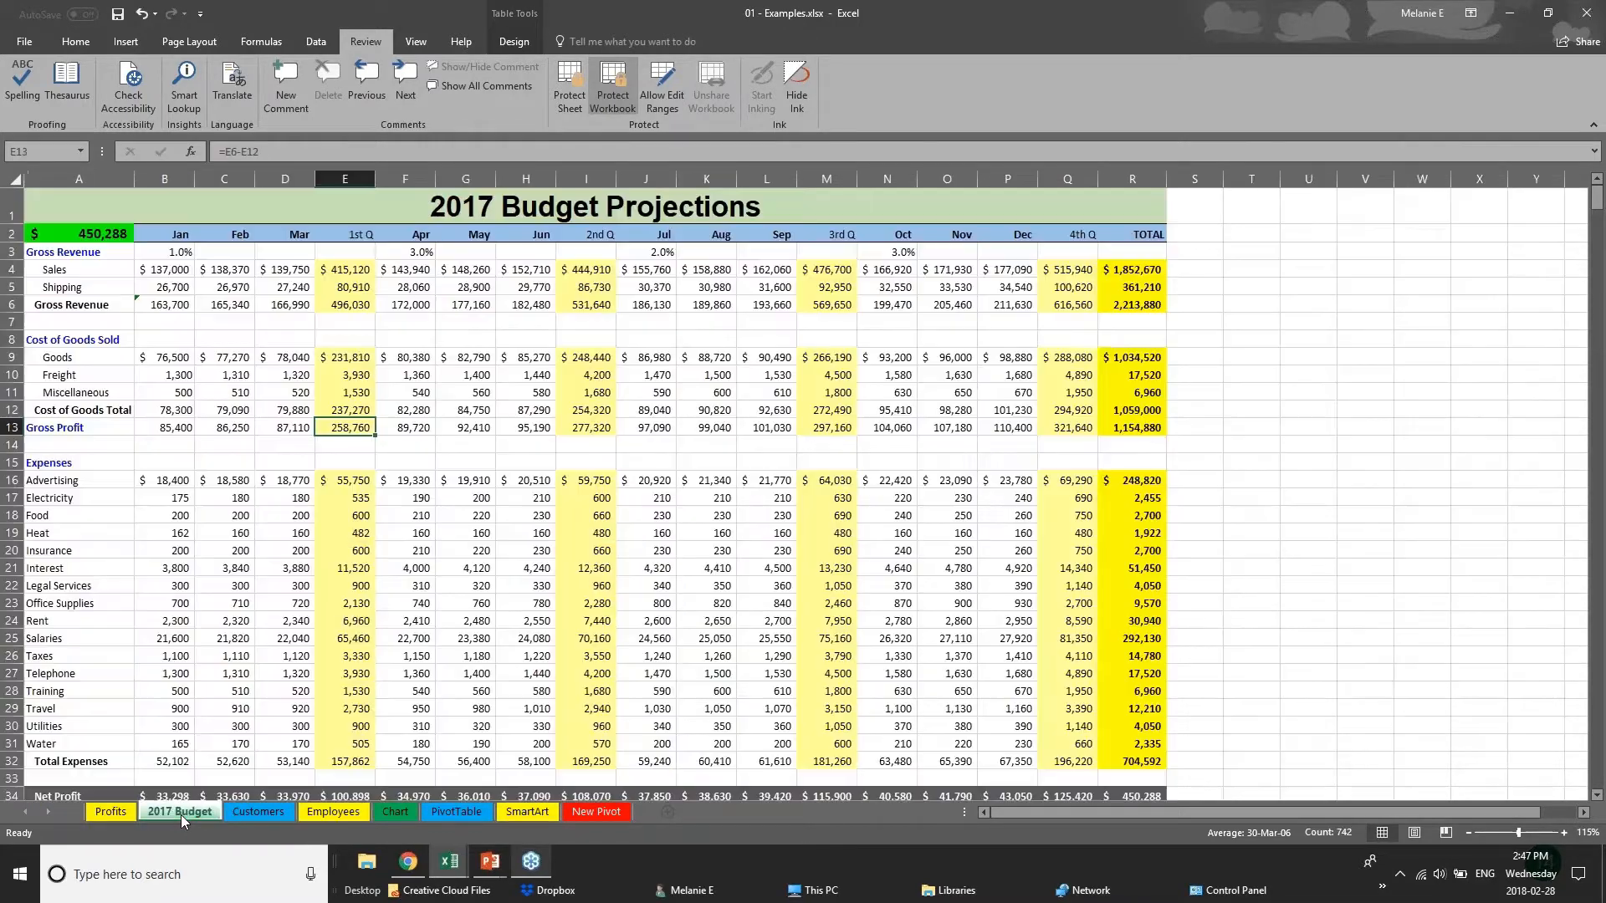
click(334, 811)
click(389, 809)
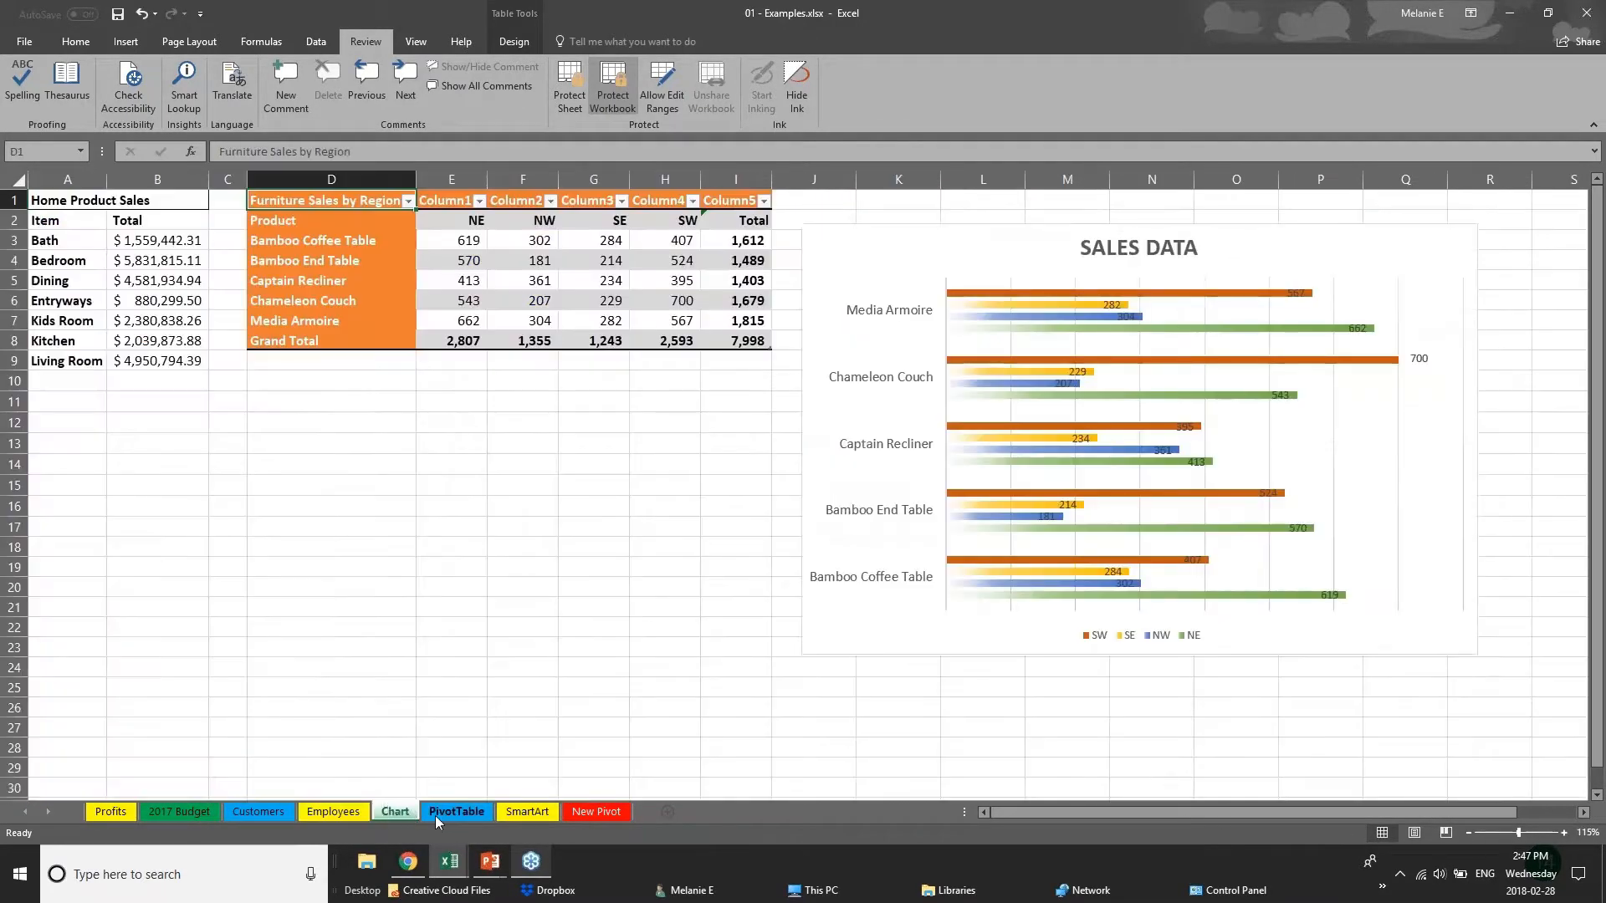
click(448, 813)
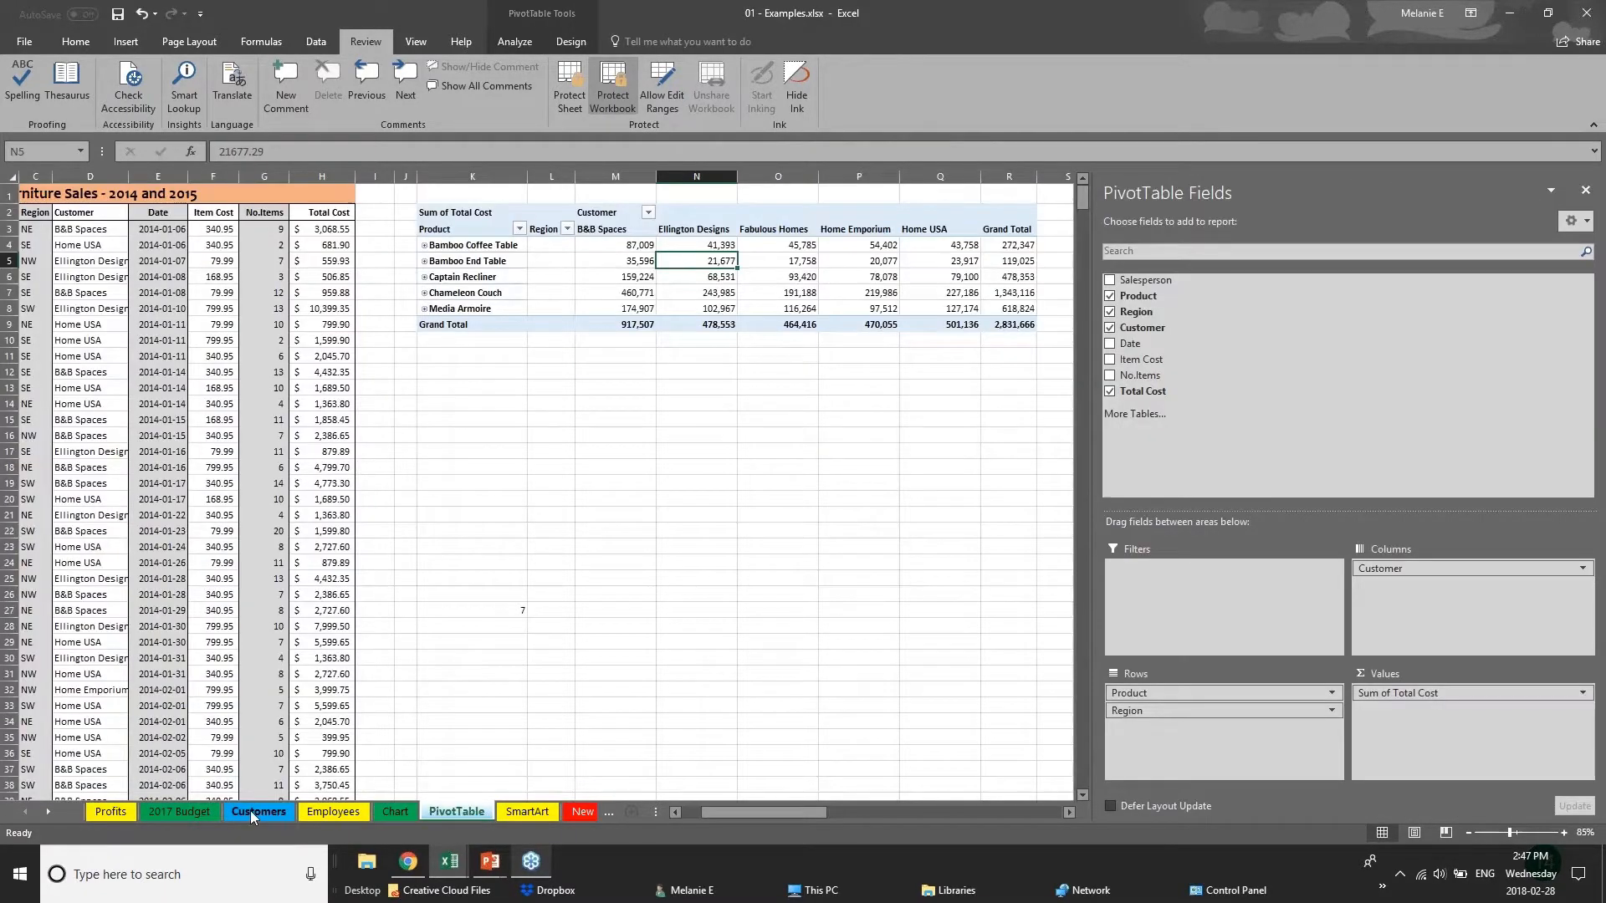
click(249, 810)
click(356, 813)
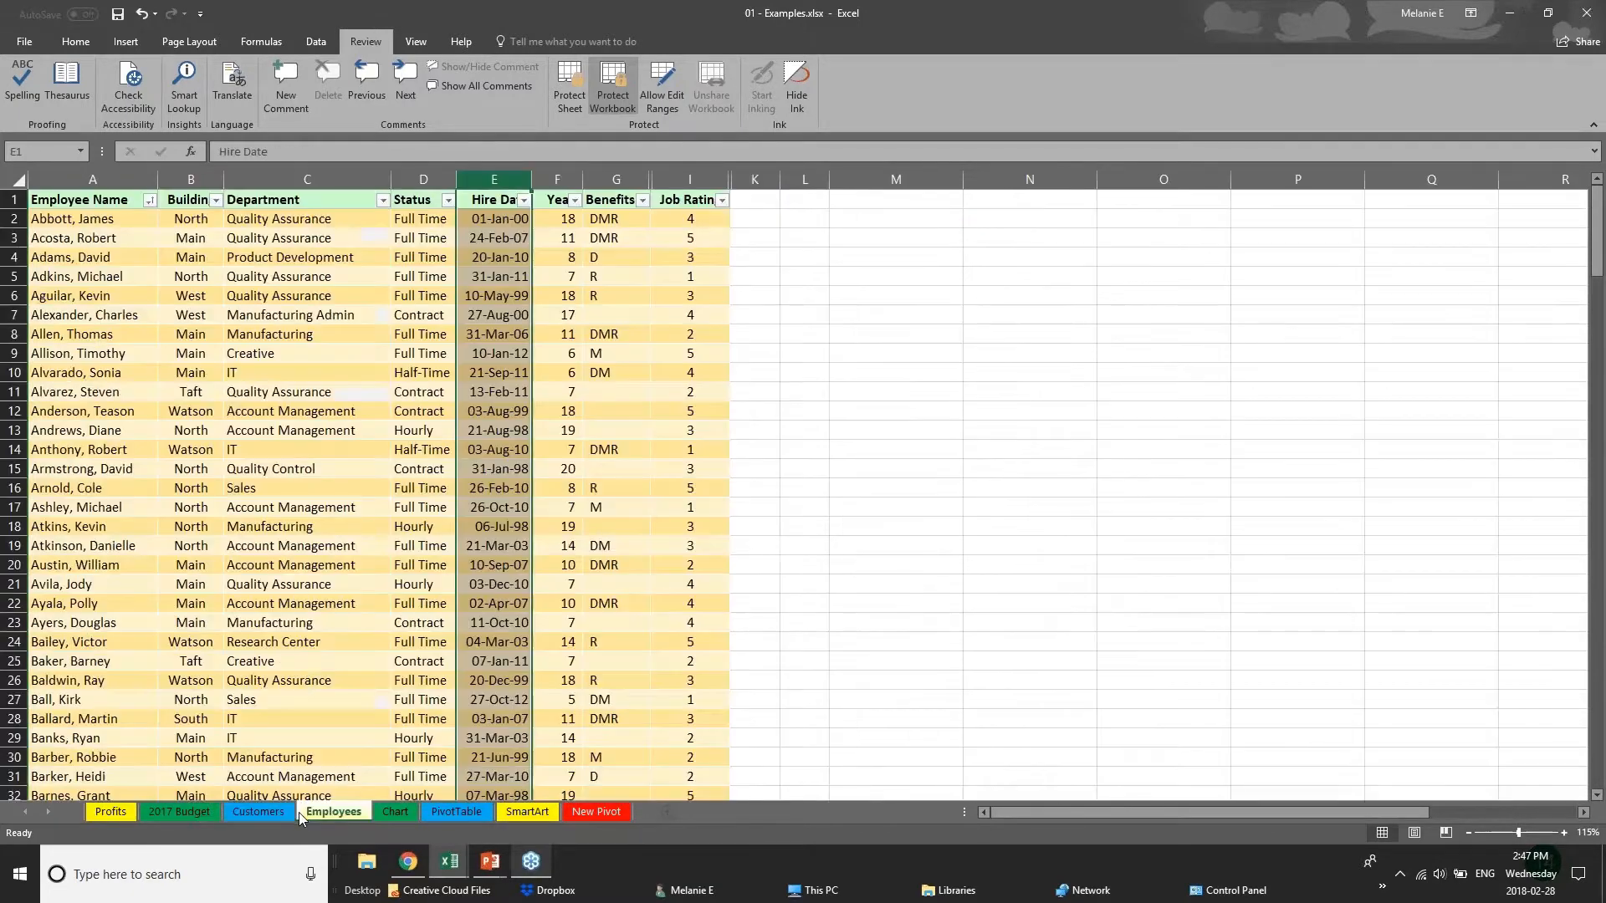
right_click(343, 814)
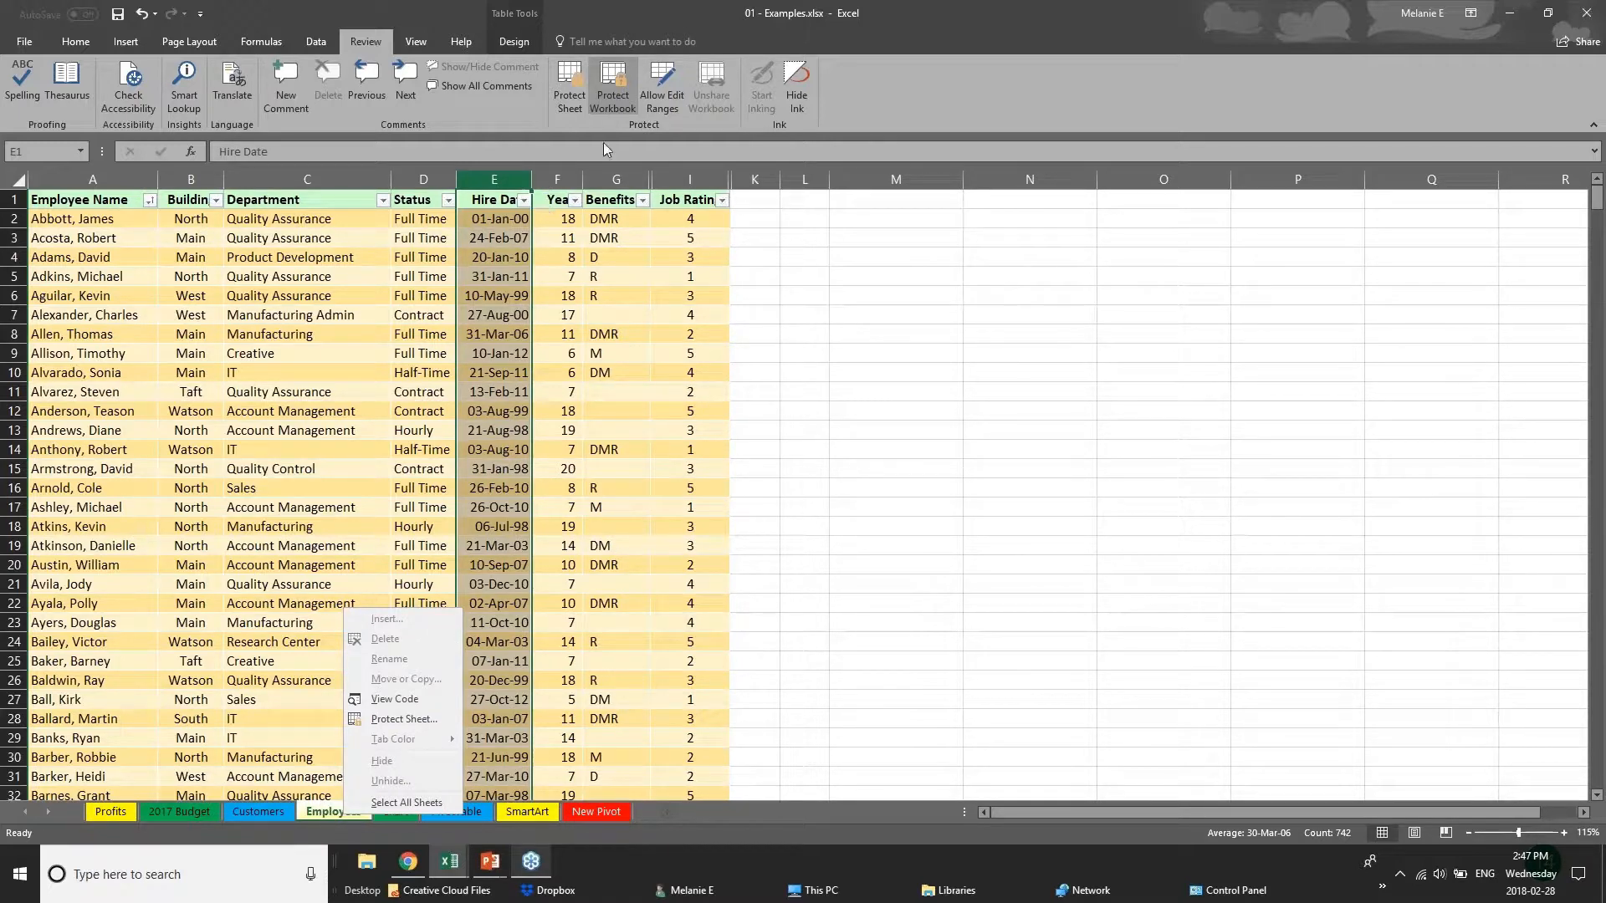
Unprotect the workbook by entering its password, and hide the Employees sheet.
click(622, 99)
text(ab)
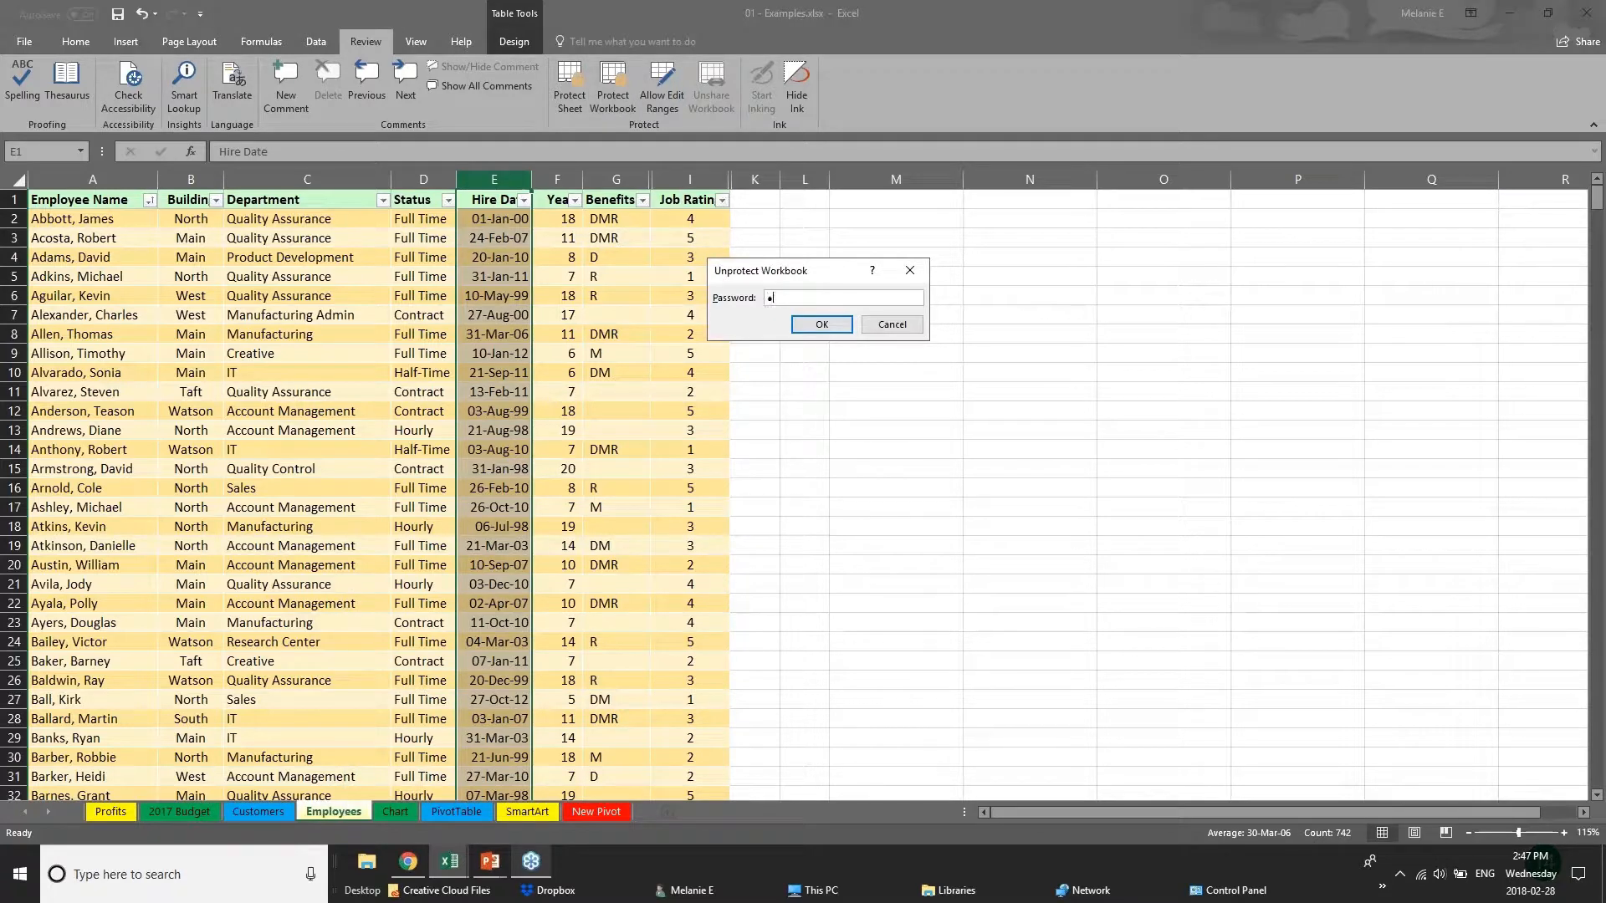
key(Return)
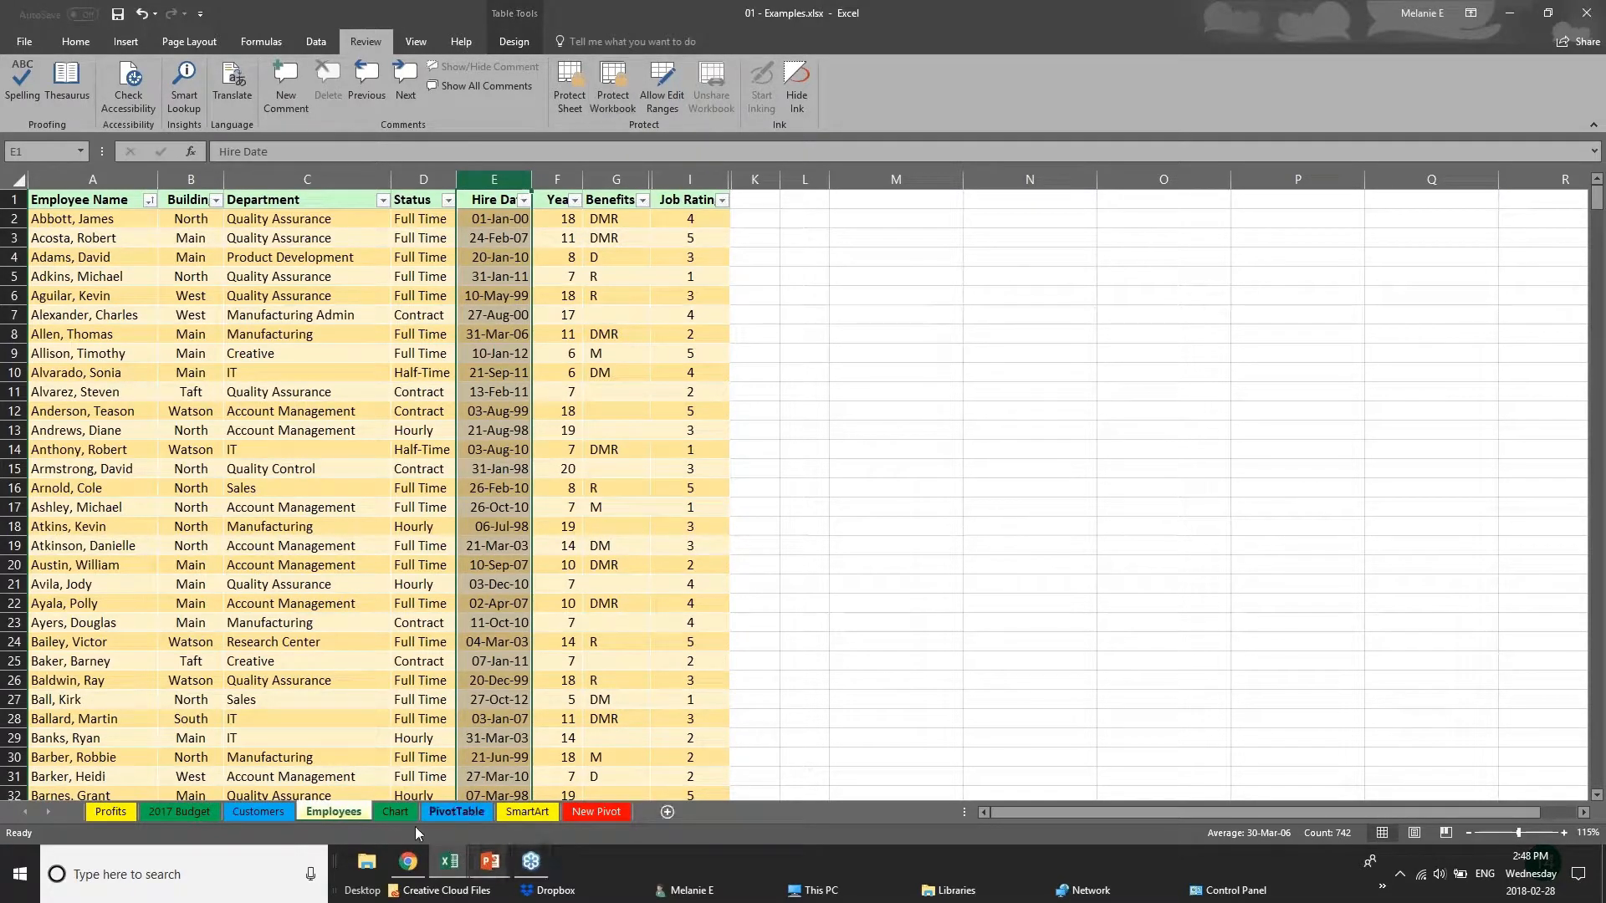
right_click(353, 817)
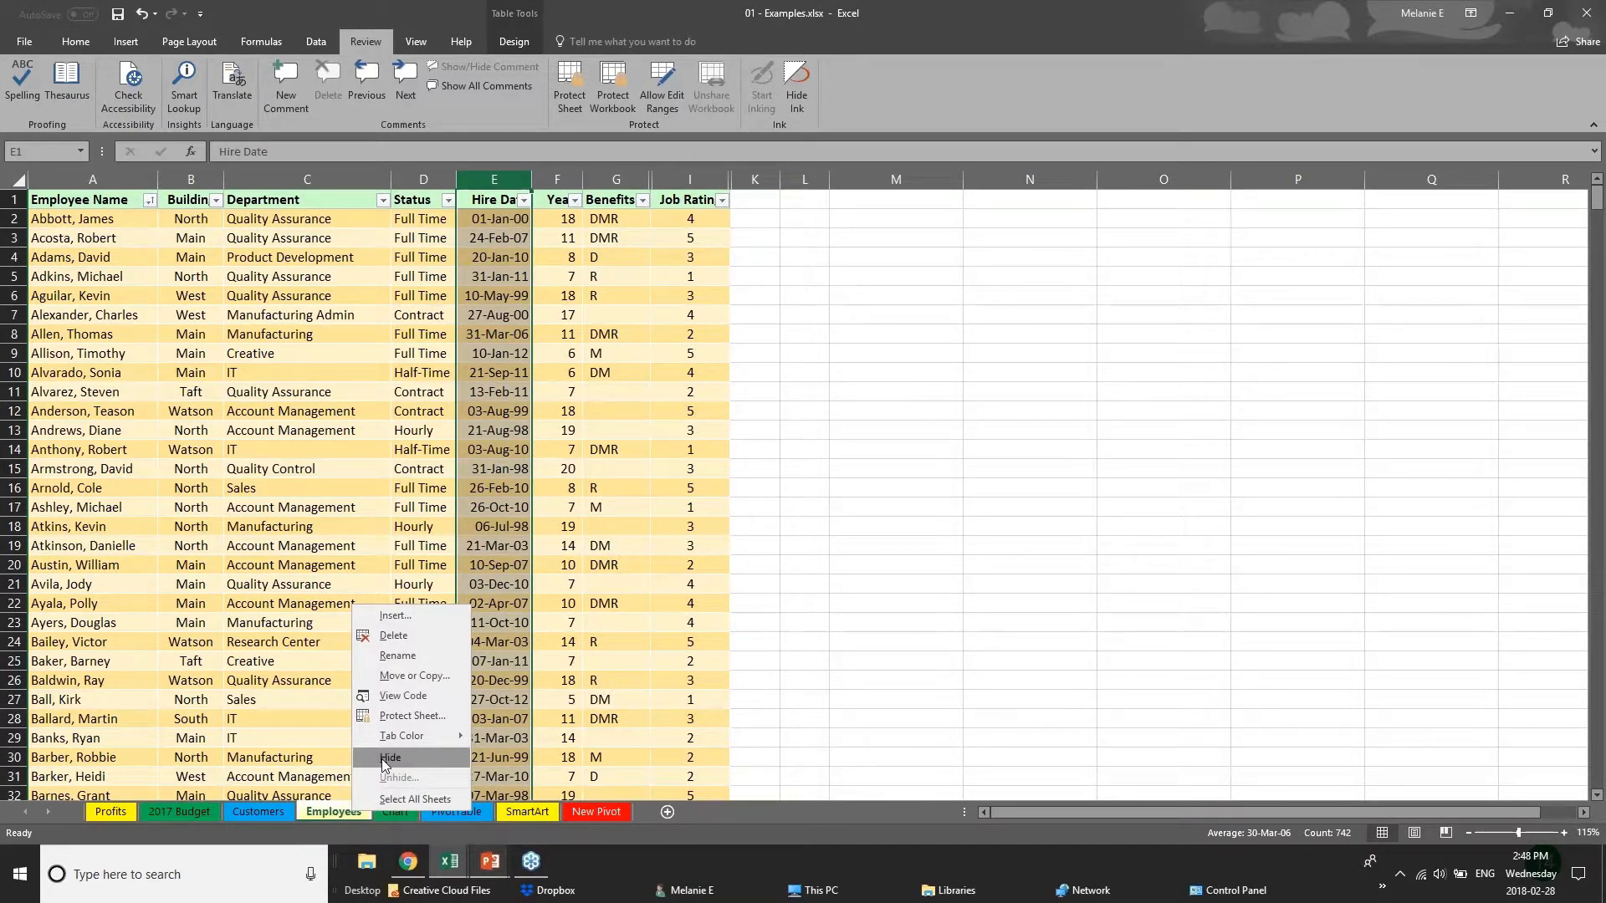
click(387, 757)
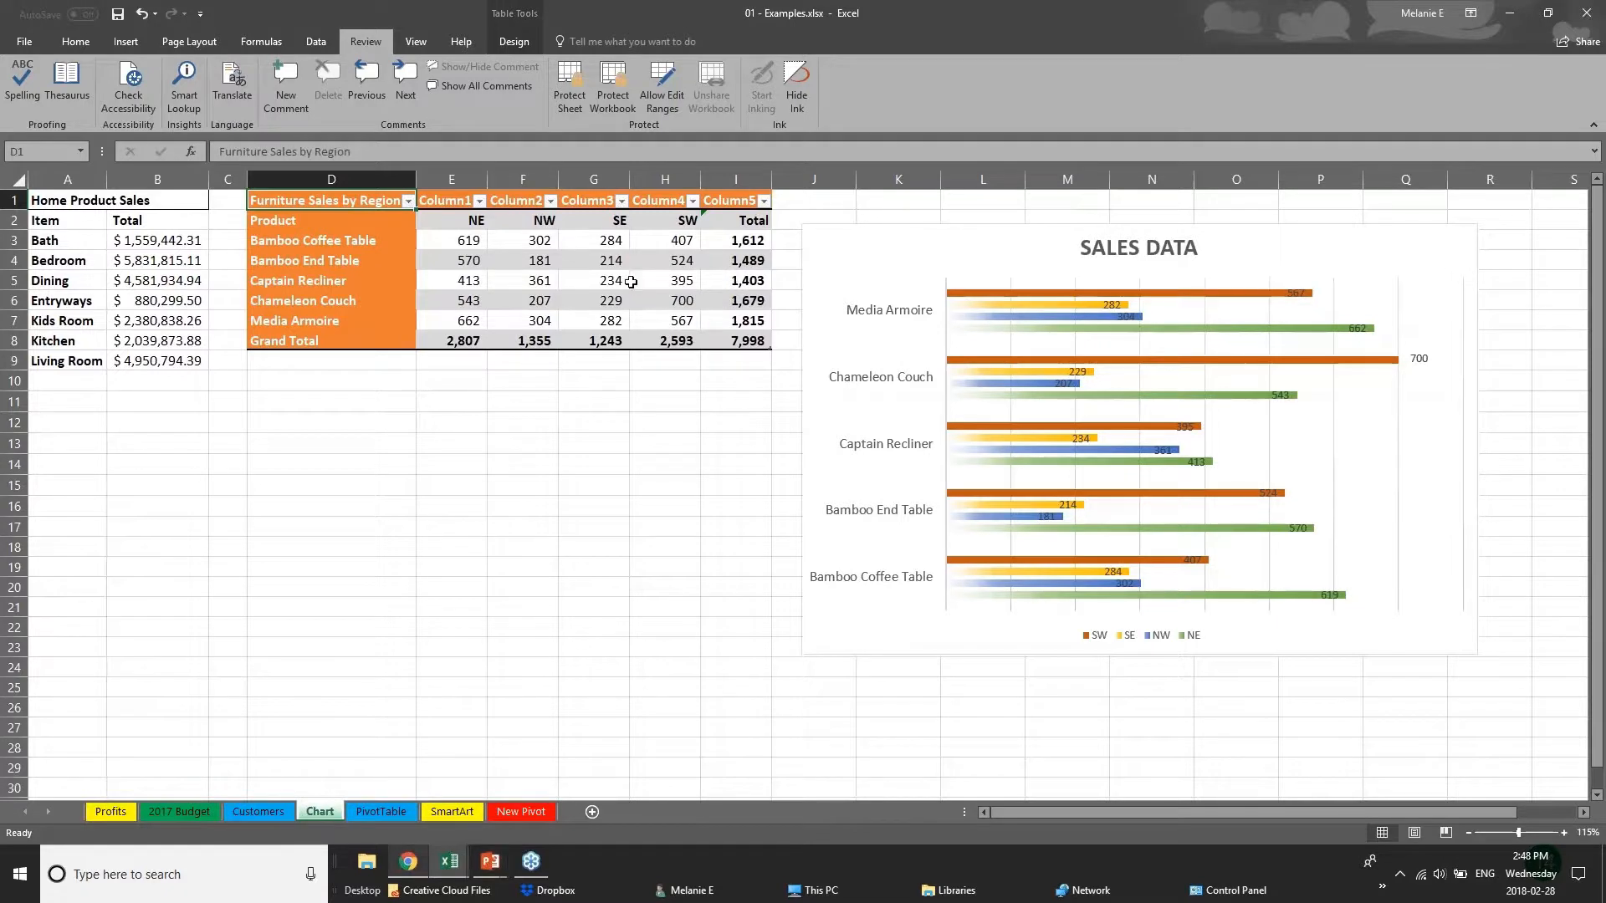
Protect the workbook's structure again with a password, and reenter the password while the Employees sheet is hidden.
click(615, 83)
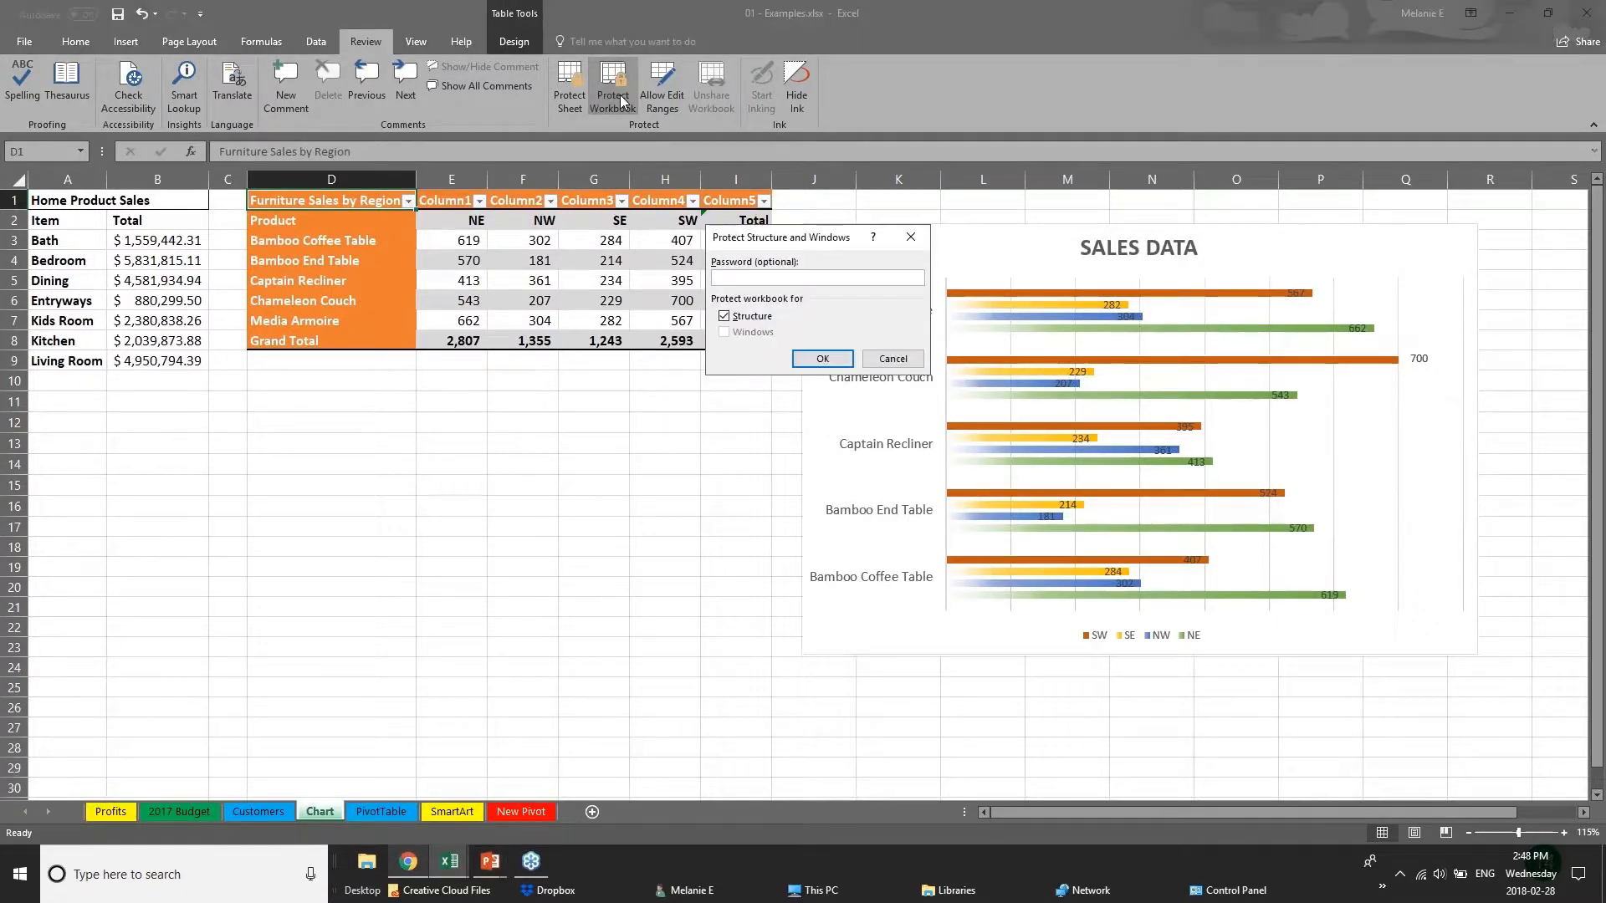
text(12)
key(Return)
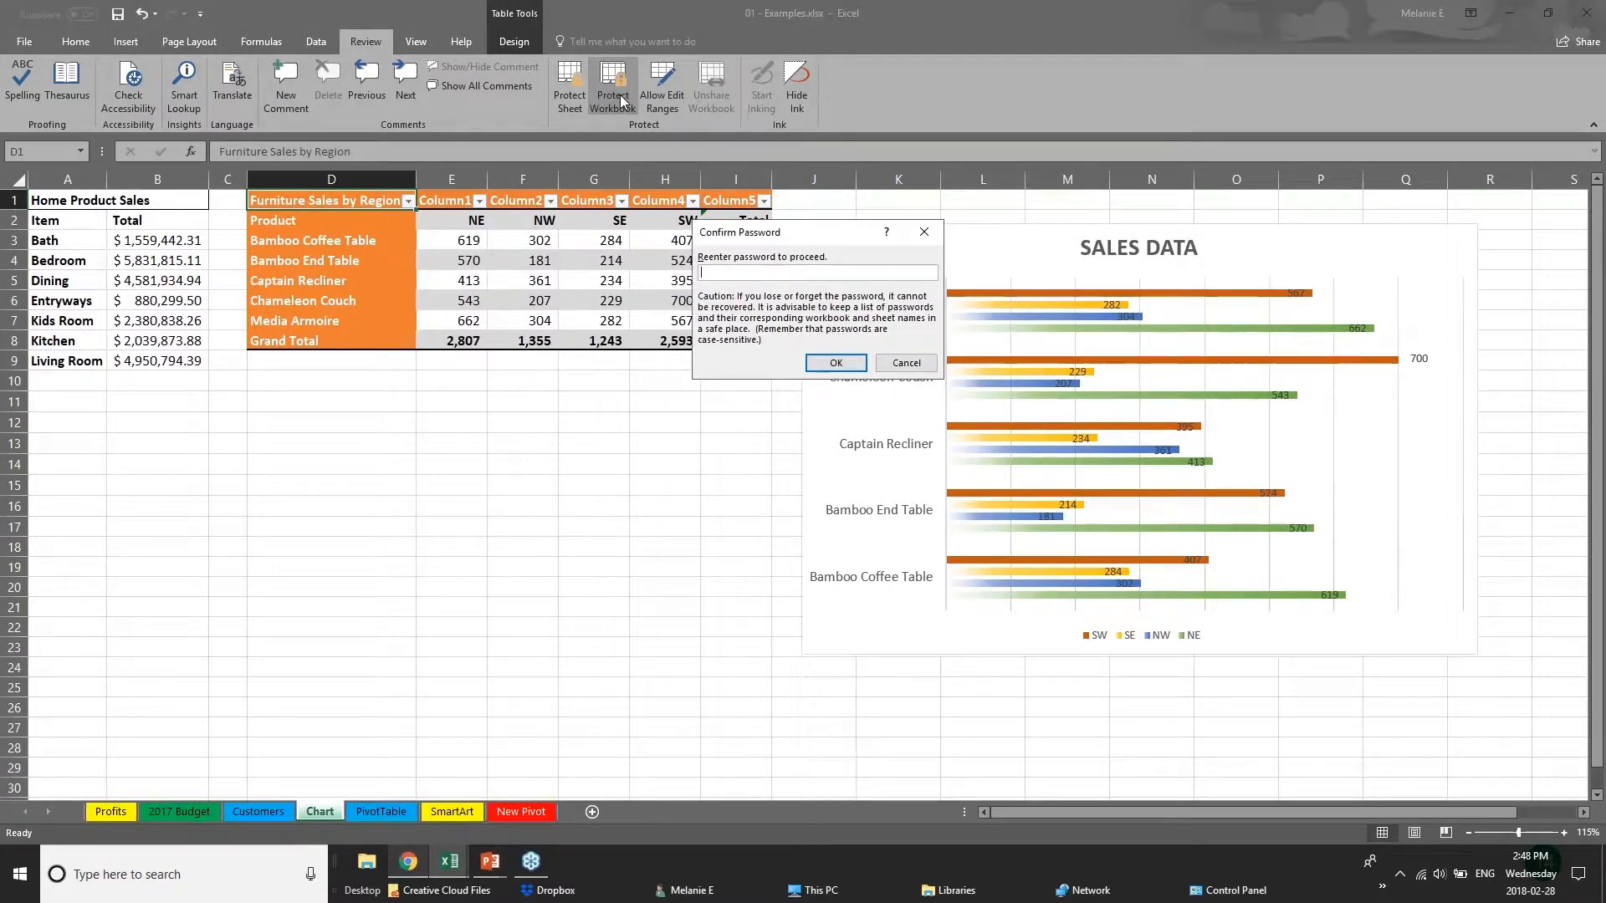
text(12)
key(Return)
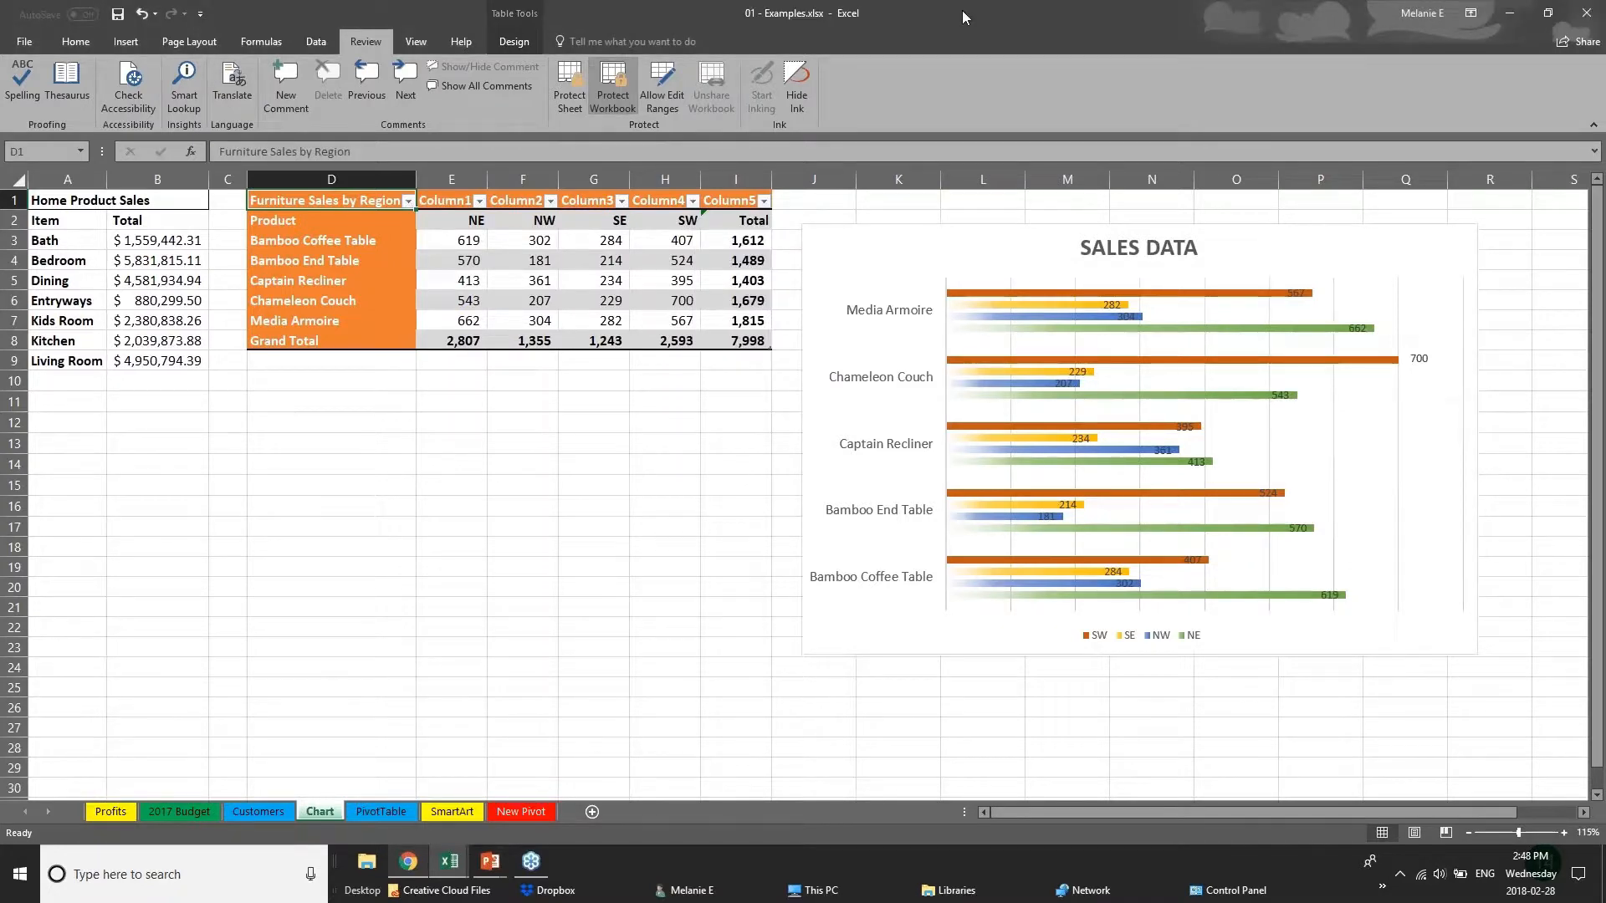
Check whether Unhide is available for the PivotTable sheet, and look through the Customers, 2017 Budget and Chart sheets.
click(284, 812)
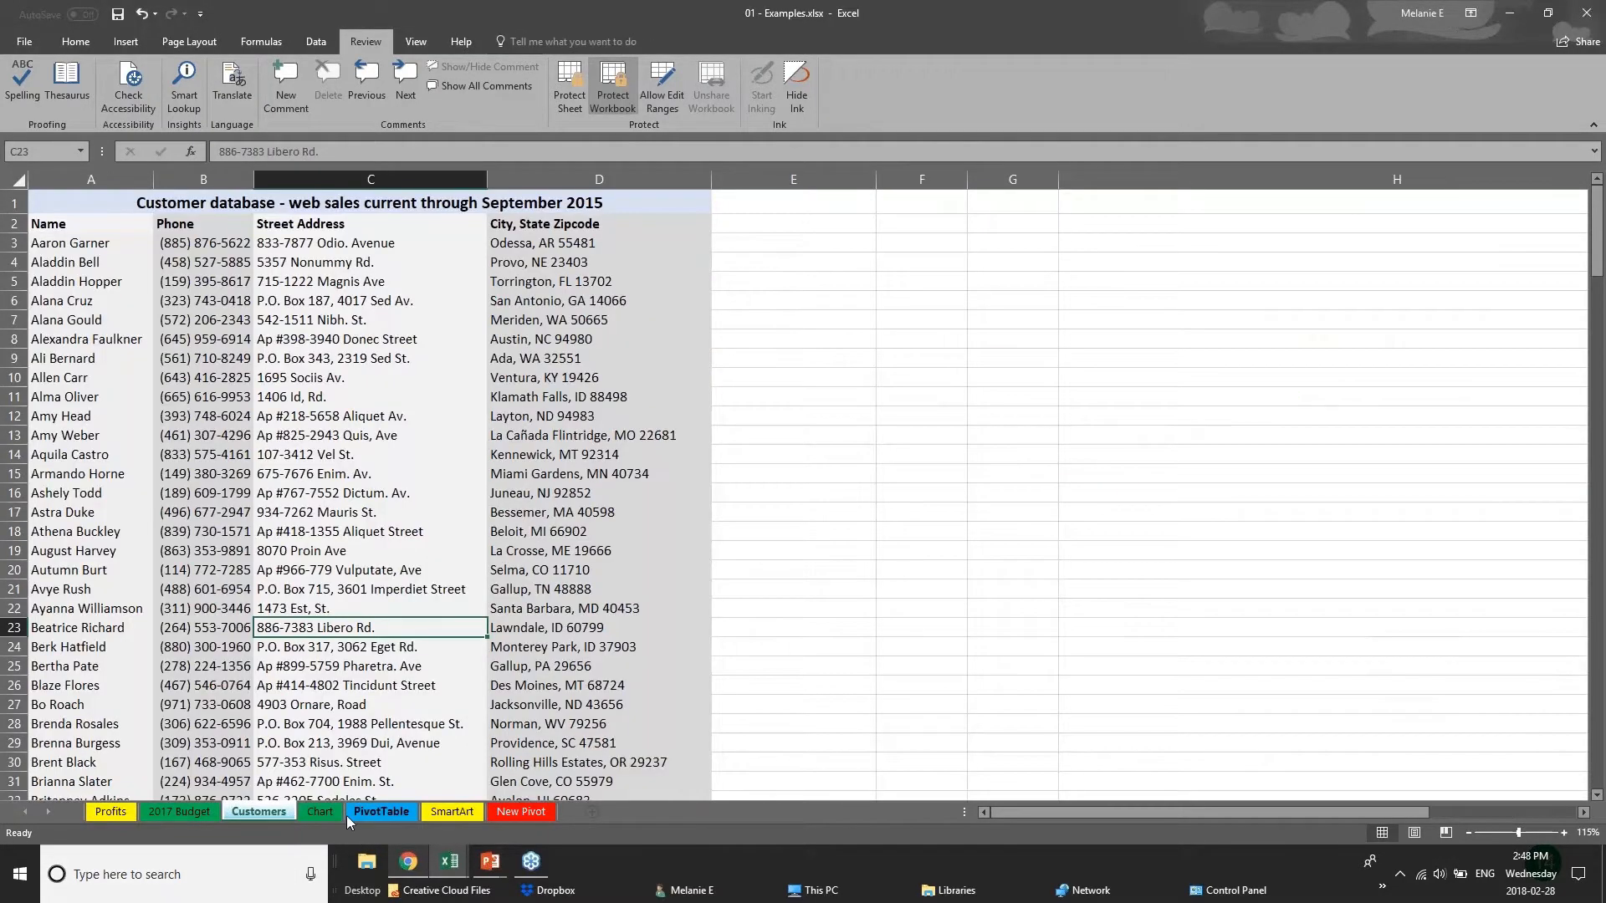
right_click(382, 811)
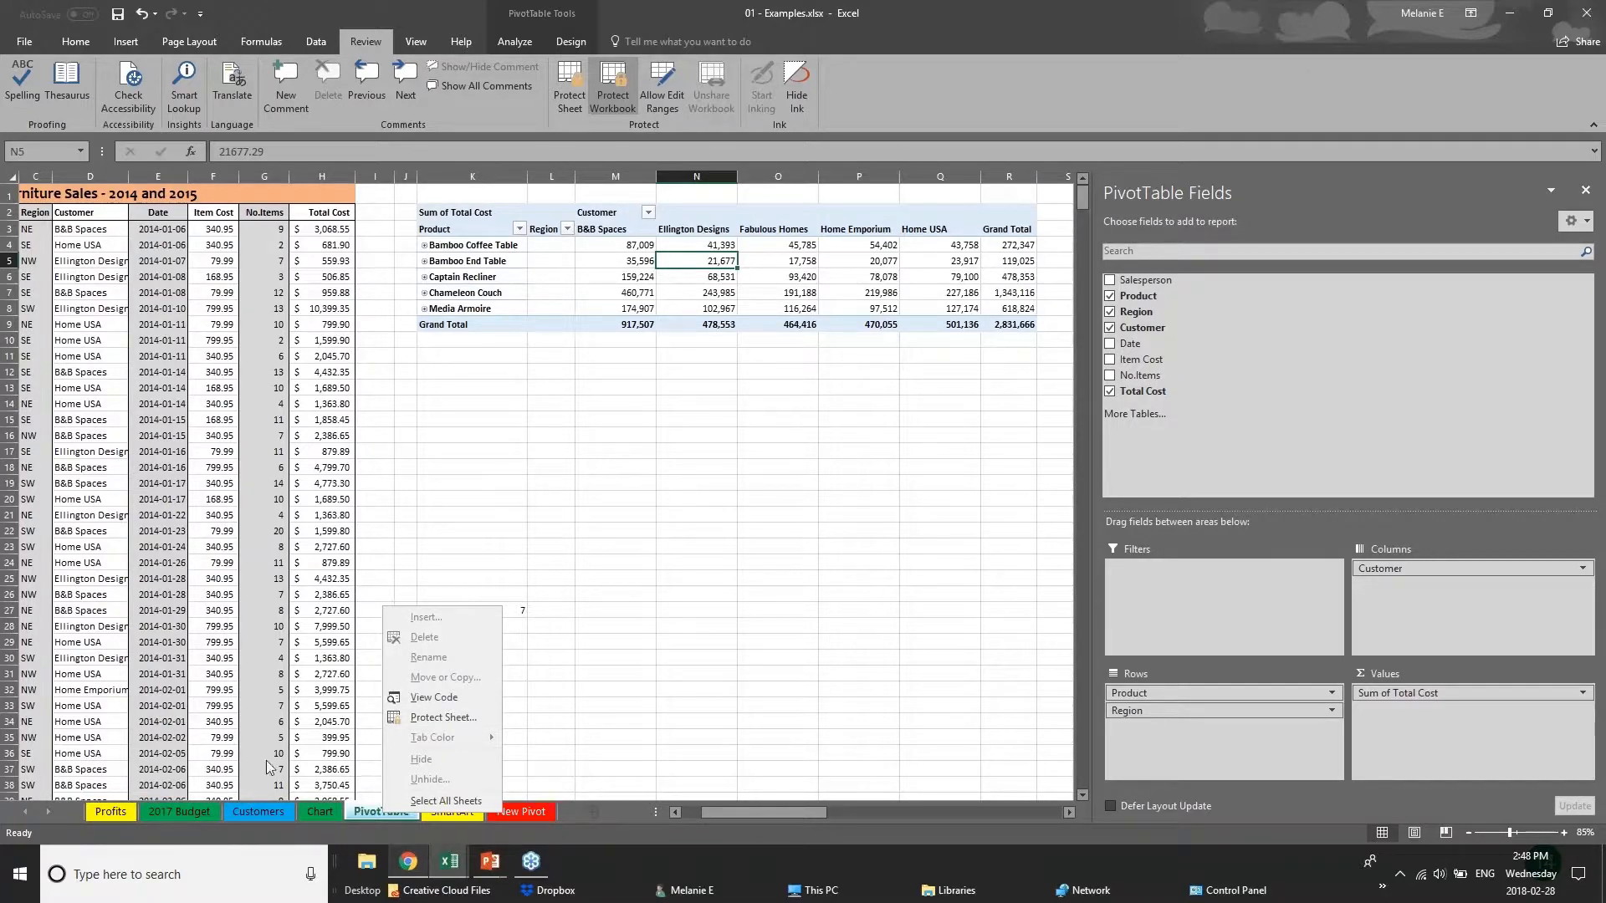
click(194, 823)
click(197, 821)
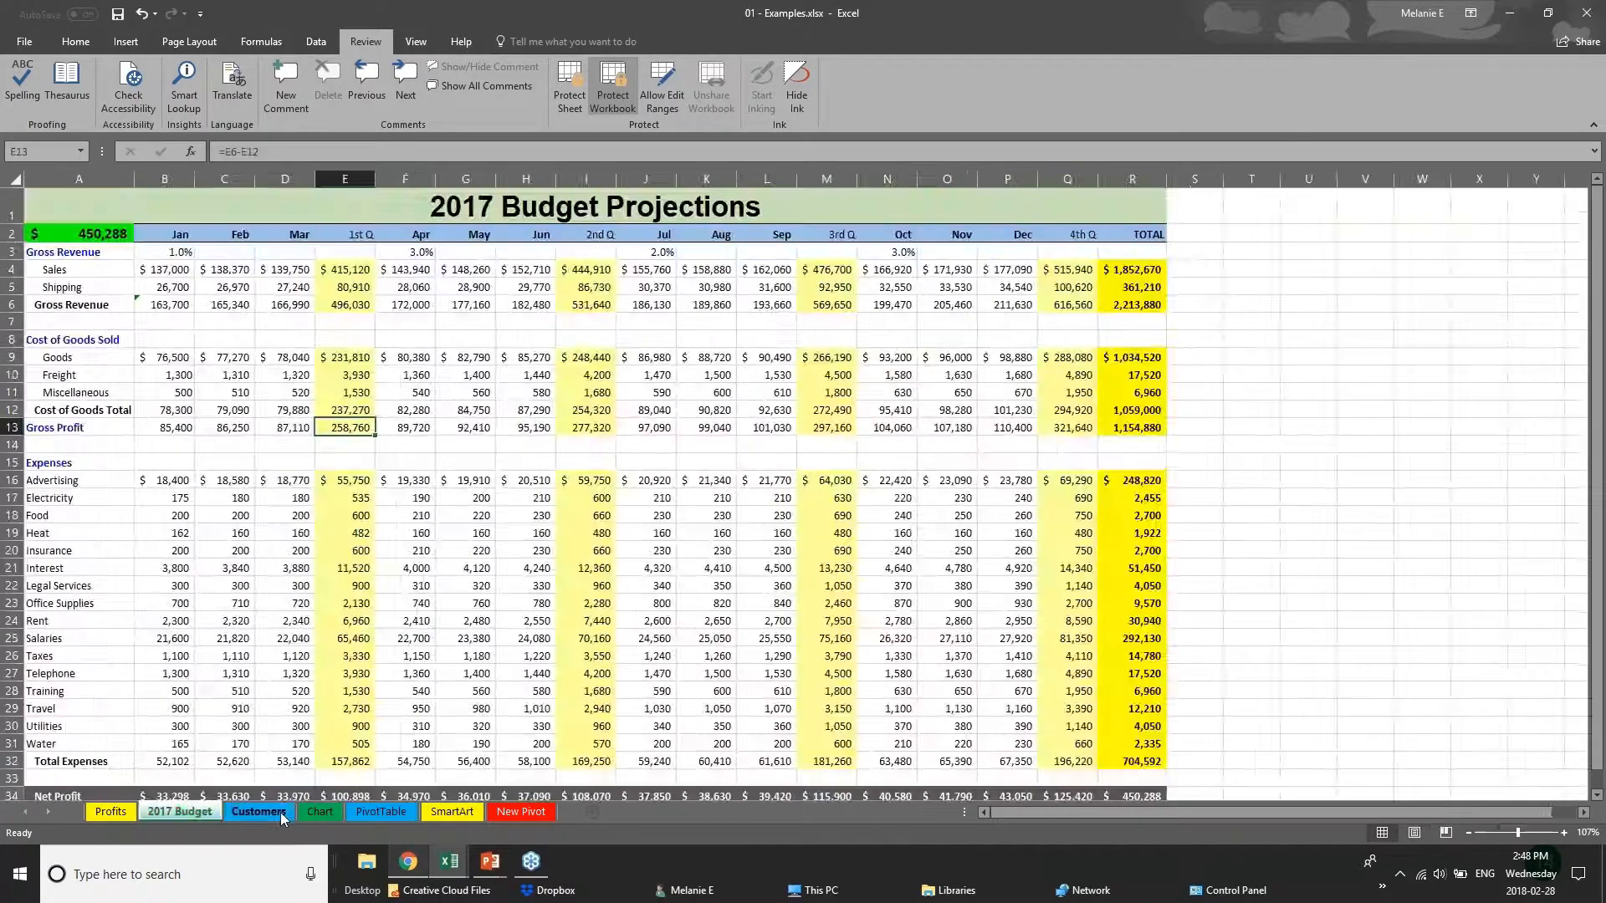
click(279, 811)
click(319, 811)
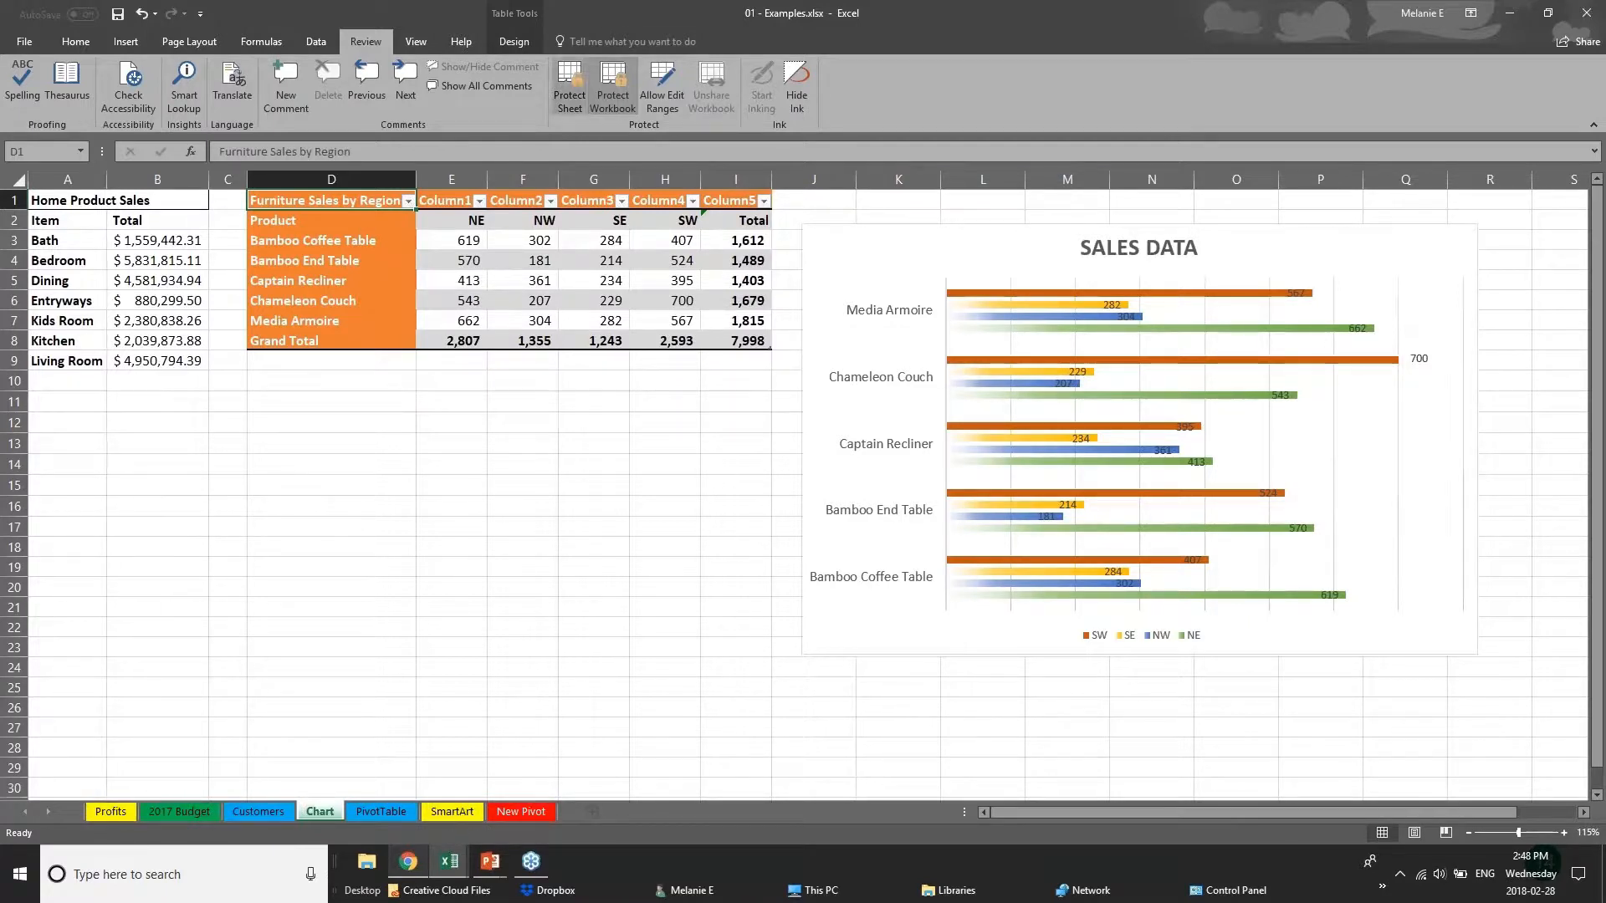
Remove the workbook structure protection by entering the workbook password.
click(609, 76)
text(***)
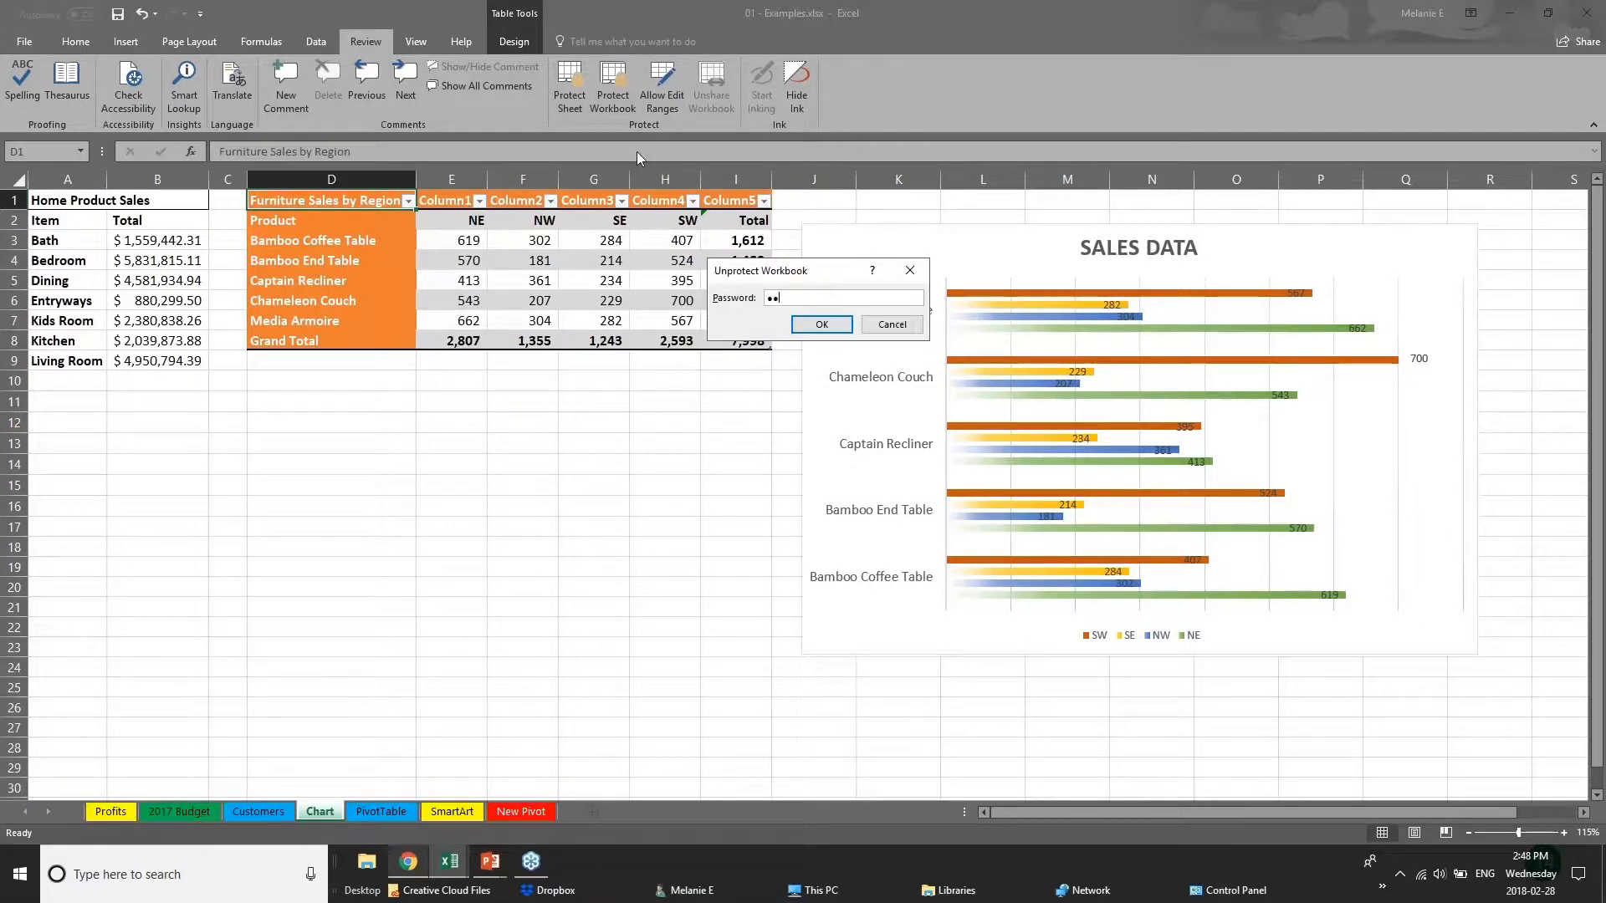
key(Return)
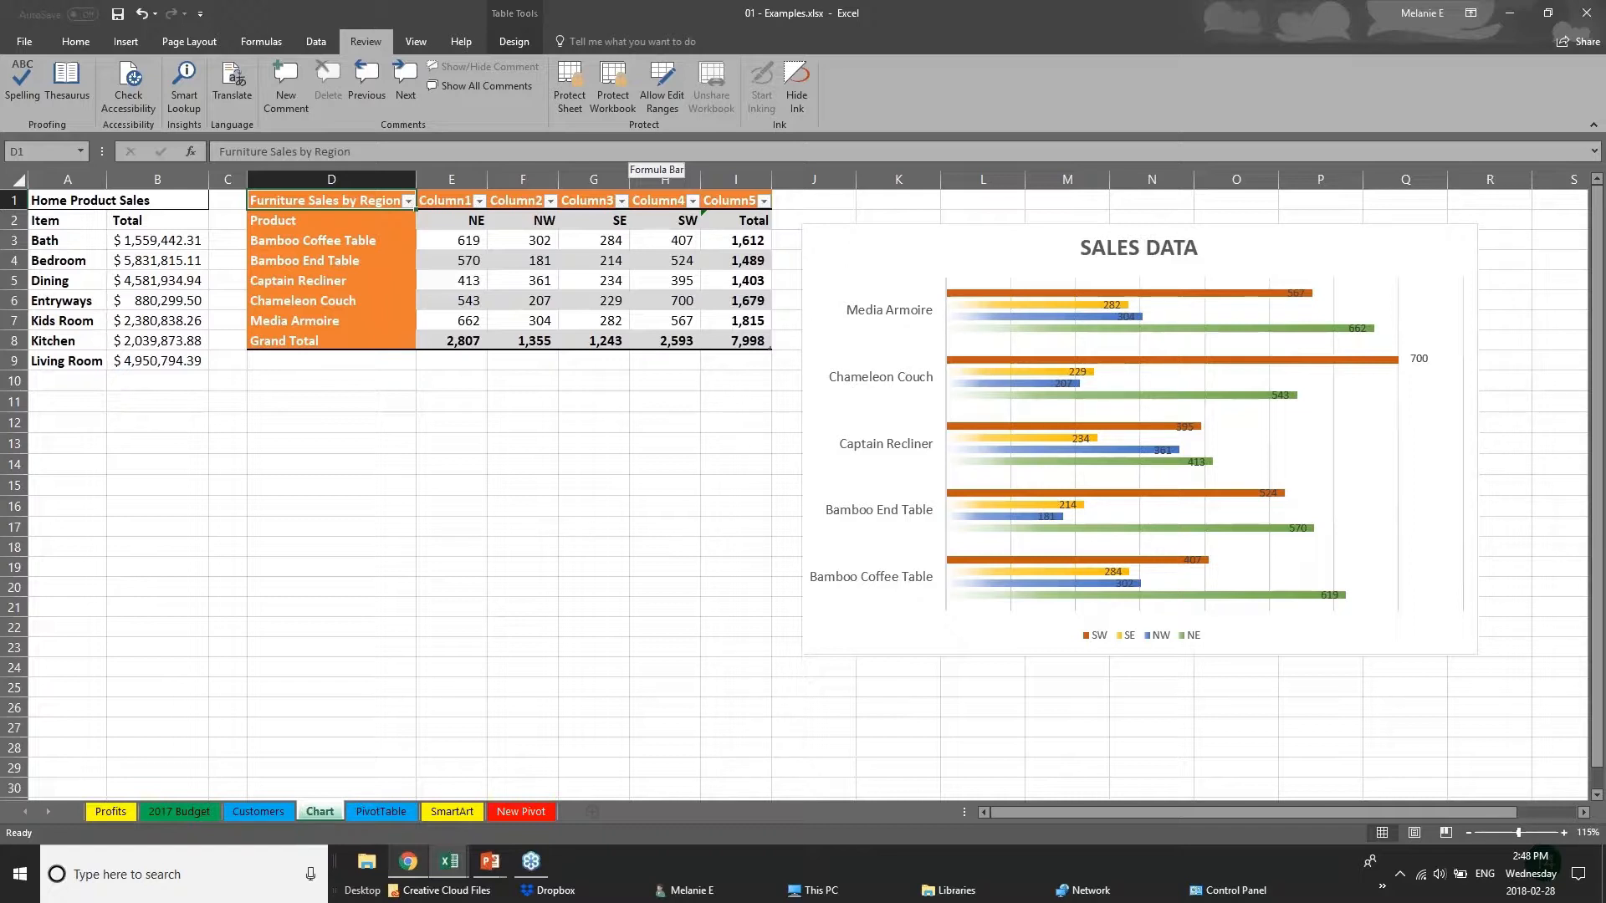
Start sharing the workbook by uploading a copy of it to OneDrive - Personal.
click(490, 861)
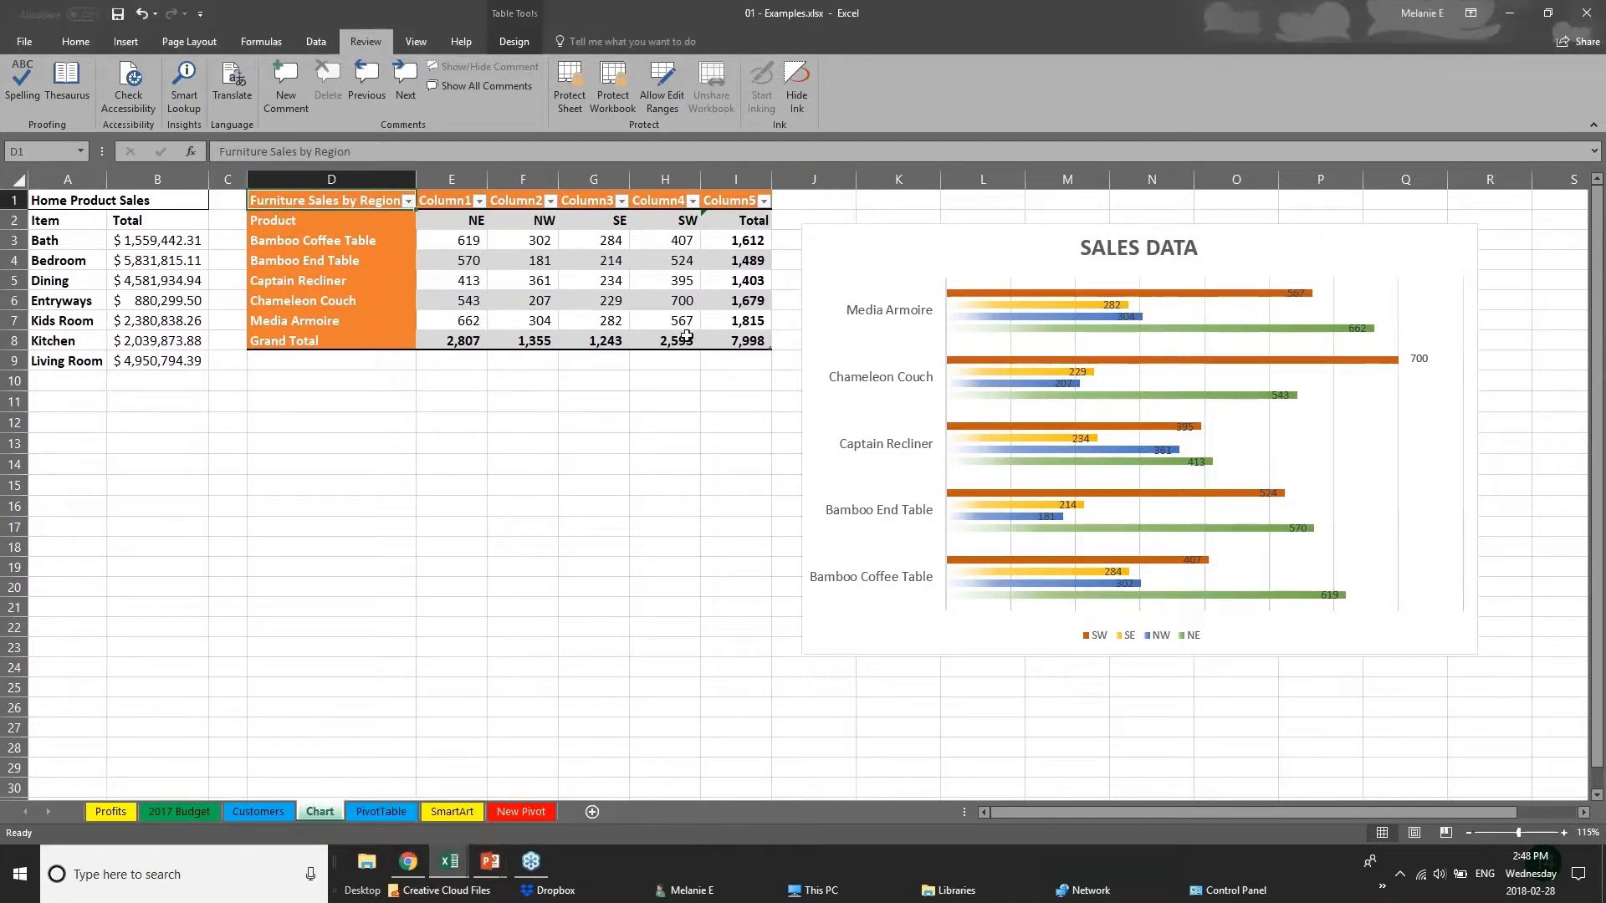
click(1588, 16)
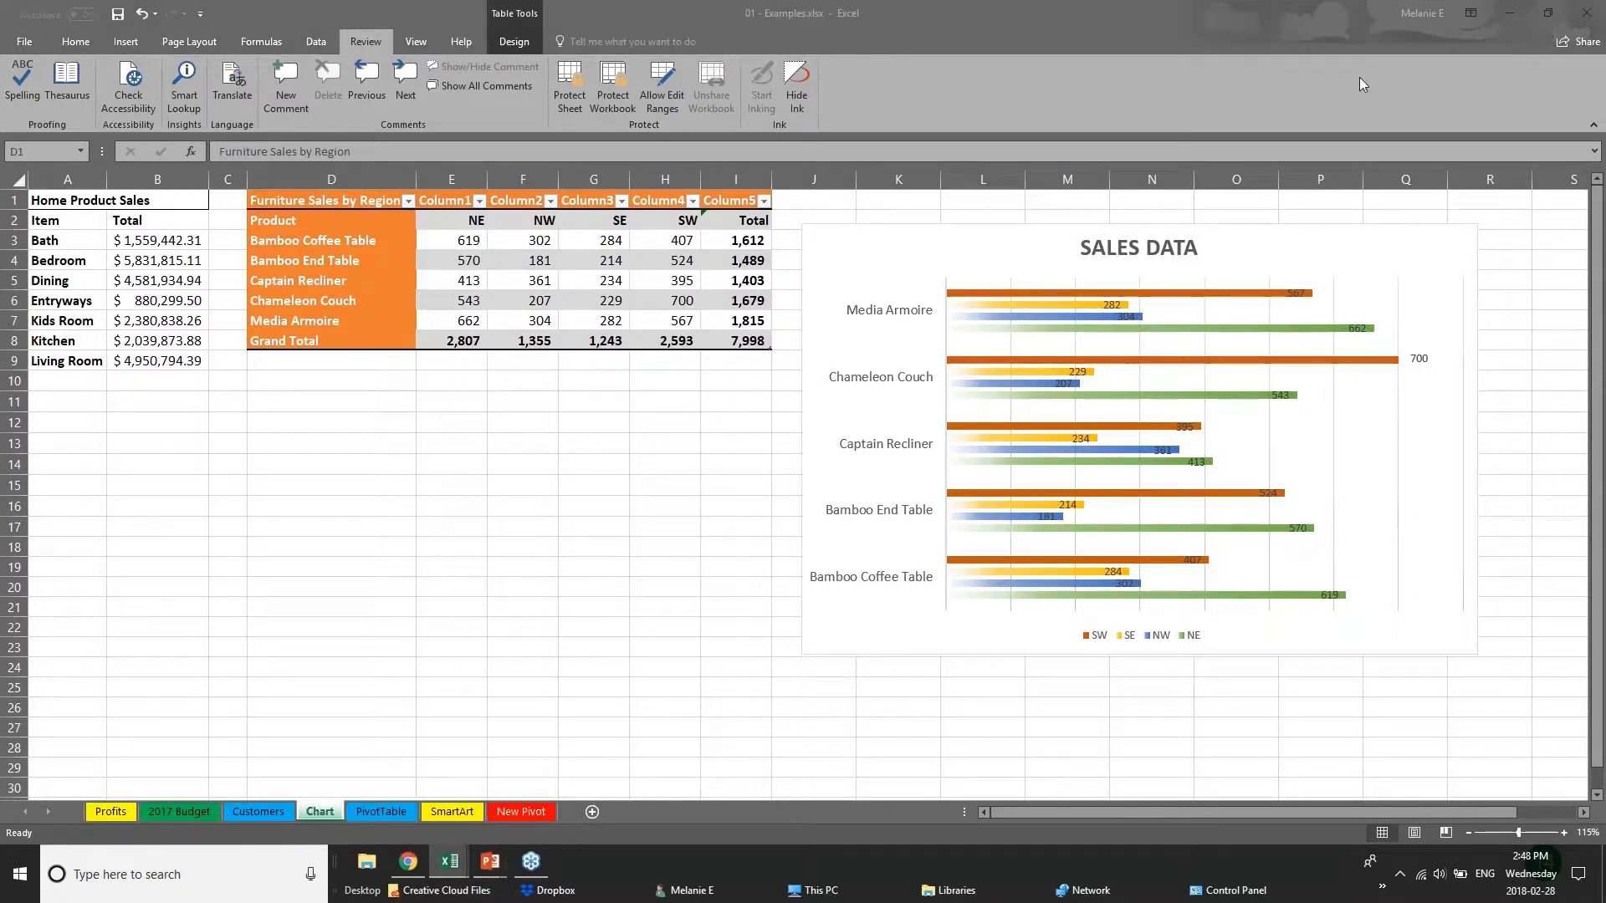
click(1568, 46)
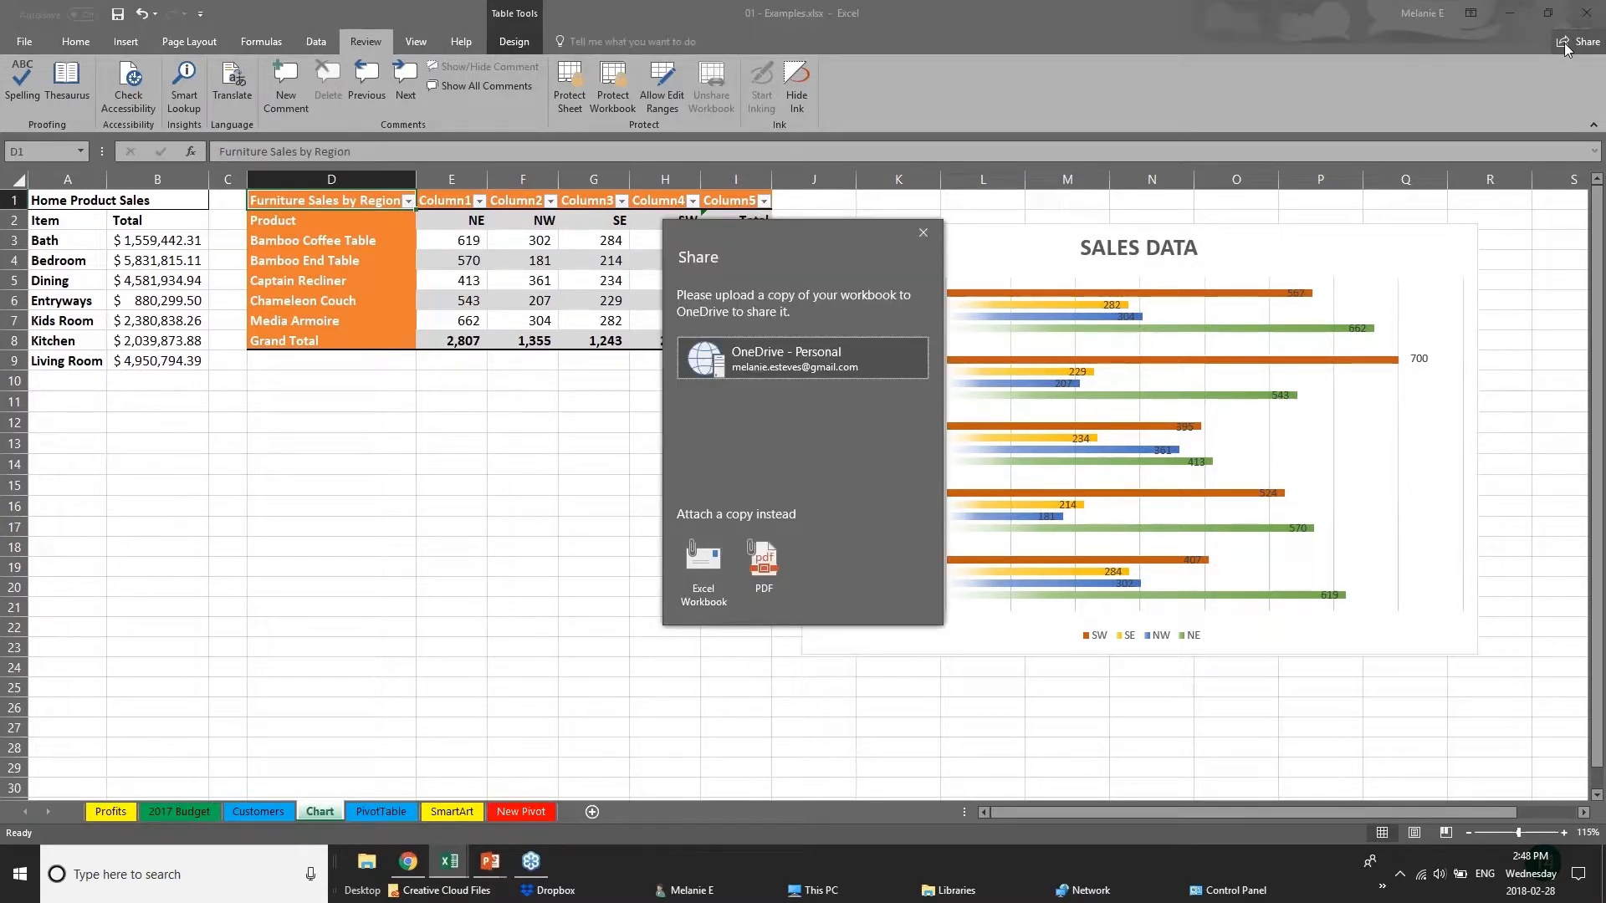
click(702, 364)
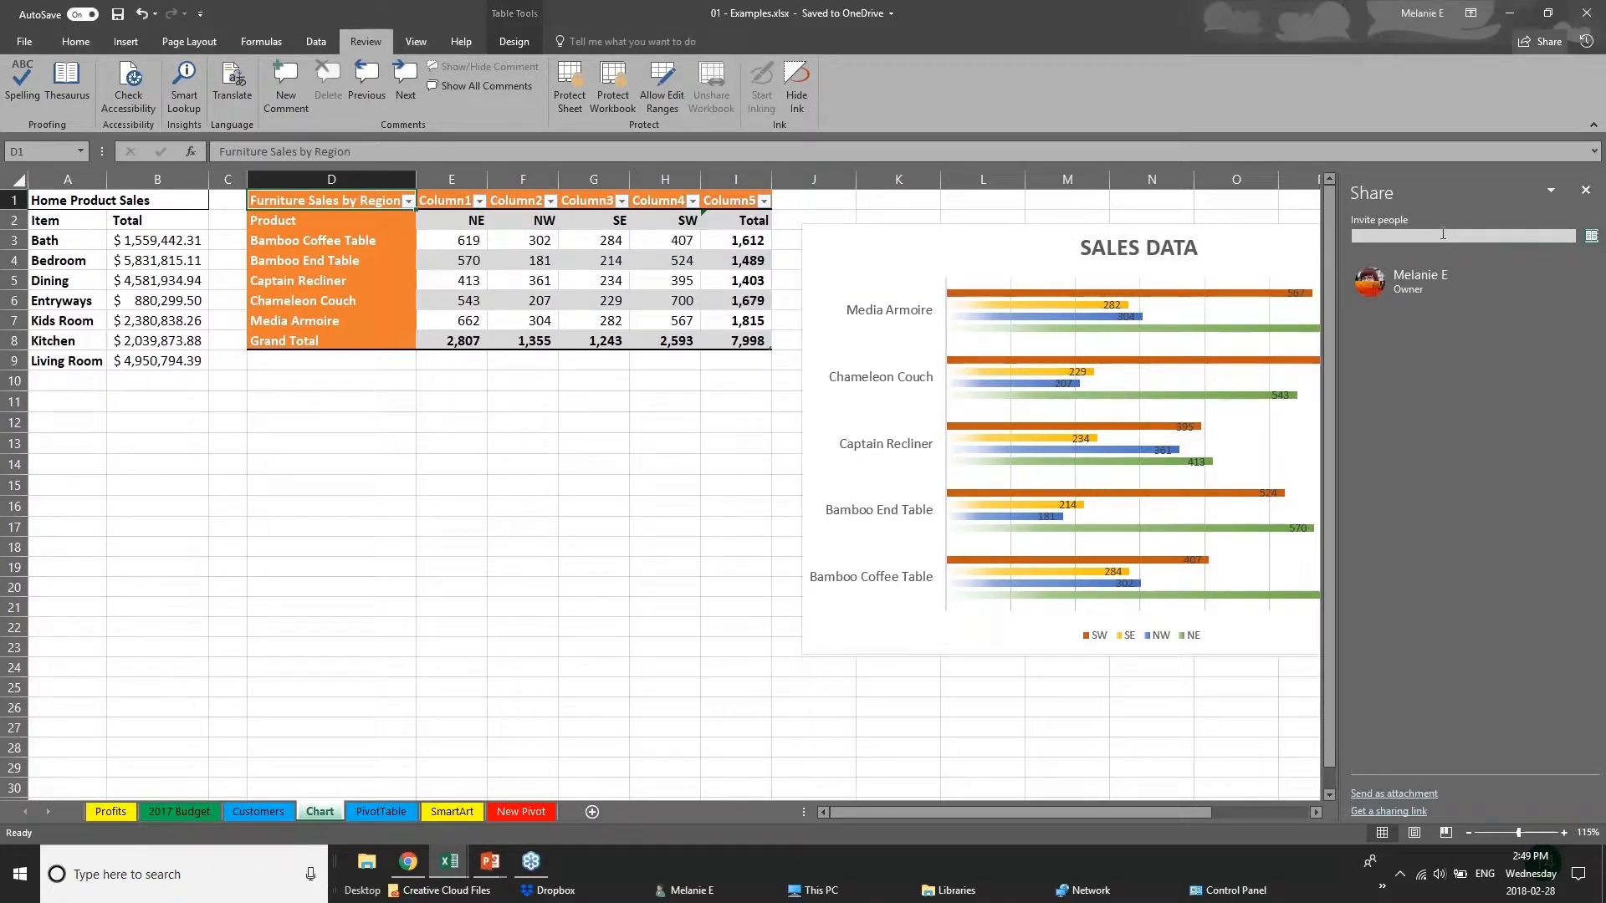
Add a suggested contact as an invitee with the Can edit permission, and close sharing without sending the invitation.
click(1442, 234)
text(chery)
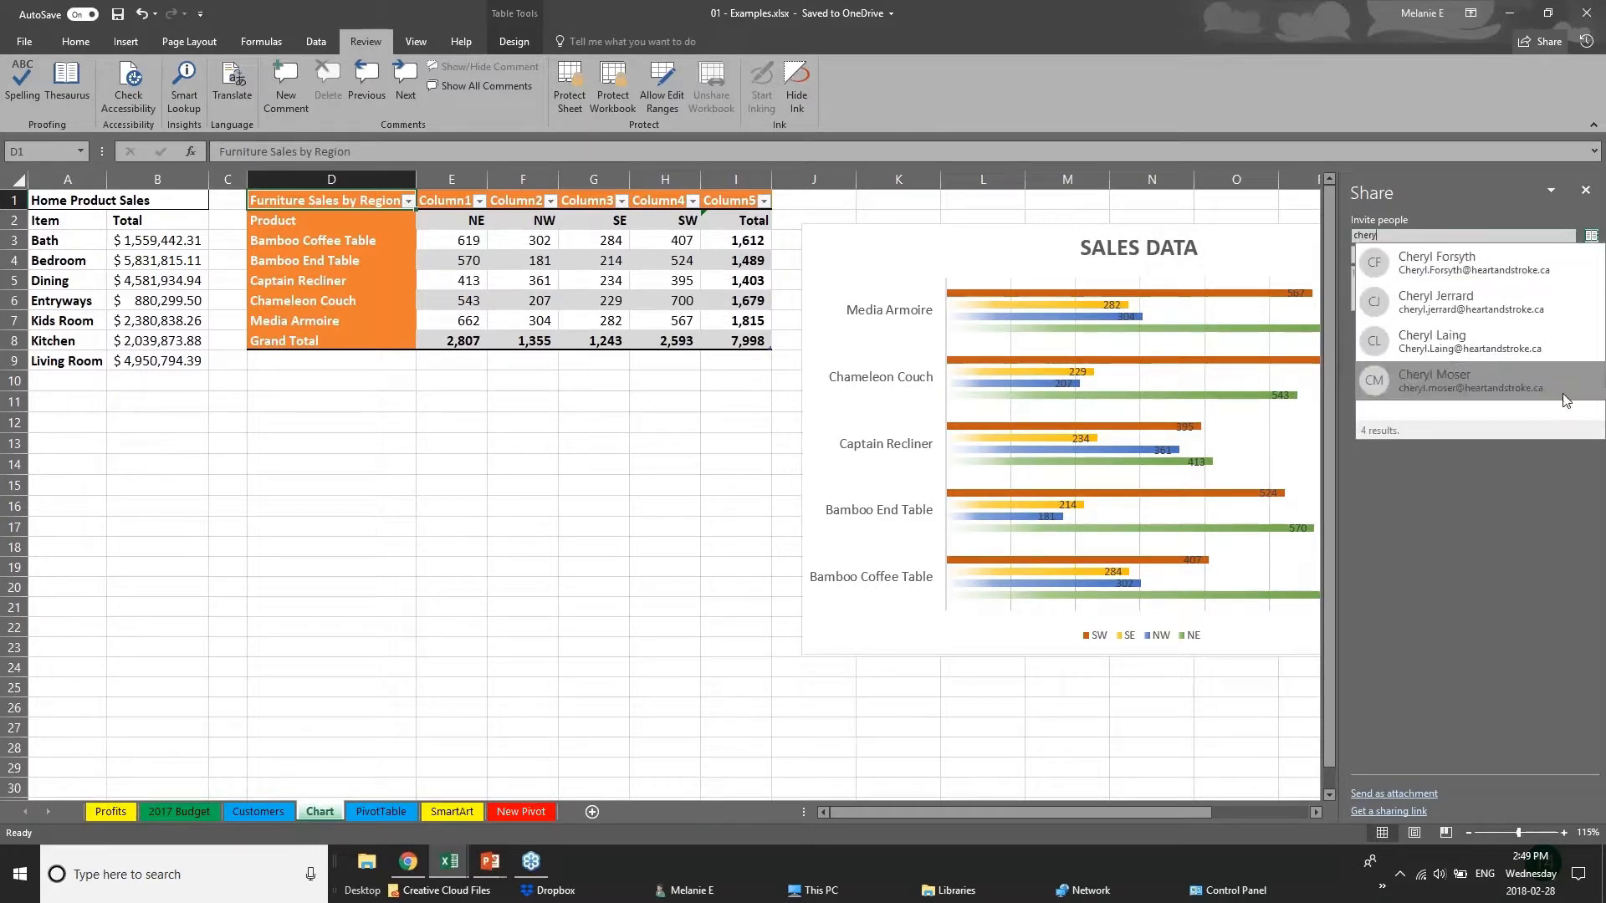
click(1508, 348)
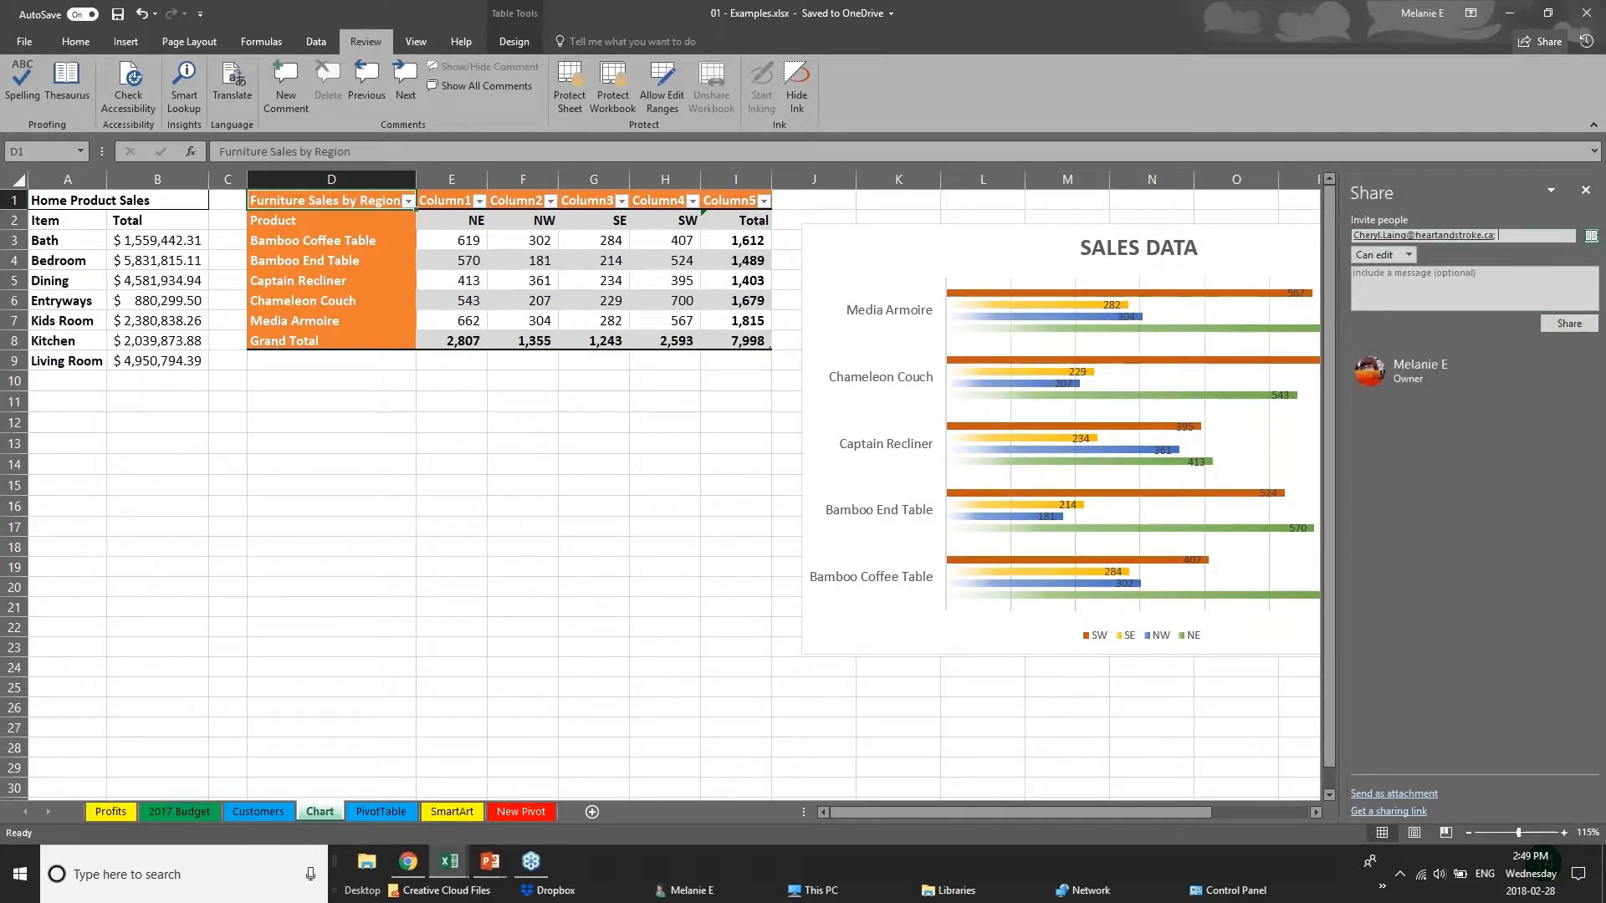
click(1402, 255)
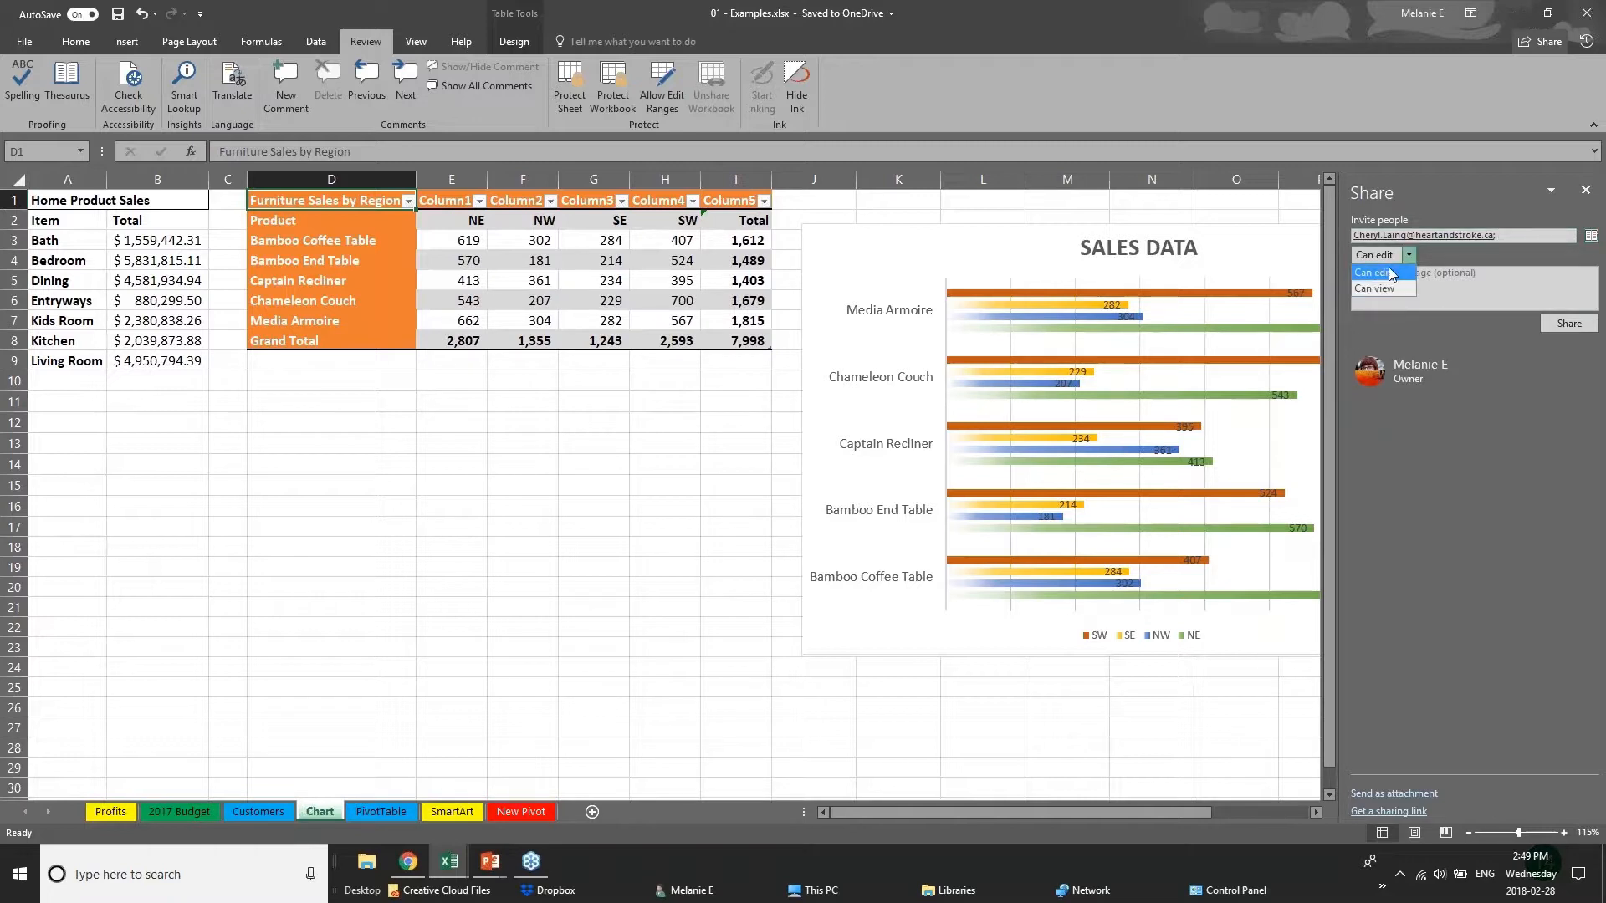
click(1497, 398)
click(1585, 190)
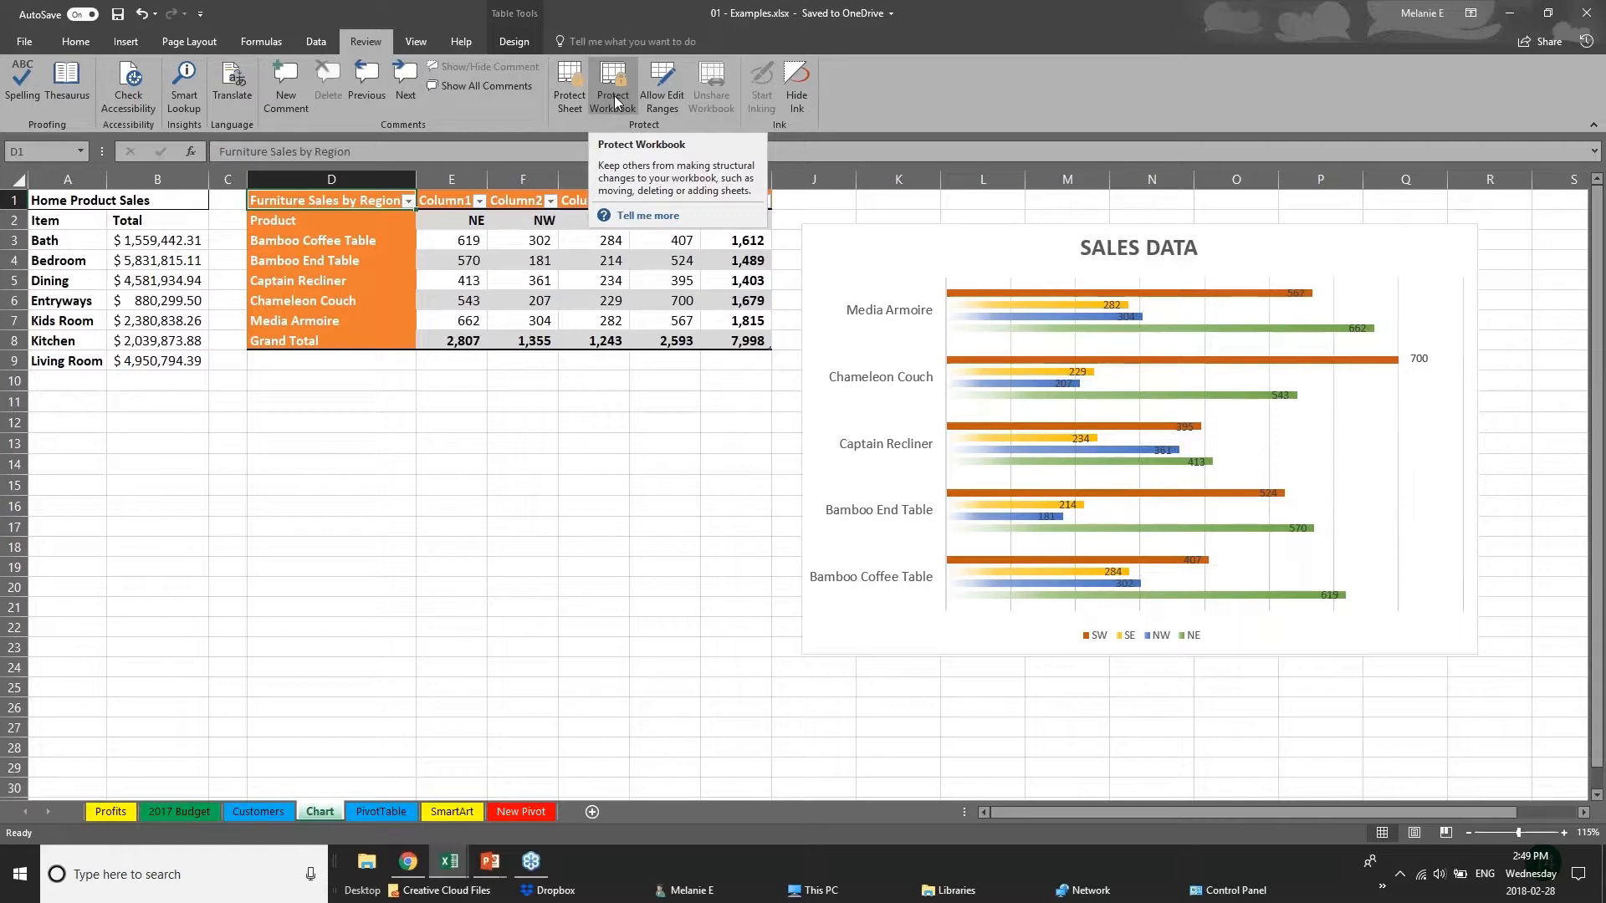
Switch to the PowerPoint slideshow and advance from the Excel 2016 Features slide to the Quick Analysis Tool slide.
click(490, 862)
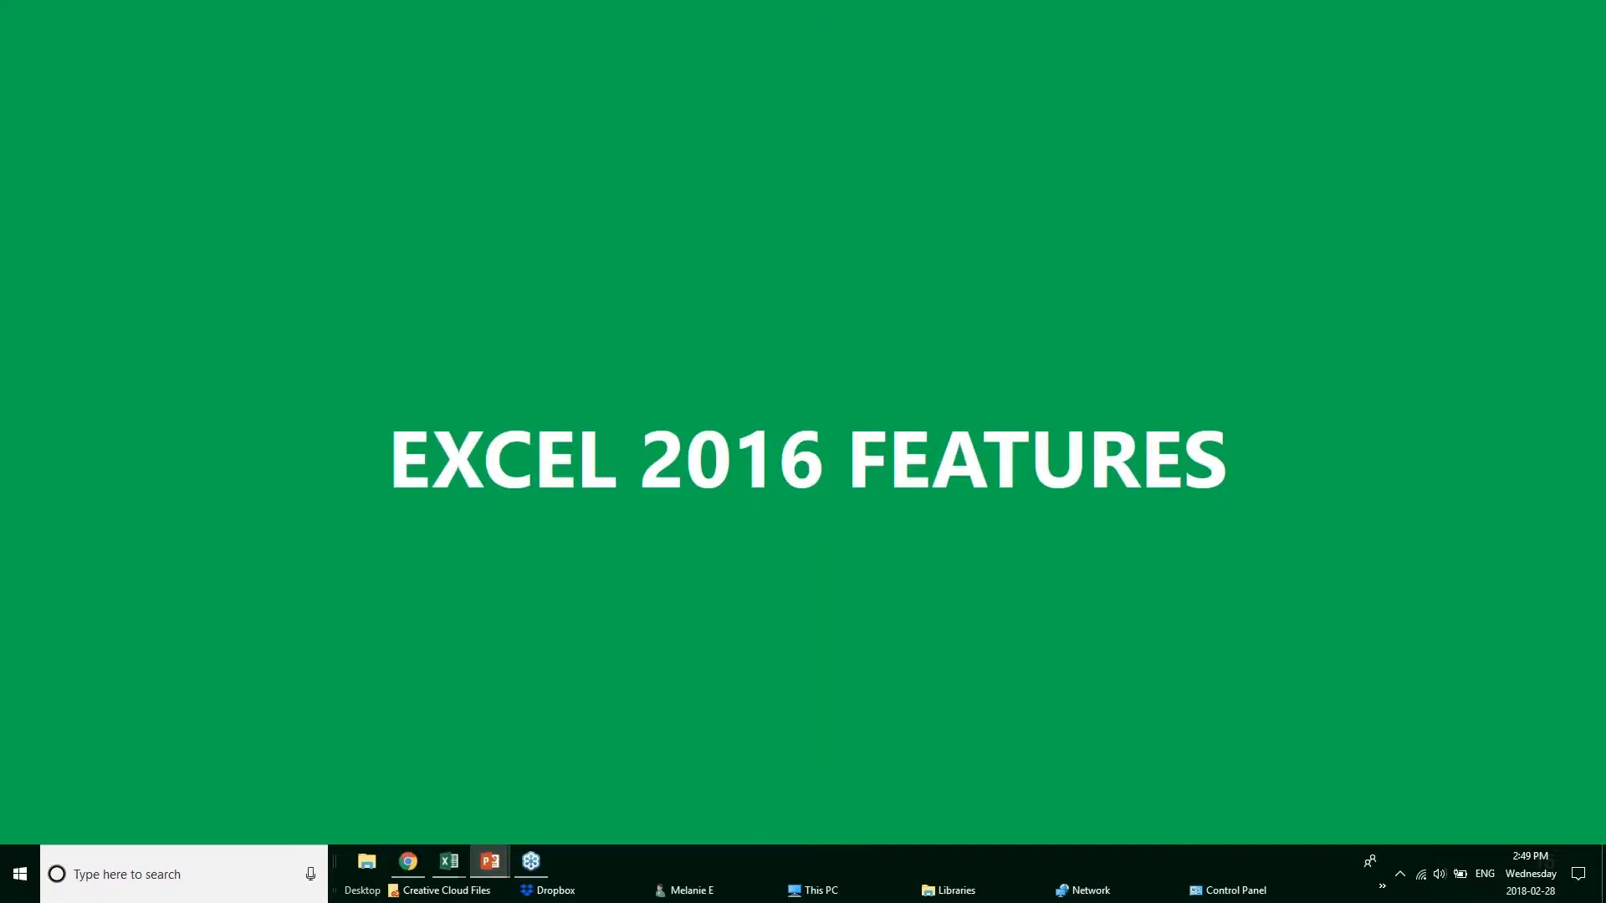
key(Right)
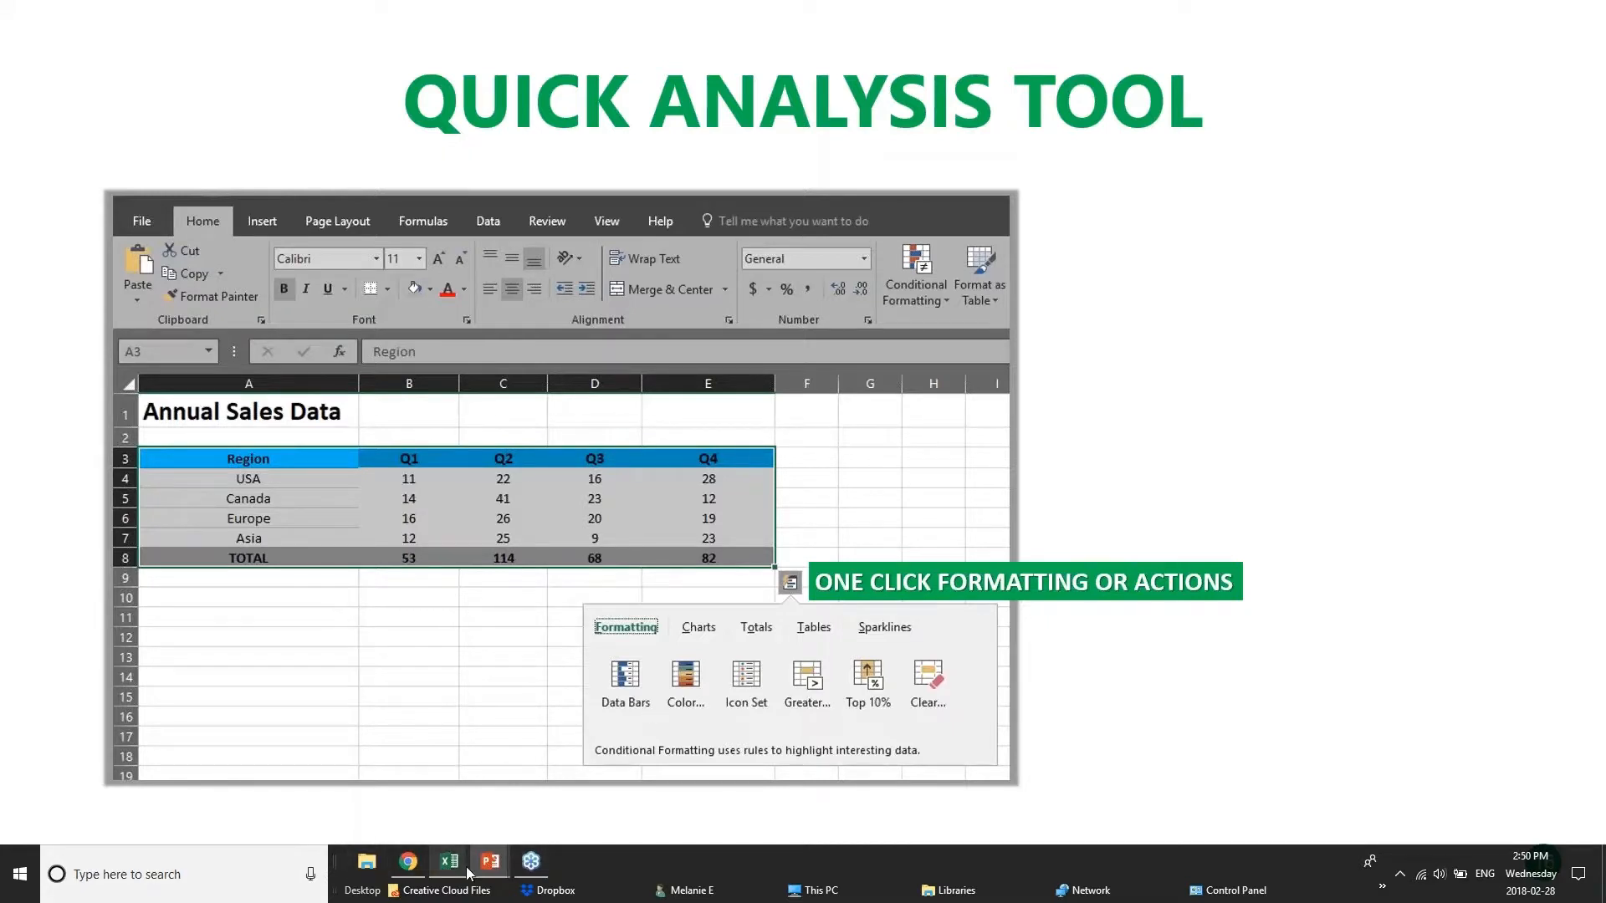
Switch to Webinar Sample Workbook v1 in Excel and select the Annual Sales Data table, A3:E8, for Quick Analysis.
mouse_move(456, 869)
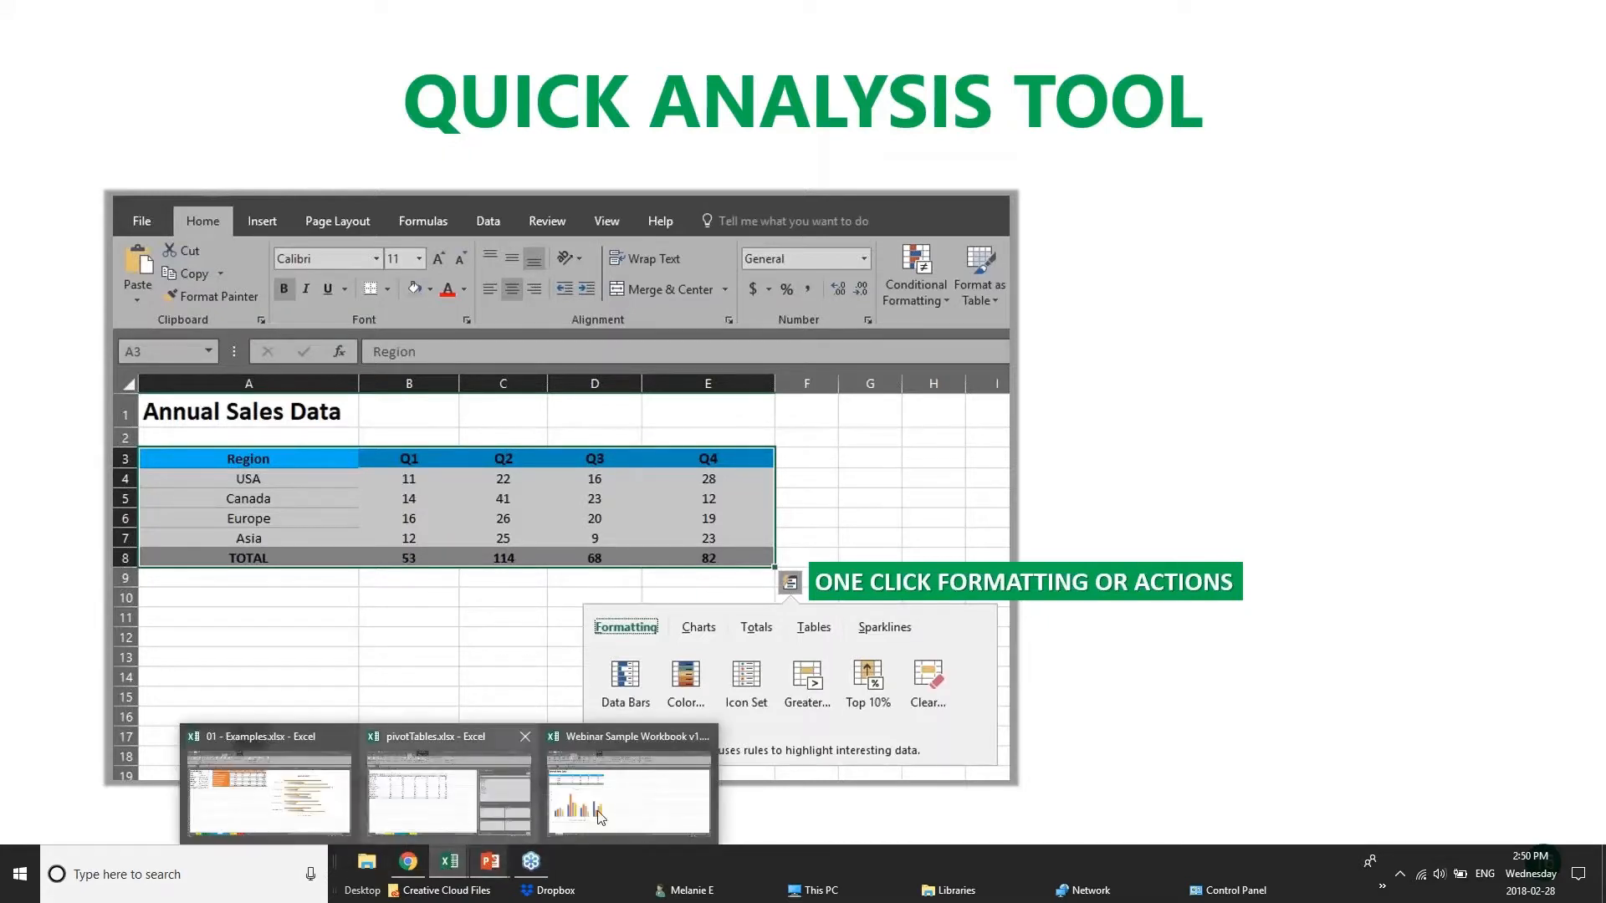
click(649, 788)
click(590, 373)
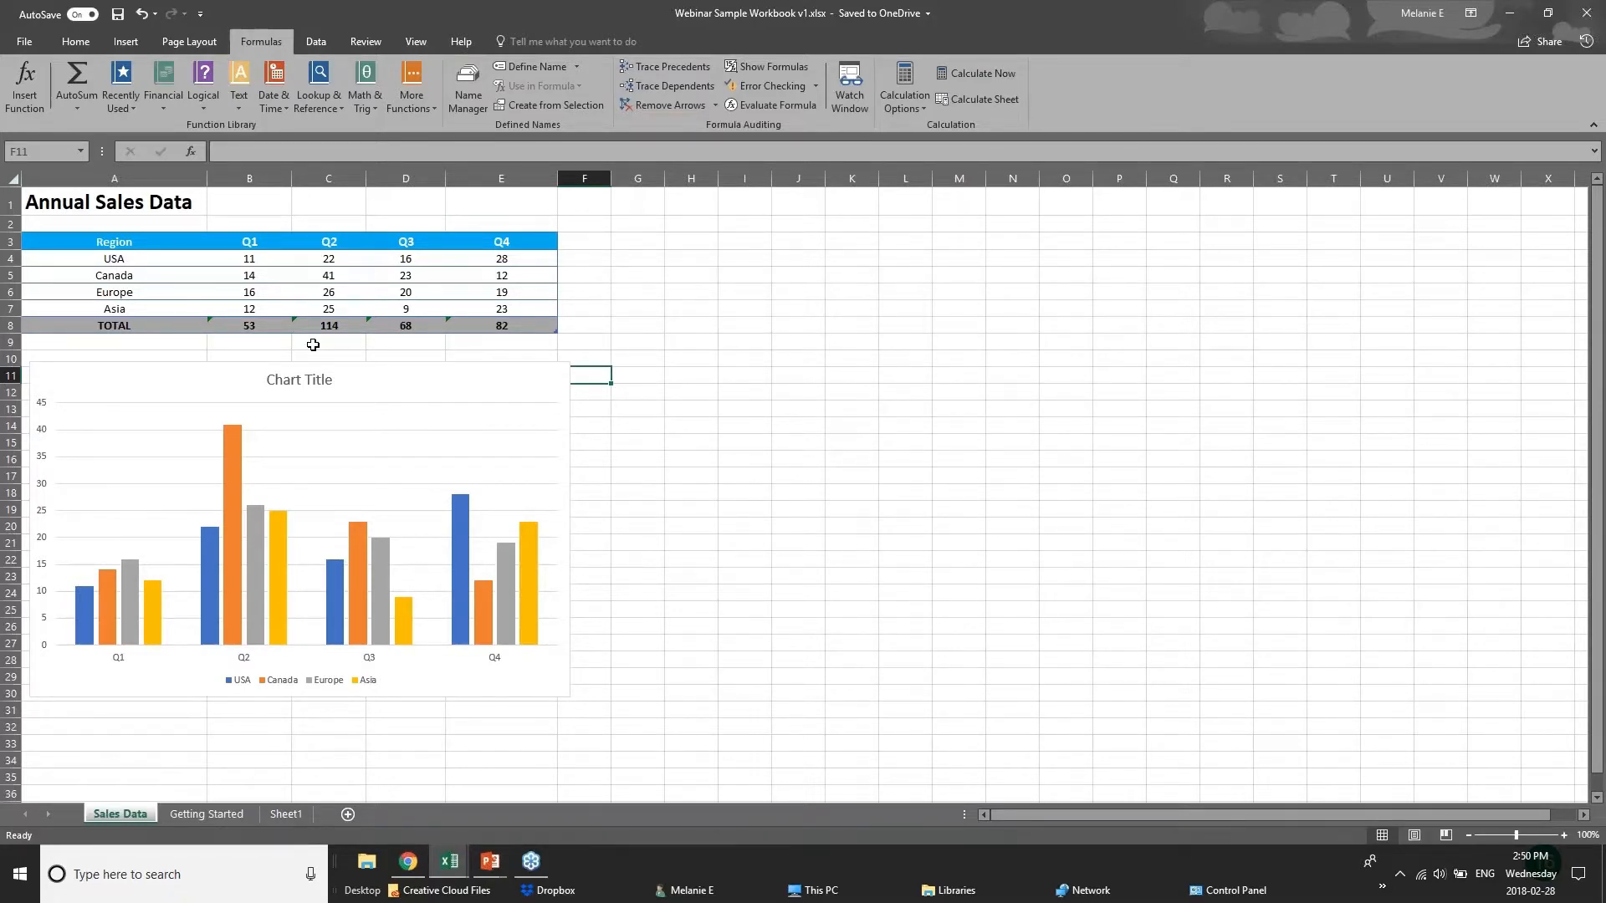
drag(211, 259, 534, 321)
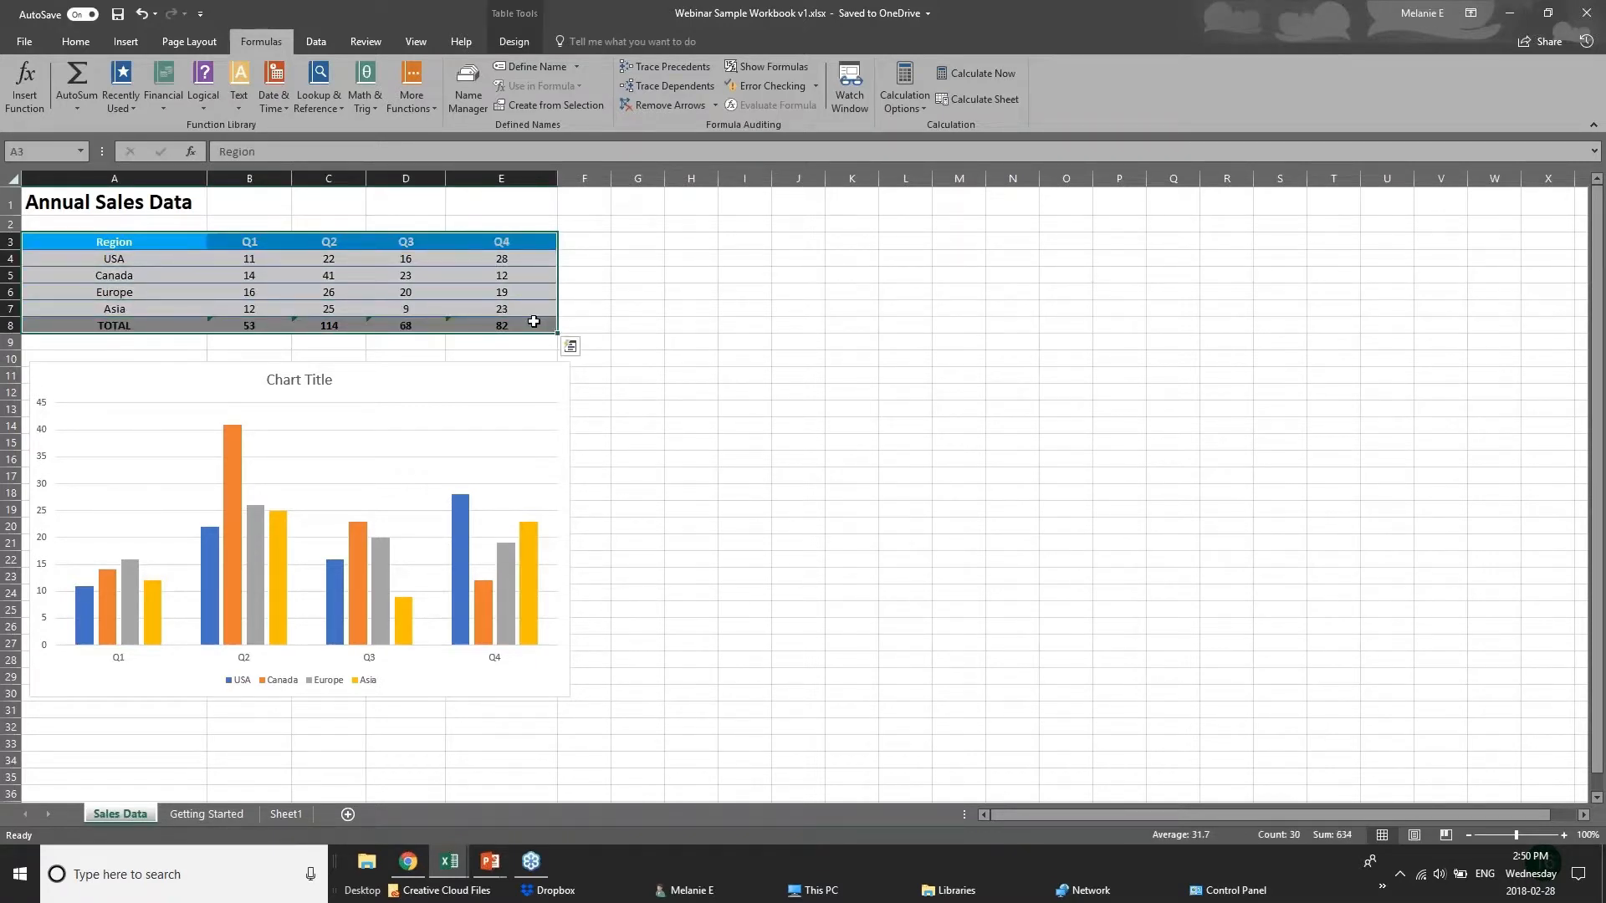
Apply Quick Analysis color scale and data bar formatting to the quarterly sales figures and totals.
click(570, 347)
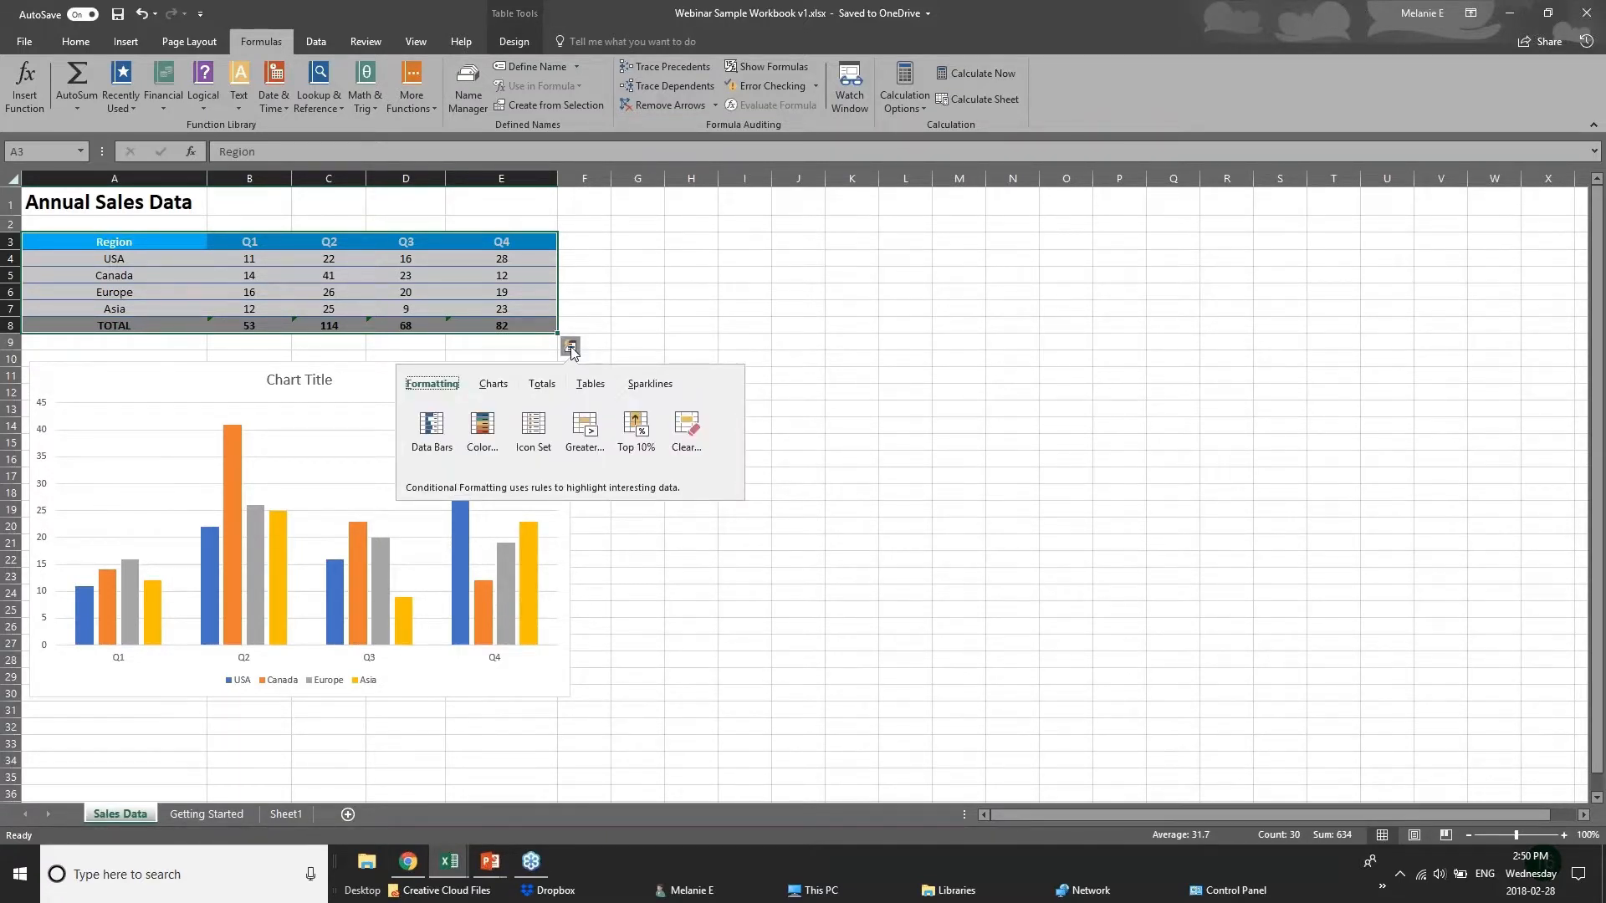
click(542, 384)
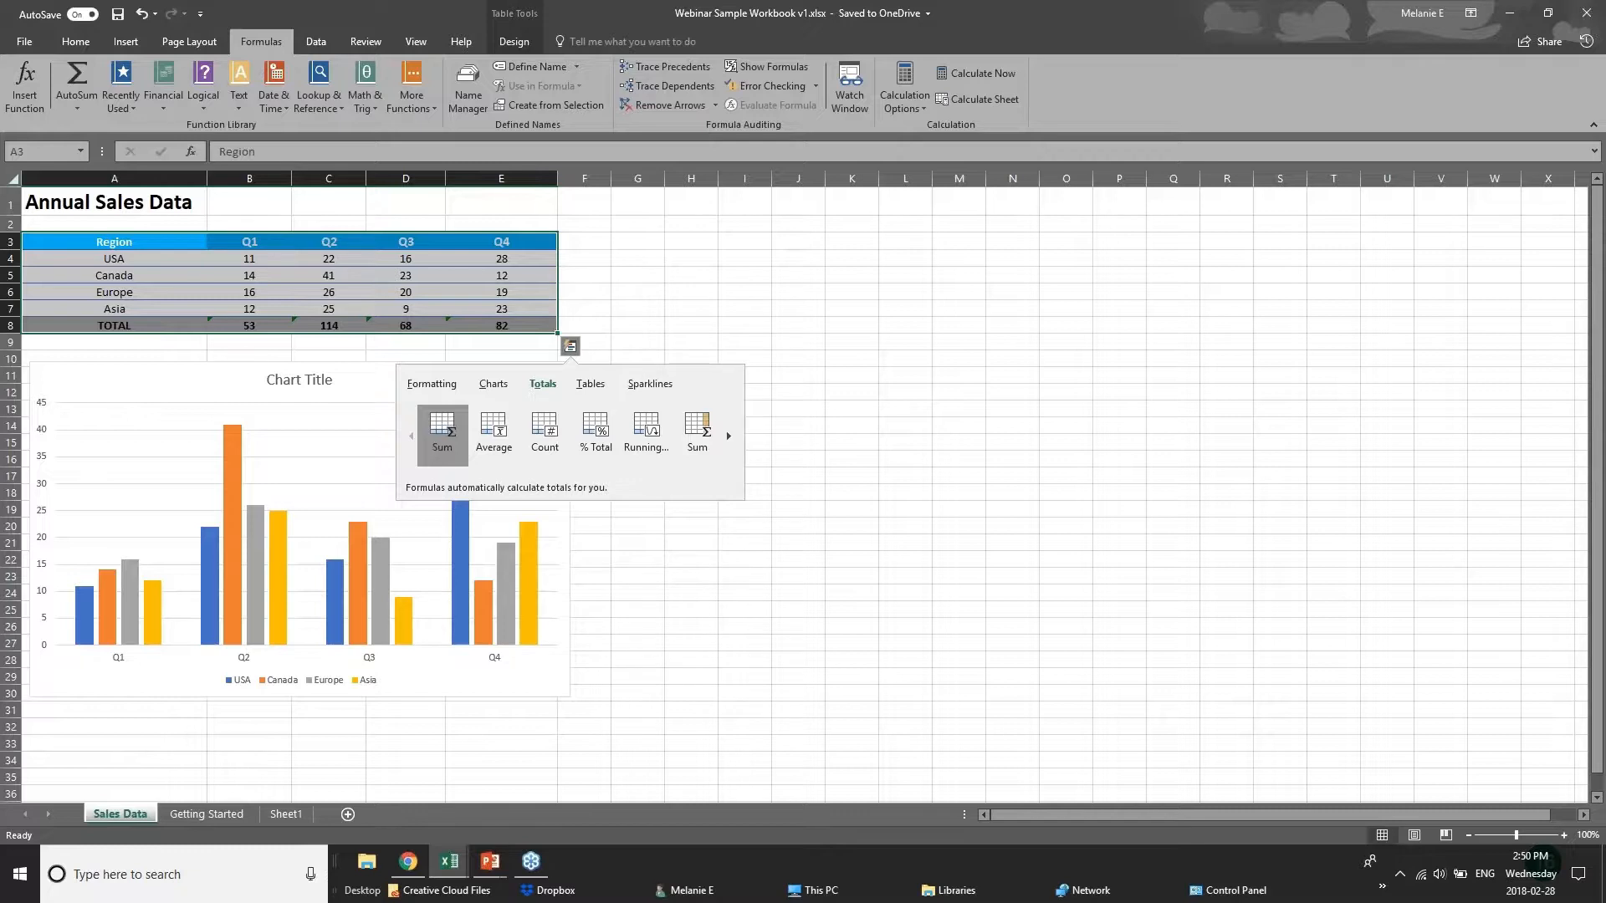
click(431, 387)
click(482, 432)
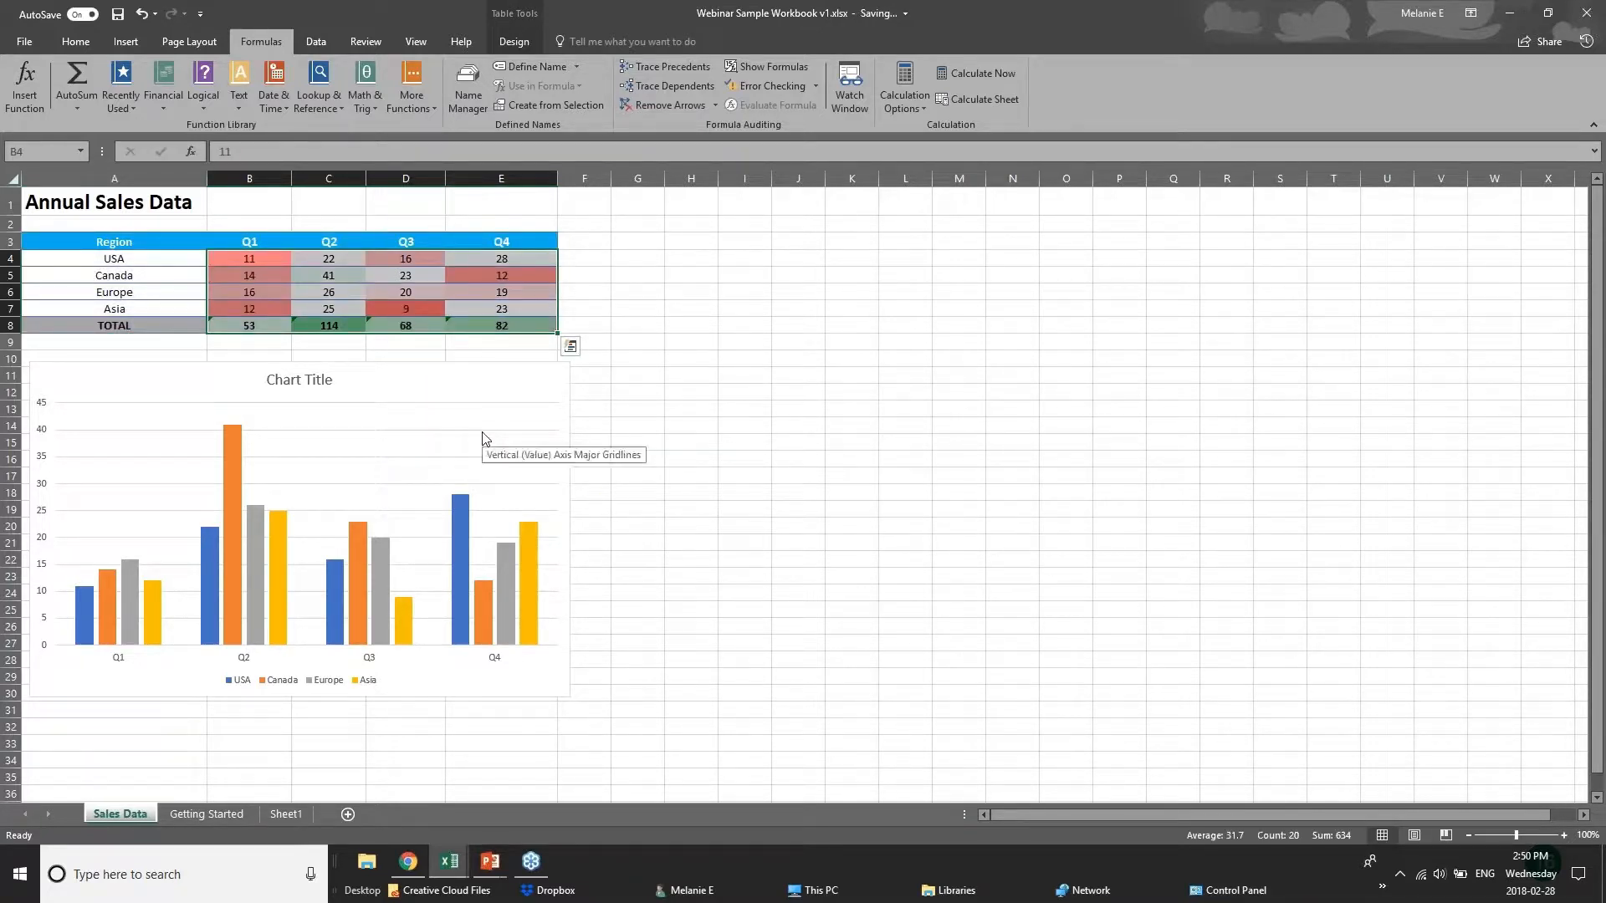
click(570, 346)
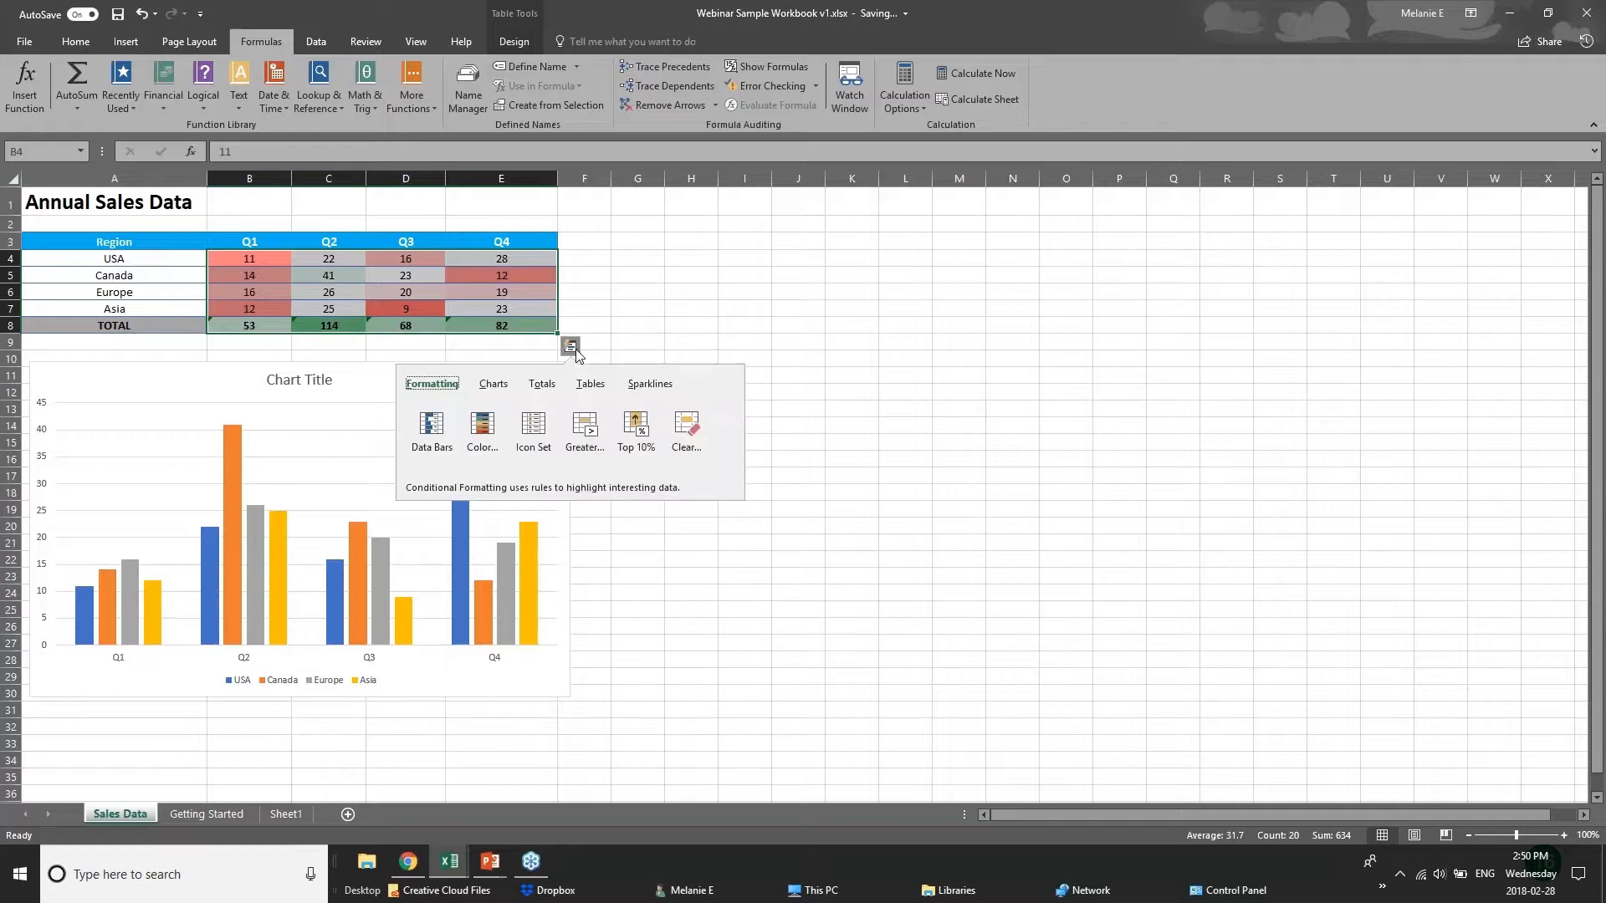
click(426, 435)
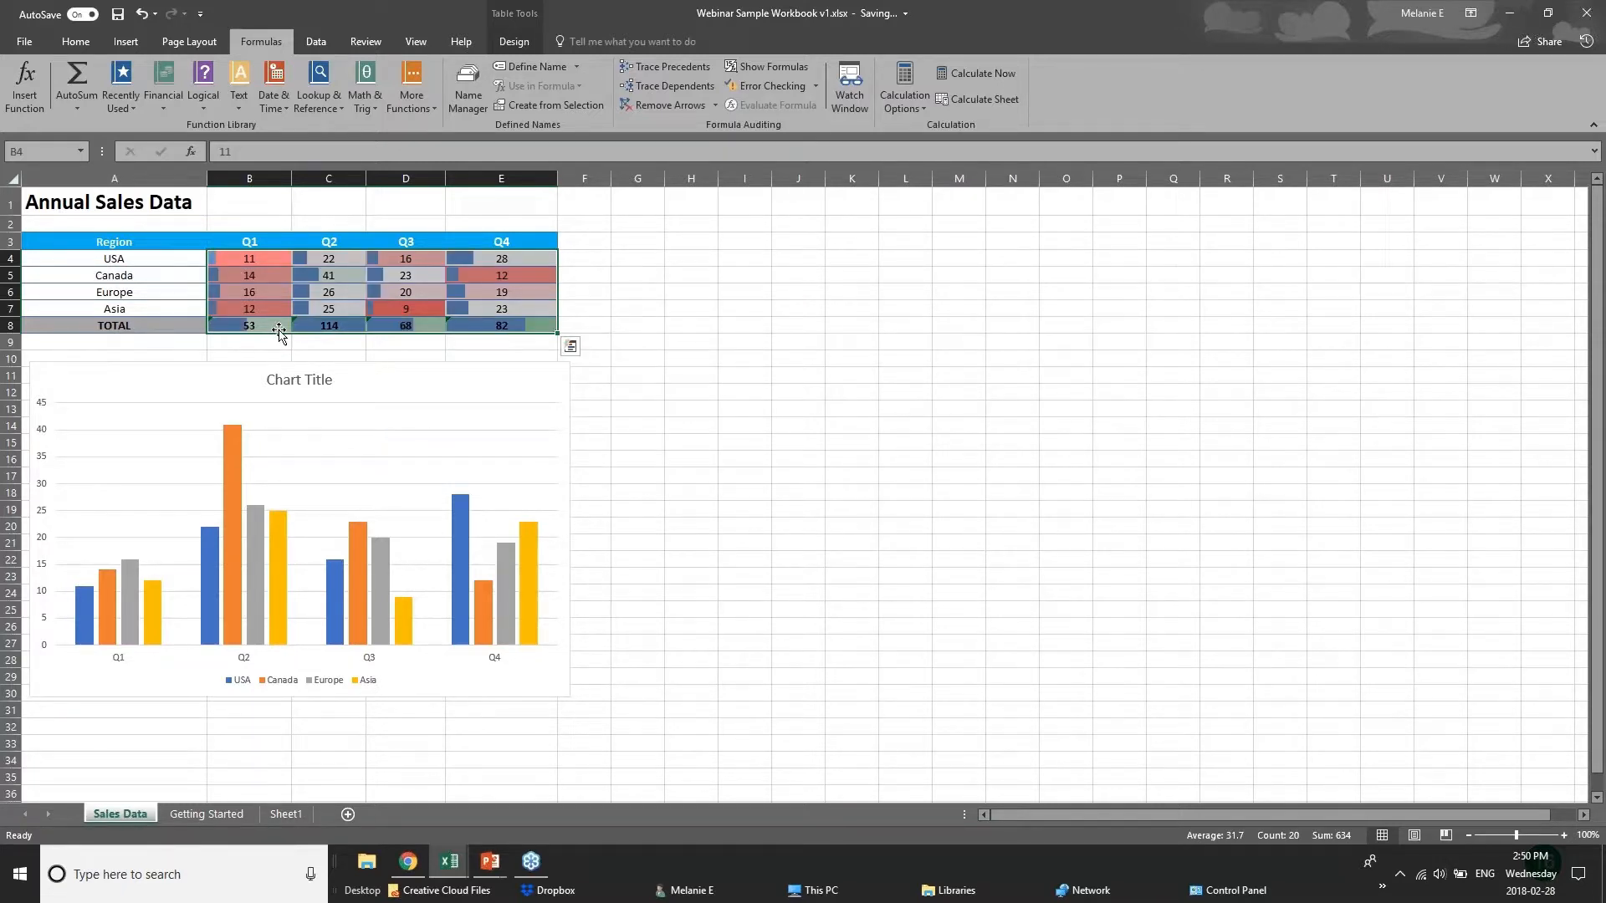
Add a Quick Analysis Greater Than rule to the sales figures, using Light Red Fill with Dark Red Text.
click(570, 346)
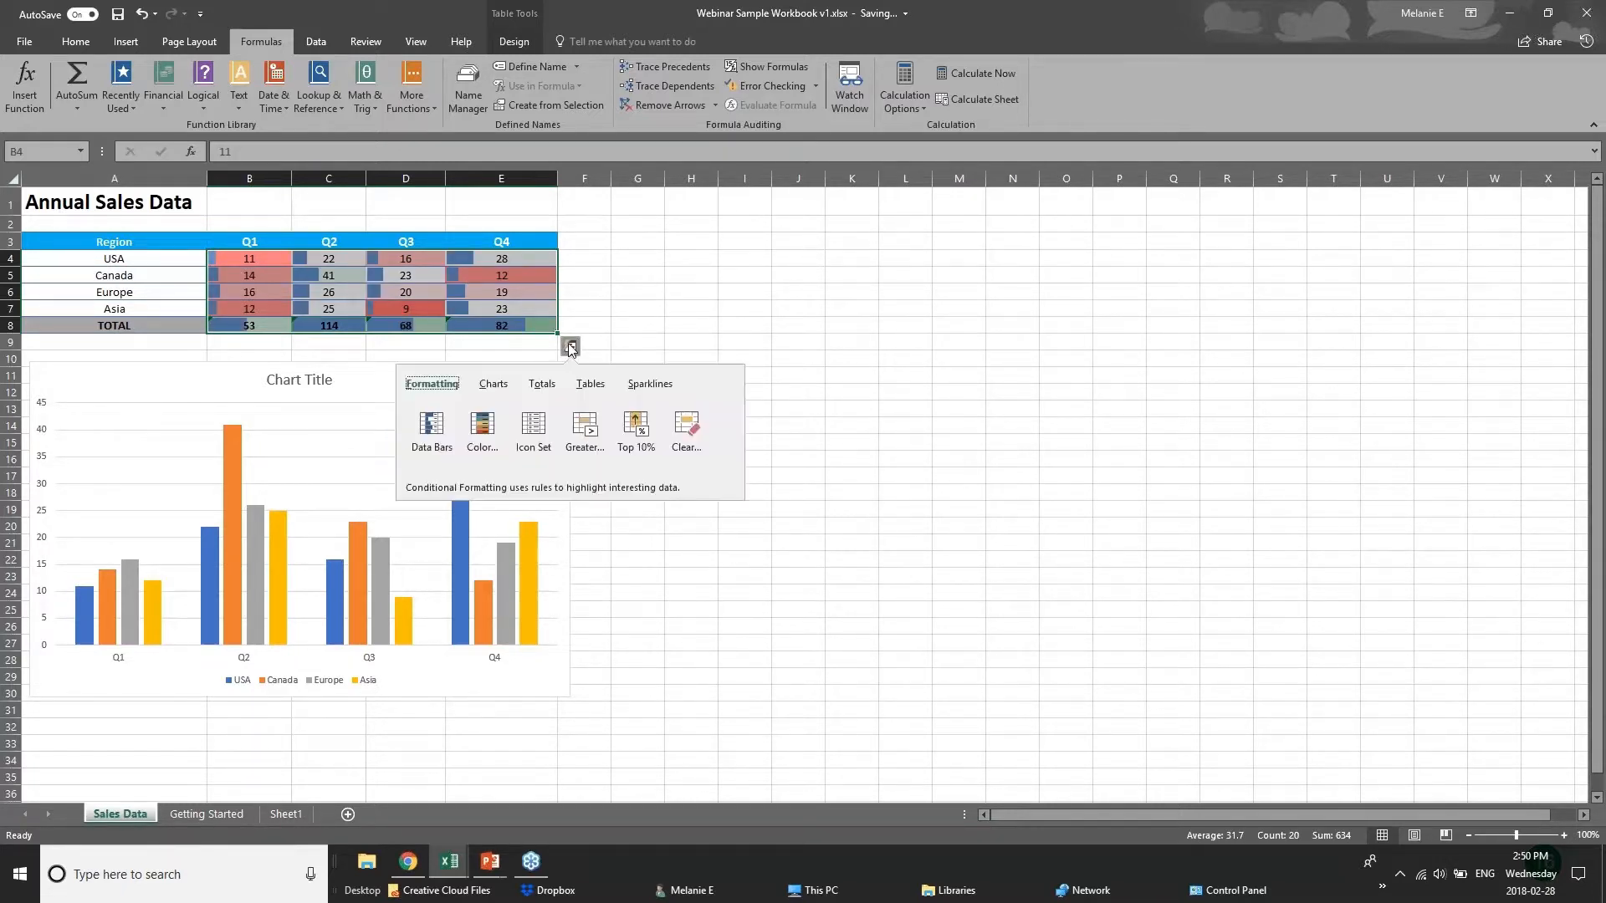
click(585, 443)
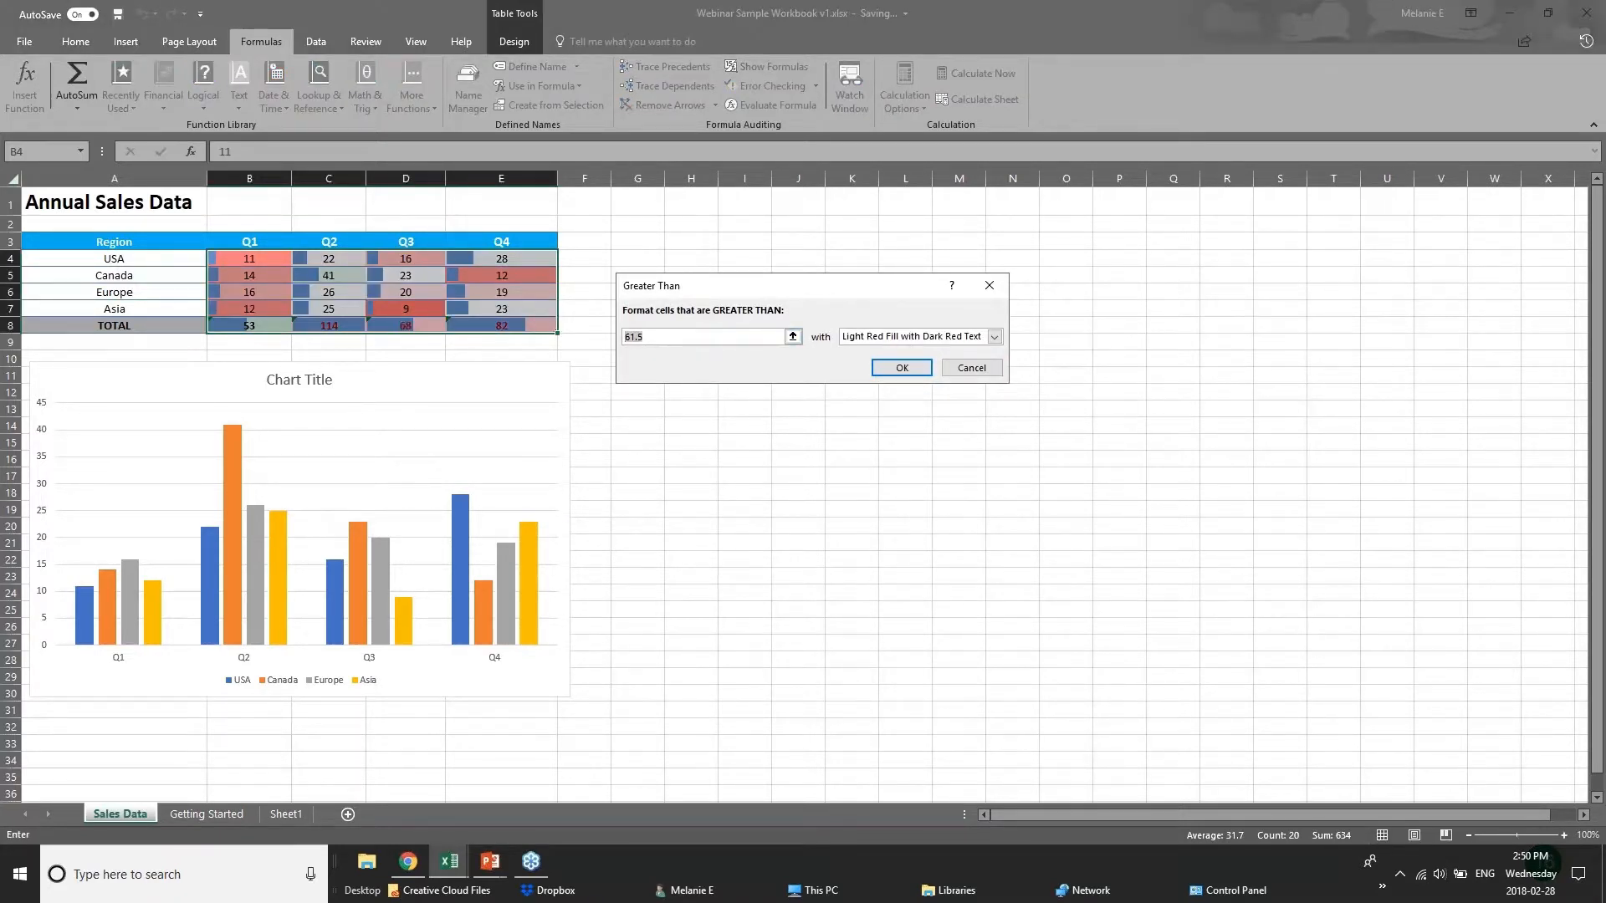
text(20)
key(Return)
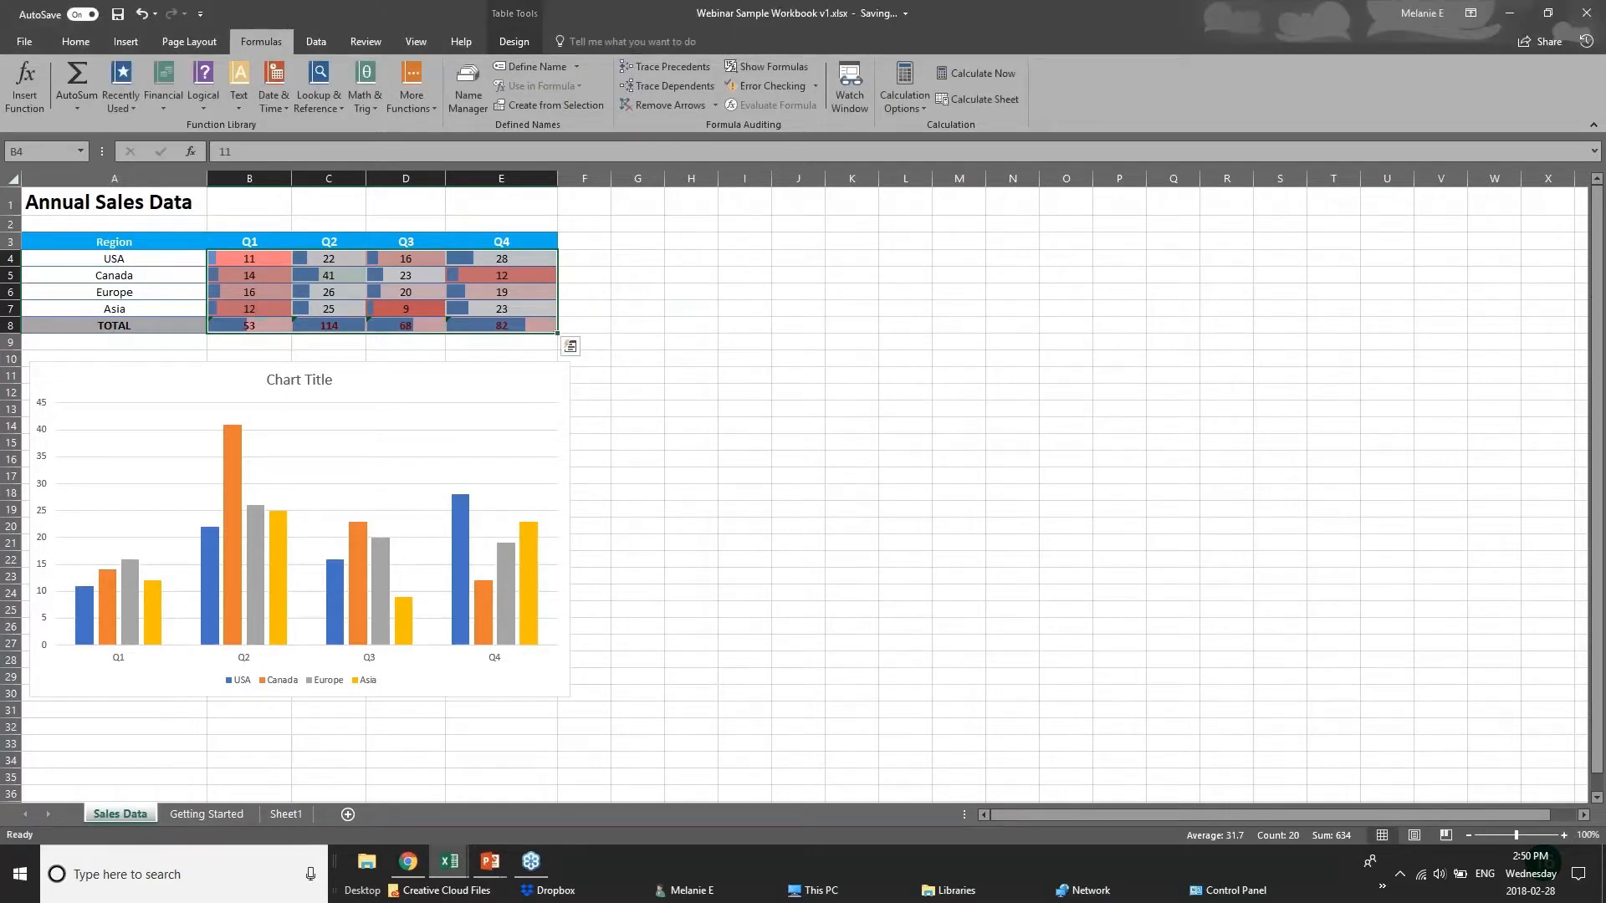
click(507, 379)
click(461, 327)
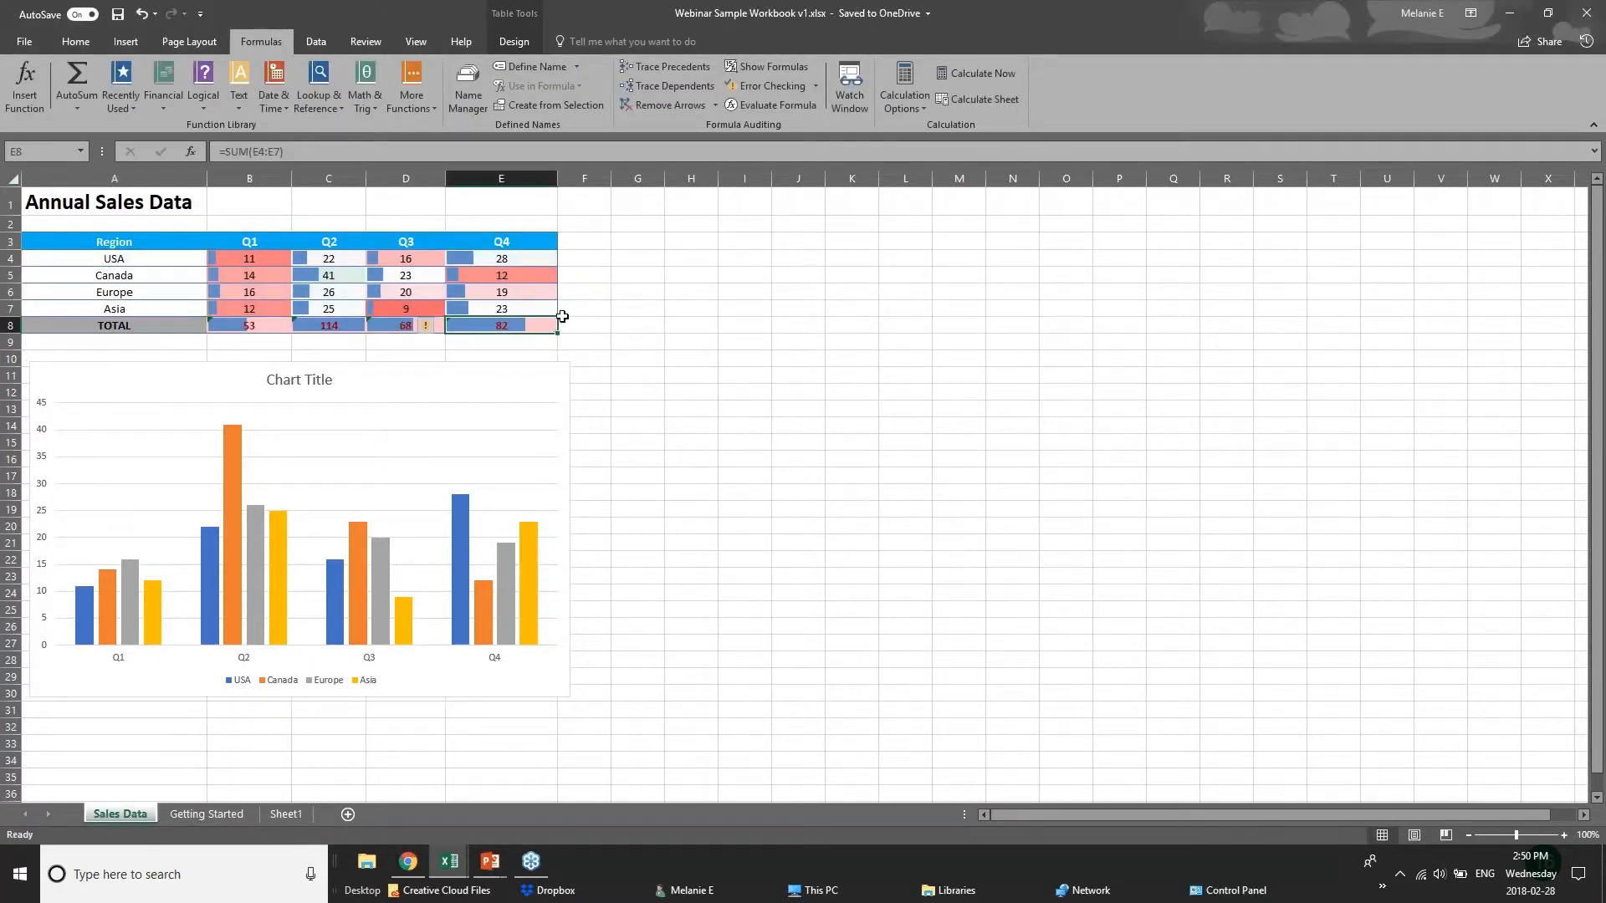
Reselect the Annual Sales Data table, A3:E8, and look through the chart types that Quick Analysis suggests.
drag(83, 240, 506, 326)
click(570, 346)
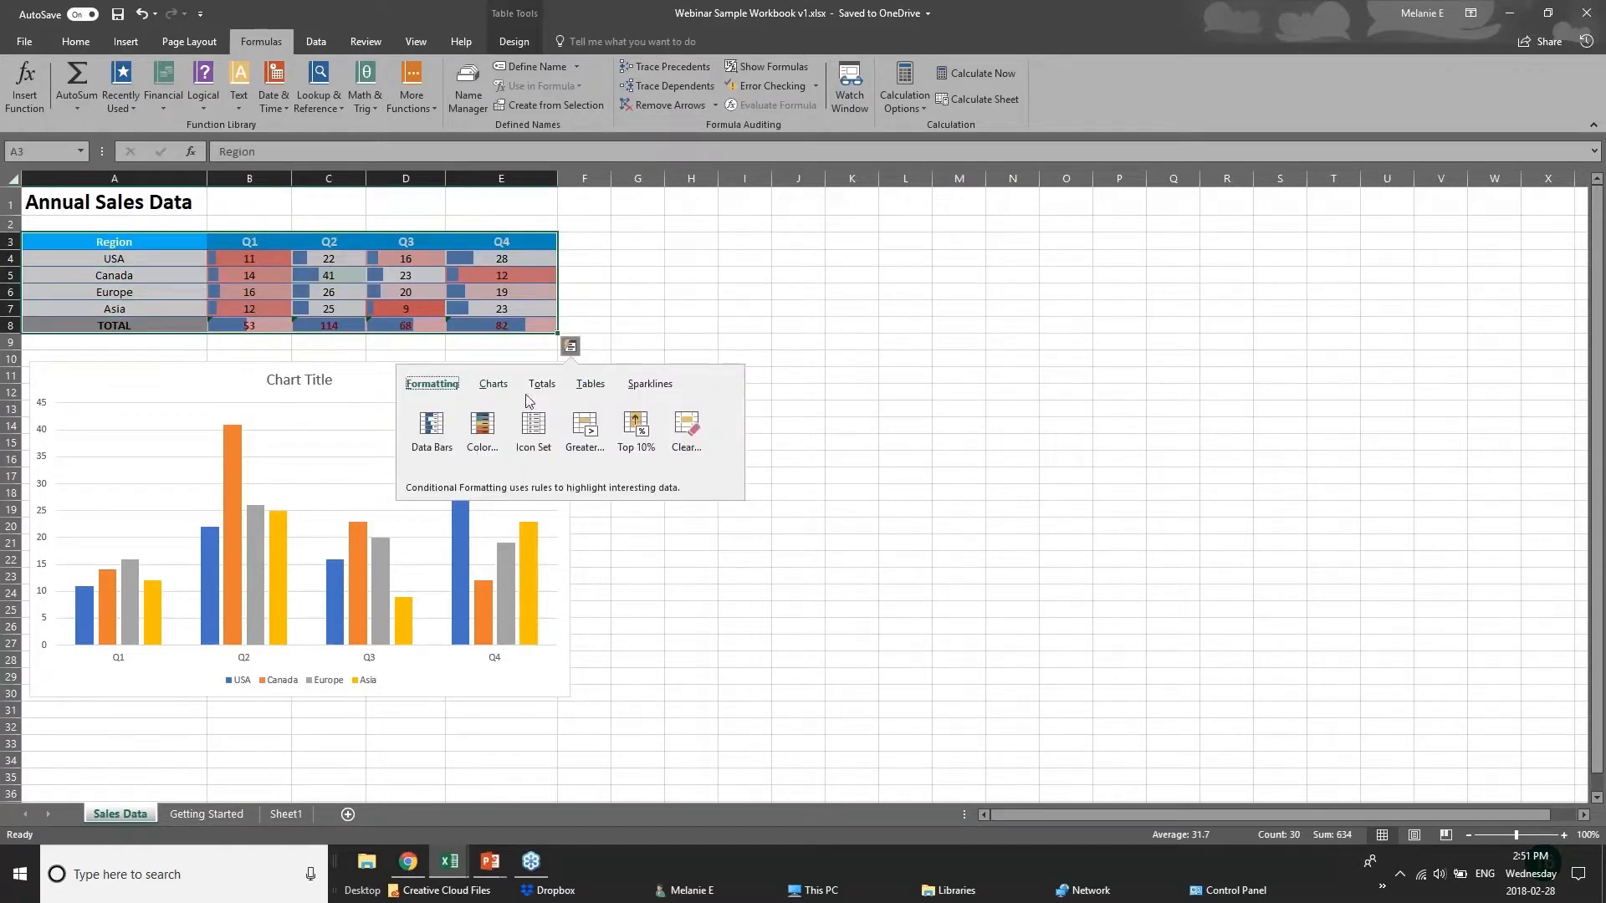
click(493, 383)
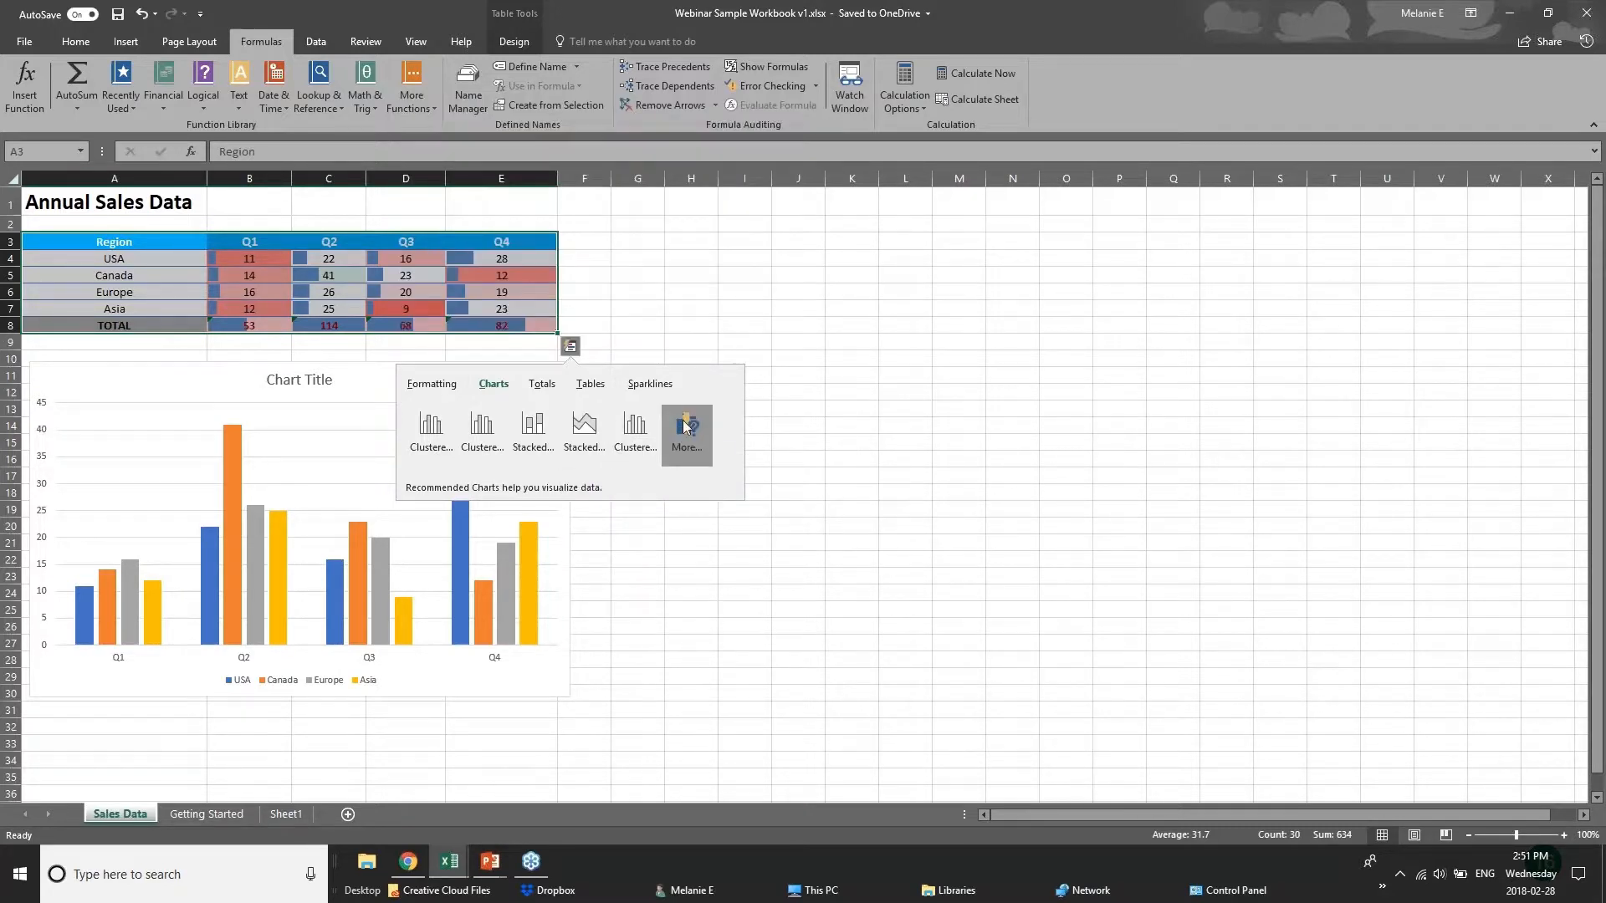
click(380, 241)
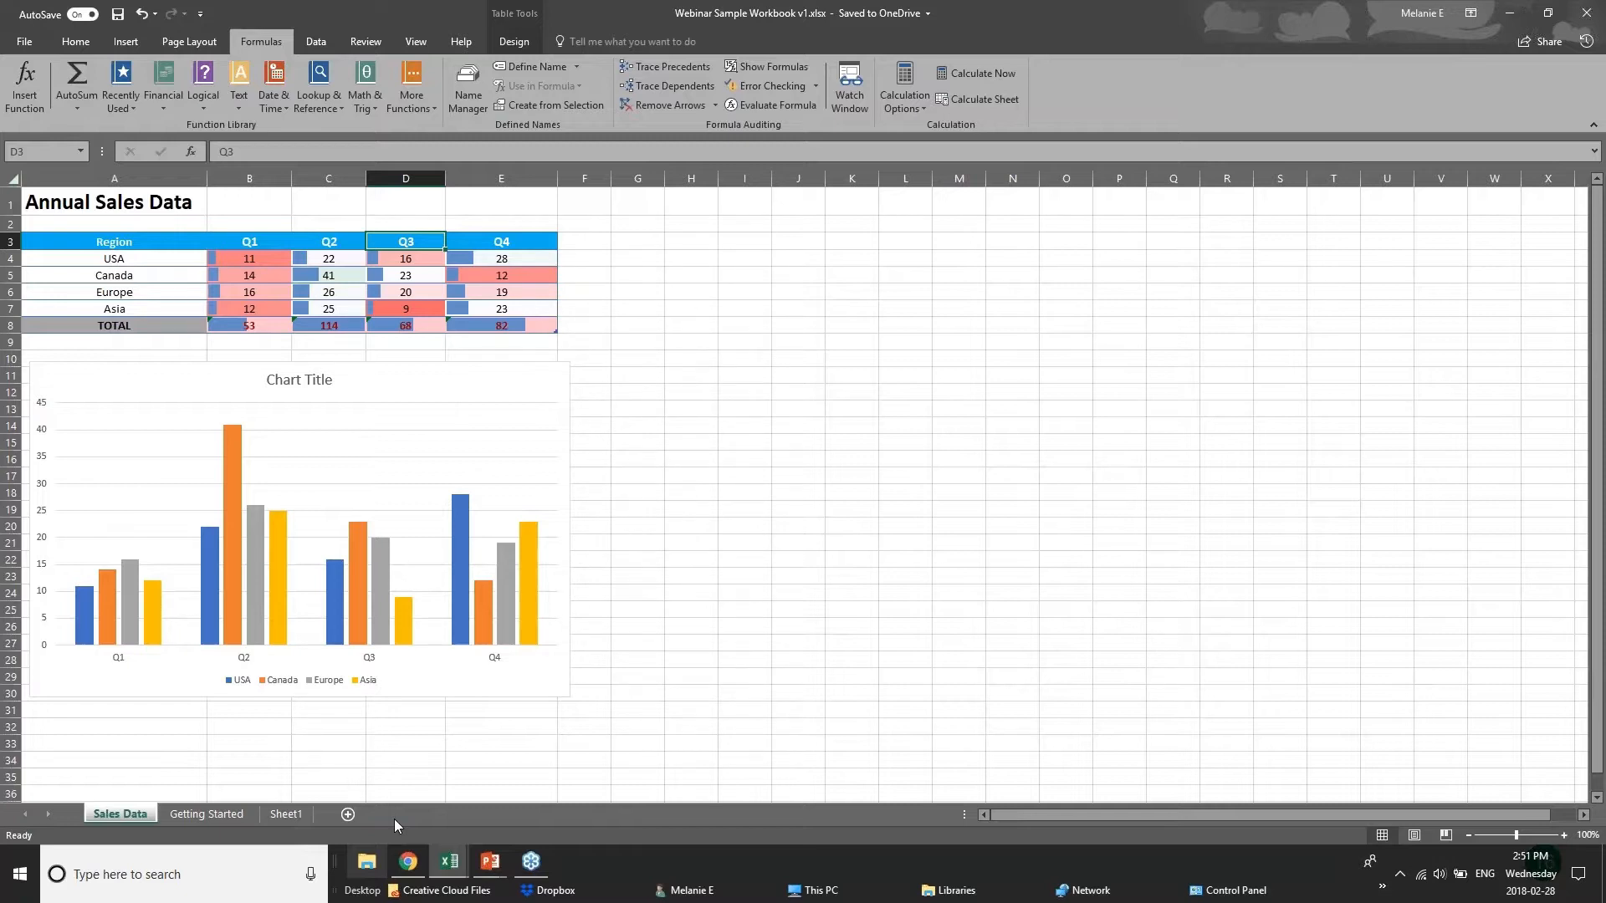
drag(117, 243, 406, 326)
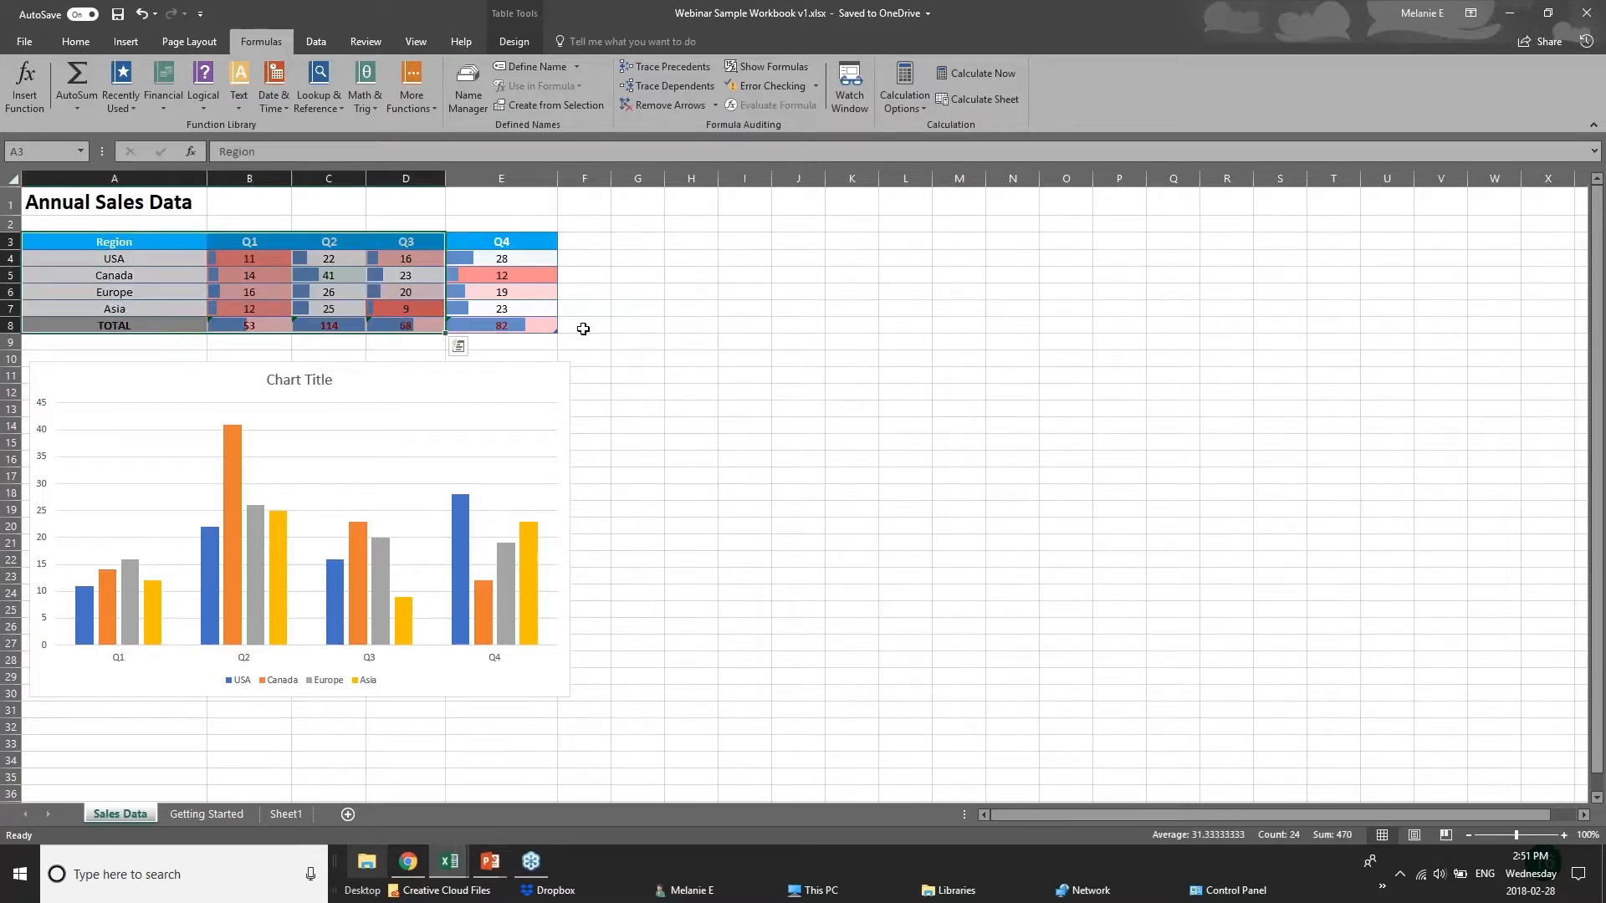
click(583, 328)
Show the New Charts slide in the PowerPoint slideshow, and switch to the 01 - Examples workbook in Excel.
click(495, 867)
click(583, 786)
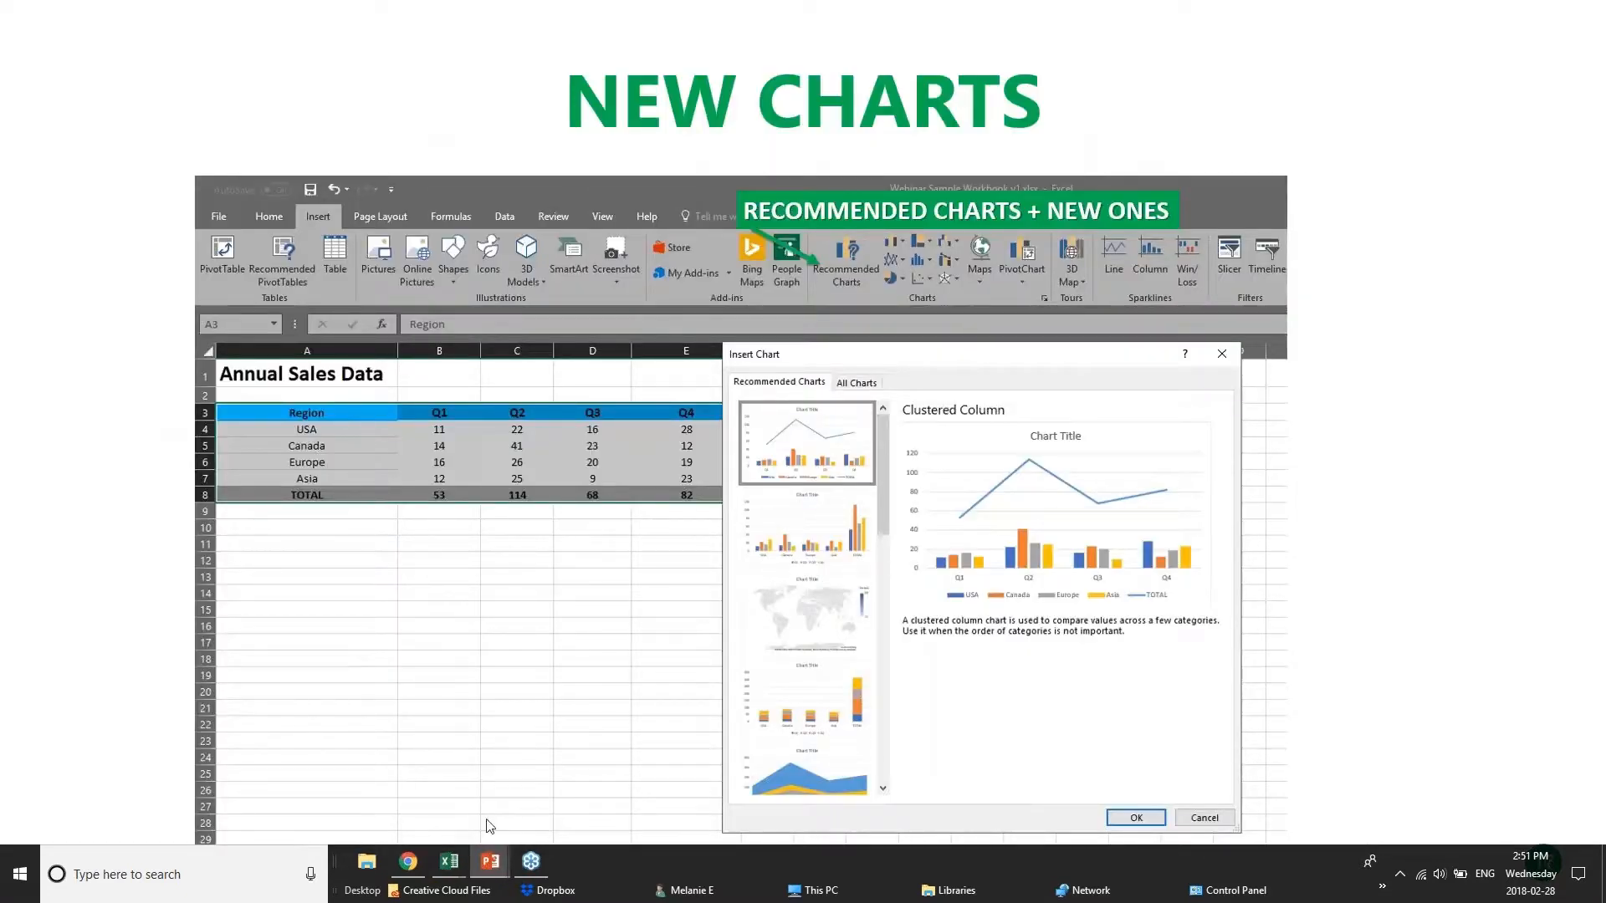
mouse_move(450, 863)
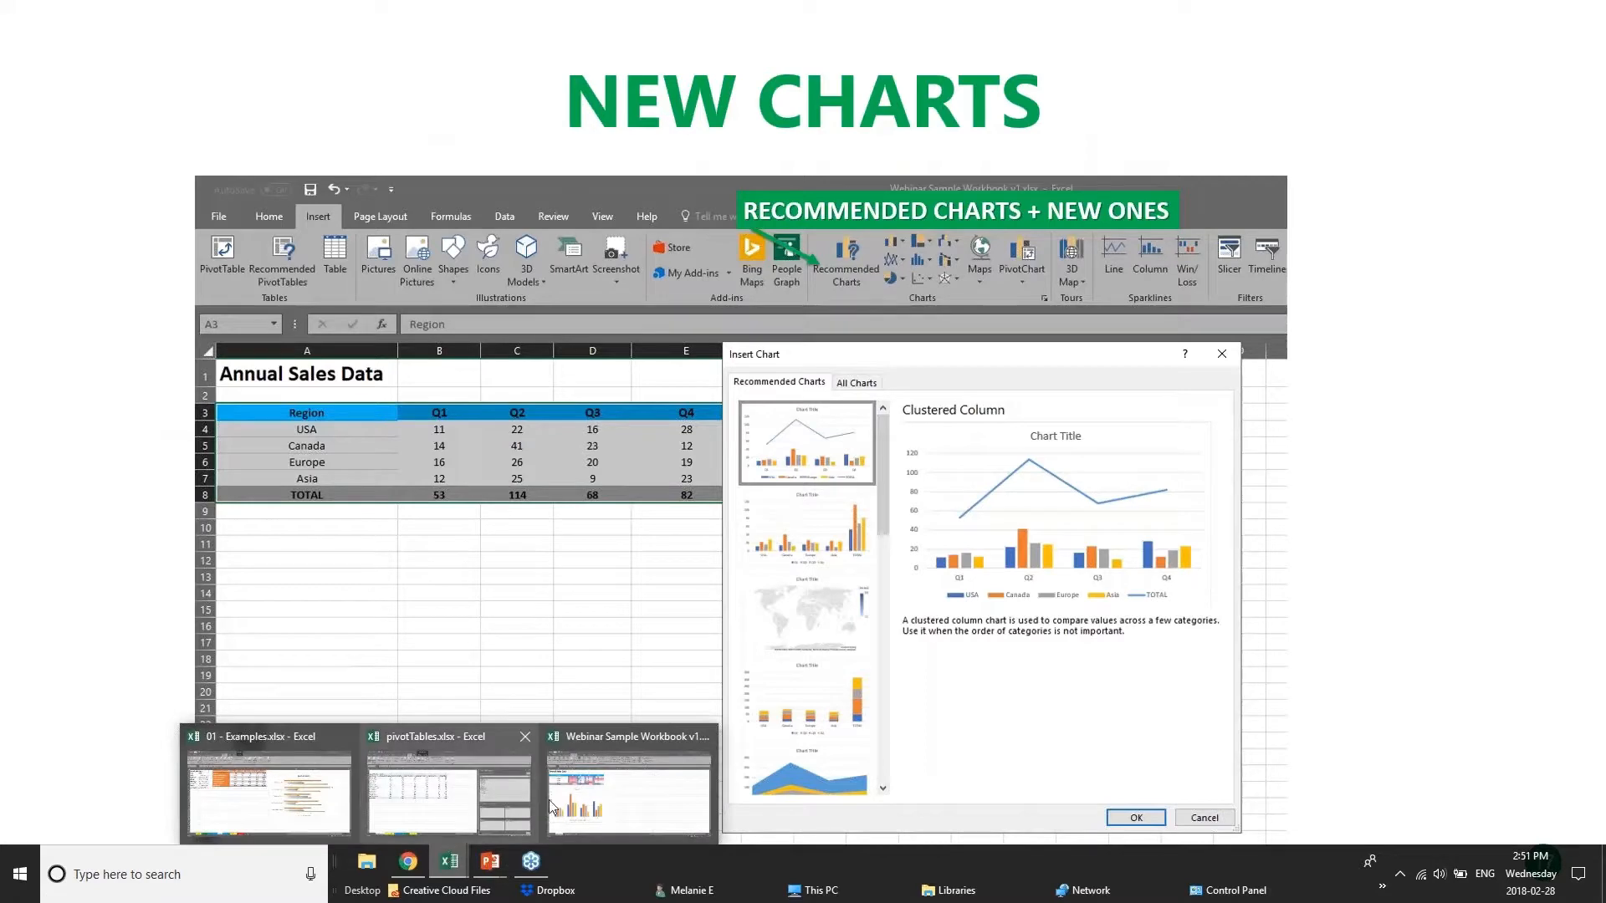
click(490, 799)
click(267, 790)
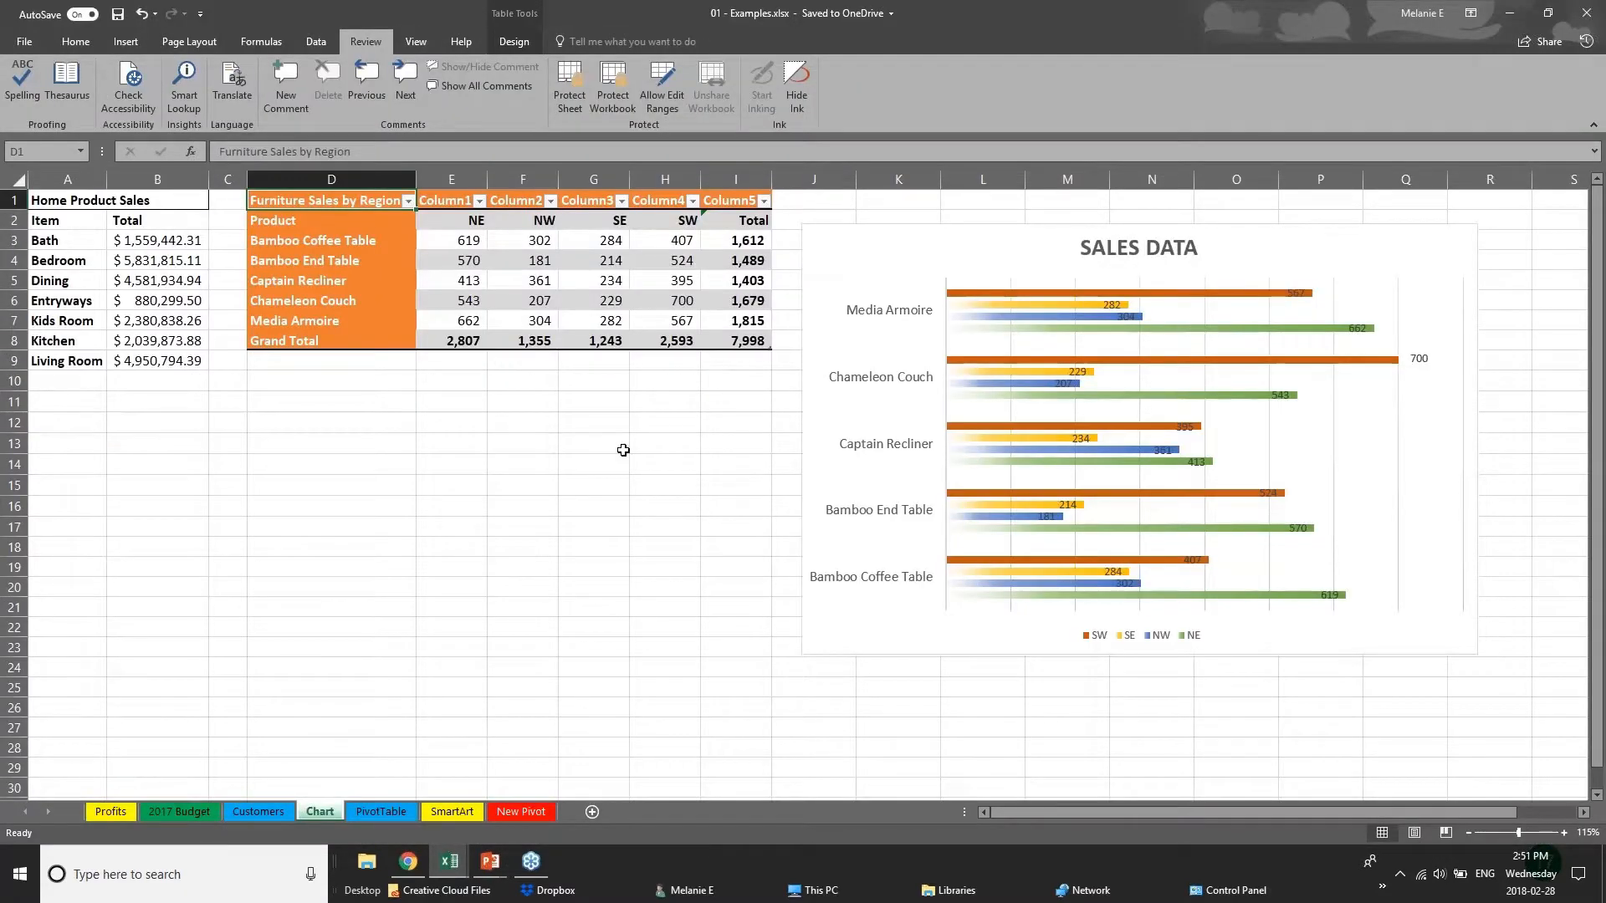
drag(637, 444, 640, 430)
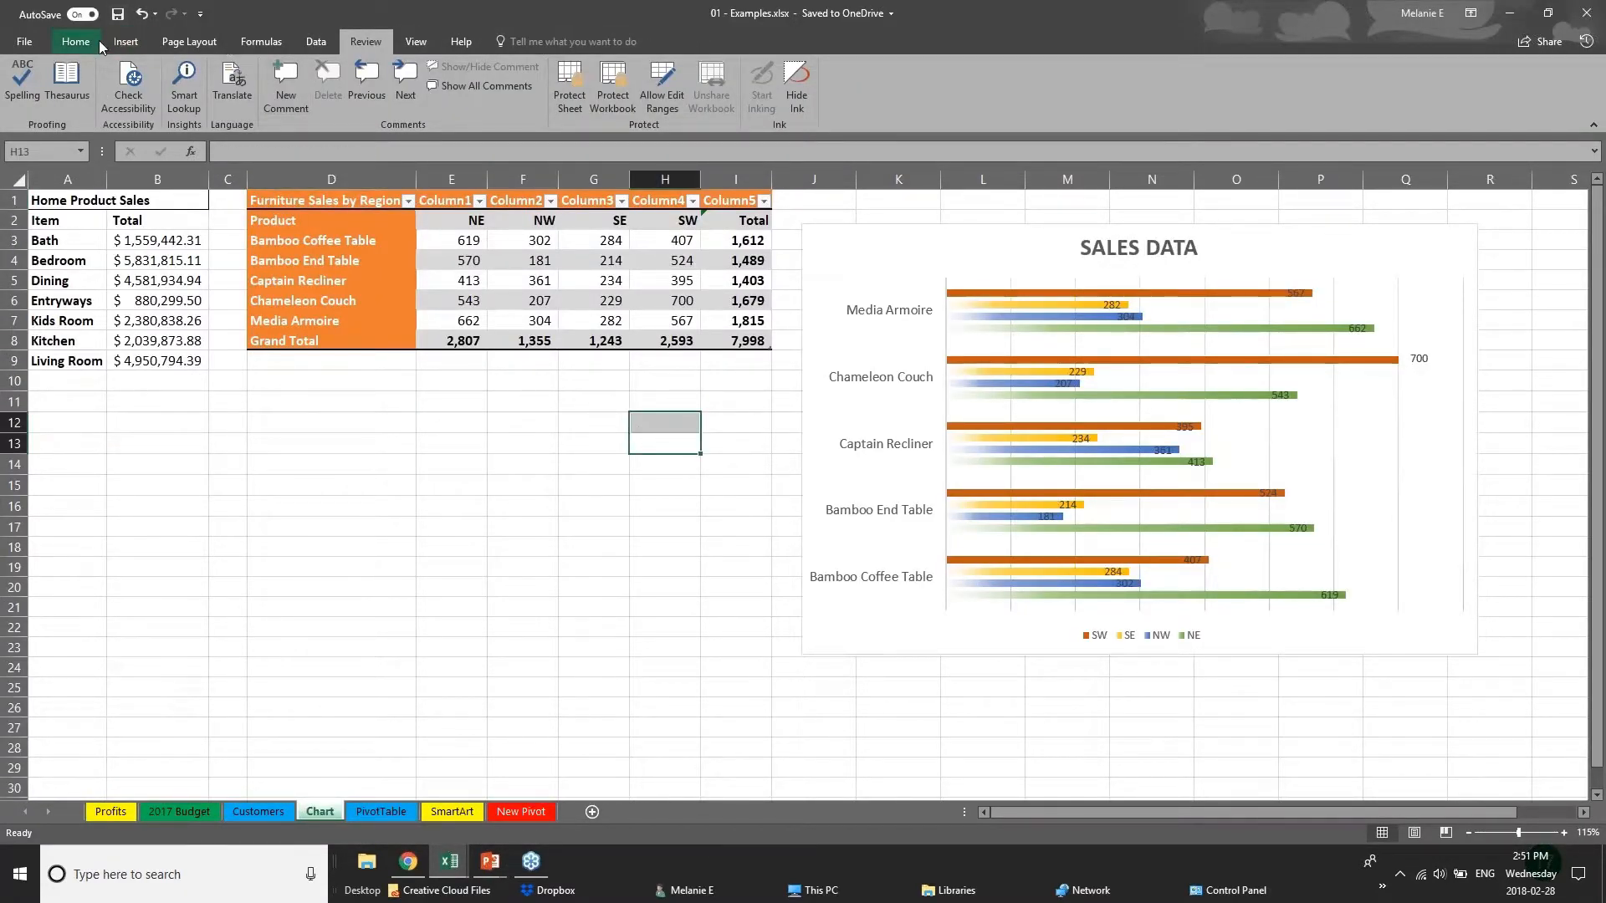
Preview a treemap chart of the Home Product Sales data without inserting it.
click(126, 42)
click(125, 265)
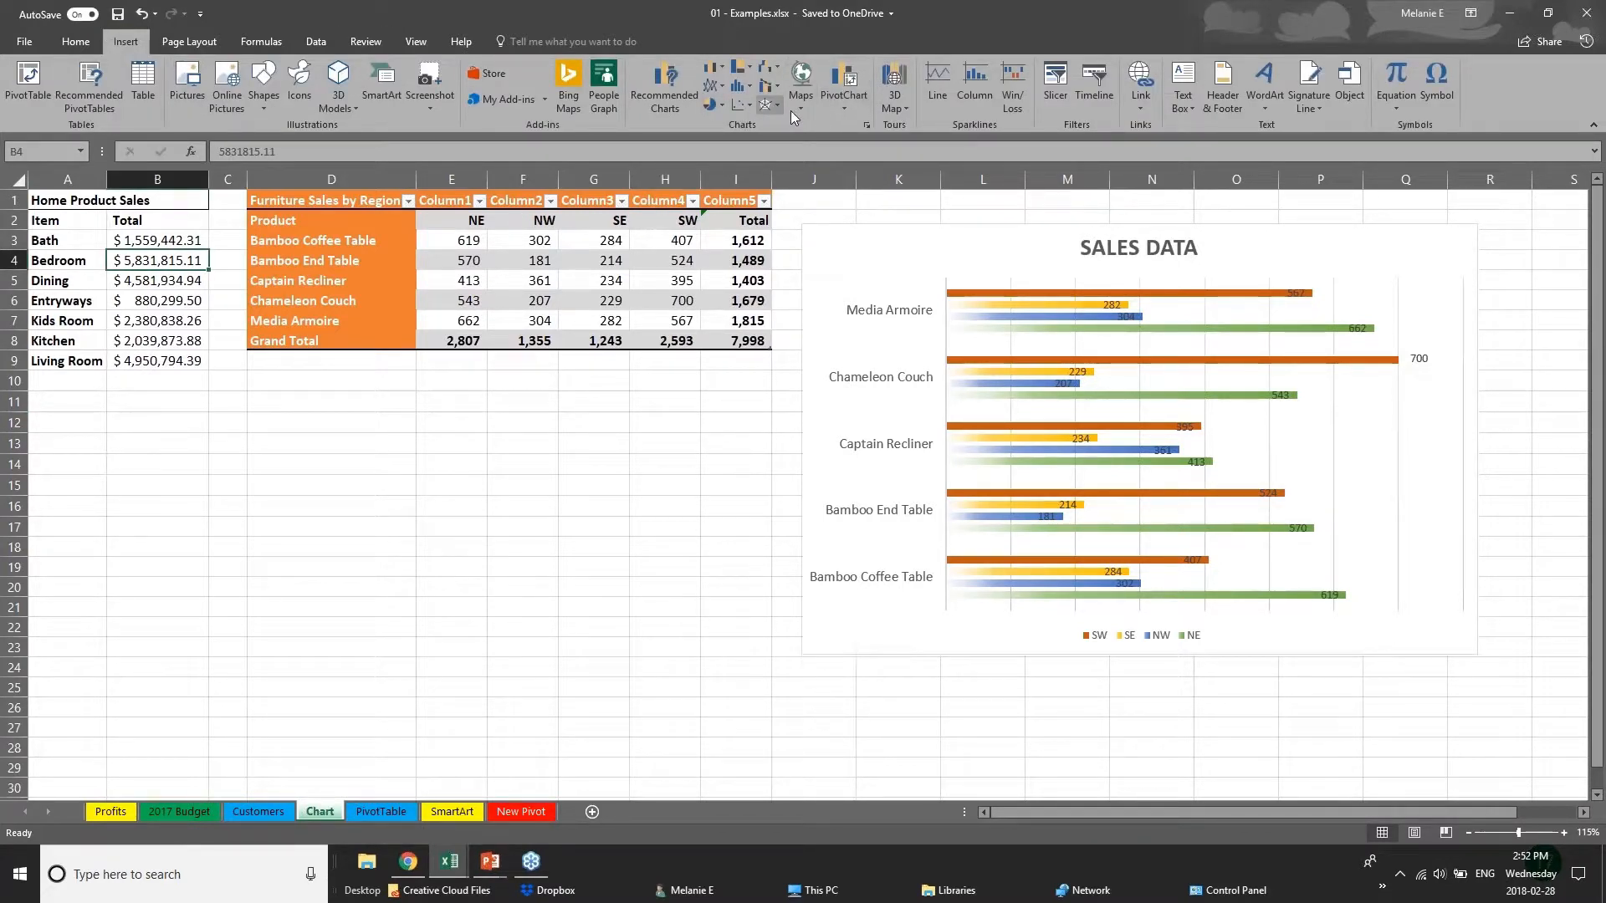
click(740, 67)
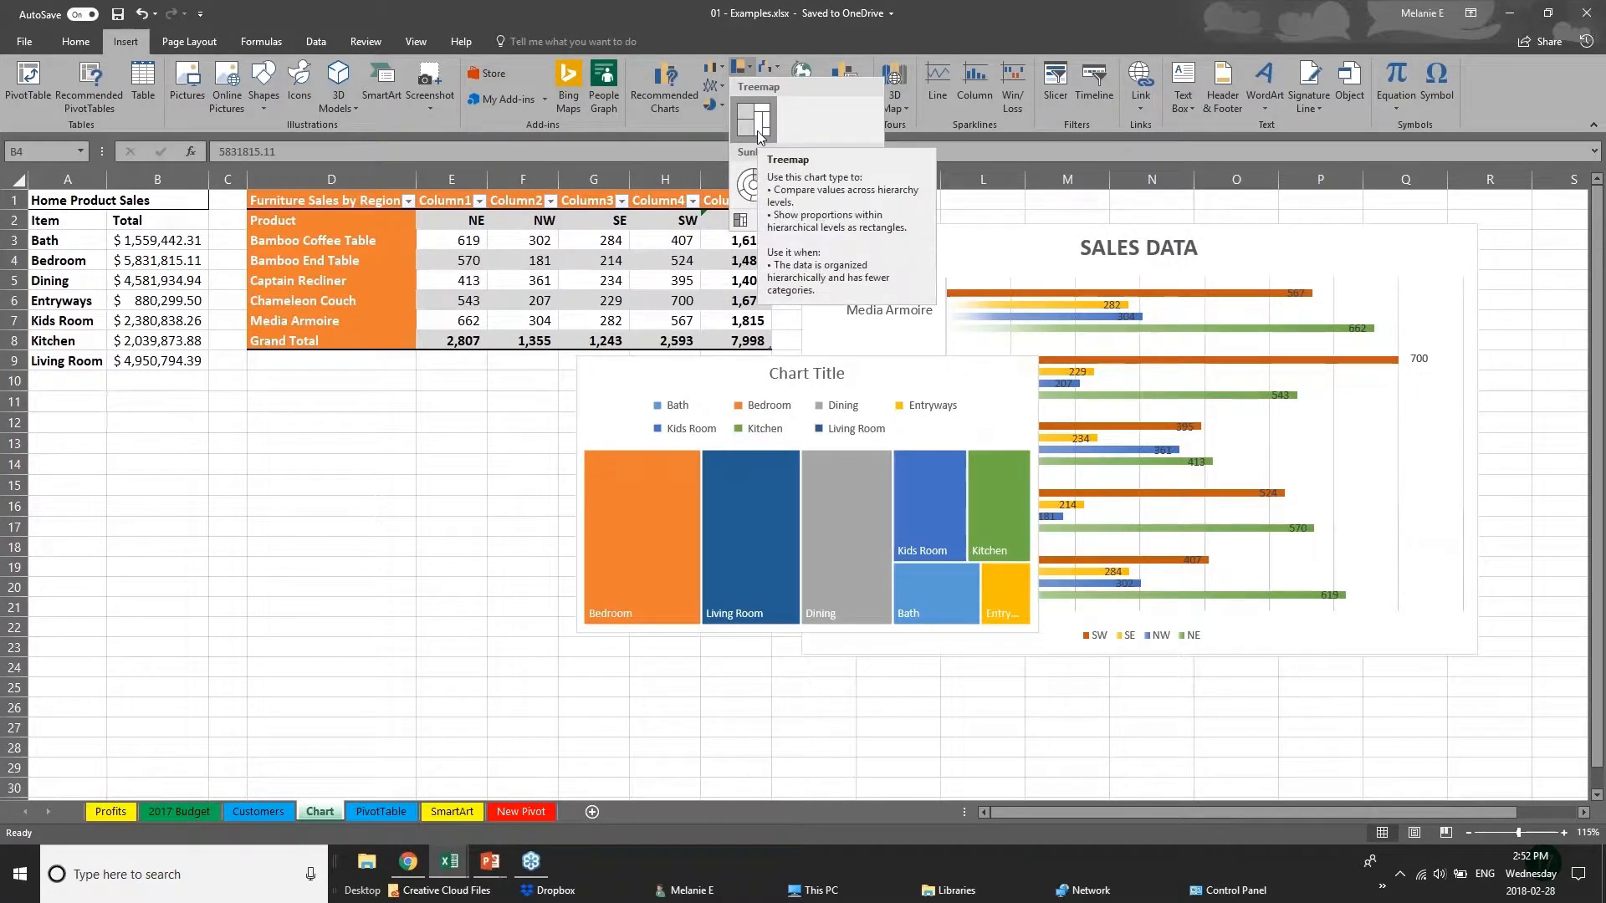
click(357, 201)
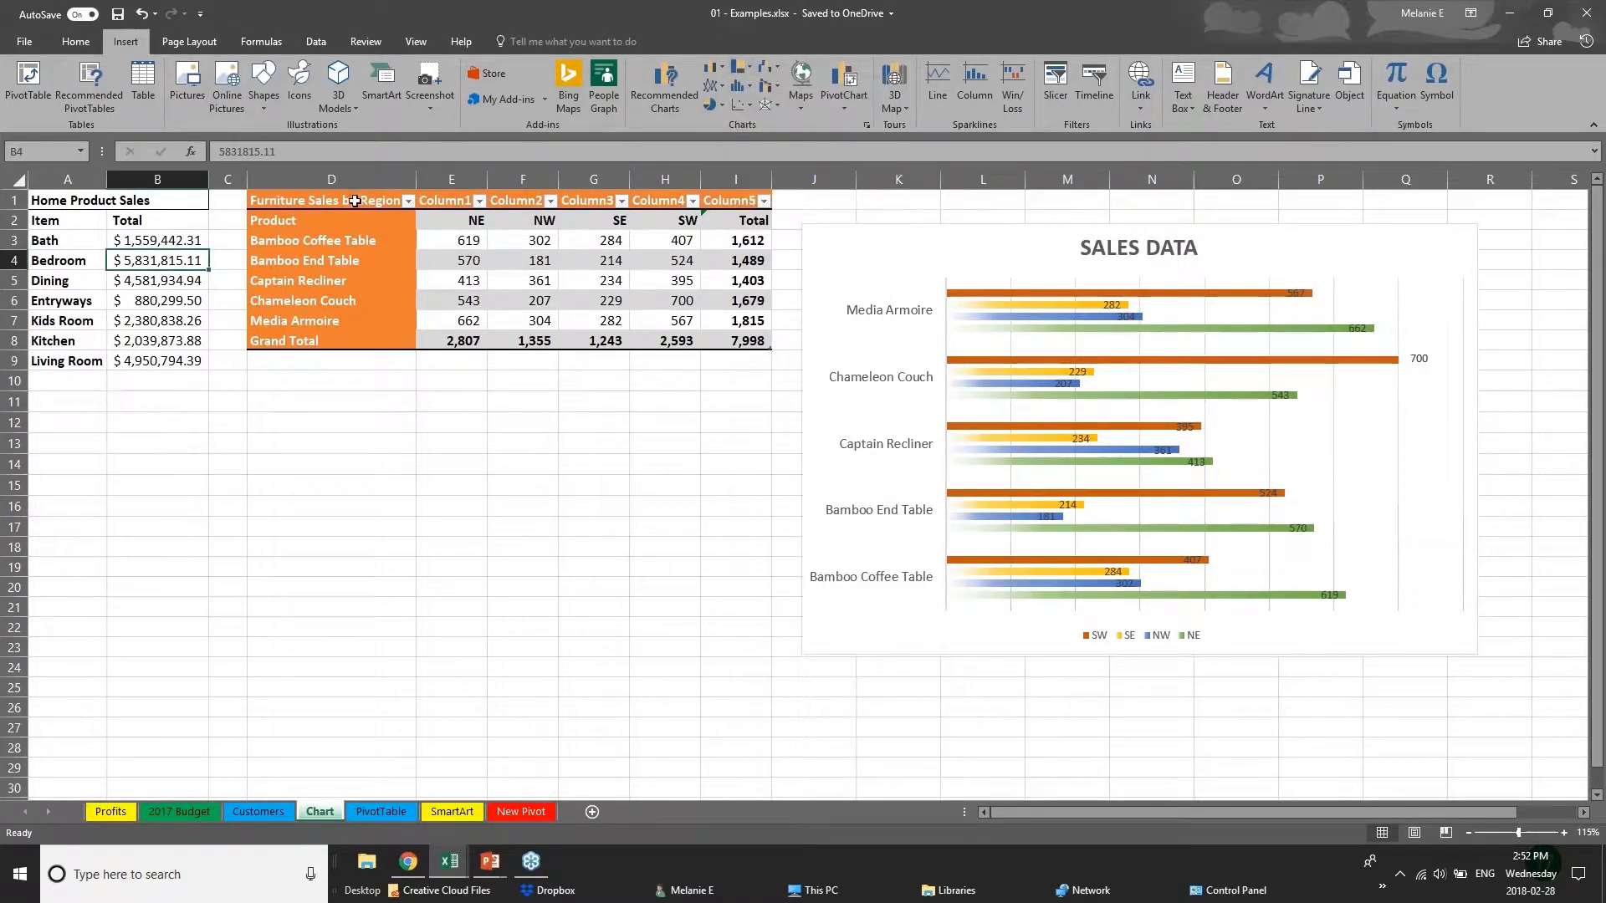
Insert a treemap chart of the furniture sales figures in E3:I8 and place it below the Furniture Sales by Region table.
drag(357, 202, 750, 343)
double_click(464, 271)
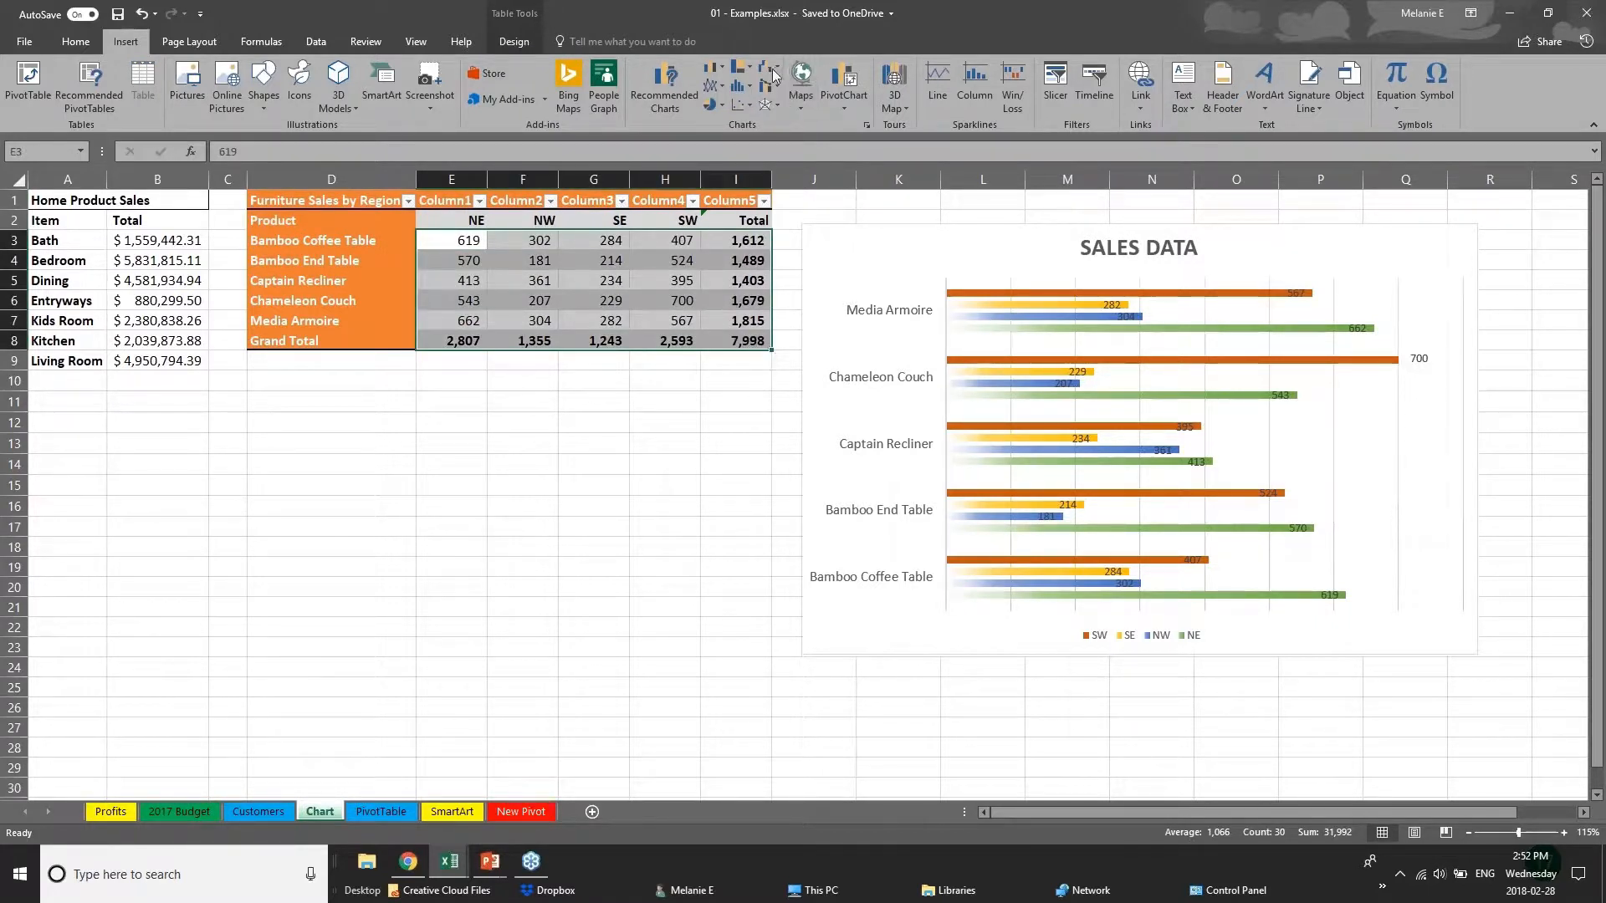
click(740, 67)
click(768, 128)
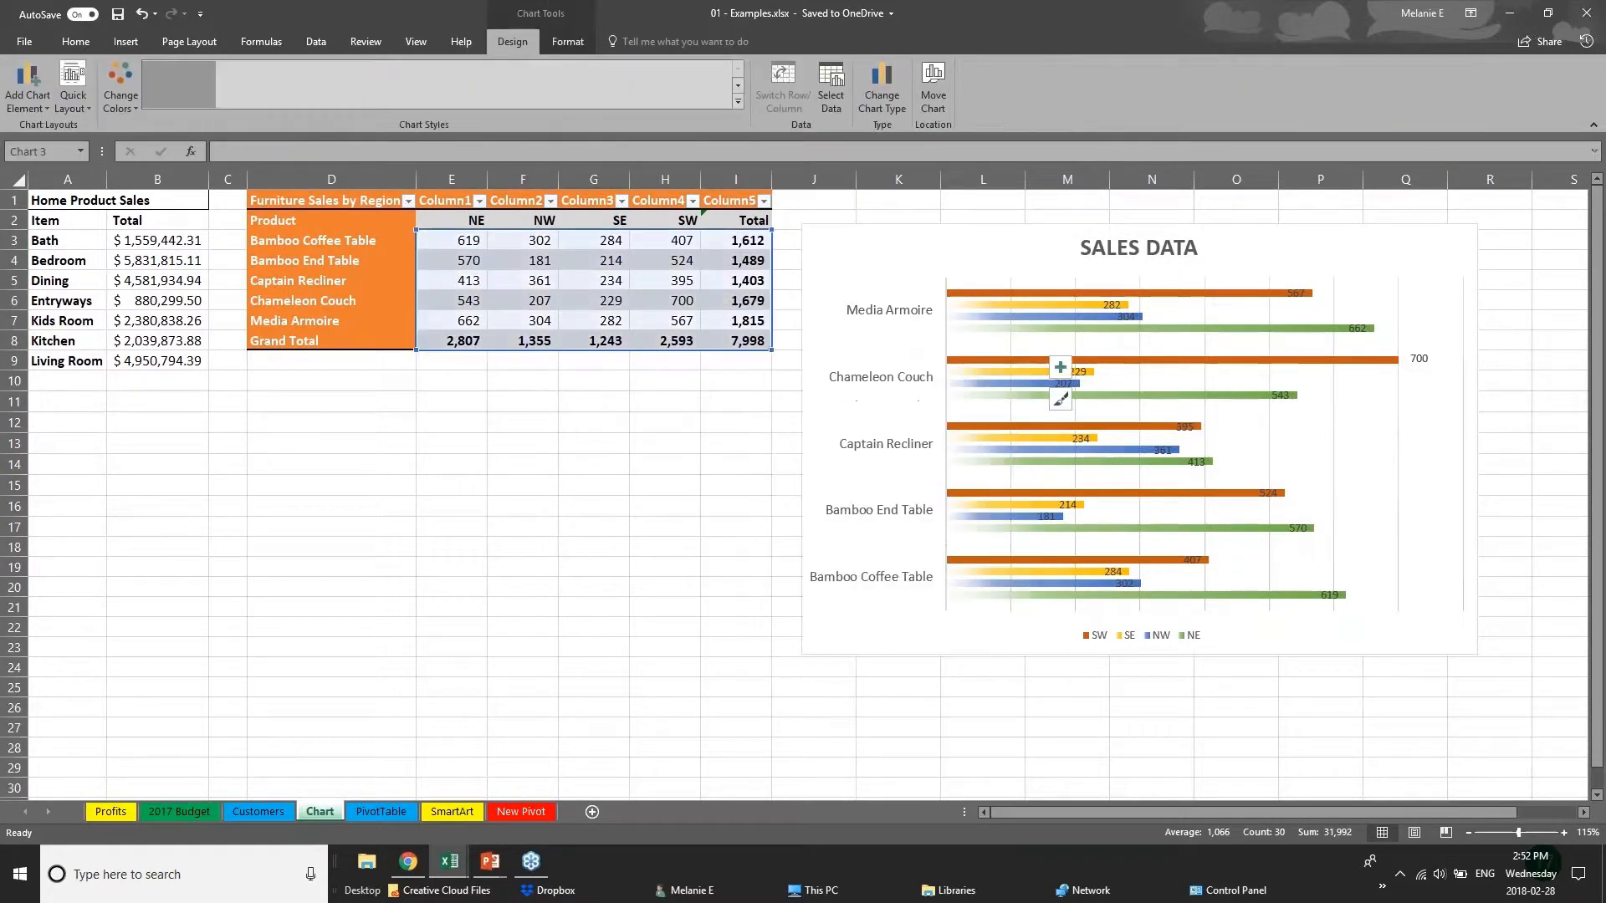
click(796, 646)
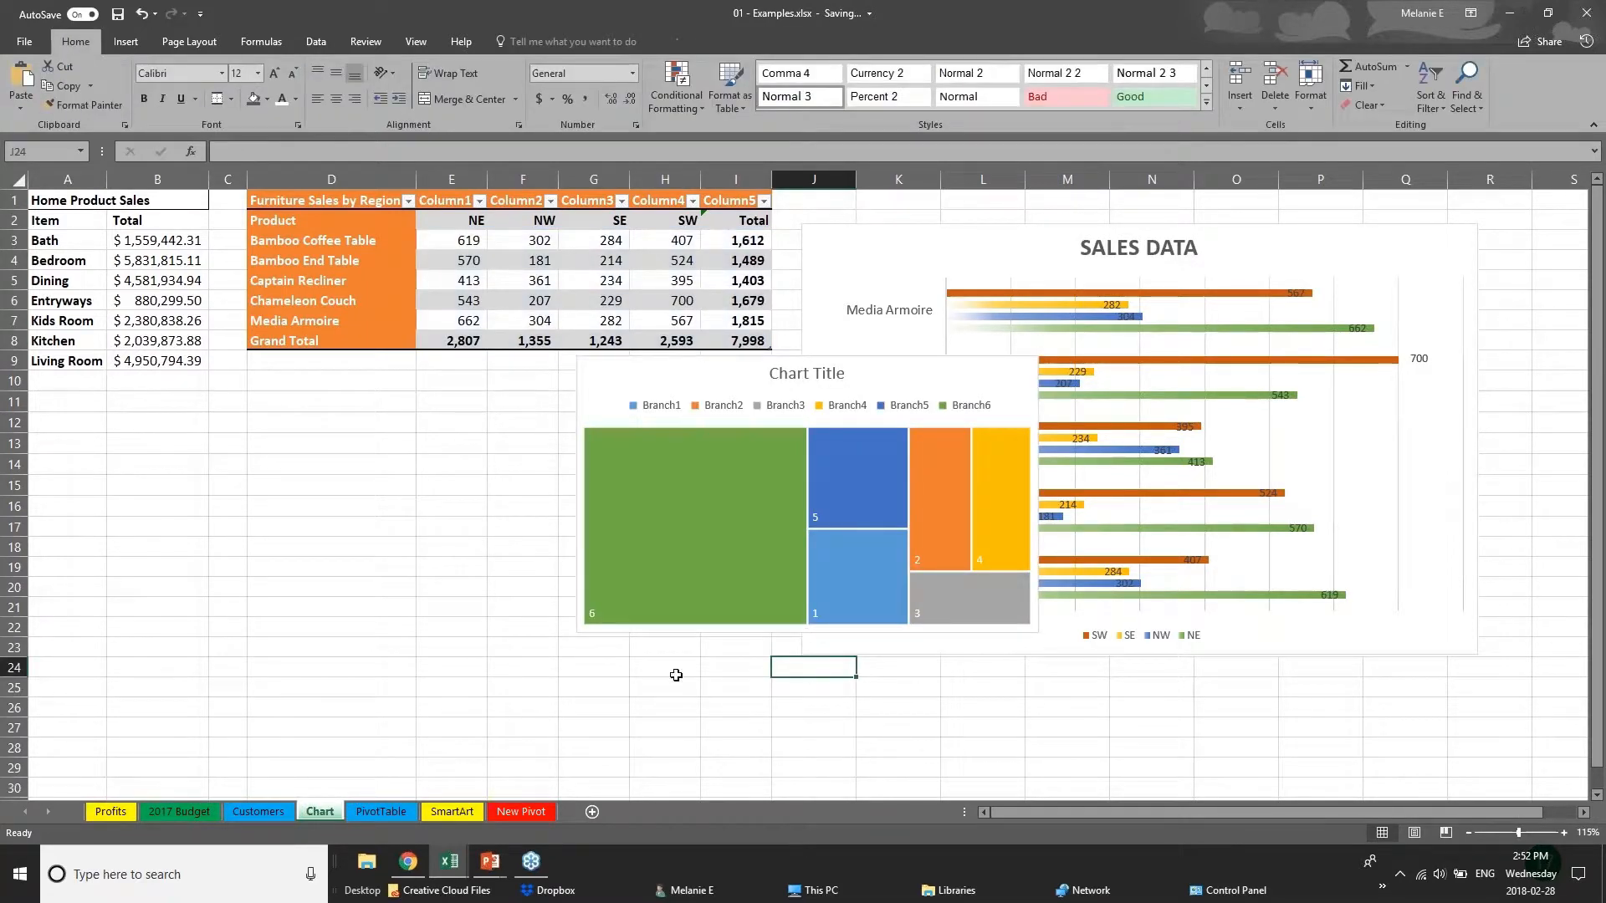
click(766, 452)
drag(740, 372, 423, 415)
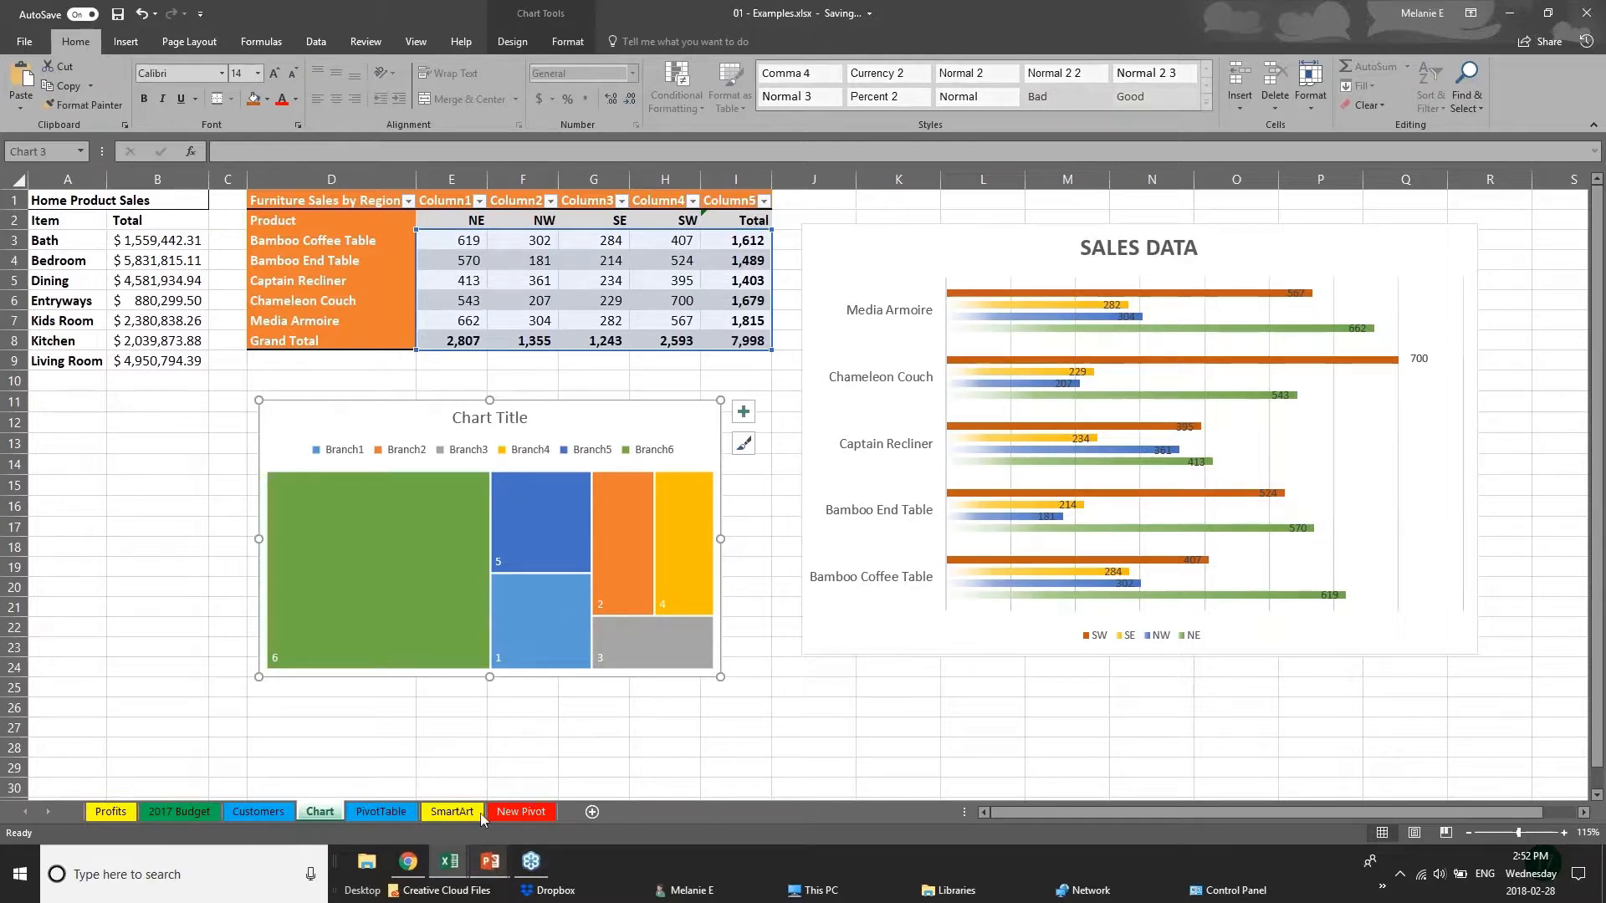
click(159, 567)
click(124, 42)
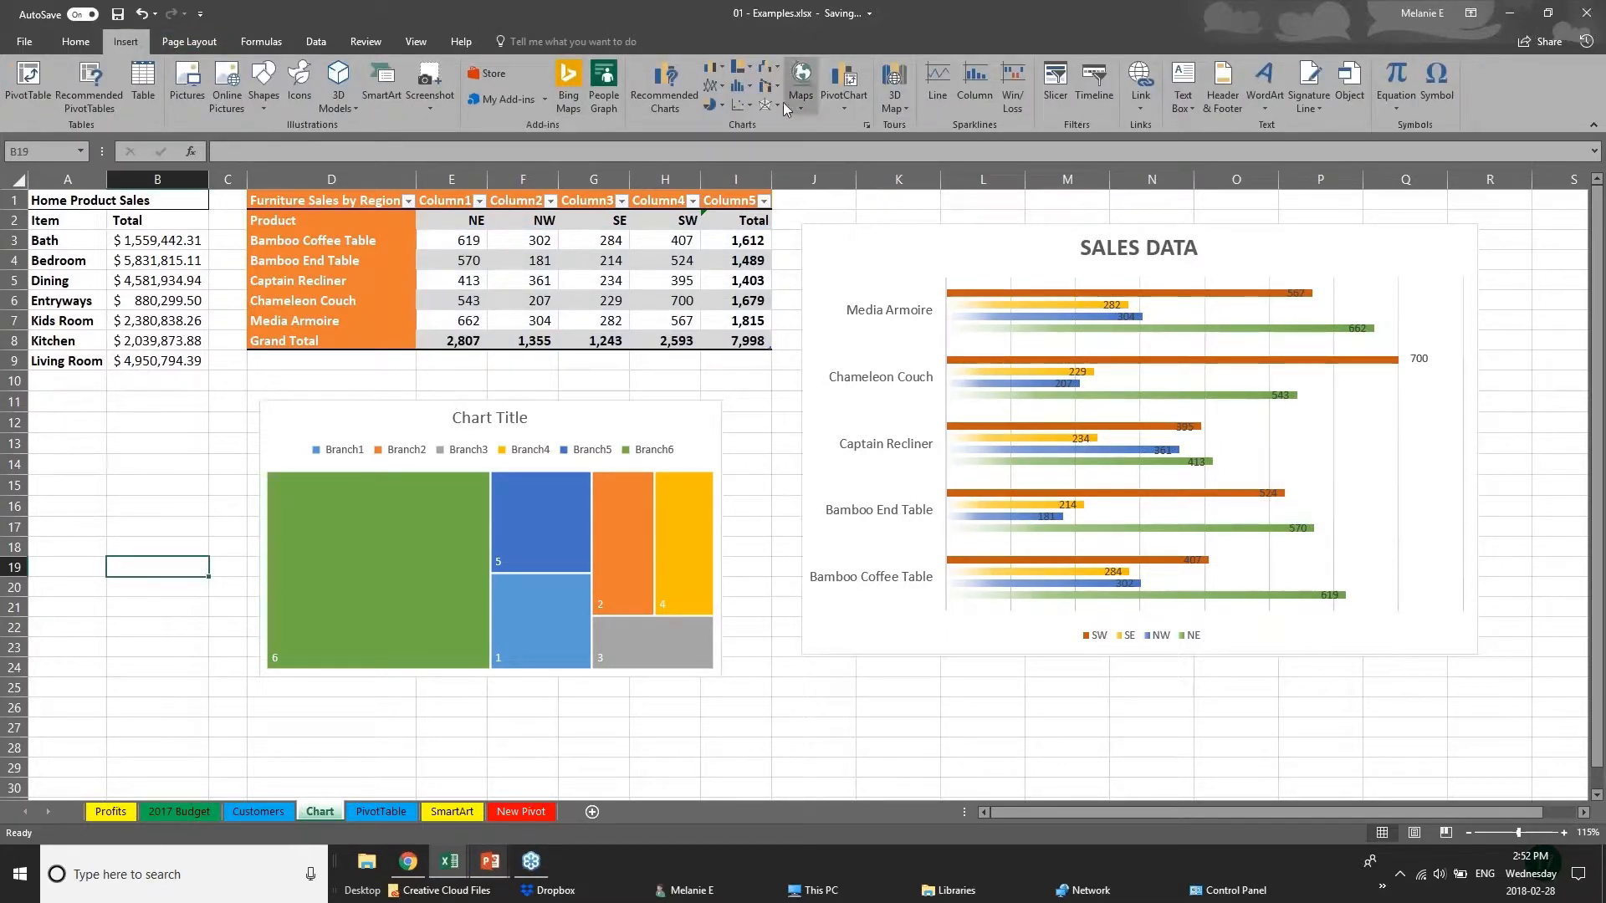
click(674, 94)
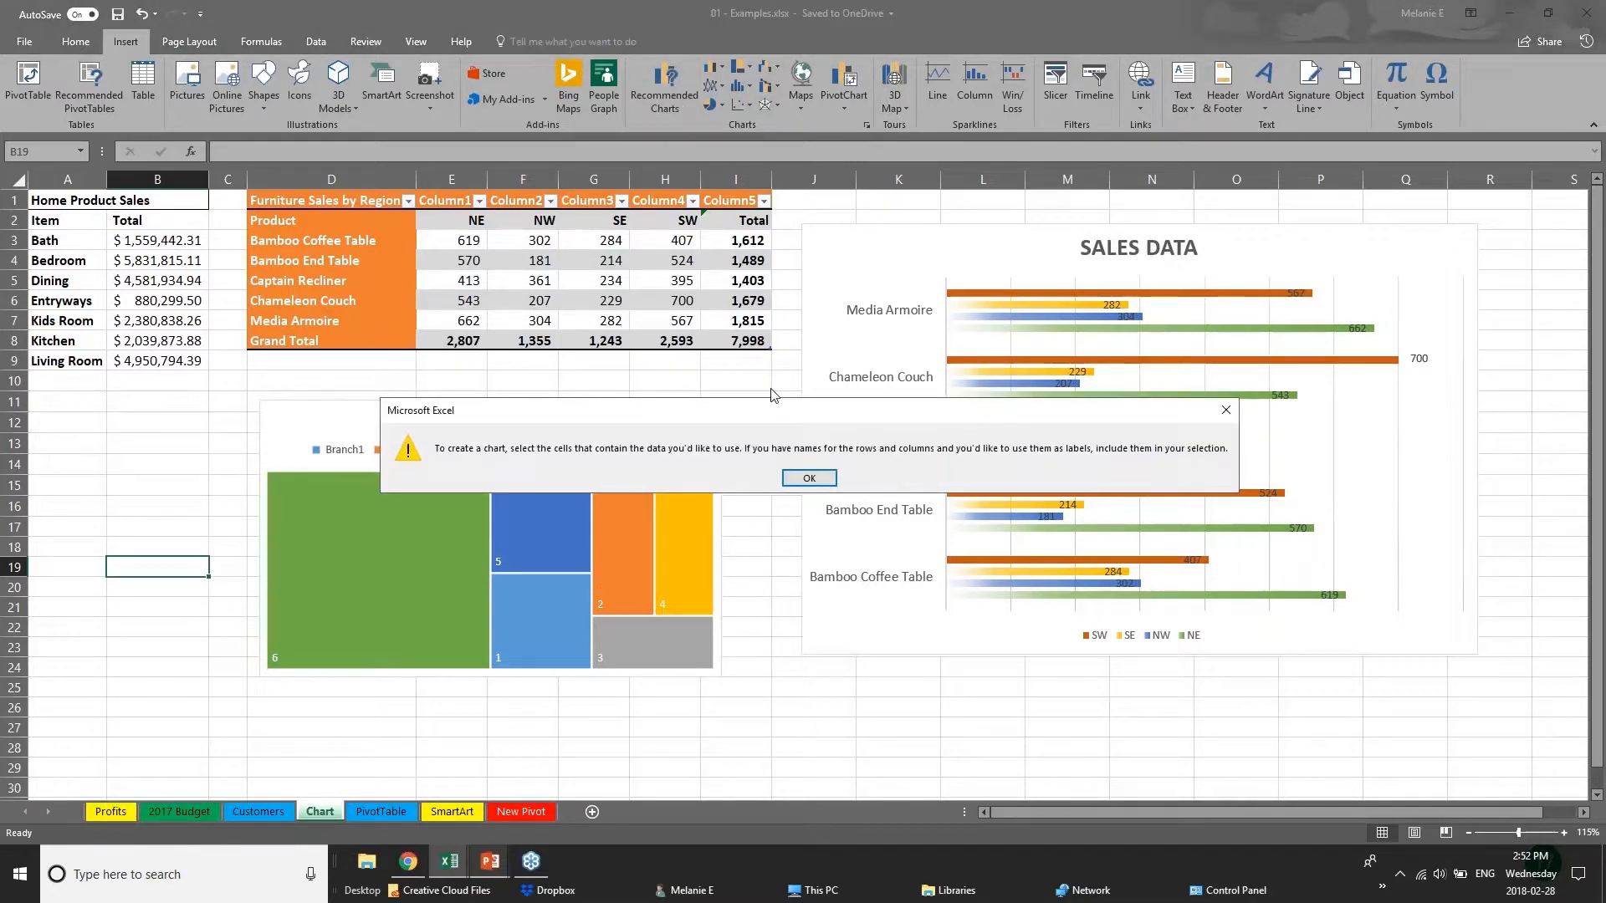
click(813, 479)
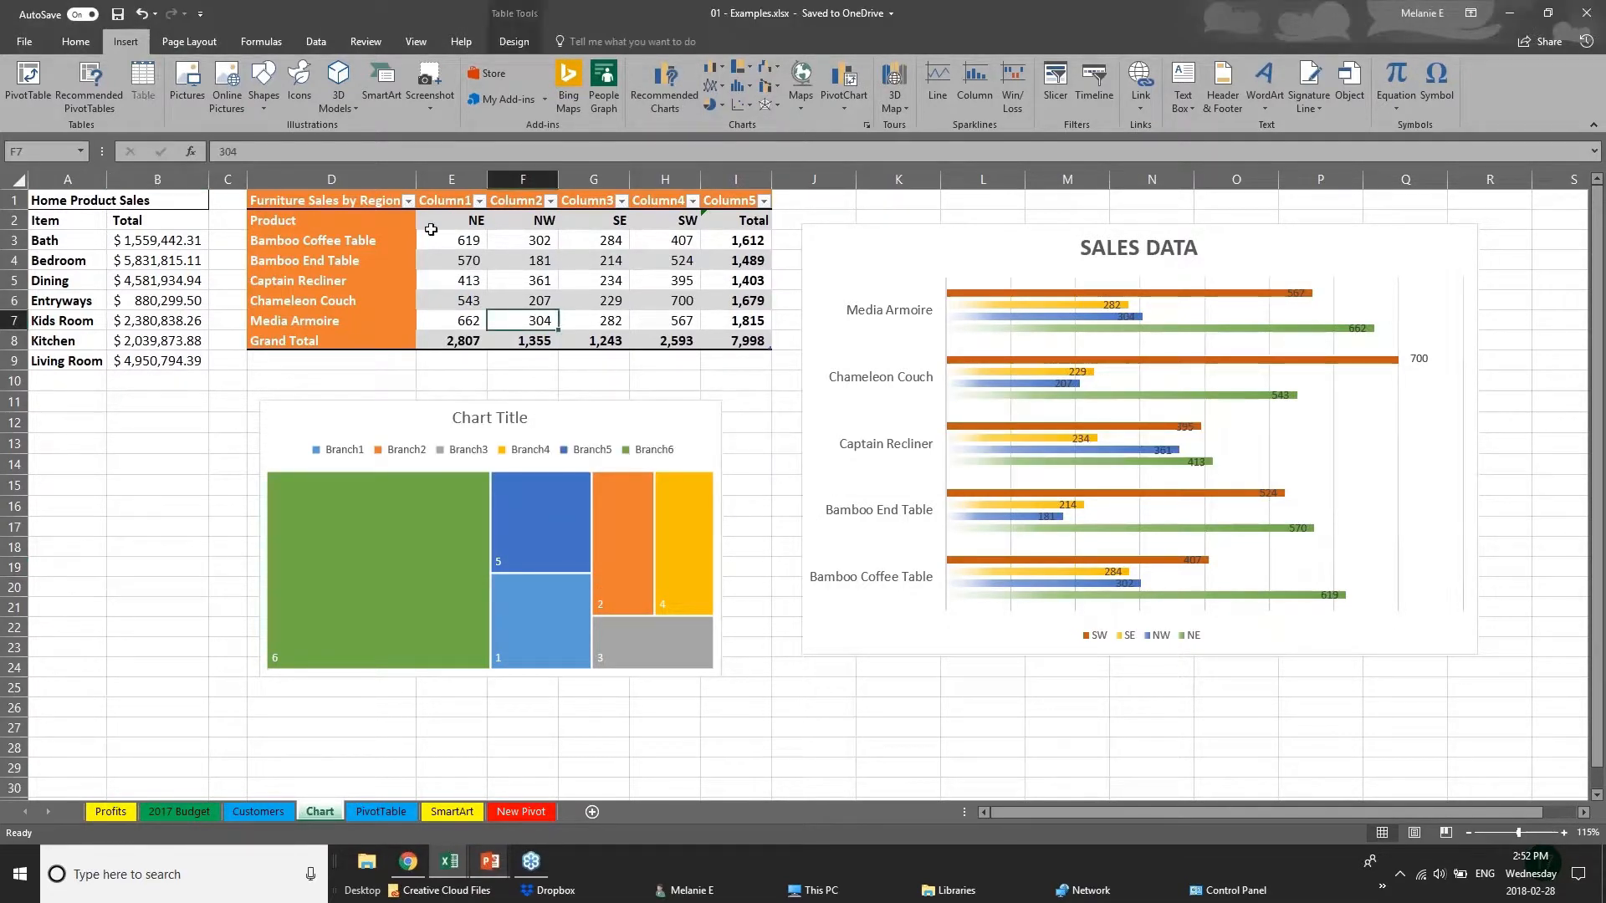
Preview the Waterfall, Treemap, Box & Whisker and Sunburst chart types for the furniture sales figures in E3:I8.
drag(454, 242, 784, 344)
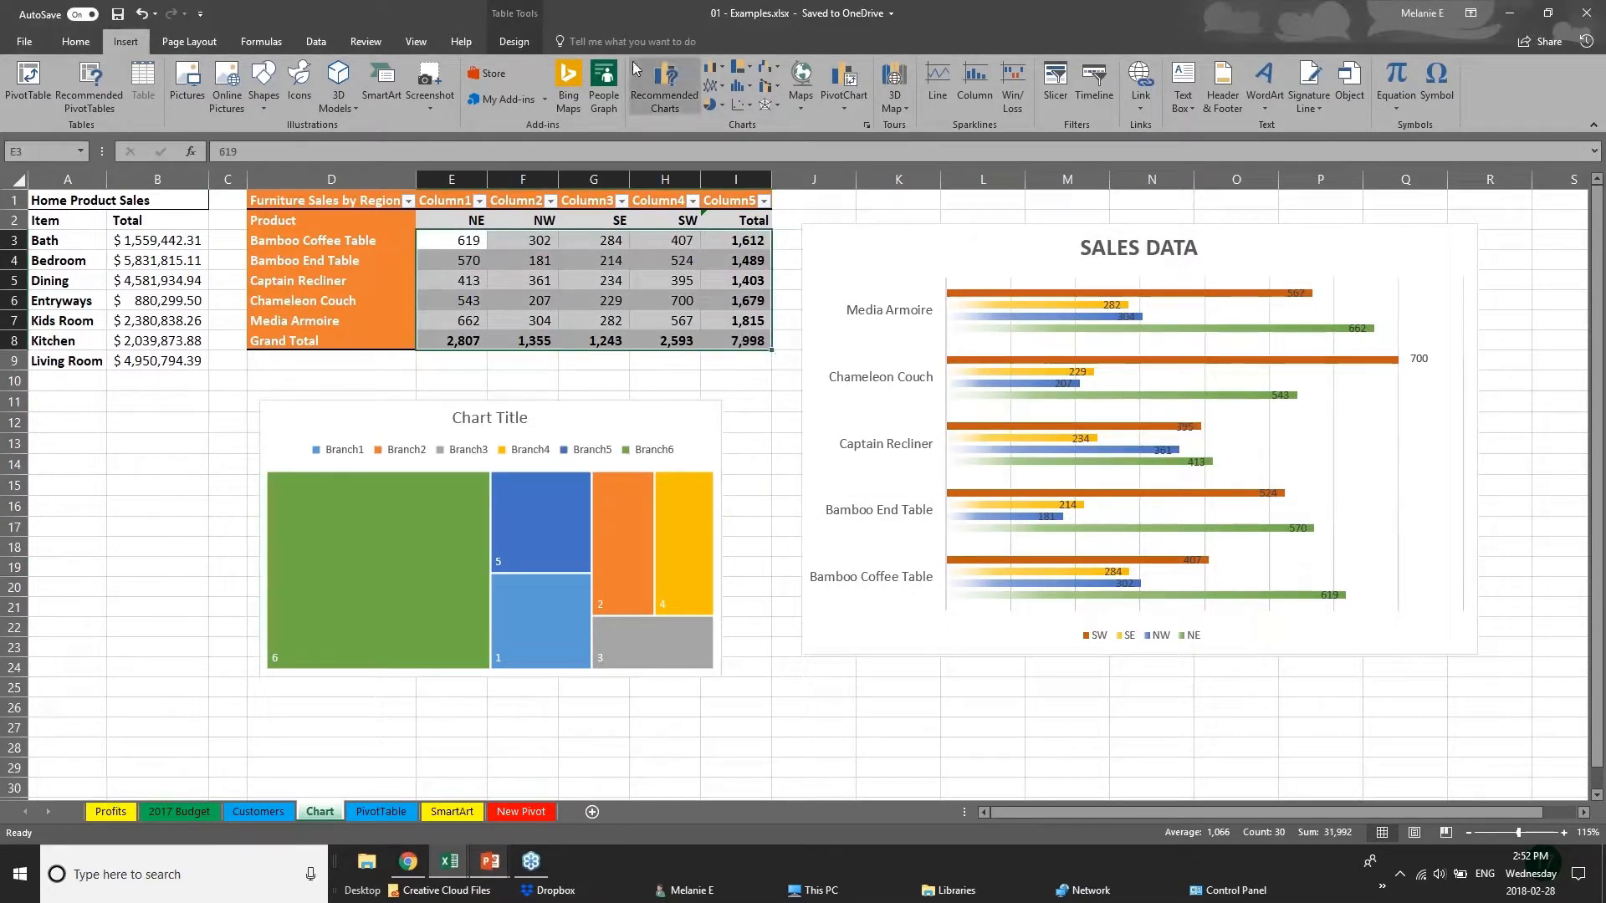
click(665, 92)
click(675, 211)
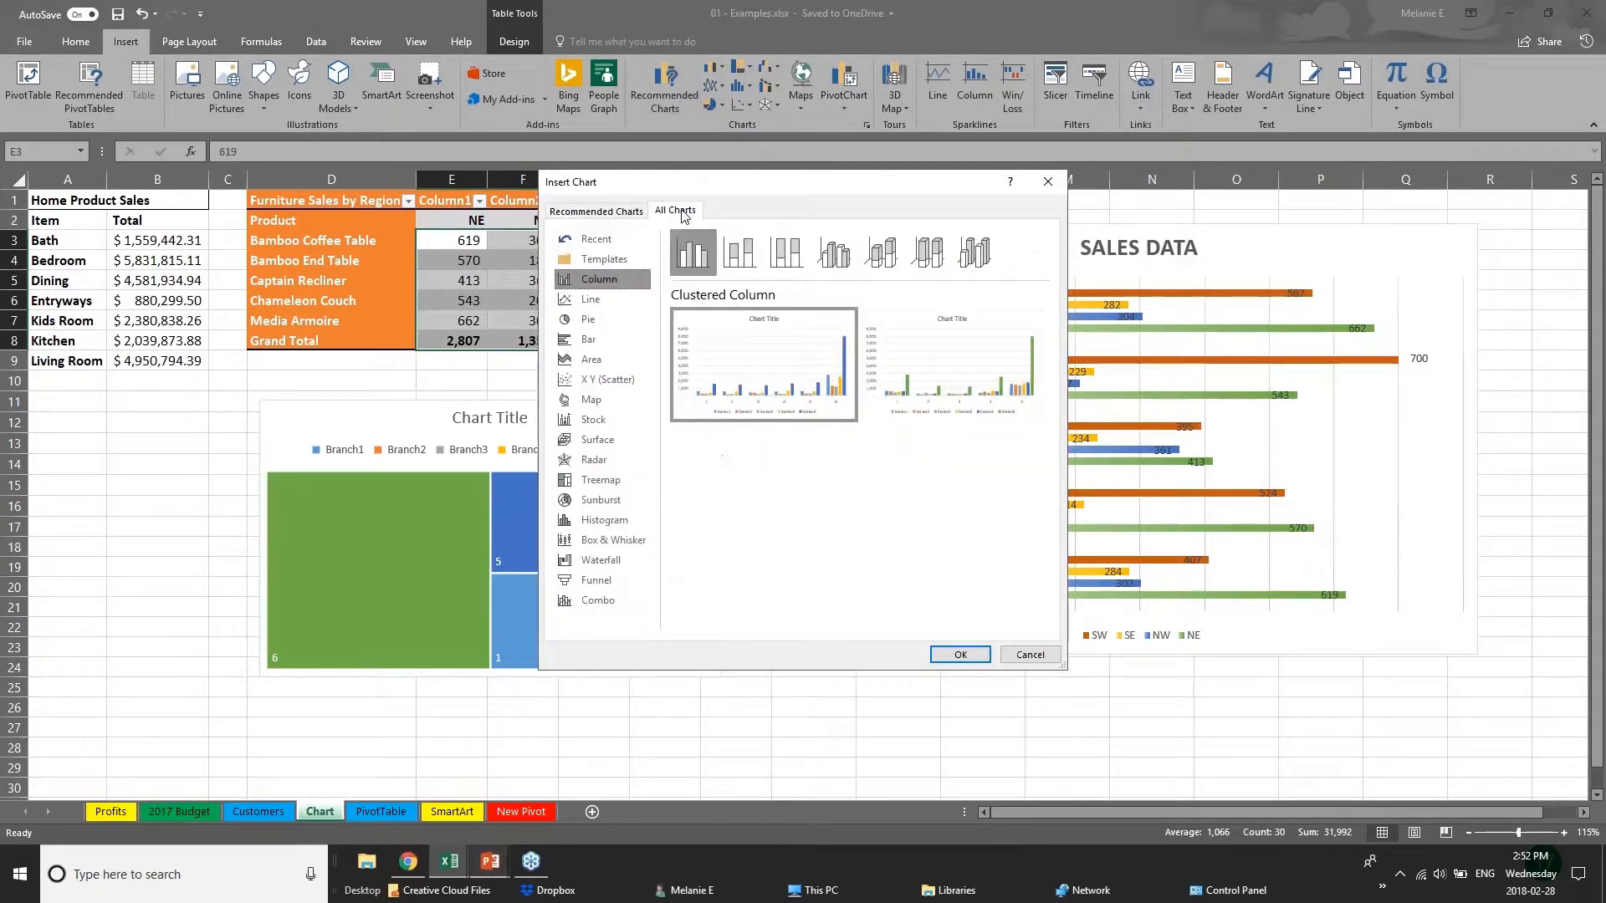
click(601, 562)
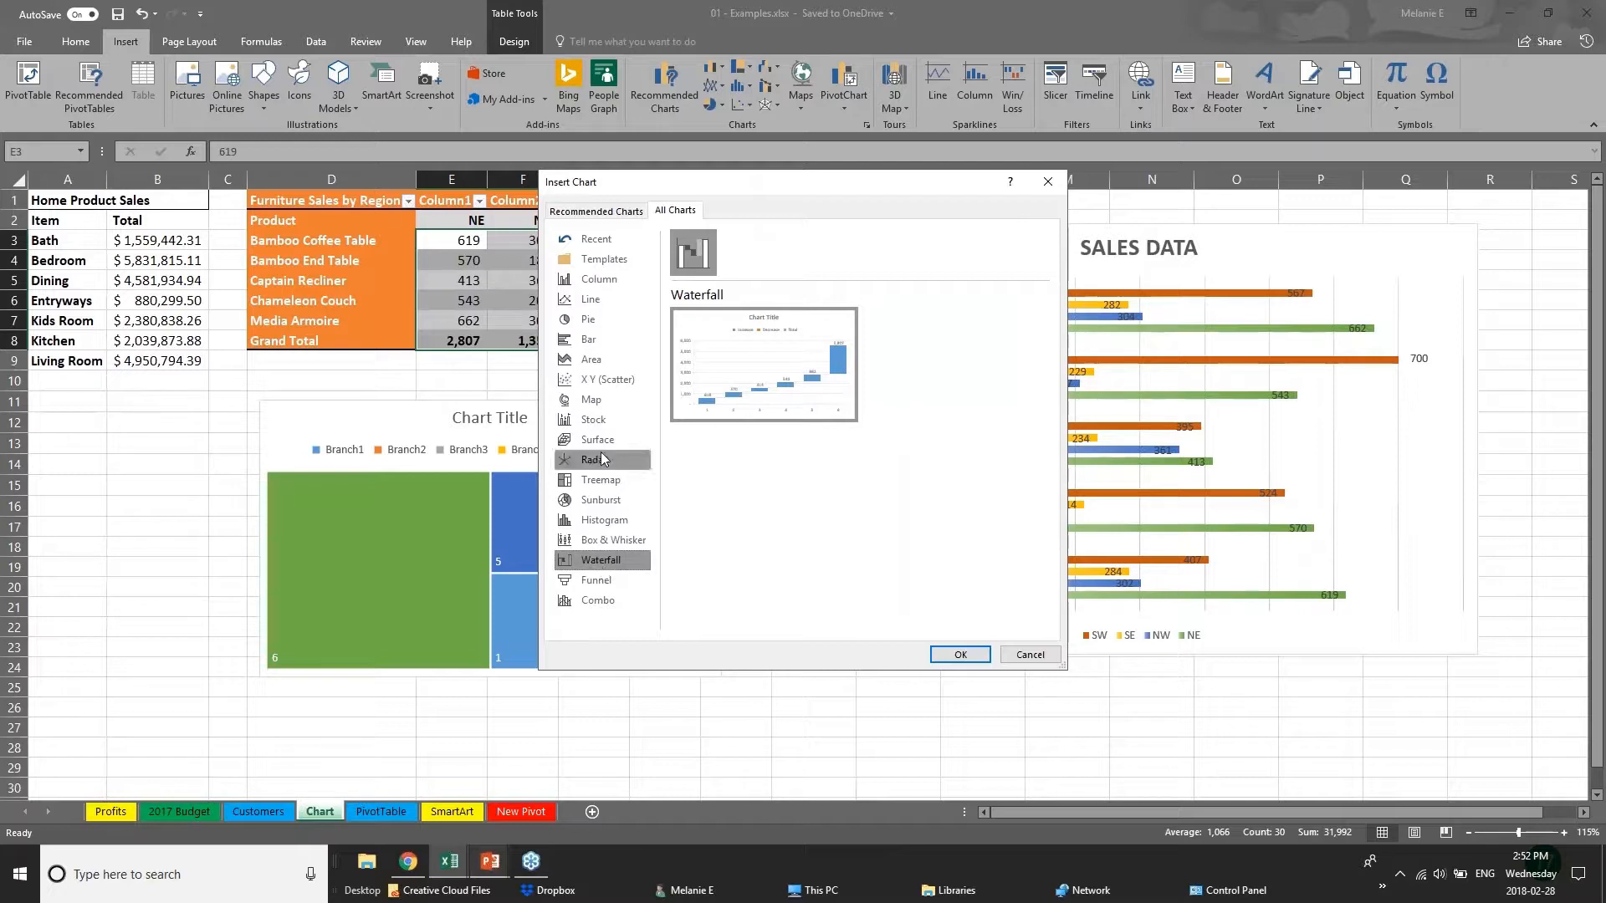
click(592, 483)
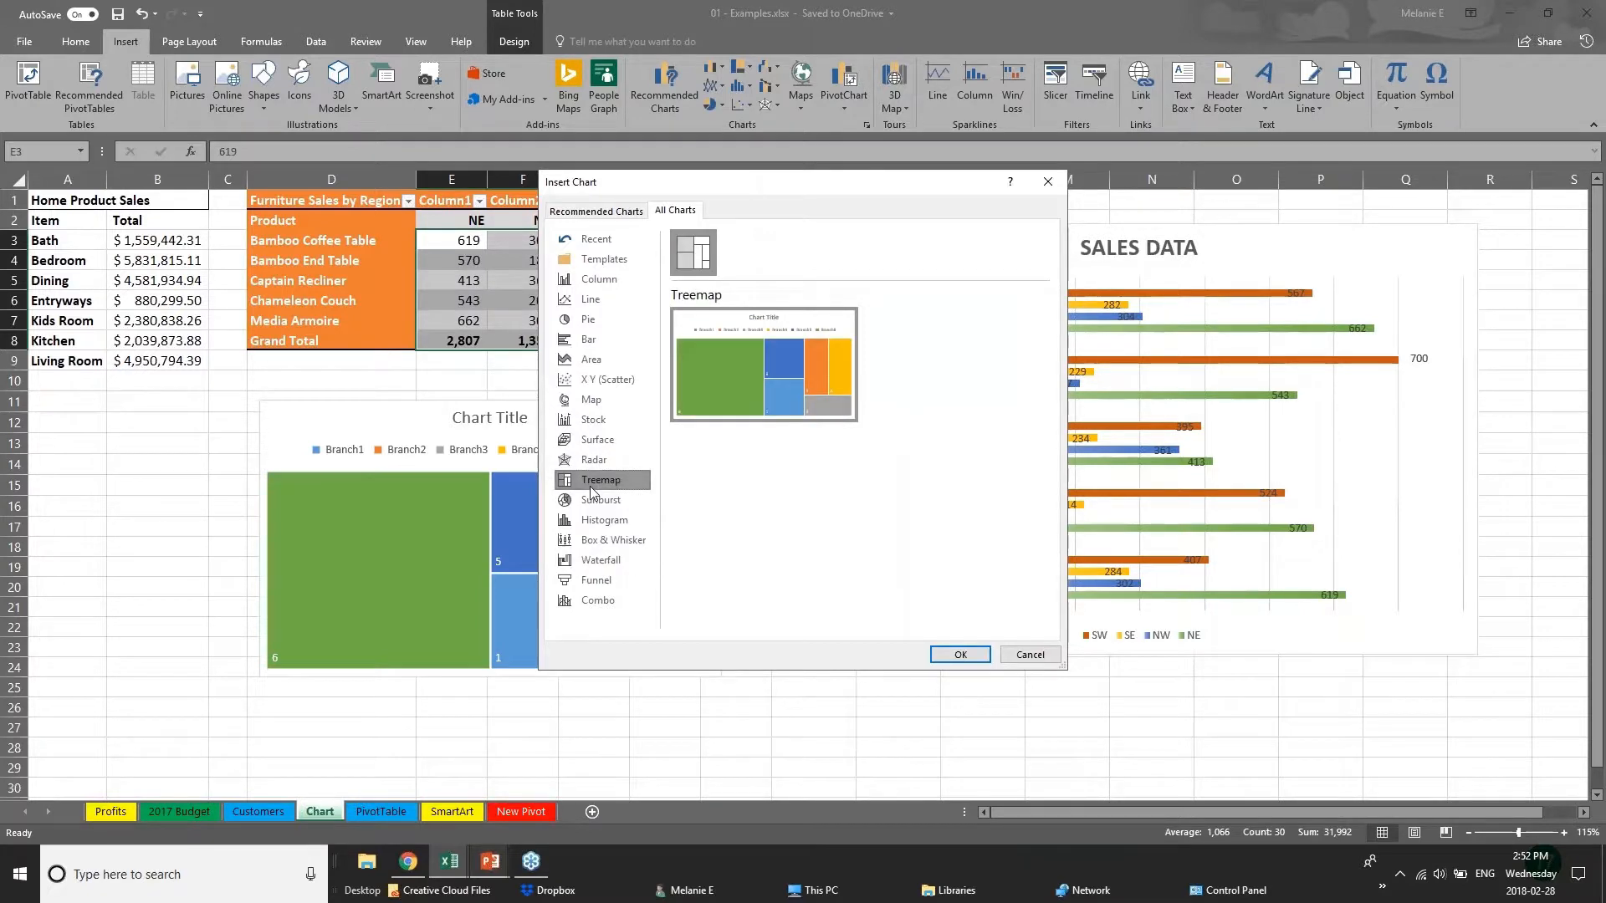
click(624, 544)
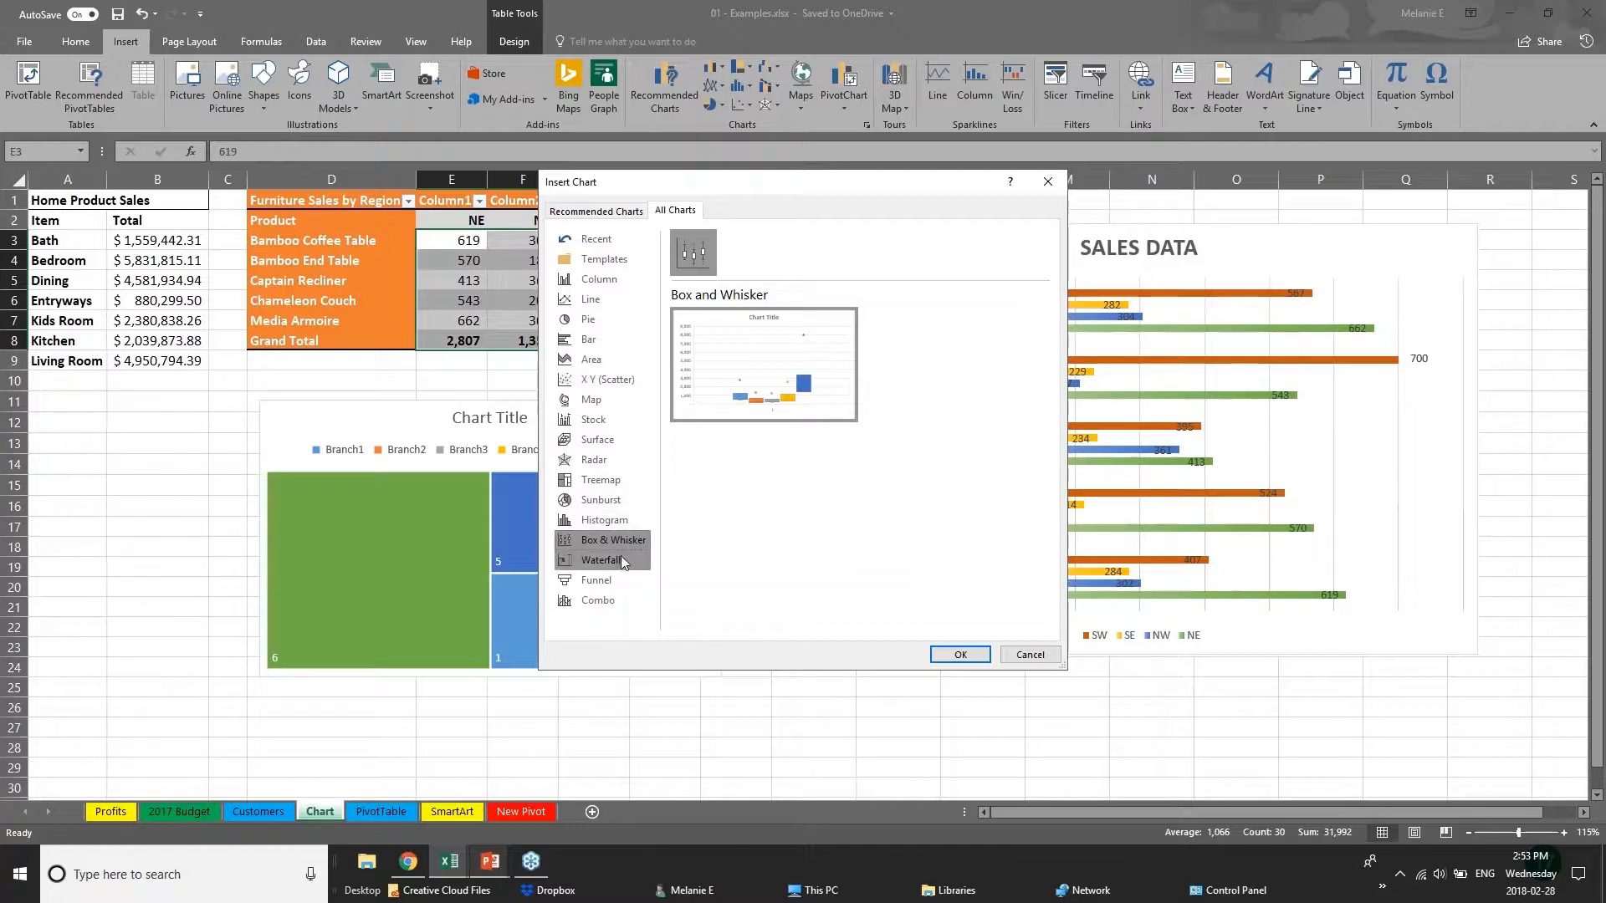
click(625, 498)
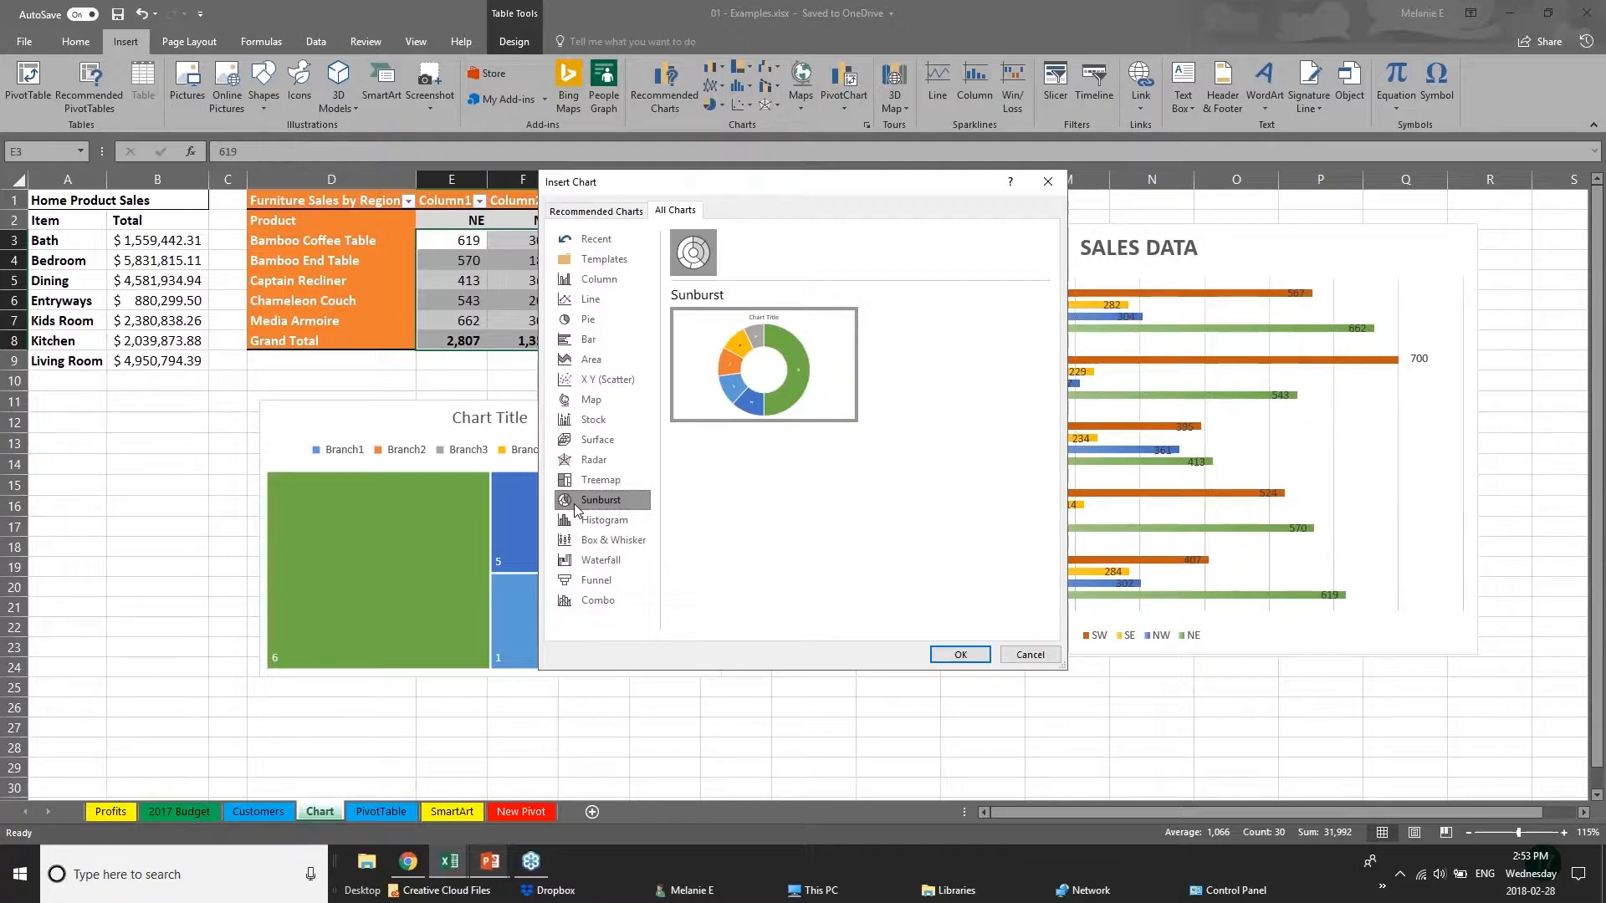
Preview the recommended clustered column and line charts for the furniture sales figures without inserting one.
click(591, 212)
click(623, 376)
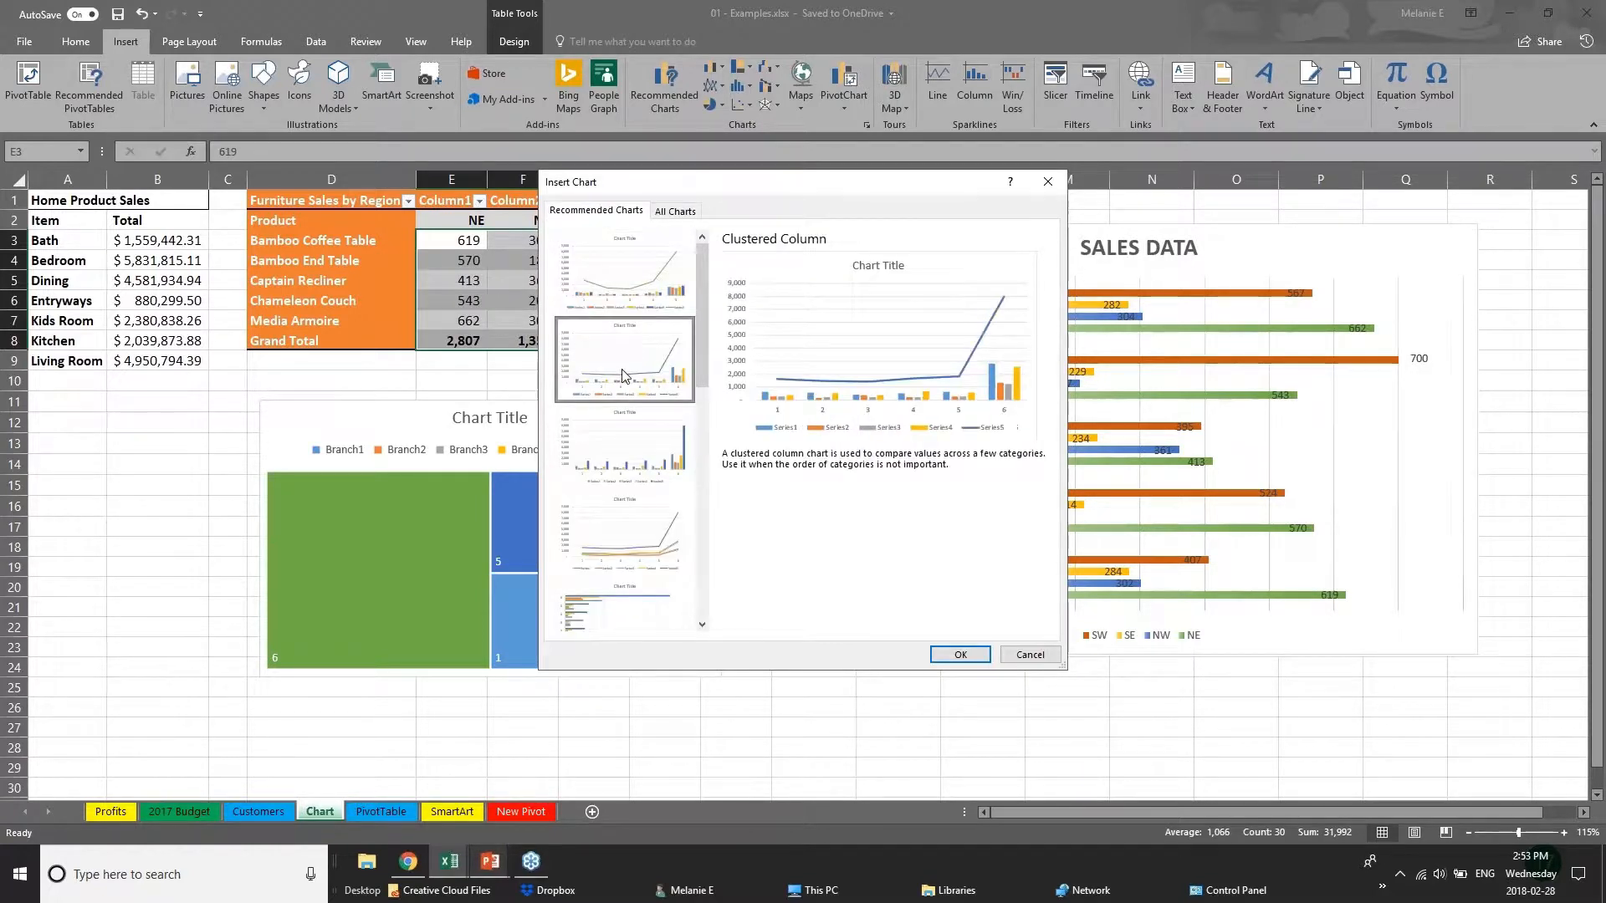
click(623, 481)
click(629, 532)
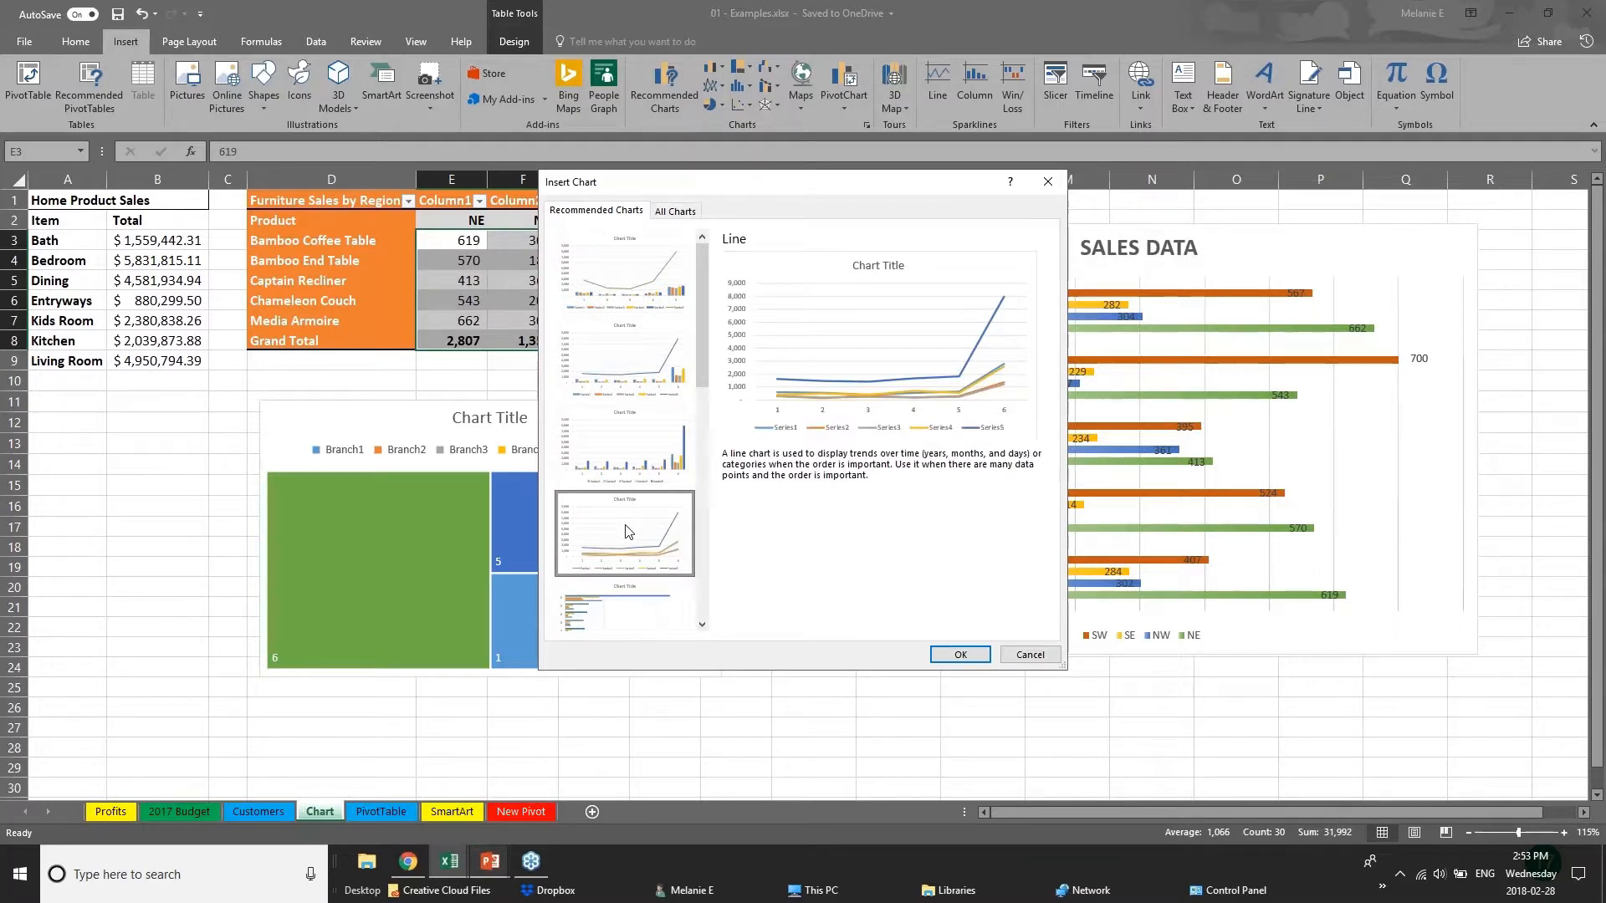
click(1020, 656)
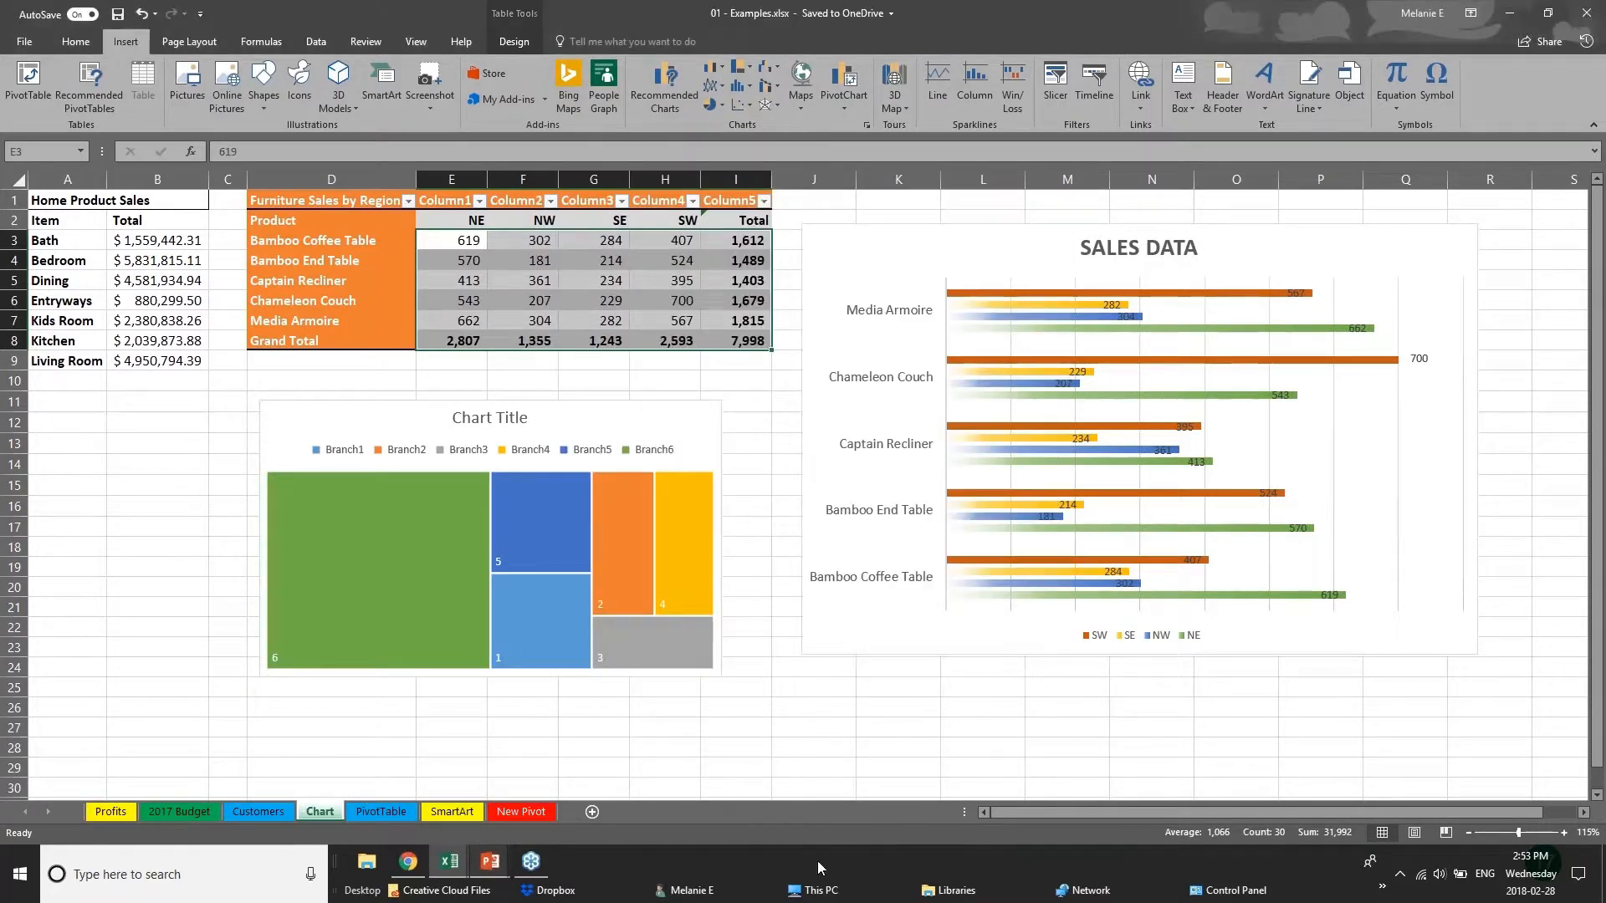
Show the 3D Power Maps slide in the PowerPoint slideshow, and locate the 3D Map command in the 01 - Examples workbook in Excel.
mouse_move(495, 871)
click(575, 810)
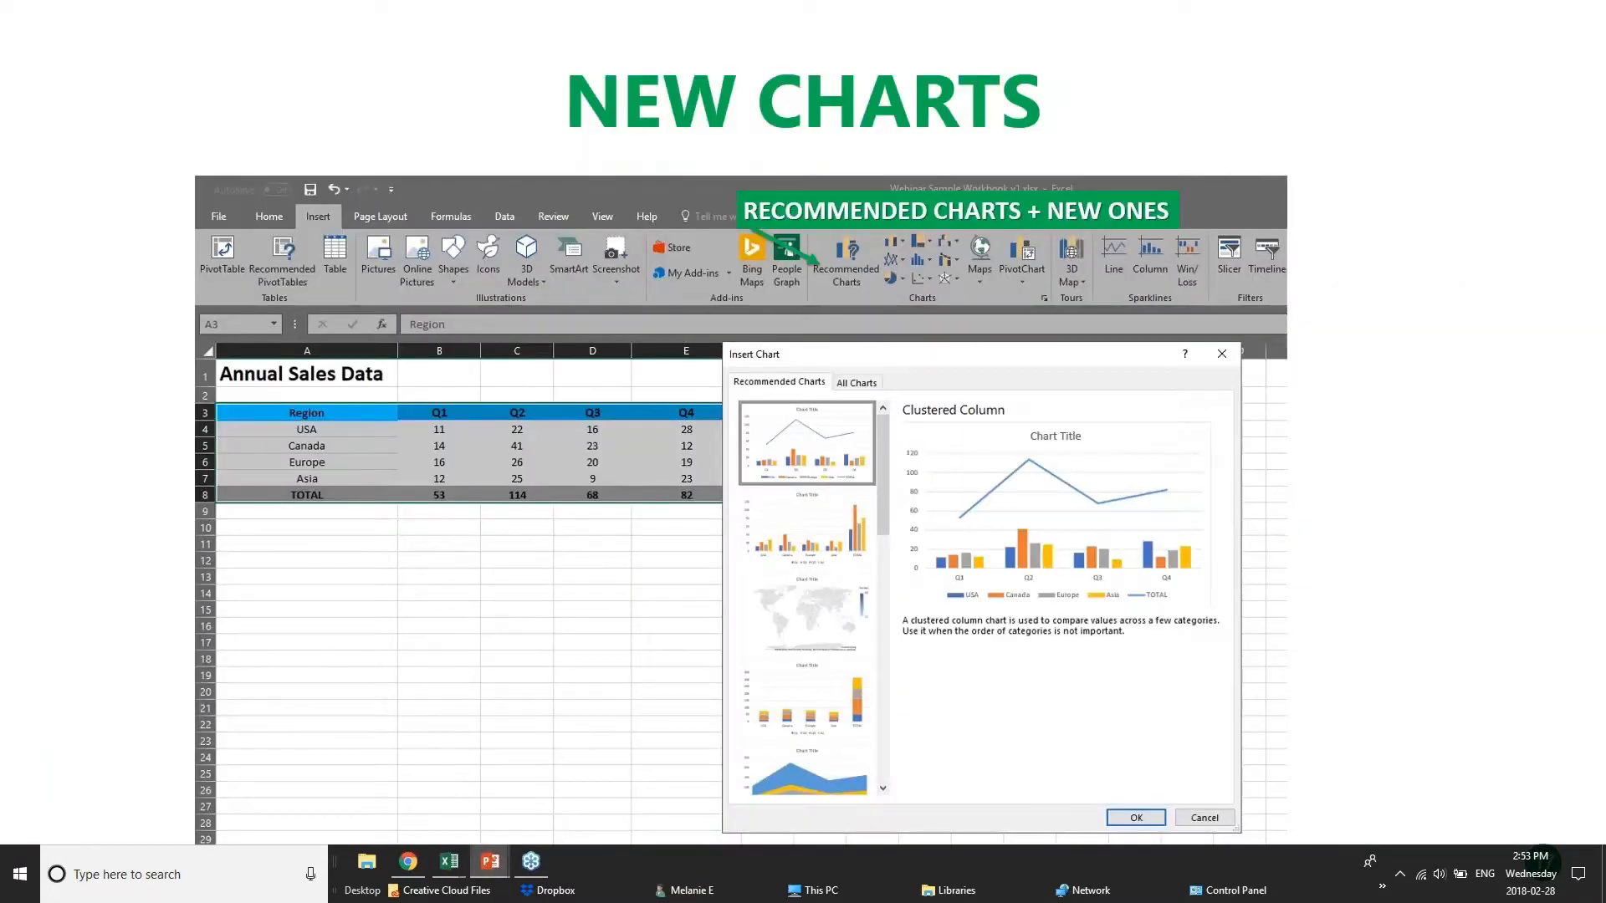
key(Right)
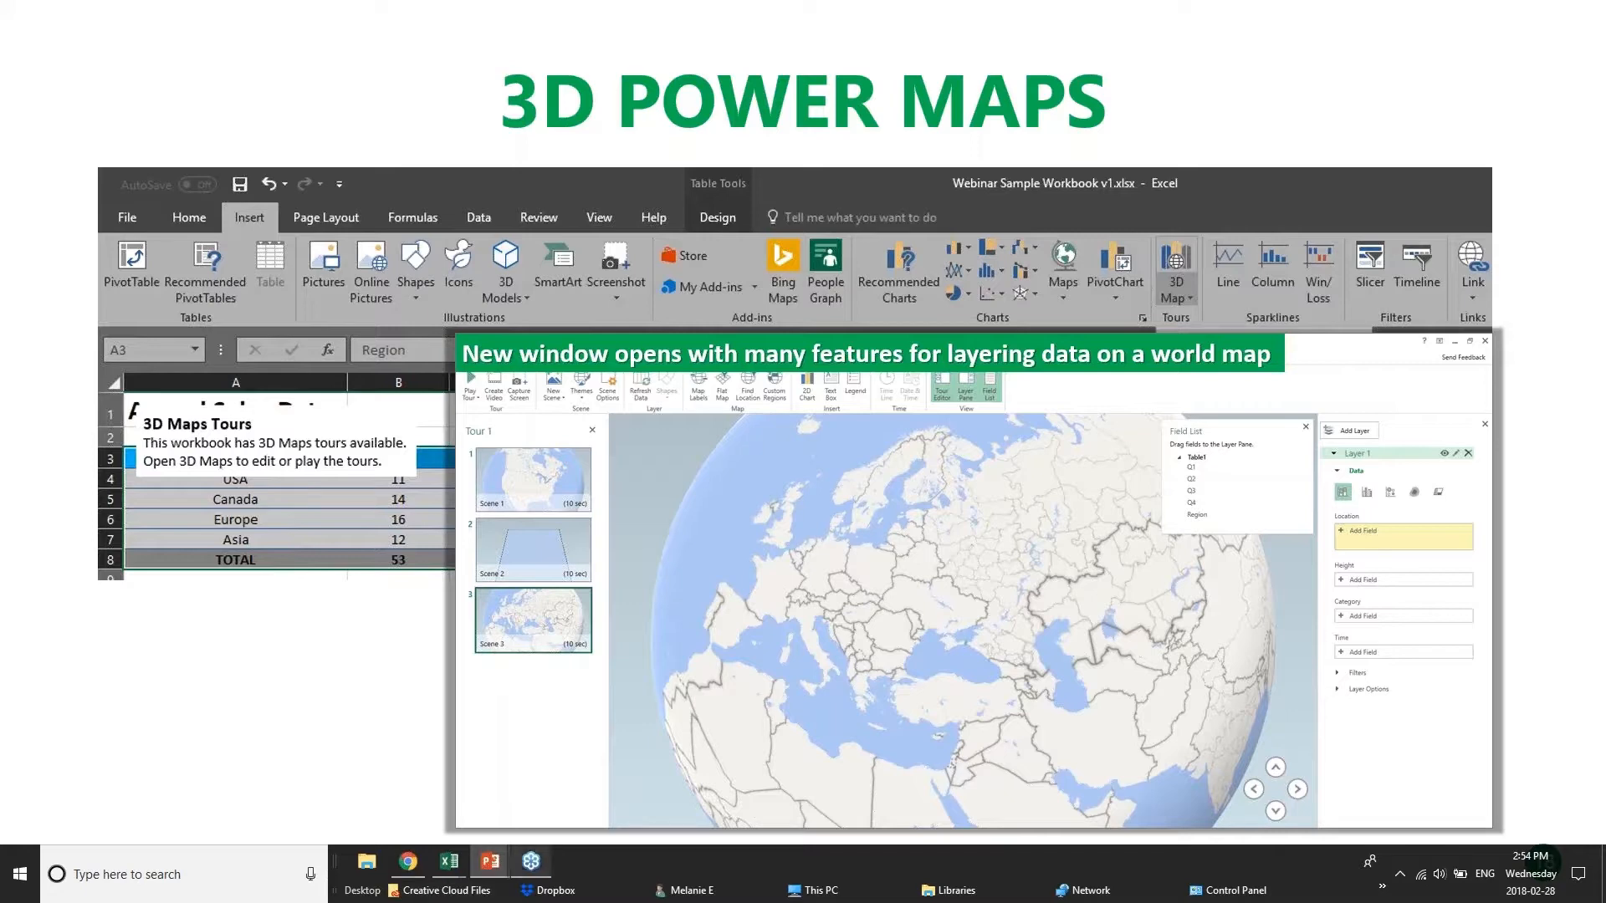
mouse_move(449, 861)
click(266, 807)
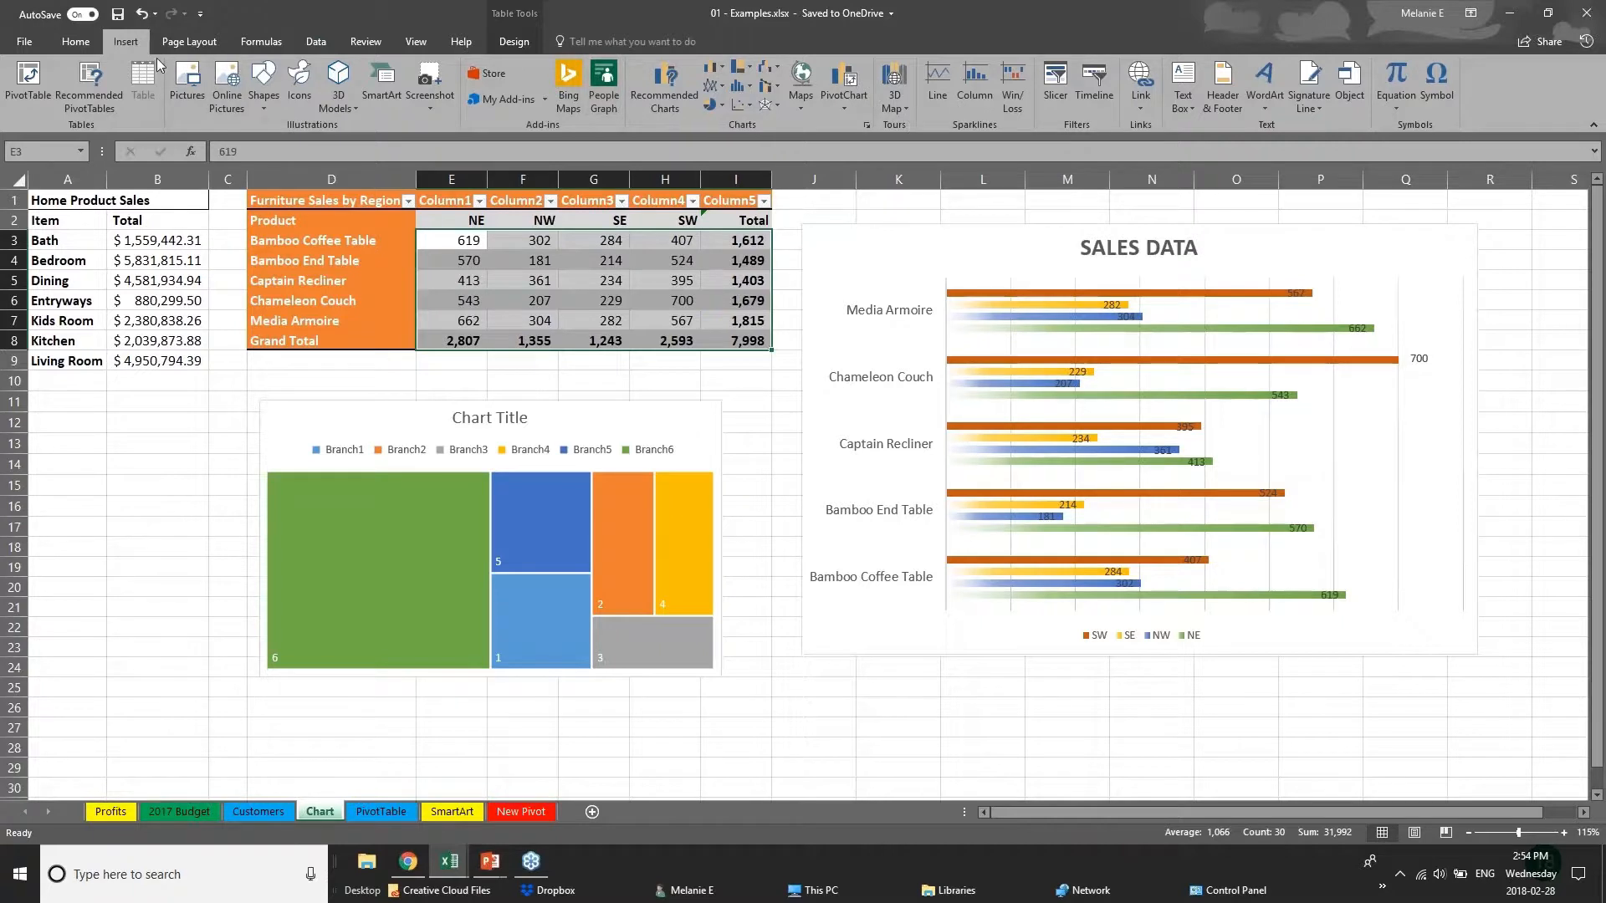
click(906, 107)
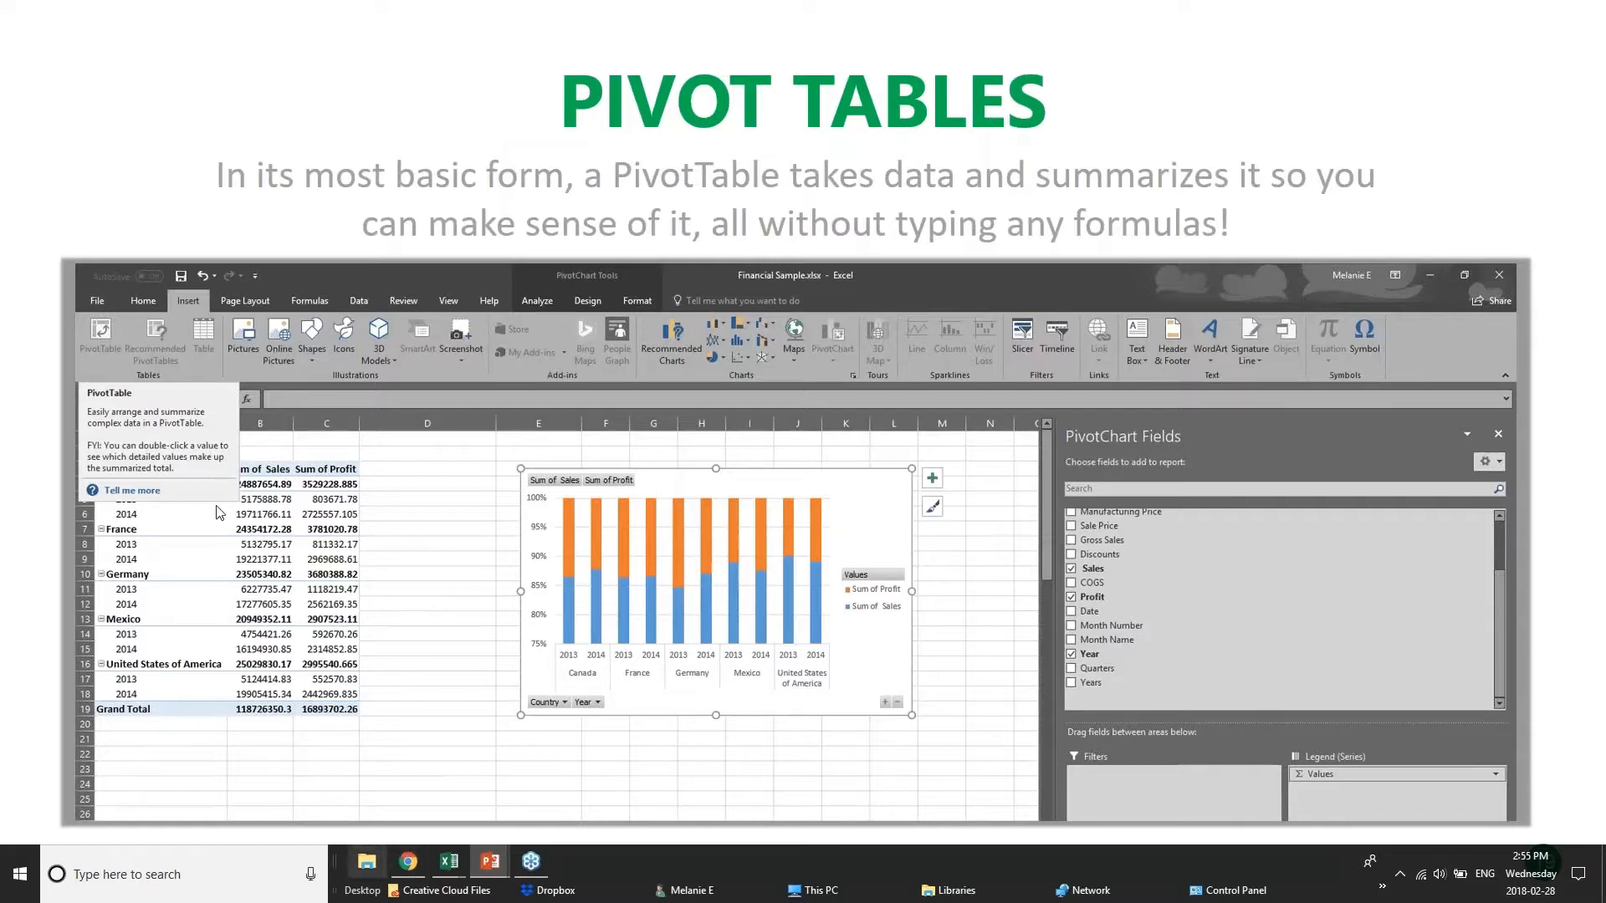
Switch to the pivotTables workbook in Excel and view its DateGrouping, OtherGrouping and Slicers sheets.
mouse_move(449, 865)
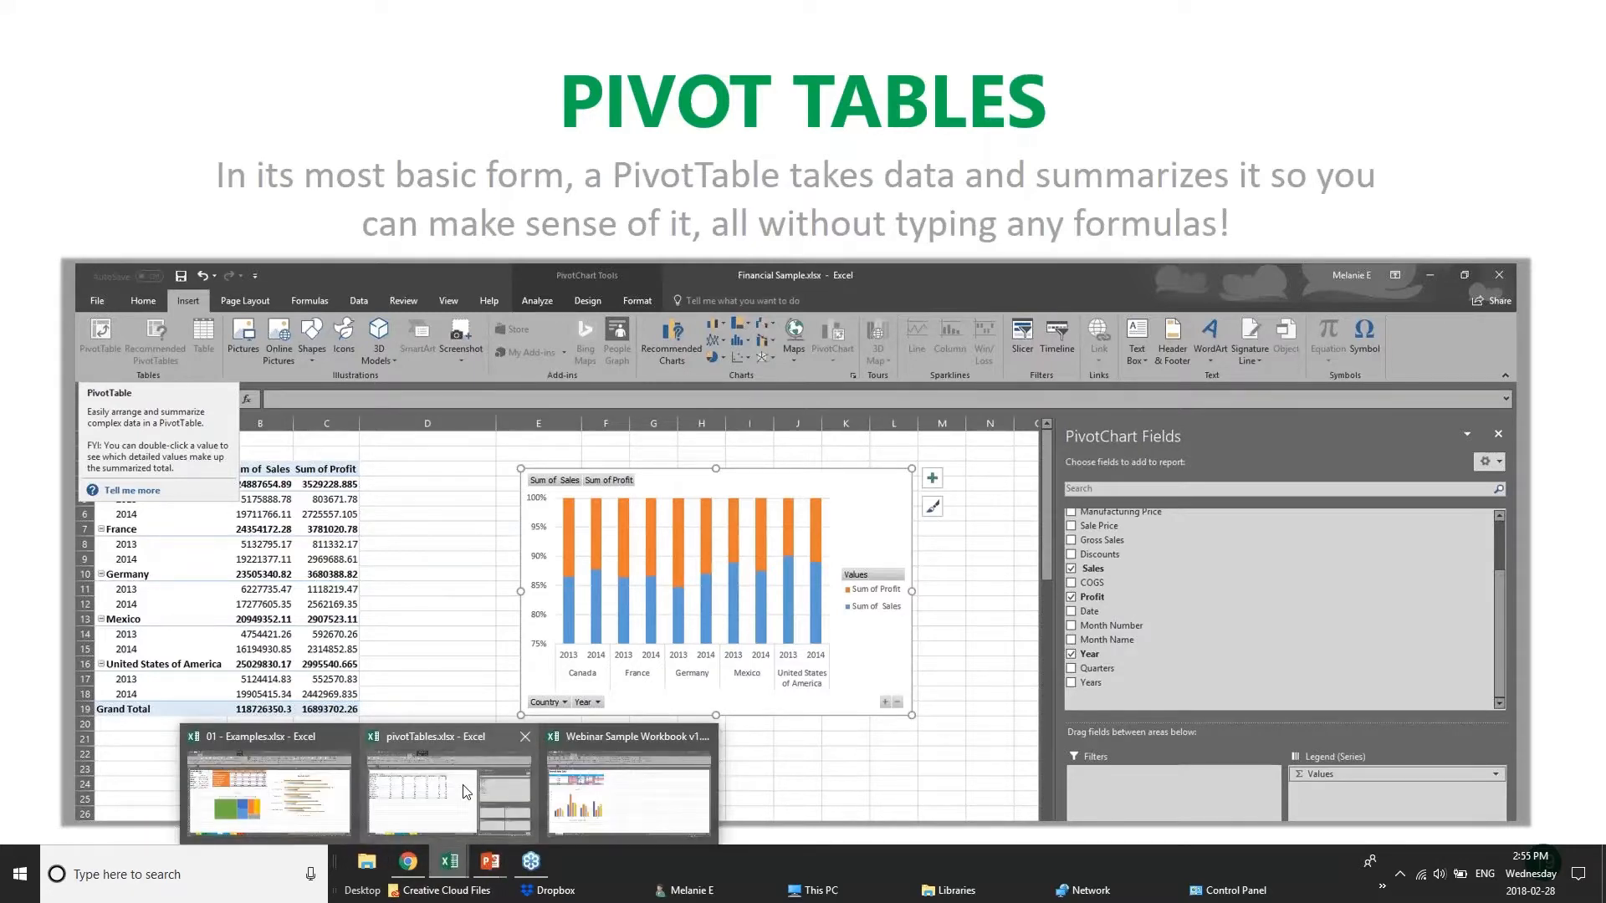
click(476, 791)
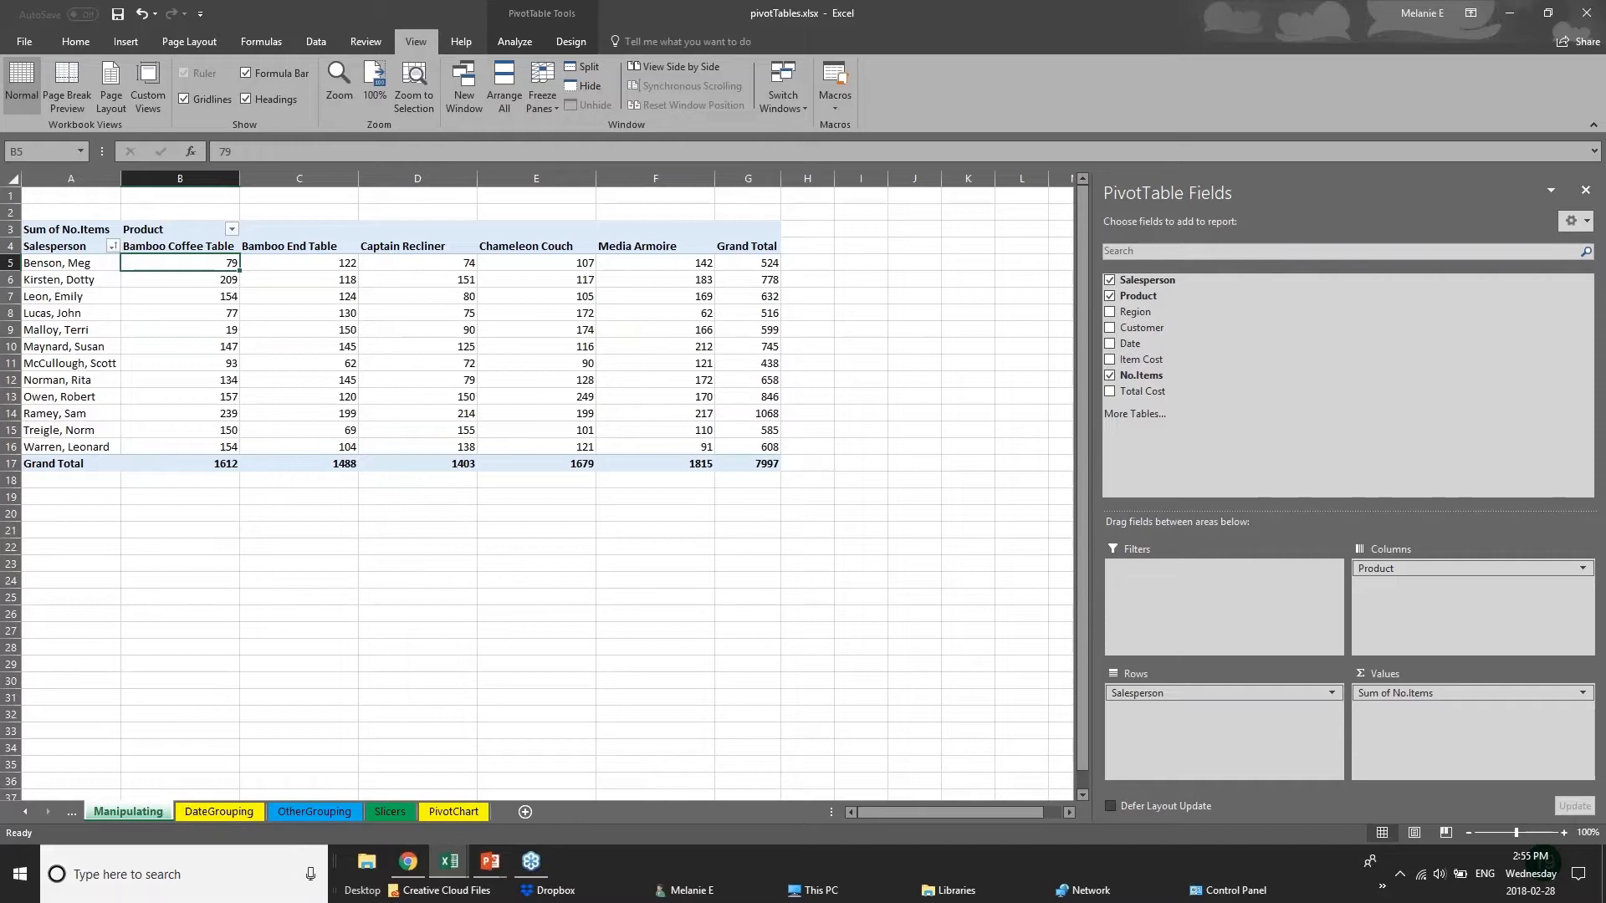
click(248, 813)
click(339, 812)
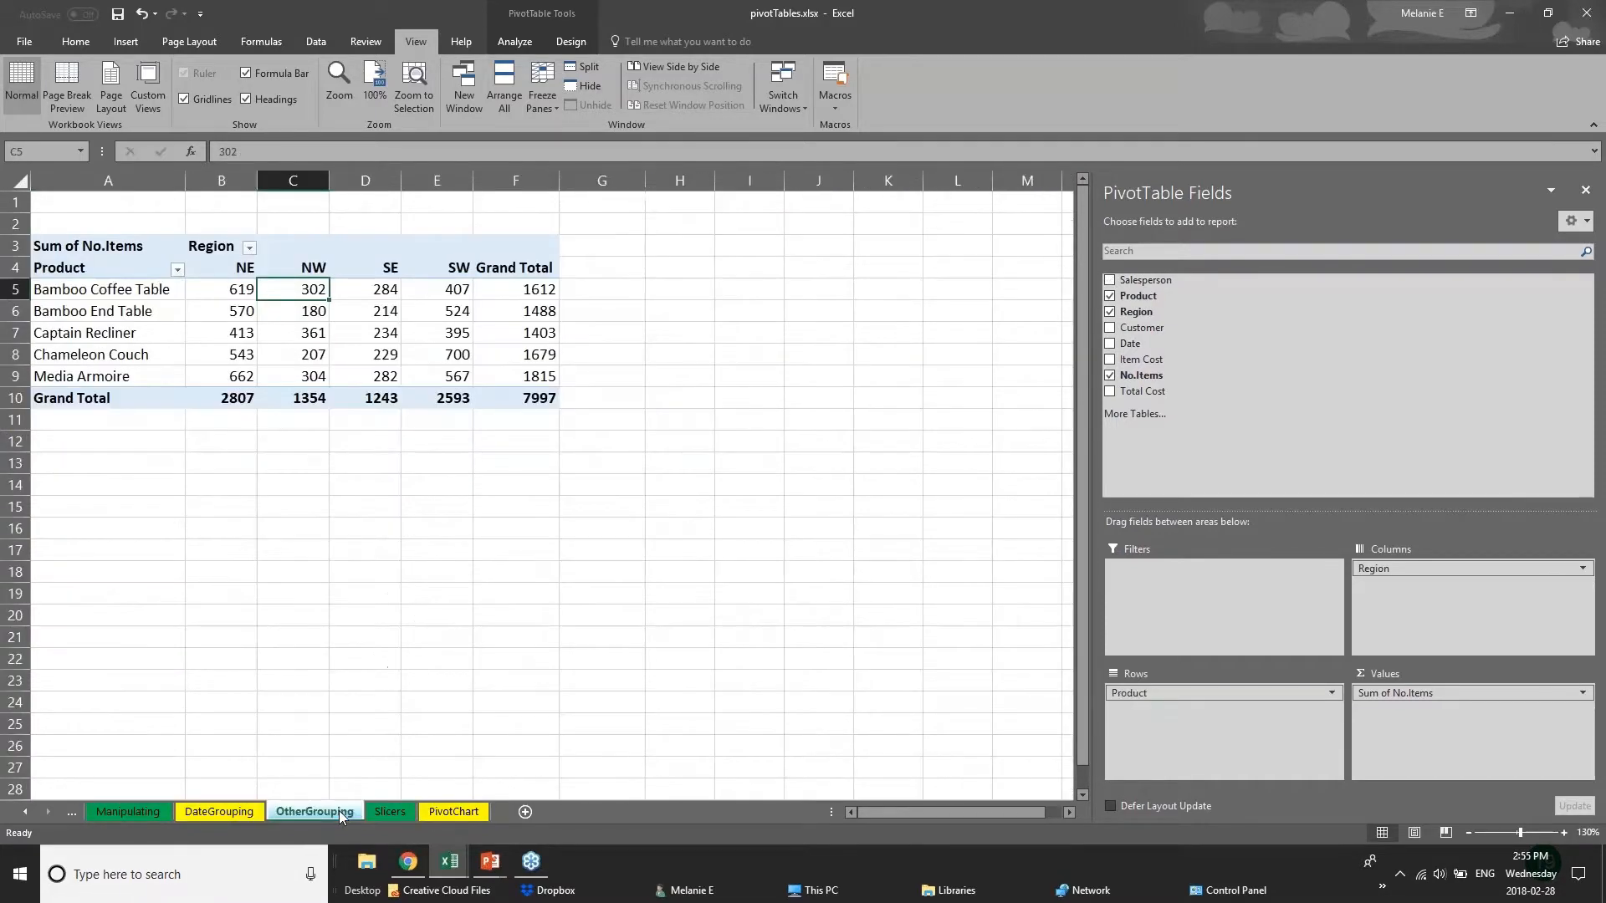
click(397, 812)
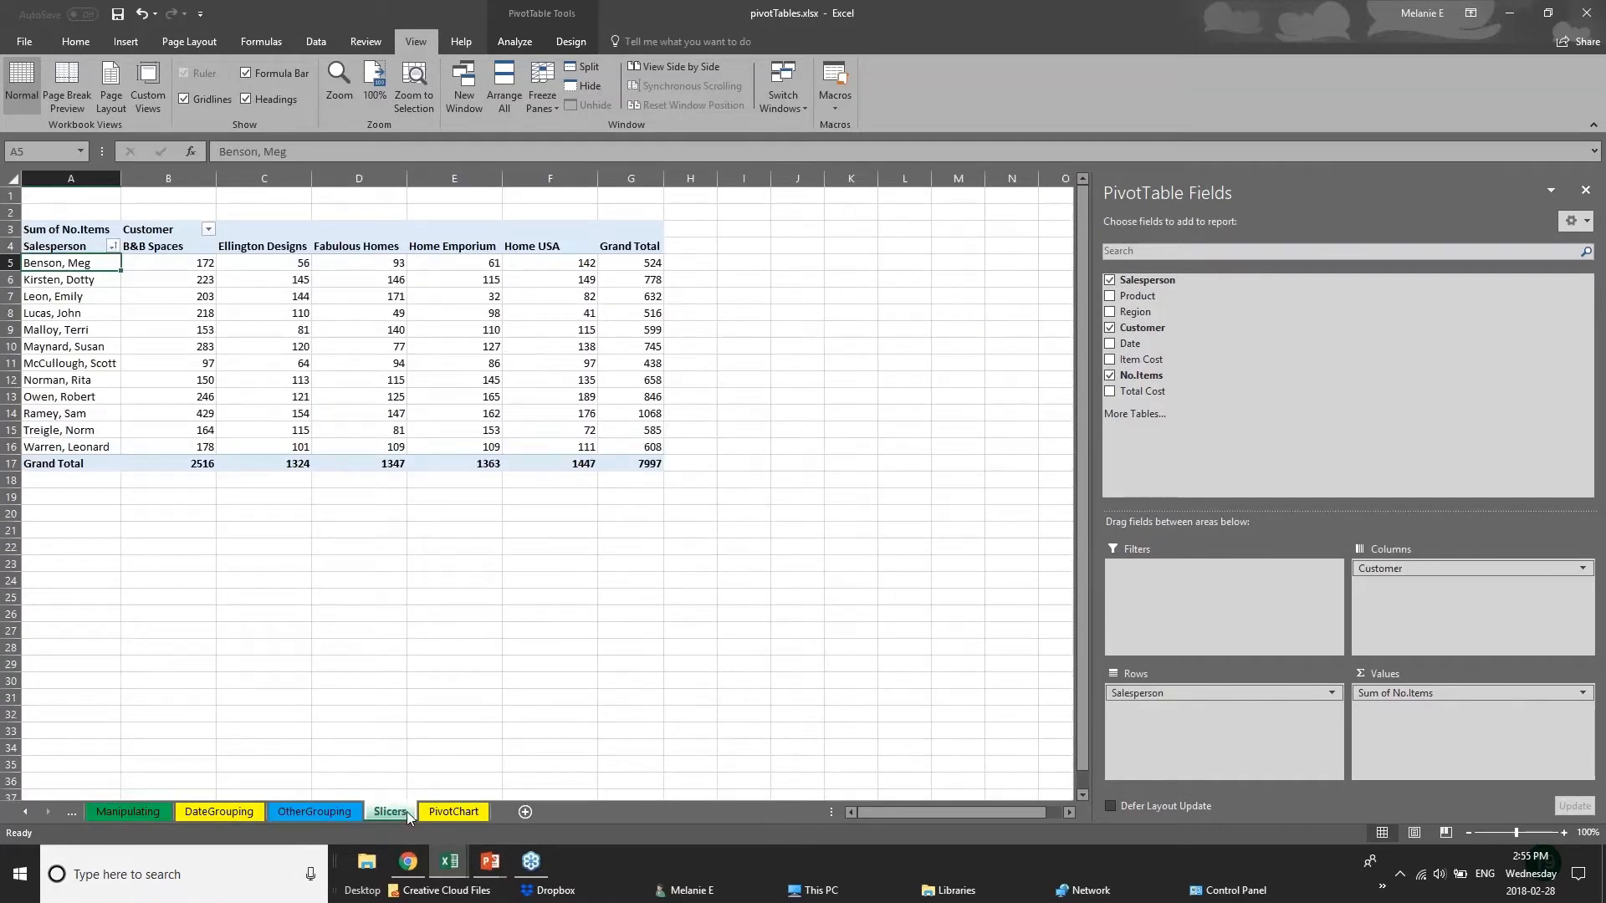
Hide the PivotTable field list and select the entire pivot table on the Slicers sheet.
click(1582, 14)
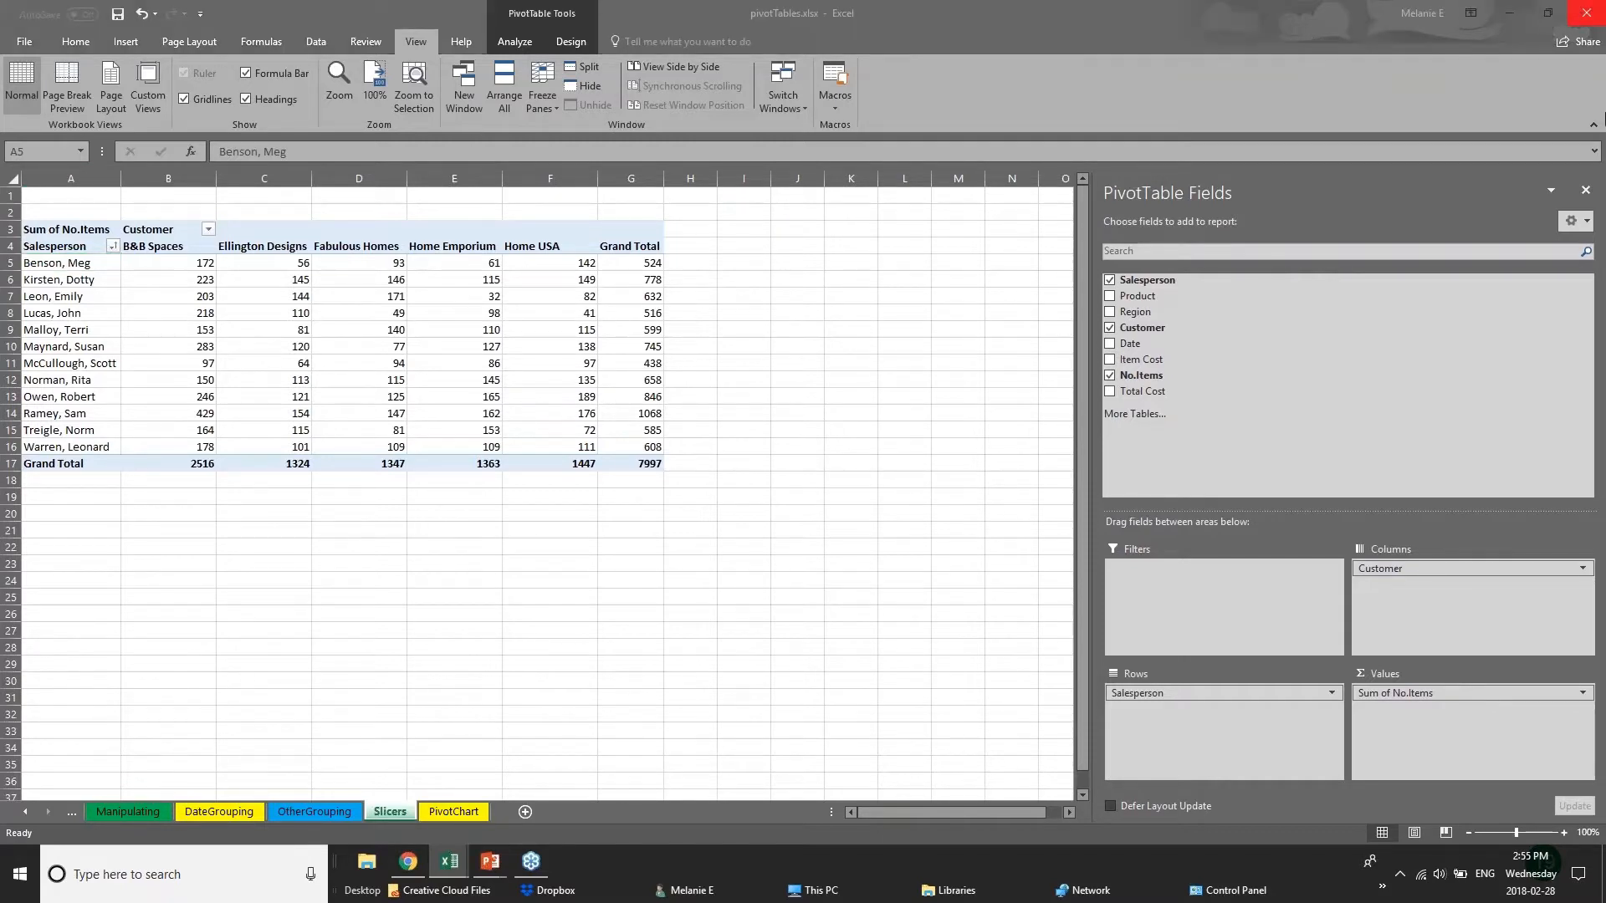
click(1585, 193)
click(497, 424)
click(174, 449)
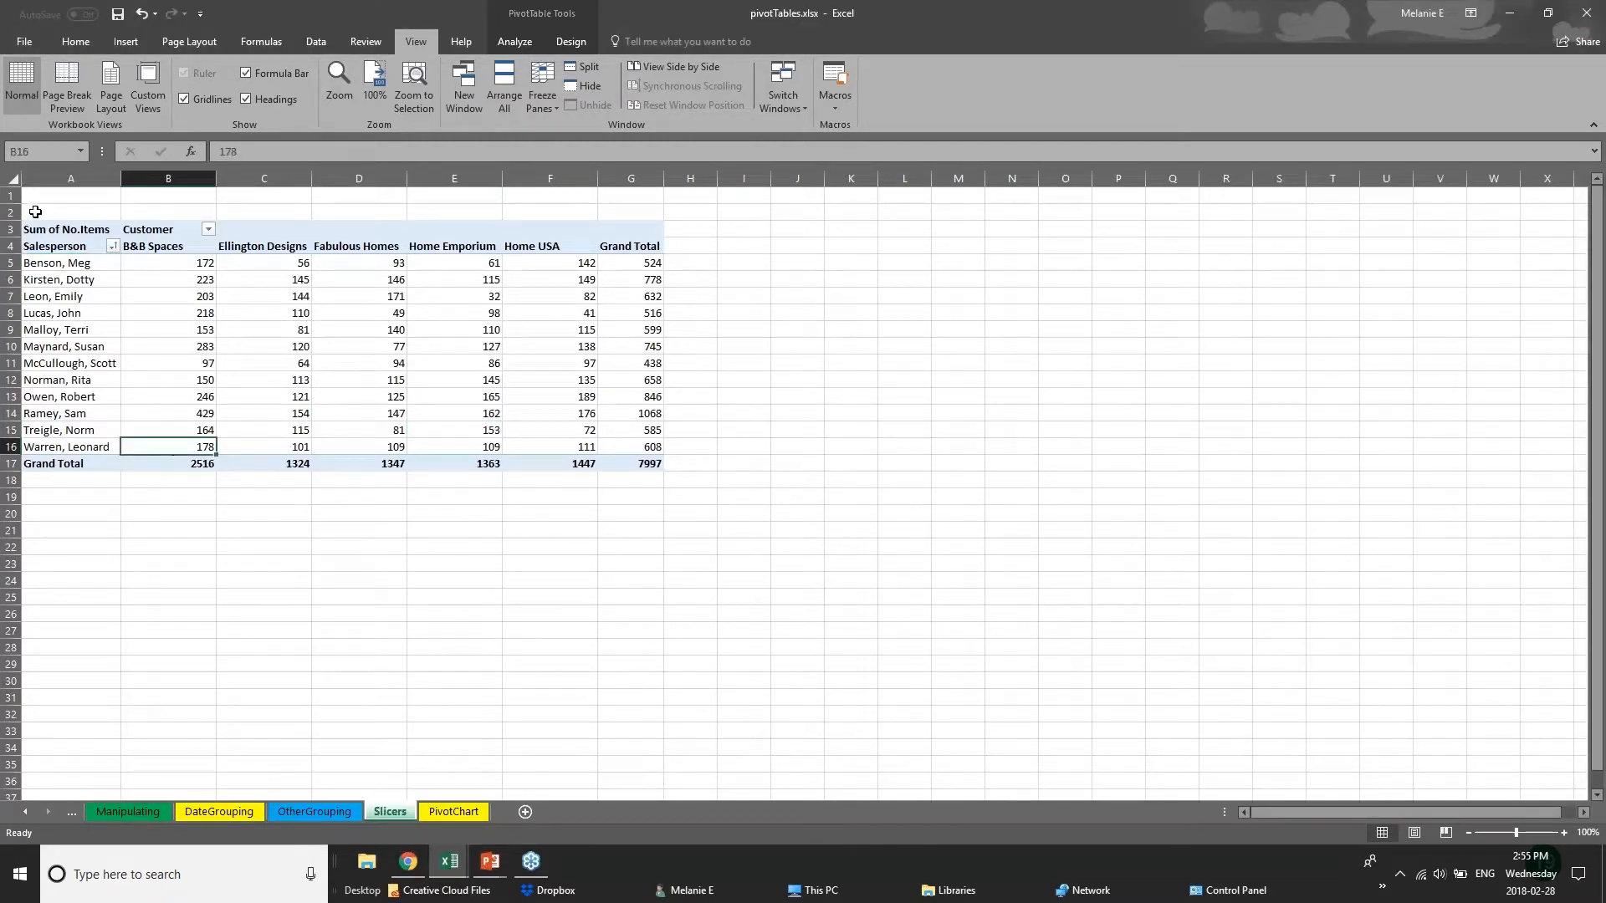
click(60, 218)
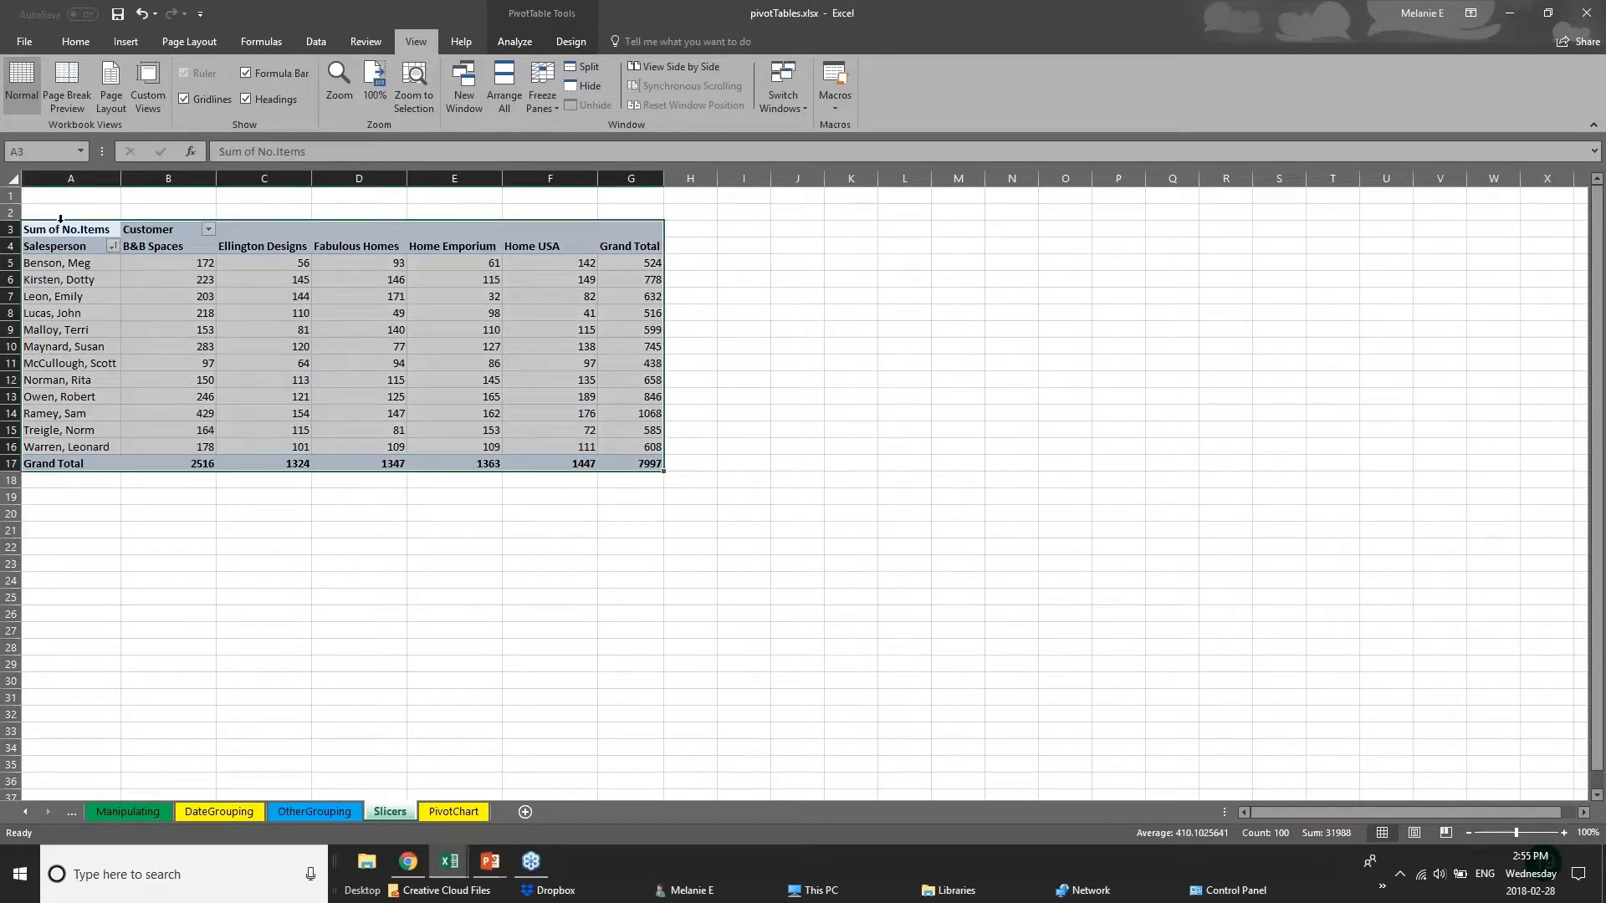
Show the Pivot Tables slide in the PowerPoint slideshow, and return to the pivotTables workbook in Excel.
click(491, 863)
click(535, 803)
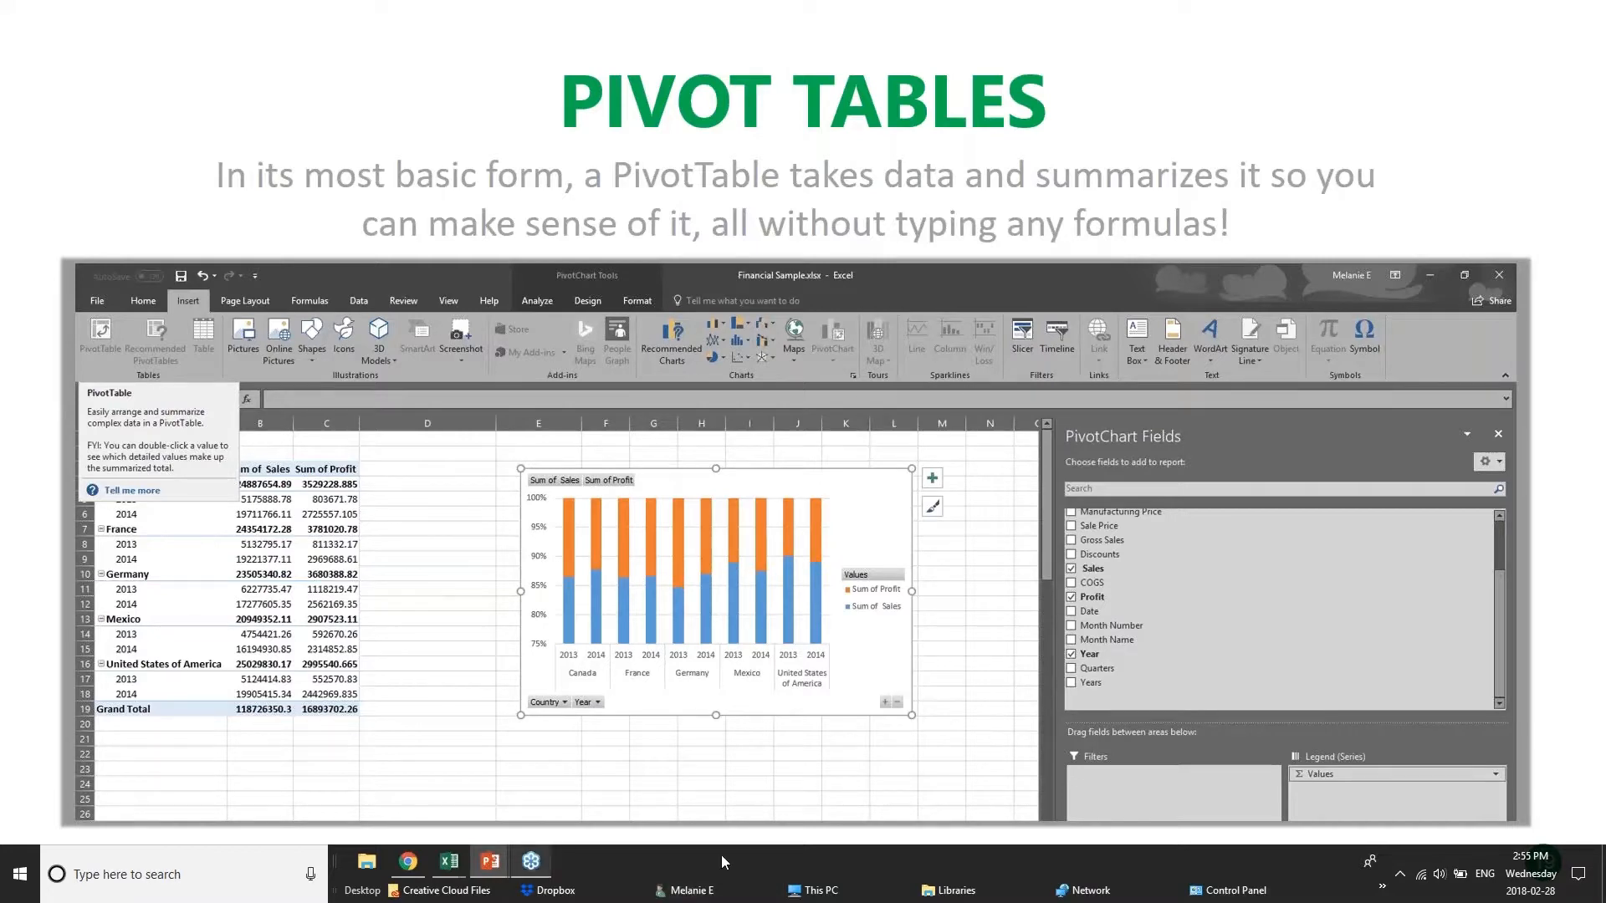
mouse_move(449, 861)
click(462, 804)
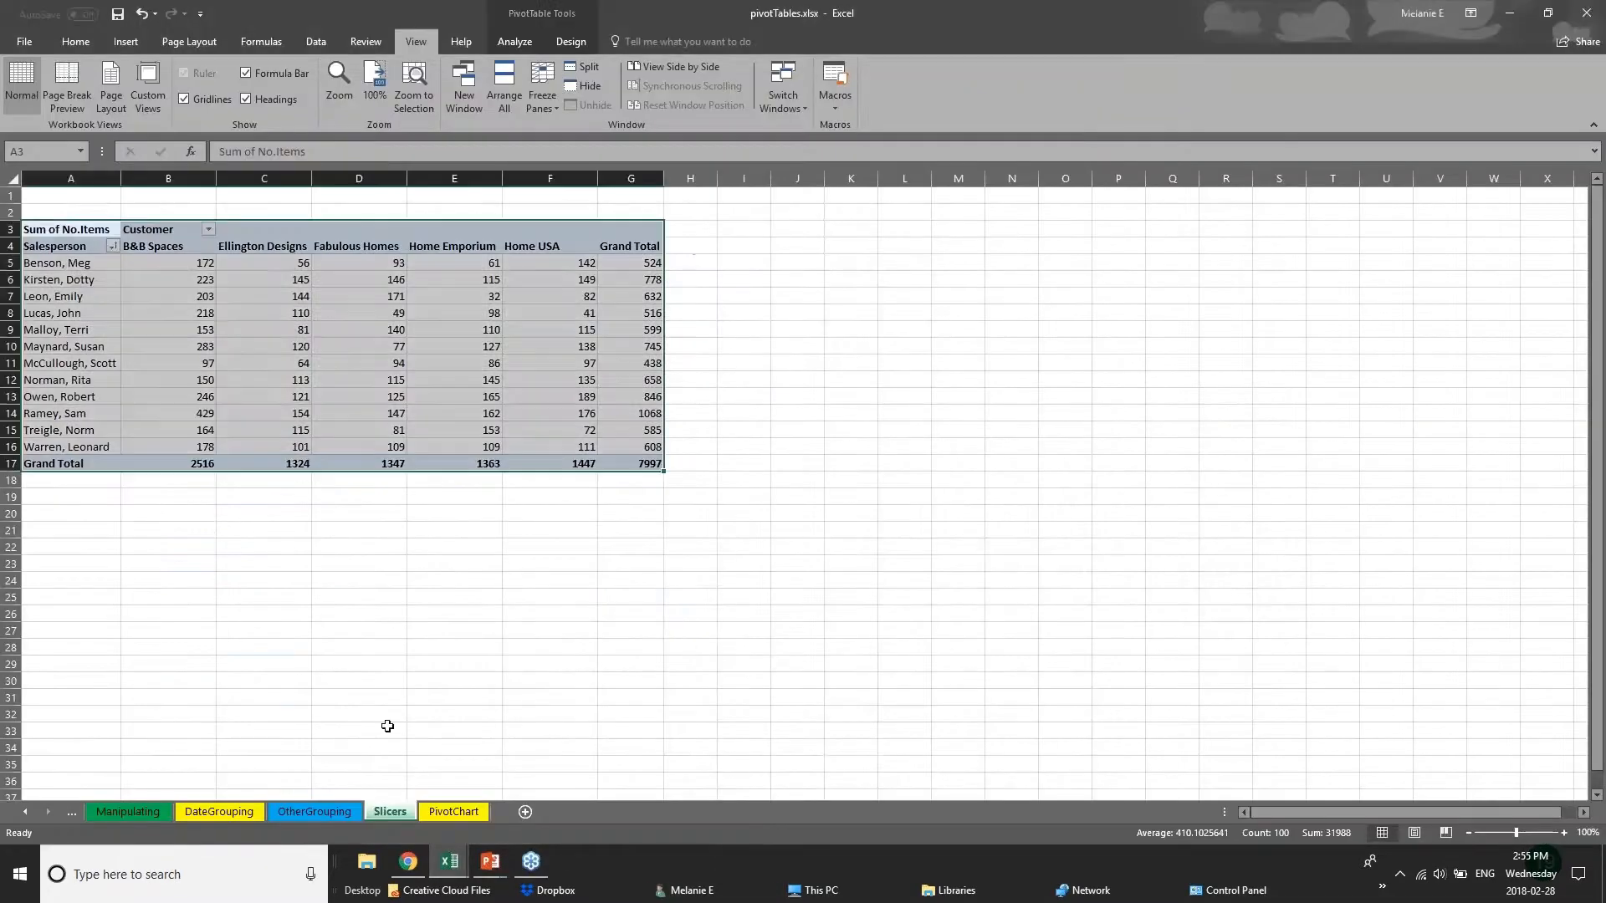
Examine how the Slicers sheet's pivot table summarizes items by salesperson row and customer column, and glance at the OtherGrouping sheet.
click(186, 282)
click(43, 267)
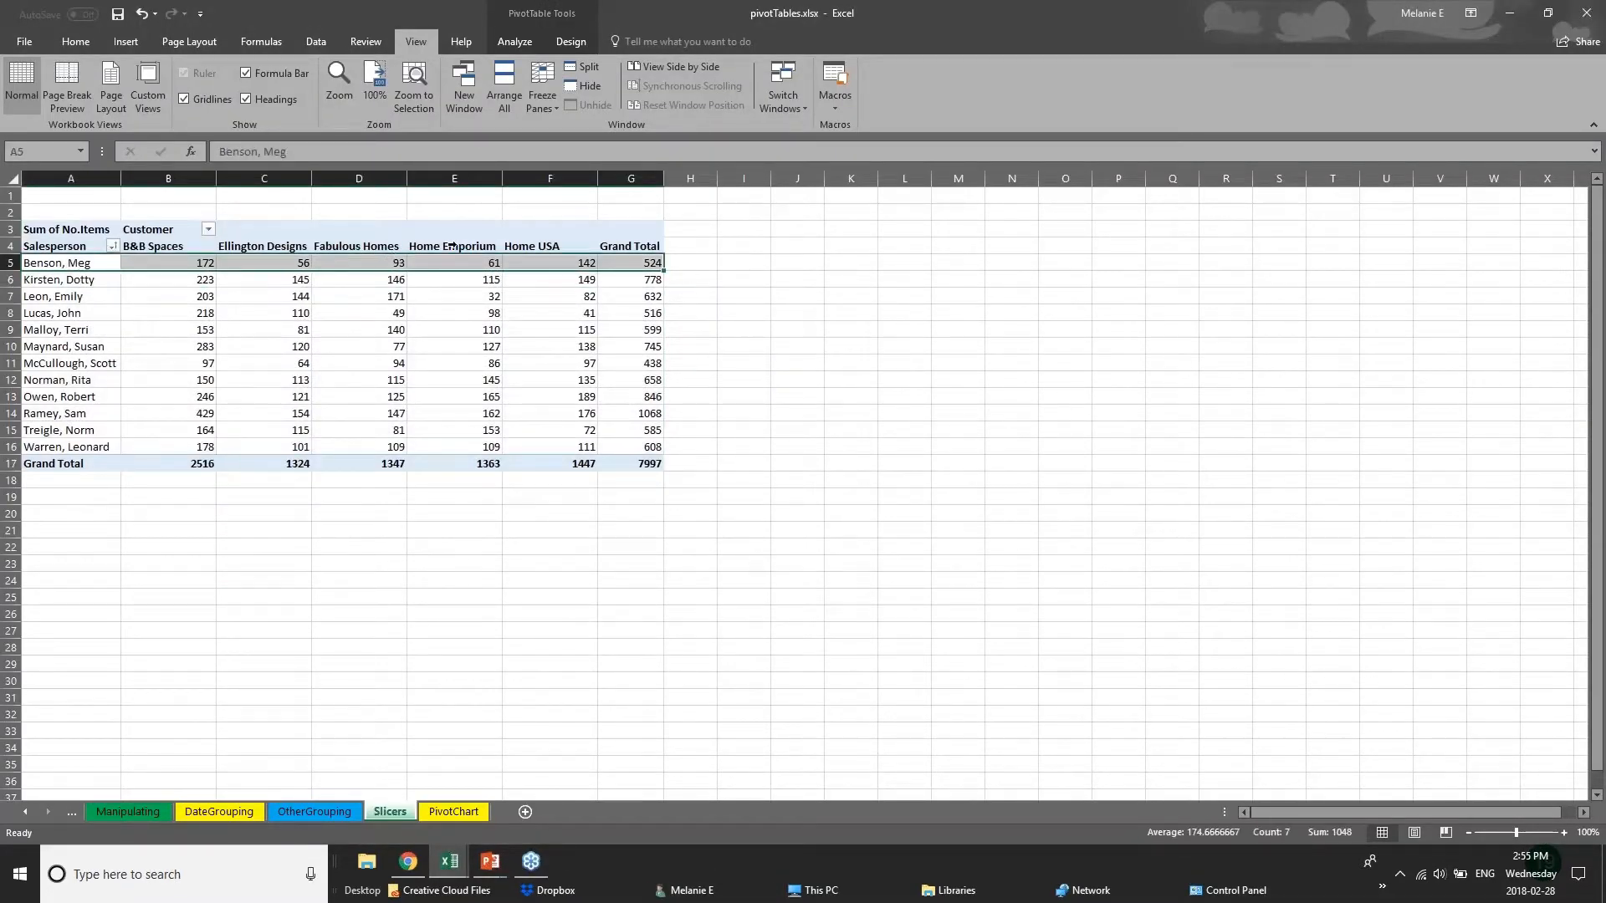
click(686, 263)
click(109, 296)
drag(155, 301, 172, 313)
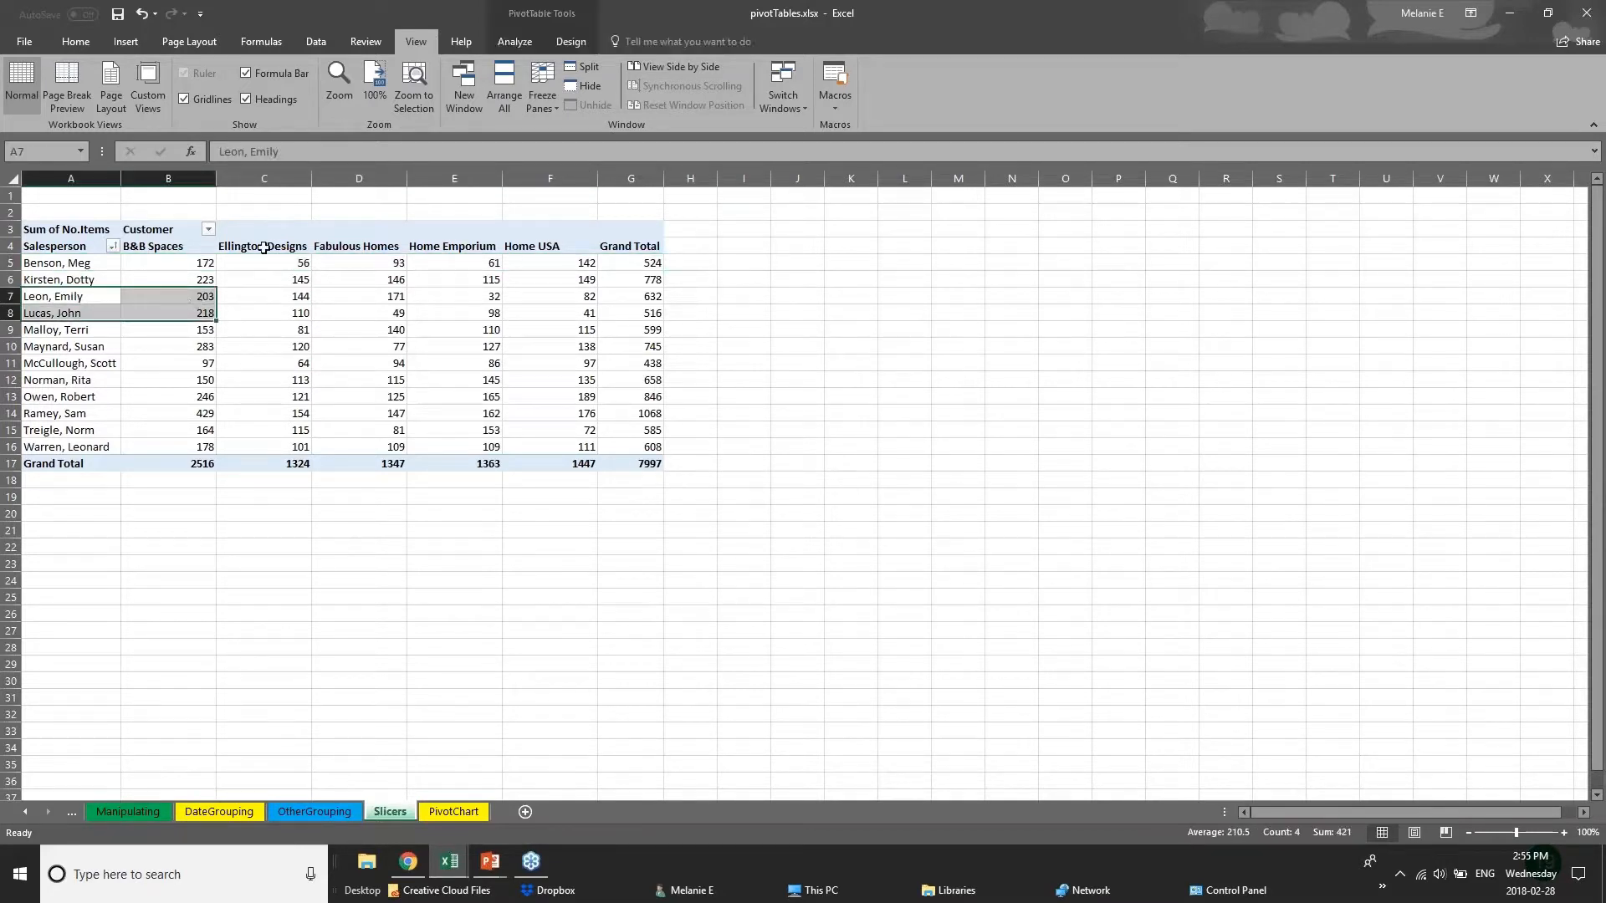
drag(265, 248, 268, 465)
click(270, 466)
click(350, 519)
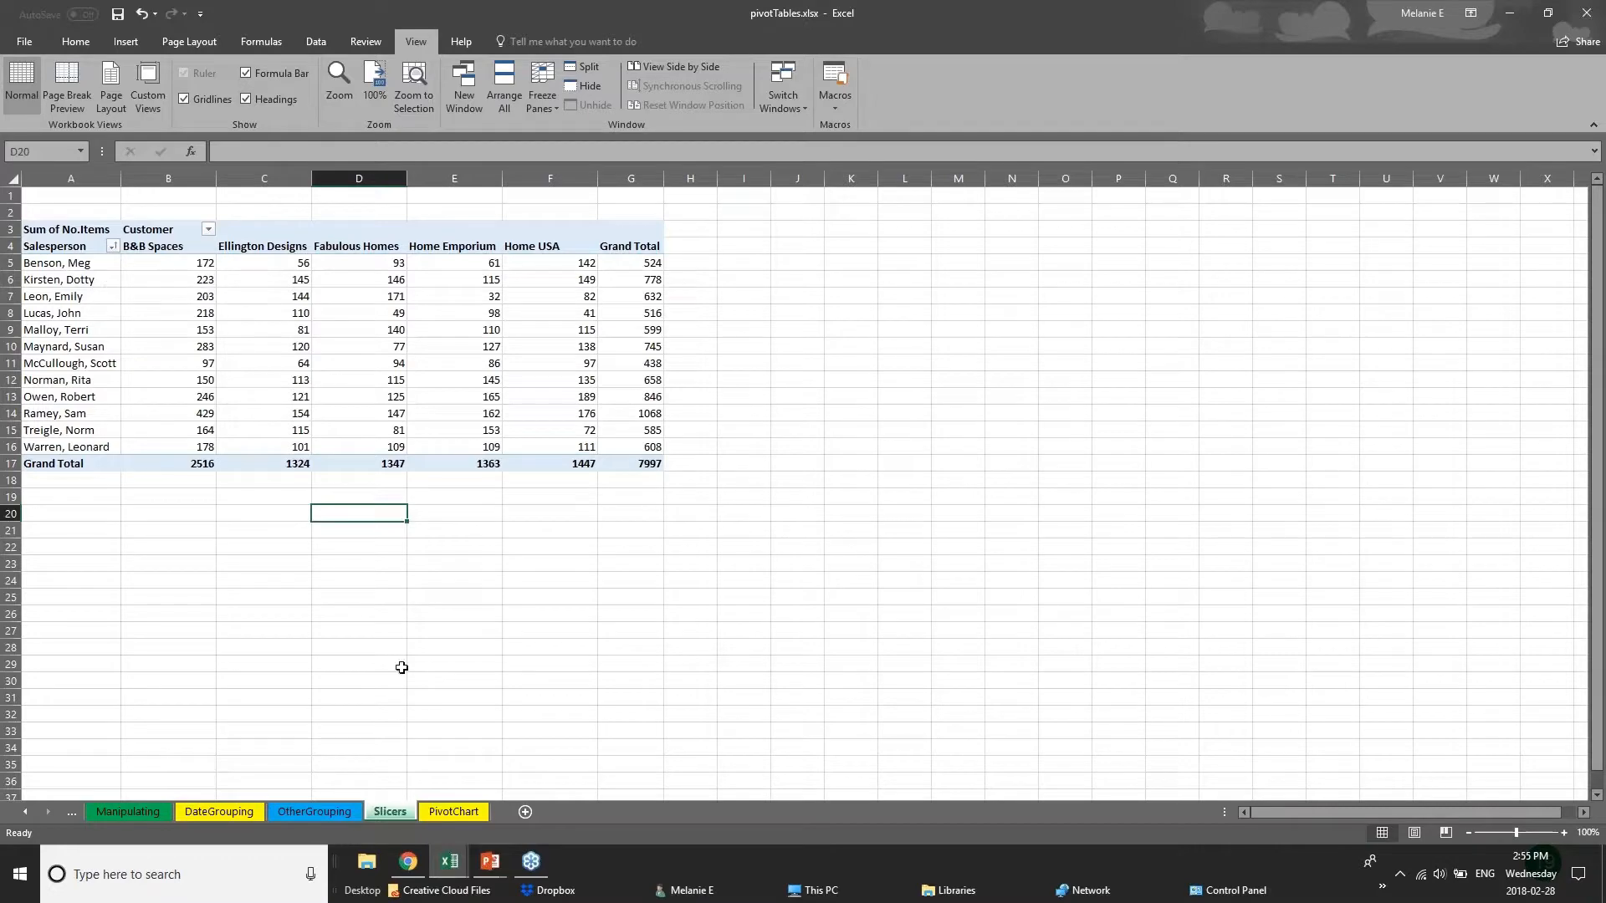
click(338, 813)
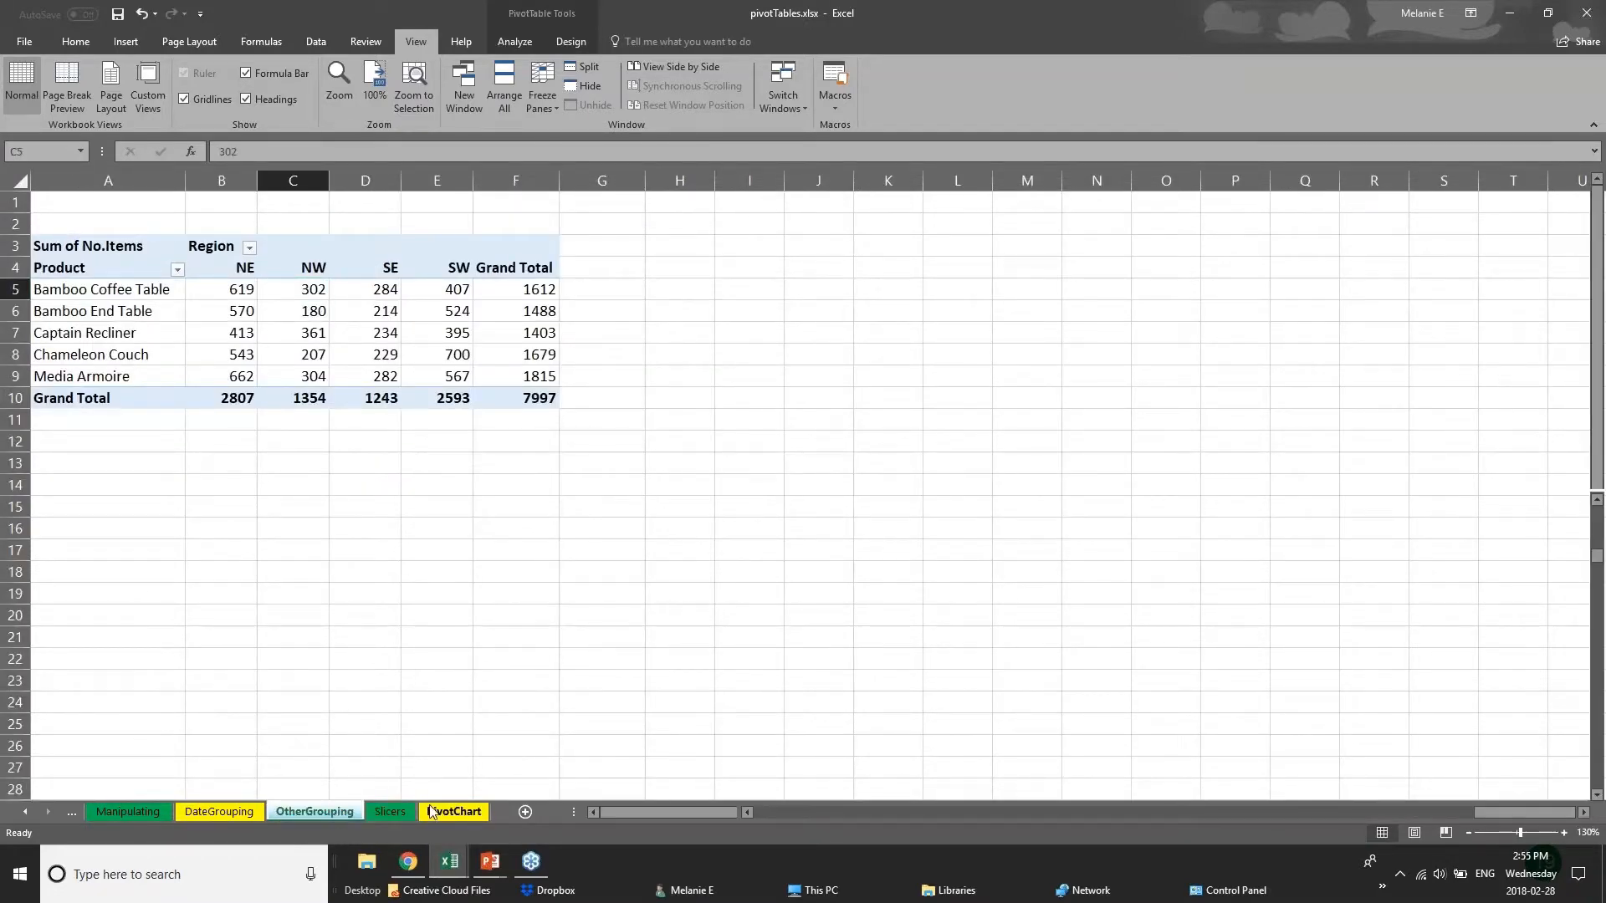
click(431, 811)
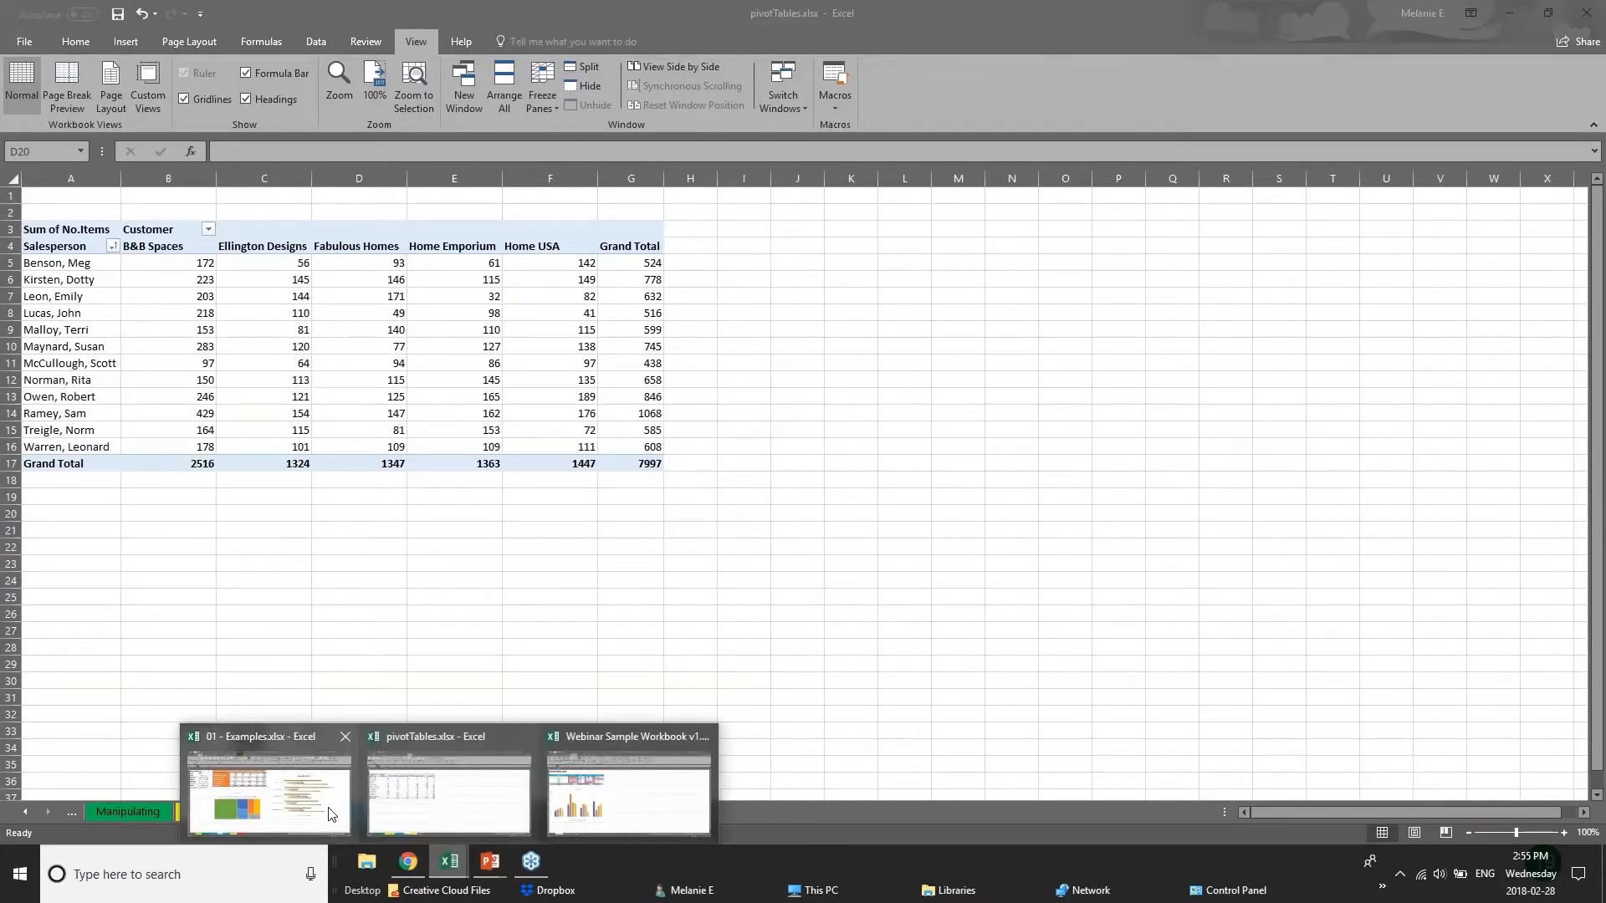
Delete the existing Sum of Total Cost pivot table from the PivotTable sheet of the 01 - Examples workbook.
click(311, 836)
click(387, 813)
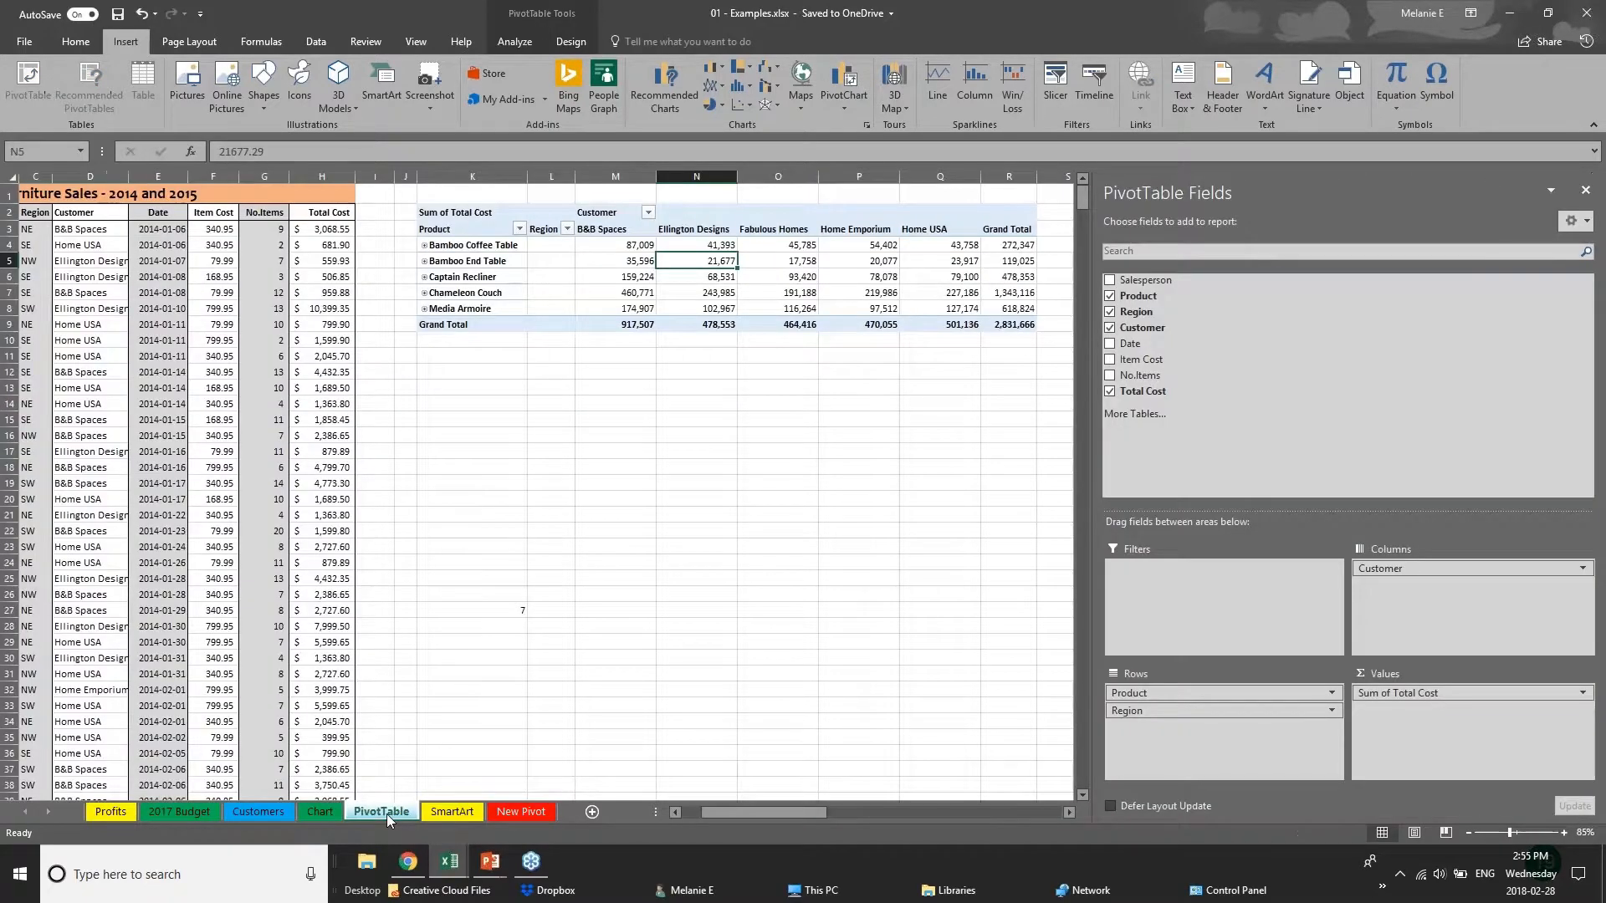
click(469, 213)
click(1585, 189)
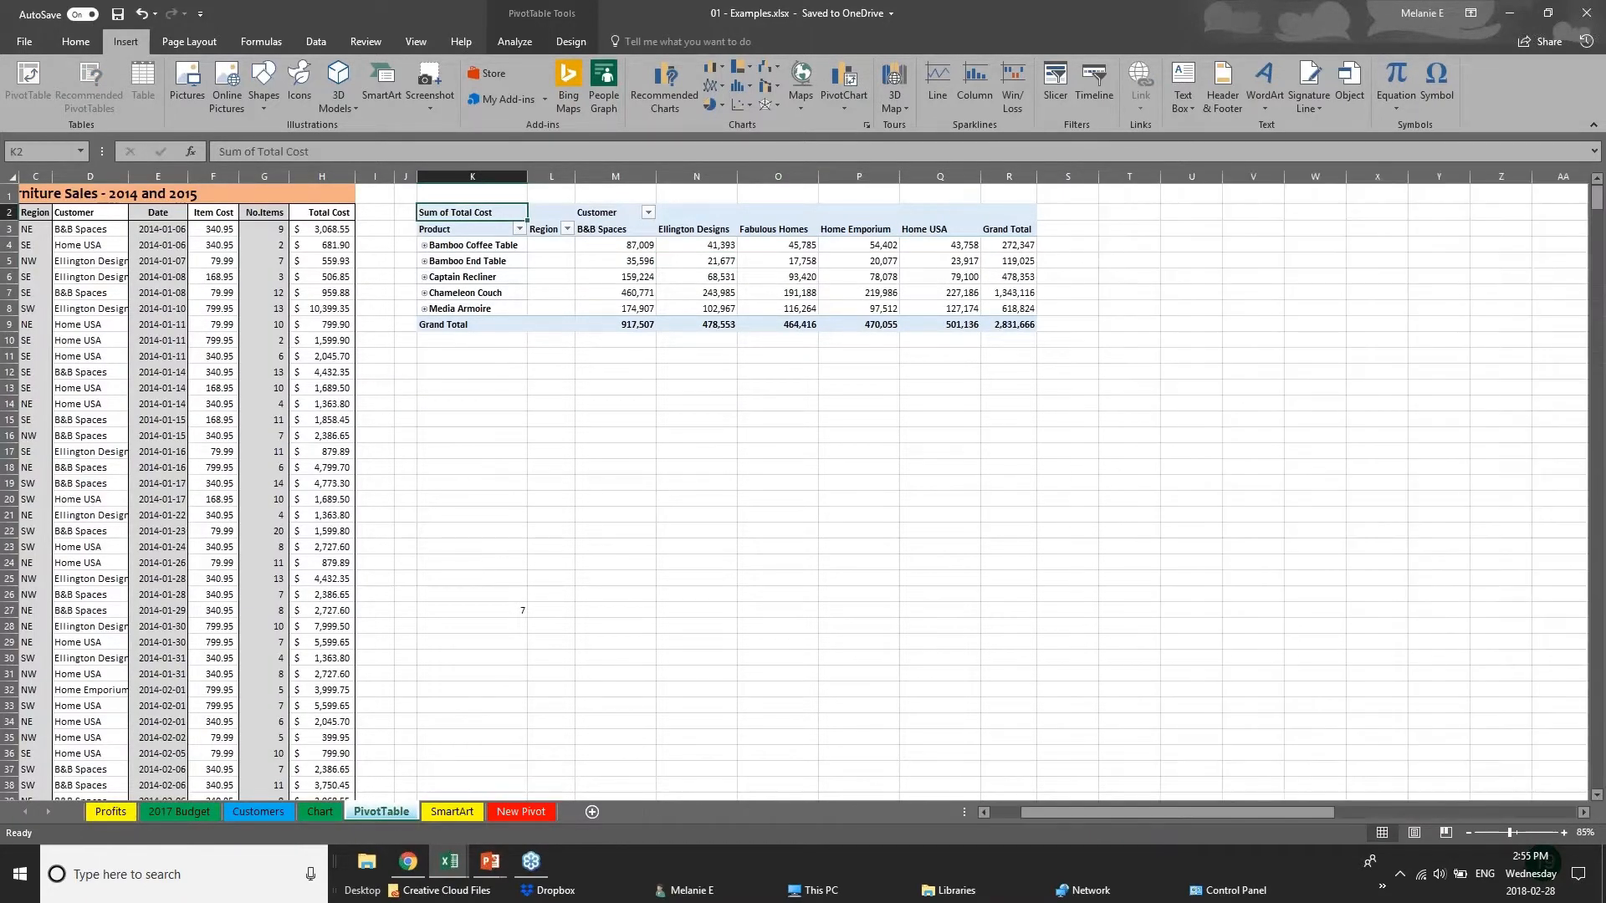
drag(430, 195, 1127, 358)
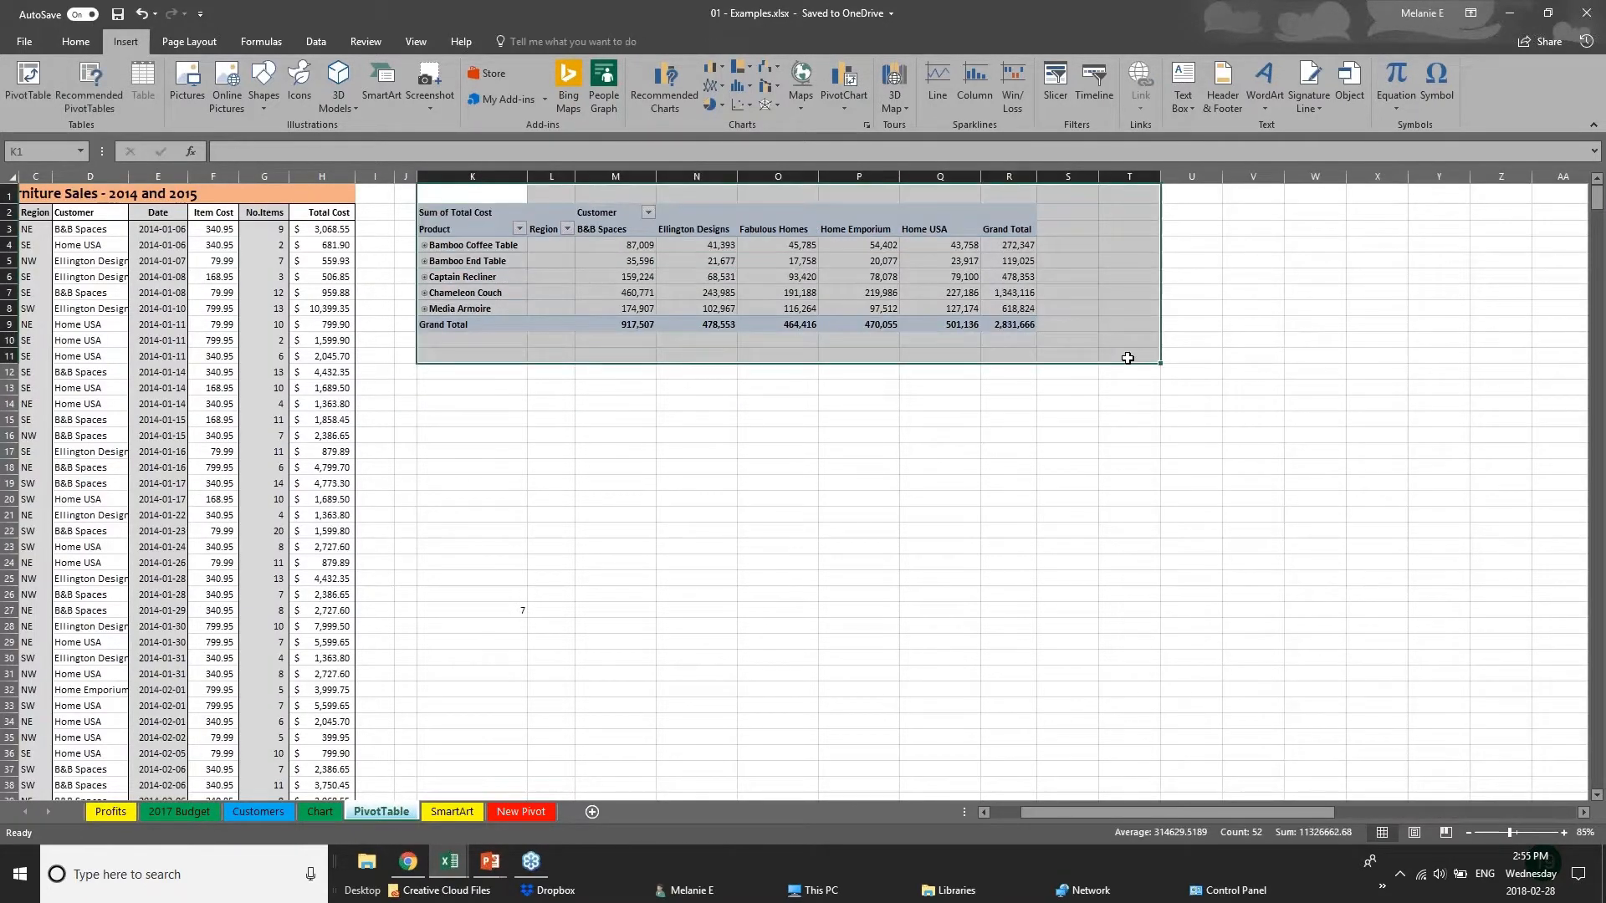
key(Delete)
click(224, 338)
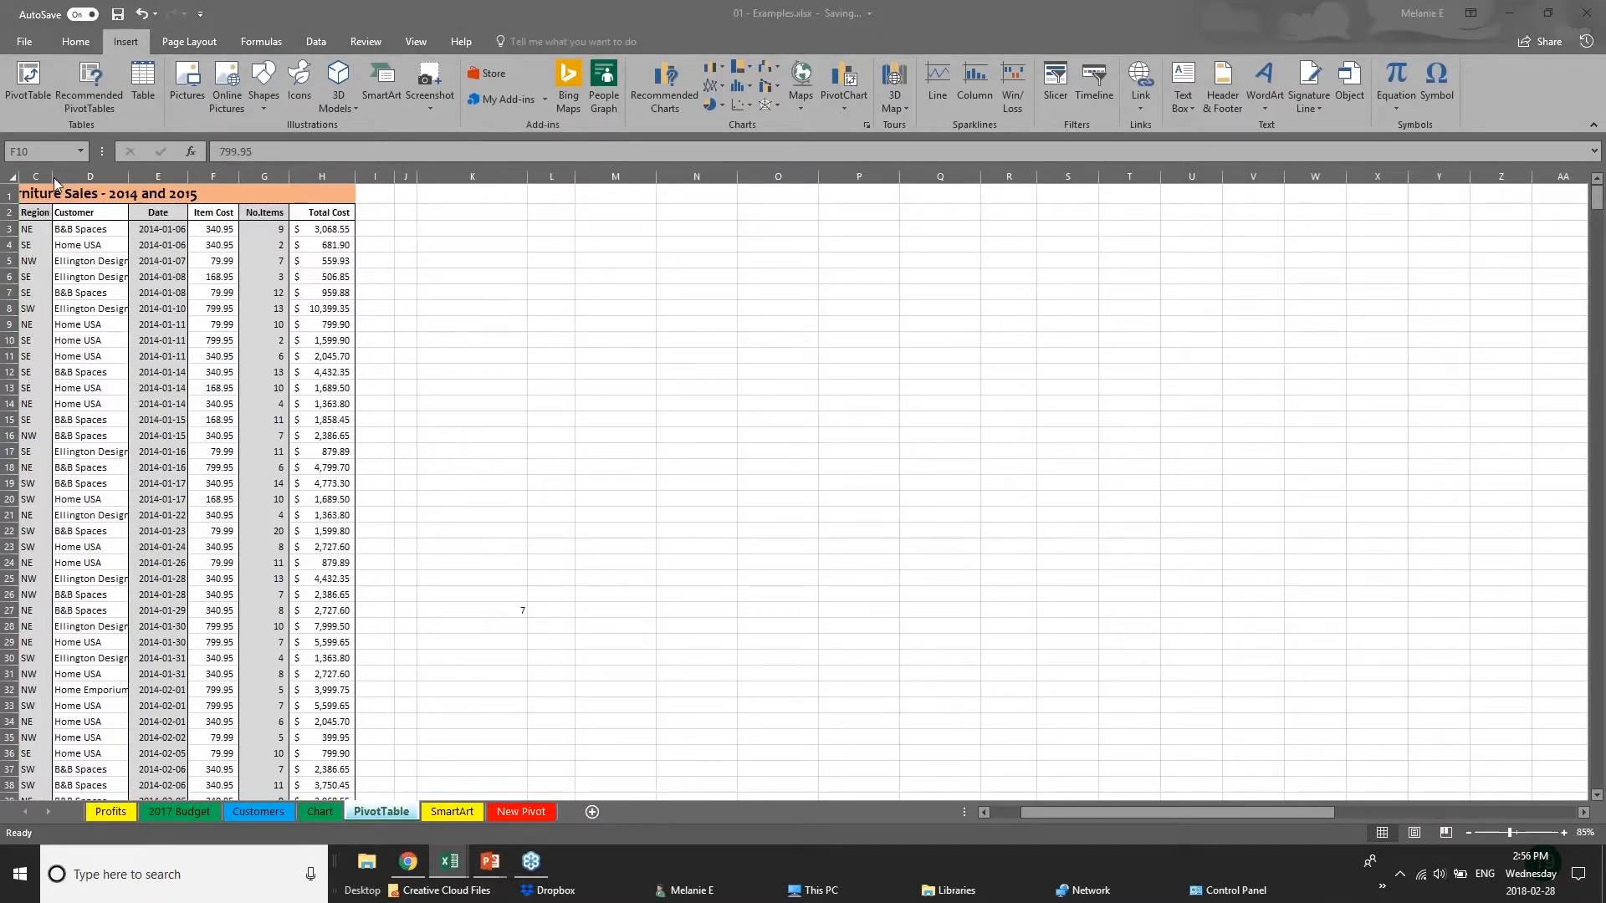
Examine the Furniture Sales - 2014 and 2015 source data from the Salesperson column through the Total Cost column.
click(1045, 811)
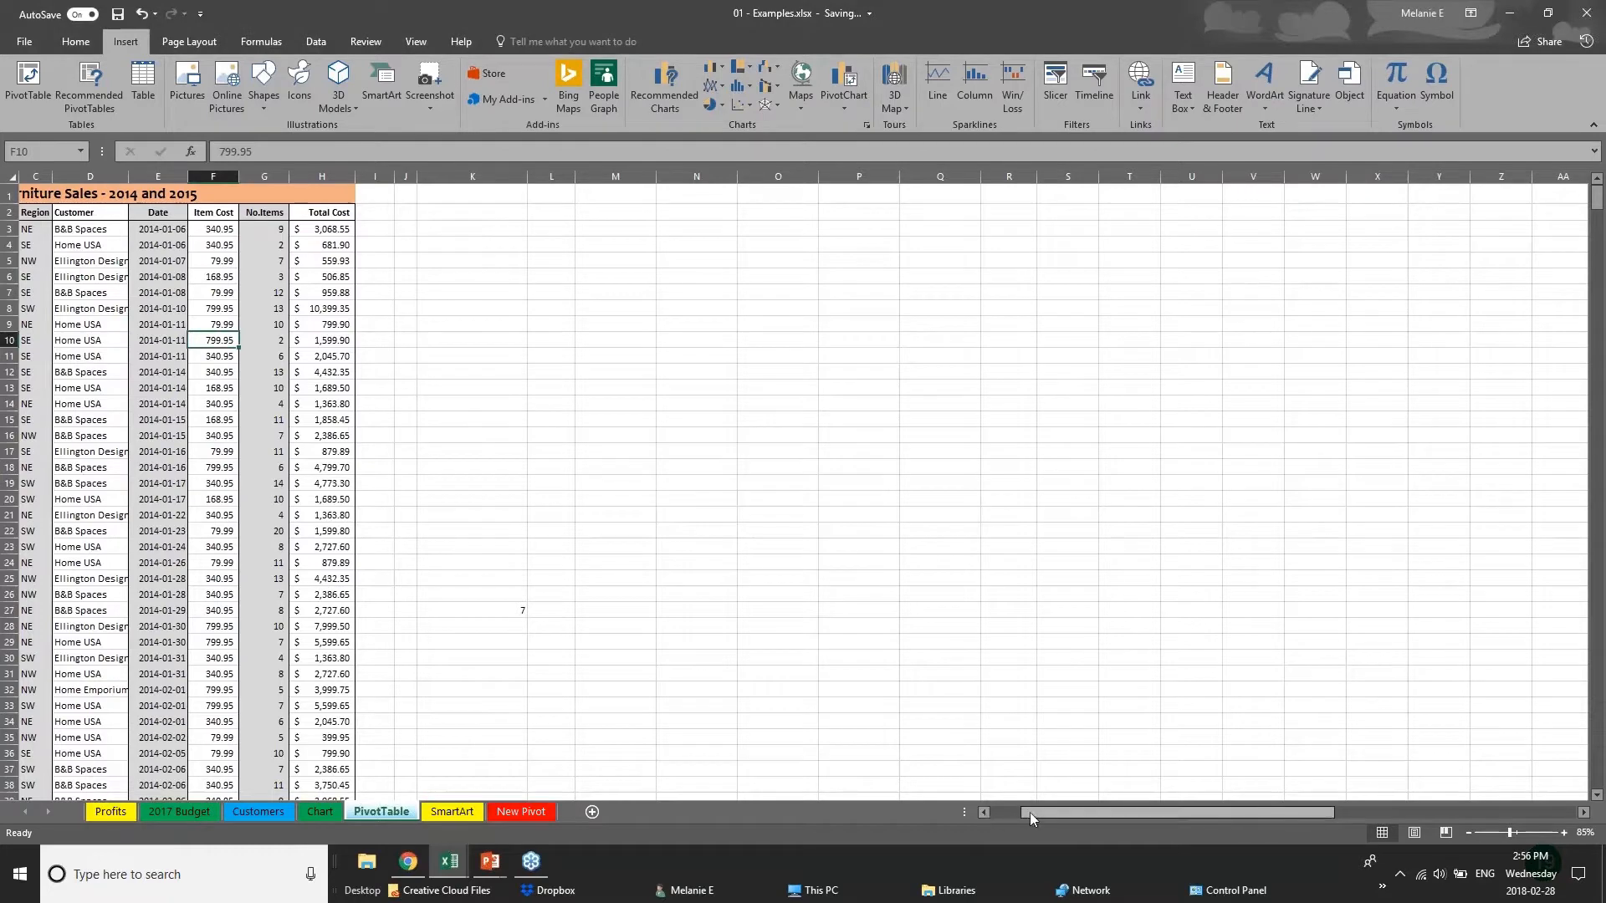
drag(1028, 814, 993, 813)
click(76, 264)
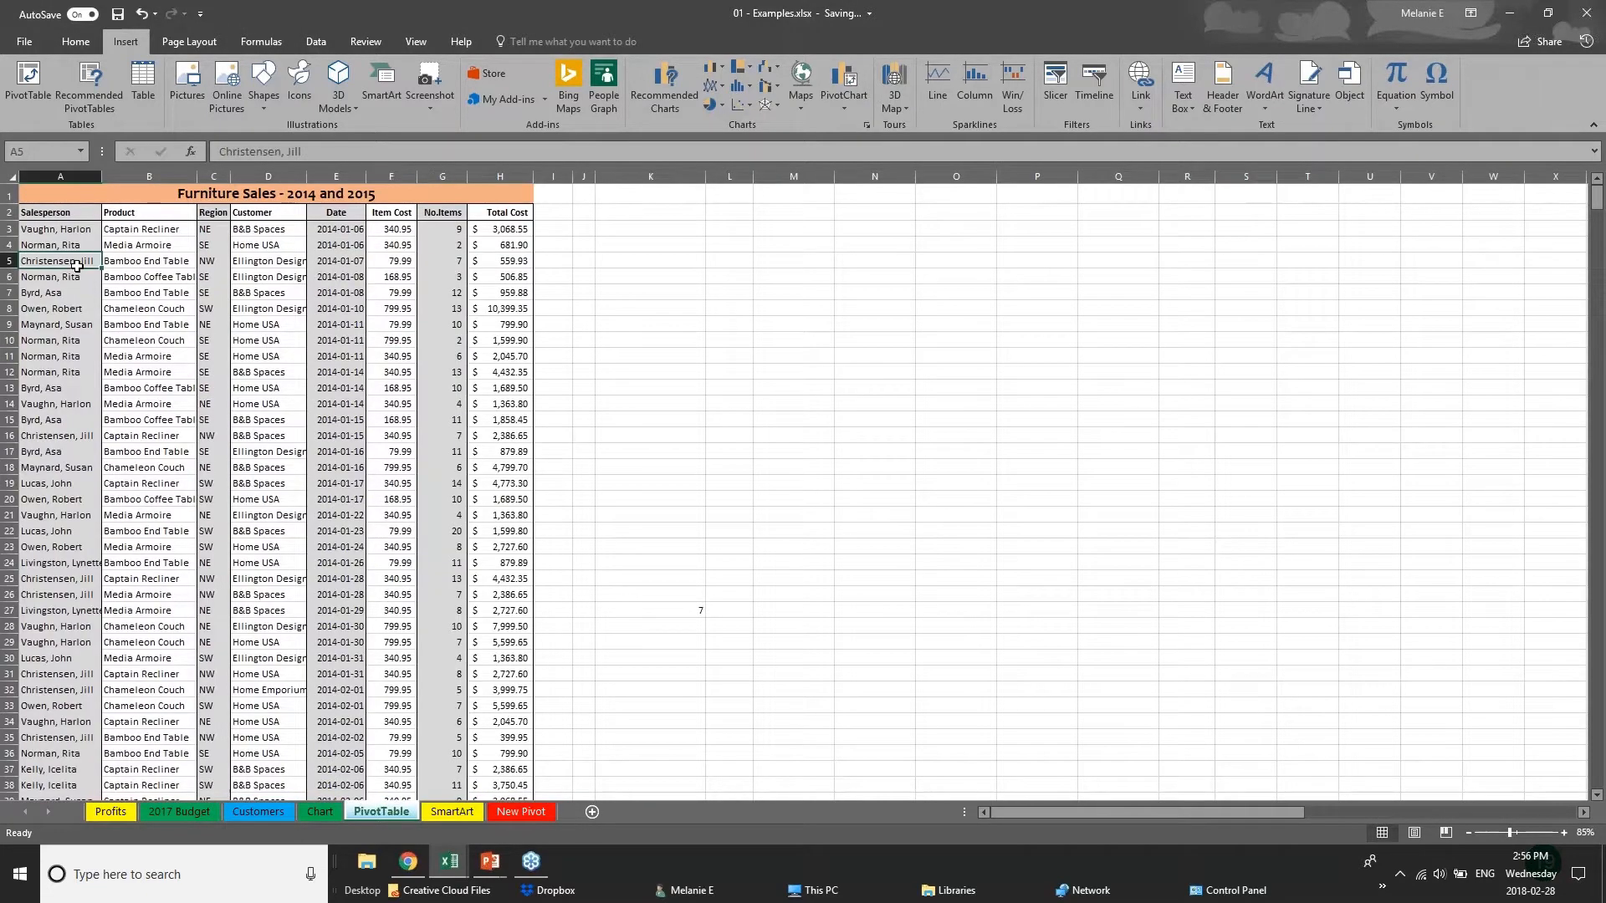
scroll(699, 361, down, 10)
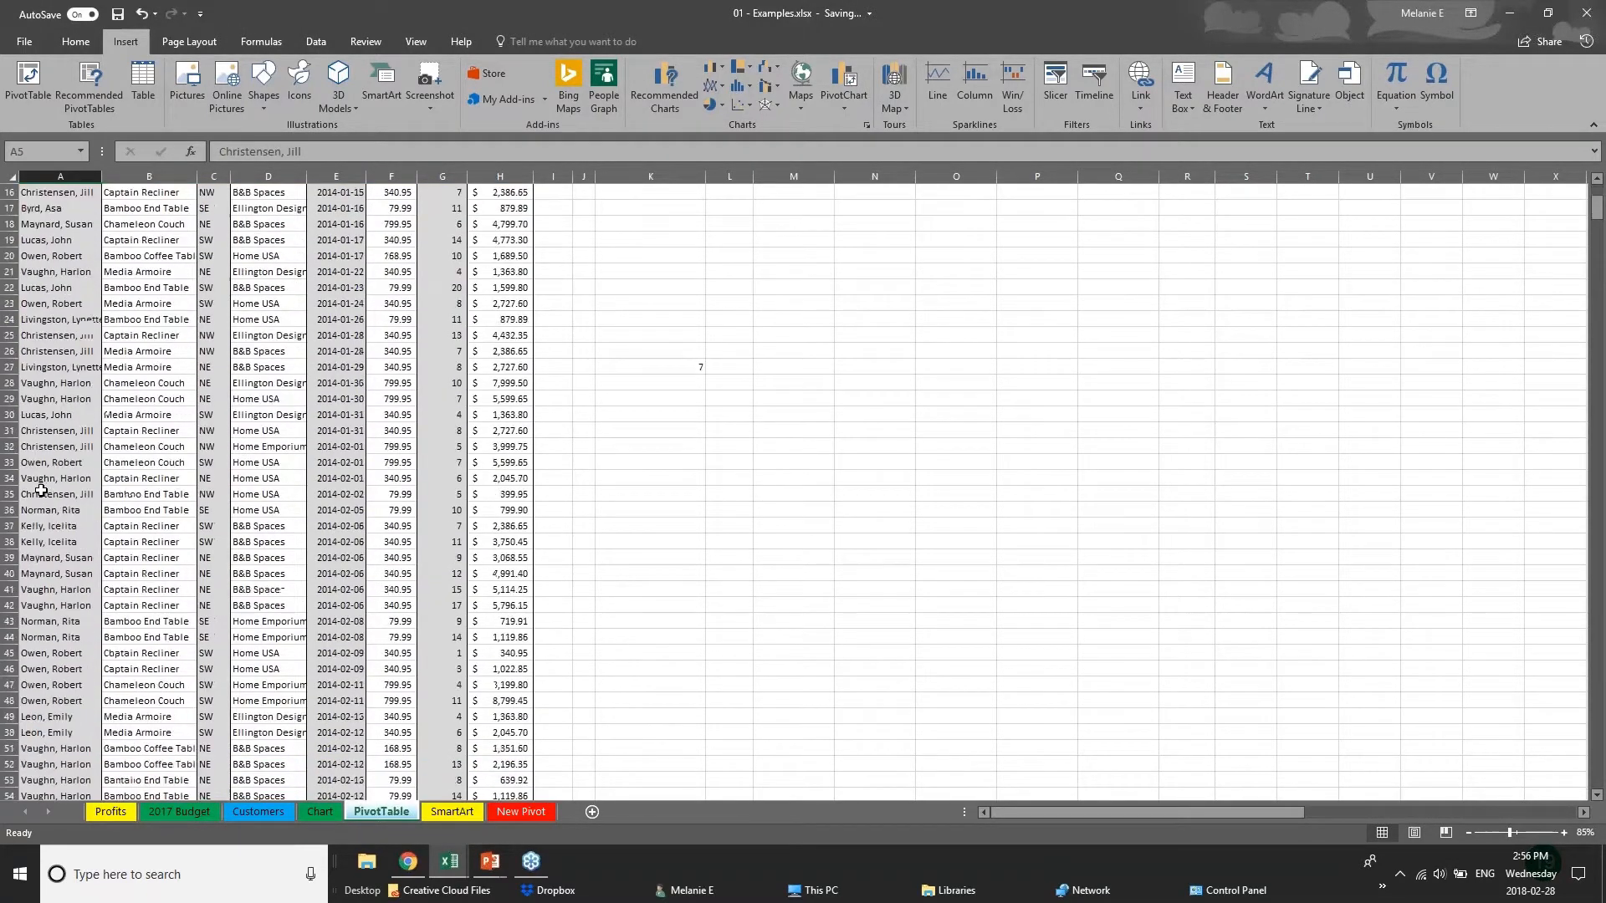
scroll(727, 251, up, 10)
click(488, 234)
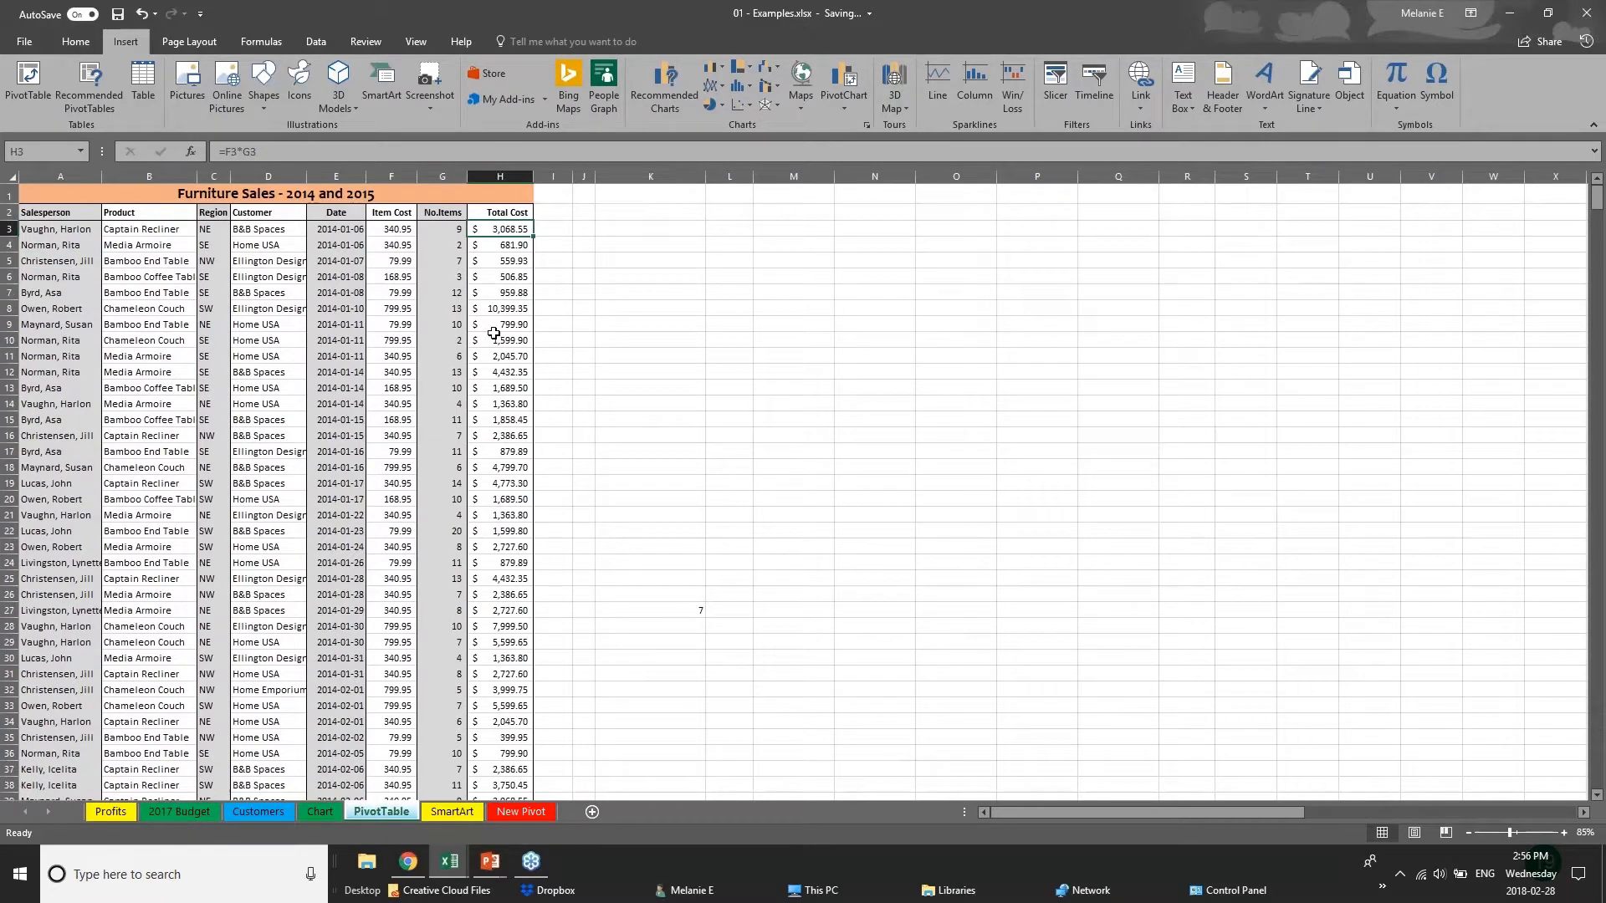
click(494, 334)
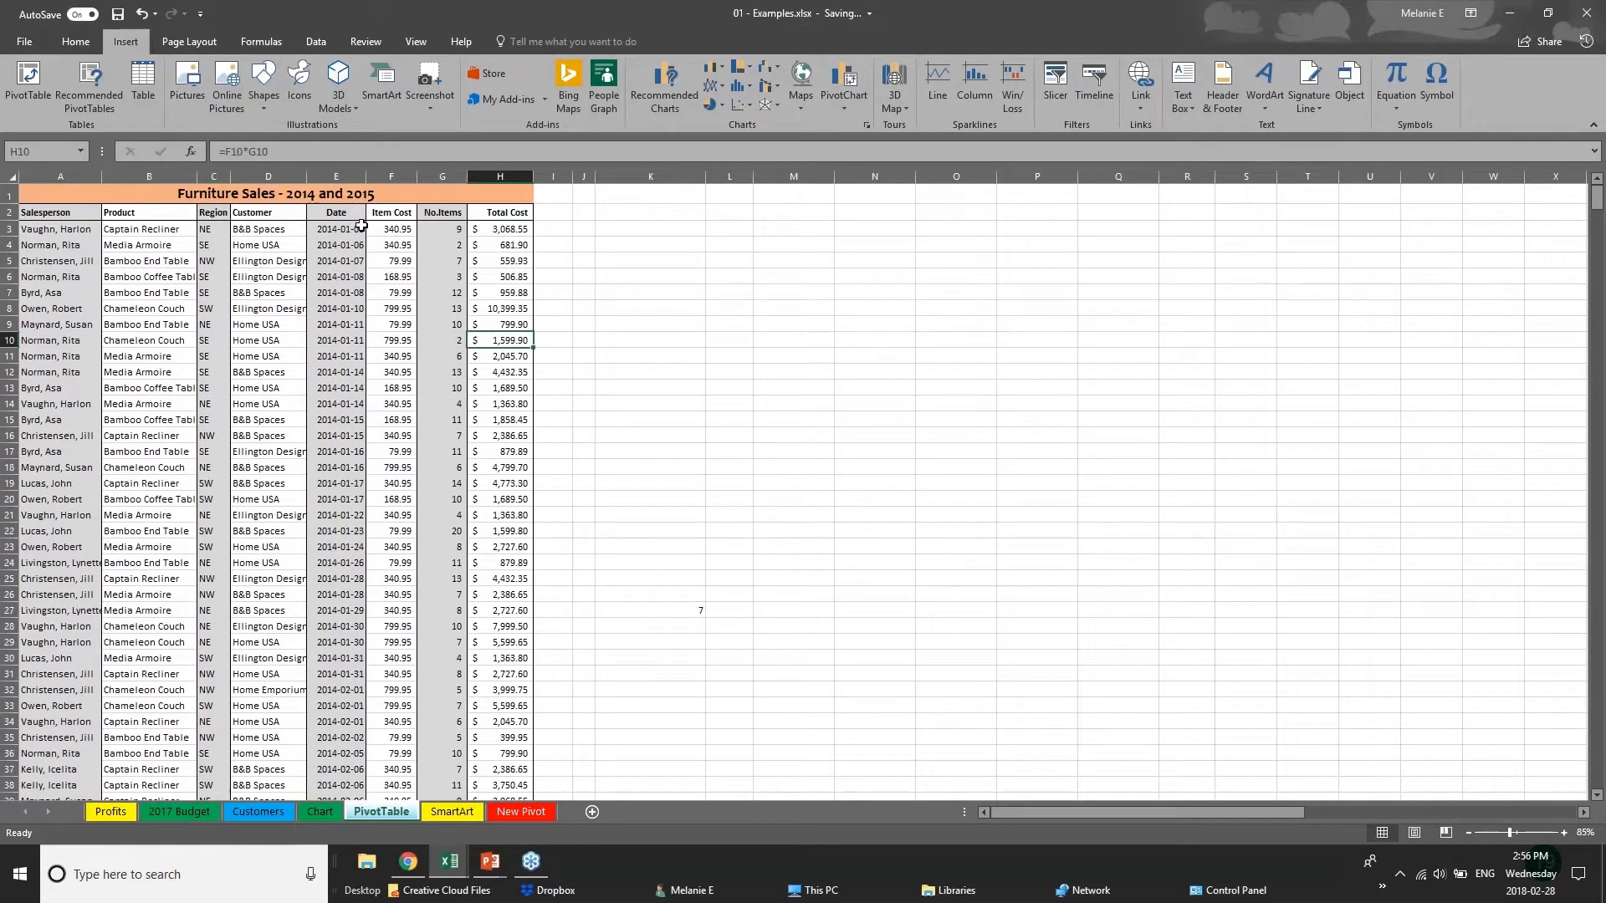
click(95, 466)
scroll(106, 666, down, 20)
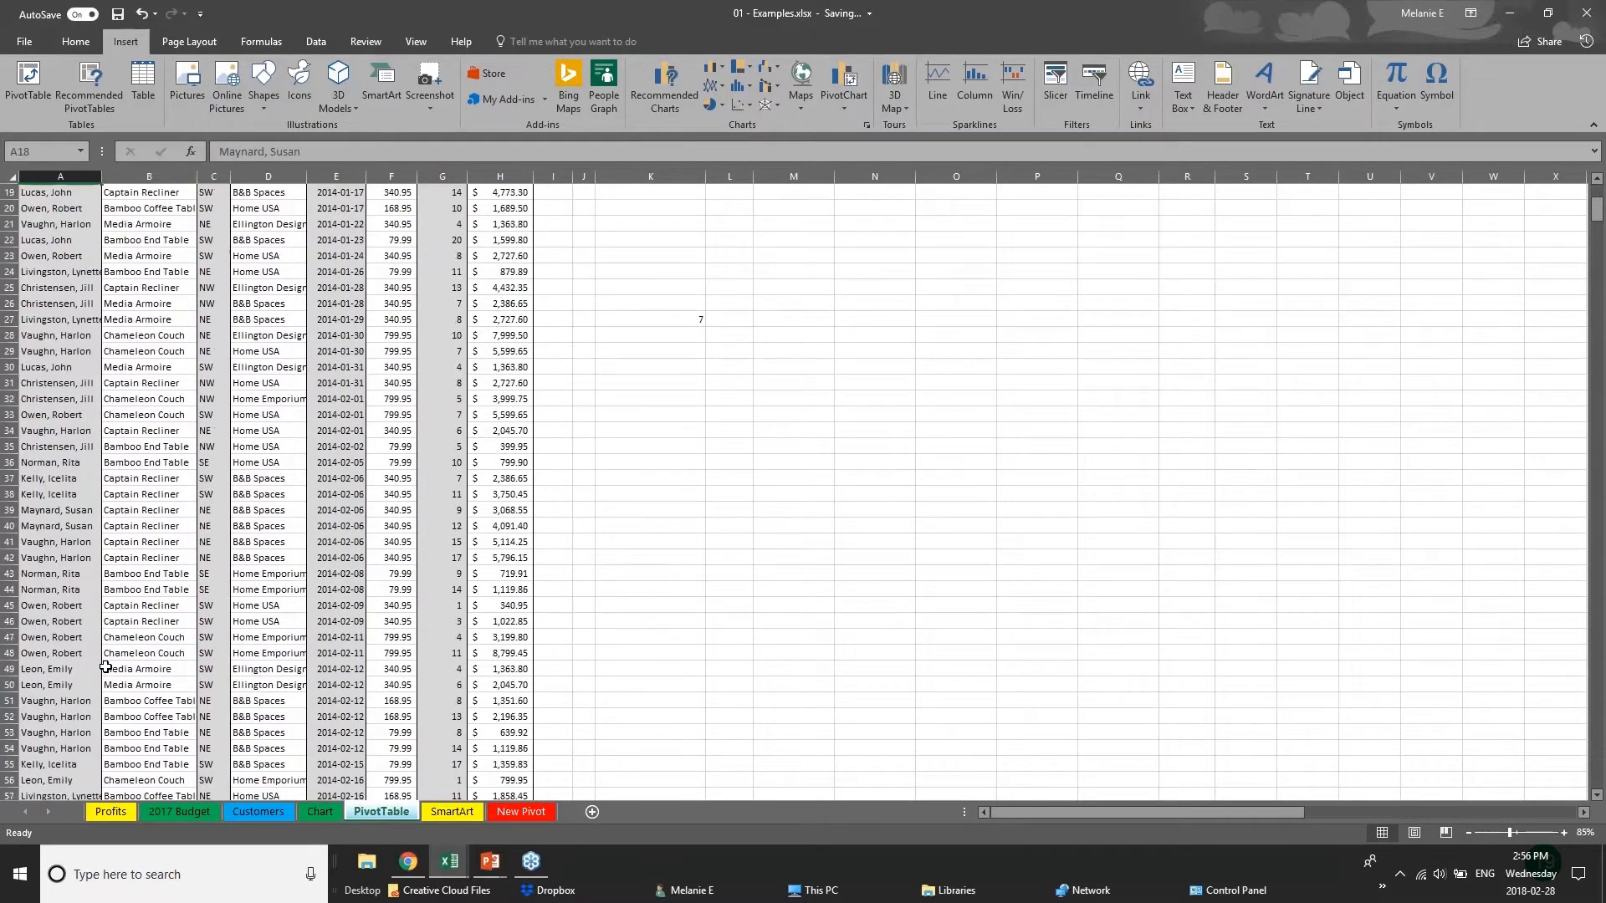
scroll(106, 667, up, 9)
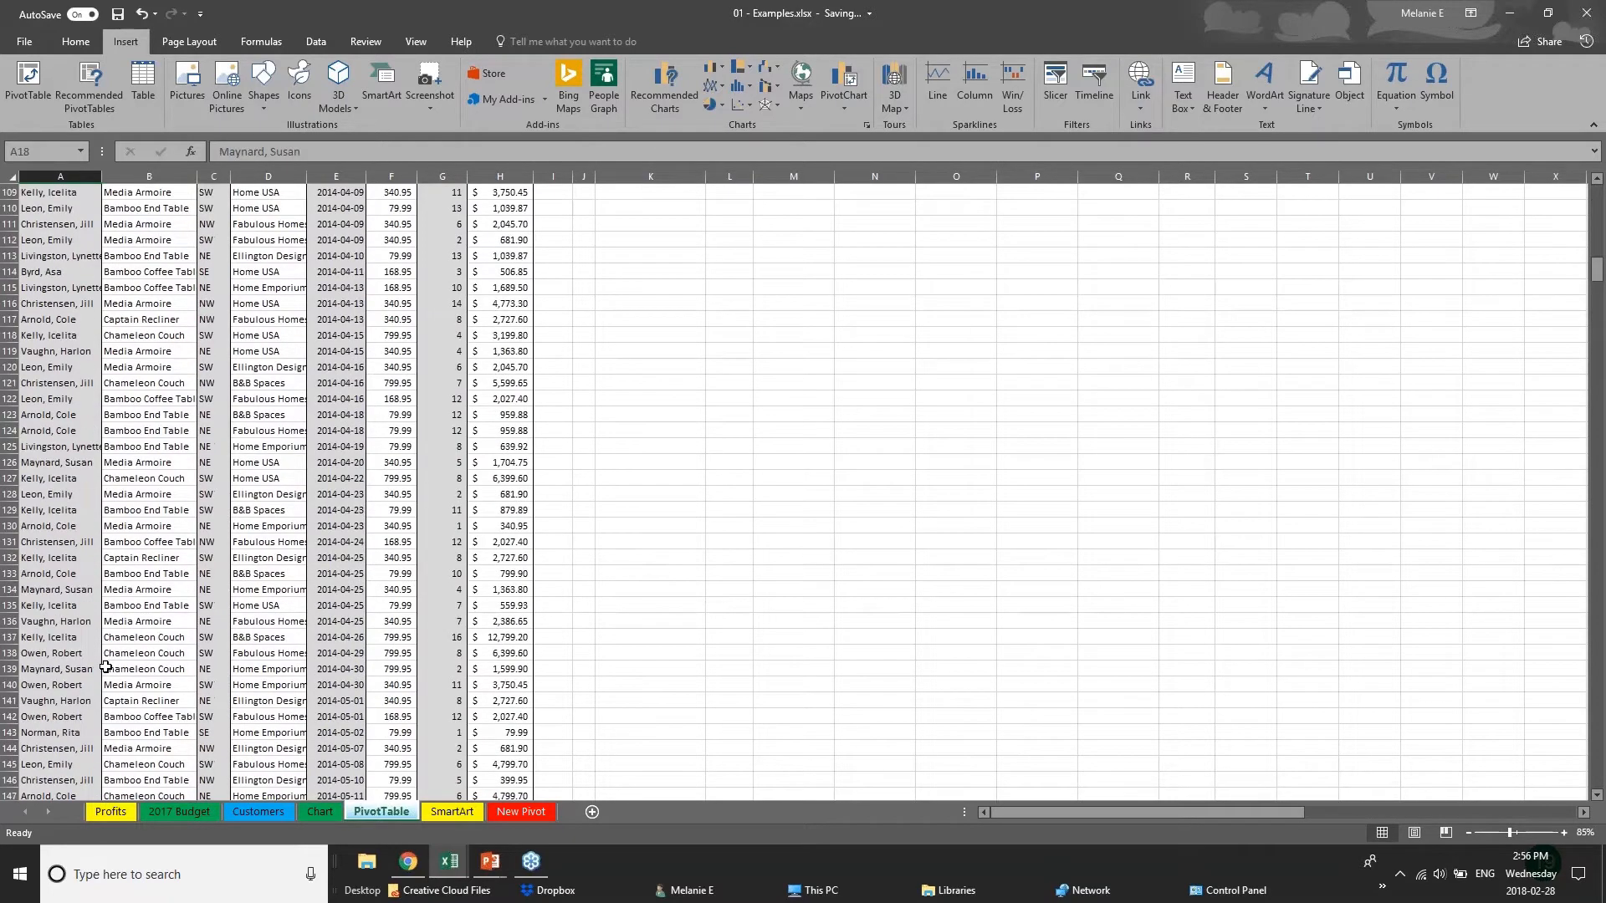
scroll(105, 667, up, 19)
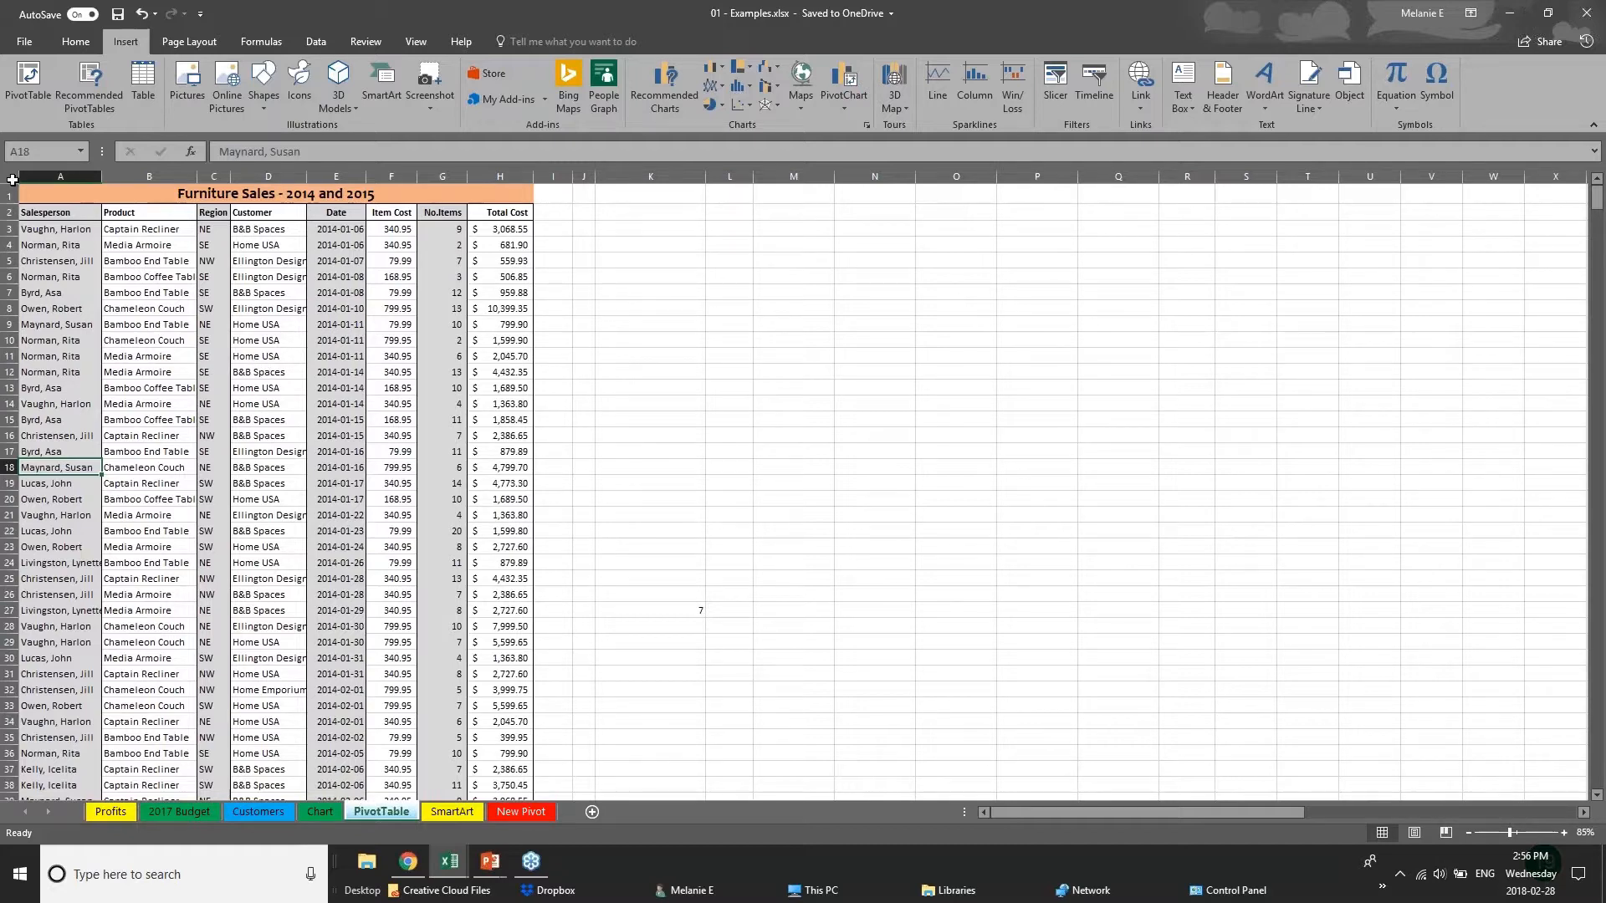
click(13, 178)
click(624, 400)
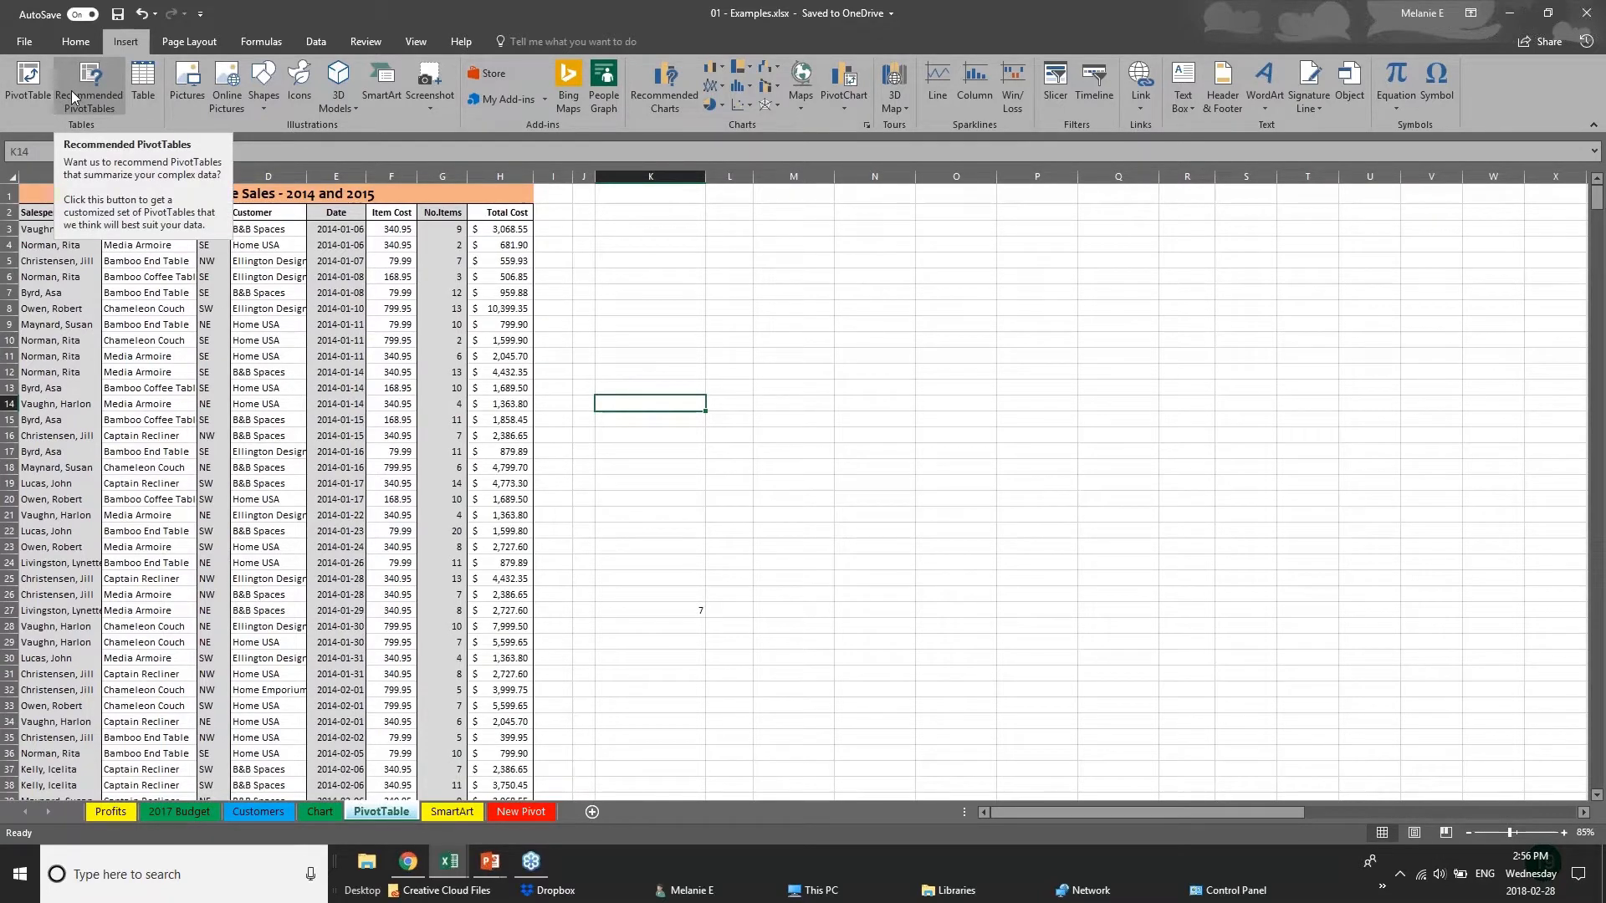
click(25, 102)
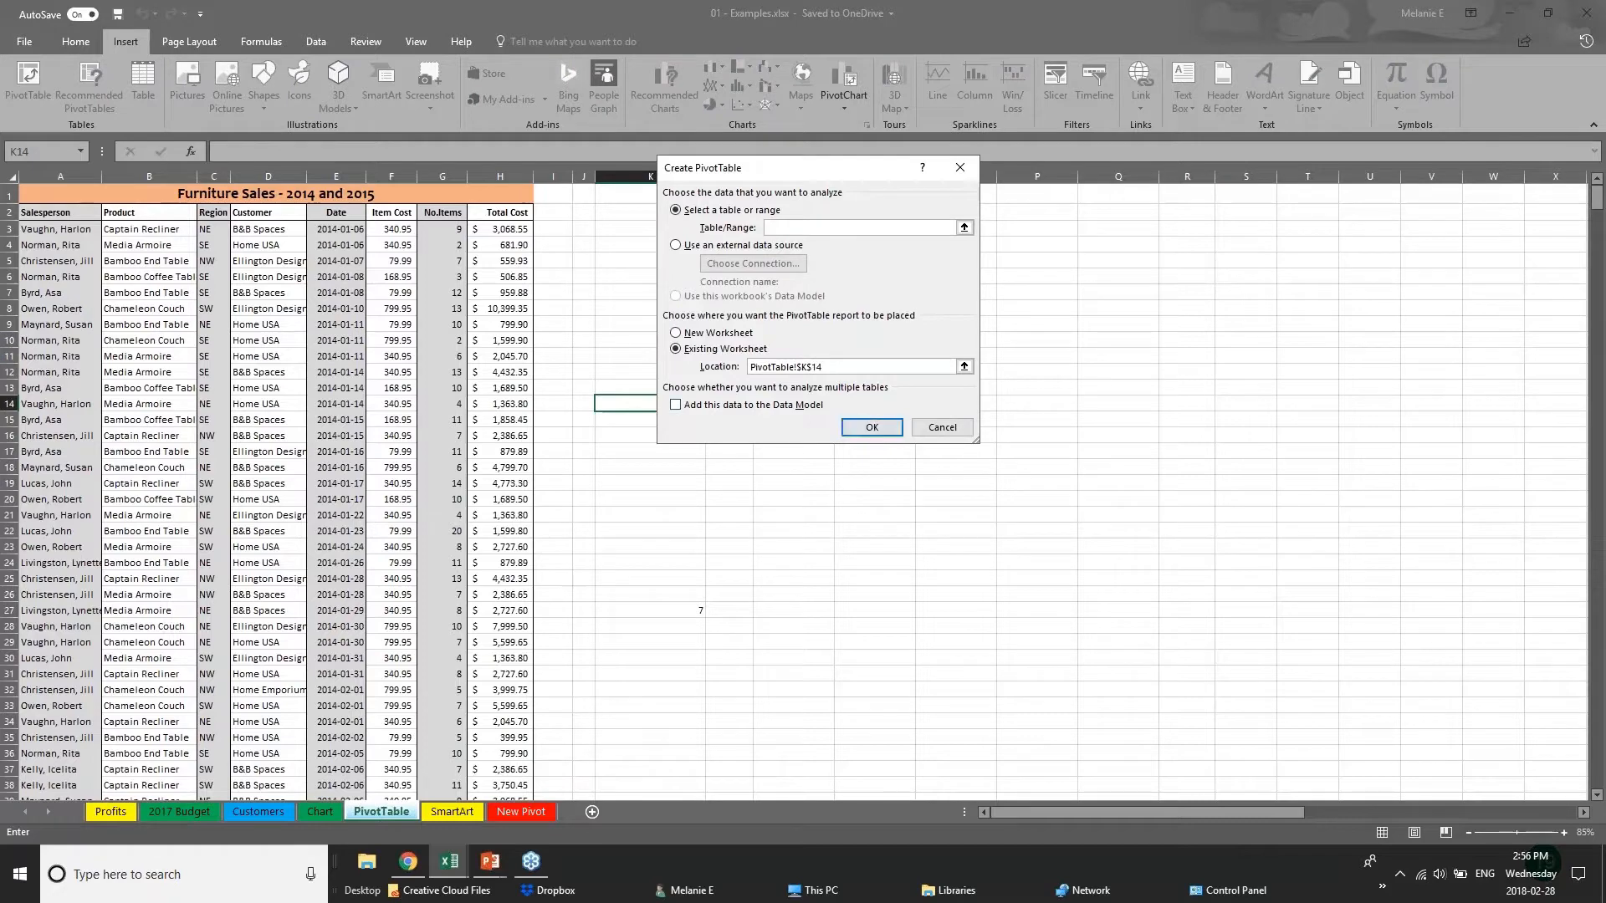
click(45, 196)
key(ctrl+space)
key(Escape)
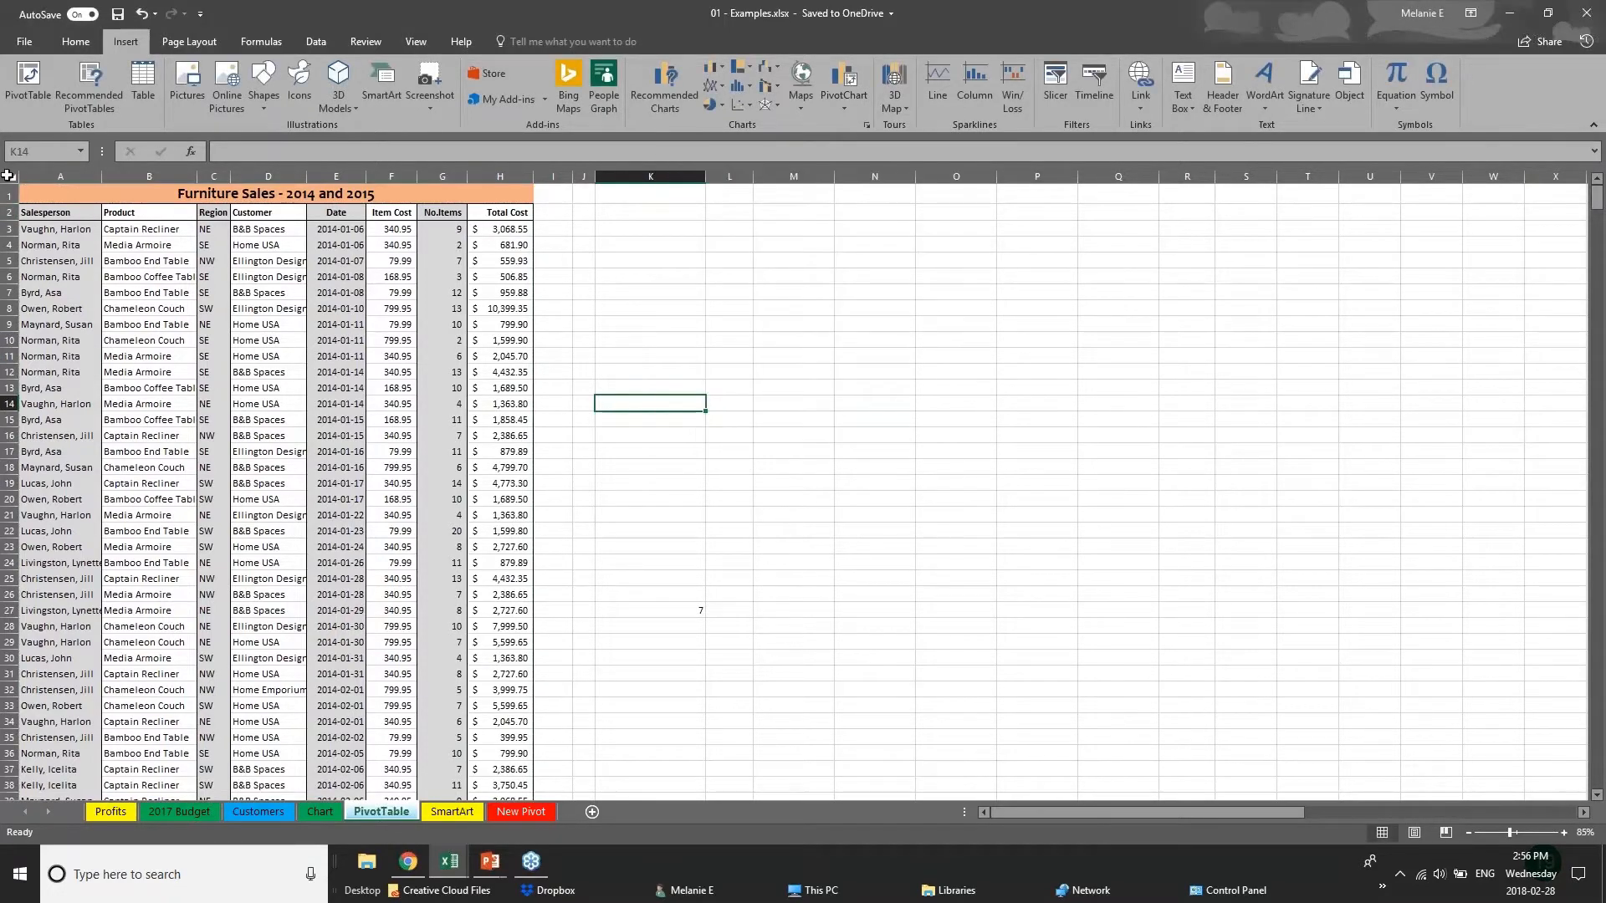
Try to create a pivot table on a new worksheet from the entire PivotTable sheet.
key(ctrl+a)
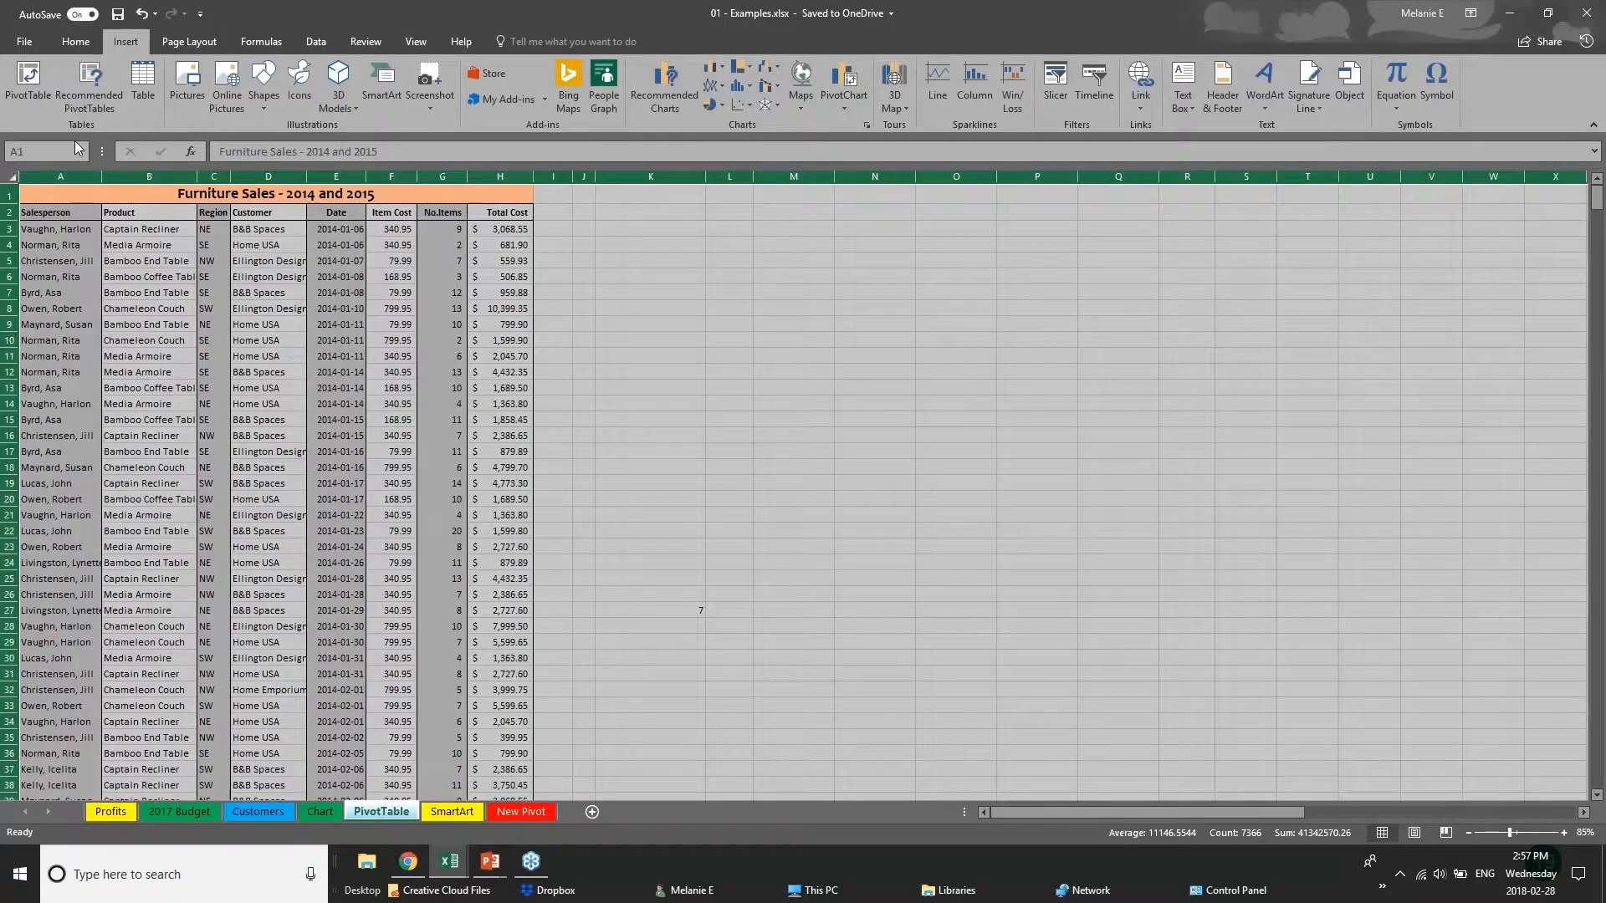
click(25, 74)
click(877, 431)
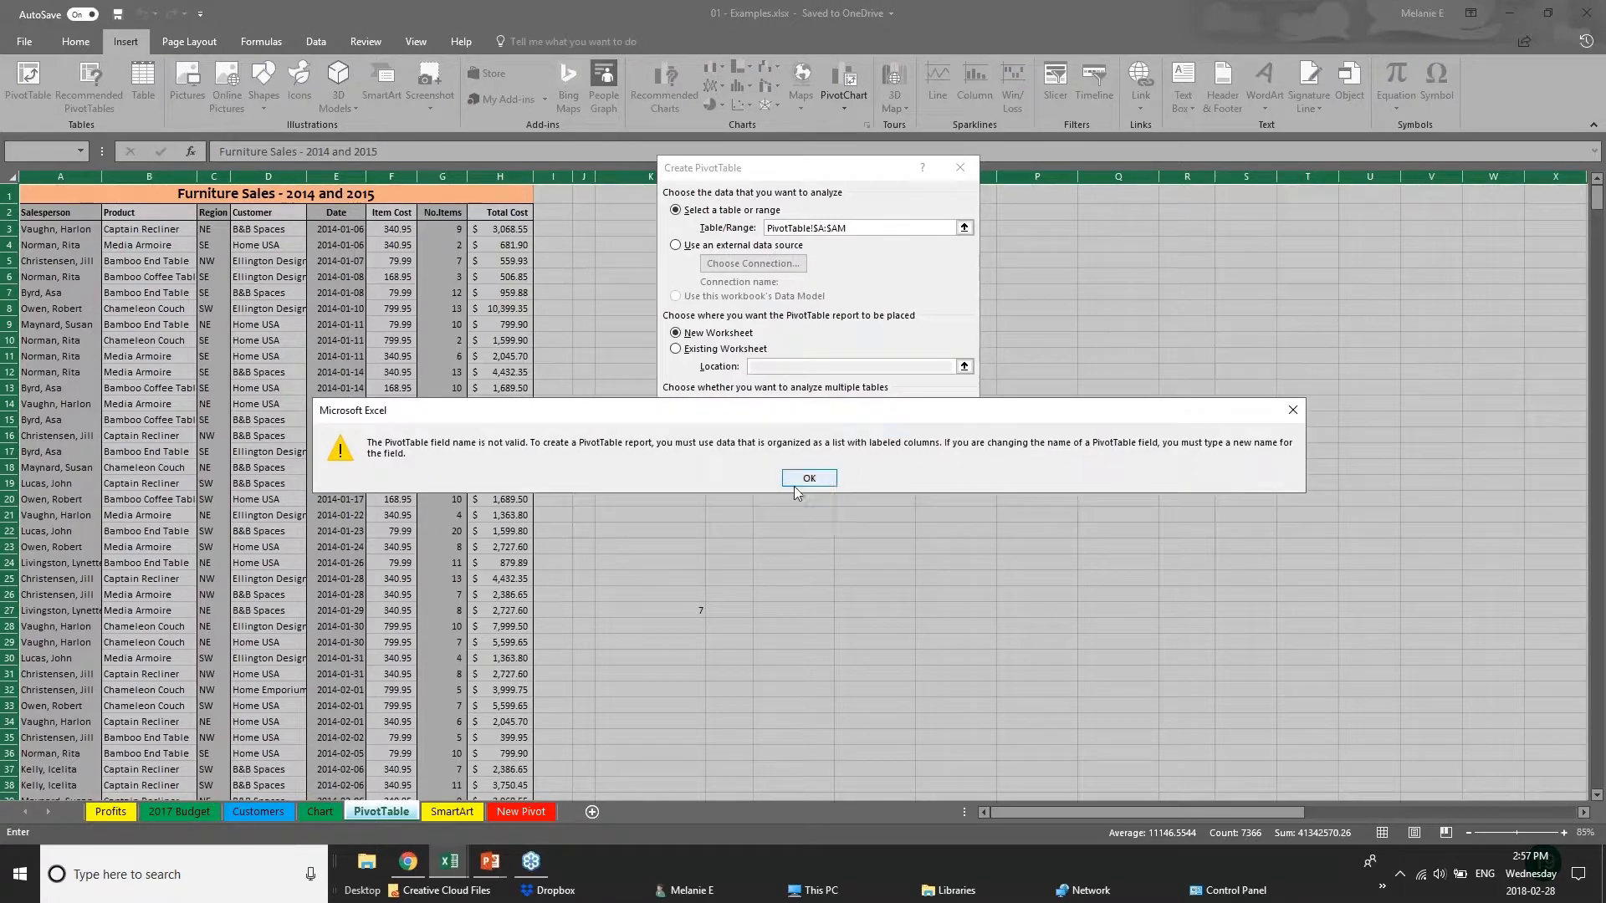
click(795, 485)
click(846, 436)
click(807, 478)
click(941, 423)
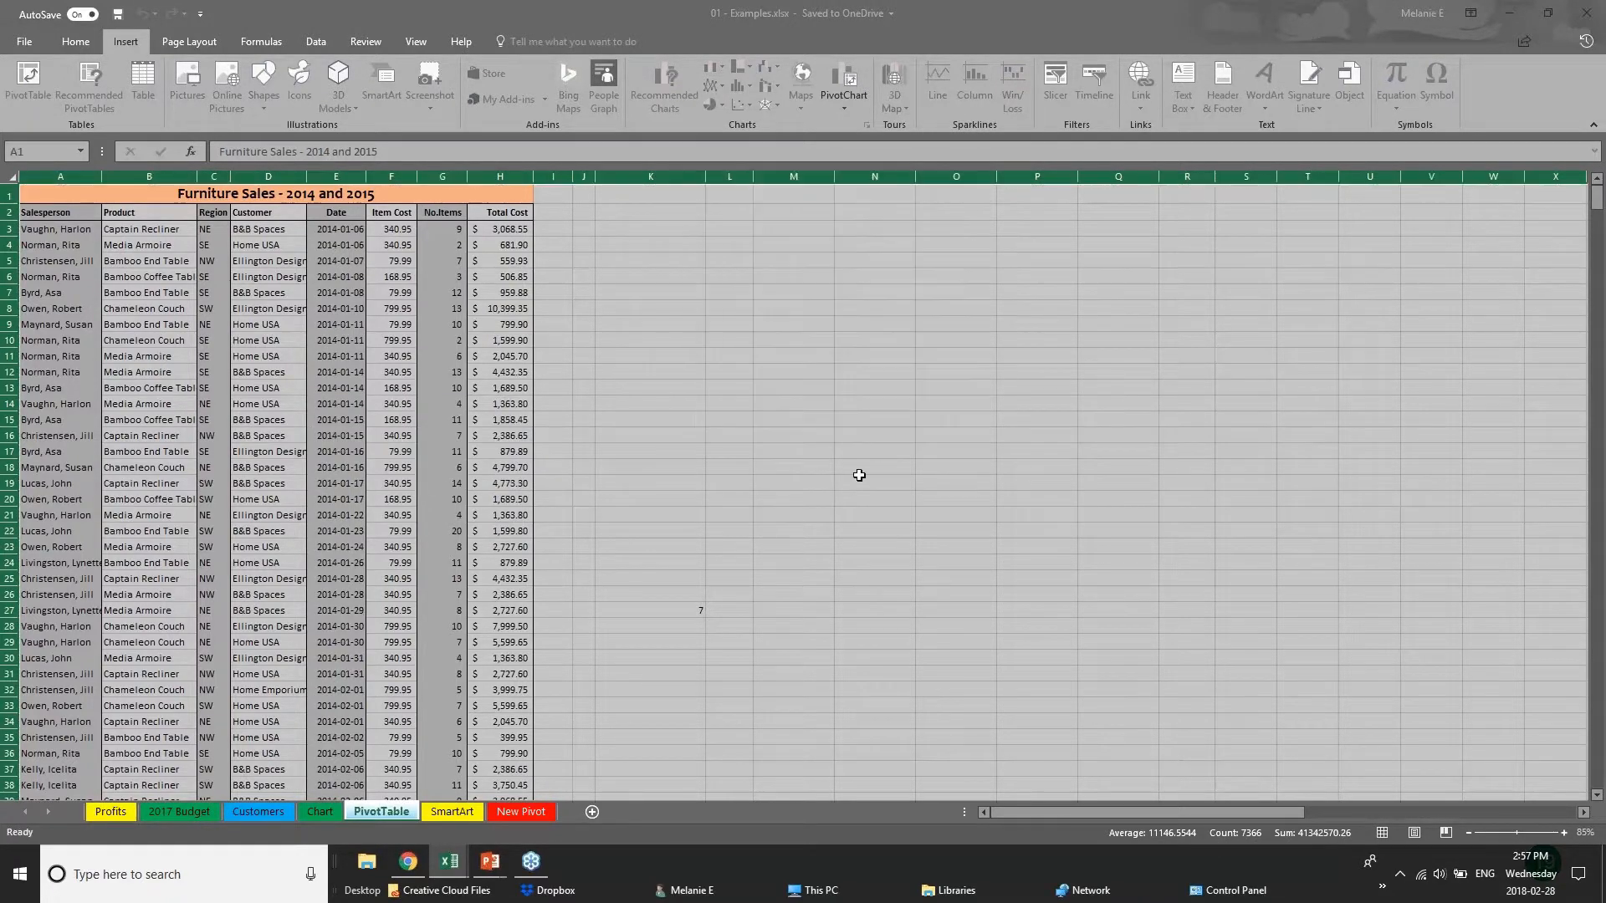
Create a pivot table on a new worksheet from columns A to H of the furniture sales data, starting at row 2.
click(268, 245)
drag(32, 176, 530, 187)
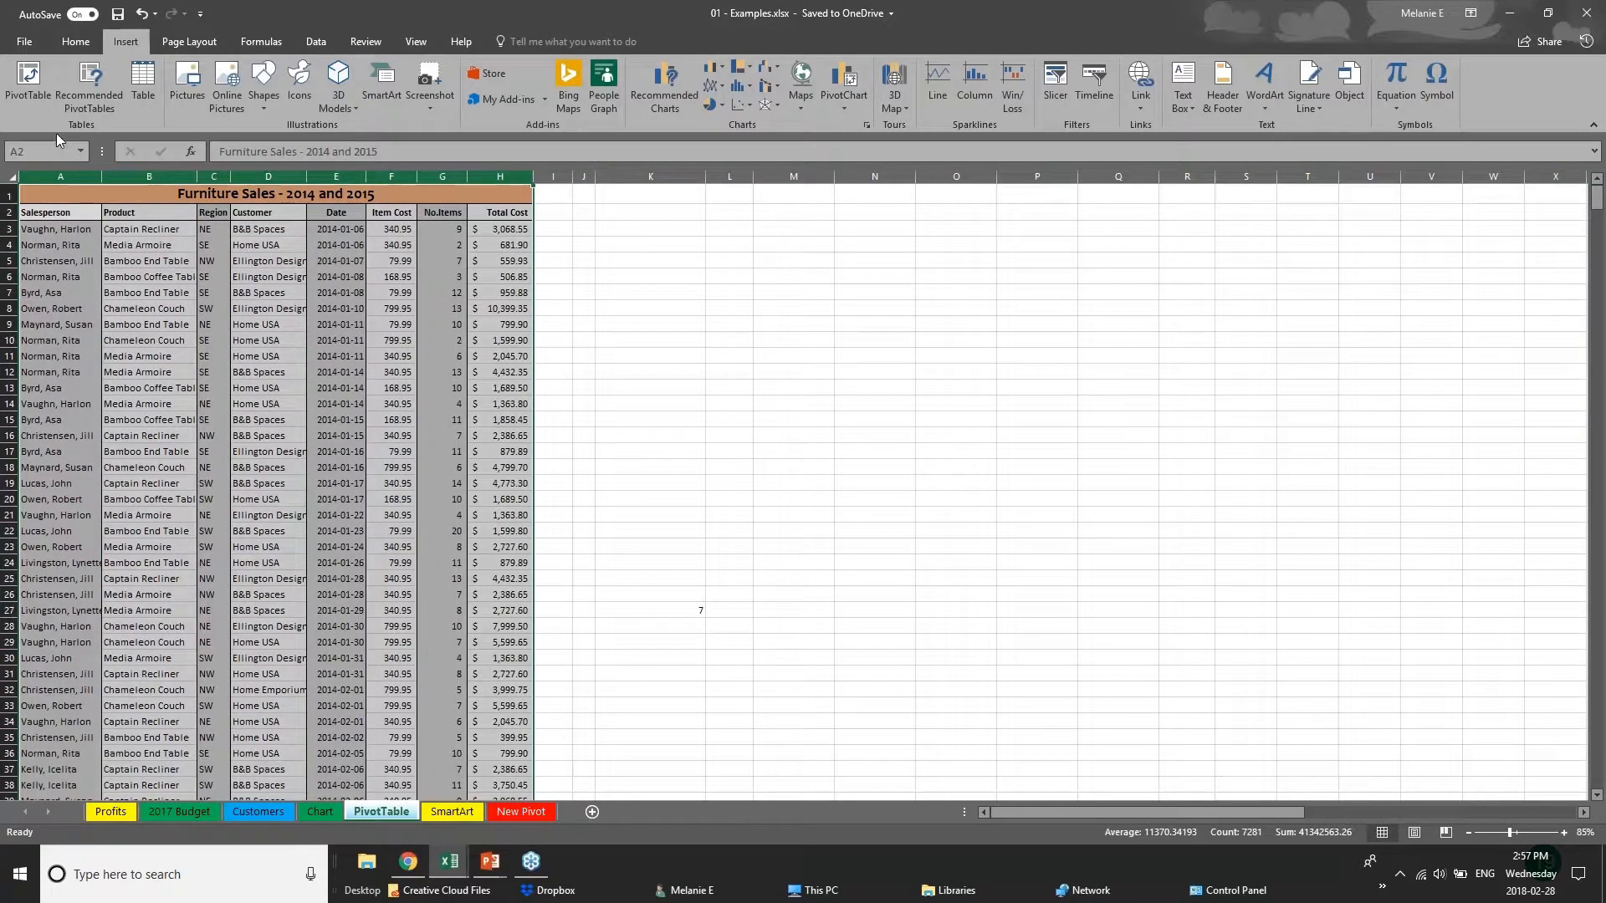
click(27, 83)
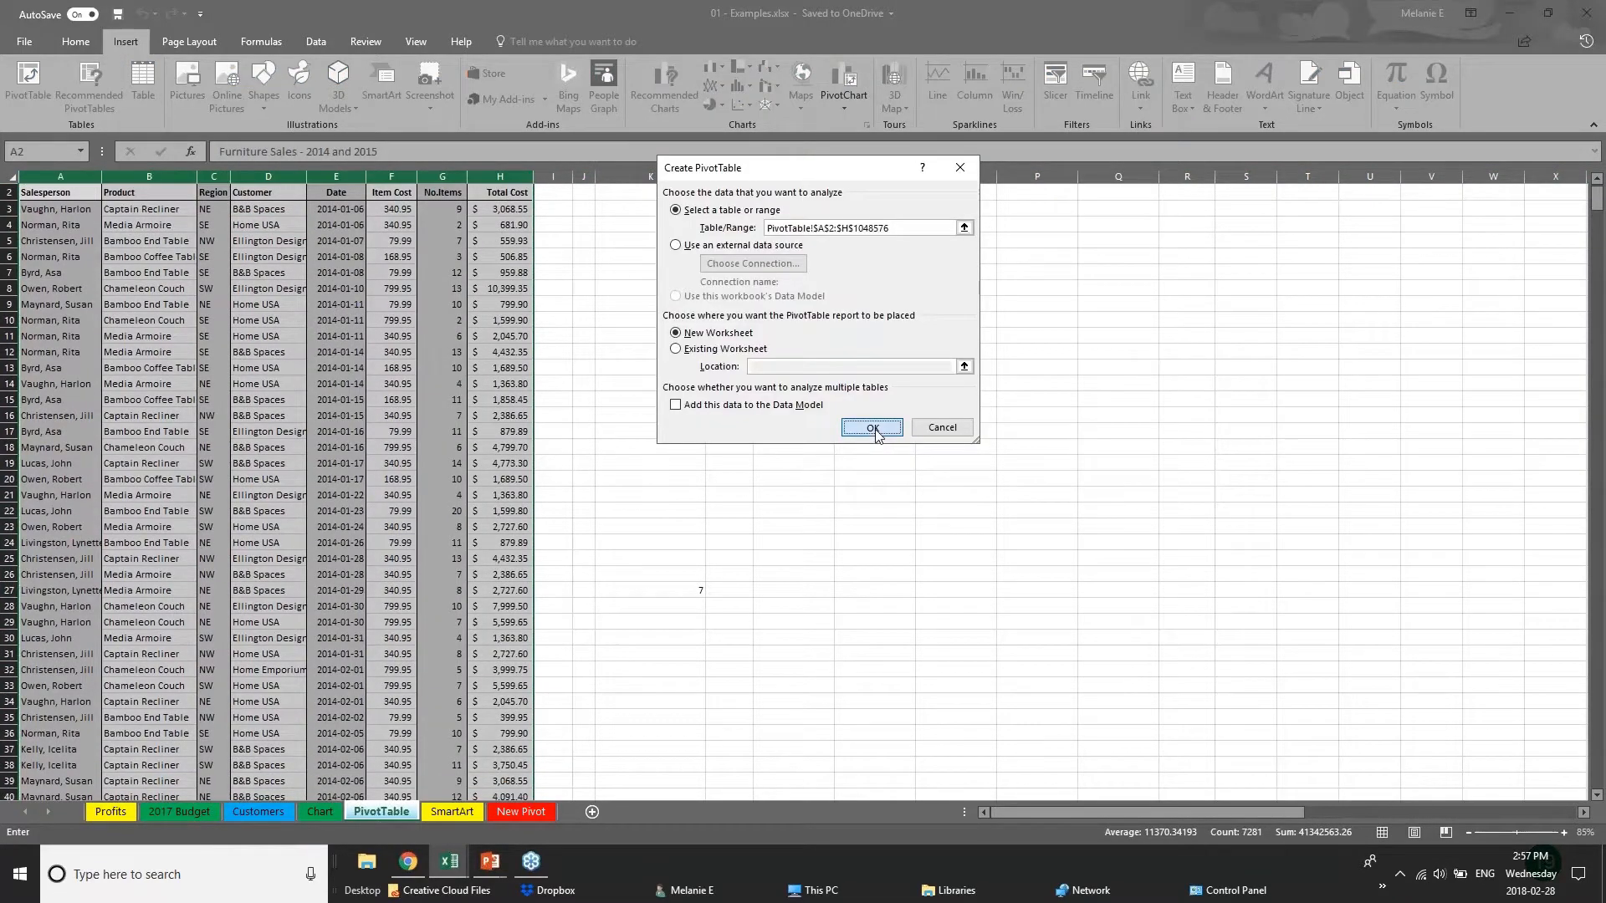
click(968, 424)
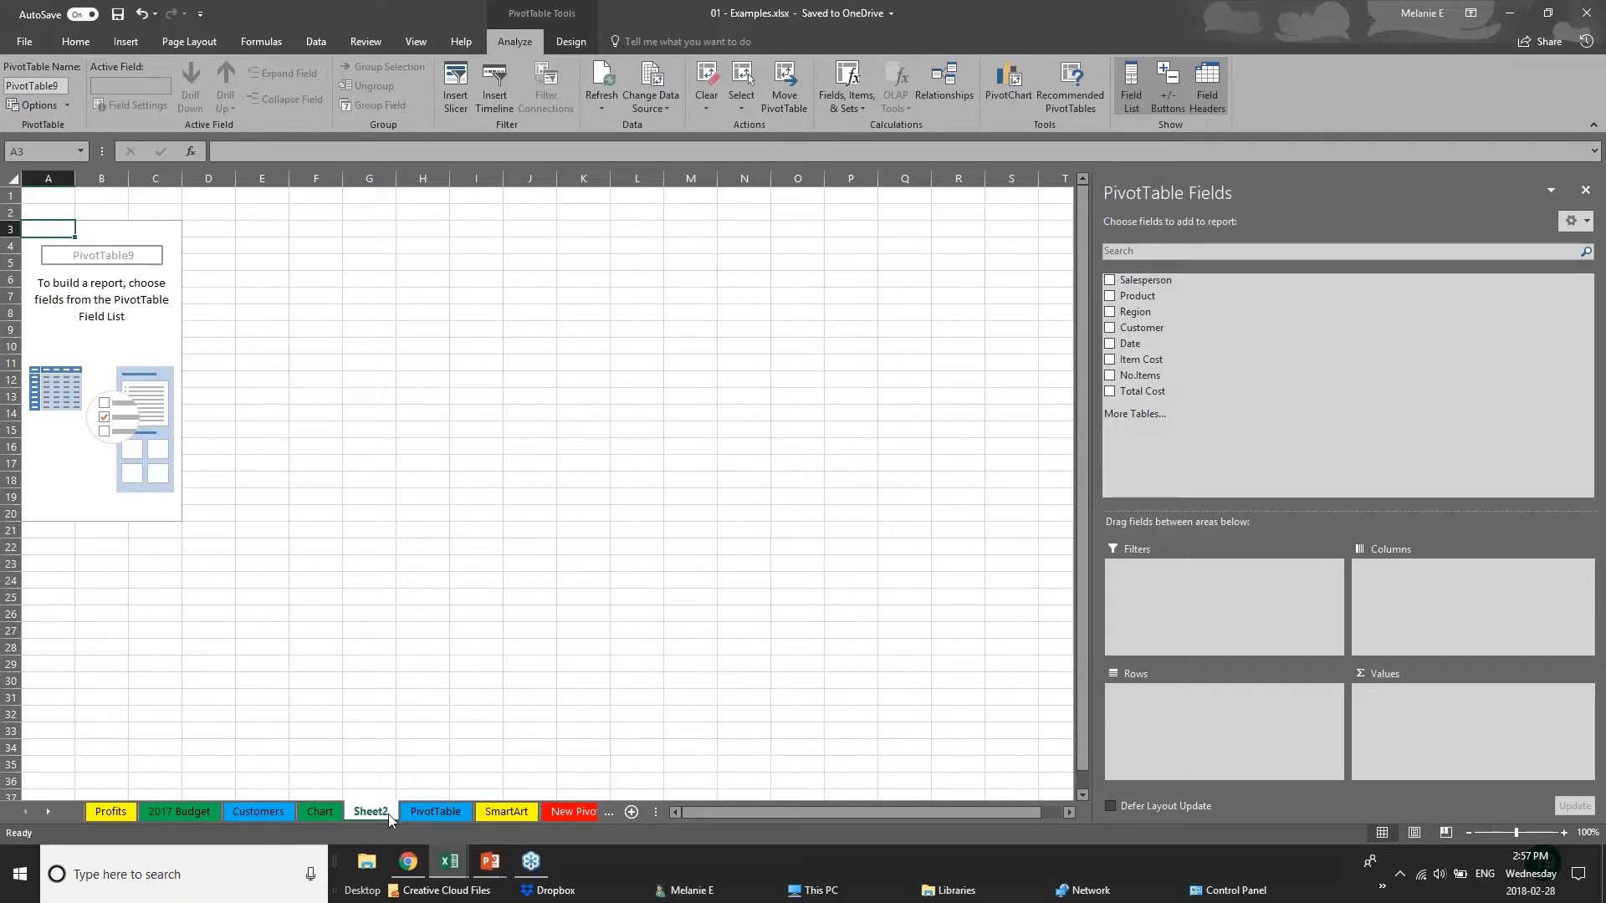
Rename the new pivot table worksheet as PIVOT 2.
double_click(388, 814)
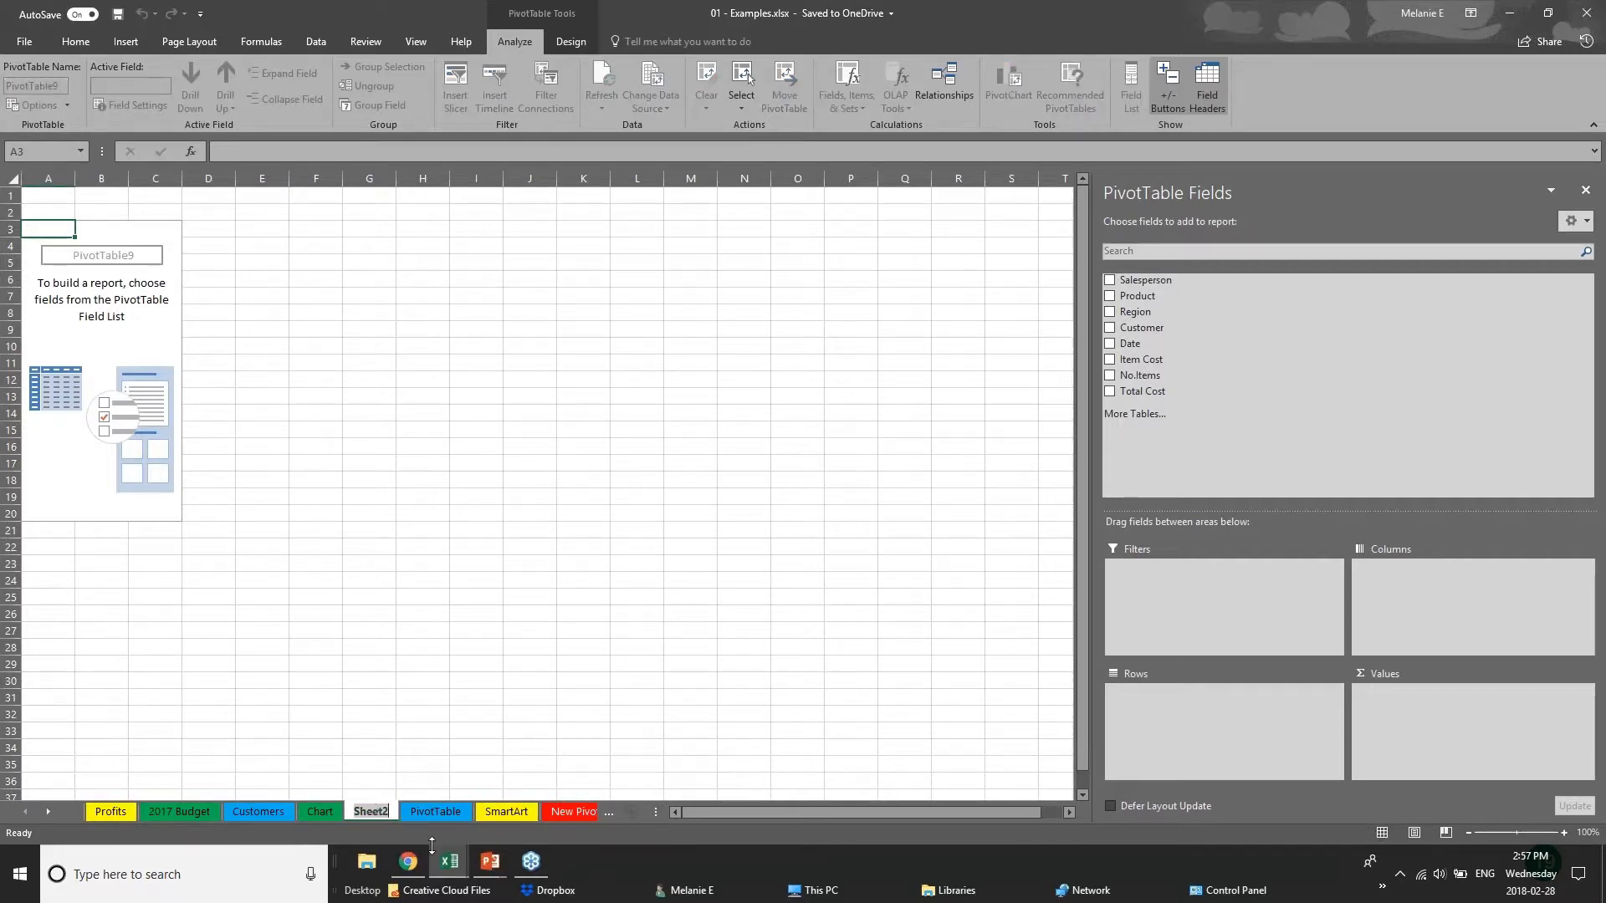
text(PIVO)
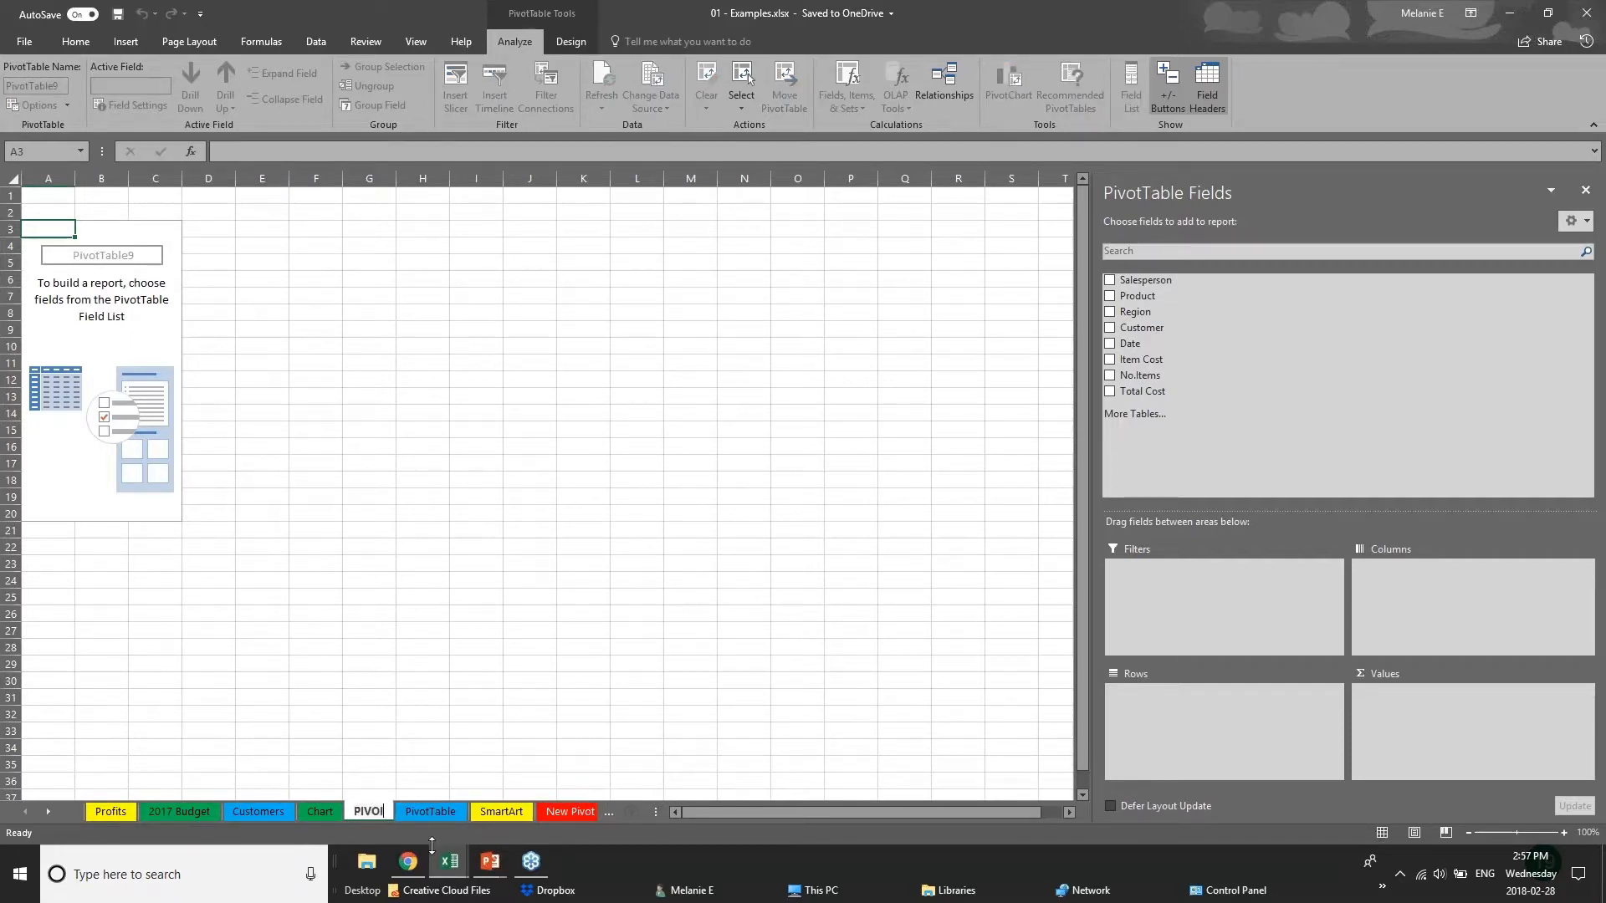
text(T 2)
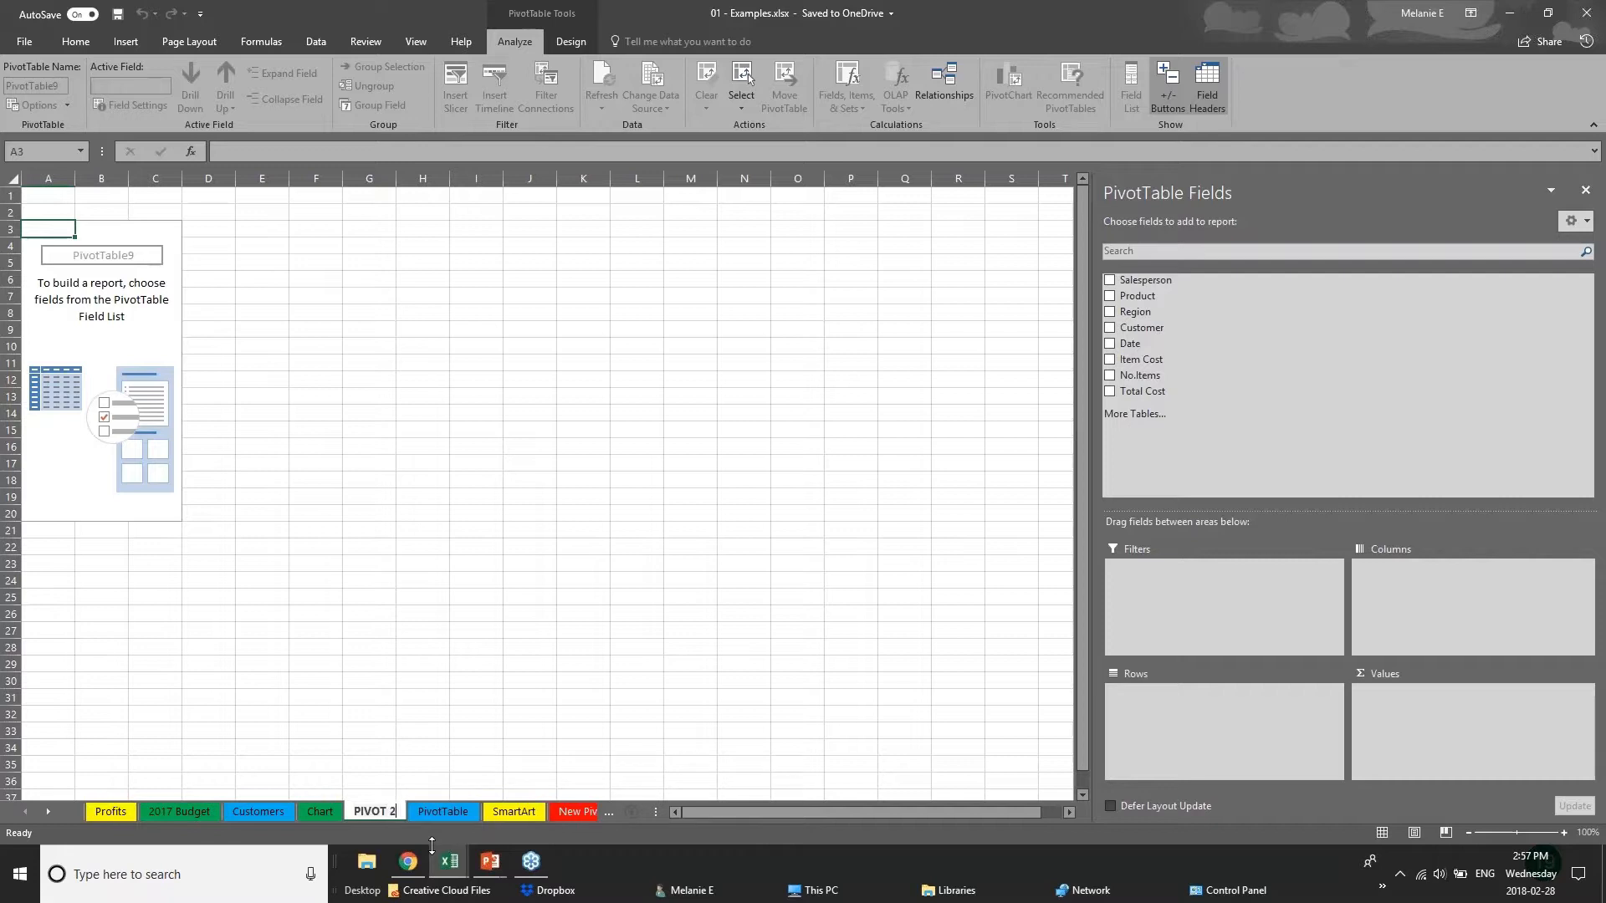
key(Return)
Add Region and Date to the pivot table's rows, and remove the Quarters and Date fields to keep only Region and Years.
click(120, 260)
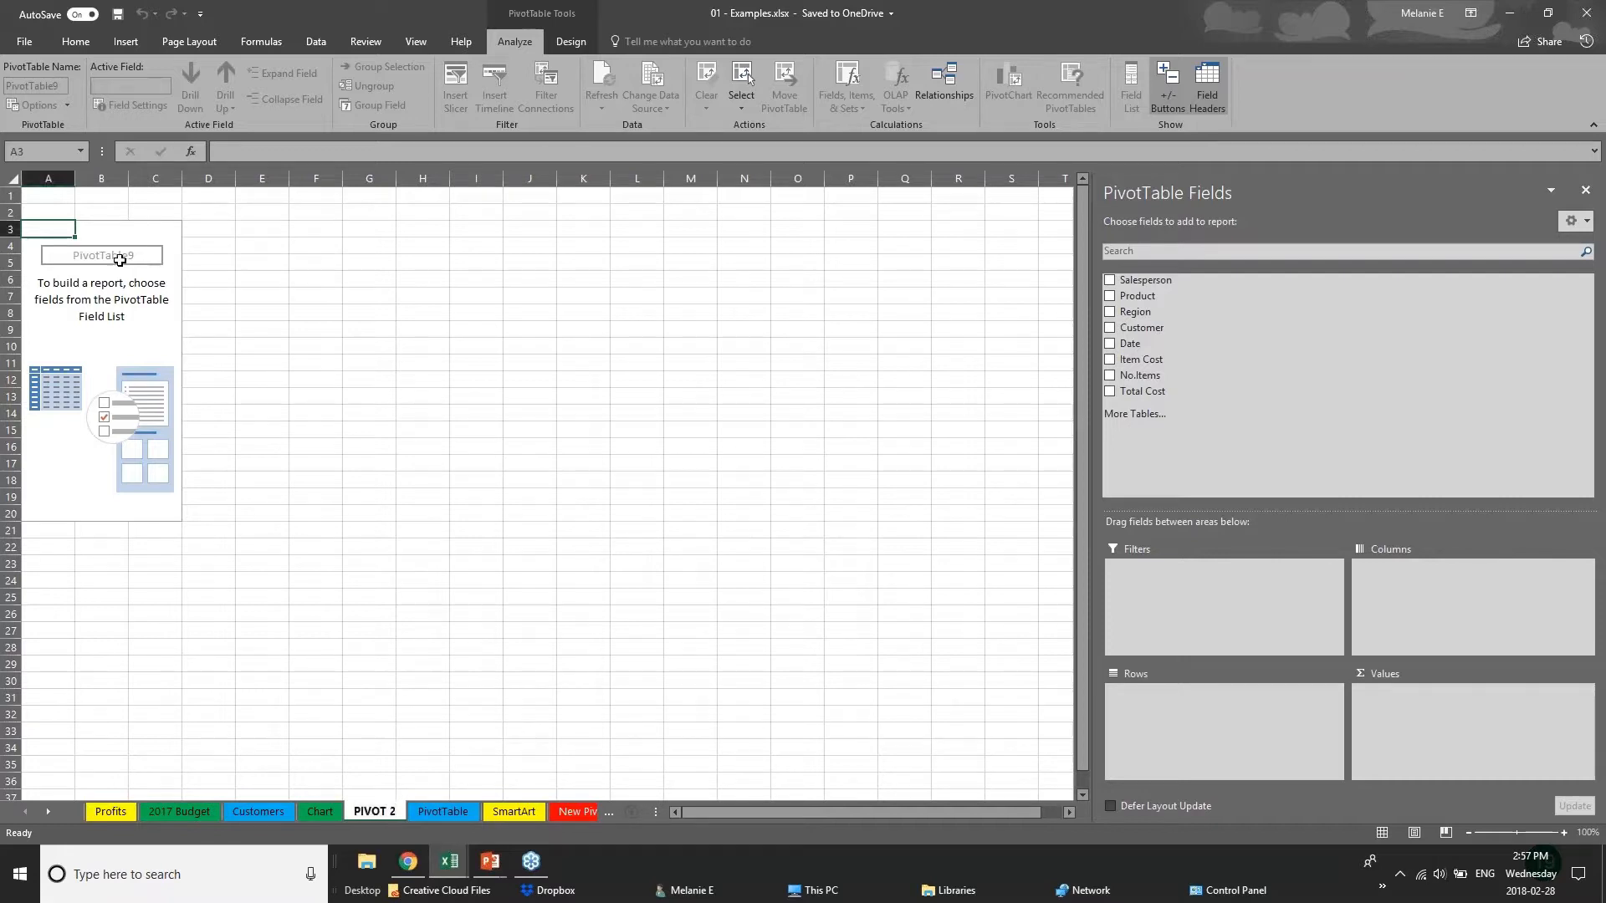
key(Up)
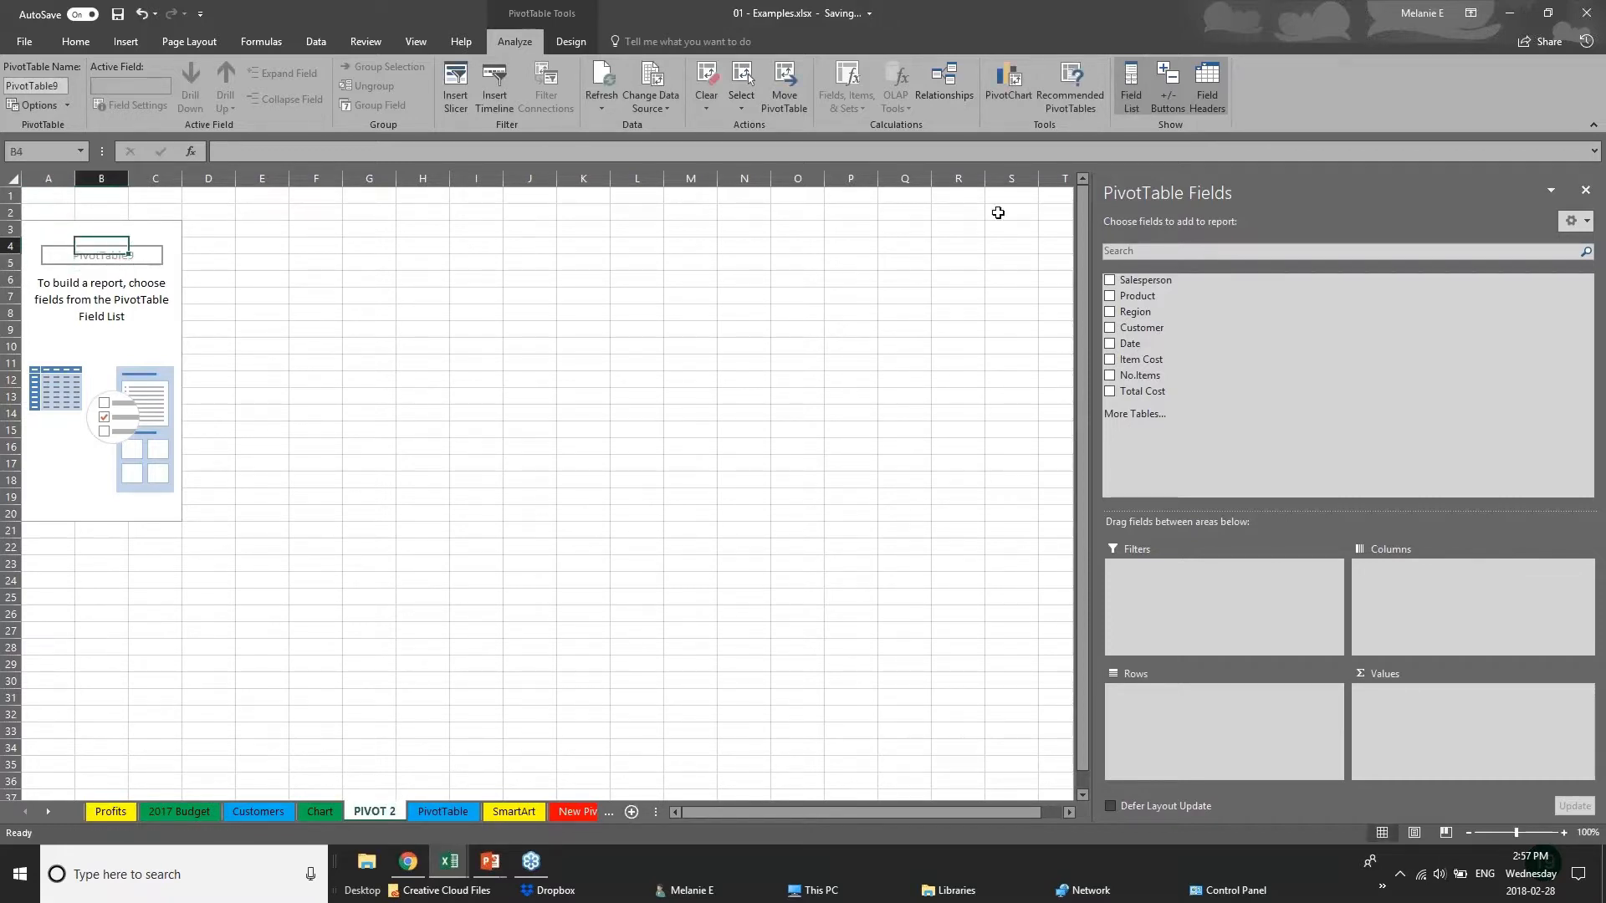
click(1584, 12)
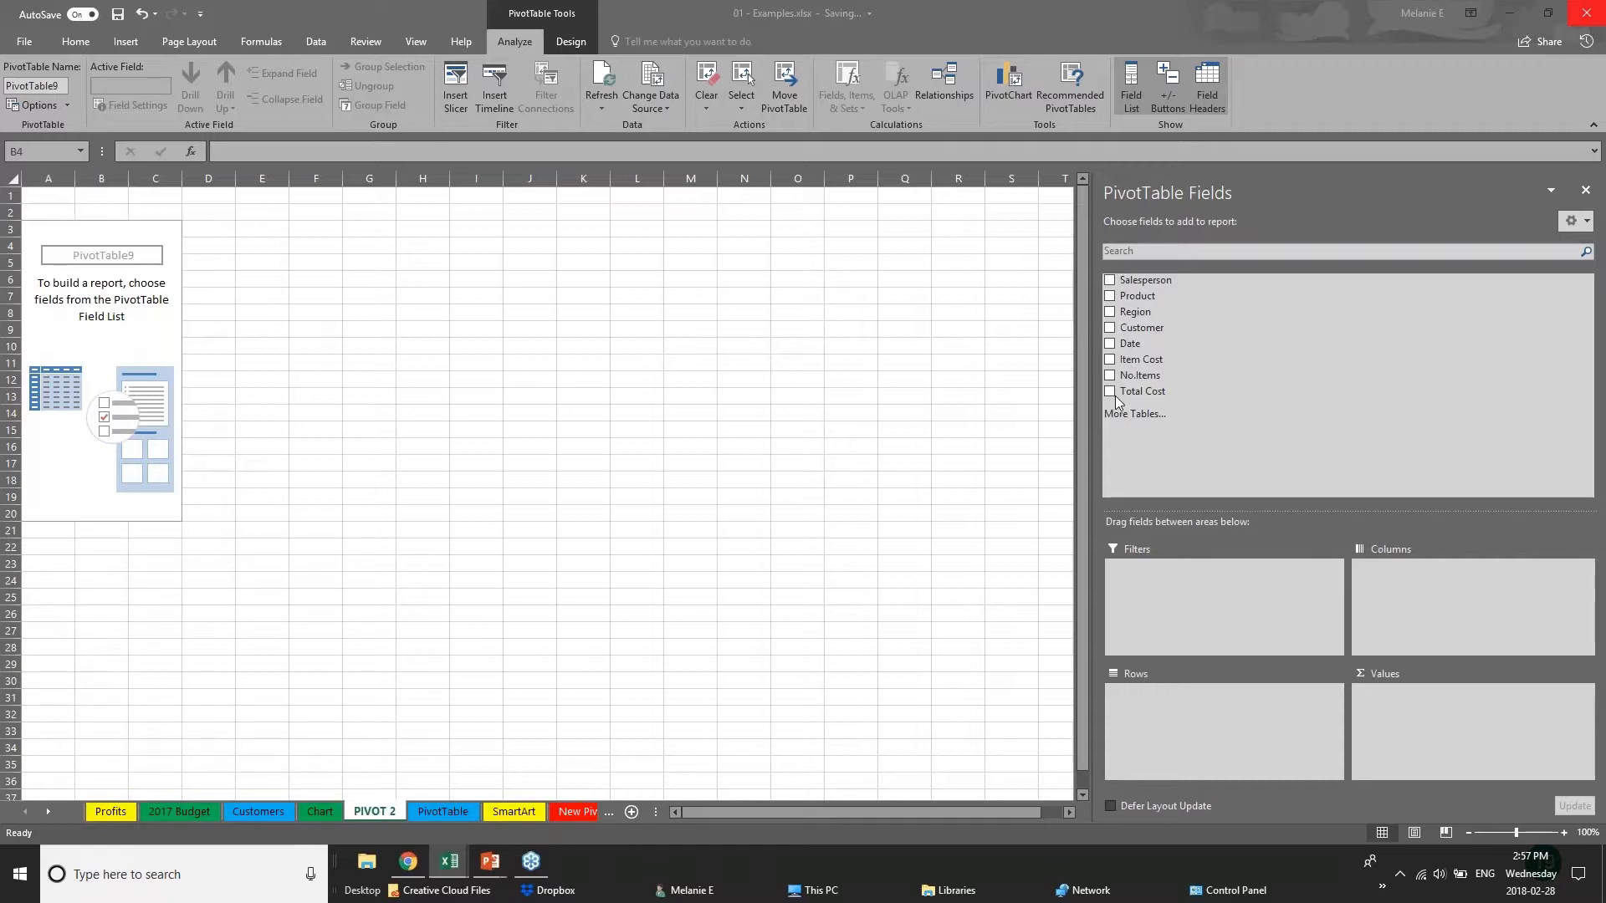
click(1110, 312)
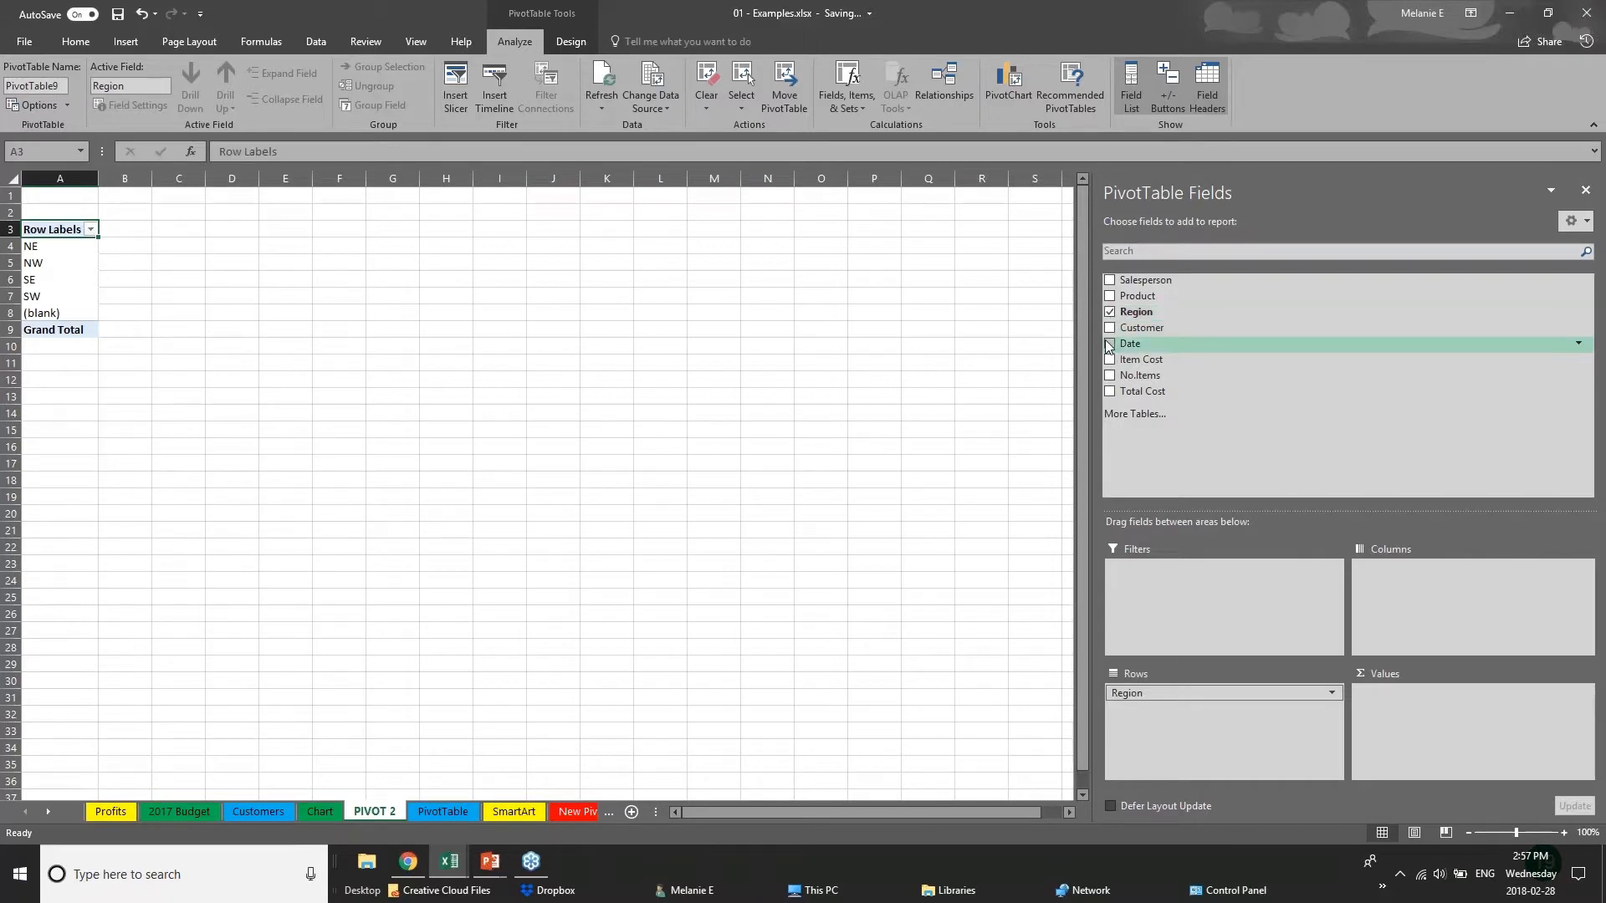
click(1109, 344)
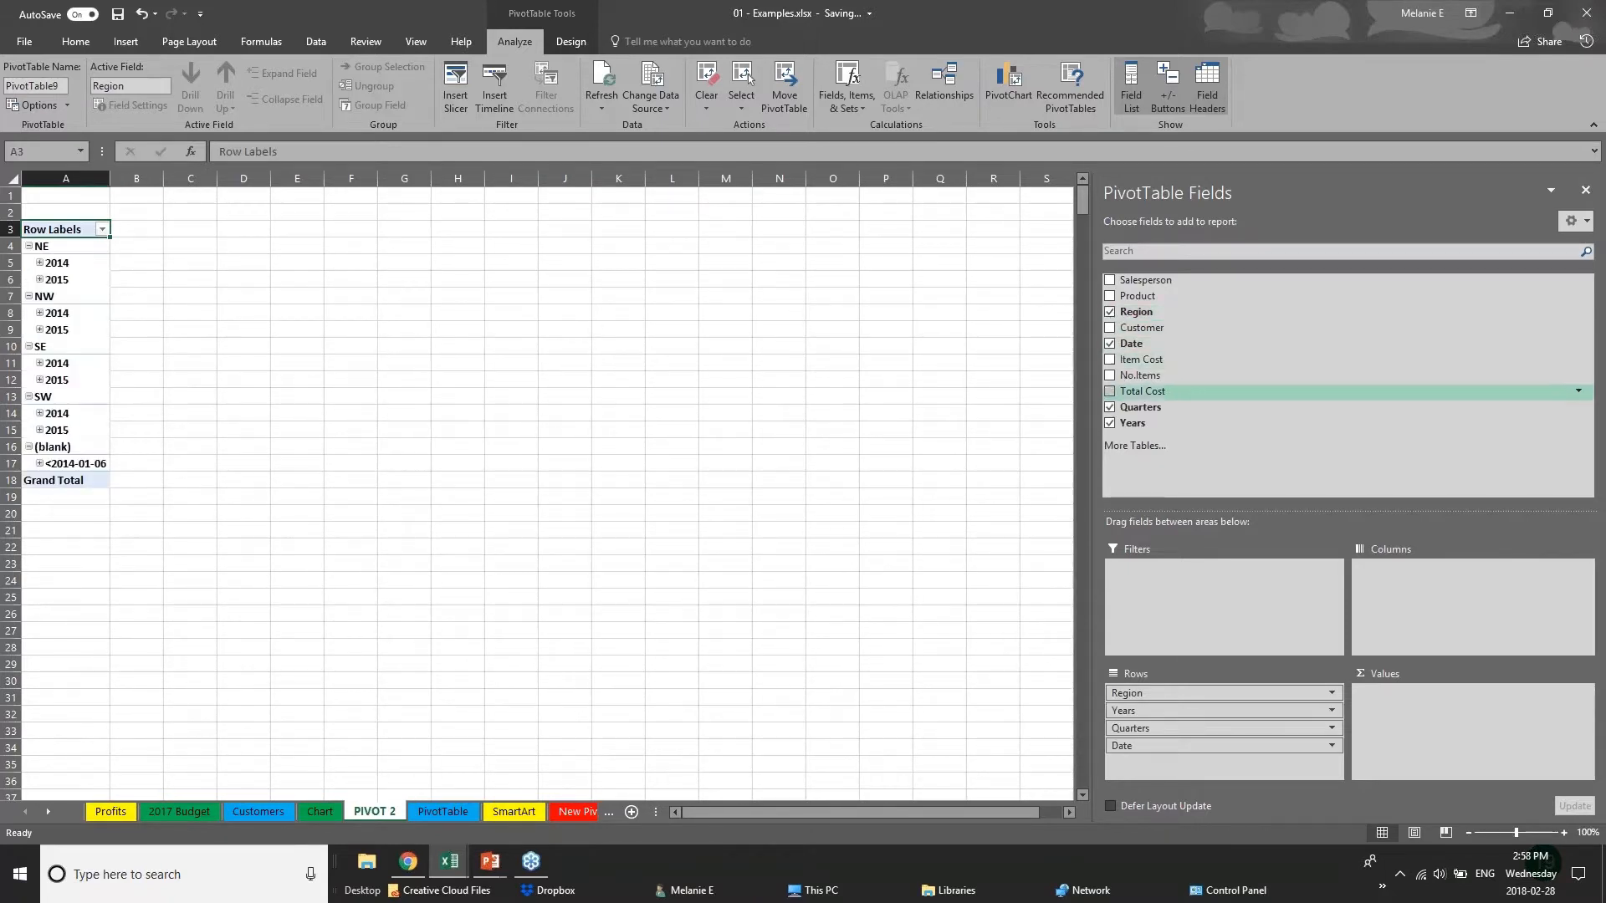
click(1110, 407)
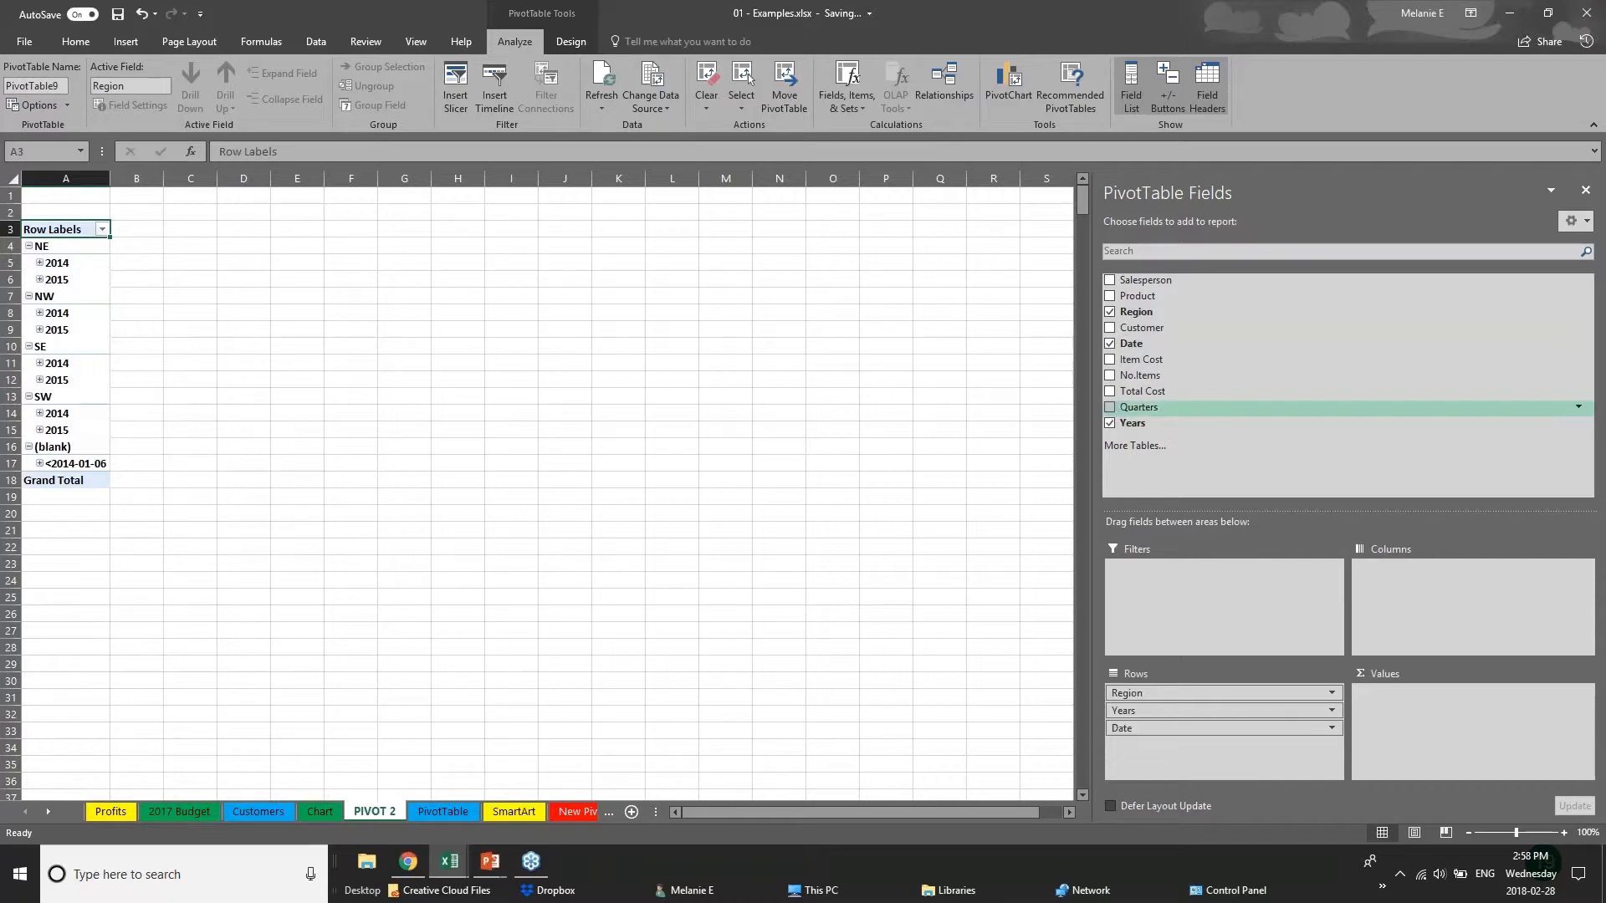
click(1109, 344)
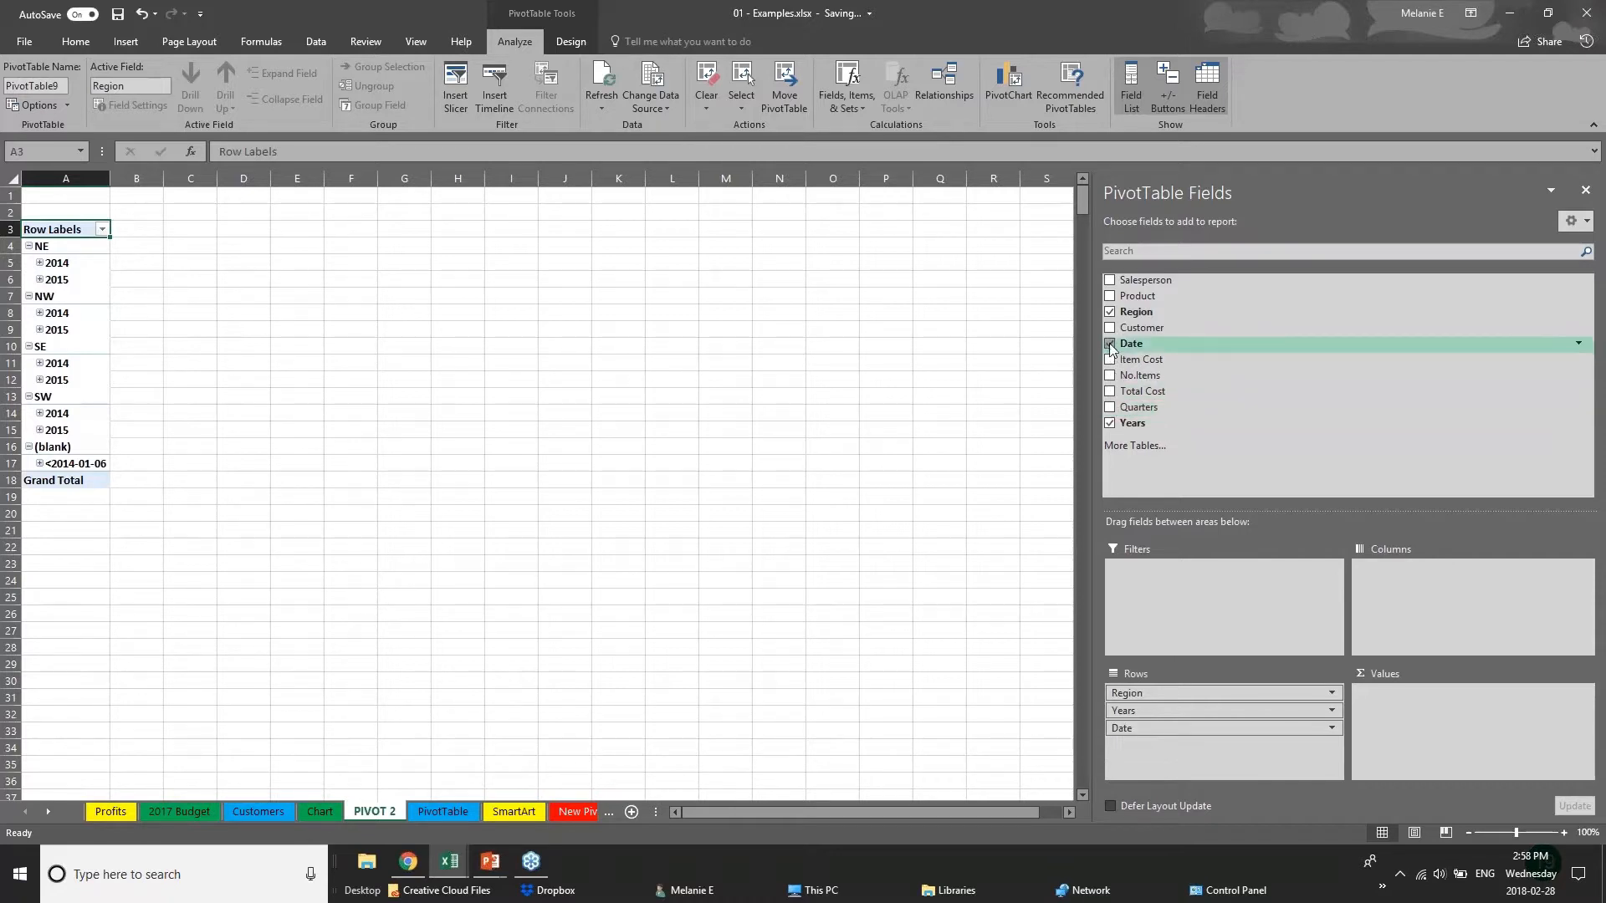
Add Total Cost as the pivot table's summed value and widen columns A and B.
click(1110, 397)
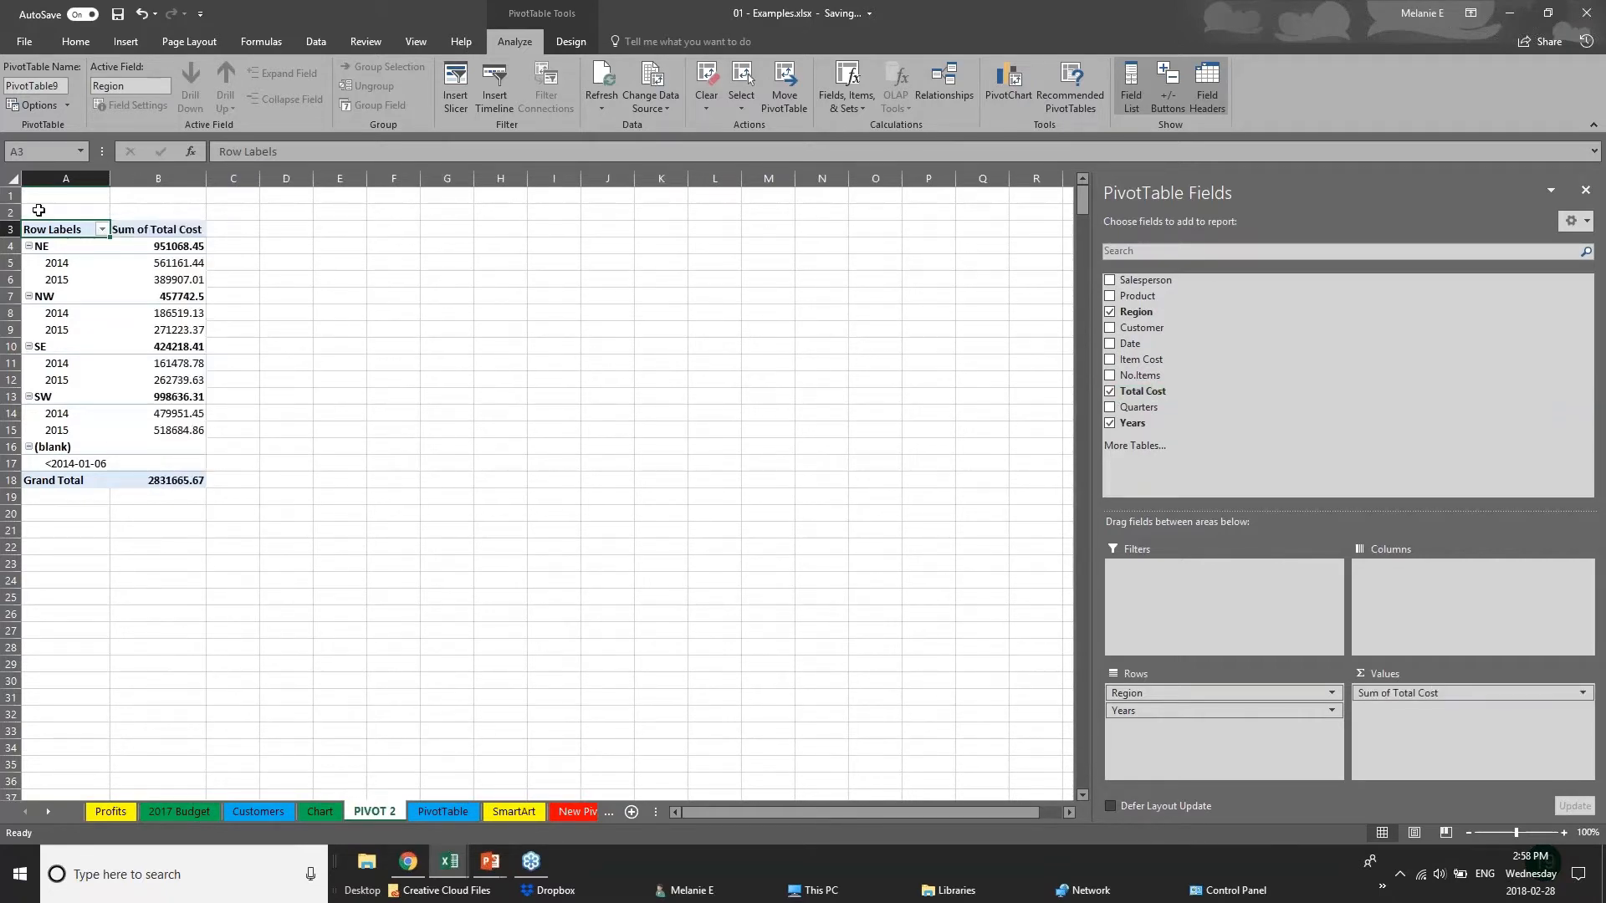
drag(111, 183, 175, 183)
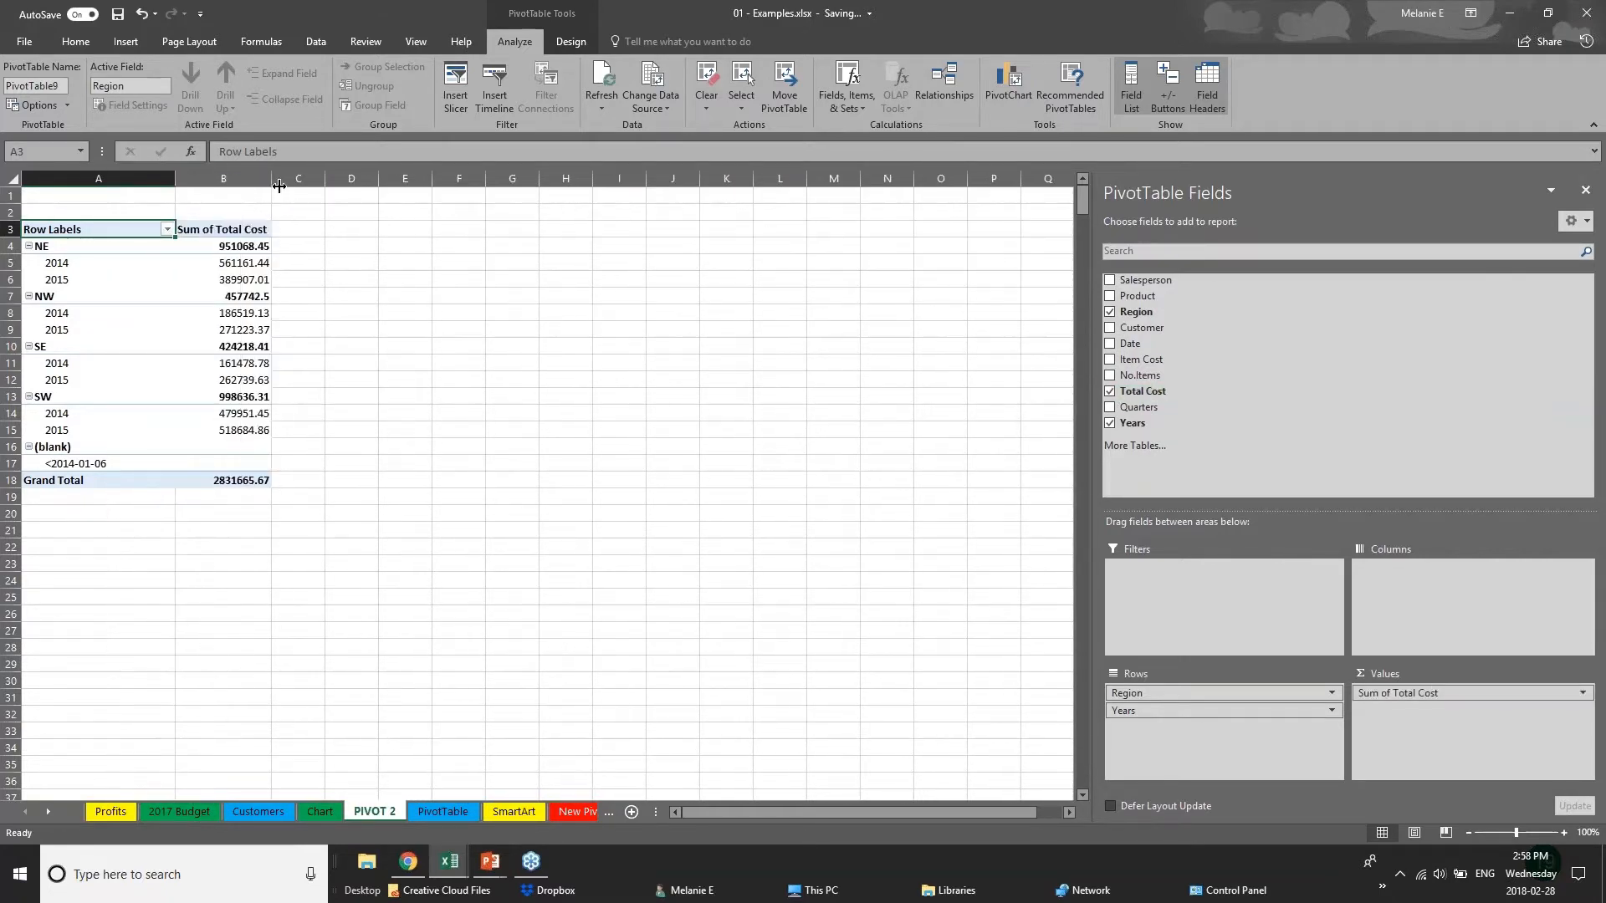
drag(272, 183, 376, 183)
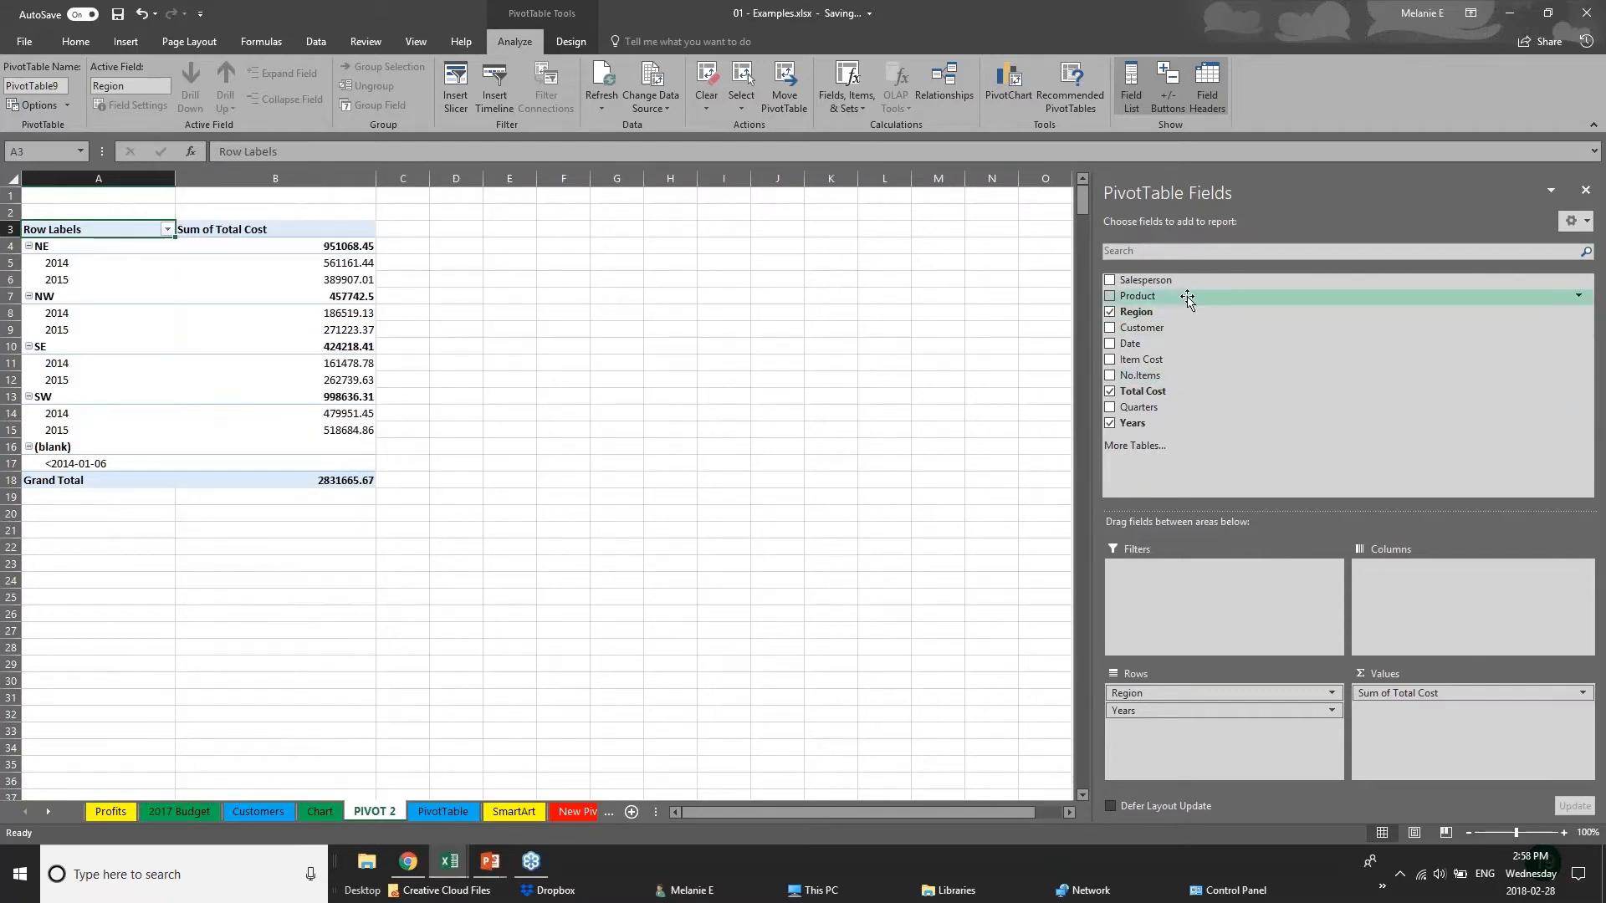
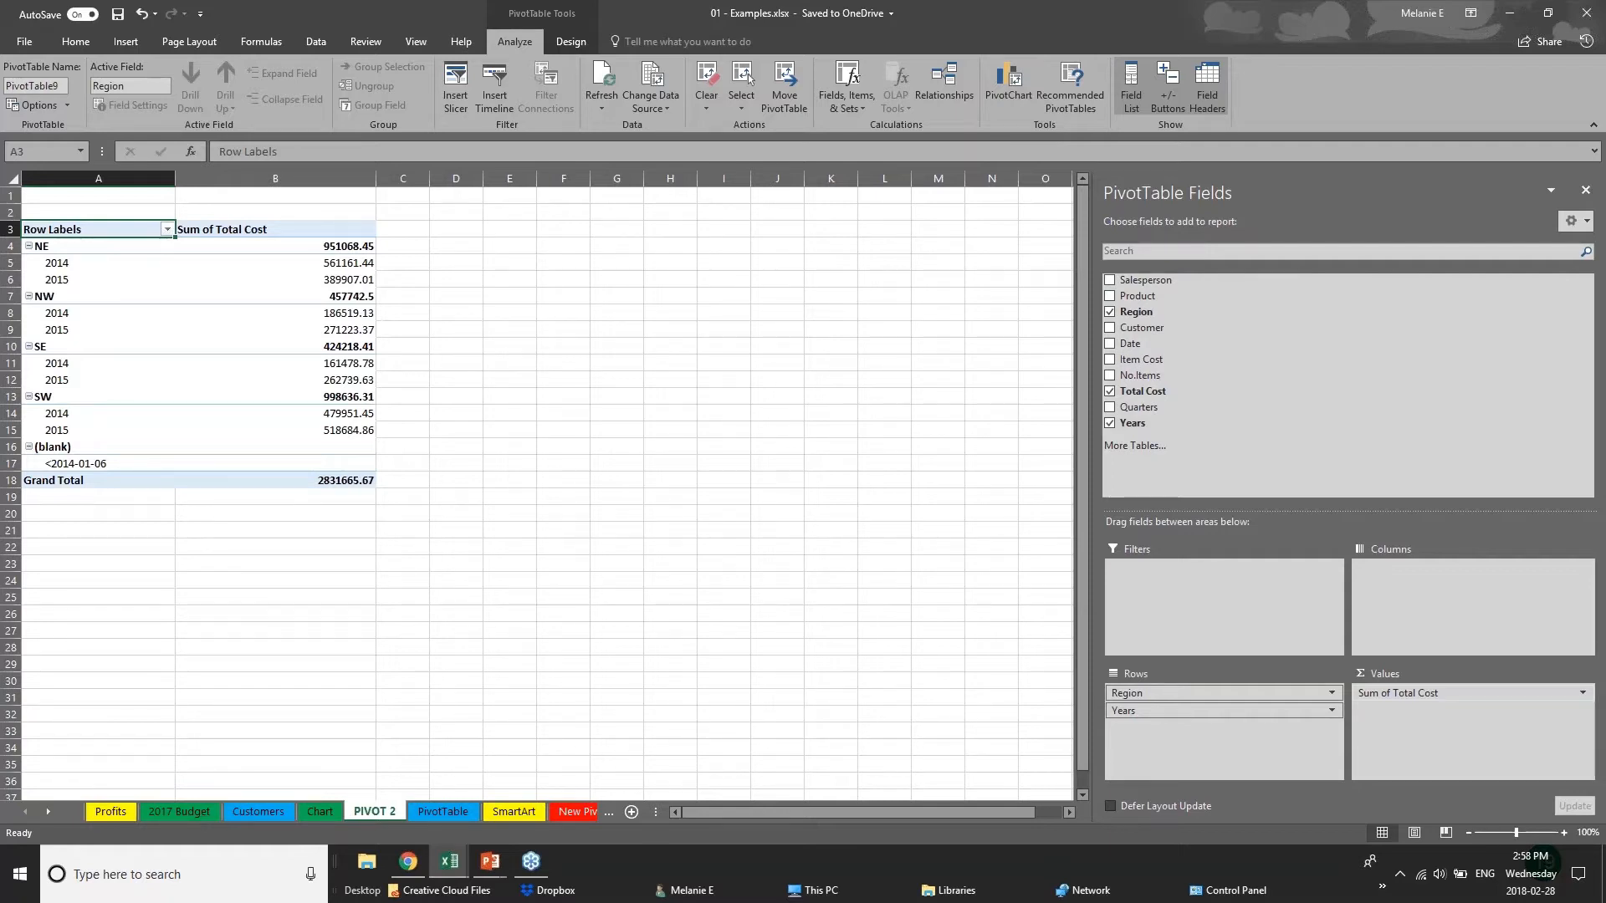
Move the Years field from the pivot table's rows to its columns.
click(1183, 711)
click(1199, 712)
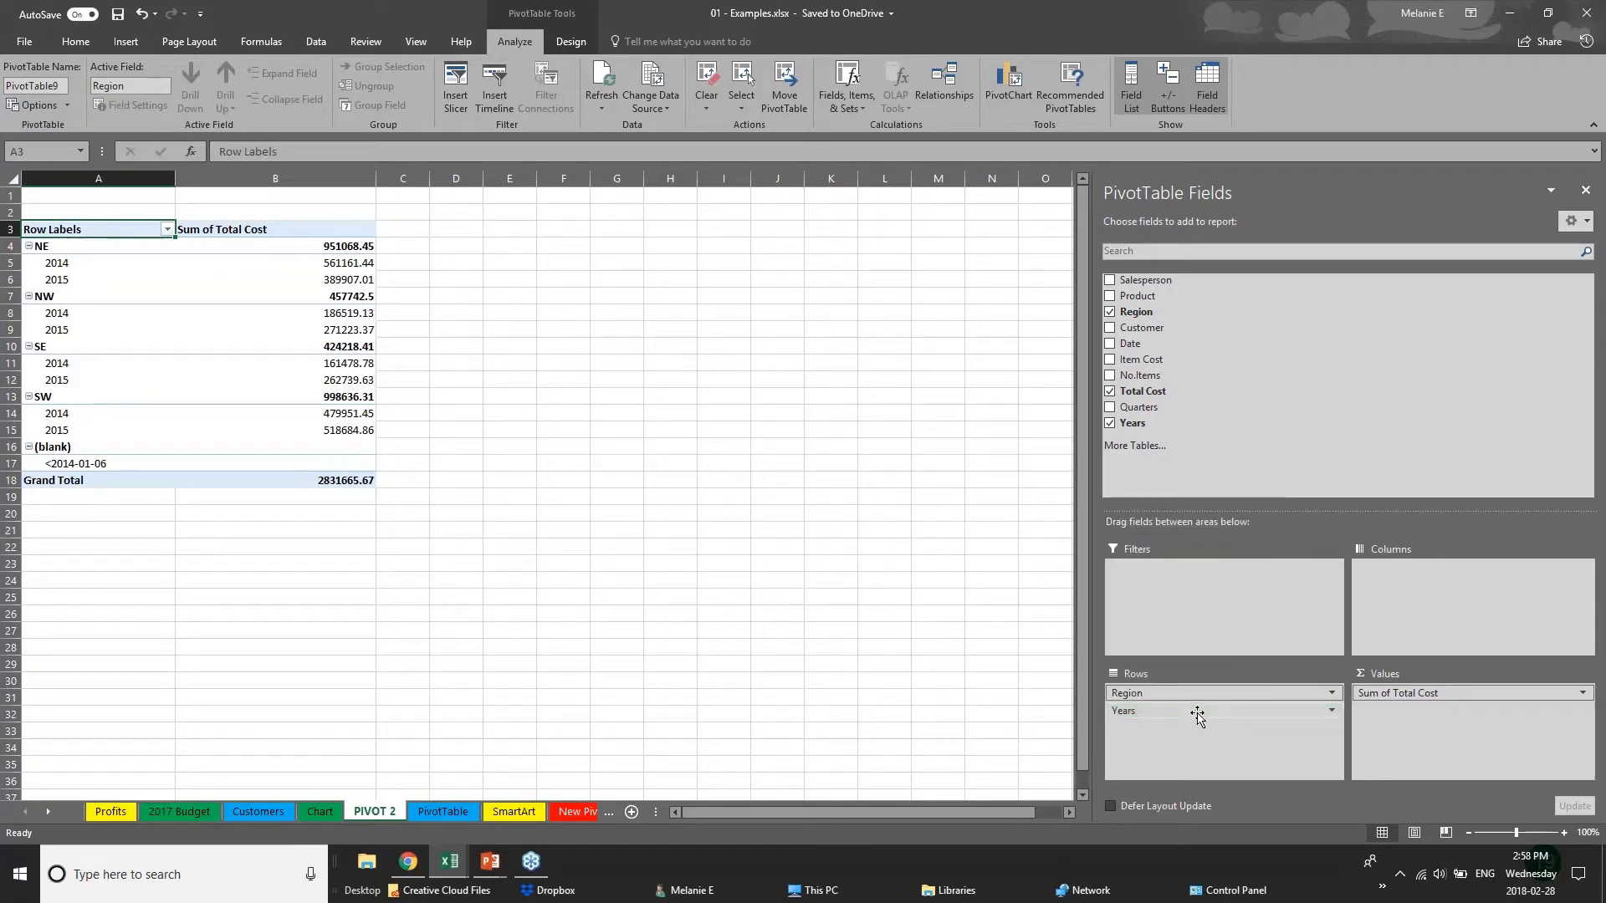
click(1199, 712)
drag(1199, 712, 1432, 583)
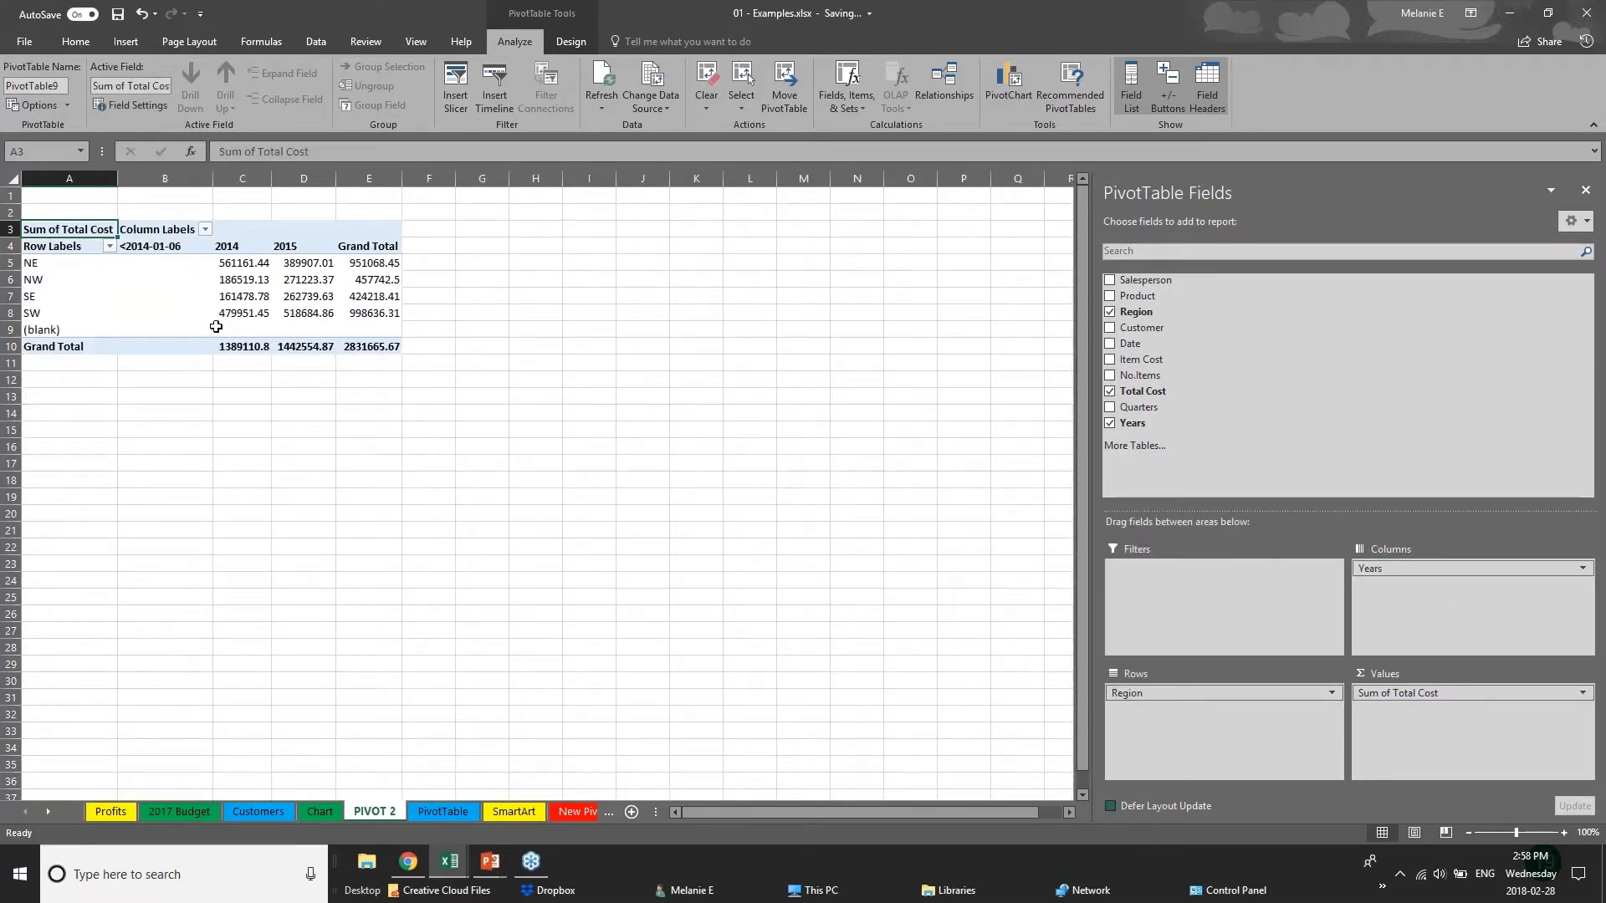
Examine the total cost of each region in the 2014 and 2015 columns of the pivot table.
click(42, 263)
click(42, 294)
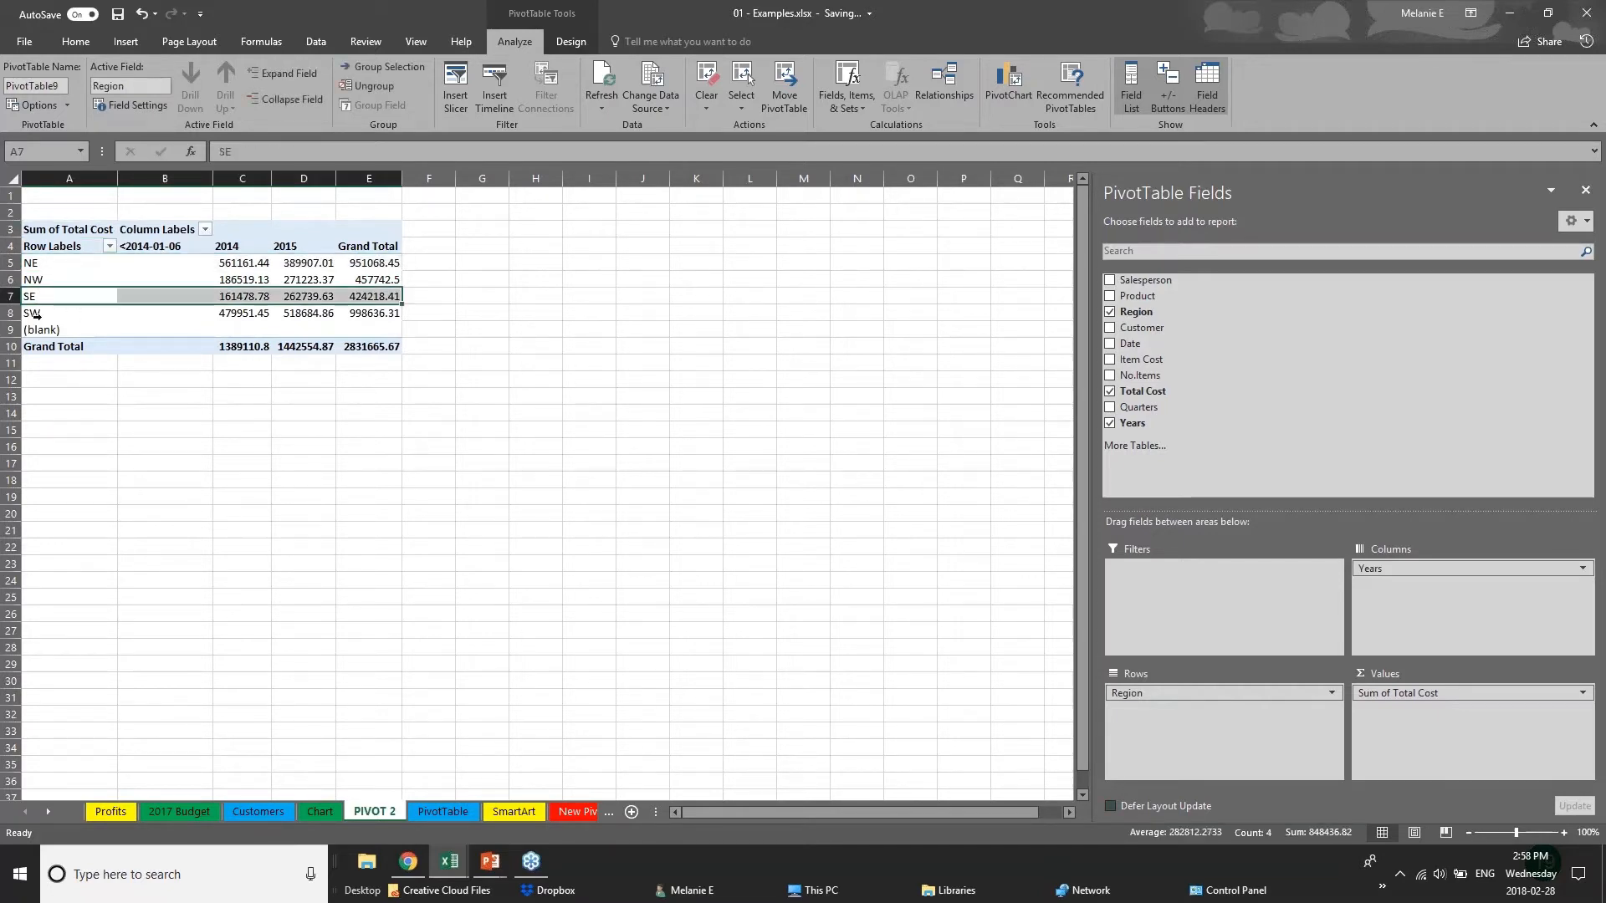
click(42, 313)
click(224, 264)
click(224, 297)
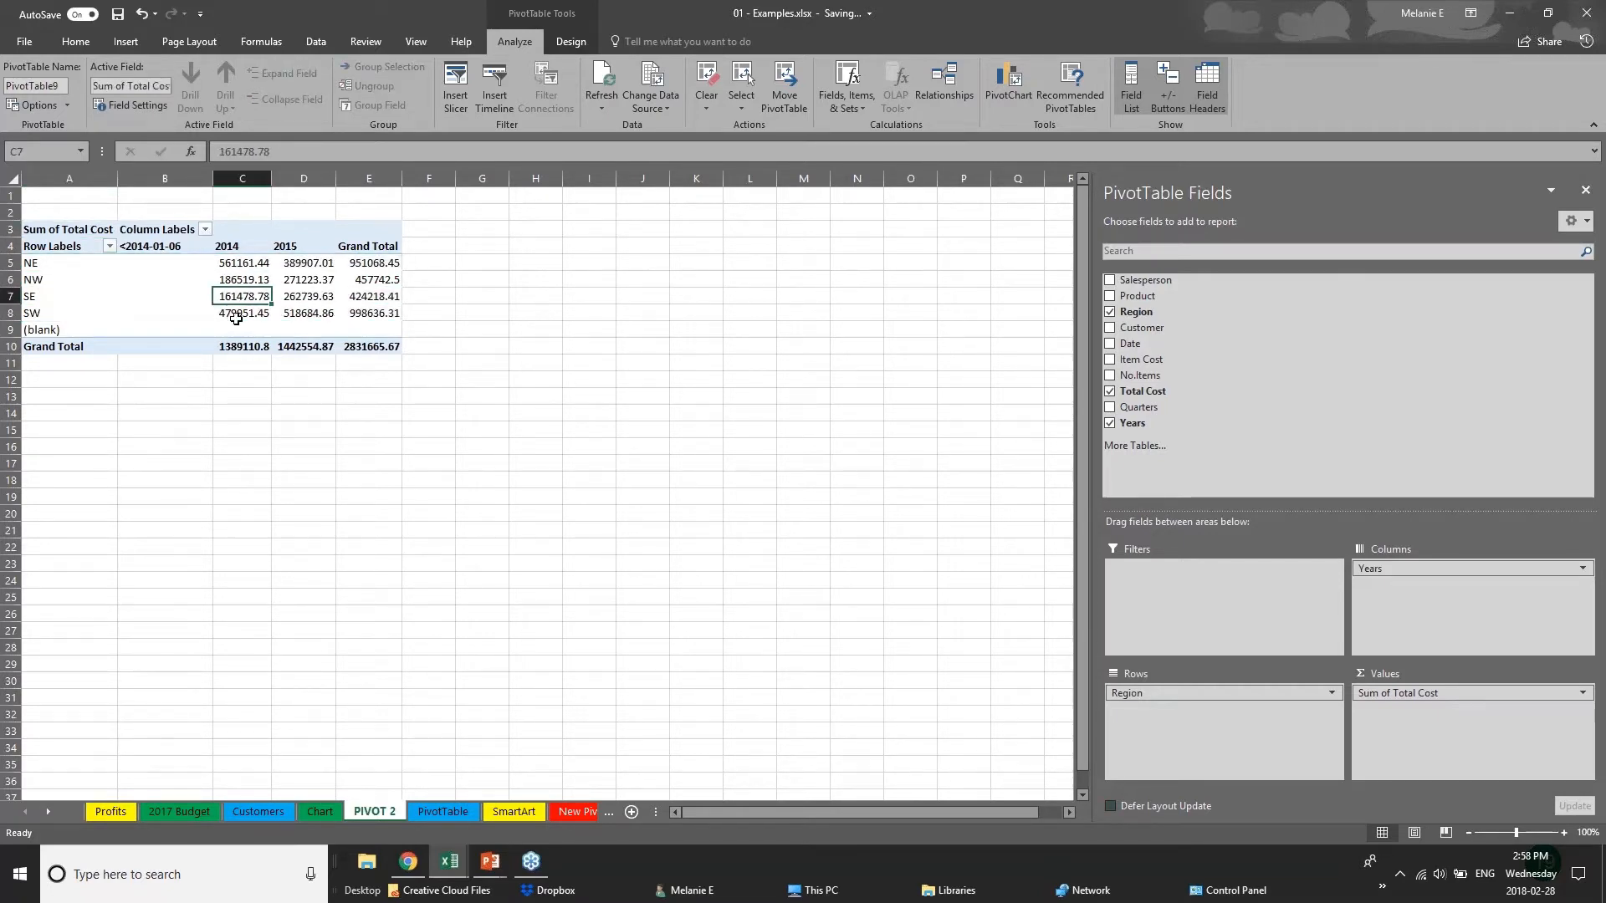
click(326, 249)
click(322, 280)
click(317, 312)
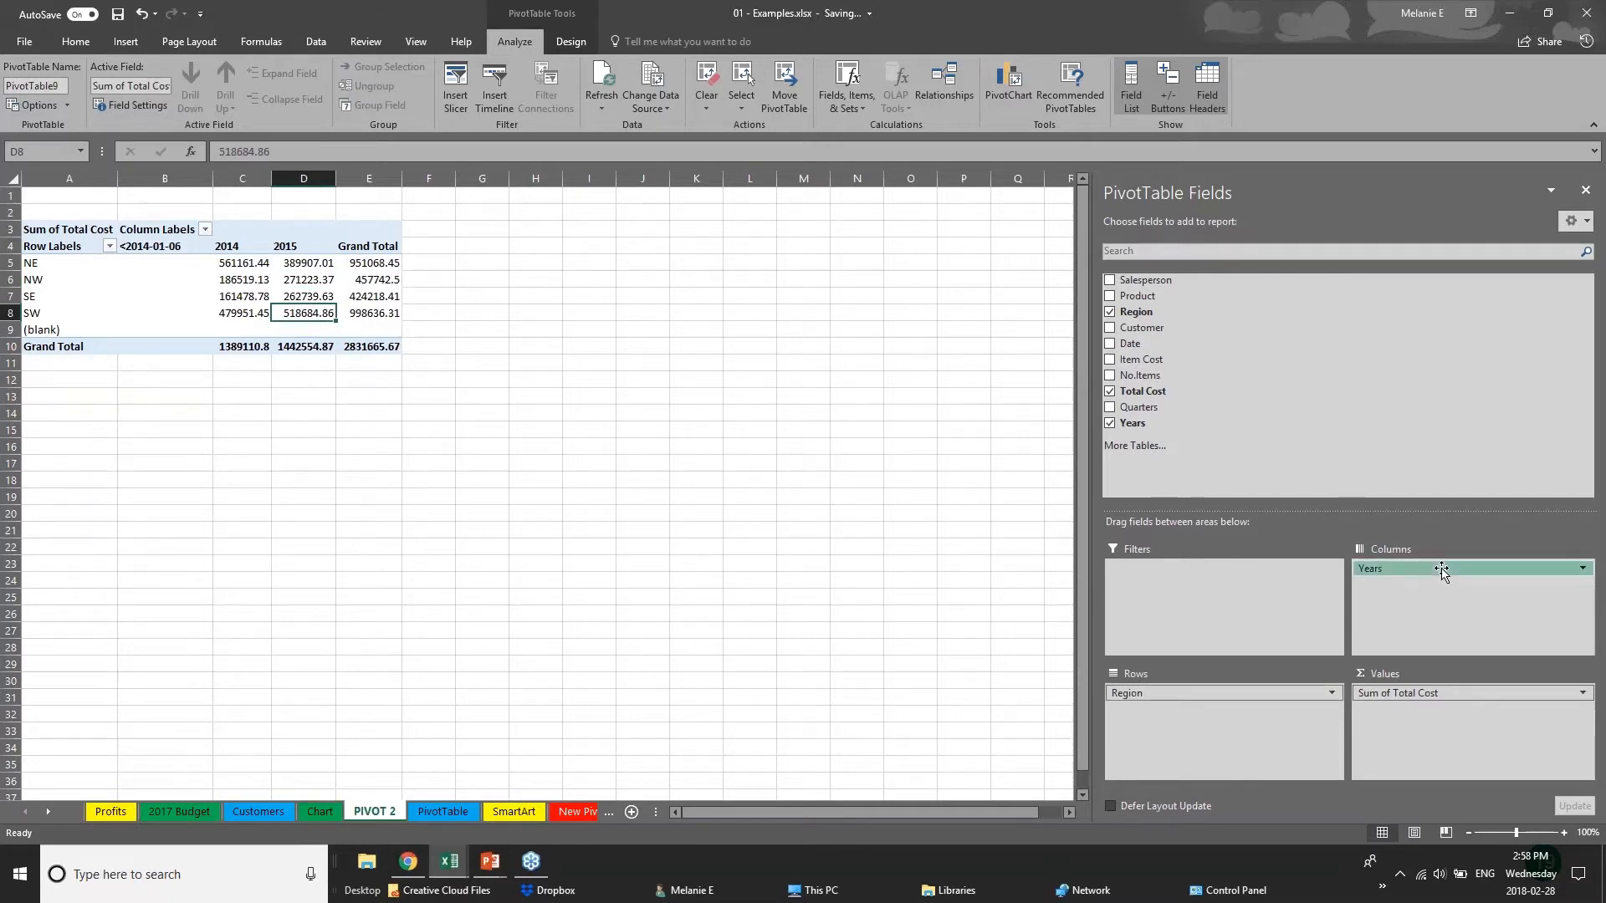
Swap the pivot table's fields so that Region forms the columns and Years the rows.
mouse_move(1426, 569)
mouse_down()
mouse_move(1196, 711)
mouse_move(1421, 577)
mouse_up()
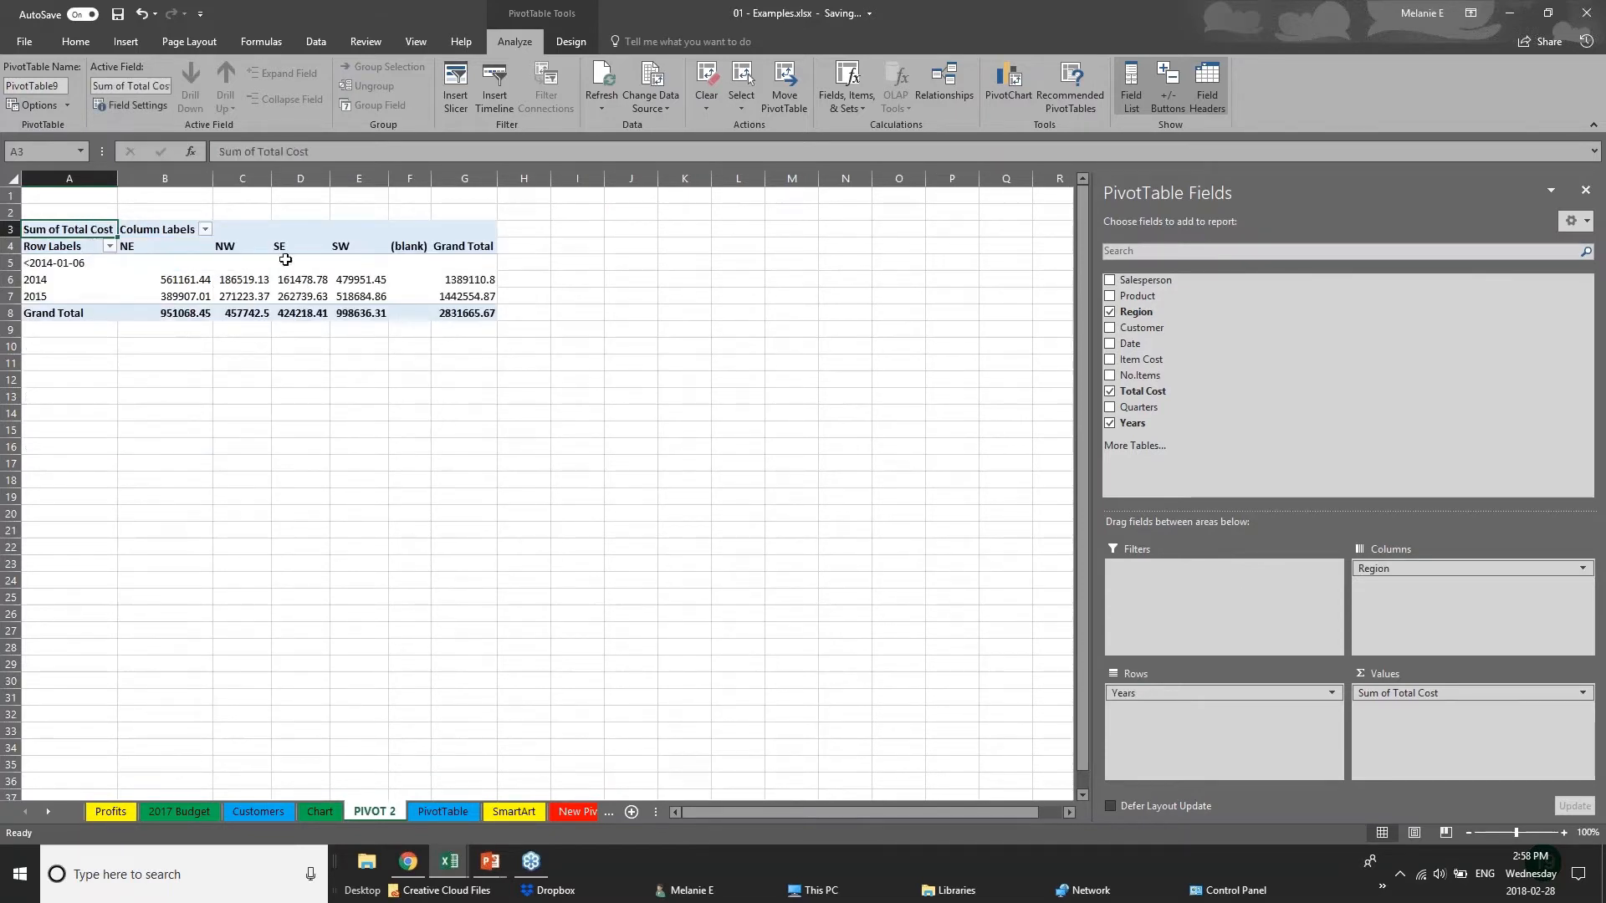
Add Customer to the pivot table's columns under Region and Date to its rows under Years.
click(1110, 328)
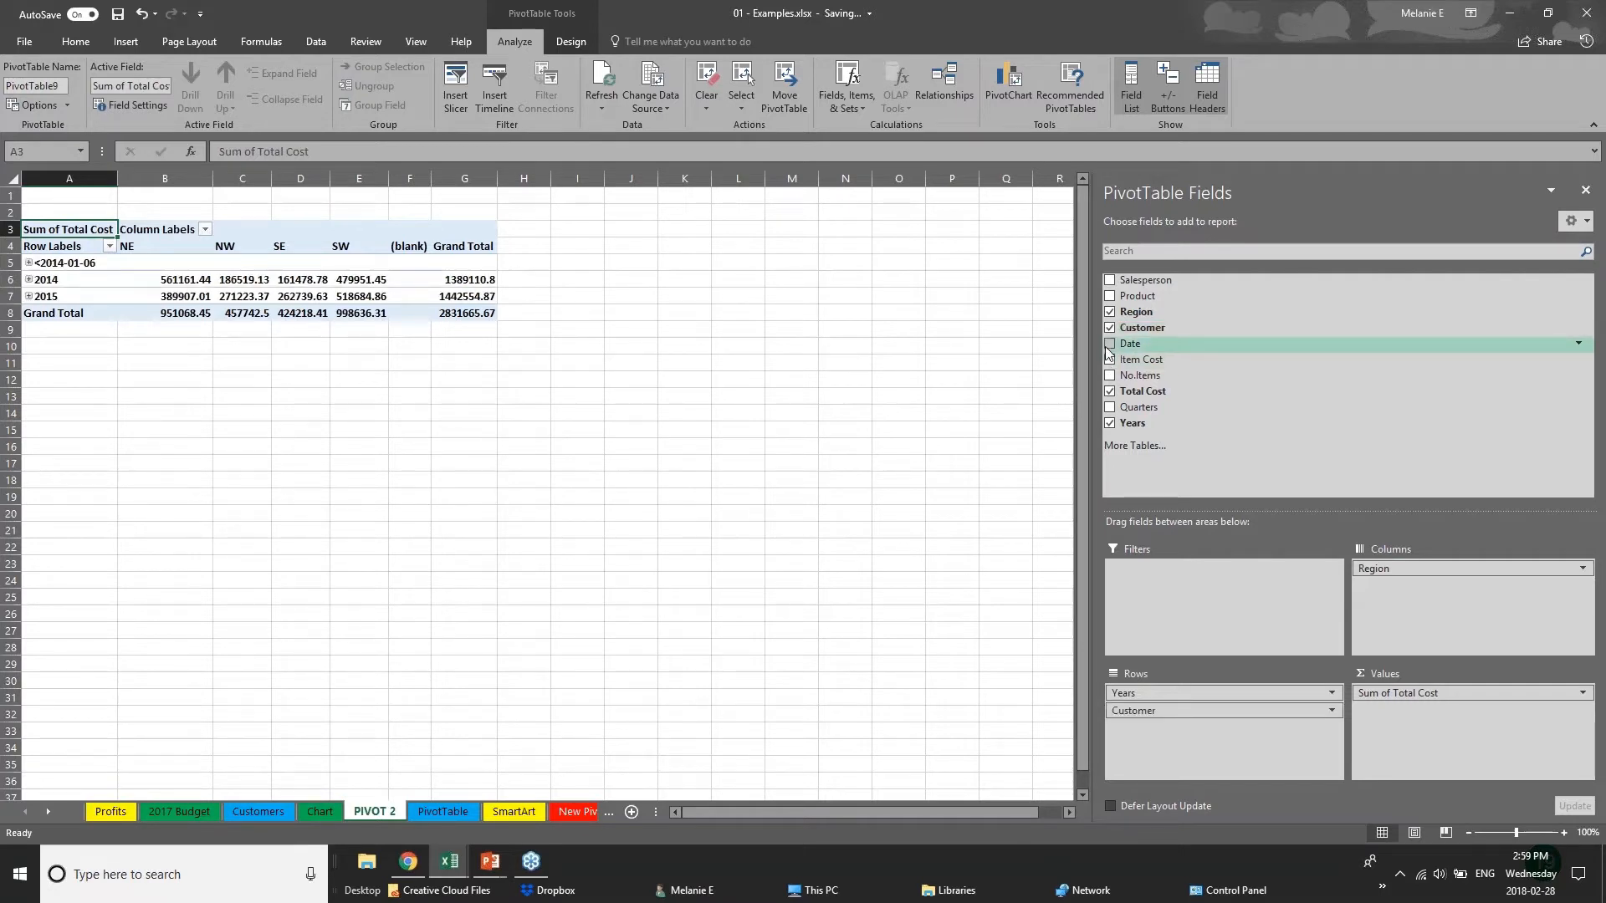
click(1109, 343)
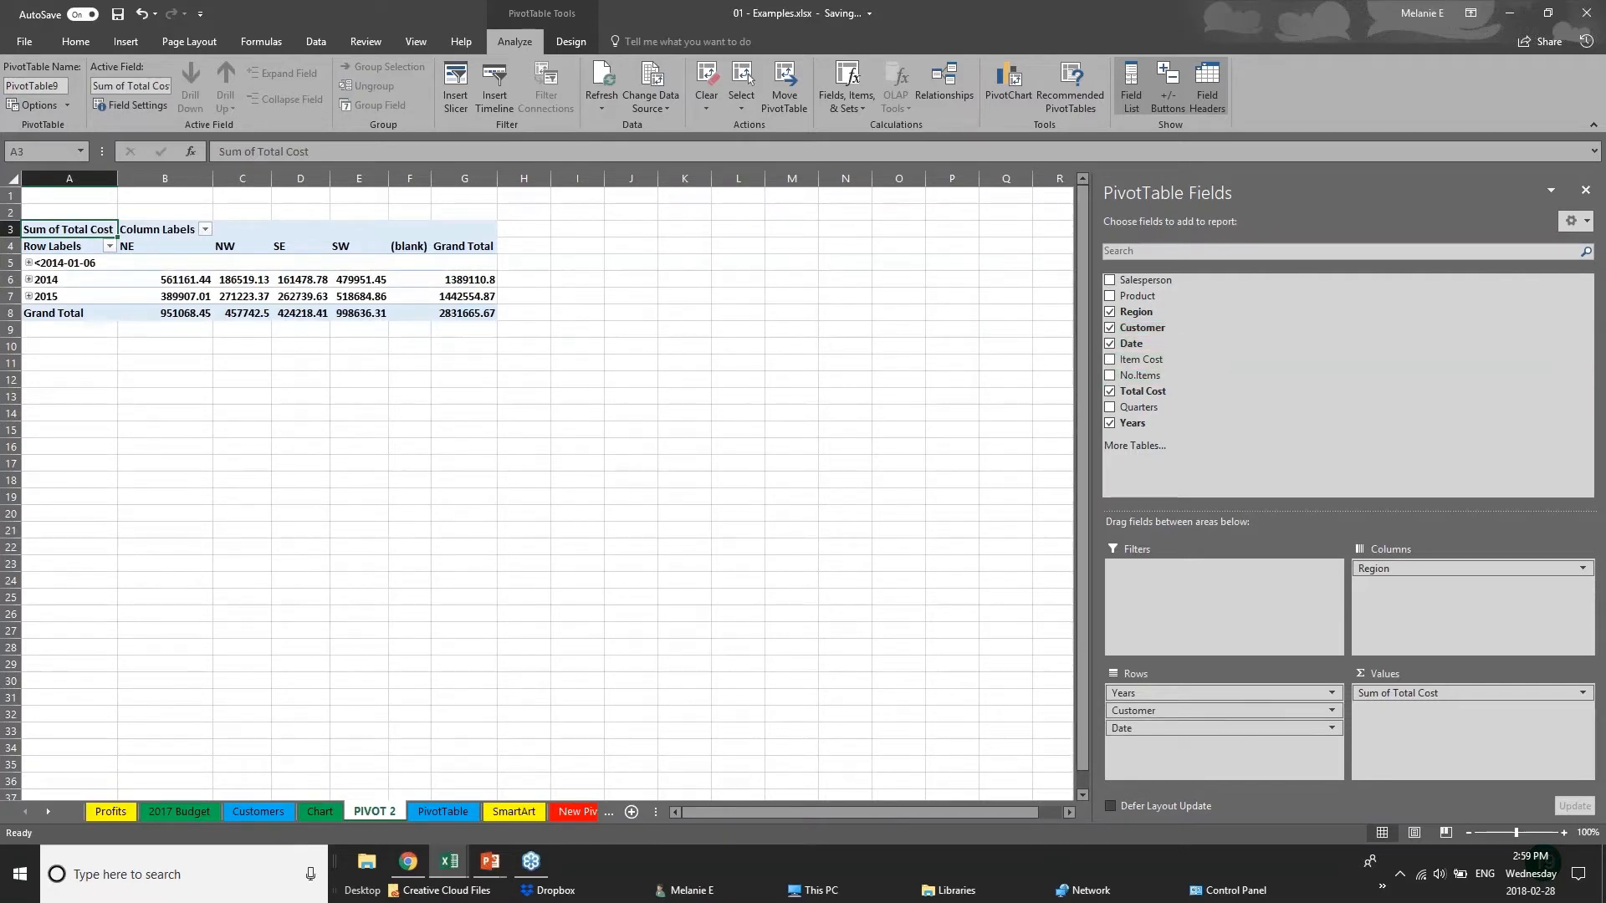
drag(1170, 710, 1421, 588)
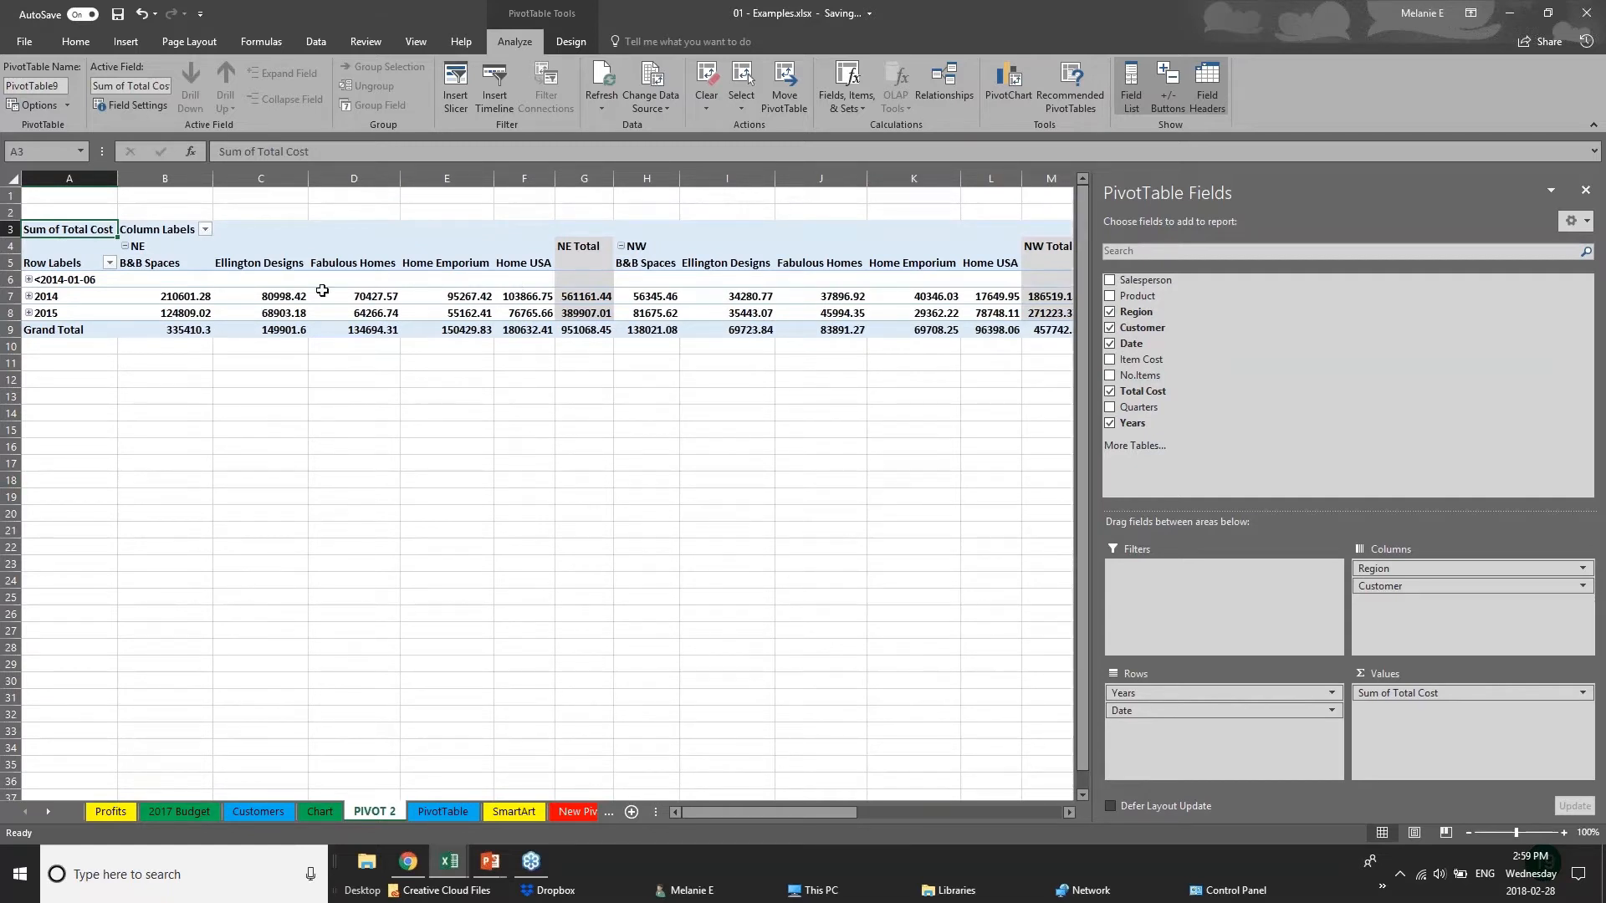
Expand and collapse the 2015 row to check its monthly figures, and look over the customer columns of each region.
click(33, 281)
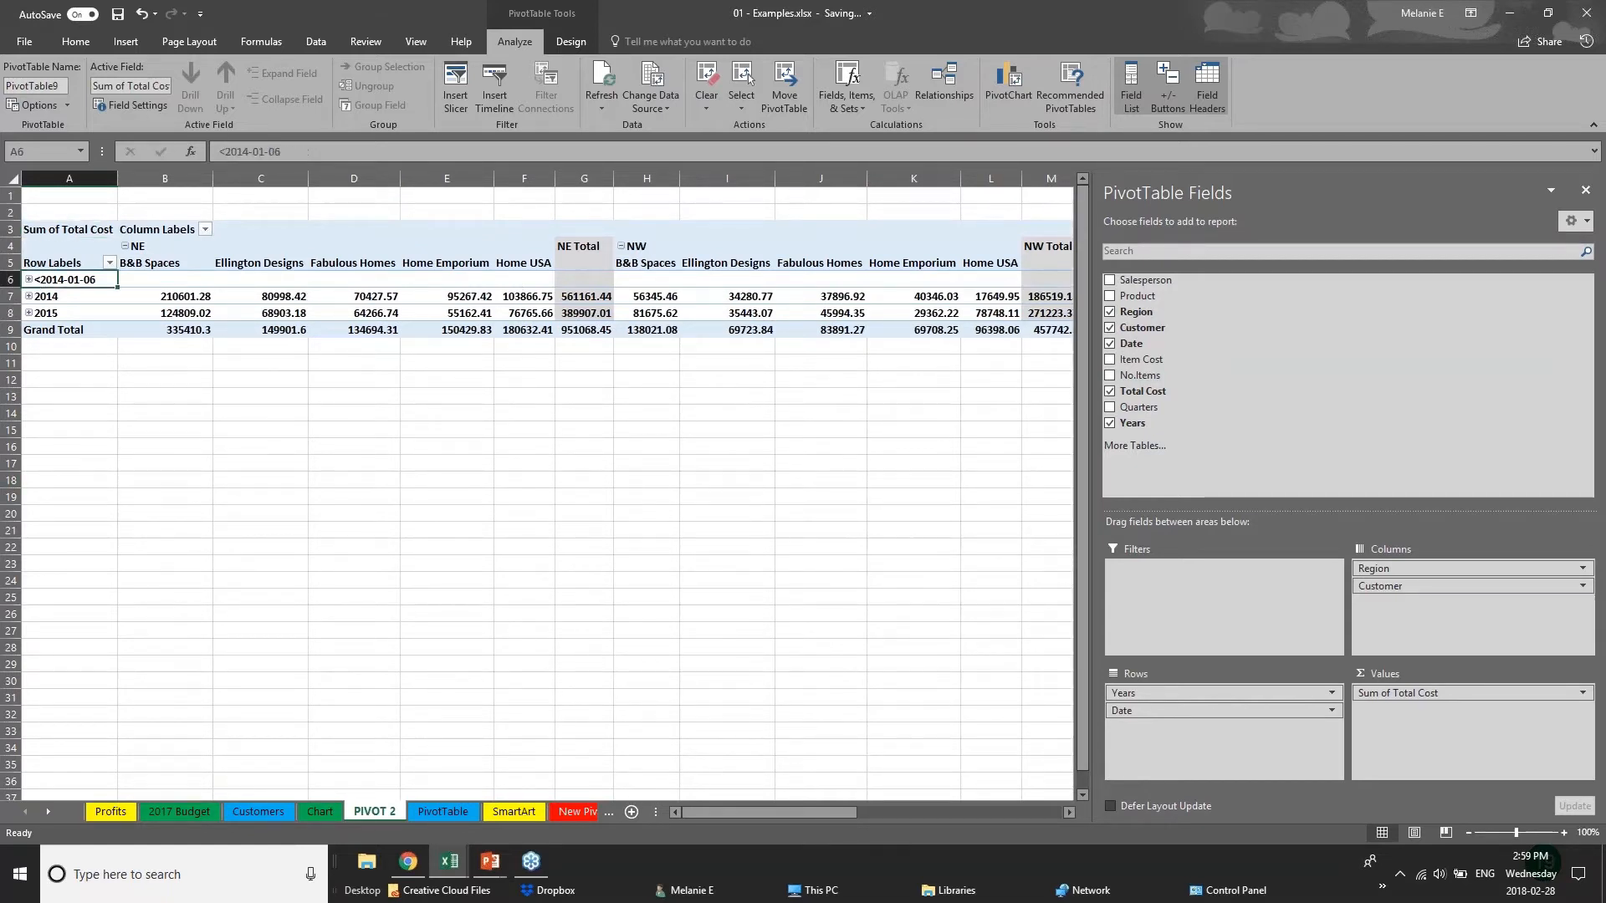
click(29, 301)
click(29, 296)
click(28, 296)
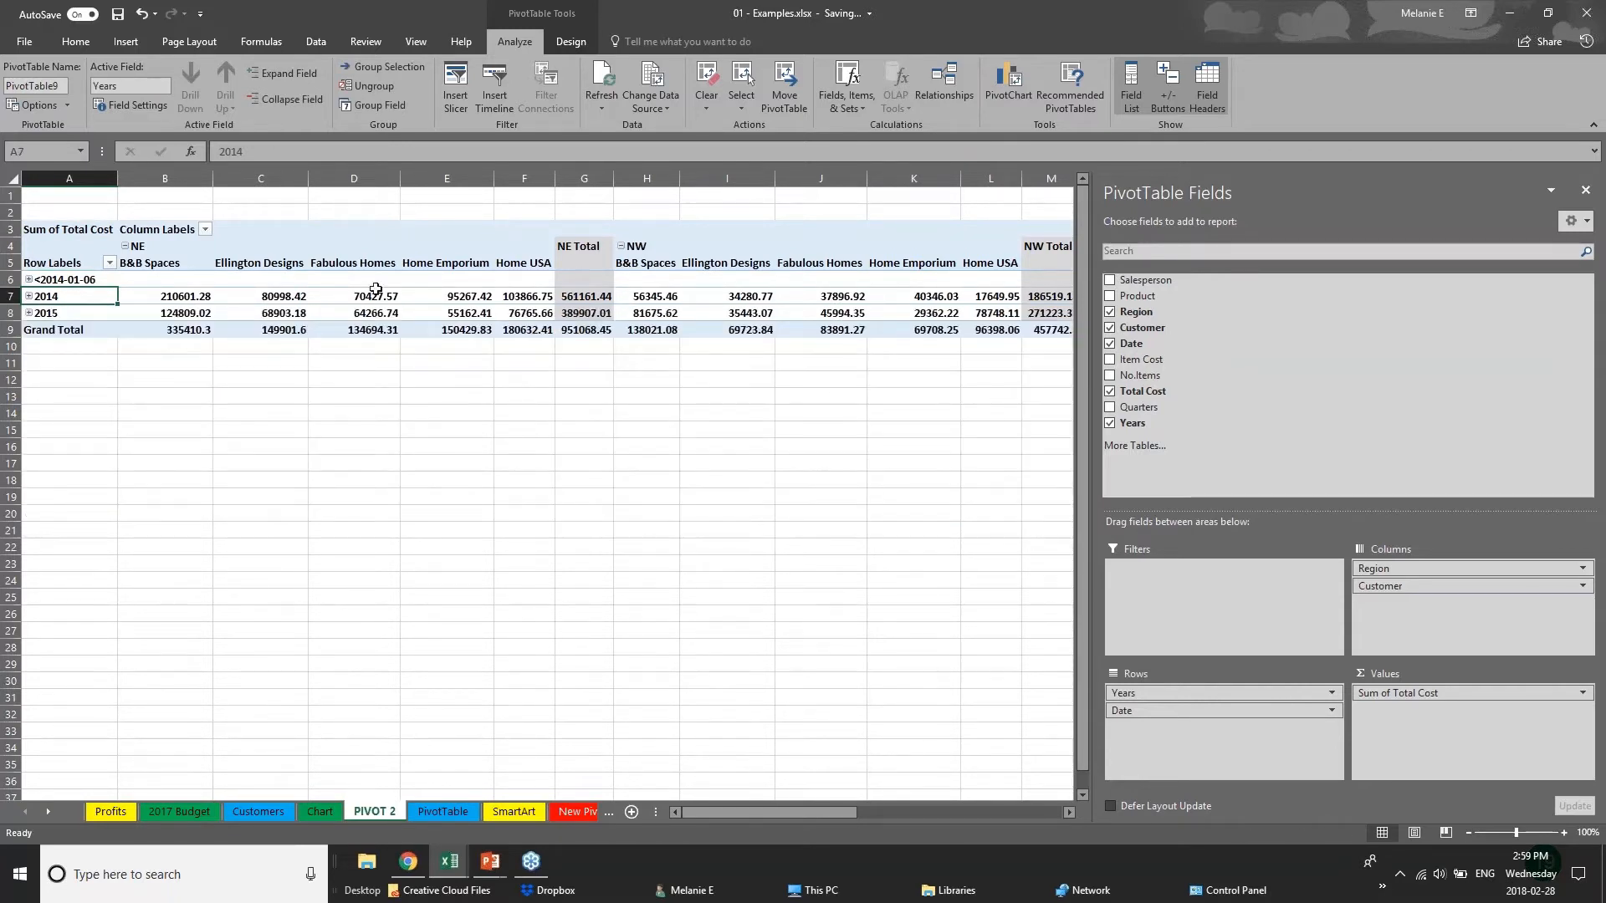
click(31, 314)
click(30, 313)
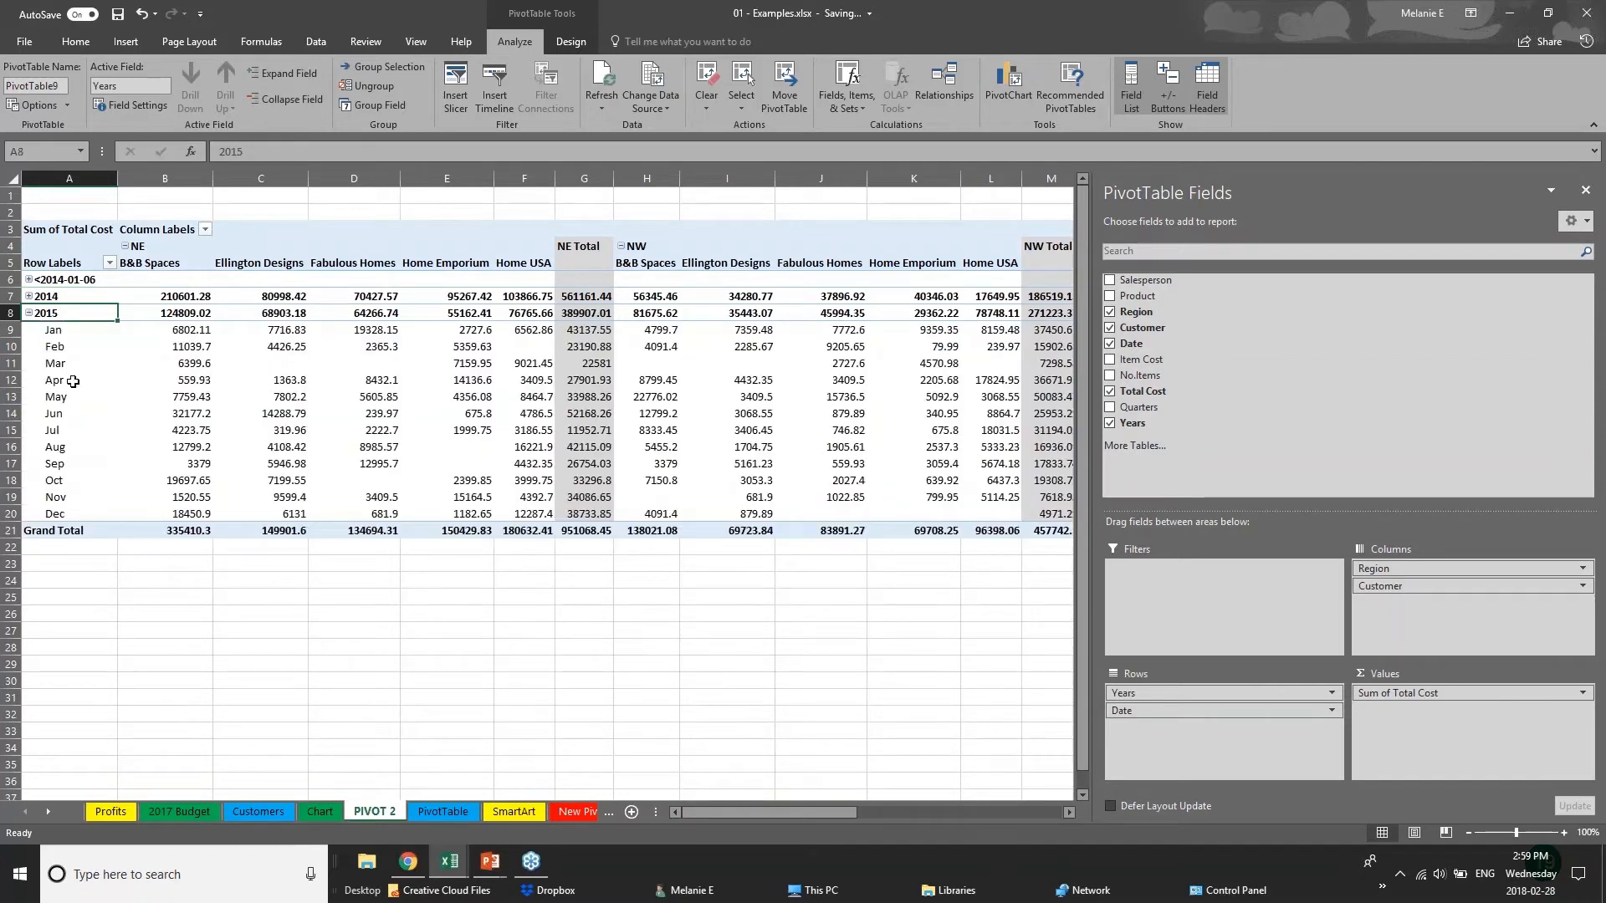
click(28, 313)
click(673, 409)
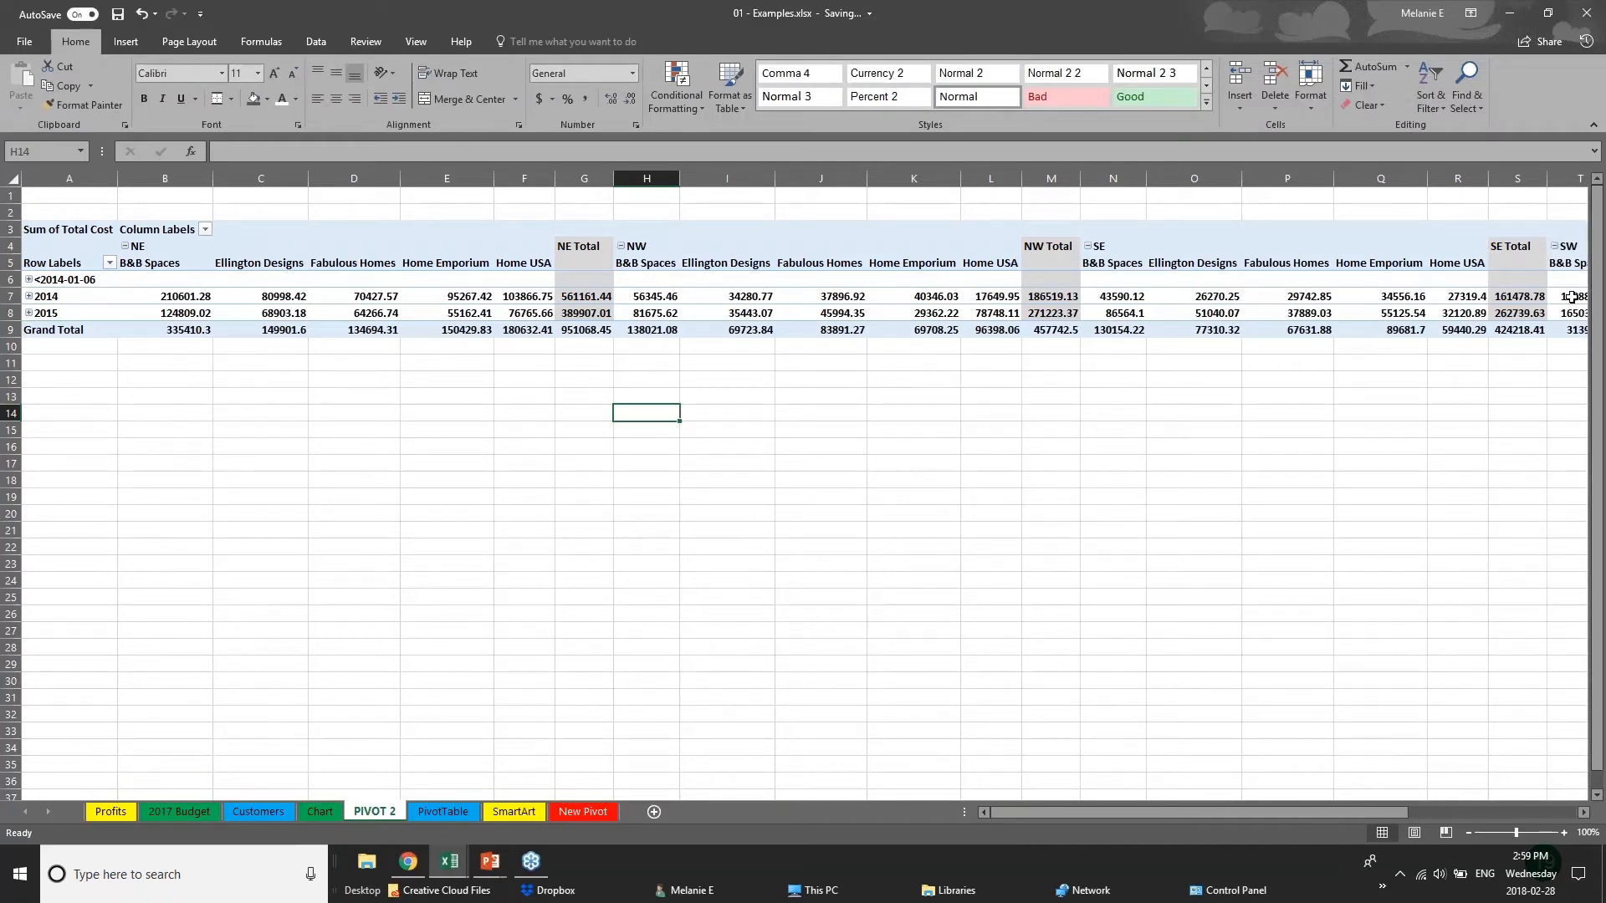
click(1175, 281)
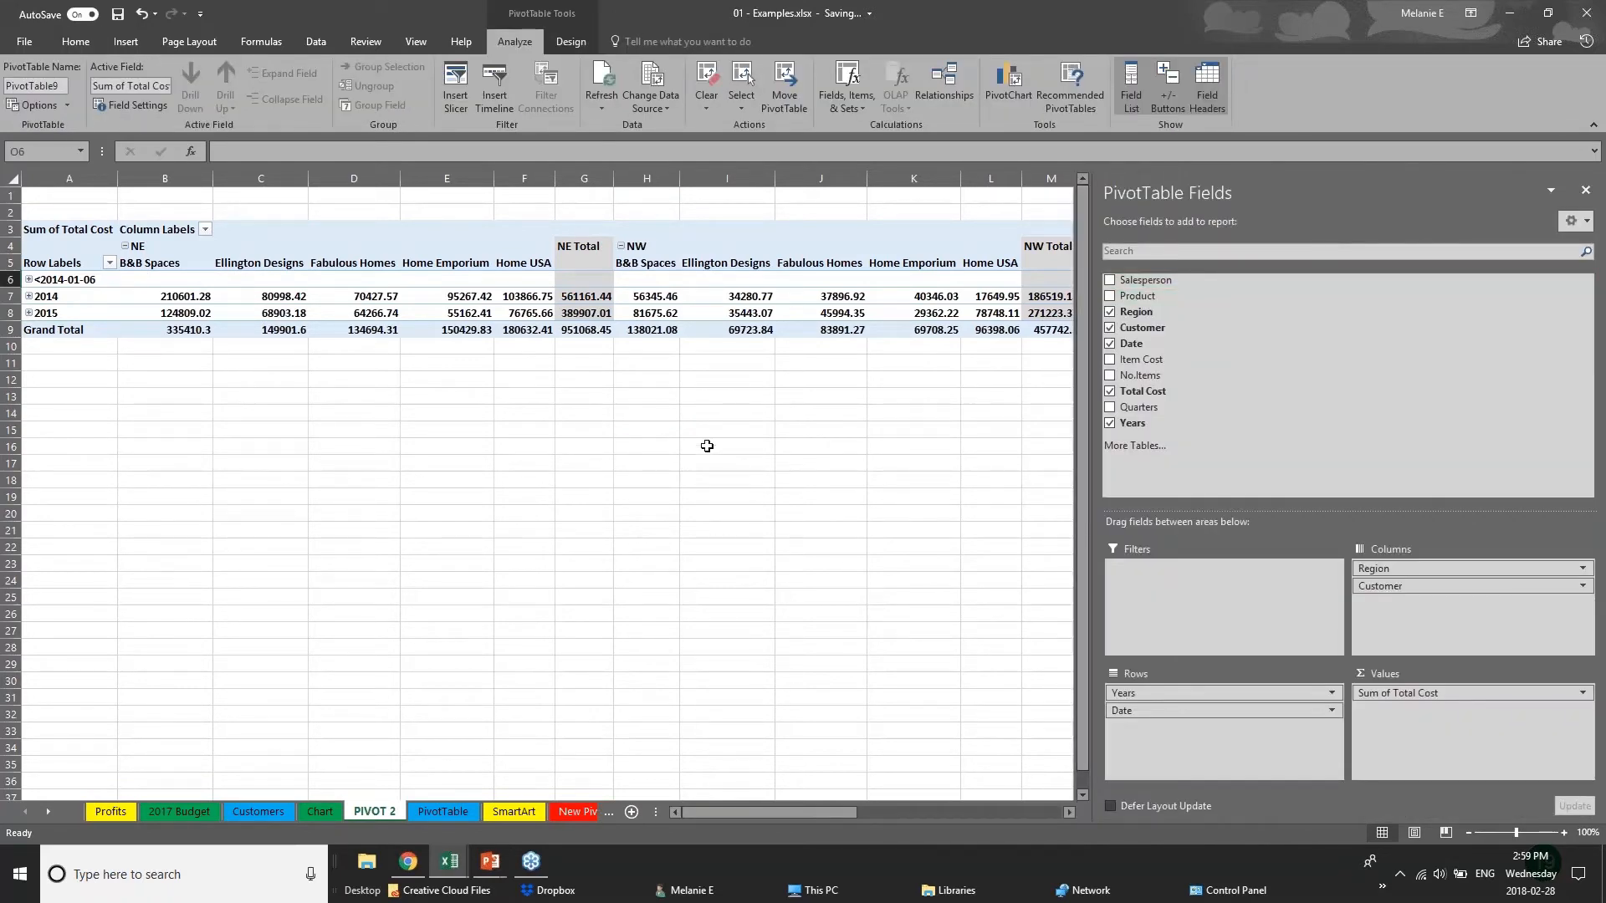
click(84, 398)
click(583, 312)
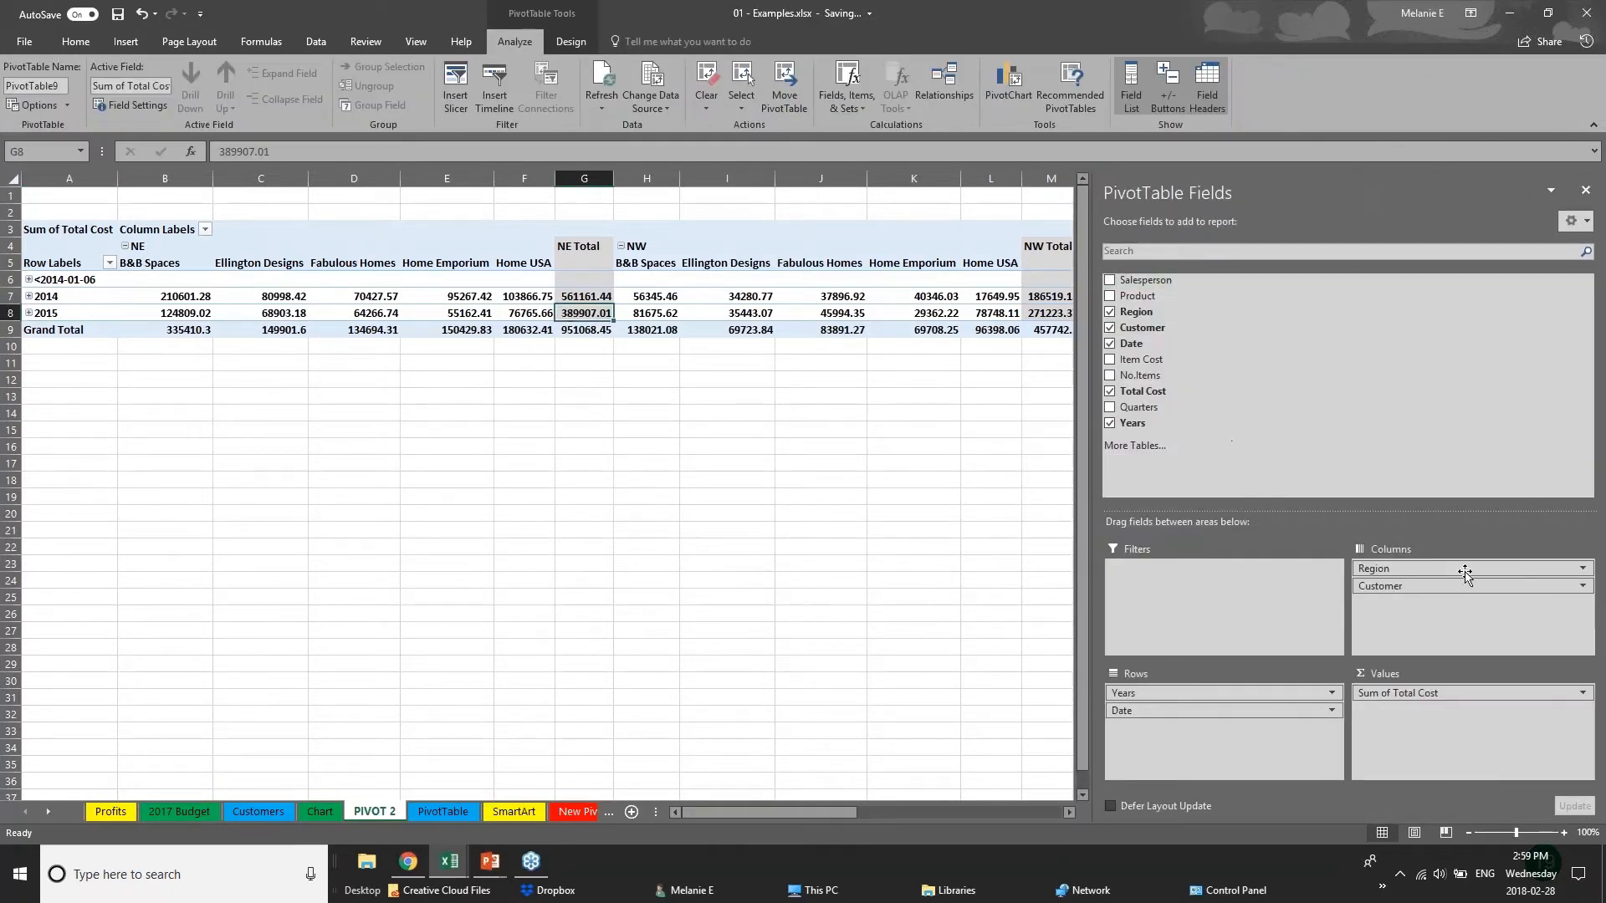
Remove the Customer and Date fields from the pivot table.
click(1110, 328)
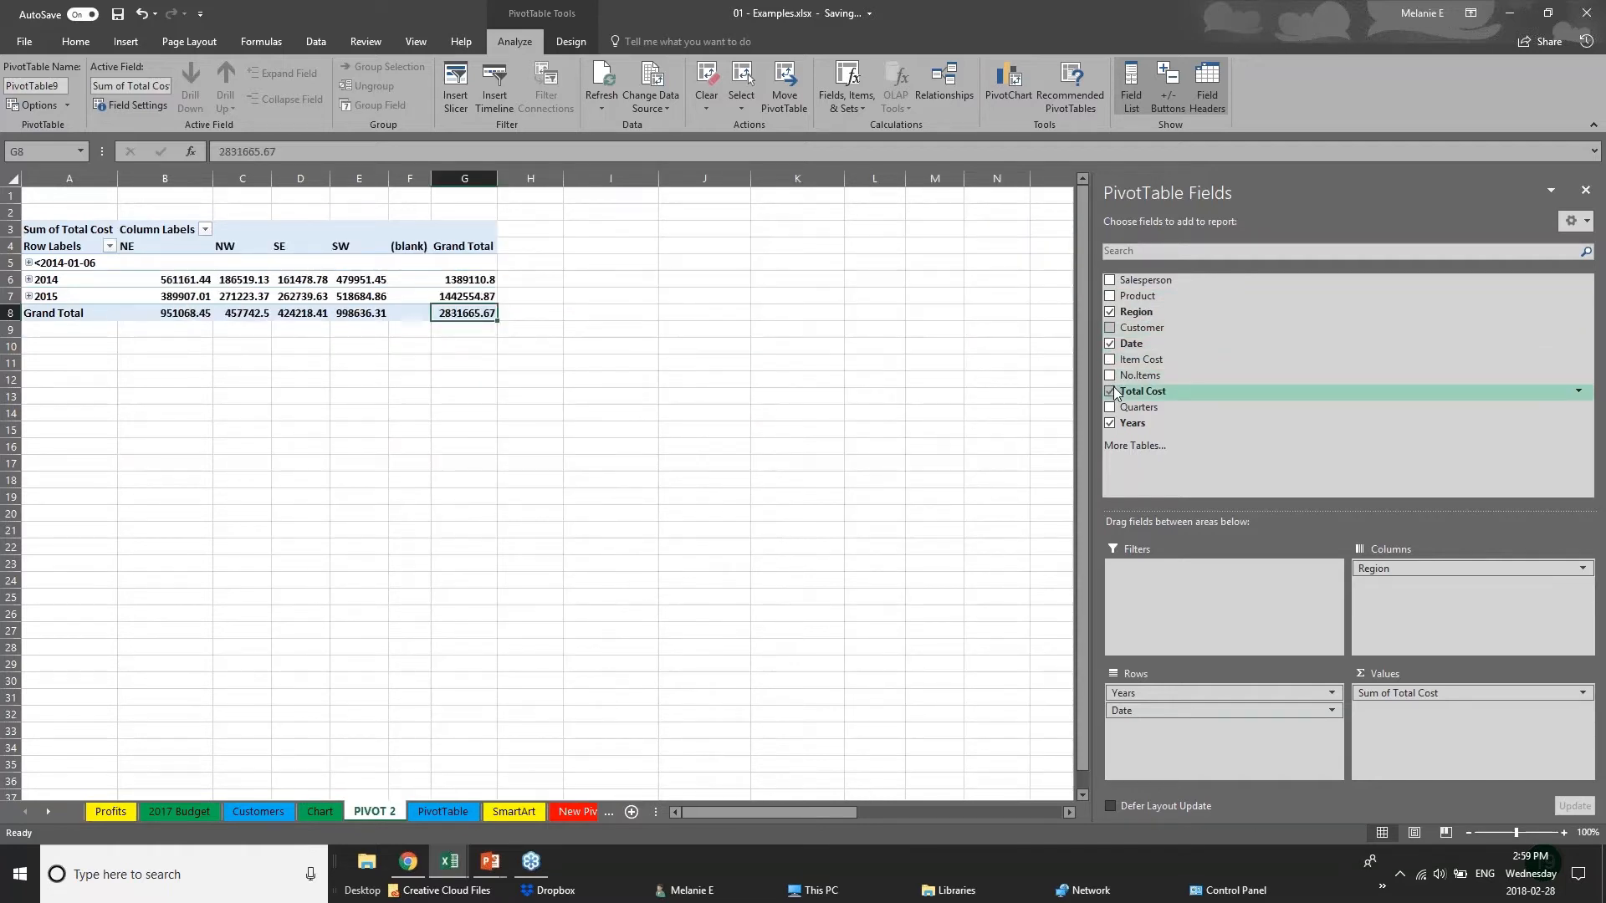
click(1111, 343)
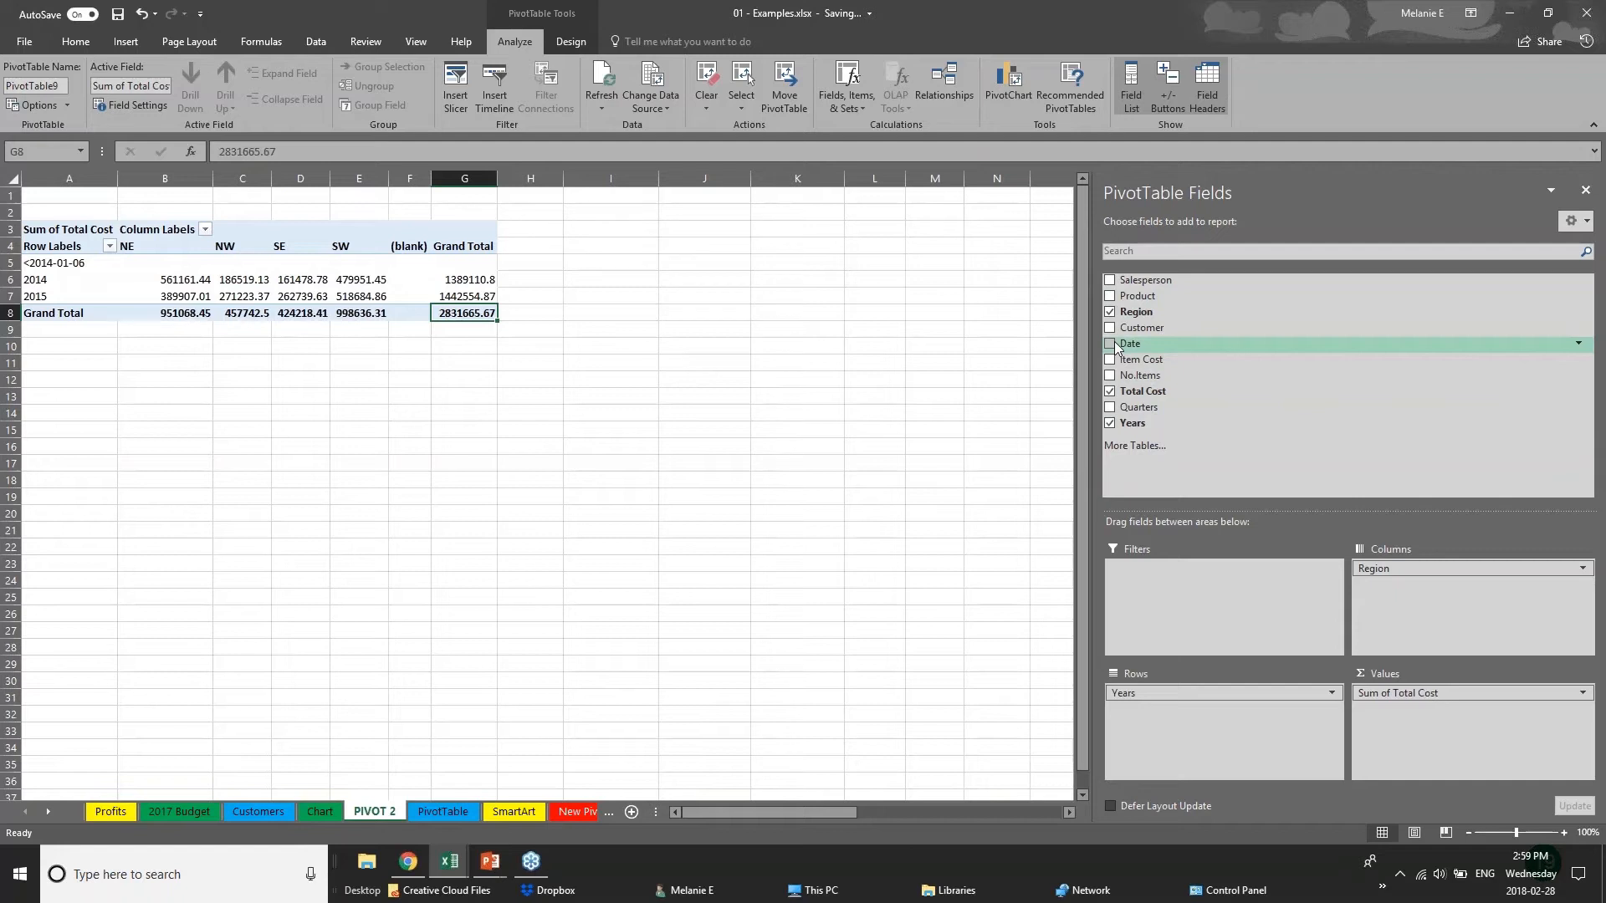
click(99, 361)
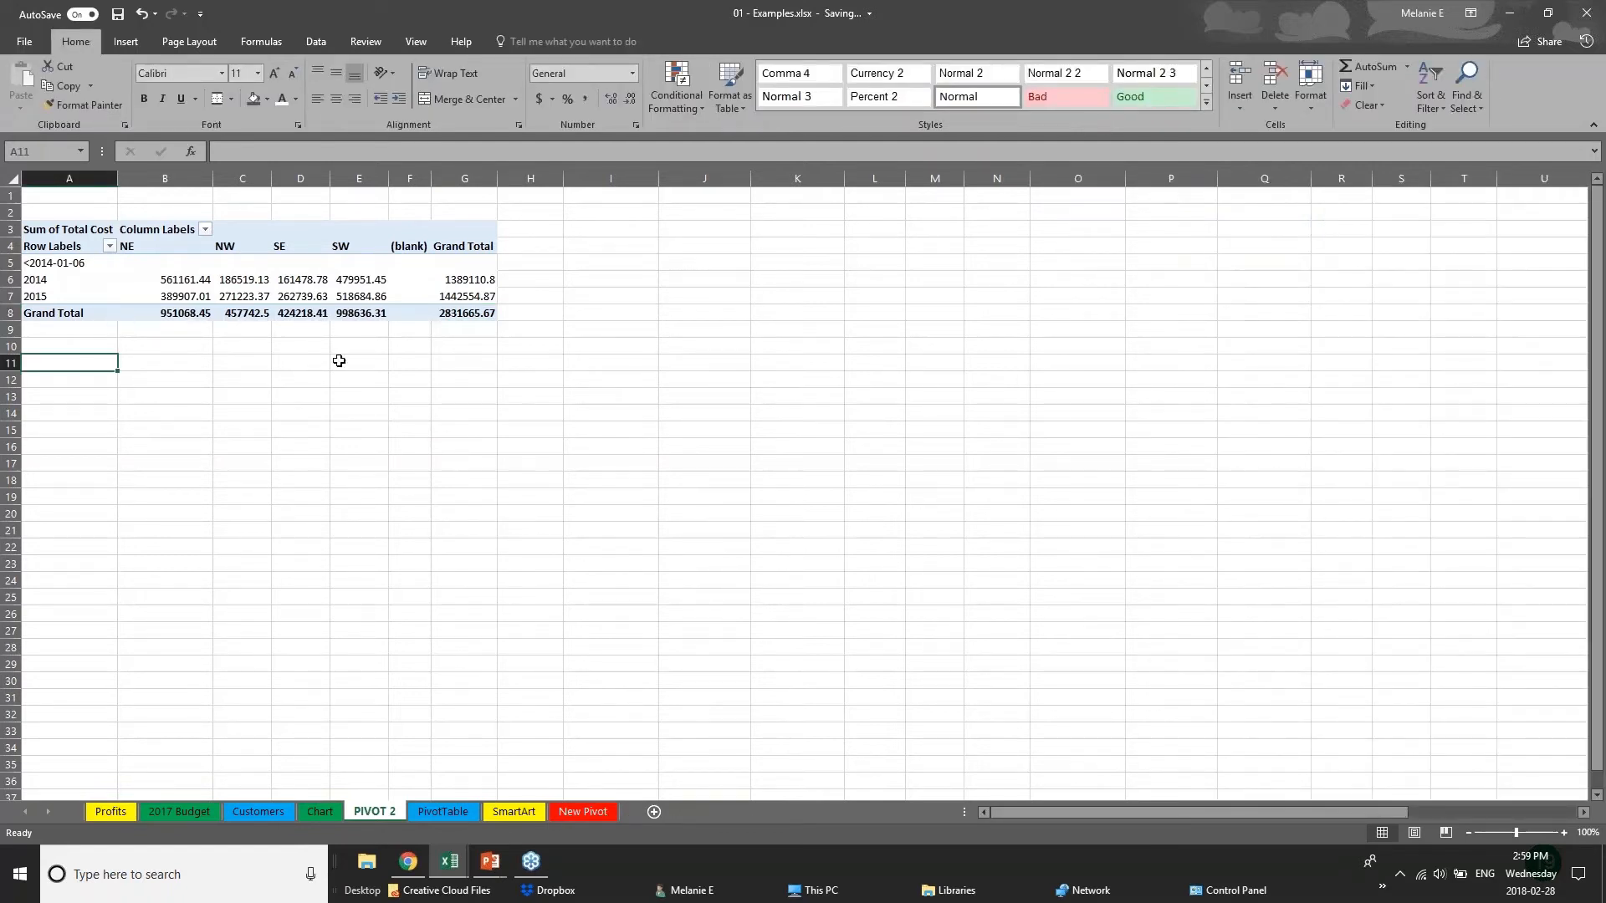
Insert a Clustered Column PivotChart from the pivot table and place it beside the table, over columns I to N.
click(255, 308)
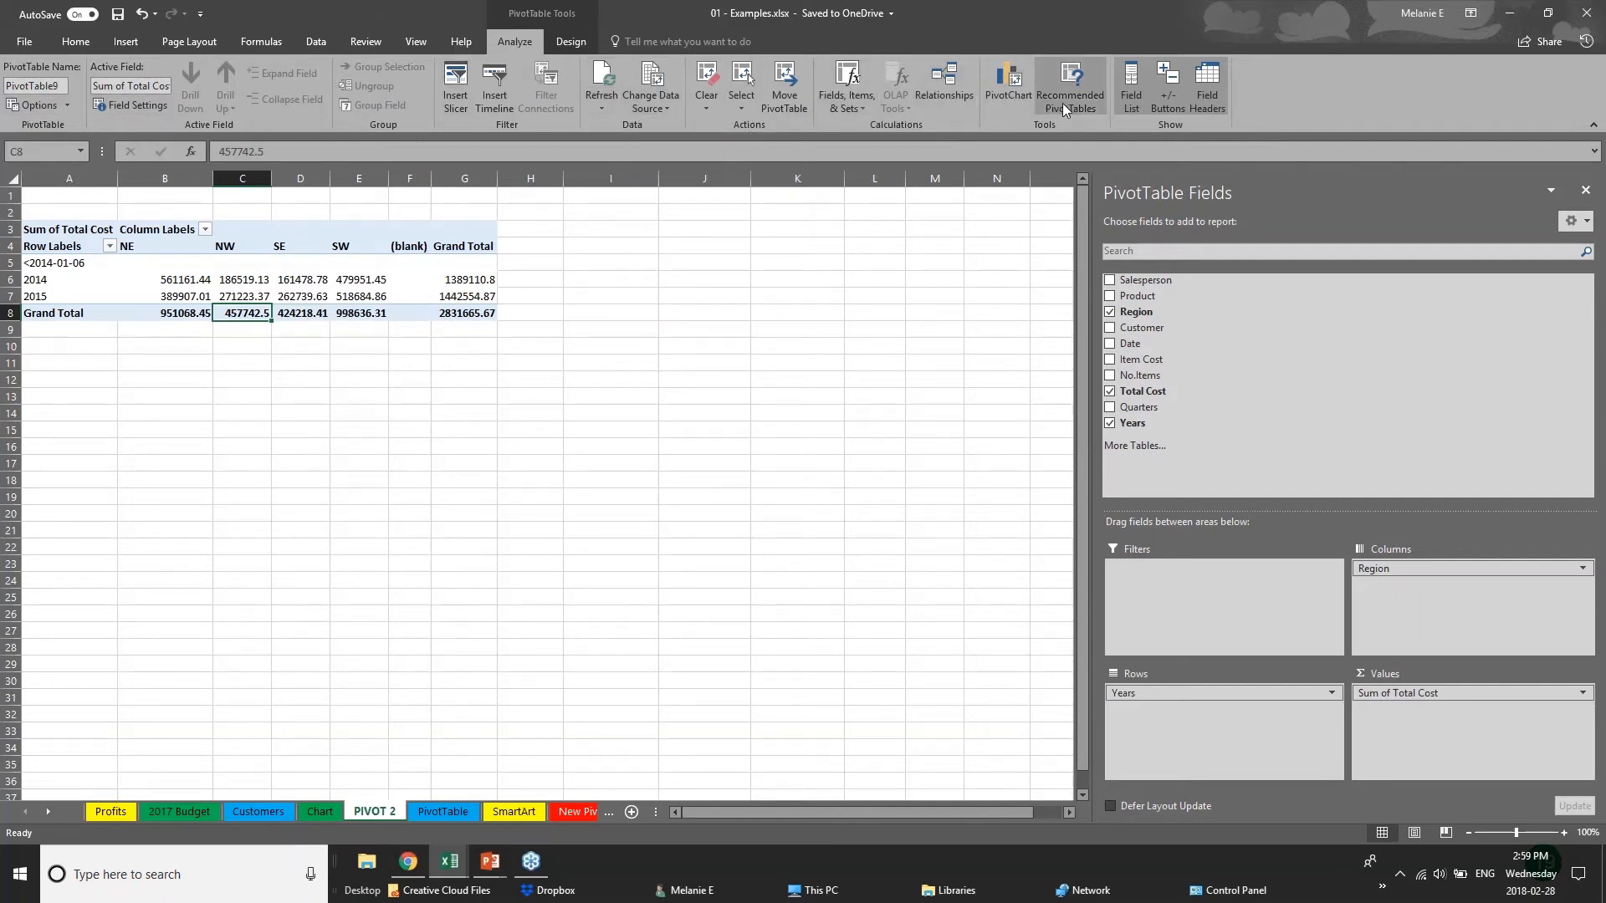
click(1018, 90)
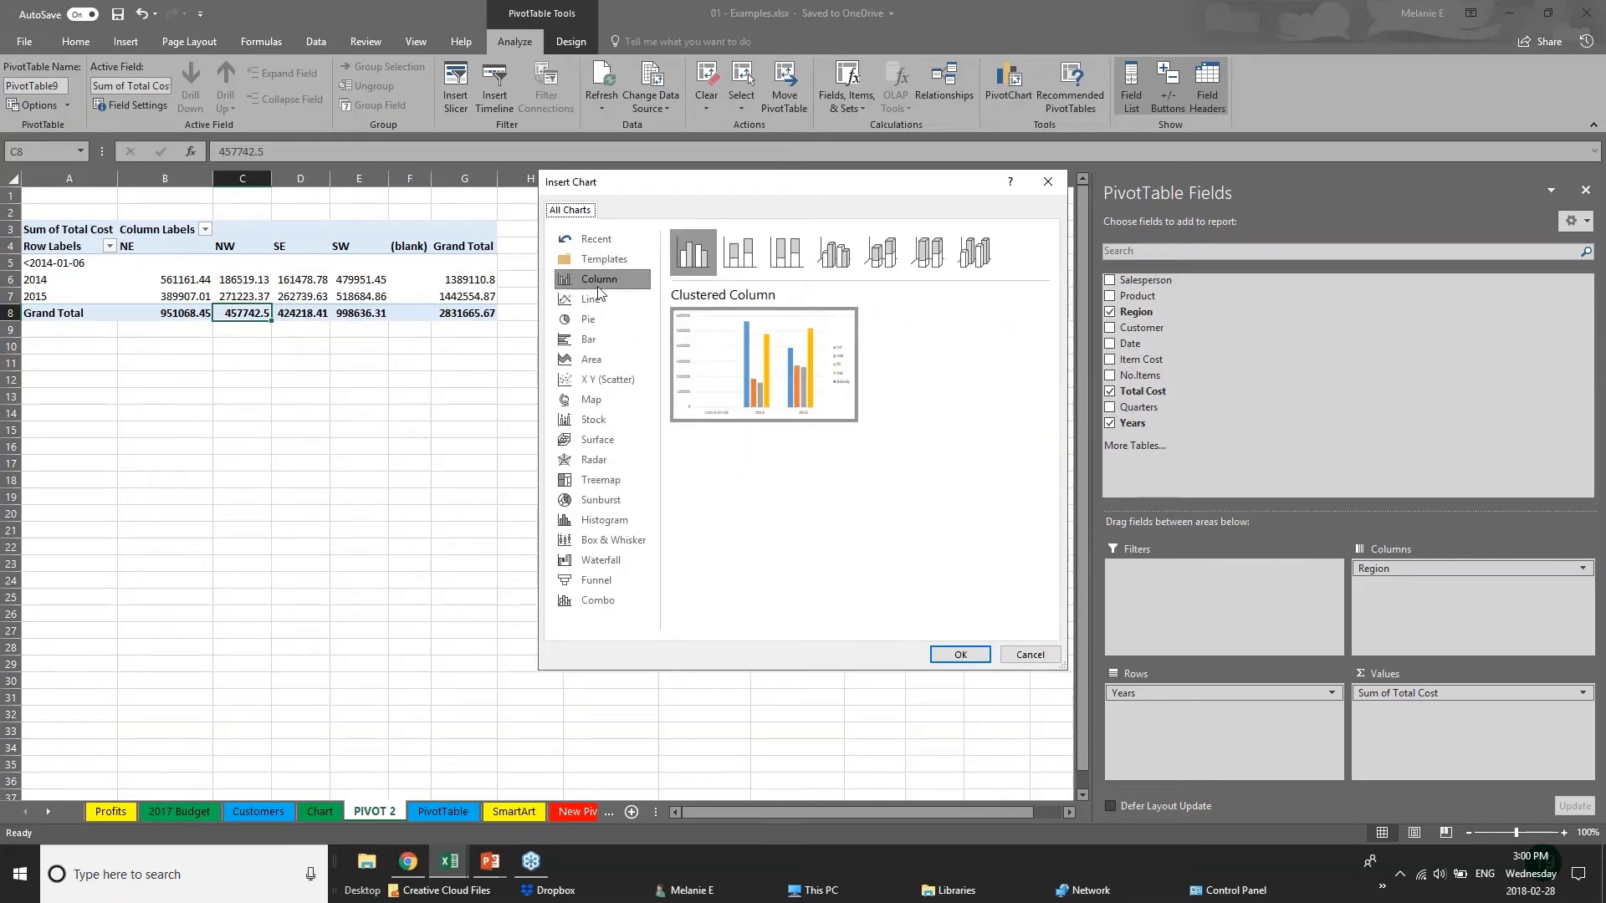
click(960, 654)
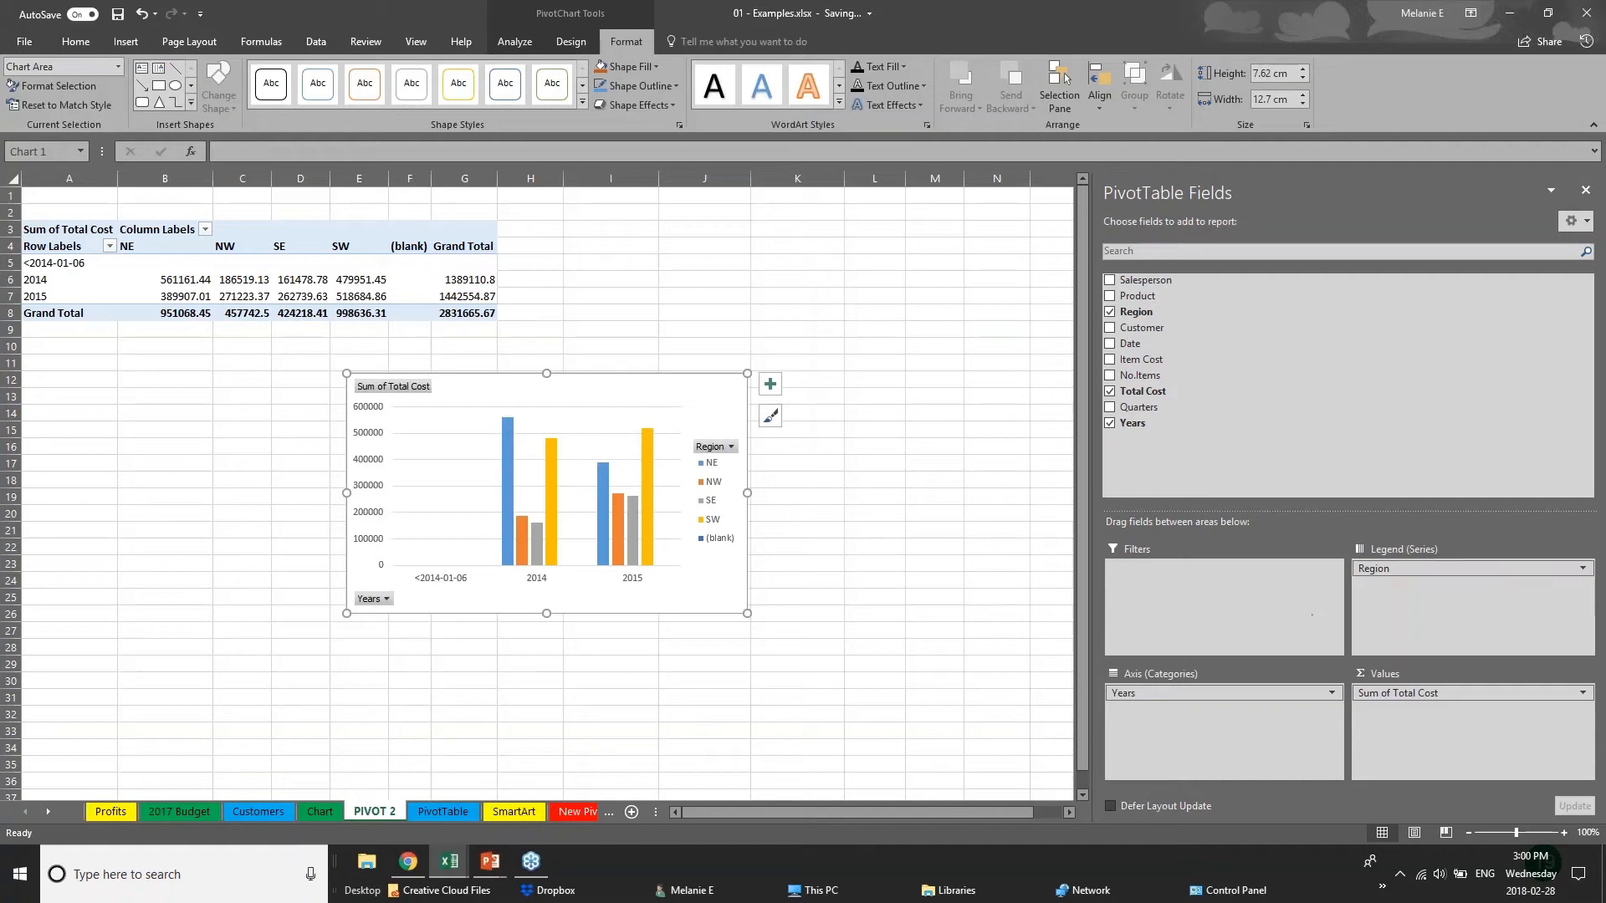
mouse_move(676, 396)
mouse_down()
mouse_move(743, 466)
mouse_move(925, 223)
mouse_up()
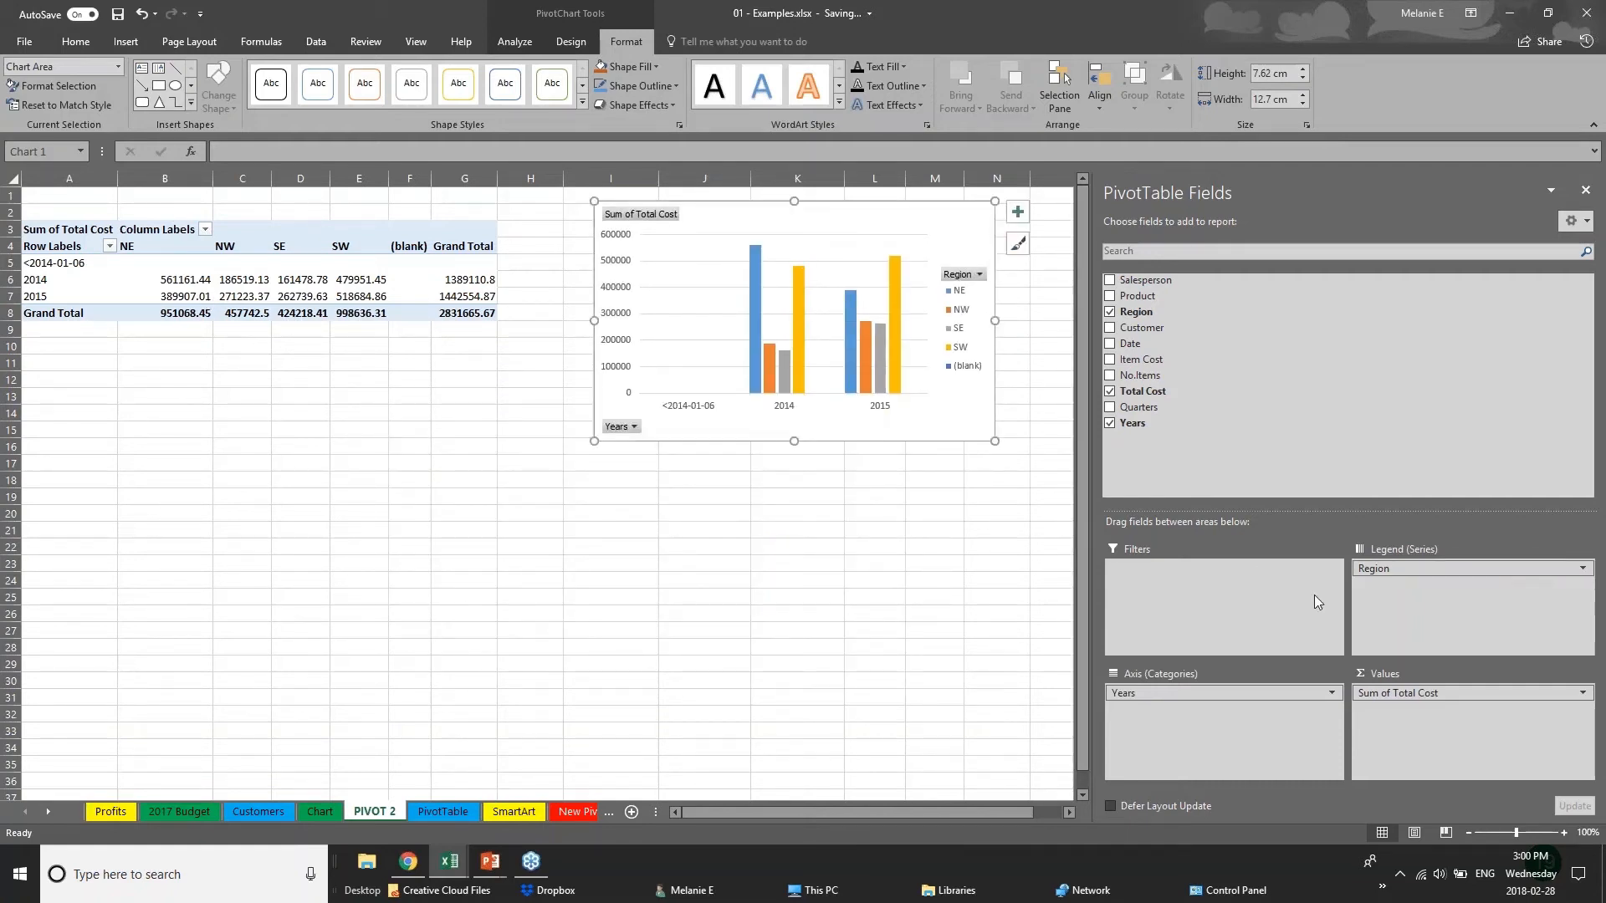
Add Product to the chart's axis categories under Years and Customer to the legend series under Region.
click(1238, 693)
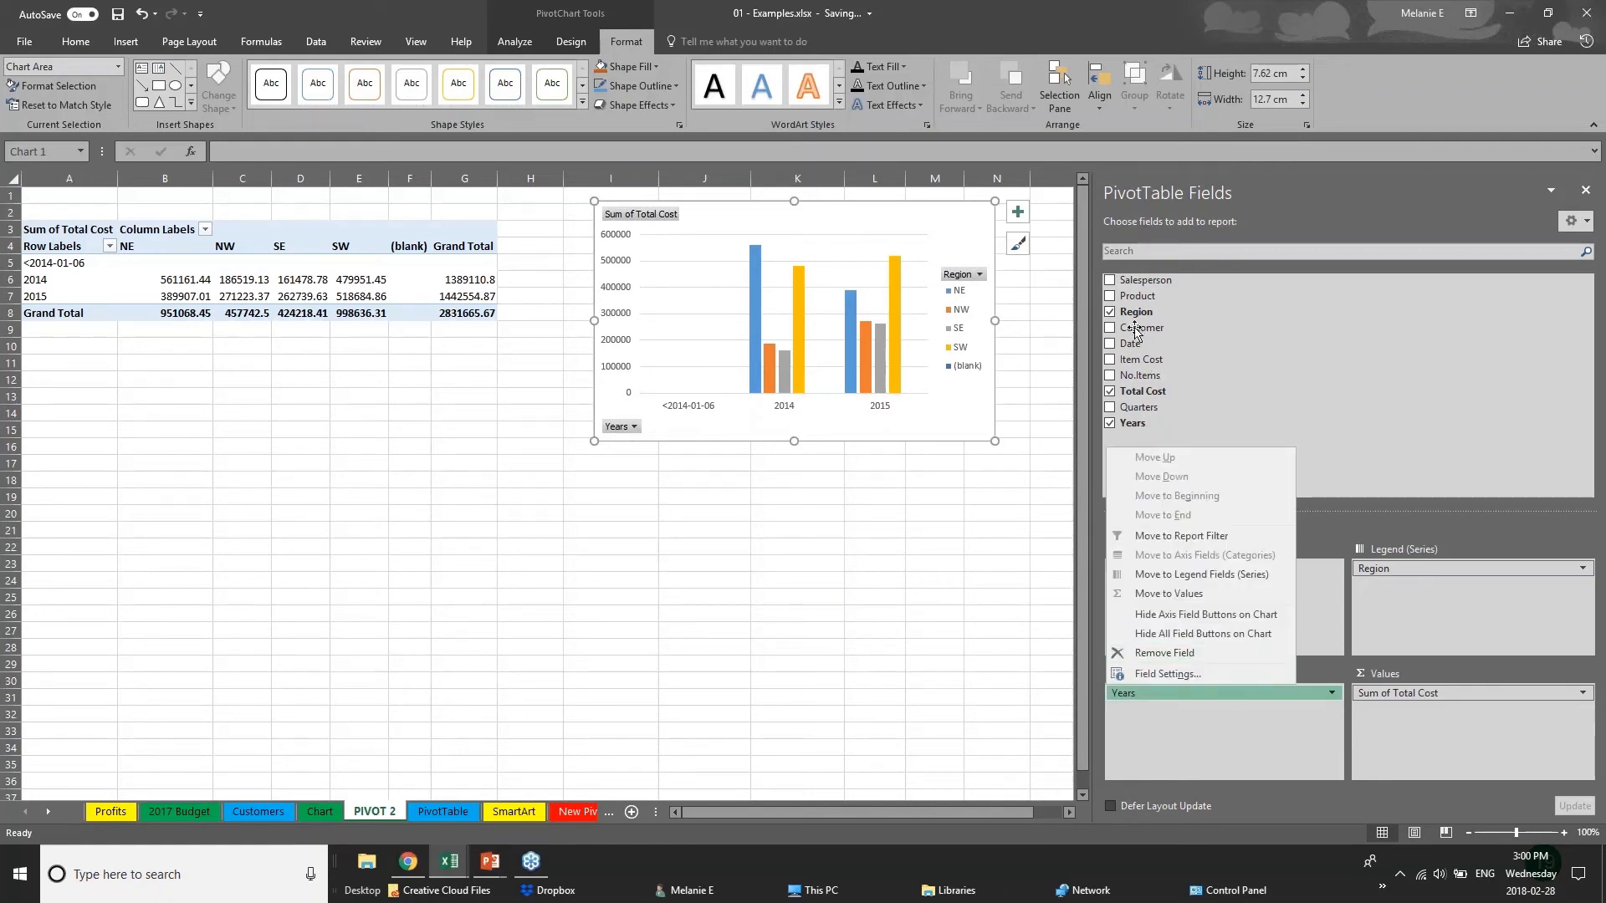
click(1109, 298)
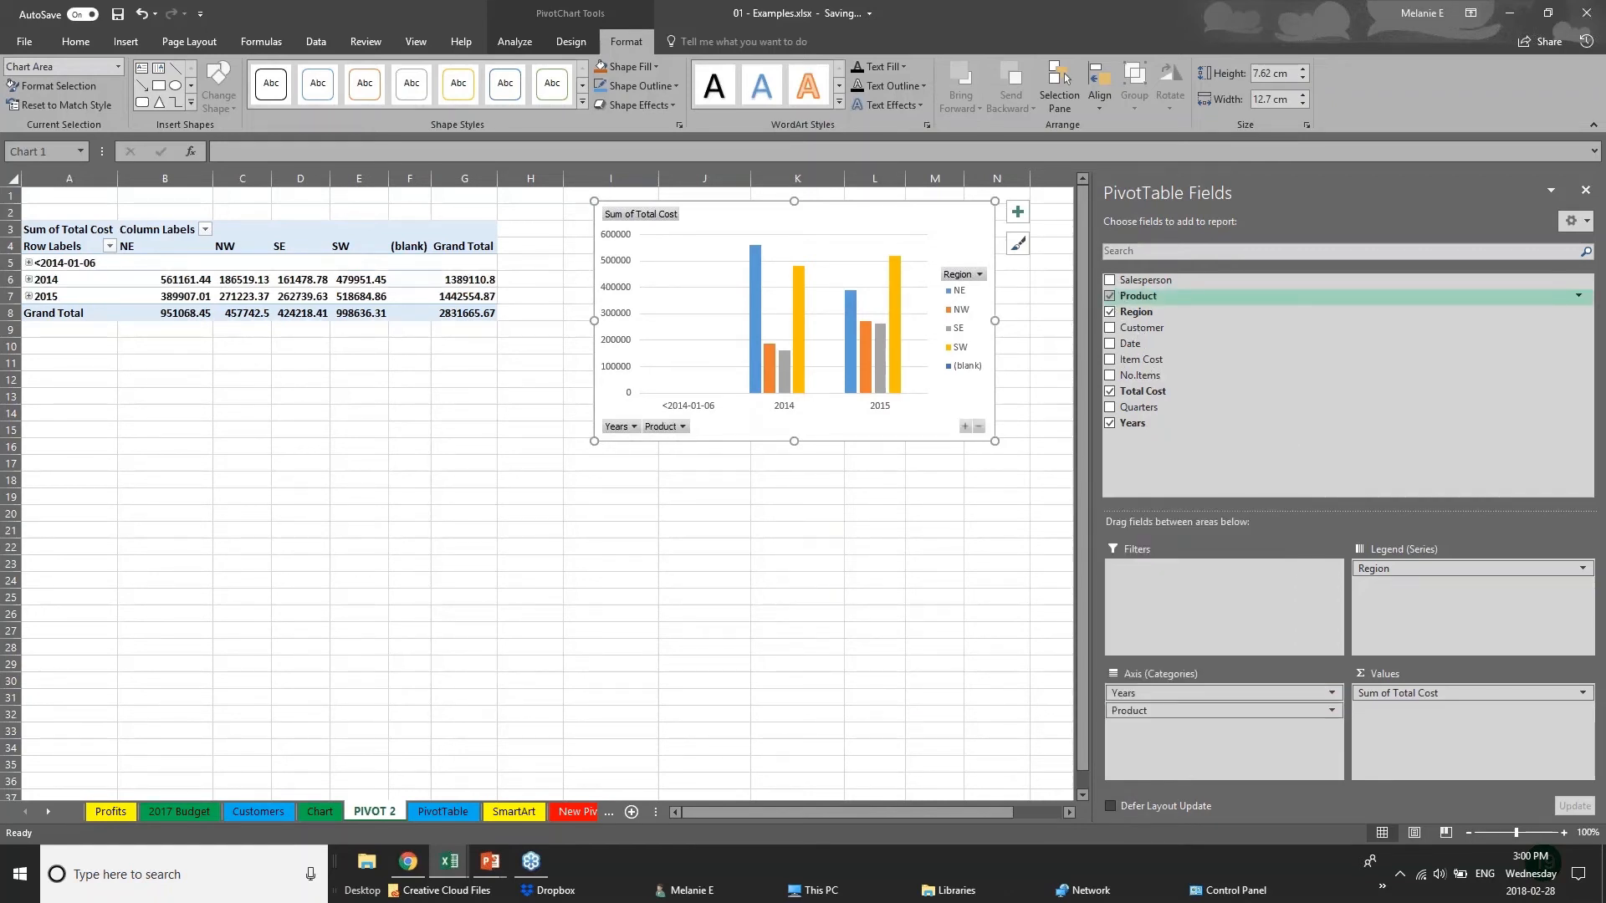
click(1110, 327)
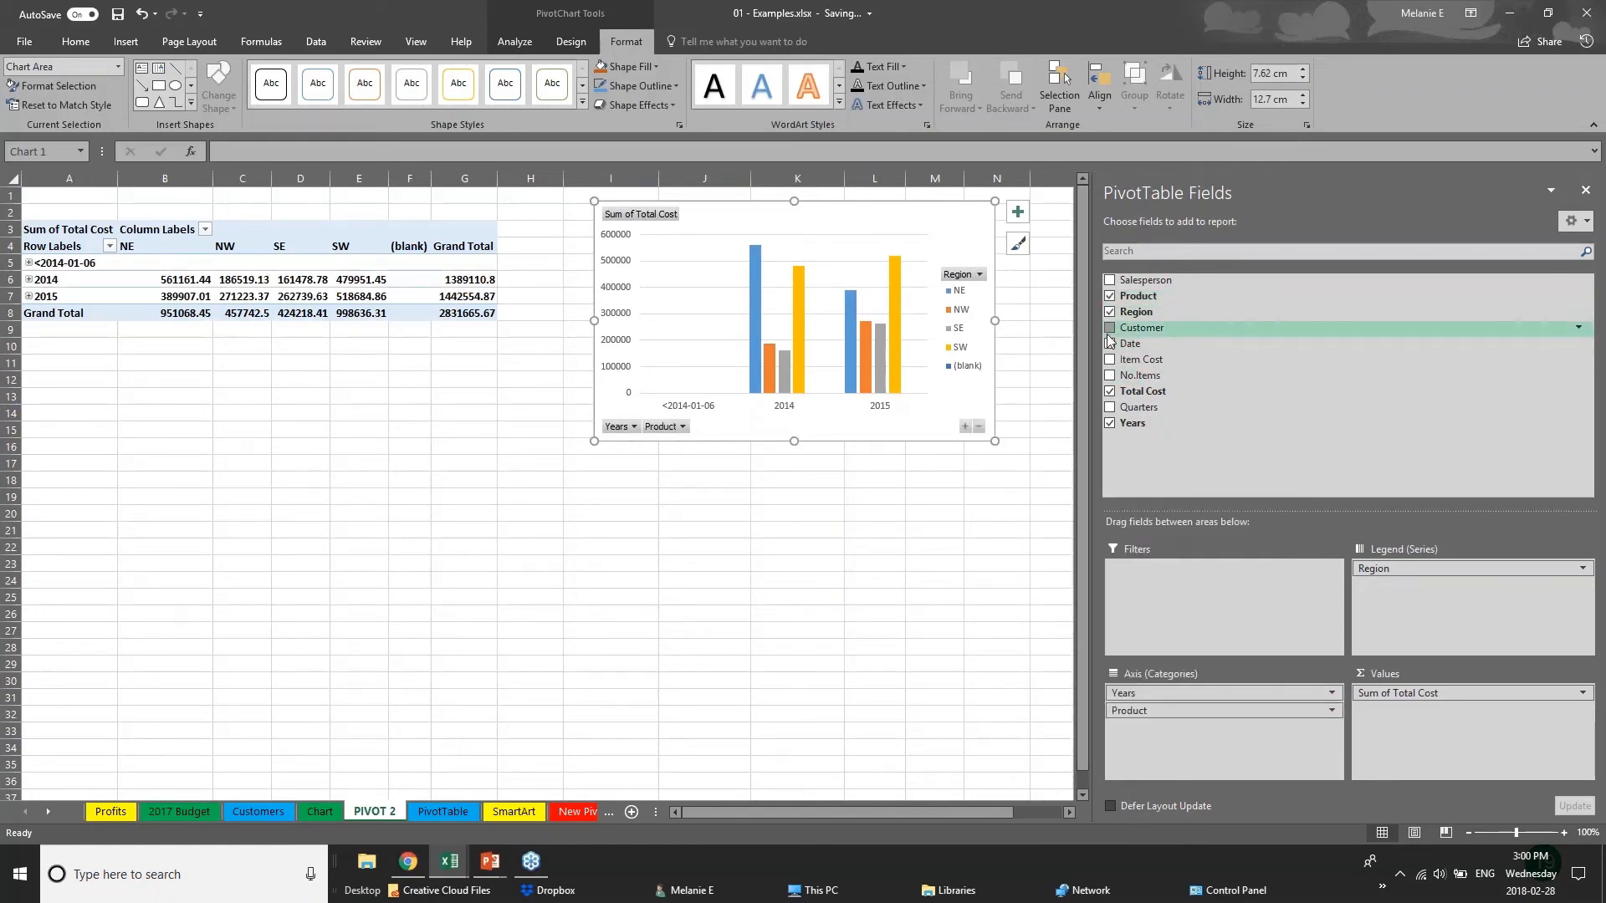
click(733, 428)
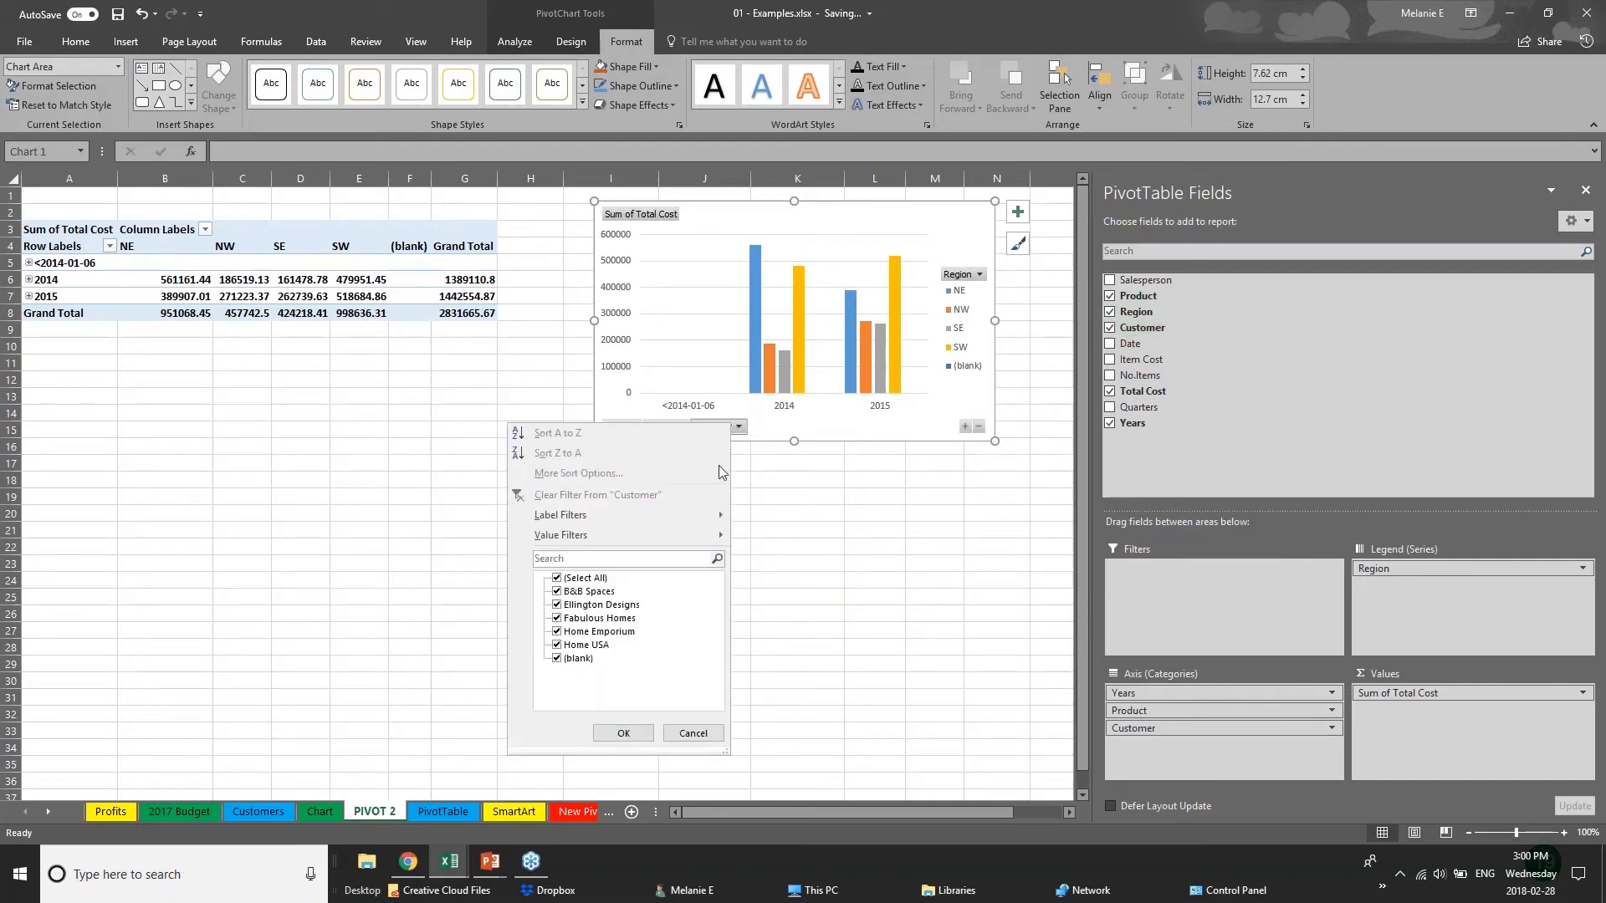
click(734, 430)
drag(1137, 727, 1380, 636)
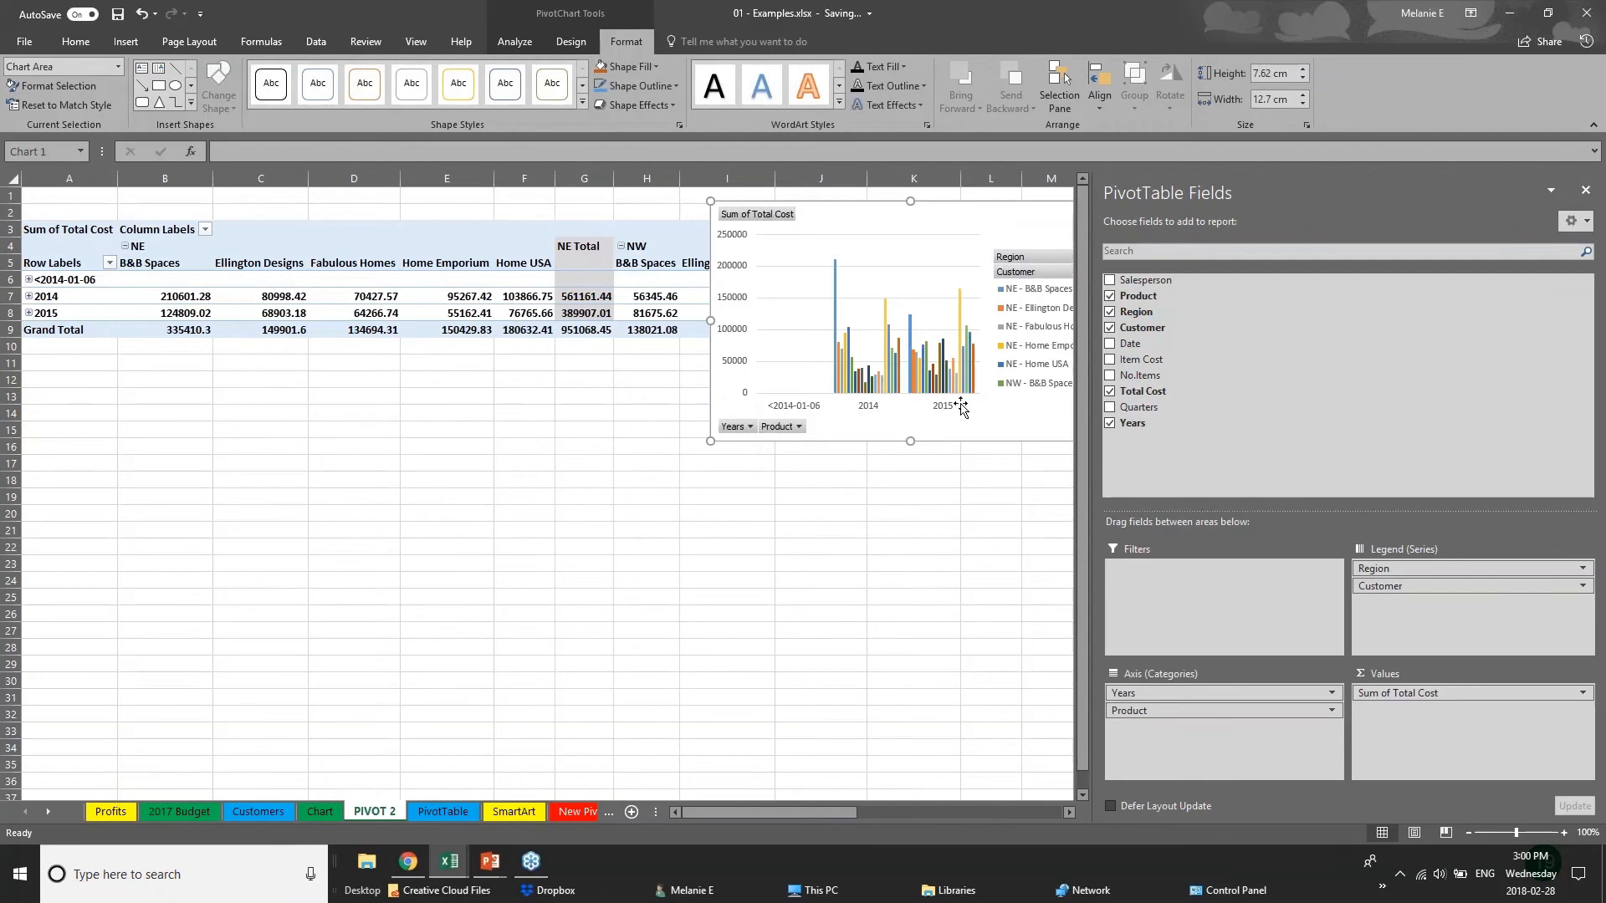
Move the PivotChart below the pivot table and rearrange its fields to Customer and Product as legend, Years and Region as axis.
drag(1007, 221, 770, 493)
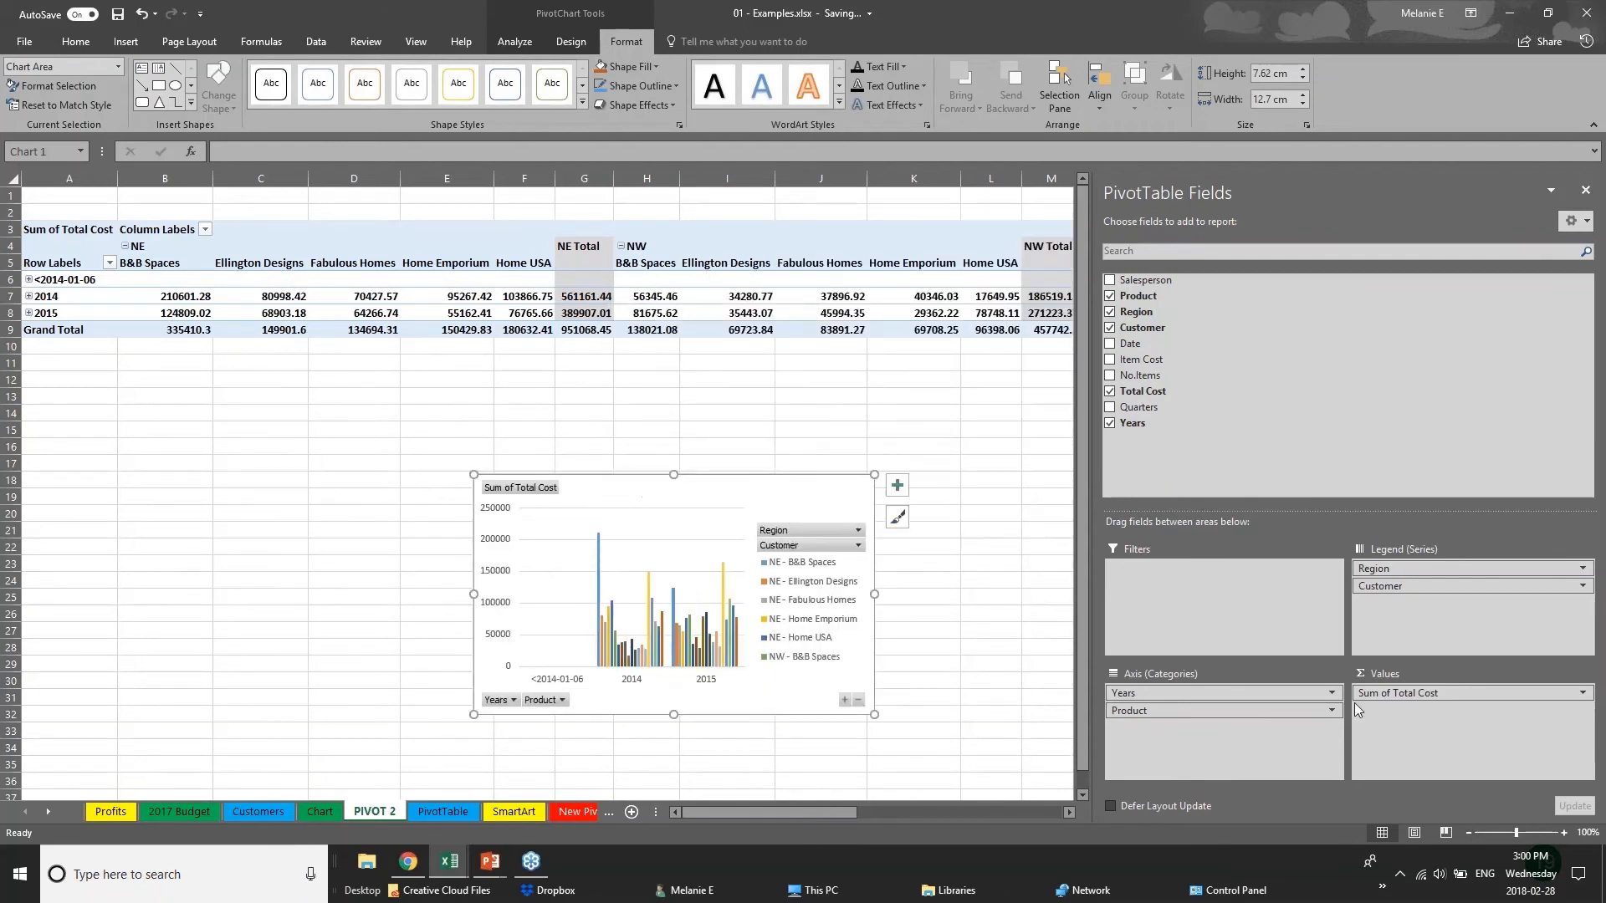
mouse_move(1379, 569)
mouse_down()
mouse_move(1188, 729)
mouse_move(1187, 693)
mouse_move(1399, 588)
mouse_up()
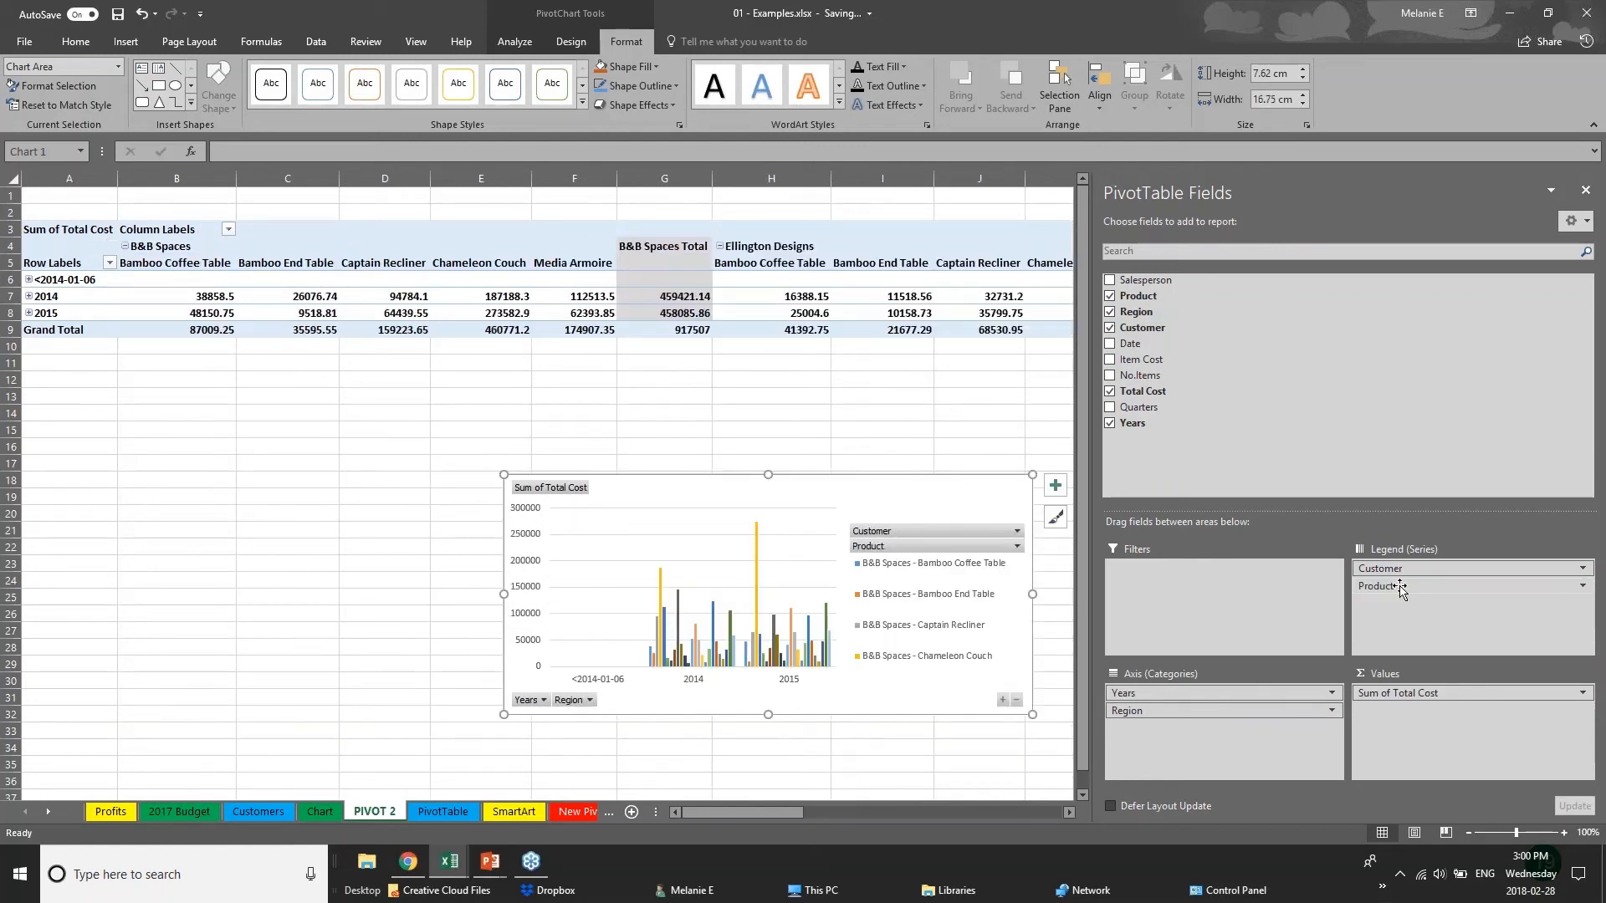
click(124, 43)
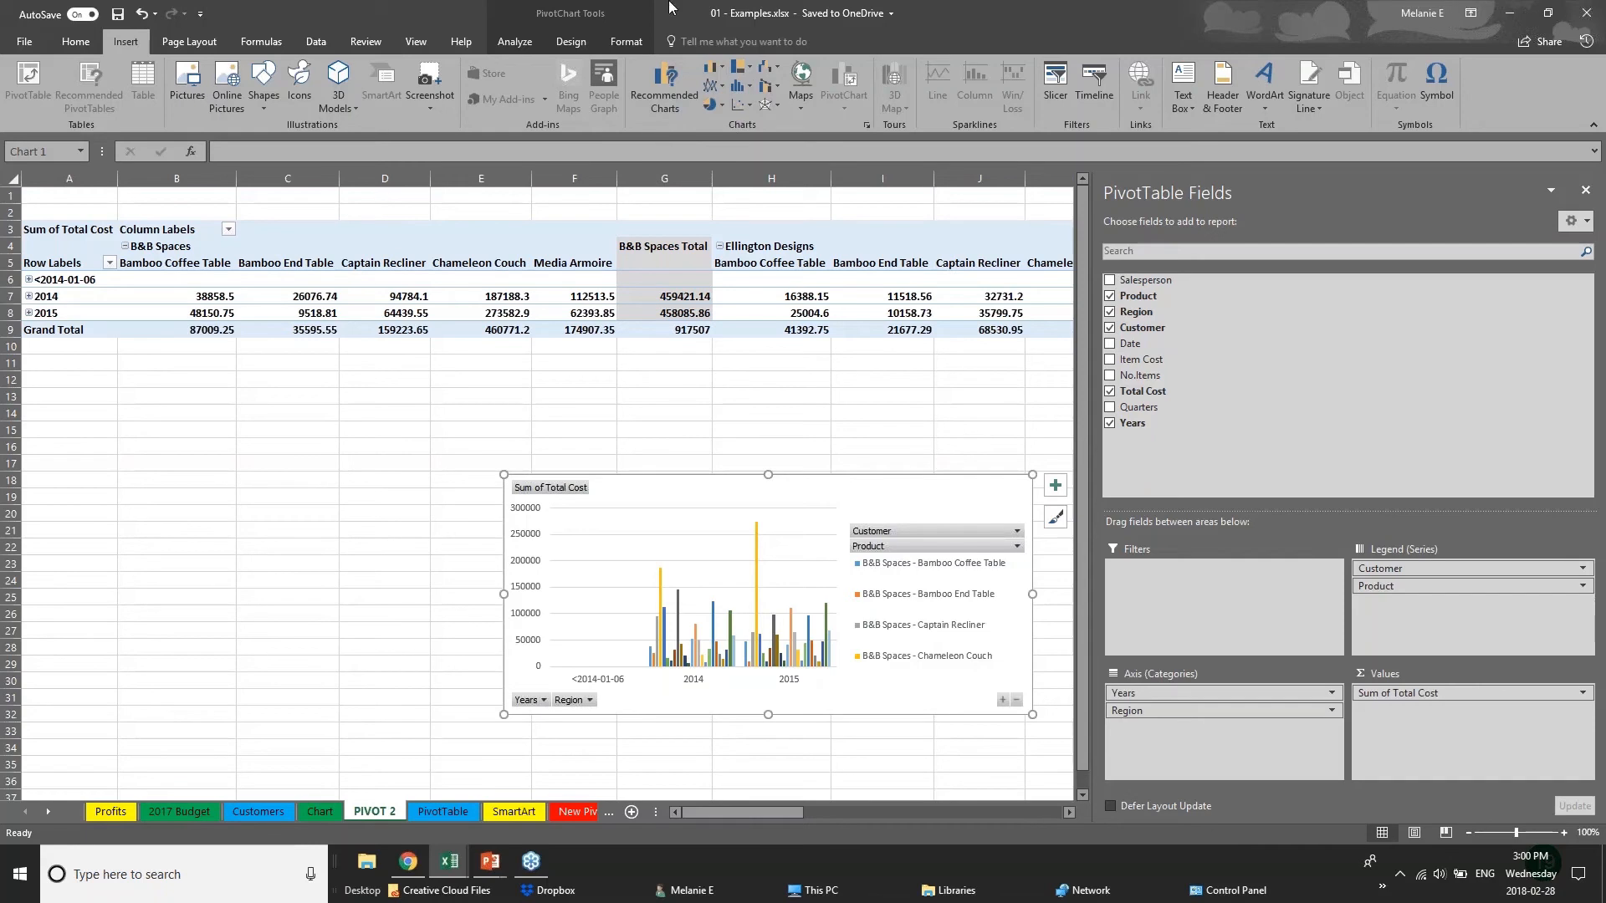
click(461, 502)
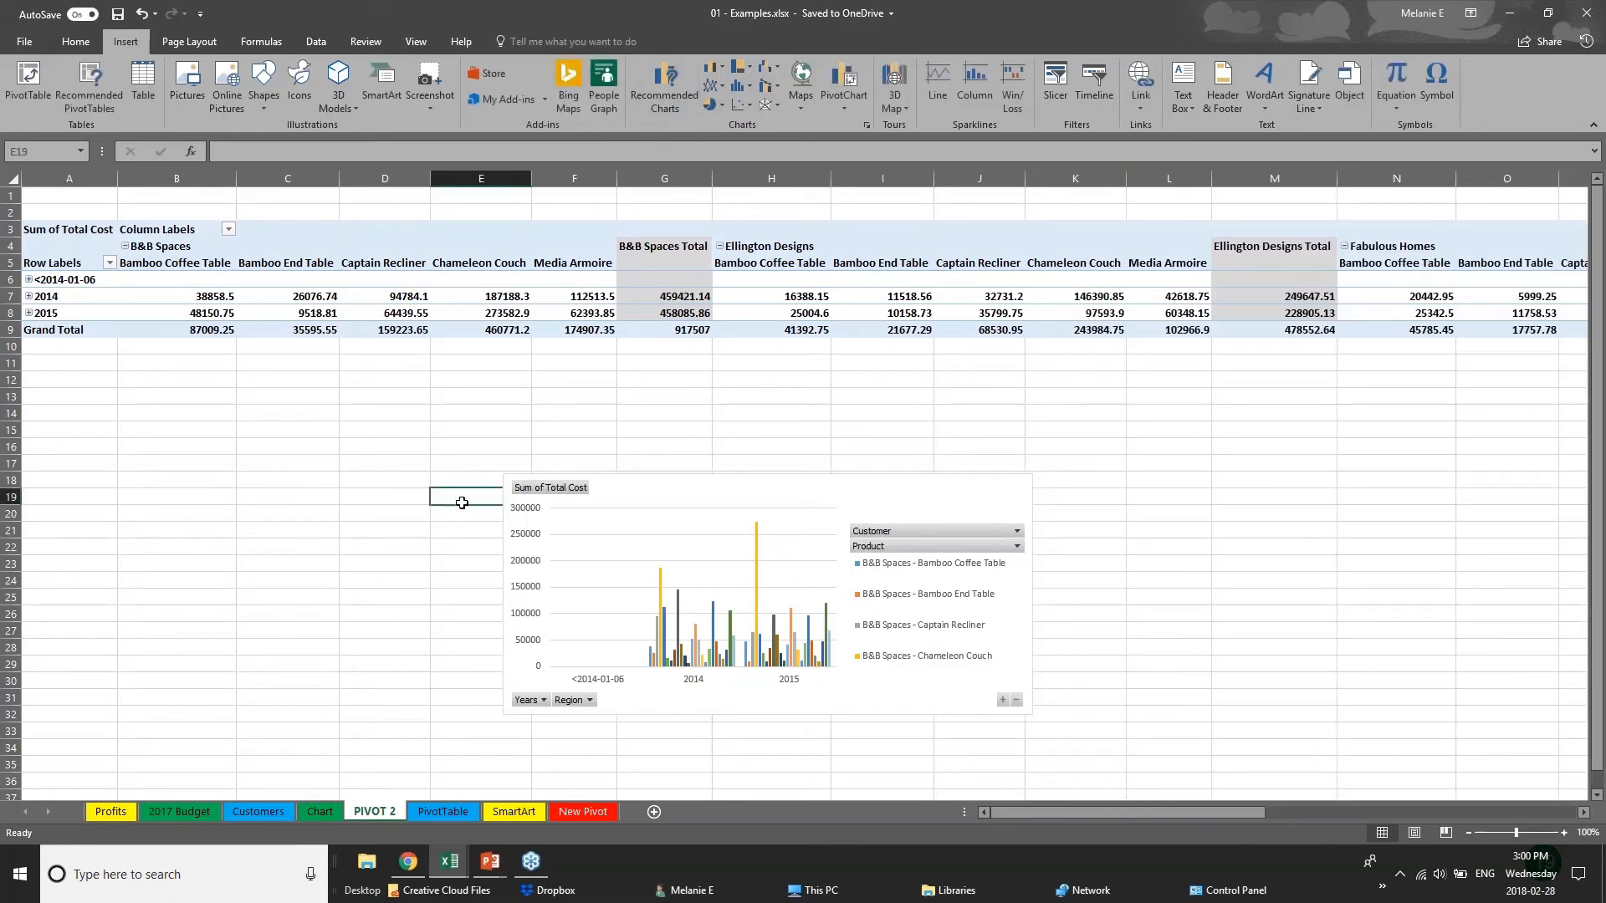
Switch to the running PowerPoint slide show and advance from the Pivot Tables slide to the closing slide.
click(490, 861)
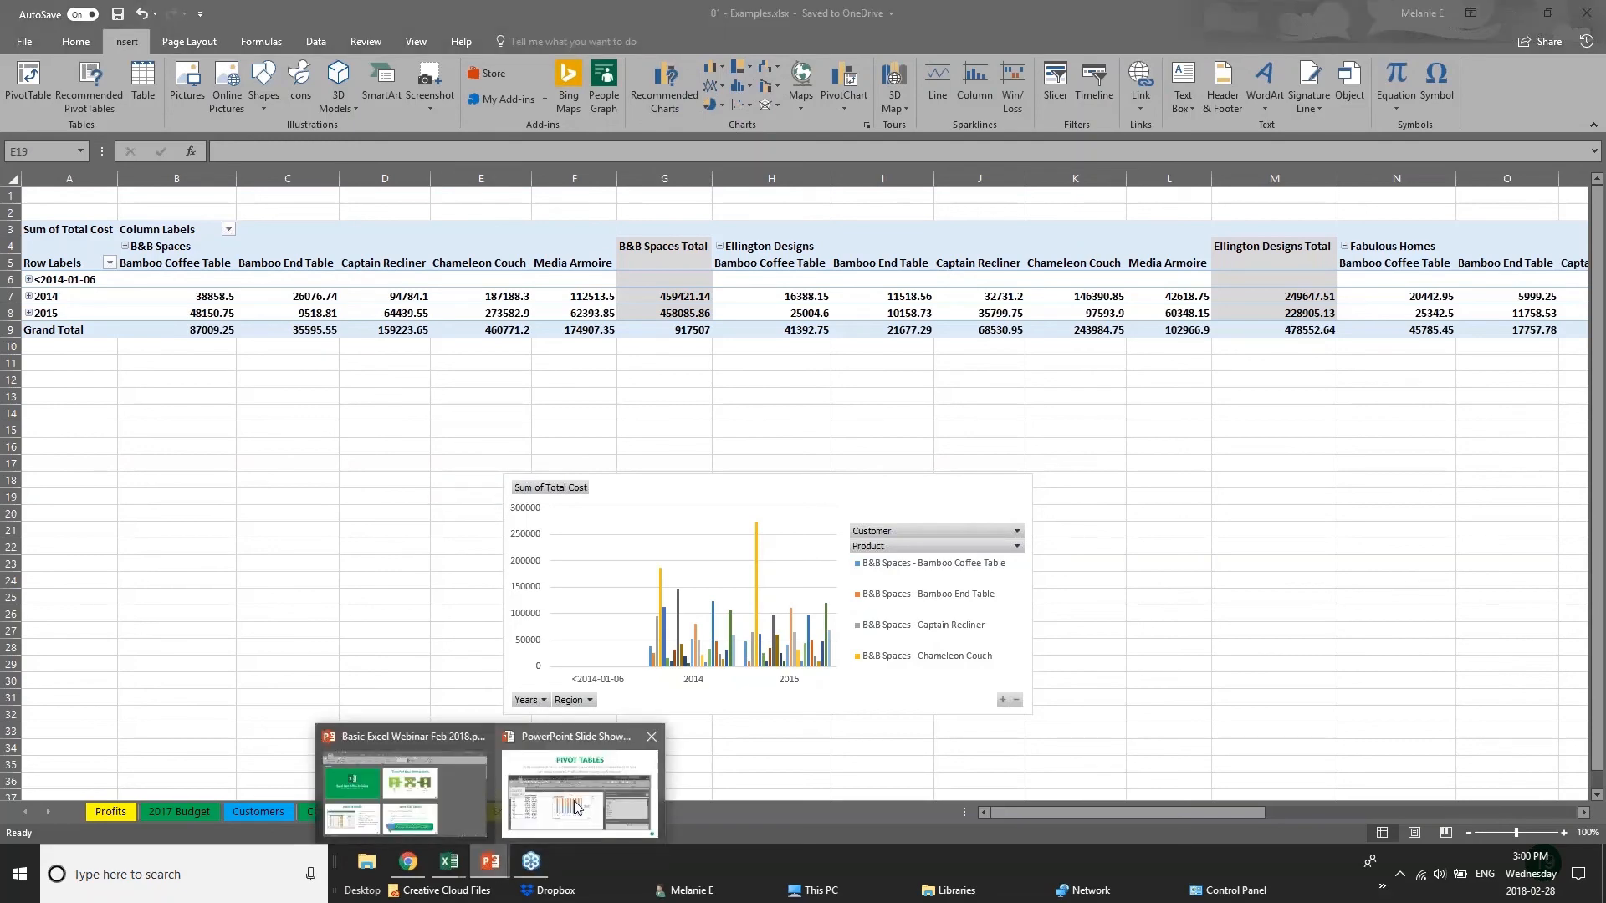
click(576, 807)
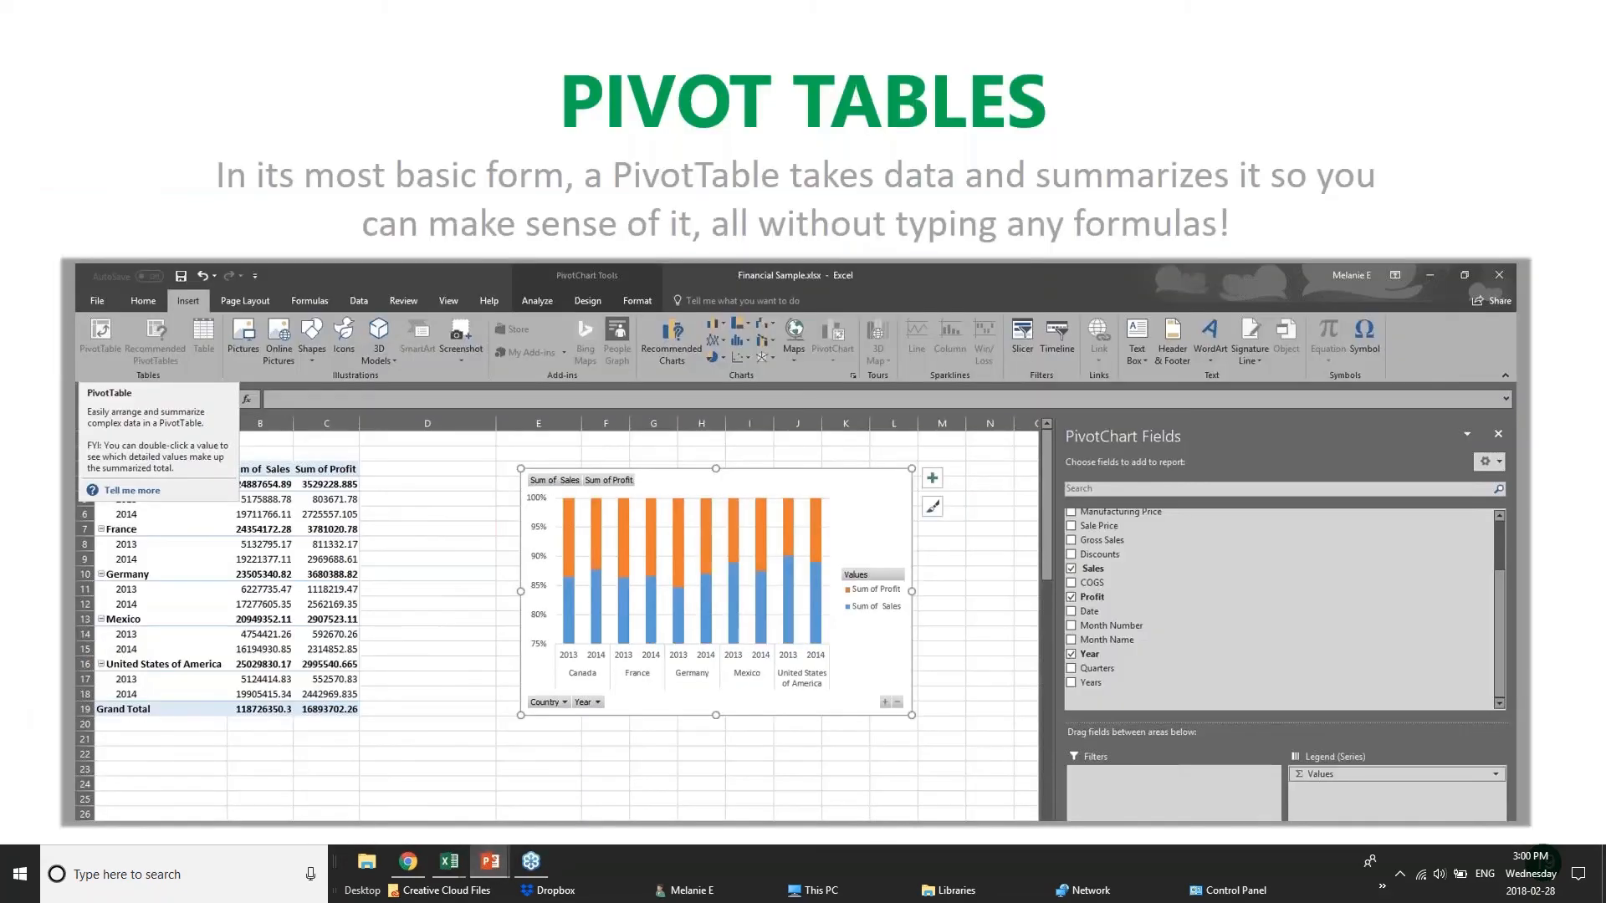
key(Right)
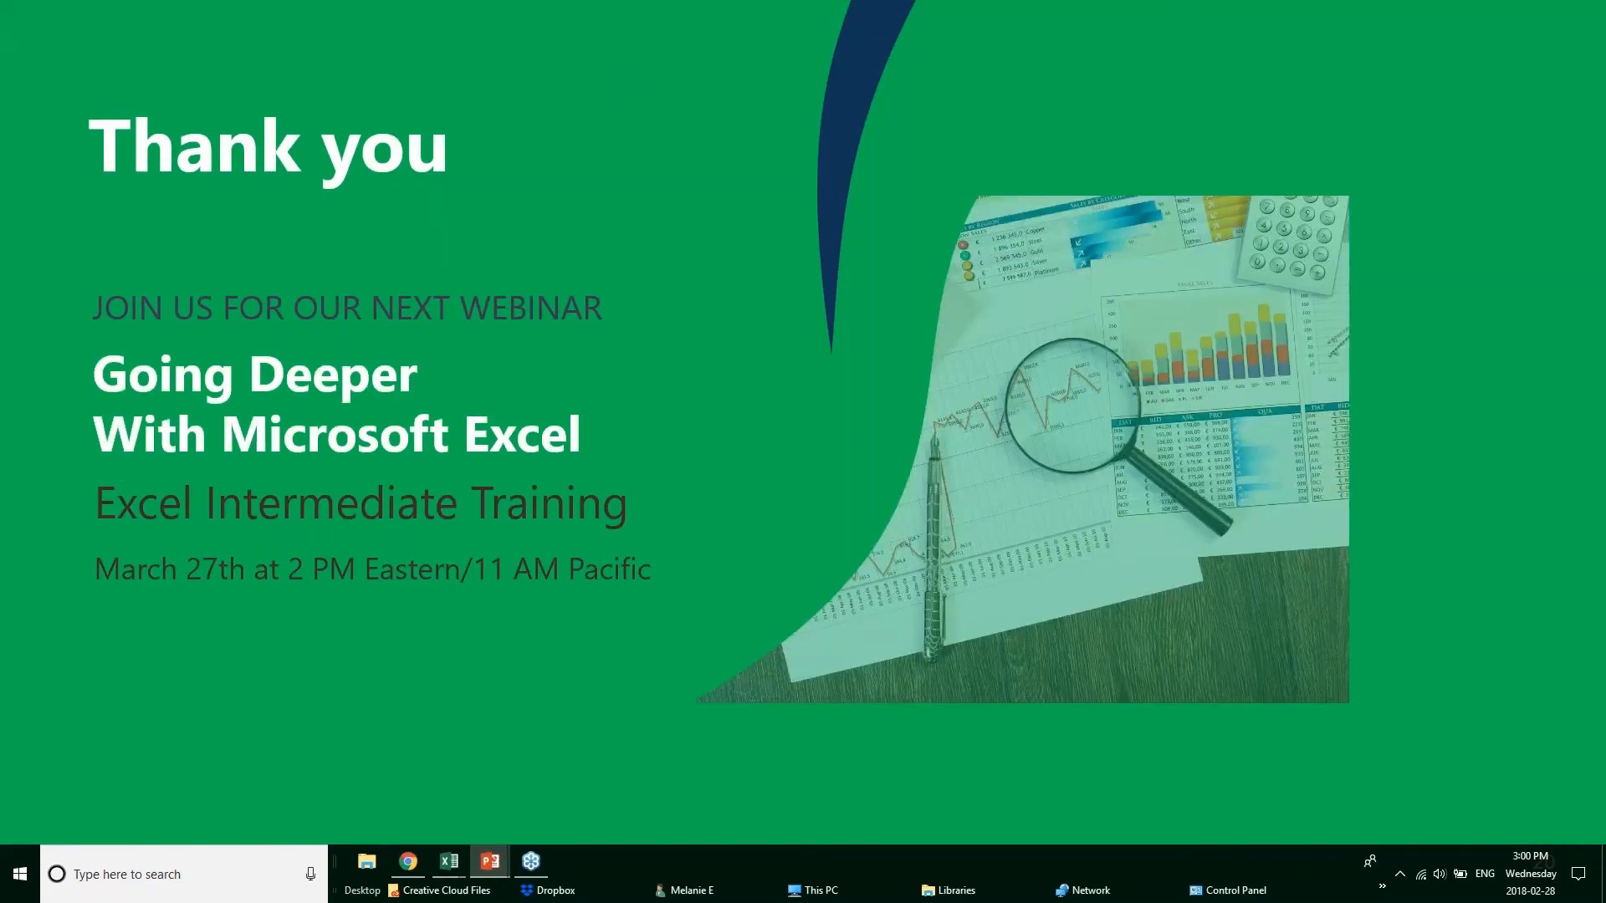